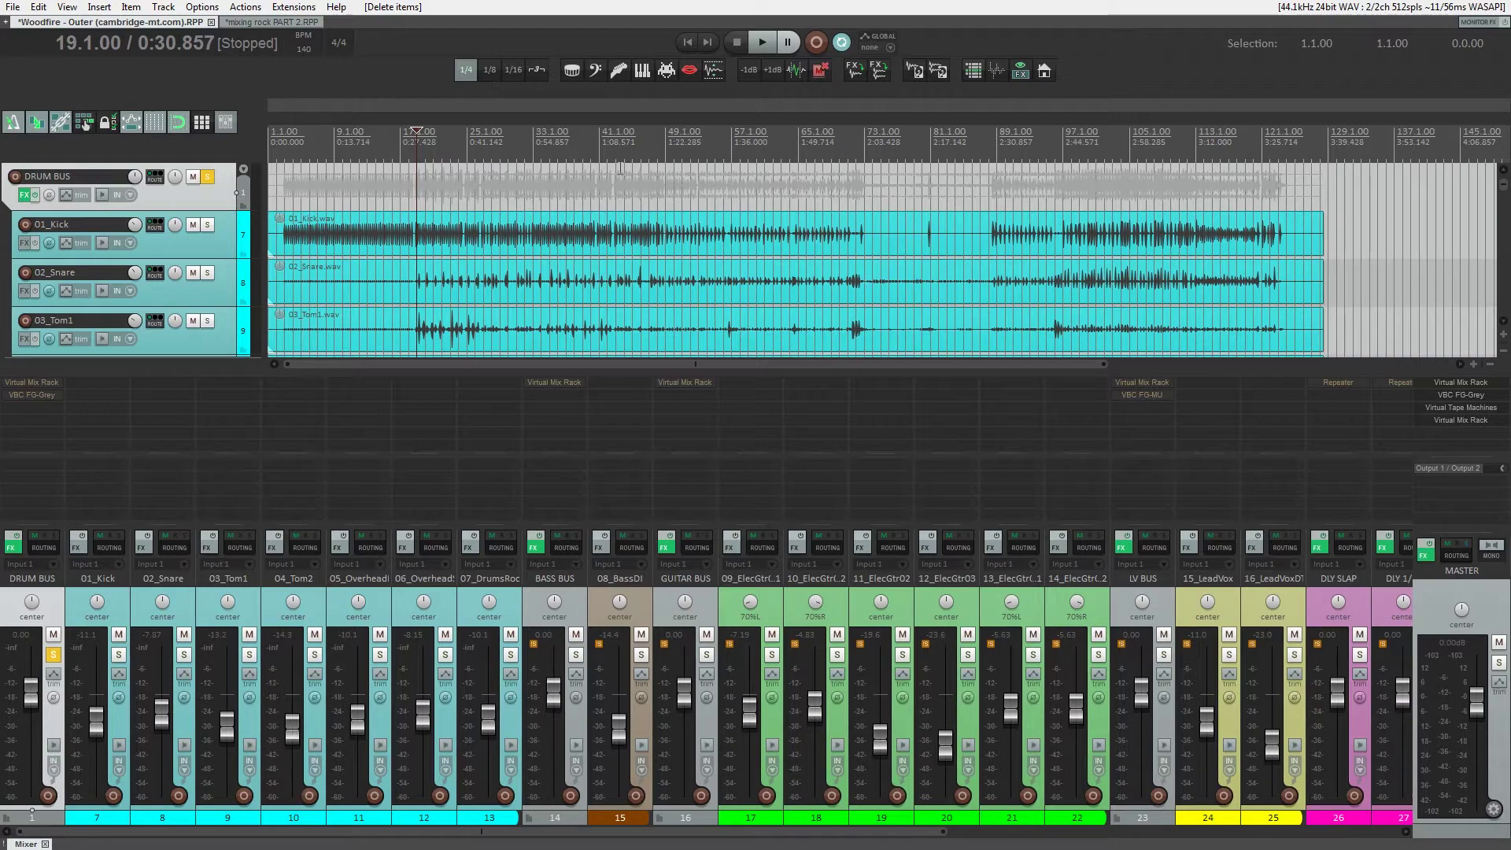
# - Paste the VMR trim FX chain onto the seven individual drum tracks, all electric guitar tracks and both lead vocal tracks
pyautogui.click(110, 611)
pyautogui.keyDown('shift'); pyautogui.click(477, 612); pyautogui.keyUp('shift')
pyautogui.keyDown('ctrl'); pyautogui.click(757, 603); pyautogui.keyUp('ctrl')
pyautogui.keyDown('ctrl'); pyautogui.click(823, 599); pyautogui.keyUp('ctrl')
pyautogui.keyDown('ctrl'); pyautogui.click(890, 605); pyautogui.keyUp('ctrl')
pyautogui.keyDown('ctrl'); pyautogui.click(954, 604); pyautogui.keyUp('ctrl')
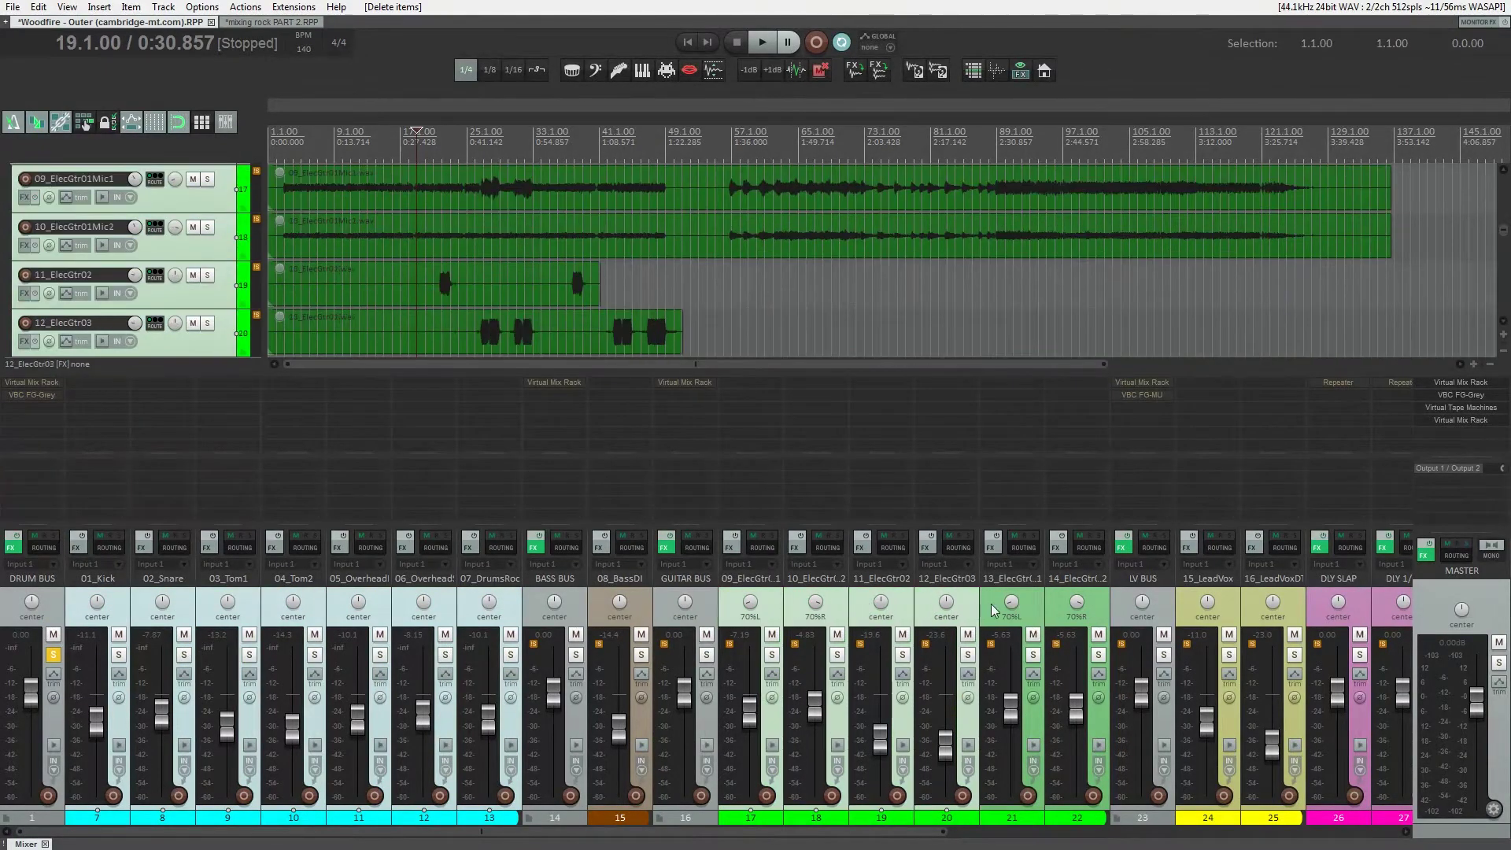
pyautogui.keyDown('ctrl'); pyautogui.click(1020, 604); pyautogui.keyUp('ctrl')
pyautogui.keyDown('ctrl'); pyautogui.click(1086, 605); pyautogui.keyUp('ctrl')
pyautogui.moveTo(728, 831); pyautogui.dragTo(1145, 803)
pyautogui.keyDown('ctrl'); pyautogui.click(588, 608); pyautogui.keyUp('ctrl')
pyautogui.keyDown('ctrl'); pyautogui.click(653, 606); pyautogui.keyUp('ctrl')
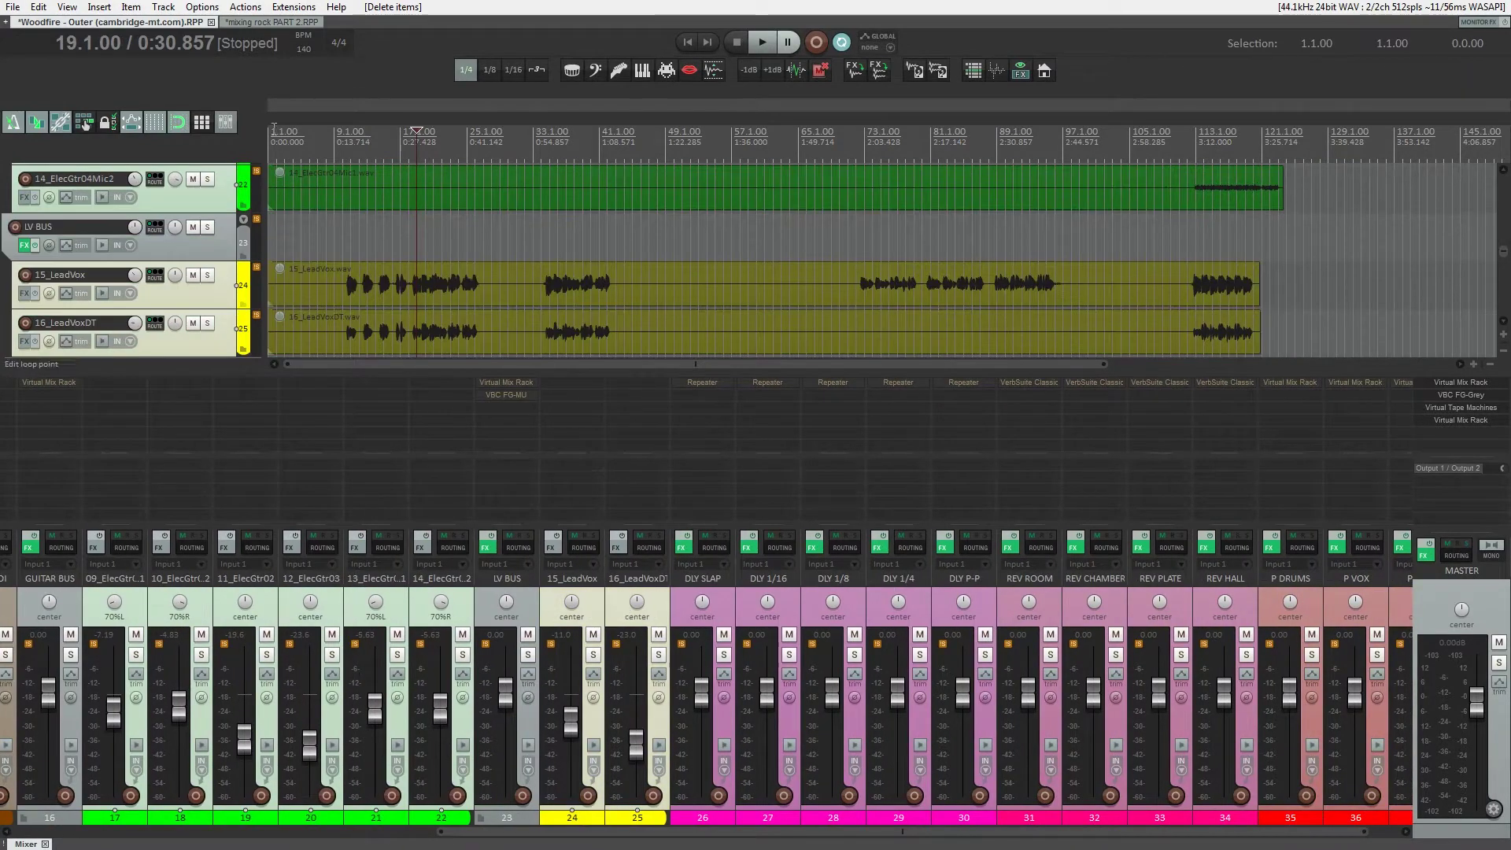
pyautogui.click(203, 123)
pyautogui.doubleClick(560, 431)
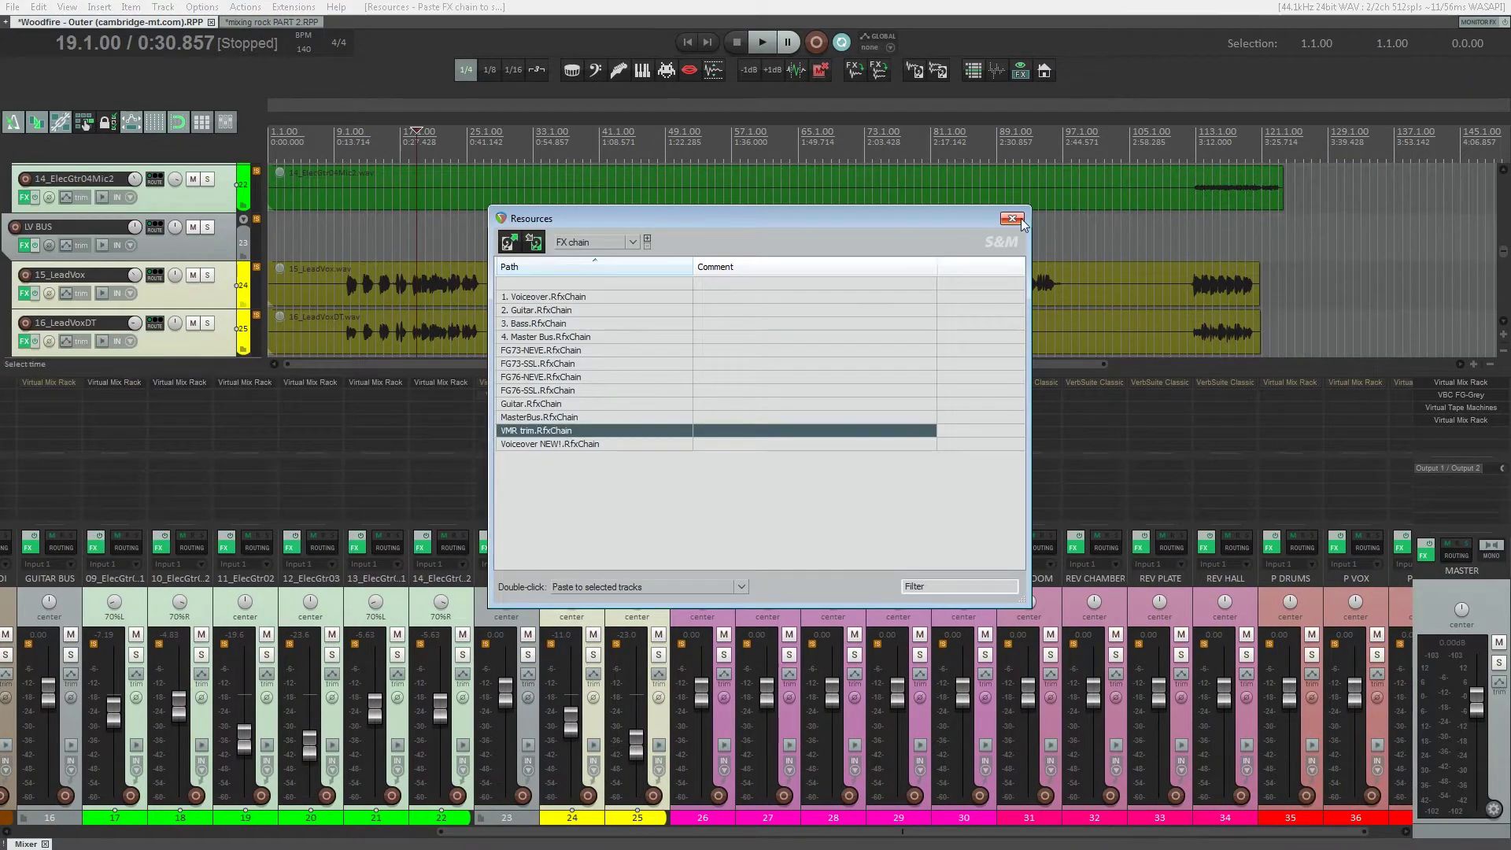
pyautogui.click(1011, 218)
# - Unsolo the drum bus and play the full mix from the start of the project
pyautogui.click(53, 655)
pyautogui.press('Home')
pyautogui.press('space')
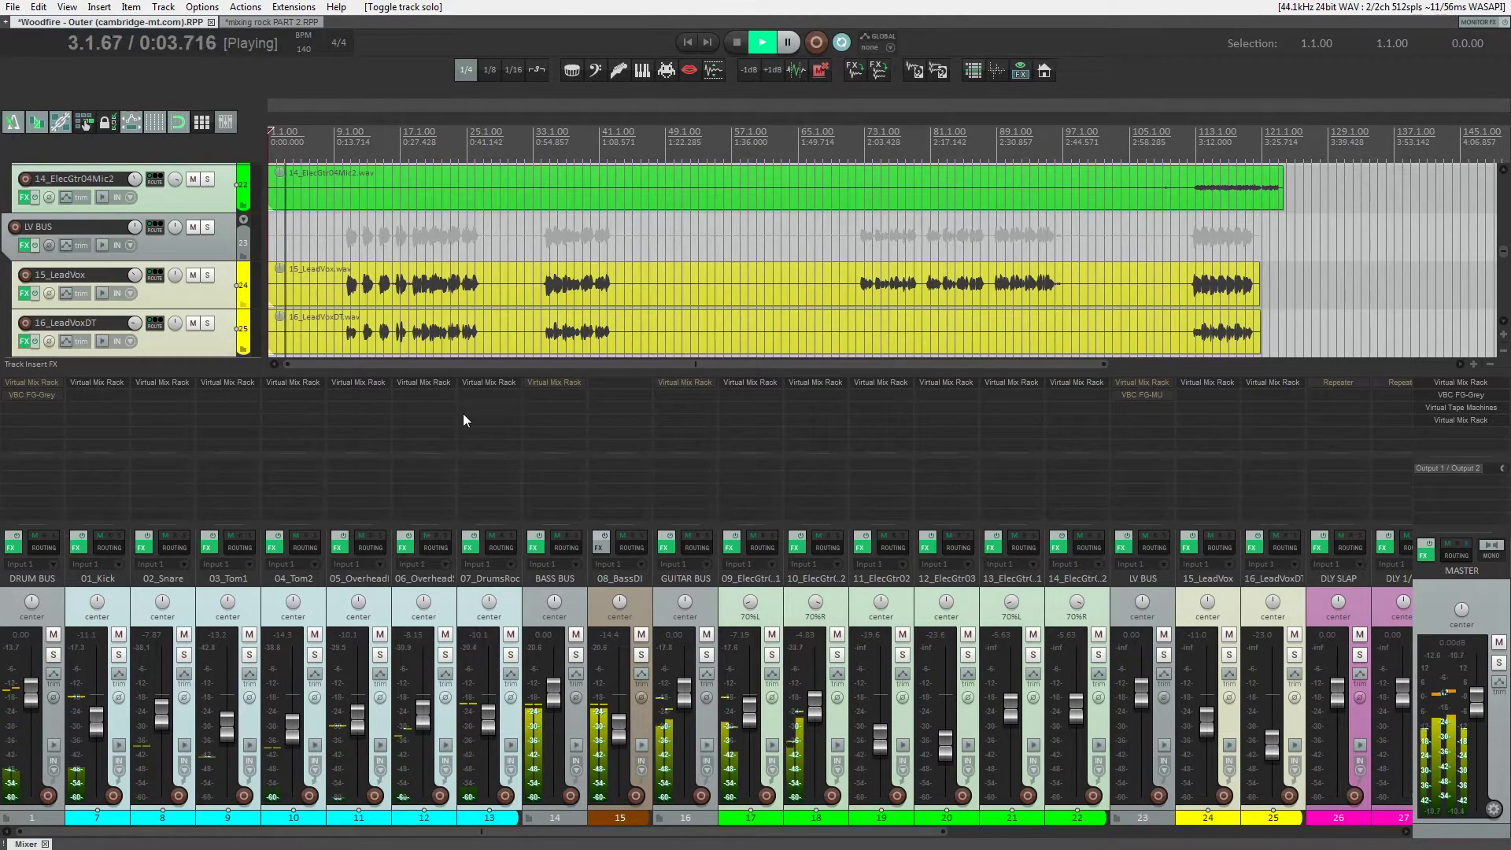
# - Leave full screen to check the system output volume, and return to full screen
pyautogui.press('F11')
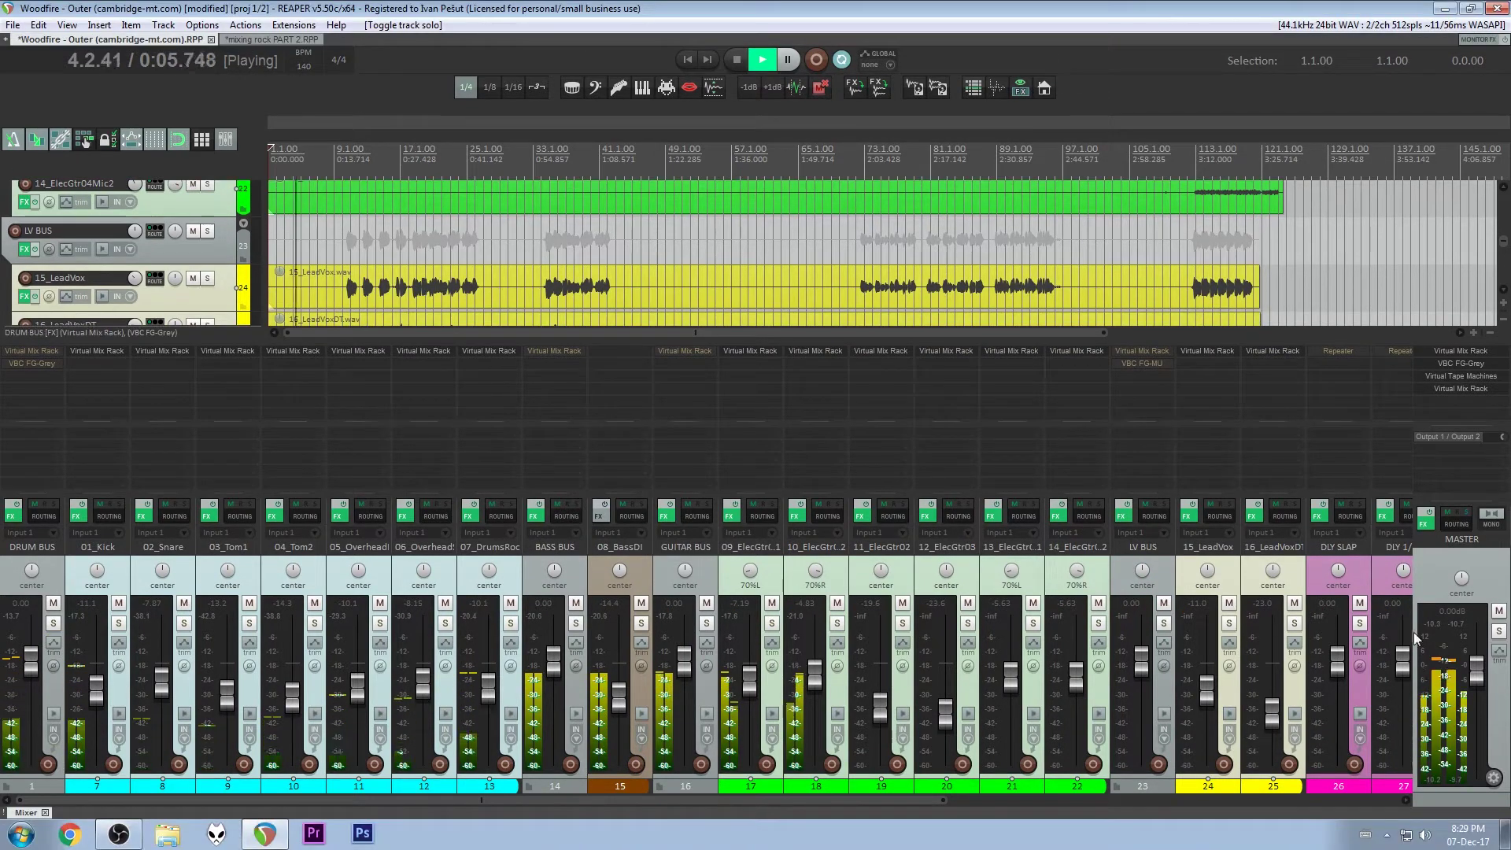
pyautogui.click(1425, 835)
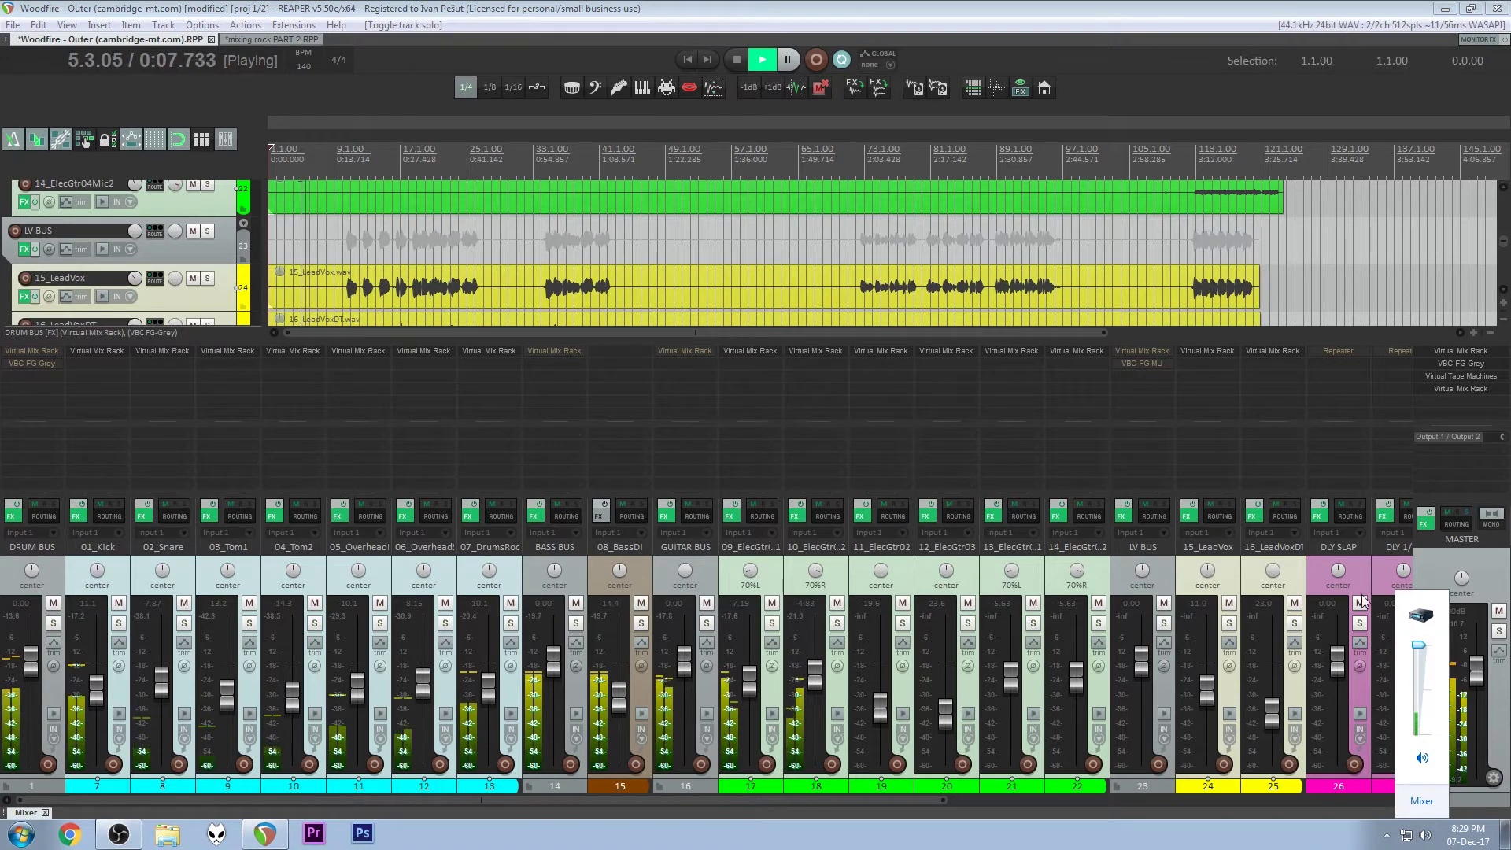
pyautogui.click(804, 28)
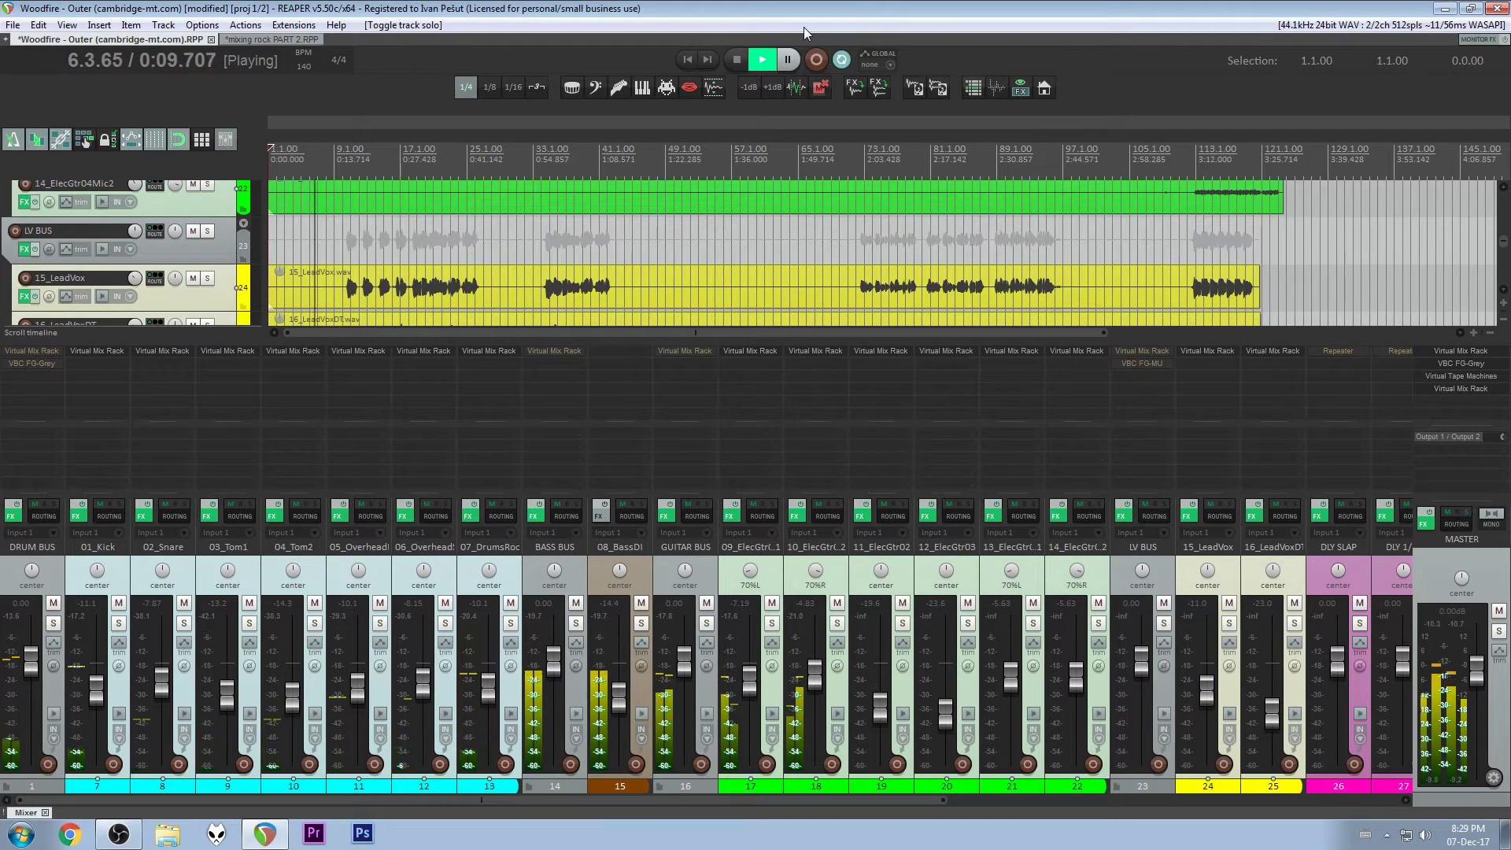
pyautogui.press('F11')
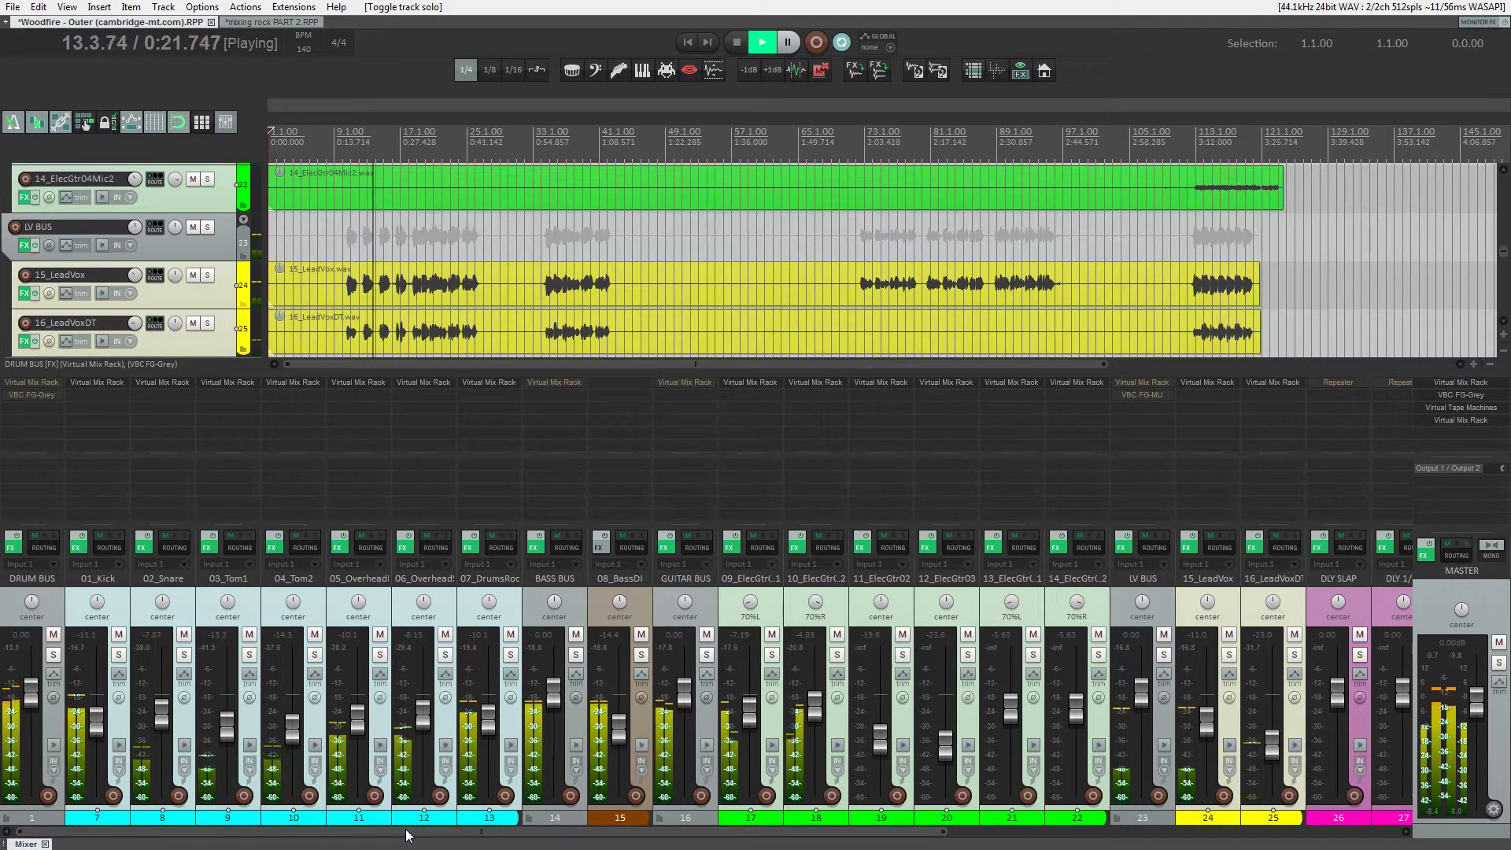
# - Solo the drum bus and raise the 02_Snare fader to about -6.21 dB
pyautogui.click(53, 654)
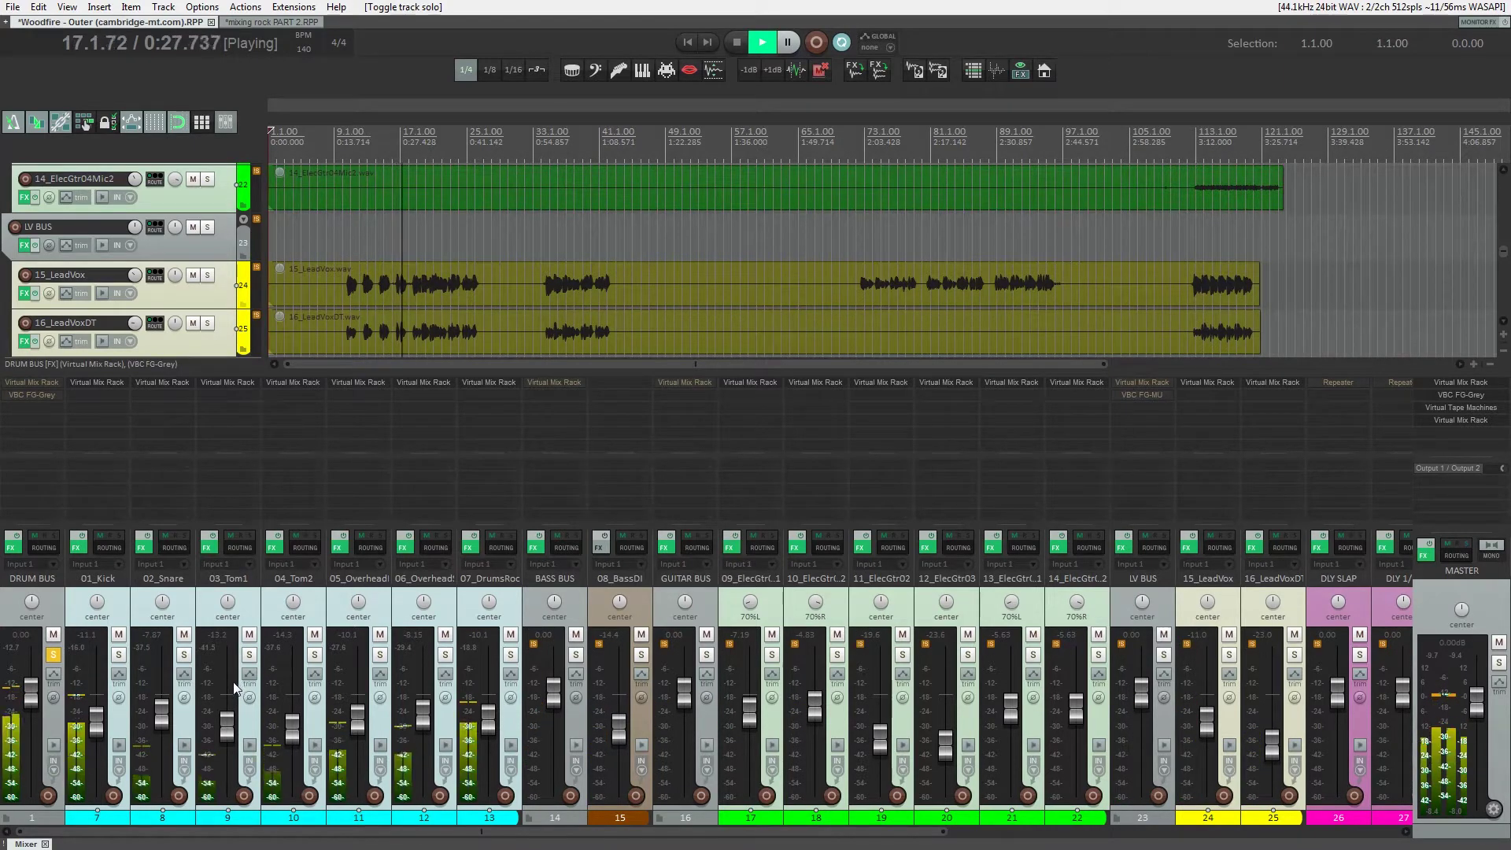
pyautogui.scroll(2, 460, 209)
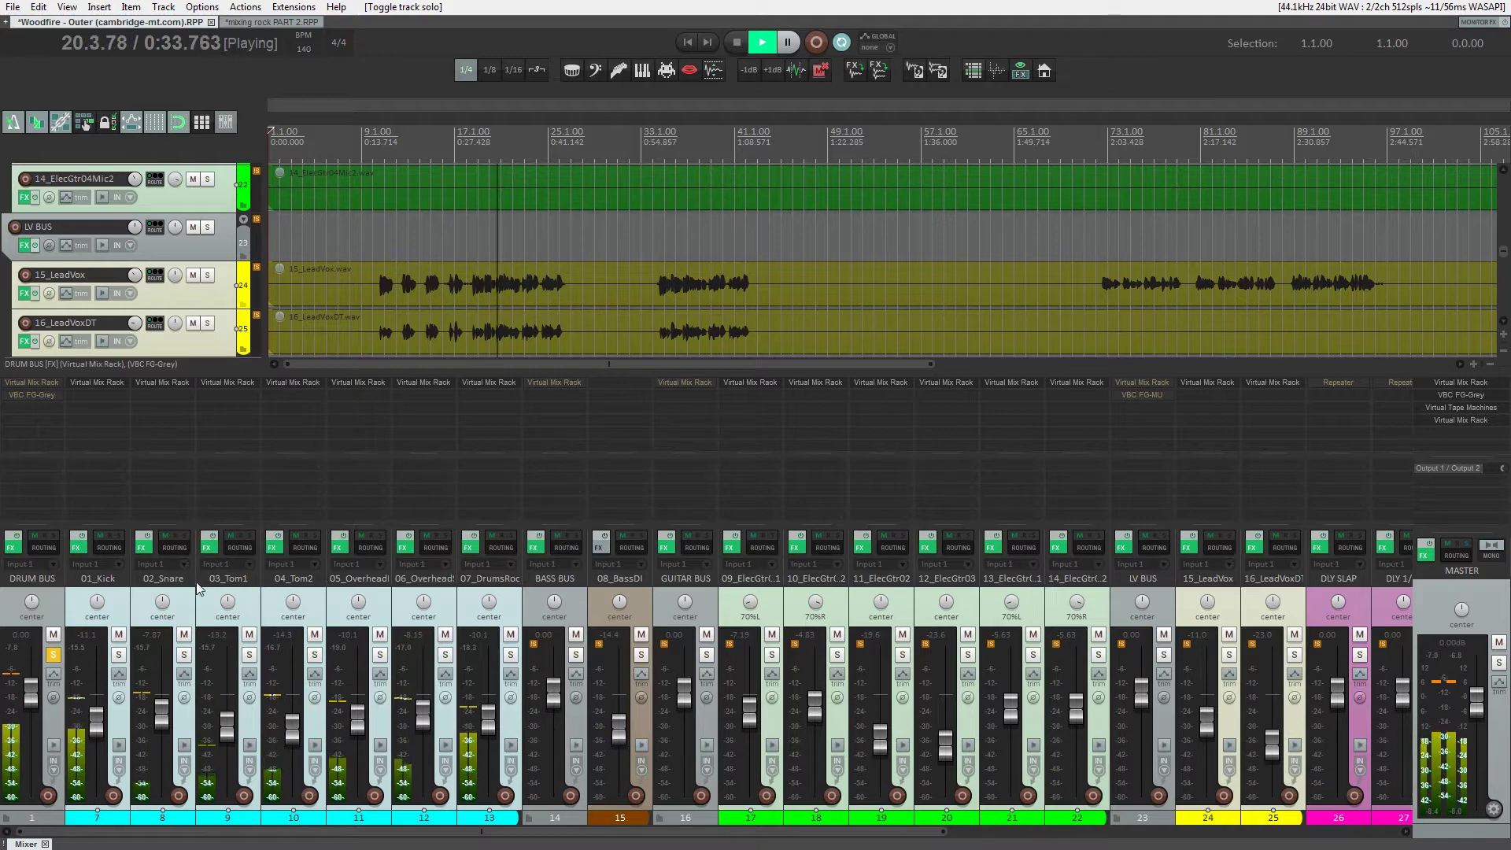
pyautogui.click(186, 604)
pyautogui.moveTo(163, 710); pyautogui.dragTo(164, 711)
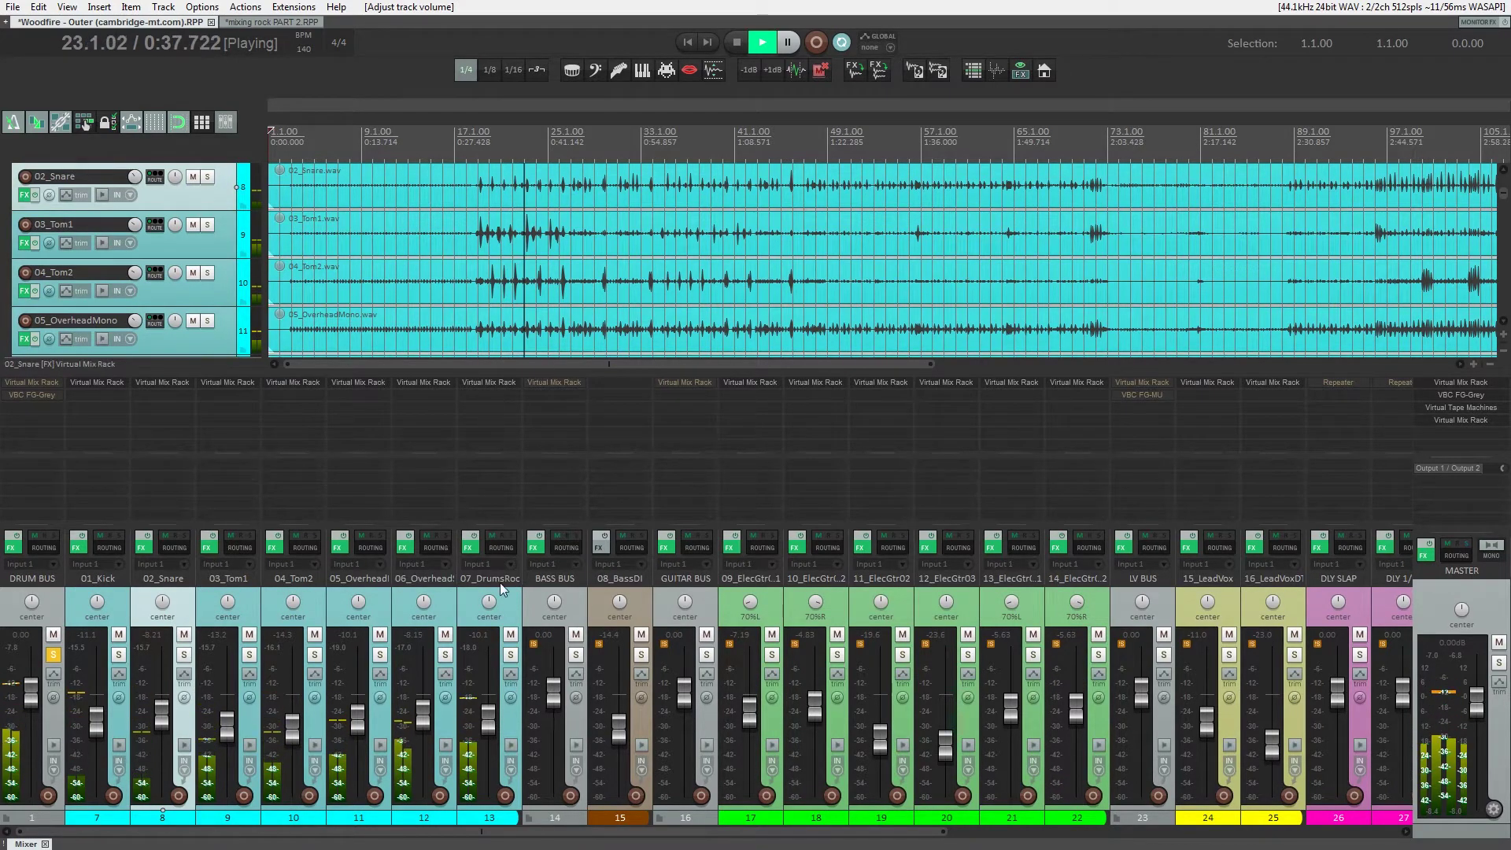
# - Solo 07_DrumsRoom within the drum bus and load the FG-Stress compressor in its Virtual Mix Rack
pyautogui.click(511, 655)
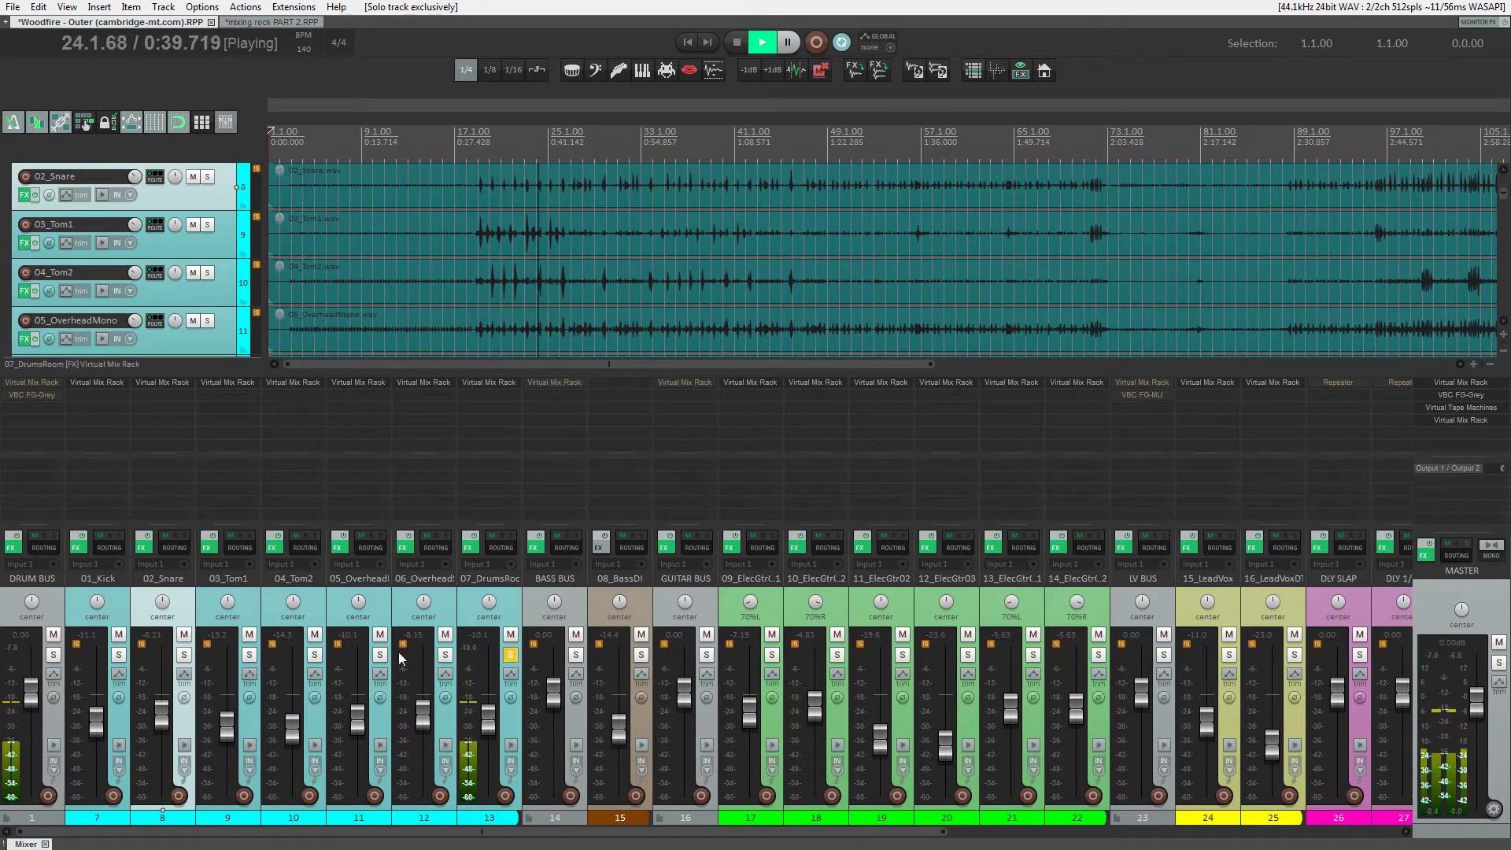
pyautogui.click(510, 655)
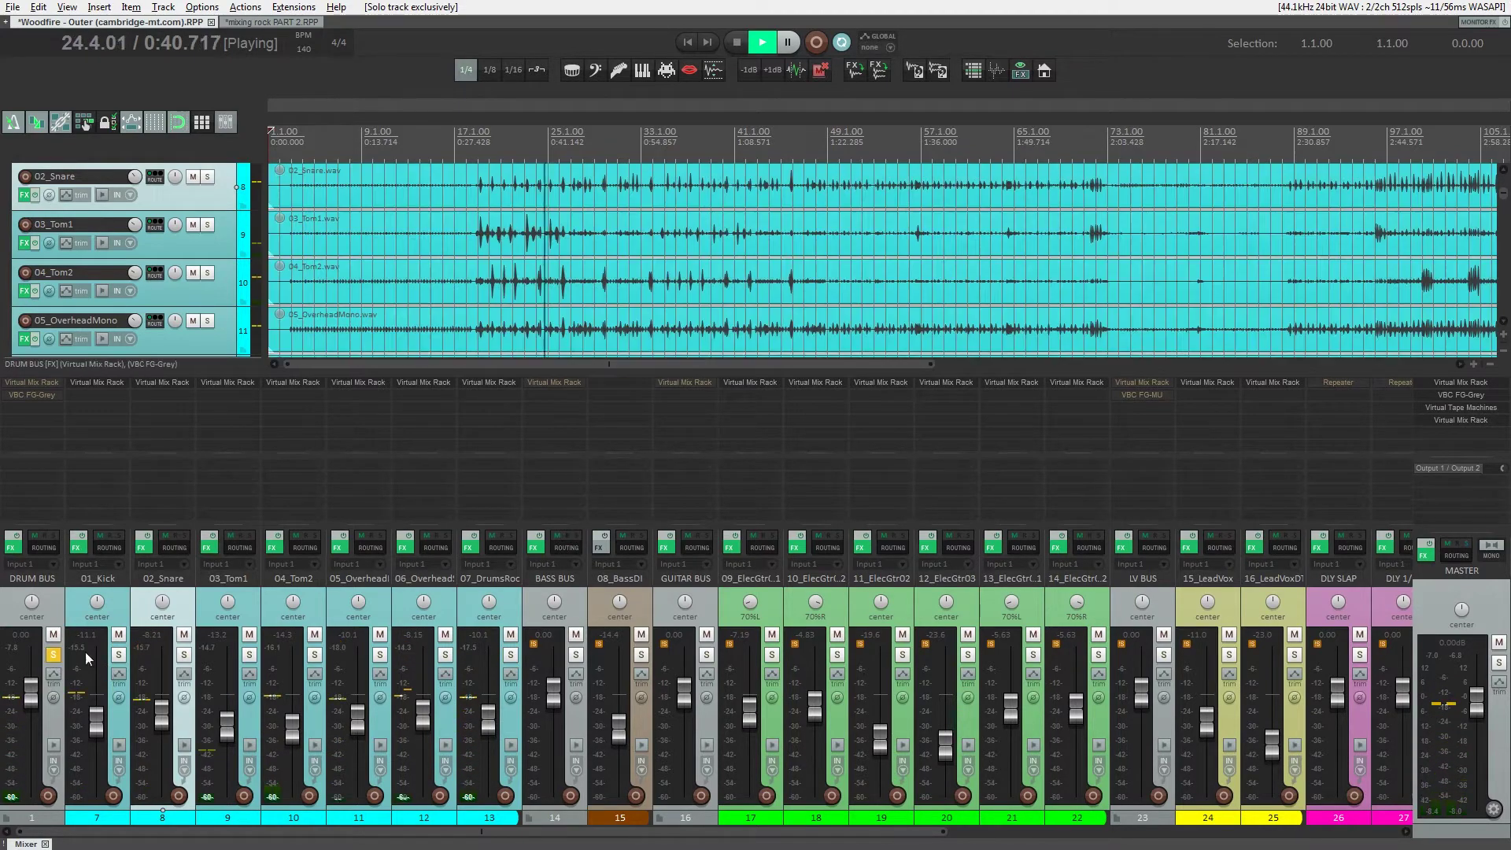
pyautogui.click(511, 655)
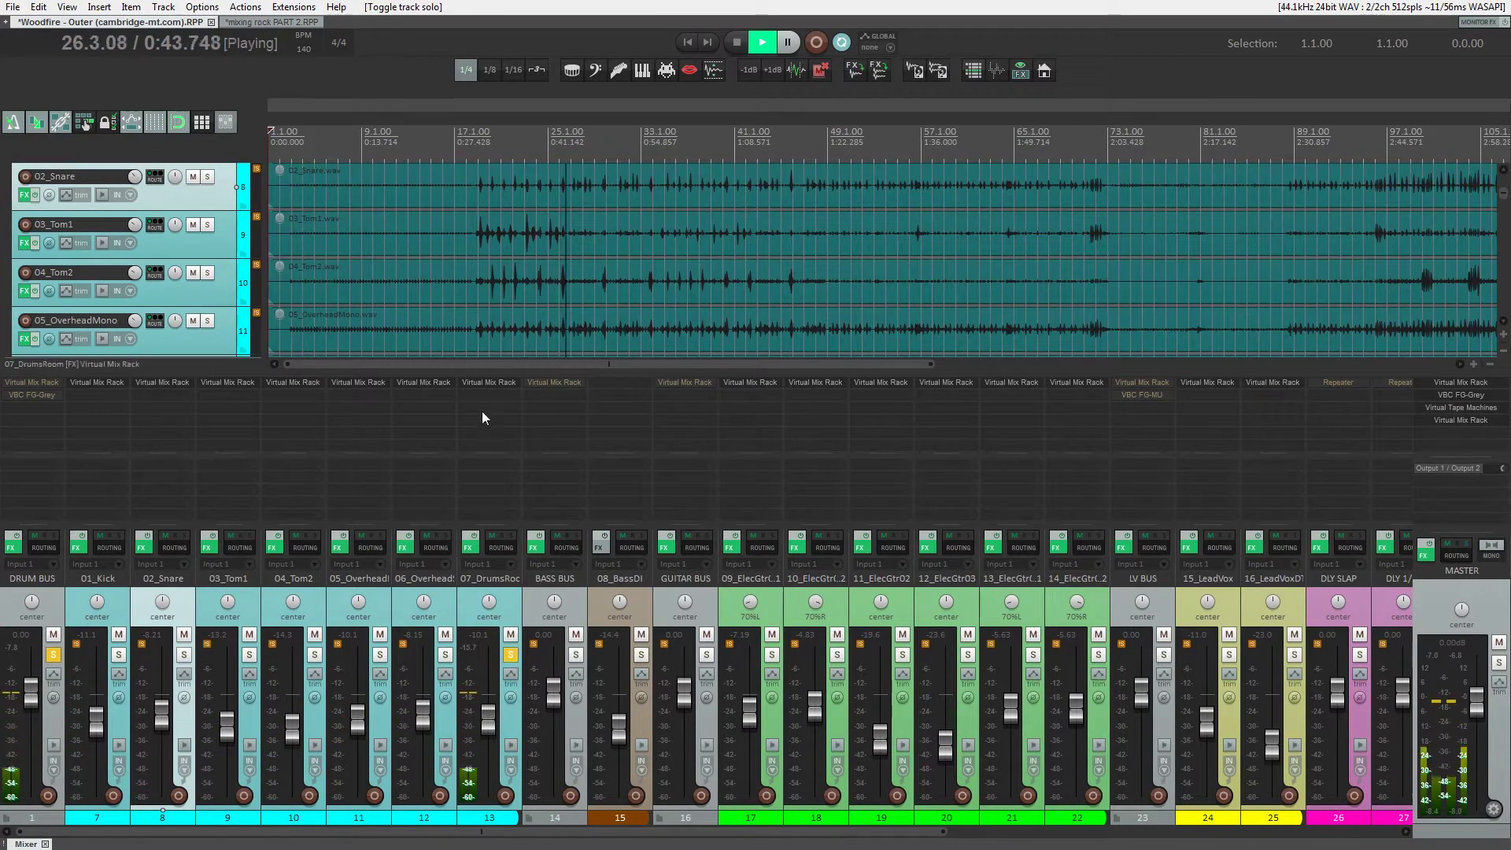
pyautogui.click(483, 383)
pyautogui.moveTo(704, 195); pyautogui.dragTo(696, 433)
pyautogui.moveTo(628, 327); pyautogui.dragTo(799, 331)
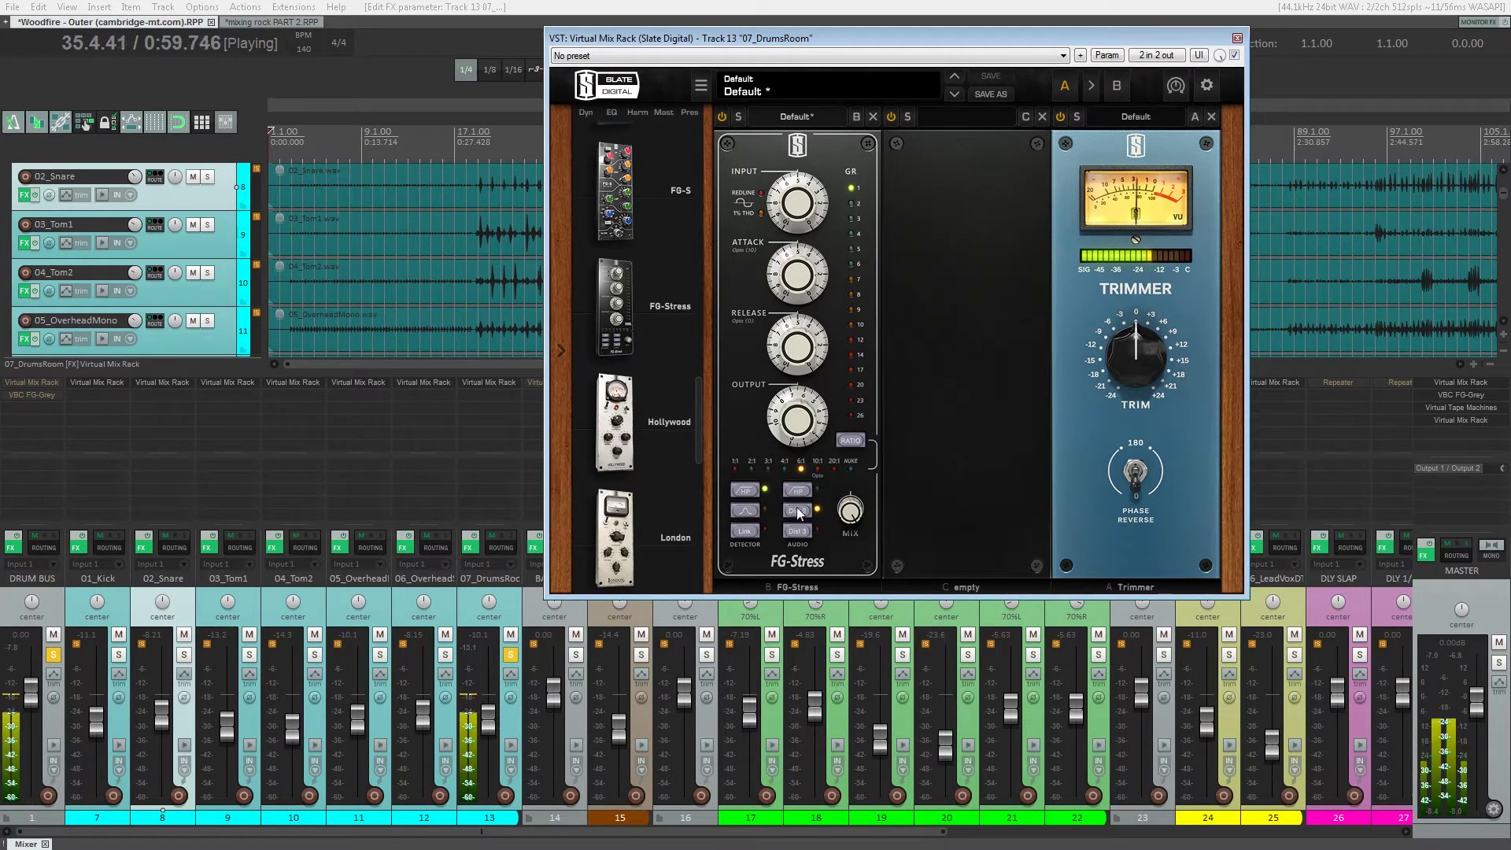
# - Set the drum room's FG-Stress input to about 5.70, adjust its output, and set its mix to about 30%
pyautogui.moveTo(799, 189); pyautogui.dragTo(800, 198)
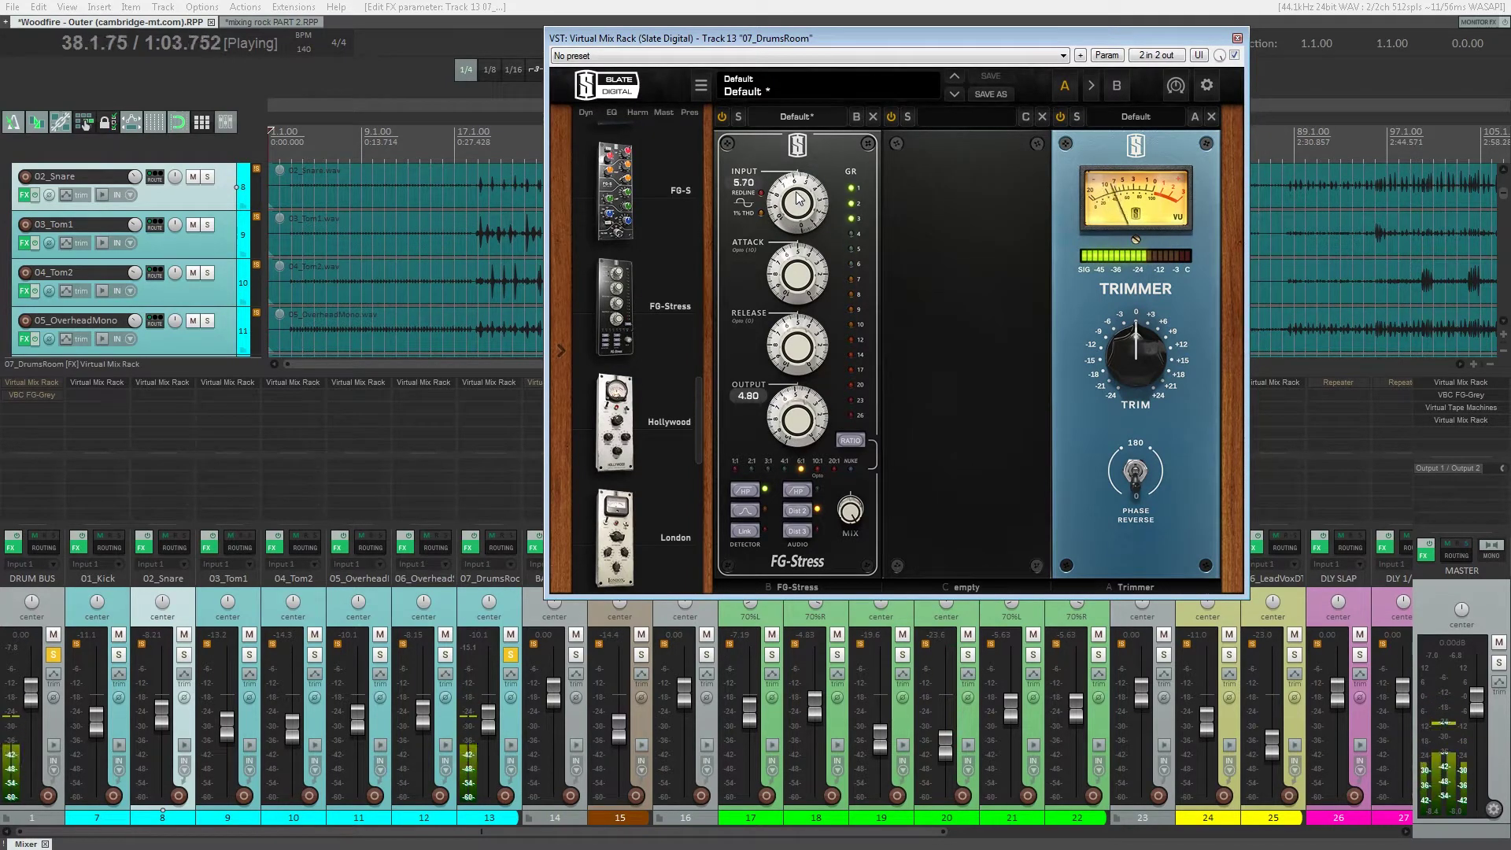
pyautogui.moveTo(800, 417); pyautogui.dragTo(802, 399)
pyautogui.moveTo(841, 511); pyautogui.dragTo(860, 609)
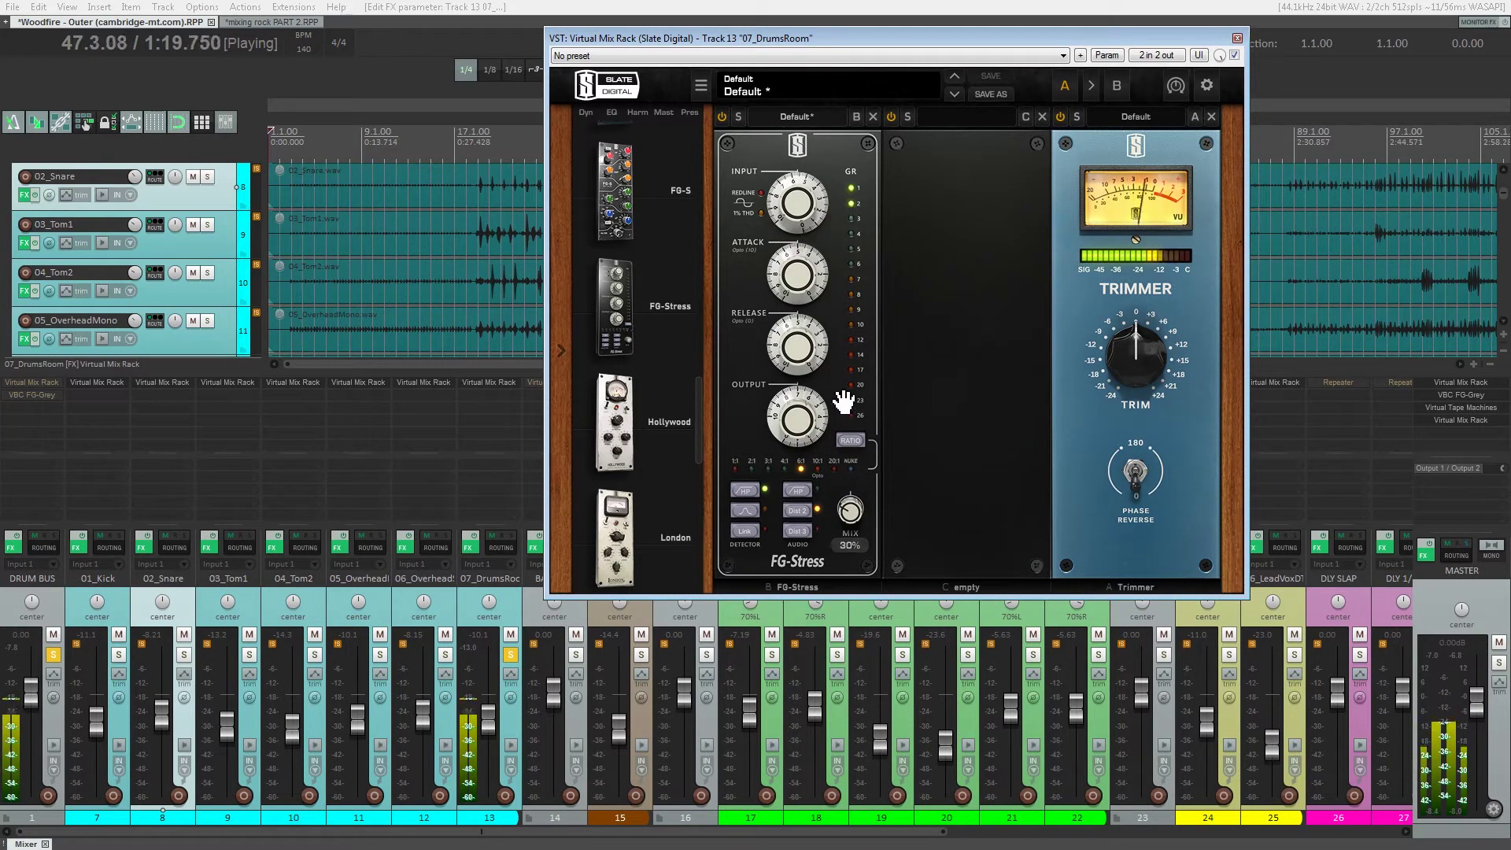
# - Move FG-Stress to the middle rack slot and load the FG-S equalizer in front of it, replaying the section near bar 19
pyautogui.moveTo(842, 404); pyautogui.dragTo(954, 395)
pyautogui.moveTo(697, 409); pyautogui.dragTo(708, 361)
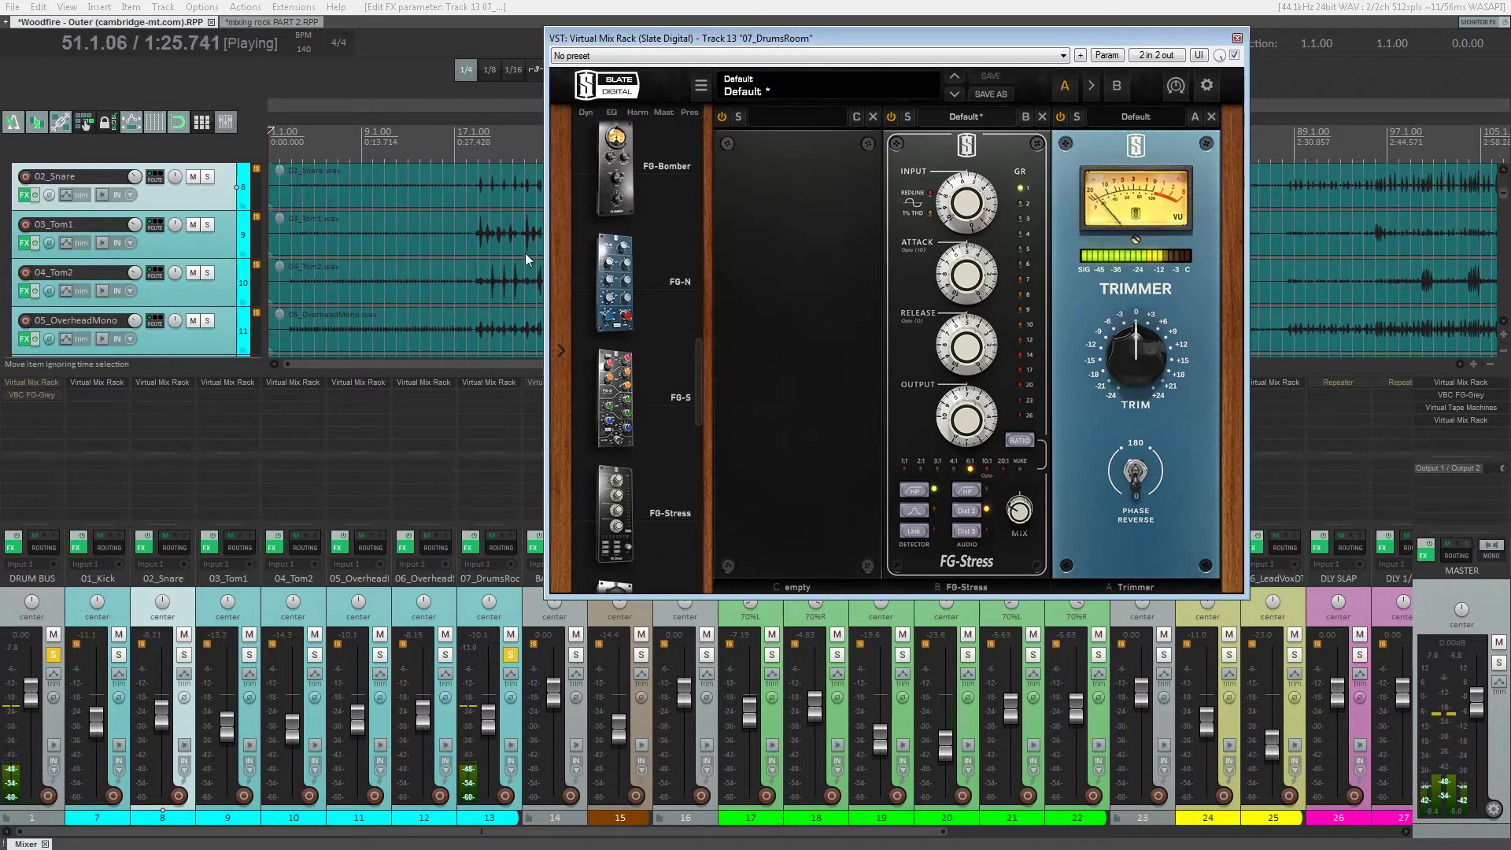
pyautogui.click(476, 167)
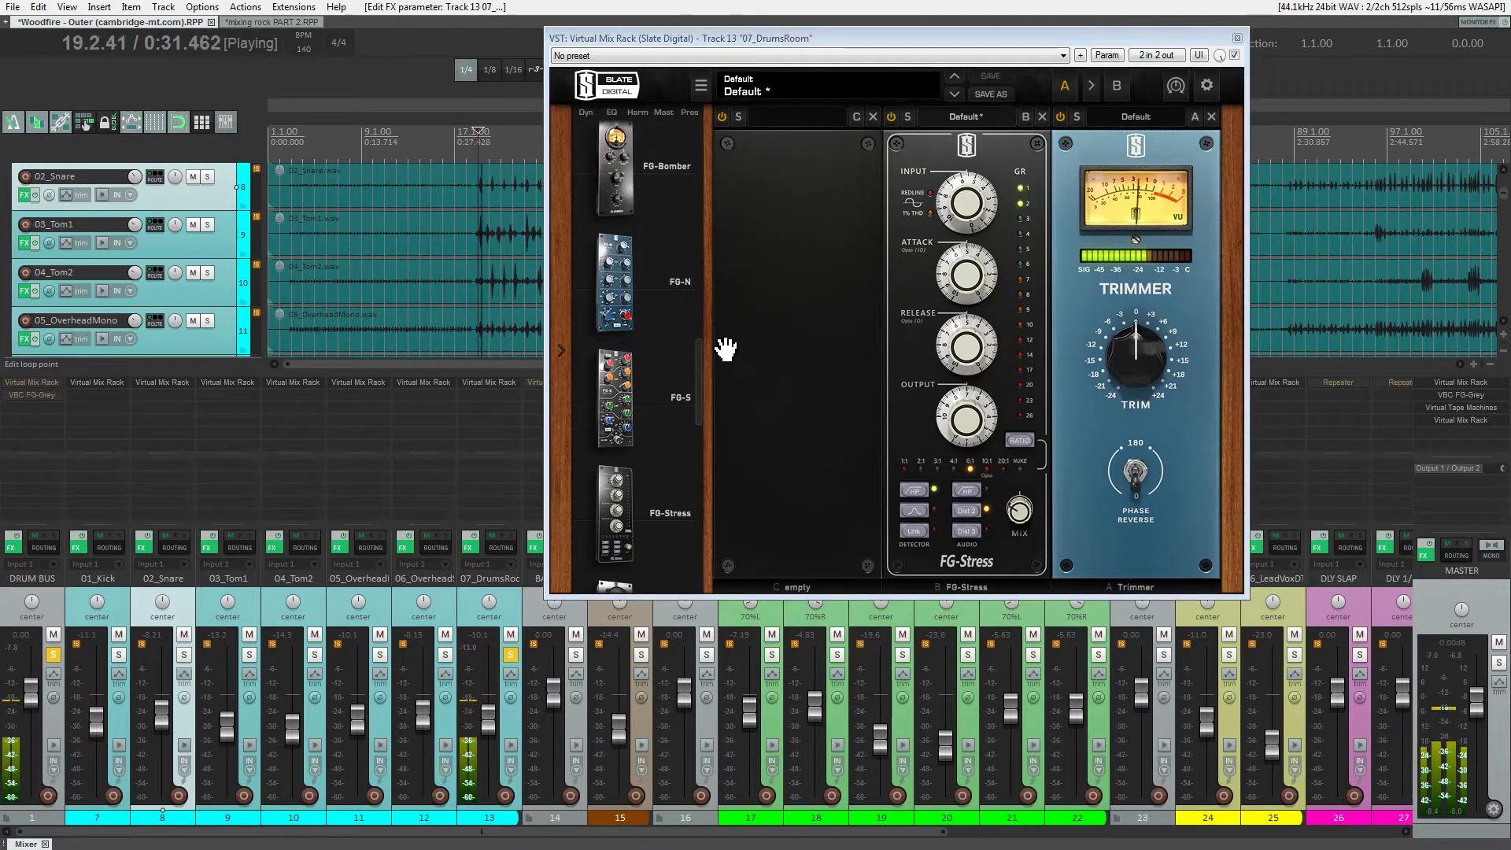
pyautogui.moveTo(702, 343); pyautogui.dragTo(777, 483)
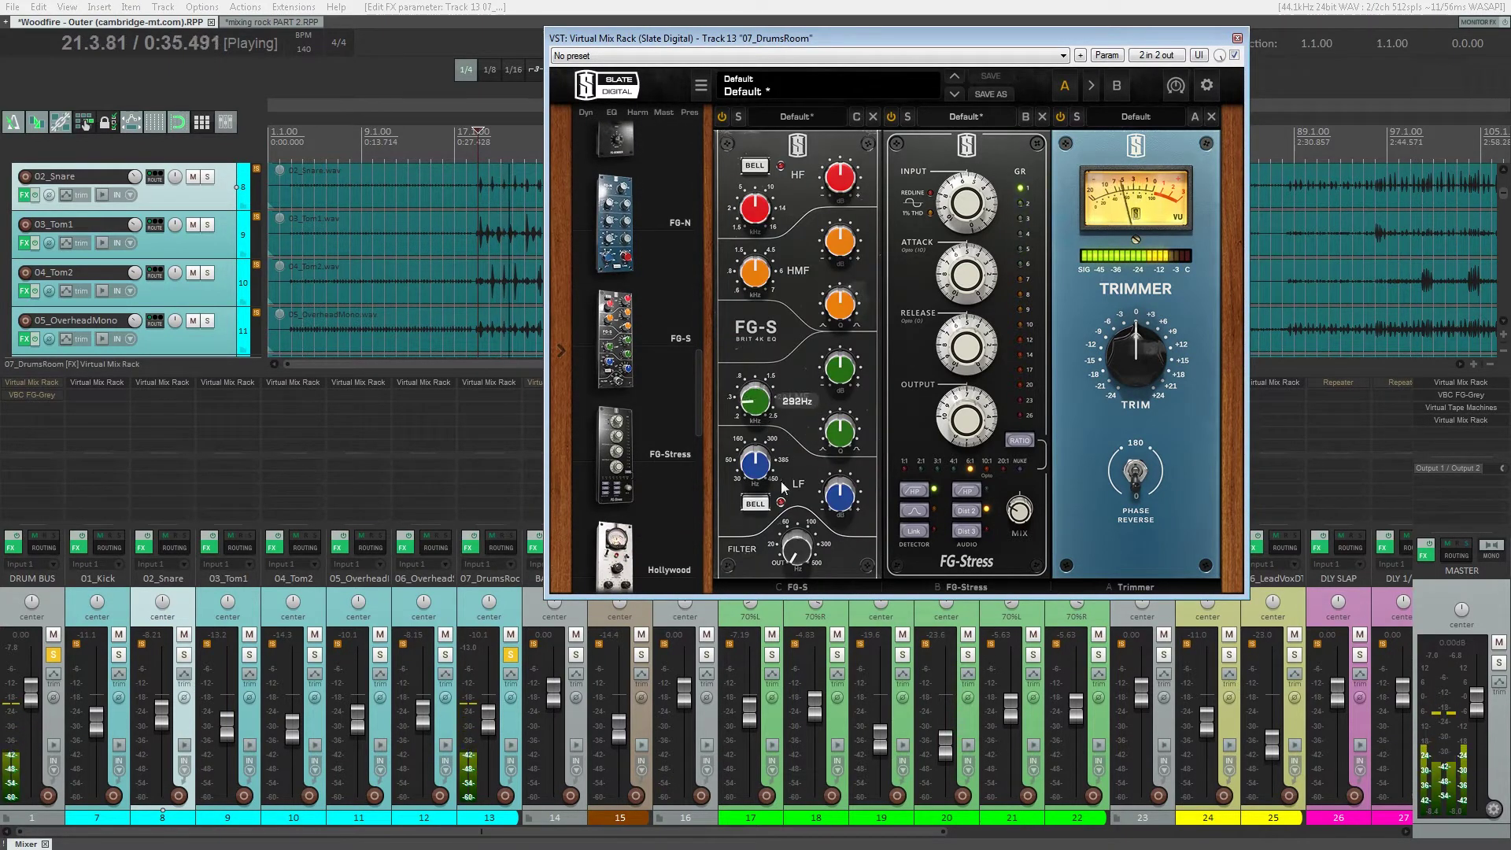
# - Set the FG-S low-mid band to about 387 Hz, adjust its Q, and cut its gain to -2.49 dB
pyautogui.moveTo(839, 436); pyautogui.dragTo(837, 503)
pyautogui.moveTo(756, 403)
pyautogui.mouseDown()
pyautogui.moveTo(764, 427)
pyautogui.moveTo(764, 396)
pyautogui.mouseUp()
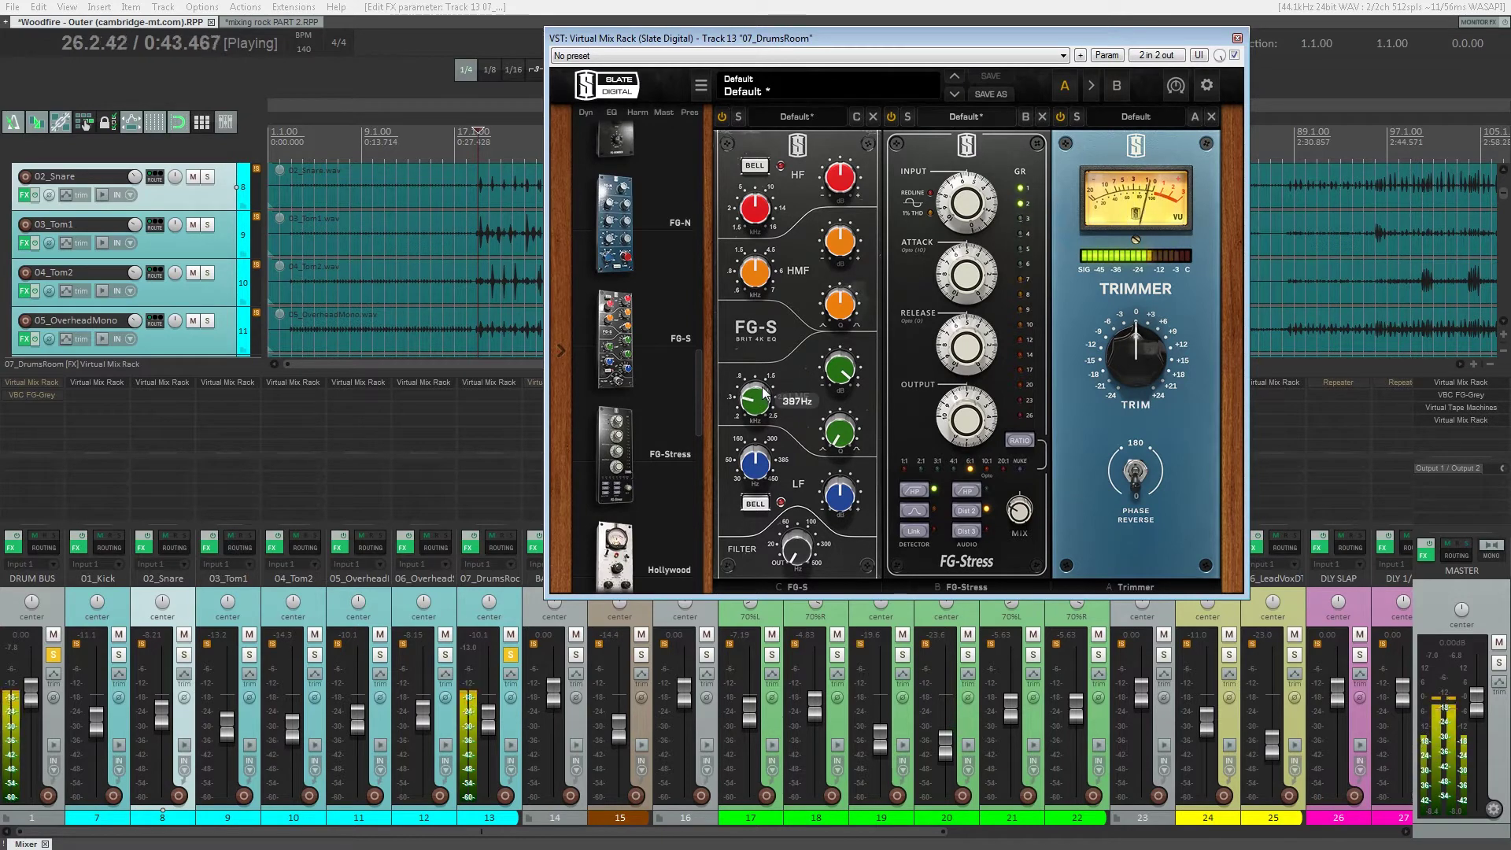
pyautogui.moveTo(848, 374); pyautogui.dragTo(852, 467)
pyautogui.moveTo(854, 473)
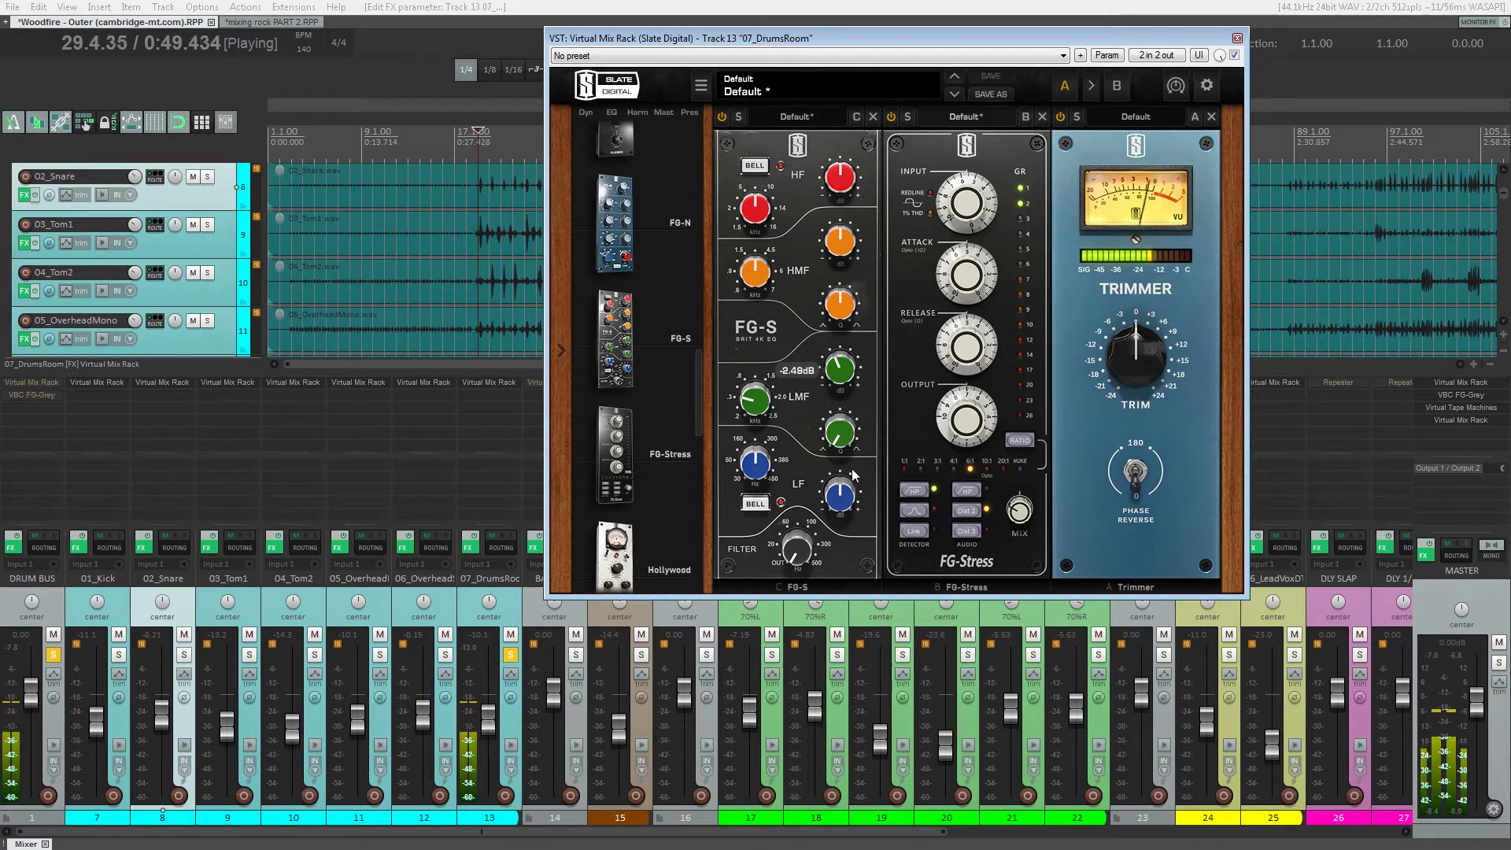
# - Solo the whole drum bus and set the room track's FG-Stress mix to about 44% and its Trimmer to -1.26 dB
pyautogui.moveTo(1019, 510)
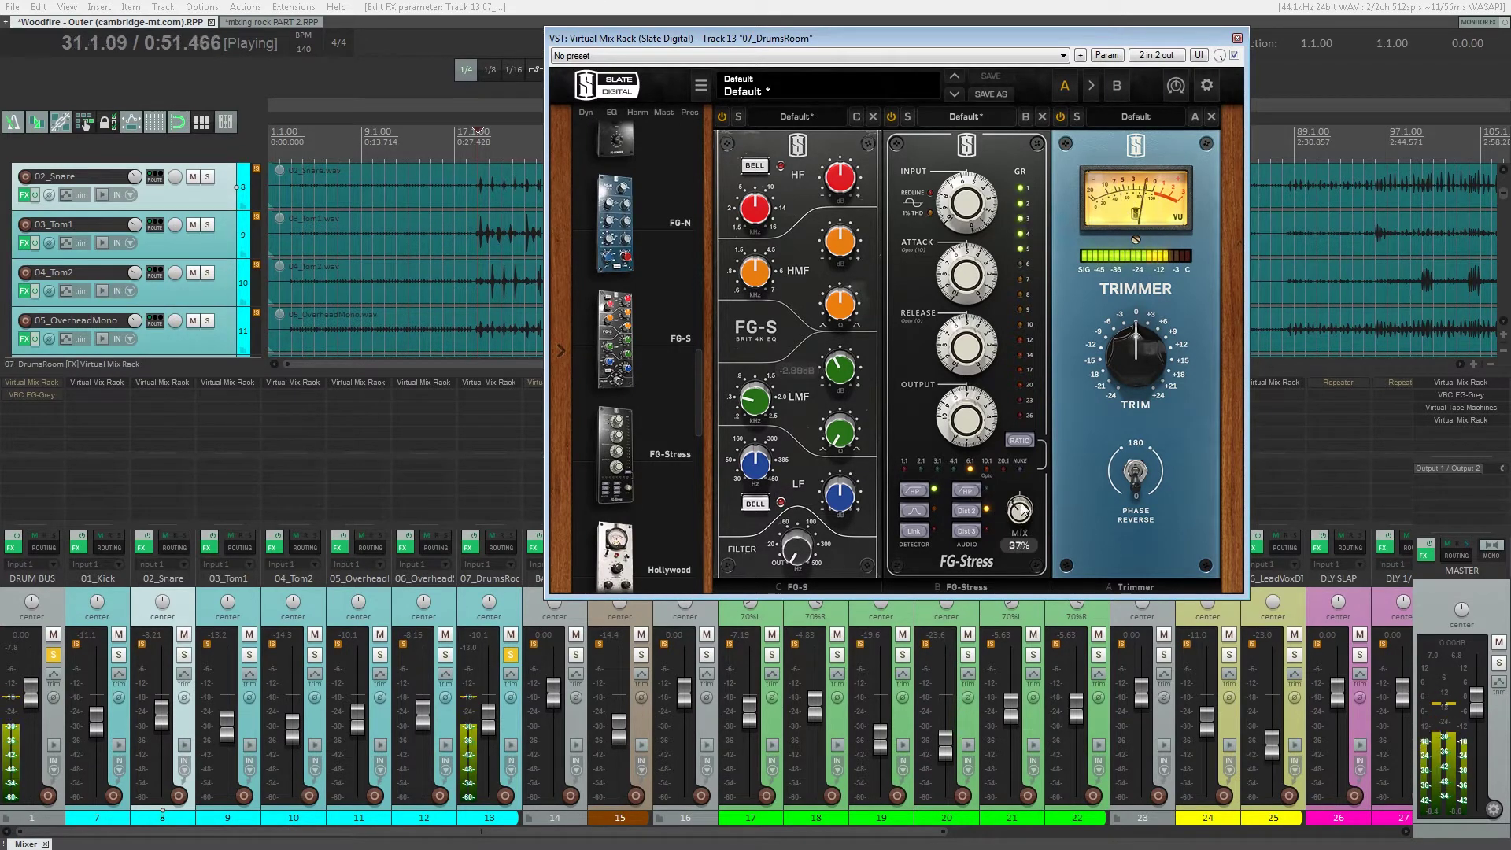
pyautogui.moveTo(1013, 441); pyautogui.dragTo(1009, 570)
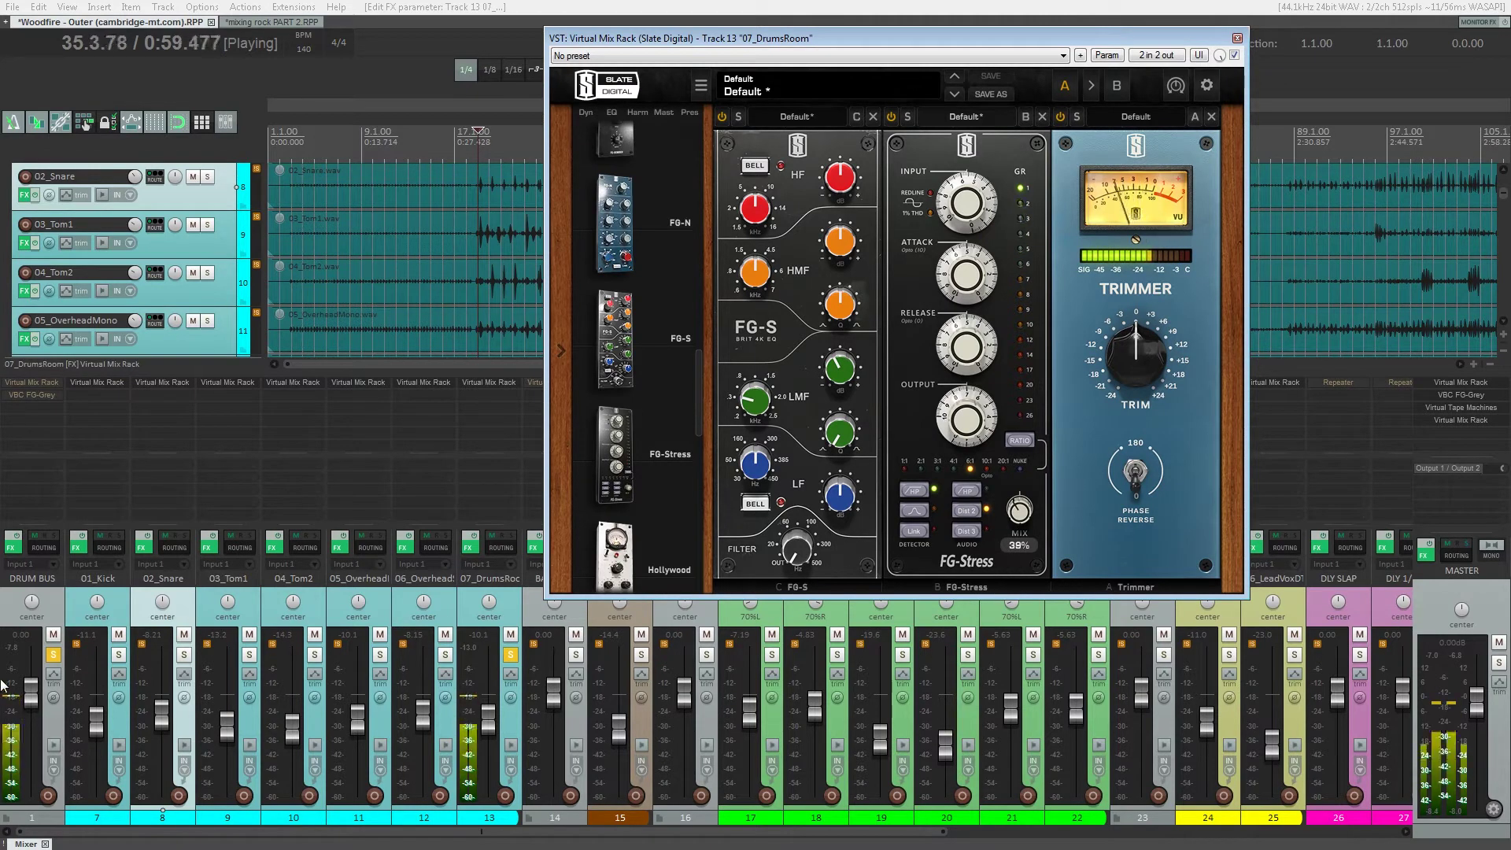
pyautogui.keyDown('ctrl'); pyautogui.keyDown('alt'); pyautogui.click(53, 655); pyautogui.keyUp('alt'); pyautogui.keyUp('ctrl')
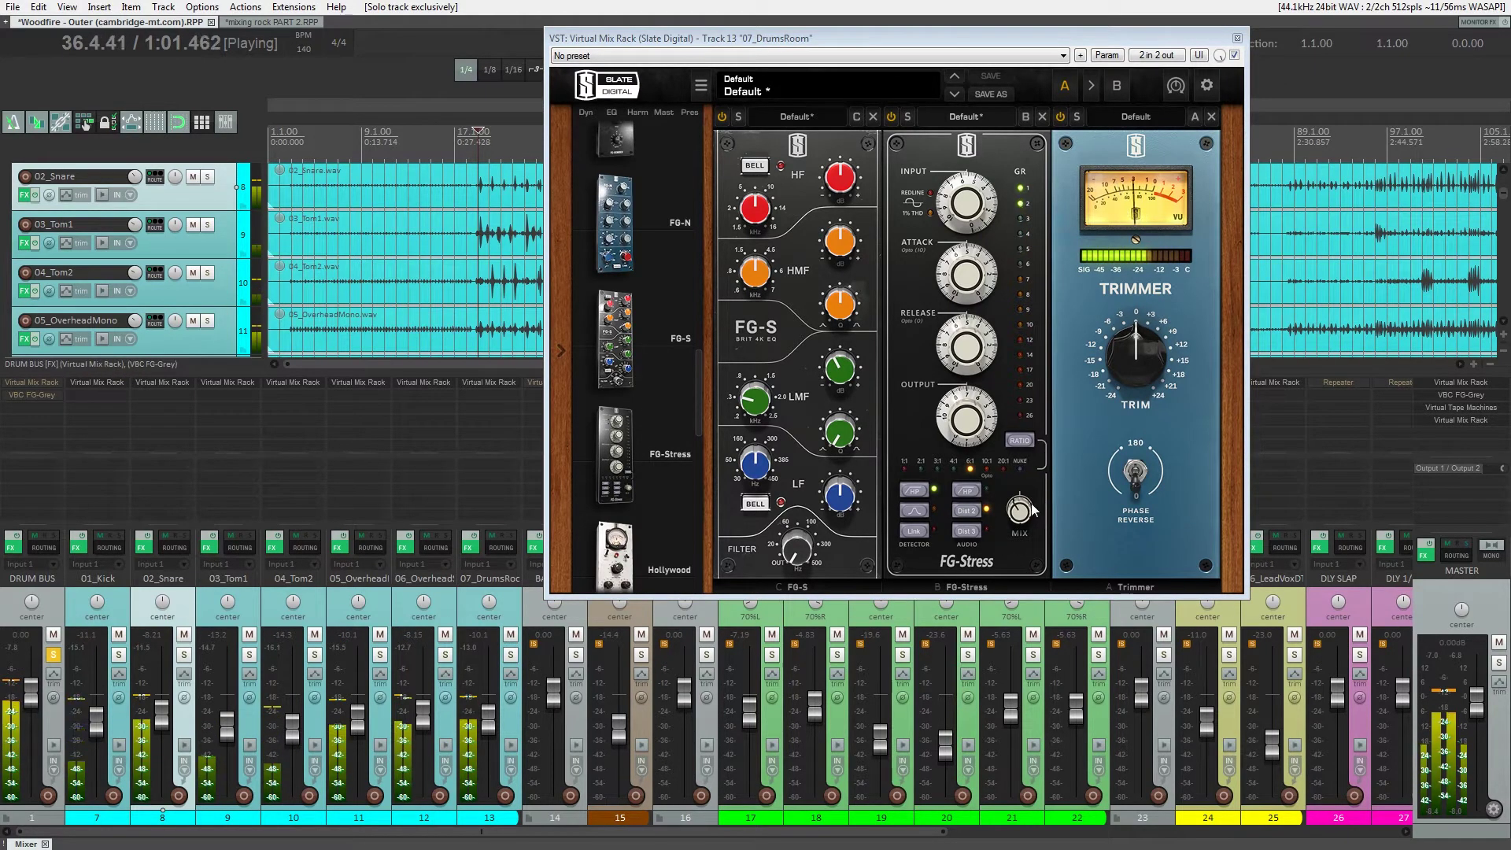
pyautogui.moveTo(1024, 512); pyautogui.dragTo(1021, 464)
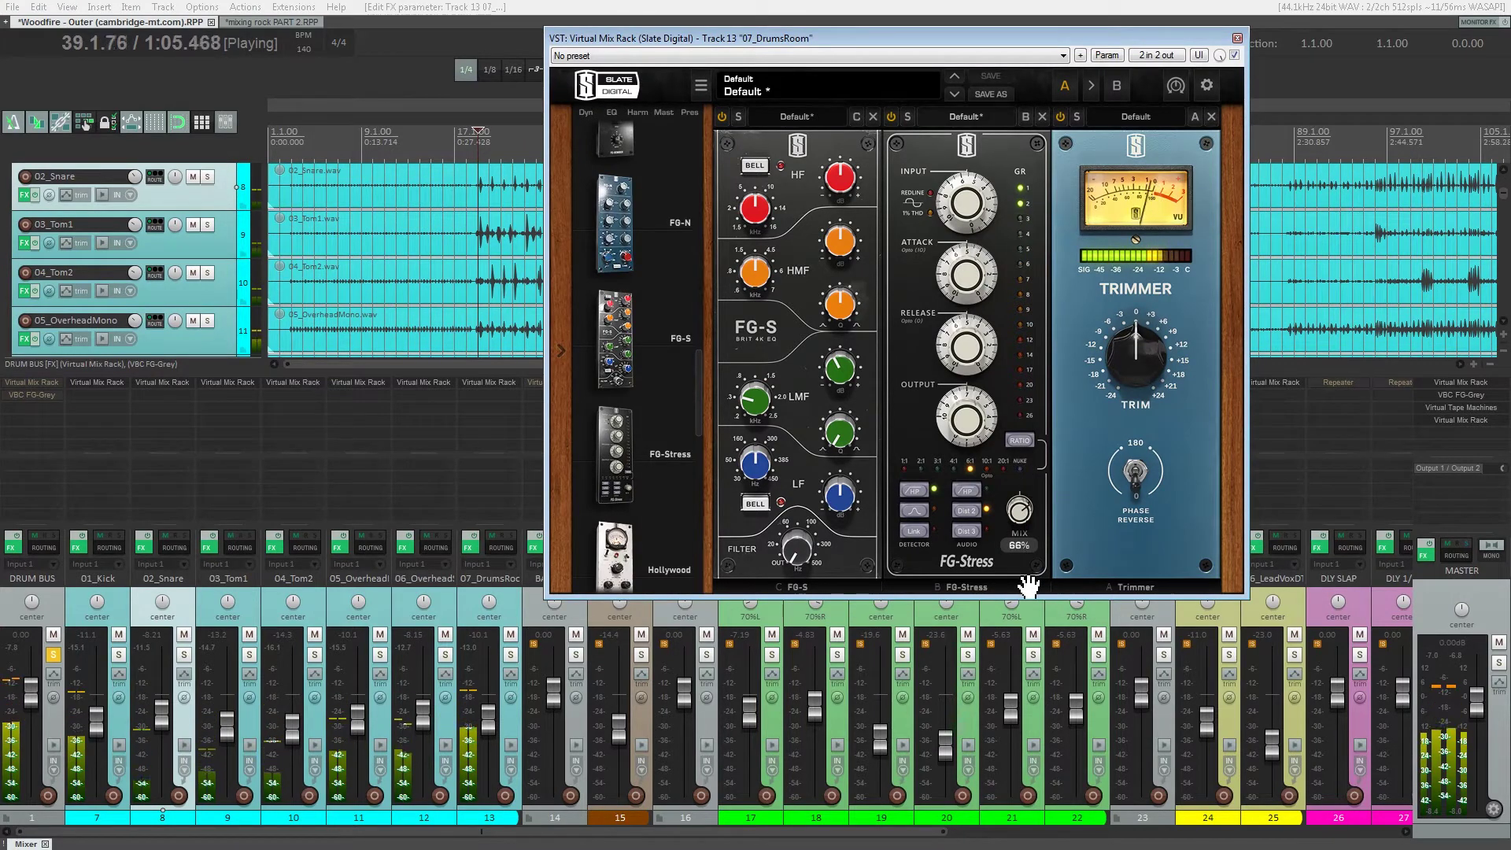
pyautogui.moveTo(1029, 610); pyautogui.dragTo(1032, 669)
pyautogui.moveTo(1025, 515); pyautogui.dragTo(1030, 664)
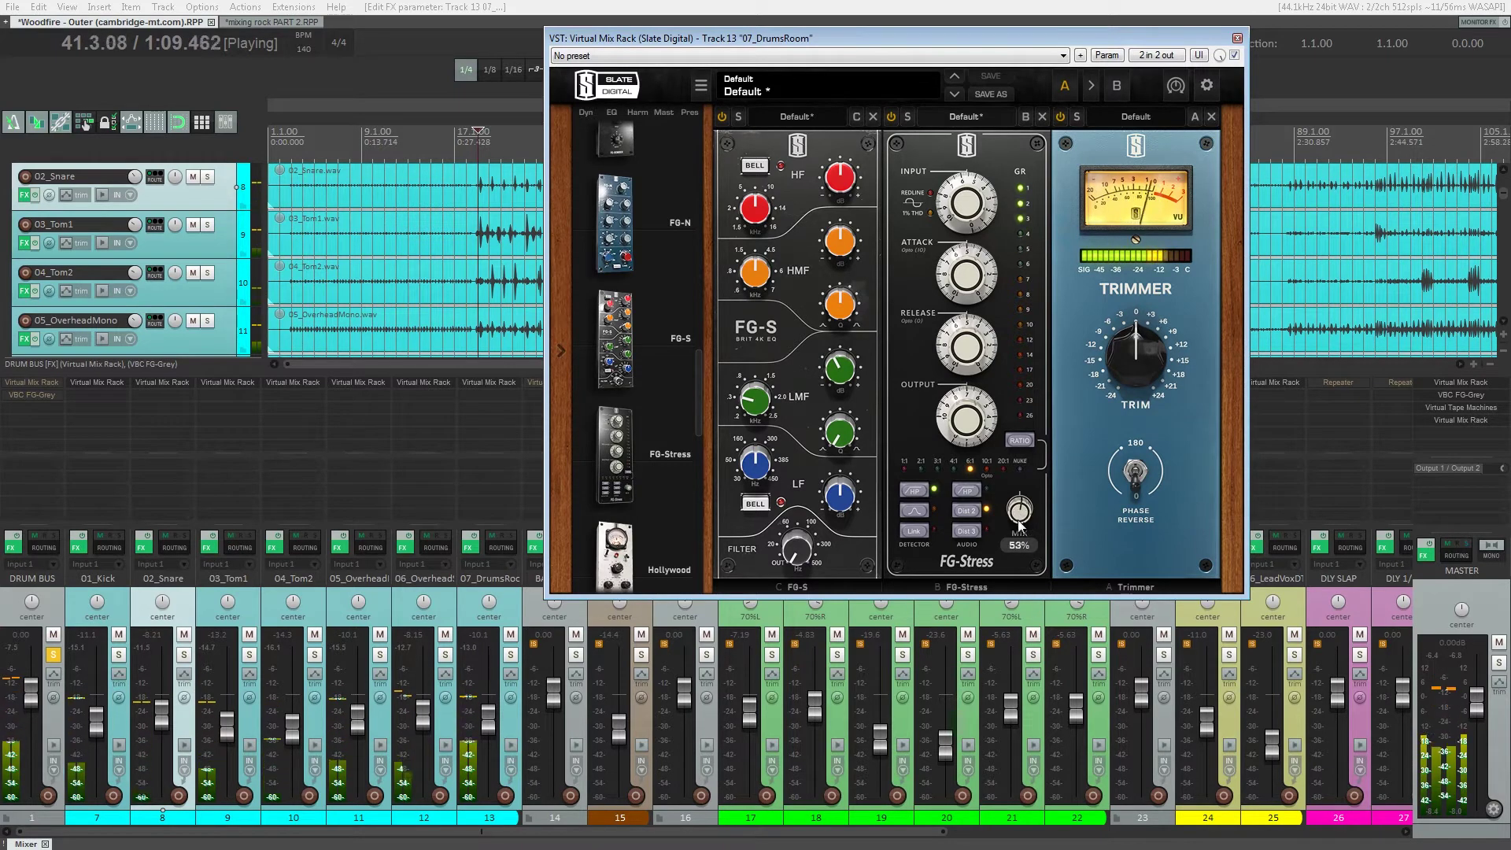
pyautogui.moveTo(1029, 580); pyautogui.dragTo(1042, 708)
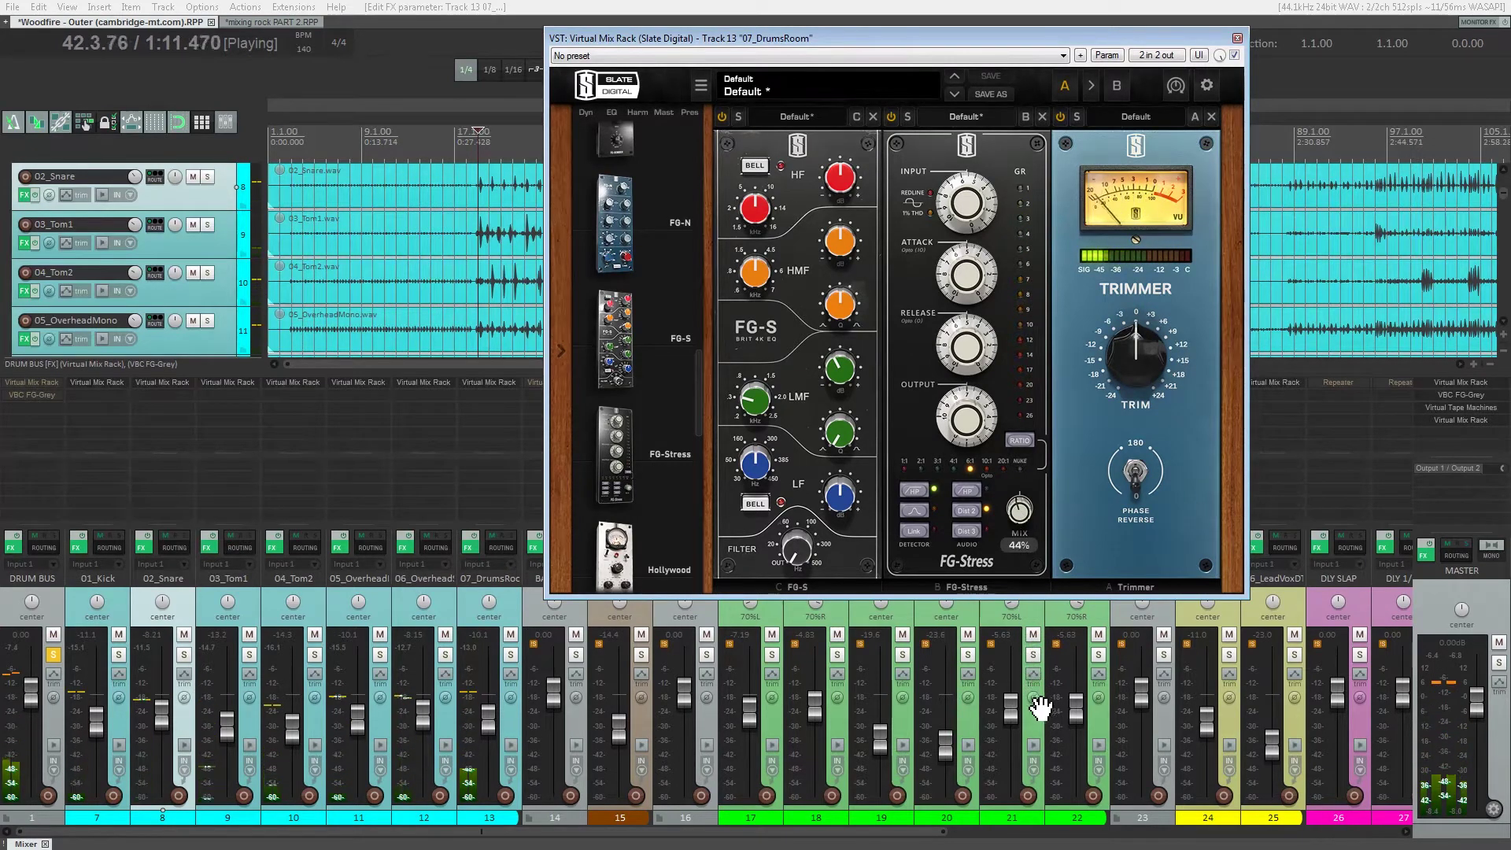
pyautogui.moveTo(1124, 368); pyautogui.dragTo(1123, 375)
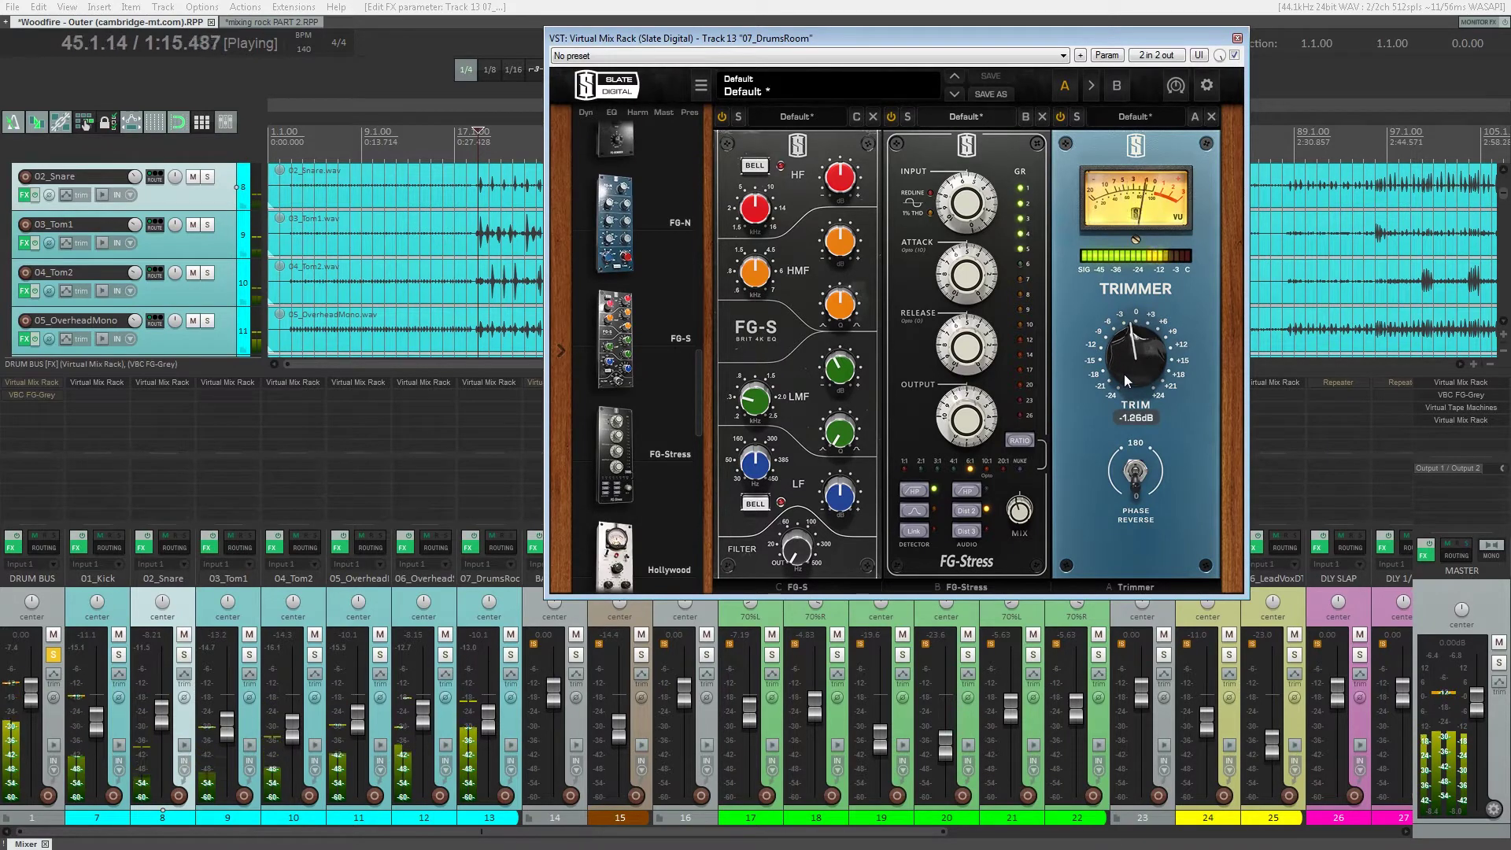
# - Load the FG-73 preamp in the 01_Kick track's Virtual Mix Rack and set its virtual drive to about 55.8 dB
pyautogui.click(106, 381)
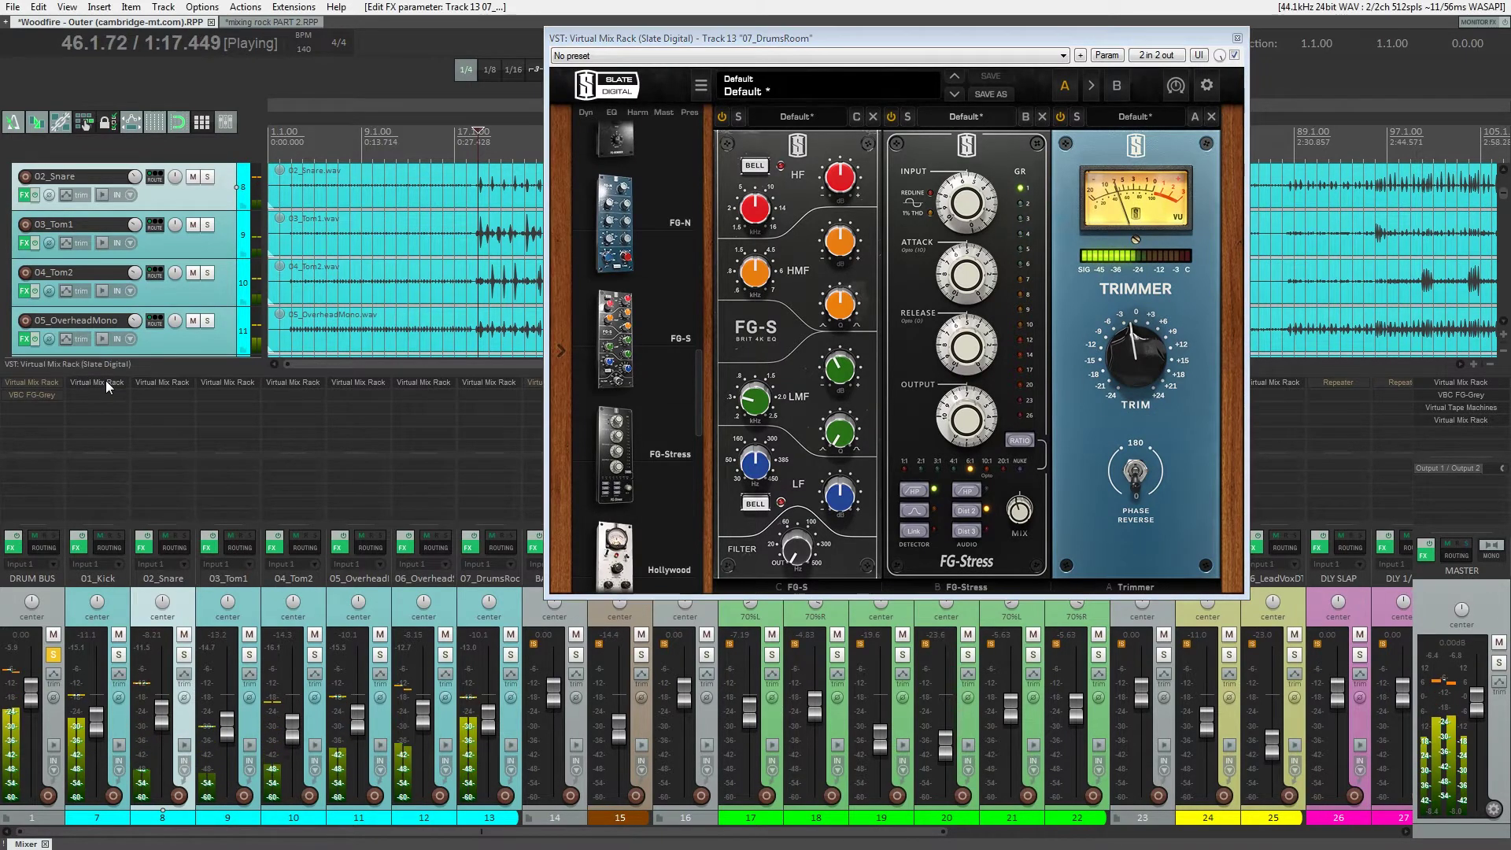
pyautogui.moveTo(610, 212); pyautogui.dragTo(845, 116)
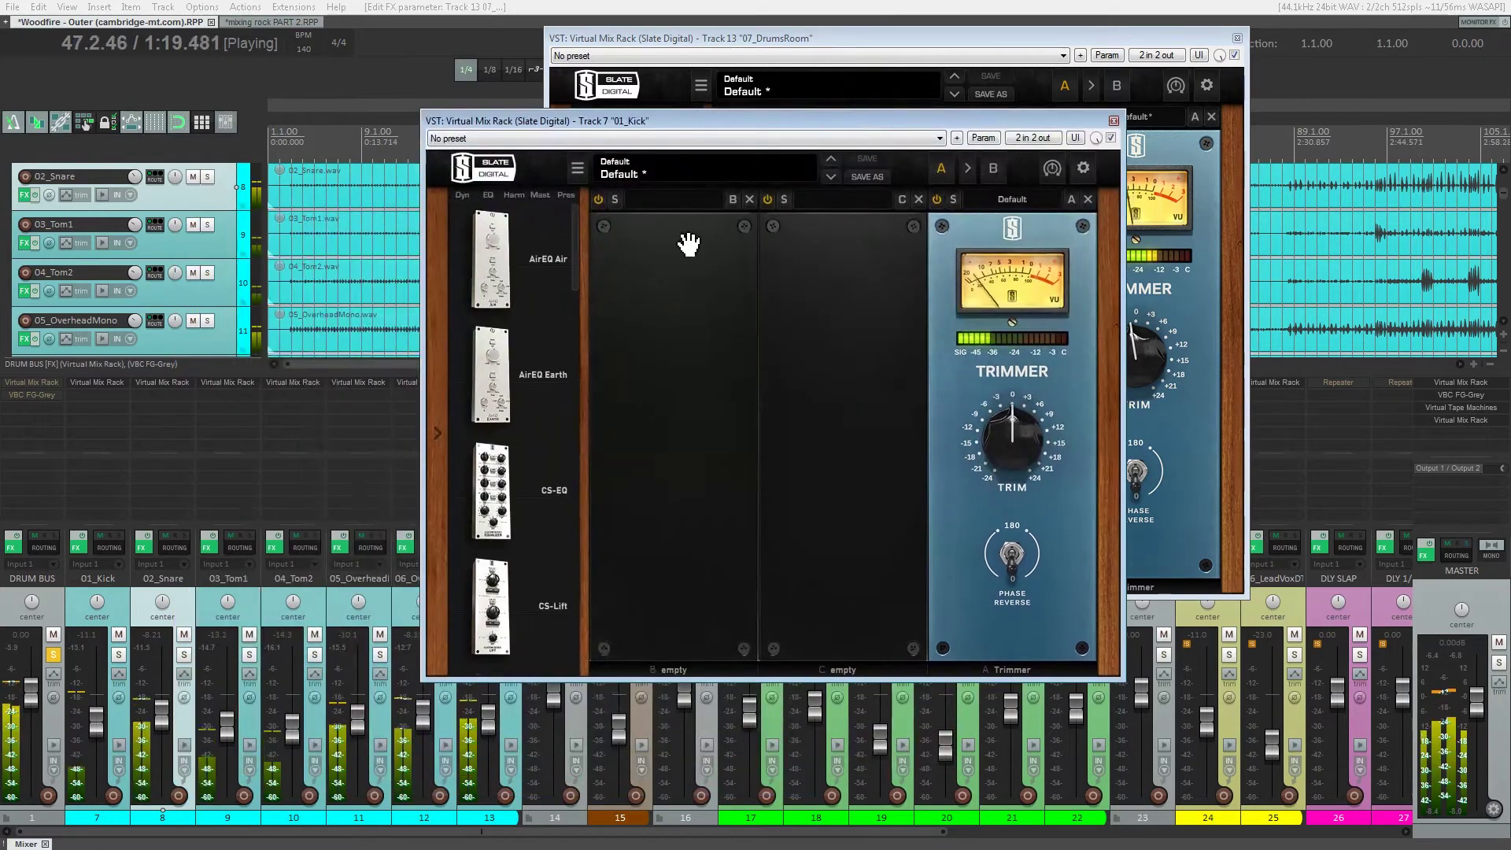
pyautogui.moveTo(580, 263); pyautogui.dragTo(576, 414)
pyautogui.moveTo(491, 363); pyautogui.dragTo(684, 441)
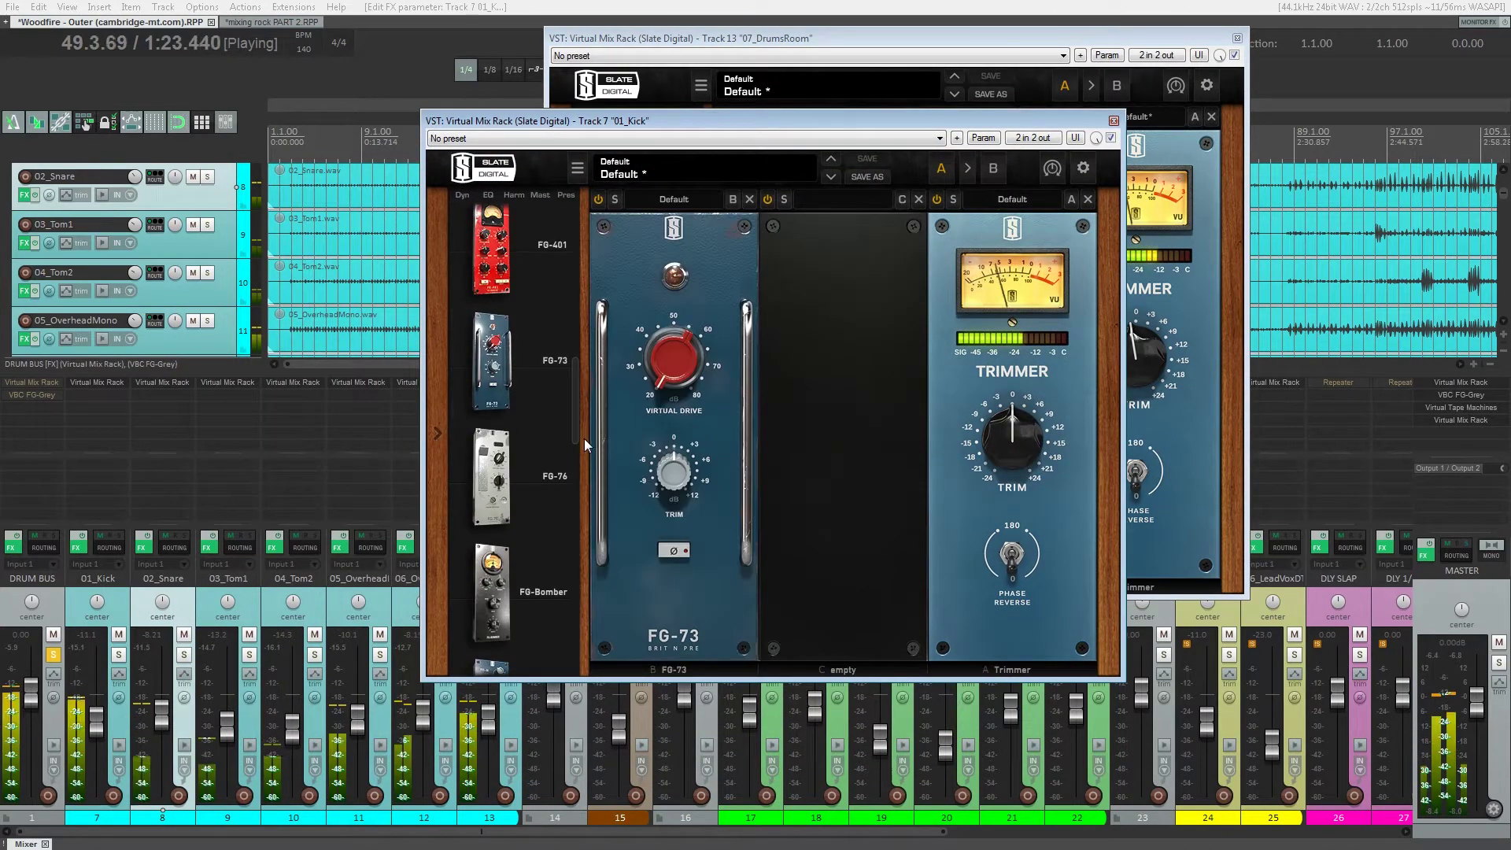
pyautogui.moveTo(673, 358); pyautogui.dragTo(673, 244)
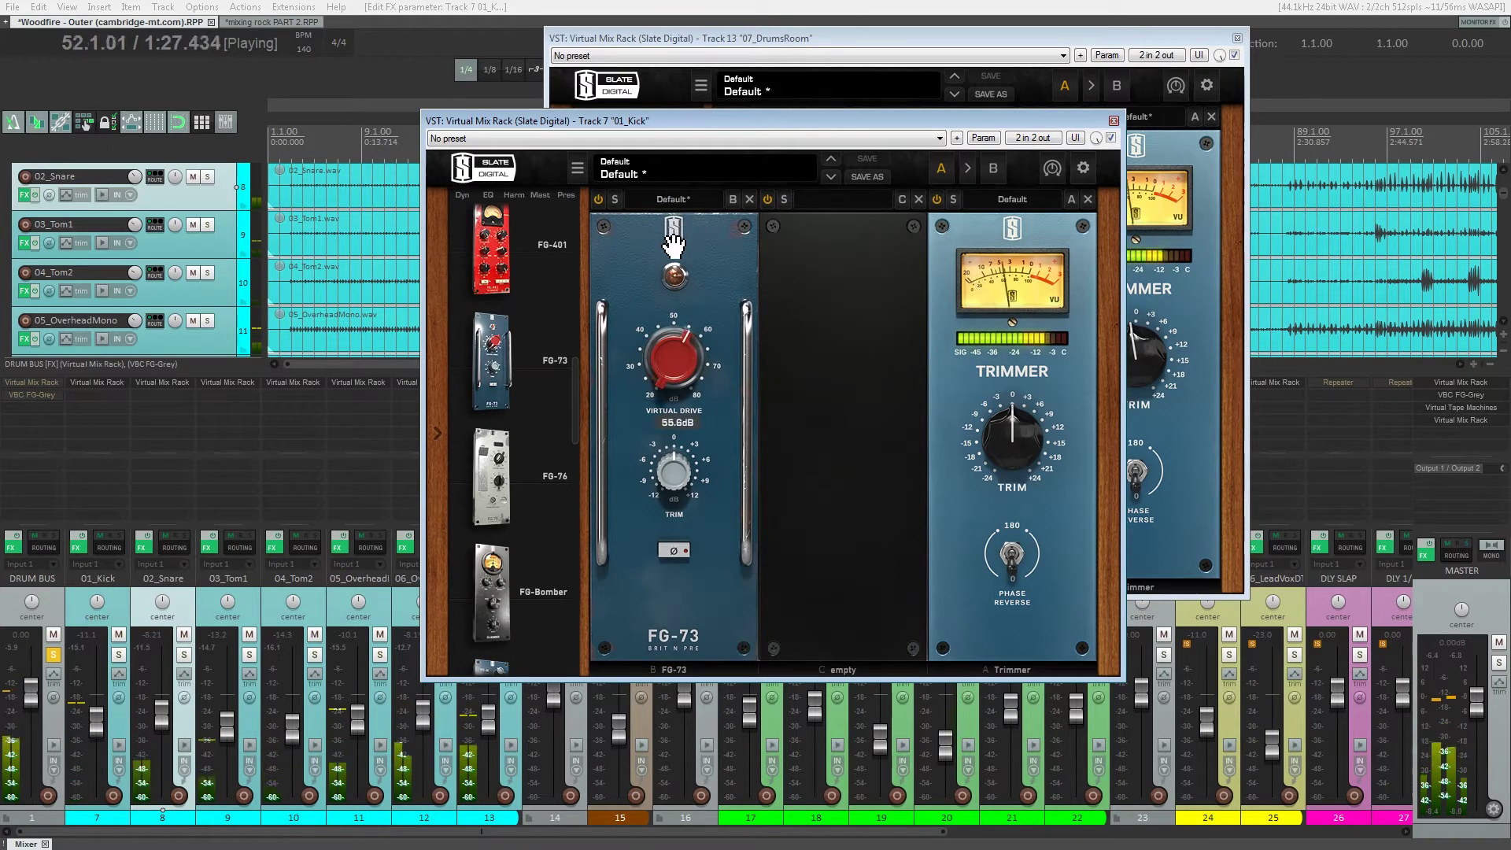
# - Load the FG-N equalizer after the kick's FG-73, boosting its low band to +3.08 dB and turning the Trimmer down slightly
pyautogui.moveTo(574, 425); pyautogui.dragTo(574, 460)
pyautogui.moveTo(513, 524); pyautogui.dragTo(878, 513)
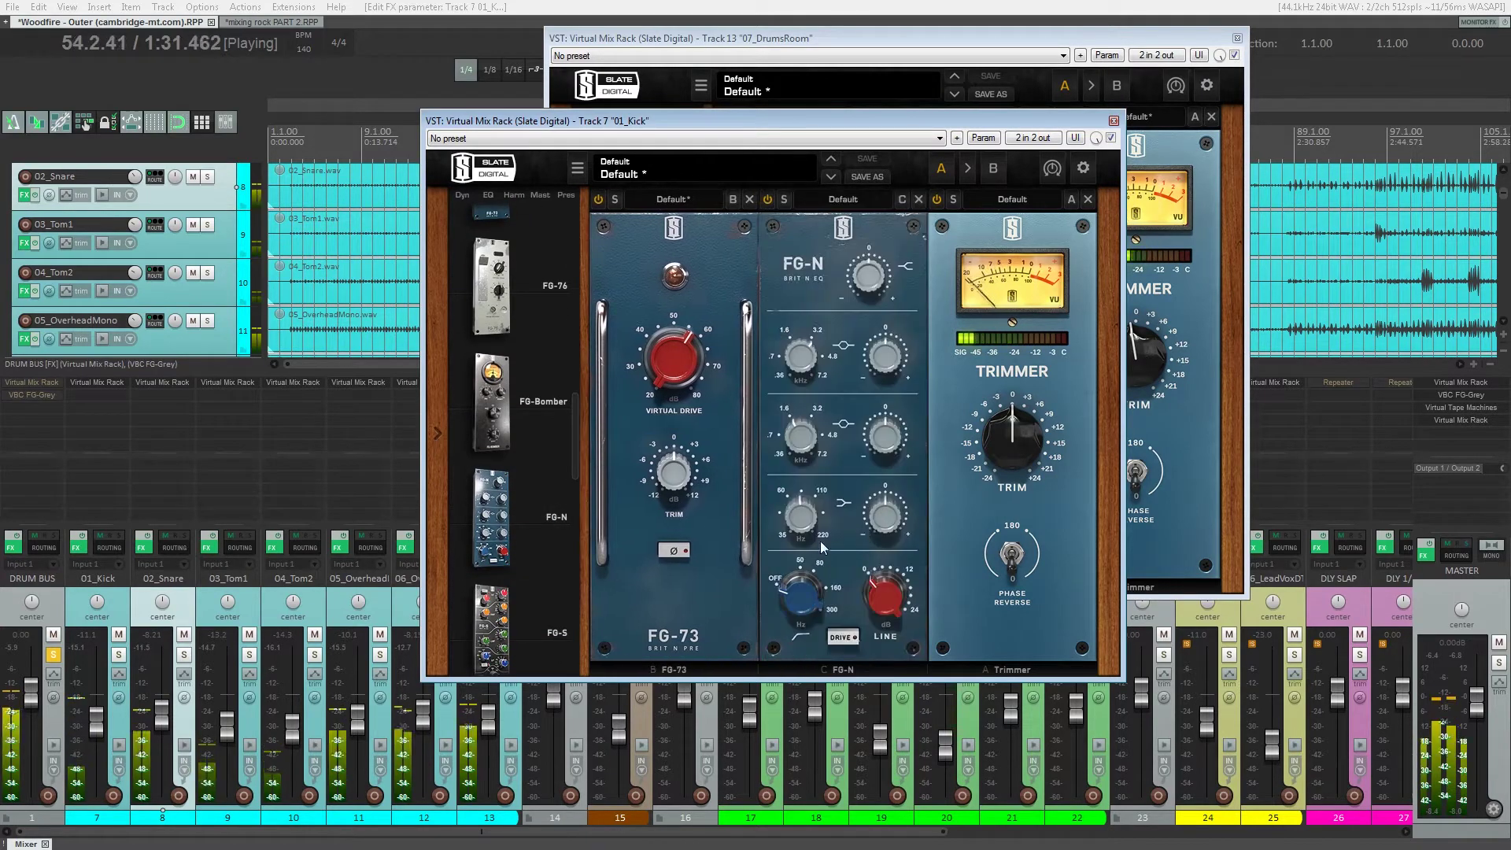
pyautogui.moveTo(886, 511)
pyautogui.mouseDown()
pyautogui.moveTo(889, 453)
pyautogui.moveTo(890, 489)
pyautogui.mouseUp()
pyautogui.moveTo(1008, 458); pyautogui.dragTo(1008, 463)
pyautogui.moveTo(892, 513); pyautogui.dragTo(891, 513)
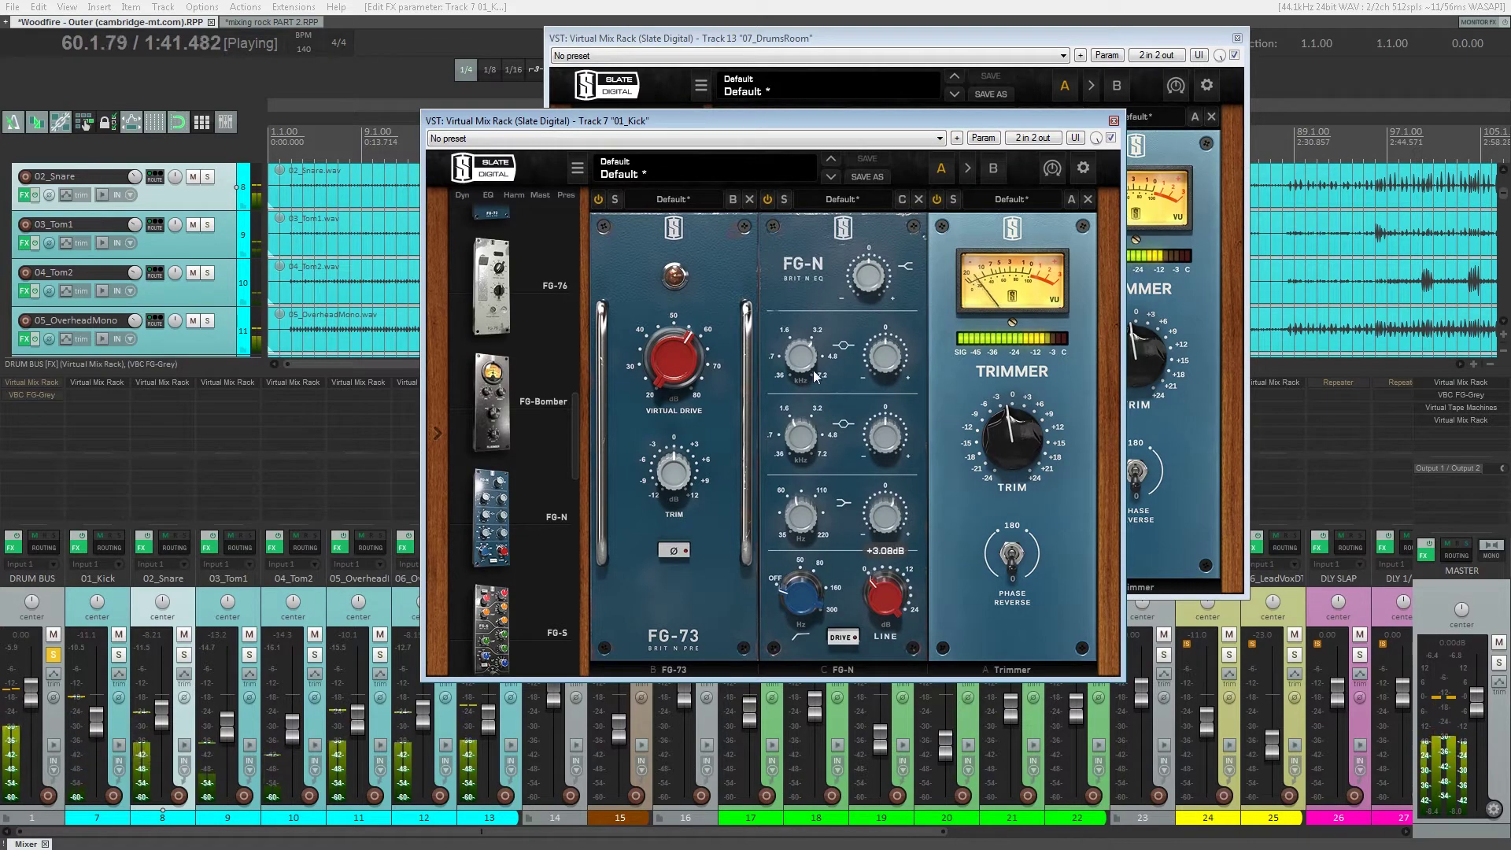
# - Set the kick's FG-N upper-mid band to 5.14 kHz, boost it by about 11 dB, and set the Trimmer to -2.86 dB
pyautogui.moveTo(803, 357); pyautogui.dragTo(810, 327)
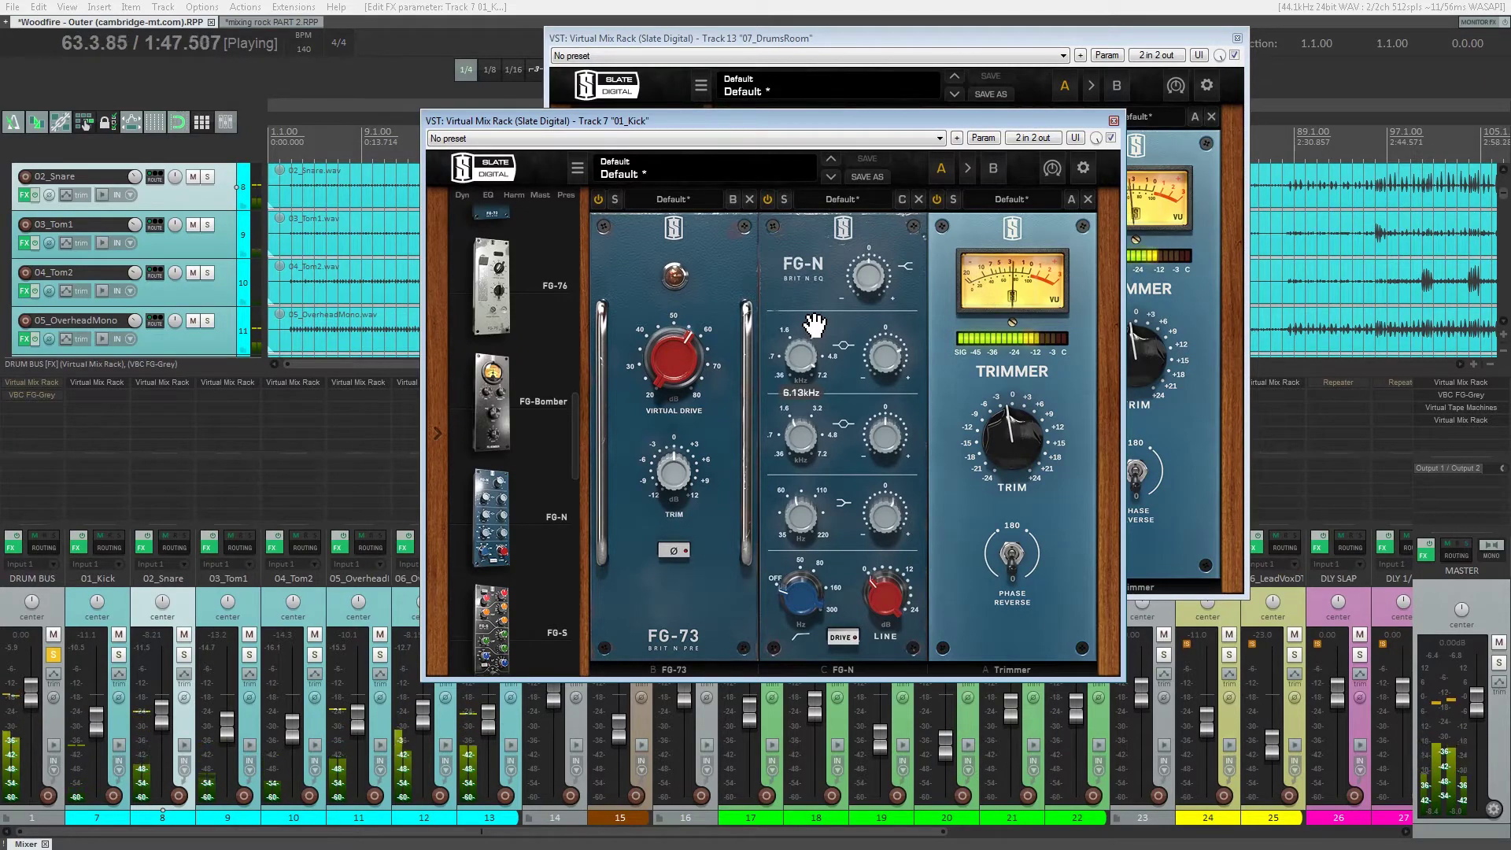
pyautogui.moveTo(1003, 414); pyautogui.dragTo(1004, 411)
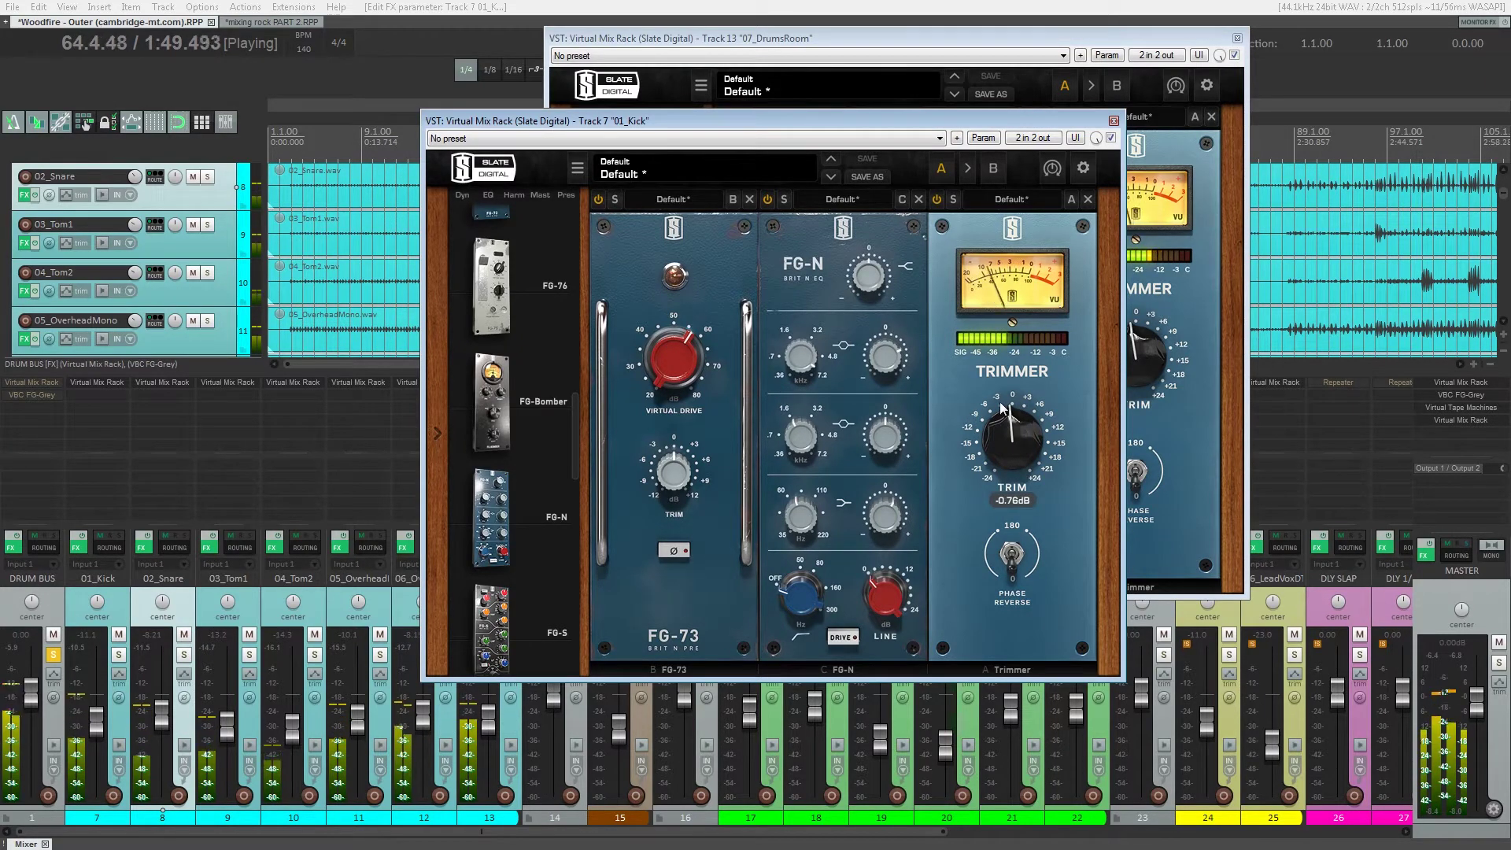
pyautogui.moveTo(889, 374); pyautogui.dragTo(893, 325)
pyautogui.moveTo(803, 363); pyautogui.dragTo(804, 378)
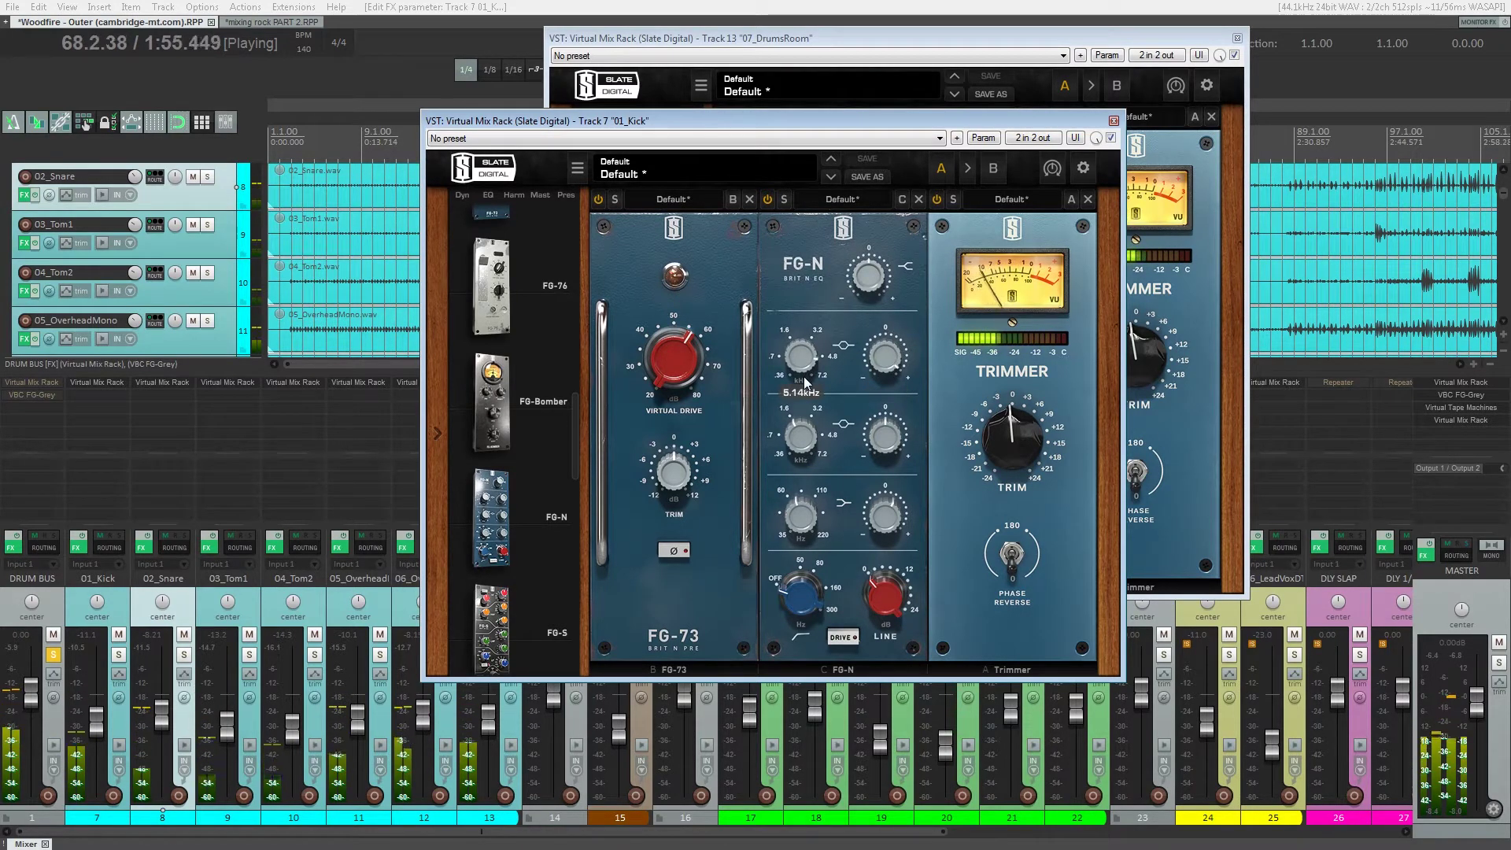
pyautogui.moveTo(885, 371); pyautogui.dragTo(886, 376)
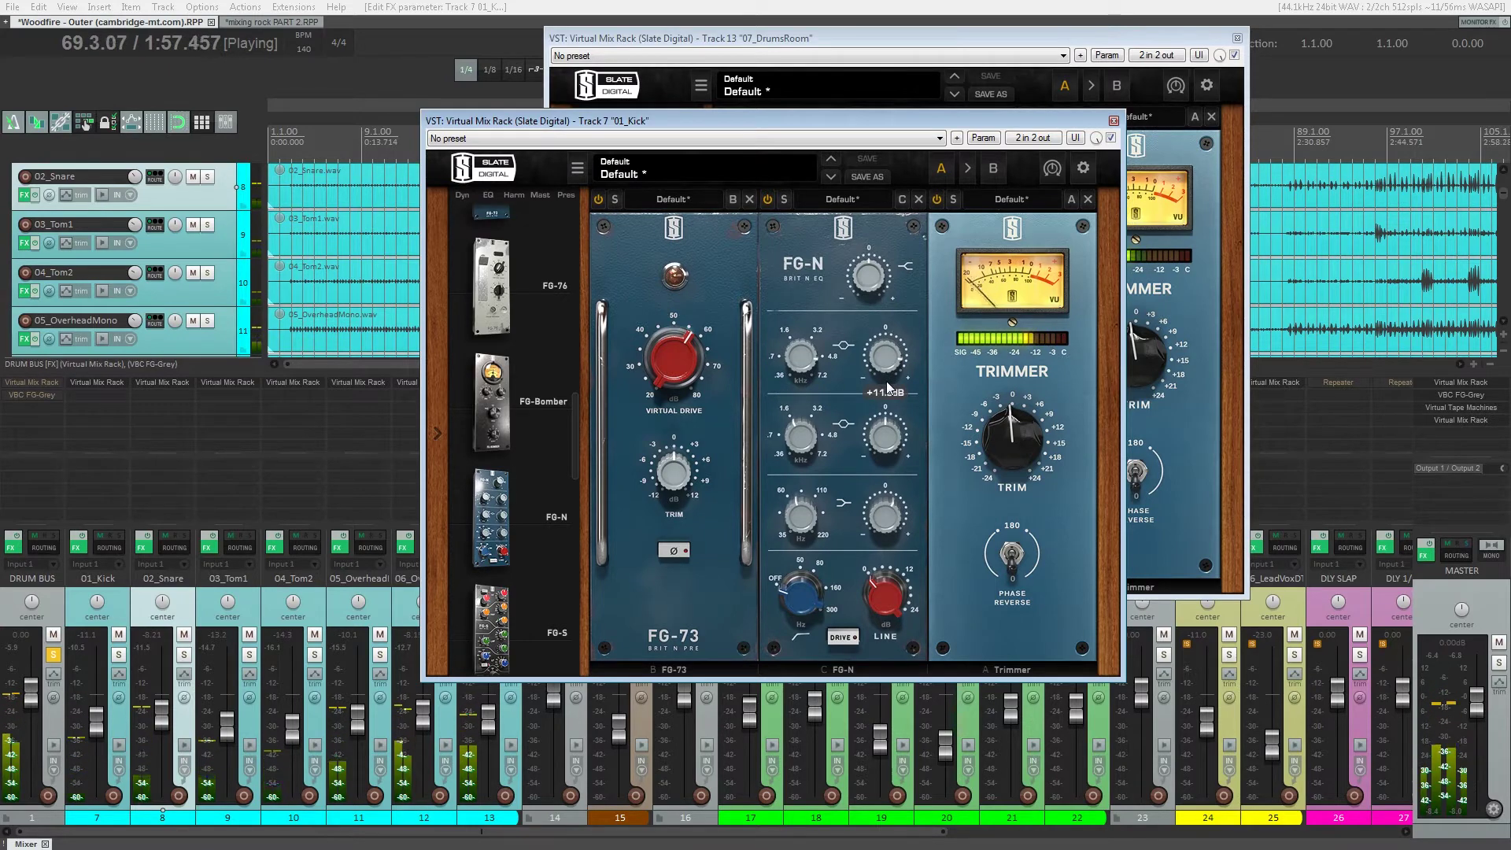
pyautogui.moveTo(1007, 425); pyautogui.dragTo(1004, 436)
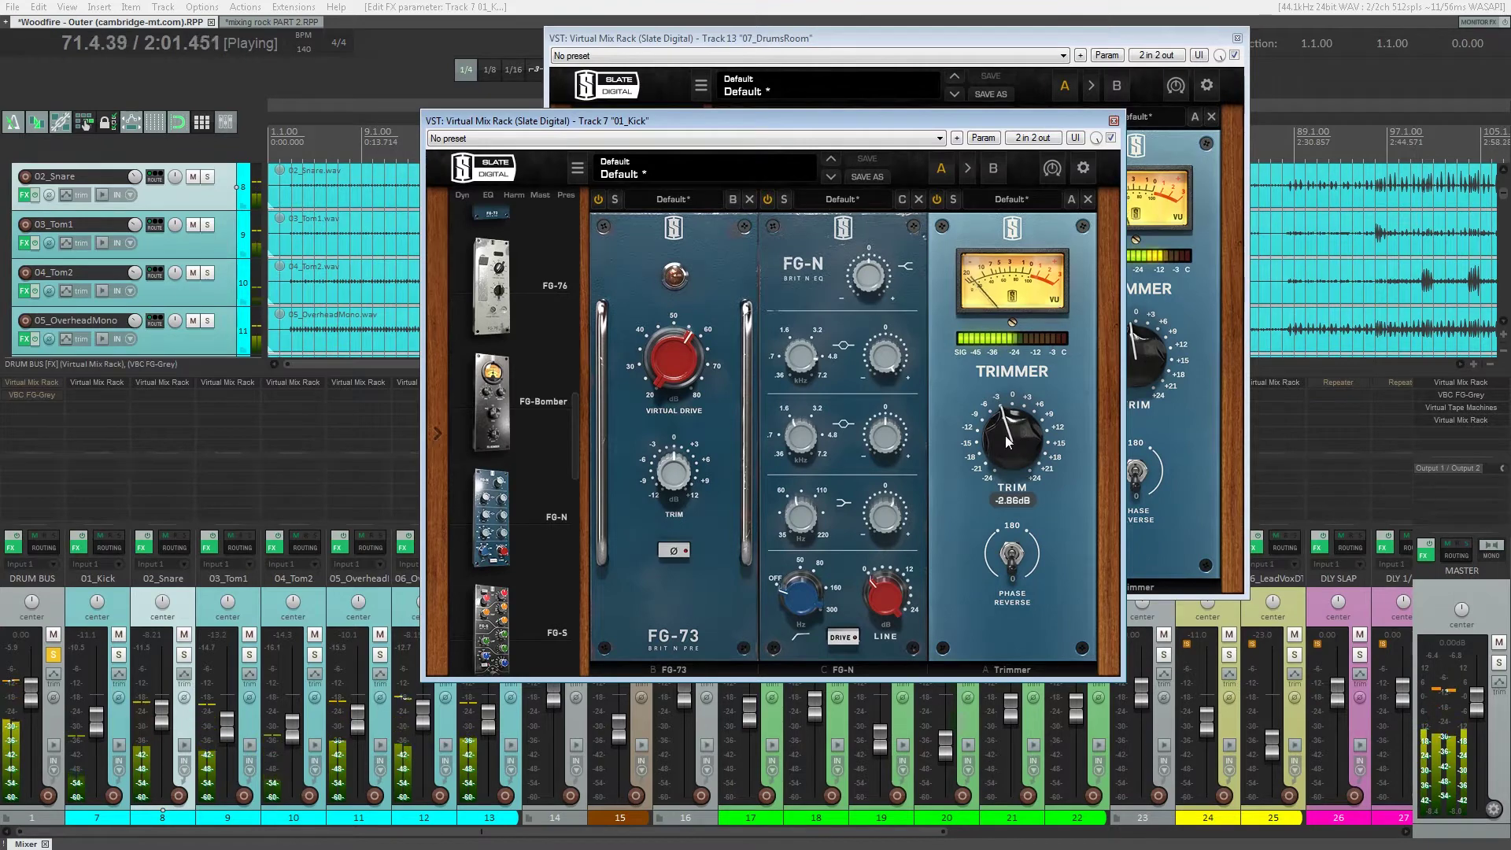
# - Solo only the 01_Kick track, replay it from near the song's start, and compare its Virtual Mix Rack against bypass
pyautogui.keyDown('alt'); pyautogui.click(119, 654); pyautogui.keyUp('alt')
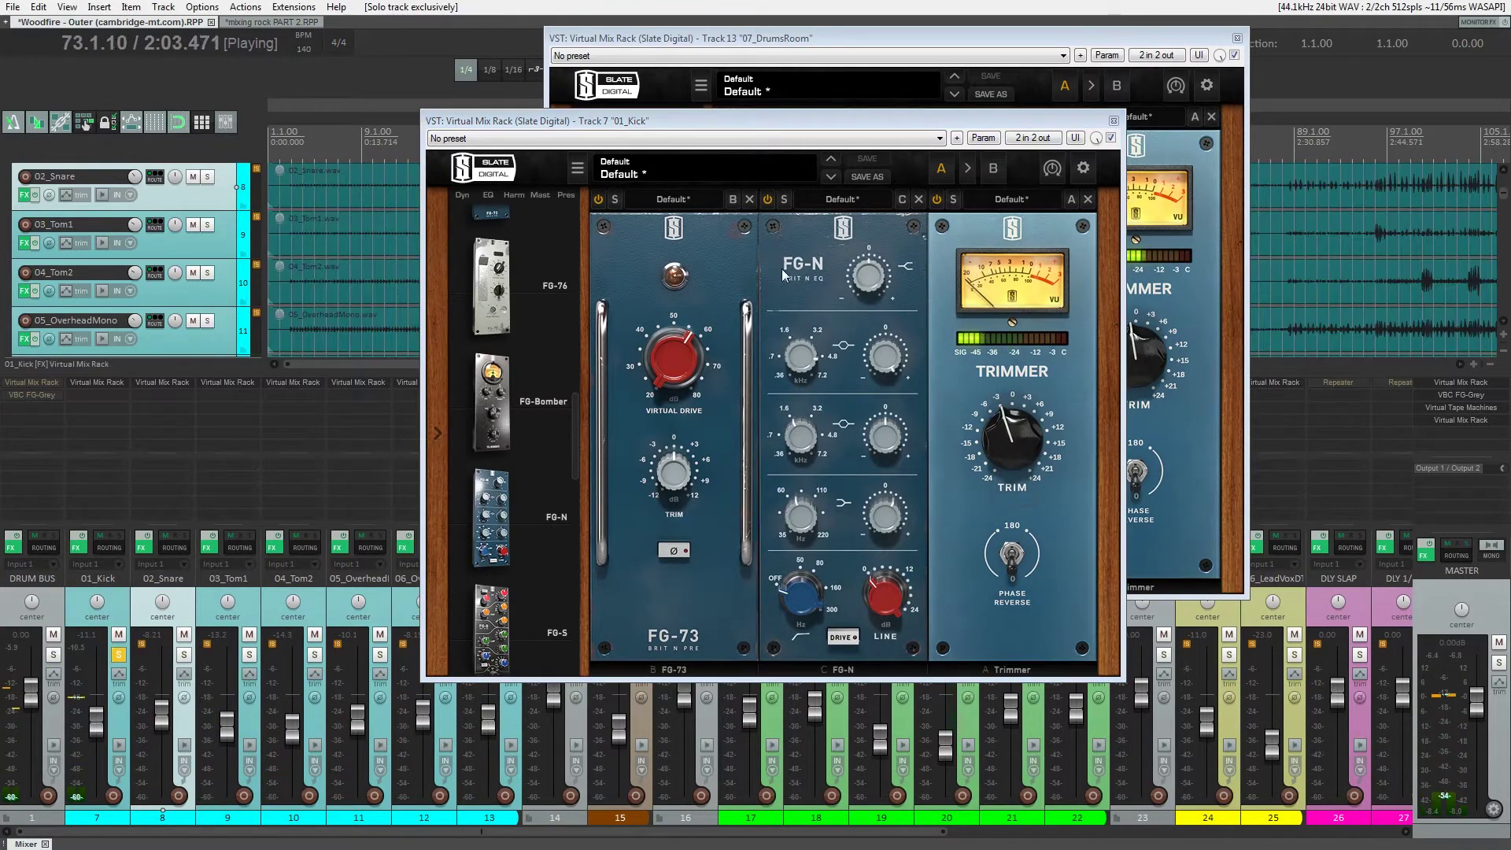
pyautogui.moveTo(524, 121); pyautogui.dragTo(725, 125)
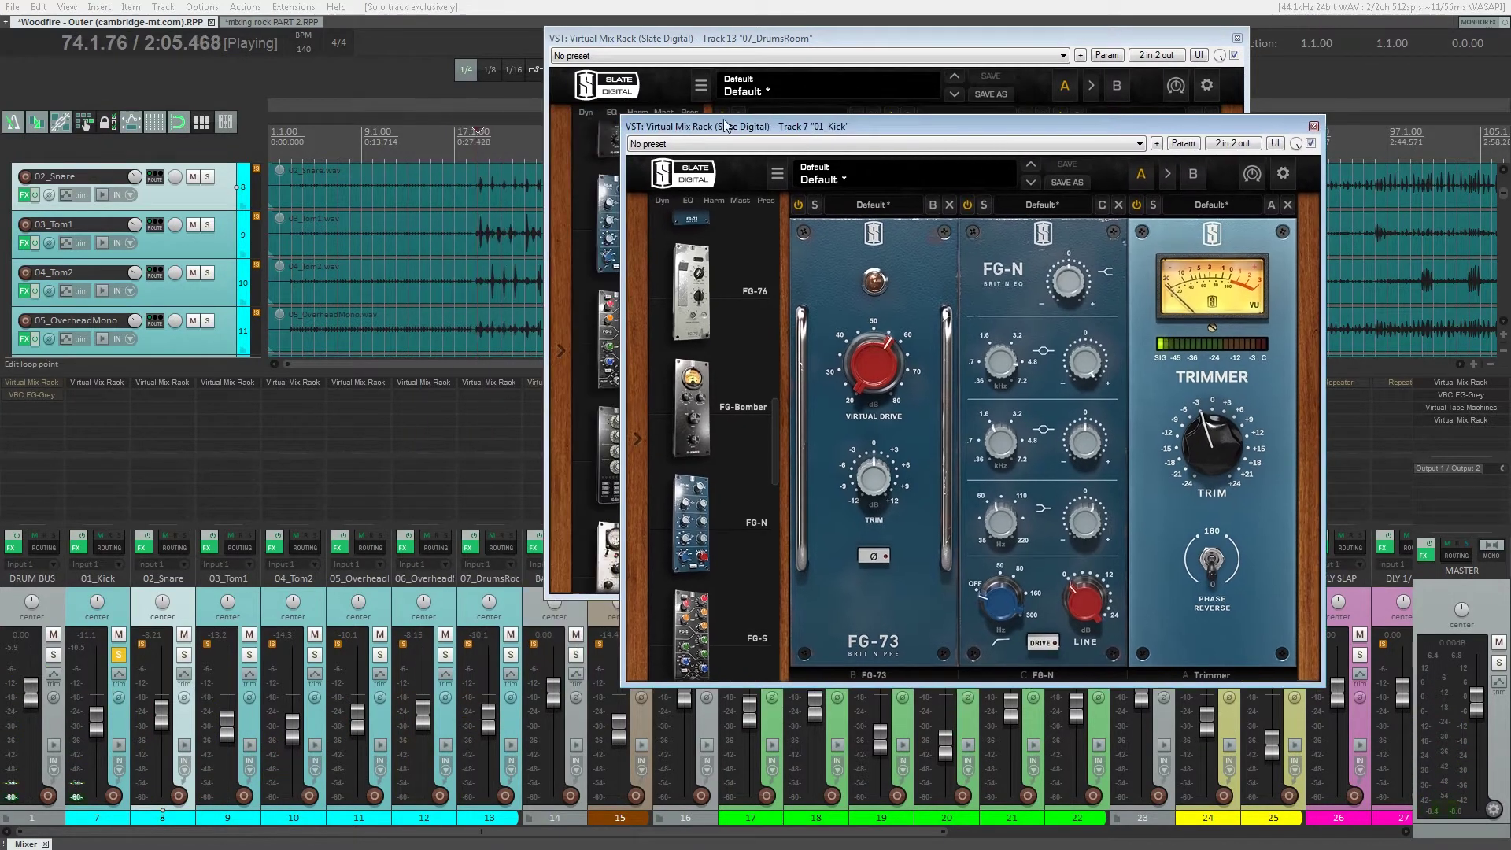
pyautogui.click(472, 132)
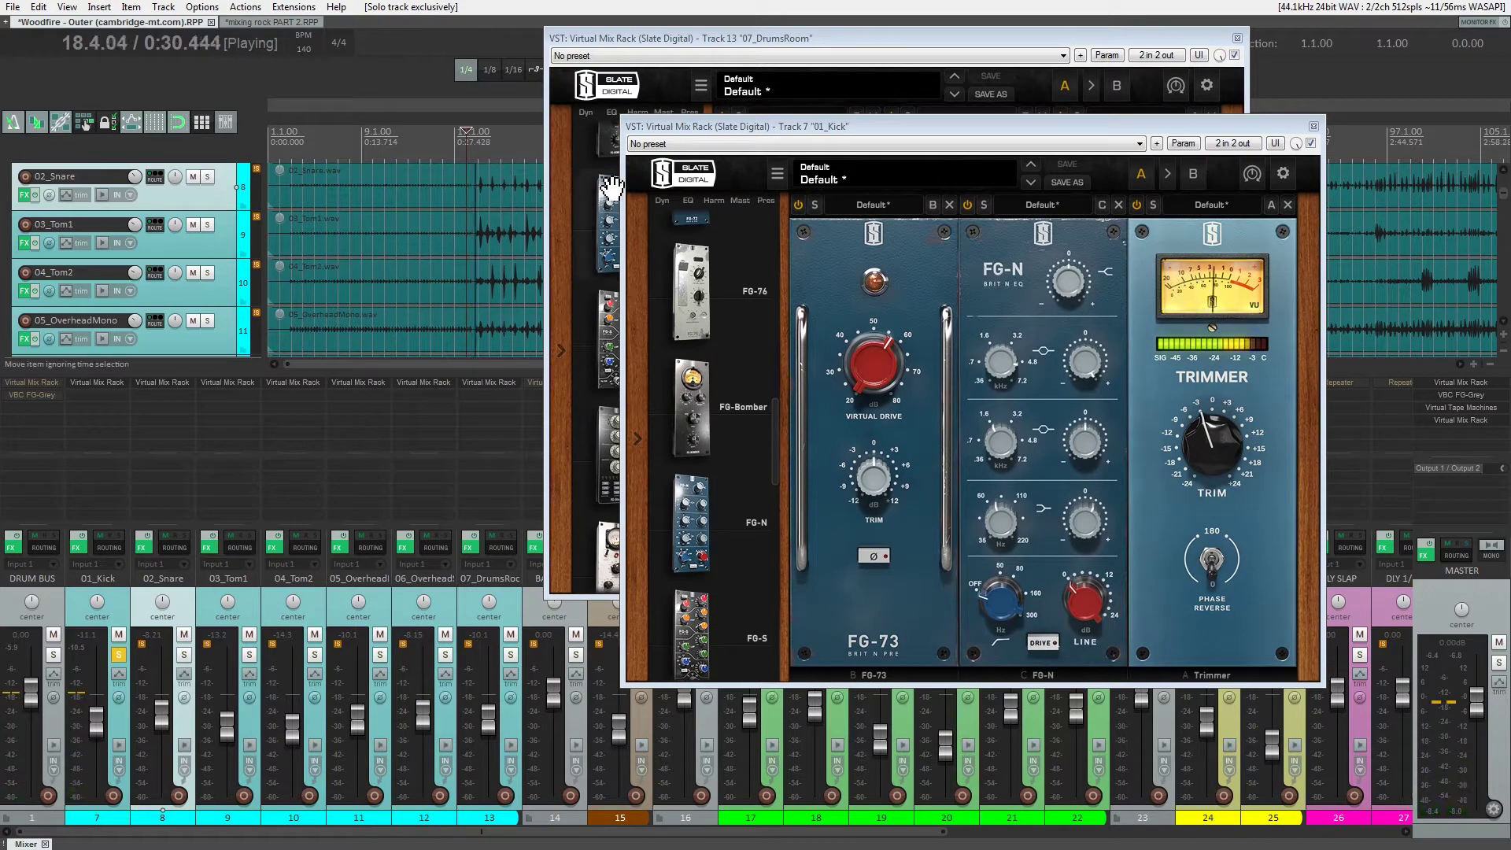
pyautogui.click(332, 139)
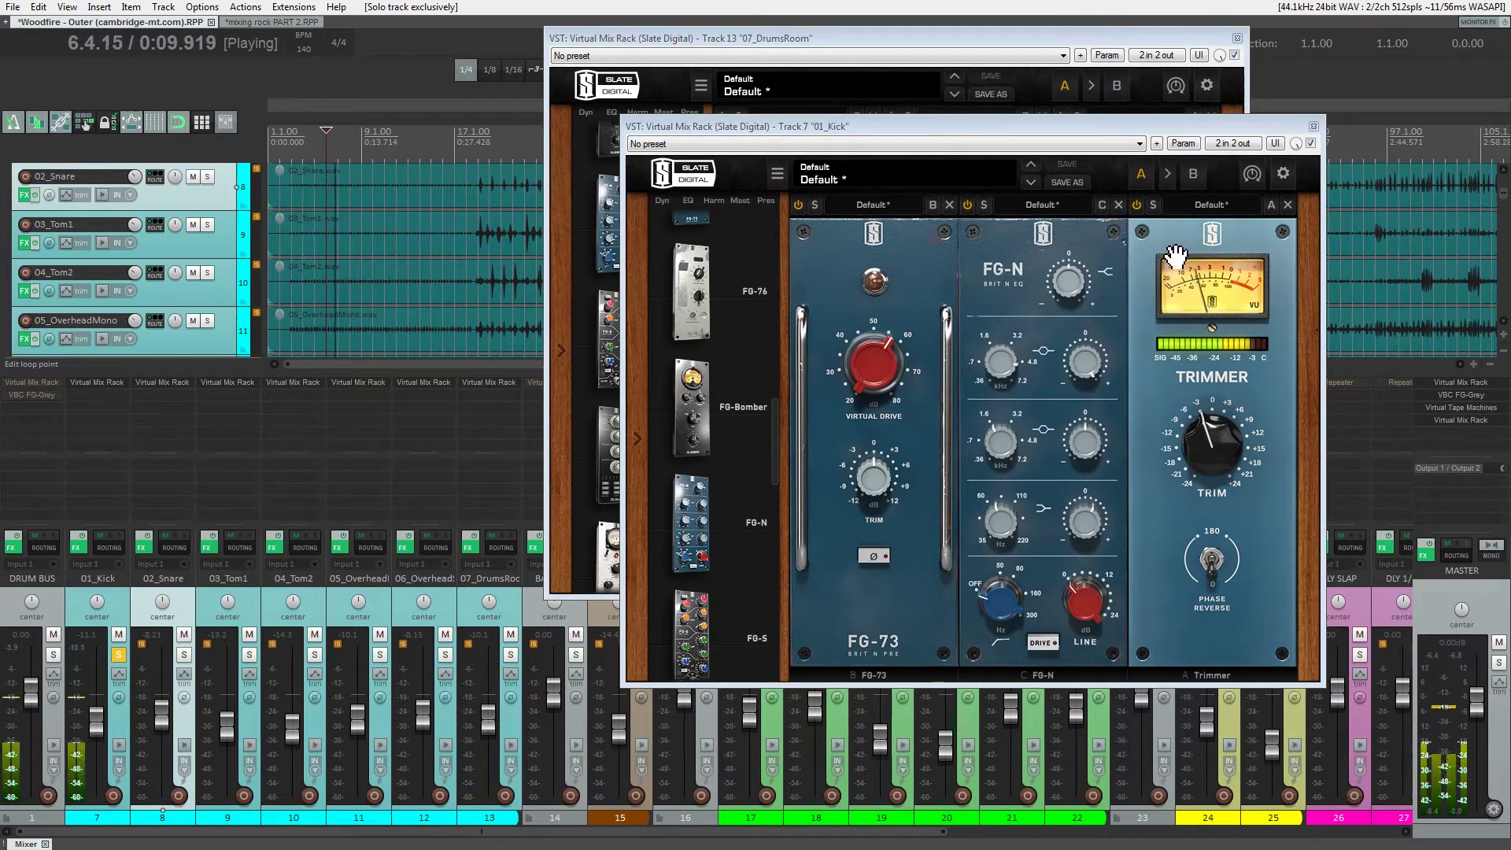
pyautogui.click(1310, 143)
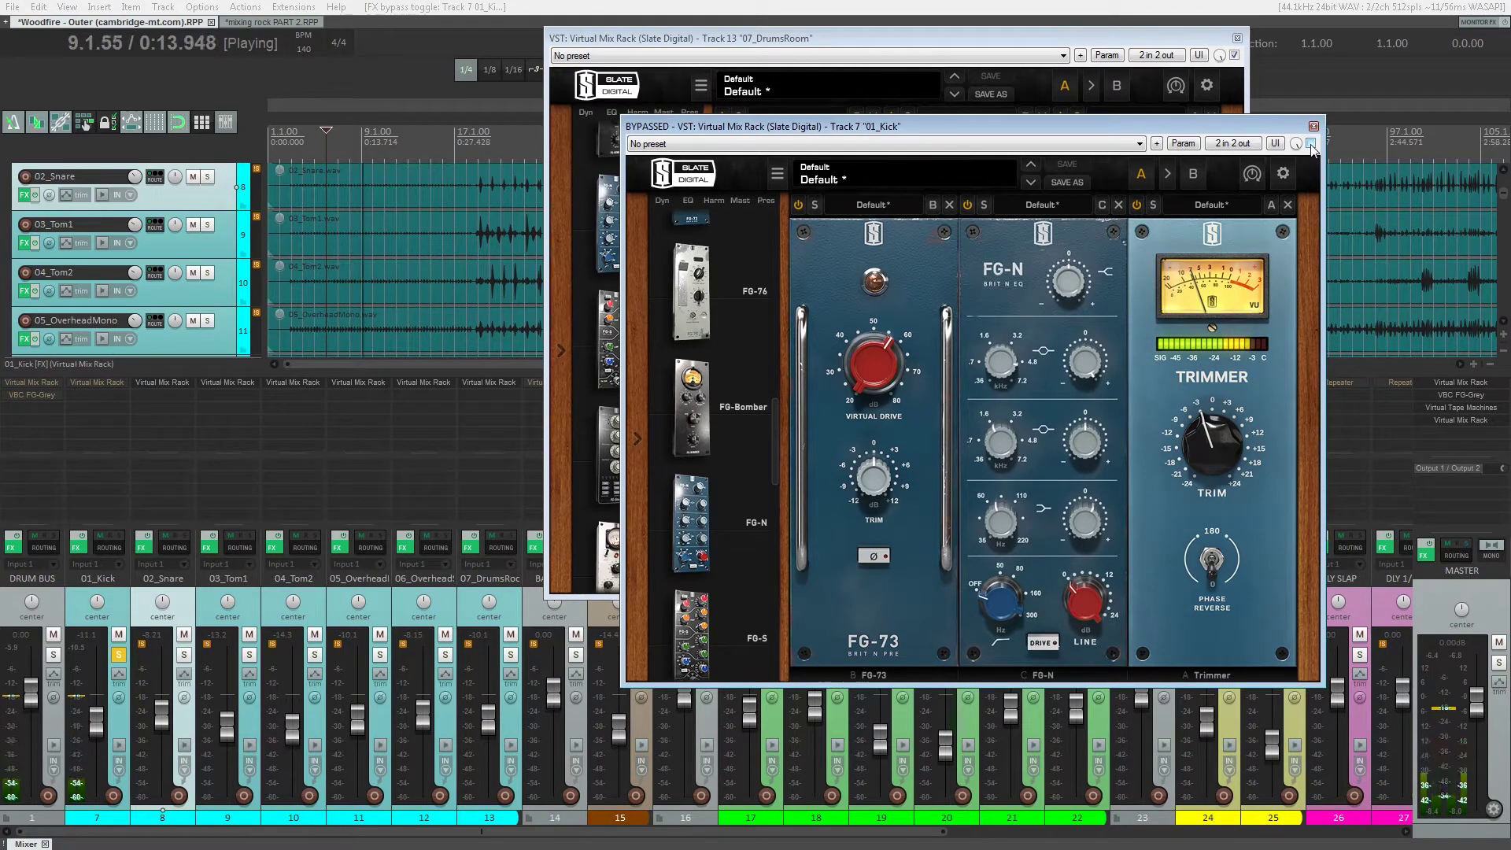
pyautogui.click(1311, 144)
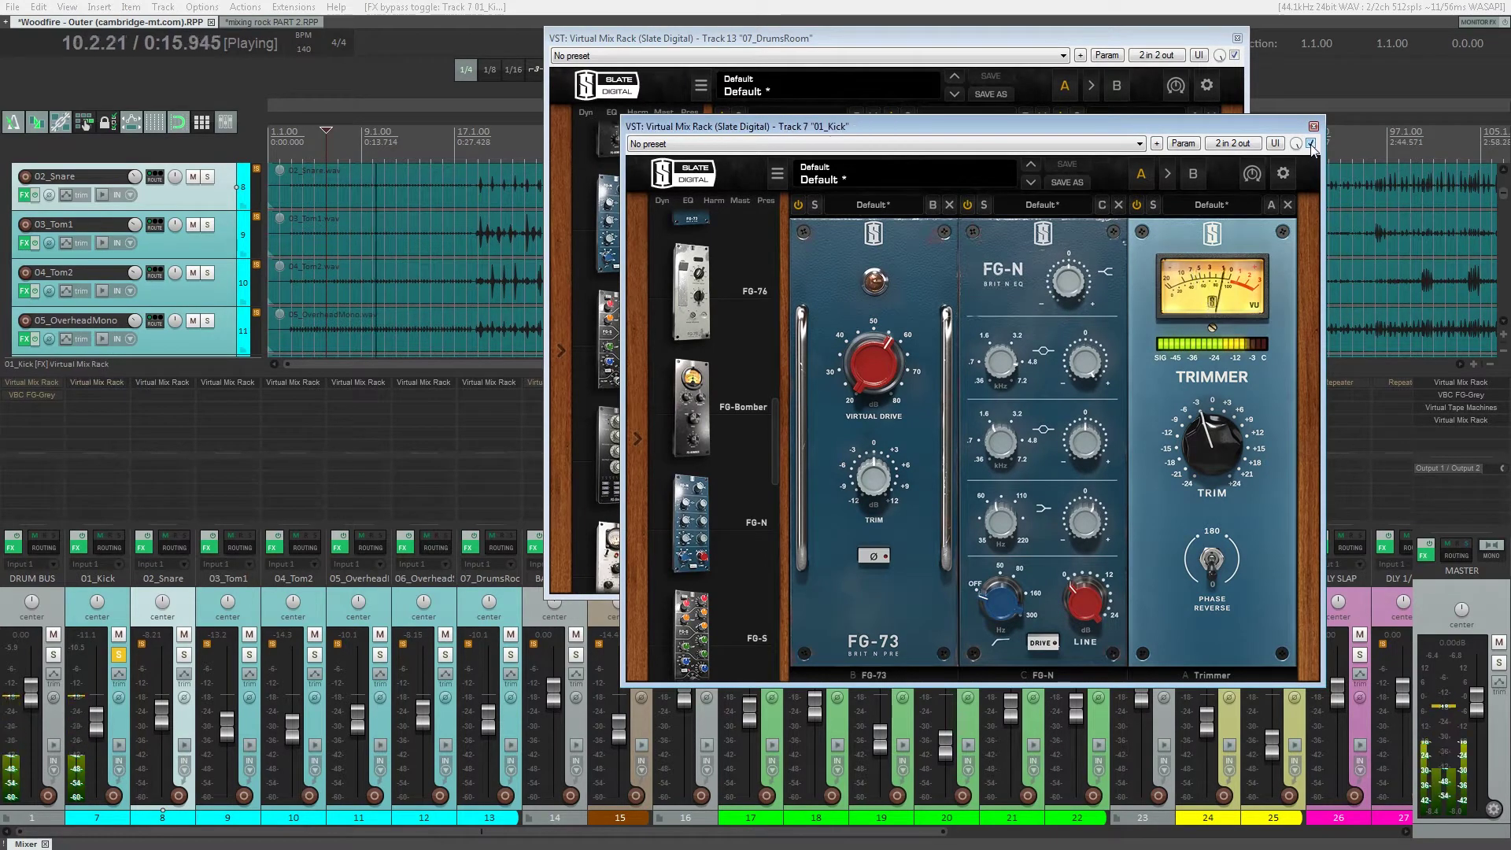
# - Boost the kick's FG-N low band to about +3.92 dB, adjust the lower-mid band's frequency, and cut that band to -1.26 dB
pyautogui.moveTo(1219, 417)
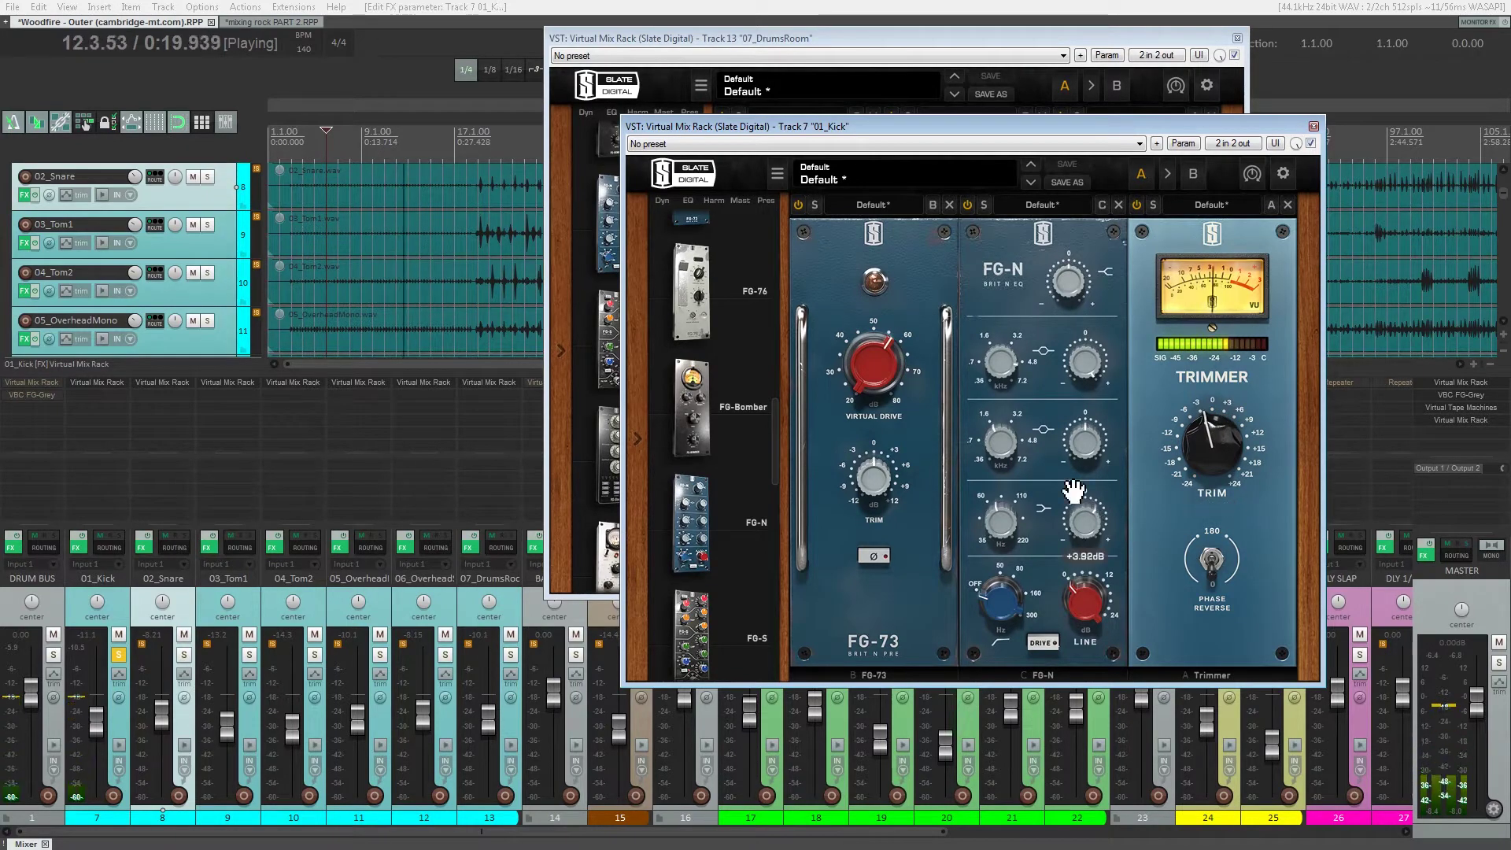
pyautogui.moveTo(1018, 492)
pyautogui.moveTo(1092, 433)
pyautogui.moveTo(1090, 427); pyautogui.dragTo(1087, 389)
pyautogui.moveTo(1000, 442); pyautogui.dragTo(1042, 578)
pyautogui.moveTo(1088, 454); pyautogui.dragTo(1091, 515)
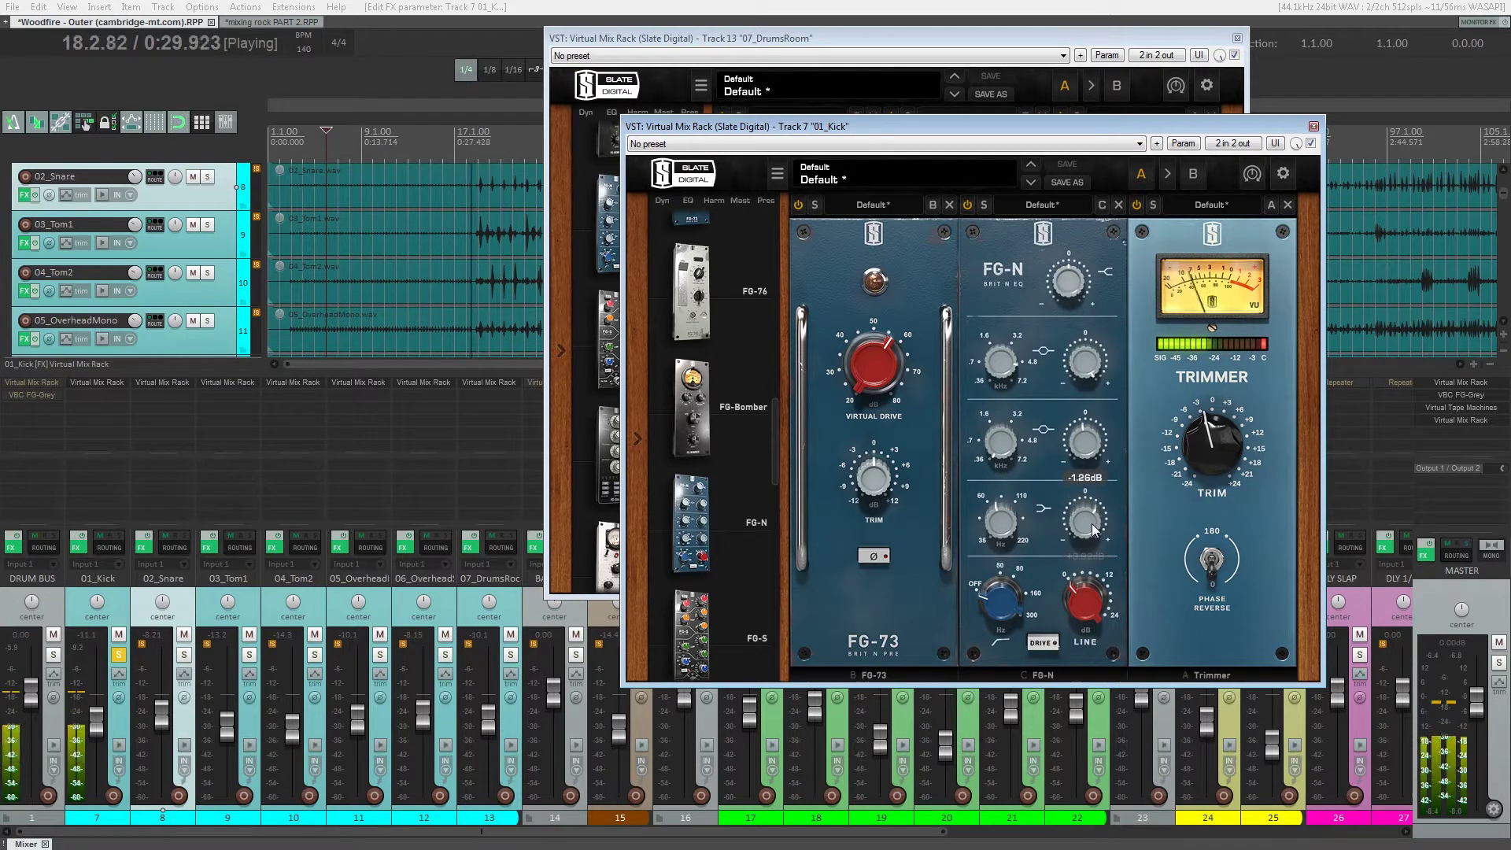
# - Set the kick's FG-73 virtual drive to 55.7 dB and Trimmer to -2.63 dB, comparing the rack against bypass
pyautogui.moveTo(887, 385); pyautogui.dragTo(887, 401)
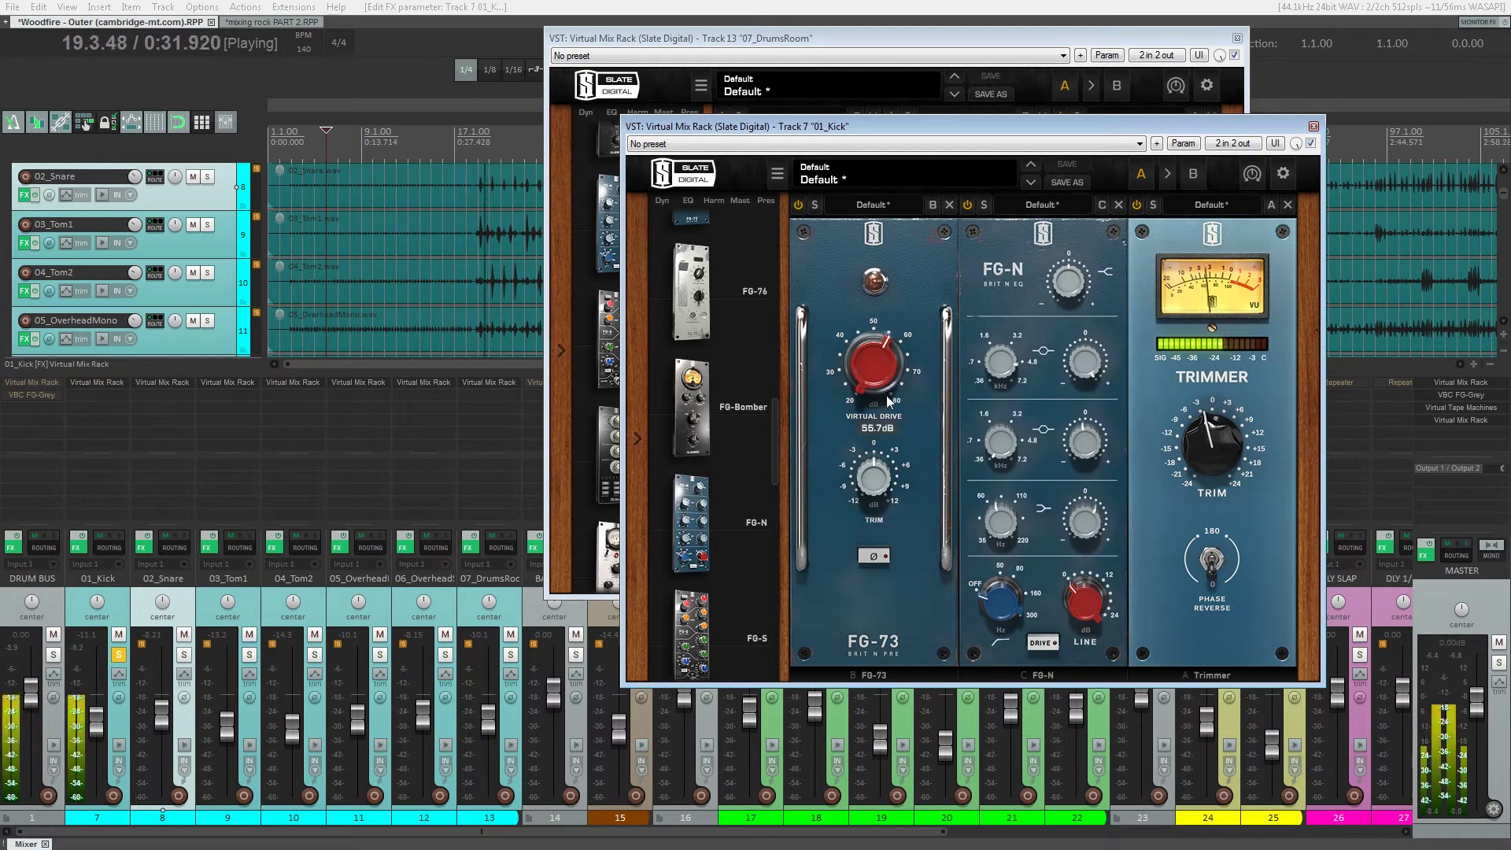
pyautogui.moveTo(1212, 435); pyautogui.dragTo(1212, 444)
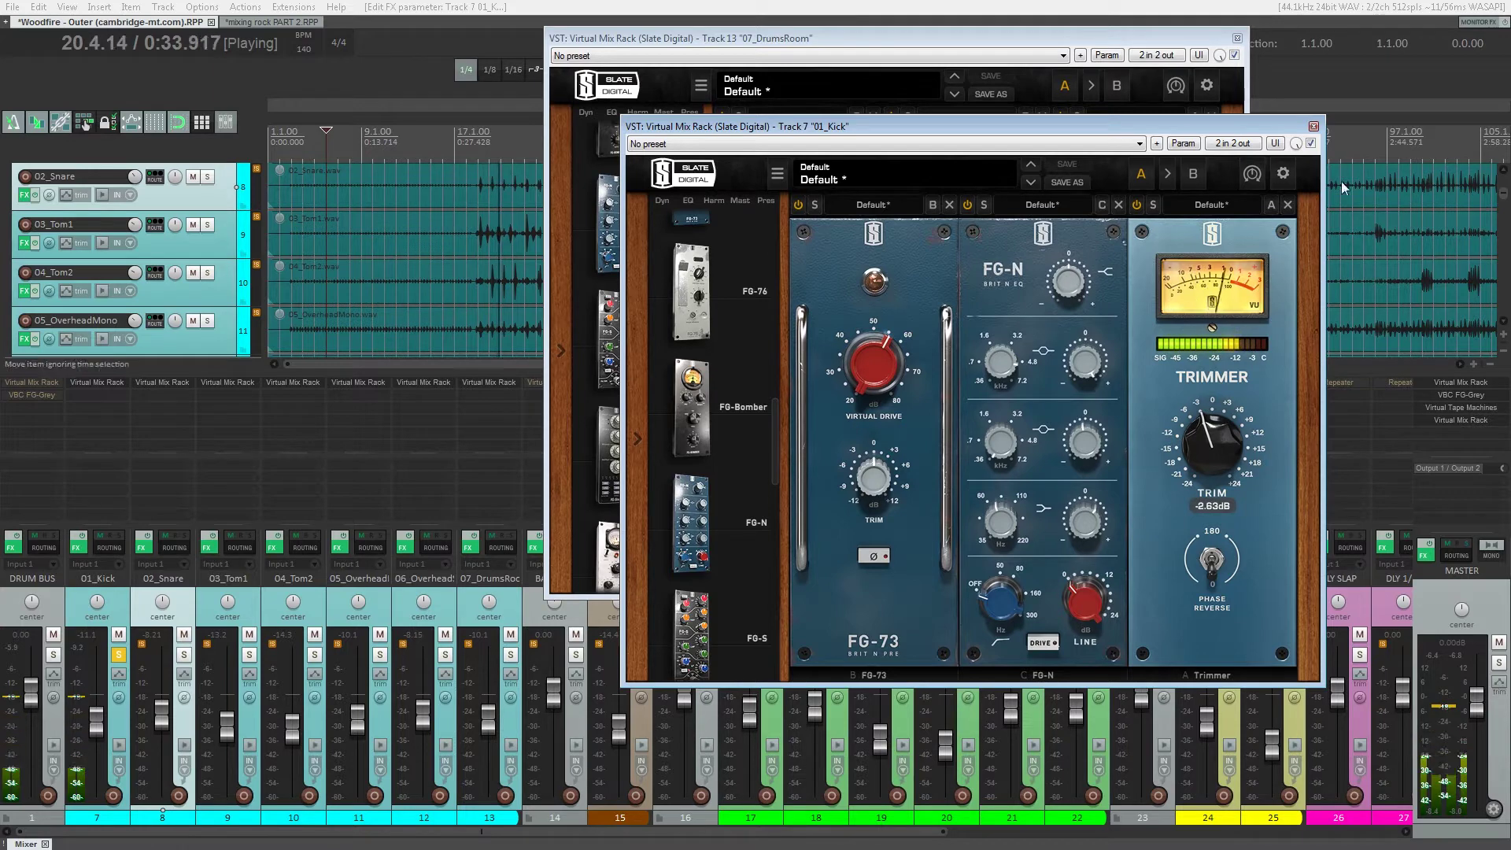
pyautogui.click(1310, 143)
pyautogui.click(1310, 143)
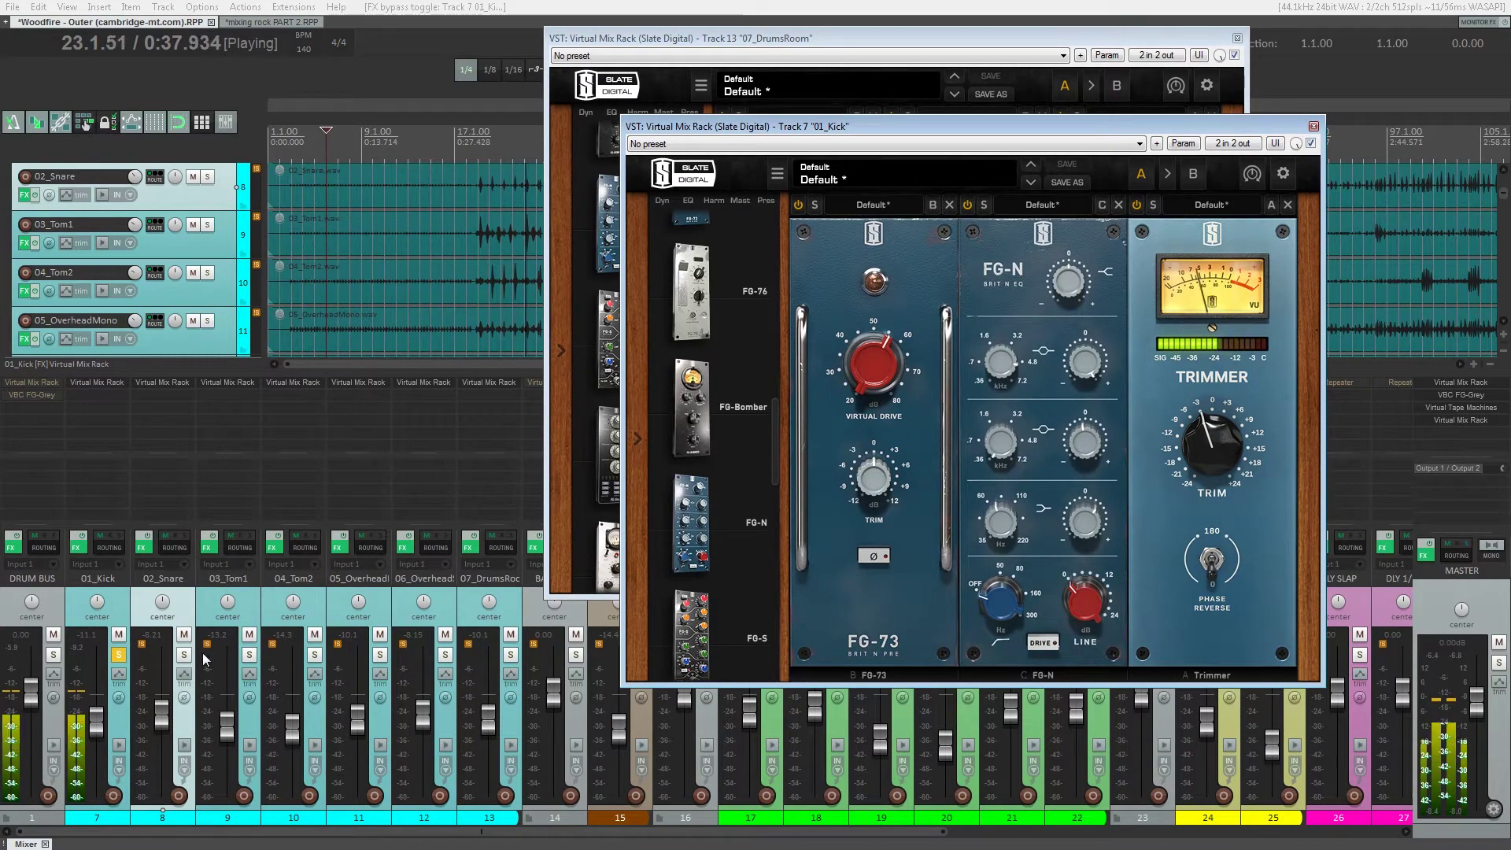
# - Solo the drum bus and close the kick and room tracks' Virtual Mix Rack windows
pyautogui.click(53, 653)
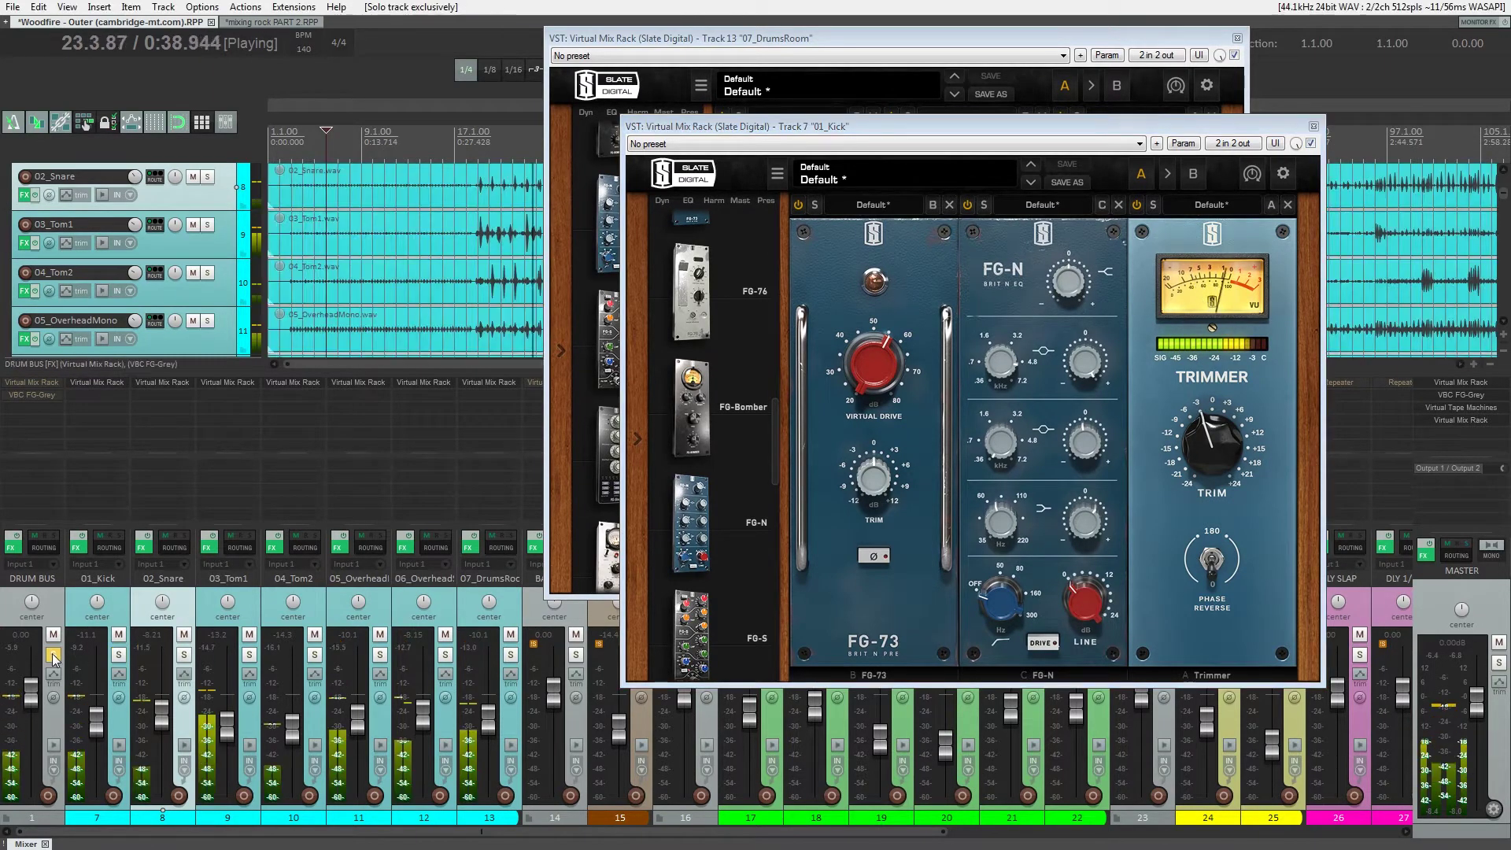
pyautogui.click(1313, 126)
pyautogui.click(1237, 38)
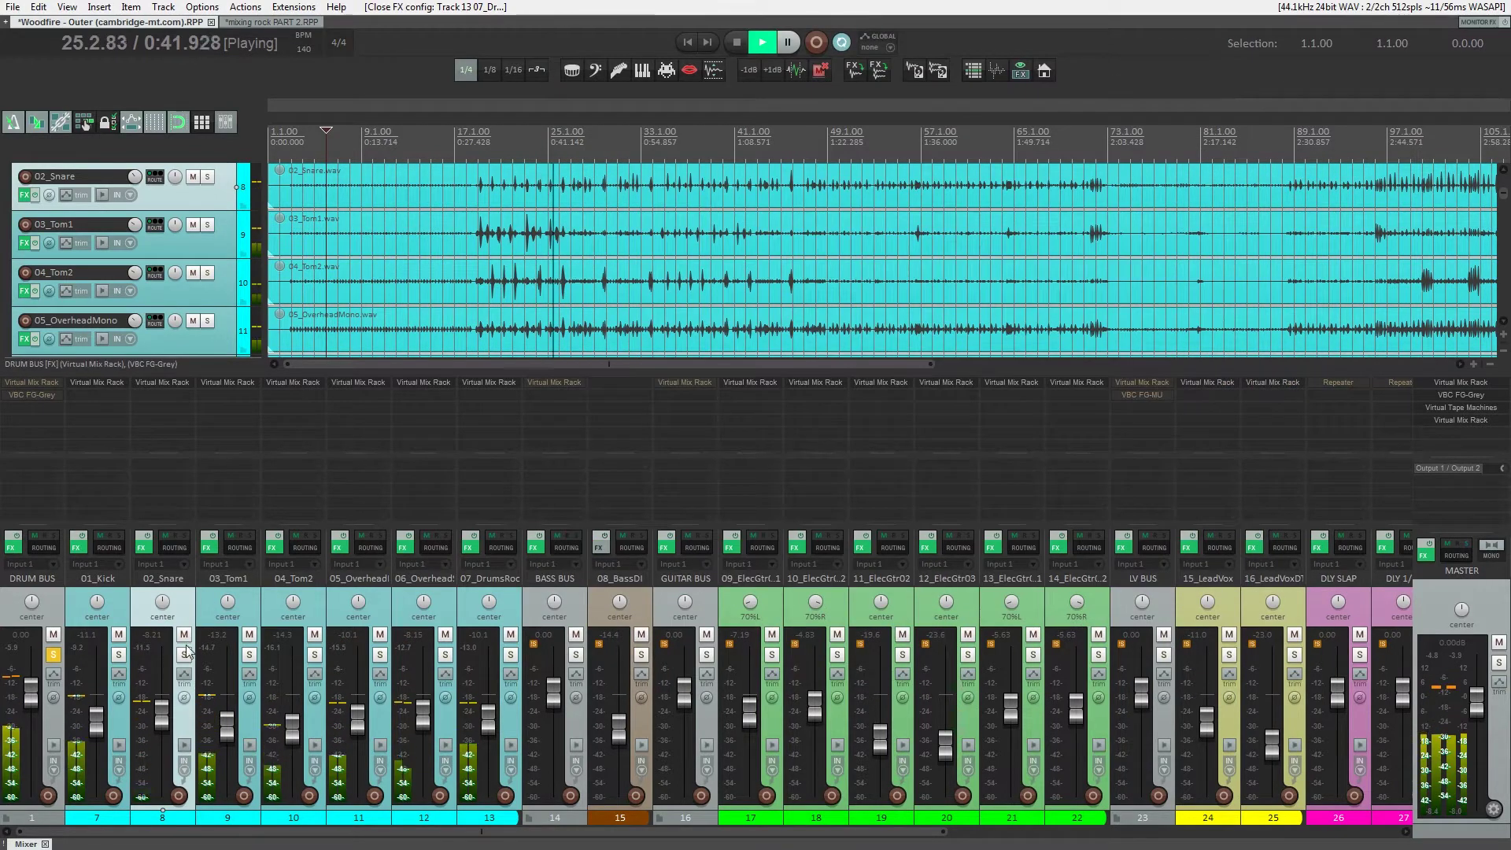
# - Load the FG-76 preamp in the 02_Snare track's Virtual Mix Rack and, with the snare soloed, set its virtual drive to about 58 dB
pyautogui.click(156, 384)
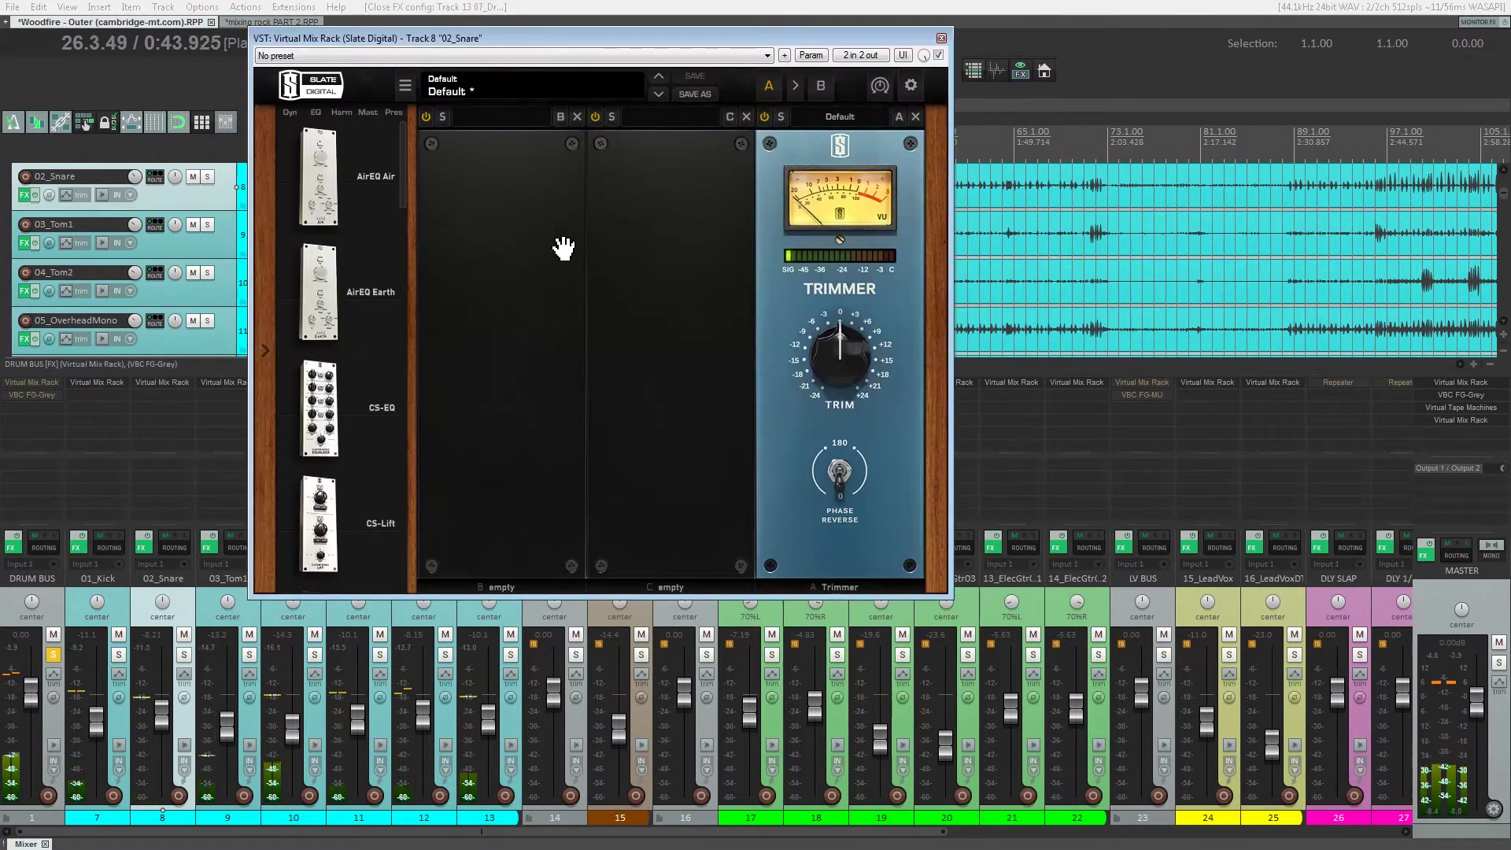
pyautogui.moveTo(452, 34); pyautogui.dragTo(574, 76)
pyautogui.moveTo(527, 219); pyautogui.dragTo(521, 376)
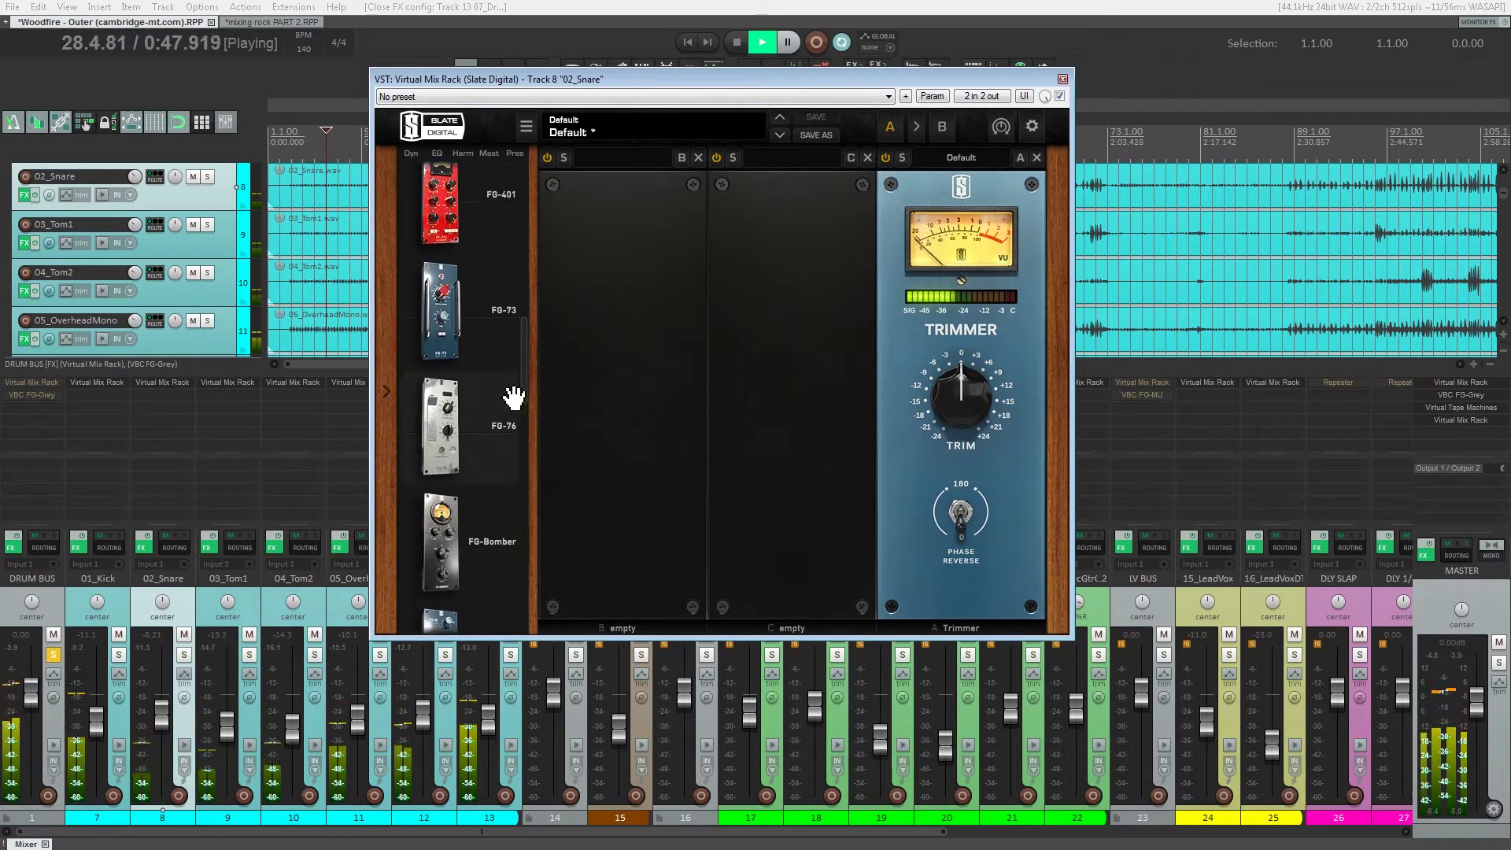
pyautogui.moveTo(656, 452); pyautogui.dragTo(656, 451)
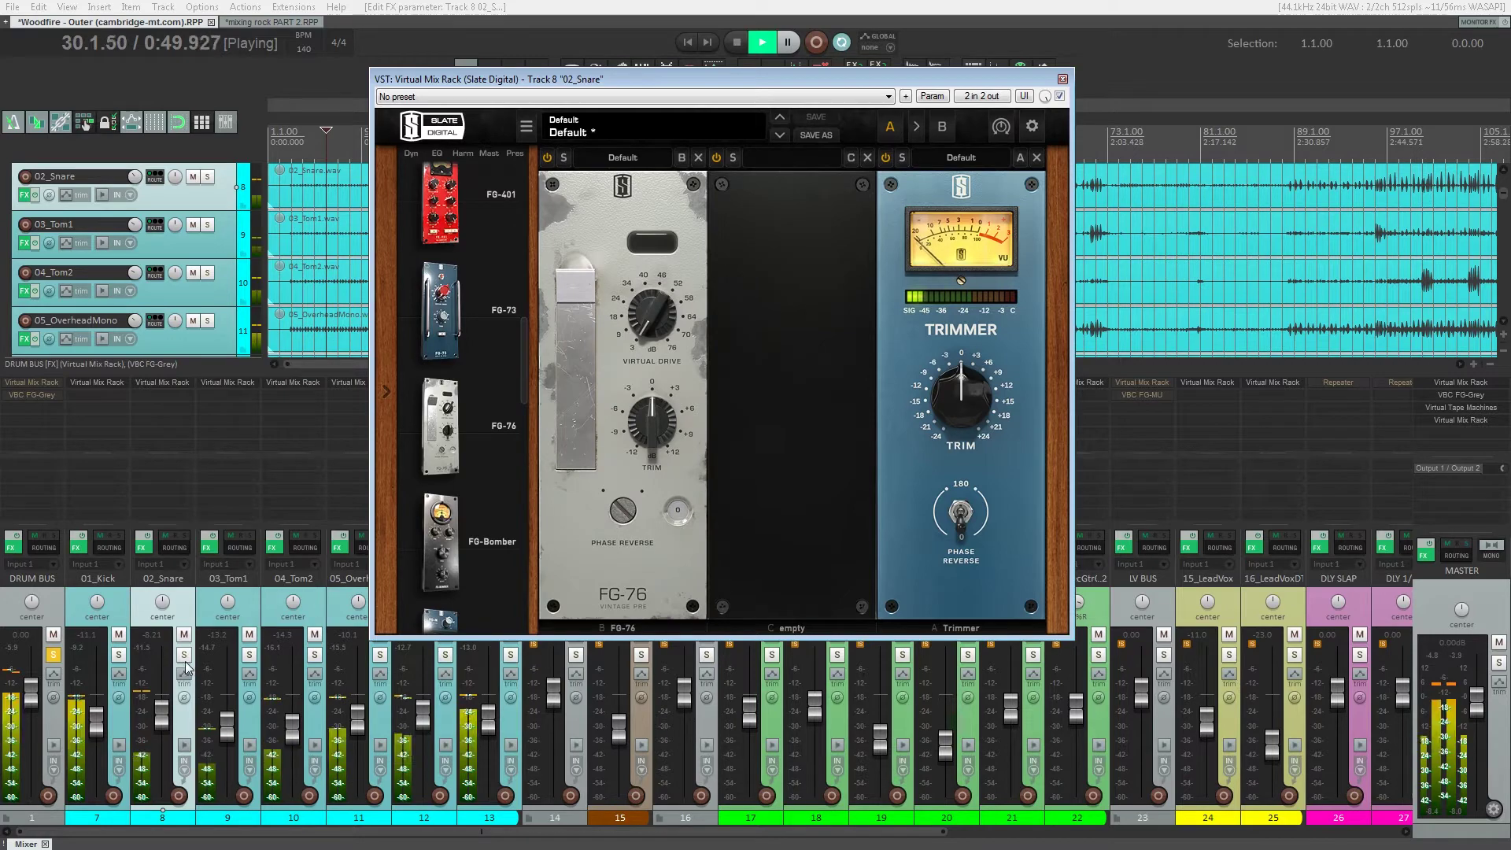
pyautogui.keyDown('ctrl'); pyautogui.keyDown('alt'); pyautogui.click(184, 654); pyautogui.keyUp('alt'); pyautogui.keyUp('ctrl')
pyautogui.moveTo(554, 79); pyautogui.dragTo(605, 205)
pyautogui.moveTo(667, 425); pyautogui.dragTo(700, 488)
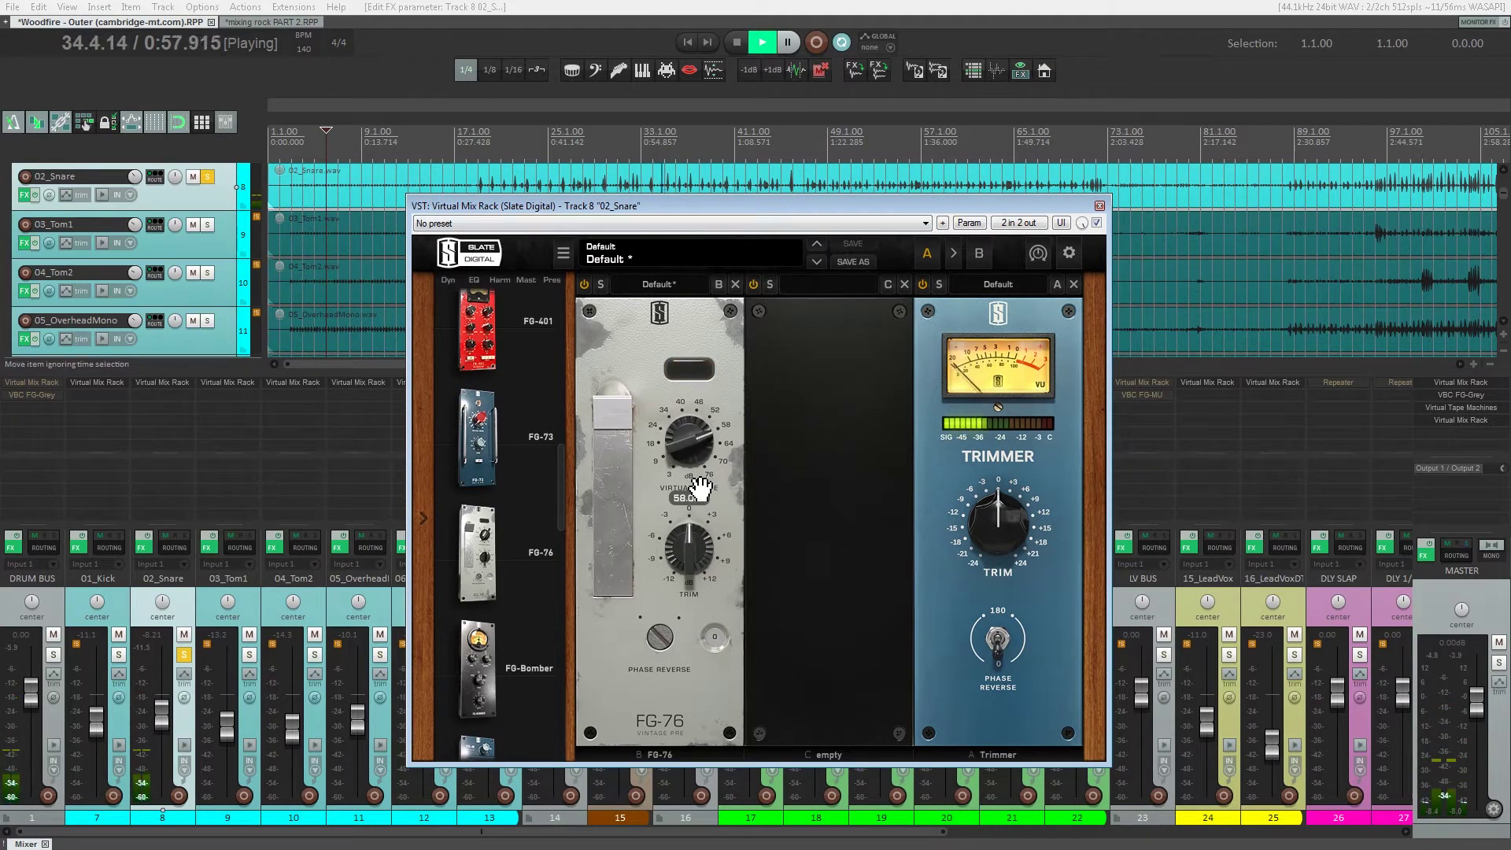
# - Load the FG-S equalizer after the snare's FG-76 and set its high-pass filter to 71.6 Hz, auditioning it within the drum bus
pyautogui.moveTo(560, 506); pyautogui.dragTo(560, 540)
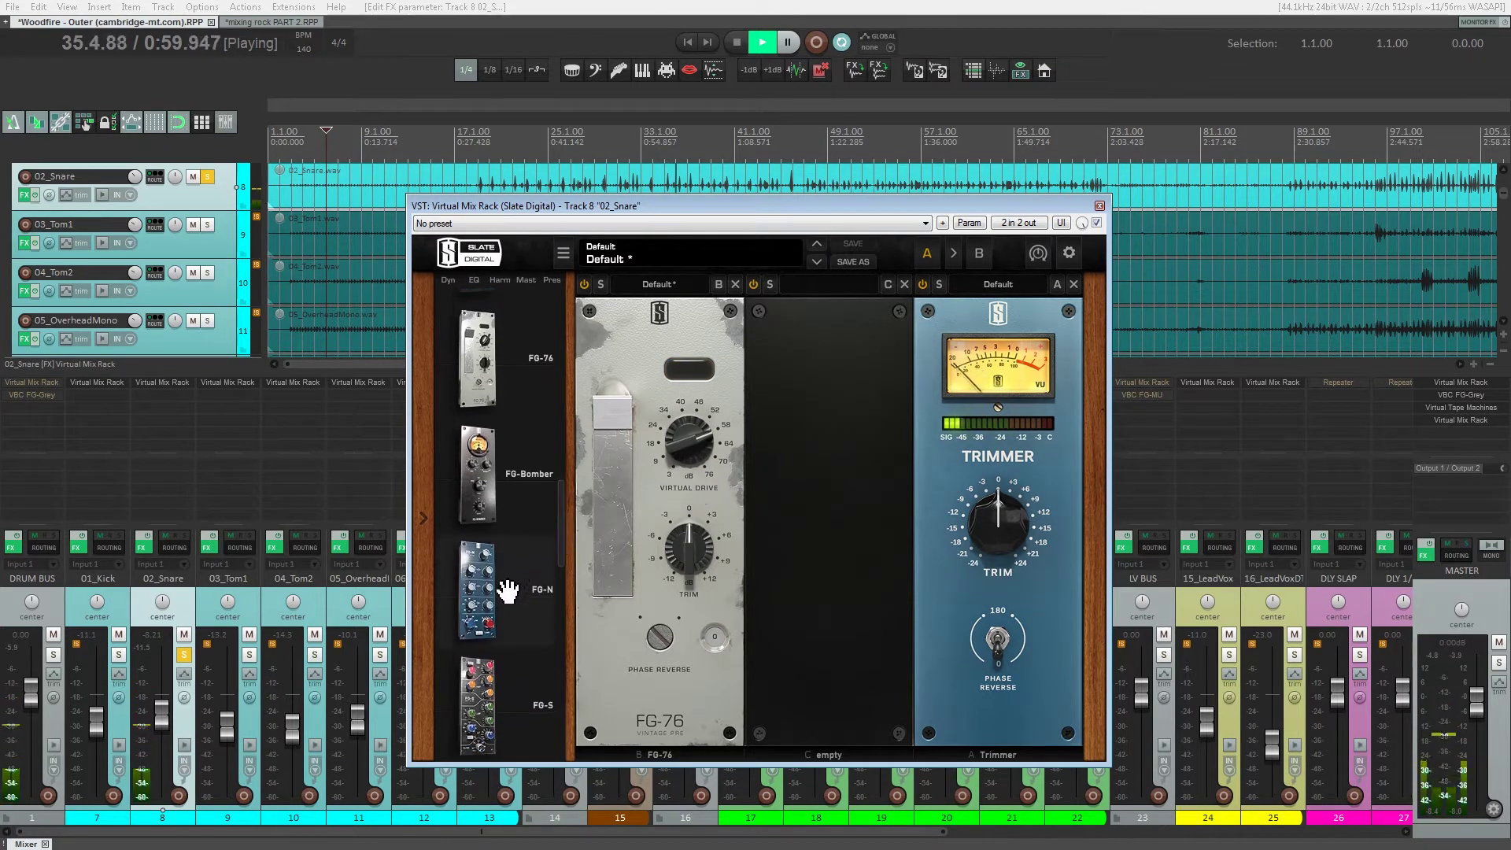
pyautogui.moveTo(495, 708); pyautogui.dragTo(806, 617)
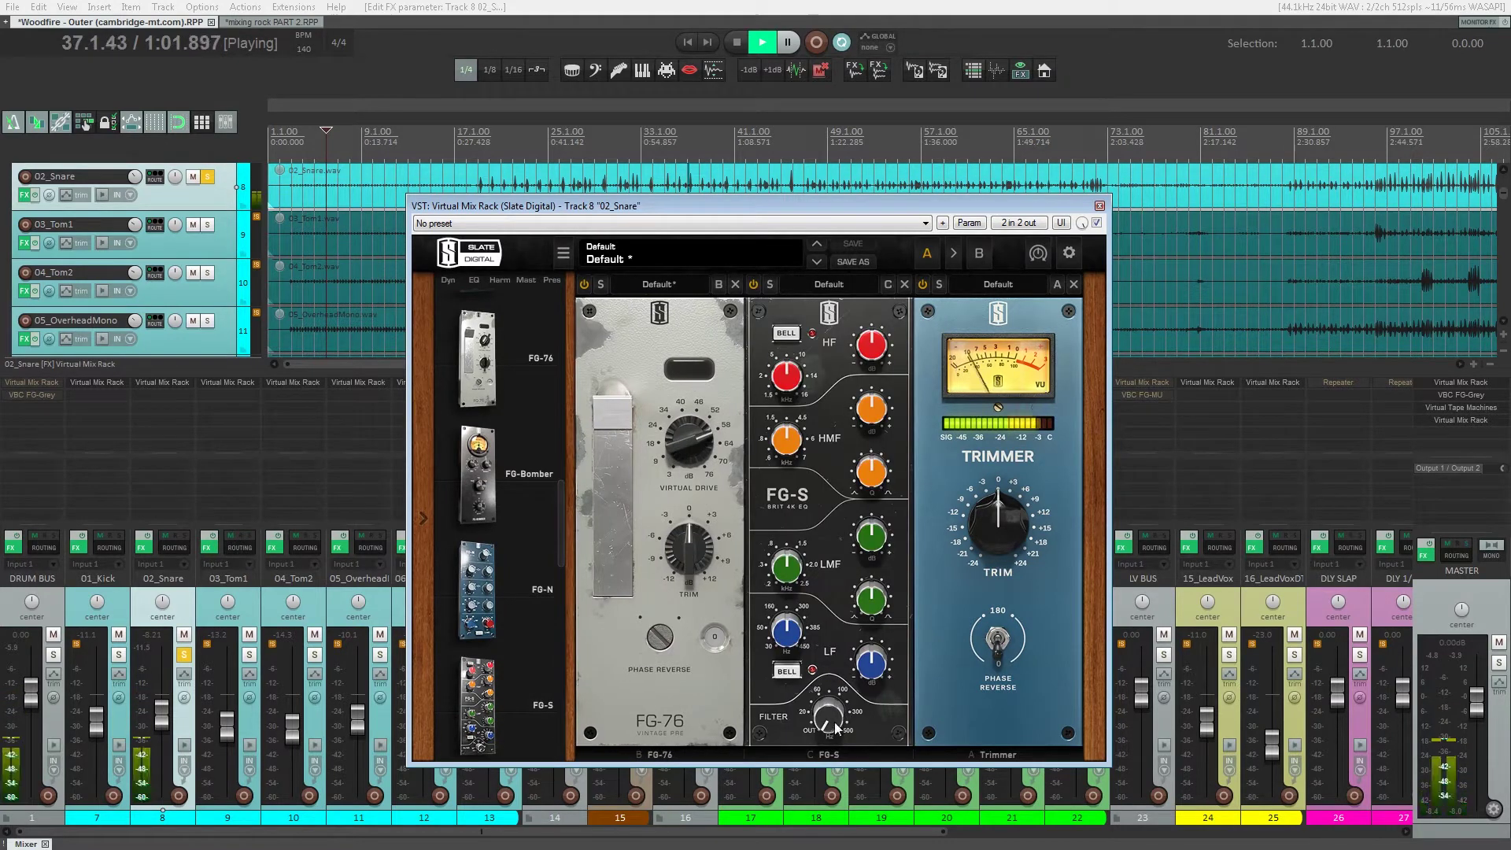
pyautogui.moveTo(814, 667); pyautogui.dragTo(821, 611)
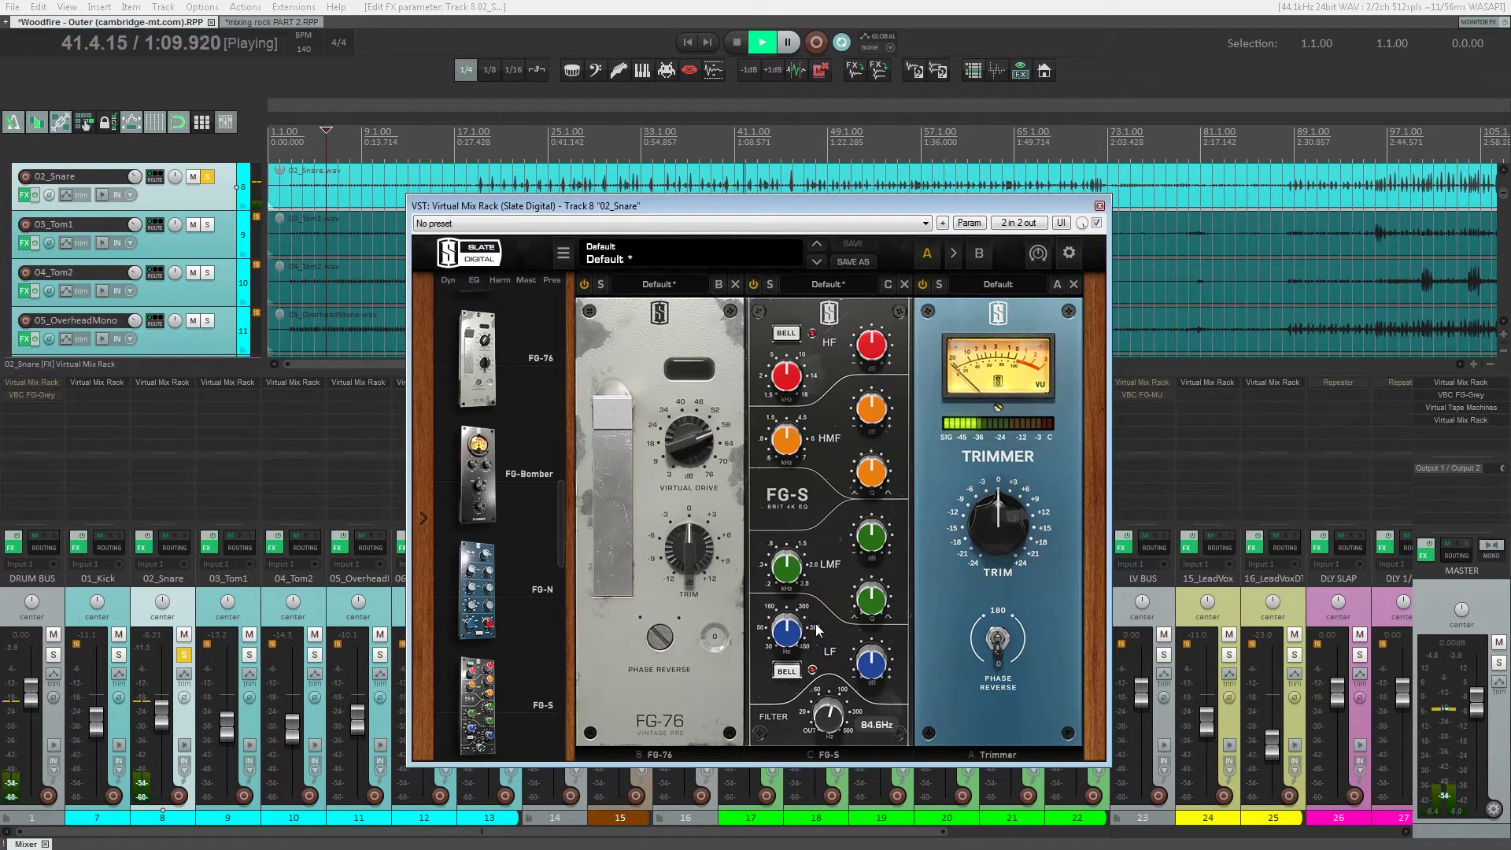
pyautogui.moveTo(816, 630); pyautogui.dragTo(816, 632)
pyautogui.keyDown('ctrl'); pyautogui.keyDown('alt'); pyautogui.click(53, 655); pyautogui.keyUp('alt'); pyautogui.keyUp('ctrl')
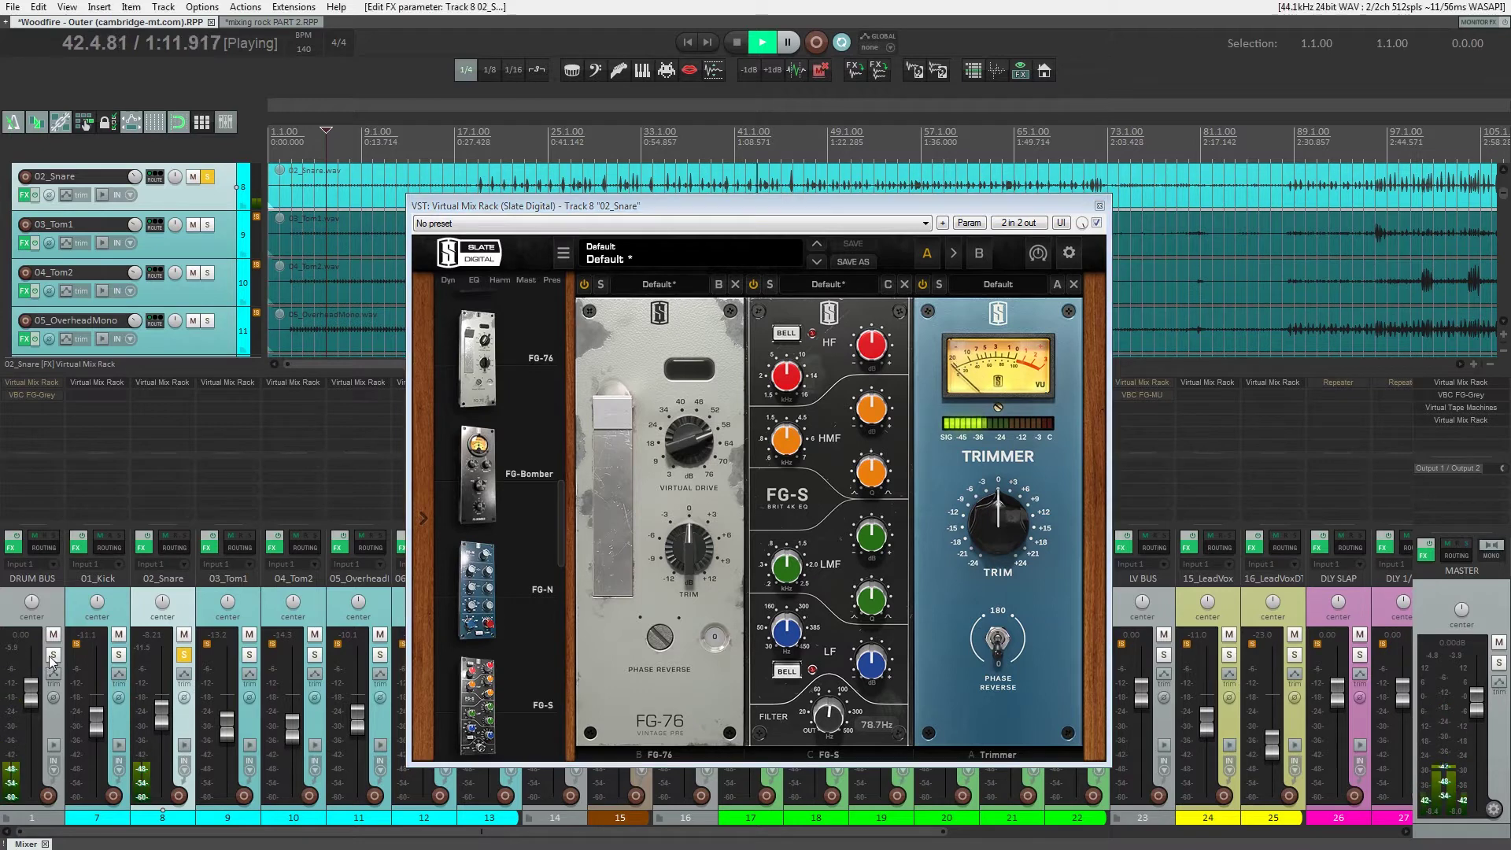
pyautogui.click(832, 725)
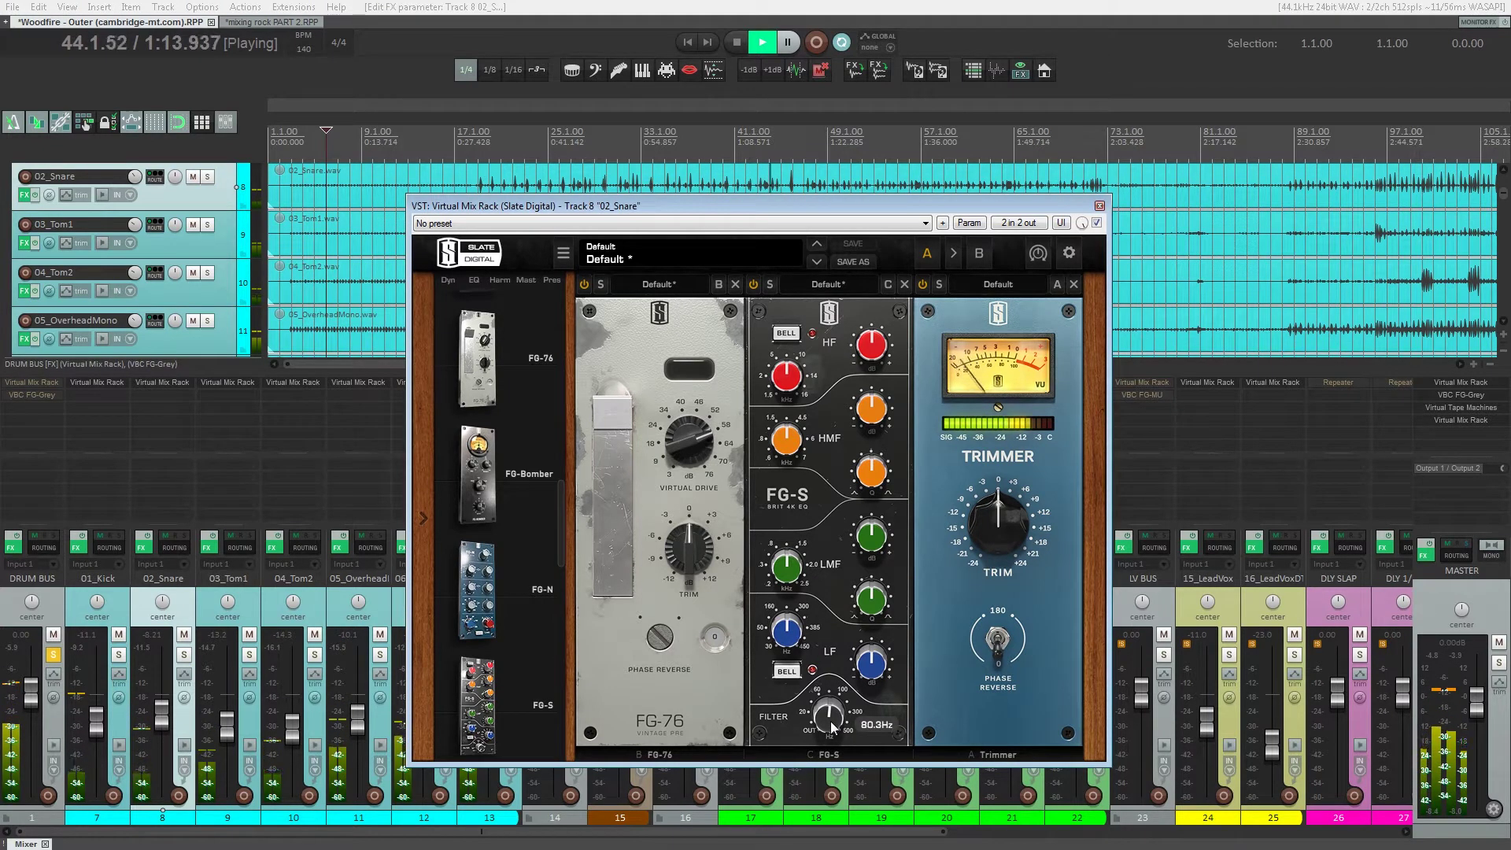
pyautogui.moveTo(832, 725); pyautogui.dragTo(832, 730)
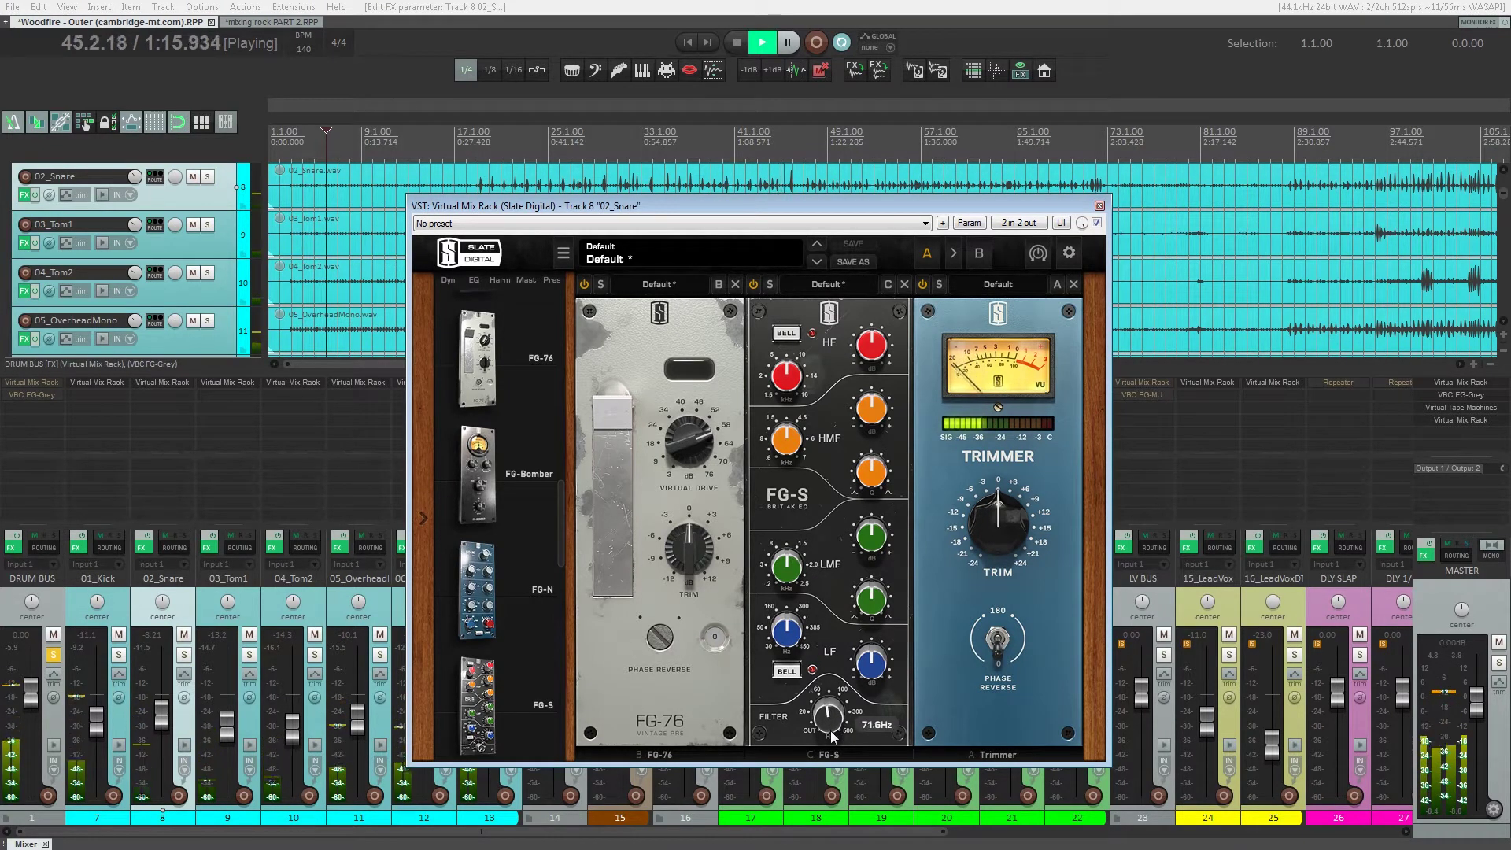
# - Switch the snare's FG-S low band to bell mode, boost it about 5.51 dB around 183 Hz, and turn the Trimmer down
pyautogui.click(789, 671)
pyautogui.moveTo(792, 636); pyautogui.dragTo(793, 643)
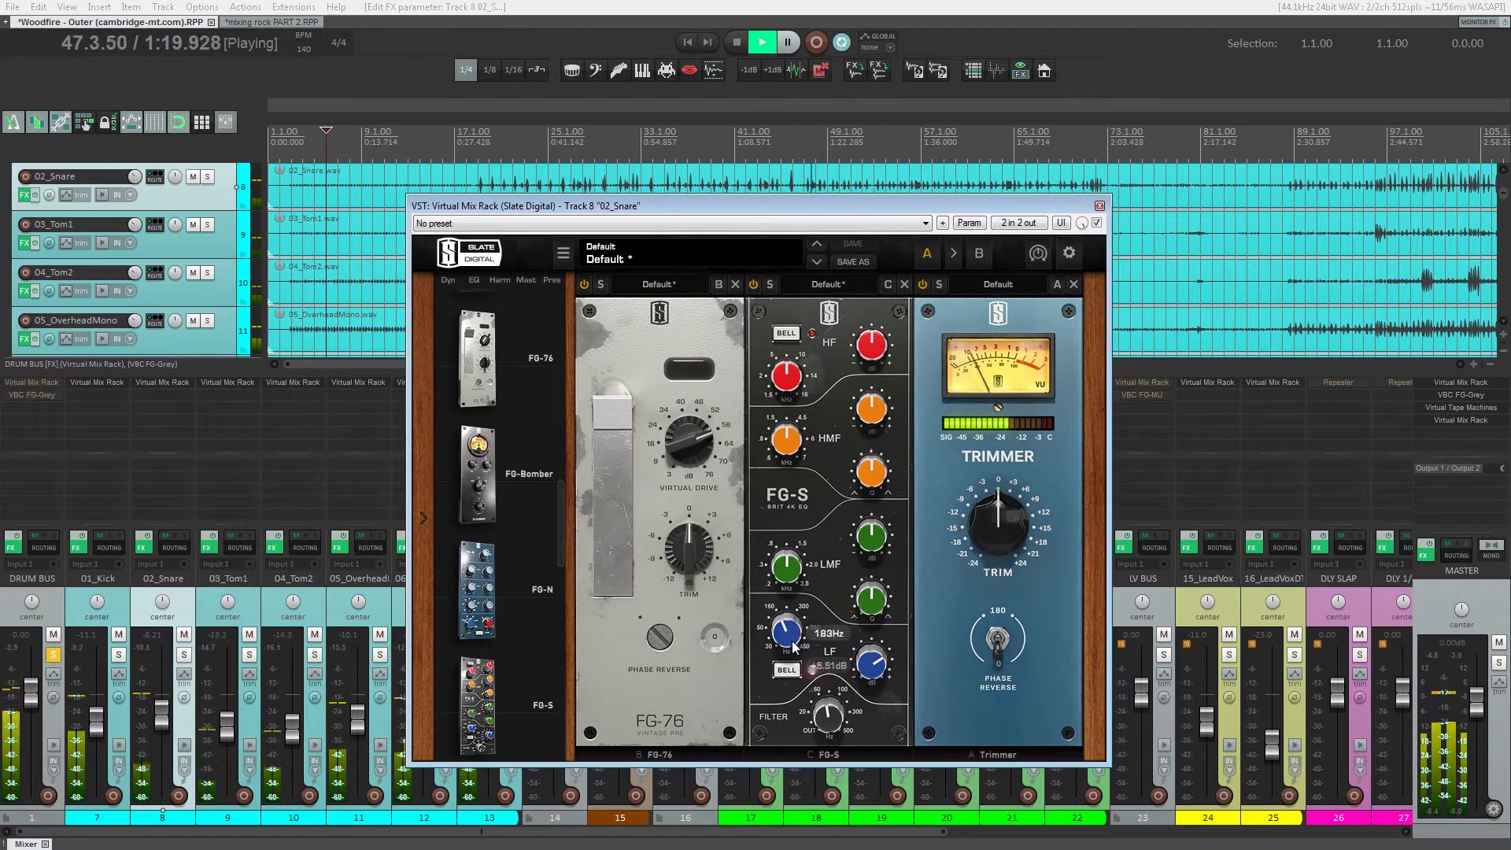
pyautogui.moveTo(1015, 542); pyautogui.dragTo(1015, 551)
# - Replay an earlier section, refine the snare's FG-S low-band boost, boost its high band, and set the Trimmer to -3.57 dB
pyautogui.click(501, 175)
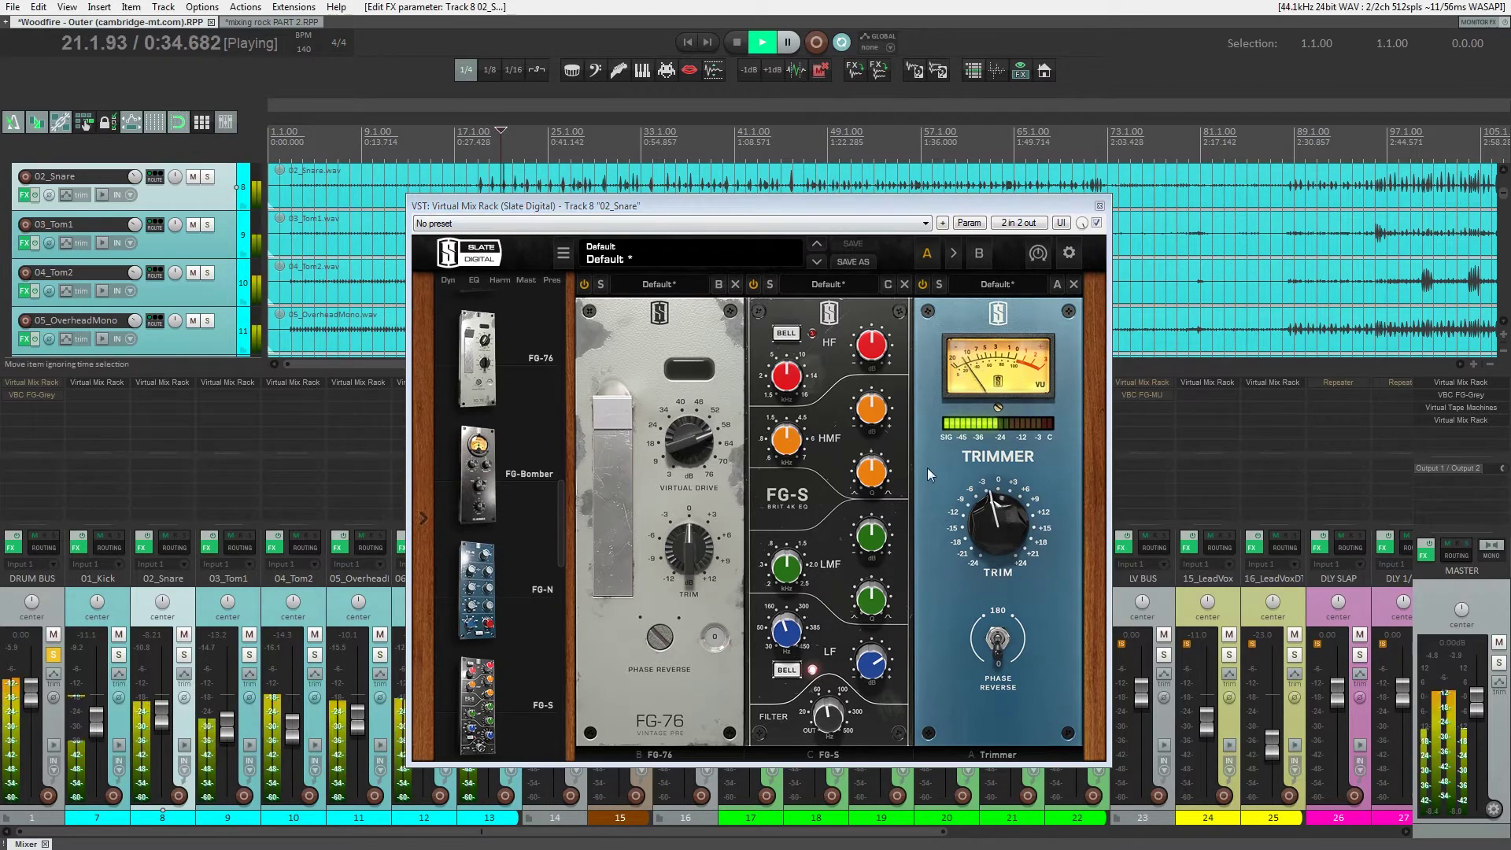
pyautogui.moveTo(787, 636); pyautogui.dragTo(787, 632)
pyautogui.moveTo(881, 671); pyautogui.dragTo(881, 681)
pyautogui.moveTo(778, 378); pyautogui.dragTo(777, 383)
pyautogui.moveTo(871, 347); pyautogui.dragTo(879, 301)
pyautogui.moveTo(988, 512); pyautogui.dragTo(1001, 537)
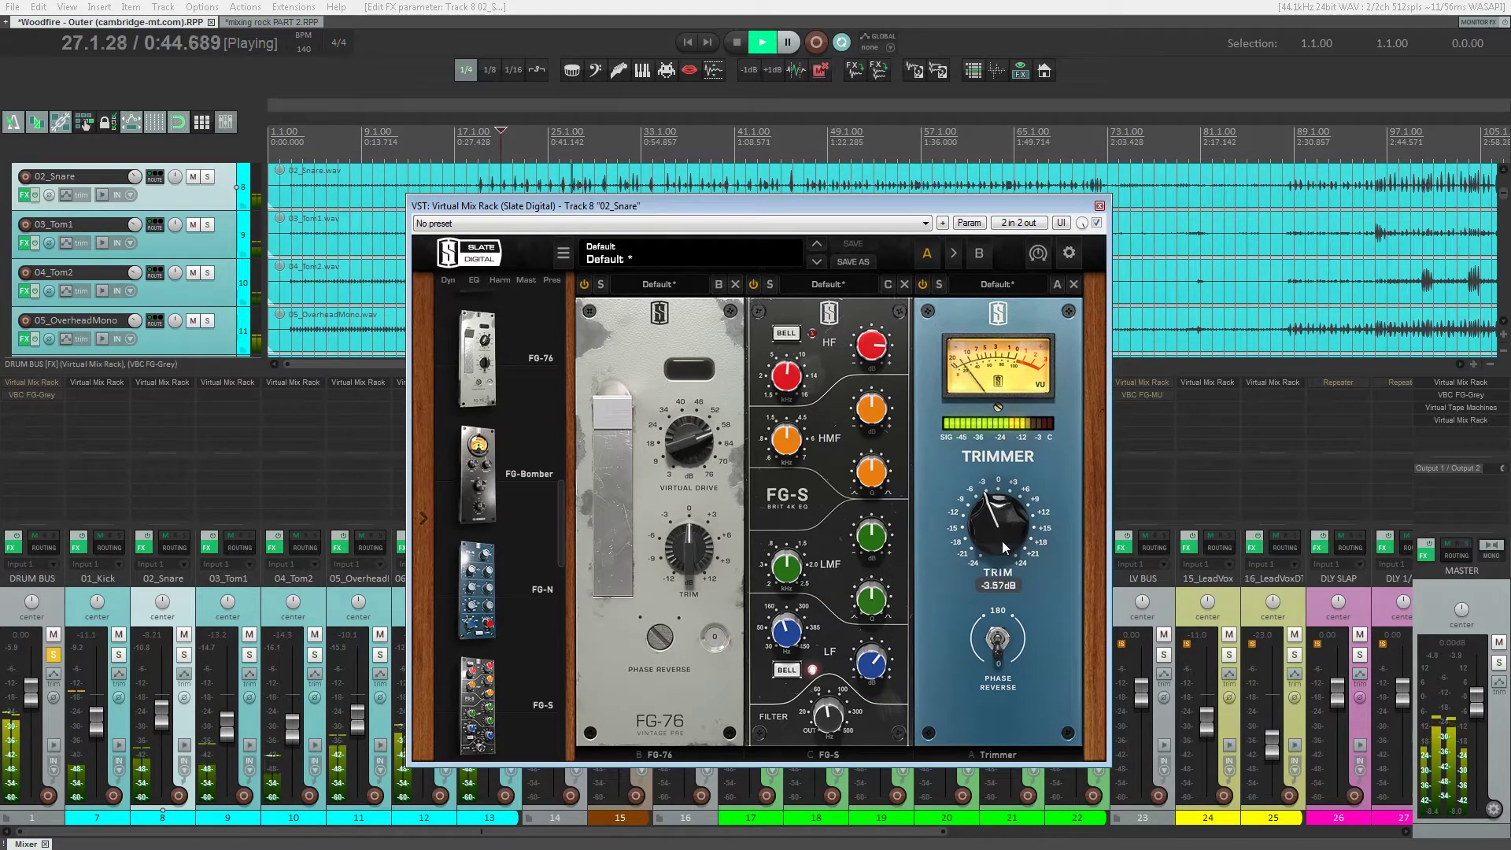
# - Solo only the snare track, compare its Virtual Mix Rack processing against bypass, and release the solo
pyautogui.keyDown('ctrl'); pyautogui.keyDown('alt'); pyautogui.click(183, 655); pyautogui.keyUp('alt'); pyautogui.keyUp('ctrl')
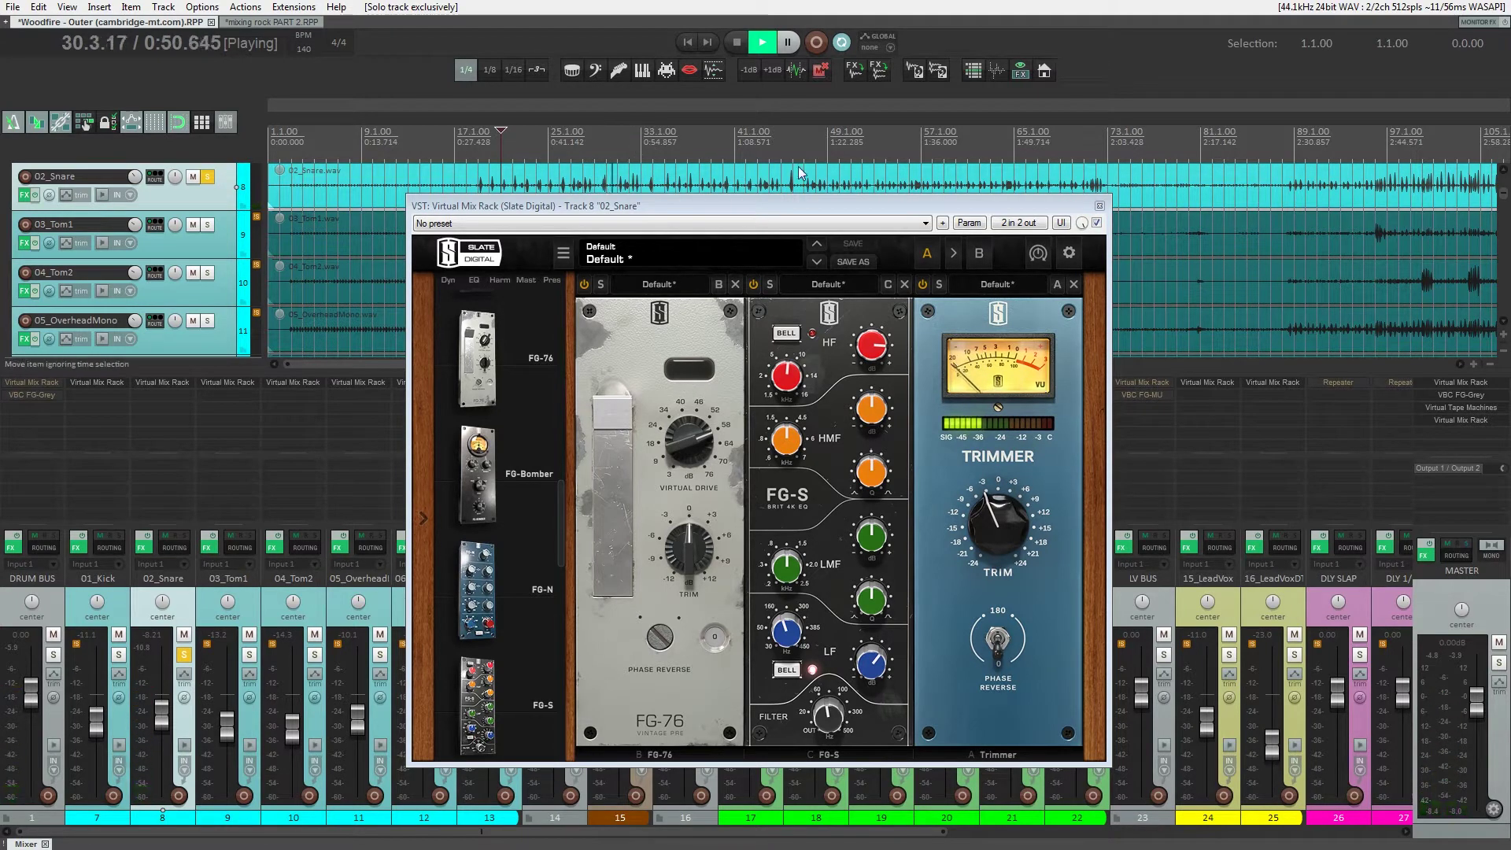
pyautogui.click(1096, 224)
pyautogui.click(1096, 223)
pyautogui.click(1096, 224)
pyautogui.click(1096, 223)
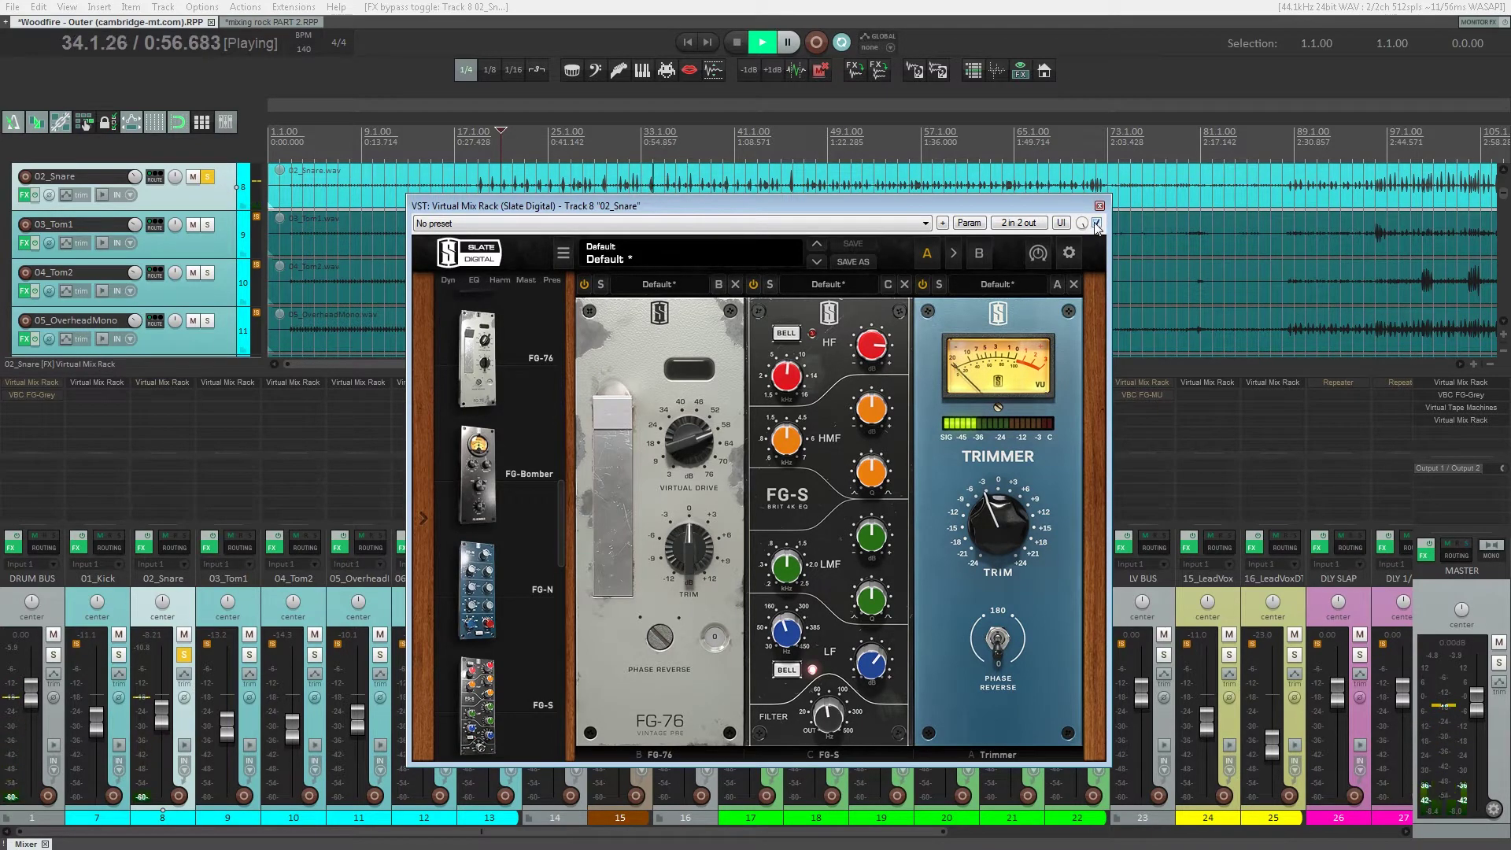
pyautogui.moveTo(557, 522); pyautogui.dragTo(555, 456)
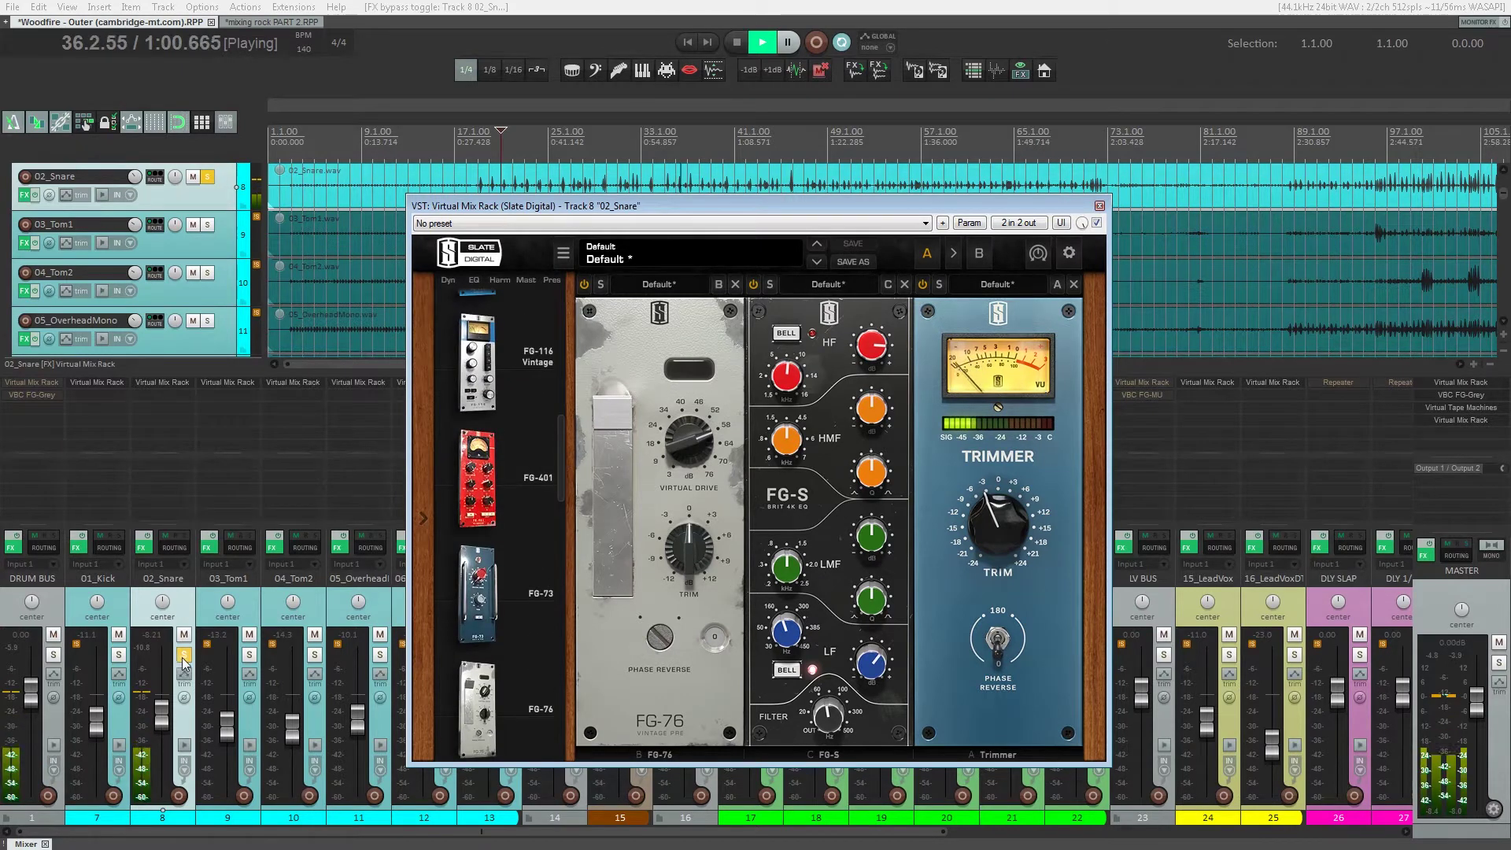
pyautogui.click(184, 654)
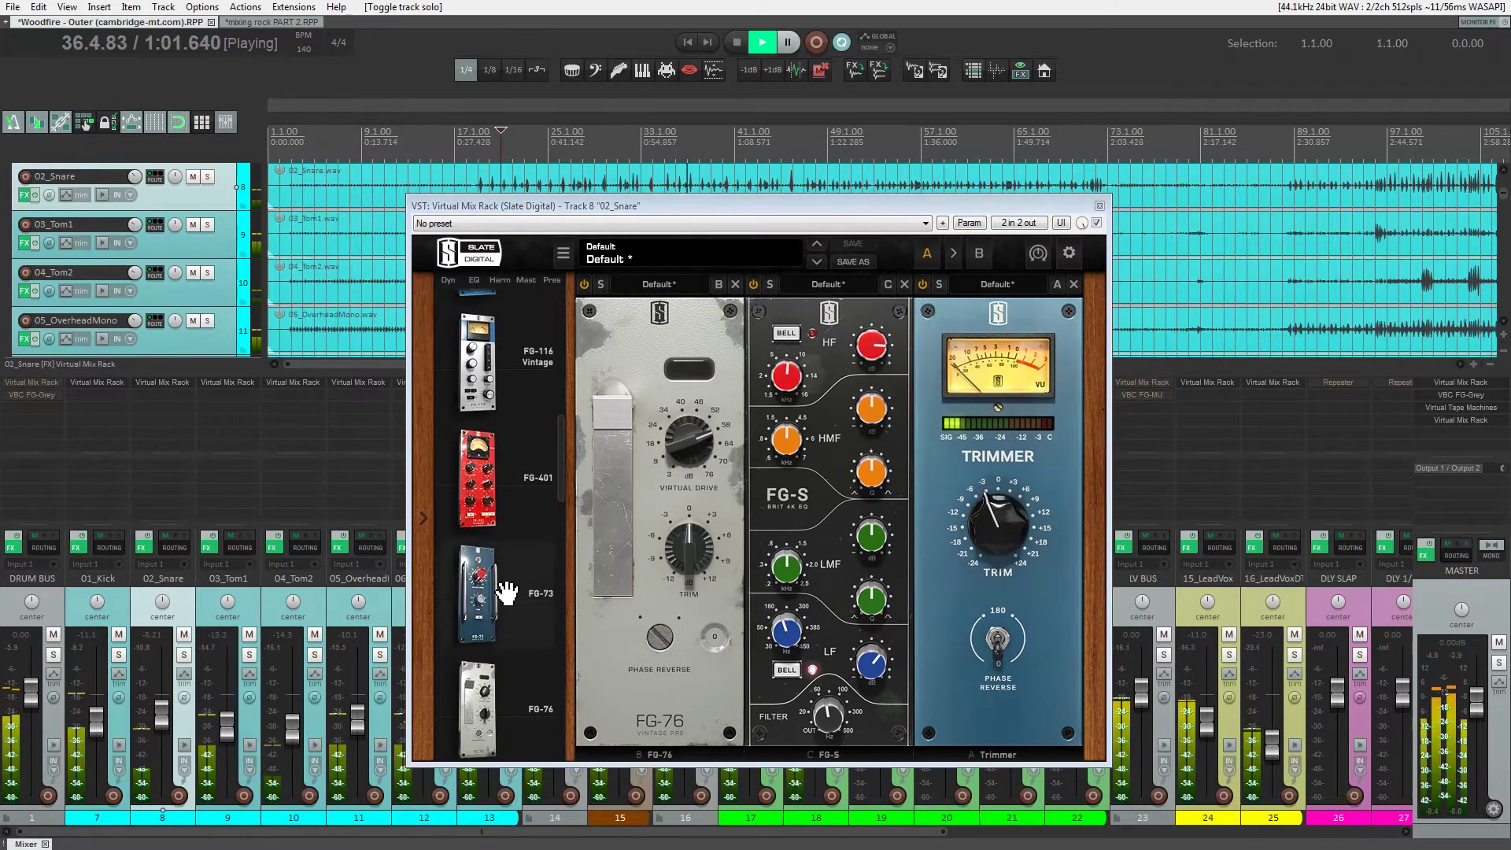
# - Solo the drum bus, add the FG-401 compressor between the snare's FG-S and Trimmer, and set attack 5, ratio 5, threshold and raised makeup gain
pyautogui.keyDown('ctrl'); pyautogui.click(53, 655); pyautogui.keyUp('ctrl')
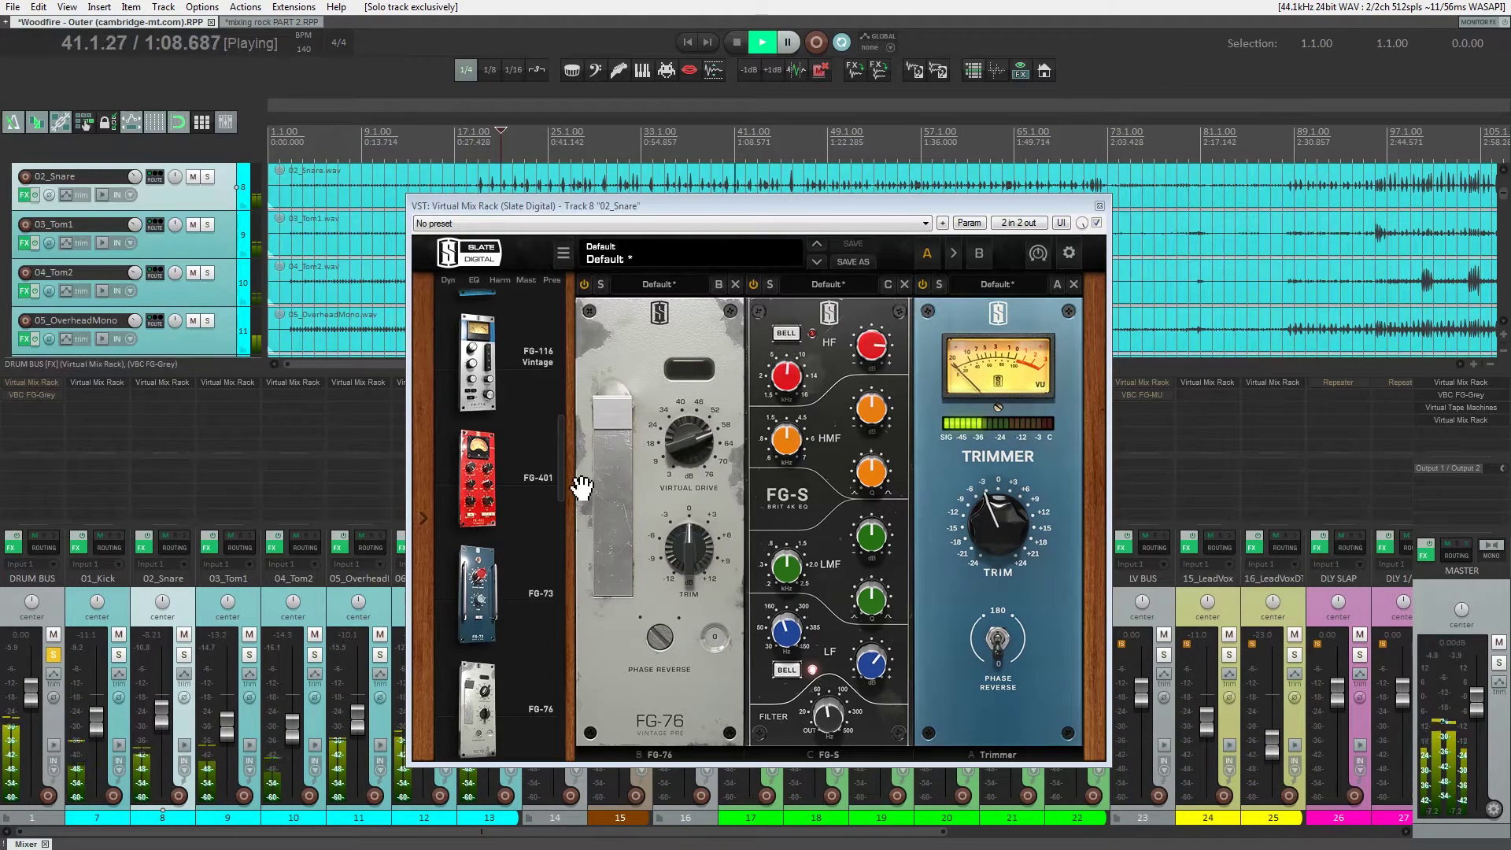
pyautogui.moveTo(505, 498); pyautogui.dragTo(1021, 549)
pyautogui.moveTo(959, 480); pyautogui.dragTo(960, 541)
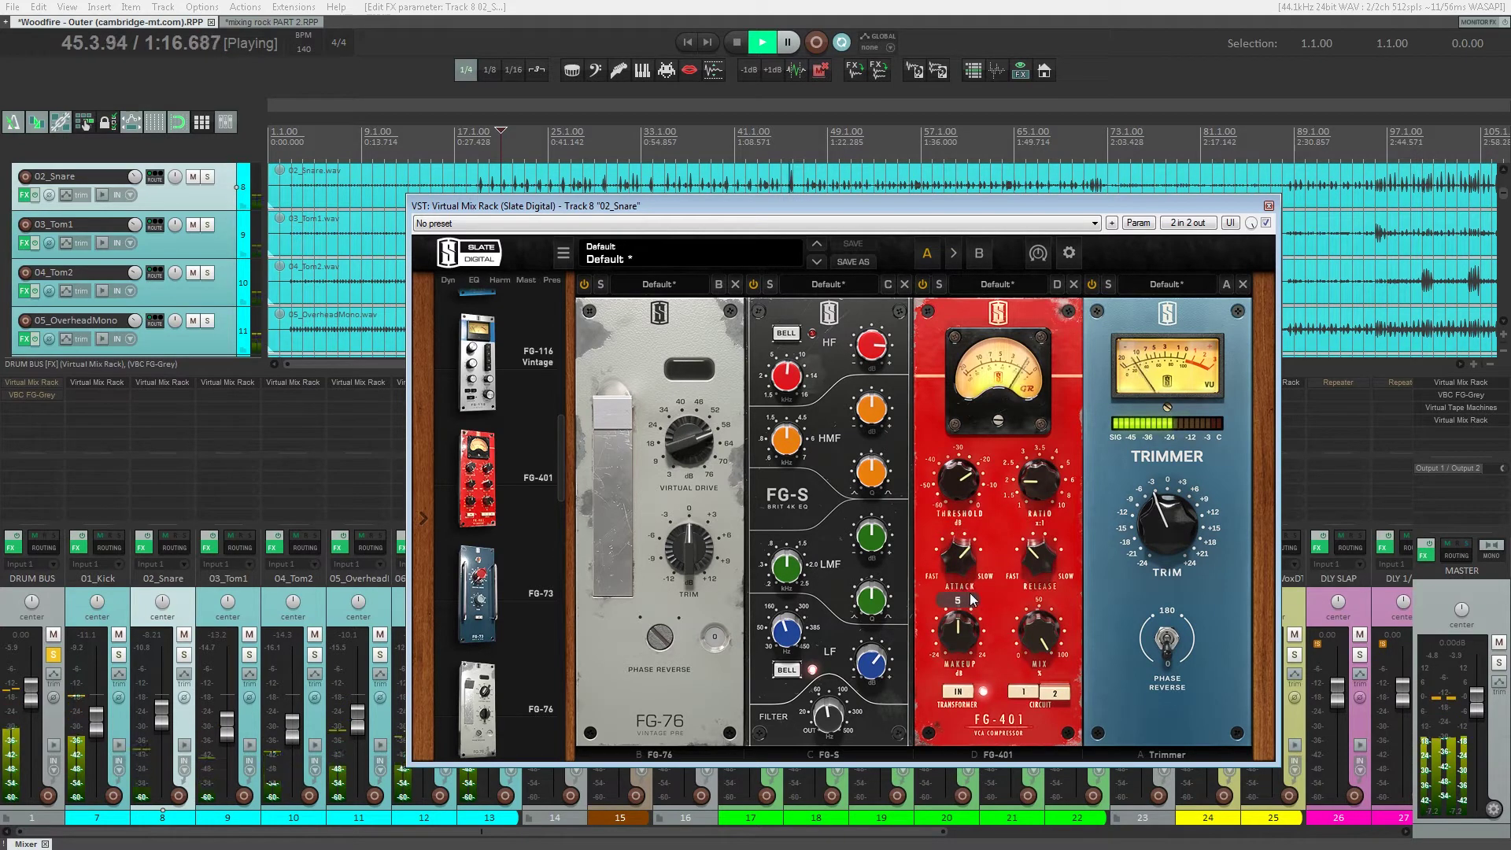
pyautogui.moveTo(1039, 499); pyautogui.dragTo(1044, 465)
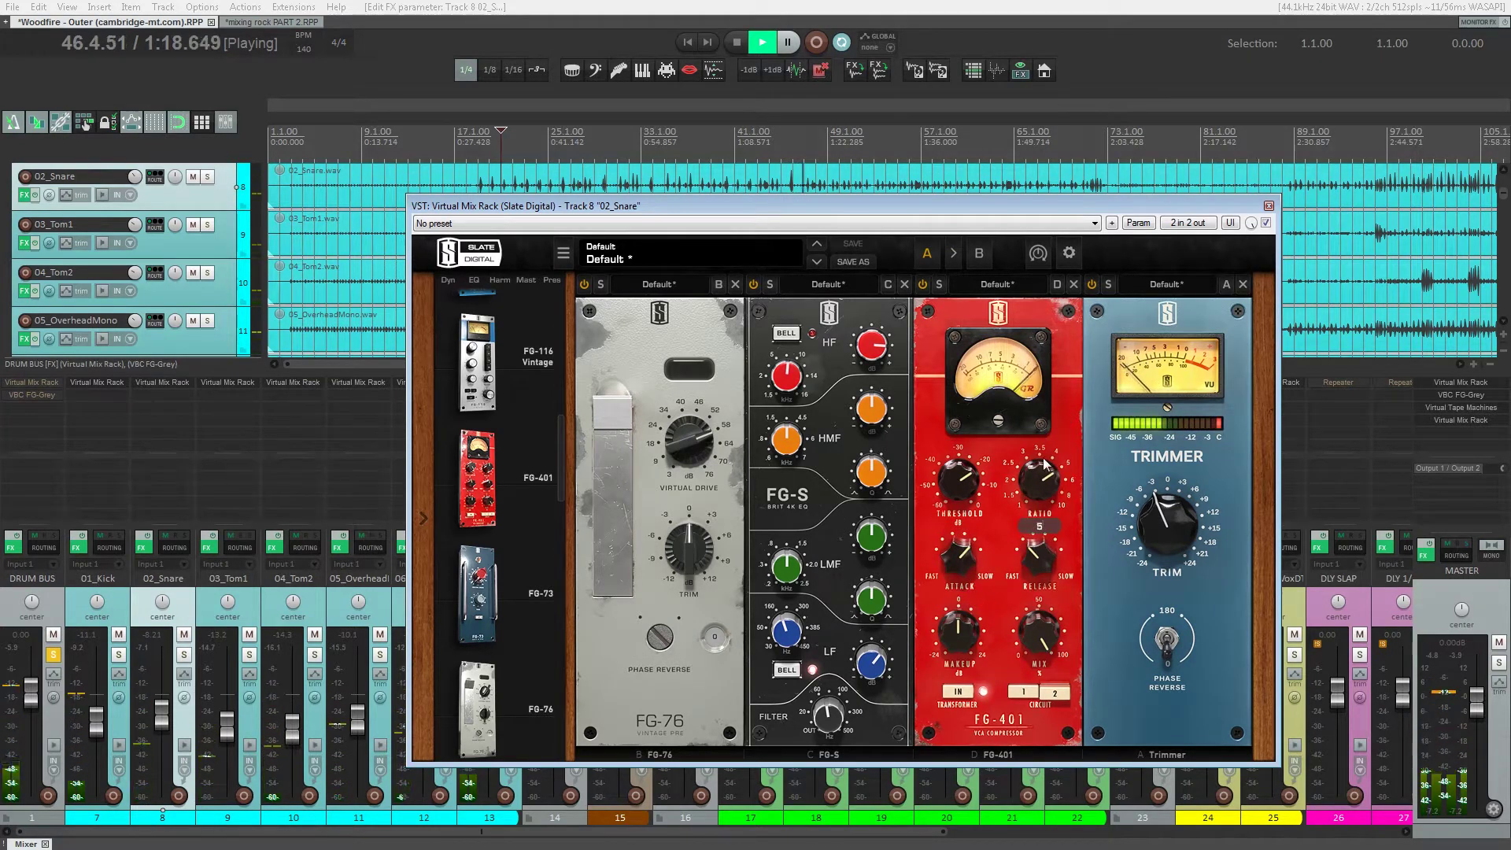
pyautogui.moveTo(969, 498); pyautogui.dragTo(969, 504)
pyautogui.moveTo(965, 626); pyautogui.dragTo(965, 619)
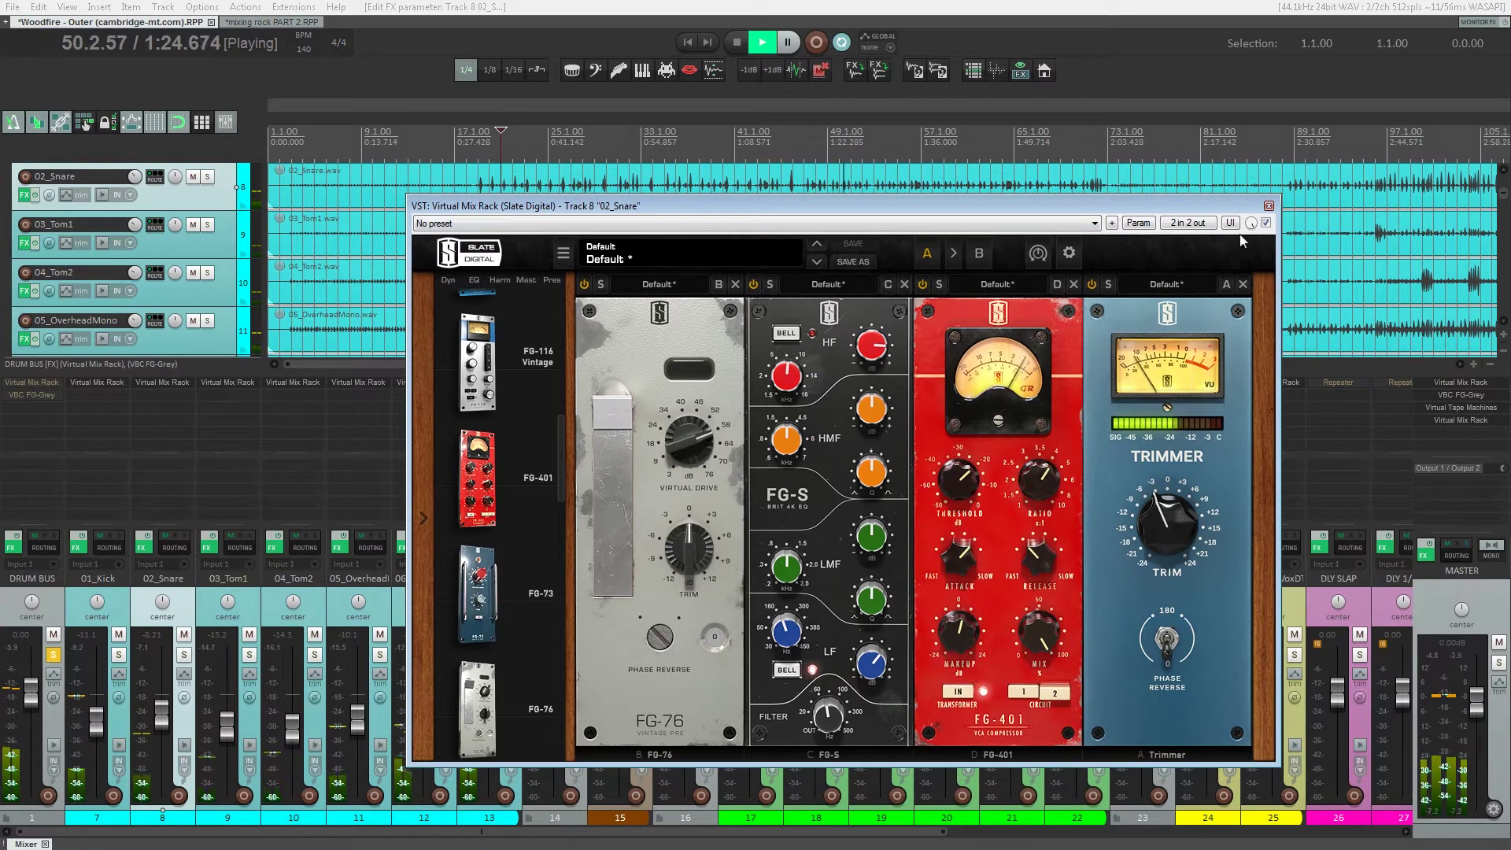
# - Solo the snare to compare its Virtual Mix Rack chain against bypass, check its FG-S gains, and return to the drum bus solo
pyautogui.keyDown('ctrl'); pyautogui.keyDown('alt'); pyautogui.click(183, 655); pyautogui.keyUp('alt'); pyautogui.keyUp('ctrl')
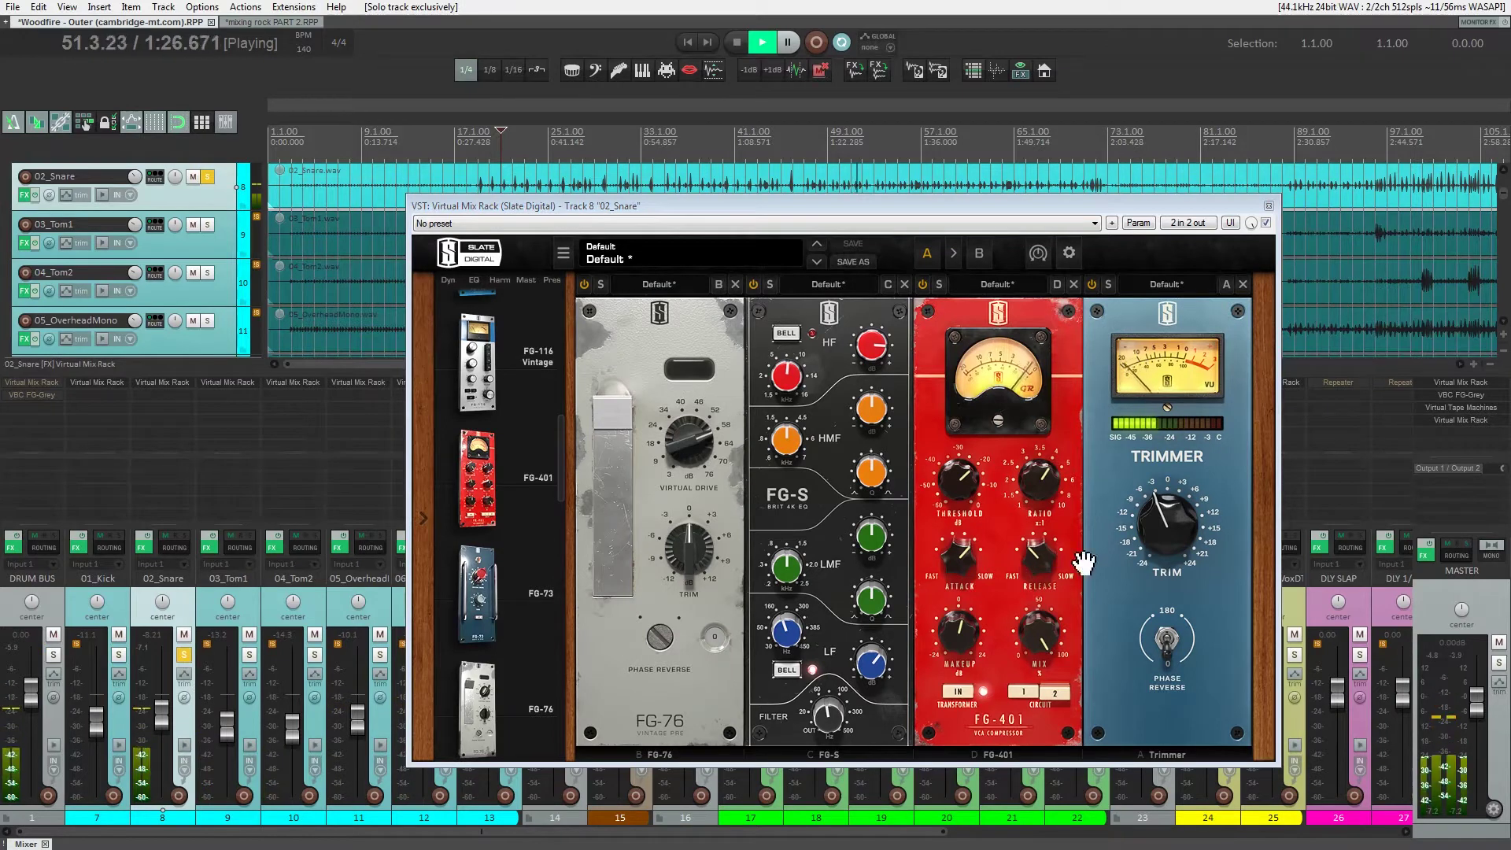
pyautogui.click(1266, 223)
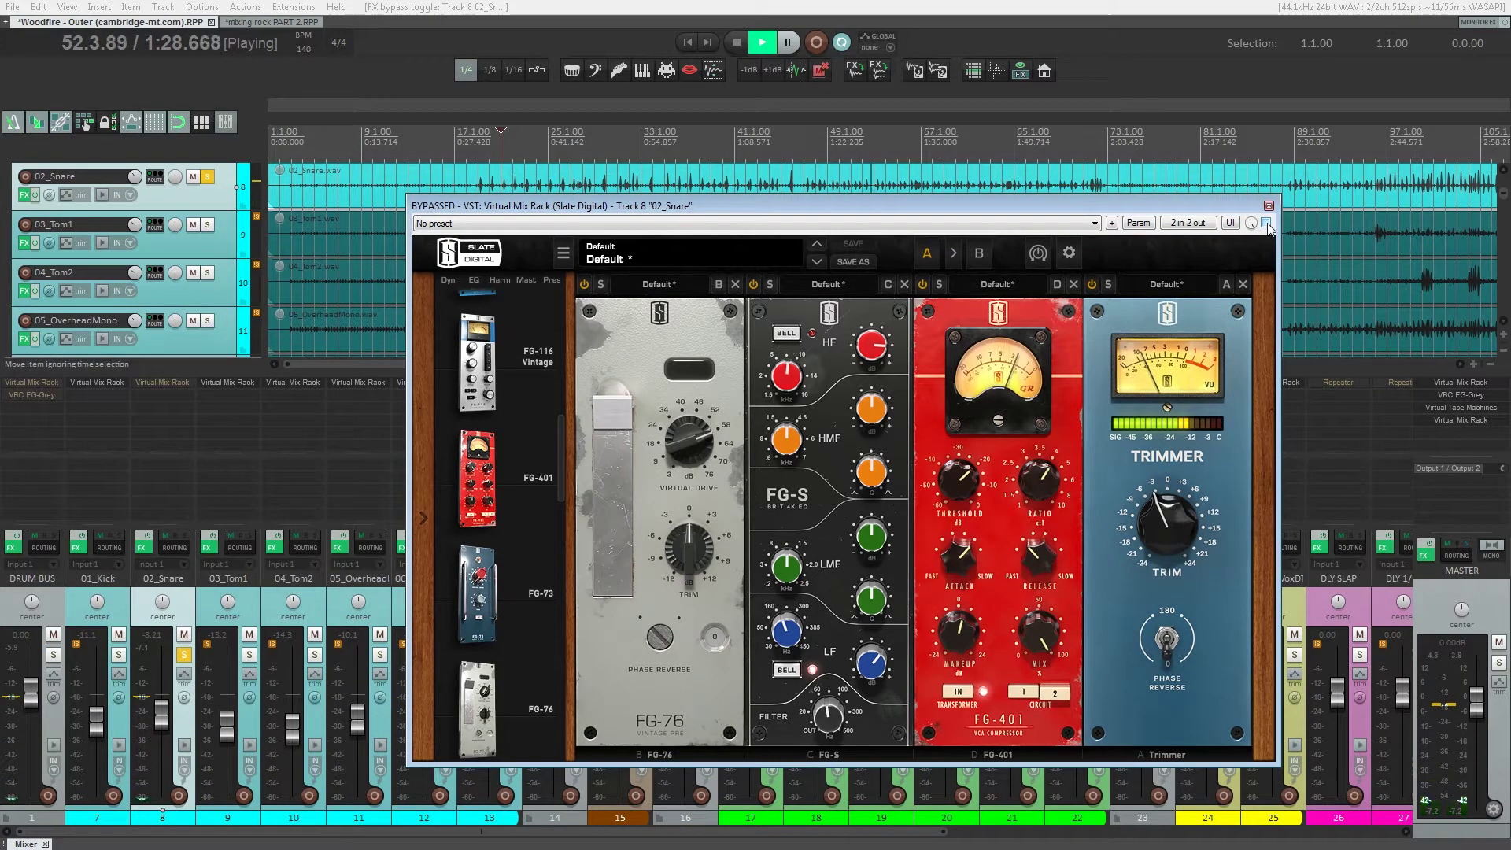
pyautogui.click(1266, 224)
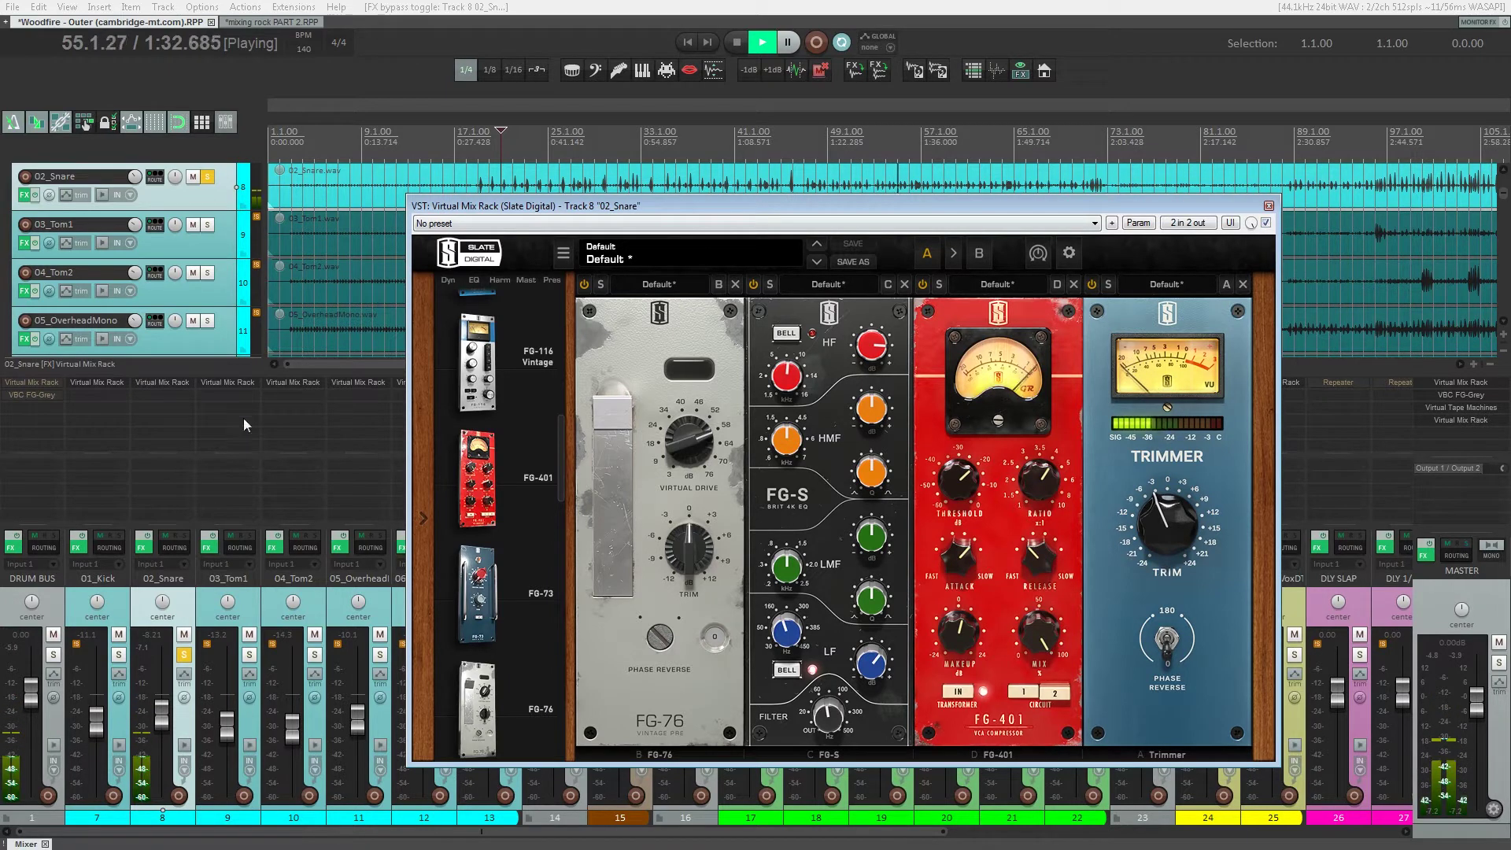
pyautogui.moveTo(866, 665)
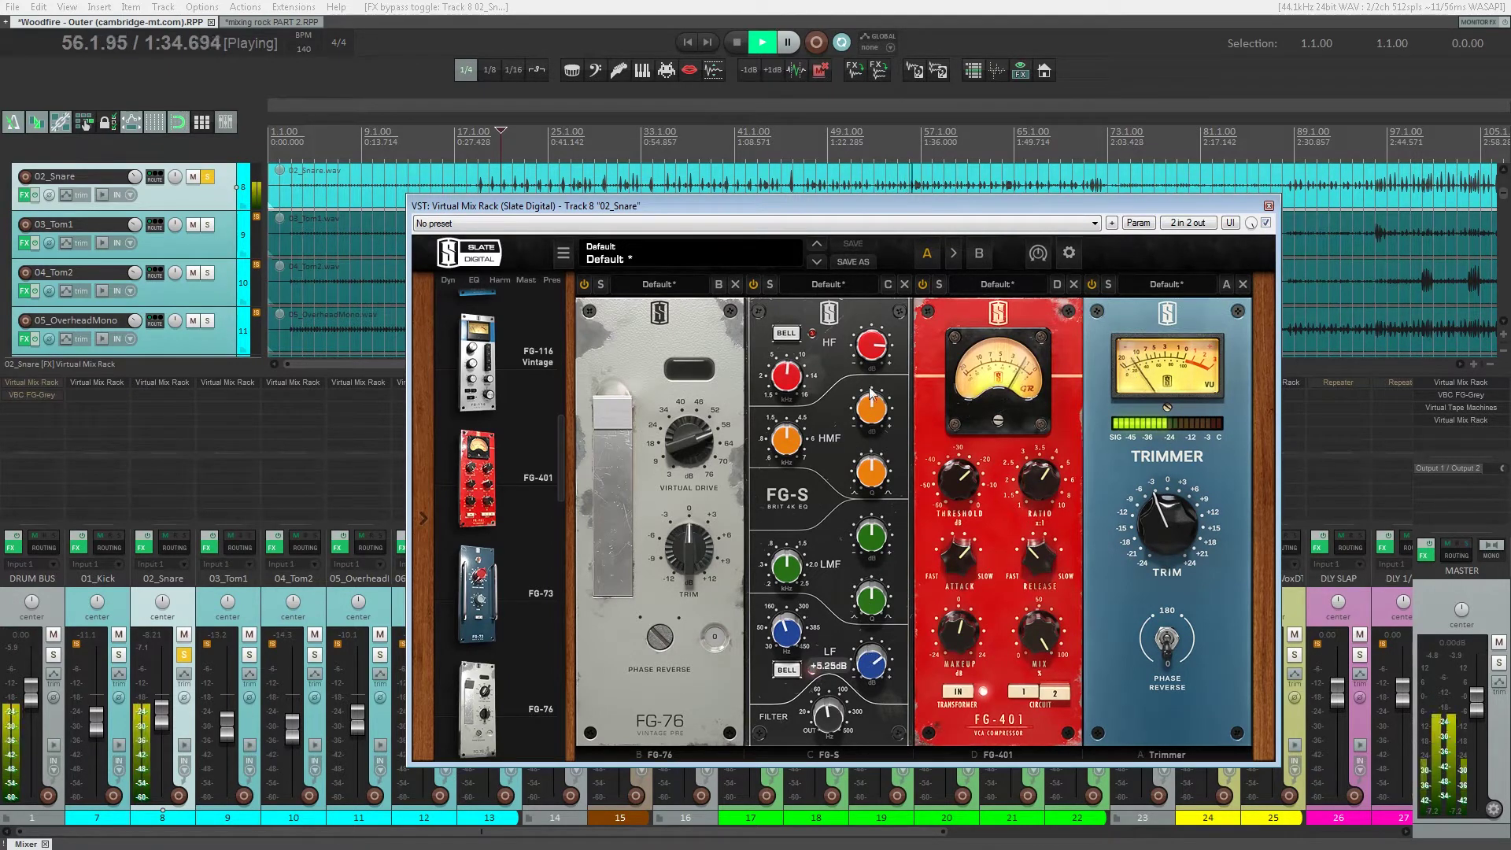
pyautogui.moveTo(872, 364)
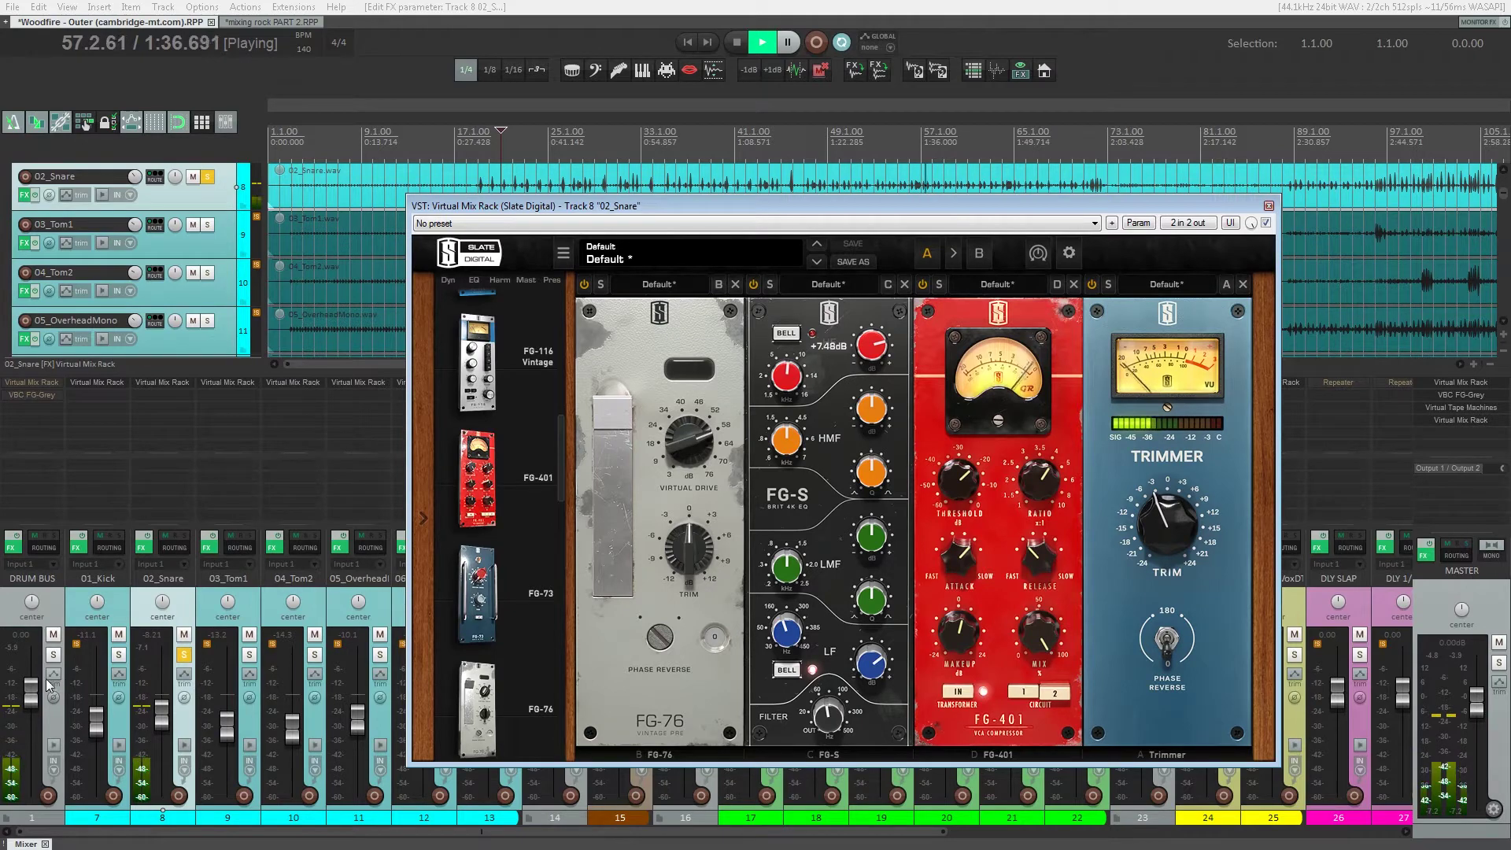
pyautogui.keyDown('ctrl'); pyautogui.keyDown('alt'); pyautogui.click(53, 655); pyautogui.keyUp('alt'); pyautogui.keyUp('ctrl')
pyautogui.click(1268, 205)
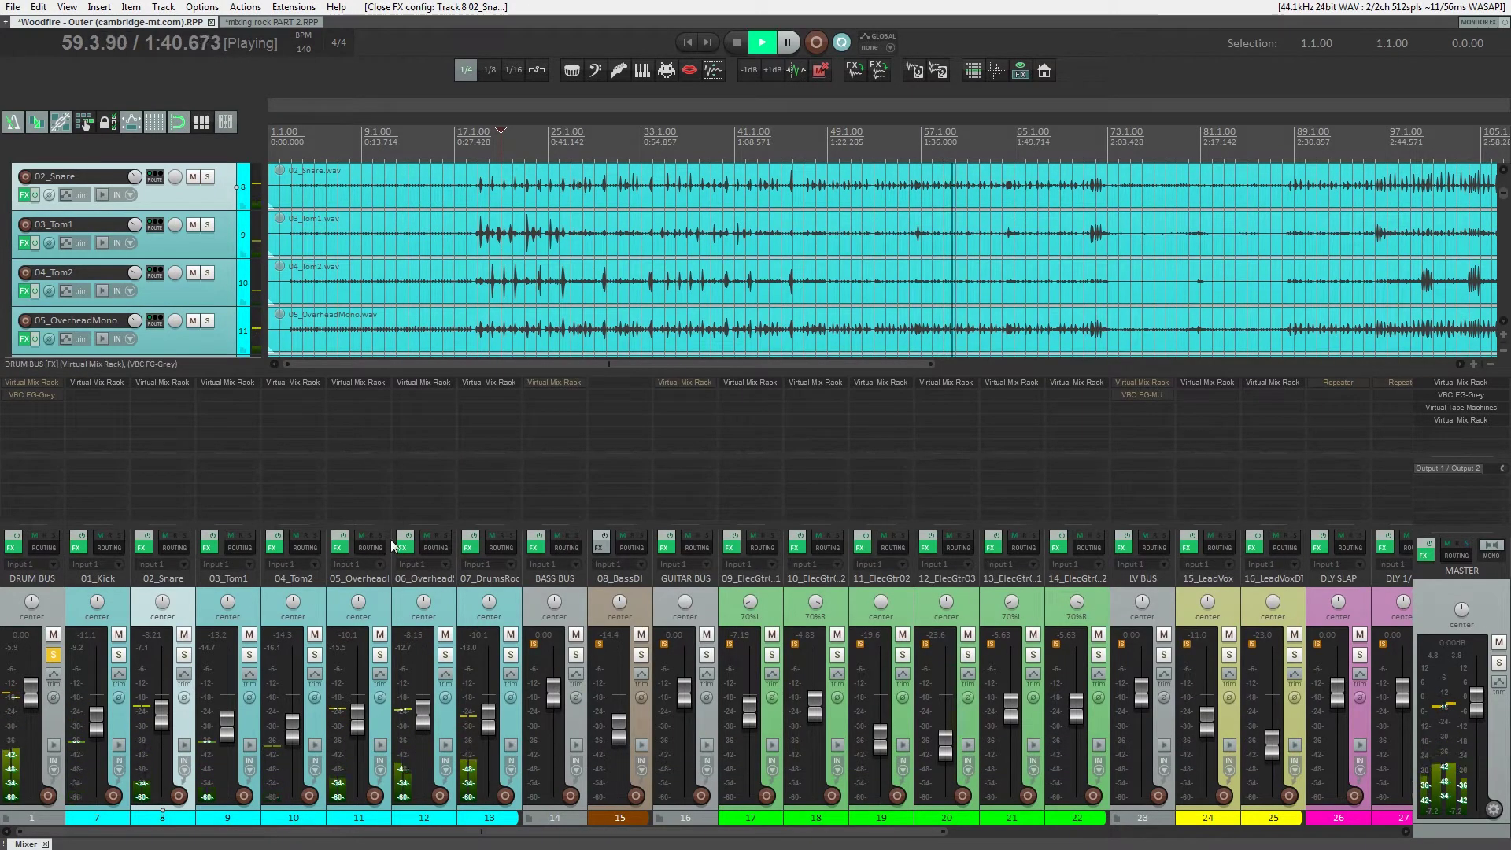
# - Audition the mono and stereo overhead tracks in solo one after the other, ending with the mono overhead soloed
pyautogui.keyDown('ctrl'); pyautogui.keyDown('alt'); pyautogui.click(380, 655); pyautogui.keyUp('alt'); pyautogui.keyUp('ctrl')
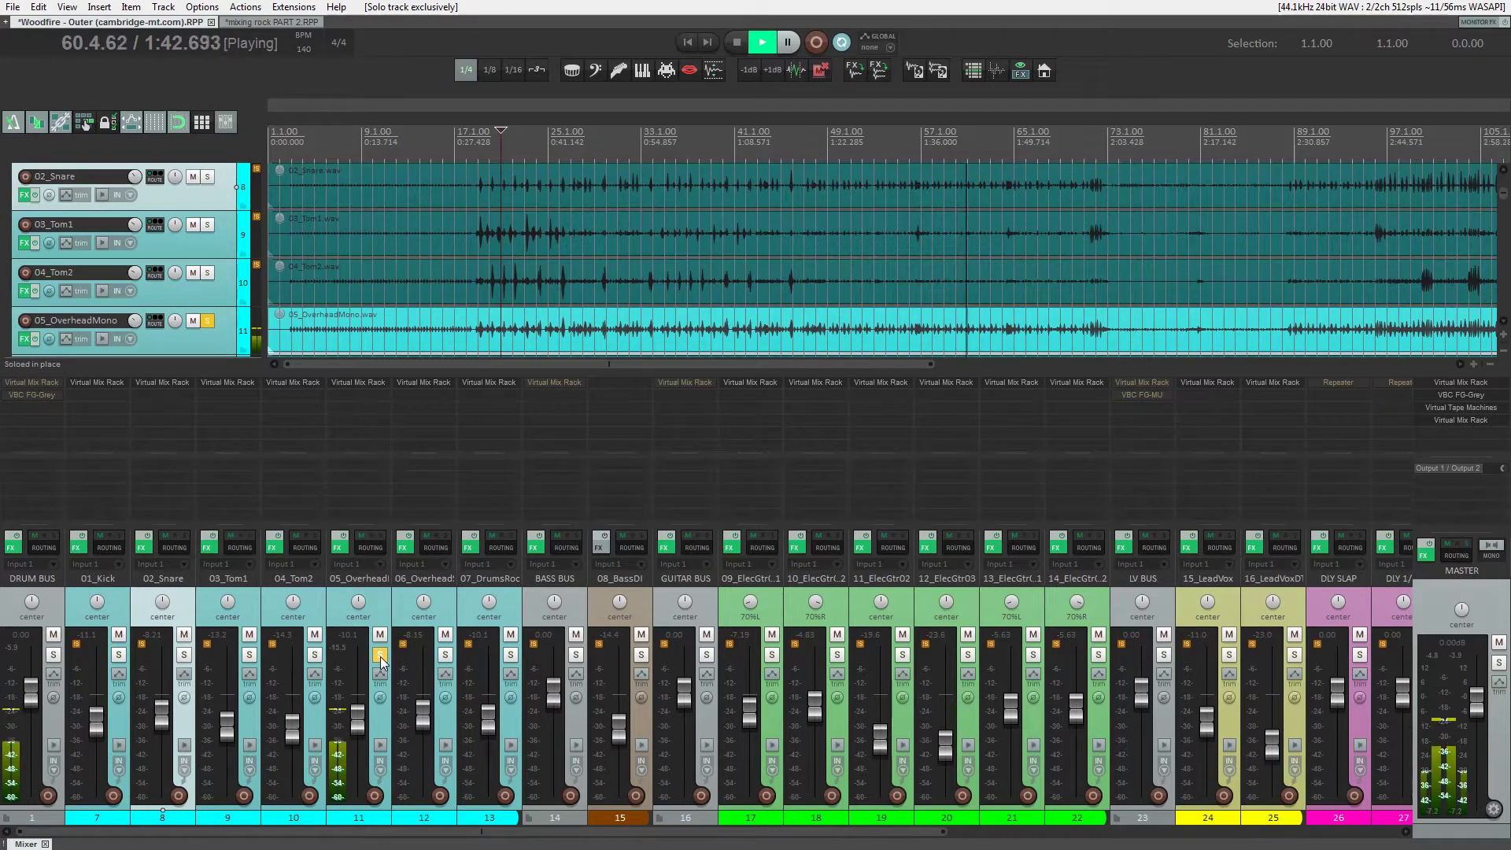
pyautogui.keyDown('ctrl'); pyautogui.keyDown('alt'); pyautogui.click(446, 655); pyautogui.keyUp('alt'); pyautogui.keyUp('ctrl')
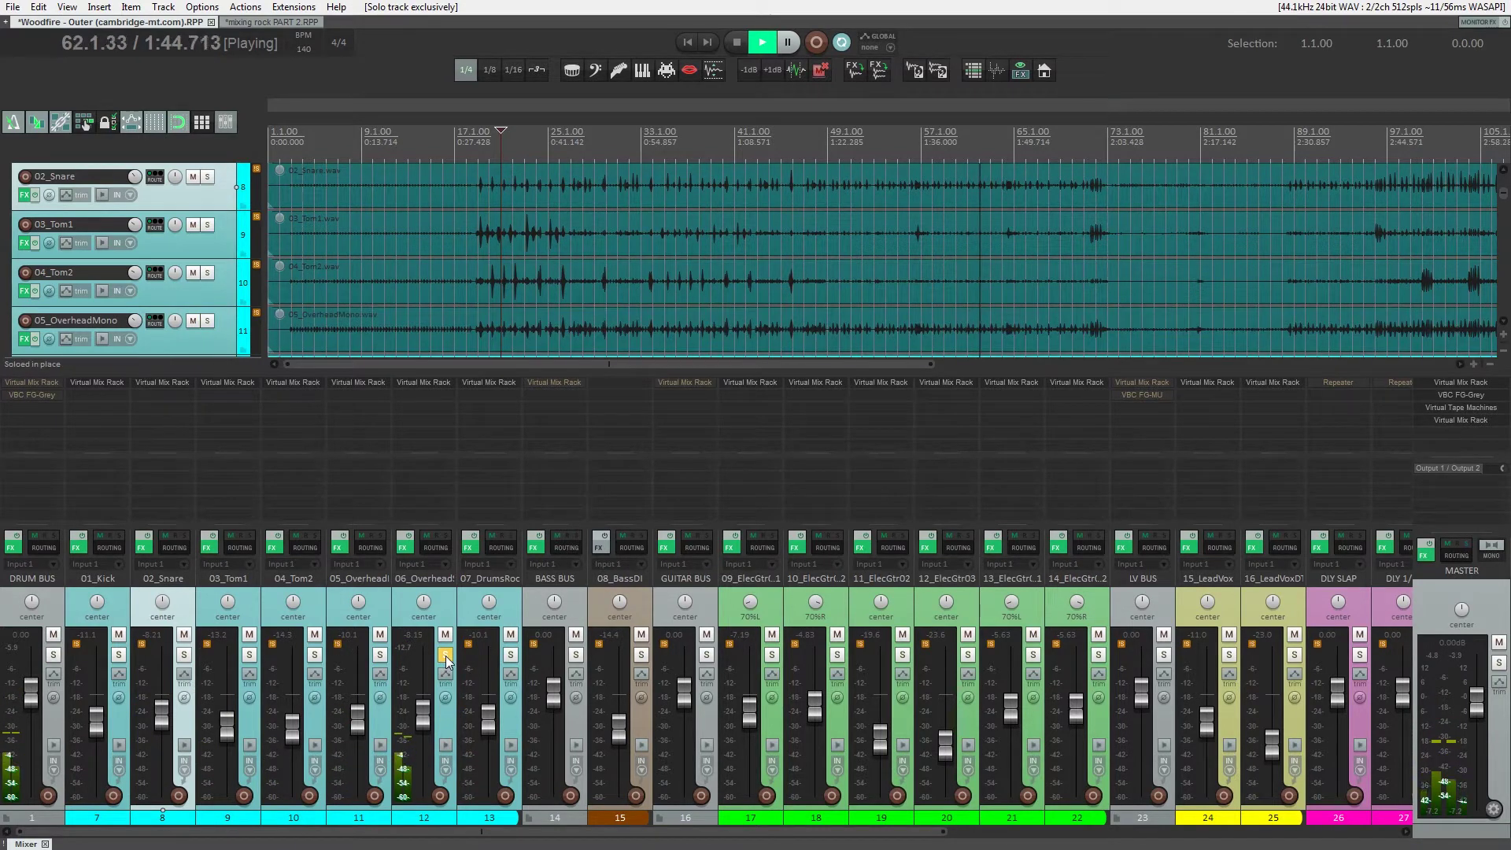
pyautogui.keyDown('ctrl'); pyautogui.keyDown('alt'); pyautogui.click(380, 655); pyautogui.keyUp('alt'); pyautogui.keyUp('ctrl')
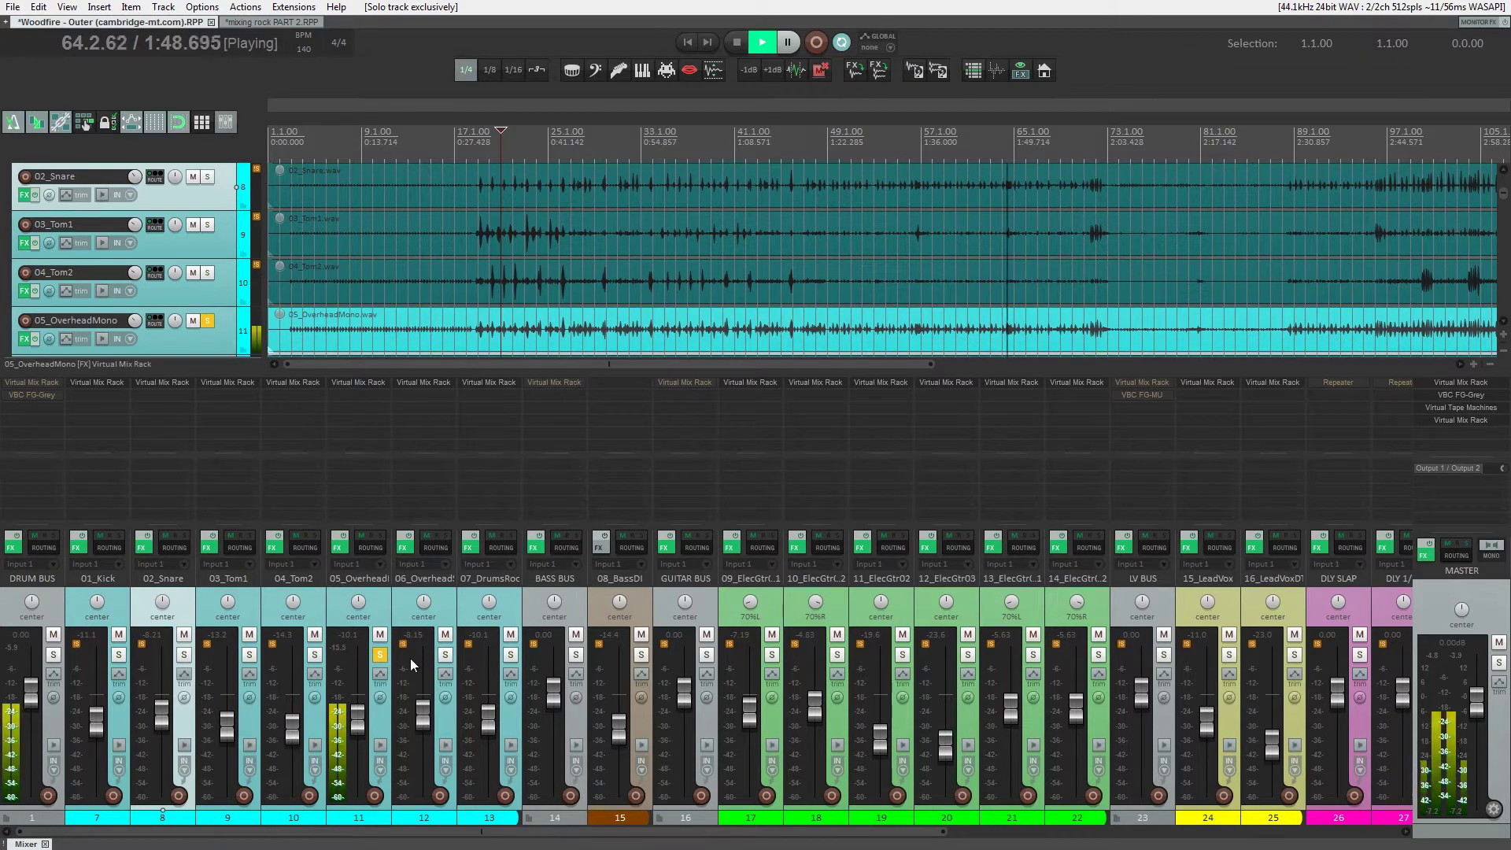
# - Load the CS-EQ into the mono overhead's Virtual Mix Rack, try out its mid bands, and boost the LMF band at its default frequency
pyautogui.click(340, 385)
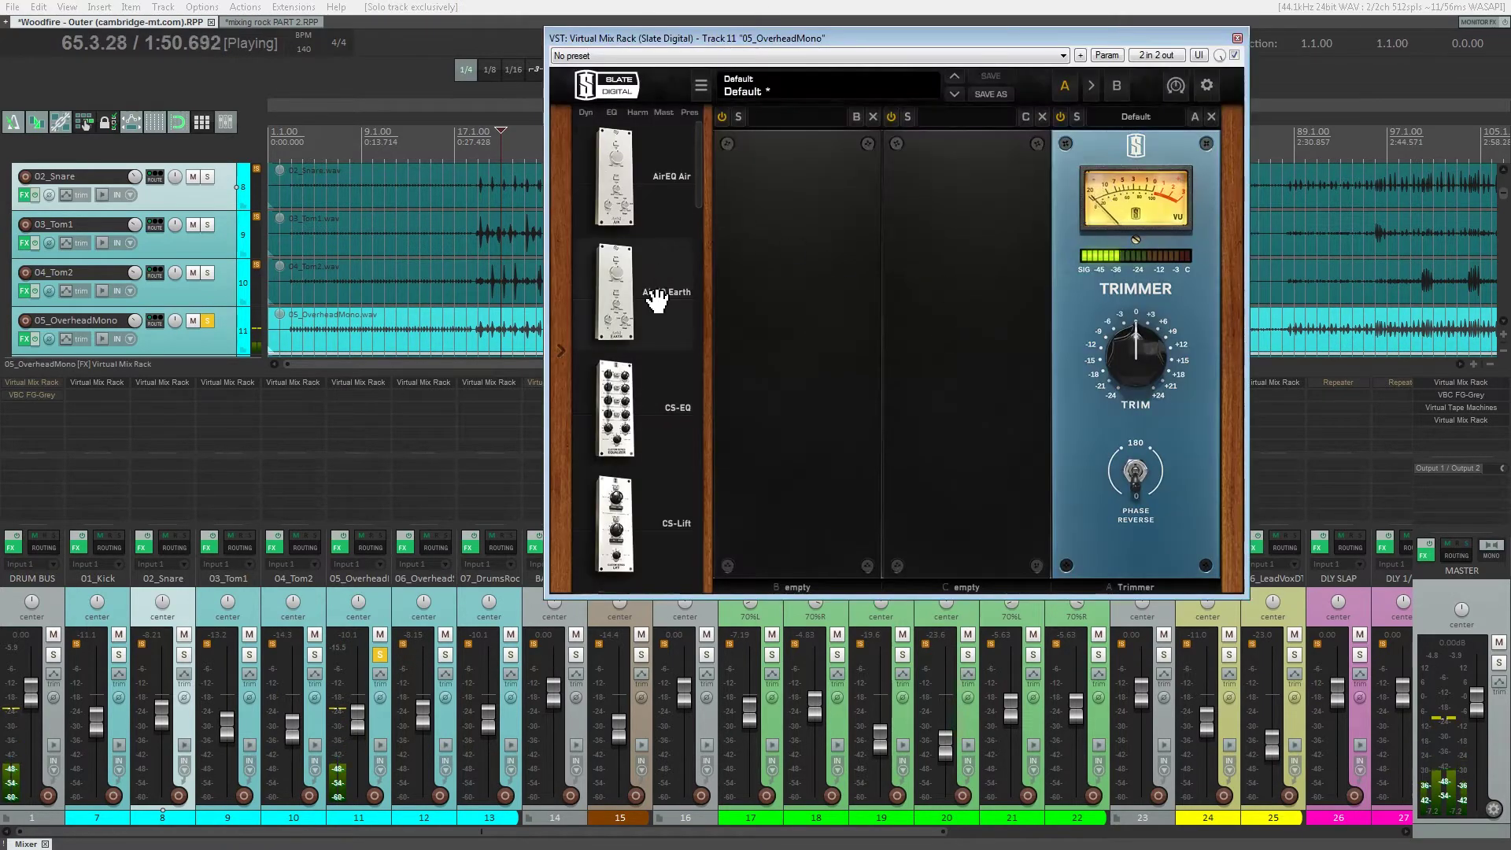
pyautogui.moveTo(813, 421); pyautogui.dragTo(815, 421)
pyautogui.moveTo(761, 320); pyautogui.dragTo(831, 338)
pyautogui.moveTo(849, 269); pyautogui.dragTo(849, 277)
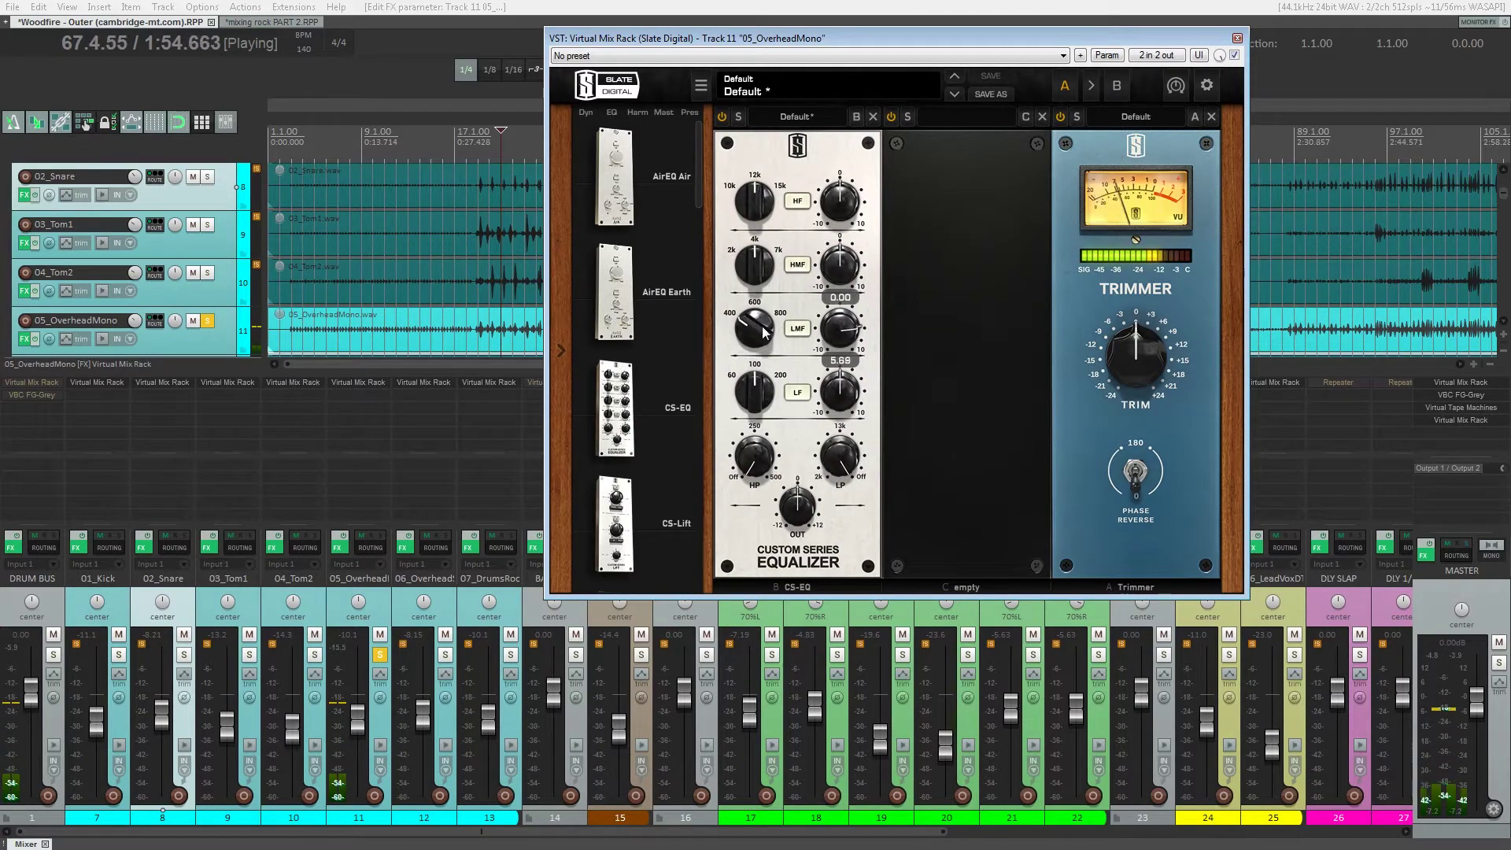
pyautogui.moveTo(755, 332)
pyautogui.doubleClick(844, 330)
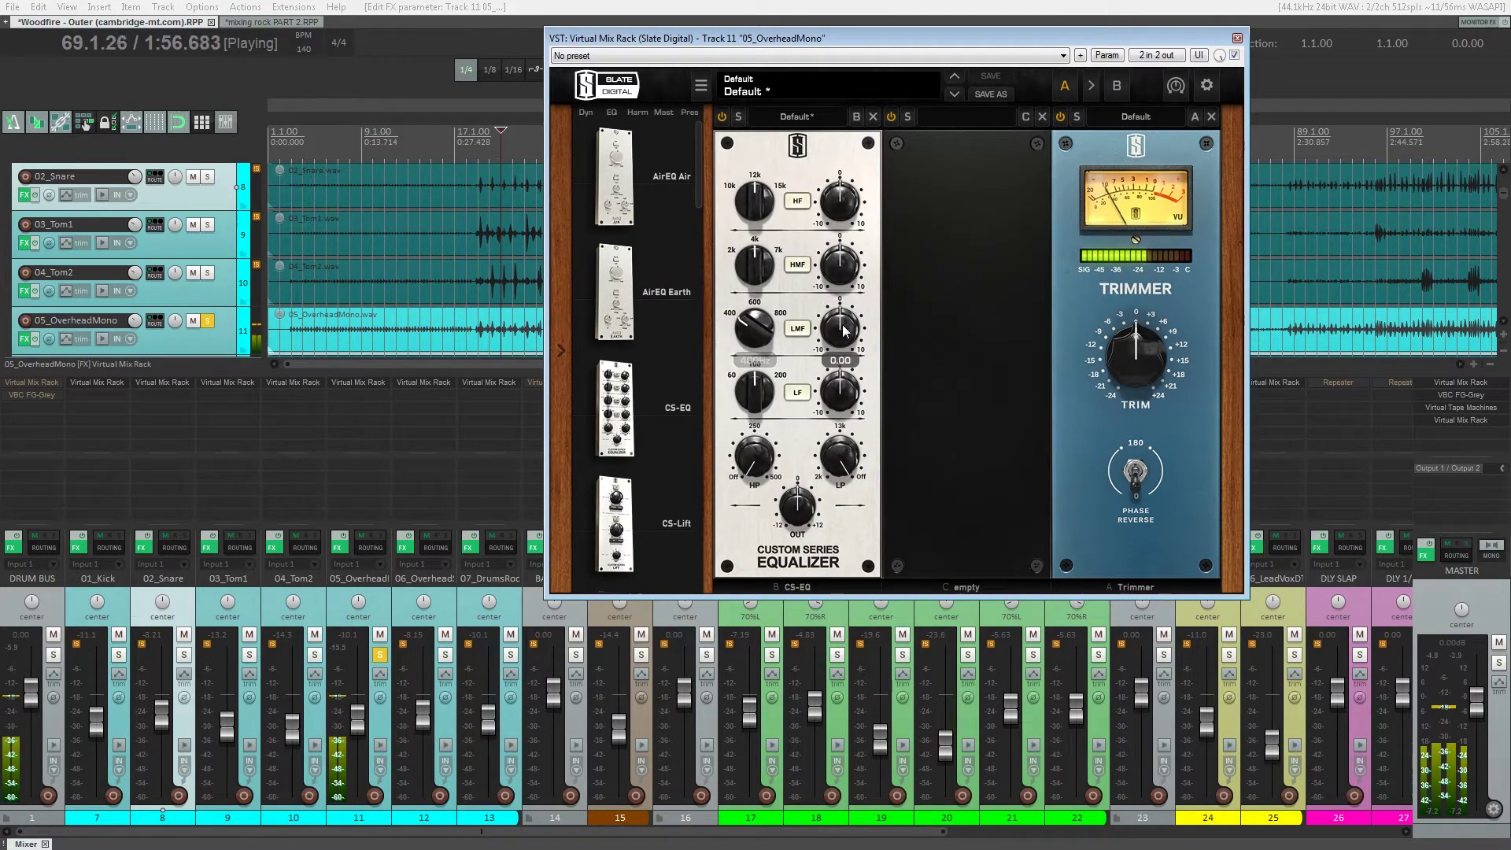
pyautogui.doubleClick(762, 334)
pyautogui.moveTo(847, 338)
pyautogui.mouseDown()
pyautogui.moveTo(848, 286)
pyautogui.moveTo(849, 322)
pyautogui.mouseUp()
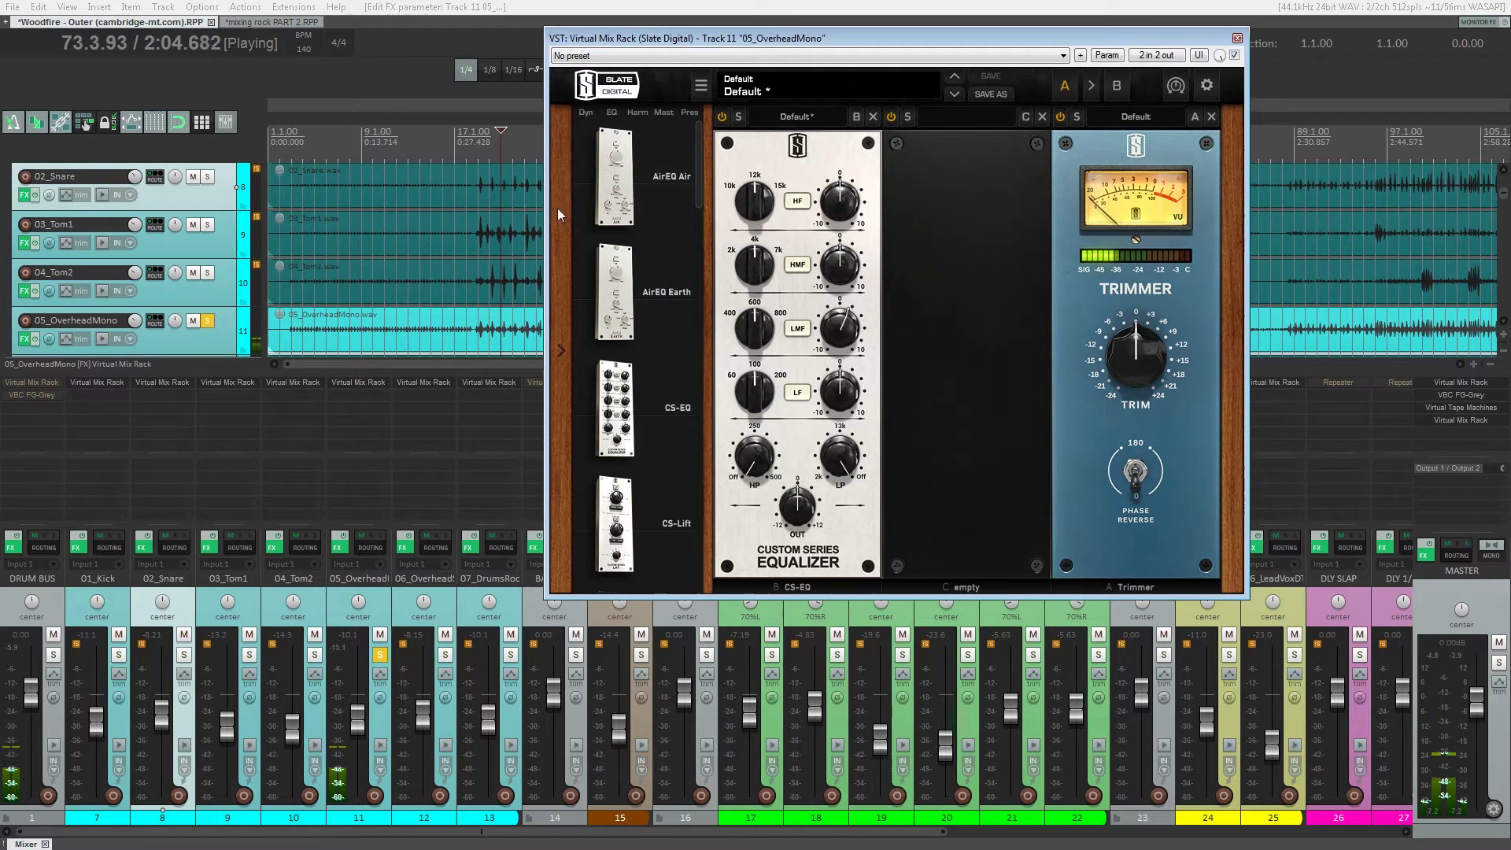
# - Replay the section, cut the mono overhead's LF band at 100 Hz, set its Trimmer to +2.52 dB, and compare against bypass
pyautogui.click(501, 135)
pyautogui.moveTo(759, 391); pyautogui.dragTo(829, 404)
pyautogui.moveTo(836, 485); pyautogui.dragTo(830, 447)
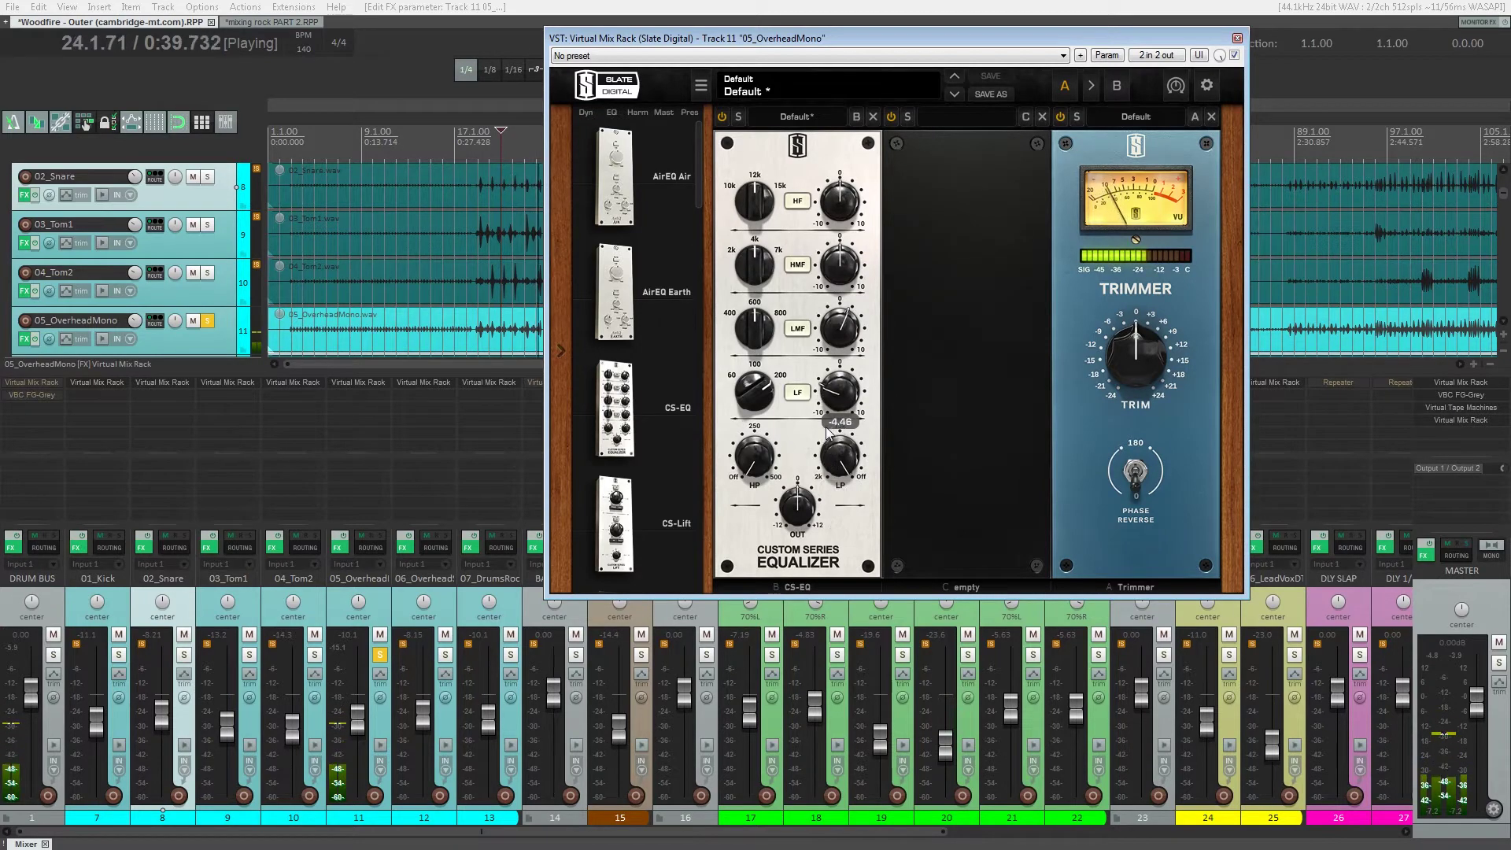
pyautogui.moveTo(1118, 360); pyautogui.dragTo(1118, 346)
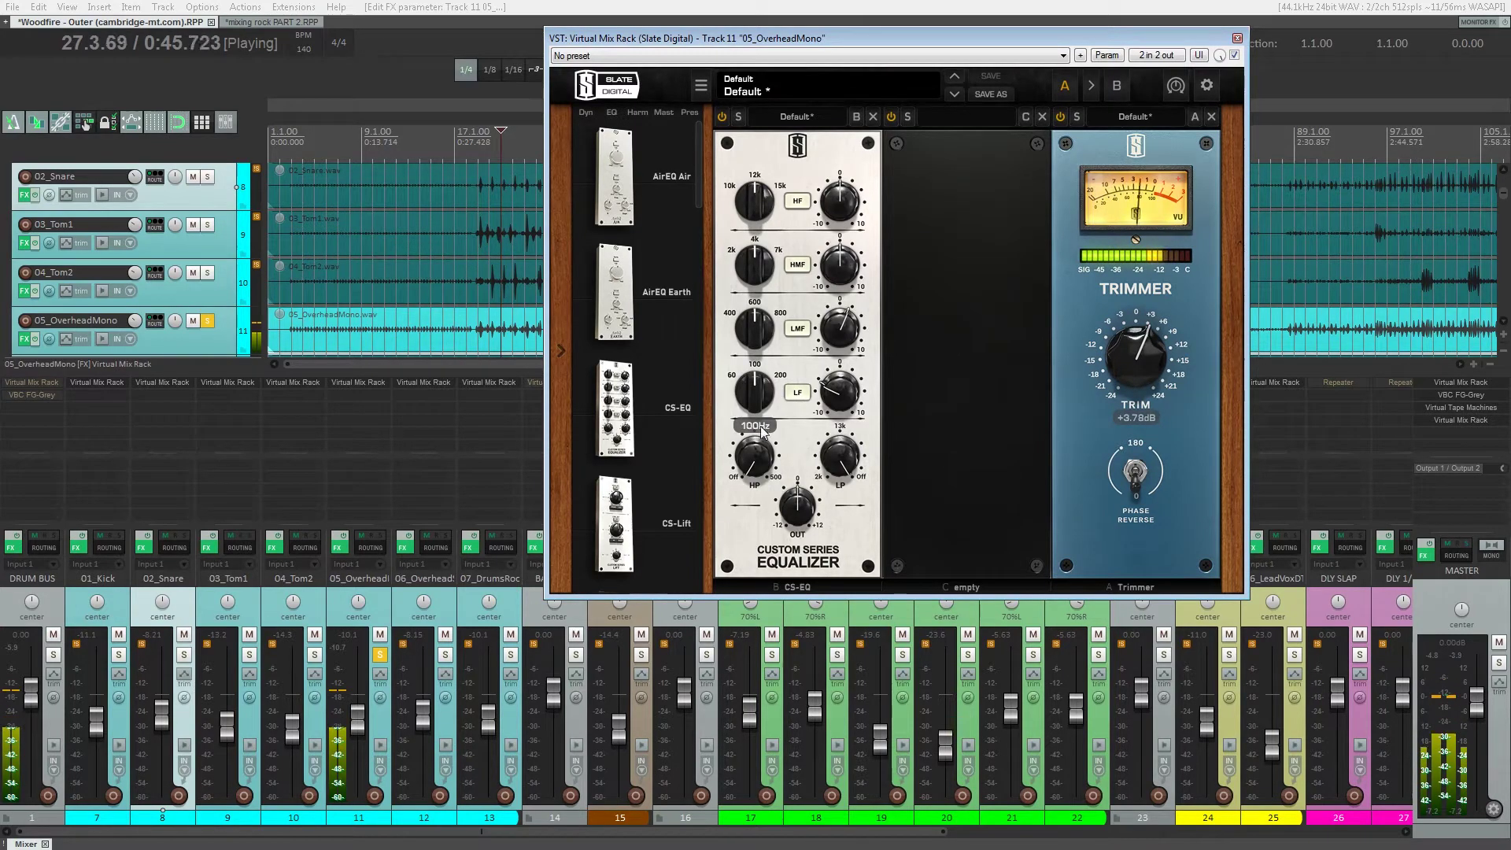
pyautogui.moveTo(1141, 340)
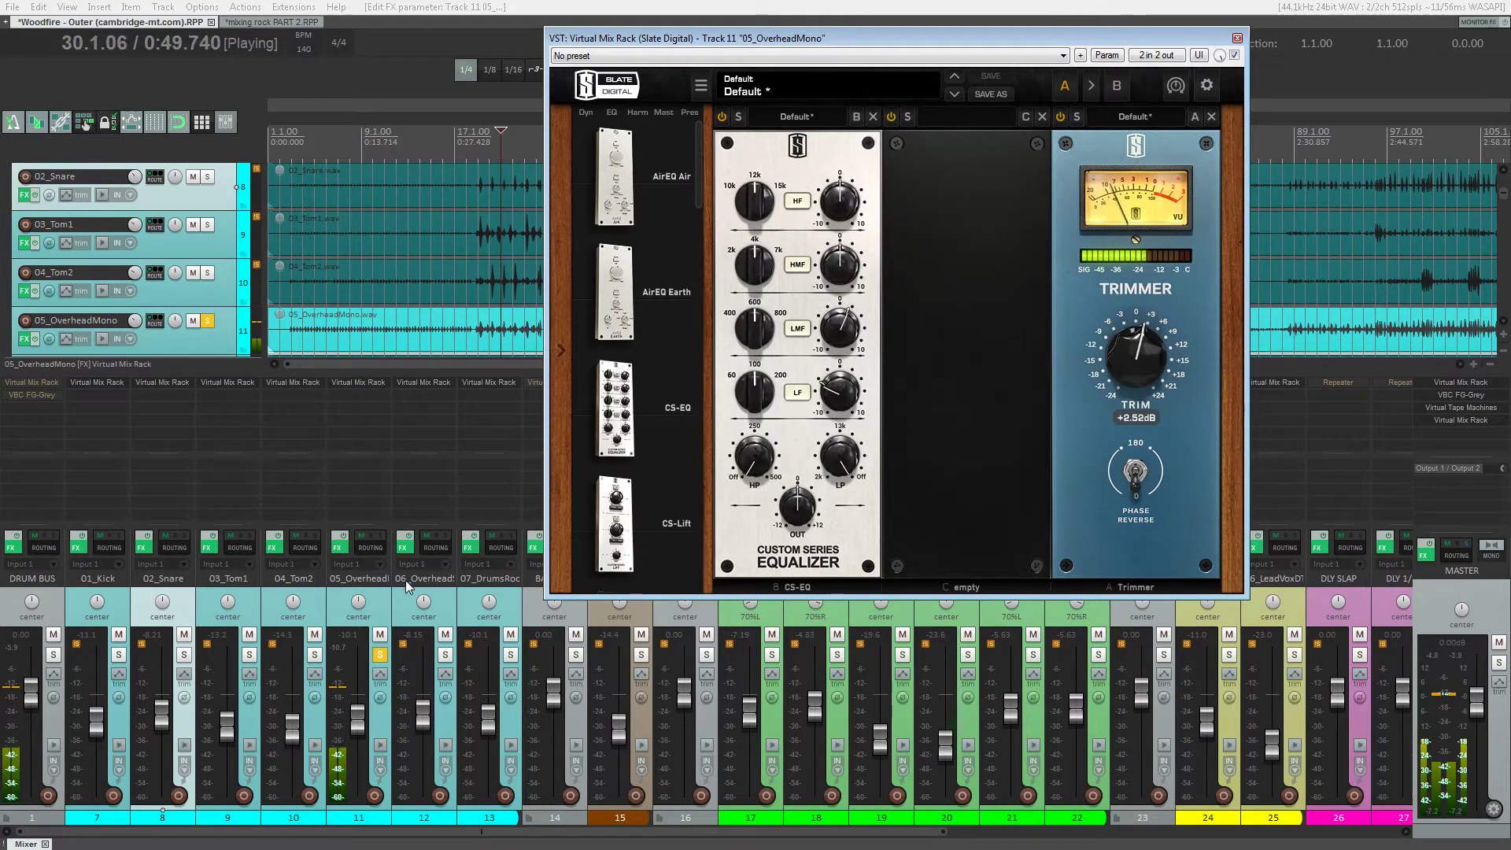
pyautogui.click(1234, 55)
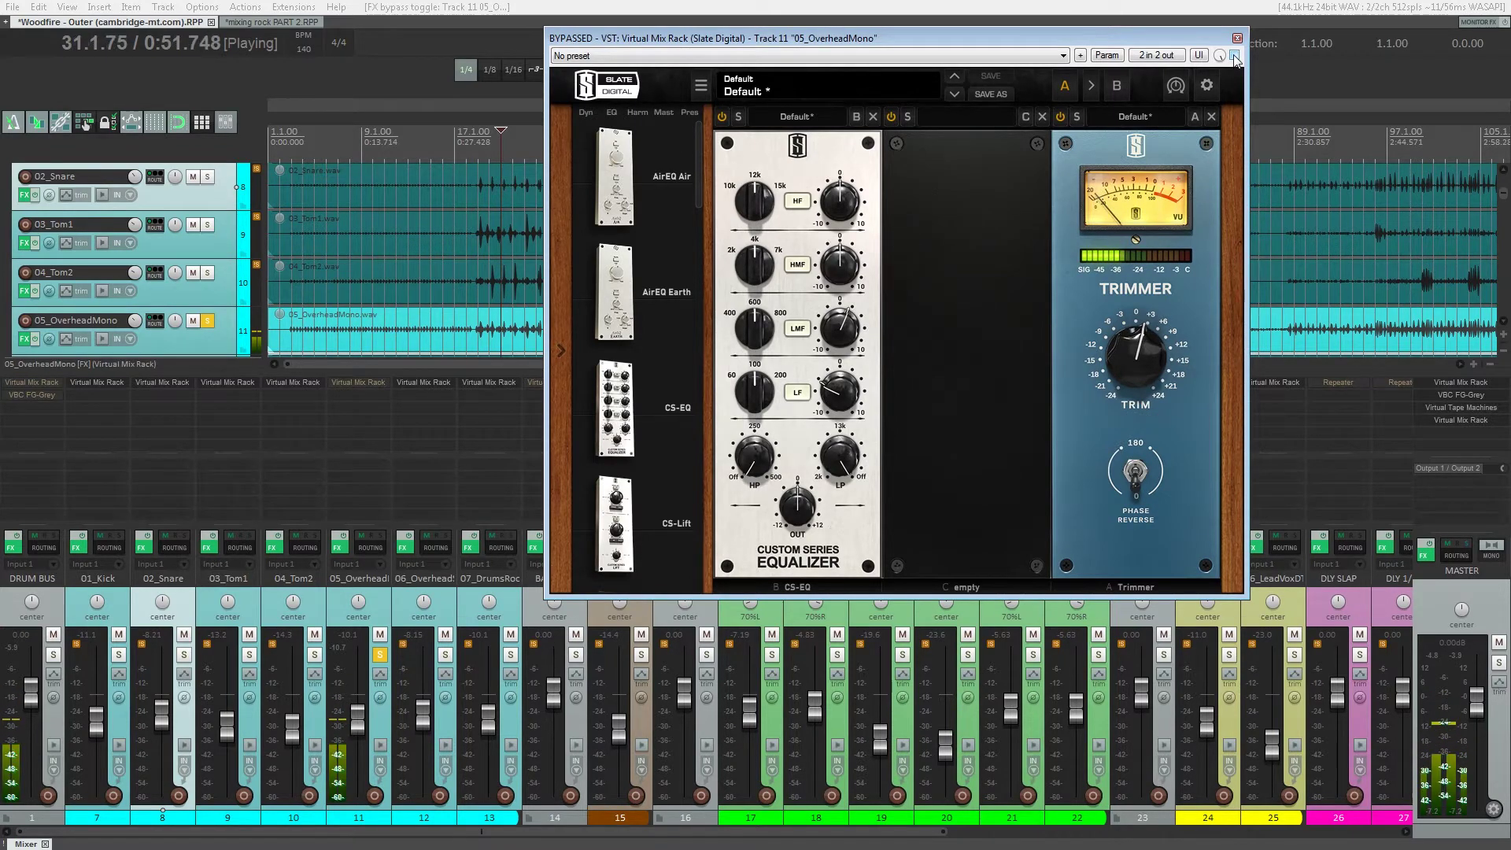
pyautogui.click(1234, 55)
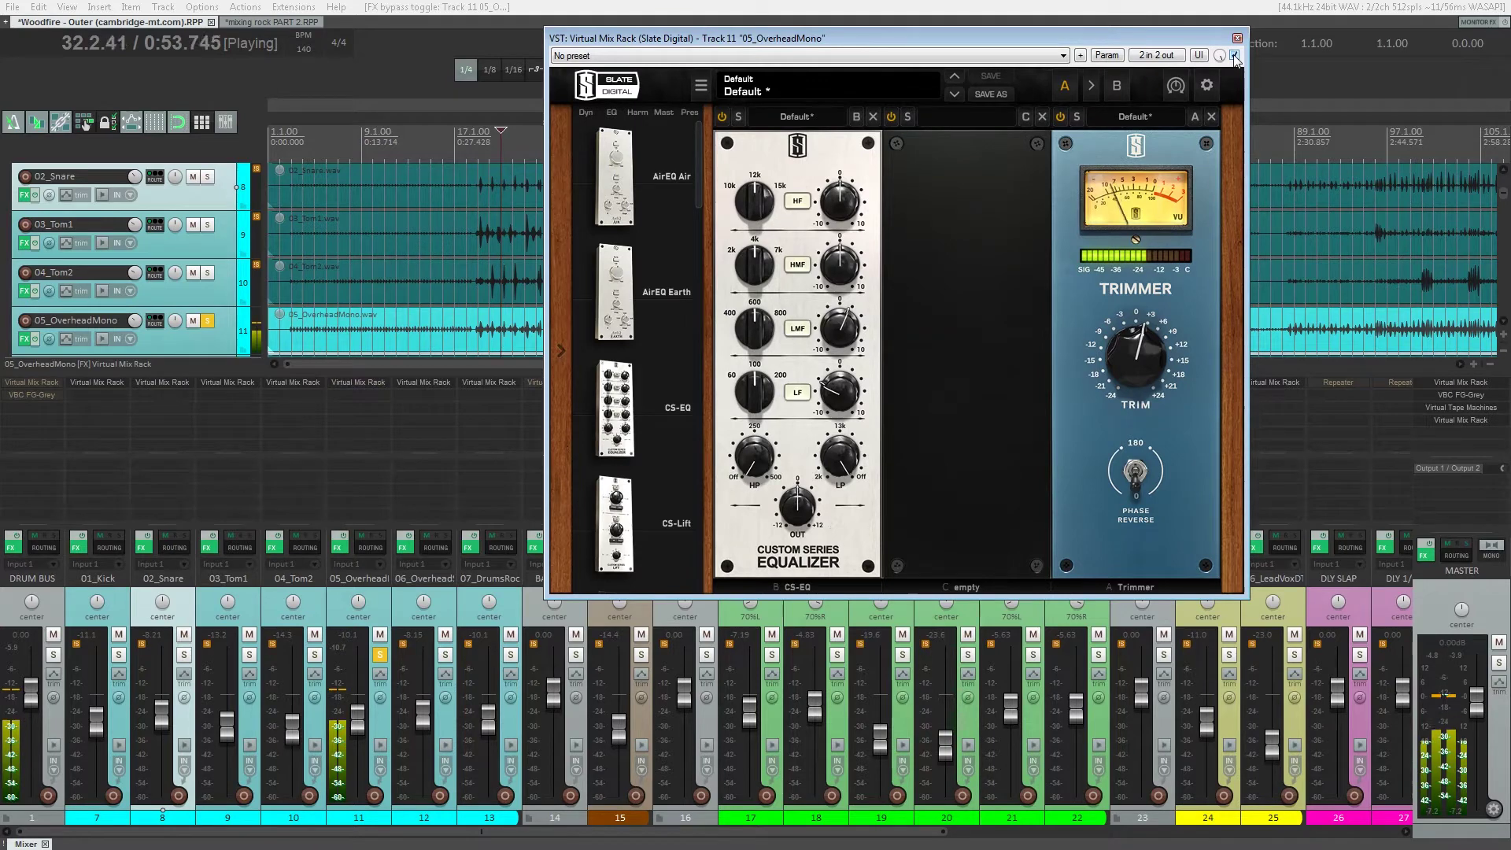
# - Adjust the frequency and gain of the mono overhead's CS-EQ HF band, and return to the drum bus solo with the rack closed
pyautogui.moveTo(771, 199); pyautogui.dragTo(840, 209)
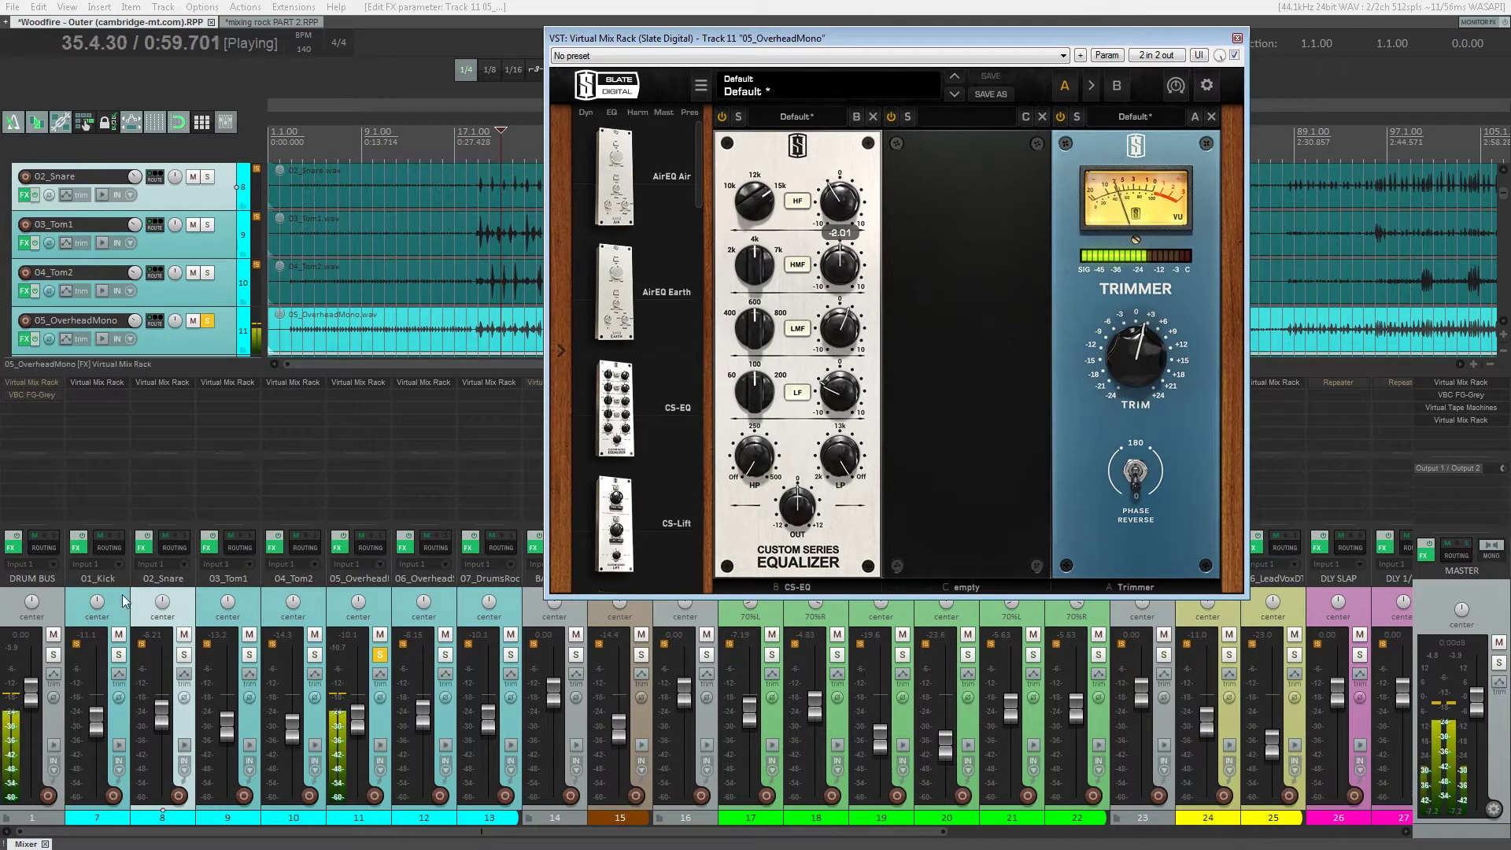
pyautogui.keyDown('ctrl'); pyautogui.click(53, 655); pyautogui.keyUp('ctrl')
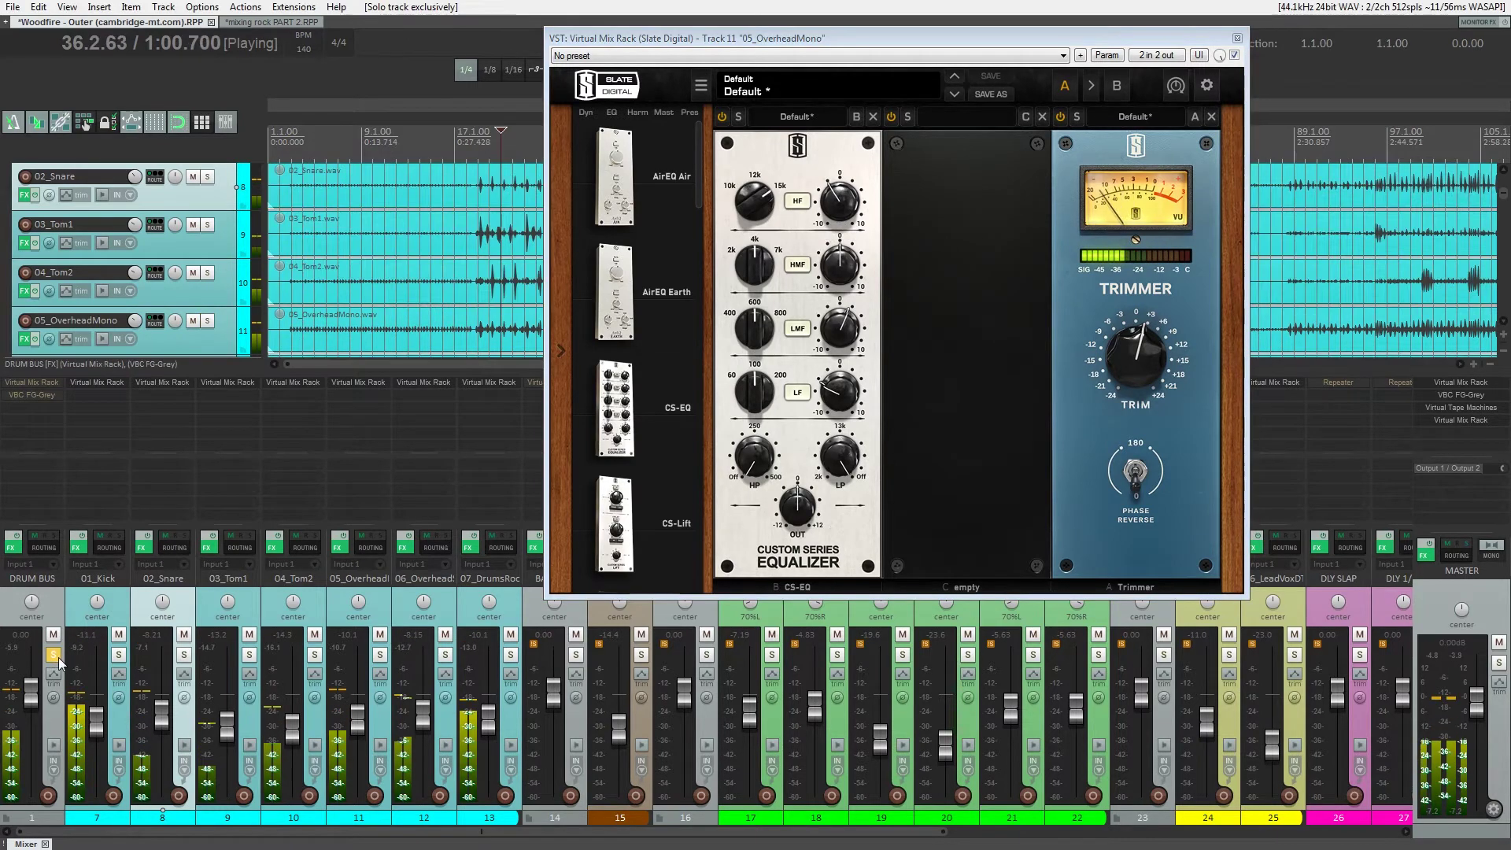
pyautogui.click(1237, 38)
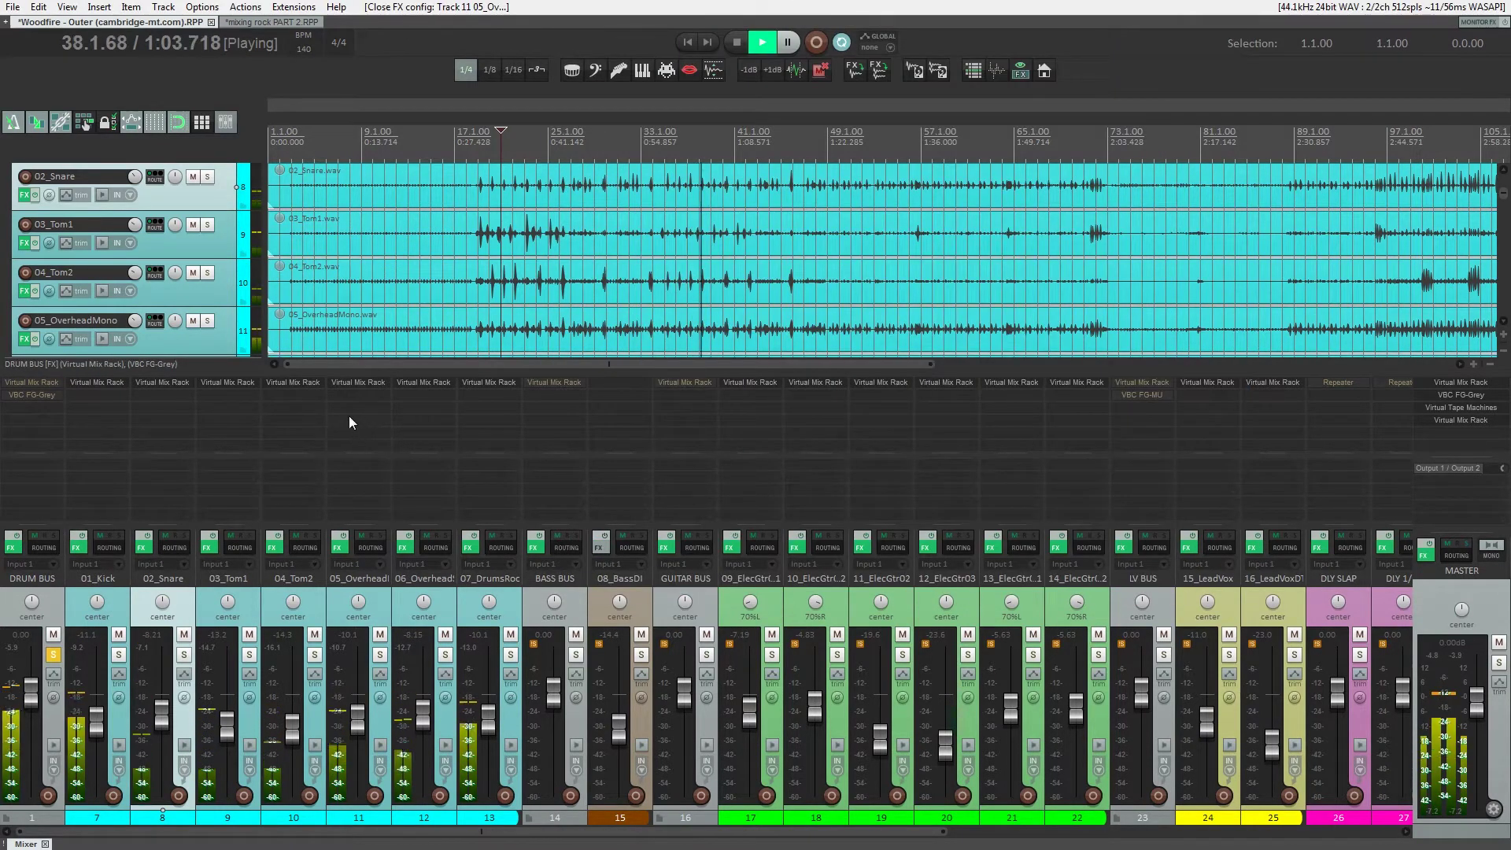
# - Lower the Trimmer in the kick's Virtual Mix Rack to -5.36 dB while the drum bus plays
pyautogui.click(97, 382)
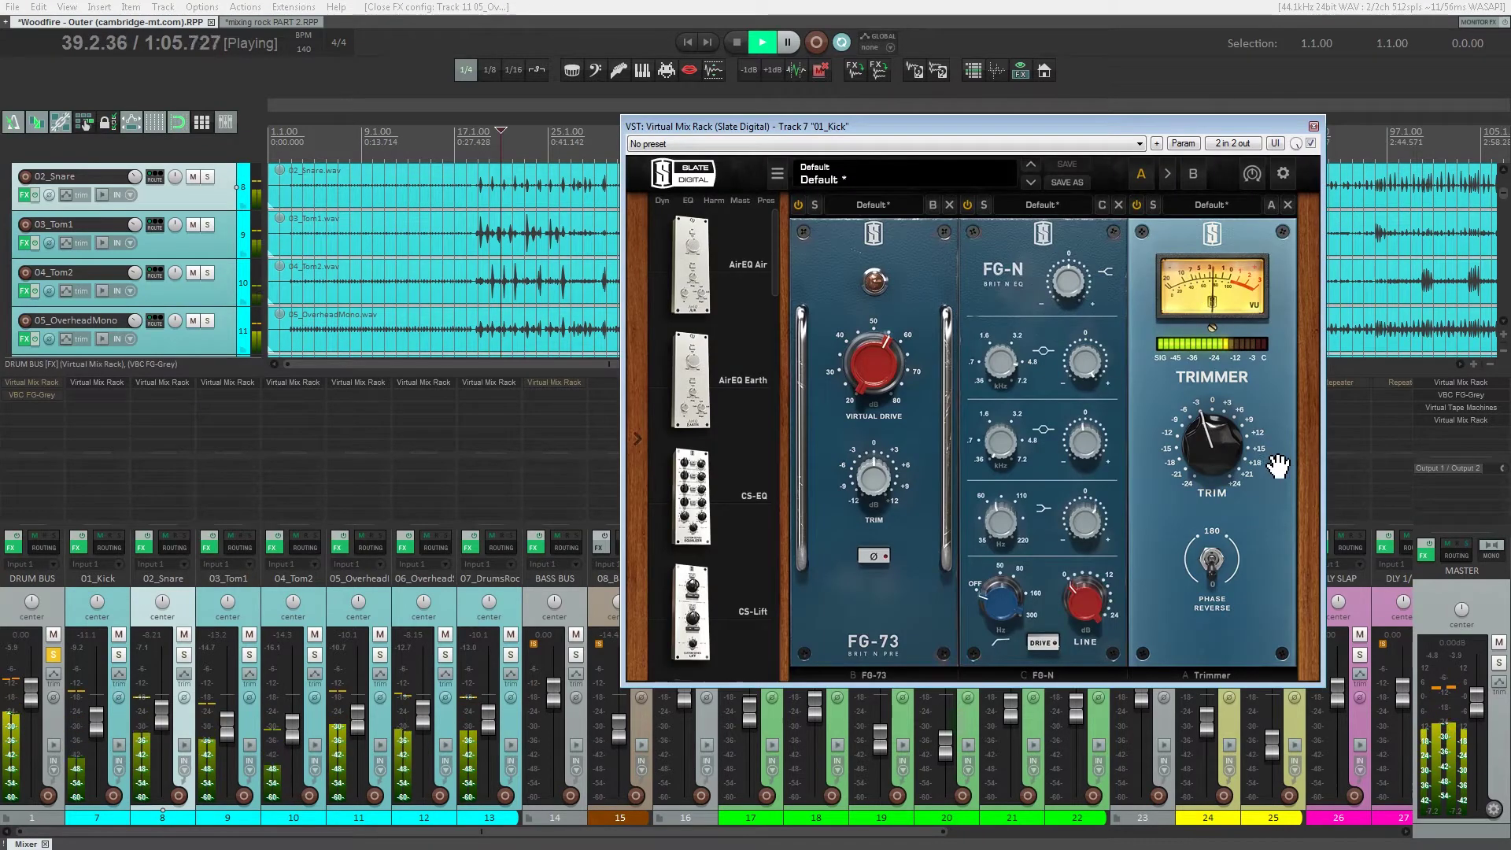
pyautogui.moveTo(1230, 456)
pyautogui.mouseDown()
pyautogui.moveTo(1244, 531)
pyautogui.moveTo(1230, 458)
pyautogui.mouseUp()
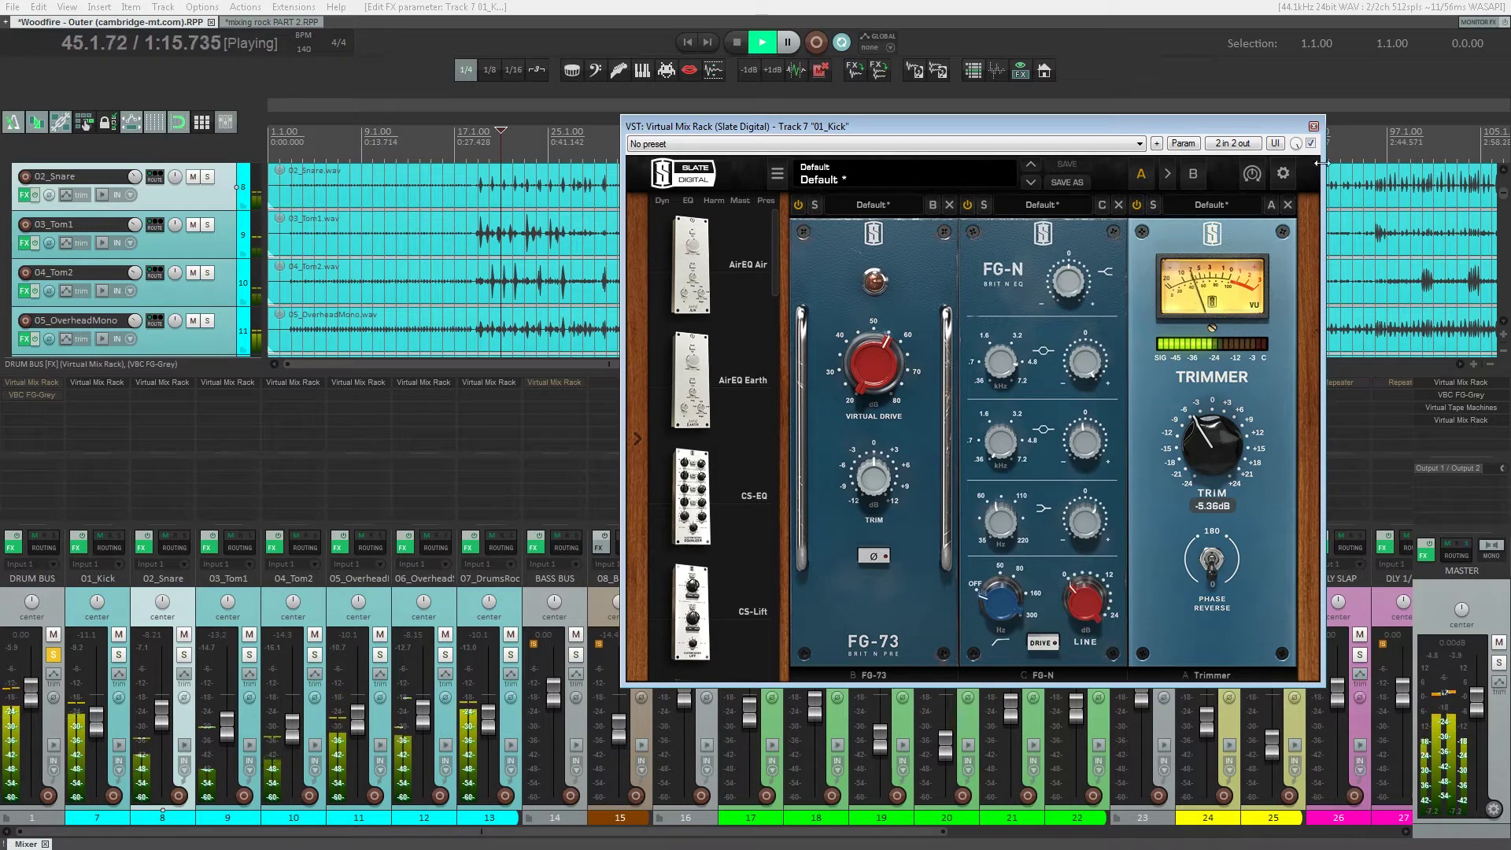
pyautogui.click(1314, 126)
# - Audition the bass DI together with the drum bus from around bar 19, and solo only the bass DI
pyautogui.click(642, 655)
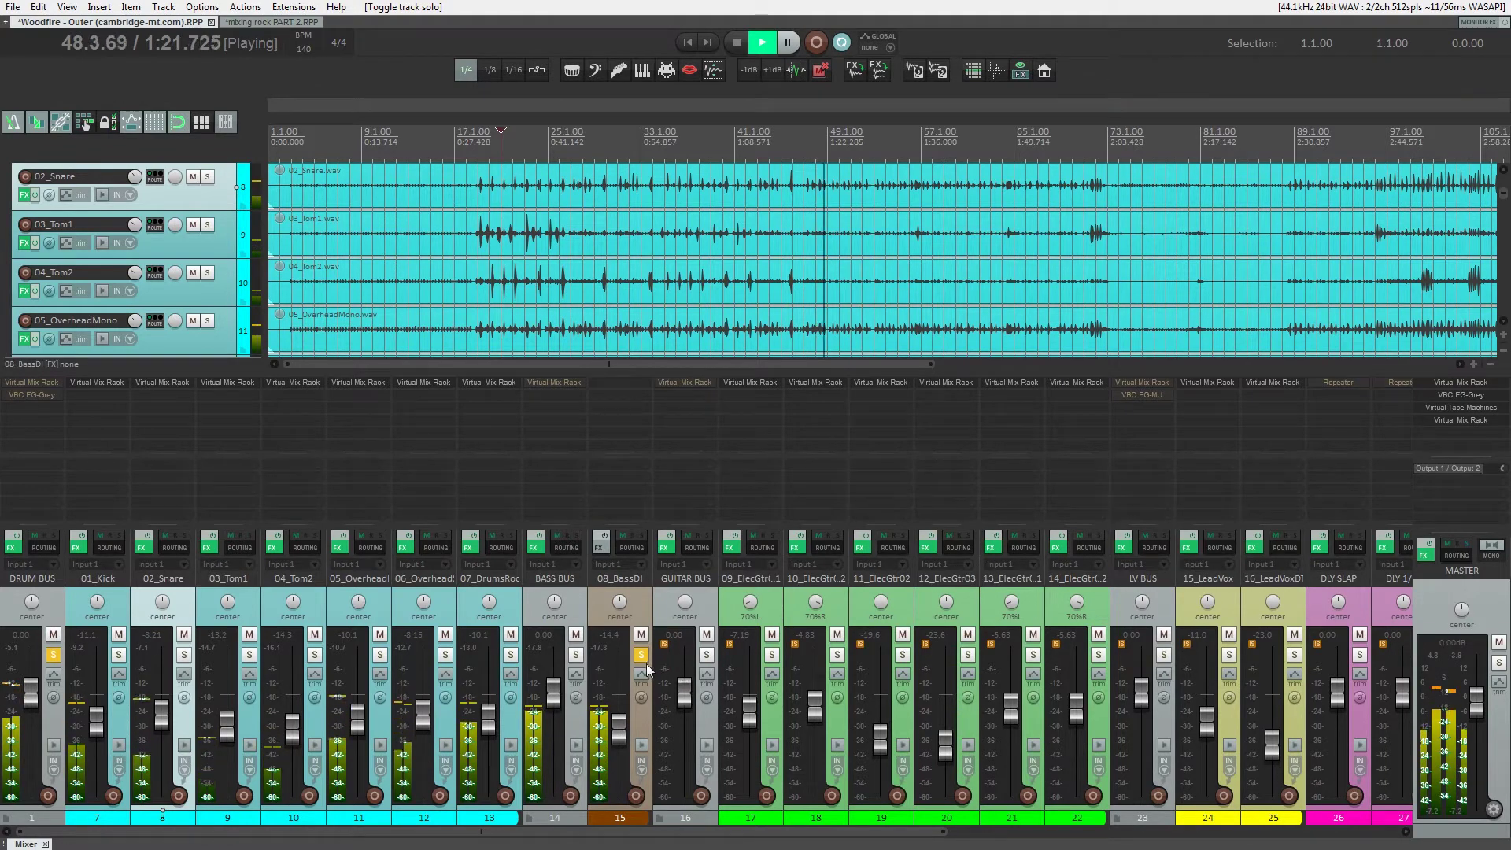
pyautogui.click(640, 610)
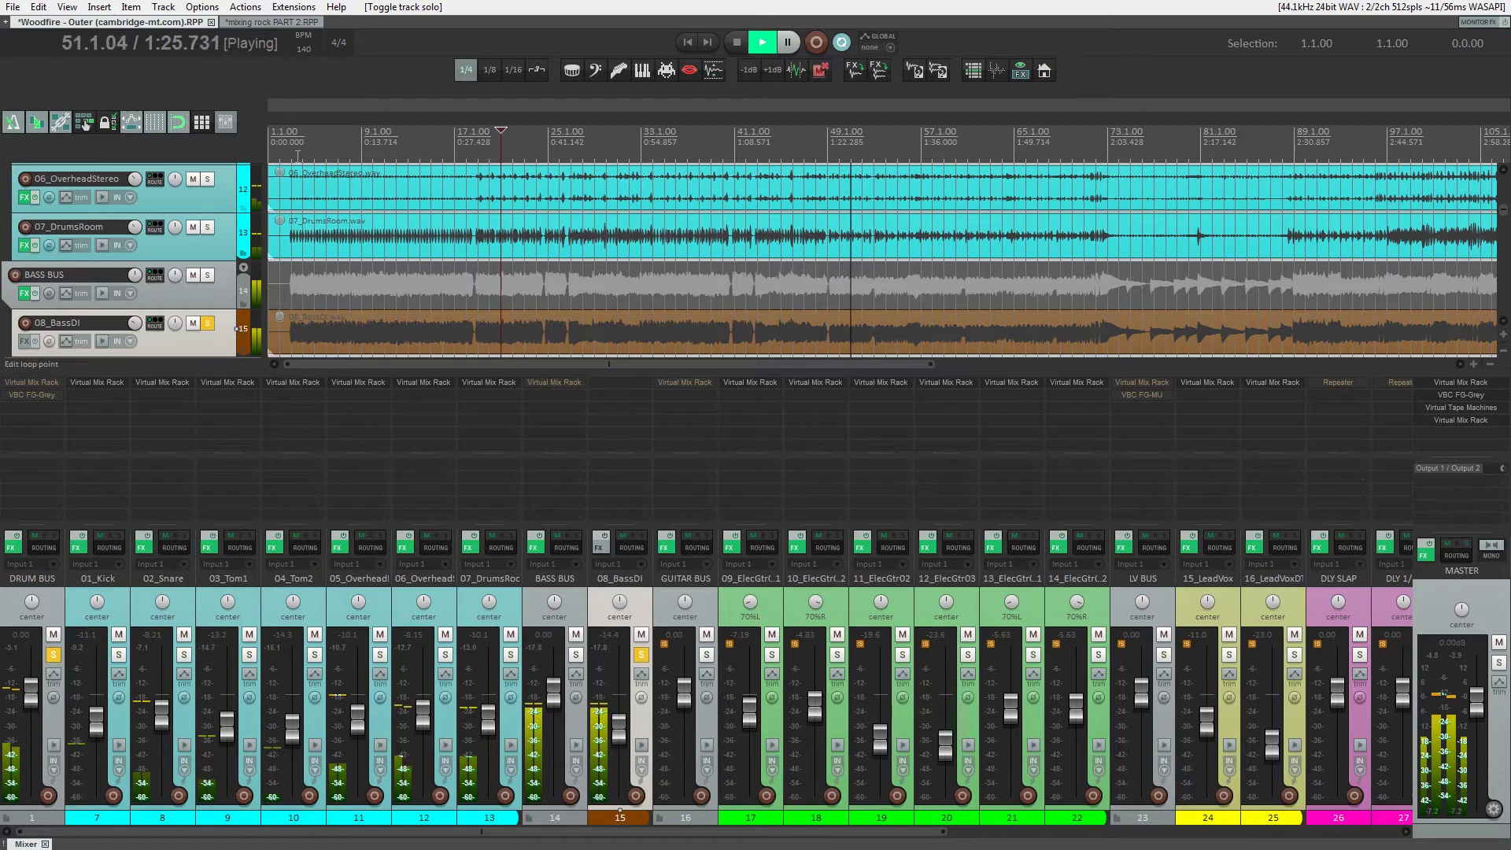
pyautogui.click(478, 147)
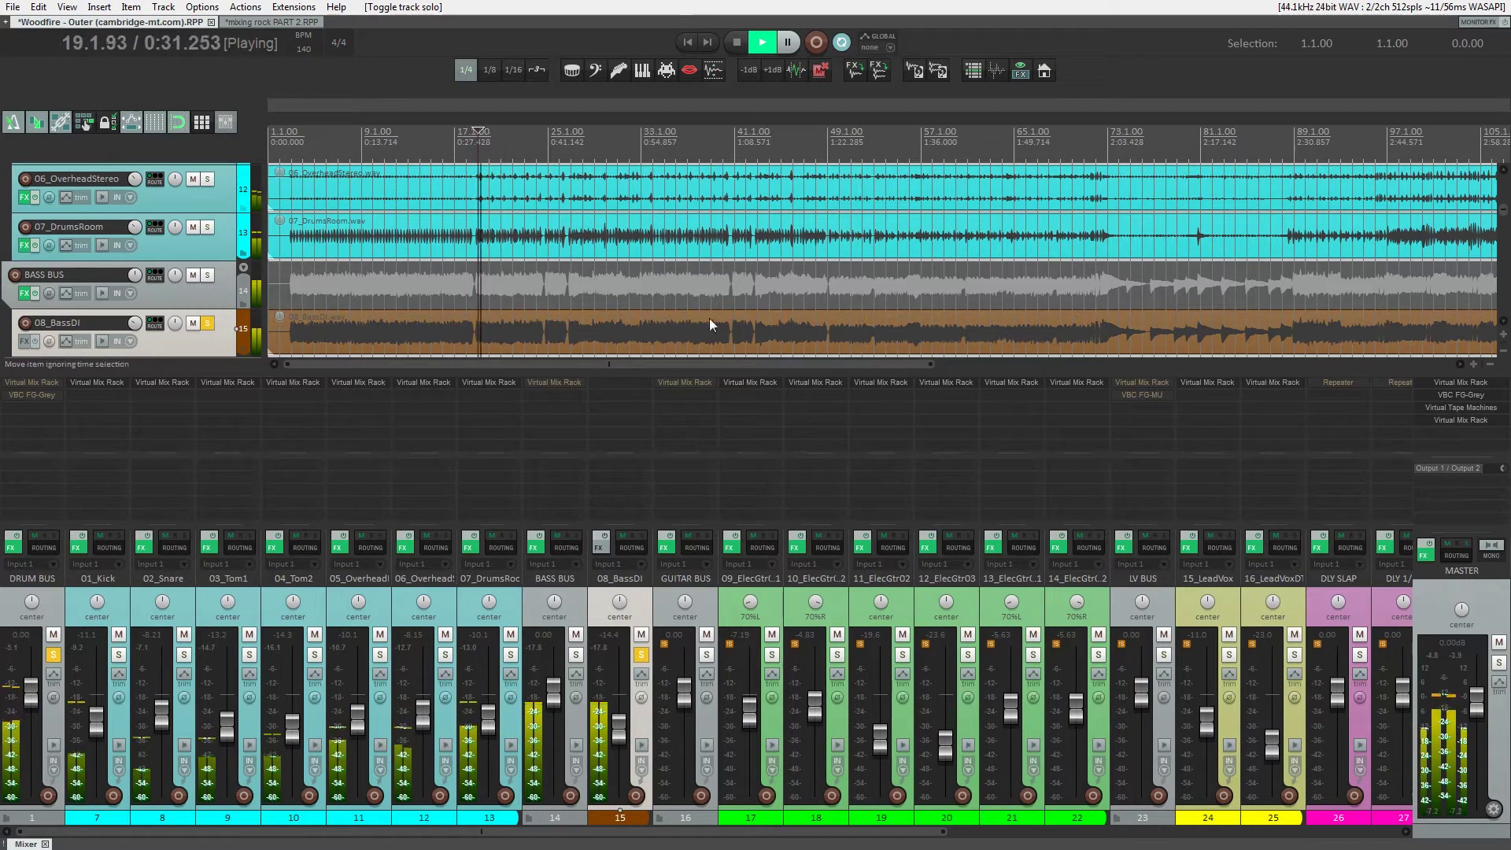
pyautogui.keyDown('alt'); pyautogui.click(642, 655); pyautogui.keyUp('alt')
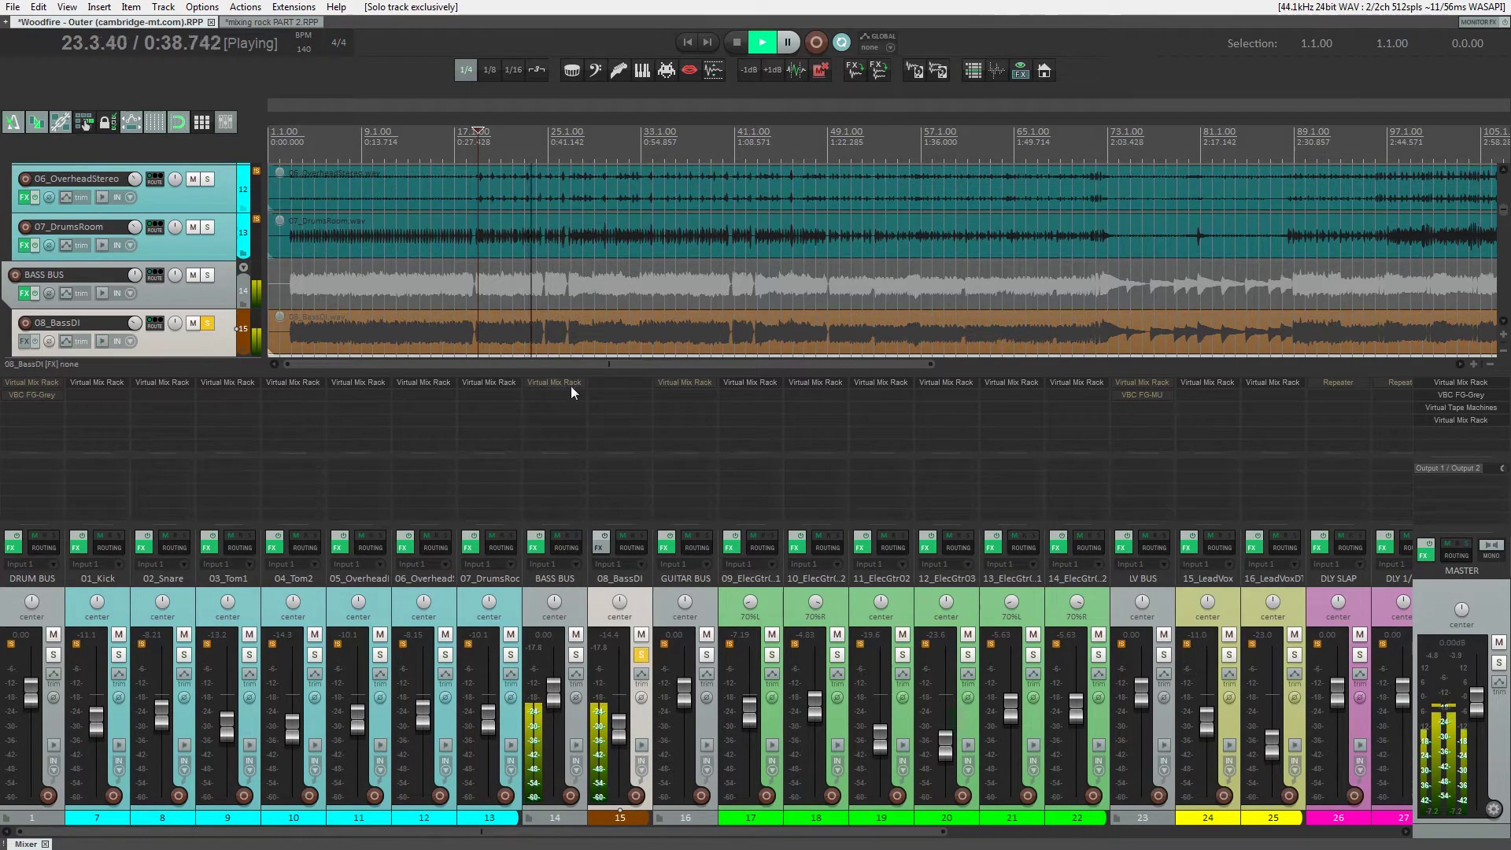
# - Copy a guitar track's Virtual Mix Rack onto 08_BassDI, load AirEQ Air into it, and set its HiCut frequency to 4.06 kHz
pyautogui.moveTo(763, 383); pyautogui.dragTo(627, 384)
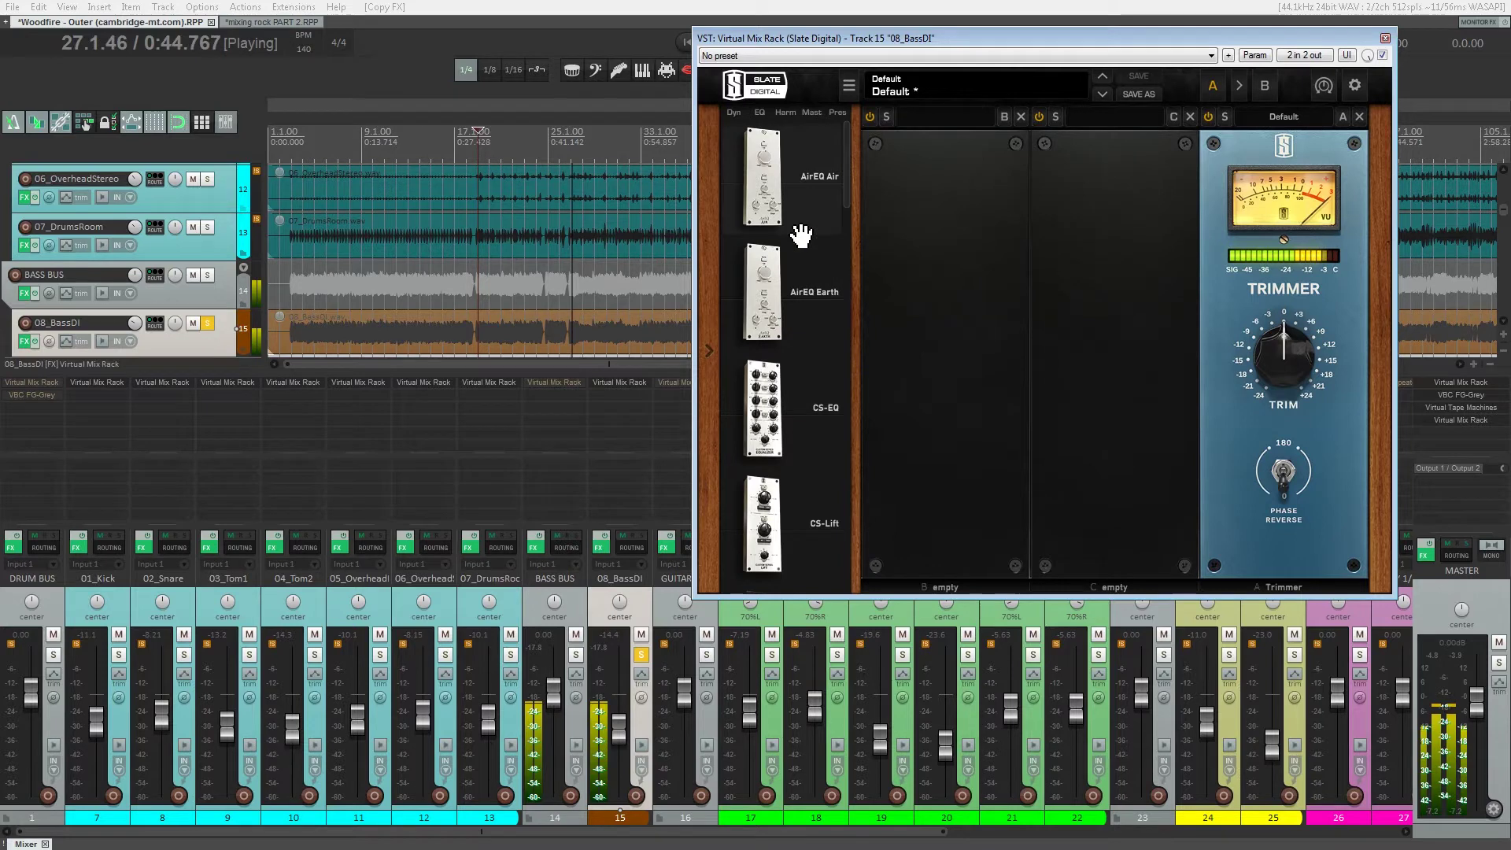
pyautogui.moveTo(801, 235); pyautogui.dragTo(1002, 351)
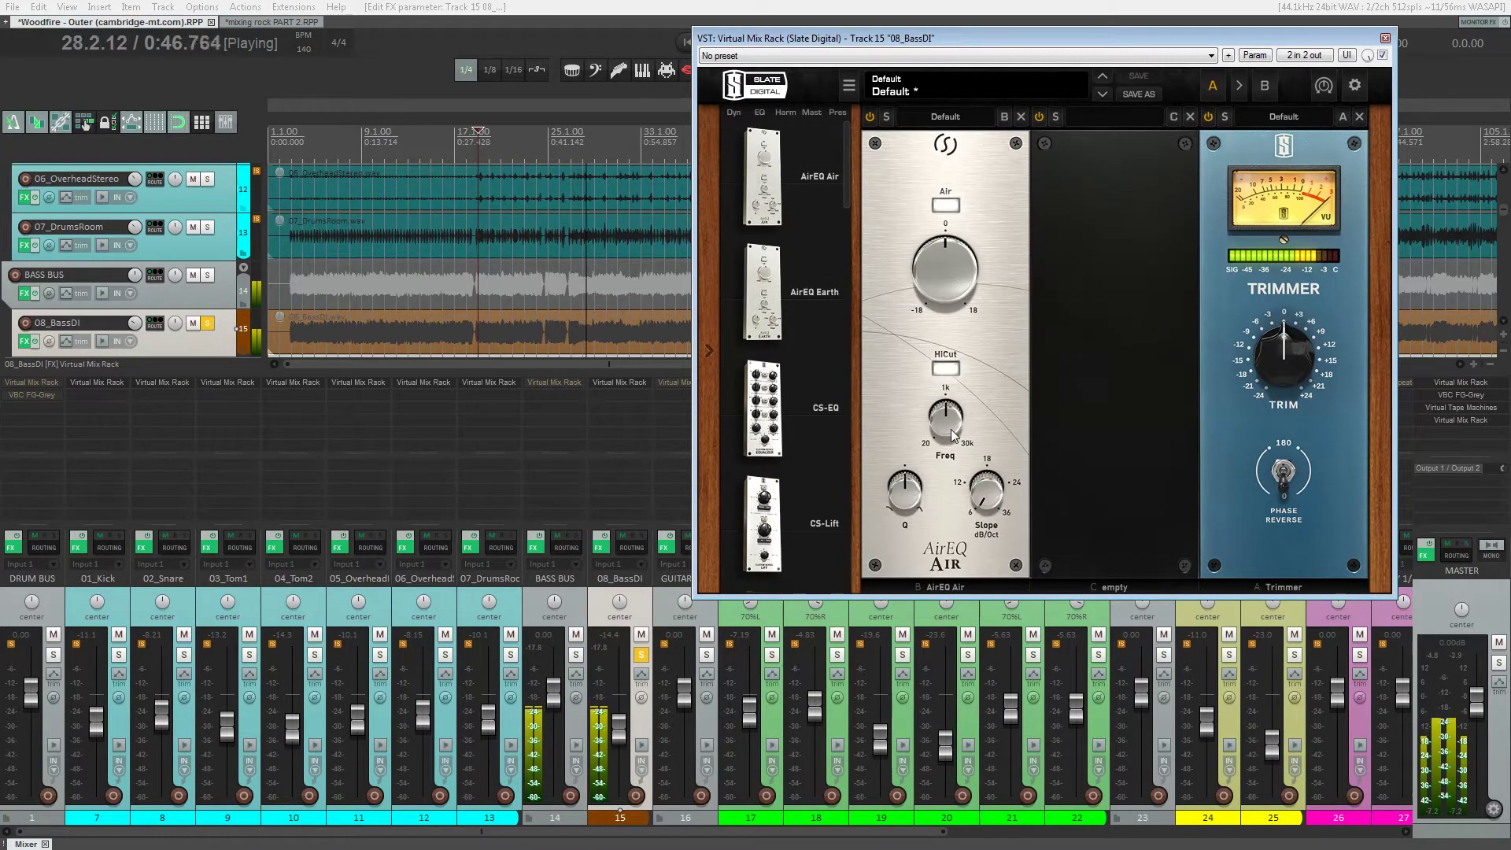
pyautogui.moveTo(952, 429); pyautogui.dragTo(957, 394)
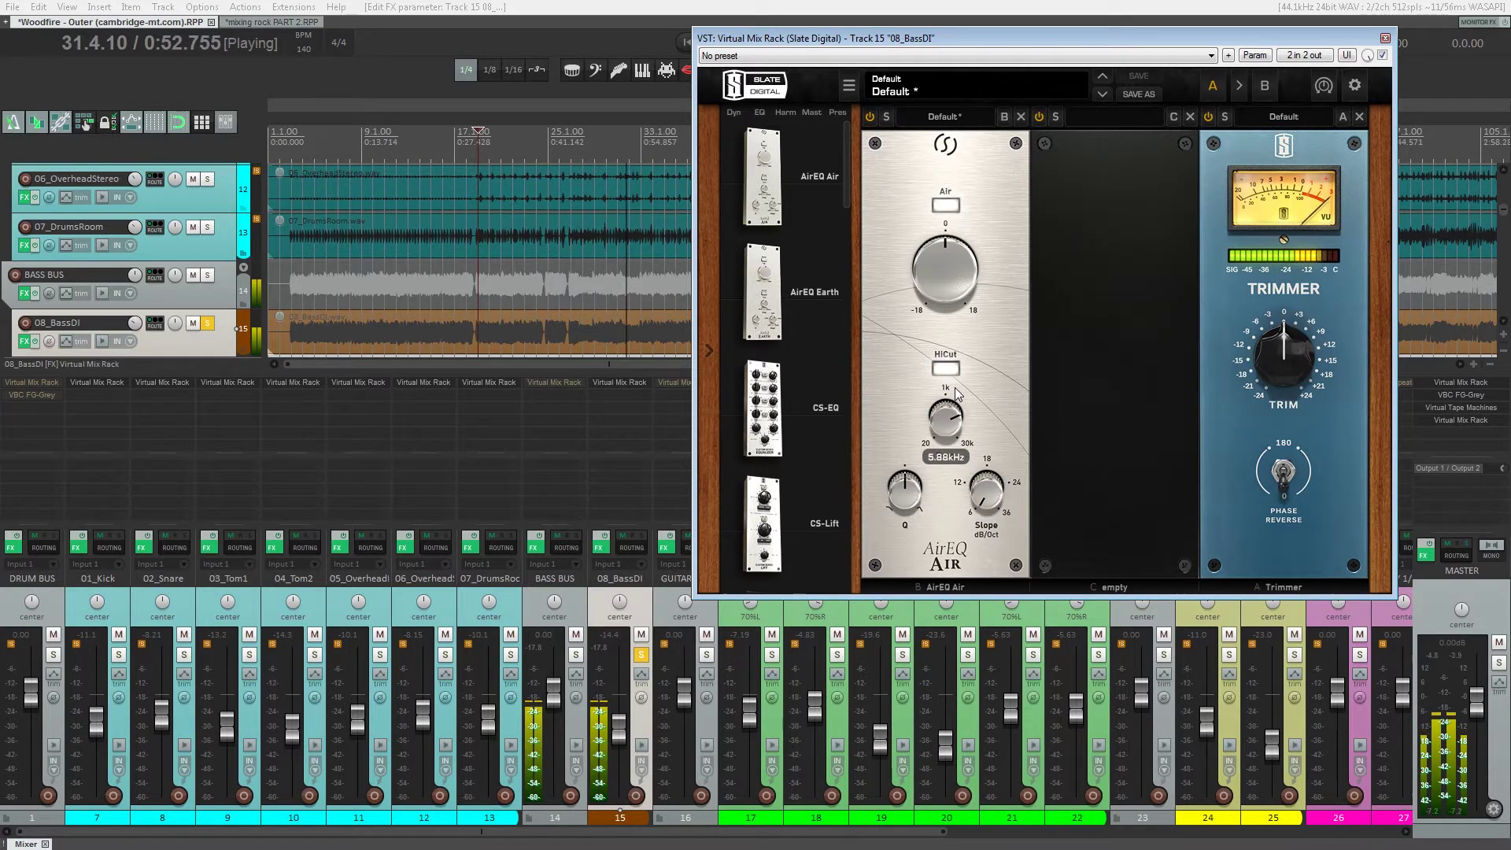
pyautogui.moveTo(958, 393); pyautogui.dragTo(958, 394)
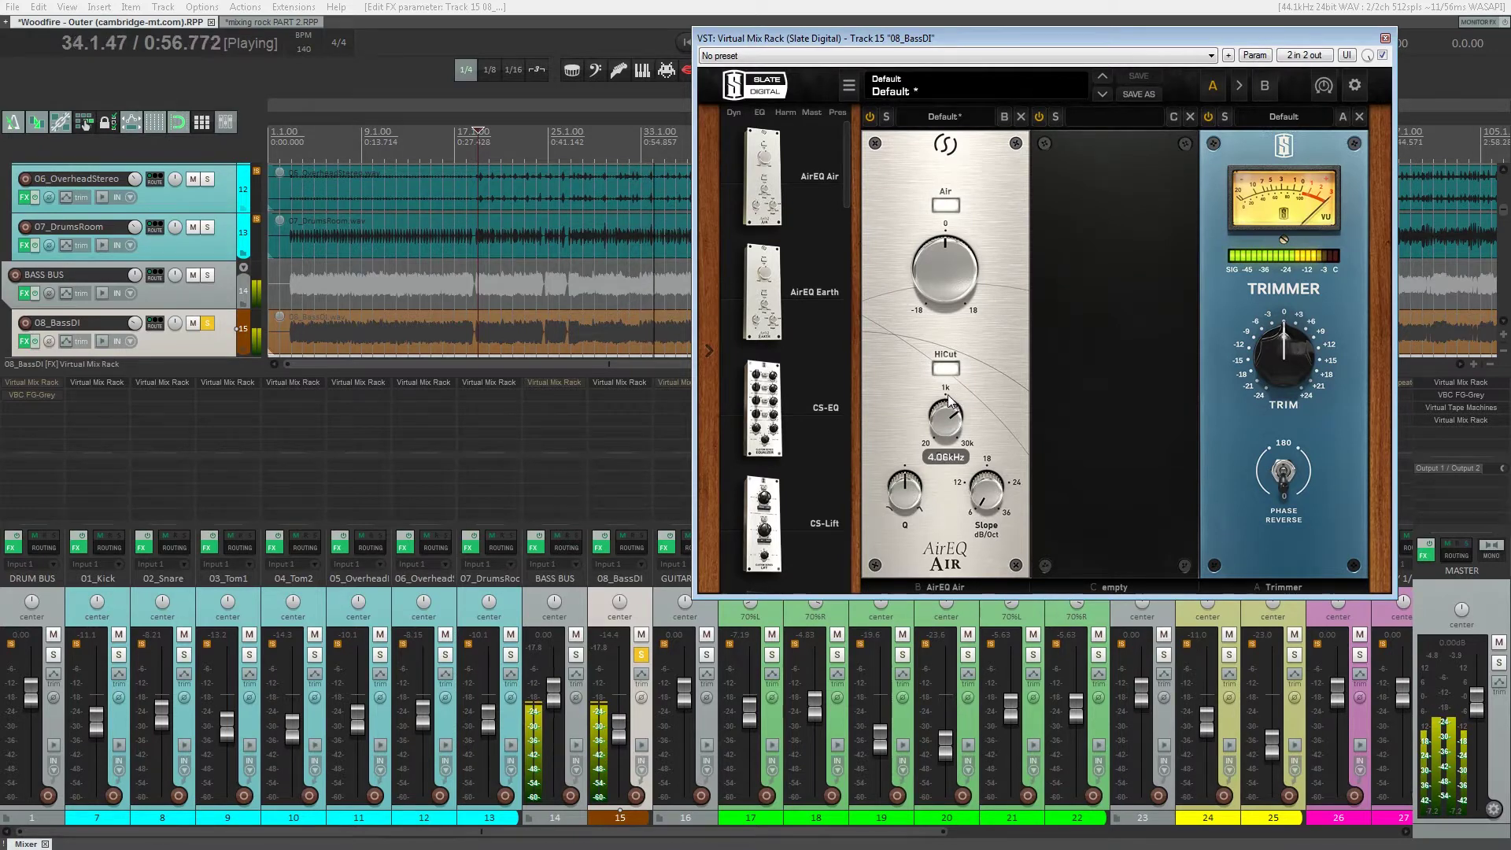
# - Load FG-116 Vintage into the empty slot beside AirEQ Air on 08_BassDI and adjust the compressor's input and output levels
pyautogui.moveTo(945, 399); pyautogui.dragTo(944, 399)
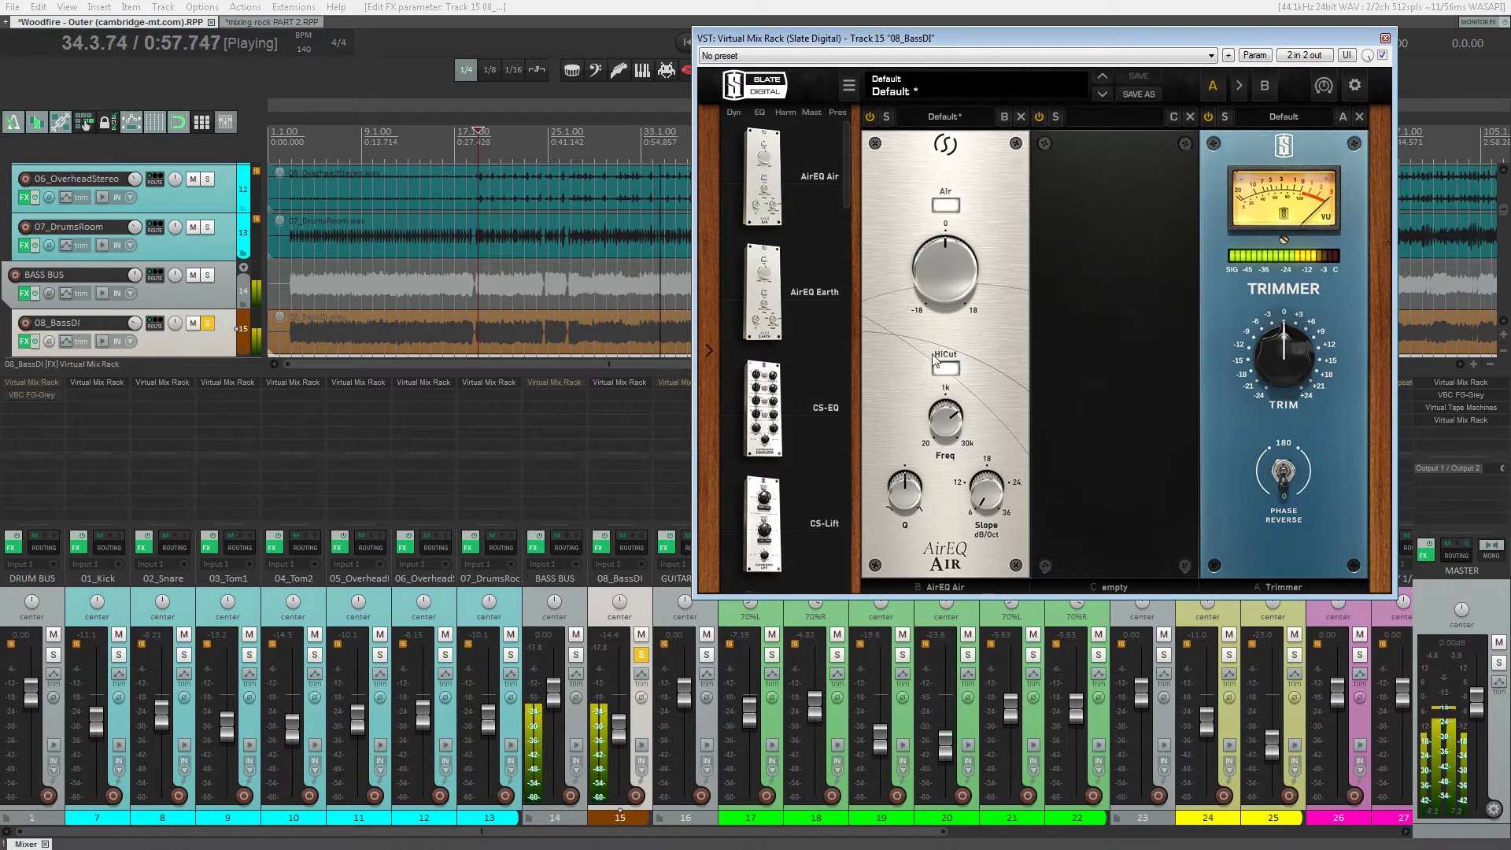
pyautogui.click(870, 121)
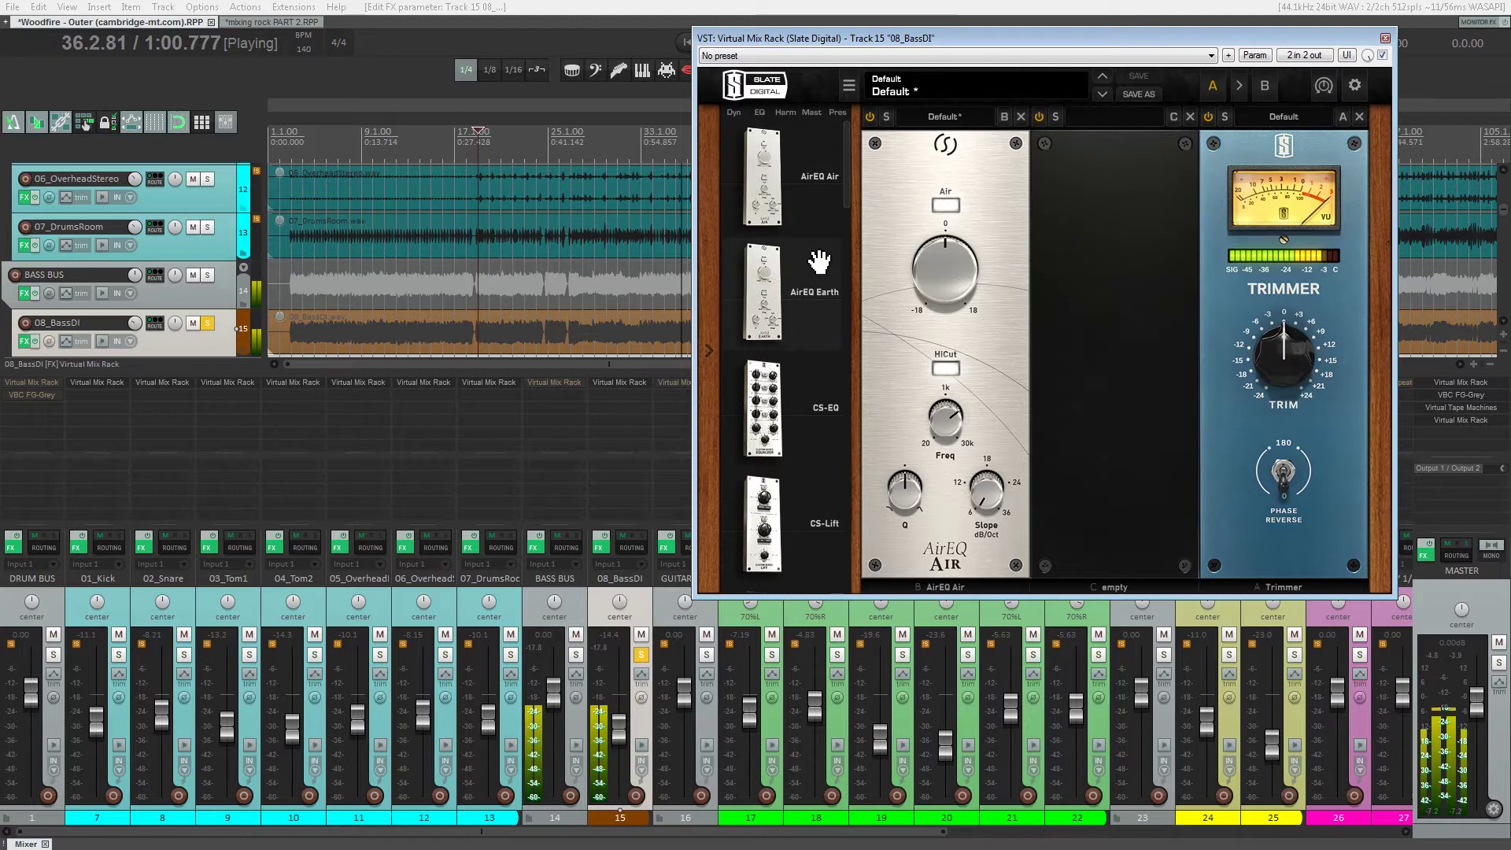
pyautogui.moveTo(847, 202); pyautogui.dragTo(856, 252)
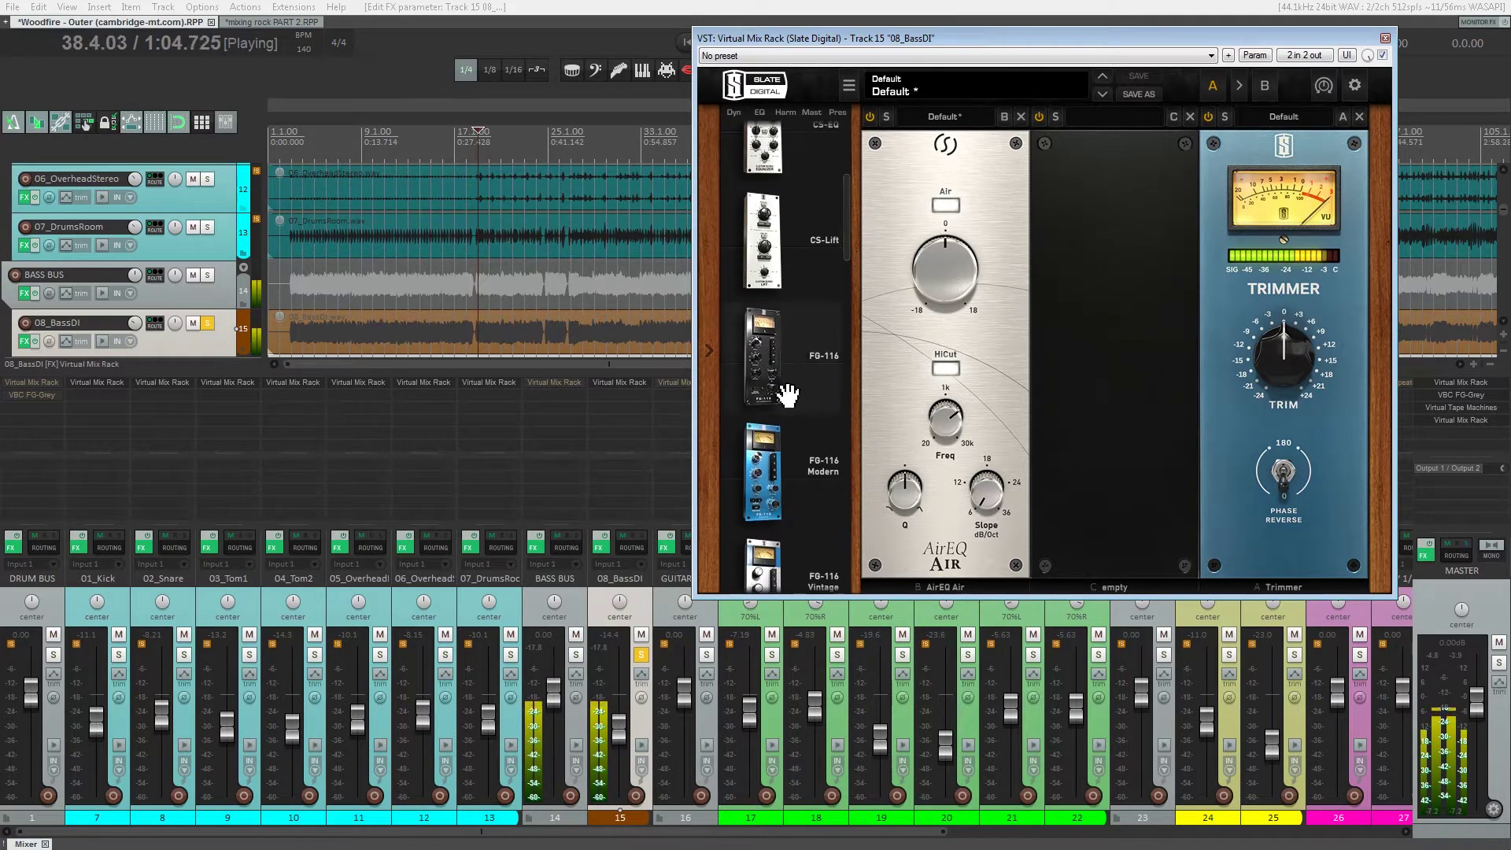
pyautogui.moveTo(876, 525); pyautogui.dragTo(1117, 441)
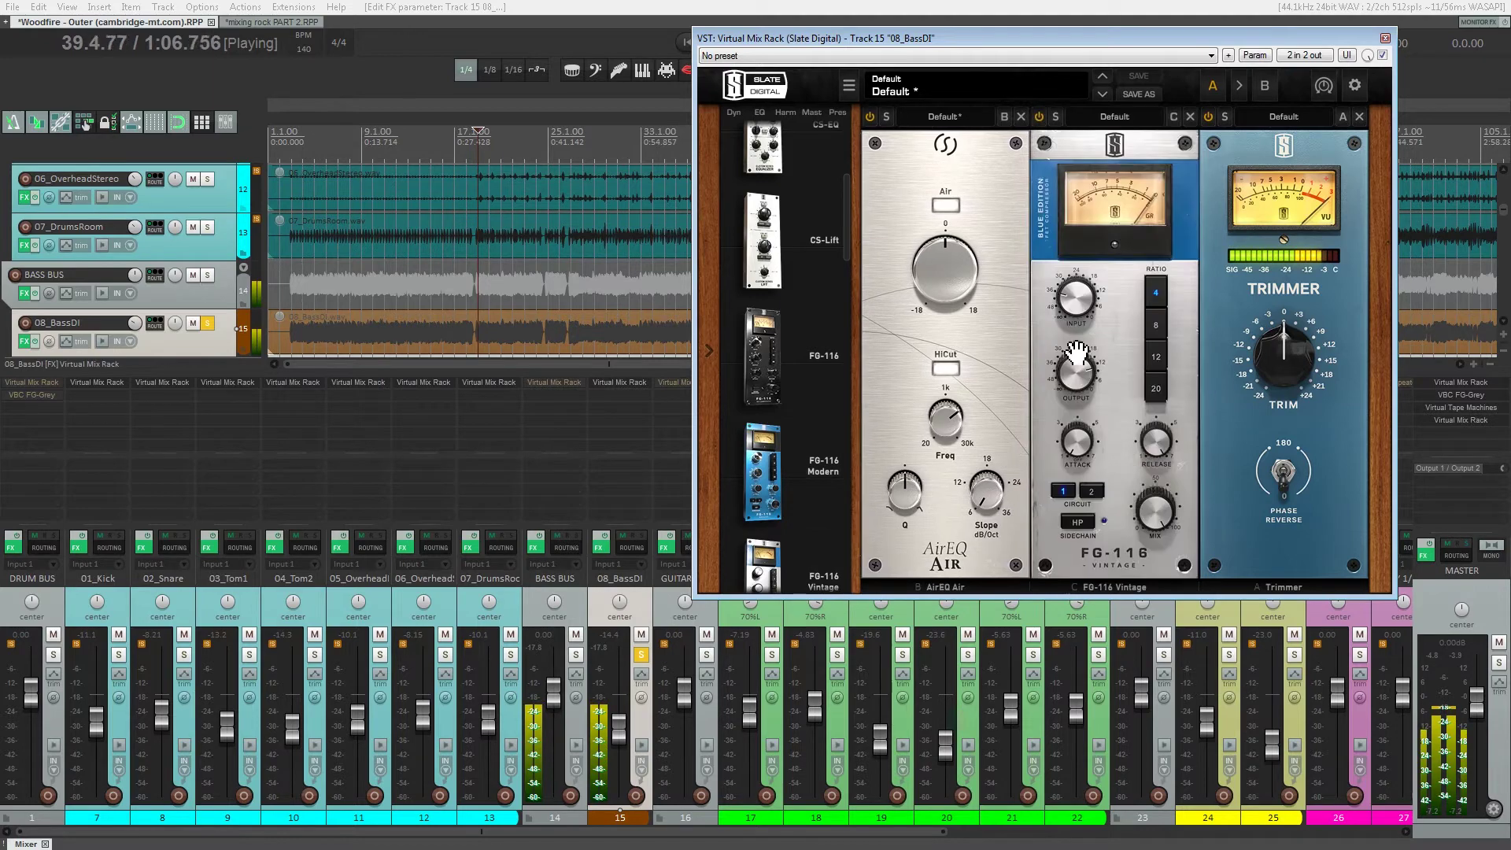
pyautogui.moveTo(1080, 323); pyautogui.dragTo(1081, 301)
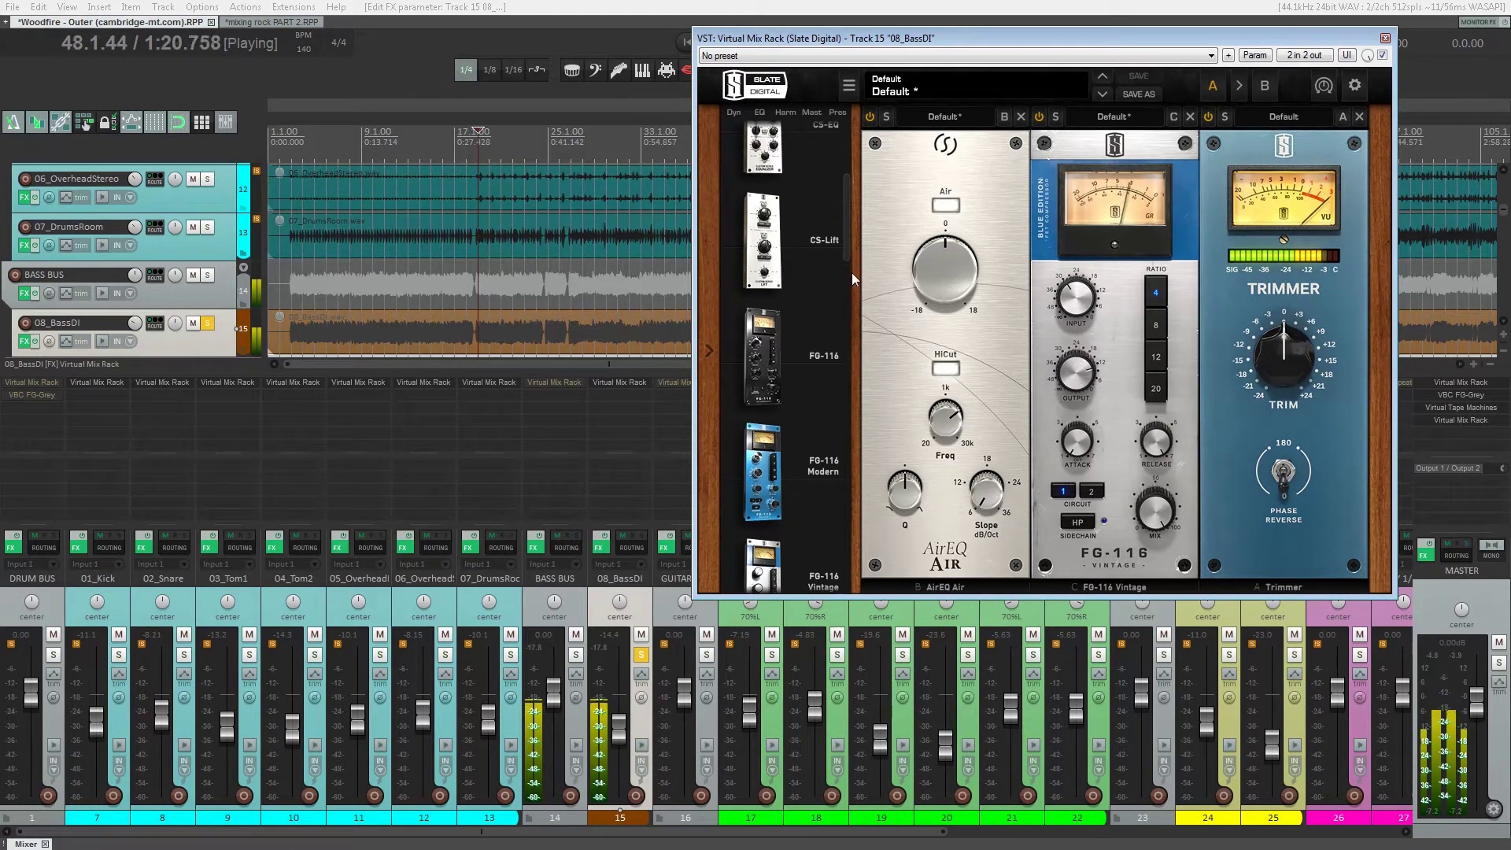
# - Insert CS-EQ between AirEQ Air and FG-116 Vintage on the bass DI and shape its low-mid and high-mid bands
pyautogui.scroll(3, 848, 250)
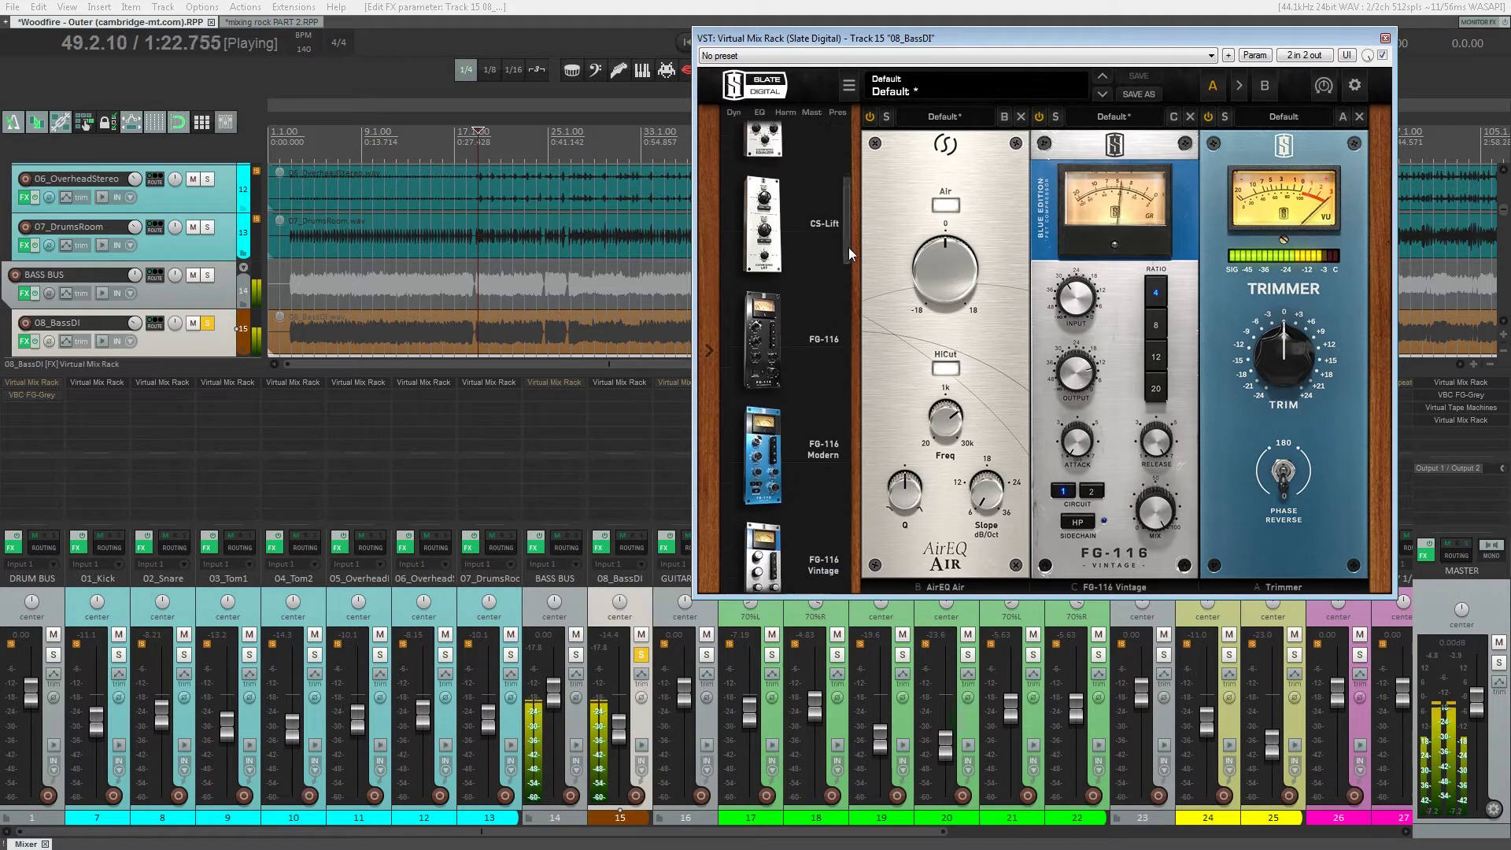
pyautogui.moveTo(787, 288); pyautogui.dragTo(1038, 280)
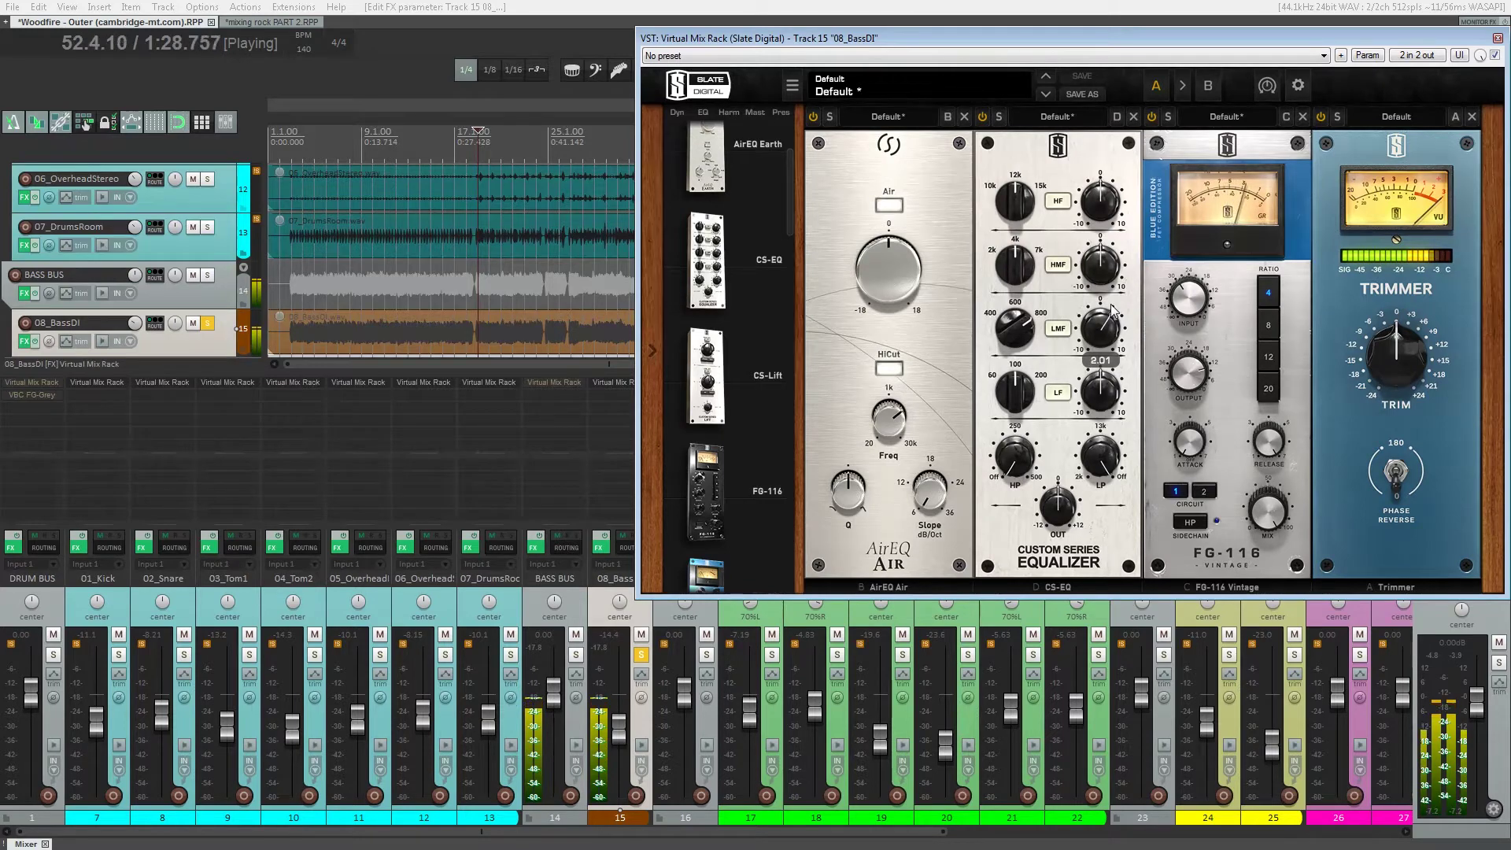
pyautogui.moveTo(1111, 311); pyautogui.dragTo(1106, 262)
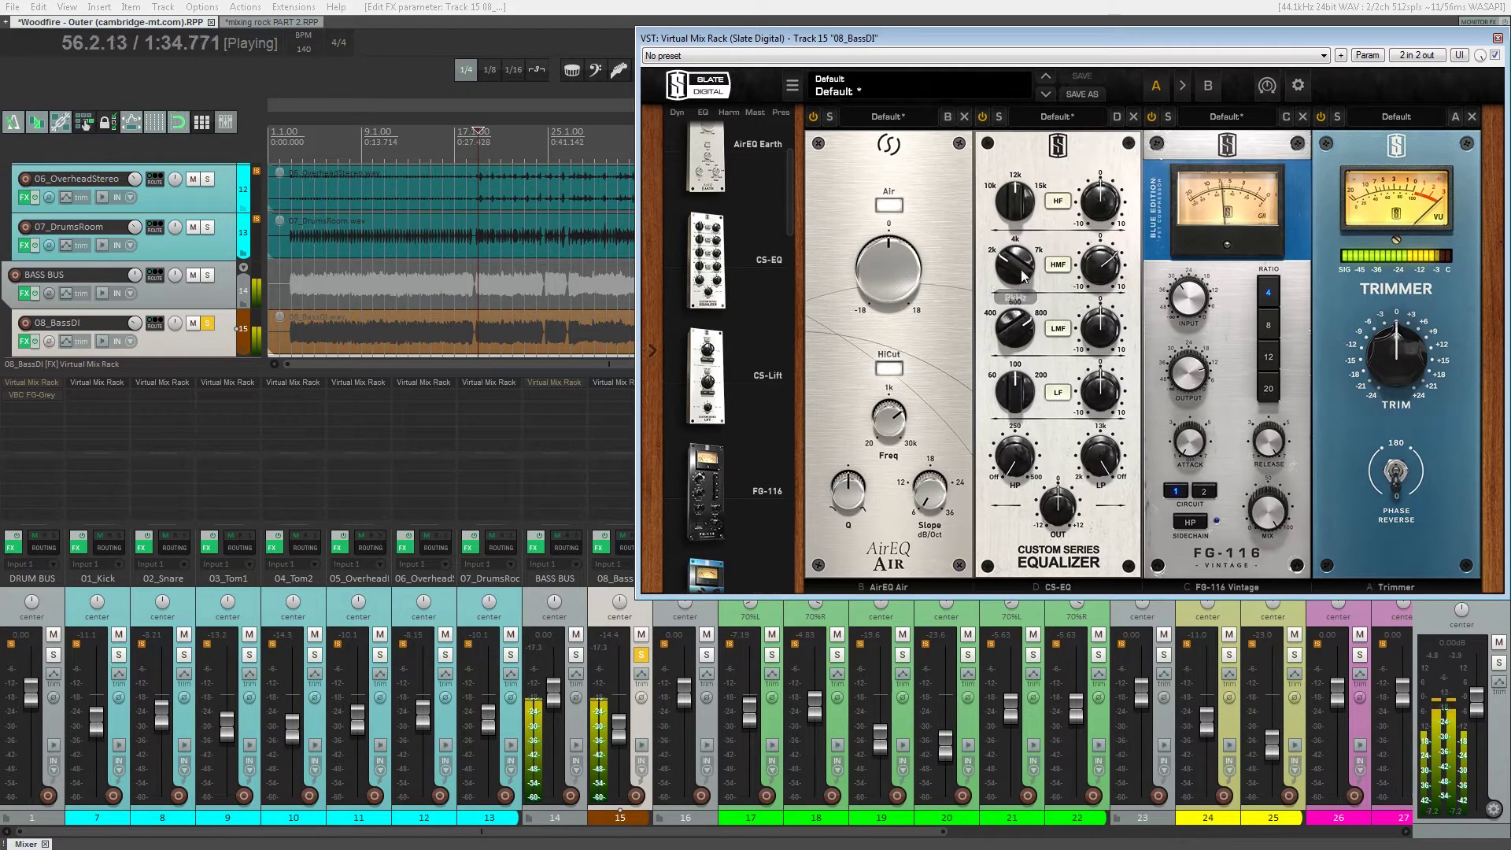
pyautogui.moveTo(1111, 271); pyautogui.dragTo(1113, 277)
# - Rebalance the bass DI rack by lowering the Trimmer, boosting CS-EQ's LF gain, and setting the FG-116 Vintage mix to 60%
pyautogui.moveTo(1414, 354); pyautogui.dragTo(1413, 360)
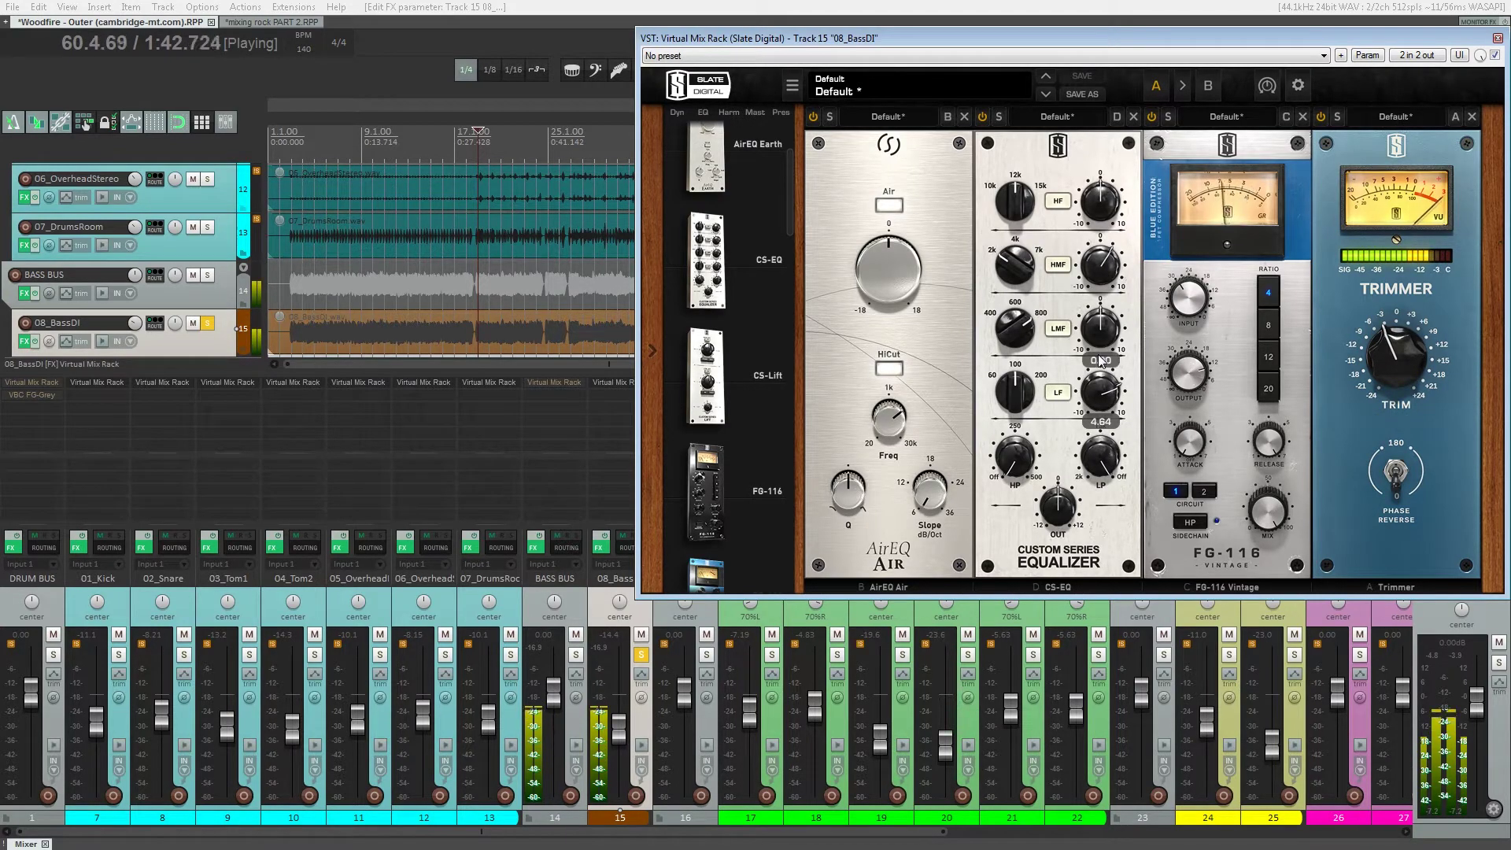
pyautogui.moveTo(1100, 363); pyautogui.dragTo(1101, 368)
pyautogui.moveTo(1272, 513); pyautogui.dragTo(1275, 582)
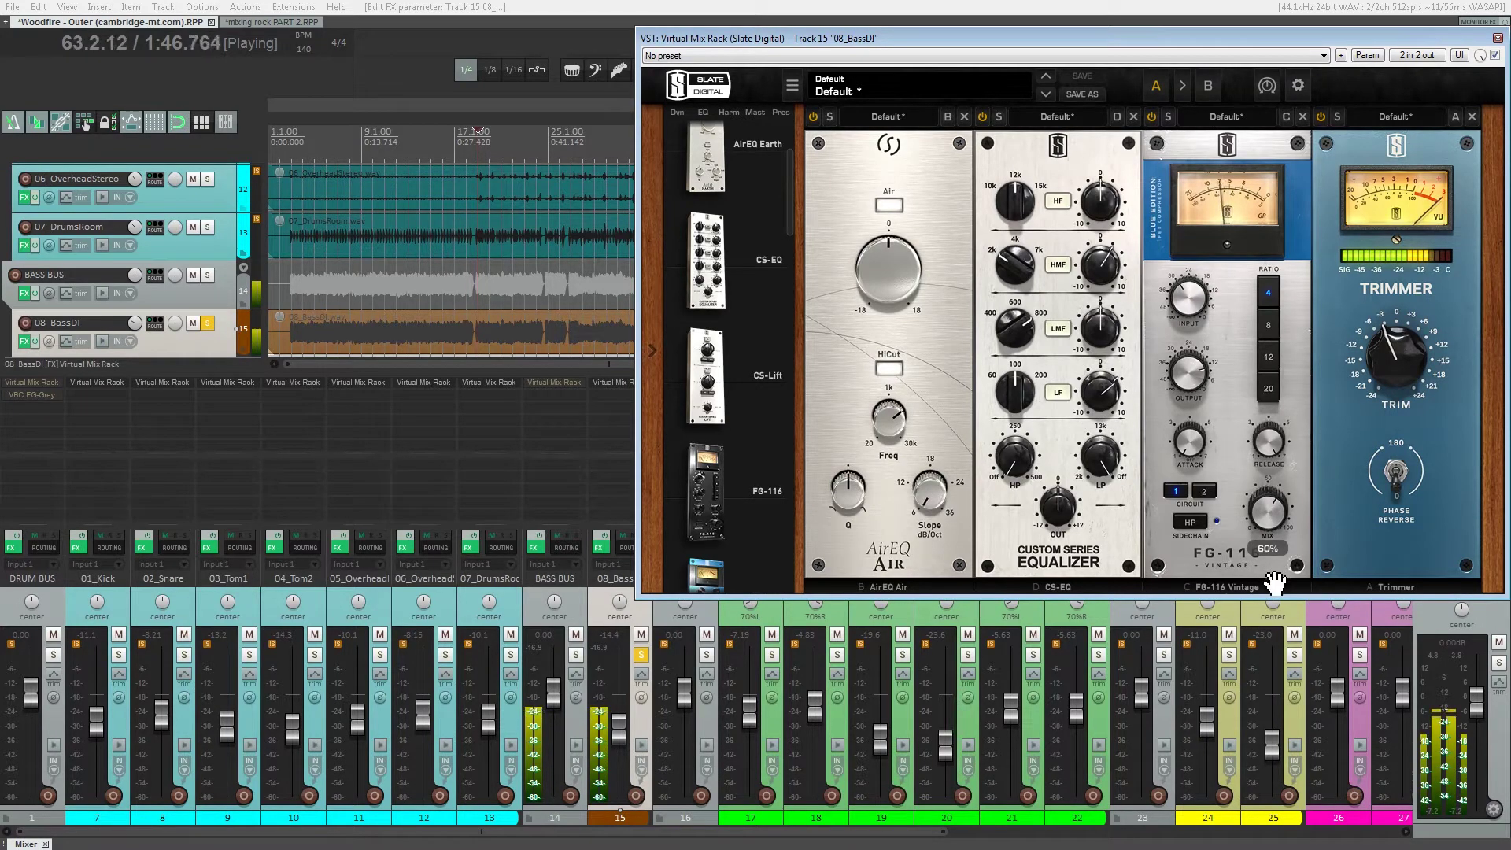
# - Solo the drum bus together with the bass DI and raise the bass DI's Trimmer to -2.31 dB during playback
pyautogui.keyDown('ctrl'); pyautogui.keyDown('alt'); pyautogui.click(52, 655); pyautogui.keyUp('alt'); pyautogui.keyUp('ctrl')
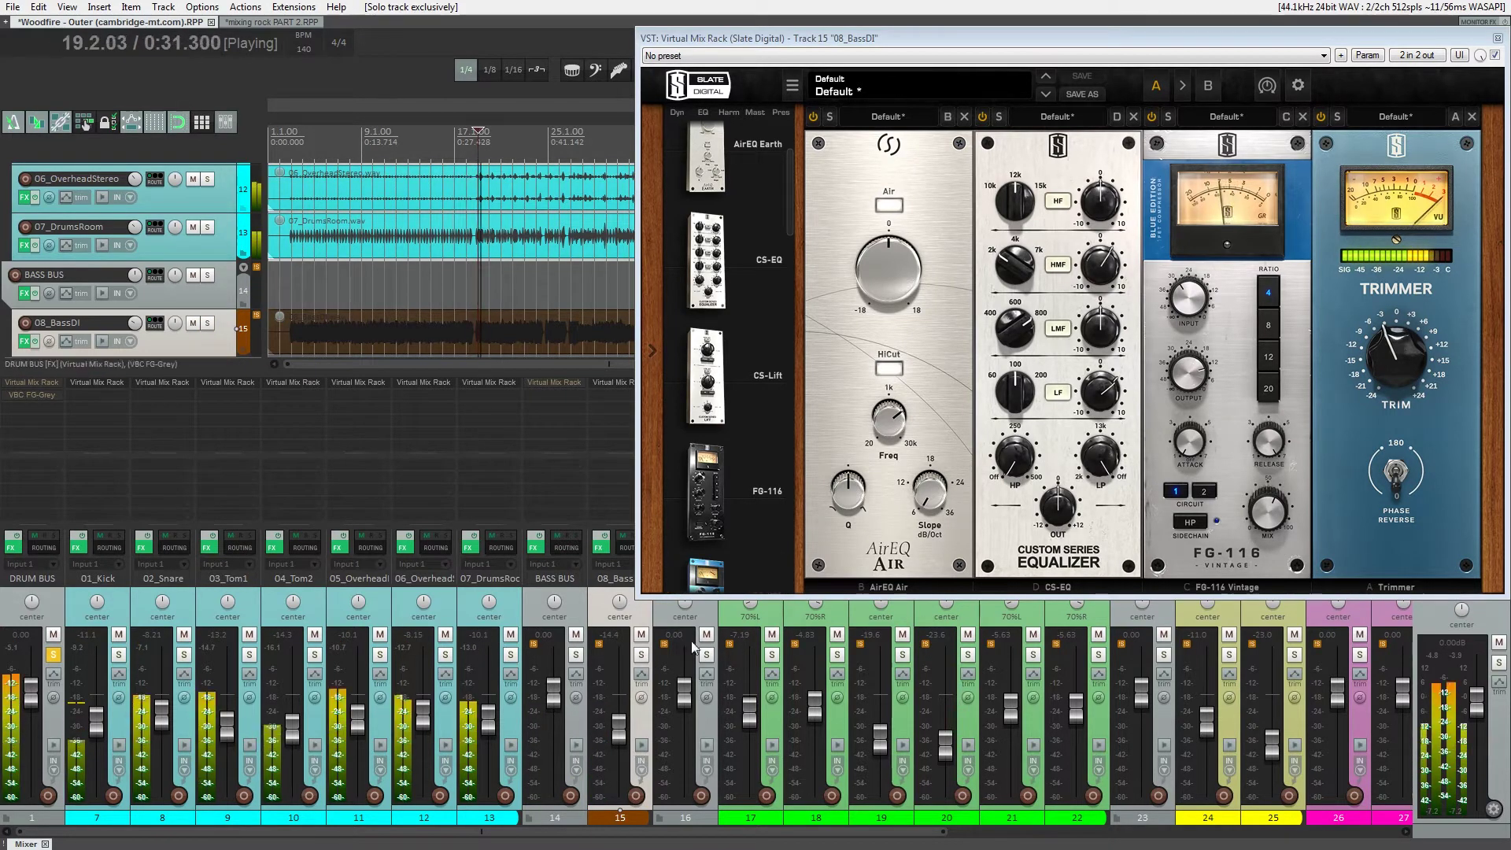
pyautogui.click(642, 655)
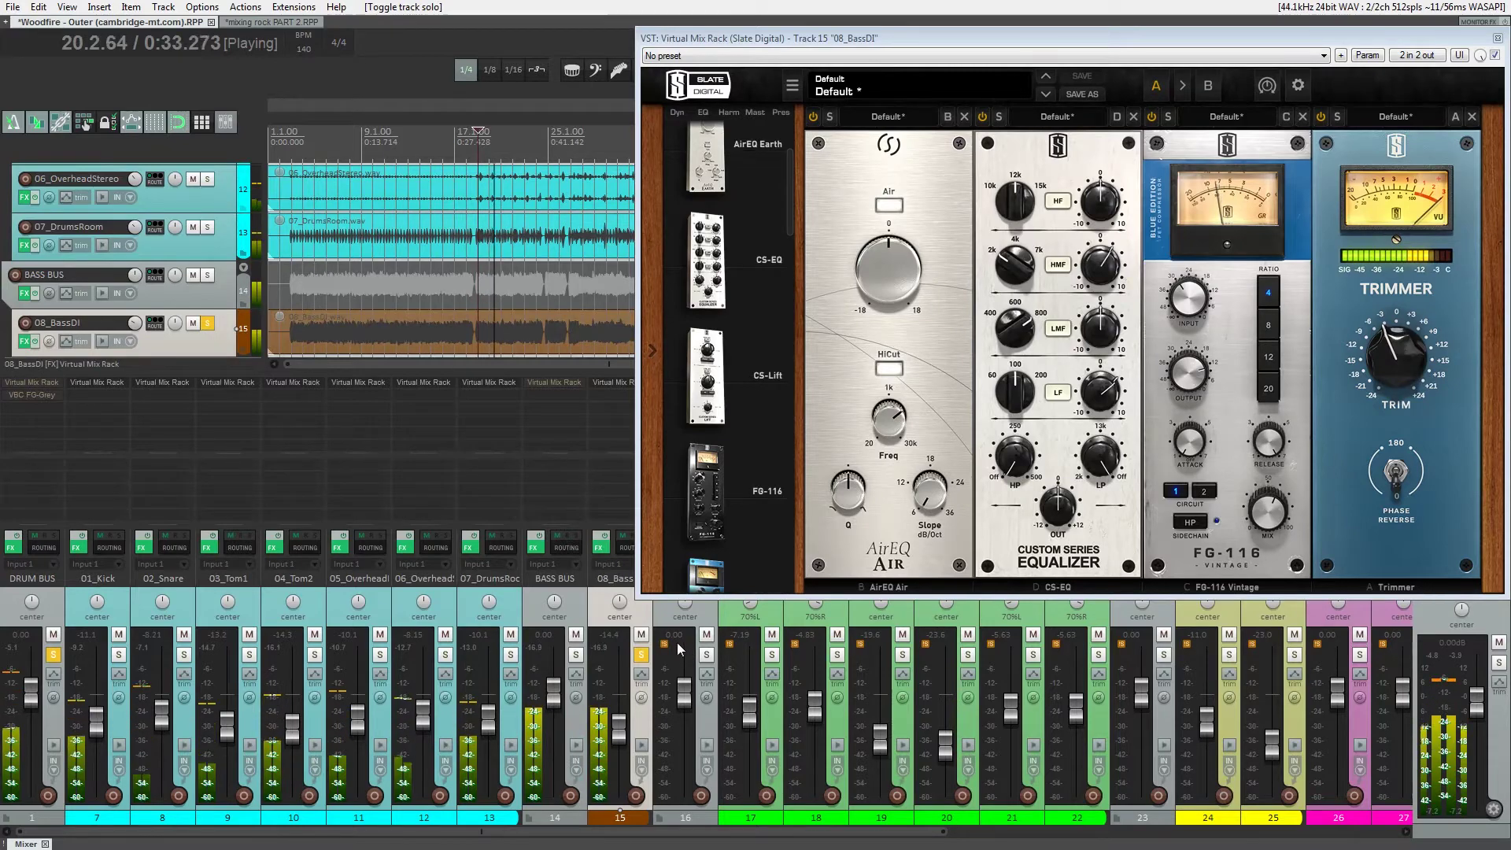
pyautogui.moveTo(1046, 36); pyautogui.dragTo(919, 54)
pyautogui.moveTo(1256, 362)
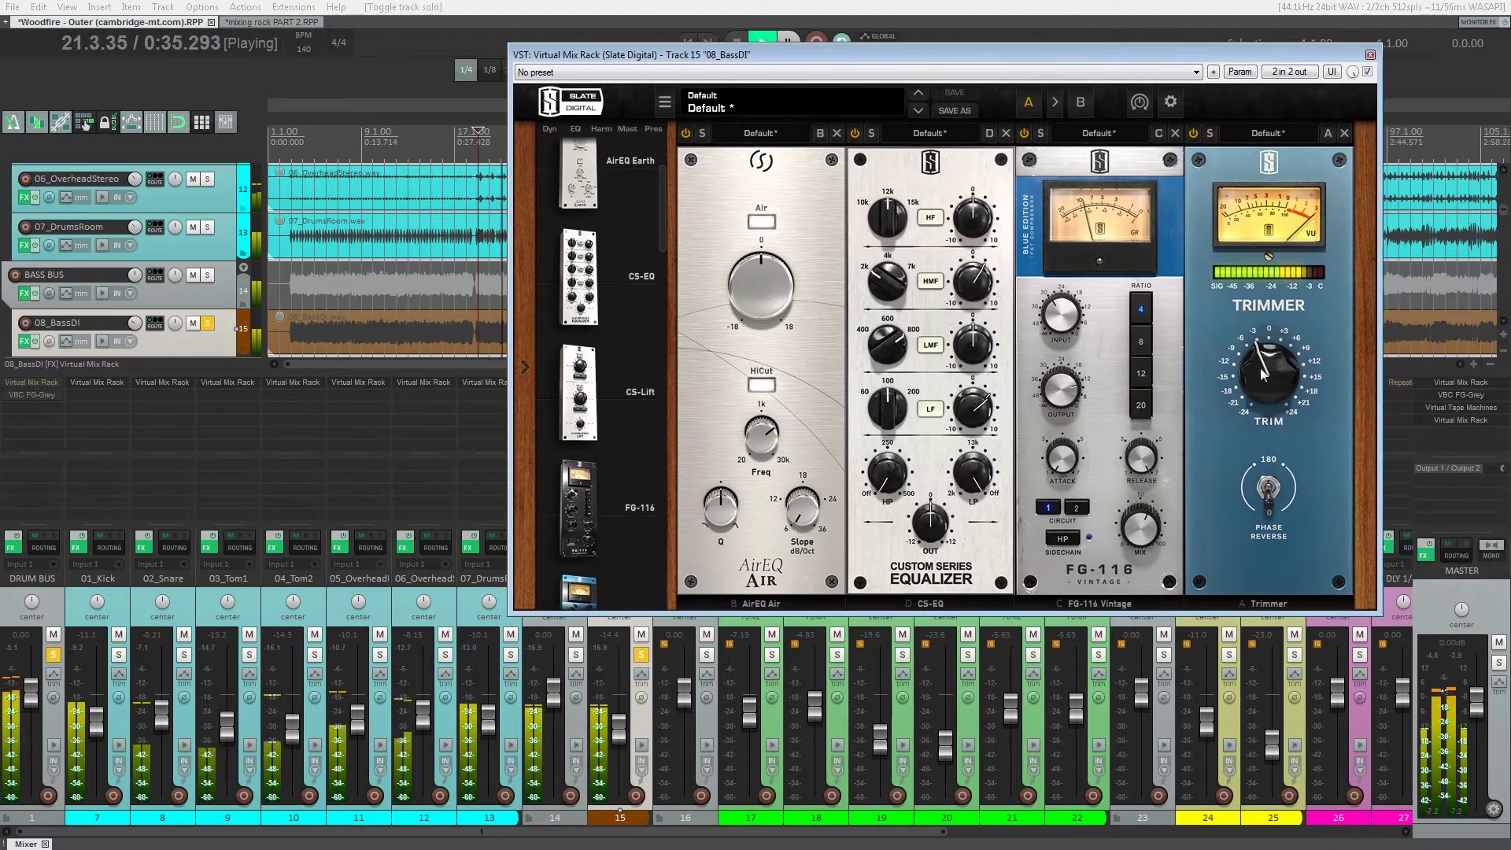
pyautogui.moveTo(1264, 370); pyautogui.dragTo(1264, 367)
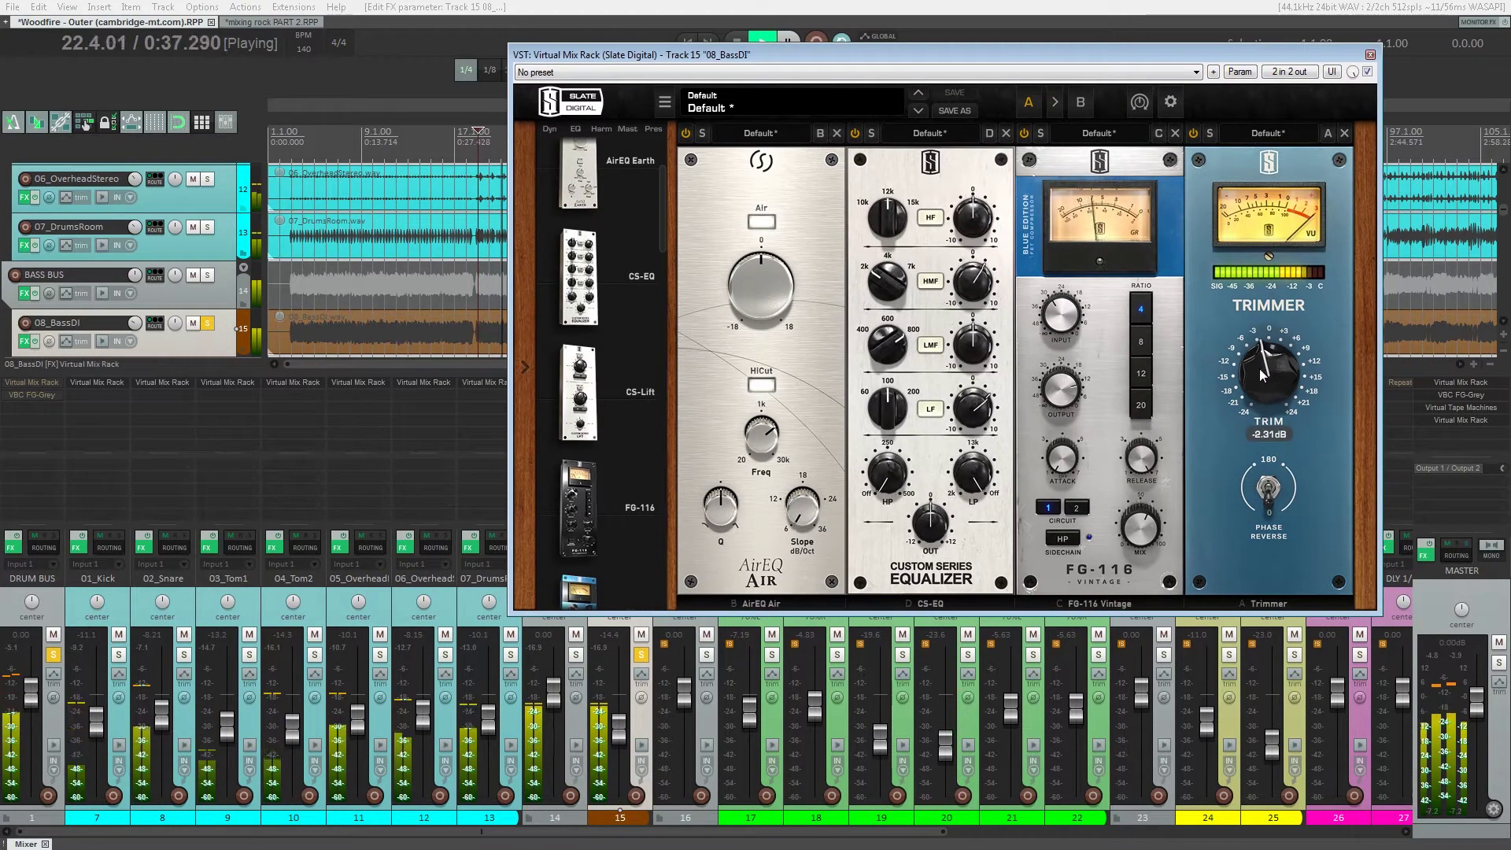
pyautogui.press('space')
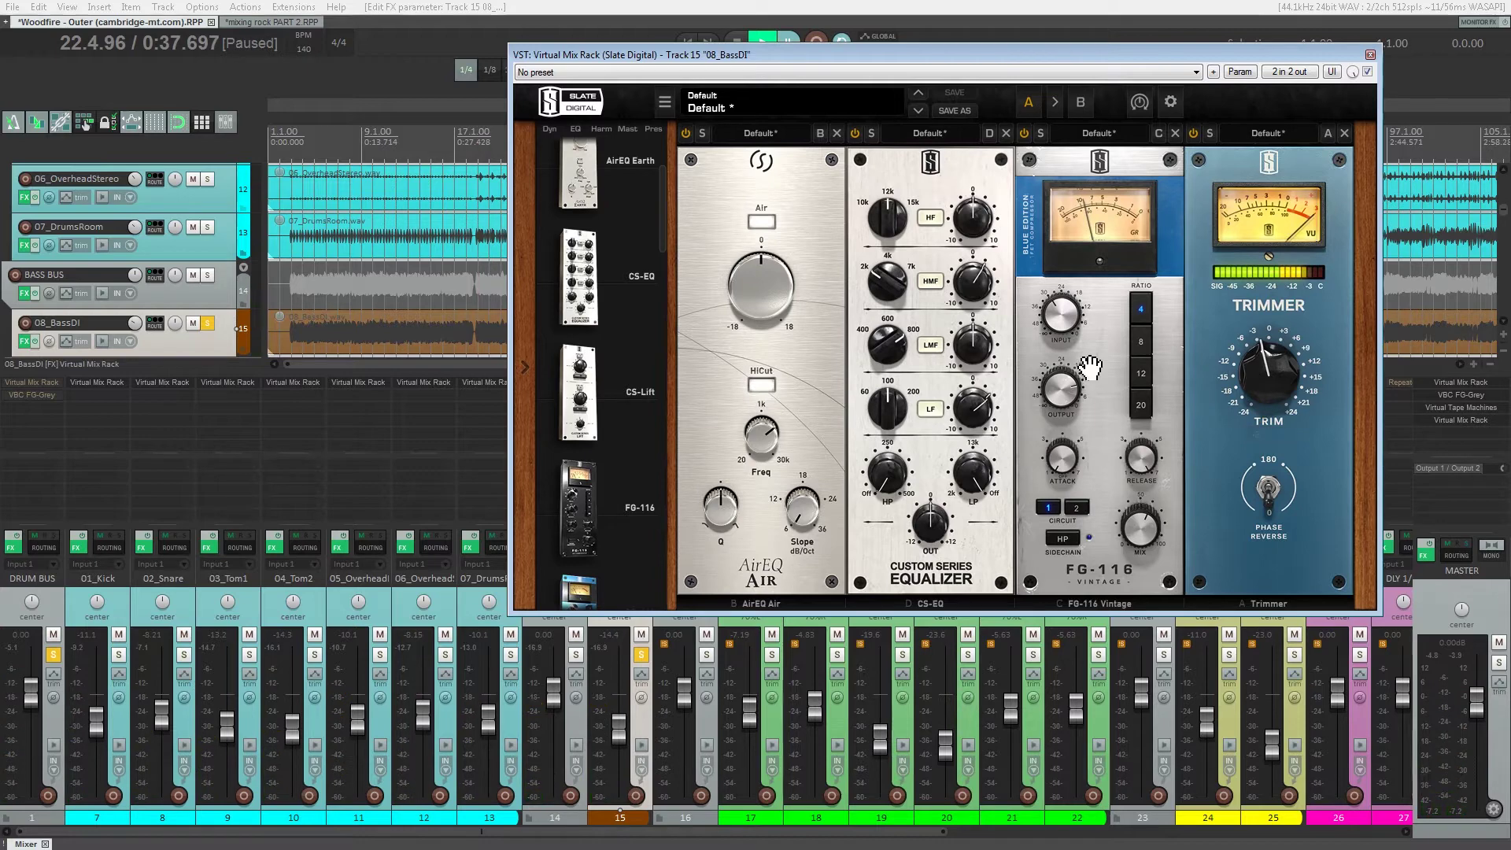
# - Compare the bass DI's rack bypassed and active against the drums, and set its Trimmer to -2.48 dB
pyautogui.moveTo(706, 63); pyautogui.dragTo(895, 147)
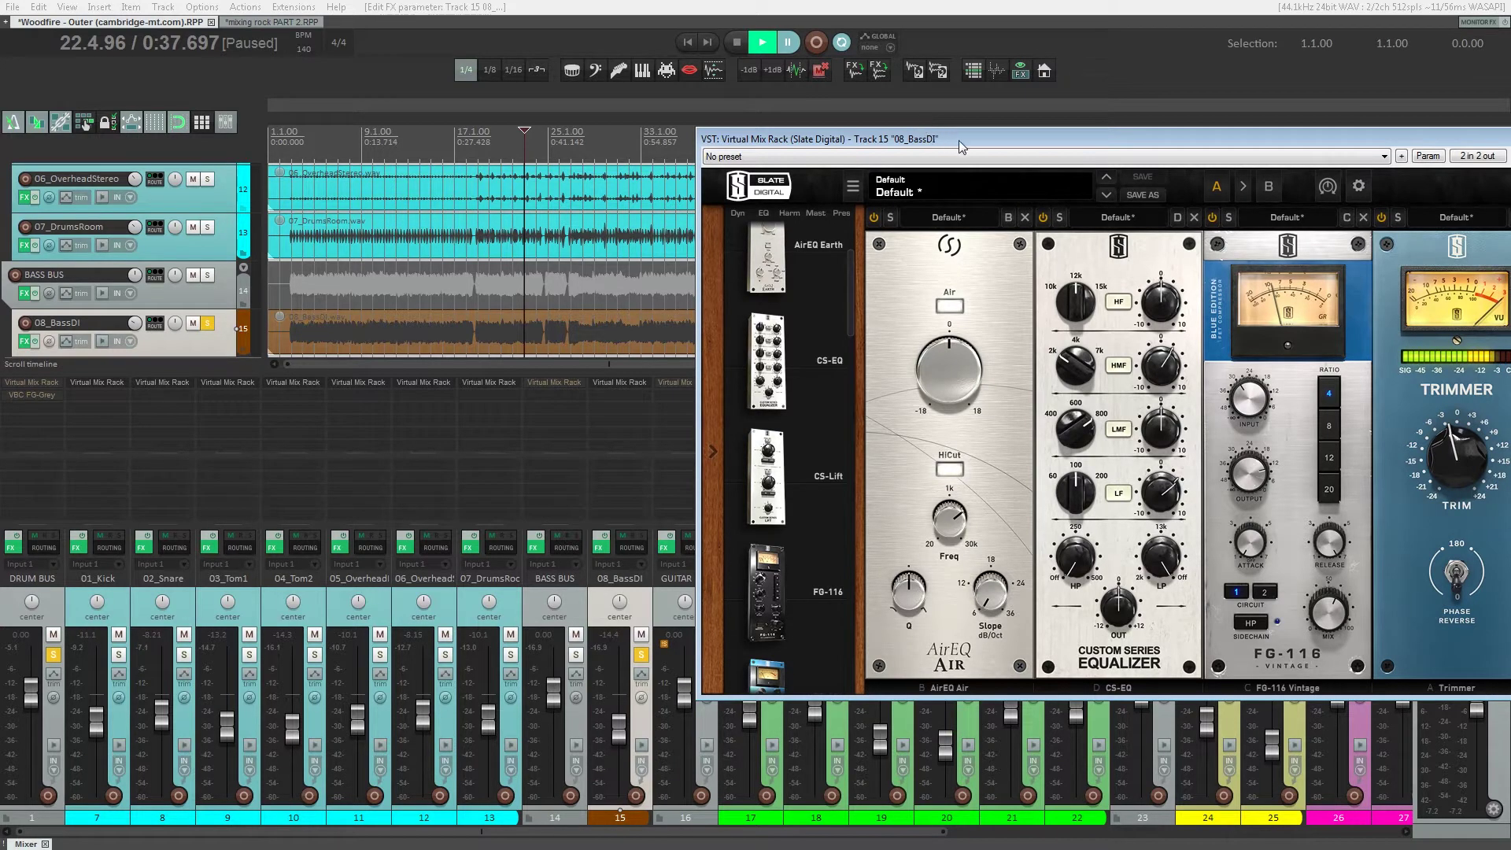
pyautogui.moveTo(959, 140); pyautogui.dragTo(734, 125)
pyautogui.press('space')
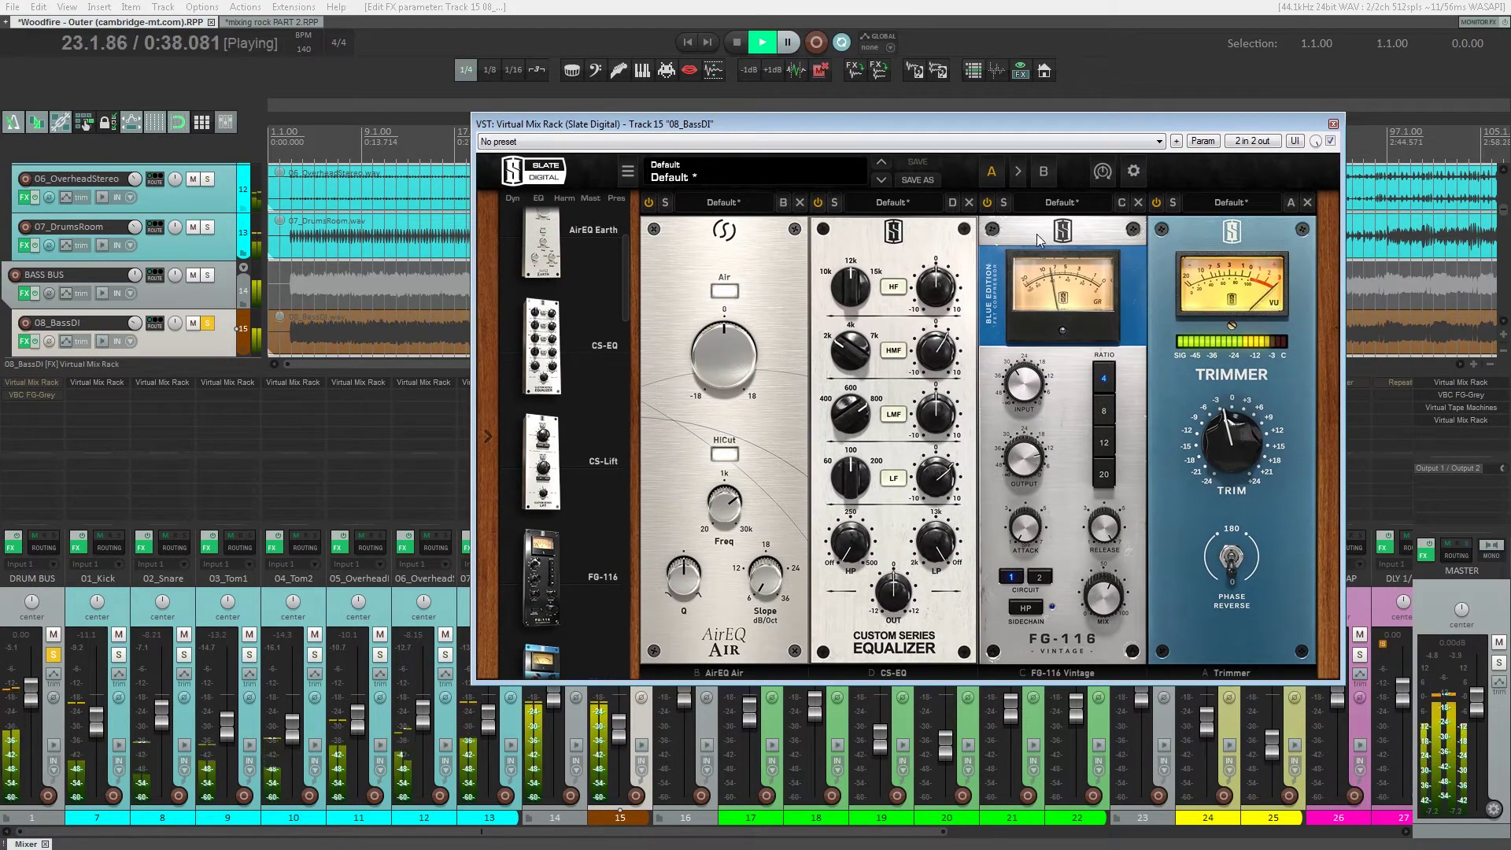
pyautogui.moveTo(1238, 433)
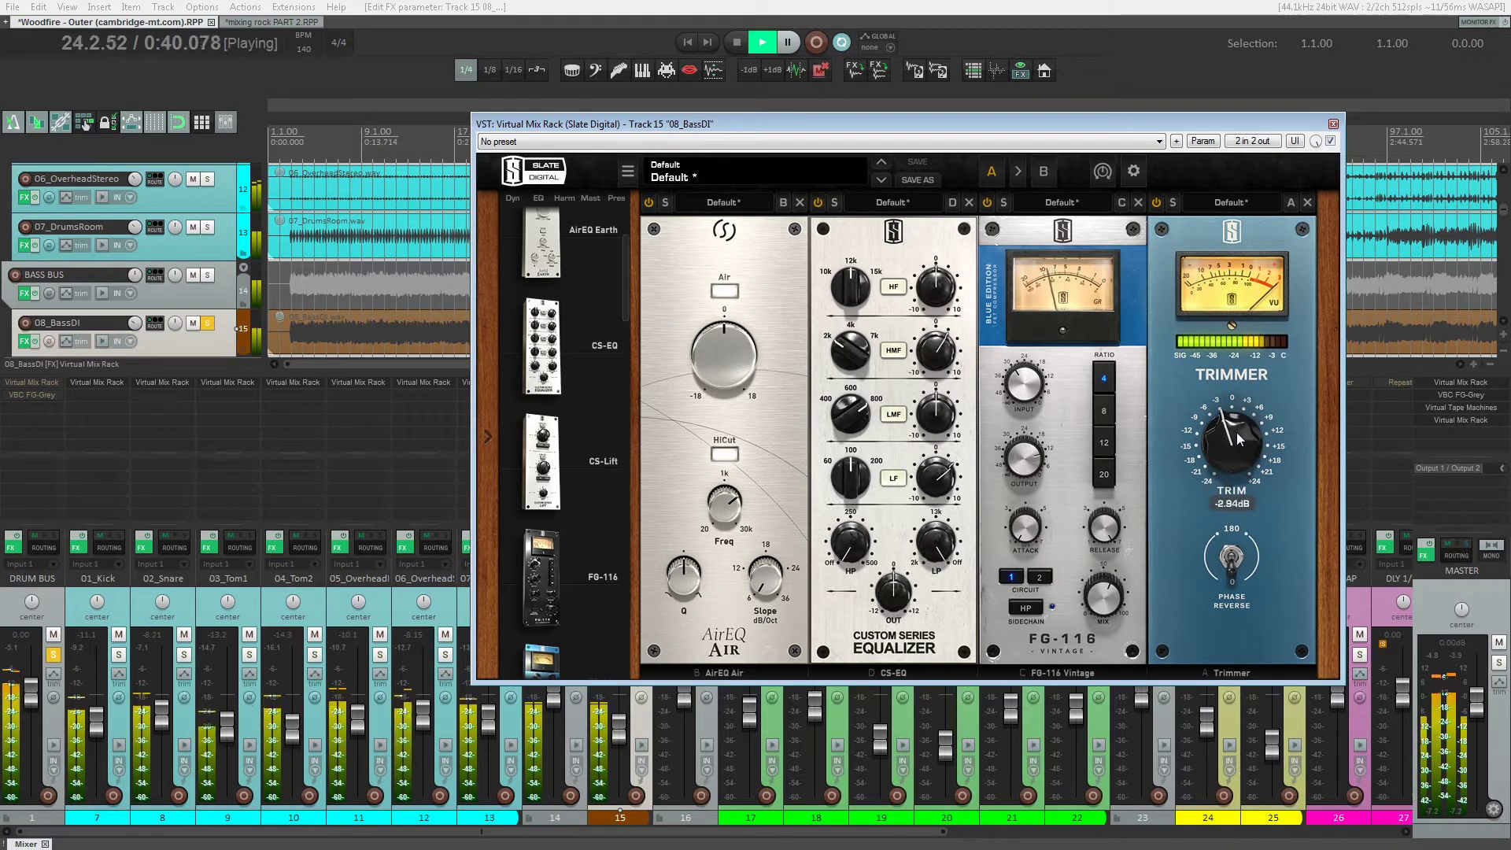
pyautogui.scroll(-2, 1235, 432)
pyautogui.click(1330, 141)
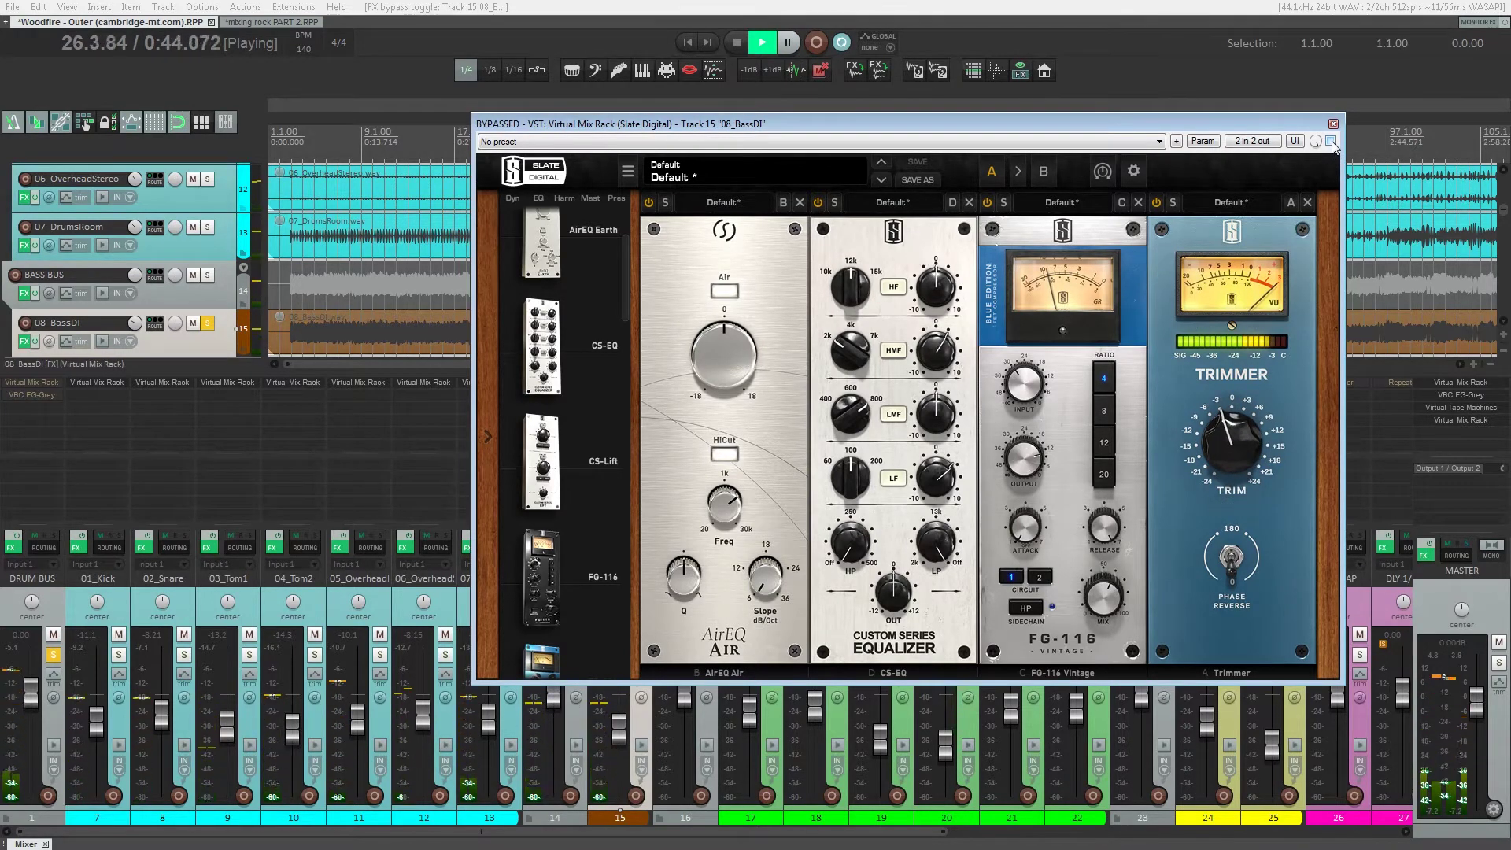
pyautogui.click(1330, 141)
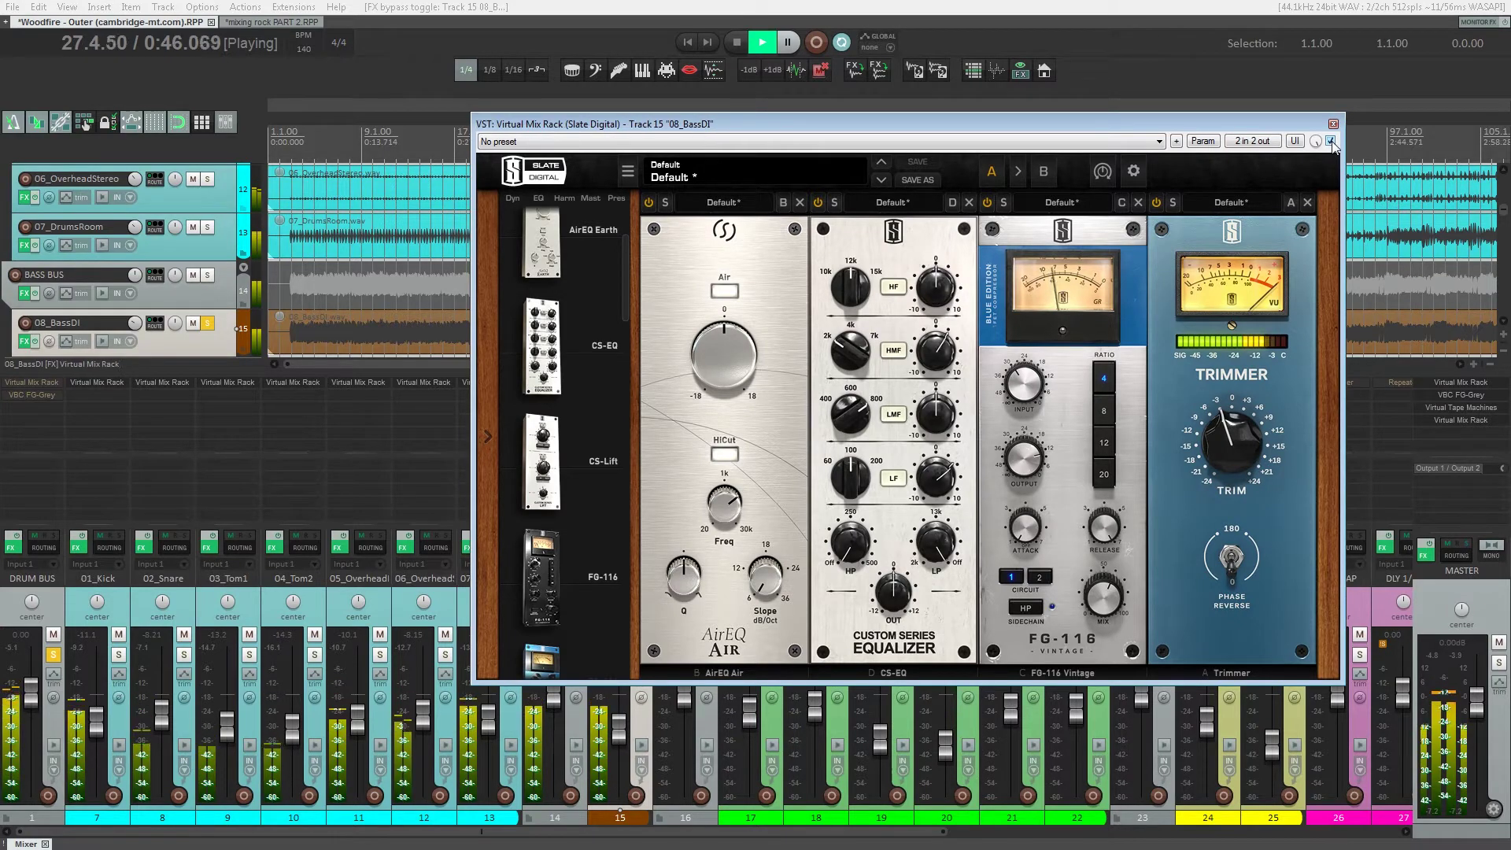
pyautogui.moveTo(1242, 423); pyautogui.dragTo(1251, 398)
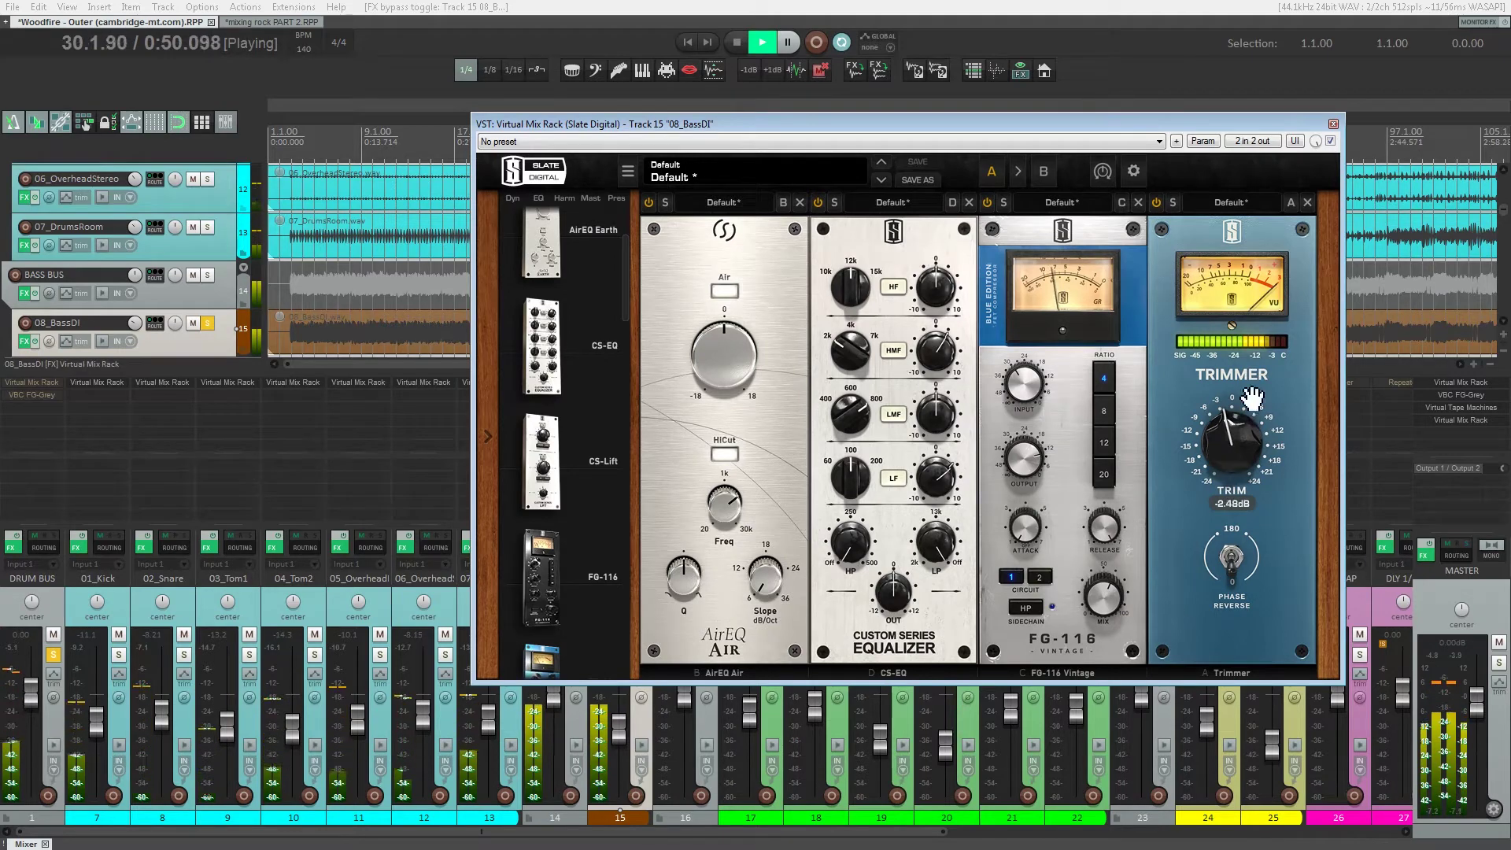
# - Try ratio 8 on the bass FG-116 Vintage, return it to 4, and reduce CS-EQ's LF gain to 3.05 before closing the rack
pyautogui.click(1103, 410)
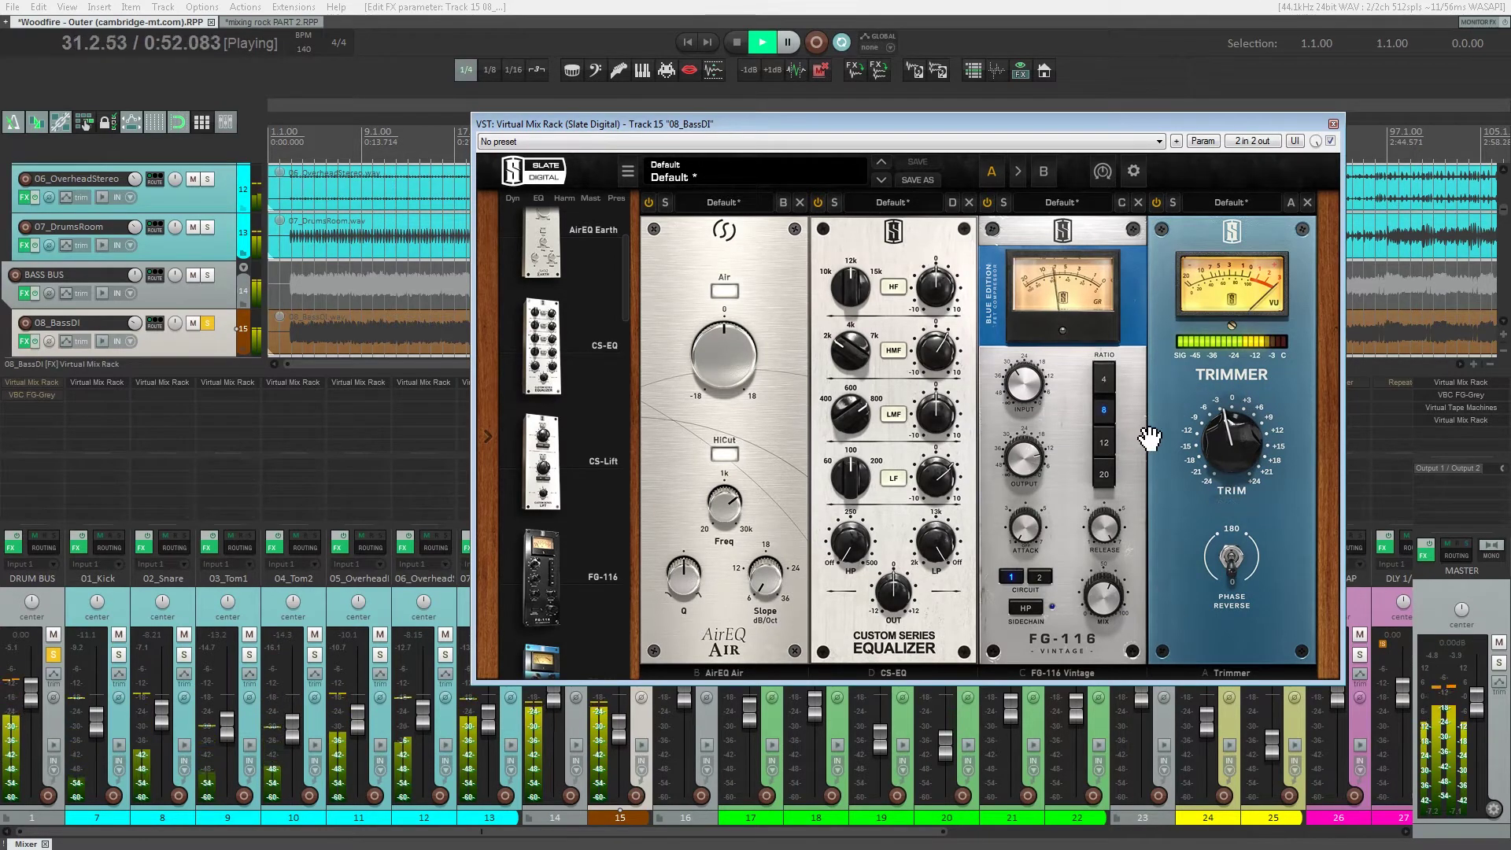
pyautogui.click(1107, 380)
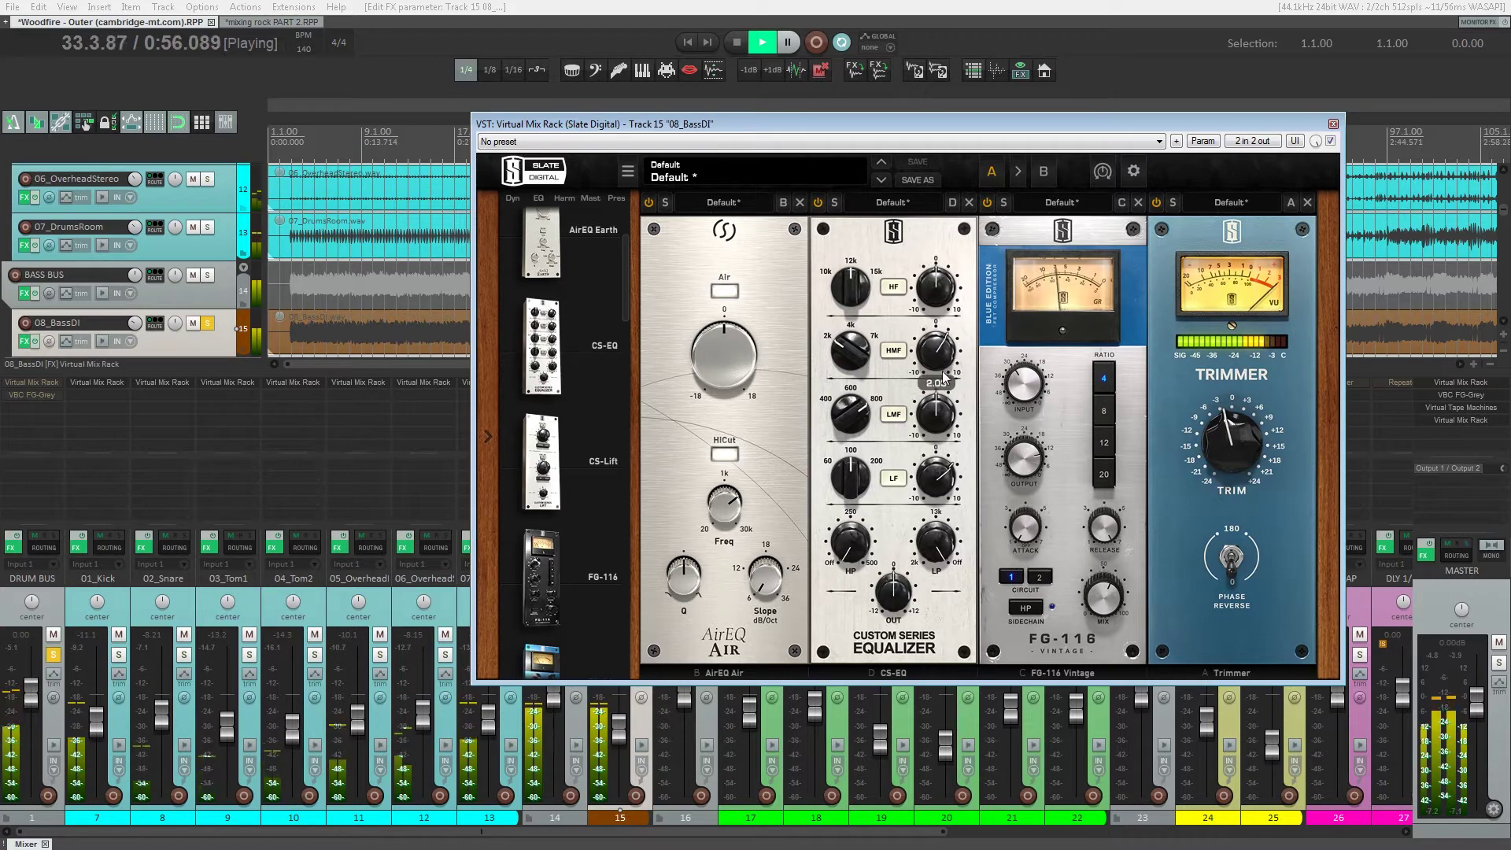
pyautogui.moveTo(935, 429); pyautogui.dragTo(941, 513)
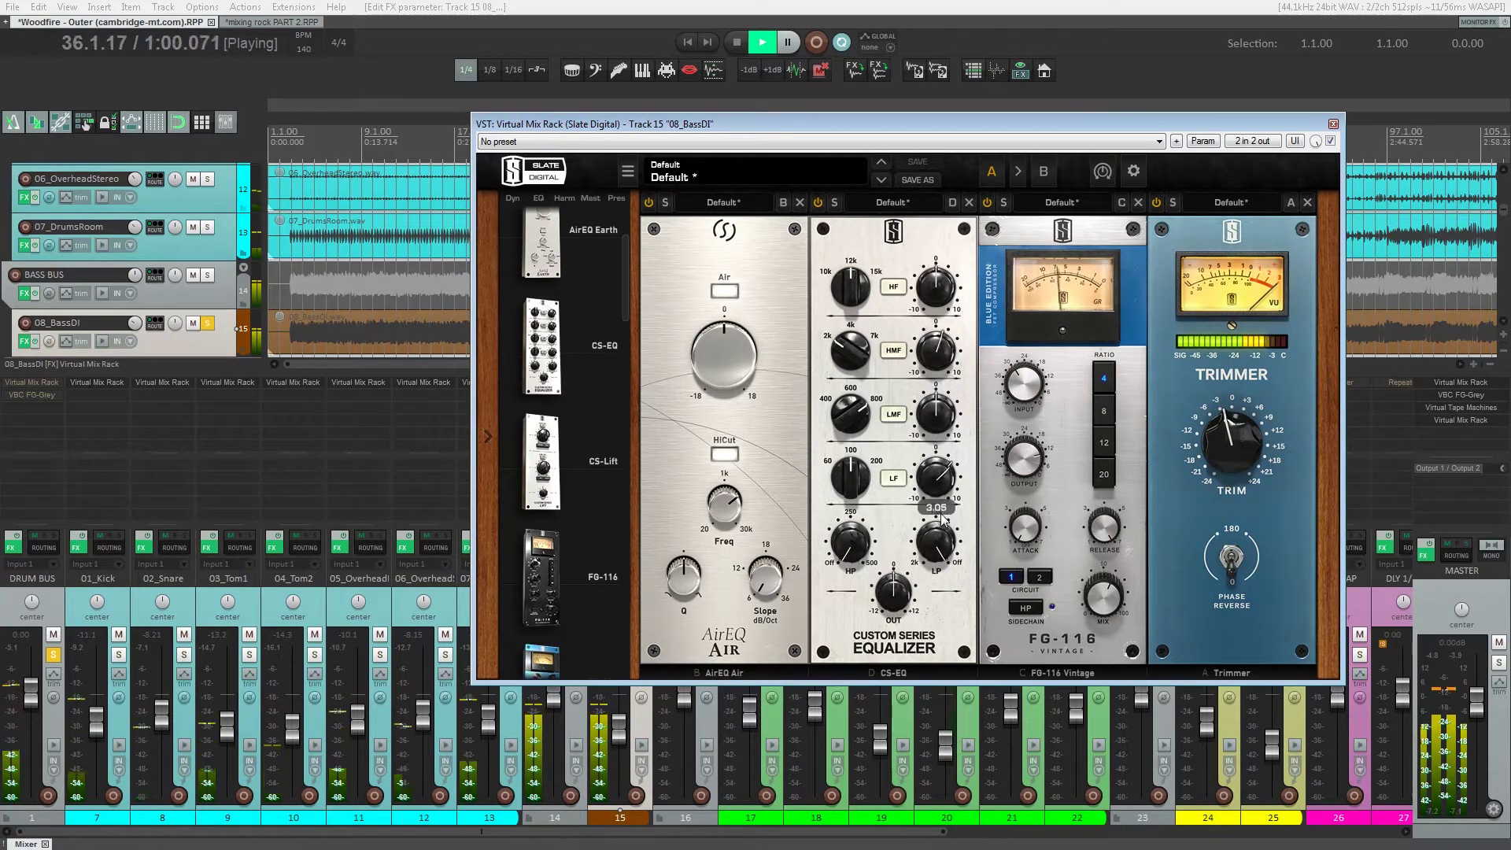
pyautogui.moveTo(1230, 433)
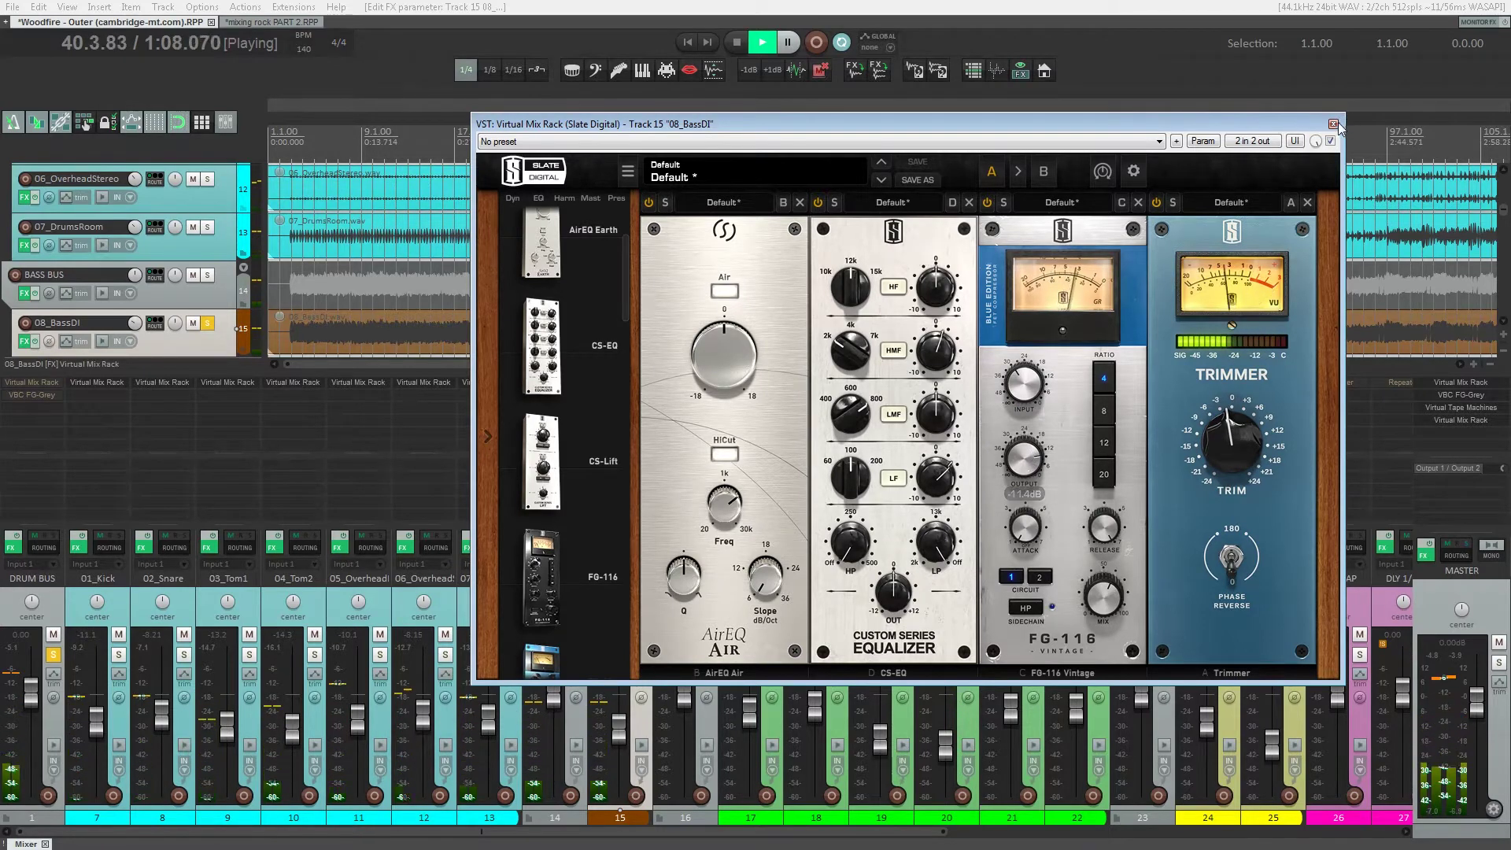
pyautogui.press('Escape')
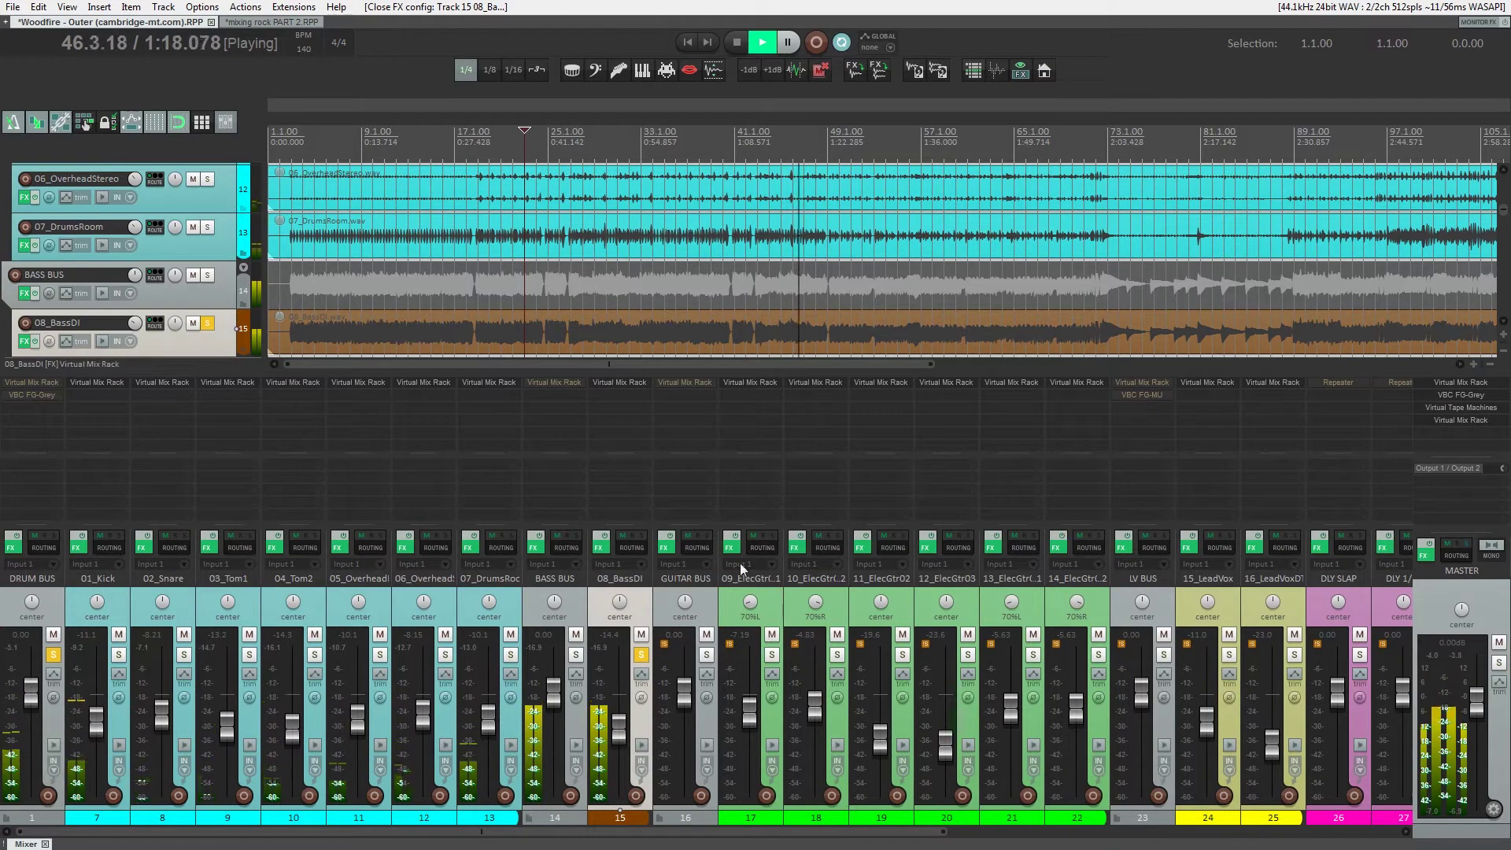
pyautogui.press('space')
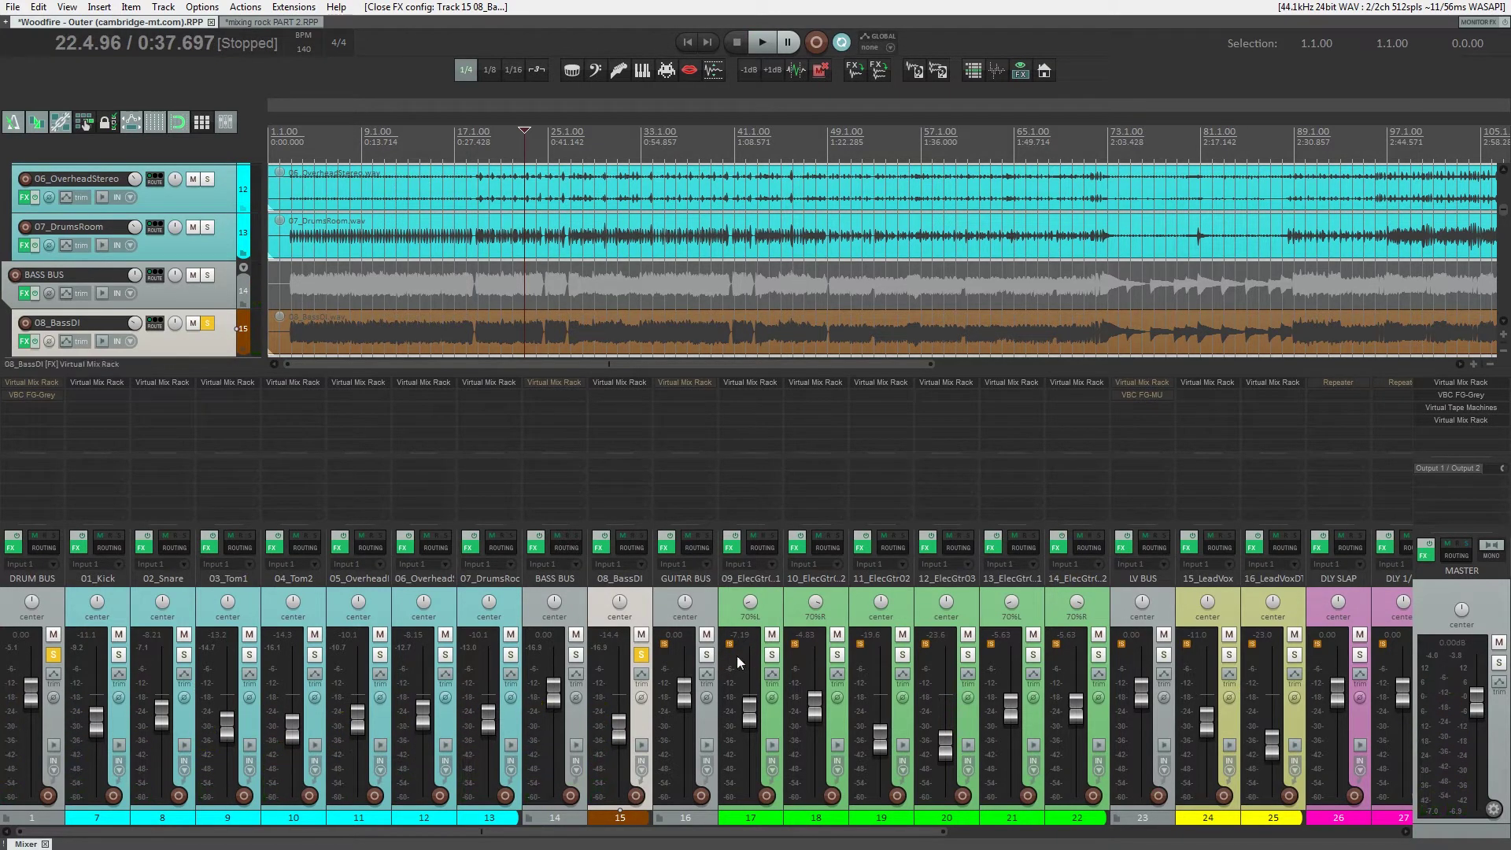
# - Audition the guitar bus with the drums and bass, and solo only 12_ElecGtr03 with playback starting at bar 27
pyautogui.click(706, 656)
pyautogui.press('space')
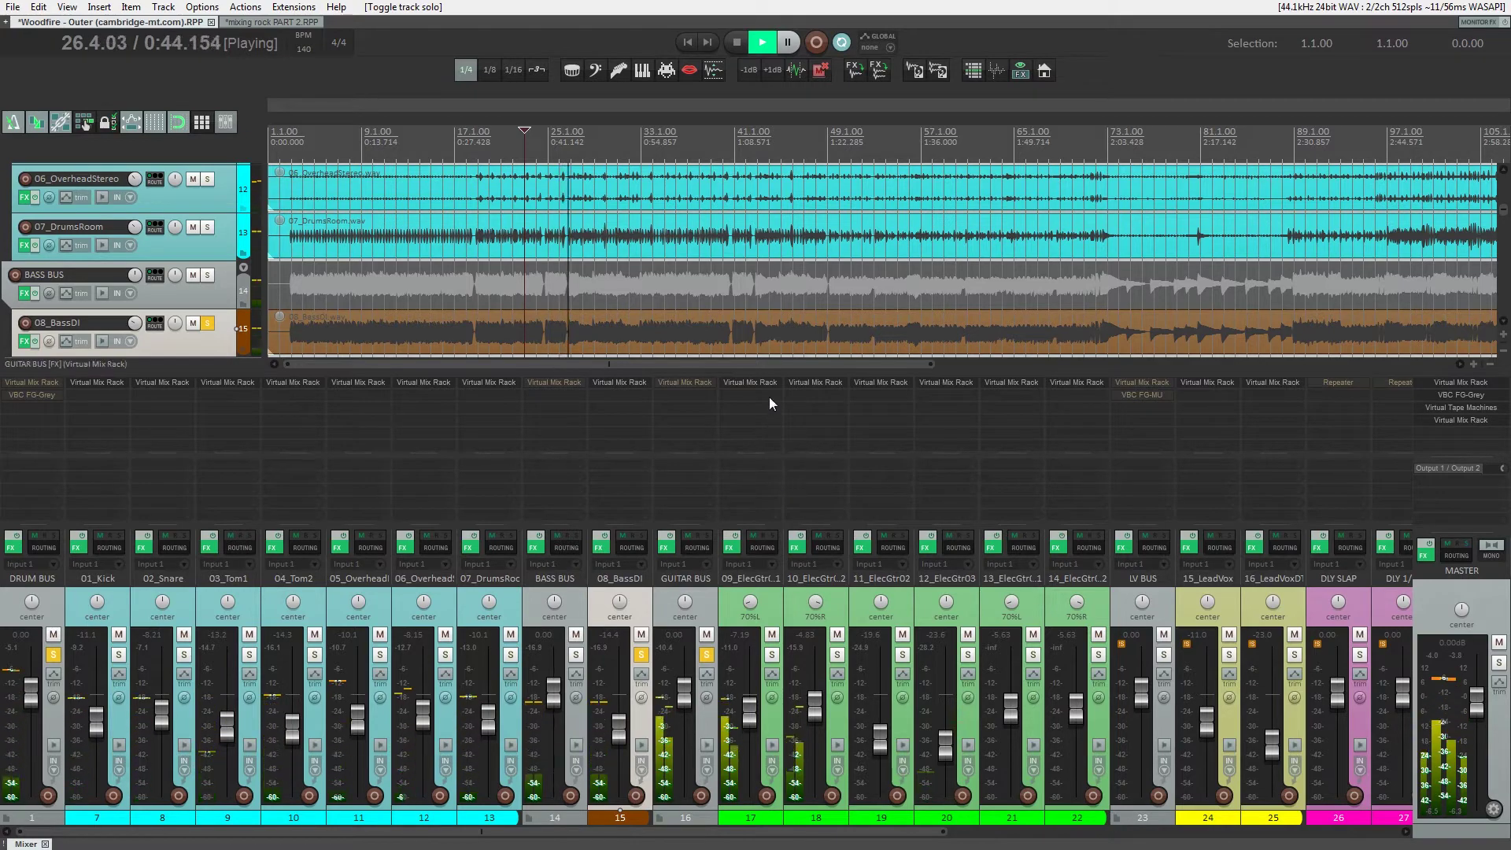
pyautogui.keyDown('ctrl'); pyautogui.keyDown('alt'); pyautogui.click(967, 654); pyautogui.keyUp('alt'); pyautogui.keyUp('ctrl')
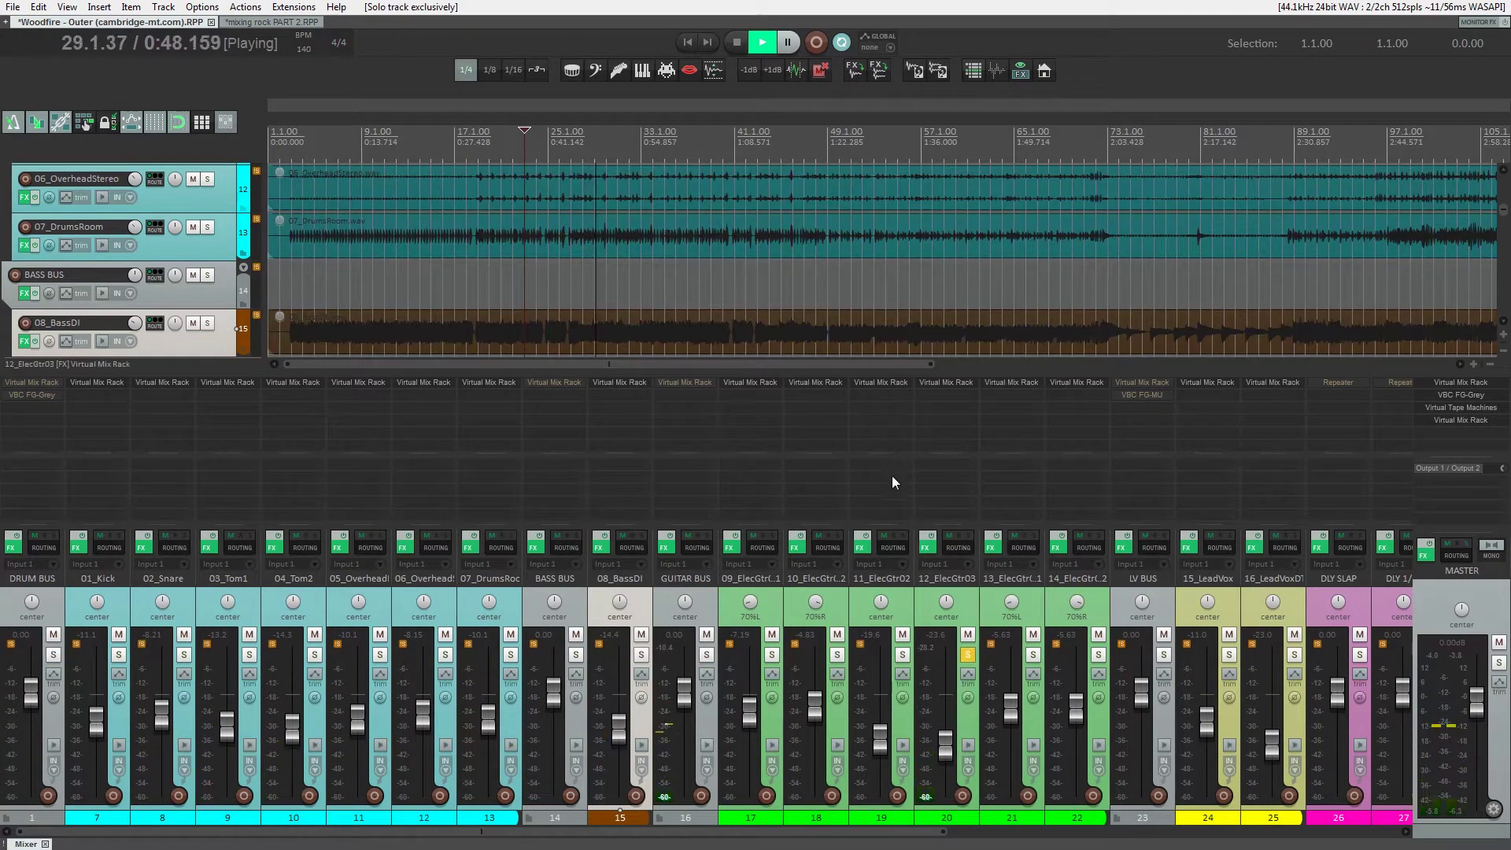
pyautogui.click(946, 617)
pyautogui.click(571, 145)
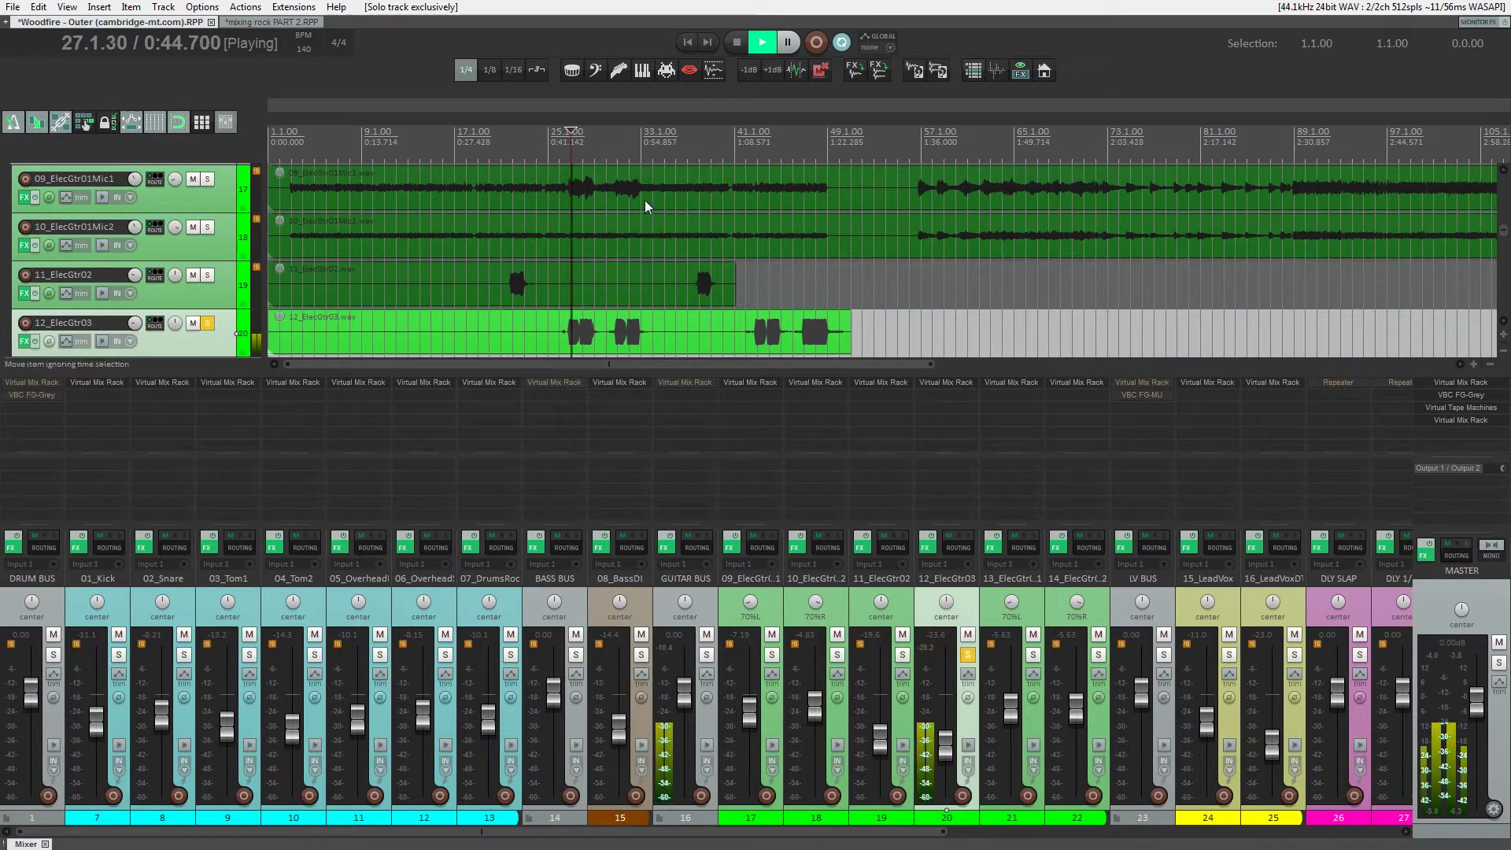
# - Load CS-EQ into the Virtual Mix Rack on 12_ElecGtr03 and set its high-pass filter to 140 Hz
pyautogui.click(942, 383)
pyautogui.press('space')
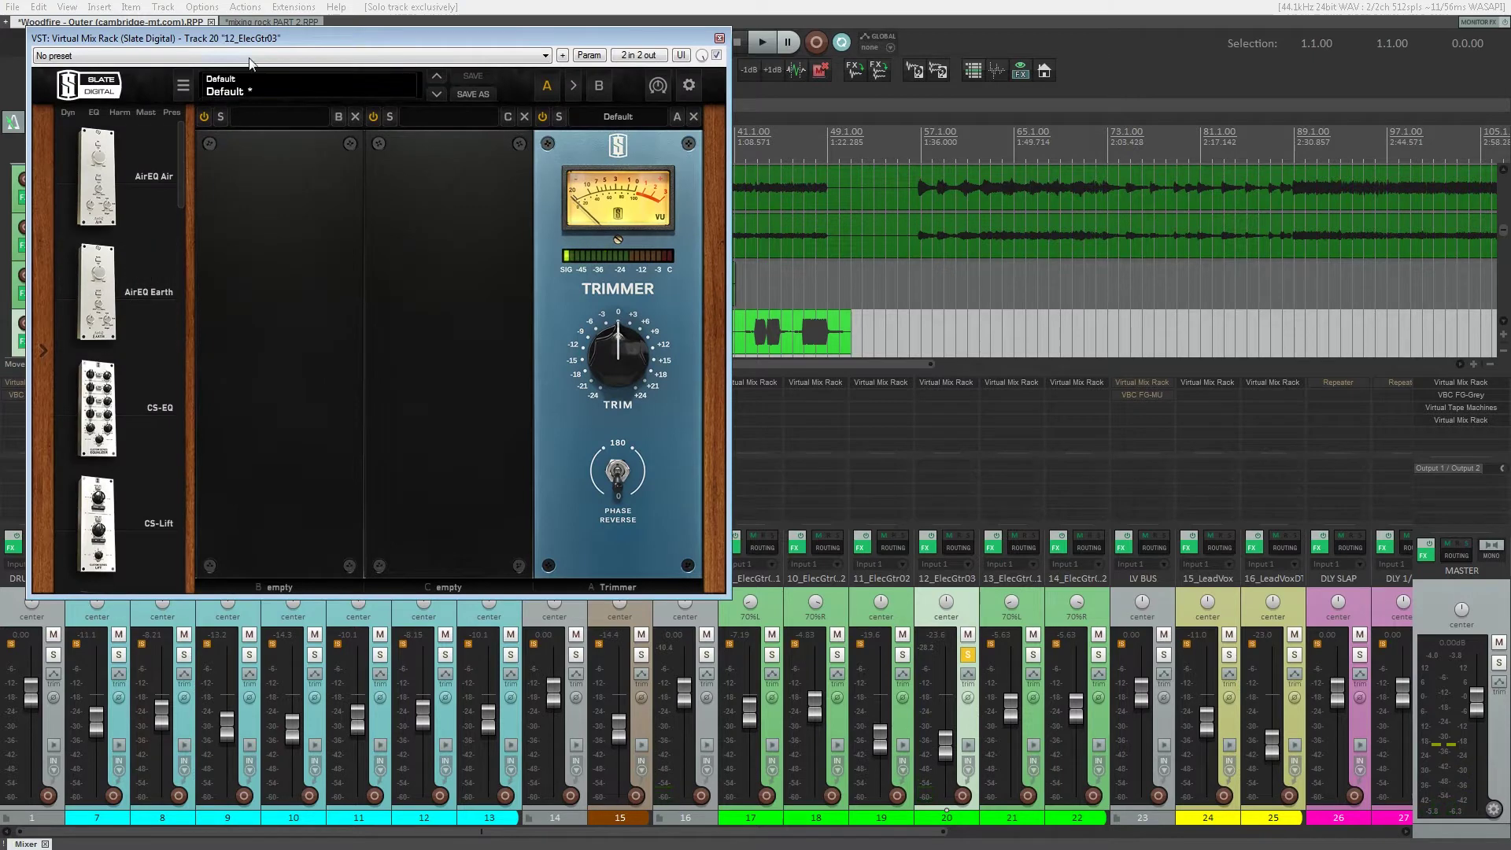
pyautogui.moveTo(242, 71); pyautogui.dragTo(475, 76)
pyautogui.moveTo(399, 220); pyautogui.dragTo(508, 359)
pyautogui.press('space')
pyautogui.moveTo(455, 492); pyautogui.dragTo(455, 445)
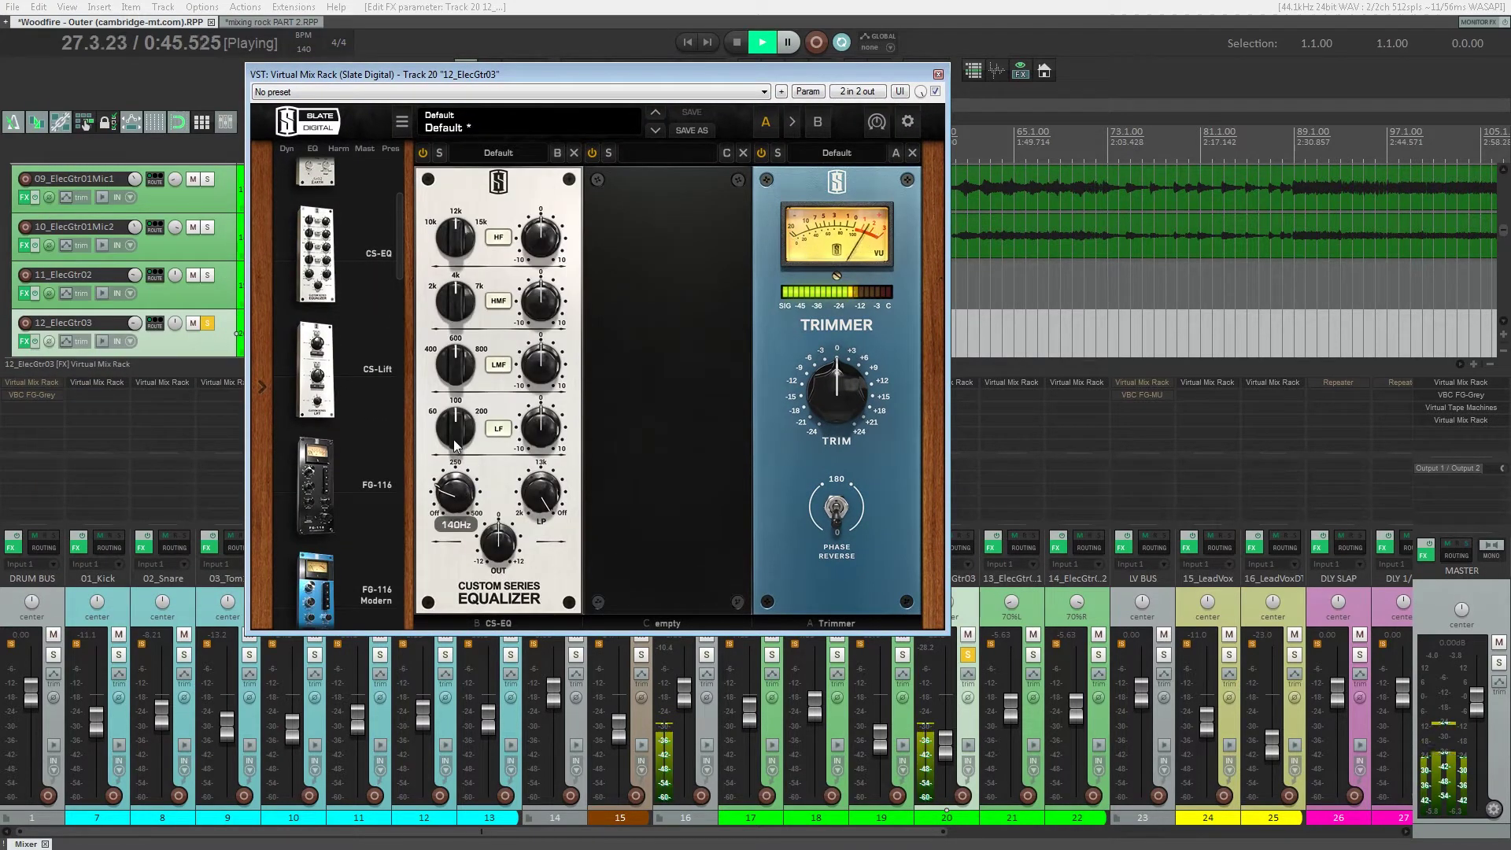
# - Raise the Trimmer slightly on 12_ElecGtr03 and cut CS-EQ's HMF gain to -6.56
pyautogui.moveTo(831, 409); pyautogui.dragTo(831, 398)
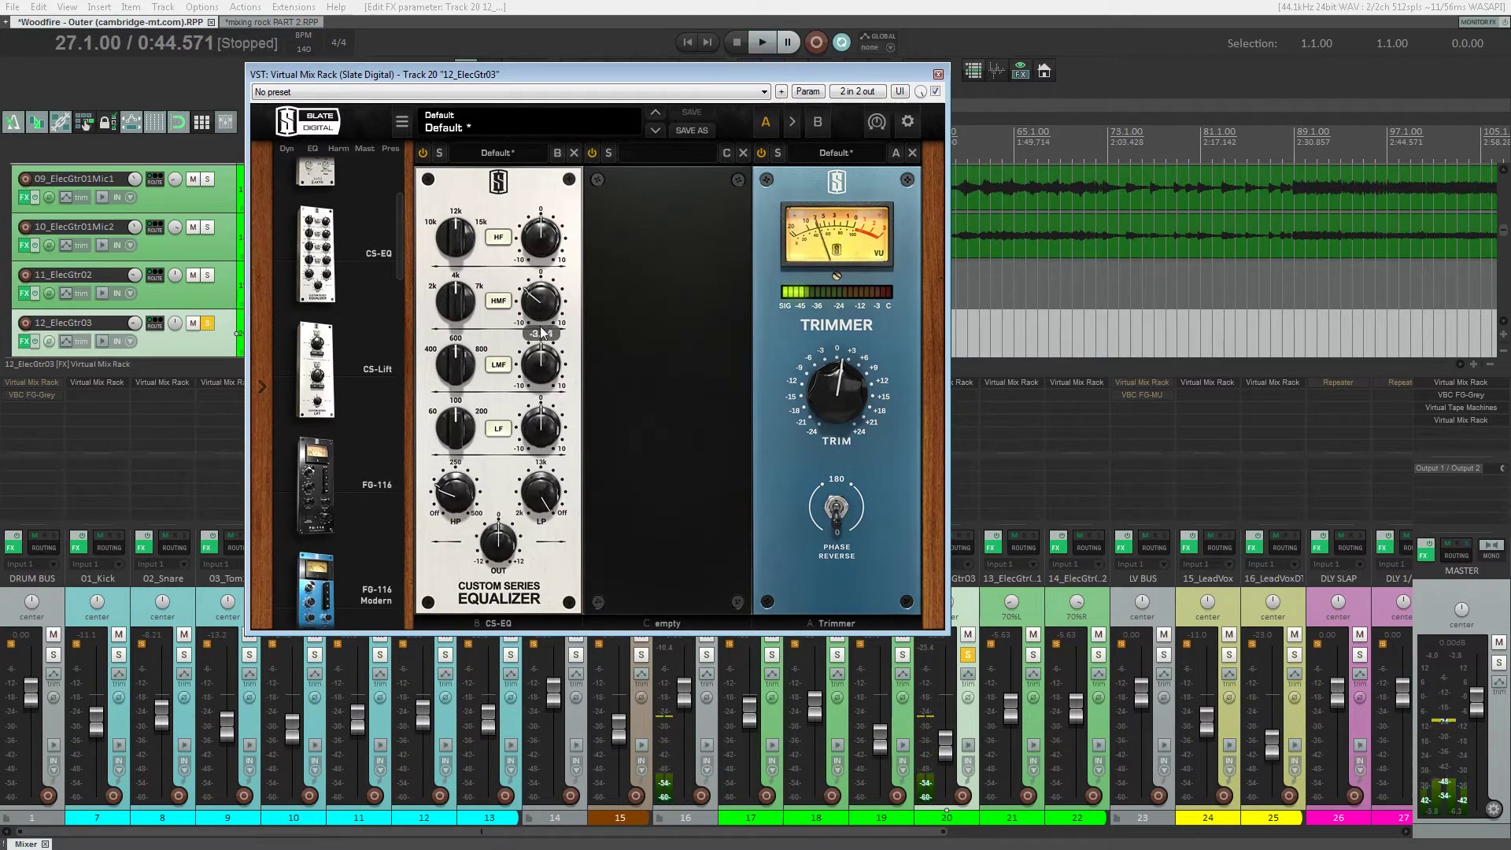
pyautogui.moveTo(526, 315); pyautogui.dragTo(547, 333)
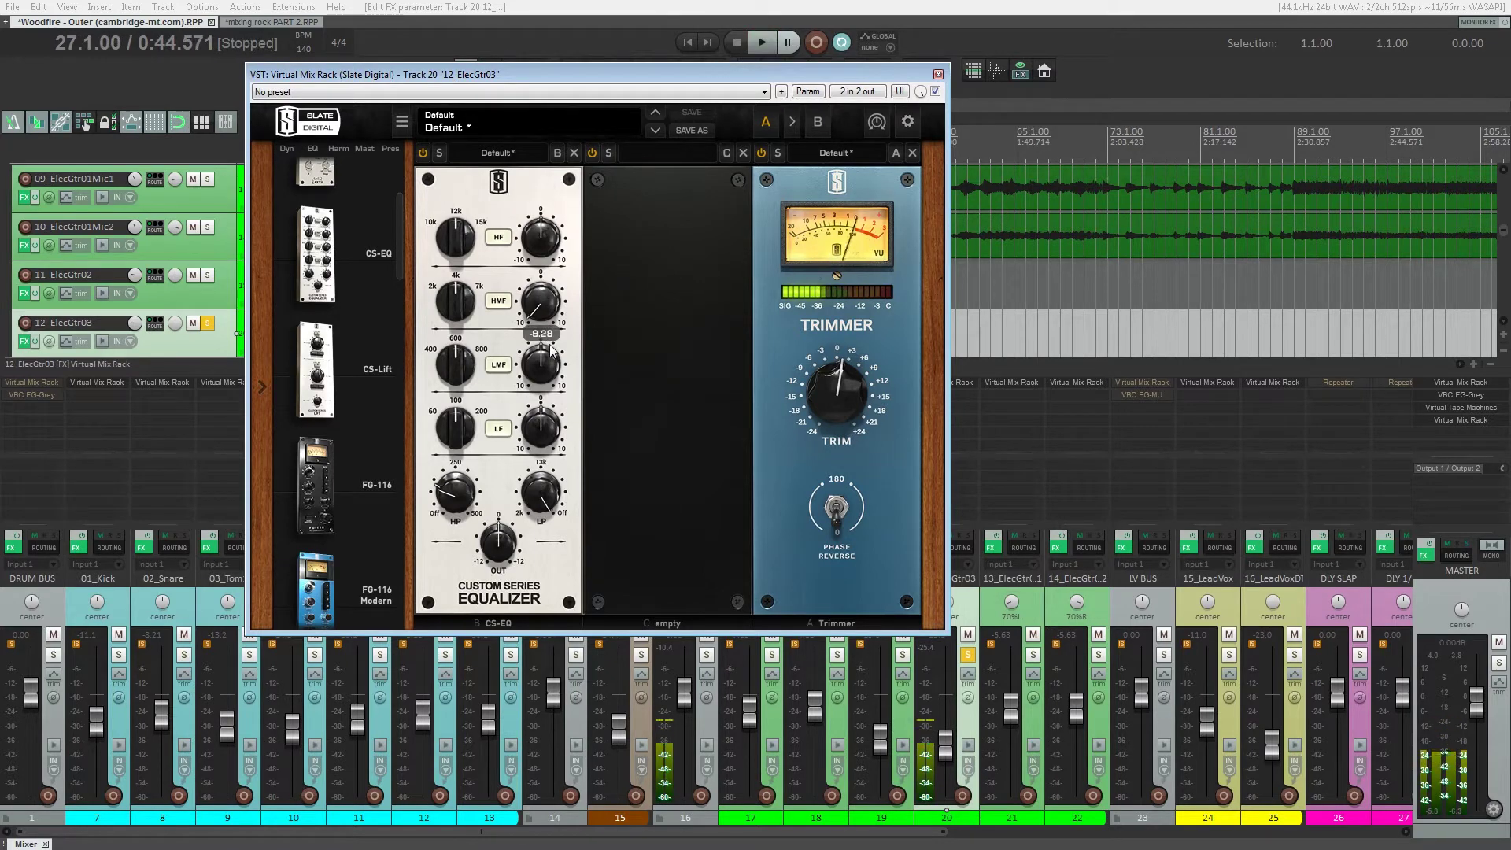
pyautogui.moveTo(547, 334); pyautogui.dragTo(550, 351)
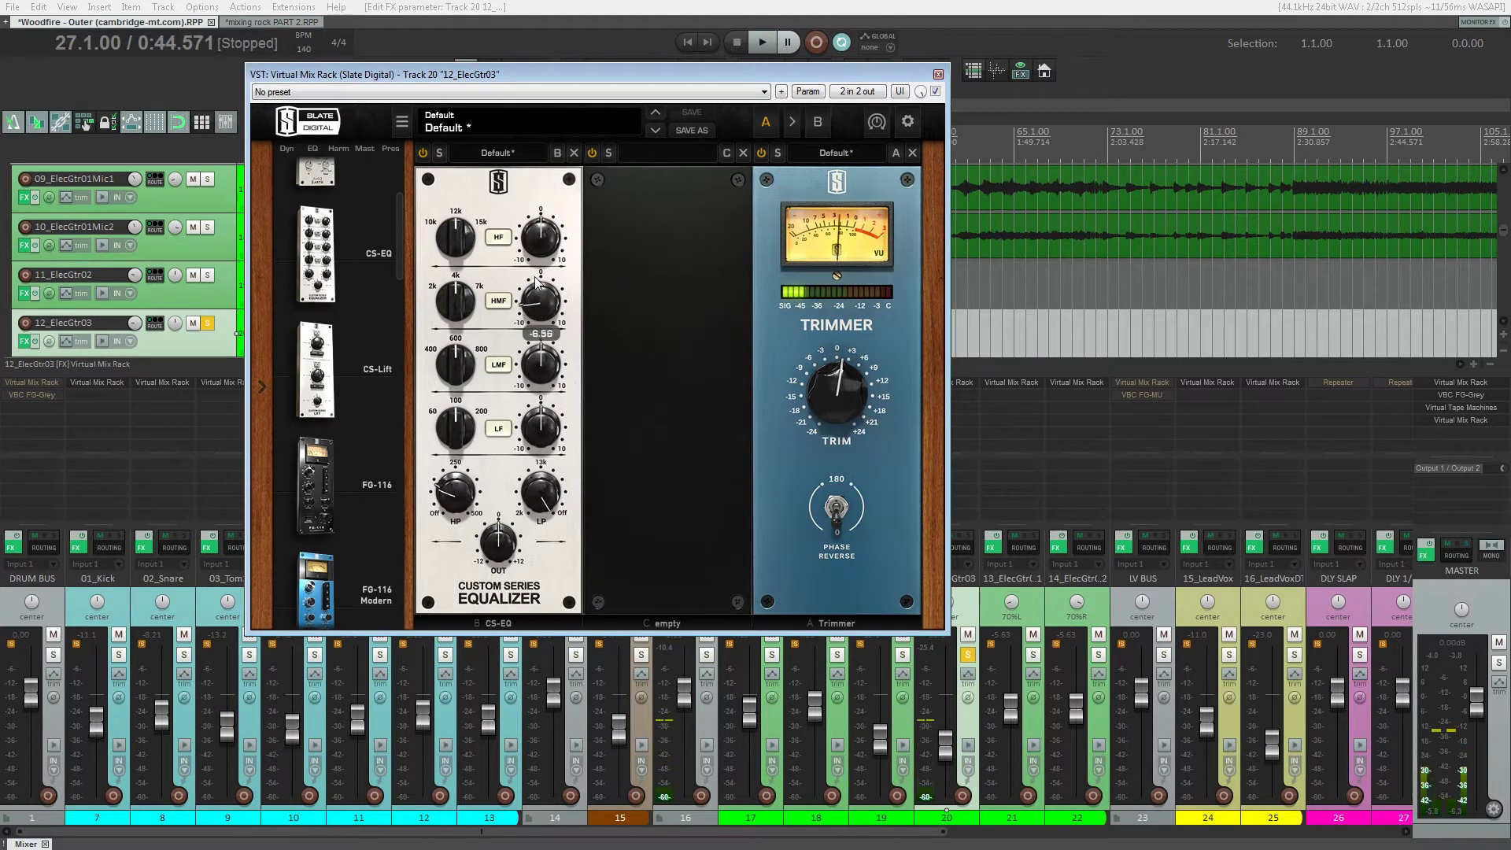
# - Ease CS-EQ's HMF cut on 12_ElecGtr03 and raise the Trimmer's level a little more
pyautogui.moveTo(543, 303); pyautogui.dragTo(549, 266)
pyautogui.moveTo(576, 88); pyautogui.dragTo(564, 121)
pyautogui.moveTo(822, 421); pyautogui.dragTo(833, 400)
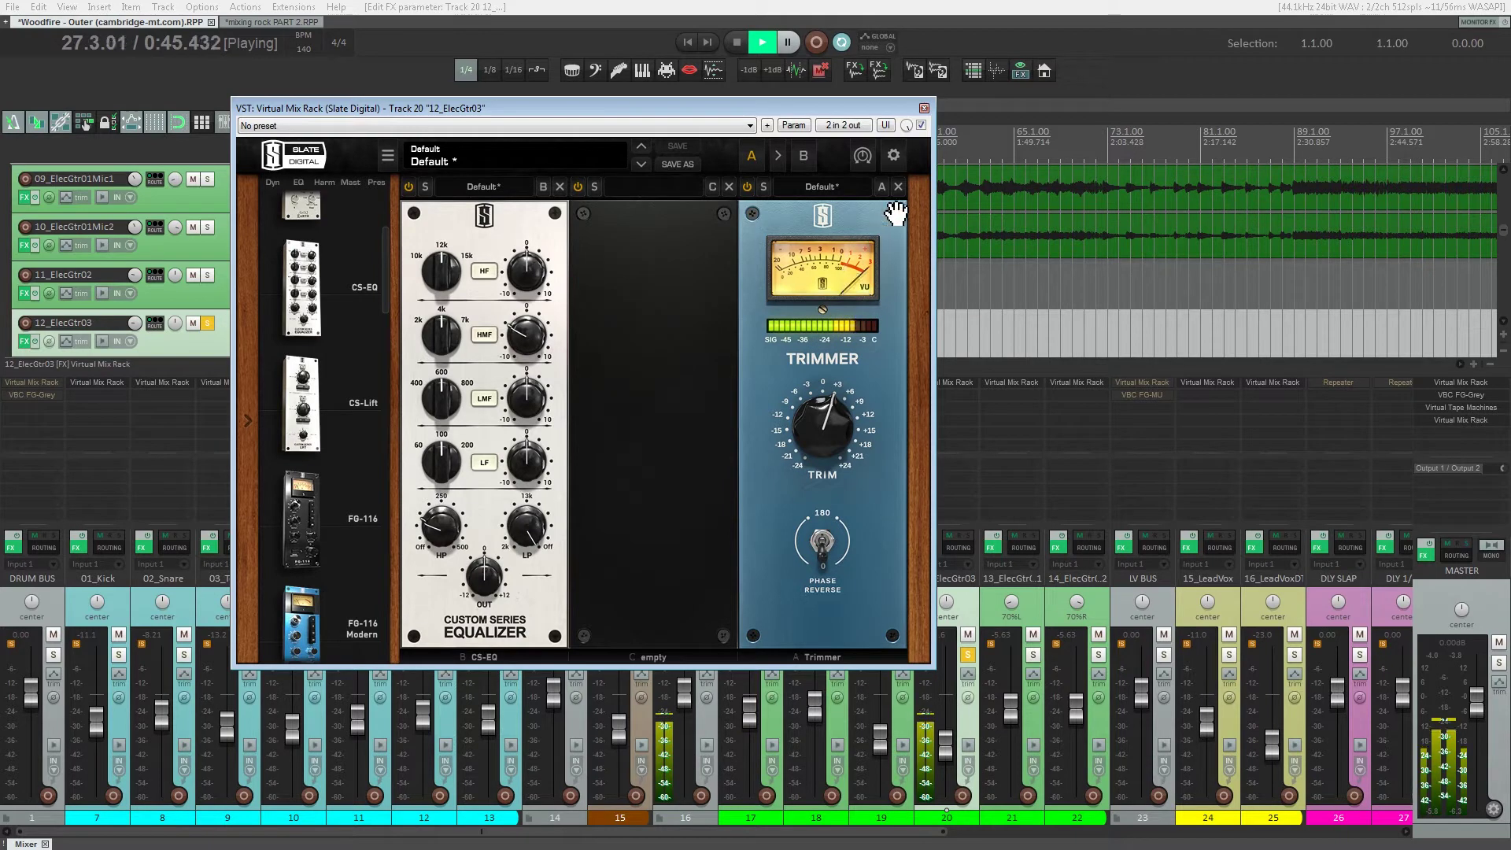
# - Compare 12_ElecGtr03 with its rack bypassed and active, fine-tune CS-EQ's HMF gain, and close the rack
pyautogui.press('space')
pyautogui.click(922, 126)
pyautogui.press('space')
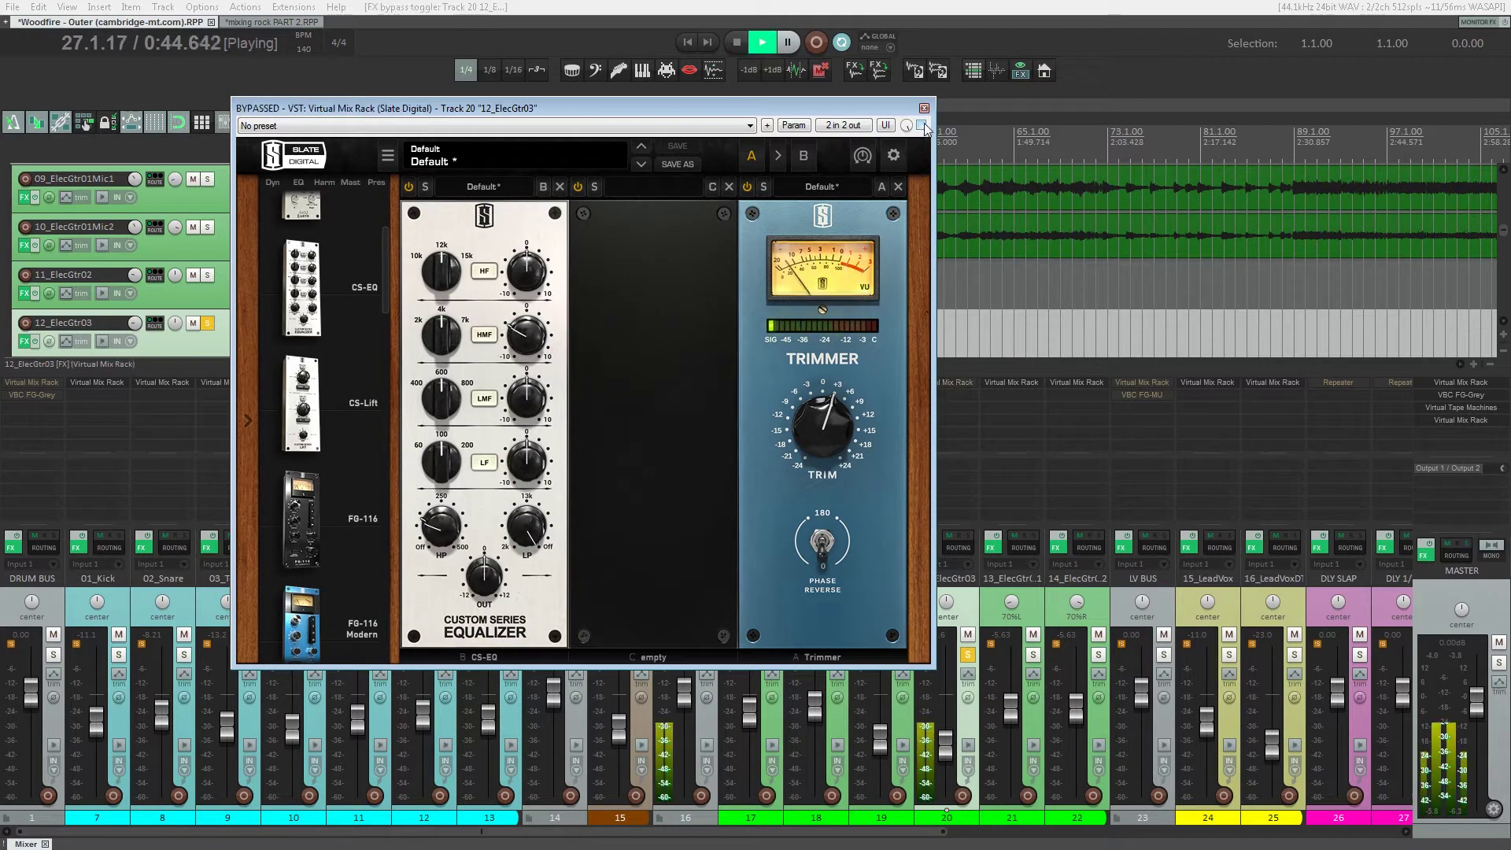
pyautogui.press('space')
pyautogui.click(922, 126)
pyautogui.press('space')
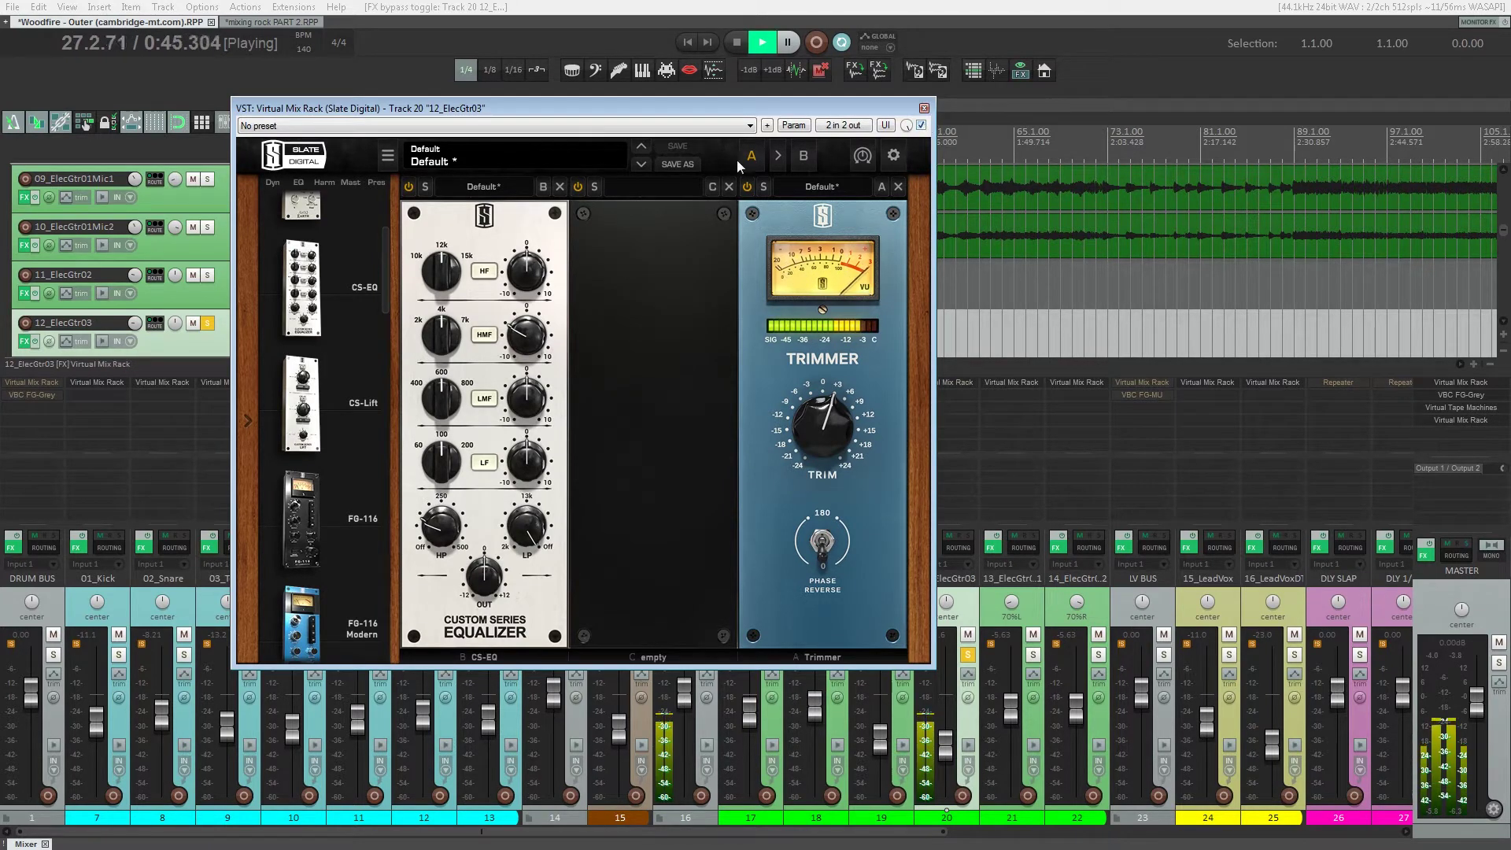
pyautogui.moveTo(522, 325); pyautogui.dragTo(522, 329)
pyautogui.click(924, 108)
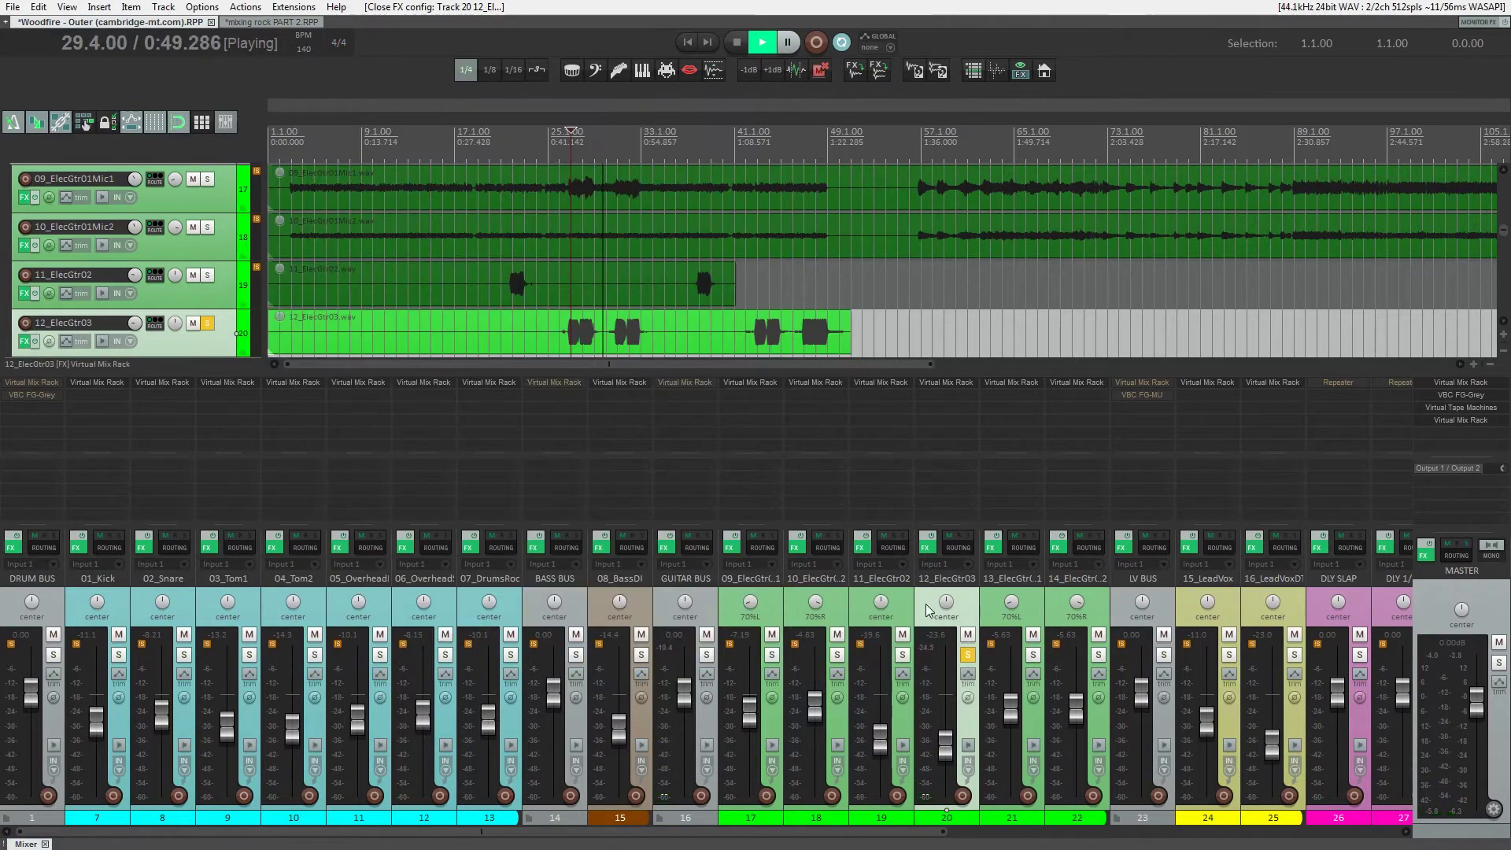
# - Solo the drum bus exclusively and add 08_BassDI and the guitar bus to the solo
pyautogui.keyDown('ctrl'); pyautogui.keyDown('alt'); pyautogui.click(53, 655); pyautogui.keyUp('alt'); pyautogui.keyUp('ctrl')
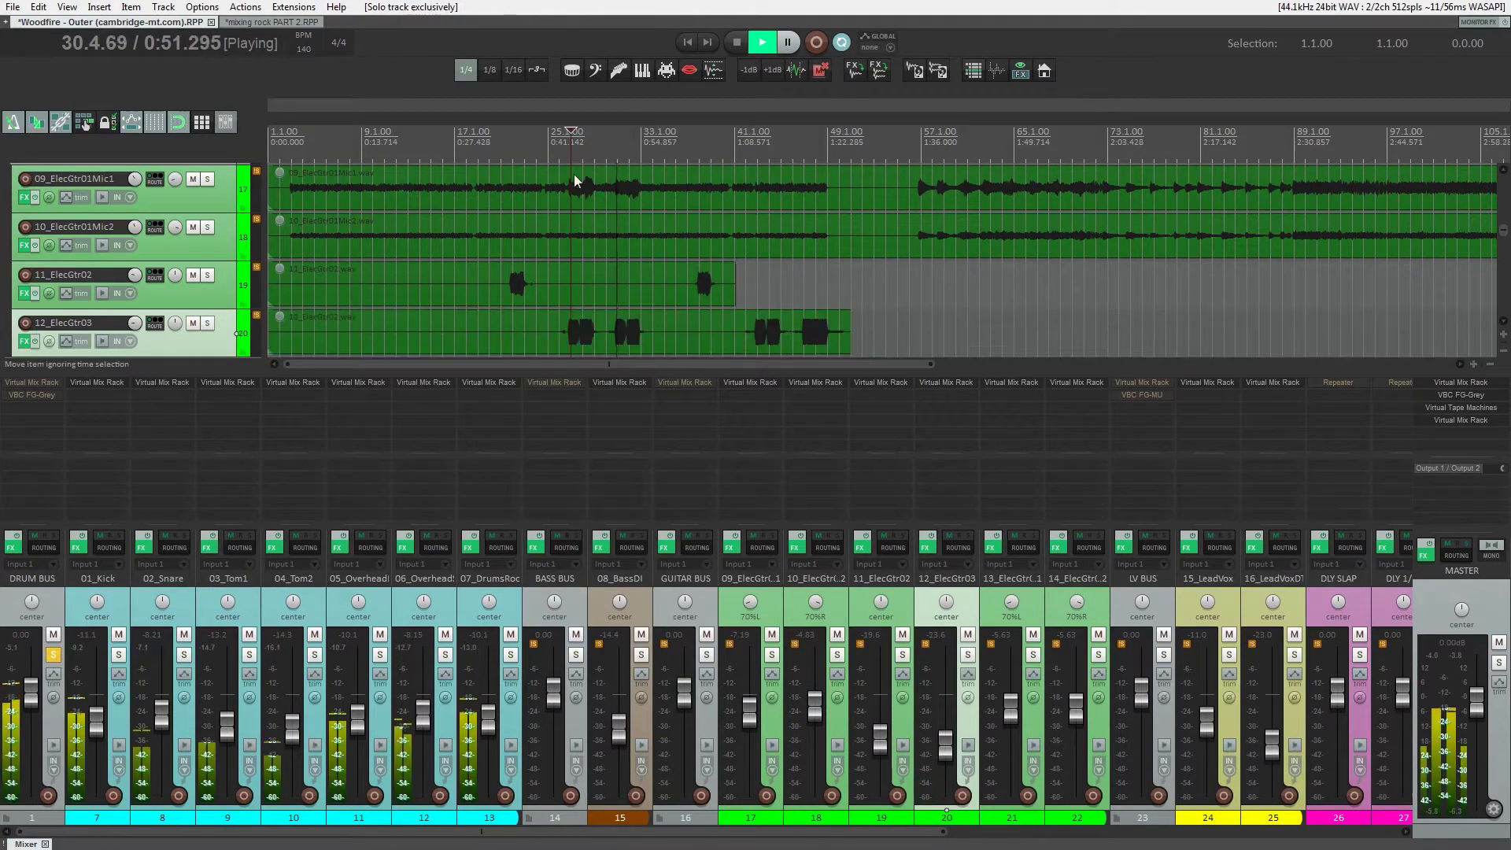
pyautogui.click(640, 655)
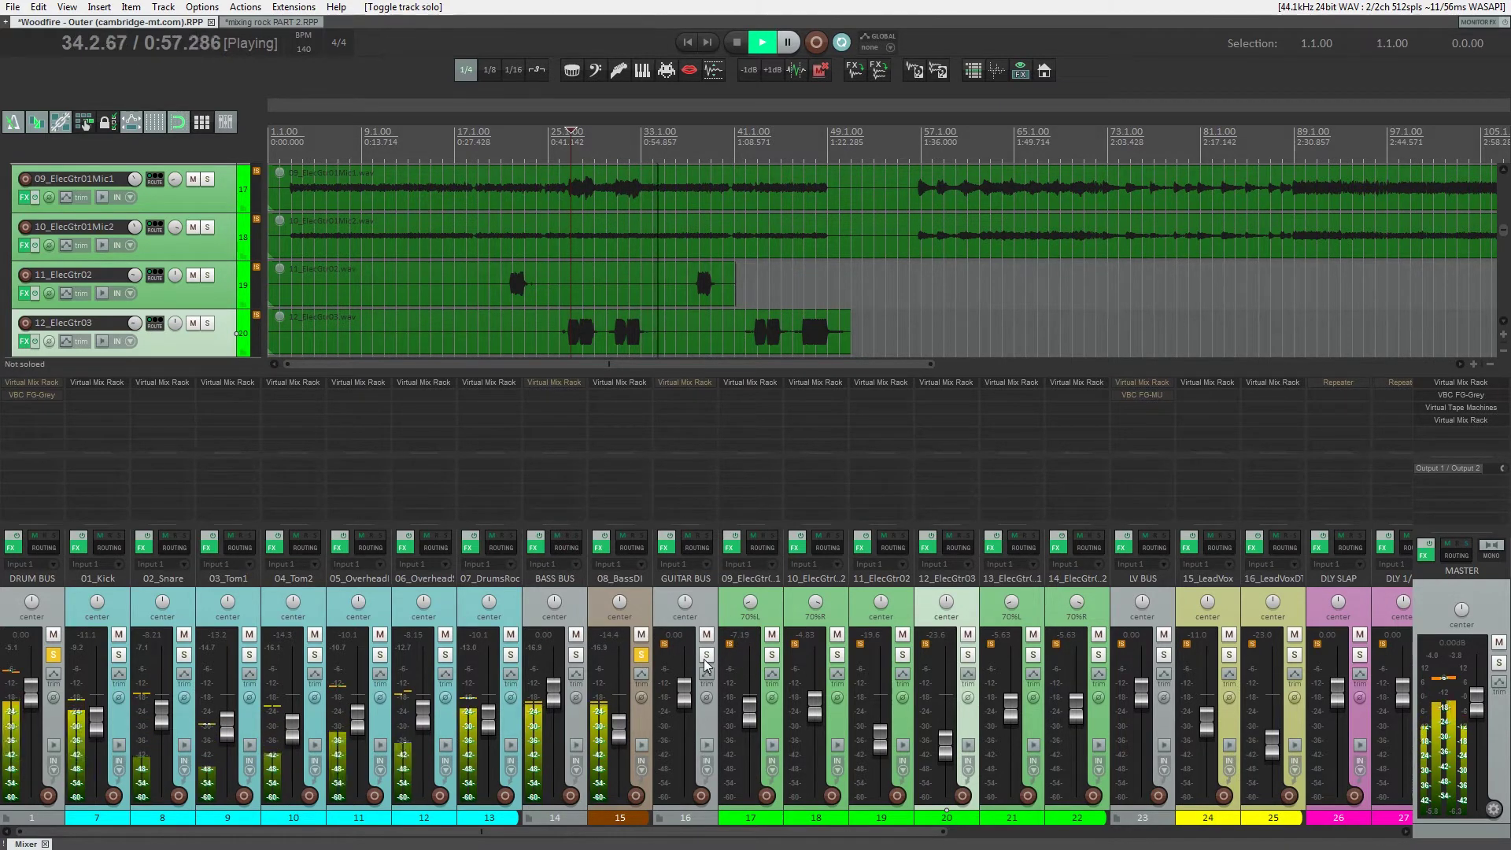
pyautogui.click(705, 657)
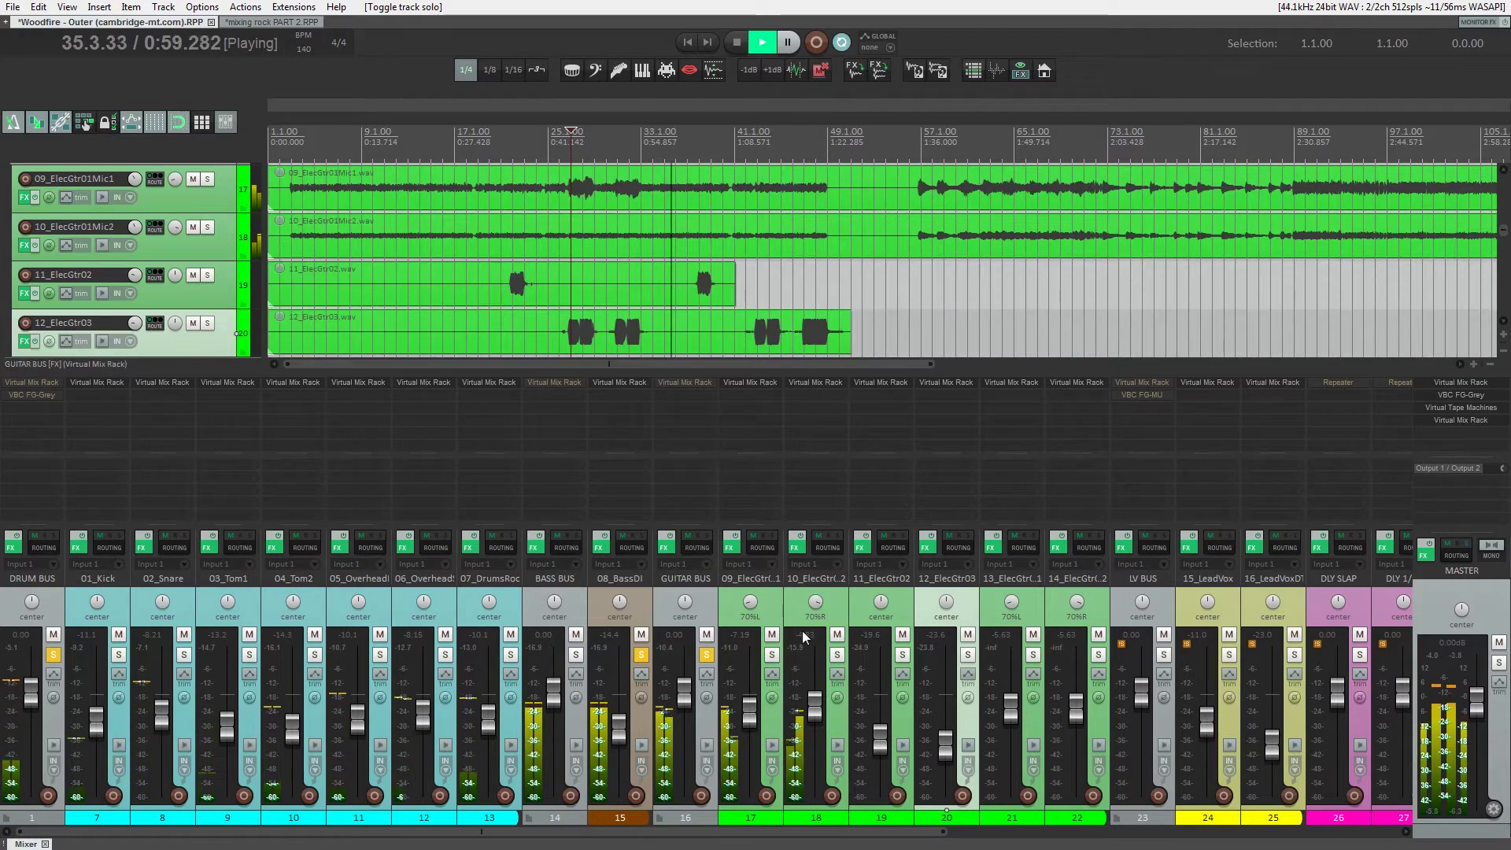
# - Load the FG-S equalizer into the Virtual Mix Rack on 09_ElecGtr01Mic1 and raise its filter frequency
pyautogui.click(735, 382)
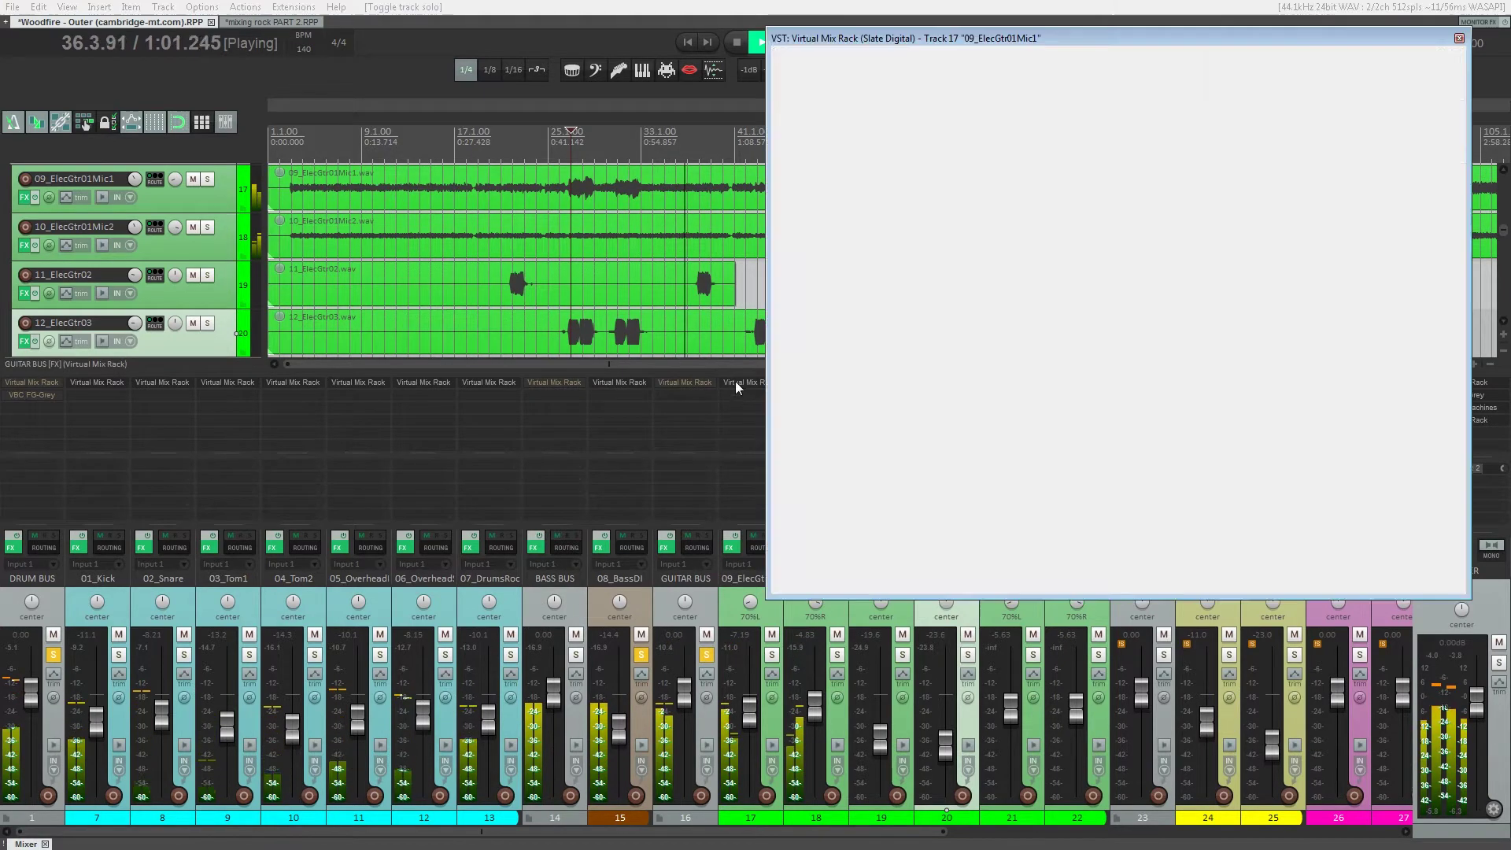
pyautogui.moveTo(923, 251); pyautogui.dragTo(898, 378)
pyautogui.moveTo(875, 501); pyautogui.dragTo(1015, 330)
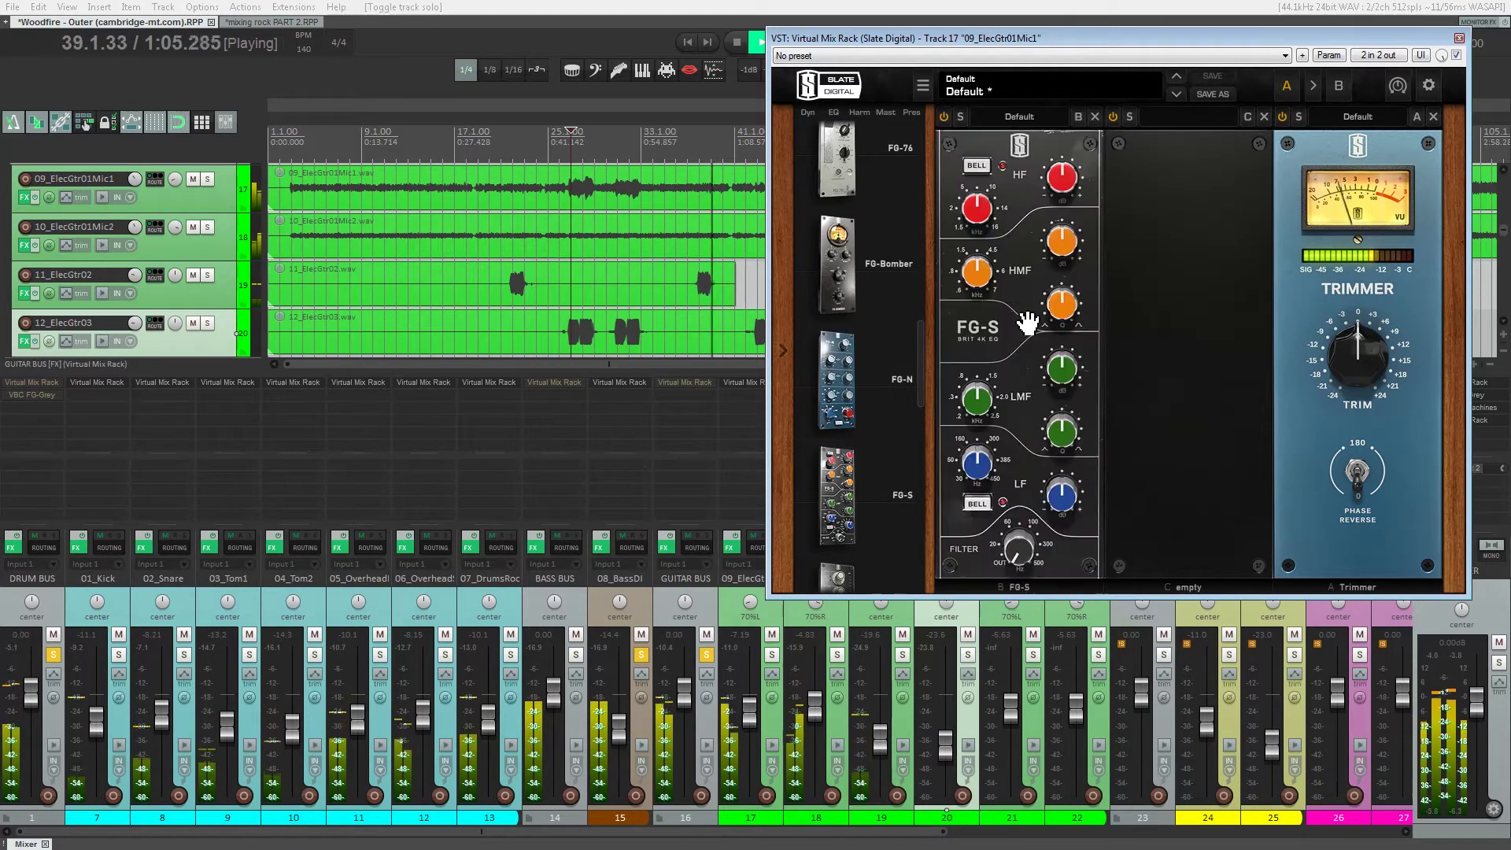
pyautogui.moveTo(1050, 38); pyautogui.dragTo(661, 142)
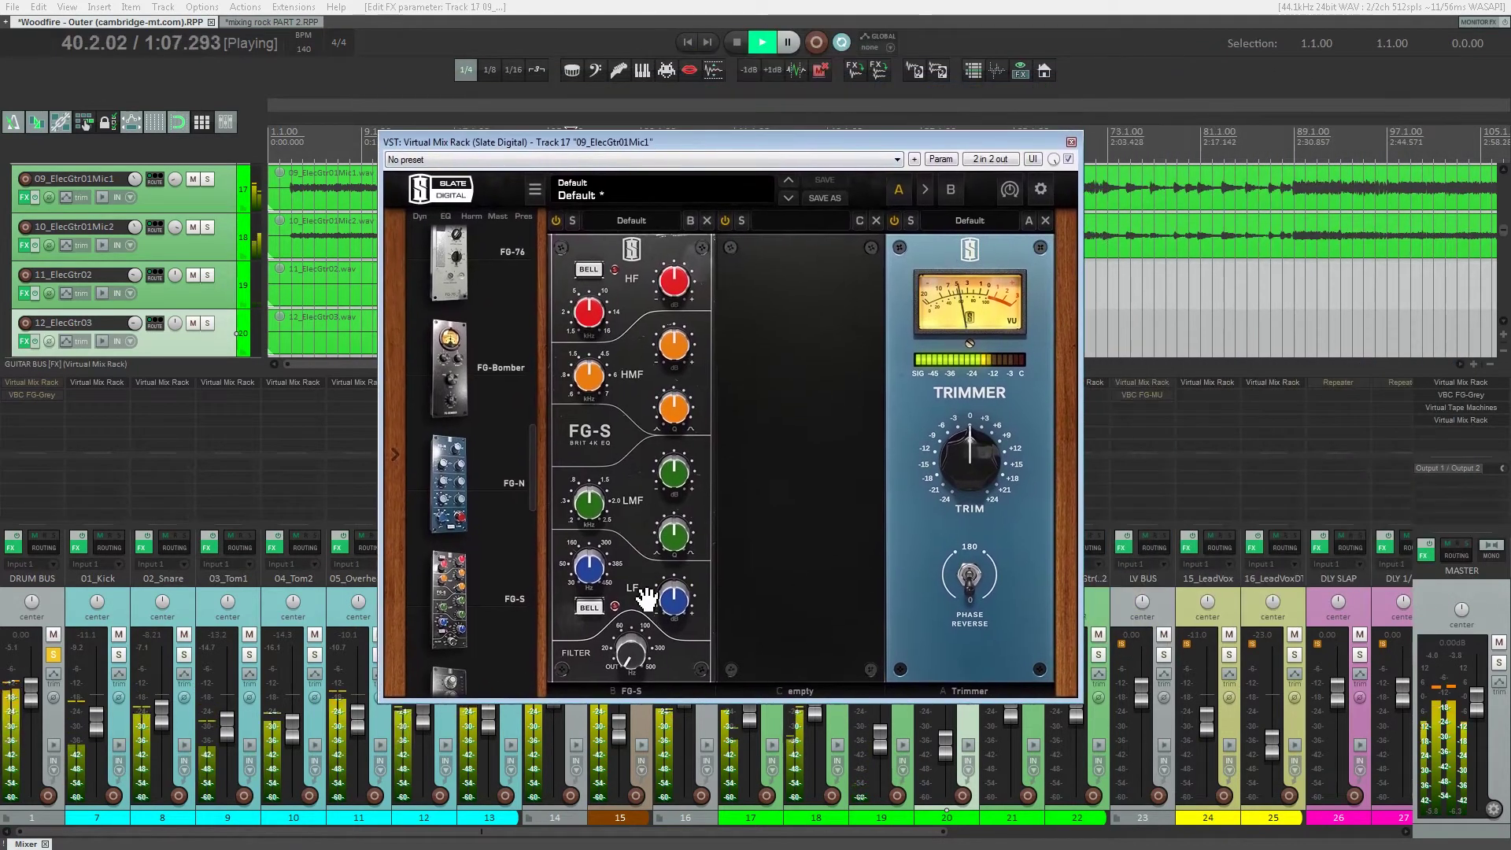
pyautogui.moveTo(631, 659); pyautogui.dragTo(607, 534)
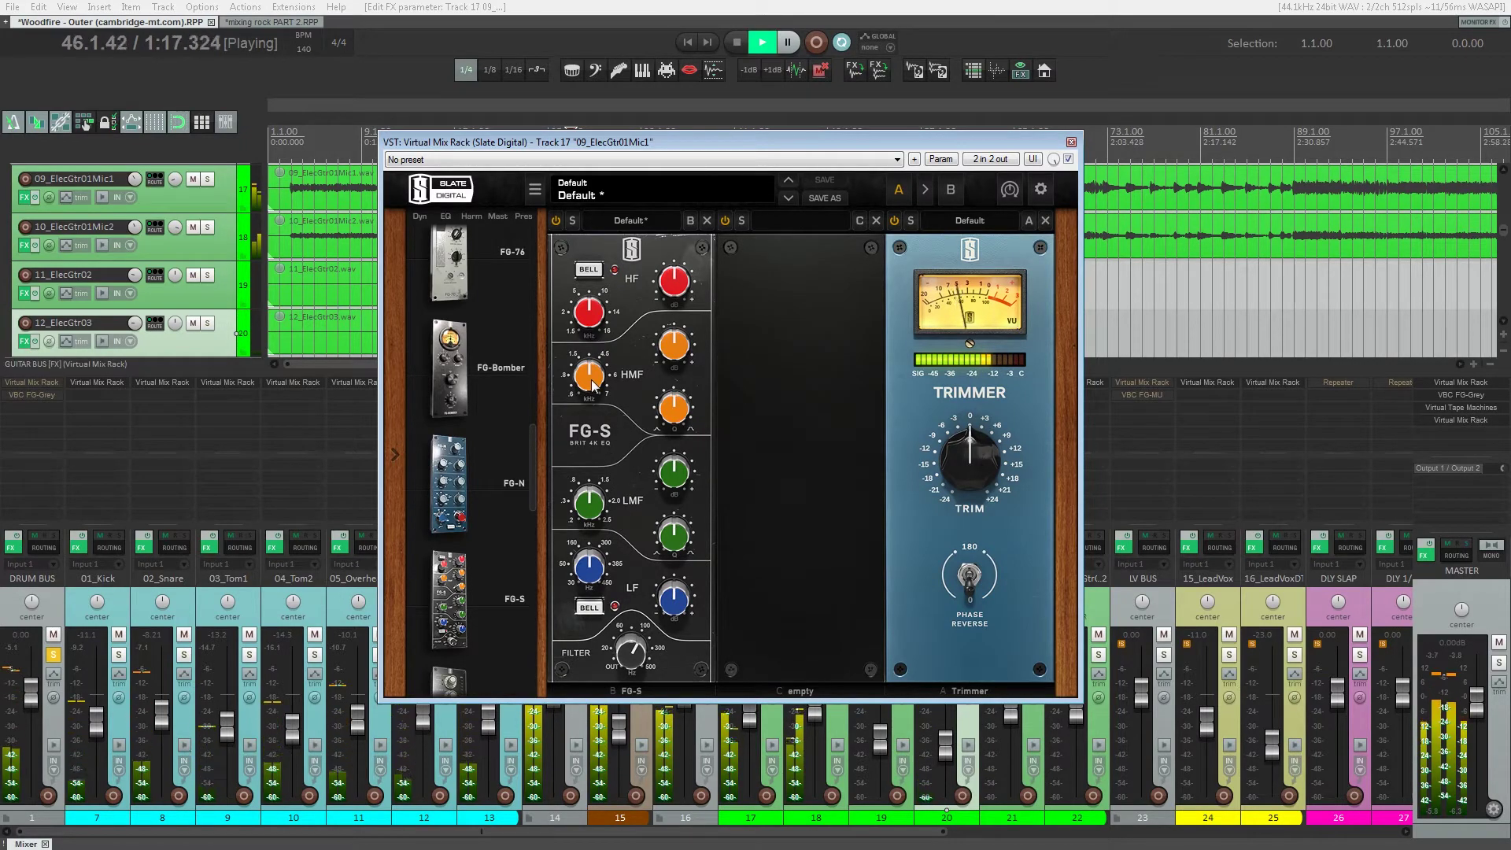
# - Solo only 09_ElecGtr01Mic1, with playback restarted at bar 27 and its rack kept open
pyautogui.moveTo(702, 146); pyautogui.dragTo(336, 84)
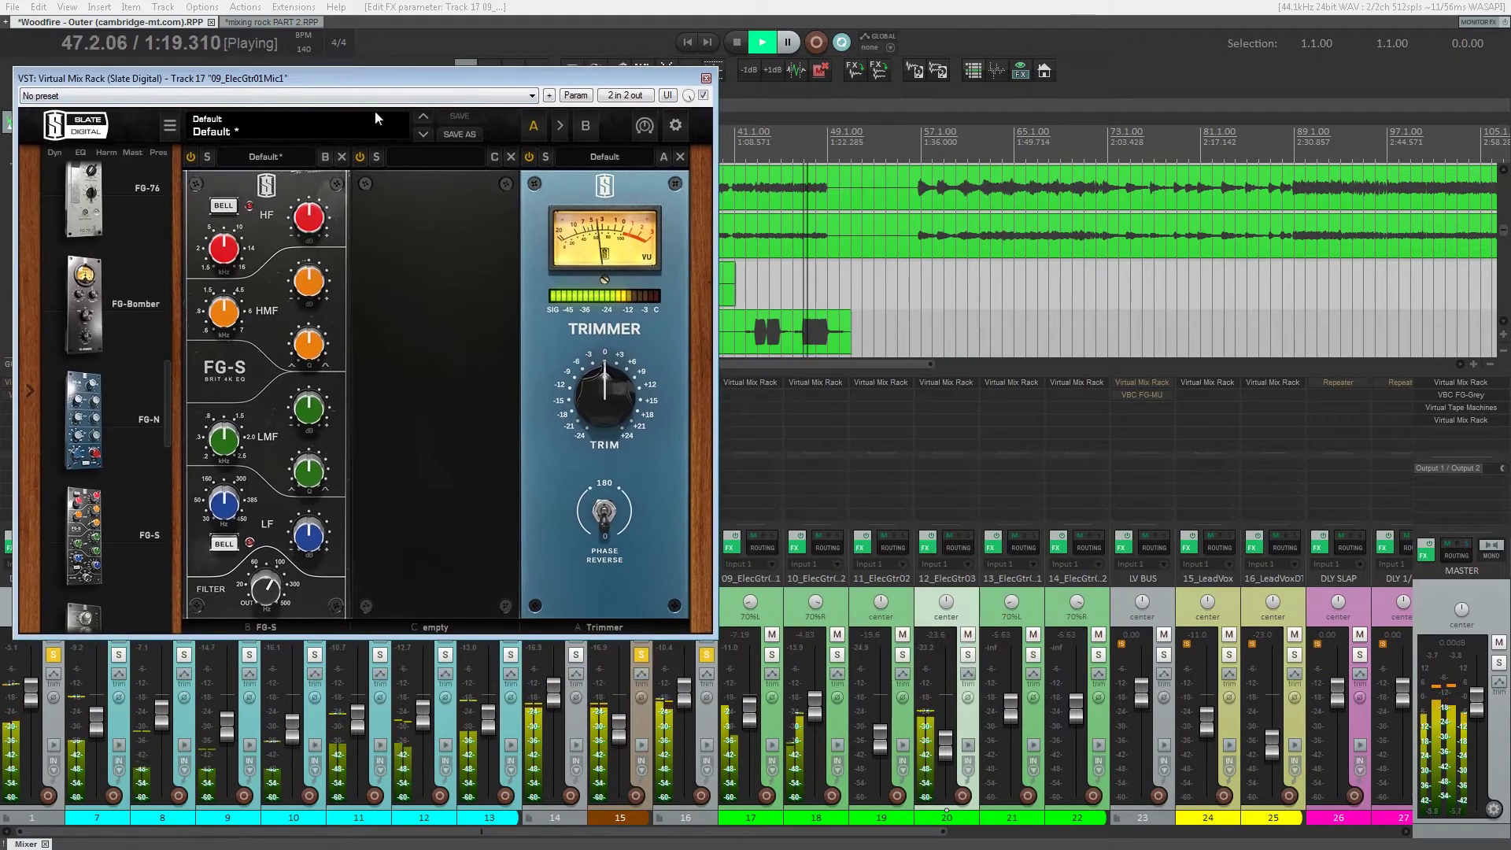
pyautogui.keyDown('ctrl'); pyautogui.keyDown('alt'); pyautogui.click(772, 655); pyautogui.keyUp('alt'); pyautogui.keyUp('ctrl')
pyautogui.moveTo(396, 78); pyautogui.dragTo(601, 111)
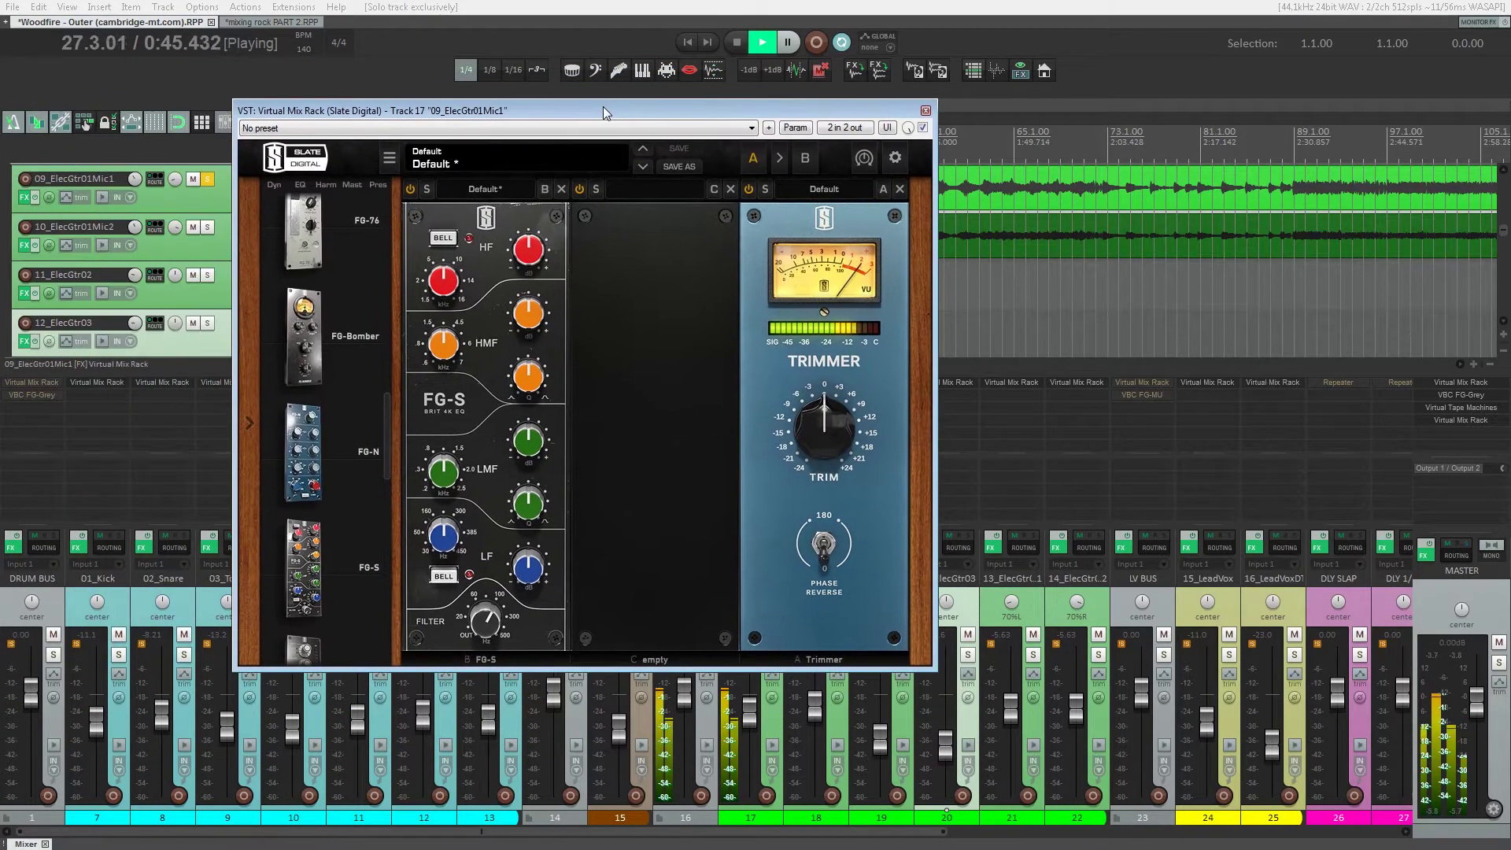
# - Sweep a boosted FG-S HMF band to about 5.4 kHz, turn it into a cut, and boost HF by 6.69 dB
pyautogui.moveTo(455, 370); pyautogui.dragTo(531, 411)
pyautogui.moveTo(530, 303); pyautogui.dragTo(529, 298)
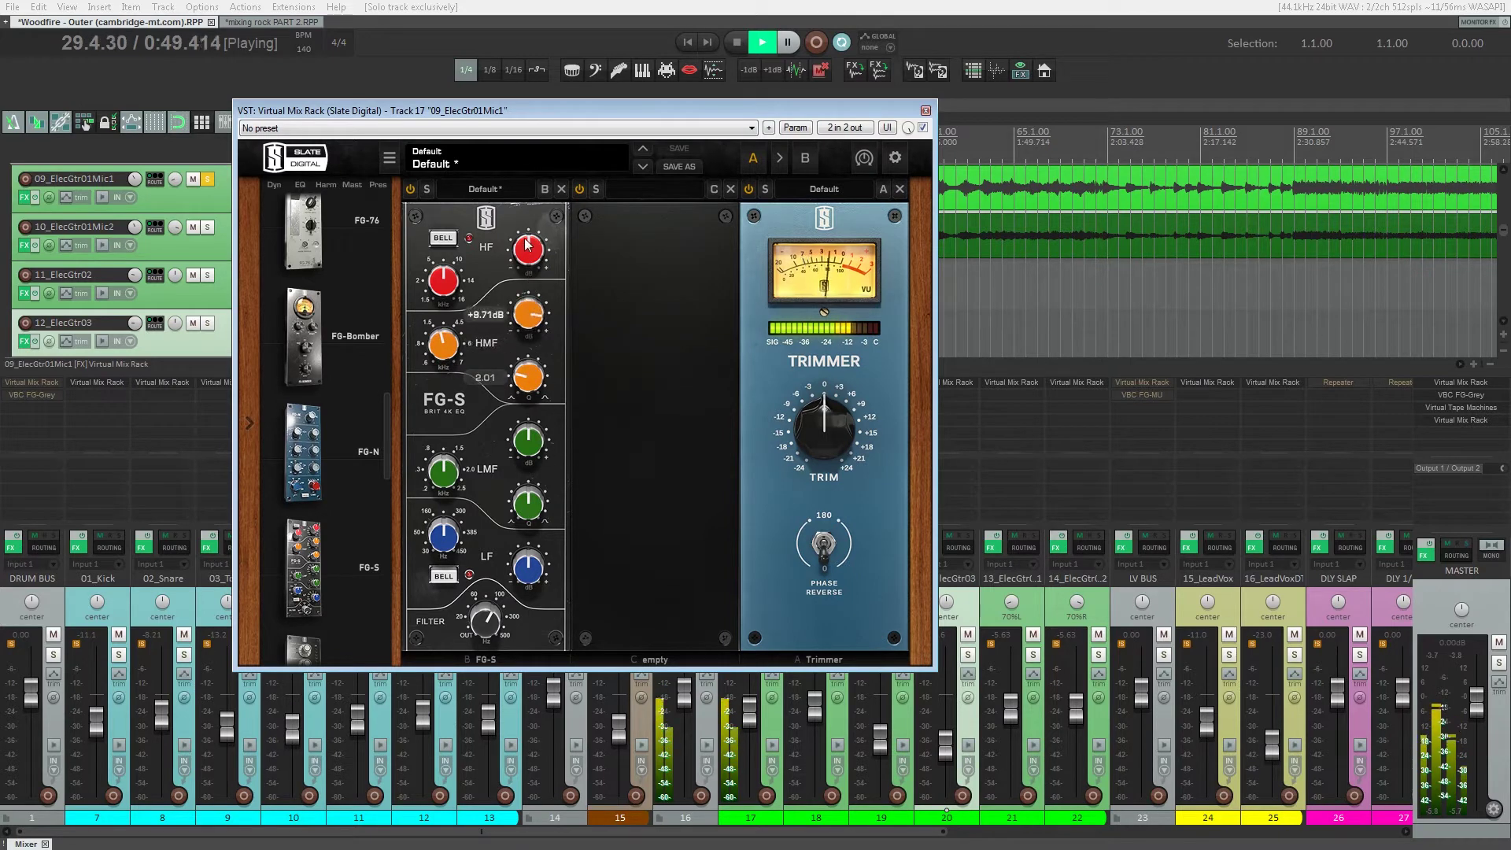
pyautogui.moveTo(447, 332); pyautogui.dragTo(448, 306)
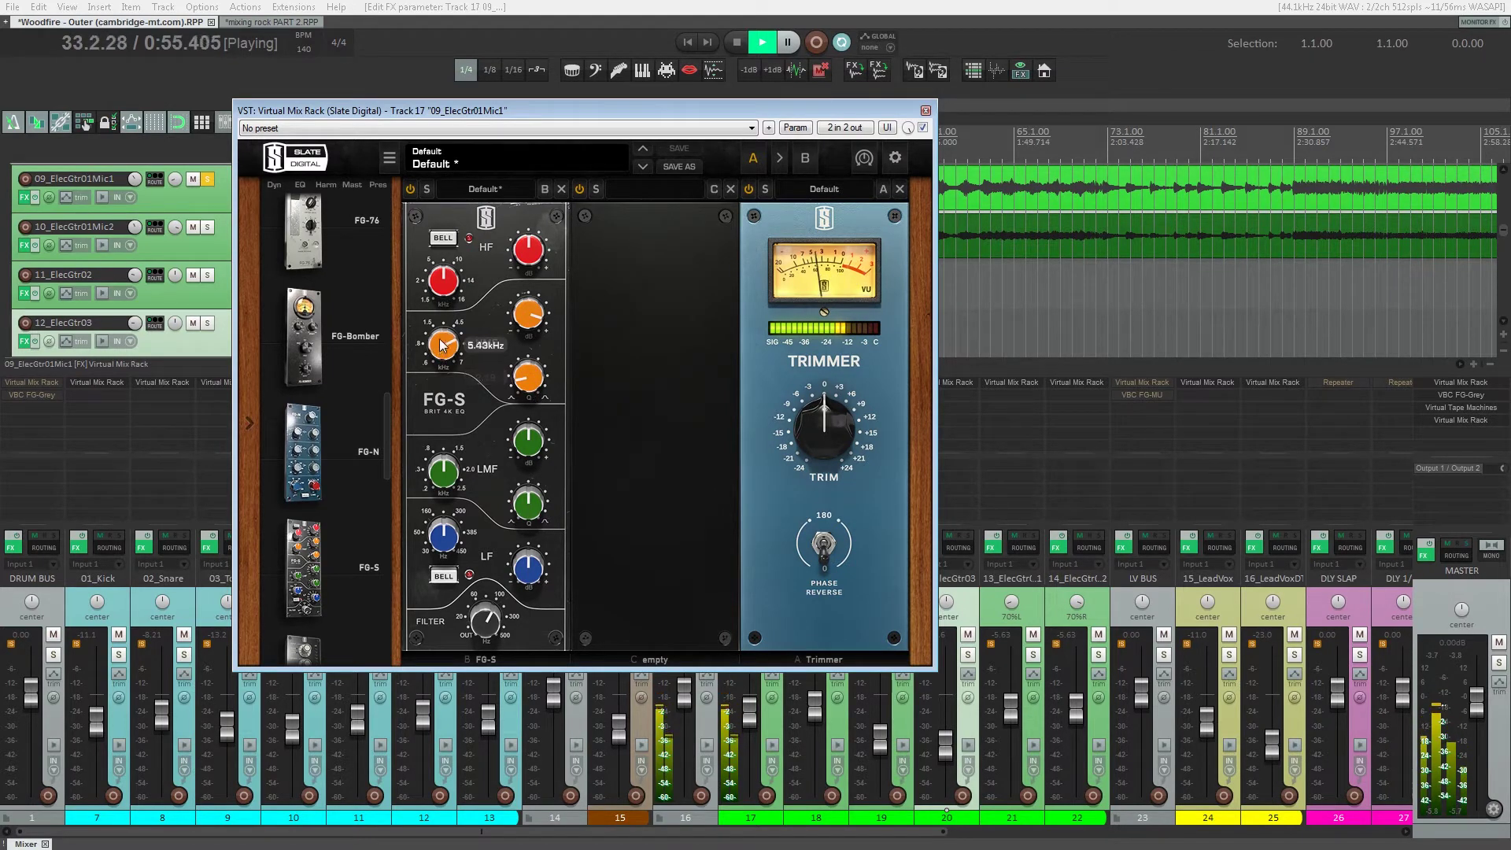
pyautogui.moveTo(442, 344); pyautogui.dragTo(544, 414)
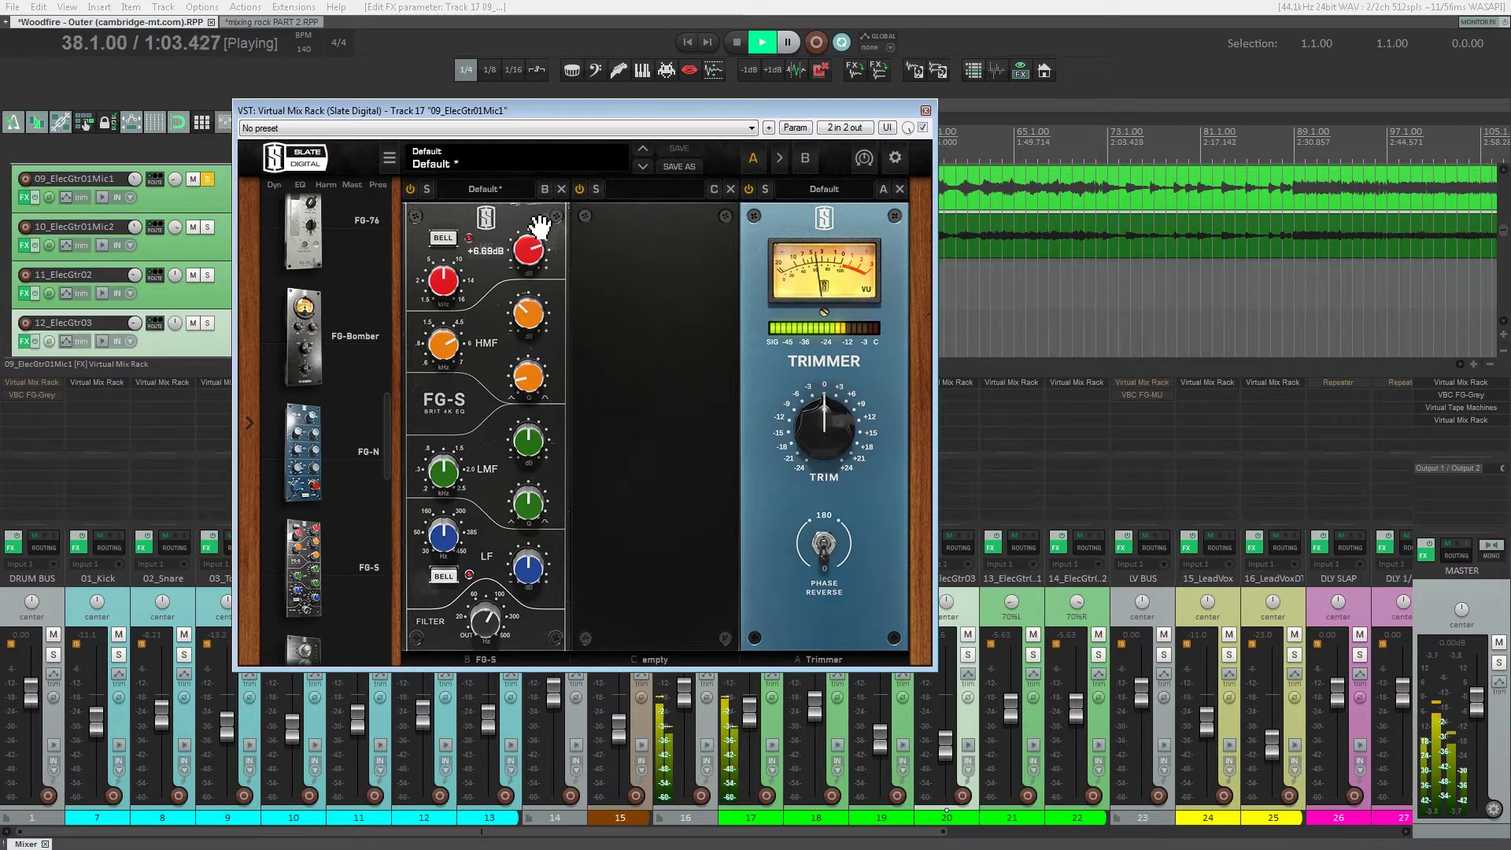
# - Load Revival into the rack's empty slot, set Shimmer to 25.3, and compare the rack bypassed and active
pyautogui.scroll(-10, 386, 439)
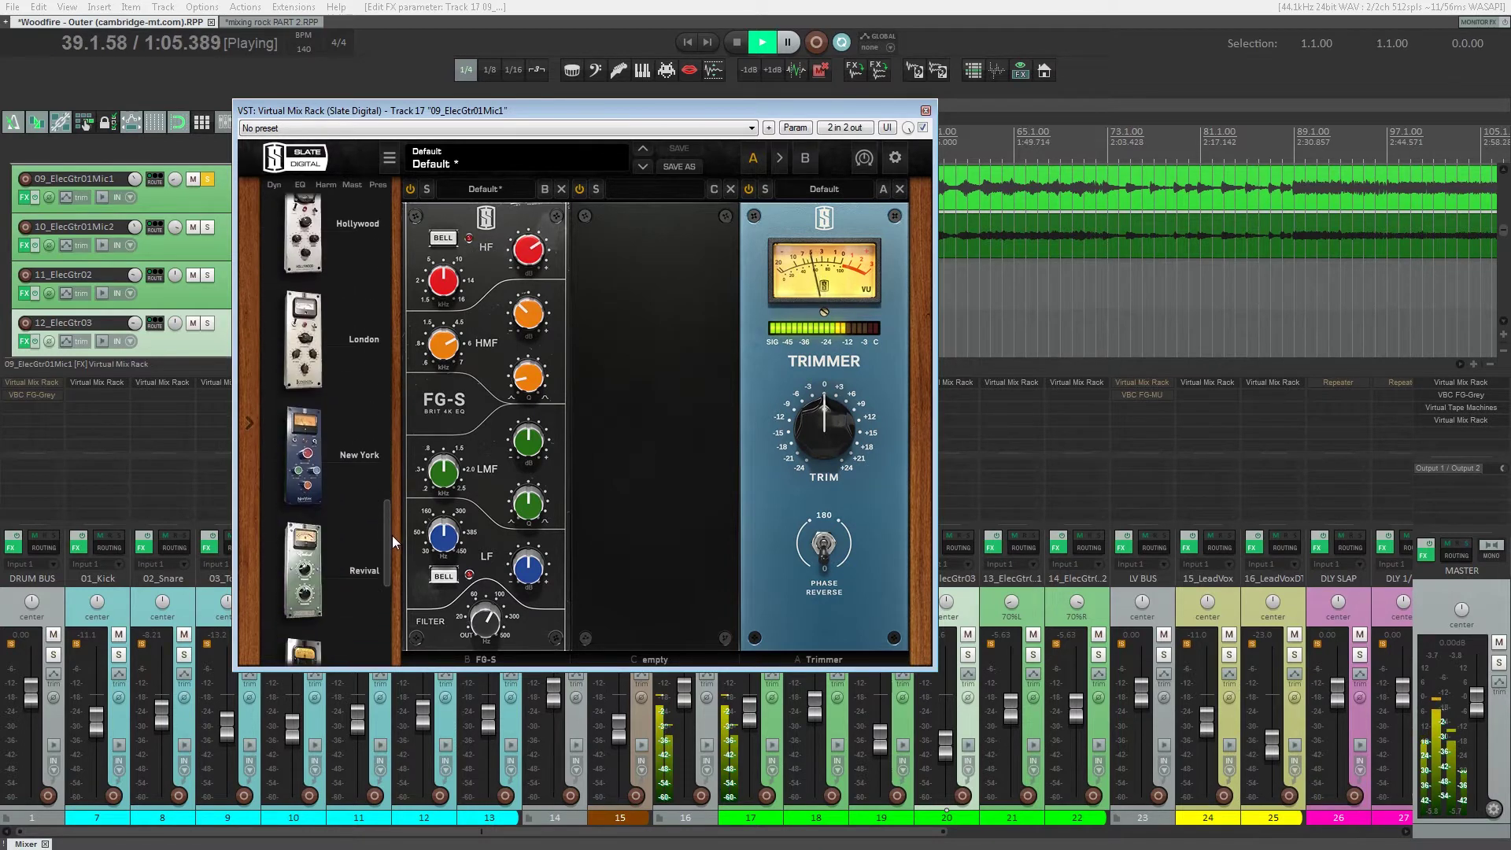
pyautogui.moveTo(467, 422); pyautogui.dragTo(657, 432)
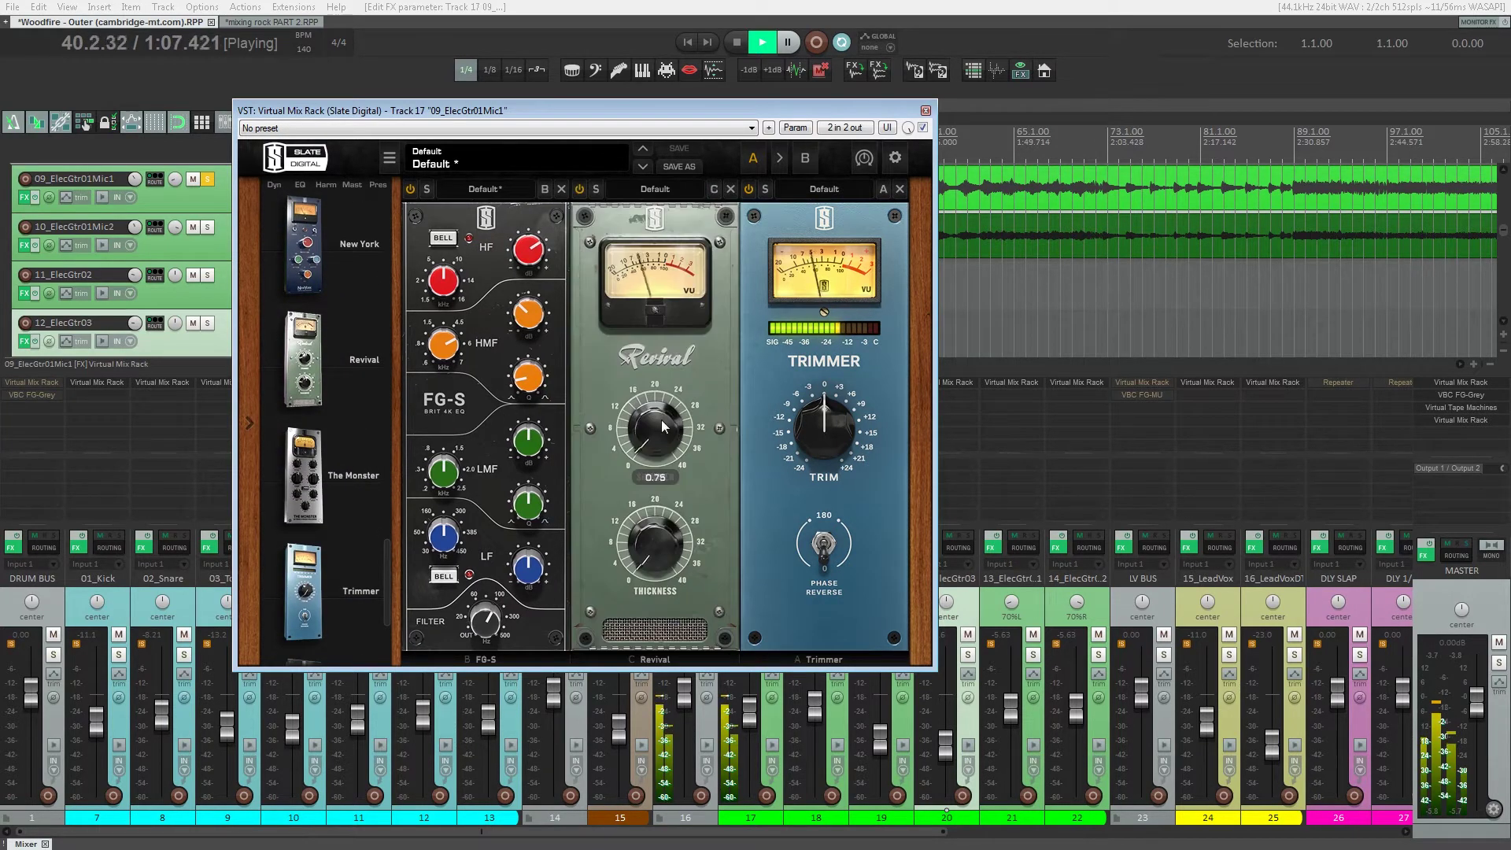
pyautogui.moveTo(659, 311); pyautogui.dragTo(665, 220)
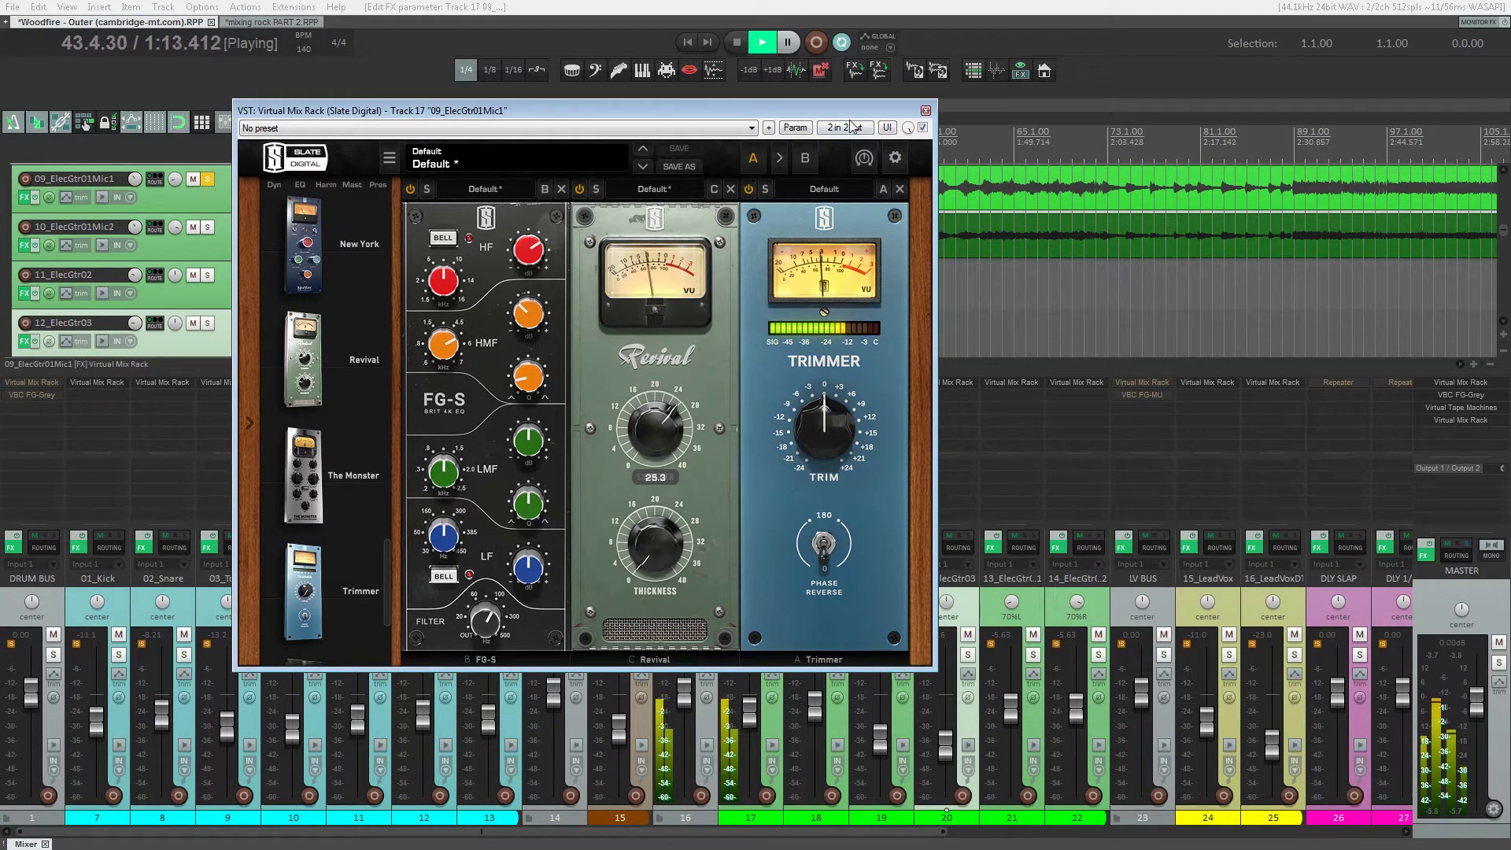
pyautogui.click(922, 129)
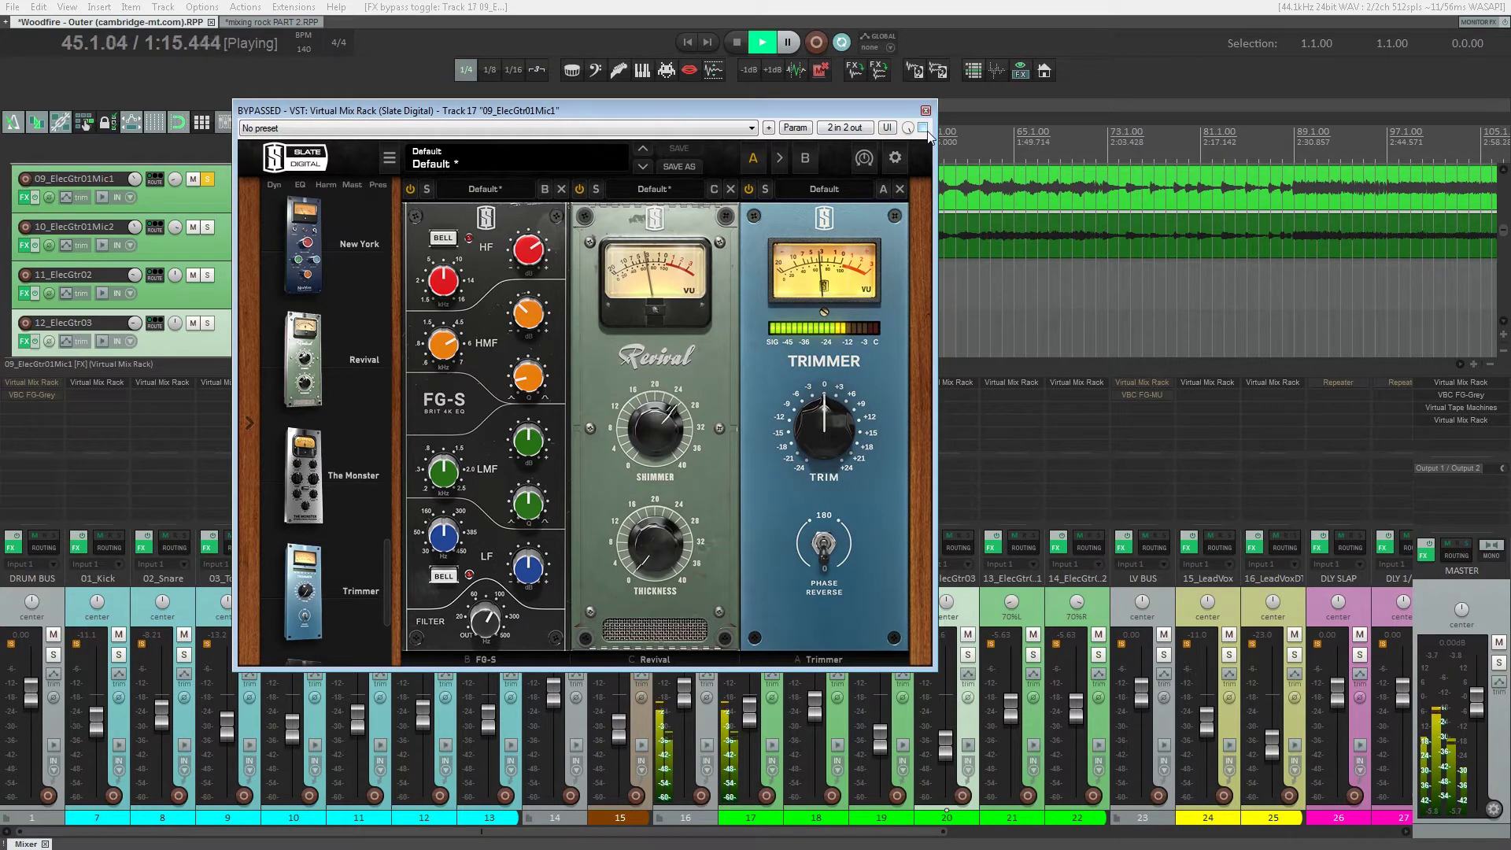
pyautogui.click(923, 128)
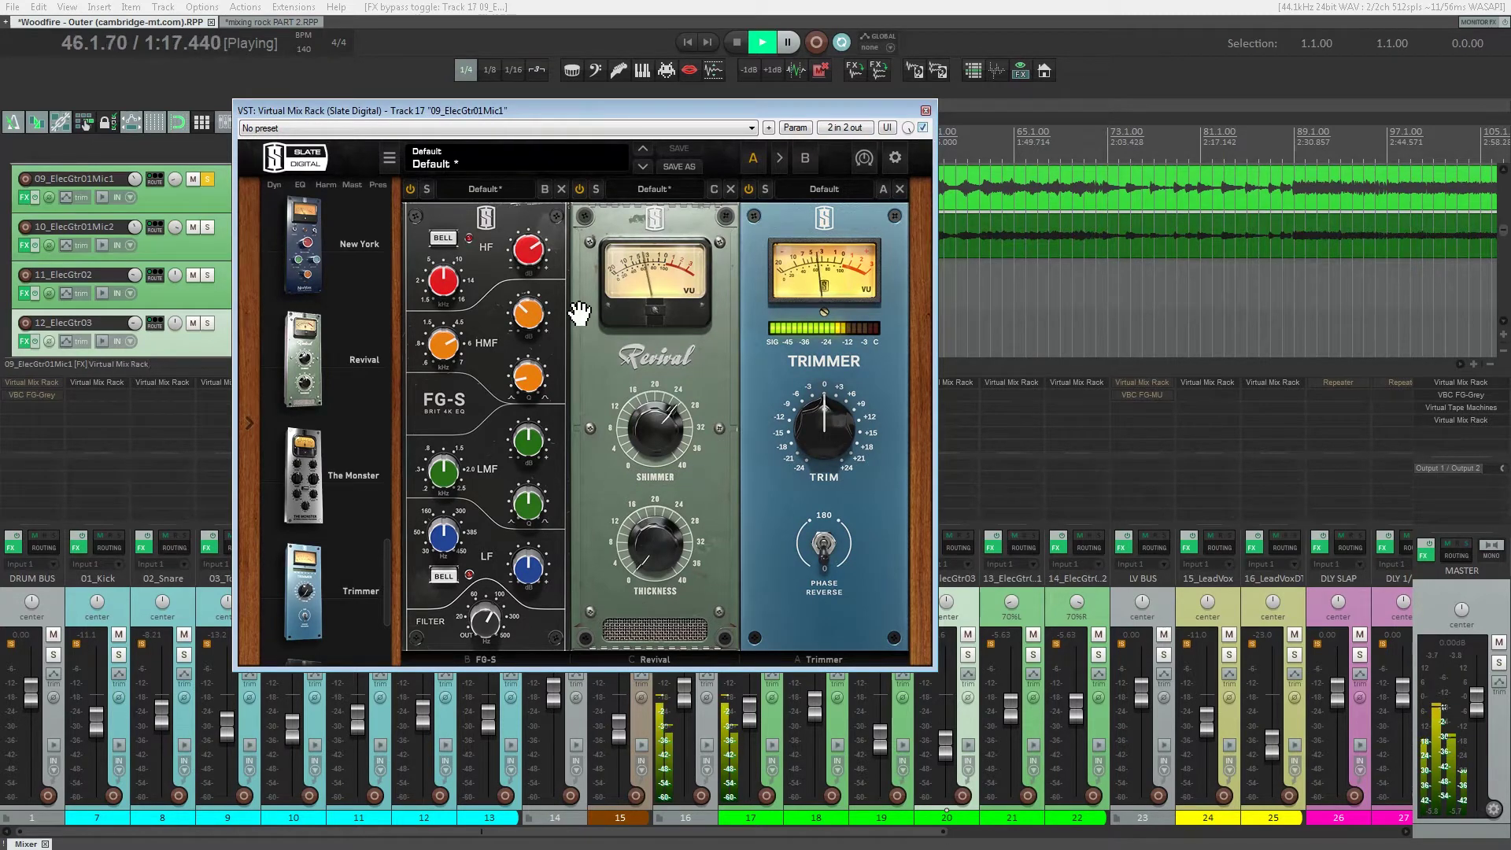
# - Lower Revival's Shimmer, set Thickness to about 10, and reduce the Trimmer to -1.64 dB
pyautogui.moveTo(630, 409); pyautogui.dragTo(647, 439)
pyautogui.press('space')
pyautogui.press('space')
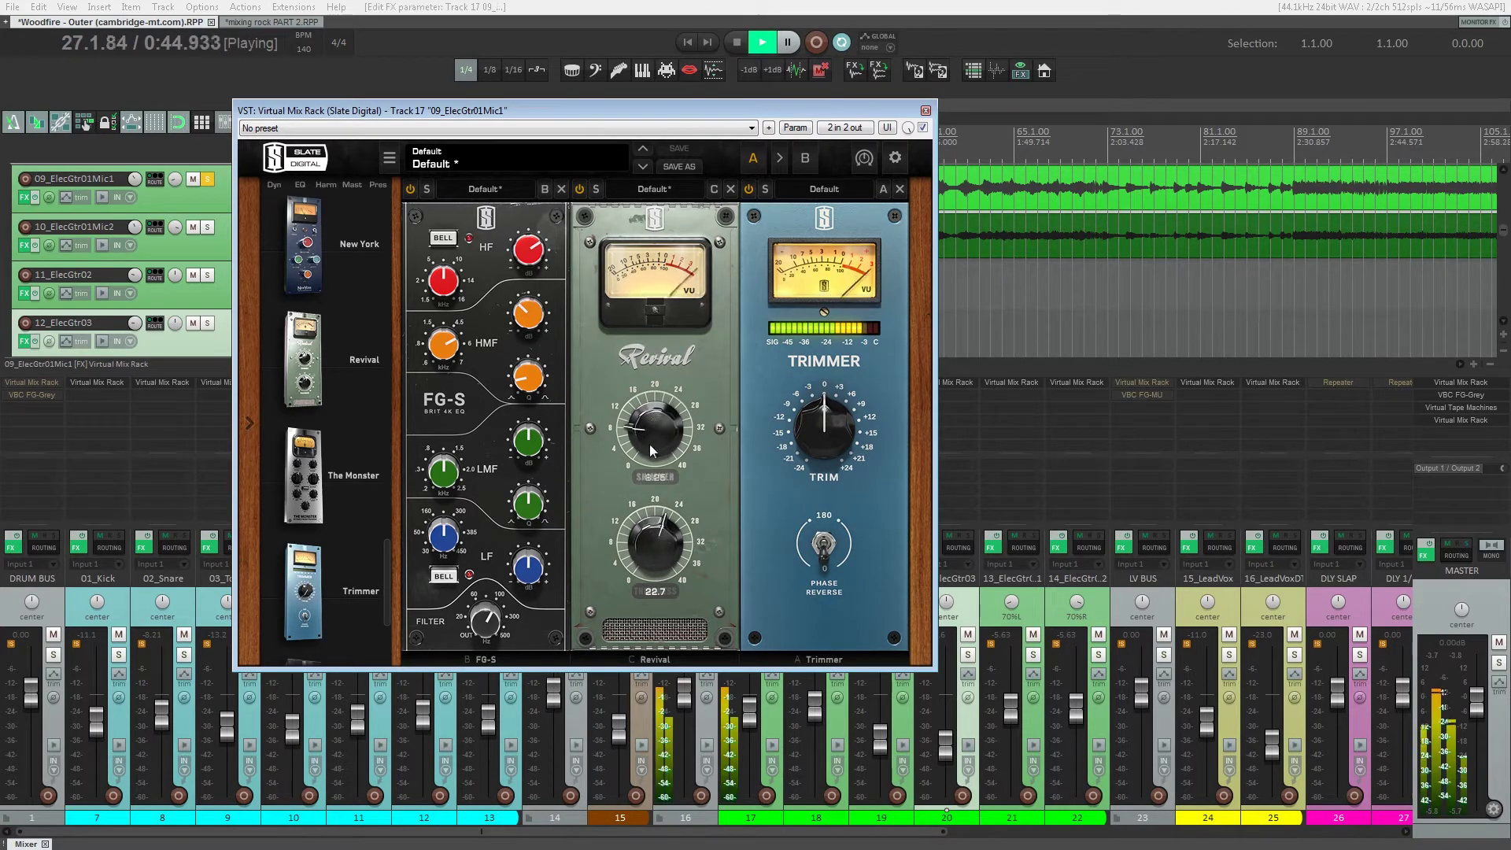
pyautogui.moveTo(656, 537); pyautogui.dragTo(659, 551)
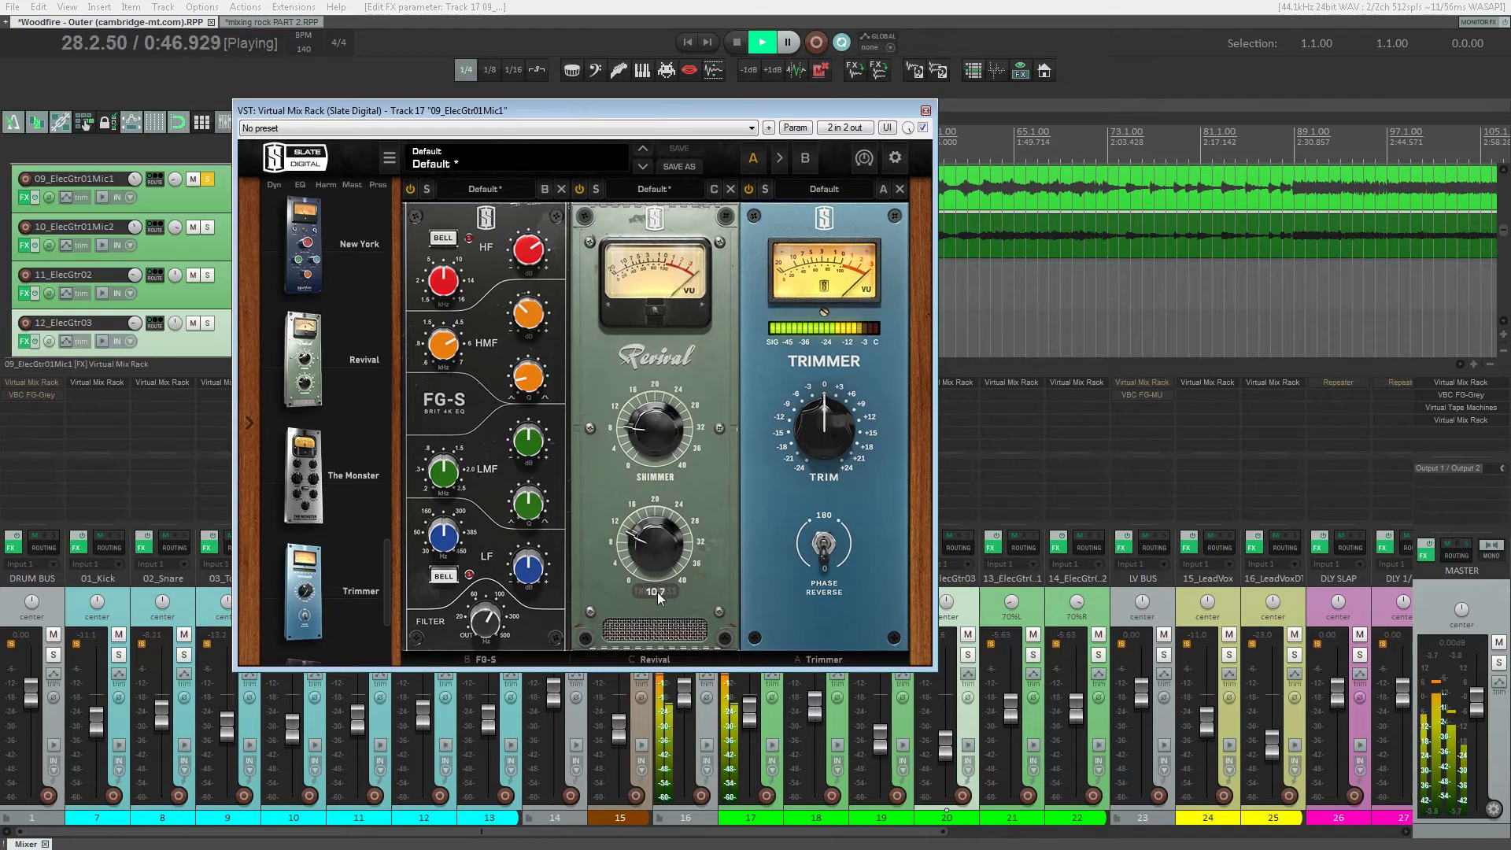
pyautogui.moveTo(822, 453); pyautogui.dragTo(818, 498)
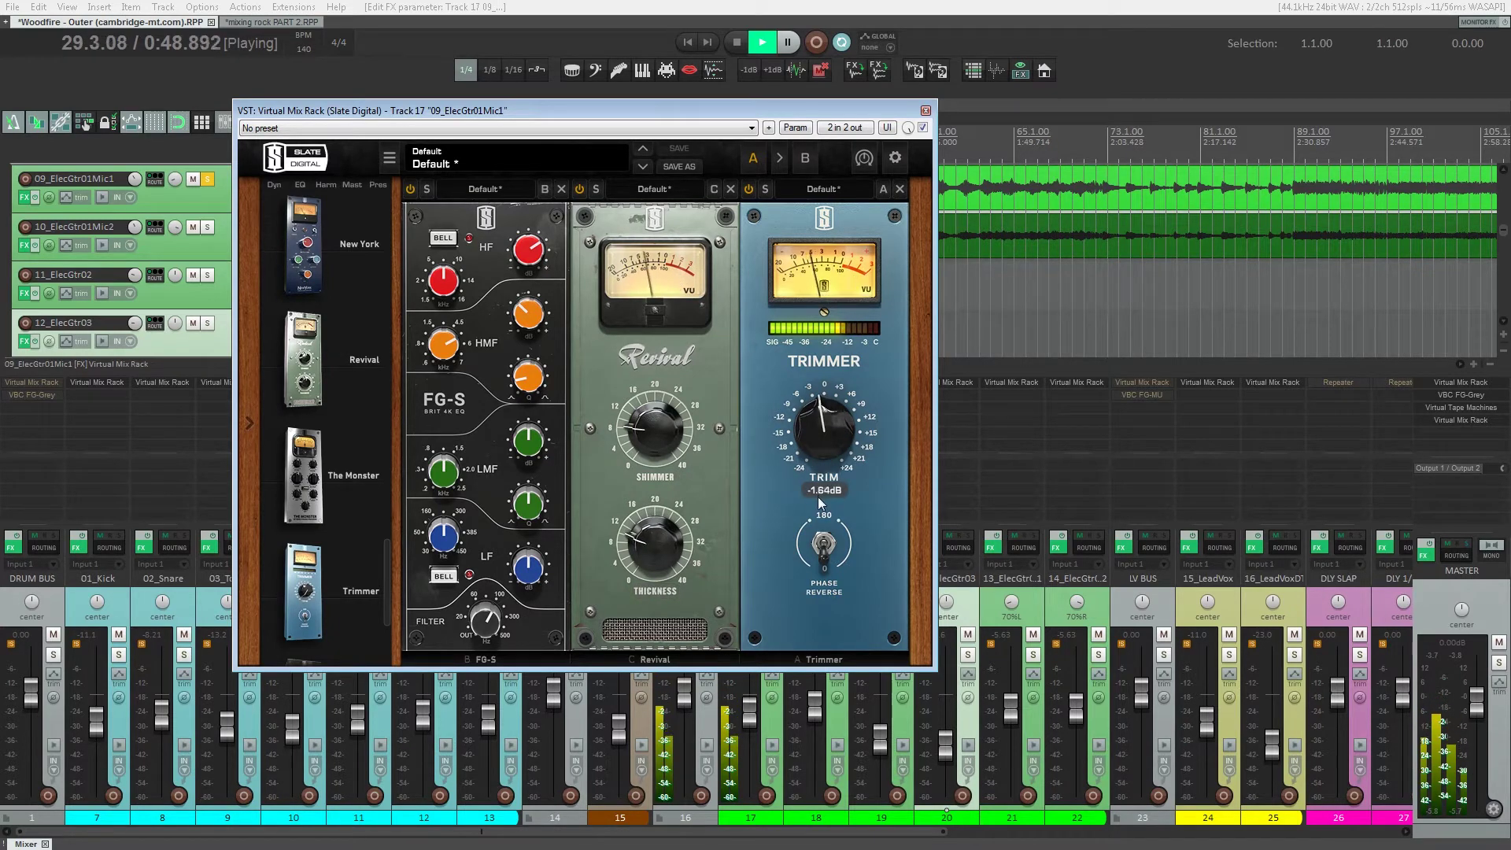
# - Play 09_ElecGtr01Mic1 from about bar 6 and compare its rack bypassed and active
pyautogui.moveTo(666, 115); pyautogui.dragTo(1199, 238)
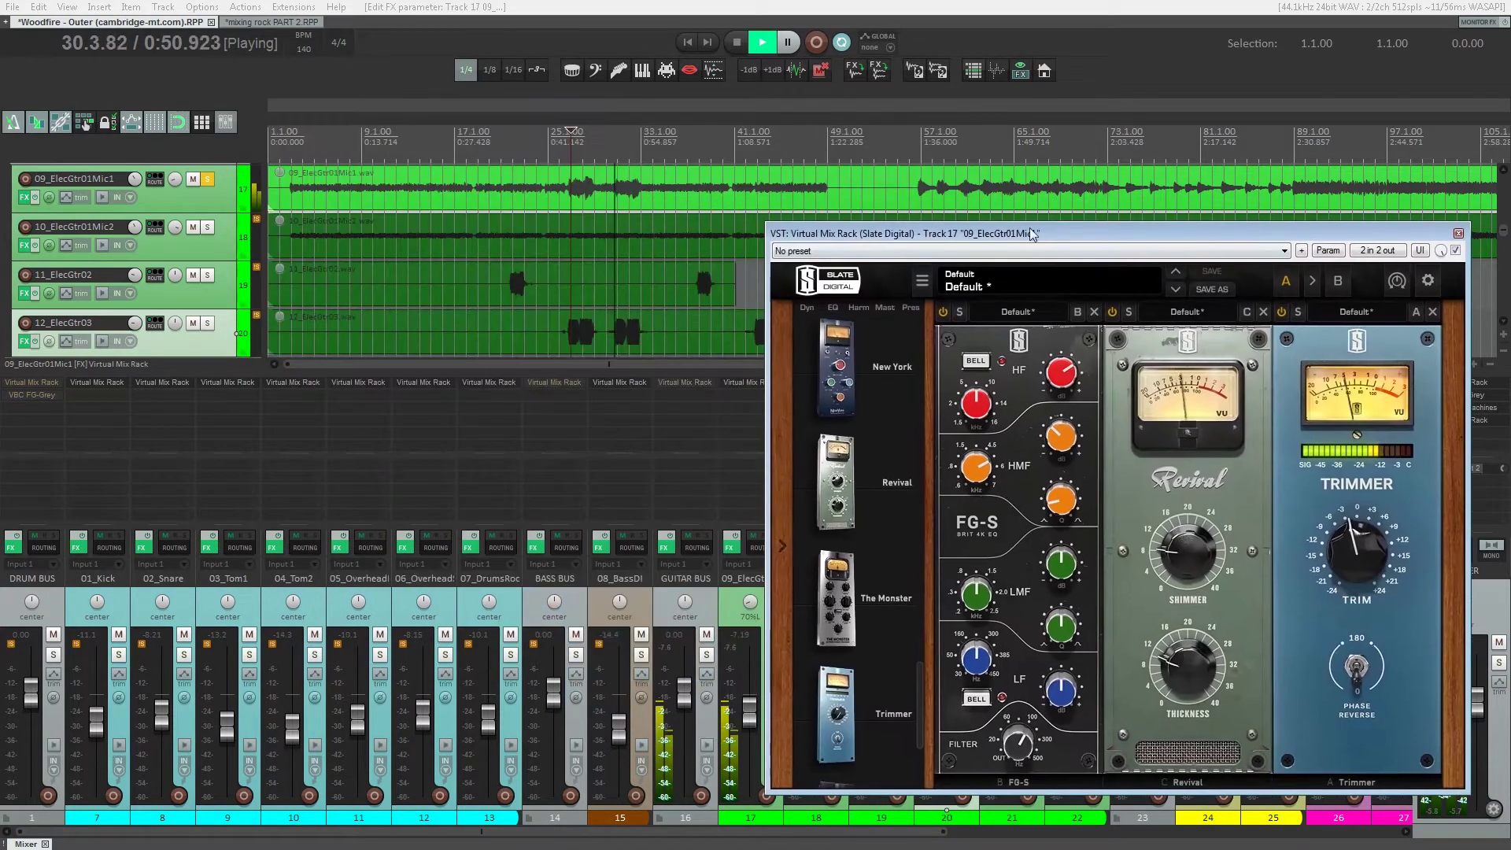
pyautogui.click(326, 153)
pyautogui.moveTo(1012, 234); pyautogui.dragTo(582, 155)
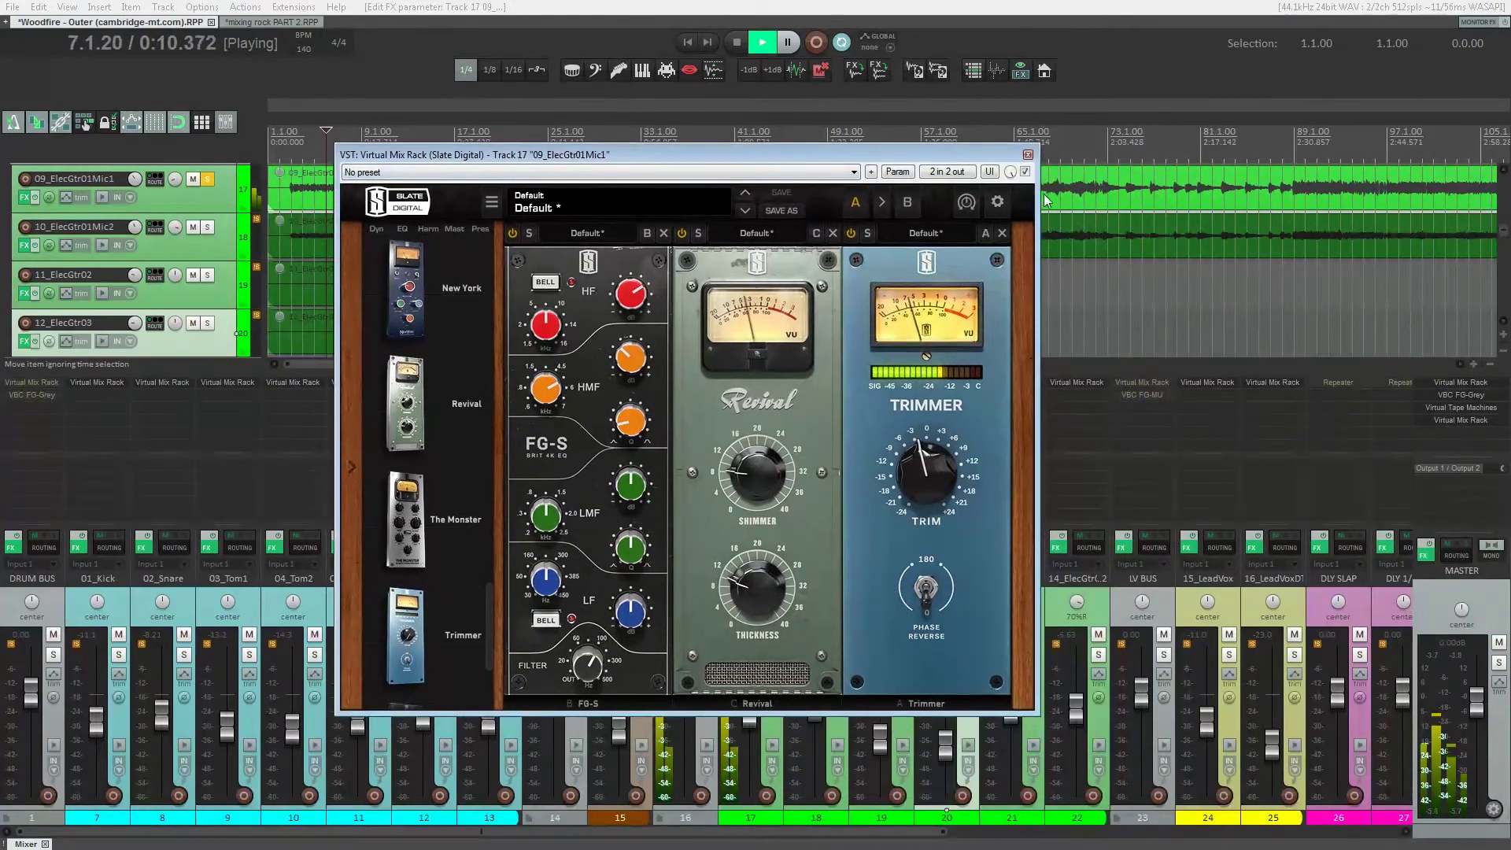
pyautogui.click(1025, 172)
pyautogui.click(1024, 171)
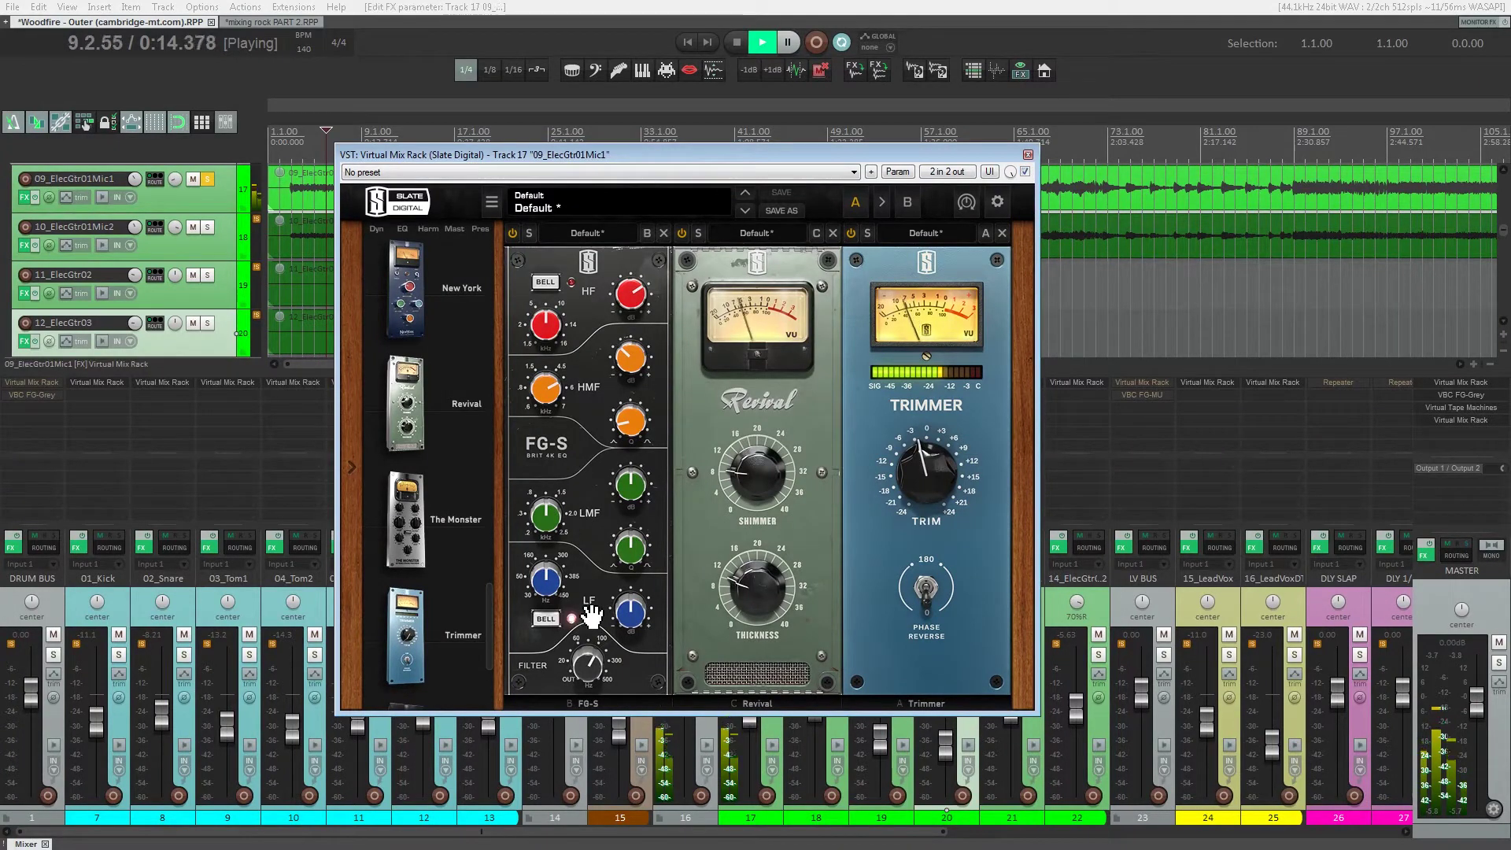
# - Sweep FG-S's LF band with cuts and boosts, leave a slight LF cut, and set Revival's Thickness to 12.4
pyautogui.moveTo(554, 590); pyautogui.dragTo(623, 640)
pyautogui.moveTo(549, 586); pyautogui.dragTo(551, 621)
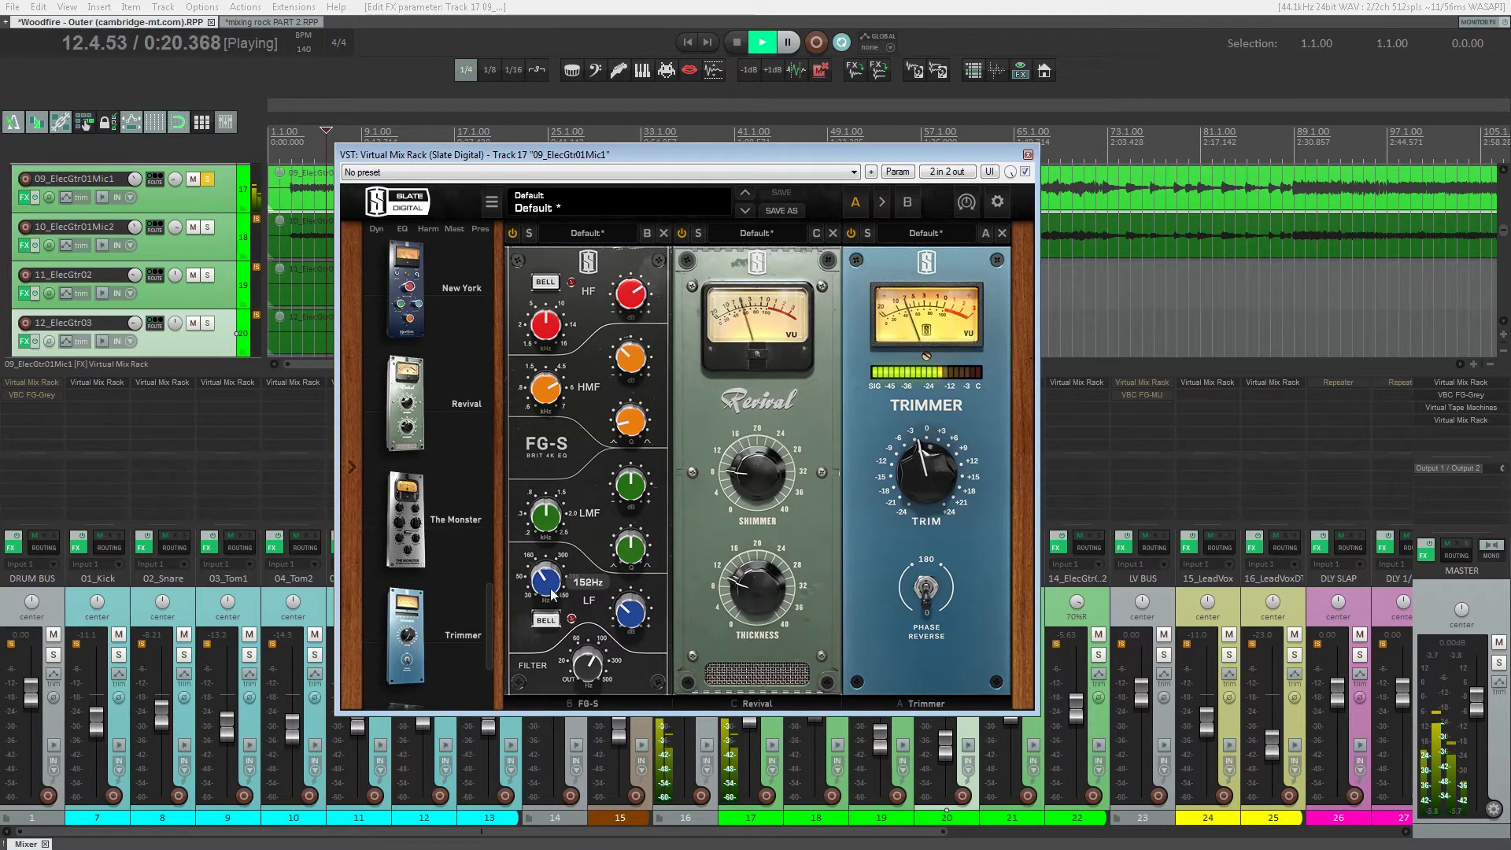
pyautogui.moveTo(631, 613); pyautogui.dragTo(543, 544)
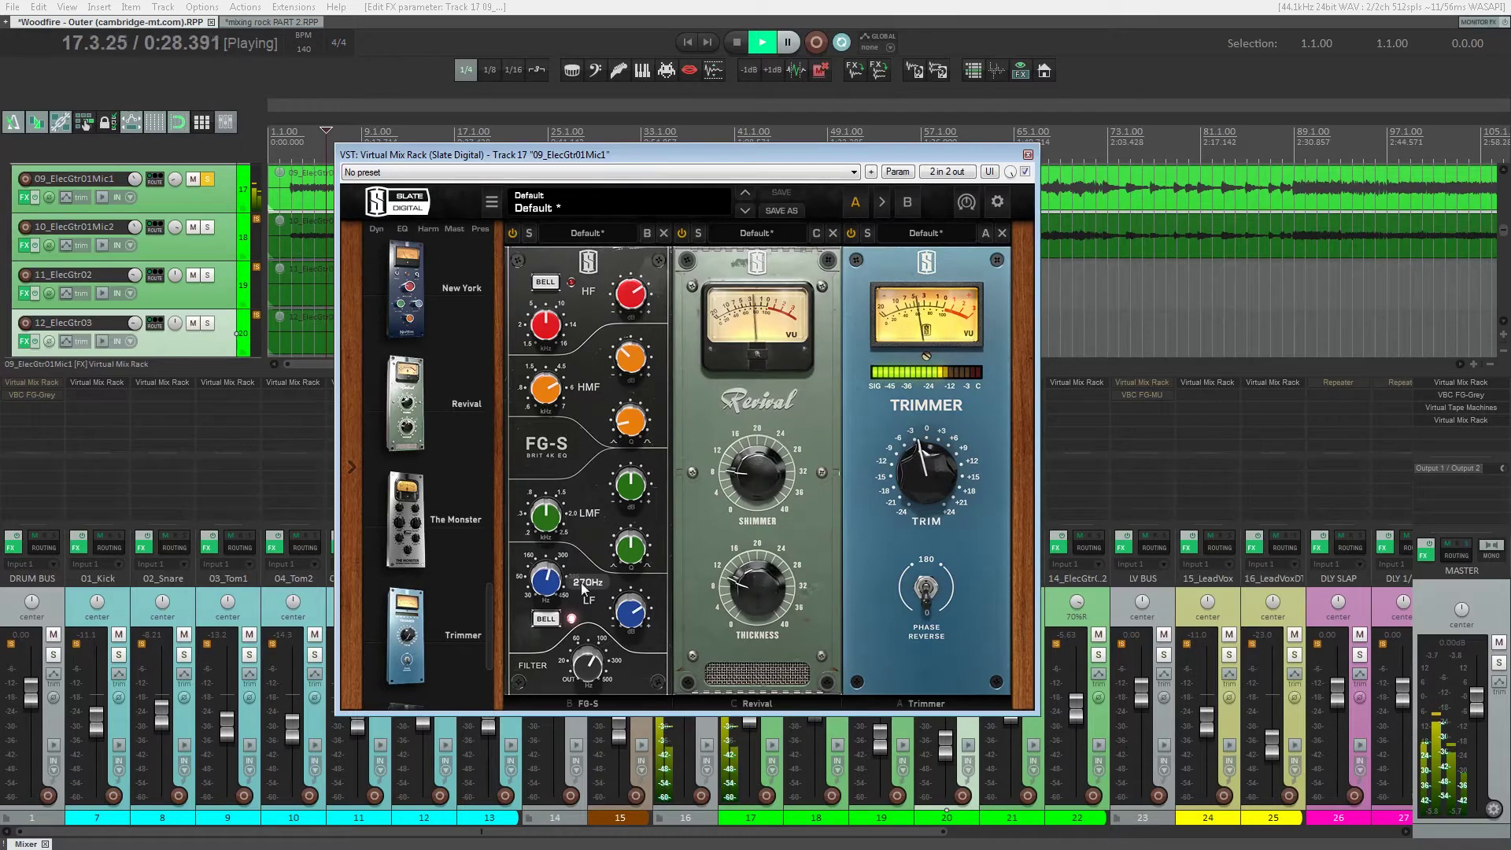
pyautogui.moveTo(551, 579); pyautogui.dragTo(553, 590)
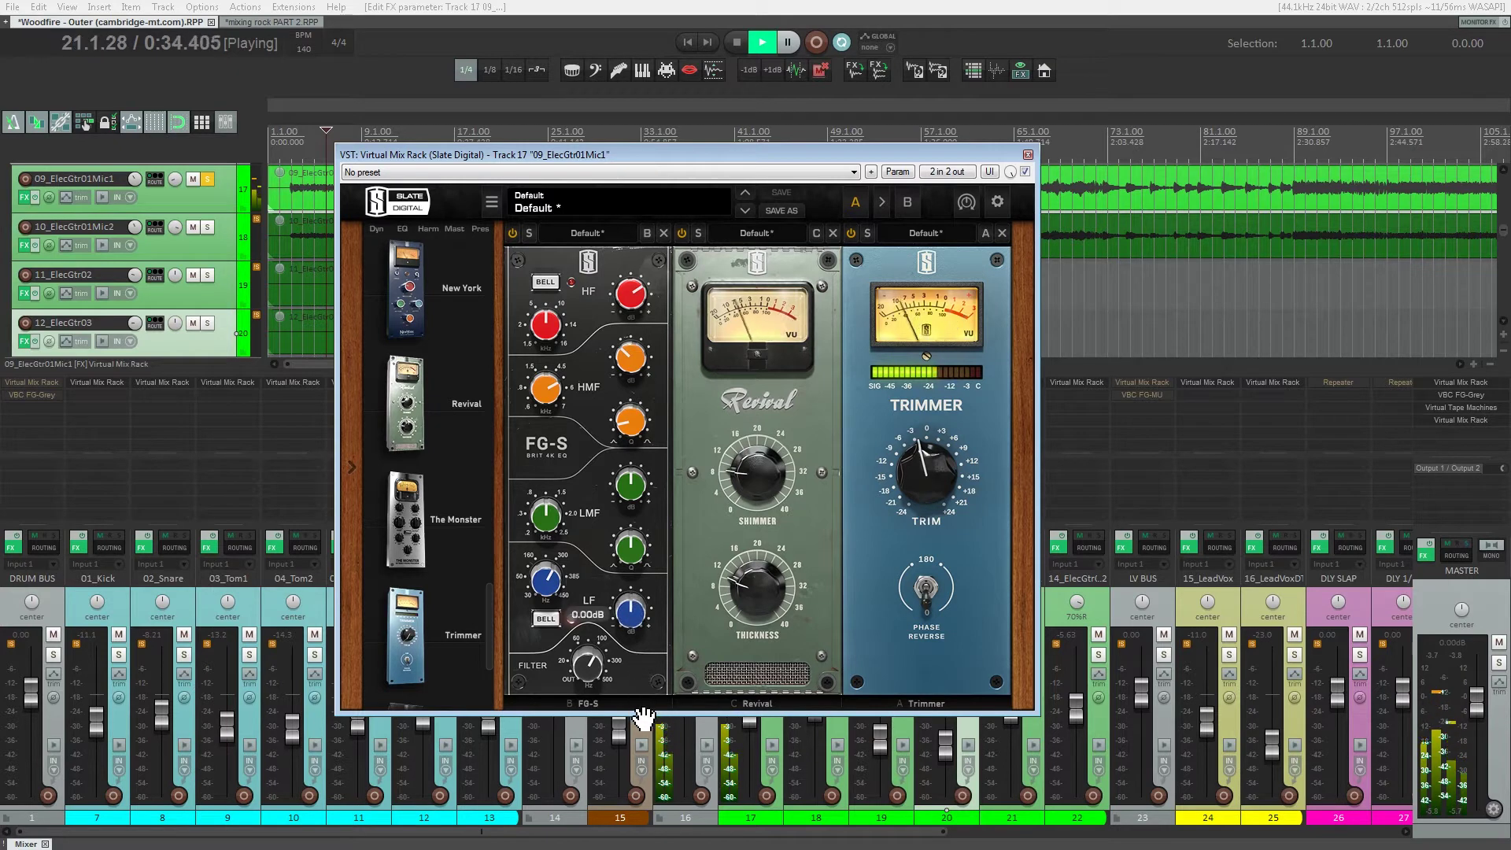
pyautogui.moveTo(644, 726); pyautogui.dragTo(645, 702)
pyautogui.click(717, 606)
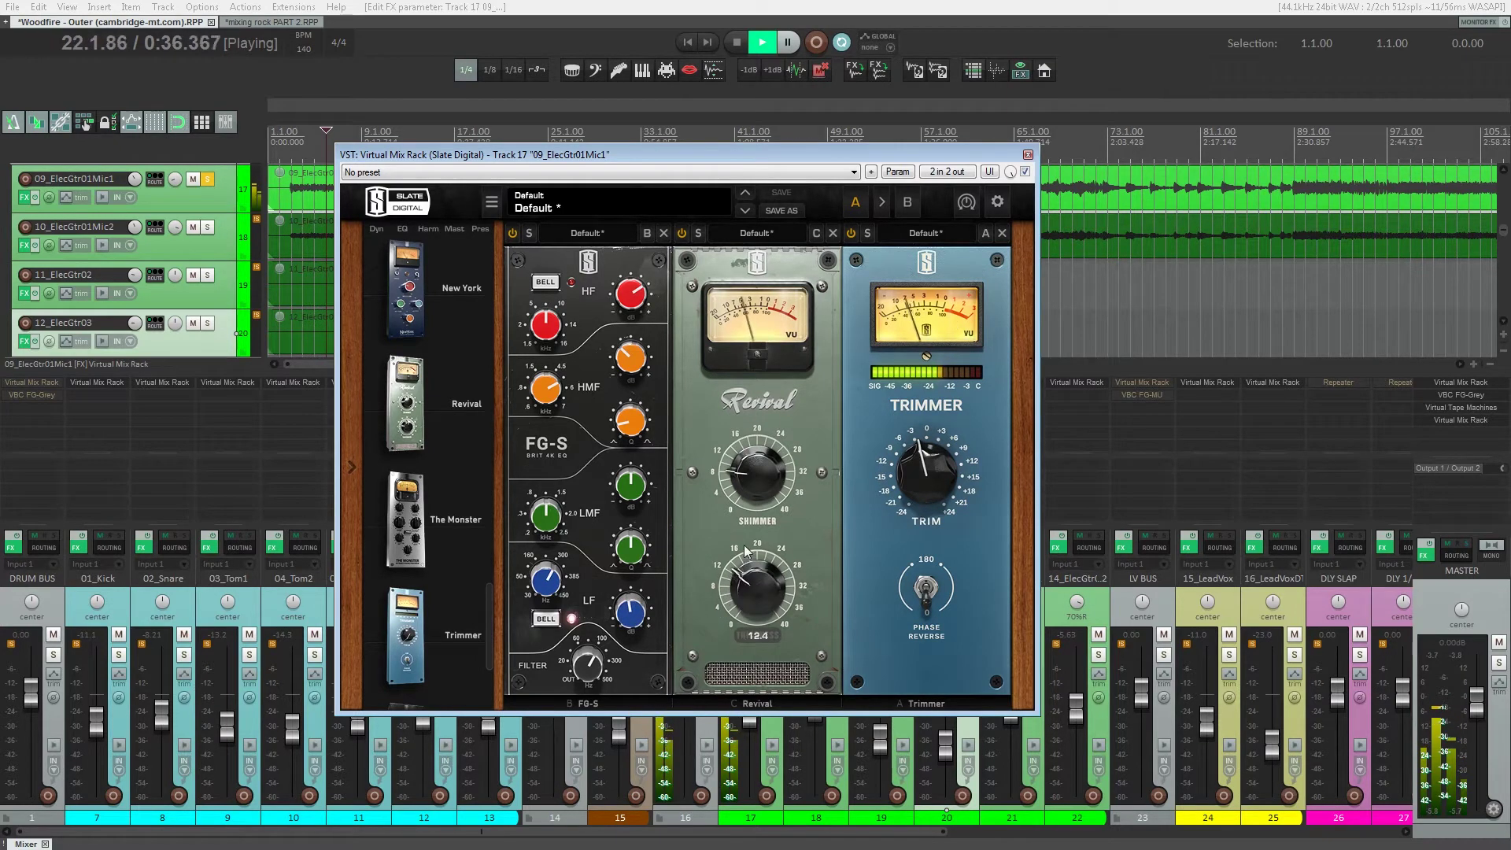
# - Check 09_ElecGtr01Mic1 with the rack bypassed, reactivate it, and close the rack
pyautogui.click(1024, 172)
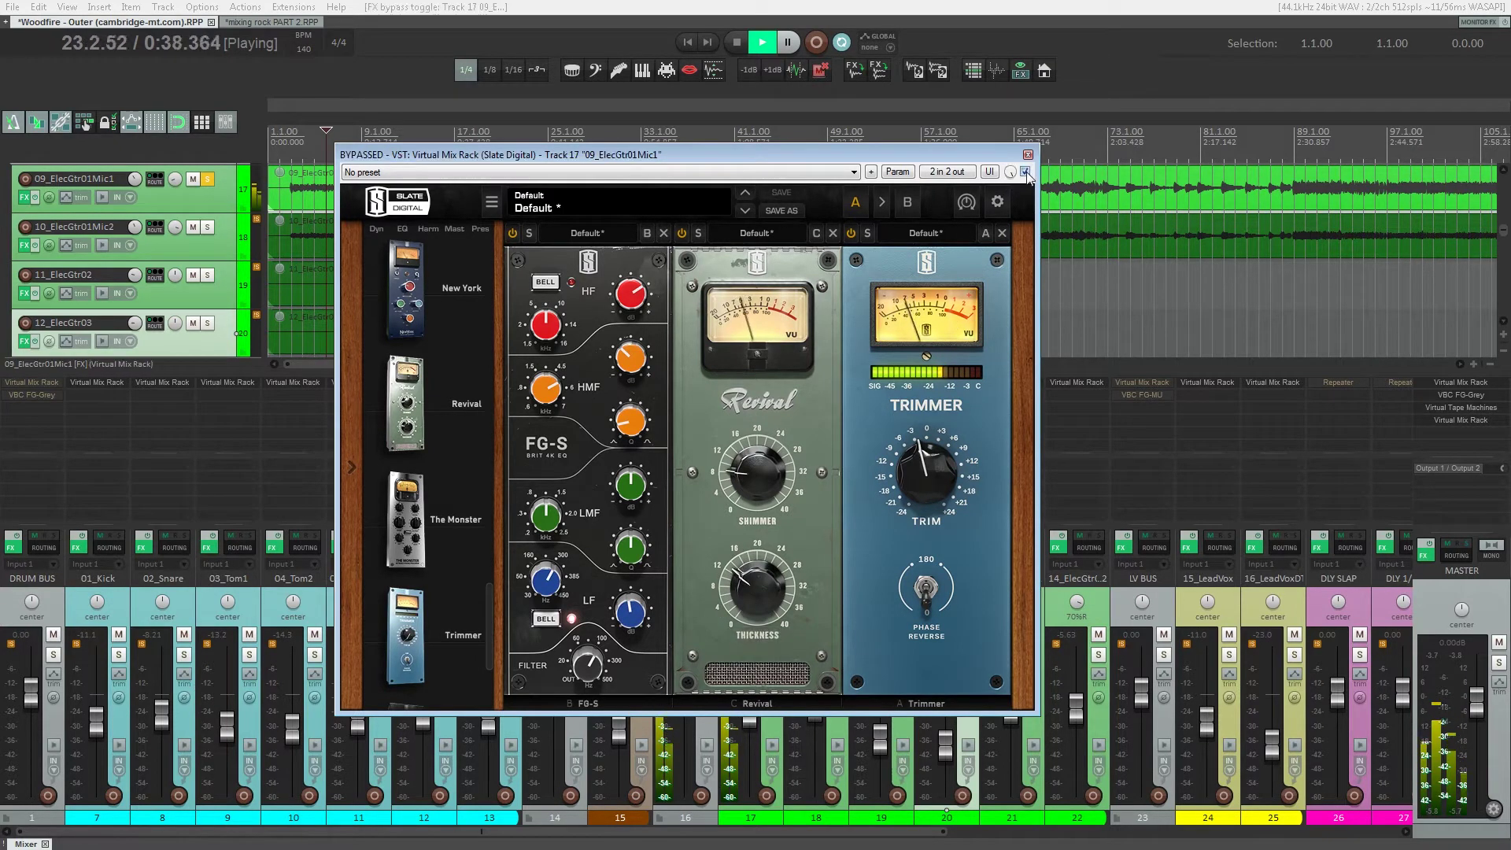
pyautogui.click(1025, 172)
pyautogui.click(1027, 154)
# - Audition 10_ElecGtr01Mic2 alone and the full guitar bus, and lower the Trimmer on 09_ElecGtr01Mic1 to -3.21 dB
pyautogui.keyDown('ctrl'); pyautogui.keyDown('alt'); pyautogui.click(836, 655); pyautogui.keyUp('alt'); pyautogui.keyUp('ctrl')
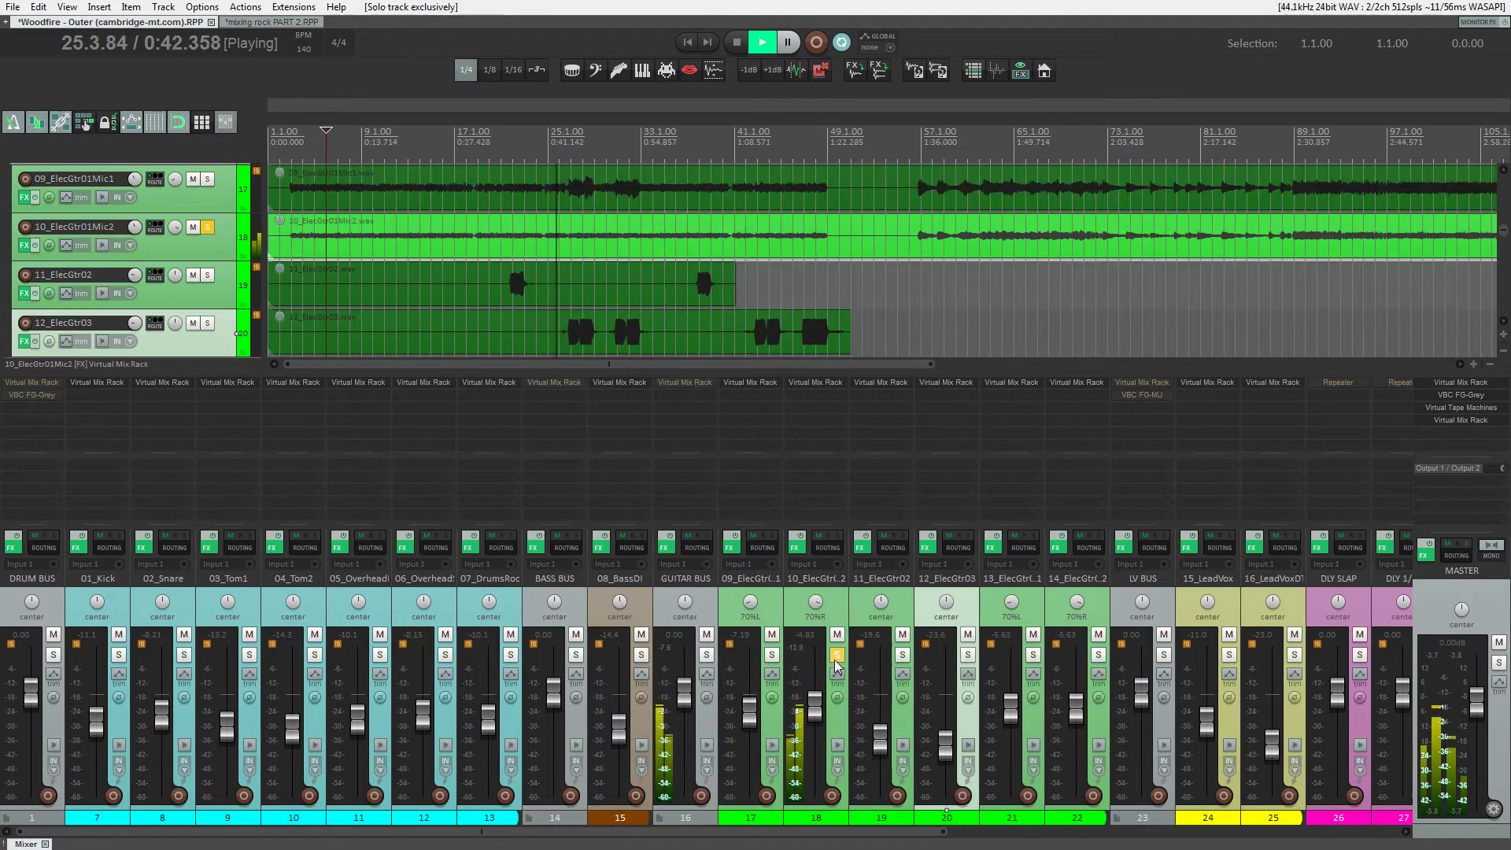
pyautogui.keyDown('ctrl'); pyautogui.keyDown('alt'); pyautogui.click(706, 655); pyautogui.keyUp('alt'); pyautogui.keyUp('ctrl')
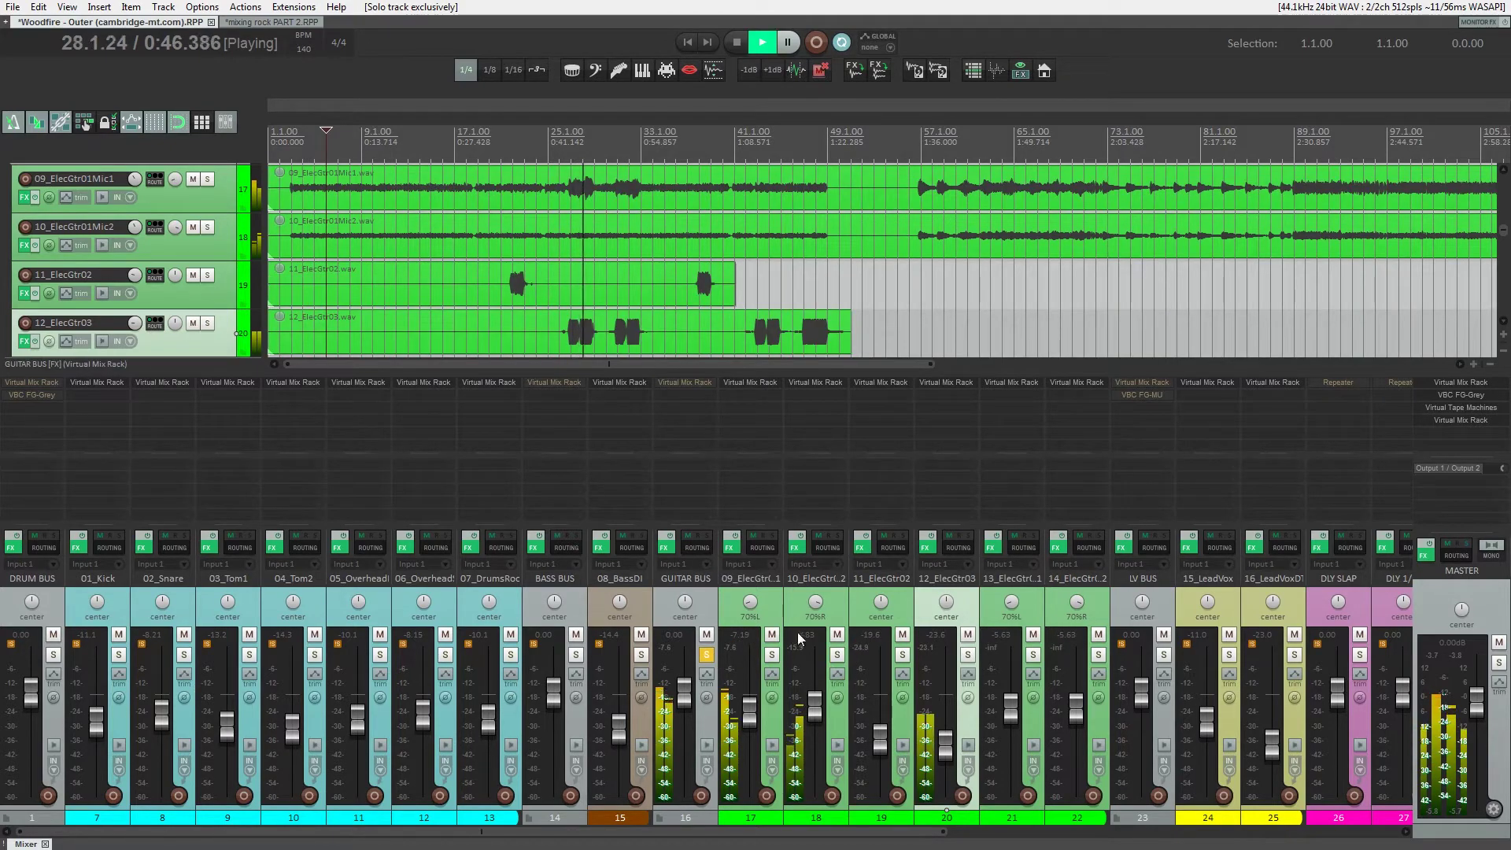
pyautogui.click(758, 384)
pyautogui.moveTo(931, 464); pyautogui.dragTo(943, 486)
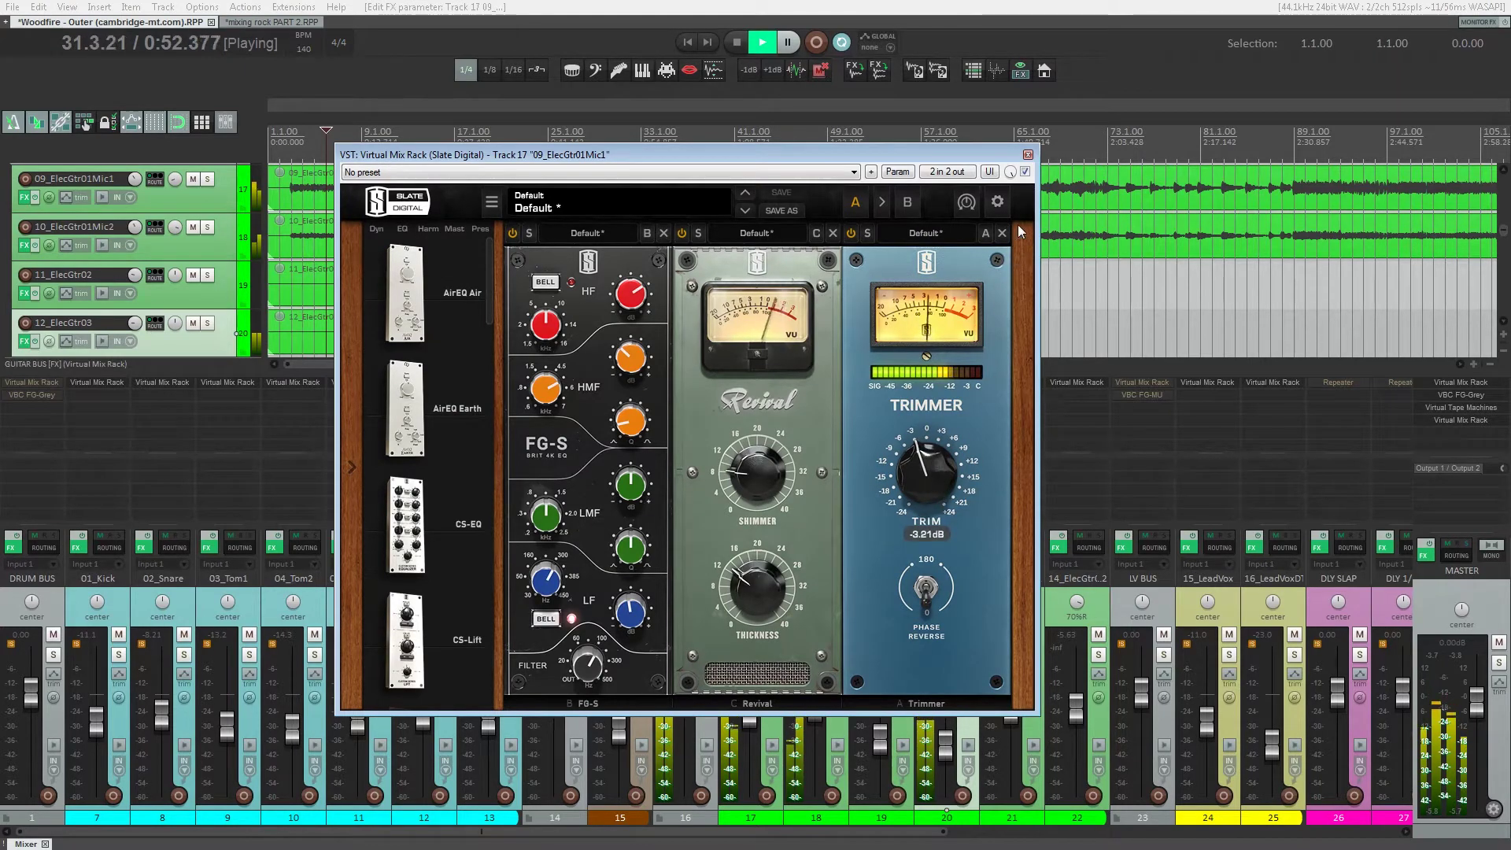
# - Switch to the Virtual Mix Rack on 10_ElecGtr01Mic2, load CS-EQ into its first empty slot, and solo the track exclusively
pyautogui.click(1028, 154)
pyautogui.click(826, 381)
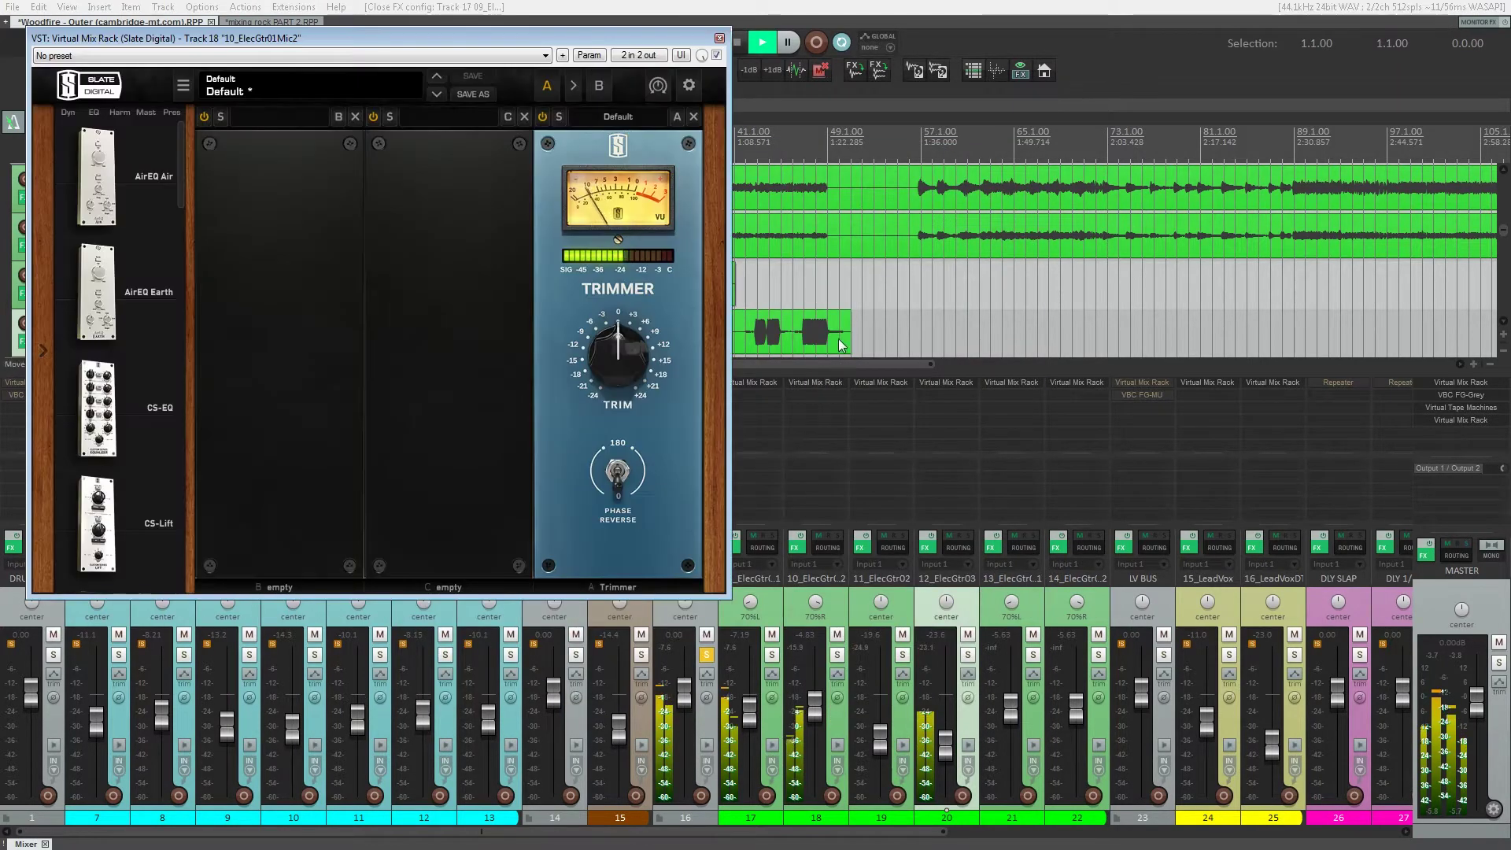
pyautogui.moveTo(240, 49); pyautogui.dragTo(579, 114)
pyautogui.scroll(-3, 519, 282)
pyautogui.moveTo(520, 290); pyautogui.dragTo(517, 277)
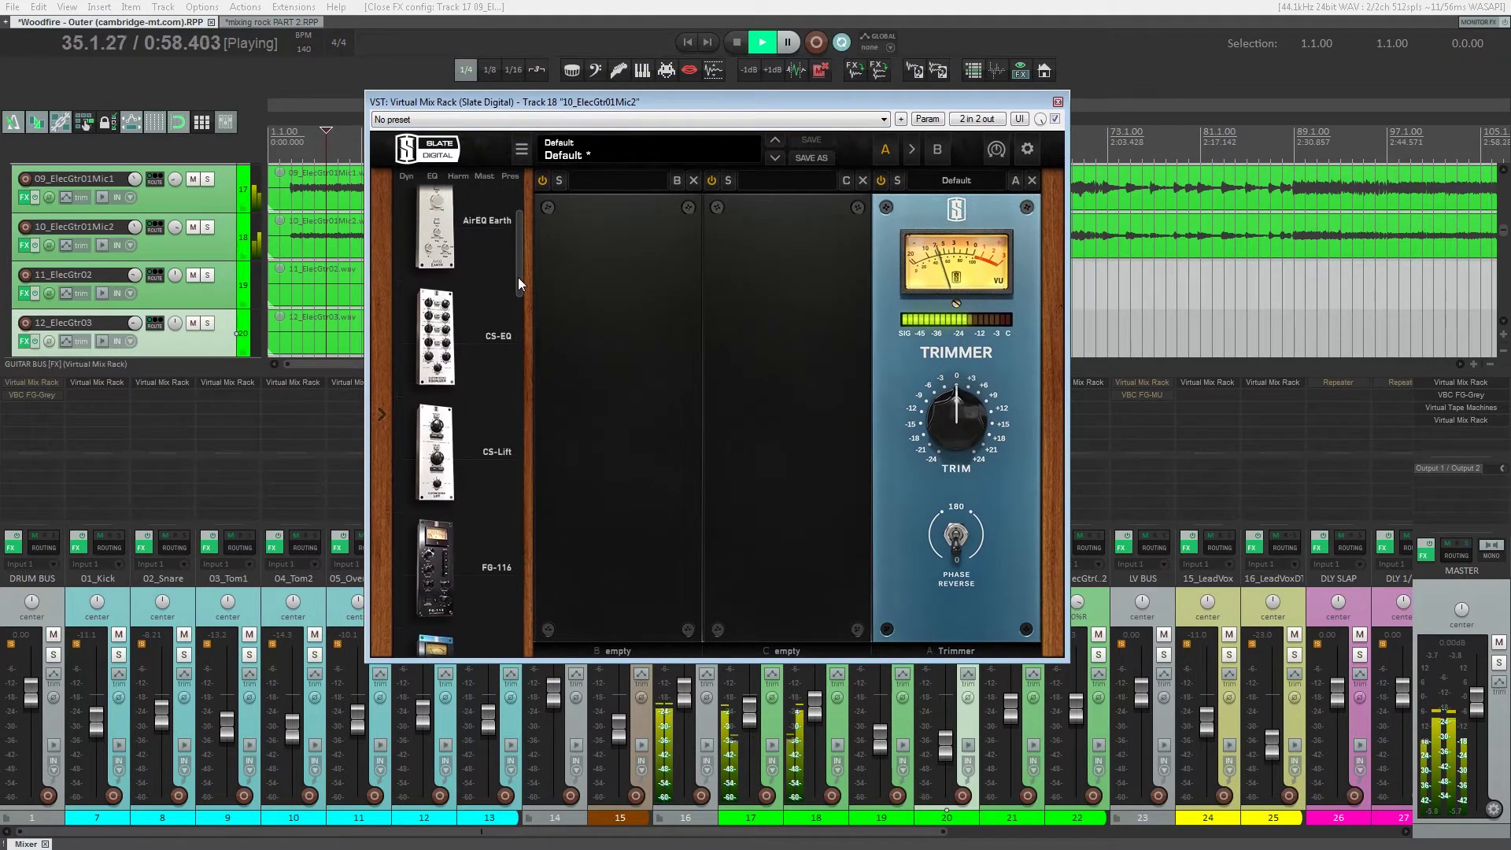
pyautogui.moveTo(438, 331); pyautogui.dragTo(608, 370)
pyautogui.moveTo(795, 105); pyautogui.dragTo(826, 144)
pyautogui.keyDown('ctrl'); pyautogui.keyDown('alt'); pyautogui.click(837, 654); pyautogui.keyUp('alt'); pyautogui.keyUp('ctrl')
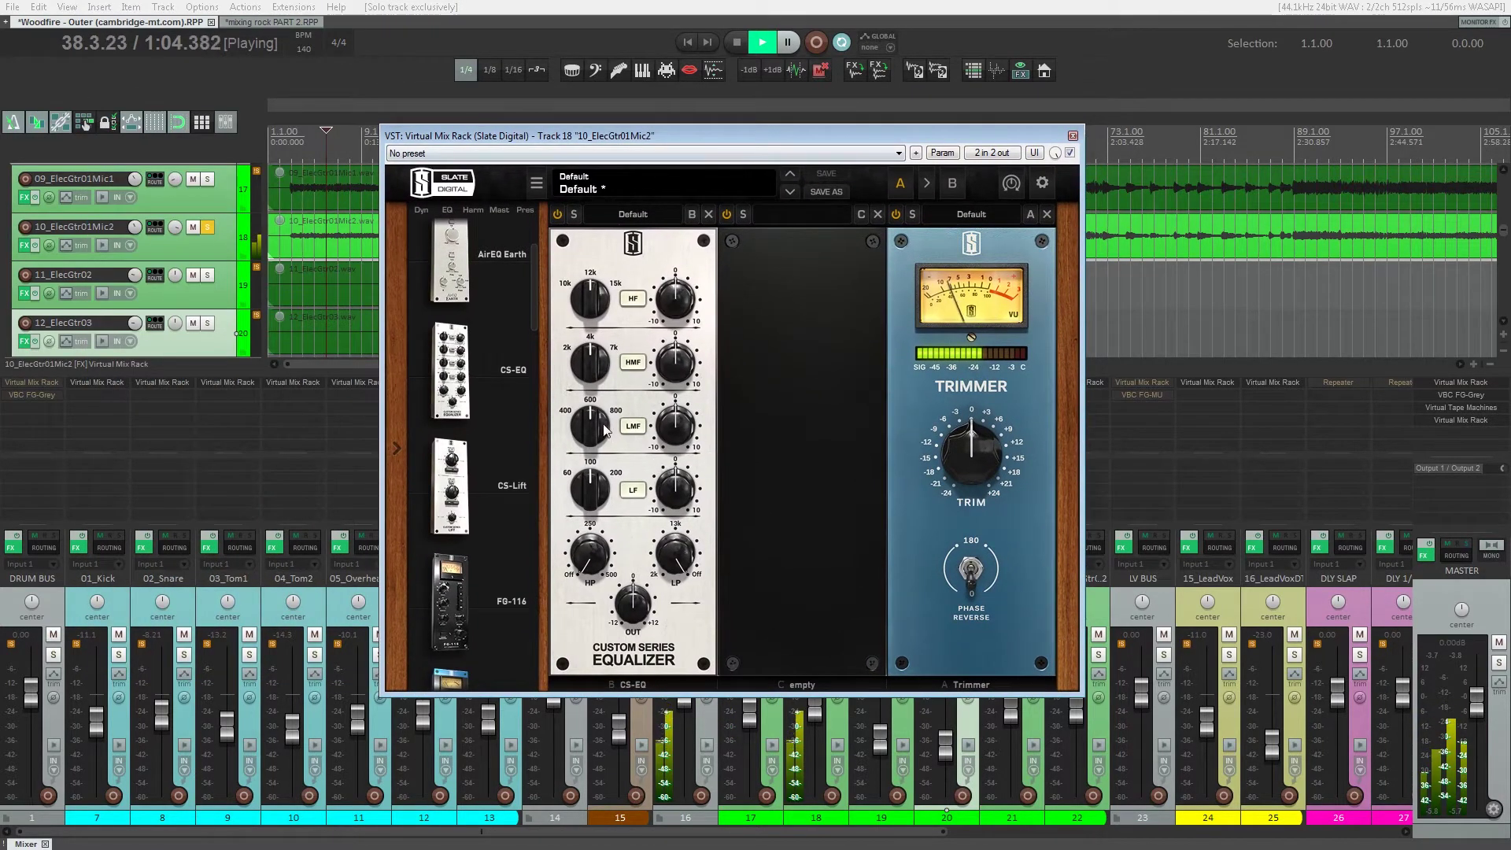
# - Set CS-EQ's LMF to 400 Hz with a slight cut, raise its LF frequency, and raise the Trimmer by about 3 dB
pyautogui.moveTo(681, 437); pyautogui.dragTo(676, 362)
pyautogui.moveTo(595, 429)
pyautogui.mouseDown()
pyautogui.moveTo(598, 395)
pyautogui.moveTo(597, 429)
pyautogui.mouseUp()
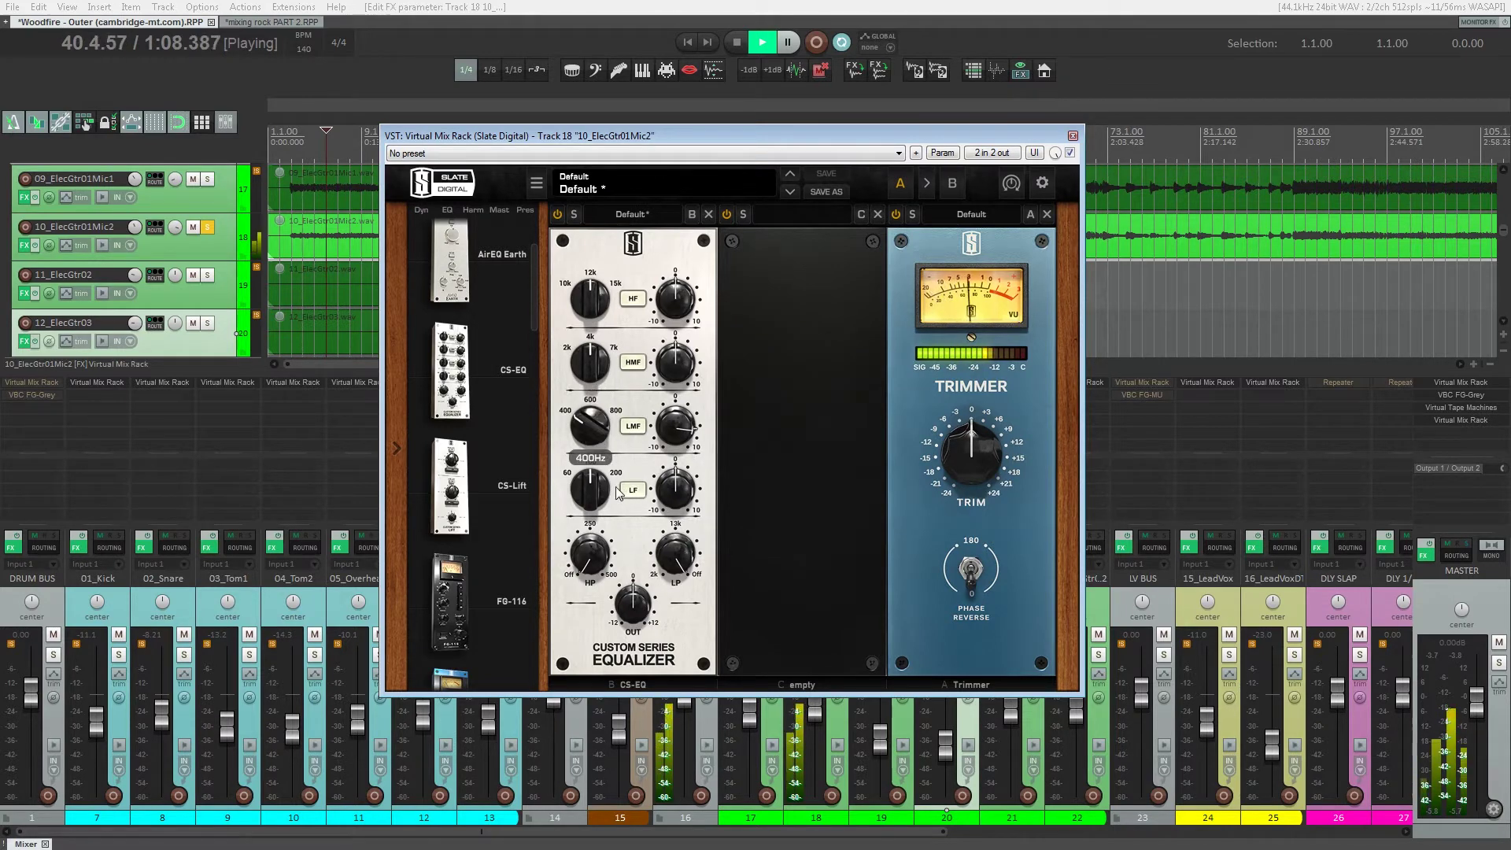
pyautogui.moveTo(590, 490); pyautogui.dragTo(635, 443)
pyautogui.moveTo(675, 491)
pyautogui.mouseDown()
pyautogui.moveTo(675, 451)
pyautogui.moveTo(671, 501)
pyautogui.mouseUp()
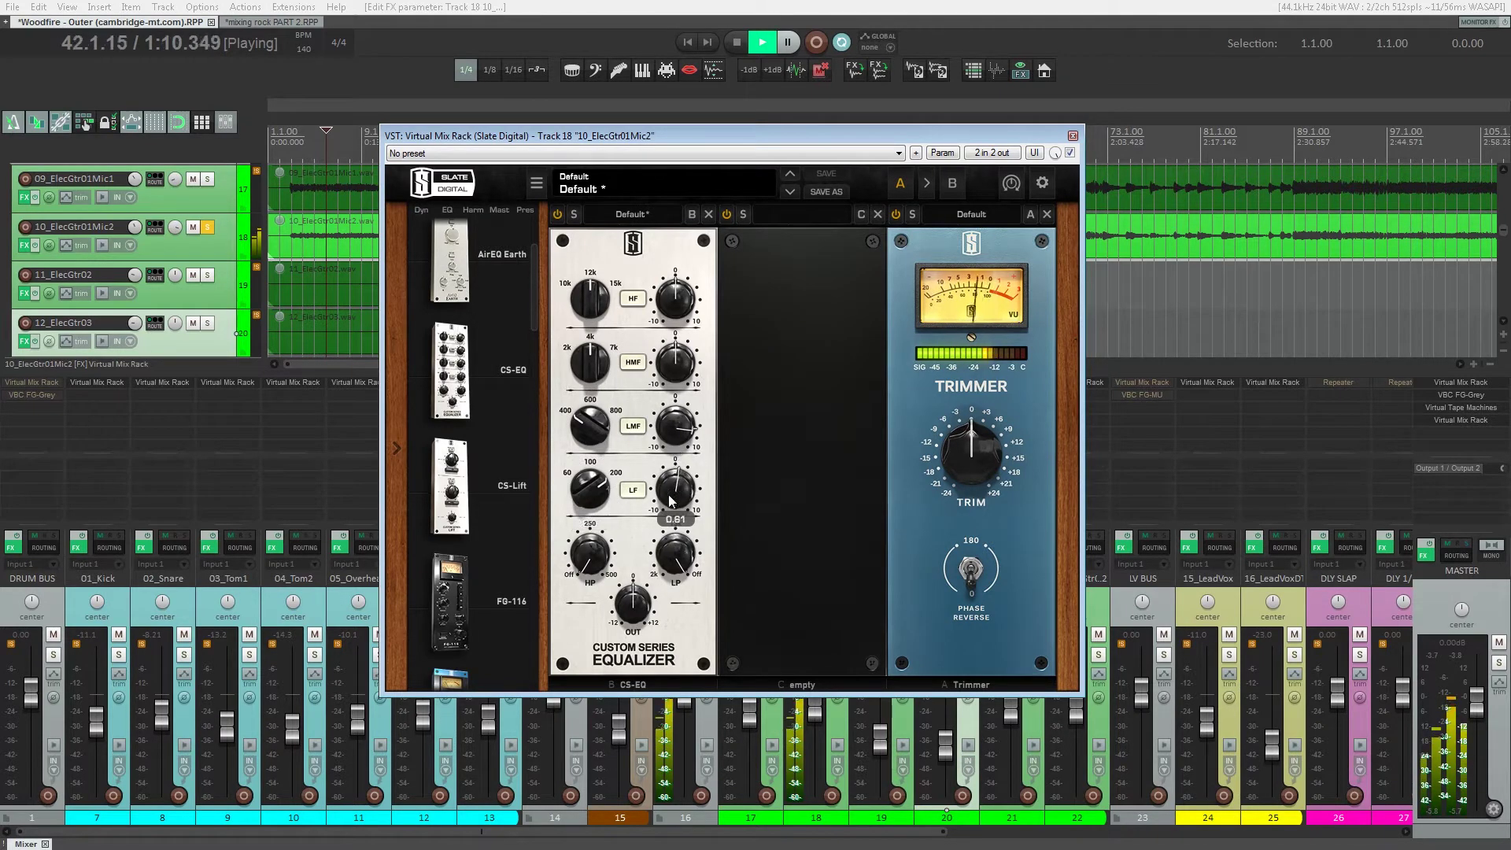
pyautogui.moveTo(677, 431); pyautogui.dragTo(680, 507)
pyautogui.moveTo(947, 481); pyautogui.dragTo(966, 454)
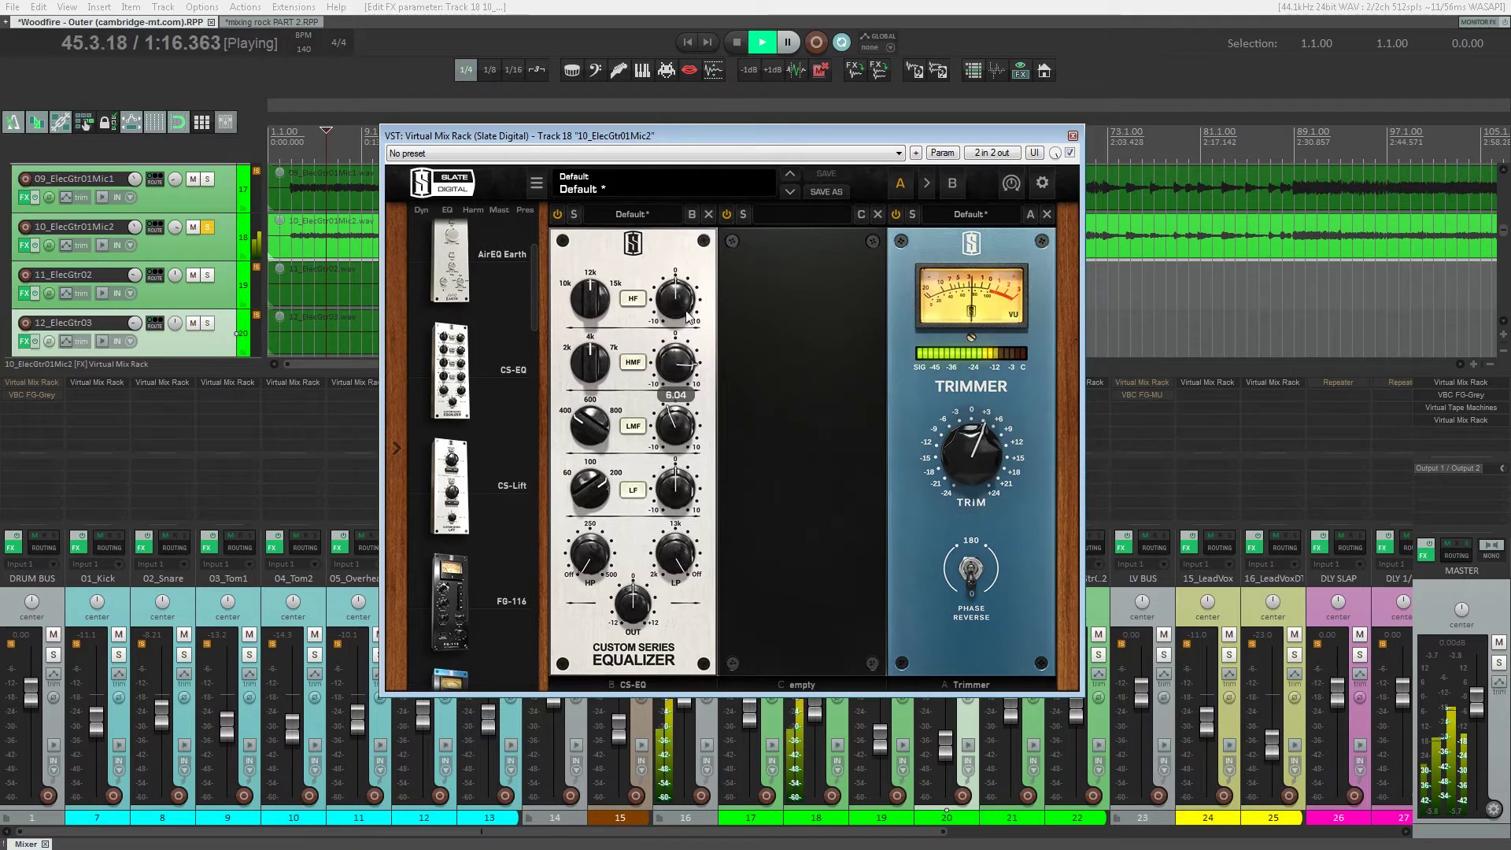
# - Sweep CS-EQ's HMF band up to 7 kHz, then leave it at a low HMF frequency with a 2.18 boost
pyautogui.scroll(3, 603, 362)
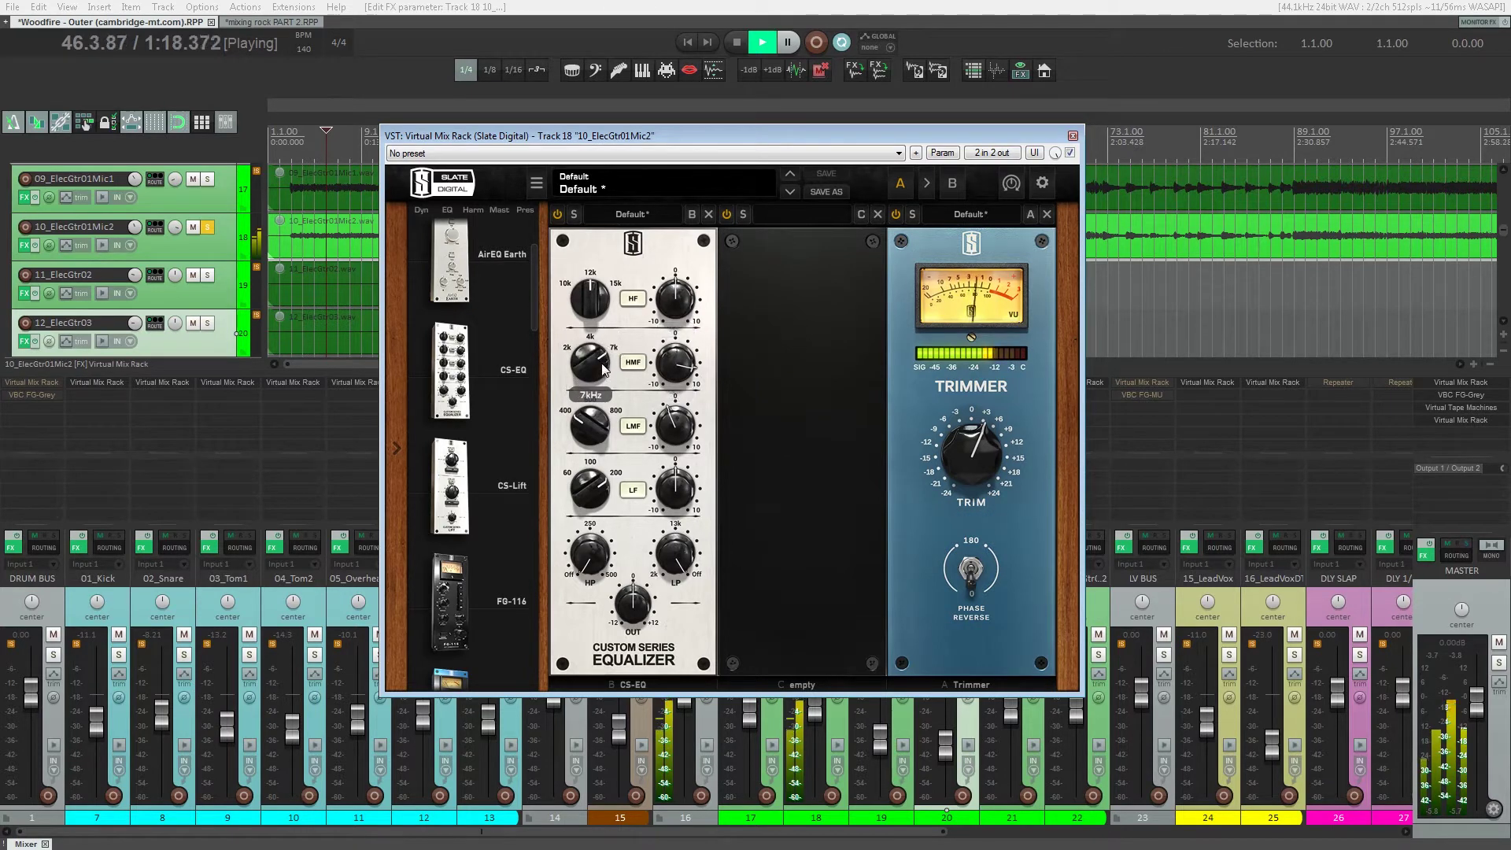
pyautogui.moveTo(689, 379); pyautogui.dragTo(689, 440)
pyautogui.moveTo(597, 371); pyautogui.dragTo(679, 303)
# - Replay 10_ElecGtr01Mic2 from about bar 6, comparing its rack bypassed and active and the Trimmer at 0 dB and raised
pyautogui.press('space')
pyautogui.press('space')
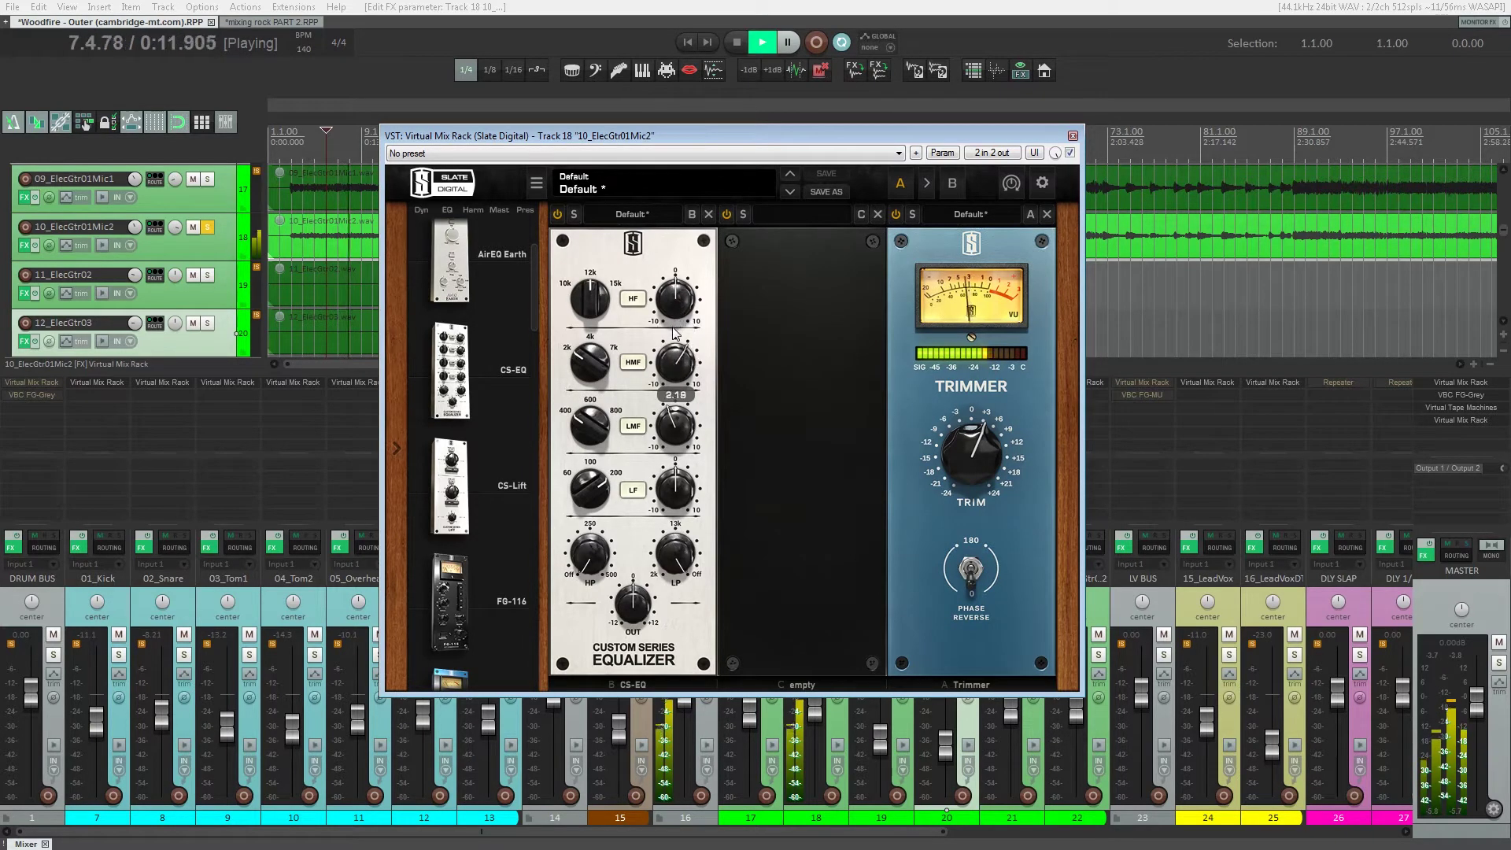
pyautogui.click(1070, 154)
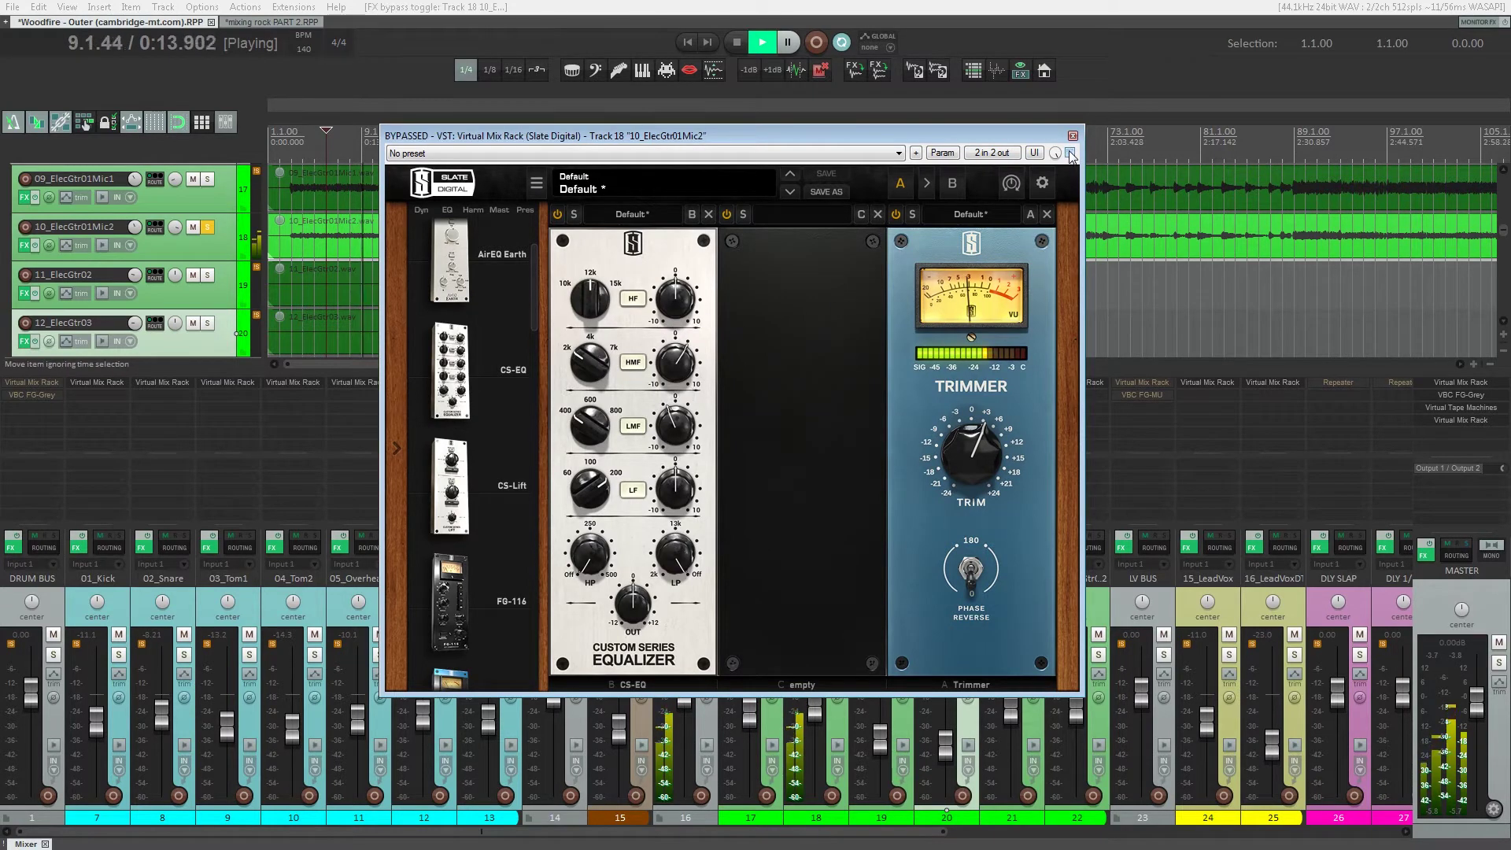
pyautogui.click(1069, 154)
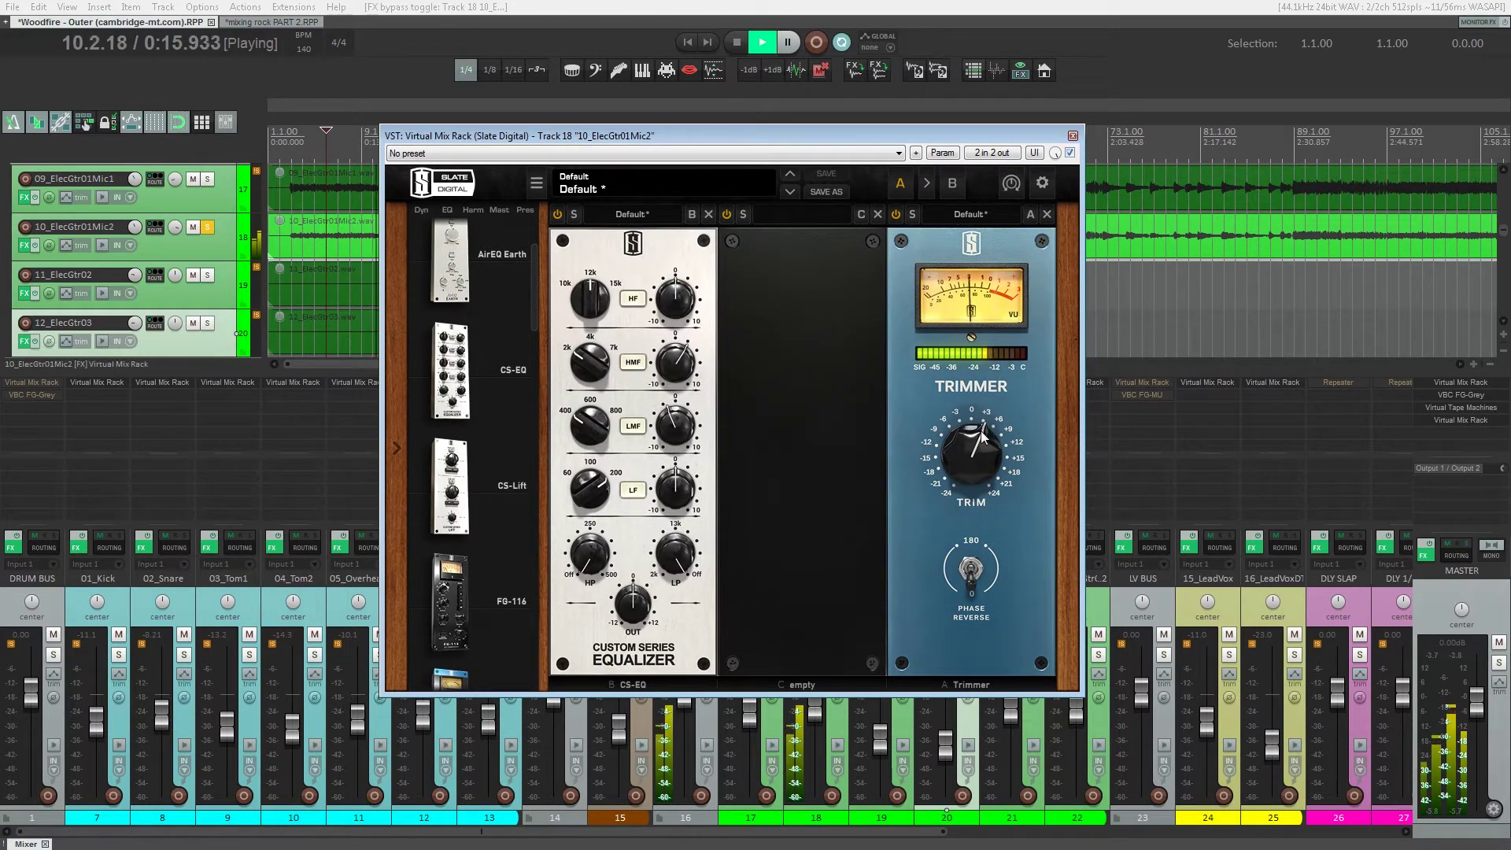
pyautogui.scroll(8, 977, 448)
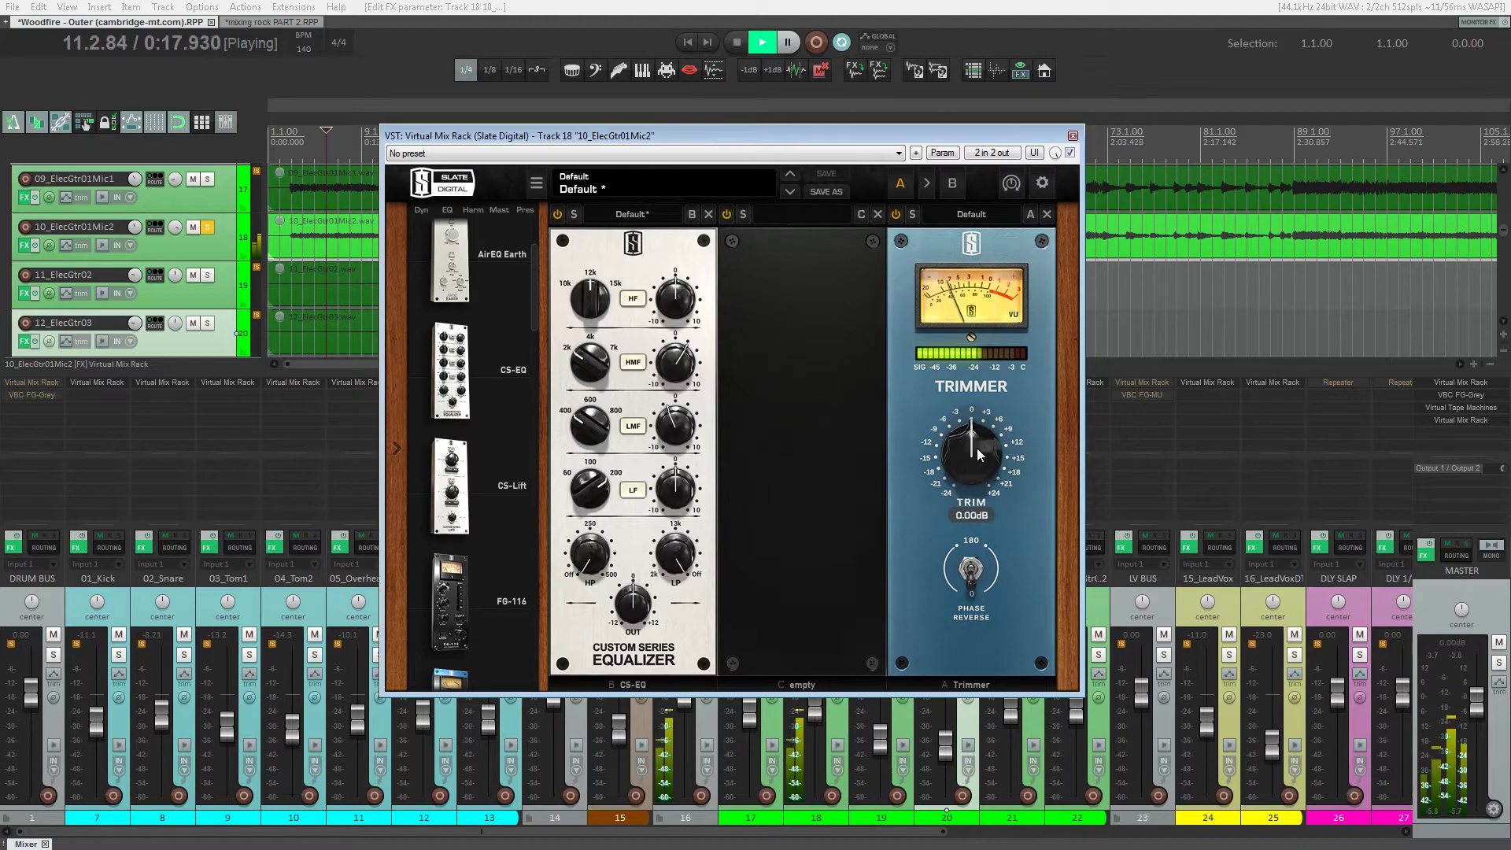
# - Solo DRUM BUS exclusively, add 08_BassDI and GUITAR BUS to the solo, and close the 10_ElecGtr01Mic2 rack
pyautogui.keyDown('ctrl'); pyautogui.keyDown('alt'); pyautogui.click(53, 655); pyautogui.keyUp('alt'); pyautogui.keyUp('ctrl')
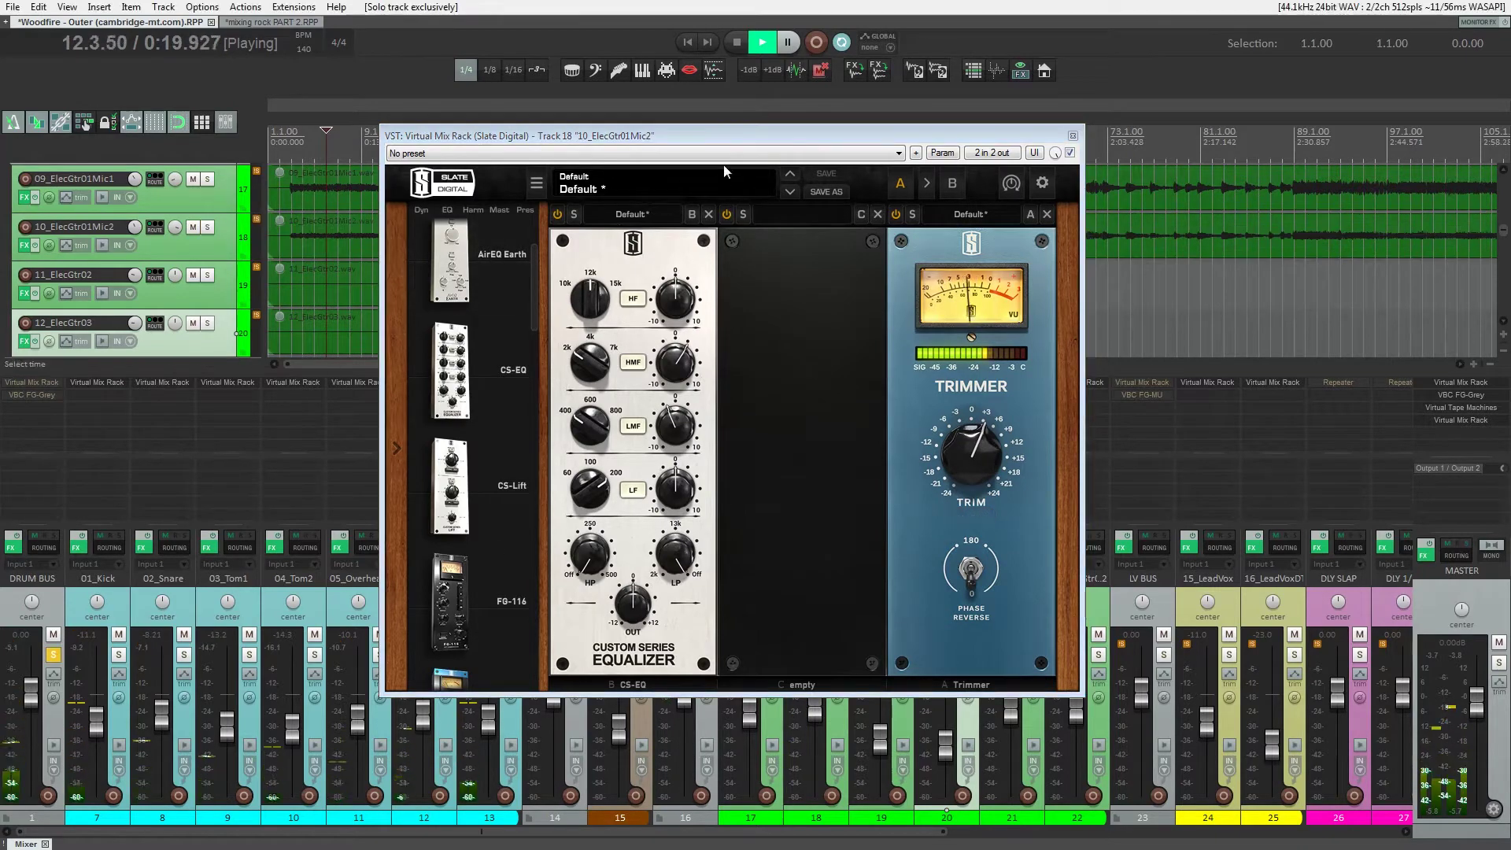
pyautogui.moveTo(735, 143); pyautogui.dragTo(1279, 206)
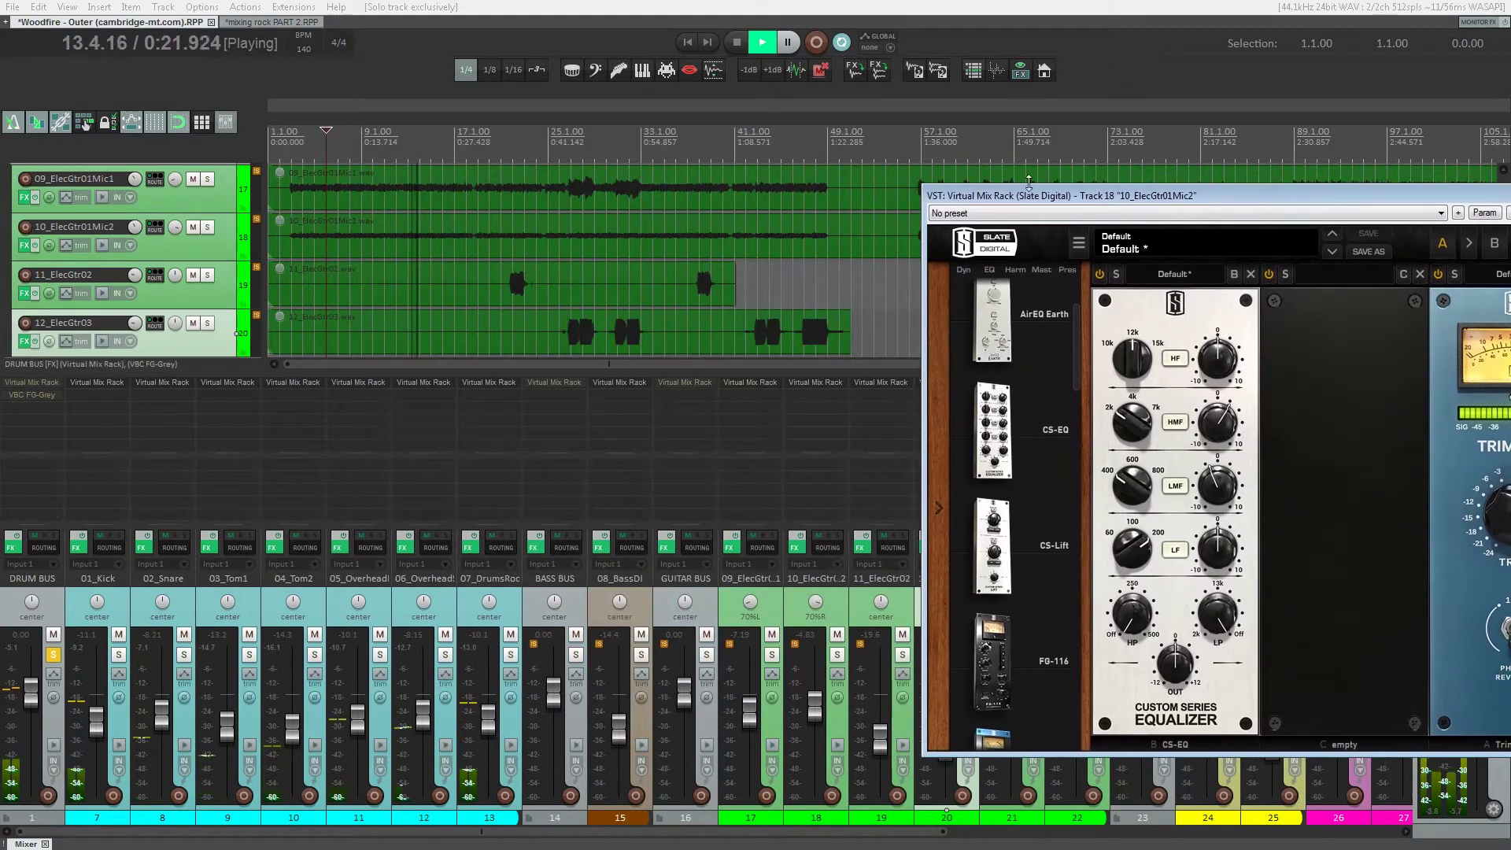
pyautogui.moveTo(1088, 199); pyautogui.dragTo(976, 162)
pyautogui.click(641, 655)
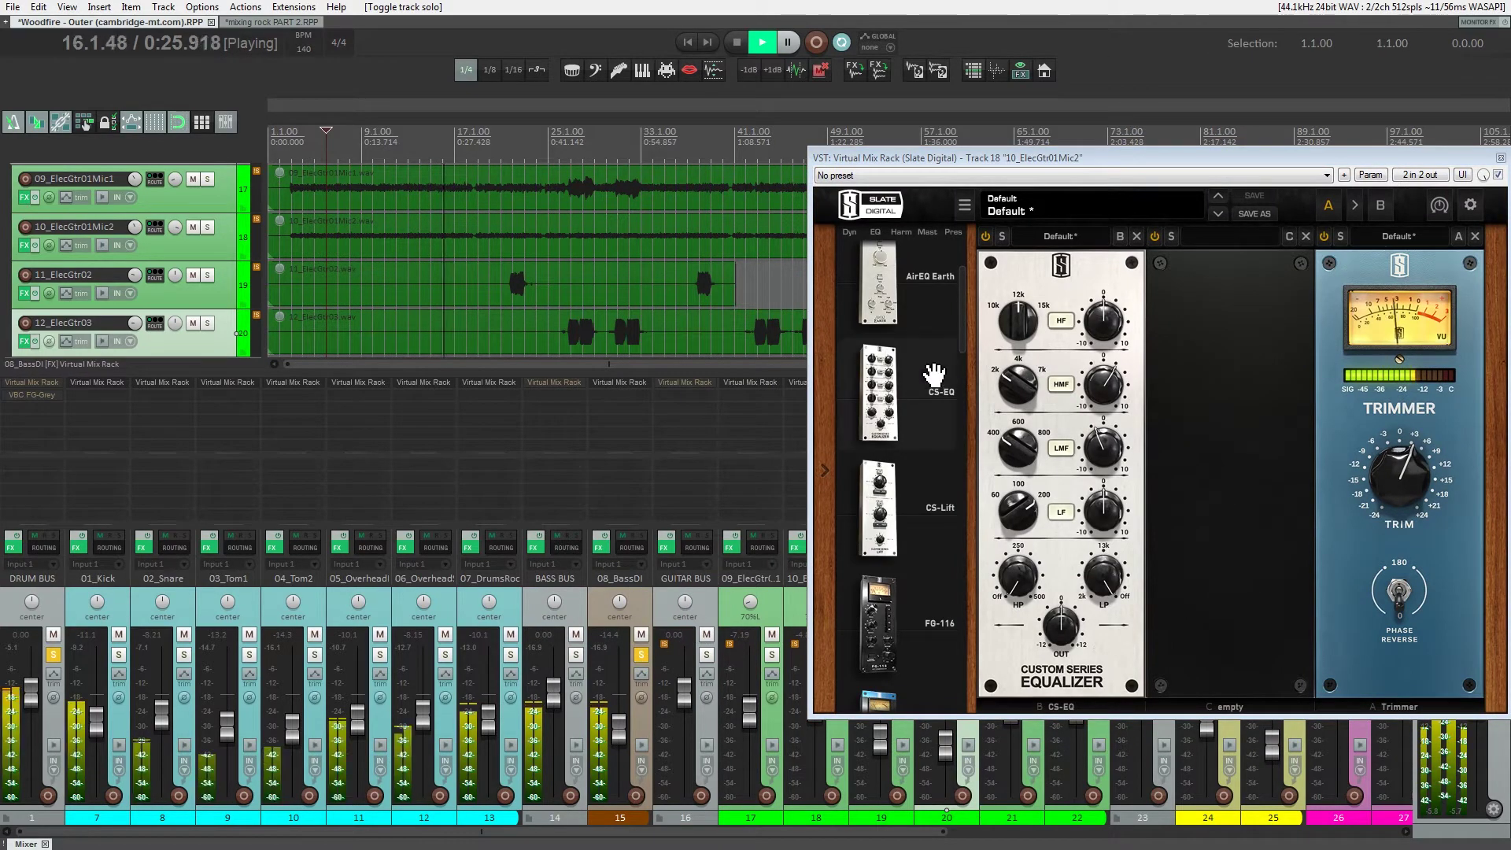
pyautogui.click(707, 656)
pyautogui.moveTo(1090, 158); pyautogui.dragTo(517, 129)
pyautogui.click(927, 127)
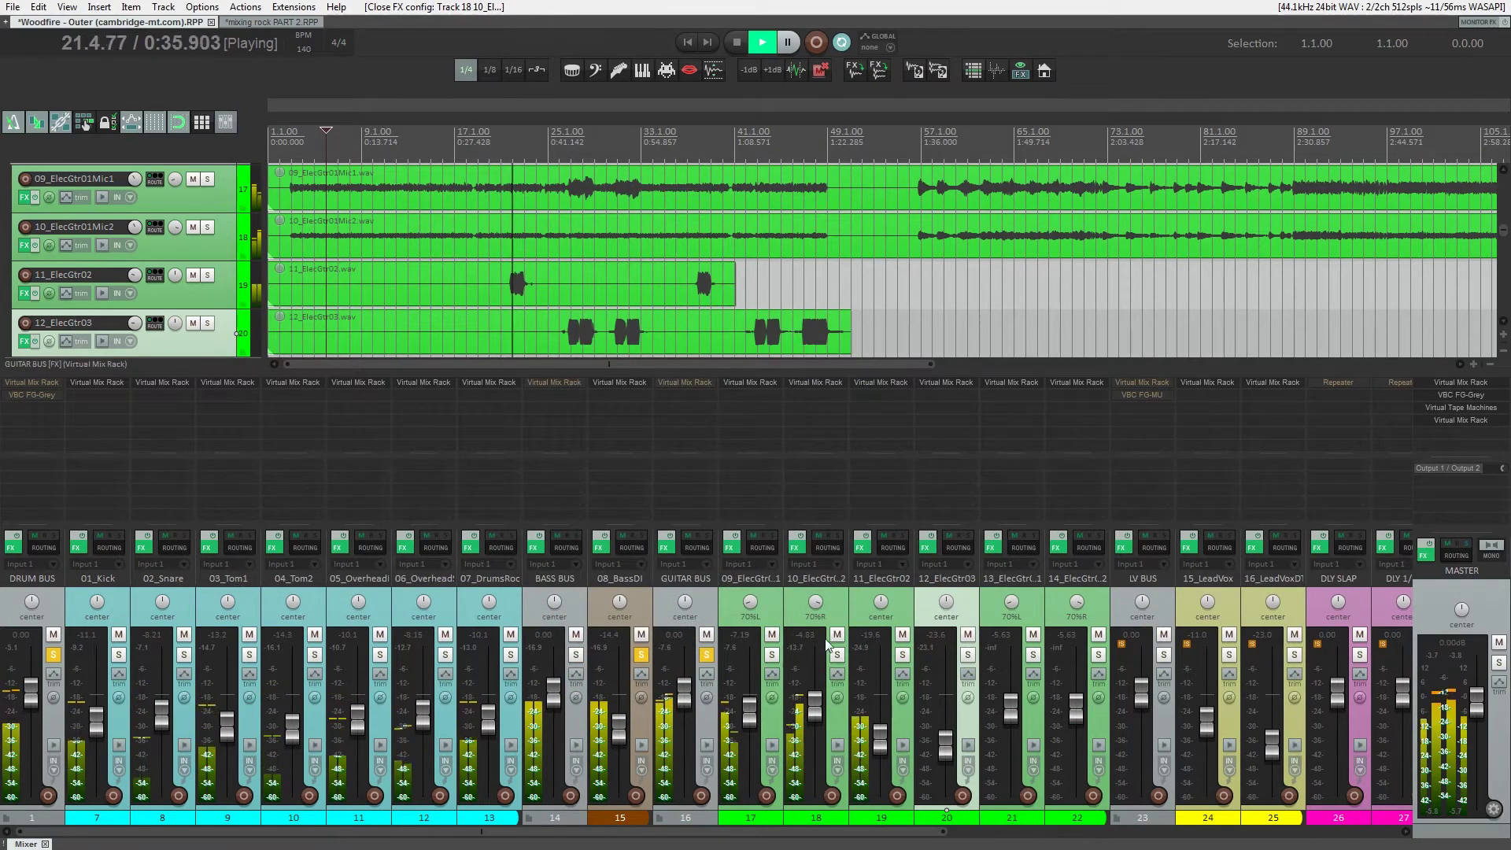
# - Set the track volumes to -5.48 dB on 10_ElecGtr01Mic2 and -4.97 dB on 09_ElecGtr01Mic1, and select both tracks
pyautogui.click(798, 692)
pyautogui.moveTo(816, 711); pyautogui.dragTo(750, 703)
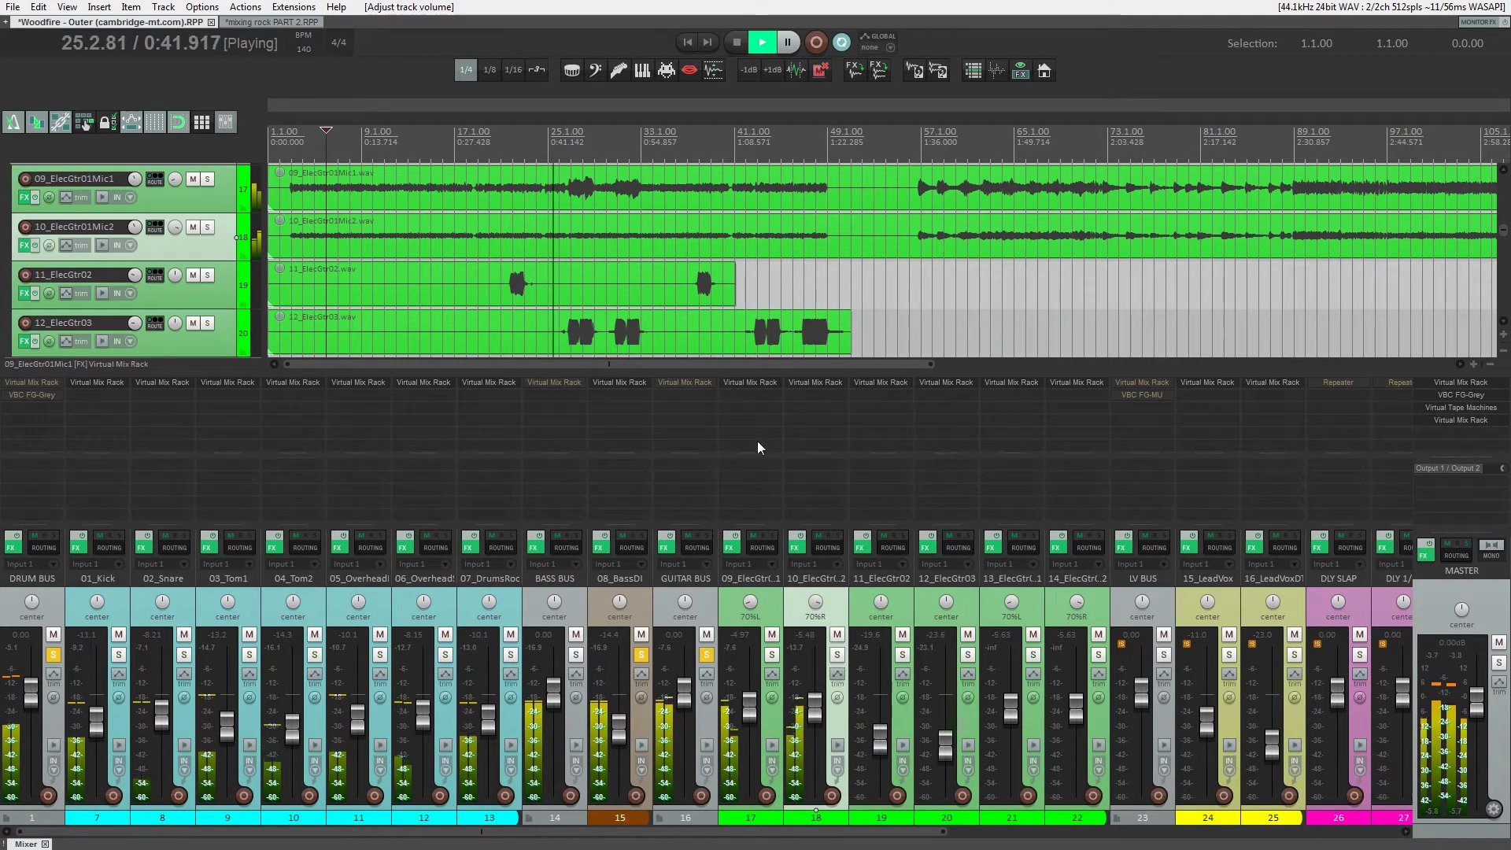
pyautogui.click(768, 612)
pyautogui.keyDown('ctrl'); pyautogui.click(831, 612); pyautogui.keyUp('ctrl')
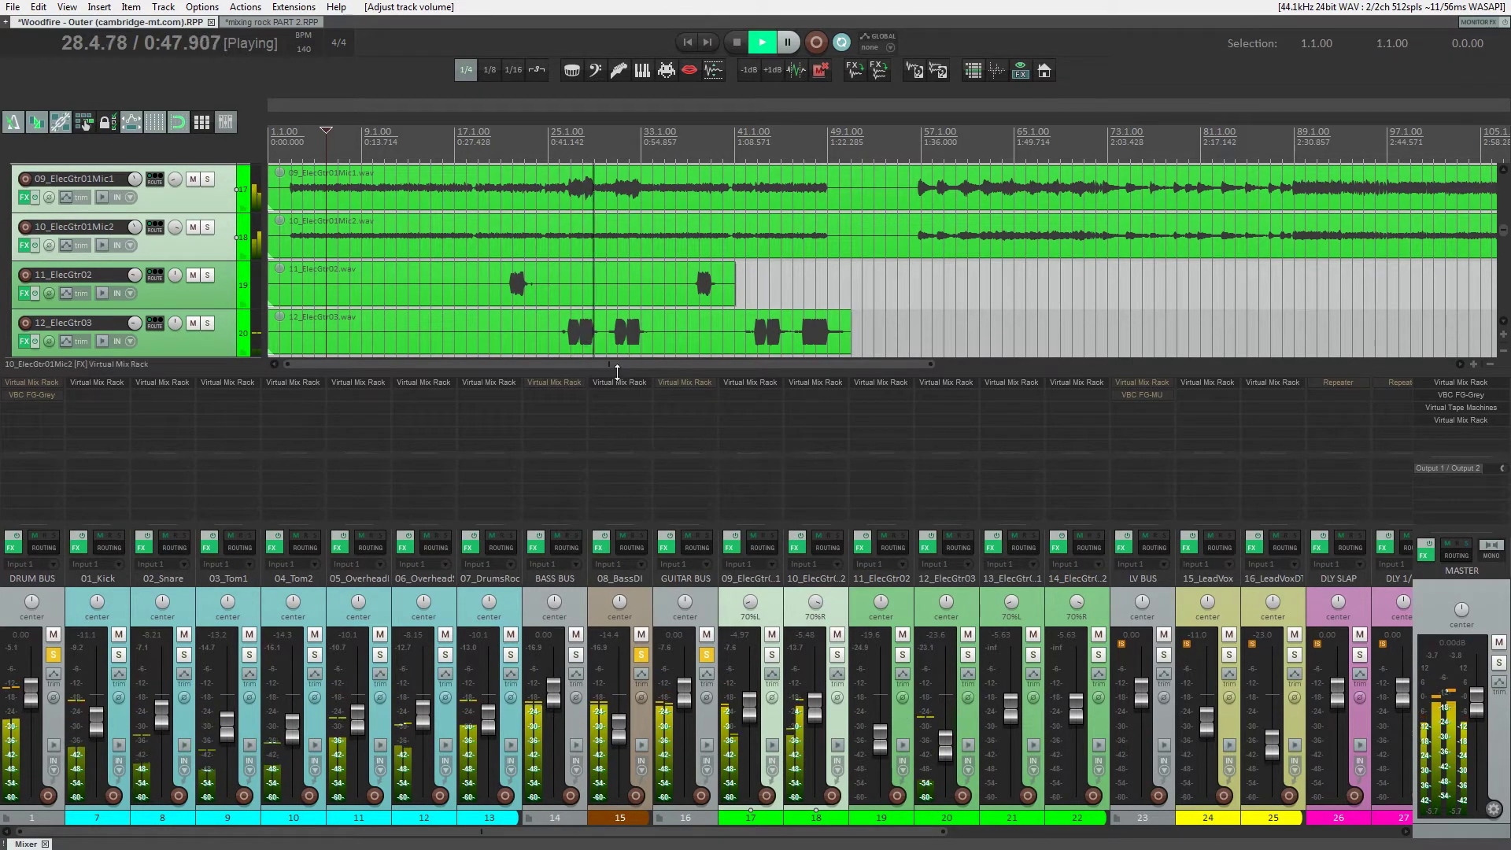
# - Hide the mixer, enlarge the guitar tracks, and show the Volume (Pre-FX) envelope on 09_ElecGtr01Mic1
pyautogui.hotkey('ctrl', 'm')
pyautogui.scroll(4, 460, 248)
pyautogui.scroll(2, 440, 306)
pyautogui.scroll(2, 437, 310)
pyautogui.click(131, 282)
pyautogui.click(72, 249)
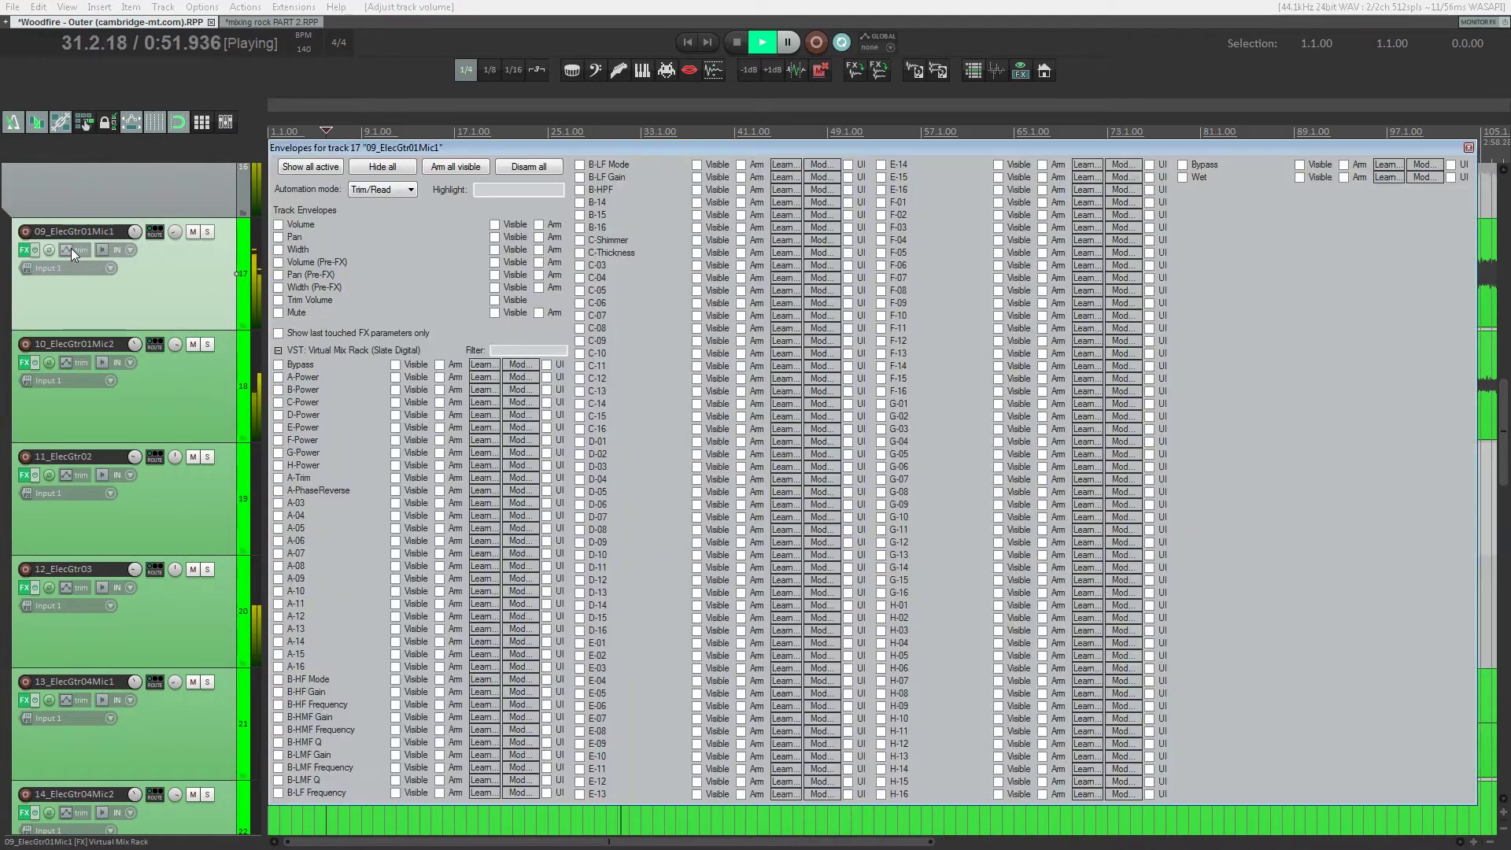
pyautogui.click(278, 262)
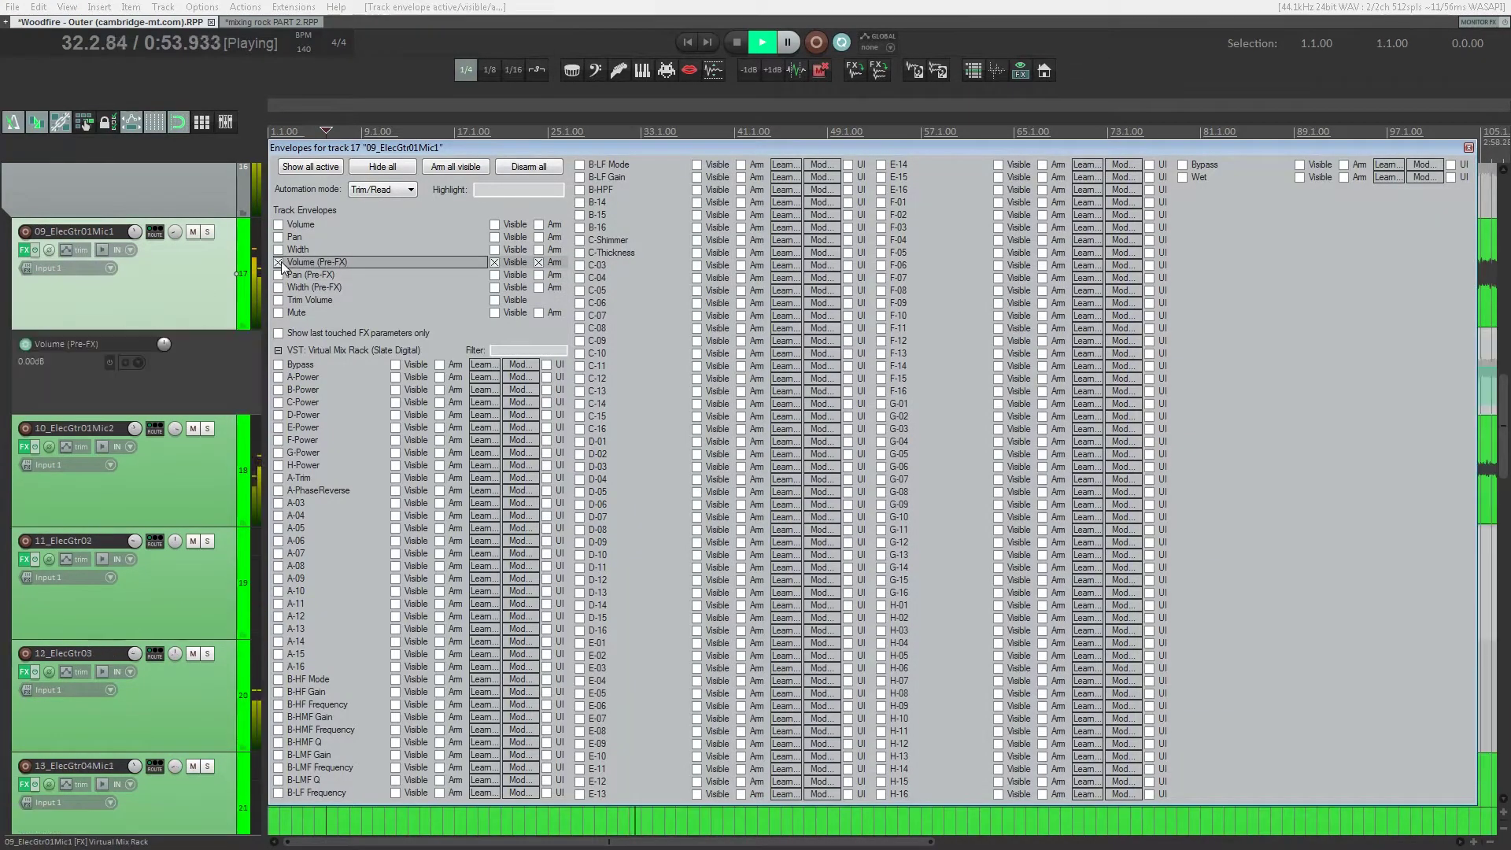
pyautogui.click(1469, 147)
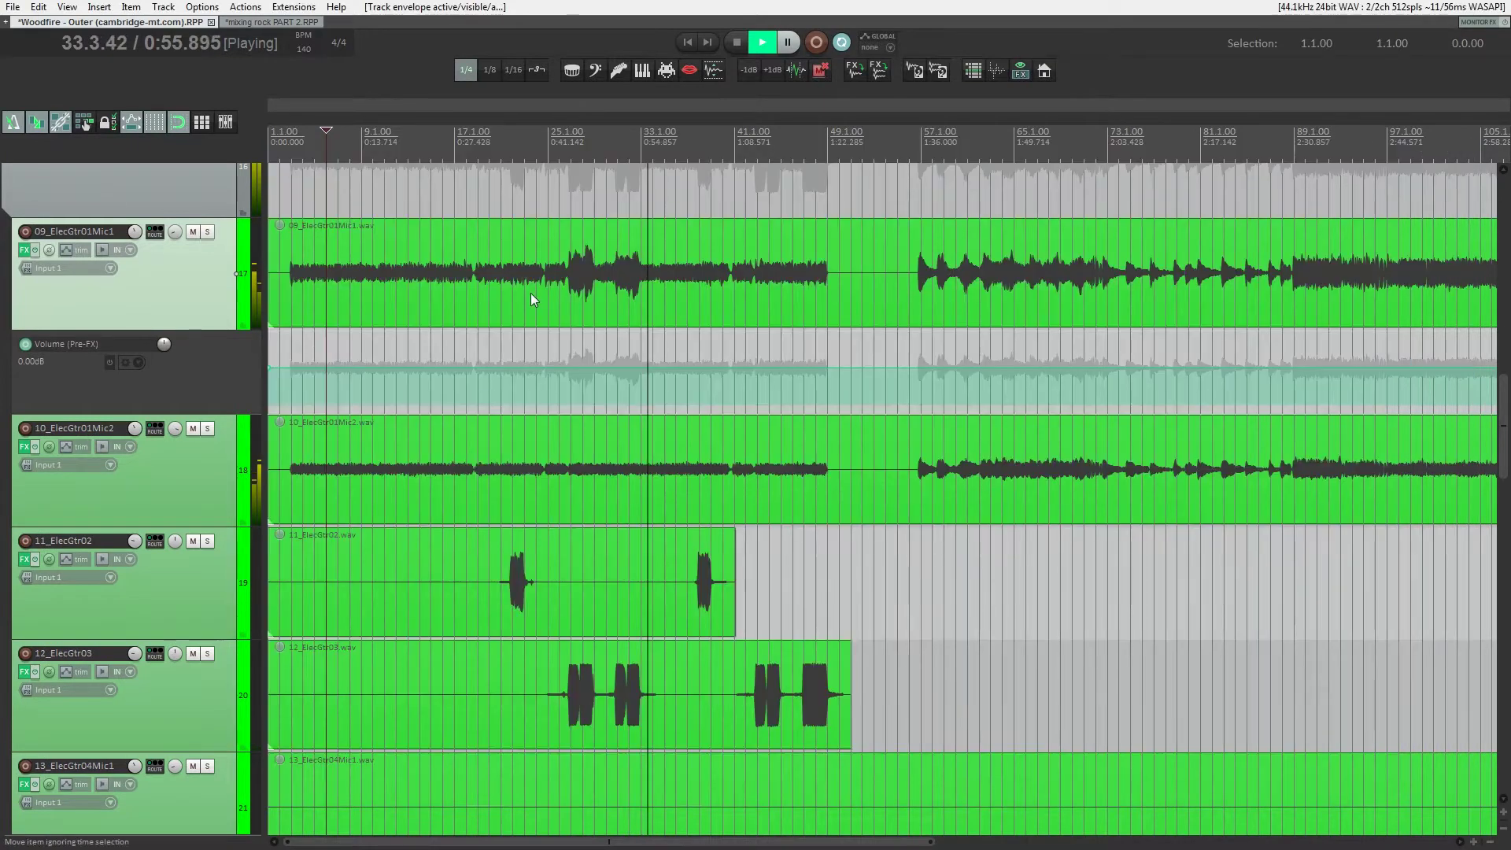
# - Draw pre-FX volume dips over the two louder passages of 09_ElecGtr01Mic1, about bars 27–29 and 31–33, and replay from bar 25
pyautogui.scroll(4, 529, 294)
pyautogui.scroll(2, 615, 307)
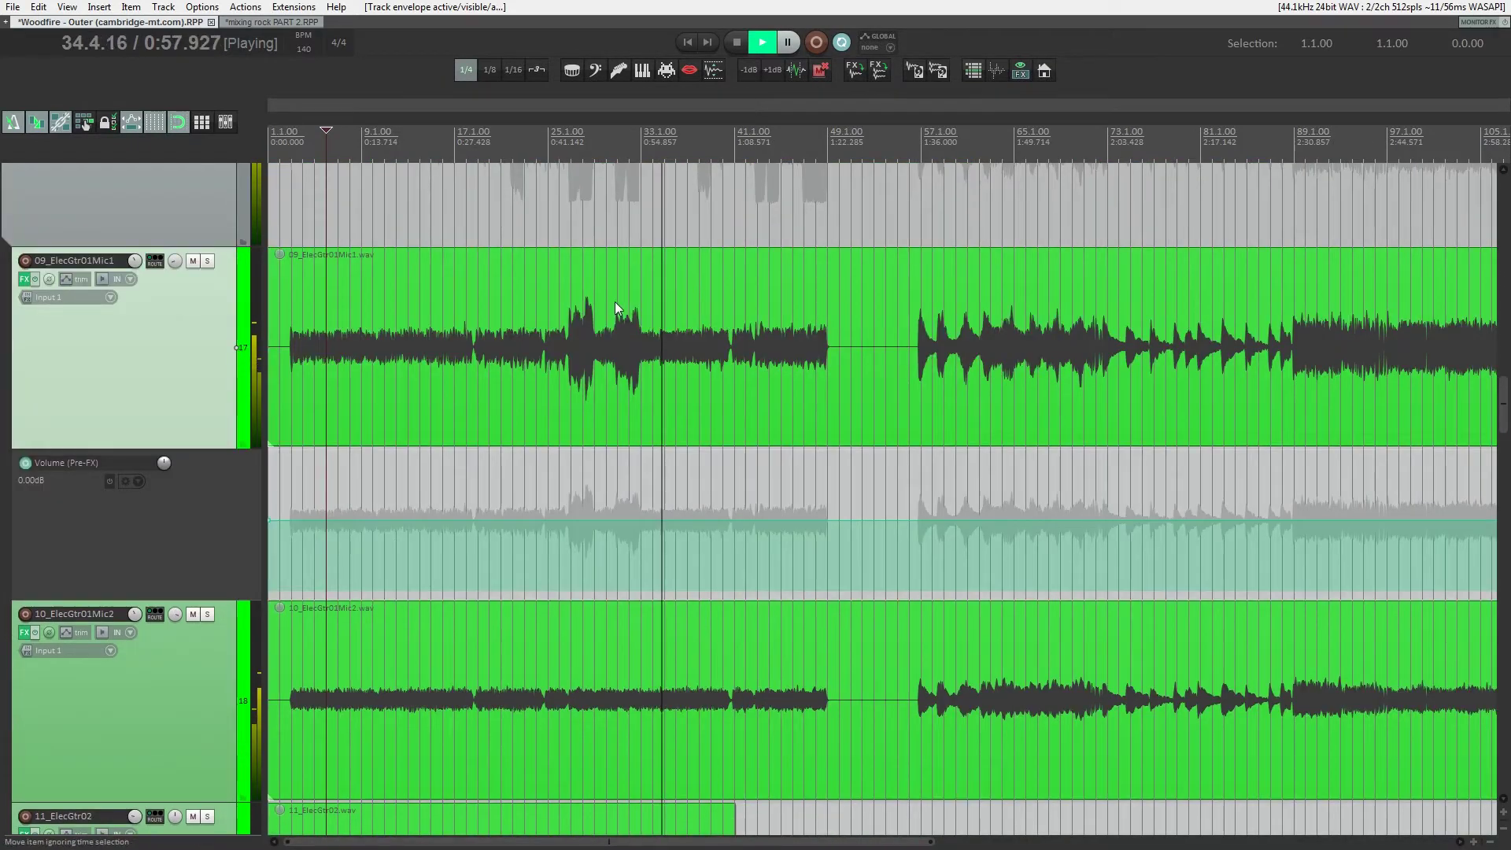
pyautogui.scroll(4, 615, 306)
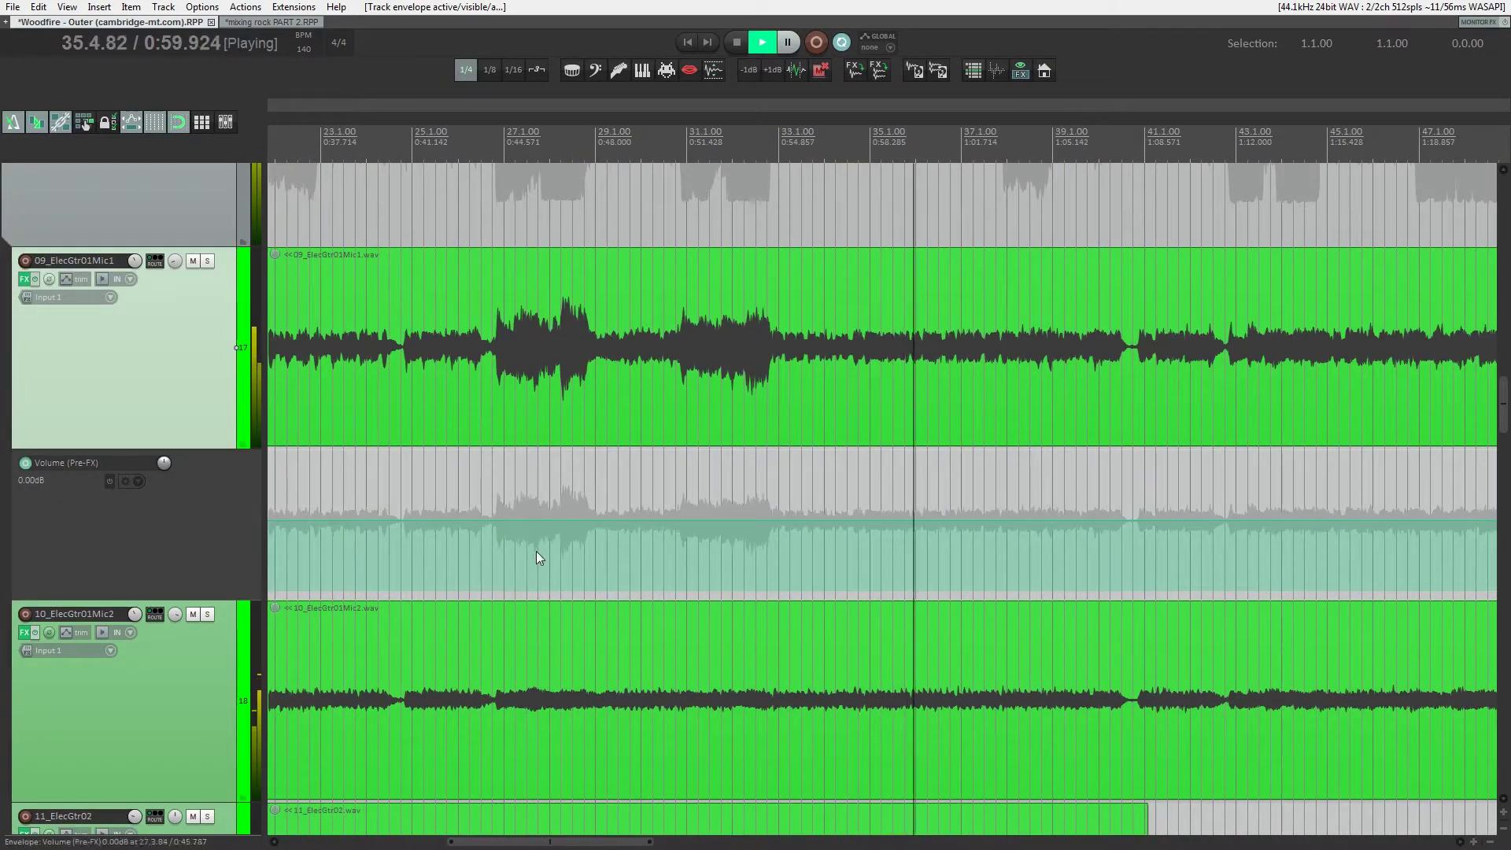
pyautogui.moveTo(492, 529); pyautogui.dragTo(769, 526)
pyautogui.press('space')
pyautogui.press('space')
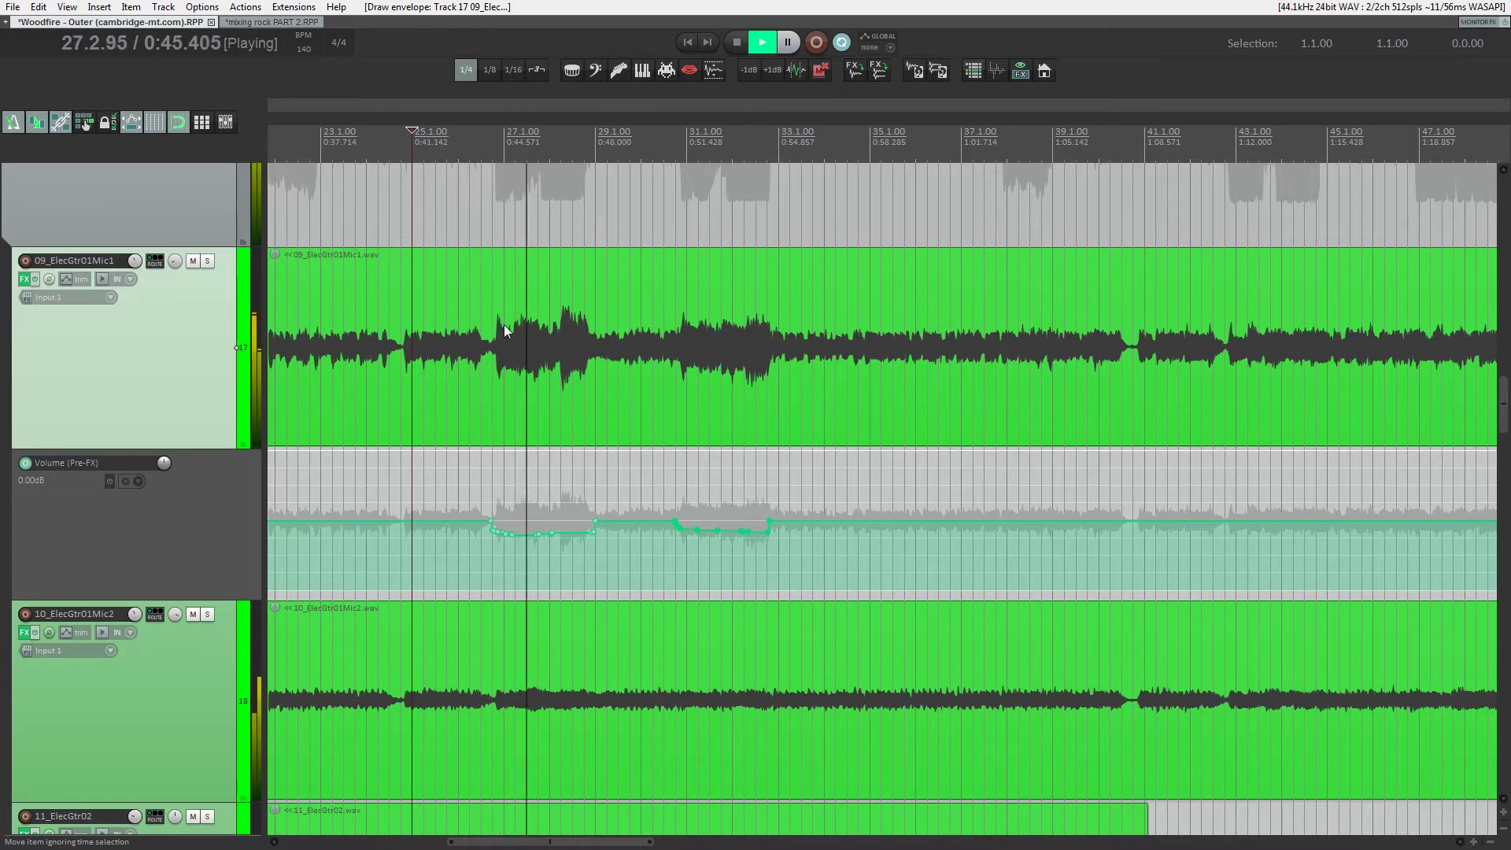
# - Bring back the mixer, solo 12_ElecGtr03 exclusively, audition its phrases from about bars 27 and 31, and stop playback
pyautogui.scroll(-2, 556, 335)
pyautogui.scroll(-1, 555, 335)
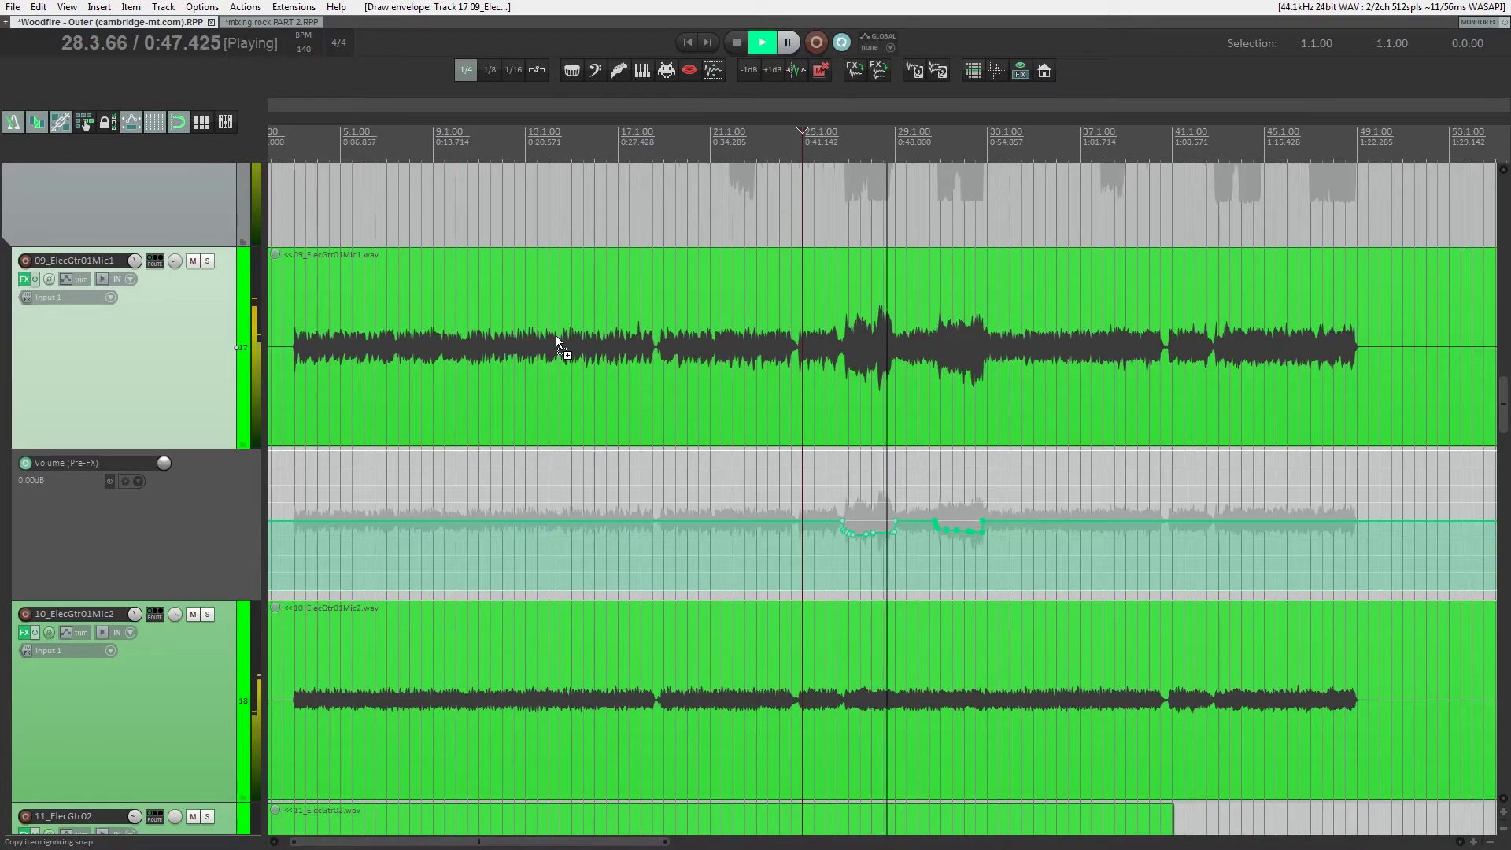
pyautogui.scroll(-3, 602, 351)
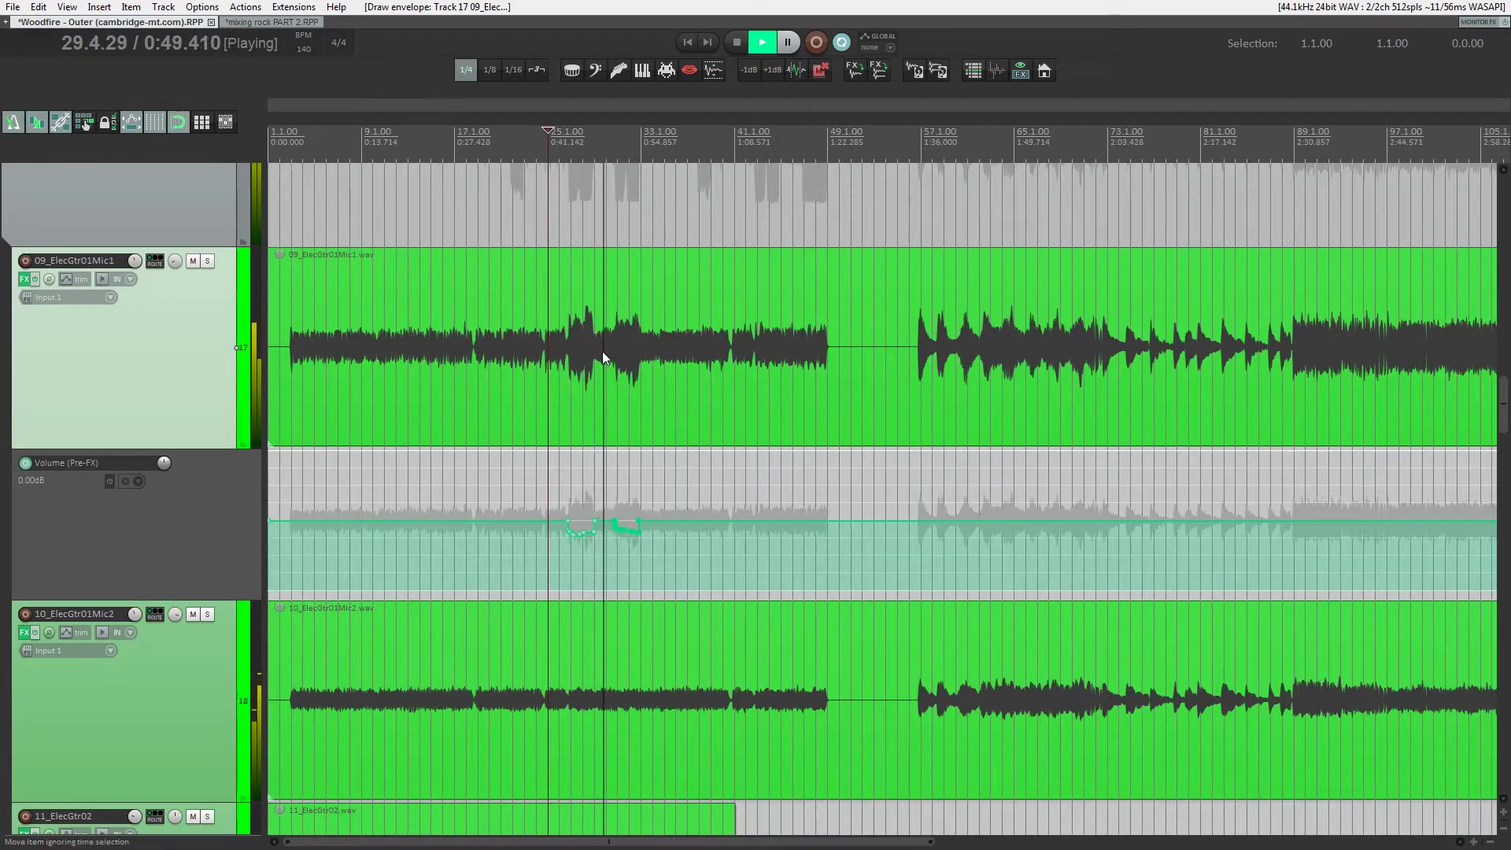
pyautogui.scroll(-4, 602, 351)
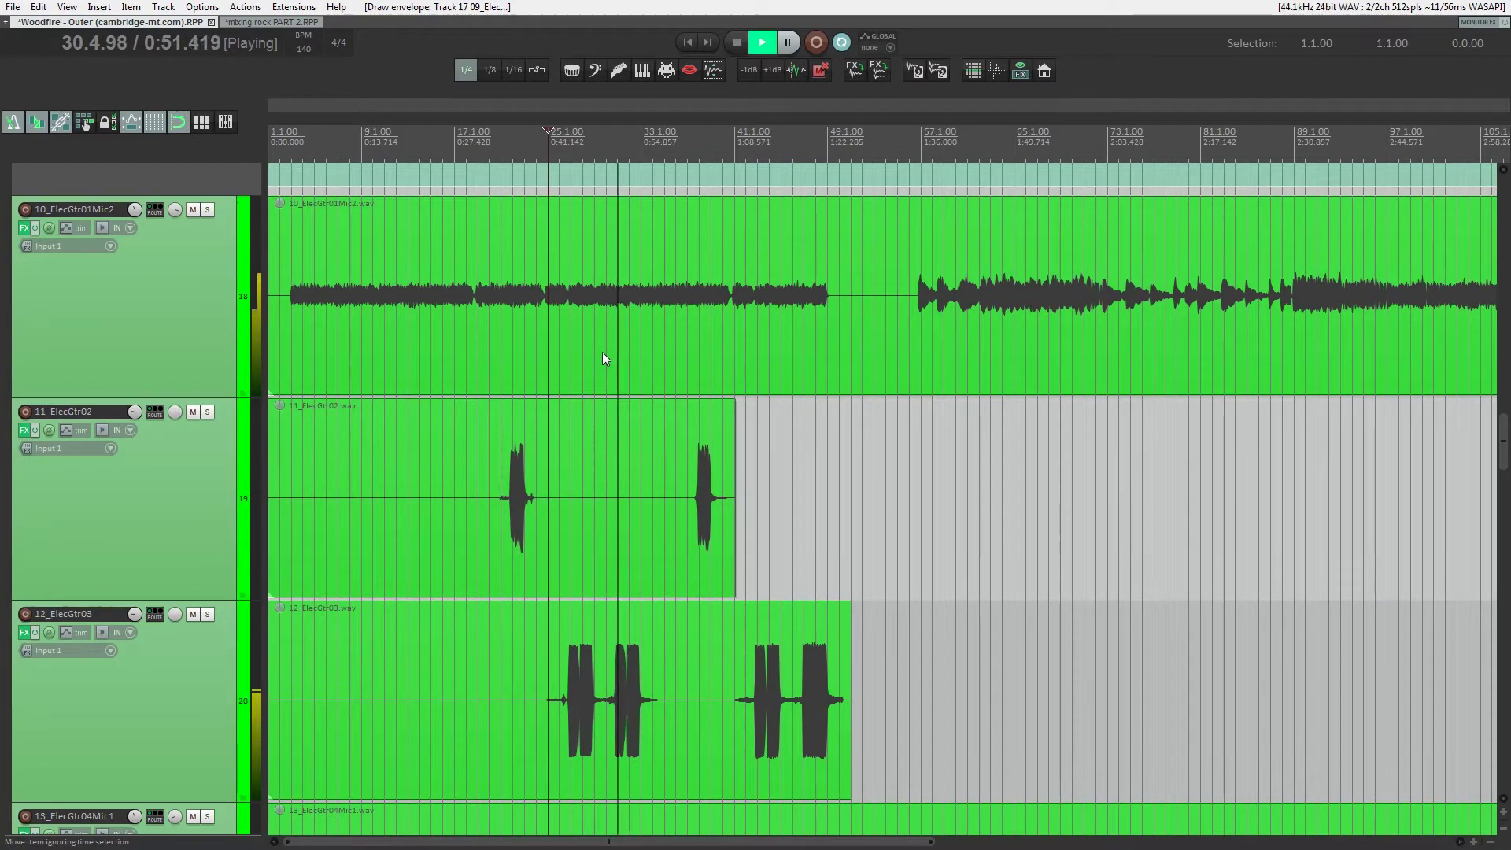
pyautogui.click(226, 121)
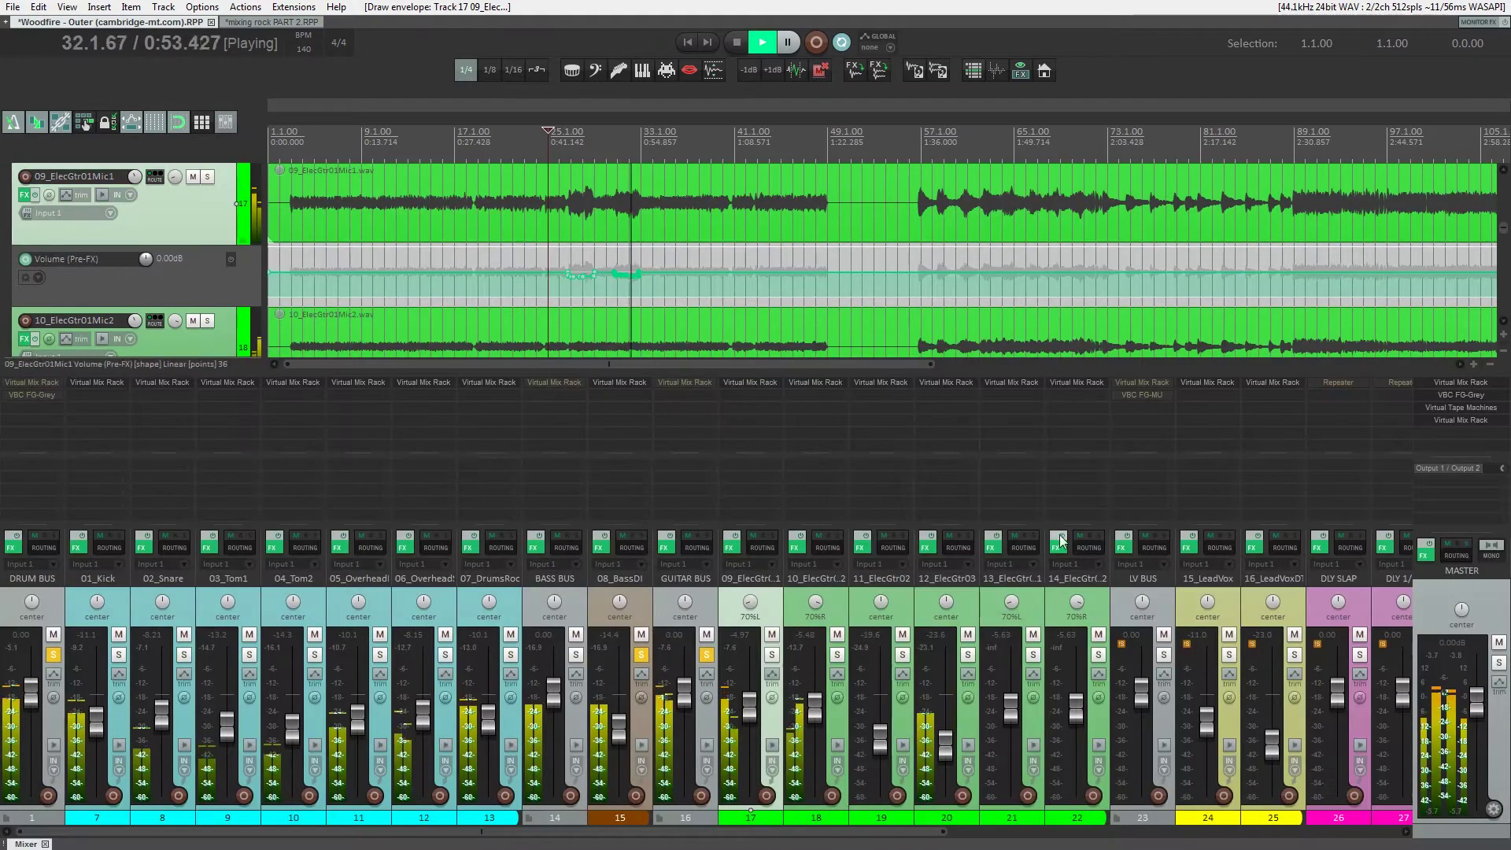
pyautogui.scroll(-3, 711, 304)
pyautogui.click(686, 244)
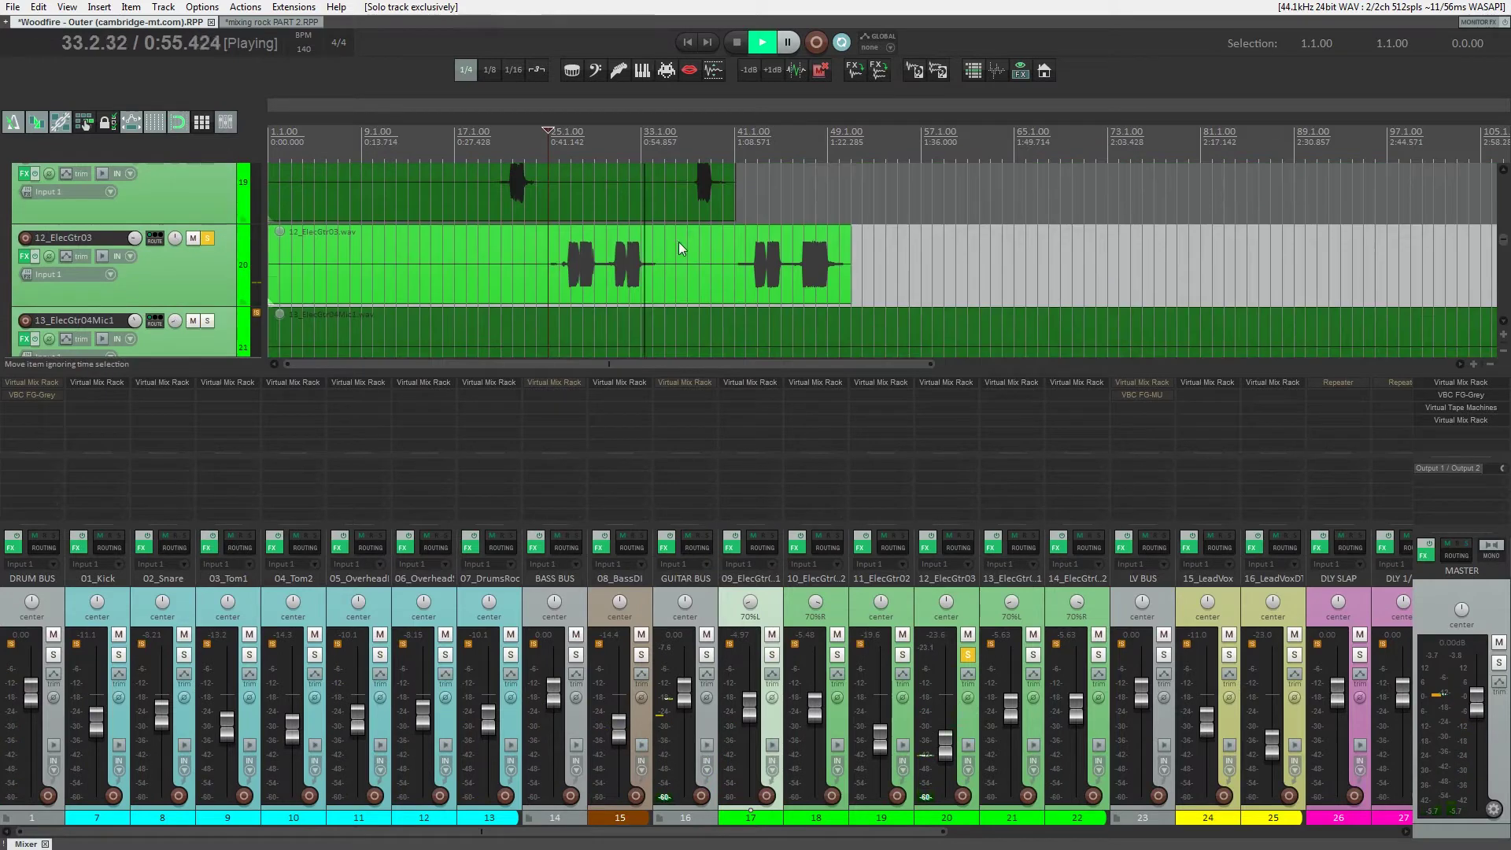
pyautogui.click(571, 145)
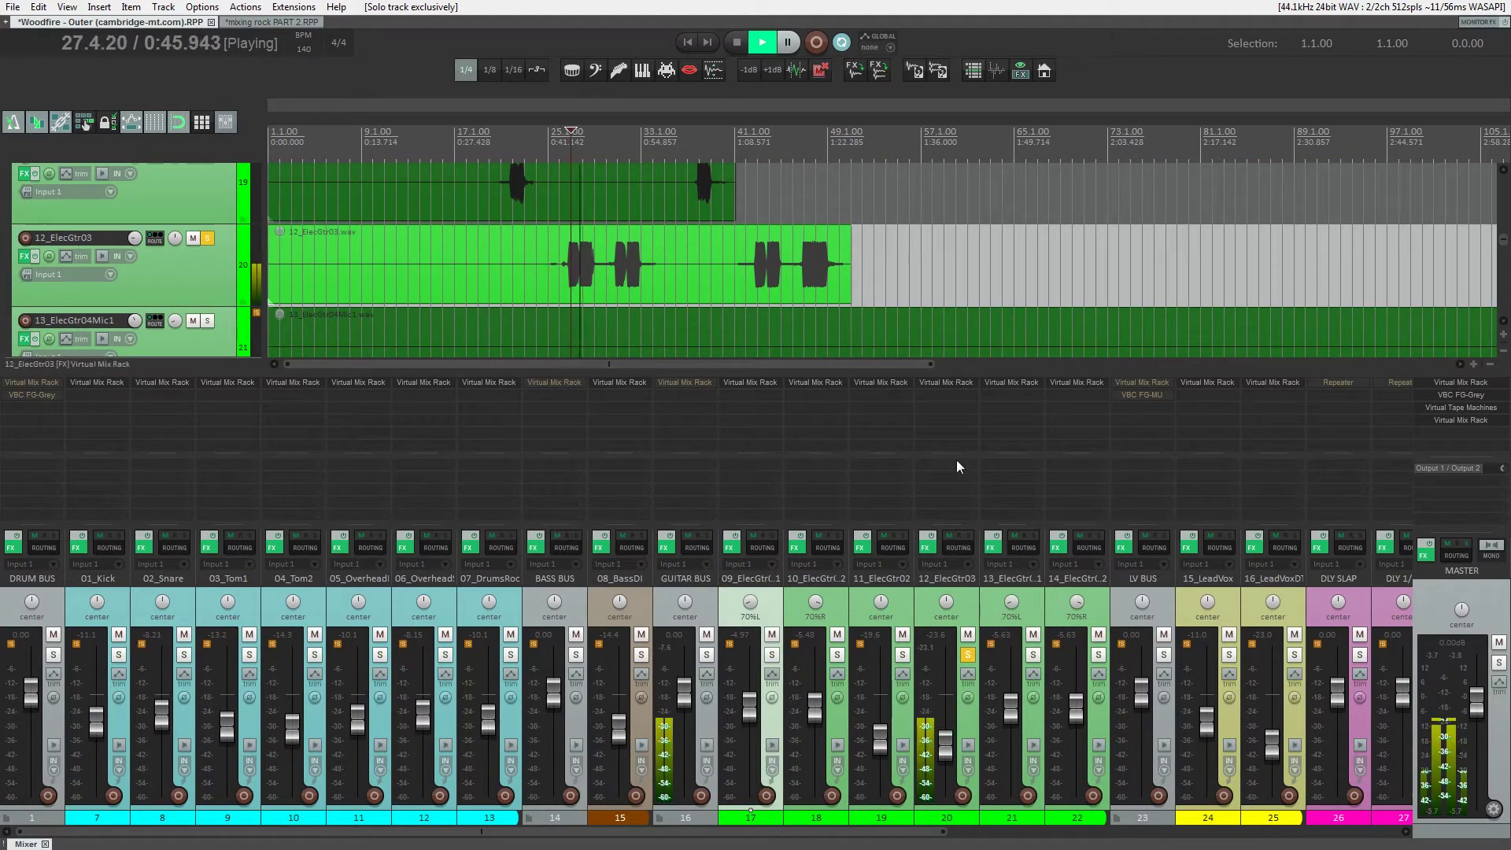
pyautogui.moveTo(749, 831); pyautogui.dragTo(1079, 819)
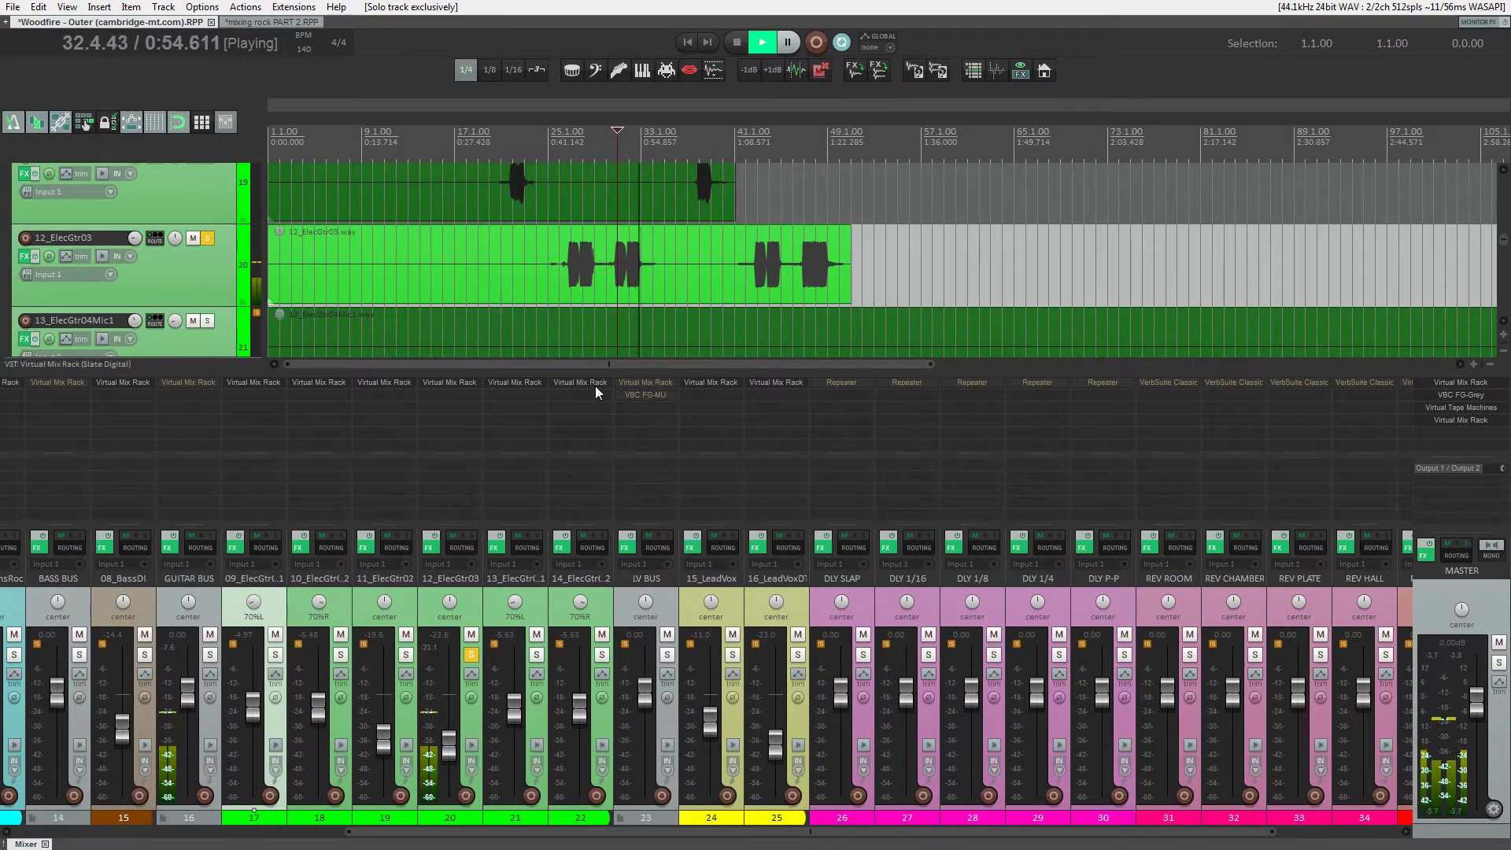
pyautogui.press('space')
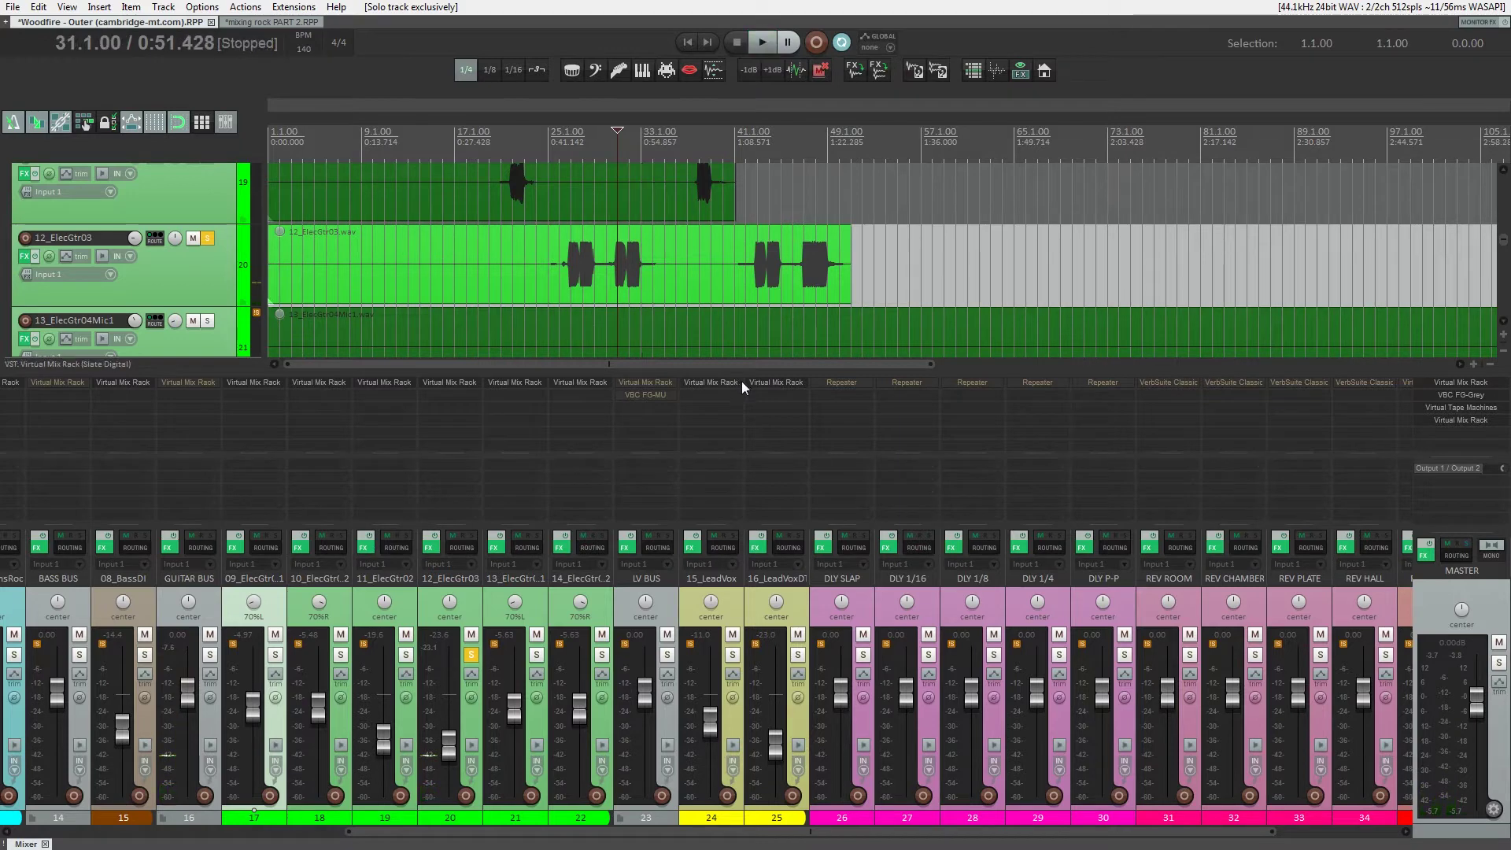
# - Activate and open Repeater on DLY SLAP, set both linked delay times to 1/8, and choose the Tape Delay Classic model
pyautogui.click(838, 384)
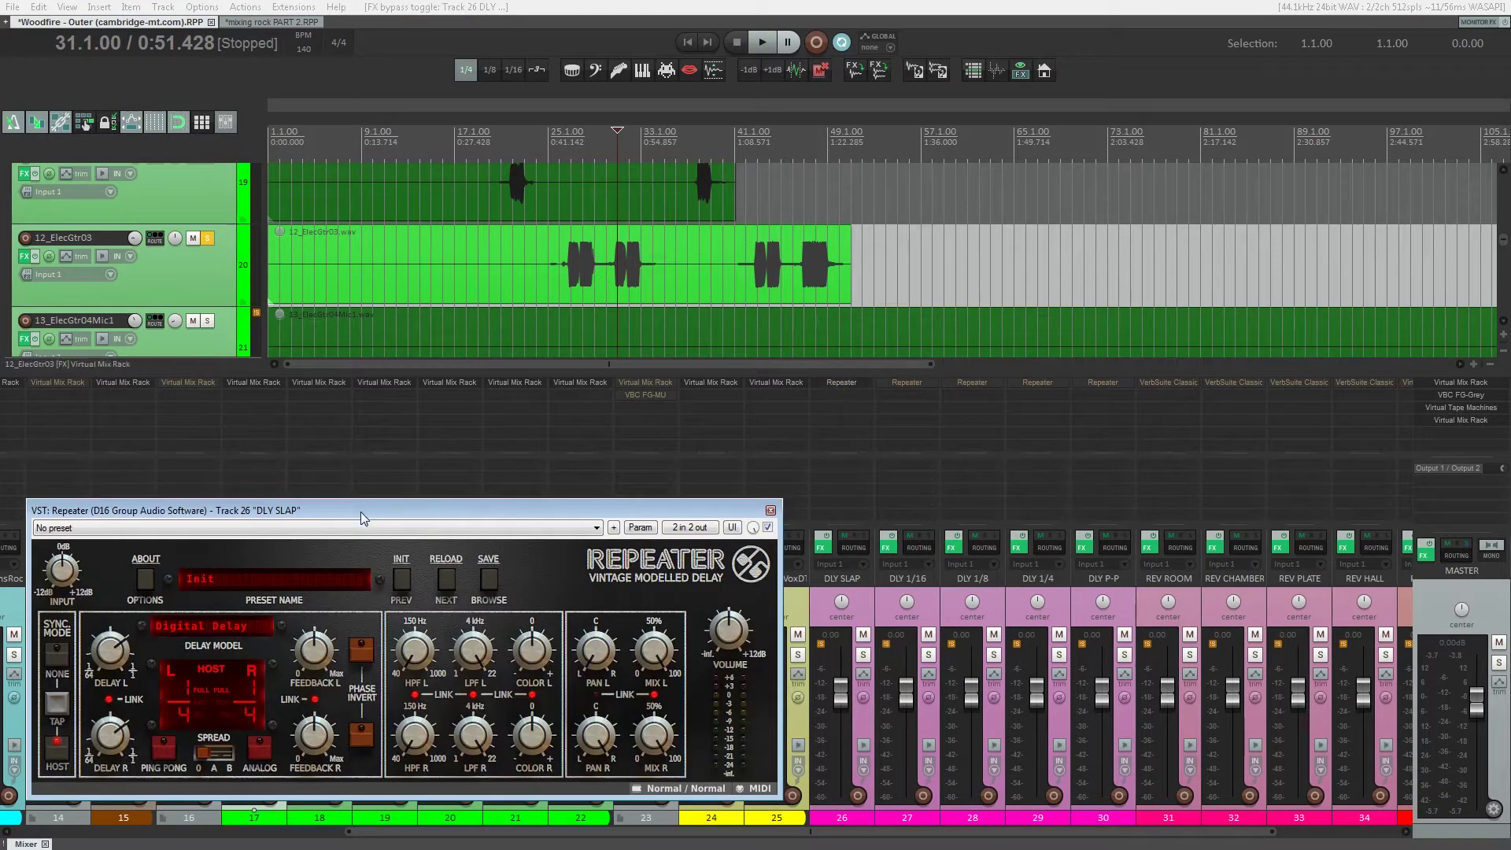
pyautogui.moveTo(363, 517); pyautogui.dragTo(591, 281)
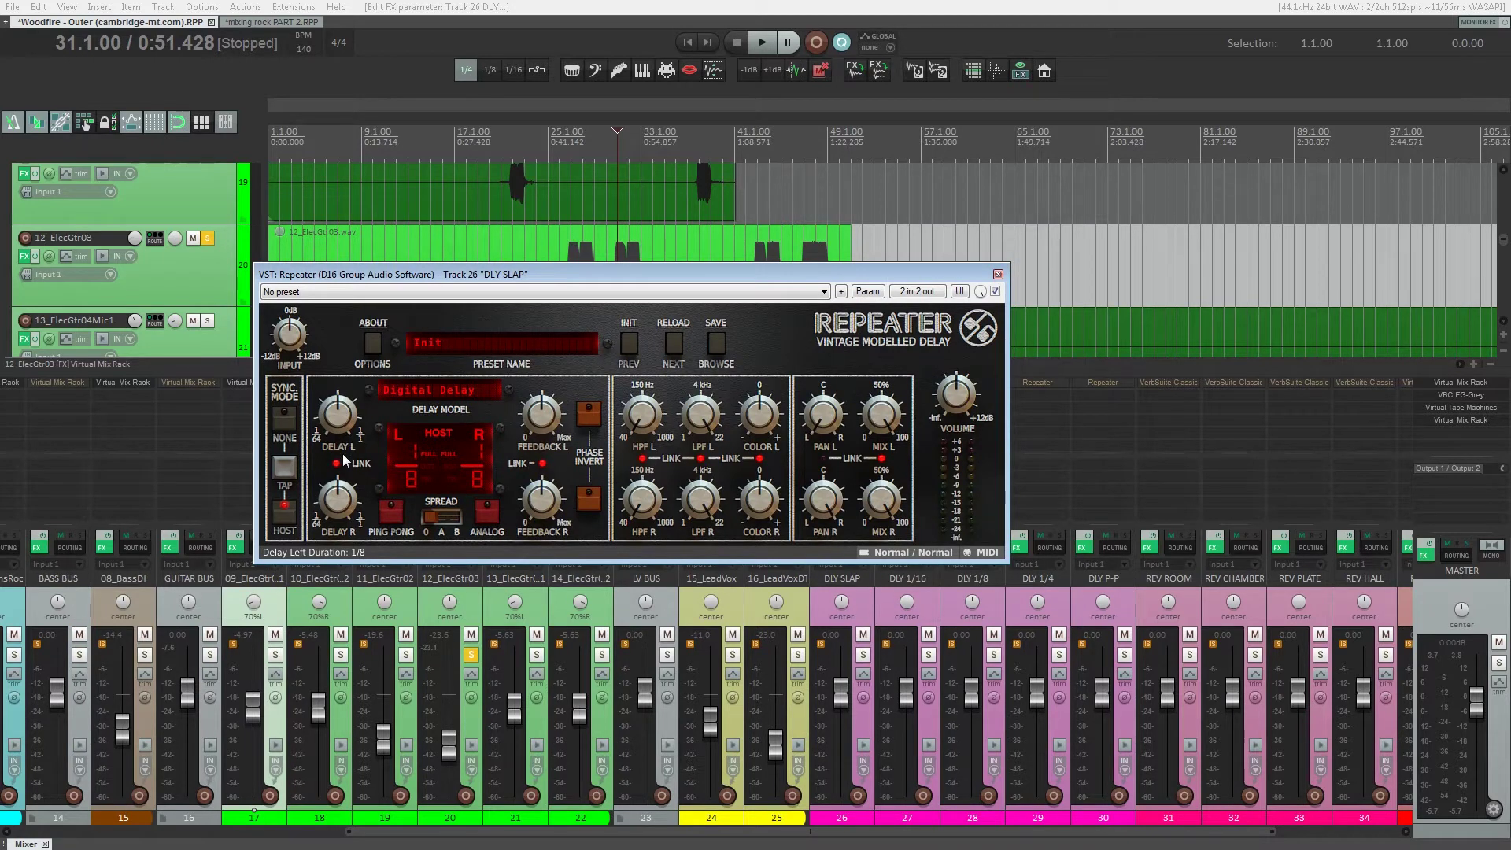
pyautogui.click(451, 387)
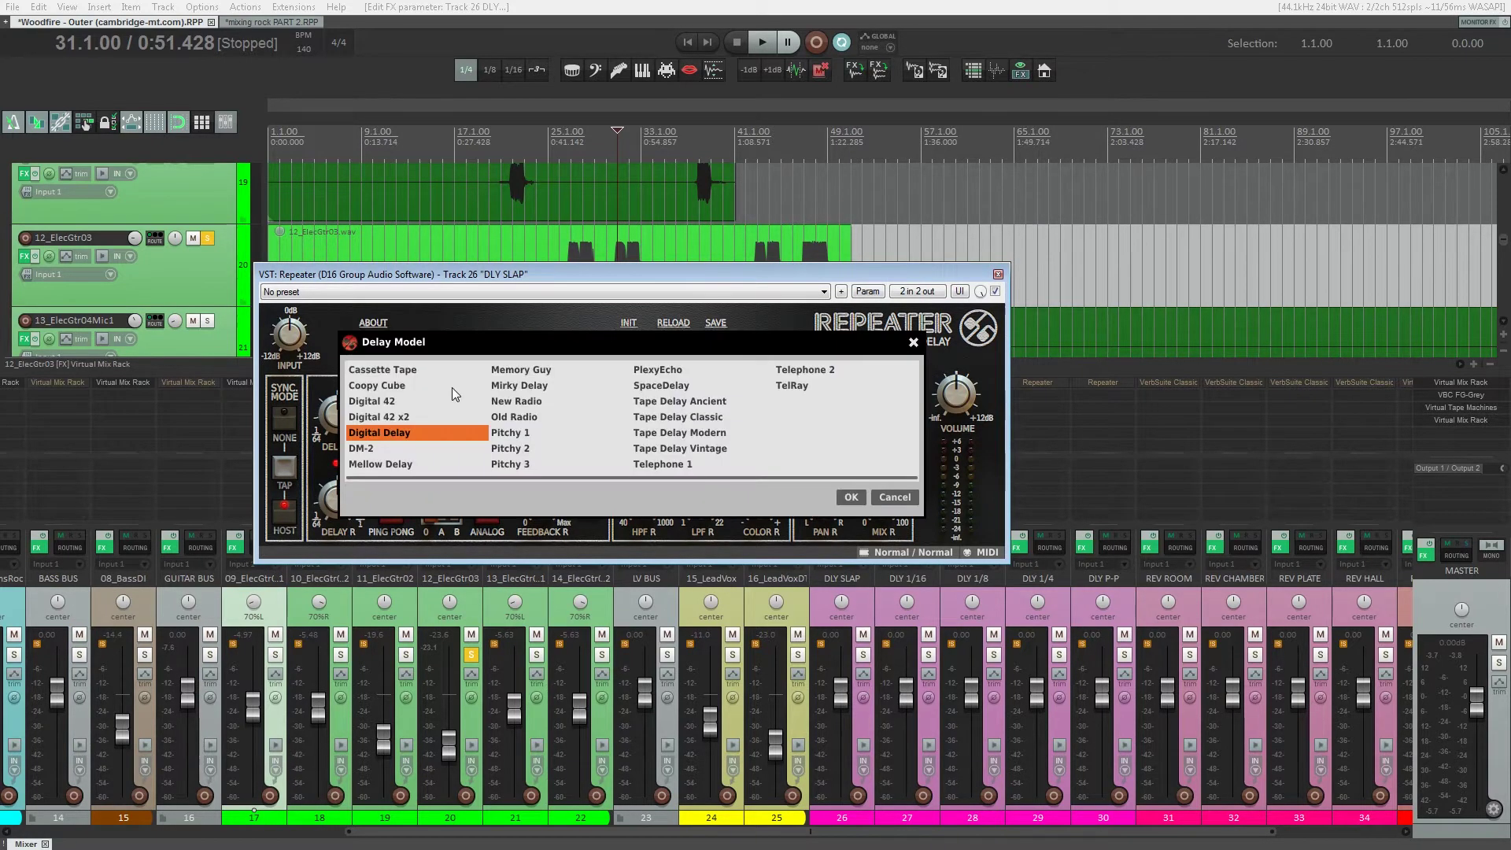
pyautogui.click(677, 418)
pyautogui.click(848, 496)
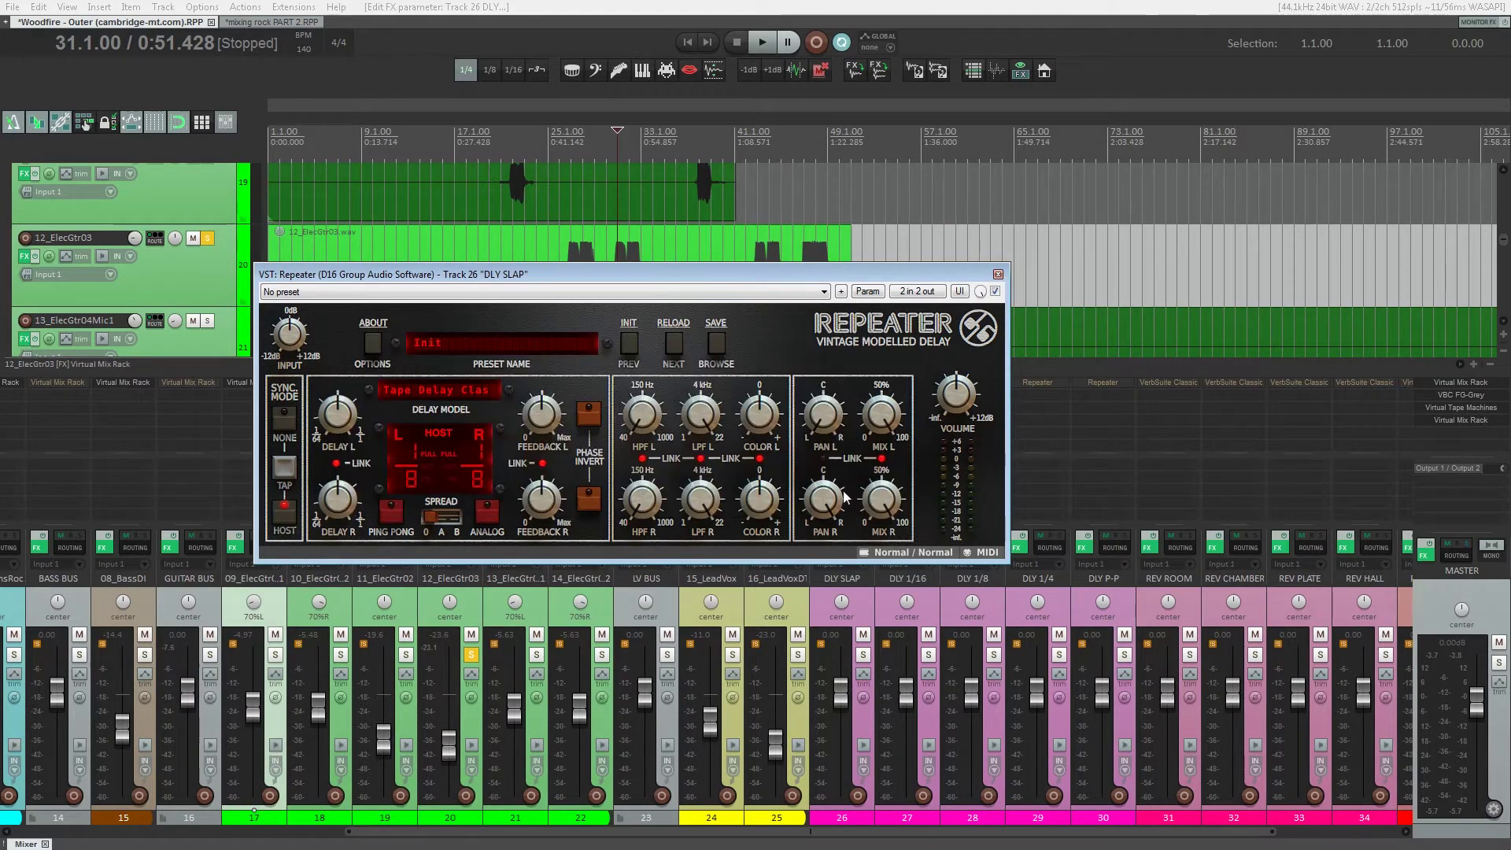
# - Create a send from 11_ElecGtr02 to DLY SLAP and start playback from bar 27
pyautogui.moveTo(491, 274); pyautogui.dragTo(866, 606)
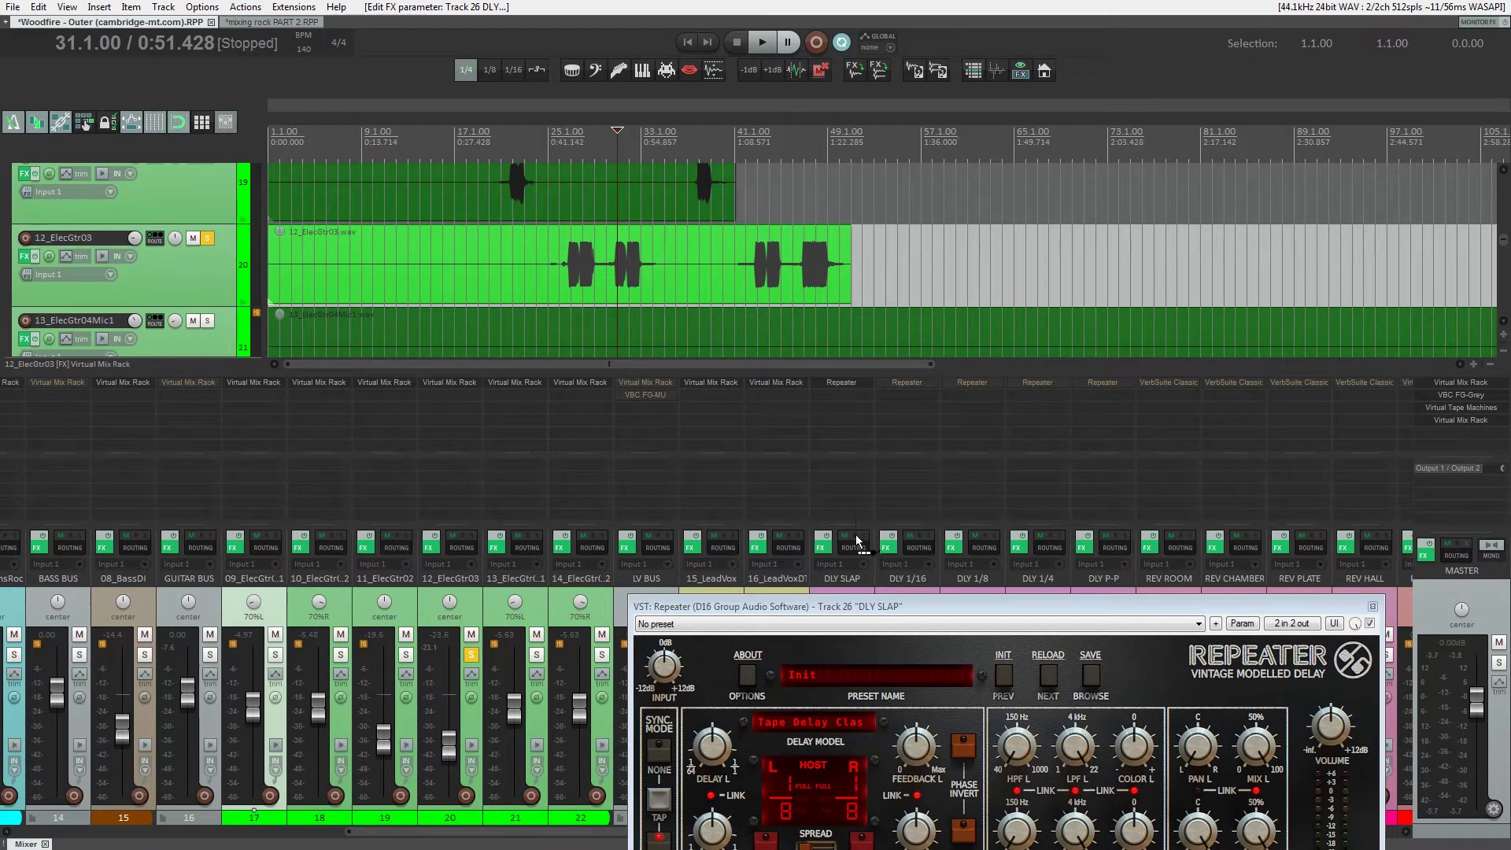
pyautogui.moveTo(852, 553); pyautogui.dragTo(854, 554)
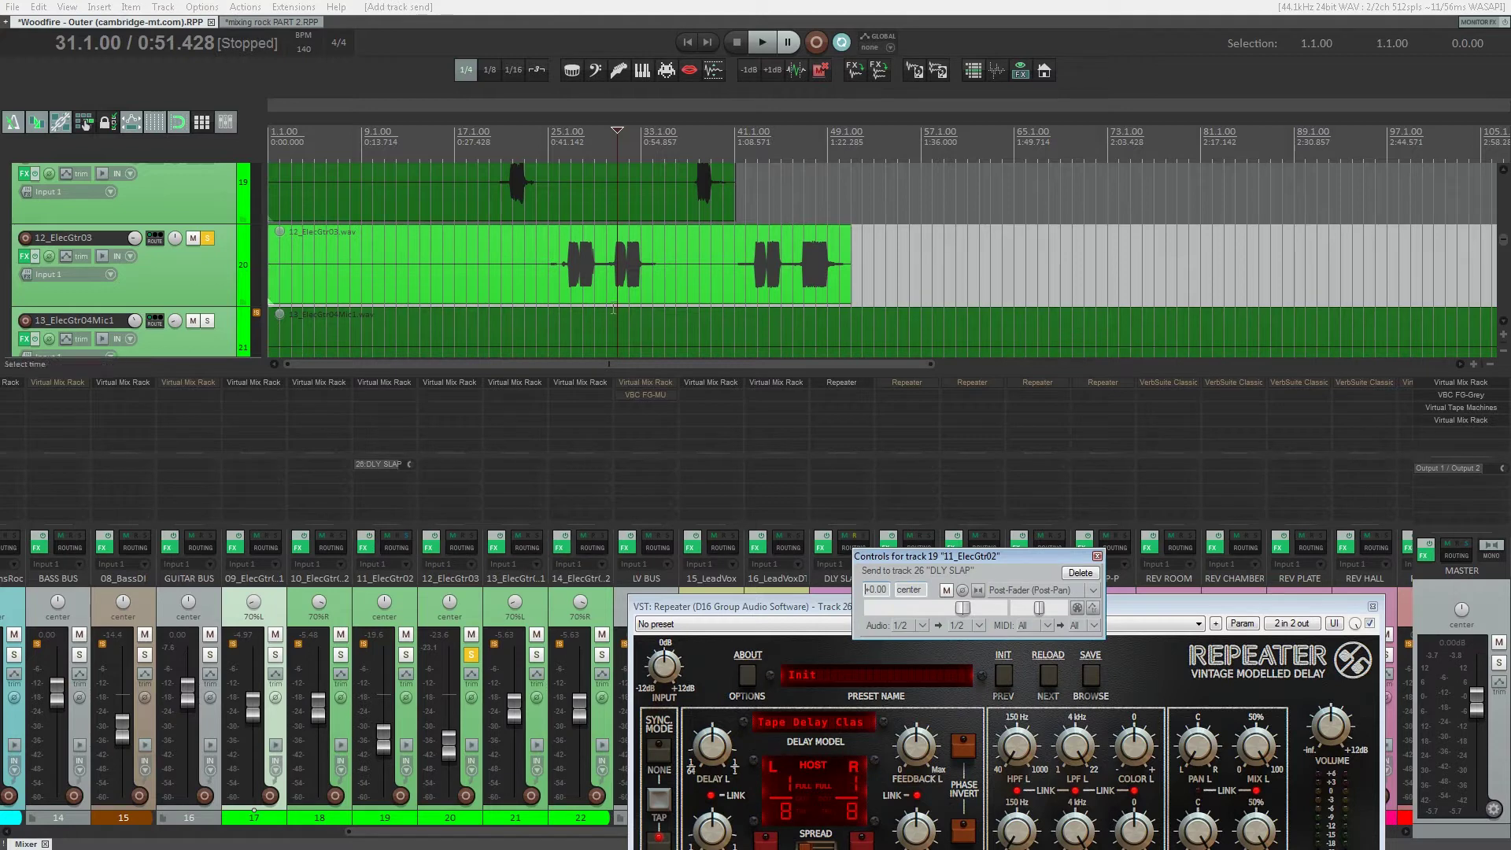
pyautogui.click(571, 151)
pyautogui.press('space')
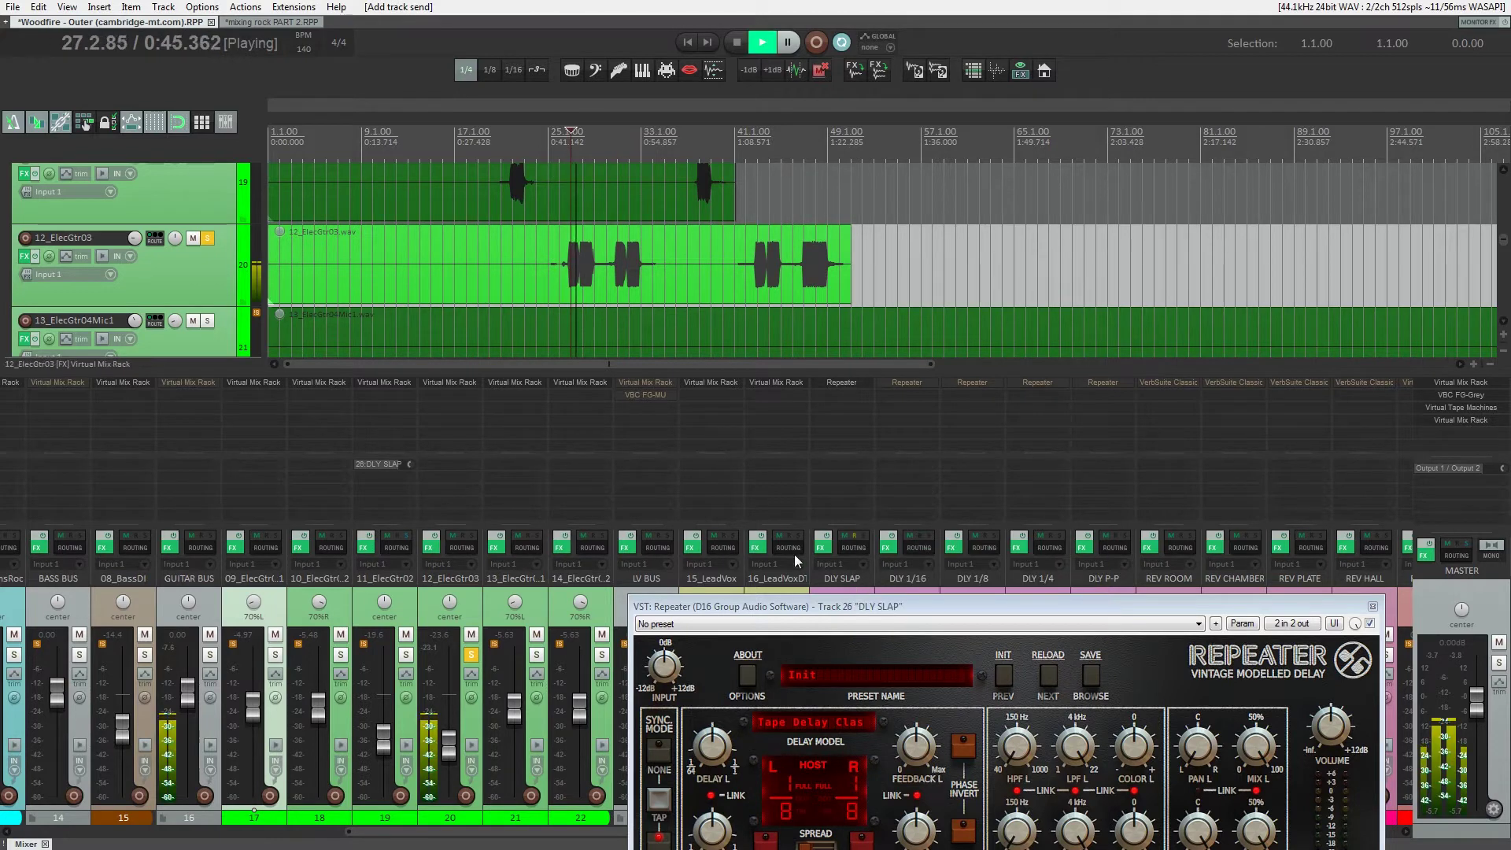
pyautogui.moveTo(849, 609); pyautogui.dragTo(786, 323)
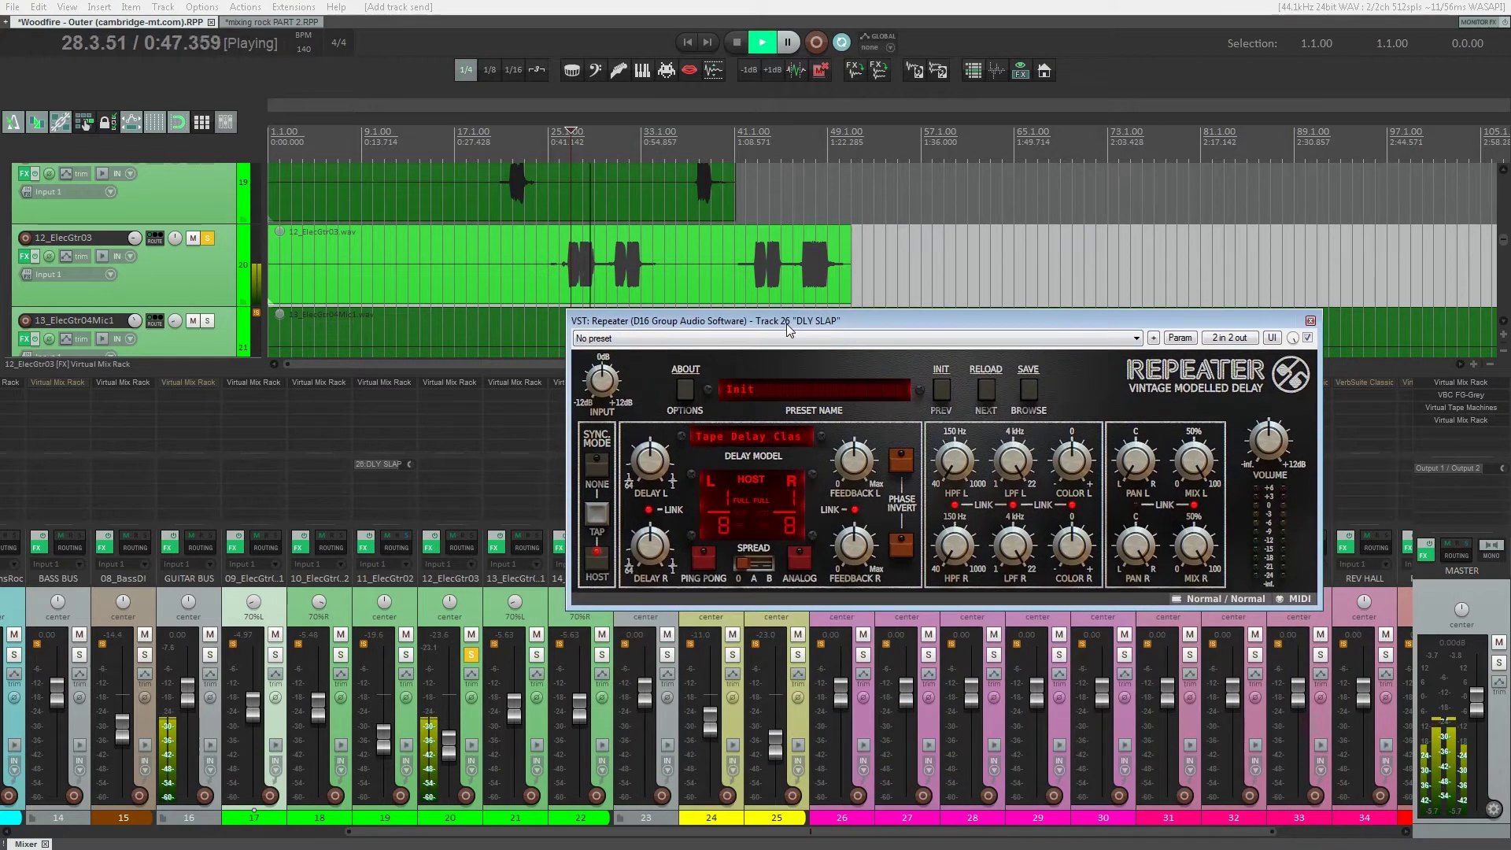
# - Copy the DLY SLAP send from 11_ElecGtr02 to 12_ElecGtr03 and delete the original send
pyautogui.moveTo(380, 465); pyautogui.dragTo(450, 465)
pyautogui.keyDown('alt'); pyautogui.click(383, 465); pyautogui.keyUp('alt')
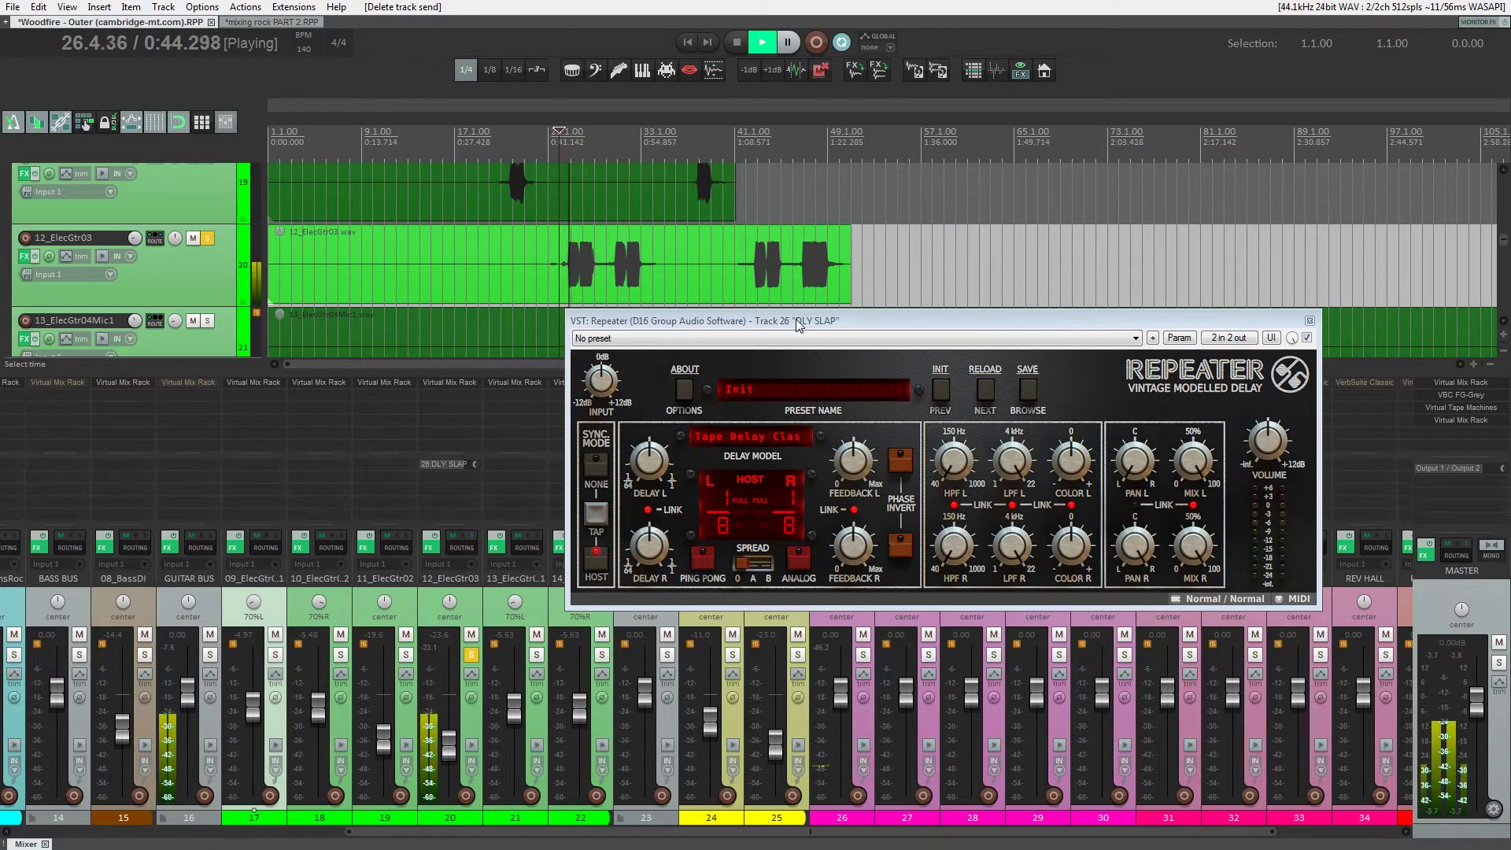
pyautogui.moveTo(796, 321); pyautogui.dragTo(769, 293)
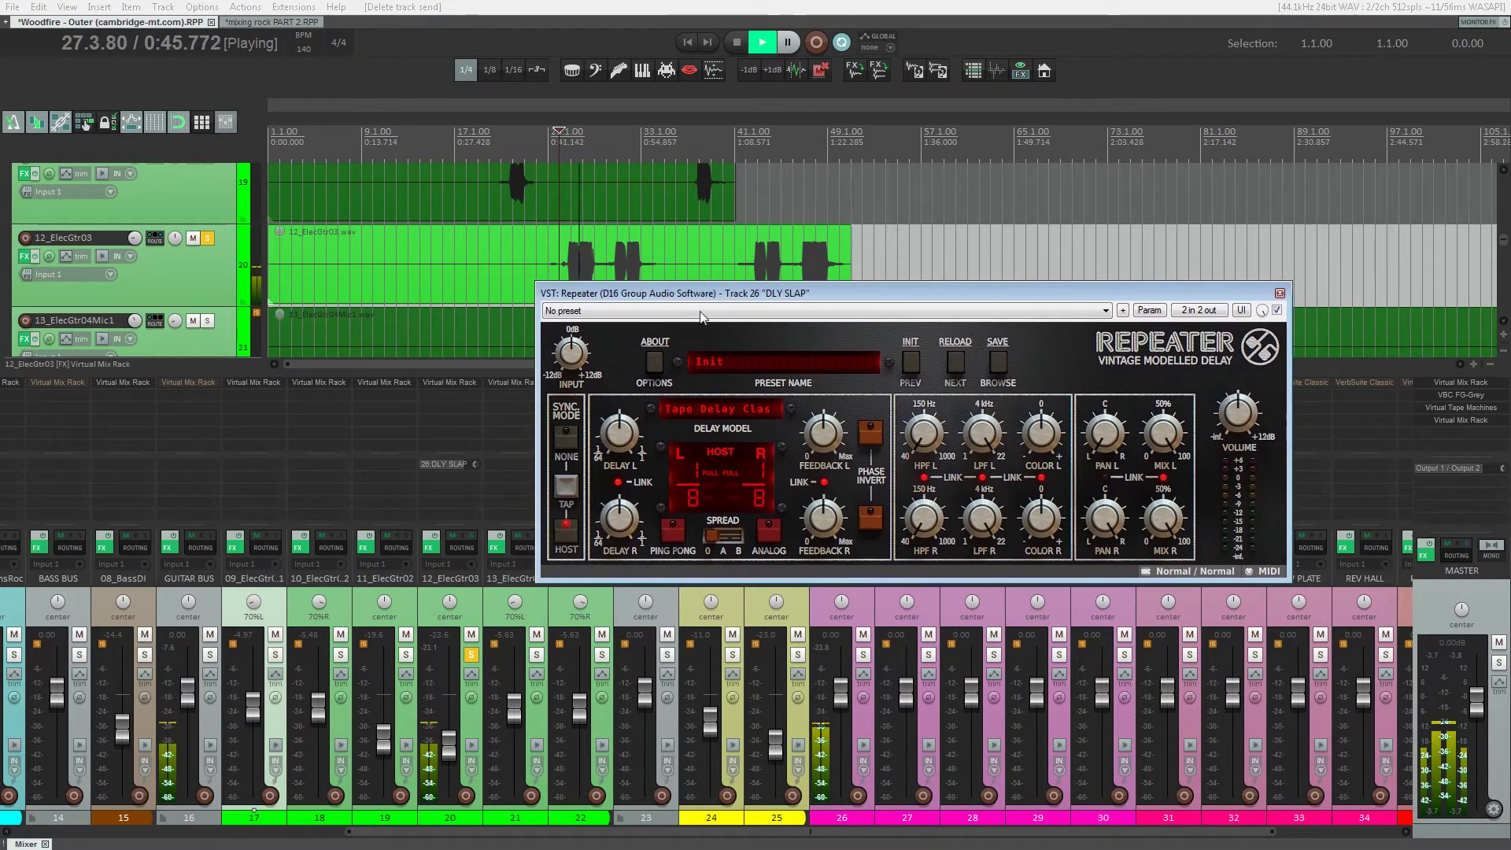
# - Lower the 12_ElecGtr03 send to DLY SLAP to about -21 dB and replay from bar 27
pyautogui.click(447, 464)
pyautogui.moveTo(539, 532); pyautogui.dragTo(520, 533)
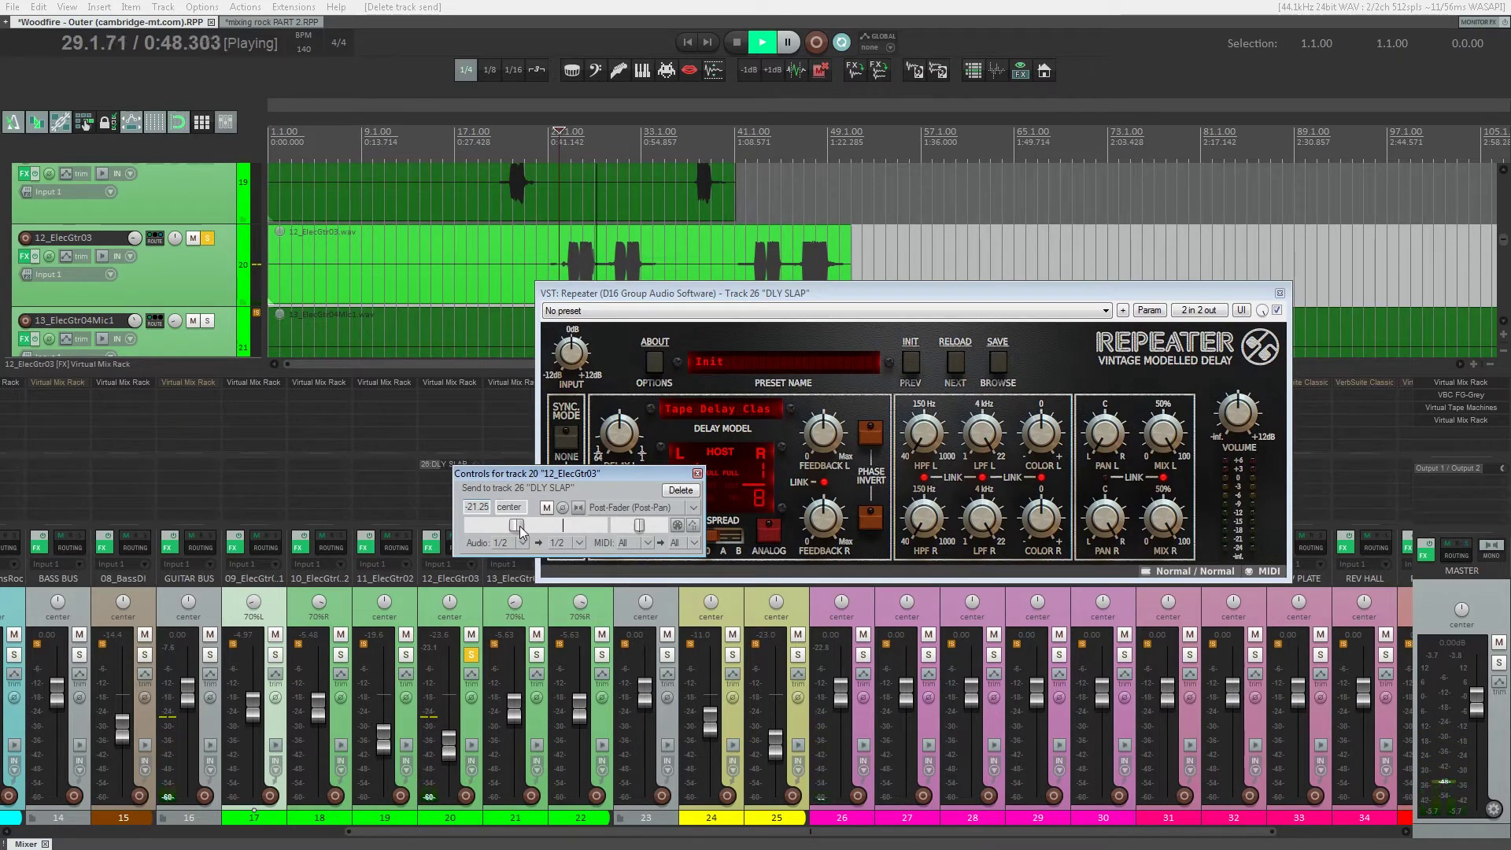
pyautogui.click(571, 189)
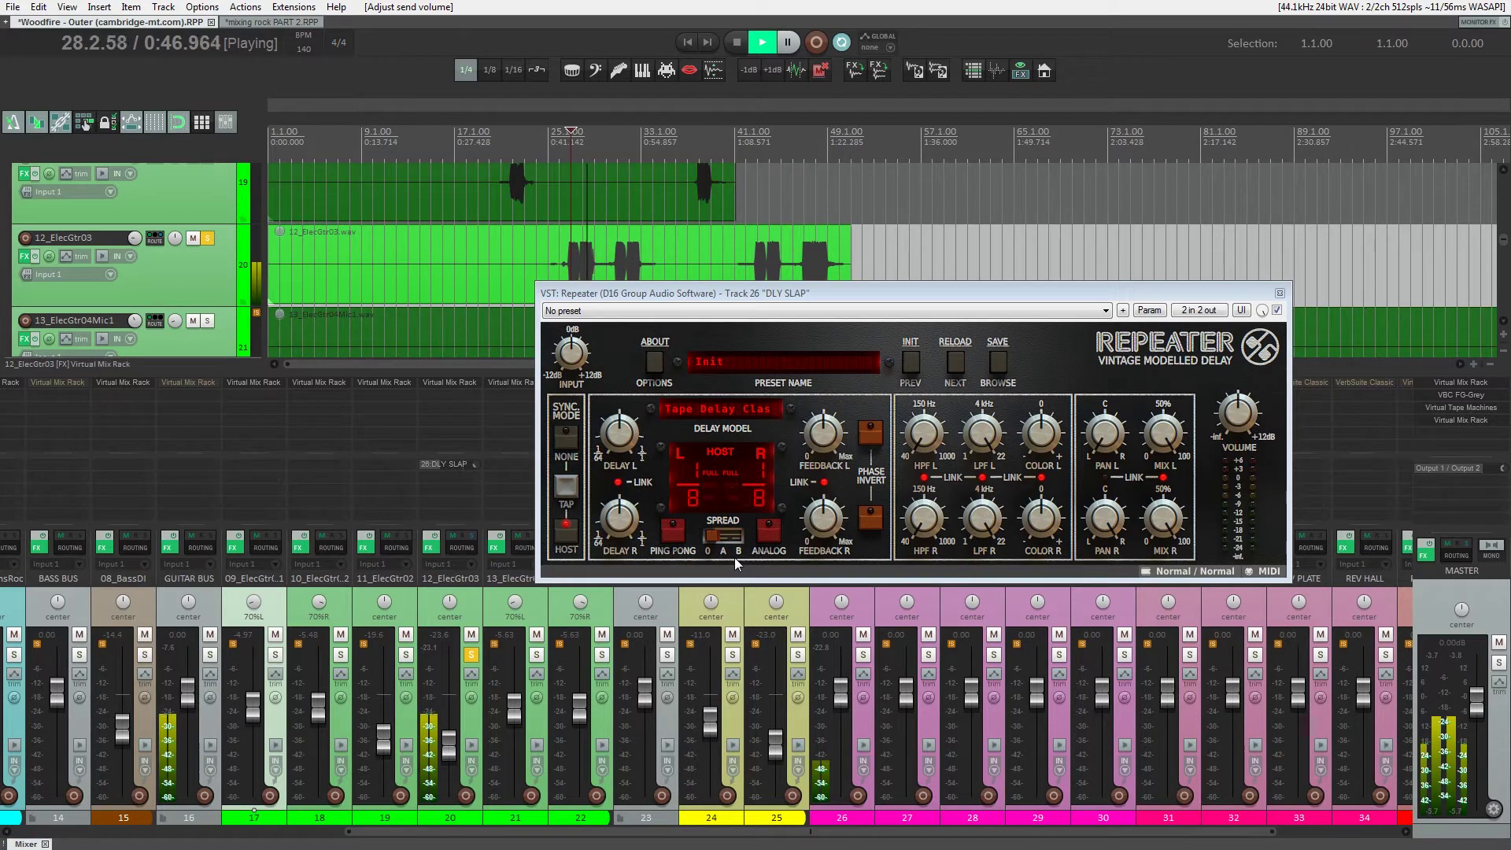
# - Set Repeater's stereo spread to Mode A on DLY SLAP and restart playback from bar 27
pyautogui.click(718, 538)
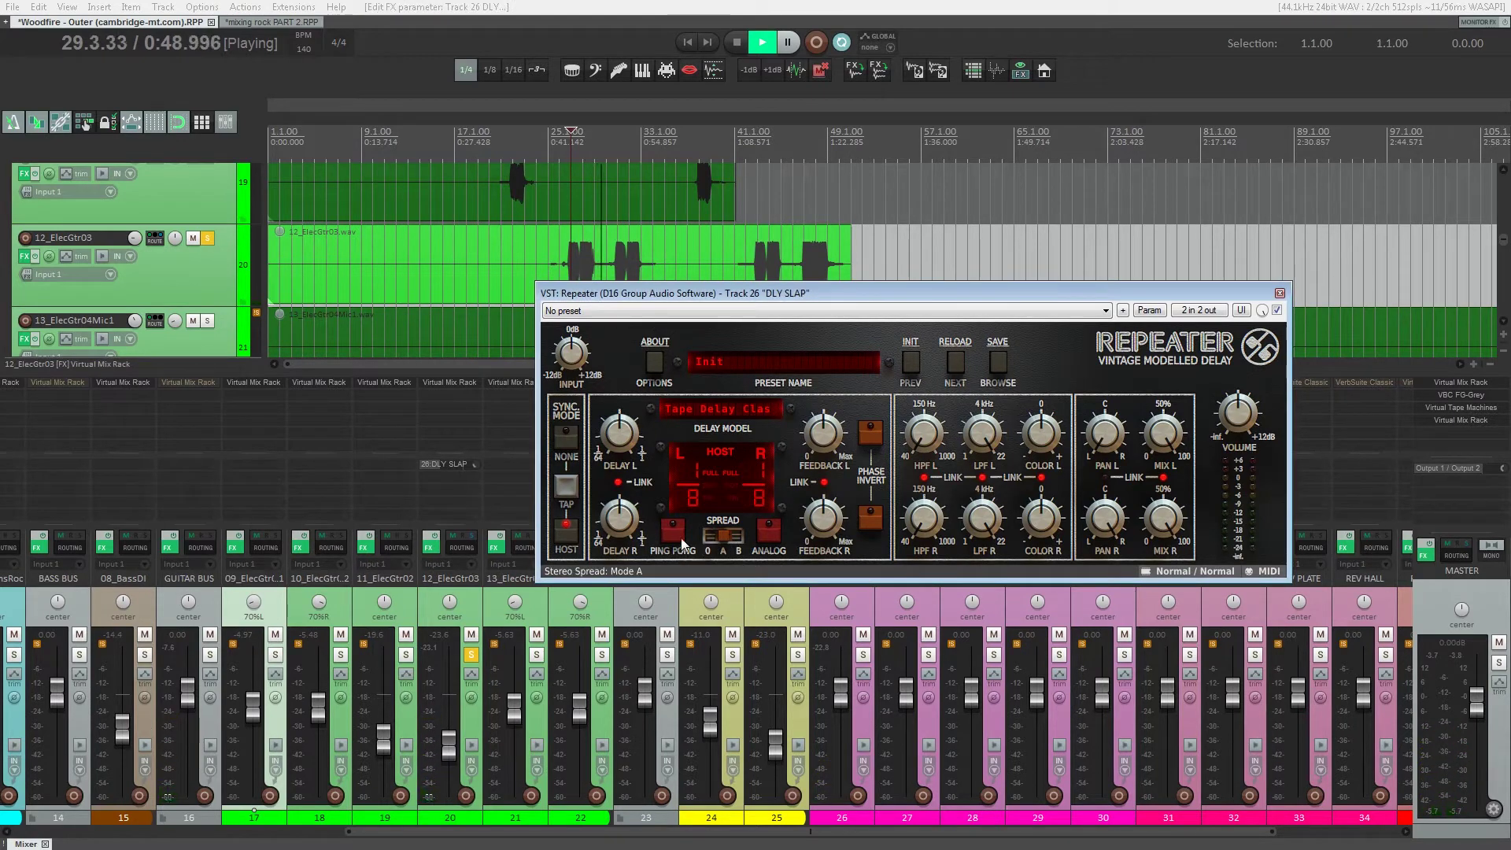
pyautogui.press('space')
pyautogui.press('space')
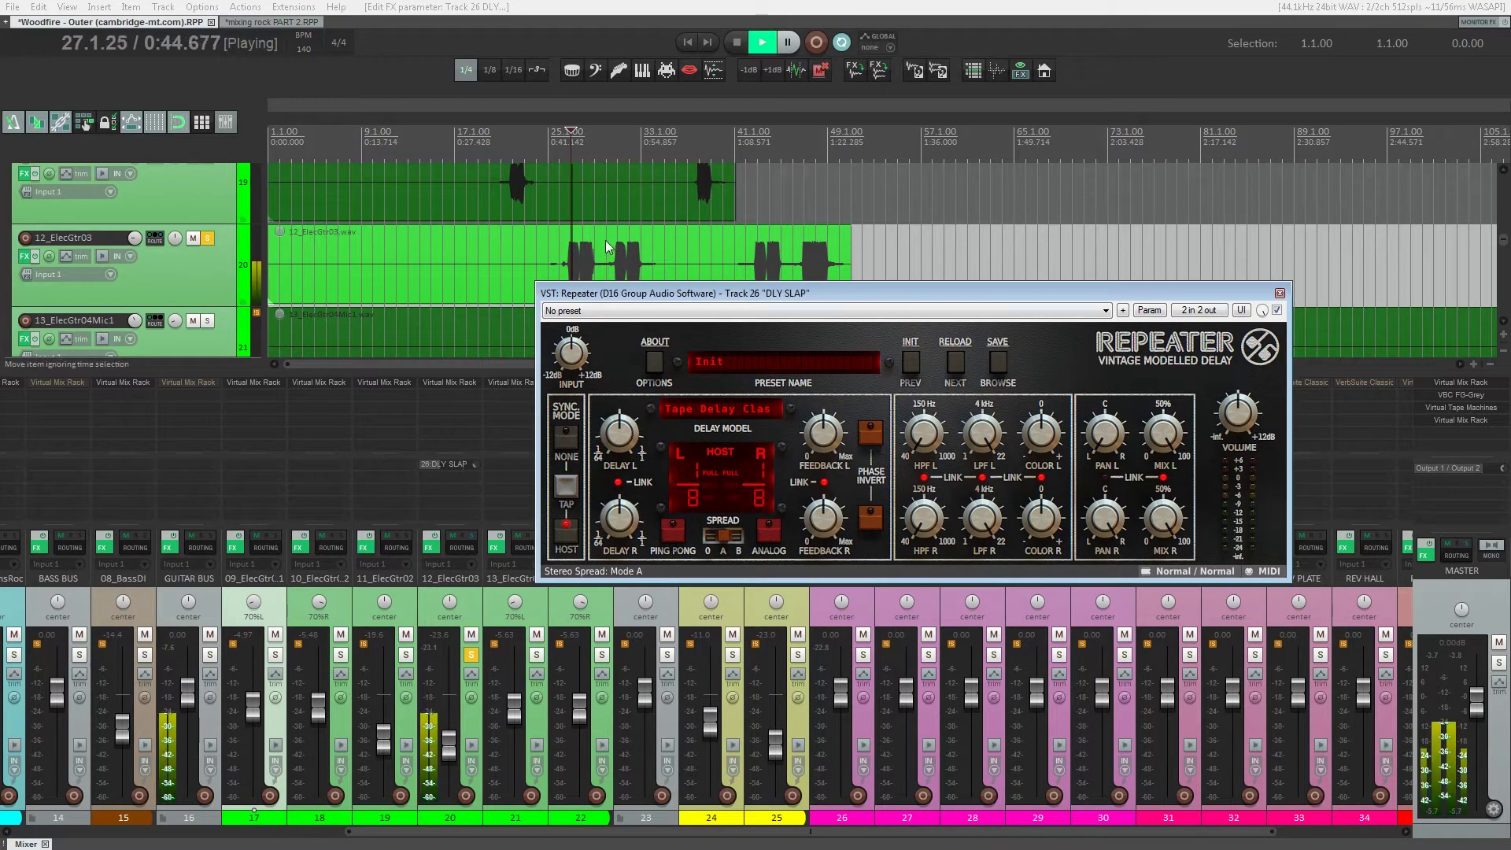
# - Turn on Repeater's Analog option, adjust the linked filters with the low-pass at 5.55 kHz, and replay from bar 27
pyautogui.click(775, 540)
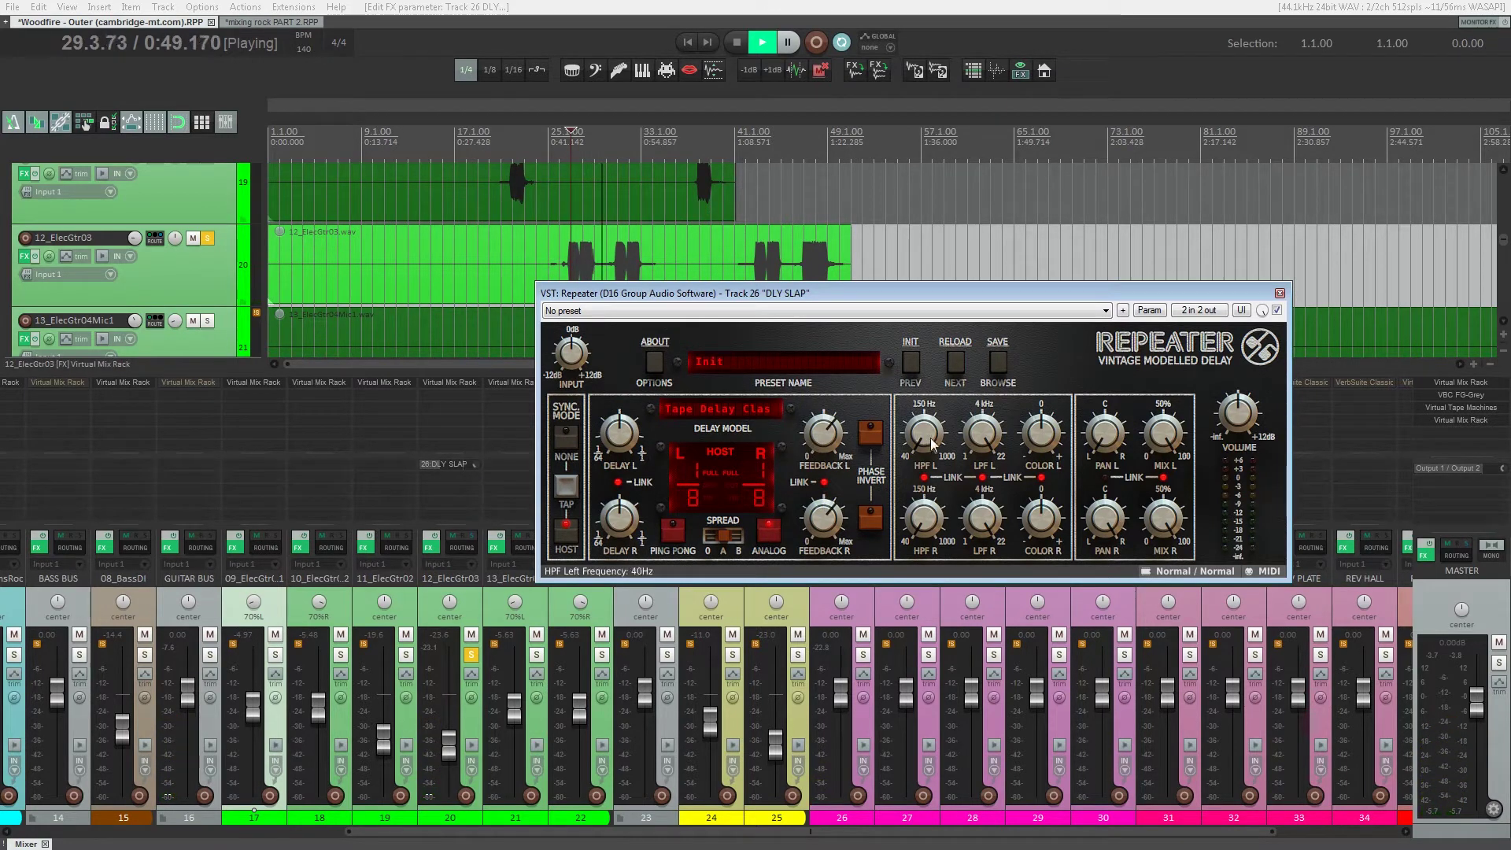
pyautogui.moveTo(923, 429)
pyautogui.mouseDown()
pyautogui.moveTo(924, 409)
pyautogui.moveTo(923, 440)
pyautogui.moveTo(942, 430)
pyautogui.mouseUp()
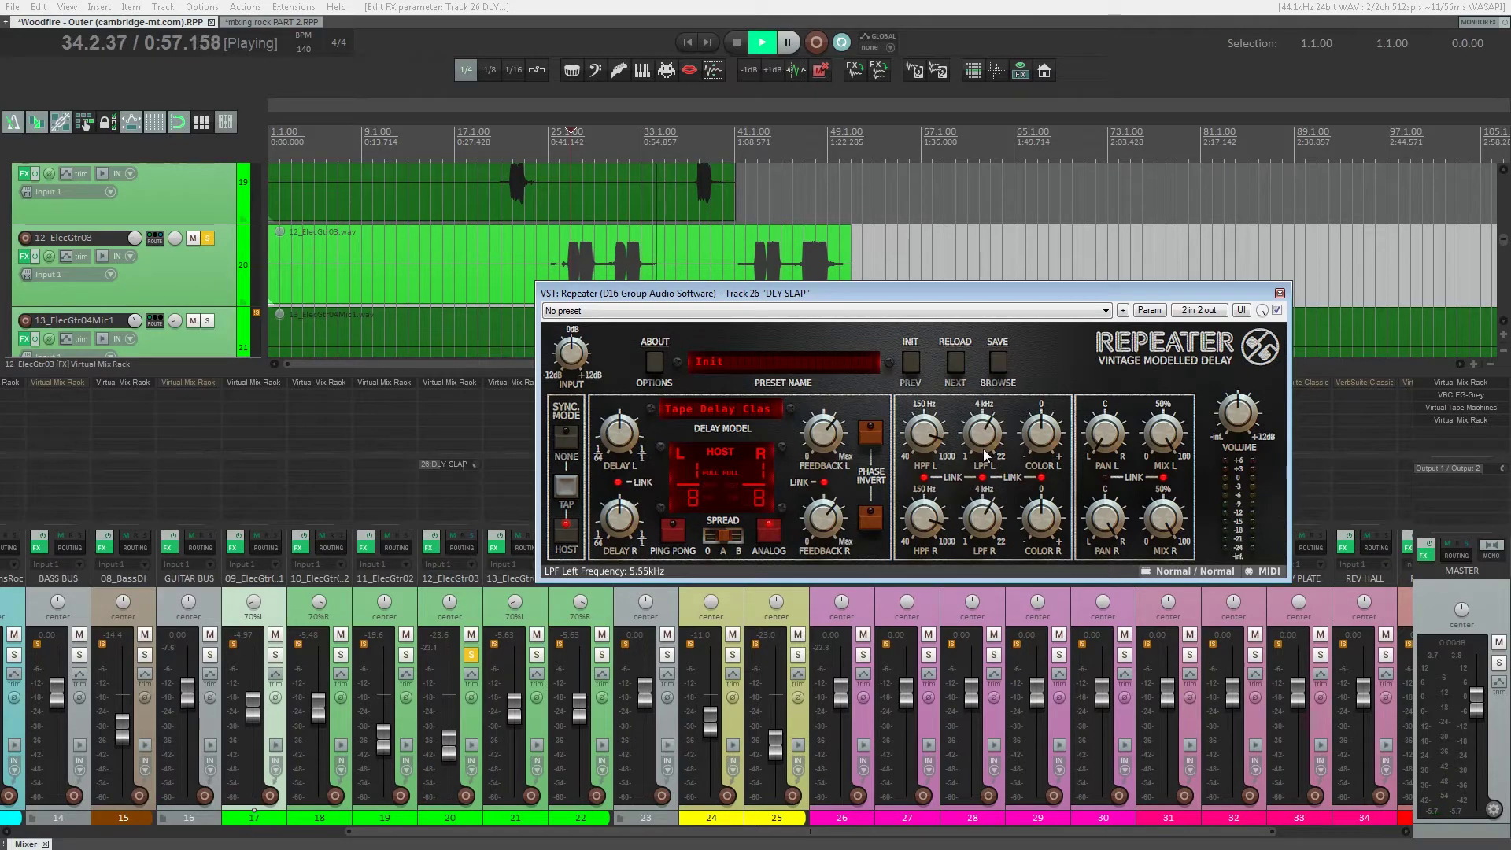
pyautogui.click(572, 151)
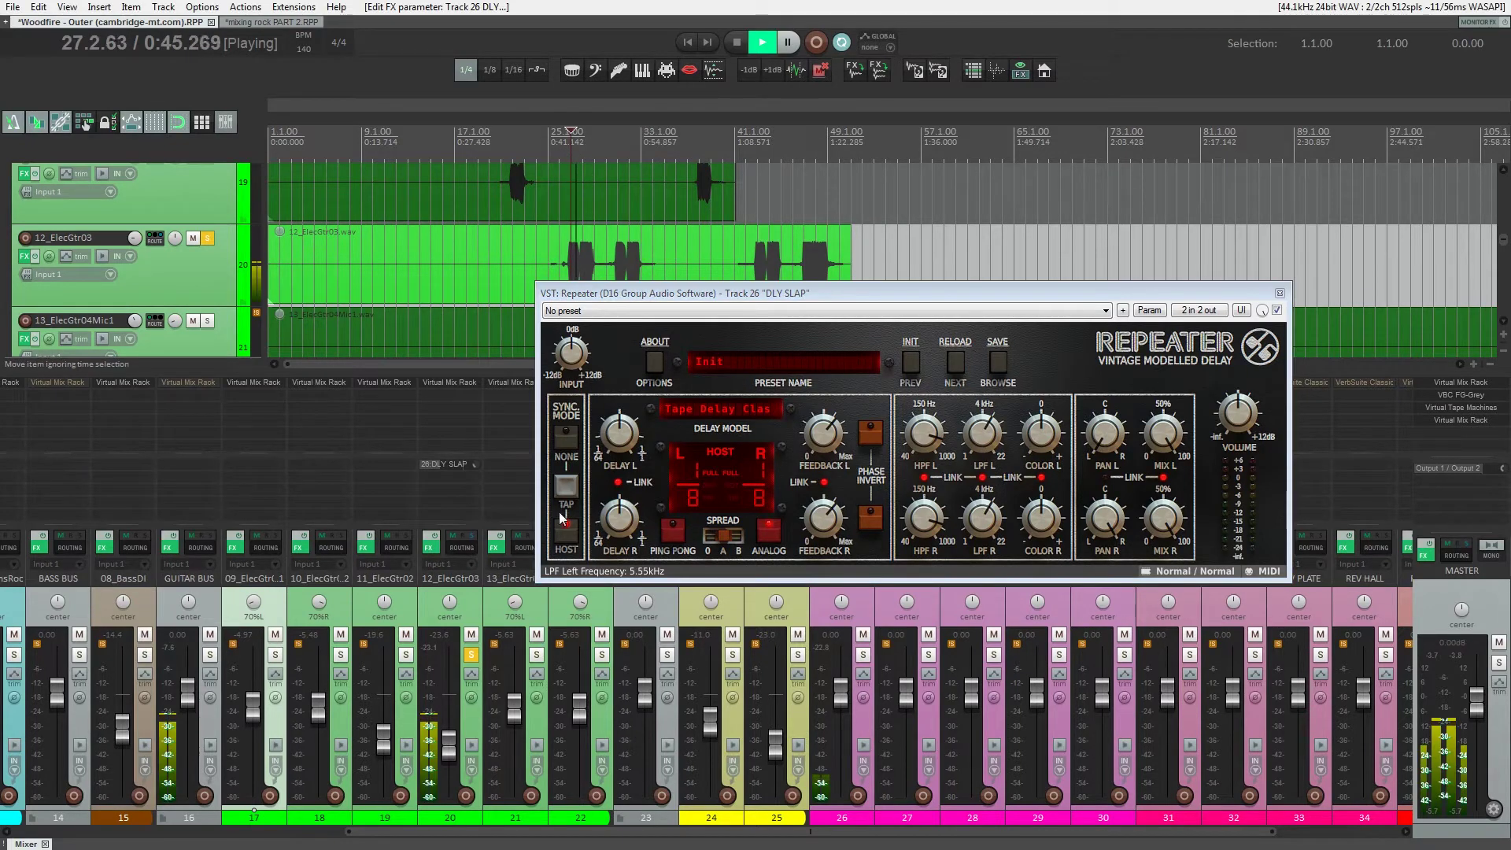
# - Set the 12_ElecGtr03 send to DLY SLAP to about -16 dB, clear all solos, replay from bar 27, and close Repeater
pyautogui.click(445, 464)
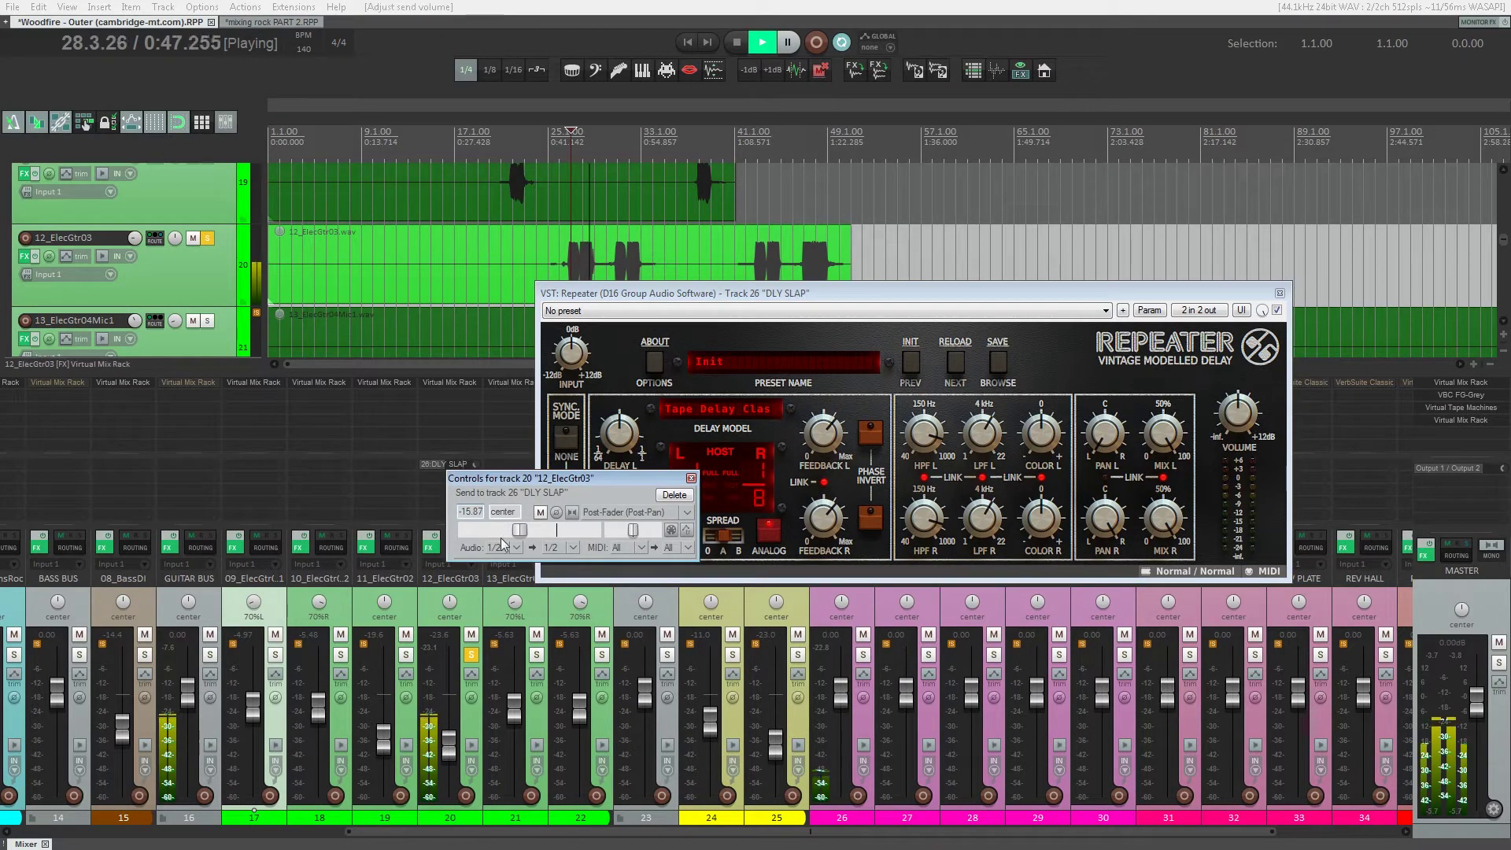
pyautogui.keyDown('ctrl'); pyautogui.click(470, 655); pyautogui.keyUp('ctrl')
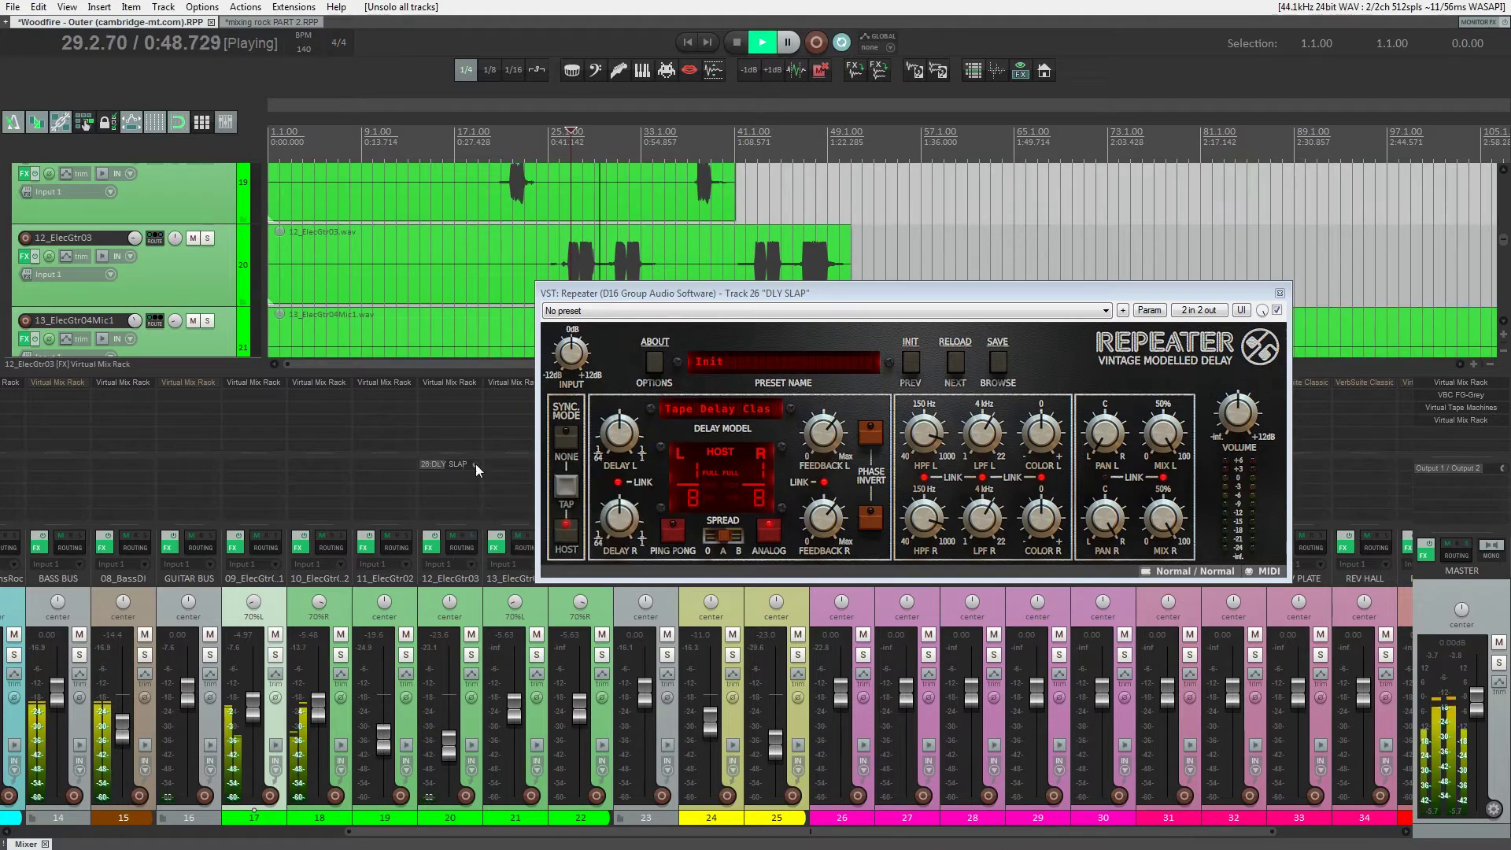
pyautogui.click(573, 157)
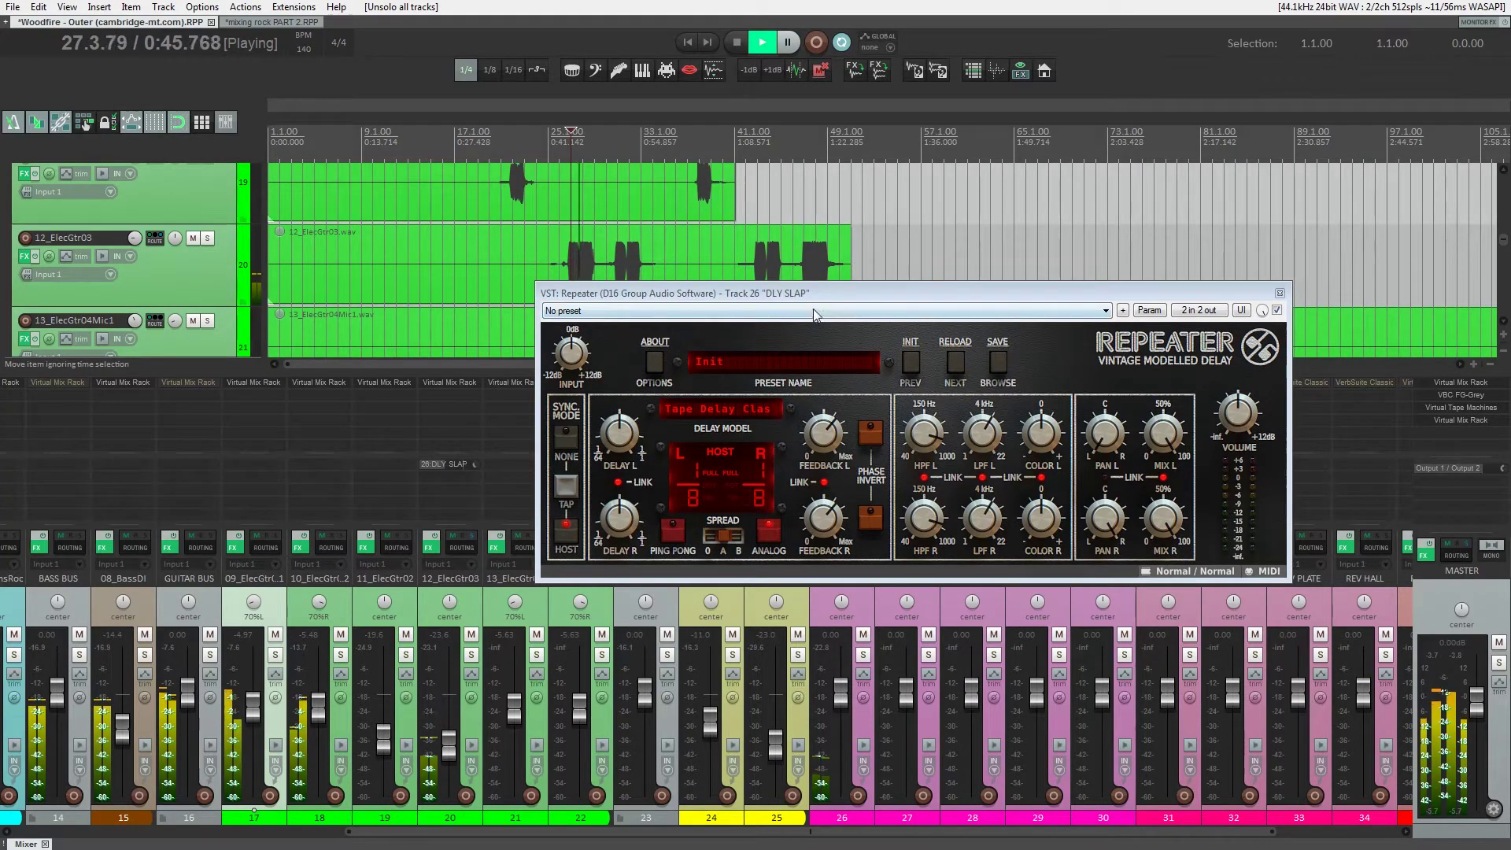
pyautogui.moveTo(820, 295); pyautogui.dragTo(823, 287)
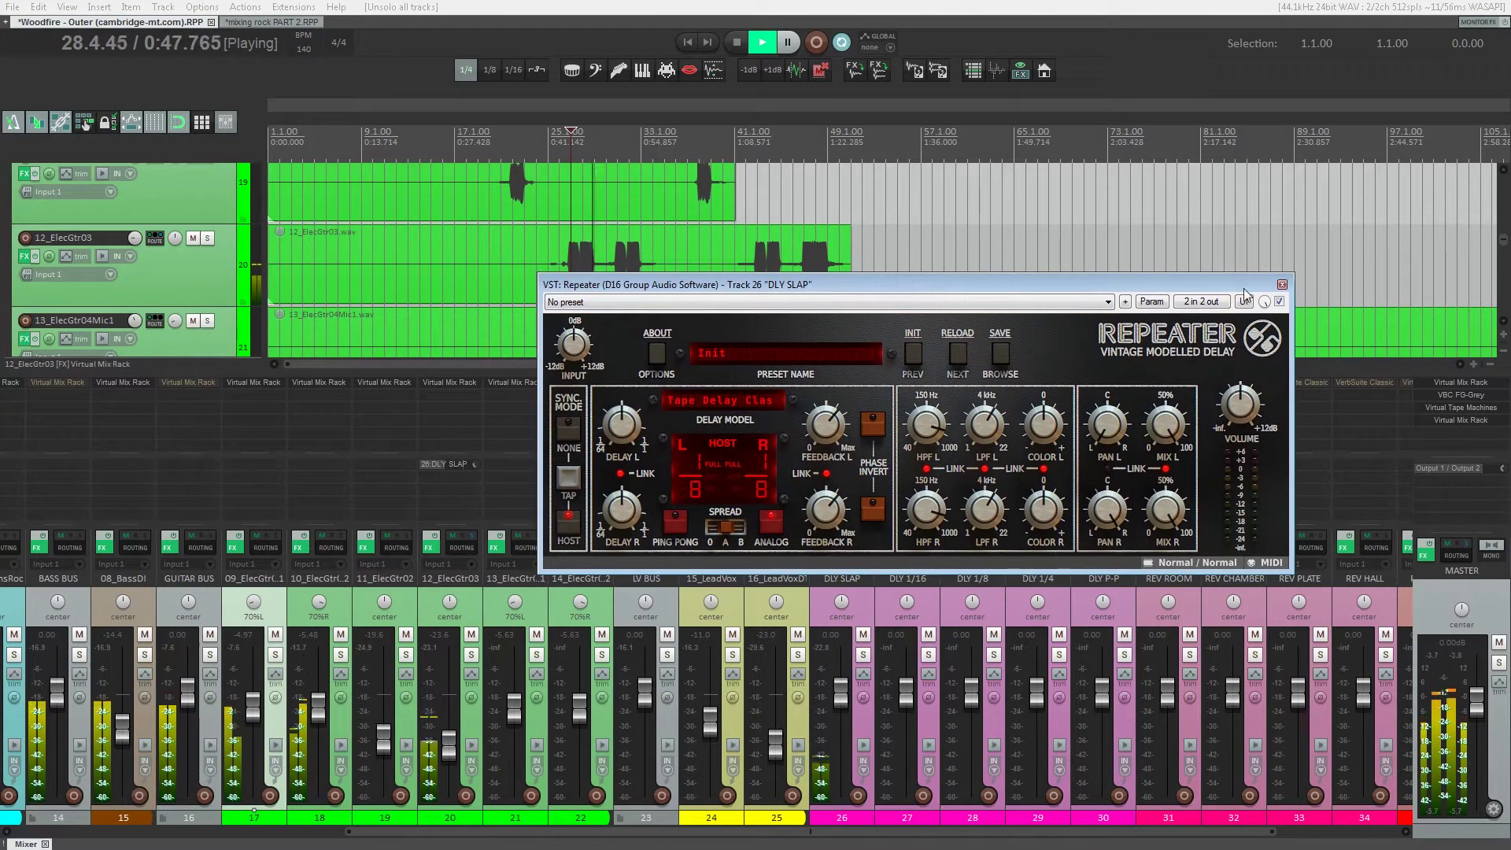
pyautogui.click(1282, 284)
# - Play 11_ElecGtr02 from bar 21, solo it exclusively, and open its Virtual Mix Rack
pyautogui.hscroll(-7, 695, 590)
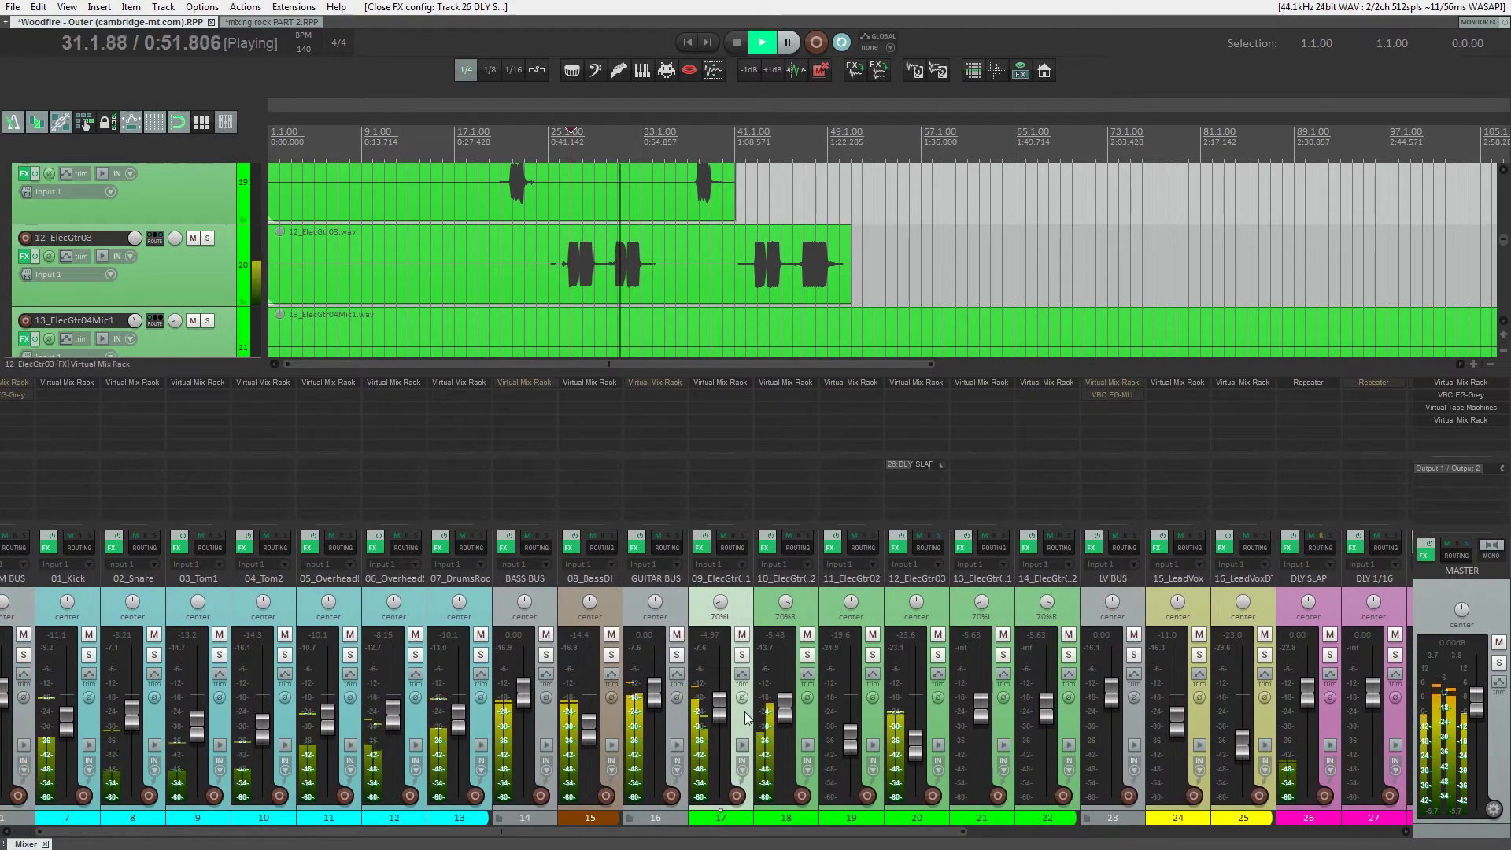
pyautogui.moveTo(732, 832); pyautogui.dragTo(634, 837)
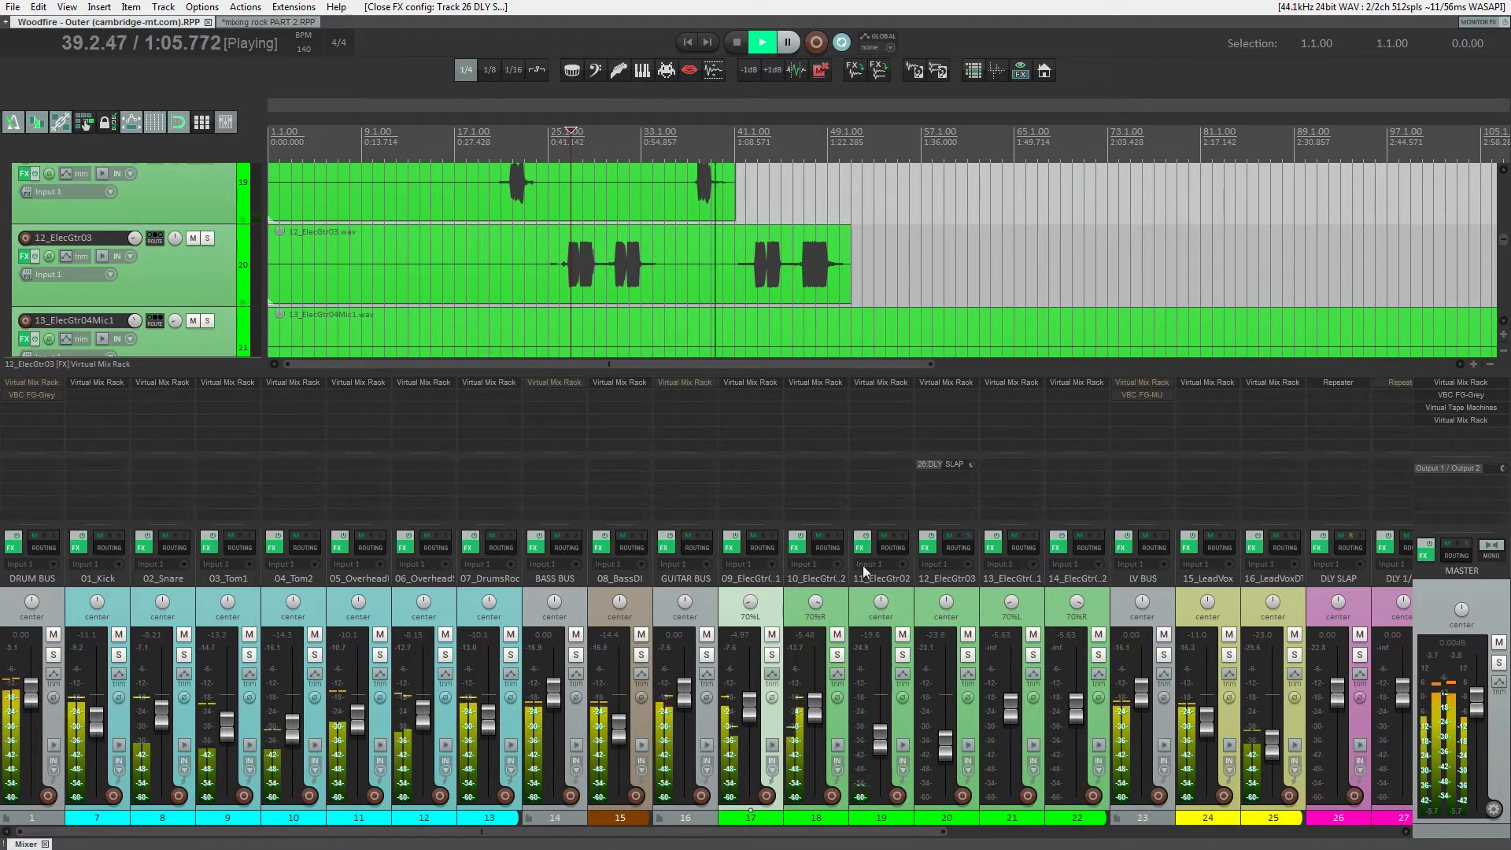
pyautogui.click(867, 607)
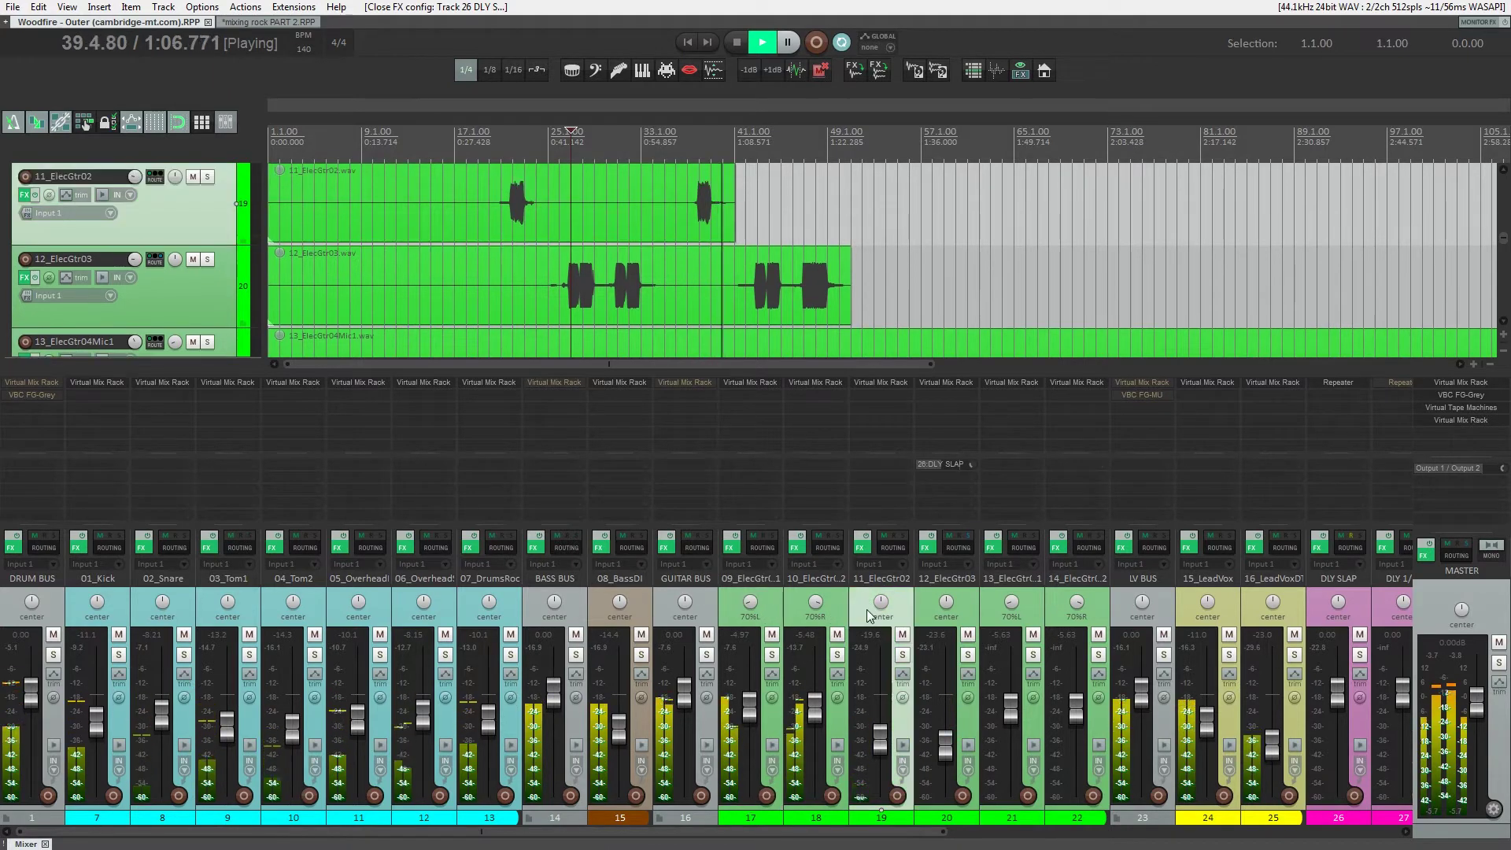
pyautogui.click(504, 148)
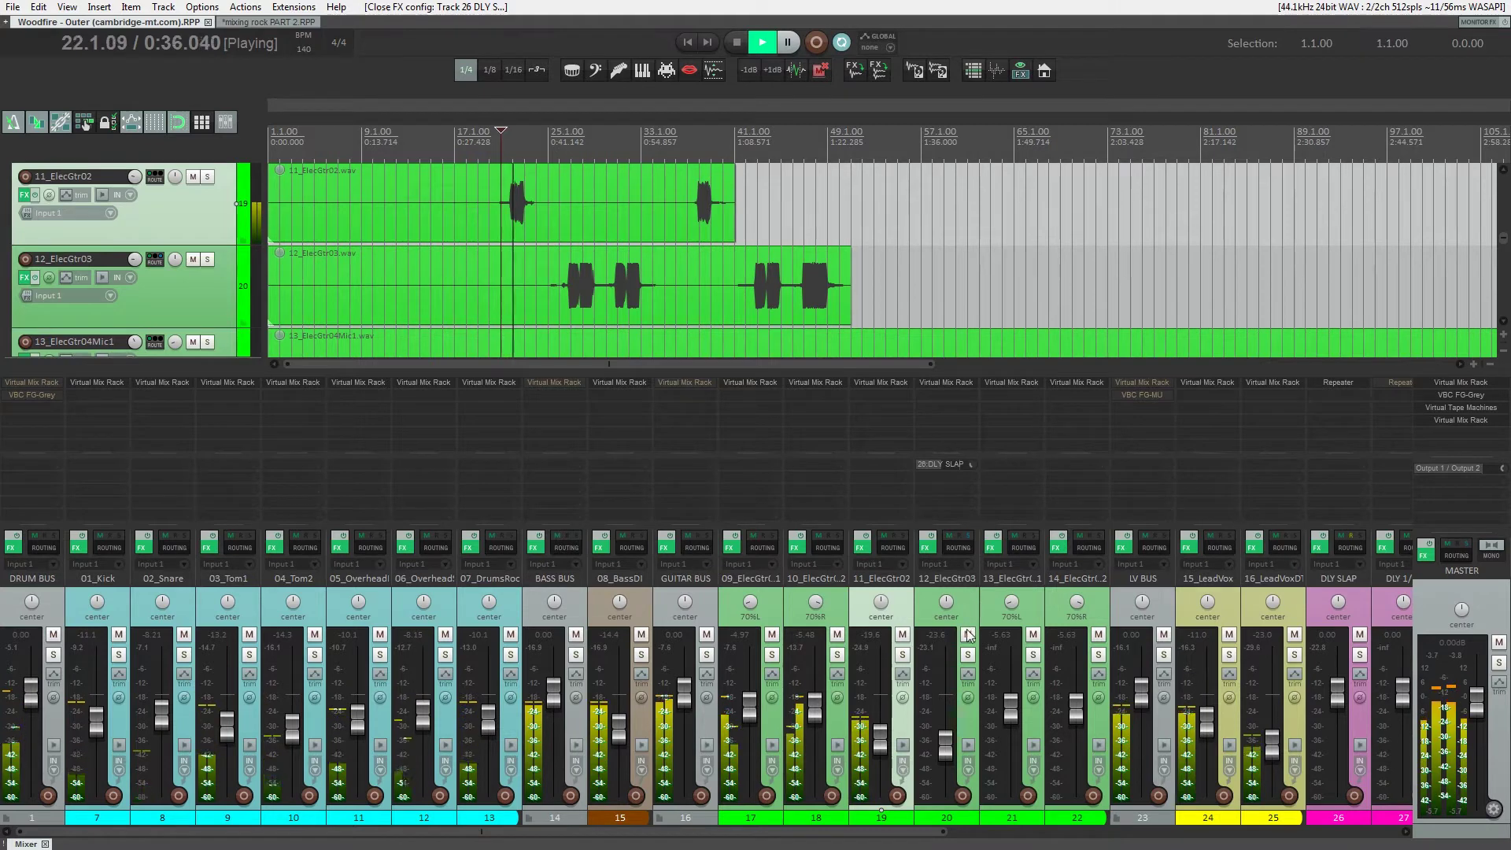
pyautogui.click(903, 655)
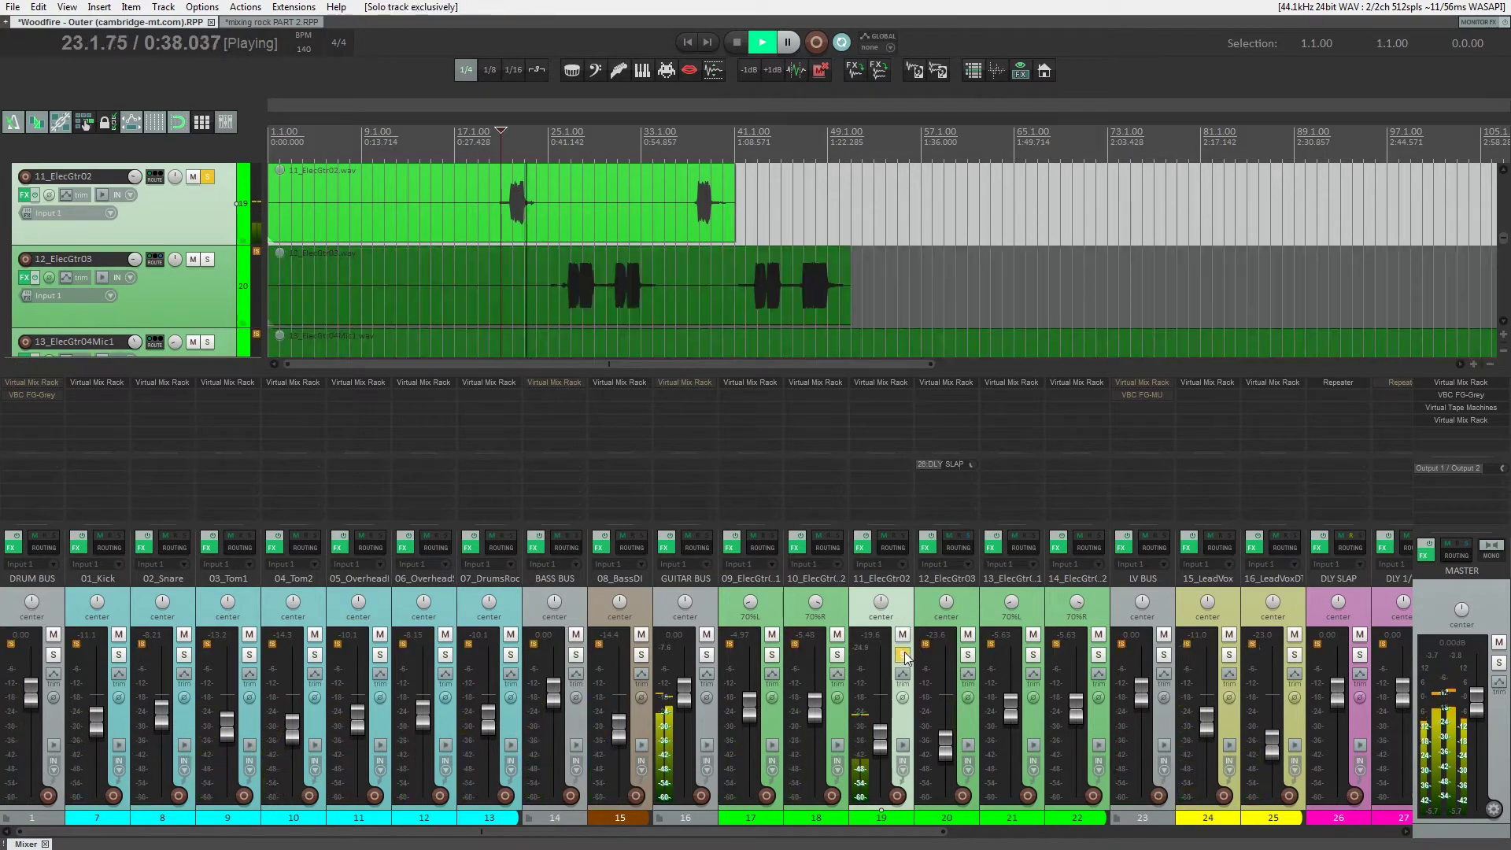
pyautogui.click(878, 382)
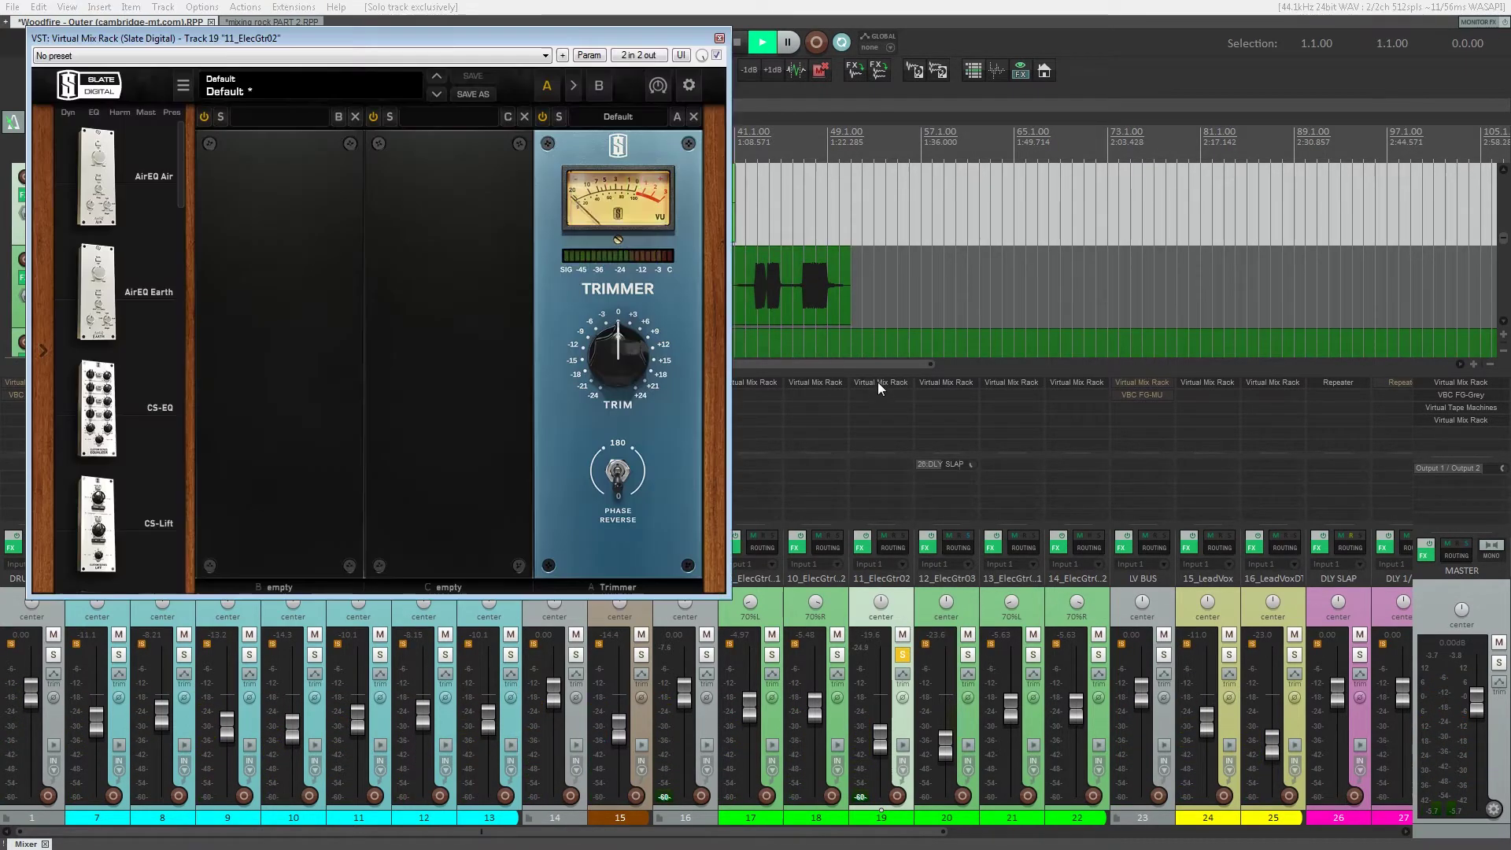
pyautogui.moveTo(248, 44); pyautogui.dragTo(645, 87)
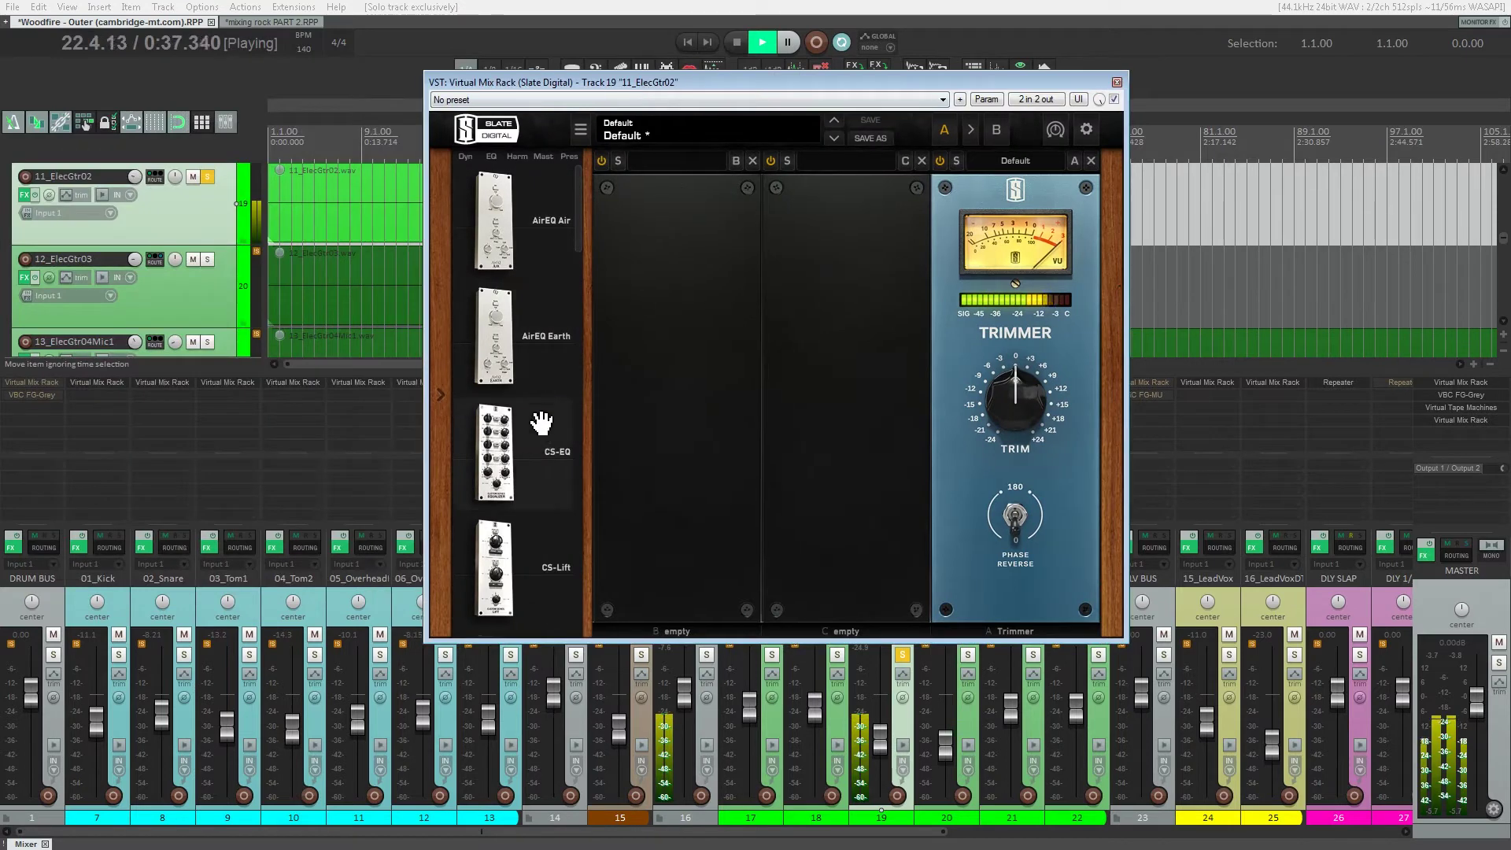
# - Add CS-EQ to the first empty slot of the rack, boost its LMF band at 800 Hz, and lower the Trimmer
pyautogui.moveTo(539, 462); pyautogui.dragTo(667, 433)
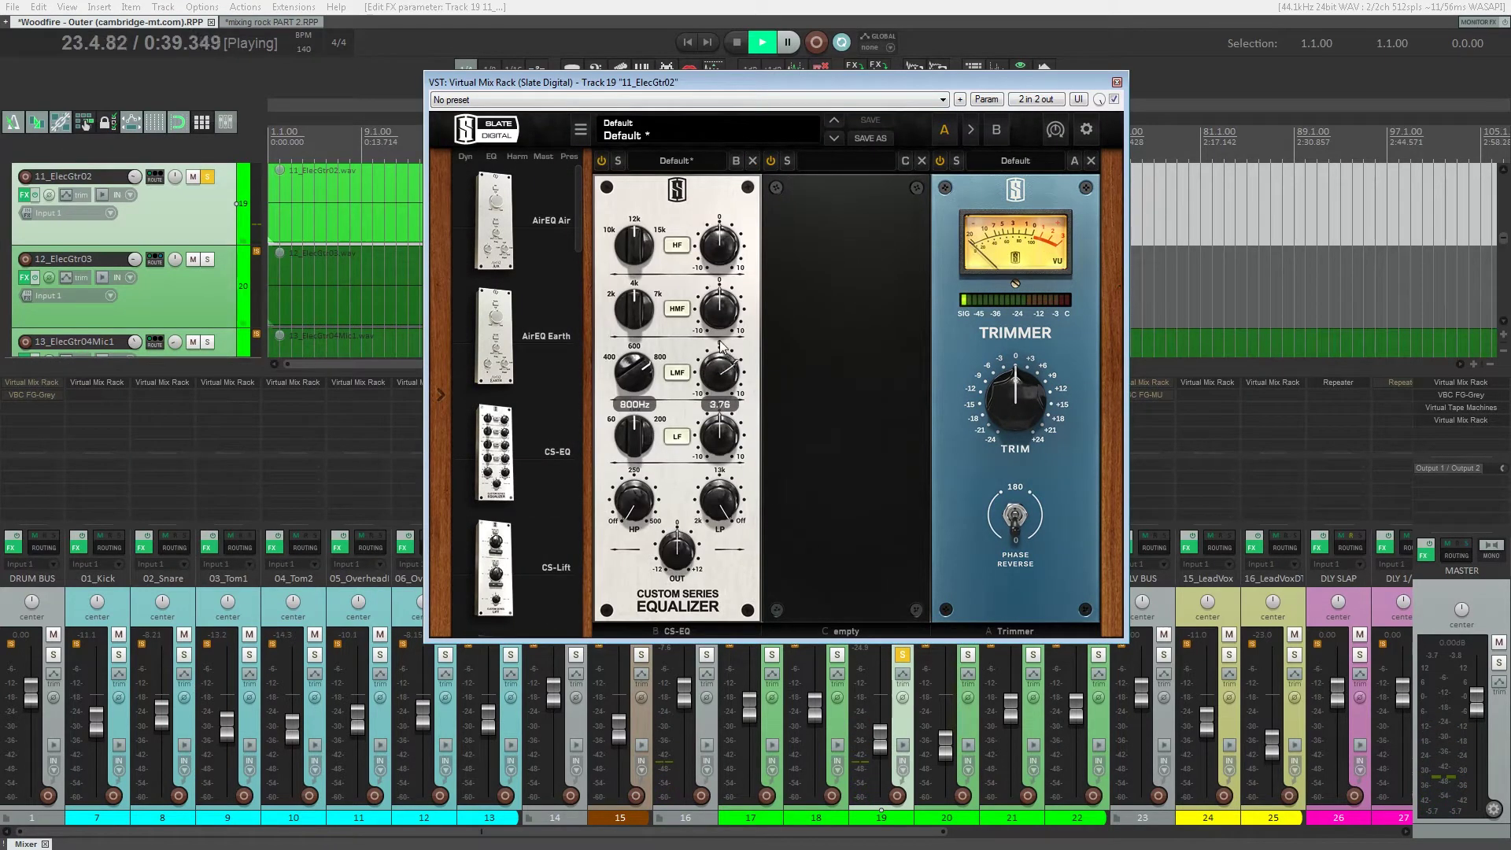
pyautogui.moveTo(1015, 411); pyautogui.dragTo(1022, 422)
pyautogui.press('space')
pyautogui.moveTo(700, 91); pyautogui.dragTo(841, 133)
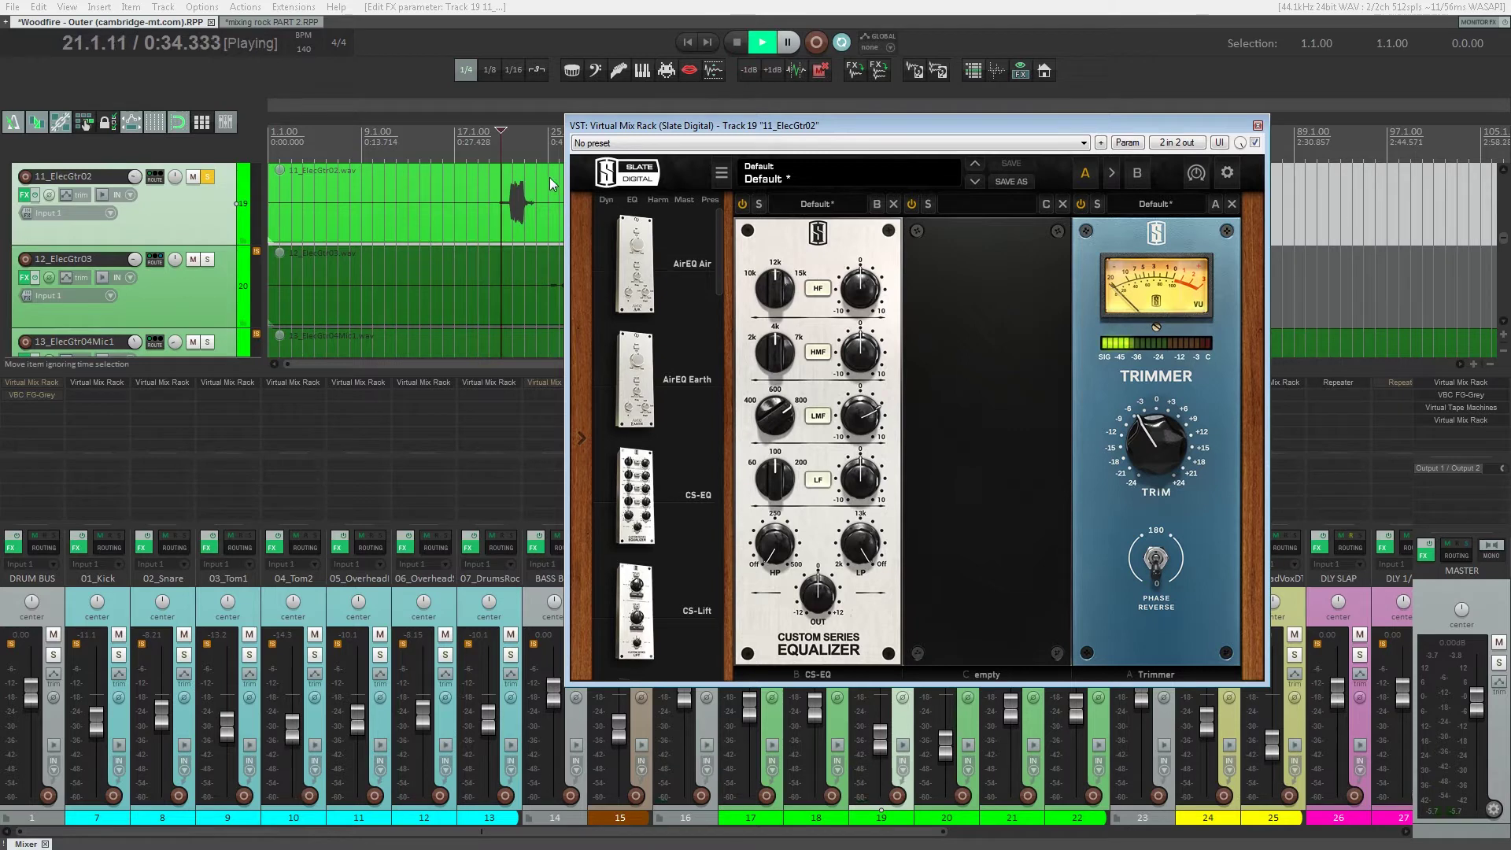
# - Cut the CS-EQ HMF band by 1.40, lower the HF frequency and boost HF by 2.54, replay from bar 21, and close the rack
pyautogui.moveTo(872, 355)
pyautogui.mouseDown()
pyautogui.moveTo(875, 330)
pyautogui.moveTo(872, 365)
pyautogui.mouseUp()
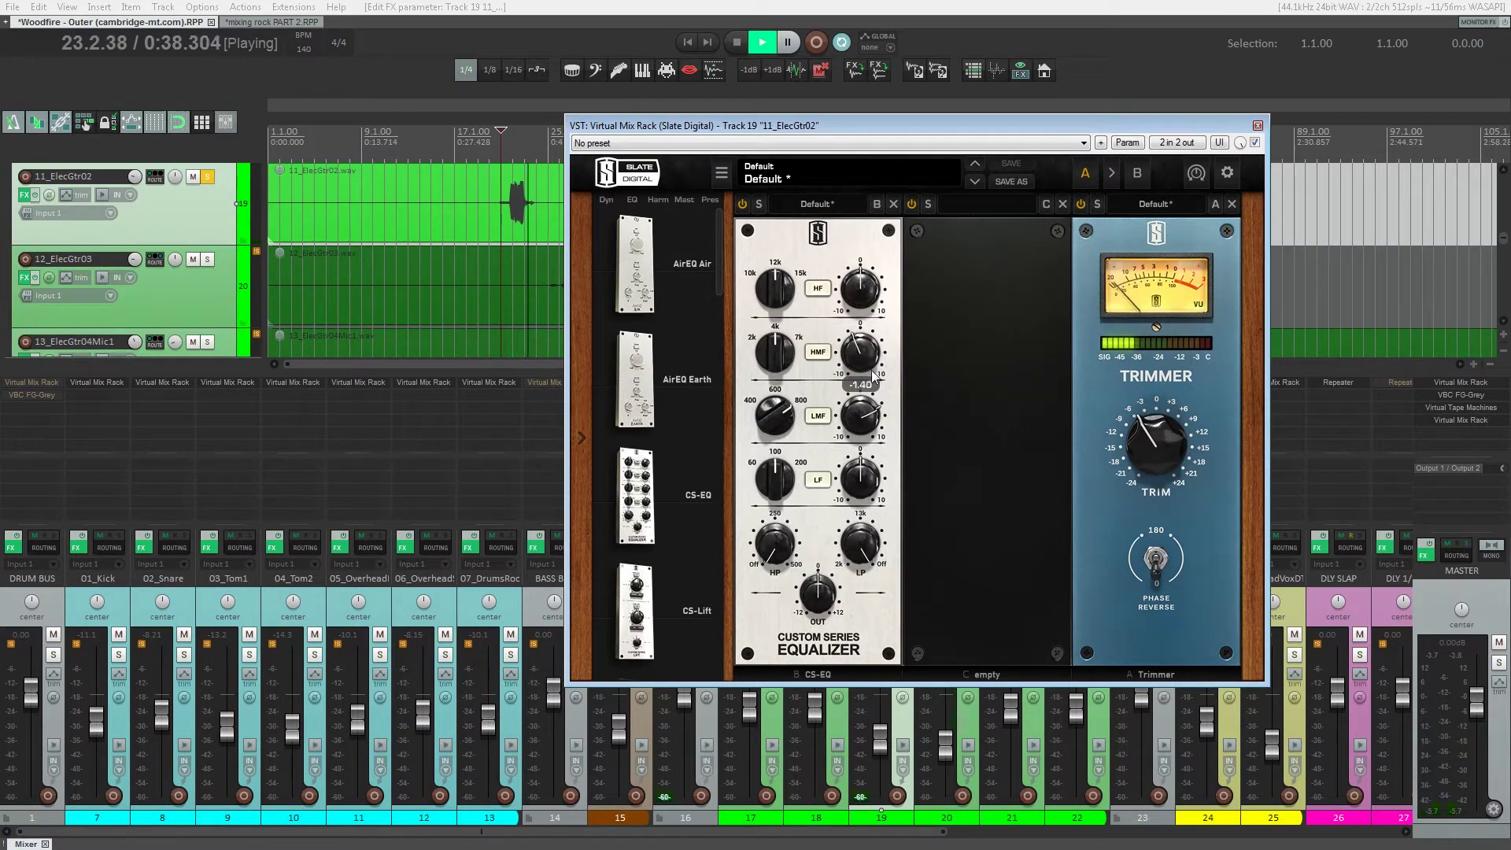
pyautogui.moveTo(781, 293); pyautogui.dragTo(779, 311)
pyautogui.moveTo(878, 294); pyautogui.dragTo(878, 274)
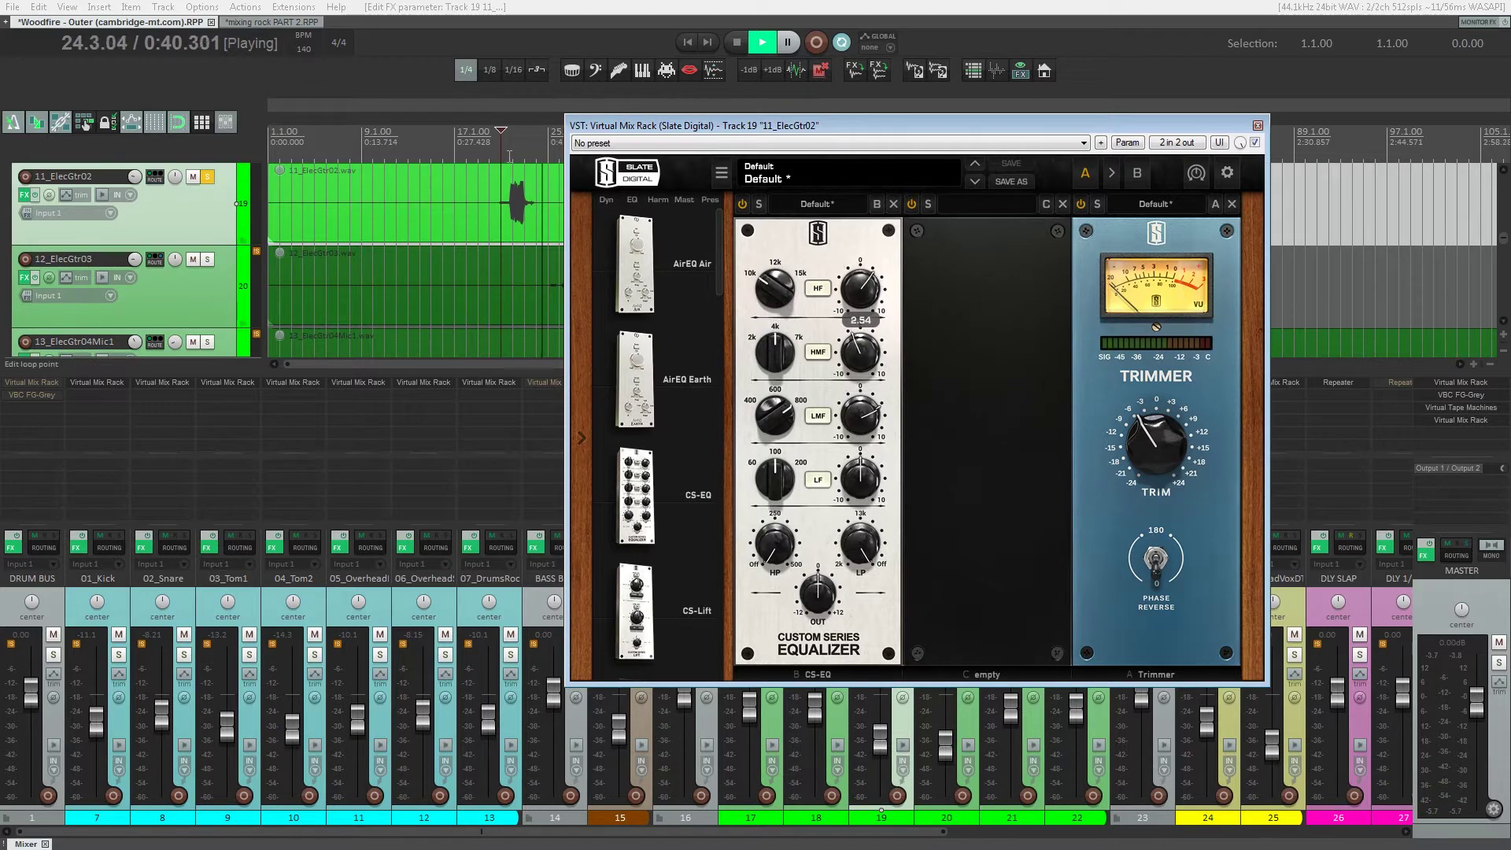
pyautogui.click(501, 220)
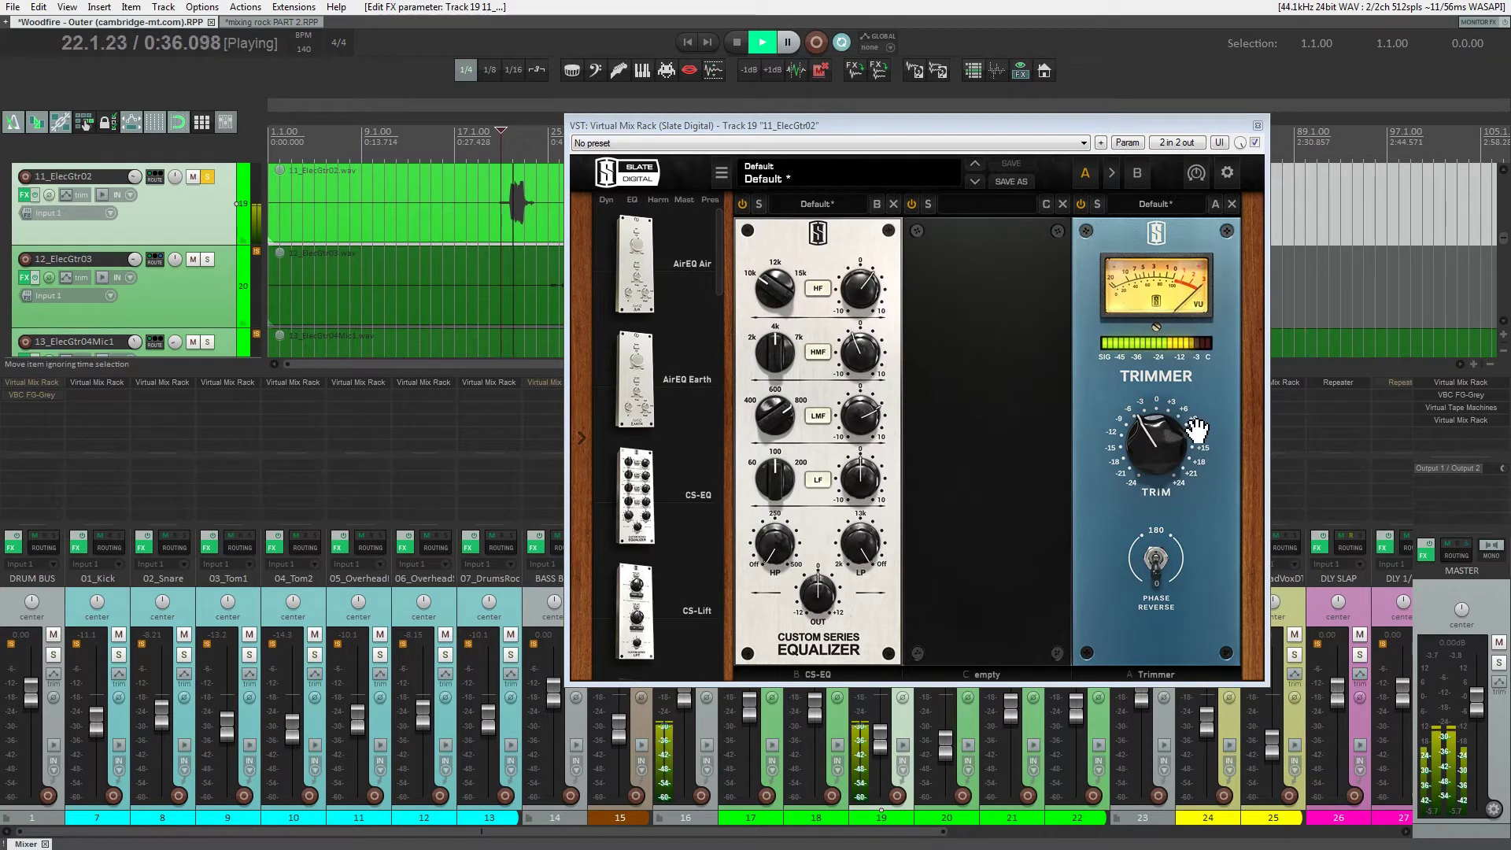
pyautogui.press('space')
pyautogui.click(1257, 125)
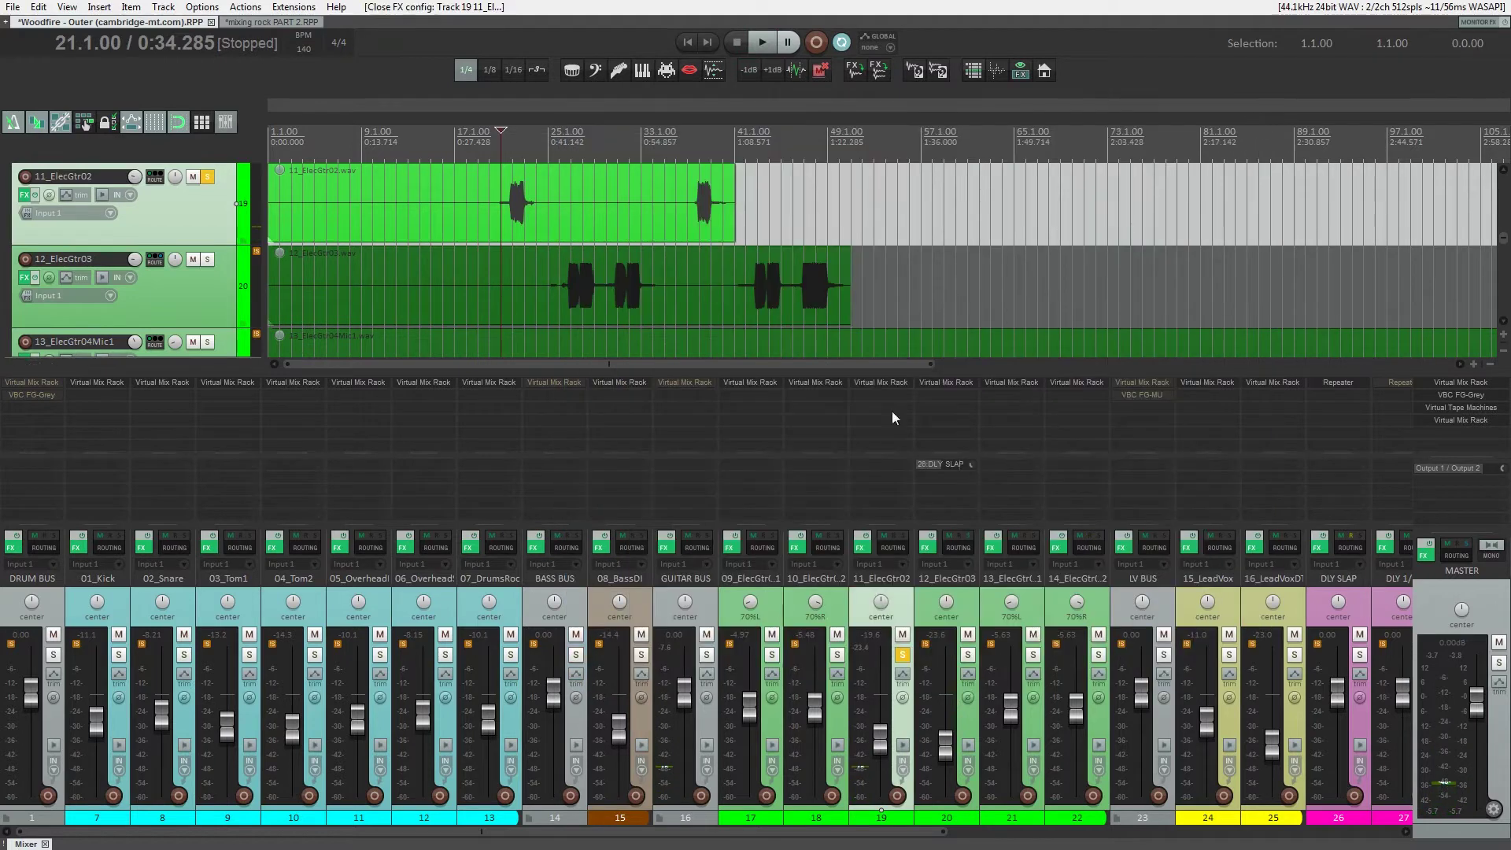
# - Unsolo 11_ElecGtr02 and audition its phrase in the full mix from bar 19
pyautogui.click(904, 655)
pyautogui.click(478, 146)
pyautogui.press('space')
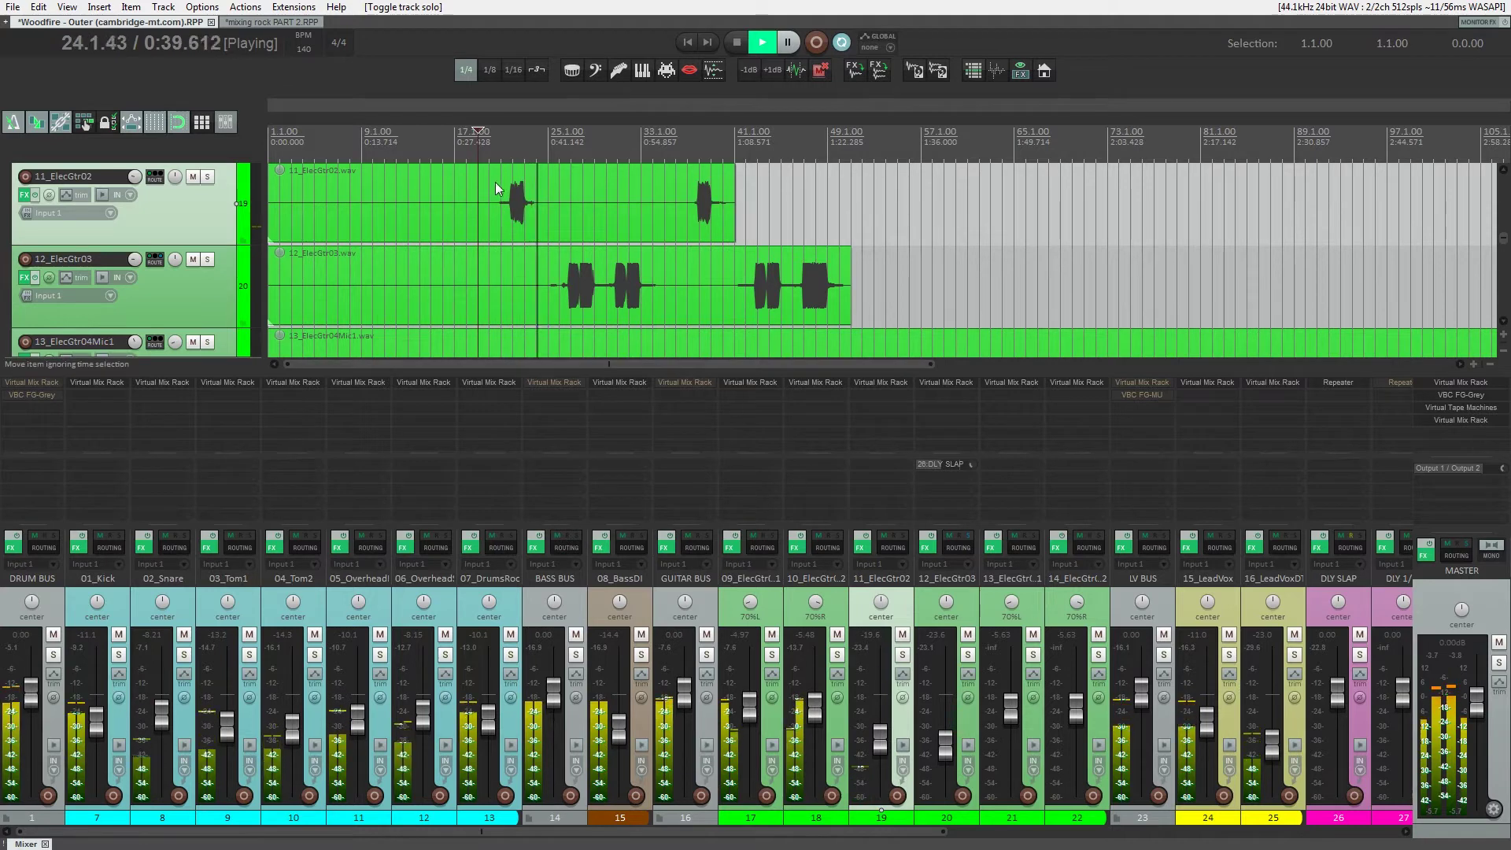
pyautogui.press('space')
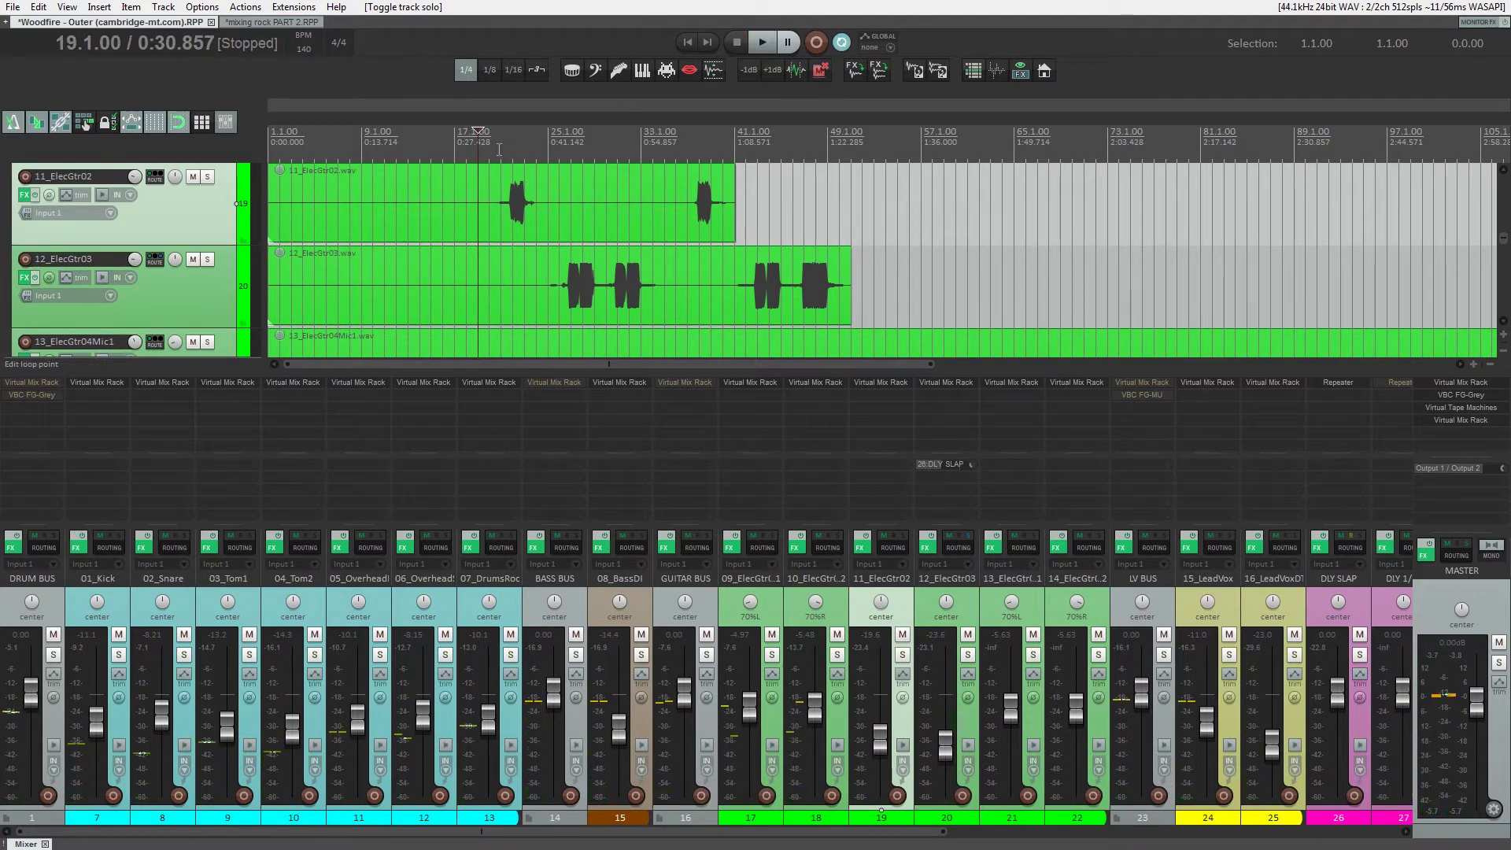
# - Add FG-Bomber to the empty slot of 11_ElecGtr02's Virtual Mix Rack
pyautogui.click(880, 382)
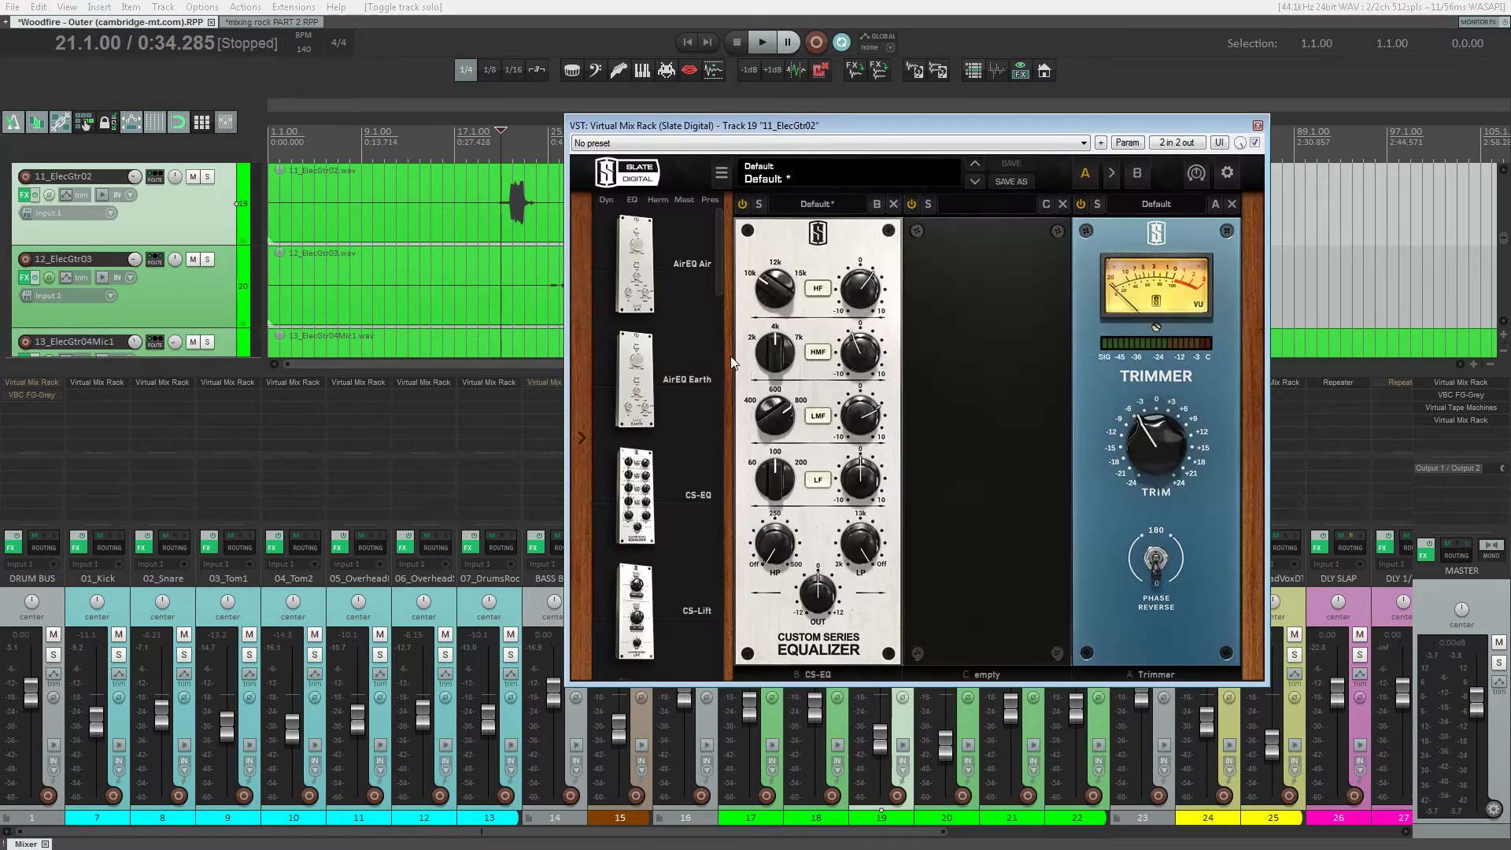
pyautogui.moveTo(719, 272); pyautogui.dragTo(976, 500)
pyautogui.moveTo(704, 127); pyautogui.dragTo(978, 166)
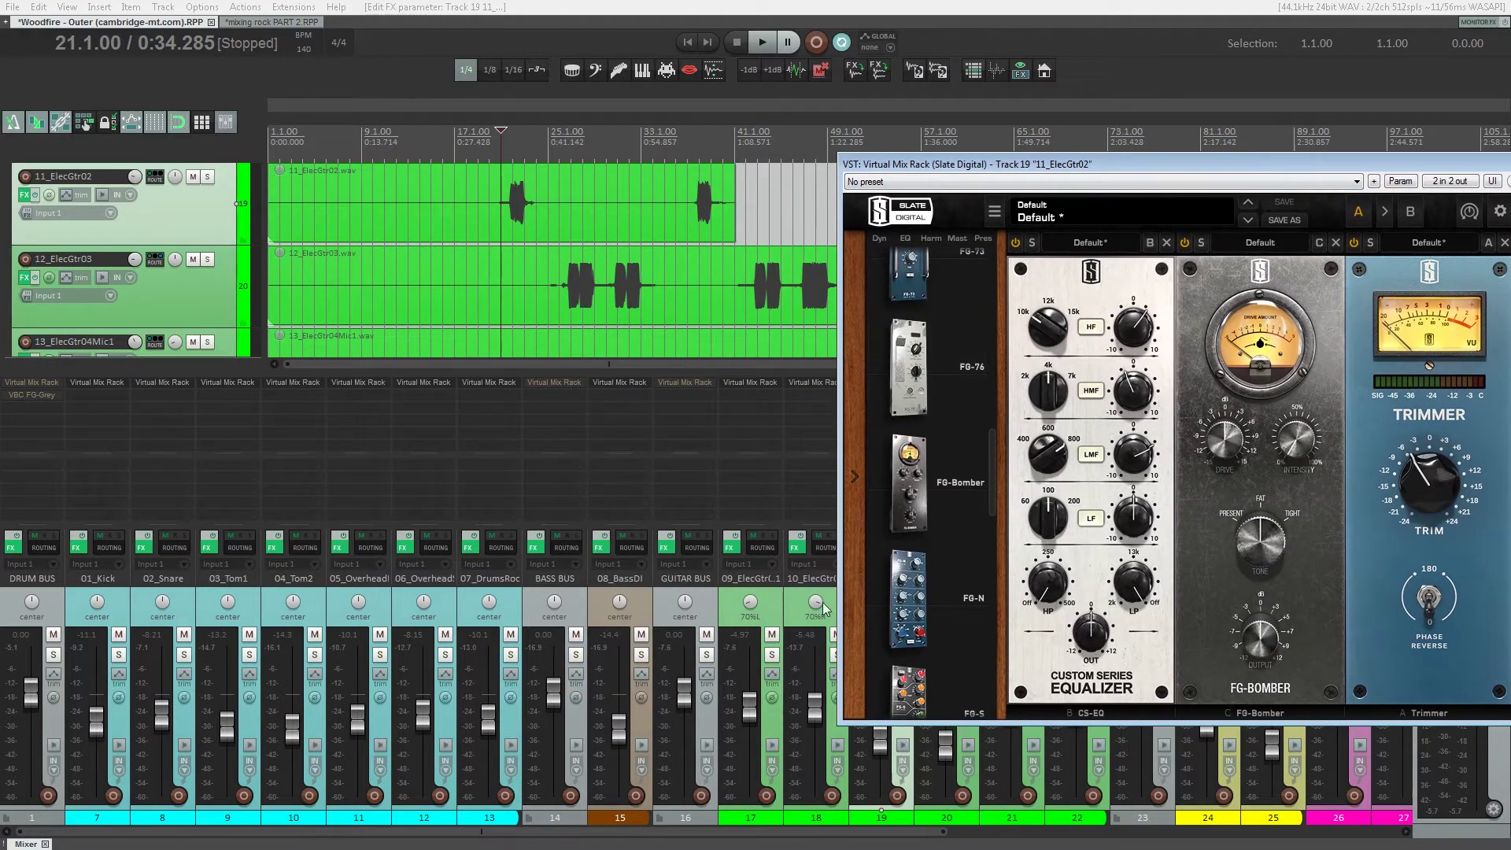
# - Lower FG-Bomber's Drive to -6.56 dB and raise its Intensity while replaying the guitar phrase from bar 21
pyautogui.press('space')
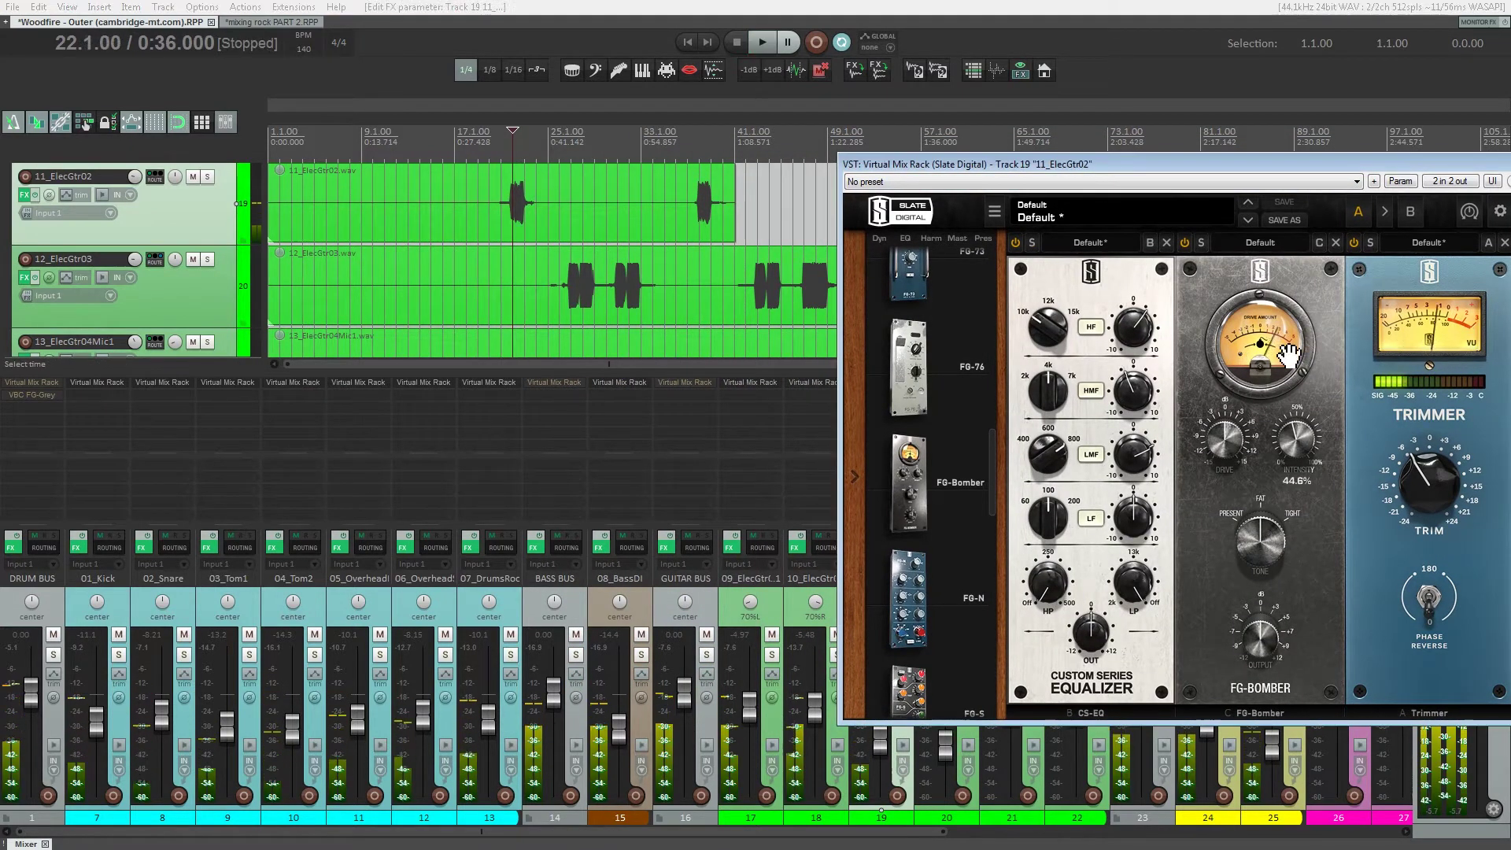
pyautogui.press('space')
pyautogui.moveTo(1238, 445); pyautogui.dragTo(1260, 529)
pyautogui.press('space')
pyautogui.press('space')
pyautogui.moveTo(1293, 443); pyautogui.dragTo(1307, 405)
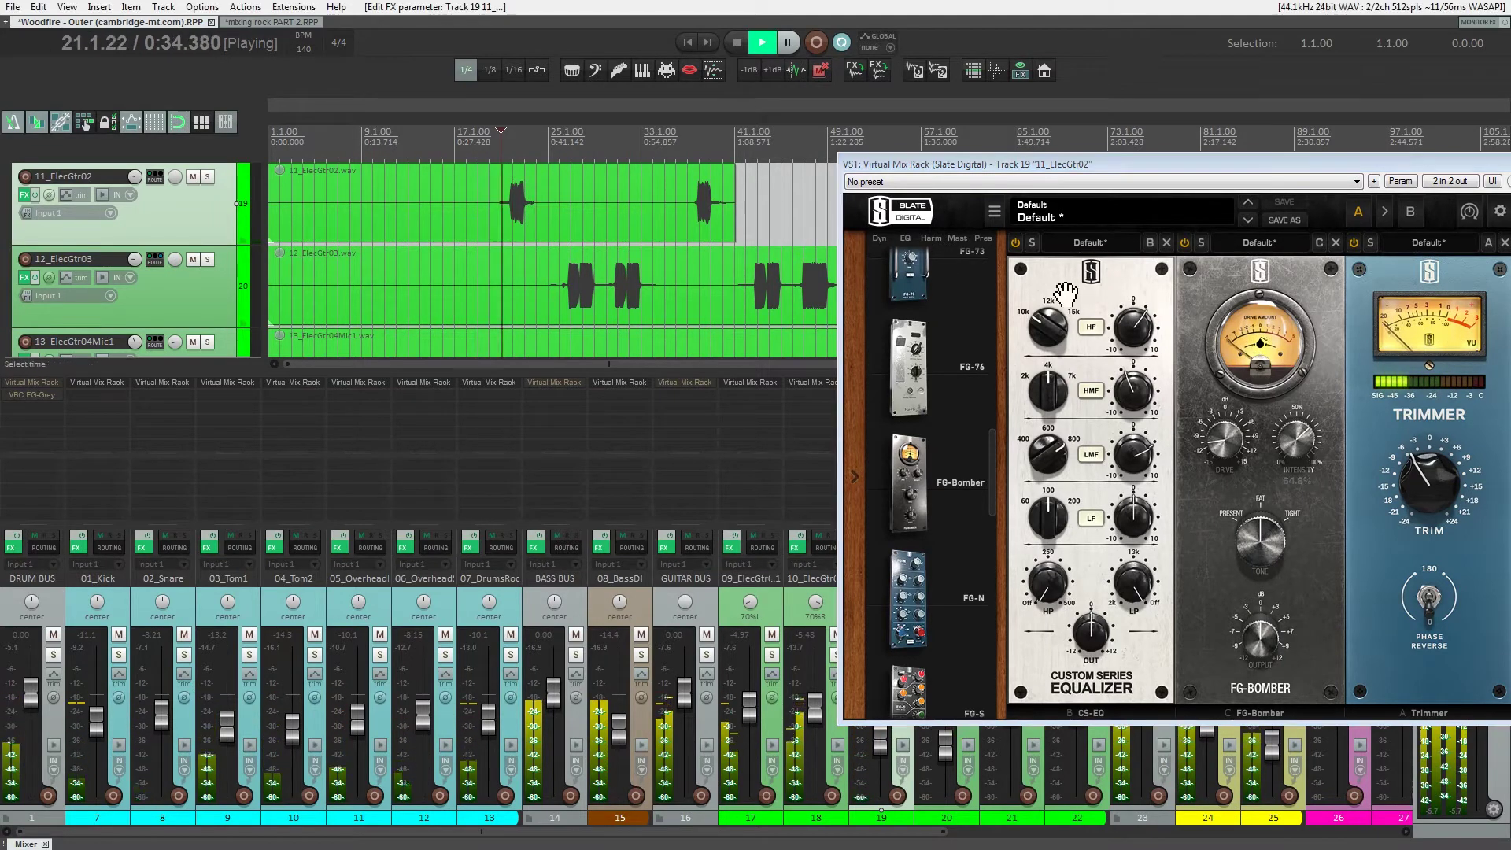
pyautogui.moveTo(1288, 432); pyautogui.dragTo(1223, 430)
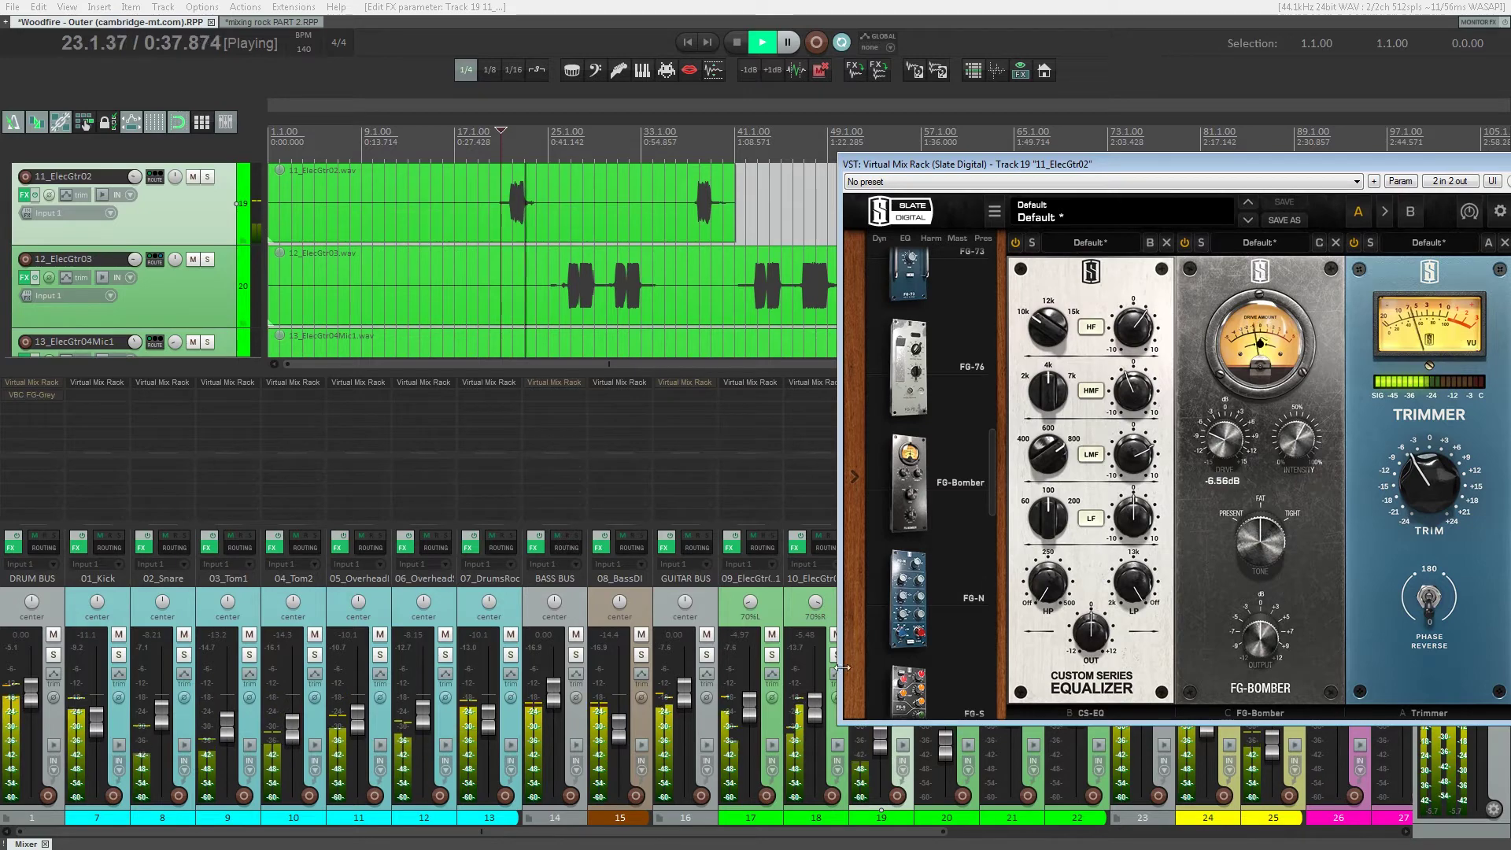
pyautogui.moveTo(1029, 166); pyautogui.dragTo(1136, 248)
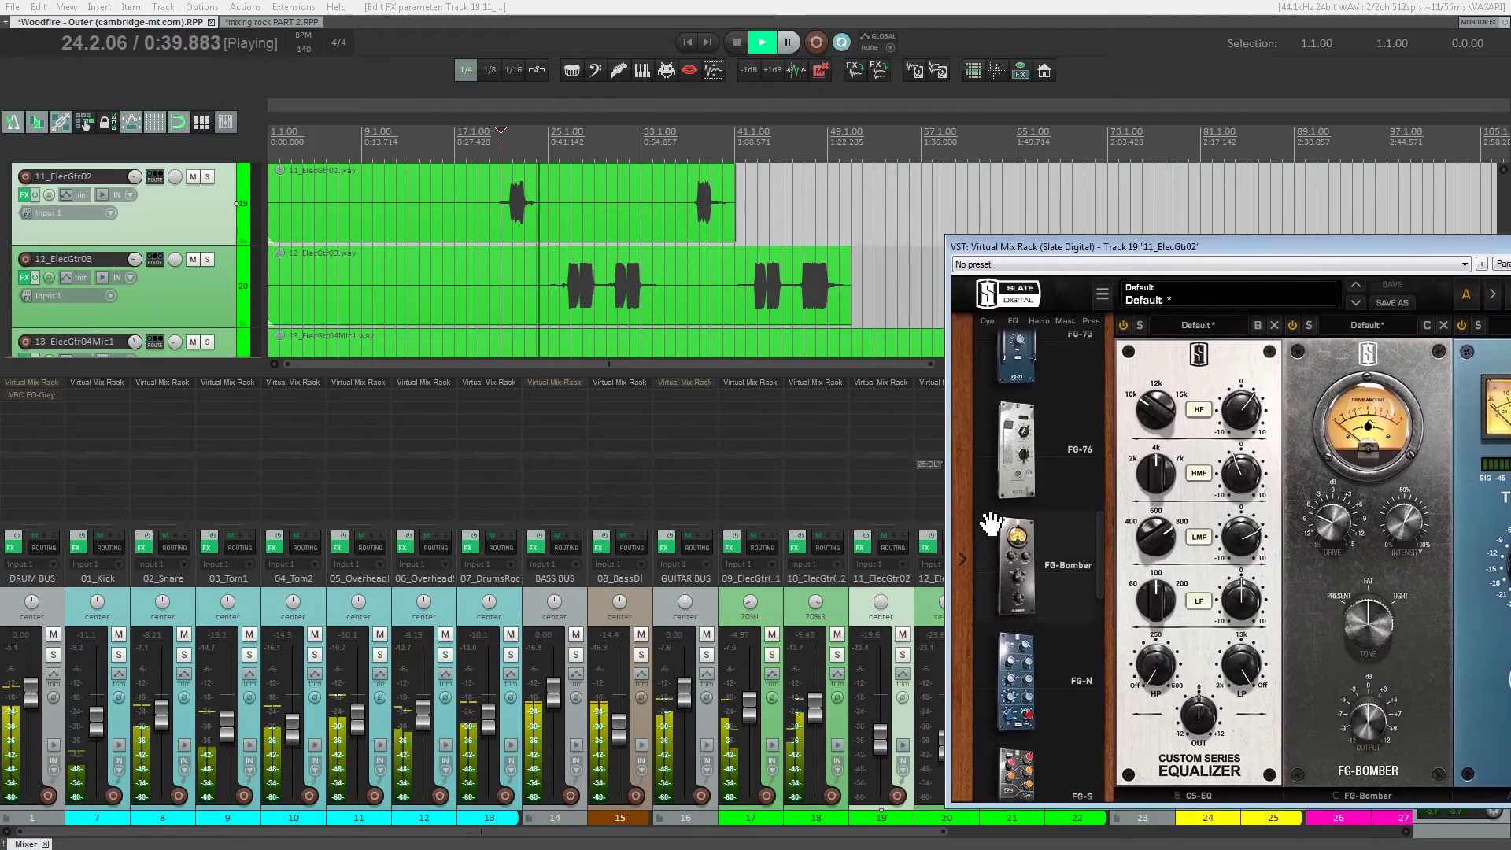
# - Solo 11_ElecGtr02 exclusively, compare its rack bypassed and active with the Trimmer at -4.62 dB, then close the rack and unsolo the track
pyautogui.keyDown('ctrl'); pyautogui.keyDown('alt'); pyautogui.click(903, 655); pyautogui.keyUp('alt'); pyautogui.keyUp('ctrl')
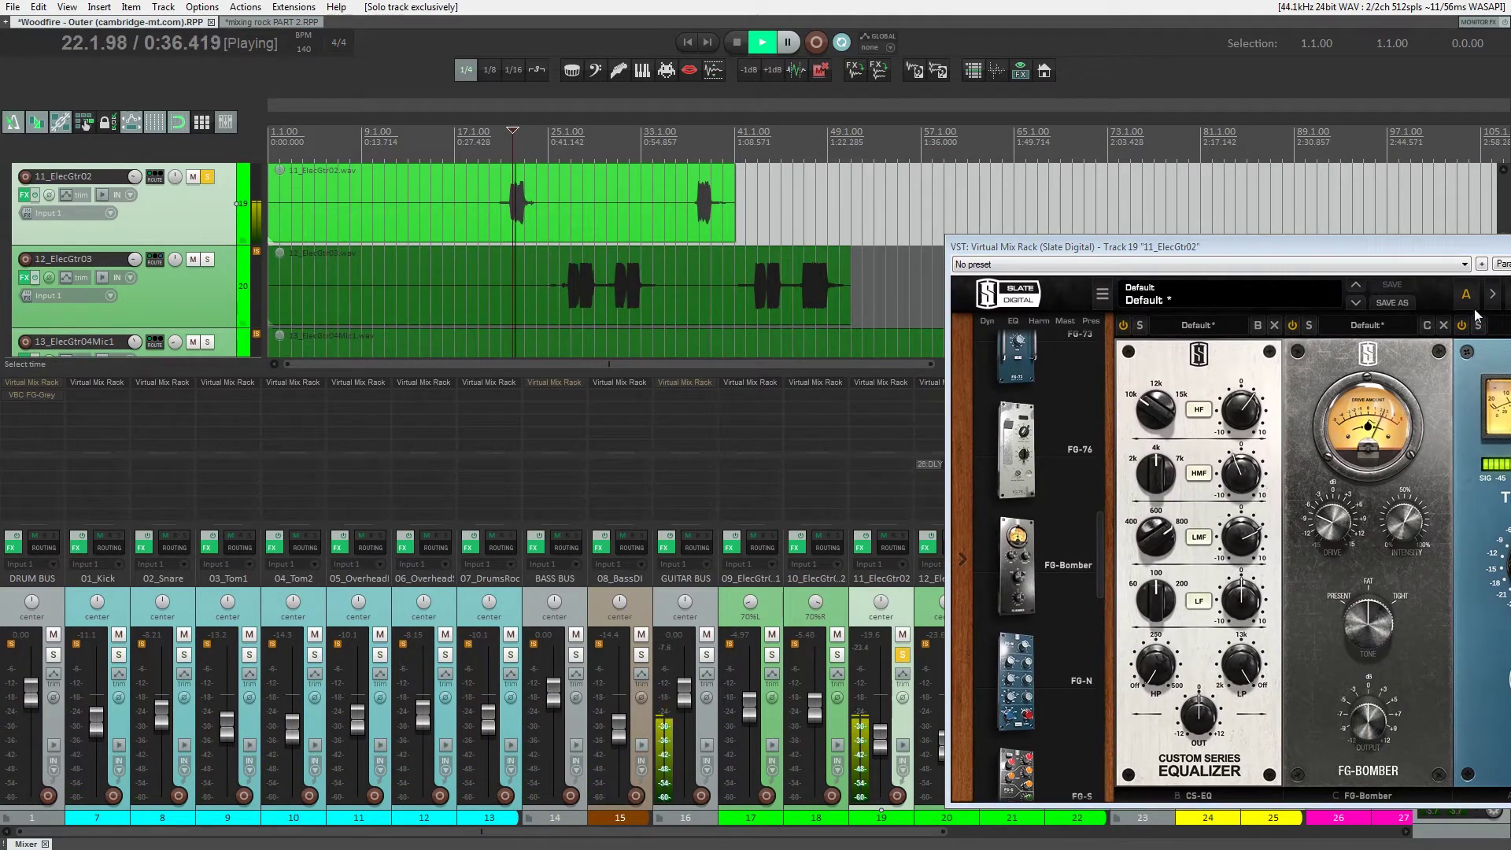
pyautogui.moveTo(1363, 246); pyautogui.dragTo(830, 132)
pyautogui.click(1101, 150)
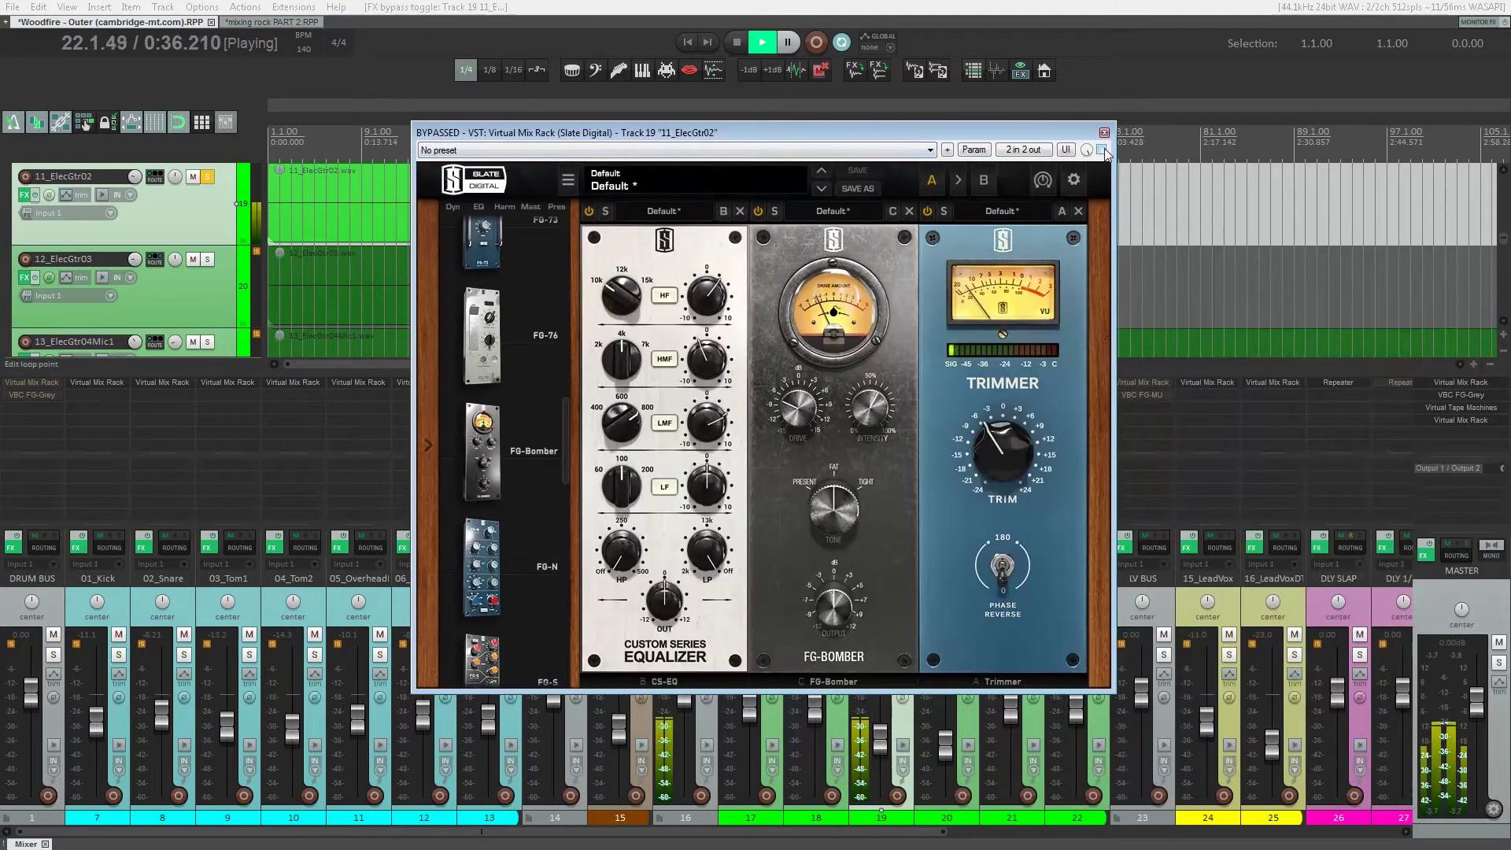
pyautogui.click(1101, 150)
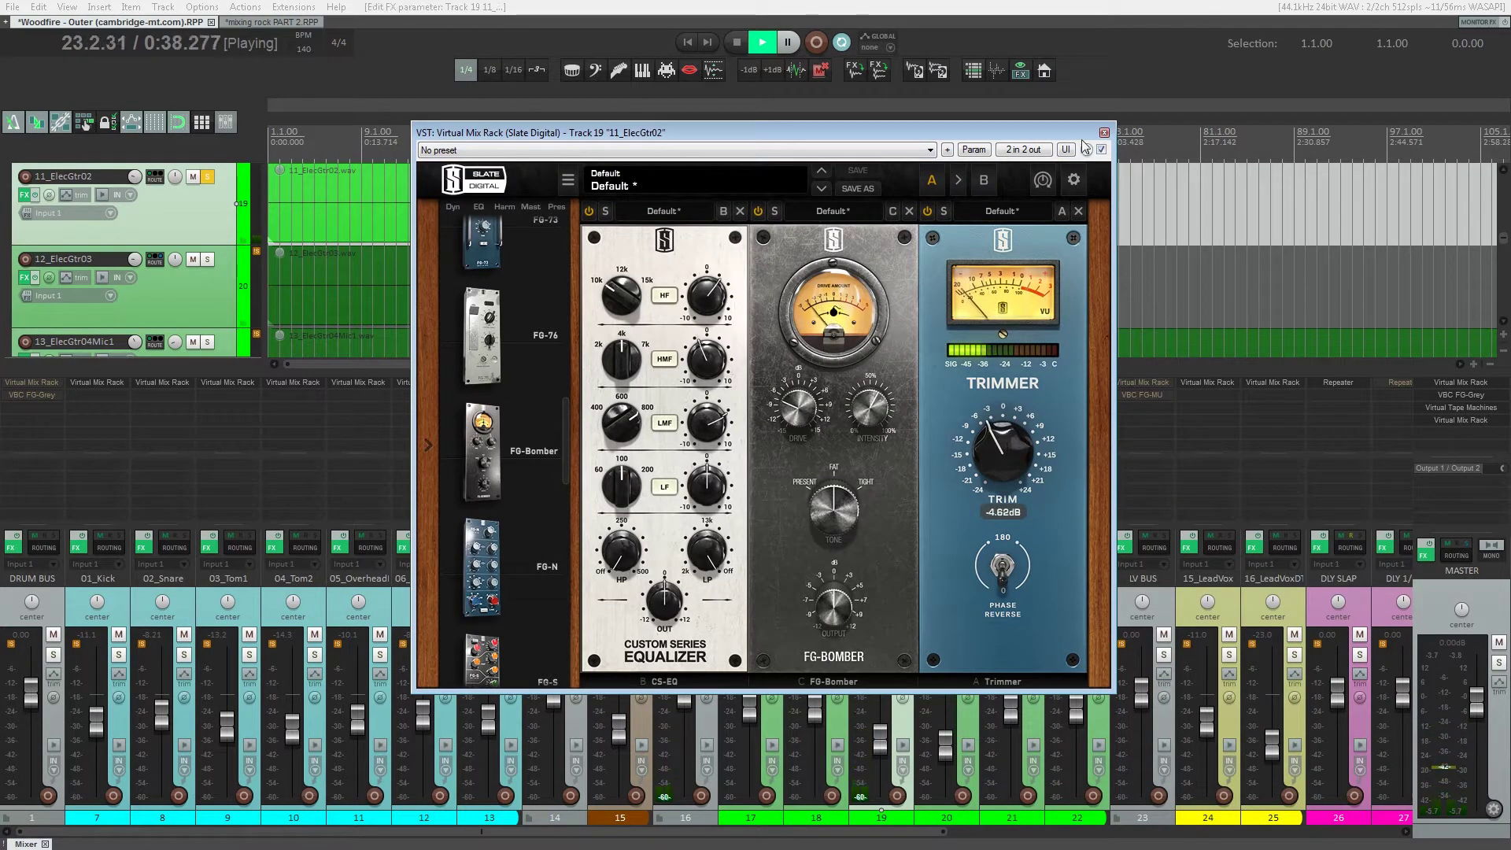
pyautogui.press('Escape')
pyautogui.click(902, 657)
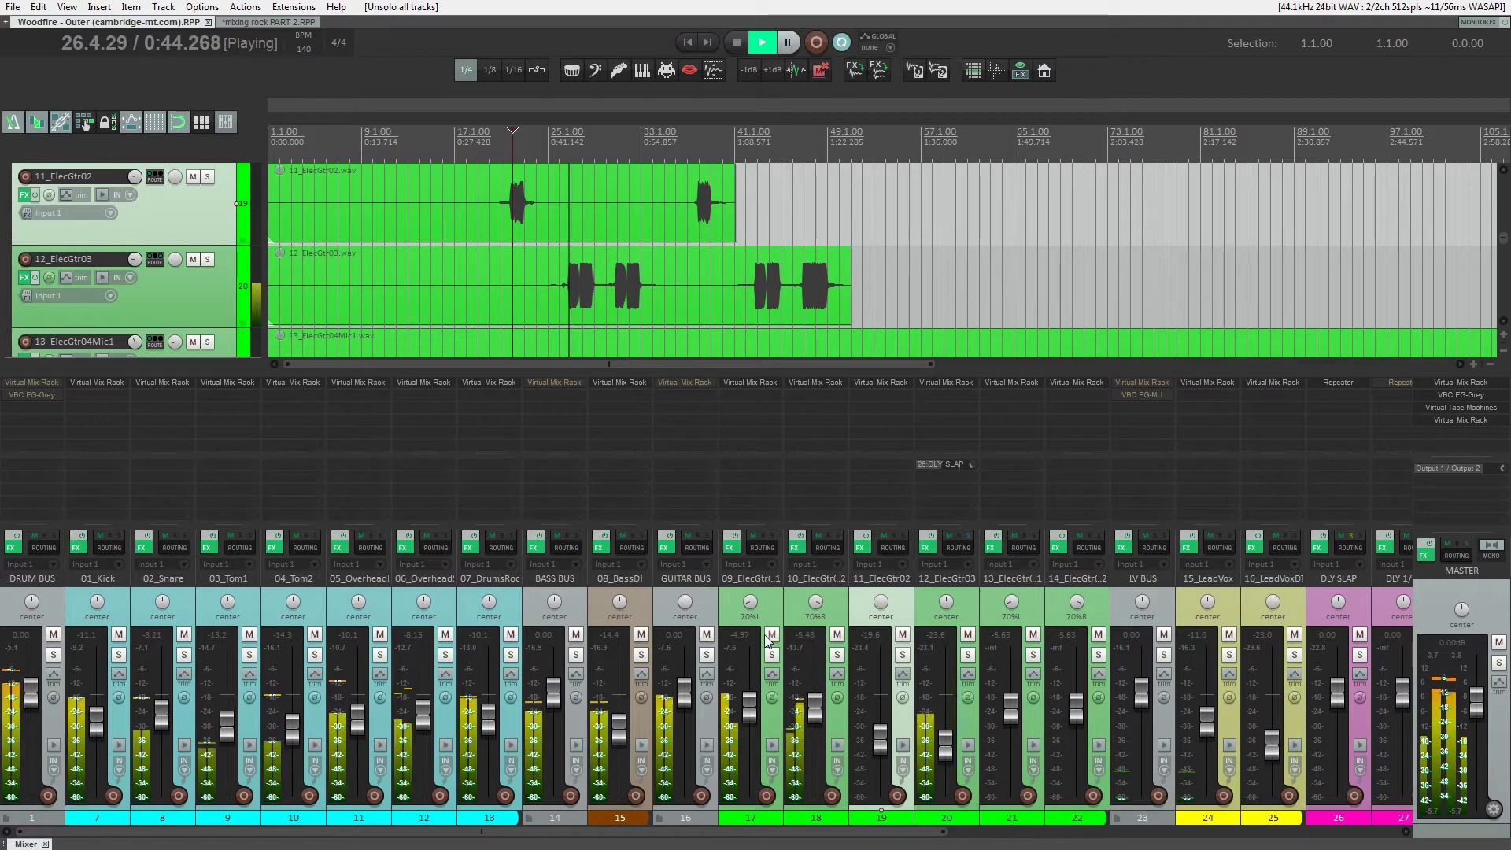
# - Select the GUITAR BUS track, take its Virtual Mix Rack out of bypass, and open the rack
pyautogui.hscroll(1, 687, 836)
pyautogui.moveTo(687, 833); pyautogui.dragTo(751, 833)
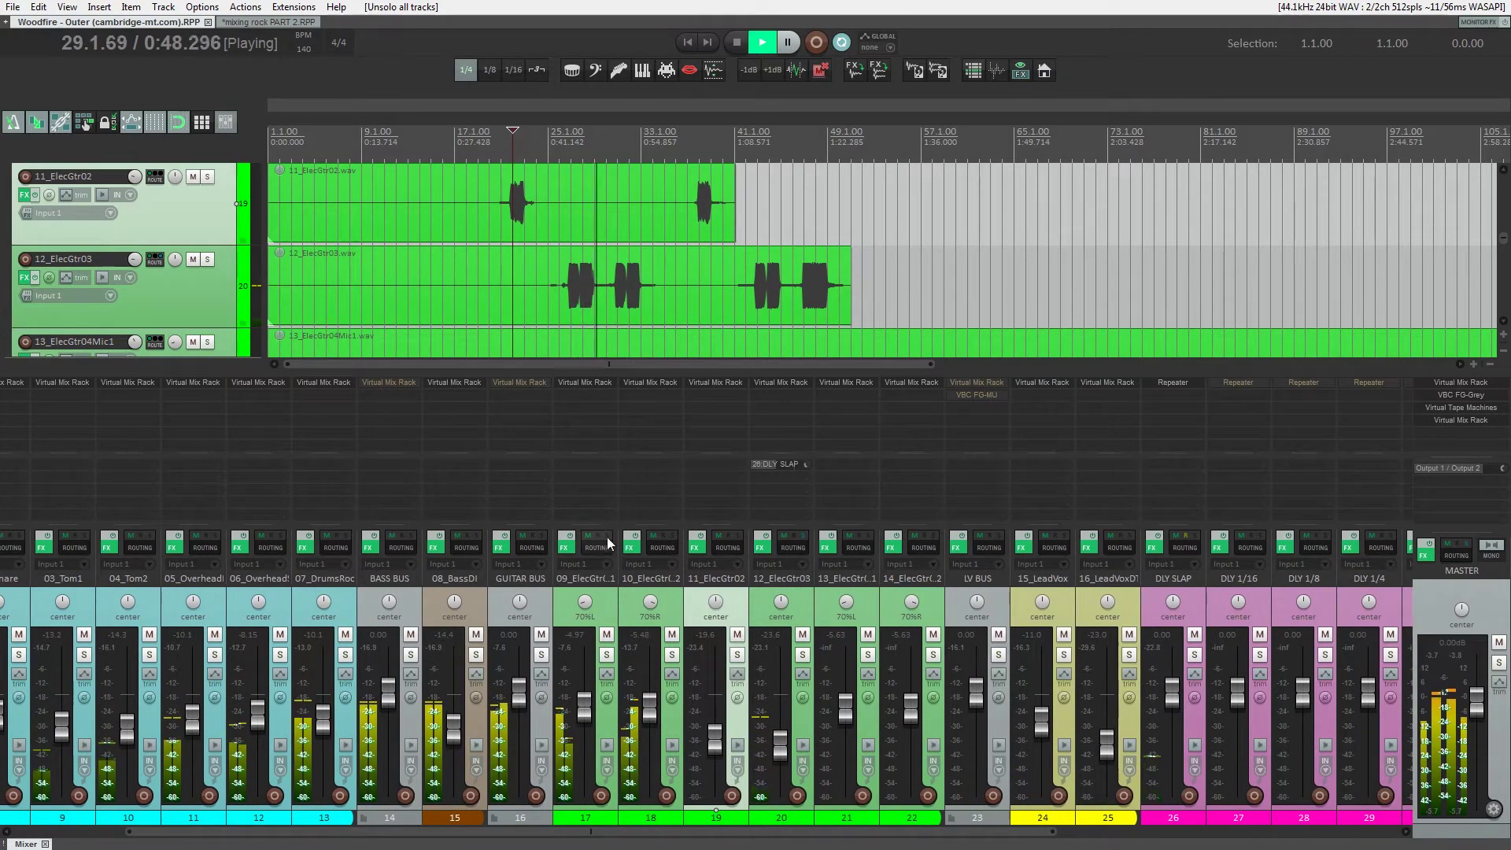
pyautogui.click(545, 598)
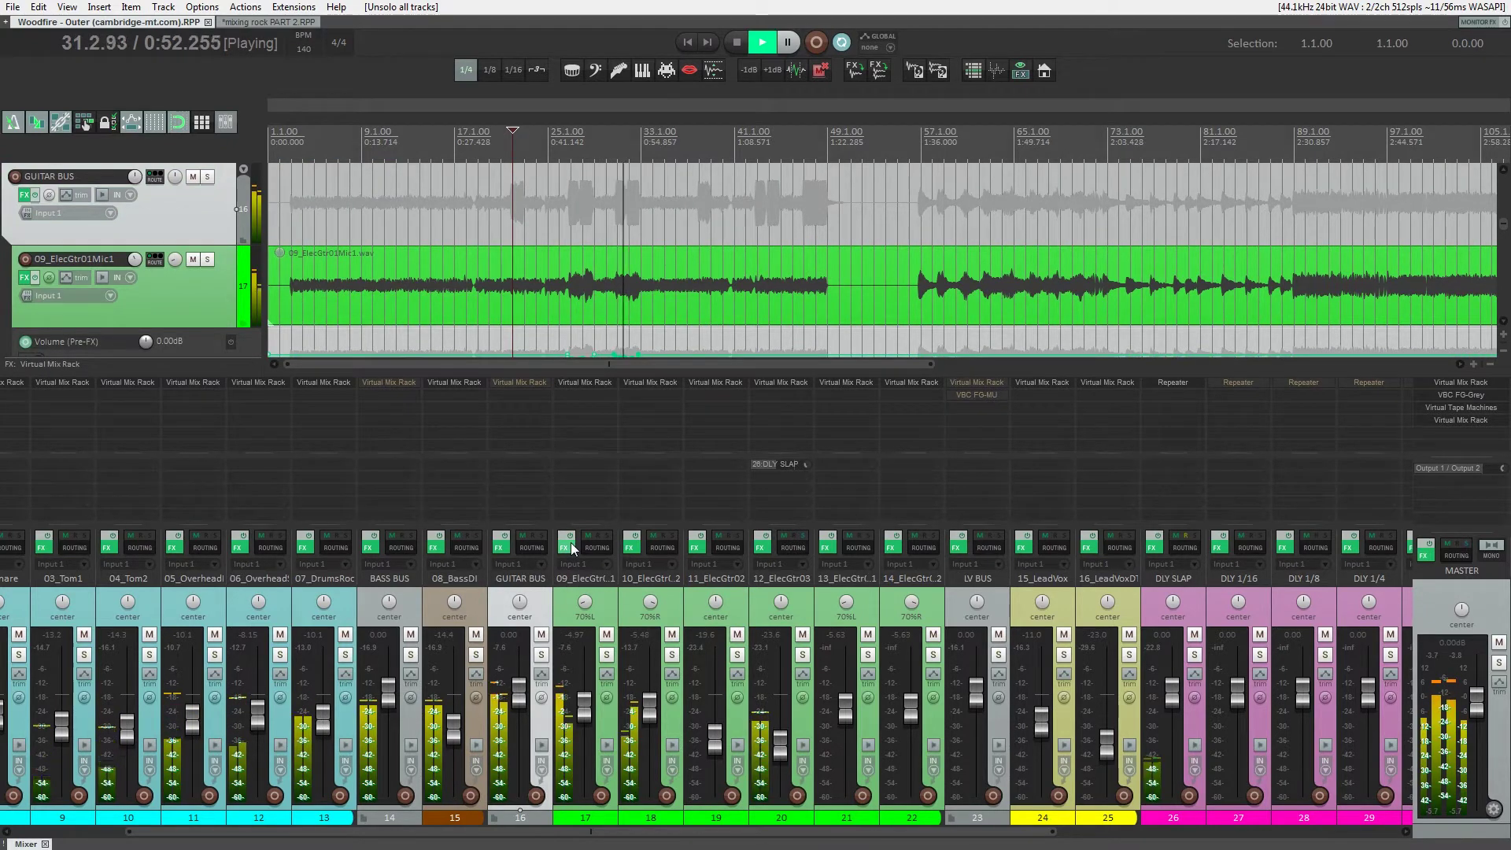
pyautogui.keyDown('shift'); pyautogui.click(516, 384); pyautogui.keyUp('shift')
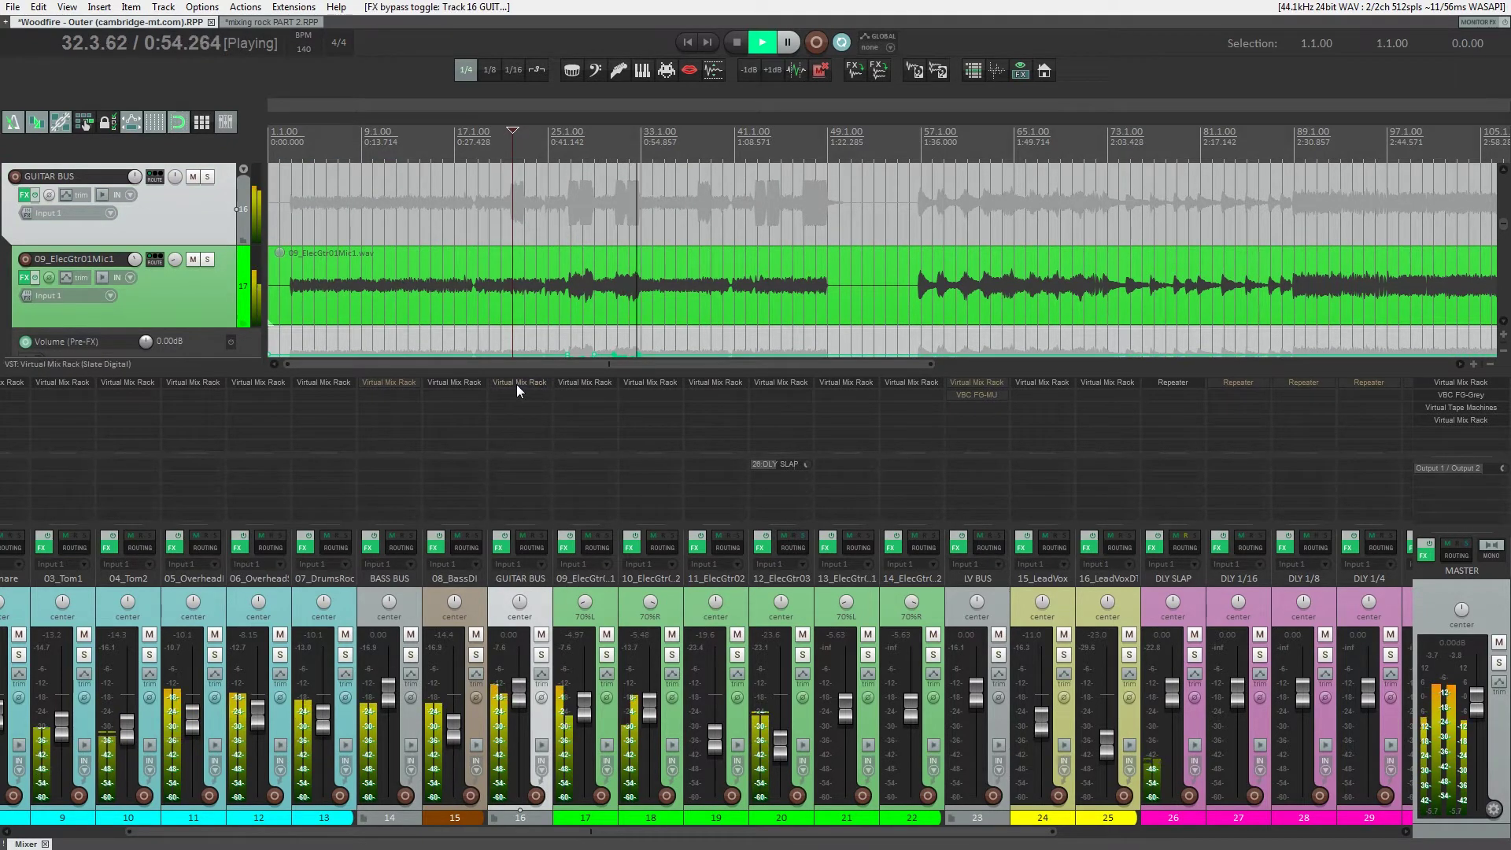
pyautogui.click(517, 384)
# - Set the guitar bus's Virtual MixBuss to Brit N with 12.4 dB of Drive, and raise its linked Input
pyautogui.moveTo(816, 391); pyautogui.dragTo(819, 311)
pyautogui.moveTo(761, 460); pyautogui.dragTo(766, 413)
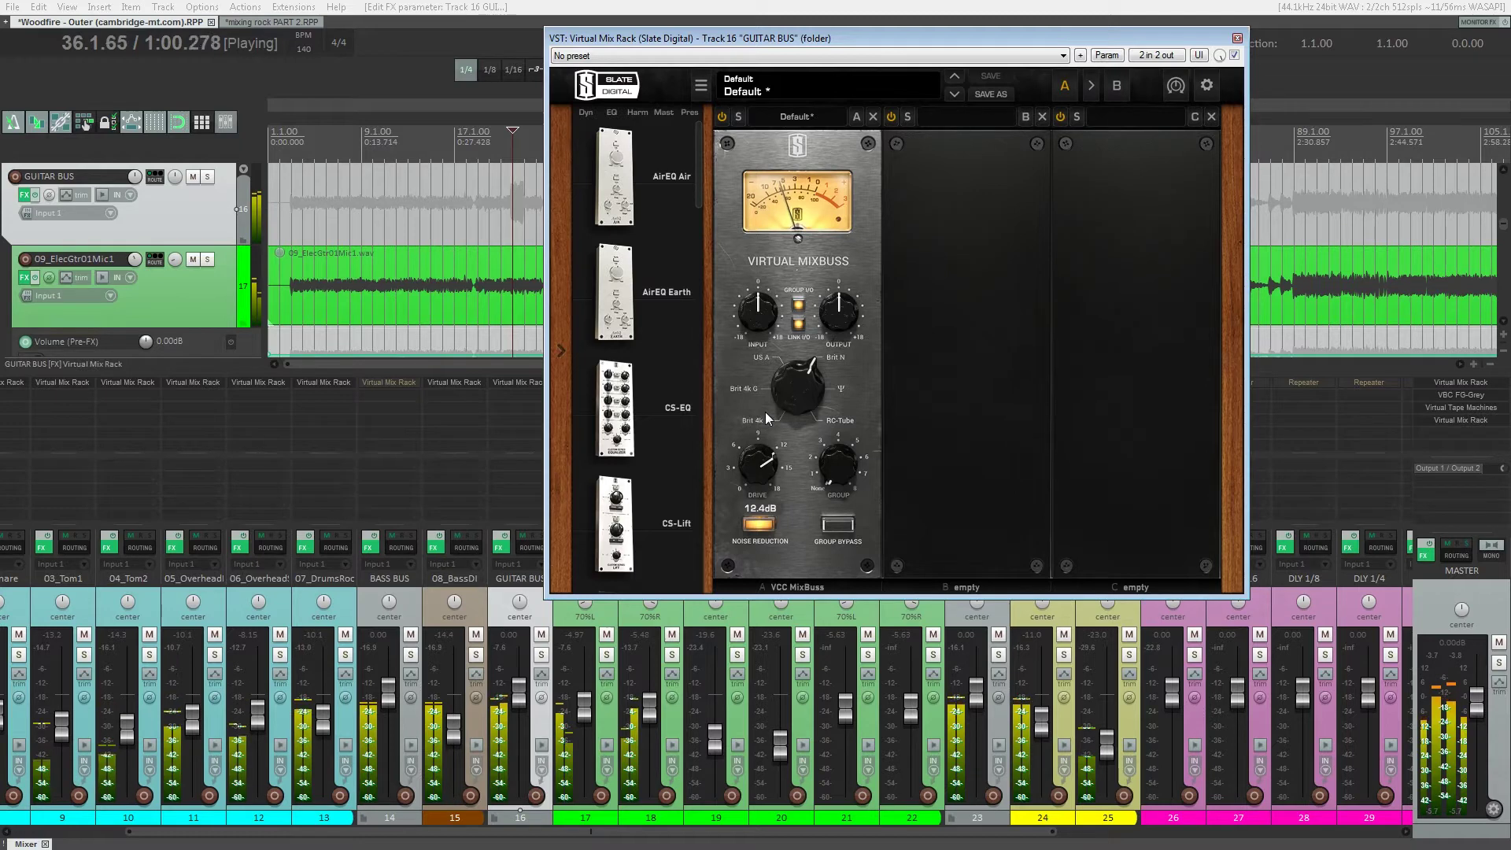
pyautogui.moveTo(759, 313)
pyautogui.mouseDown()
pyautogui.moveTo(765, 271)
pyautogui.moveTo(761, 291)
pyautogui.mouseUp()
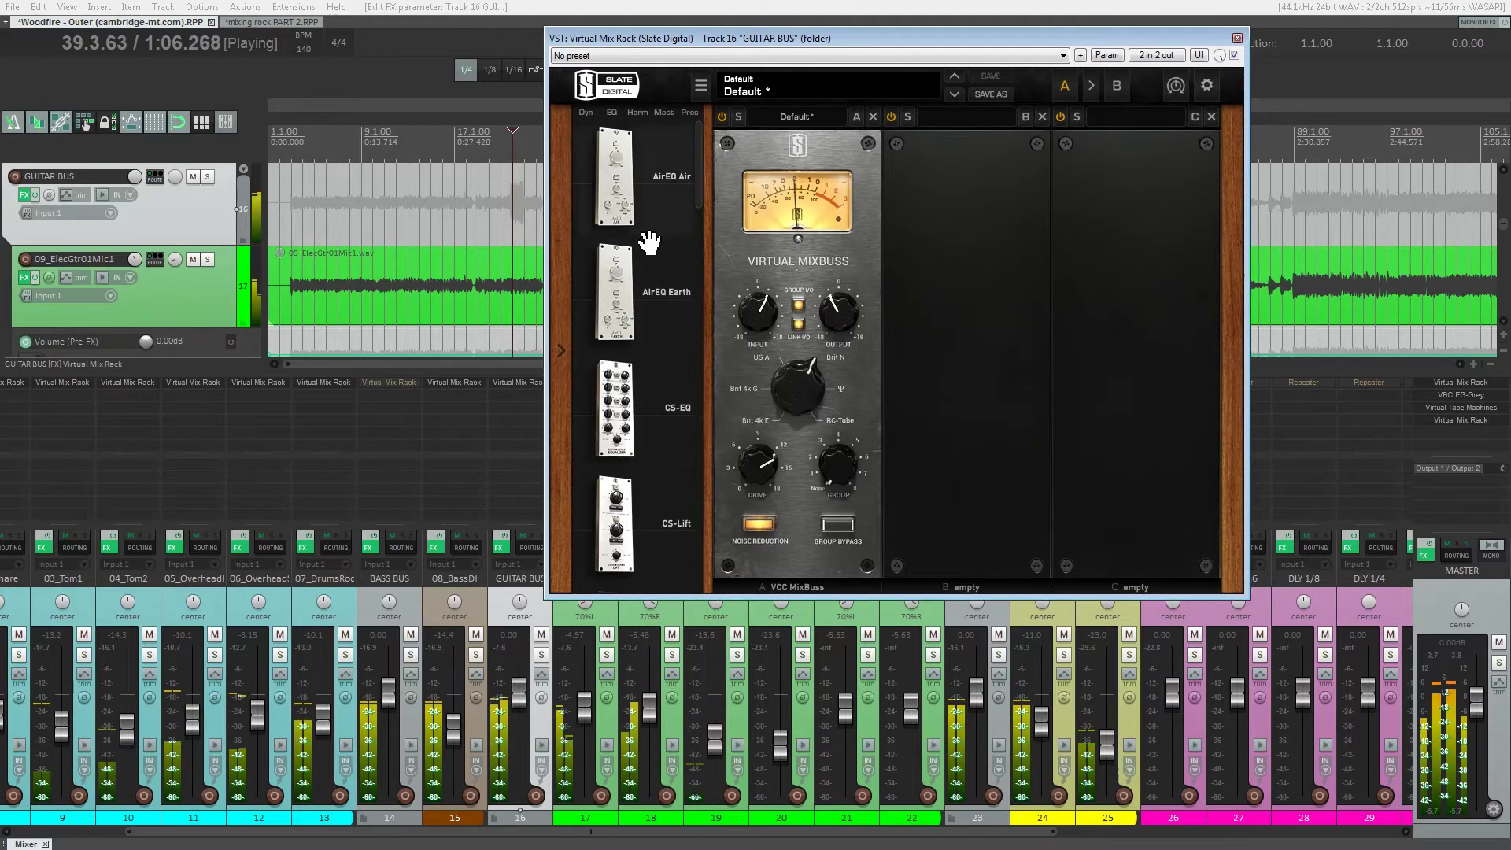
# - Add AirEQ Air to the second slot of the guitar bus rack and enable its HiCut at 10.6 kHz
pyautogui.moveTo(697, 244); pyautogui.dragTo(968, 334)
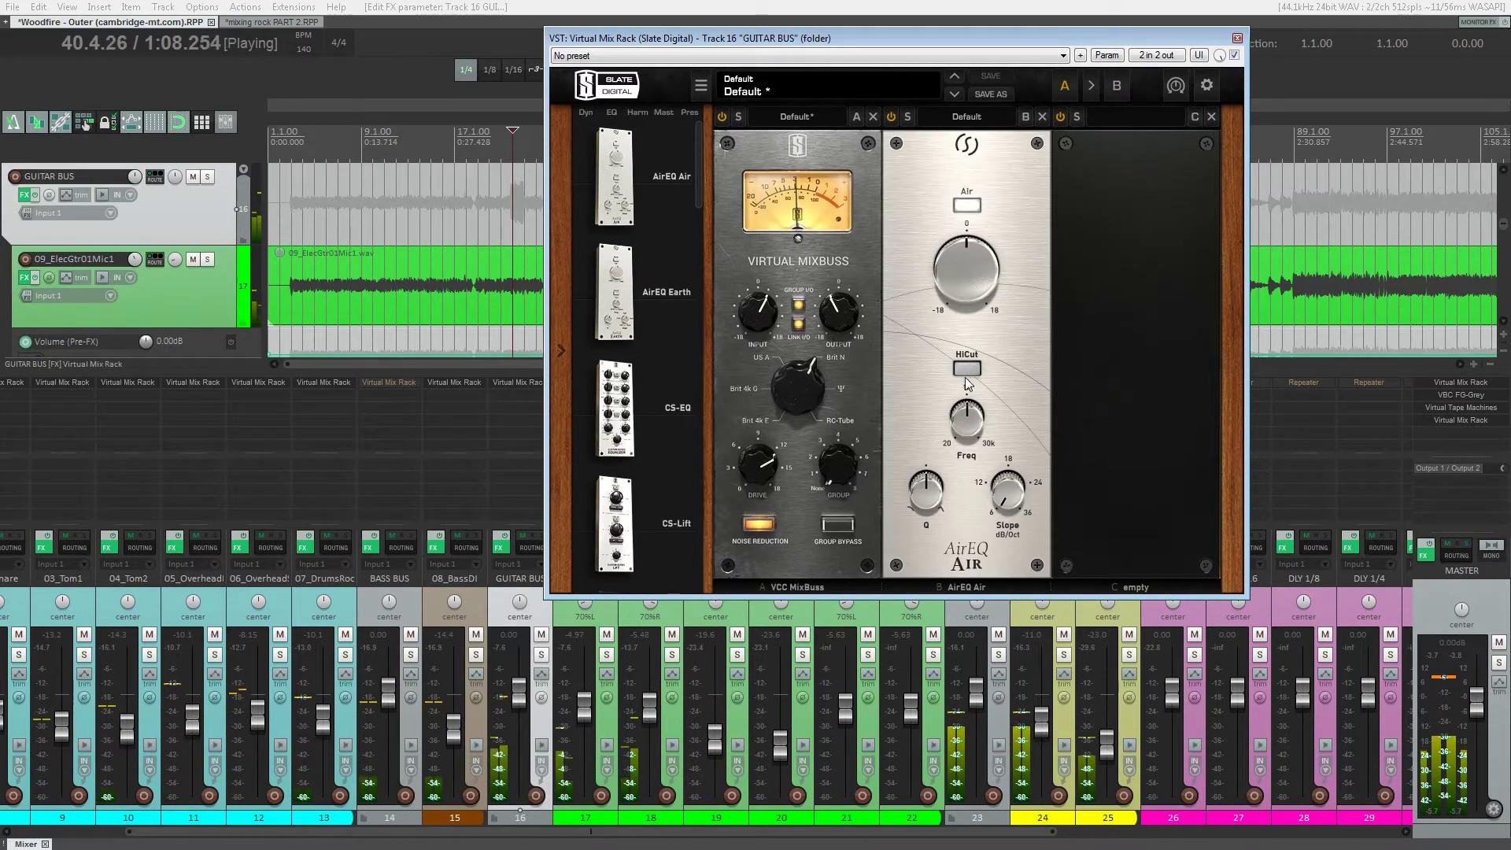
pyautogui.moveTo(967, 408); pyautogui.dragTo(969, 436)
pyautogui.moveTo(971, 500); pyautogui.dragTo(961, 371)
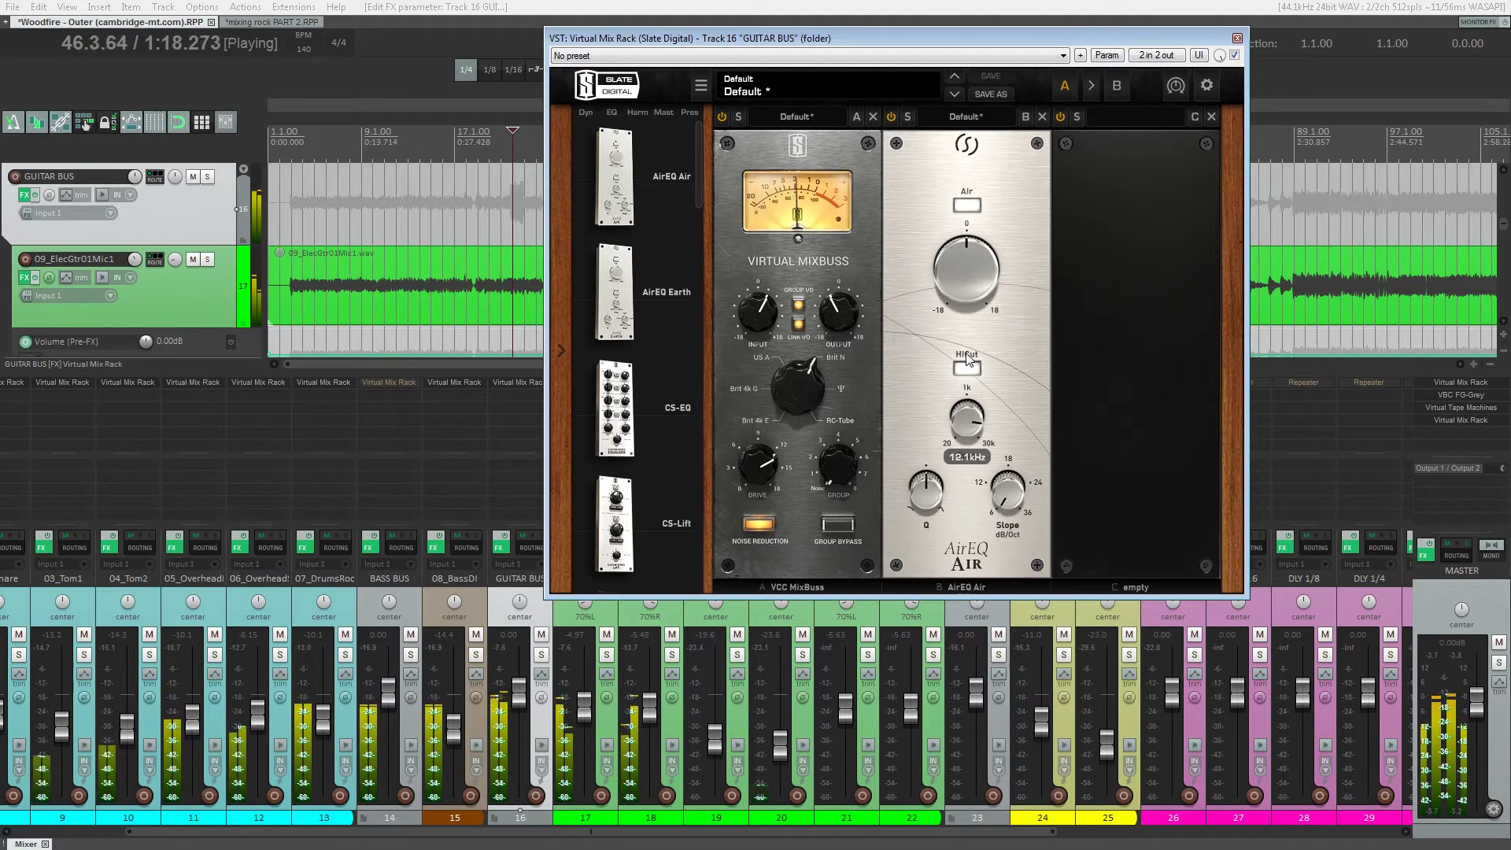
pyautogui.moveTo(964, 362); pyautogui.dragTo(964, 359)
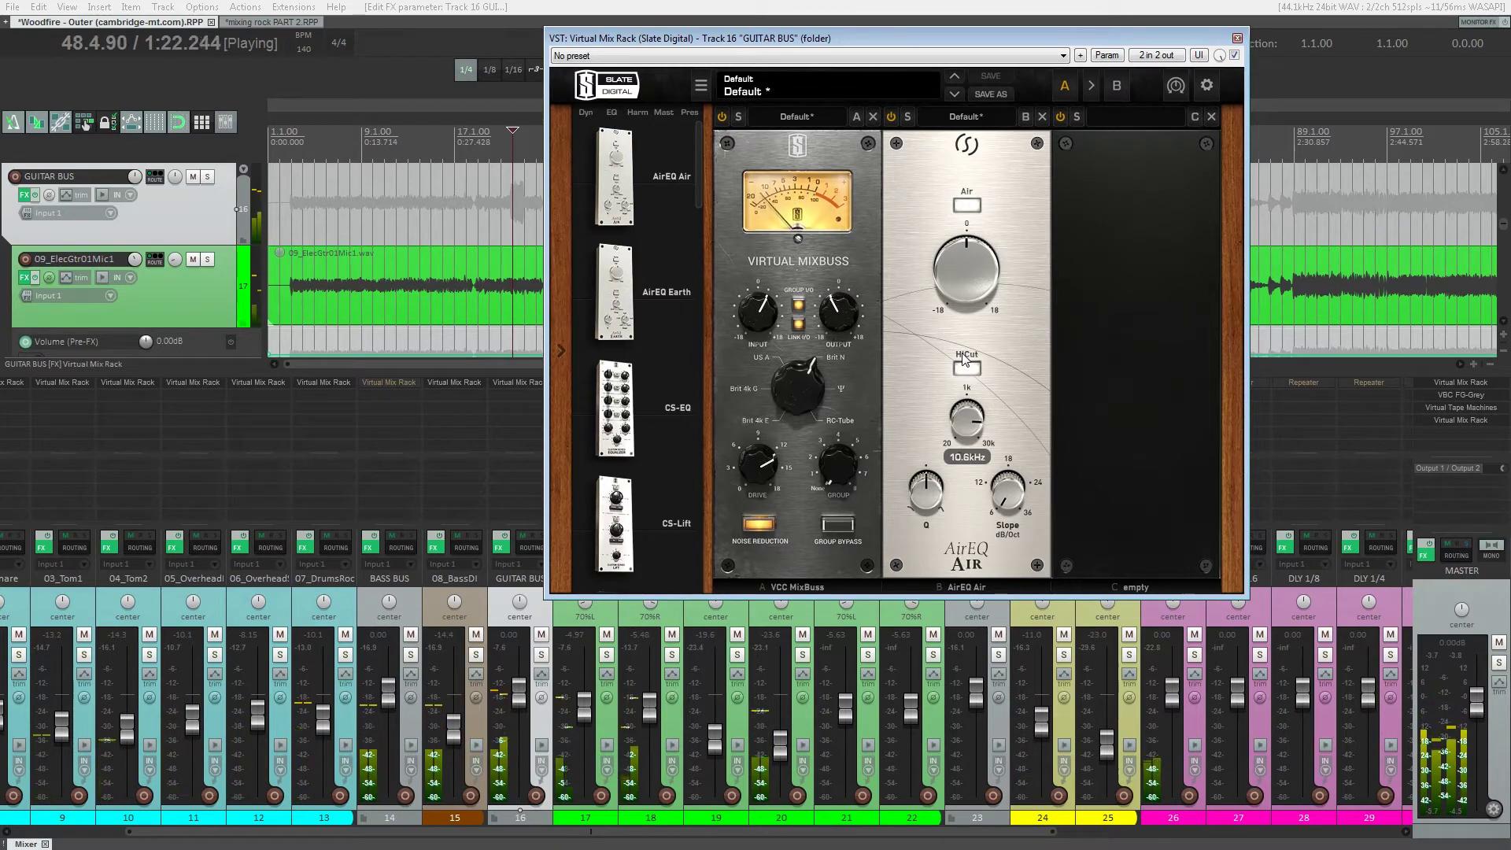
# - Audition the guitar bus processing from bar 57, then hide the mixer and close the rack
pyautogui.moveTo(948, 40); pyautogui.dragTo(1223, 228)
pyautogui.scroll(-2, 1331, 228)
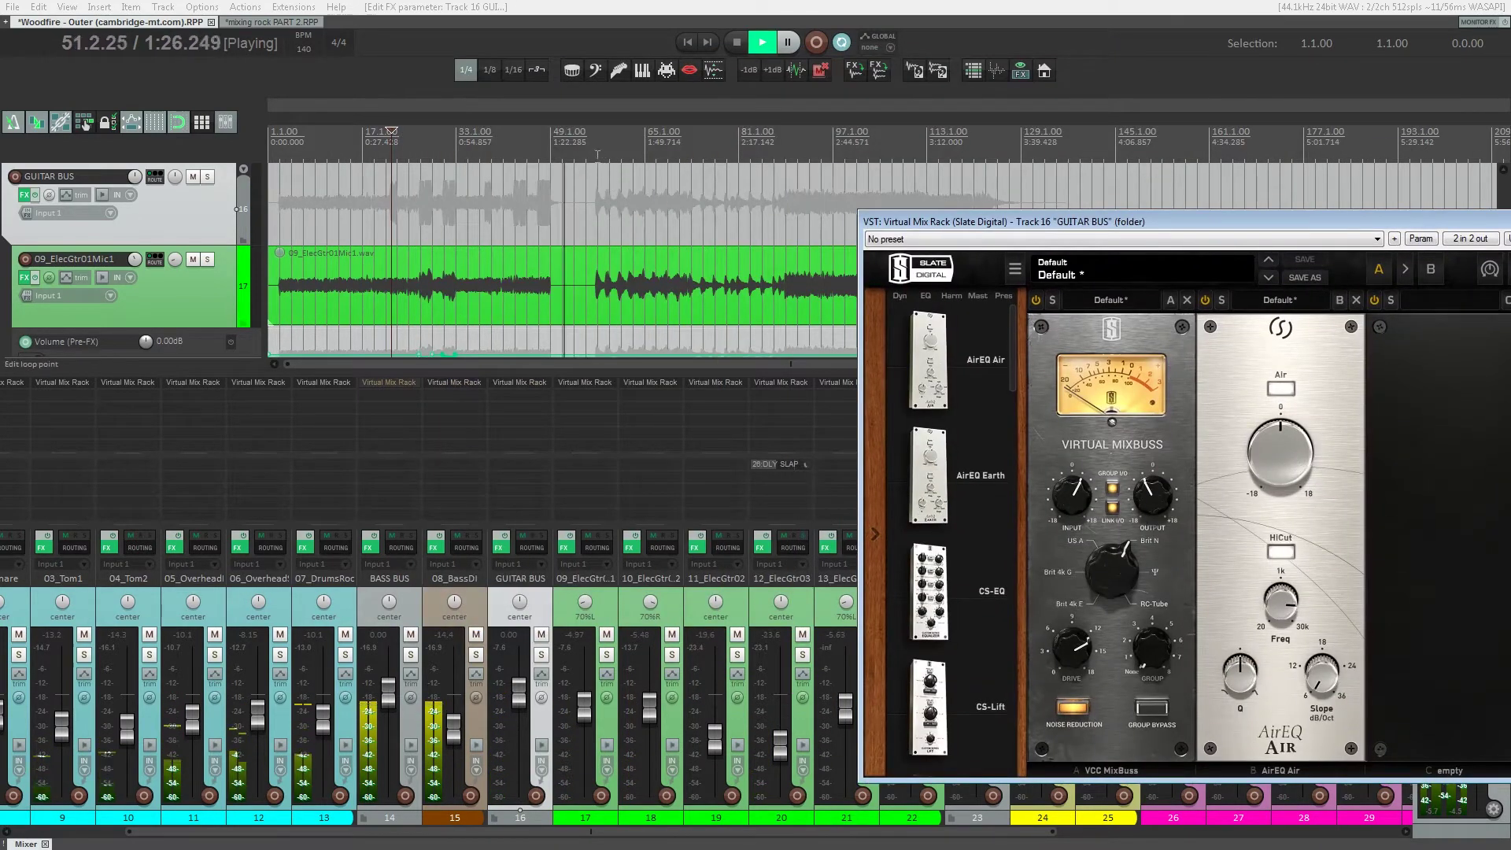
pyautogui.moveTo(1075, 222); pyautogui.dragTo(1024, 171)
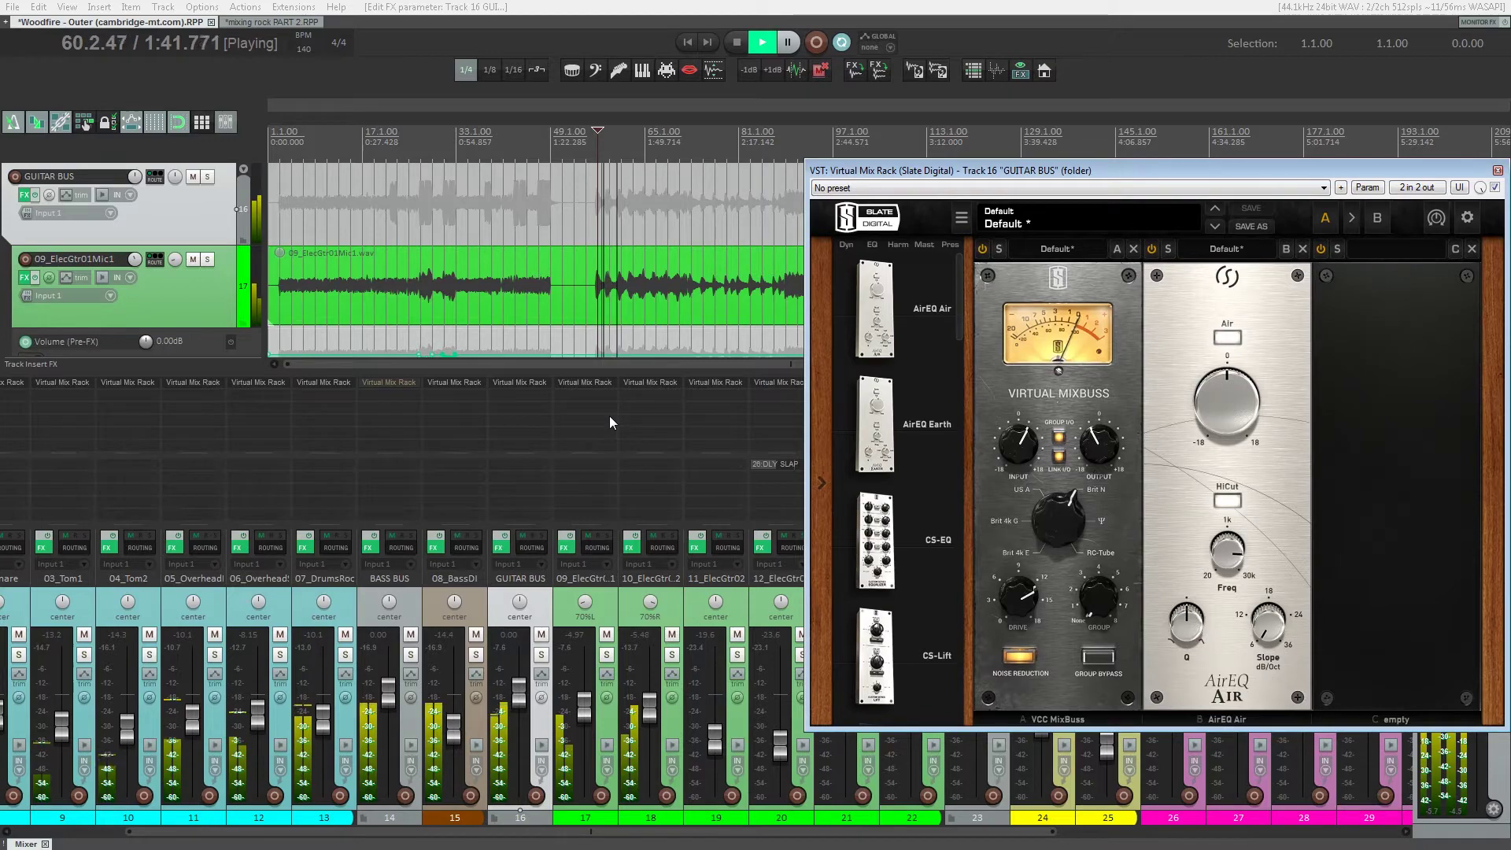
pyautogui.hotkey('ctrl', 'm')
pyautogui.click(1498, 171)
# - Draw a pre-FX volume reduction to about -1.7 dB on 09_ElecGtr01Mic1 from bar 57 to about bar 74
pyautogui.scroll(-3, 675, 398)
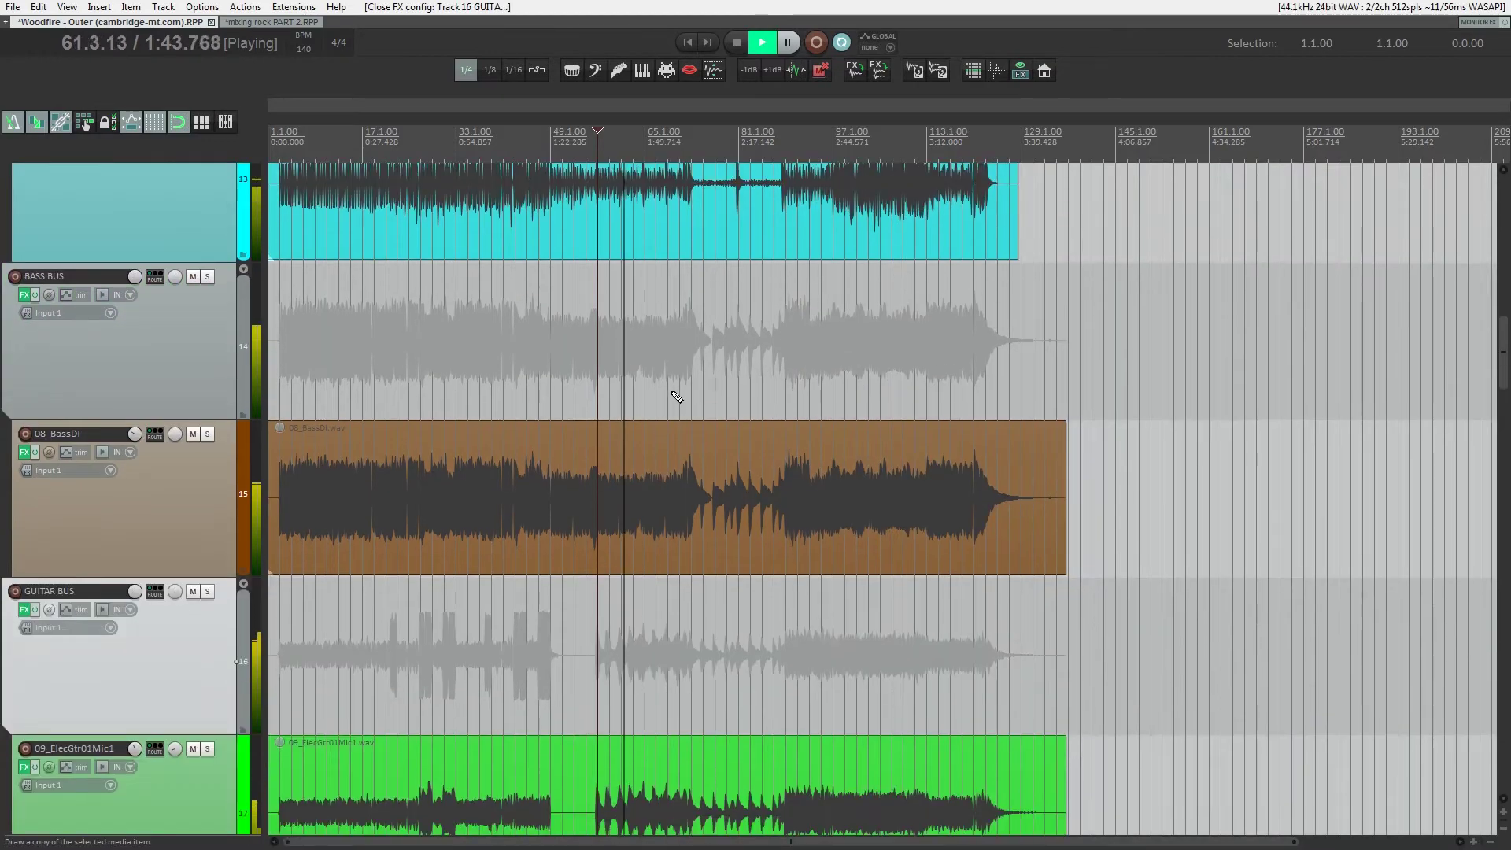
pyautogui.scroll(-2, 668, 417)
pyautogui.moveTo(529, 448); pyautogui.dragTo(976, 697)
pyautogui.scroll(-4, 937, 693)
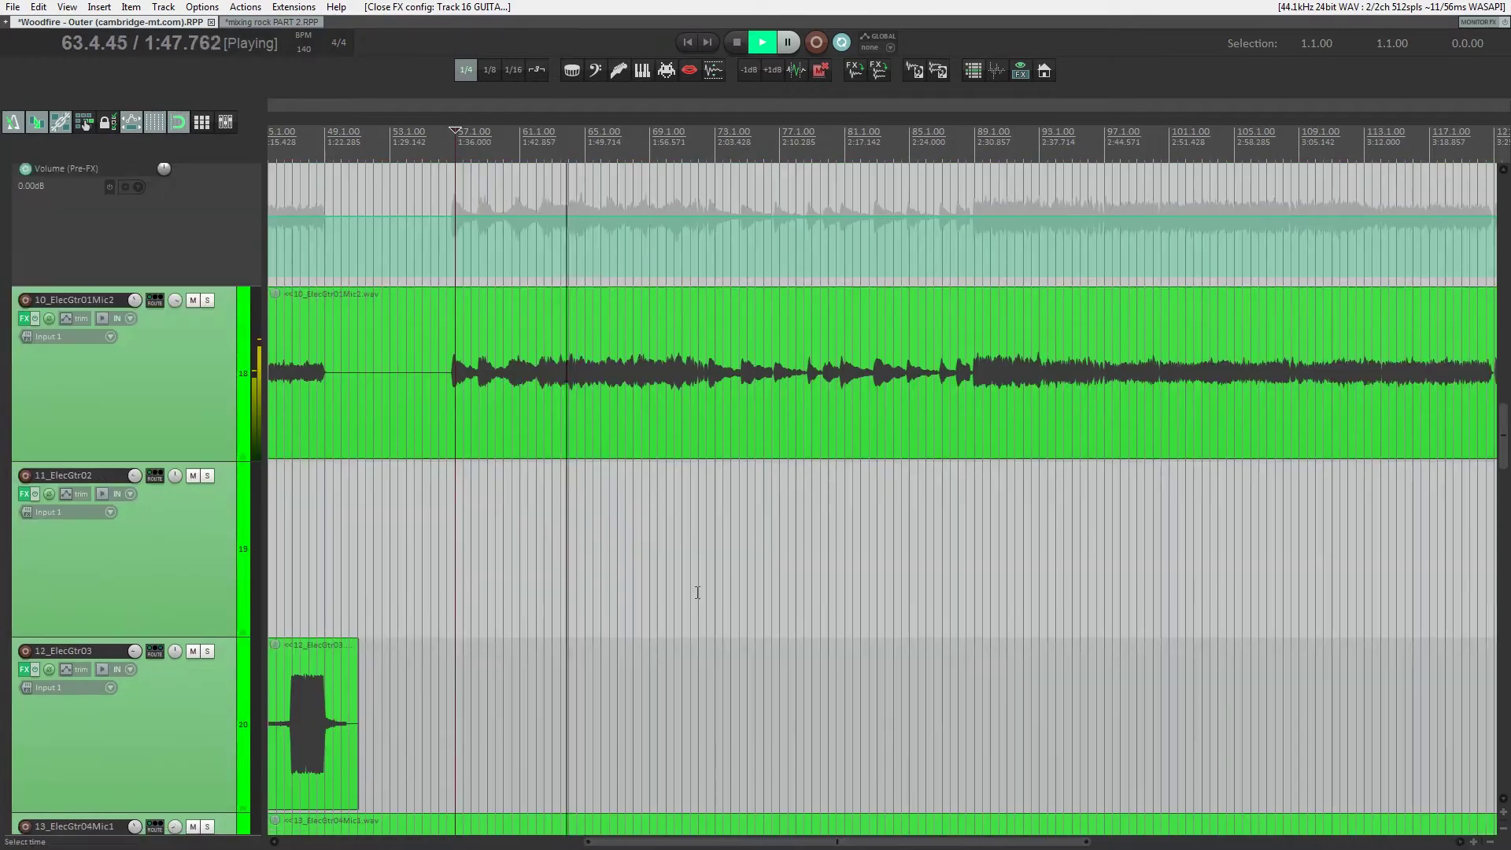
pyautogui.scroll(2, 695, 592)
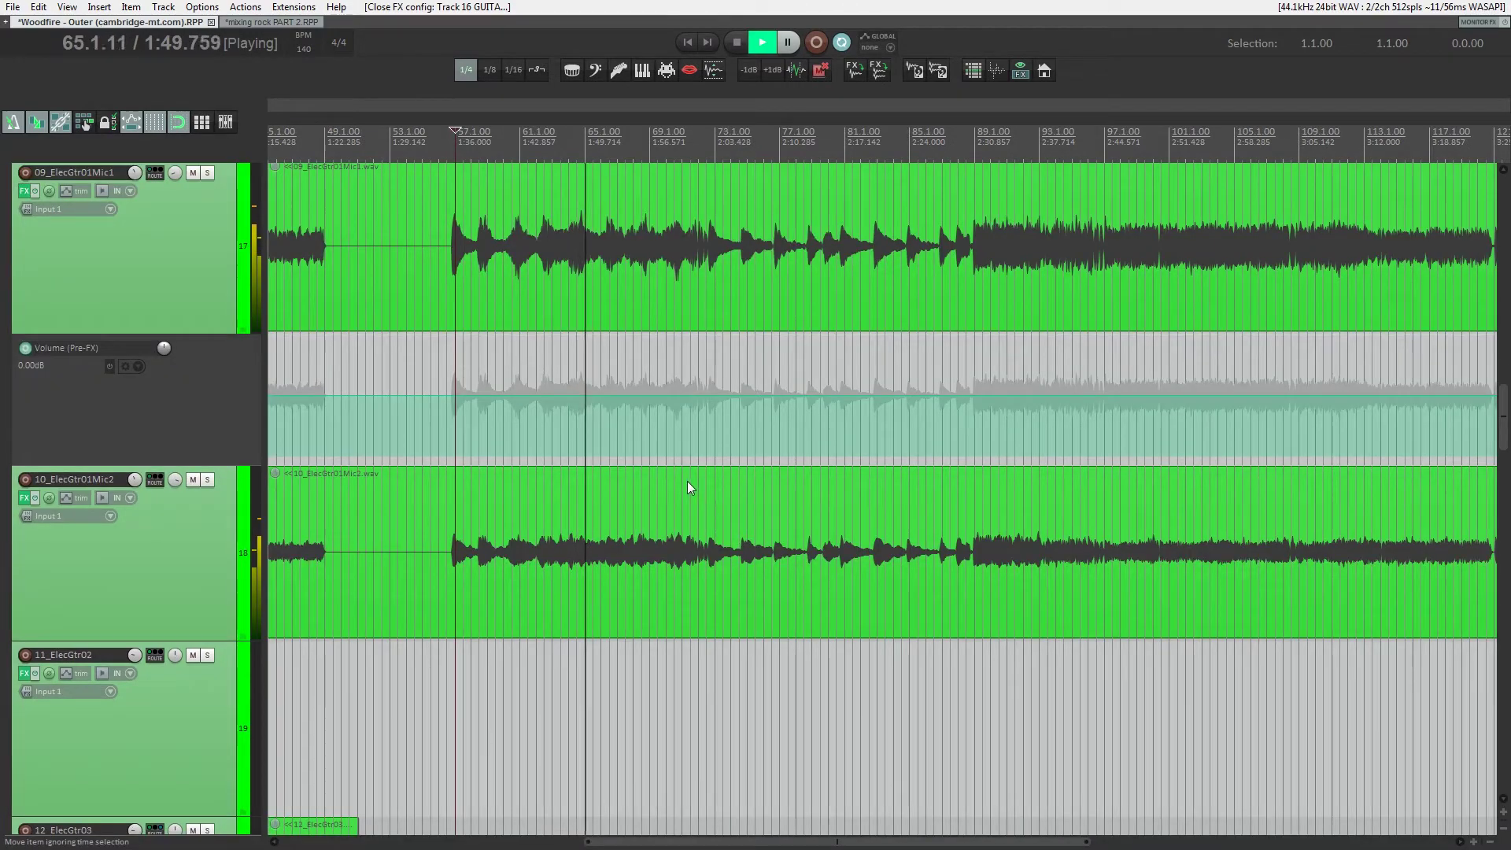
pyautogui.moveTo(453, 400); pyautogui.dragTo(738, 407)
# - Replay the automated guitar section from just before bar 57, save the project, and pause playback
pyautogui.click(444, 164)
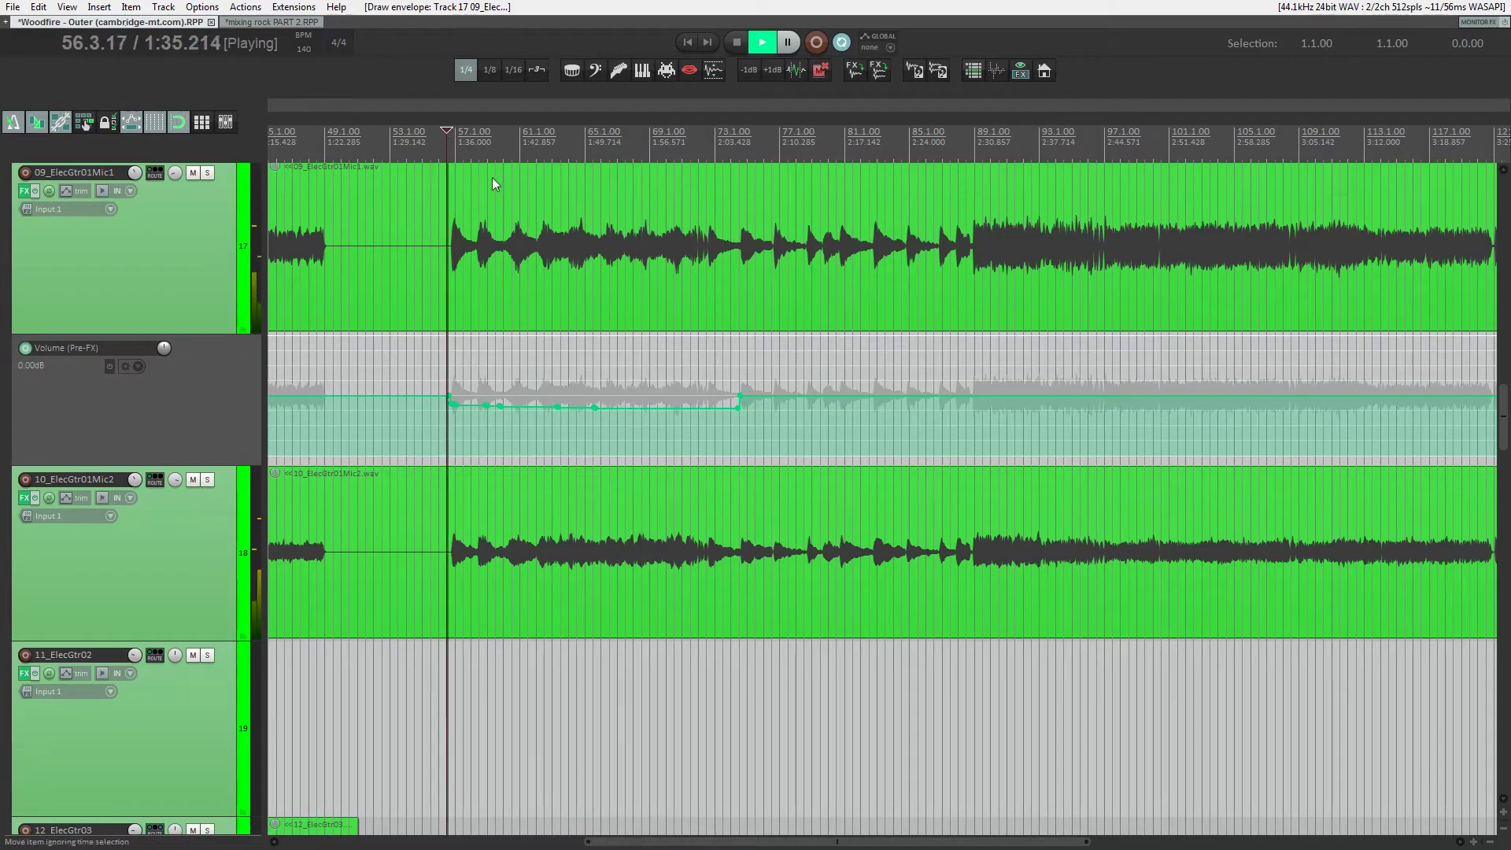
pyautogui.hotkey('ctrl', 's')
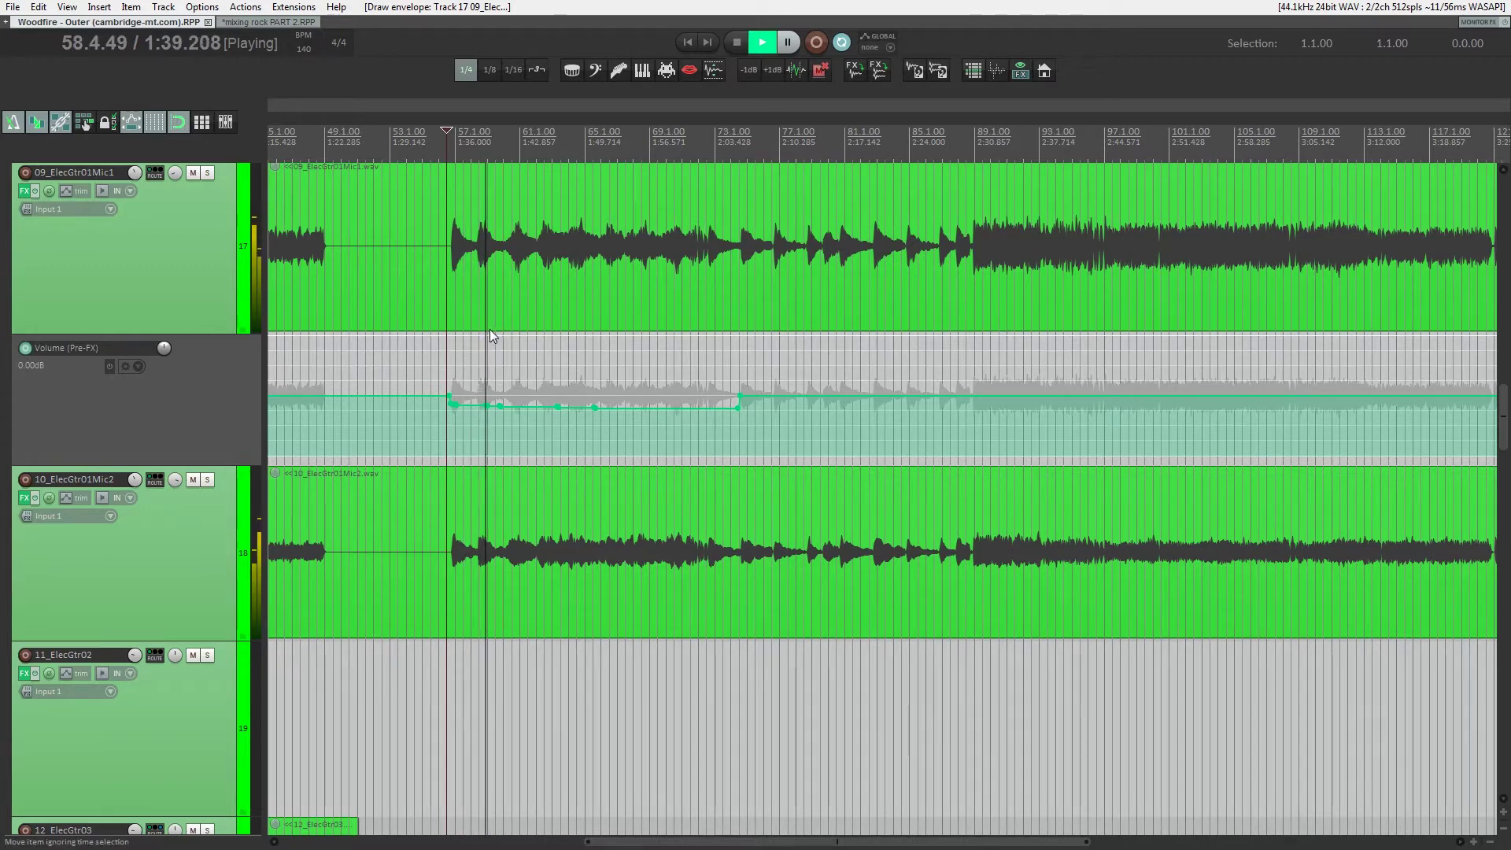
pyautogui.hotkey('ctrl', 'space')
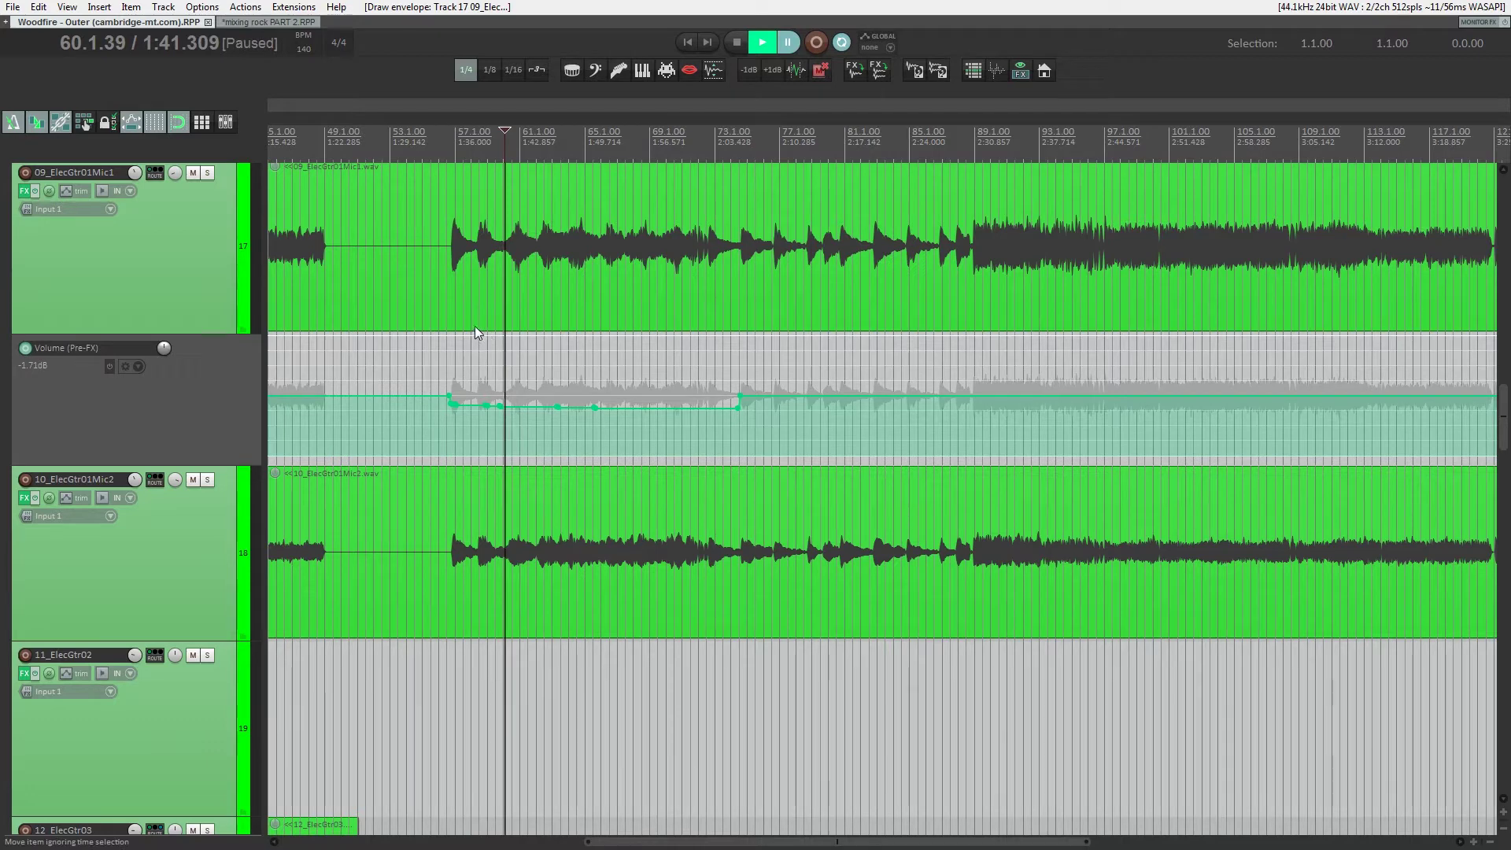
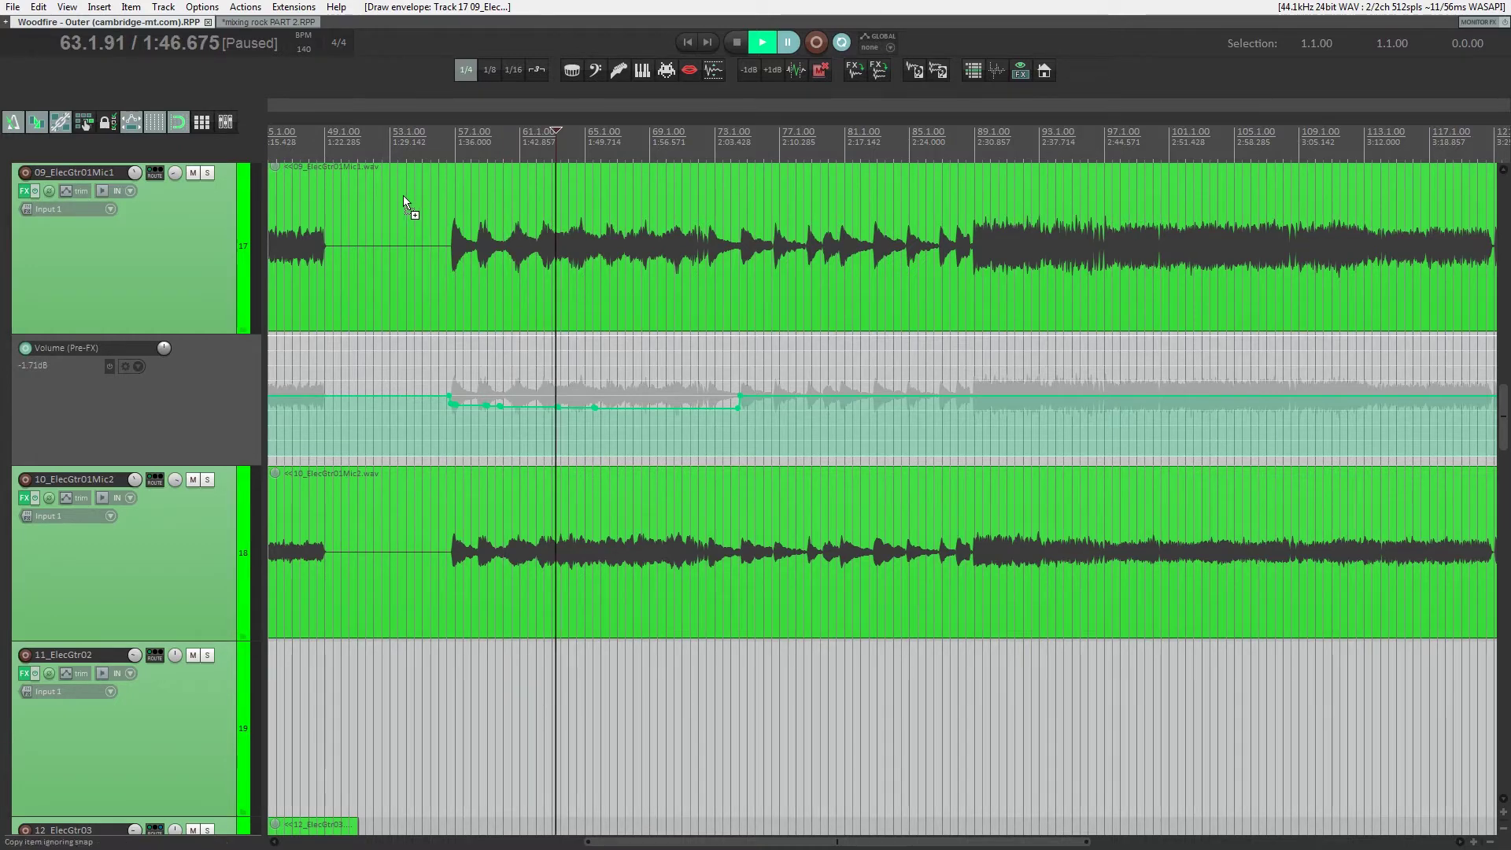
# - Compare the waveform levels of 09_ElecGtr01Mic1 and 10_ElecGtr01Mic2 with the pre-FX volume curve across the song
pyautogui.scroll(-4, 405, 212)
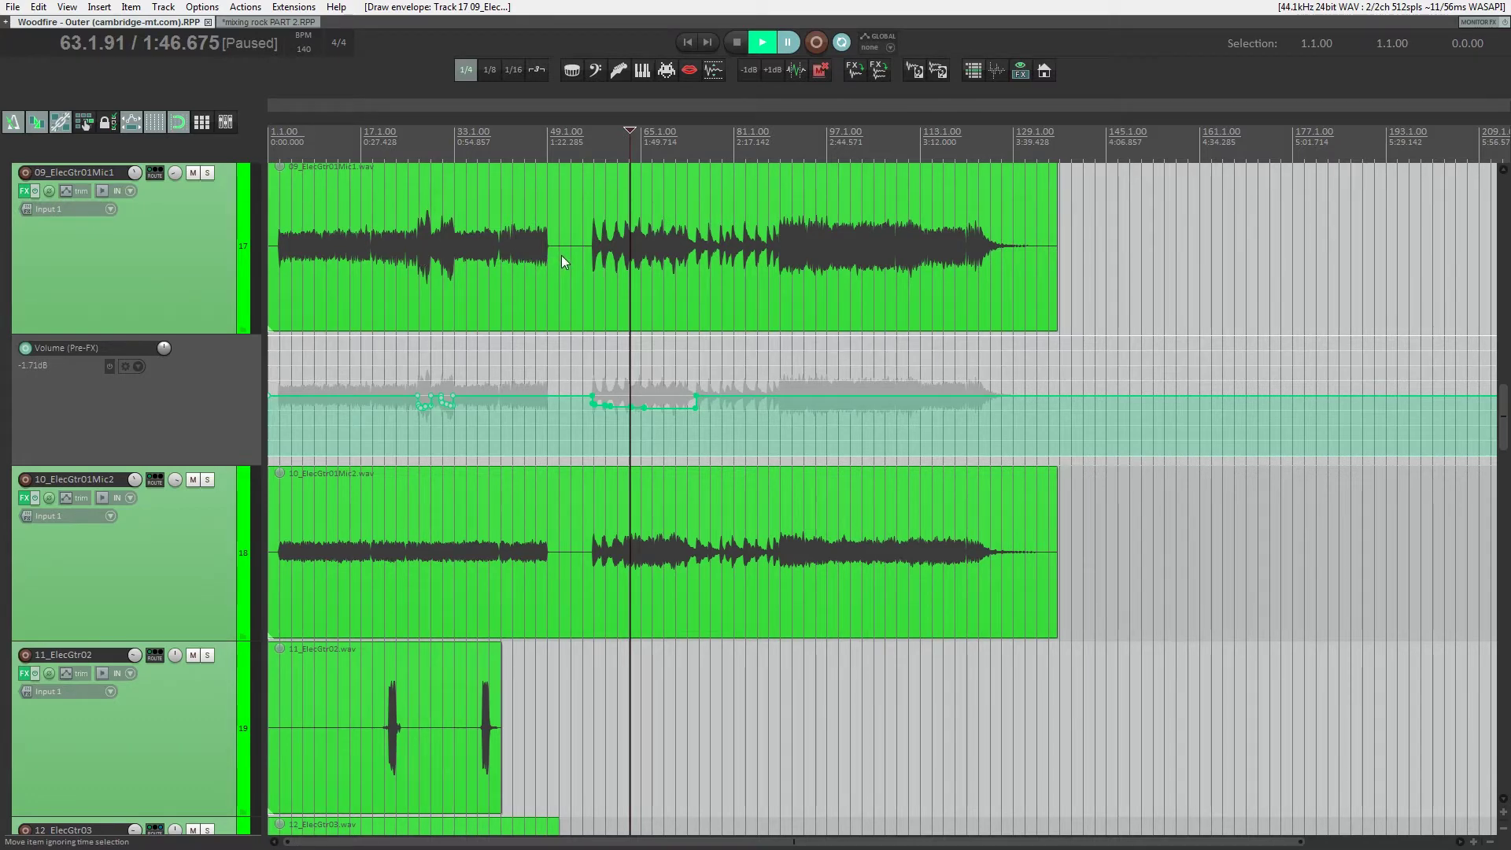
pyautogui.scroll(3, 294, 246)
pyautogui.moveTo(717, 234); pyautogui.dragTo(280, 712)
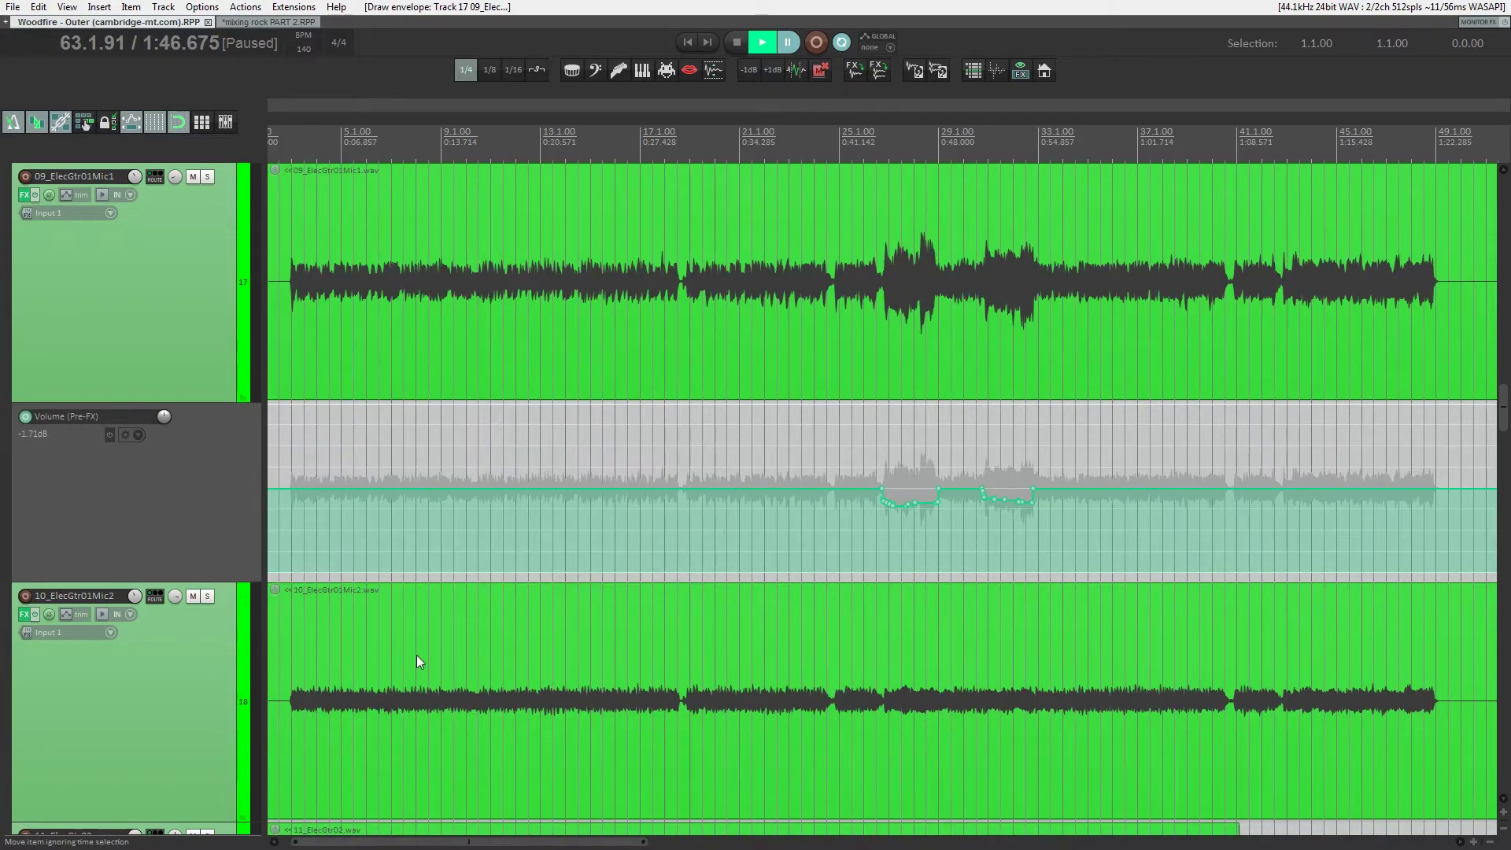
pyautogui.scroll(-5, 688, 474)
pyautogui.moveTo(601, 432); pyautogui.dragTo(810, 527)
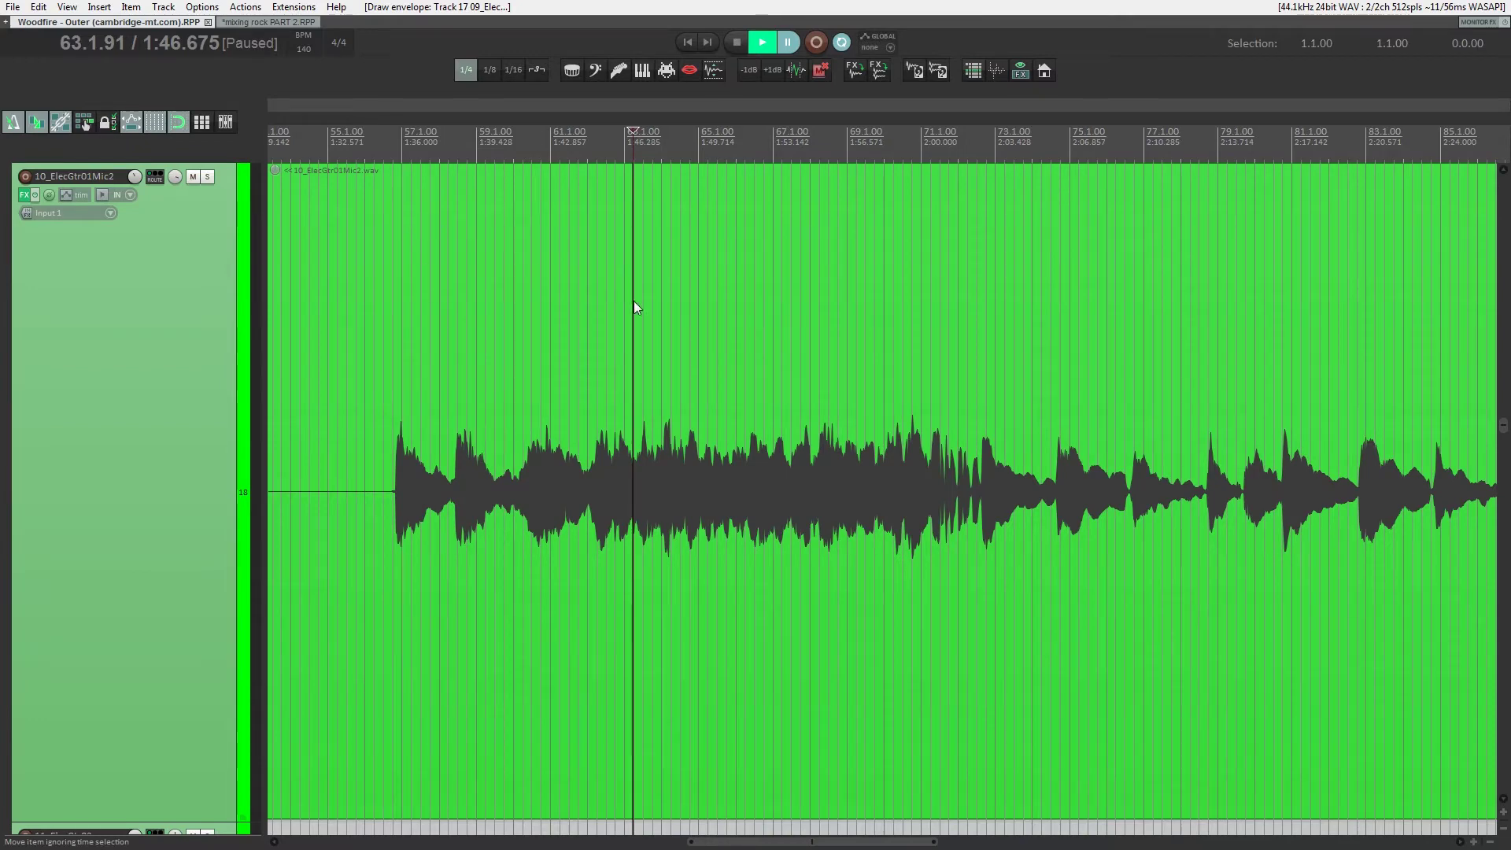
pyautogui.scroll(-4, 645, 310)
pyautogui.click(1103, 151)
pyautogui.hscroll(2, 1023, 344)
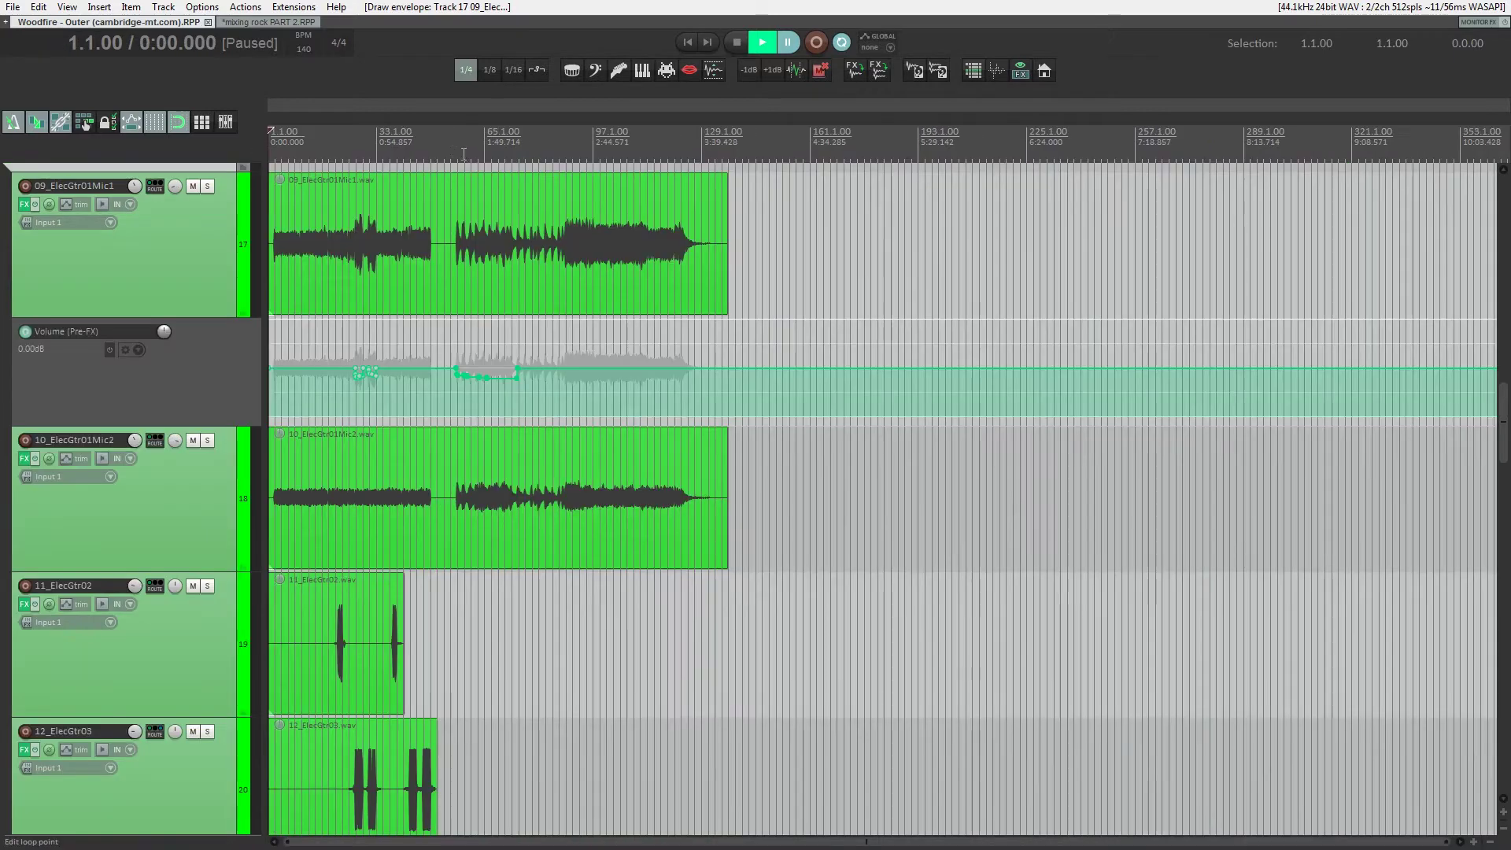
# - Play the mix from bar 55 and review the guitar, bass and drum track waveforms
pyautogui.click(458, 165)
pyautogui.scroll(2, 476, 258)
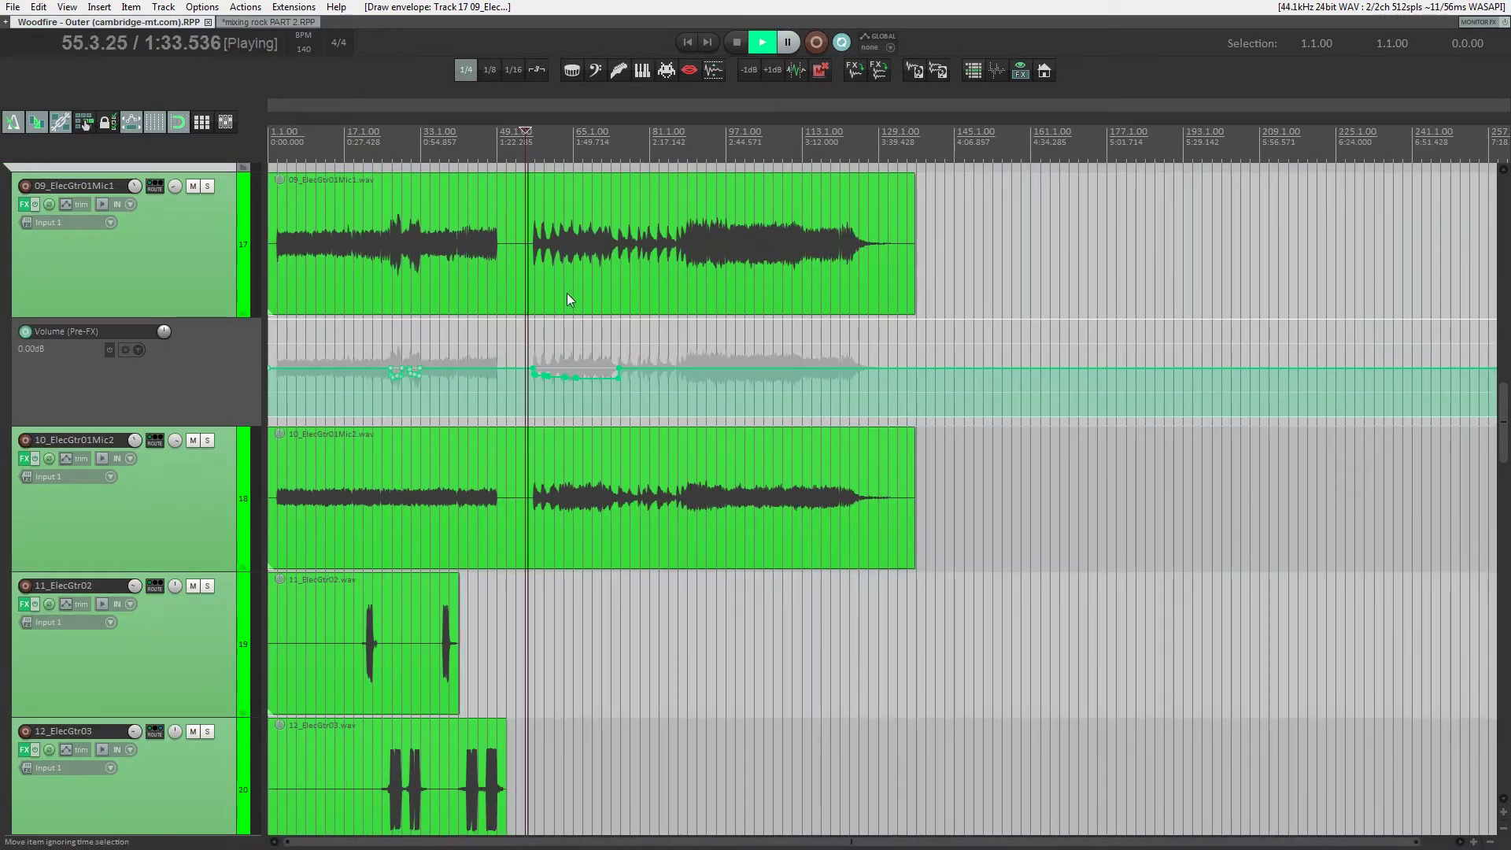
pyautogui.scroll(-6, 568, 297)
pyautogui.scroll(2, 619, 367)
pyautogui.scroll(5, 667, 379)
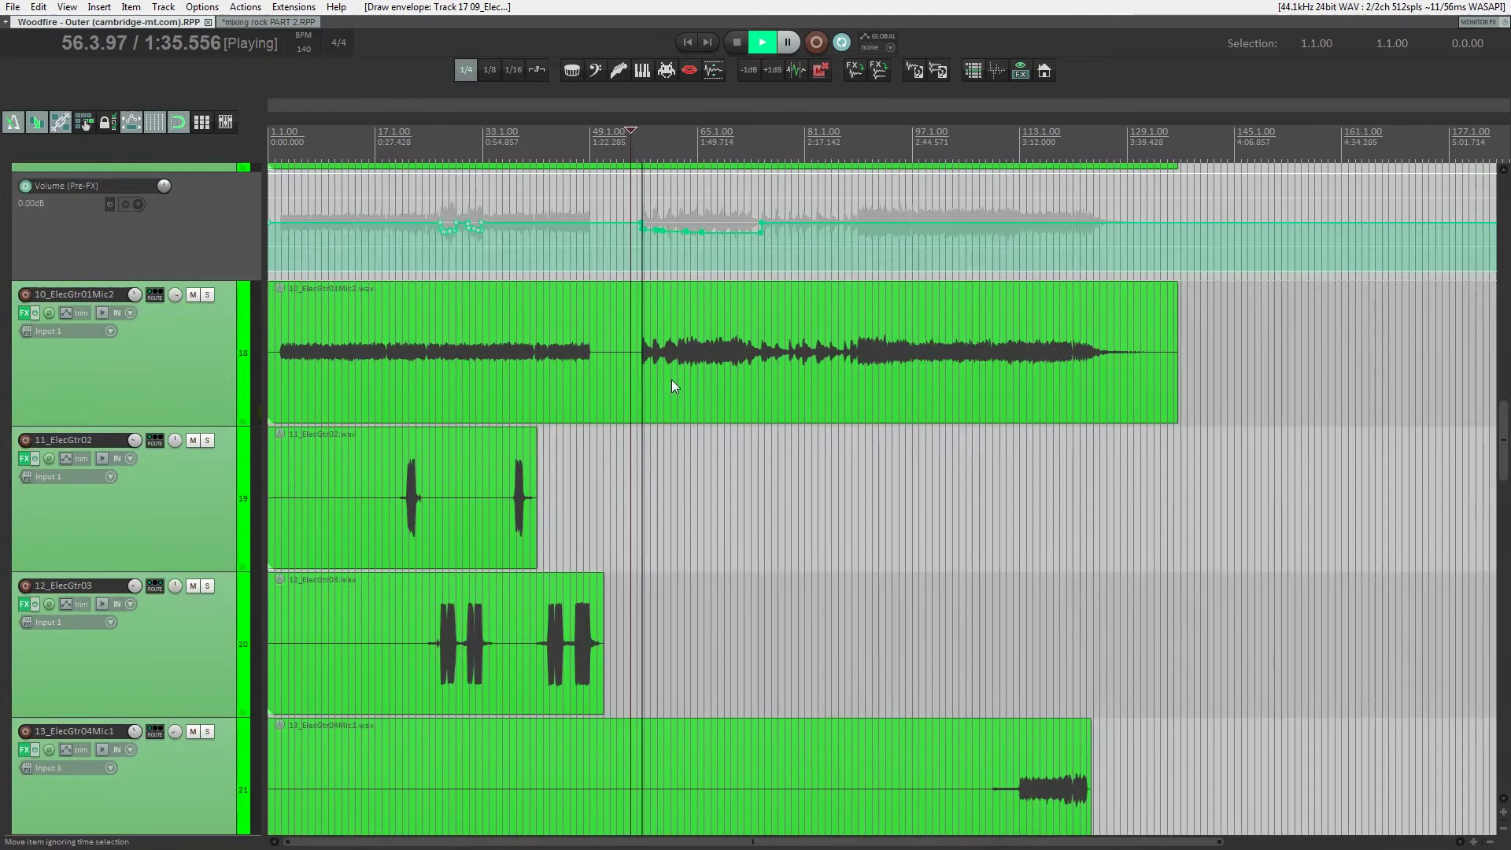
pyautogui.scroll(1, 672, 379)
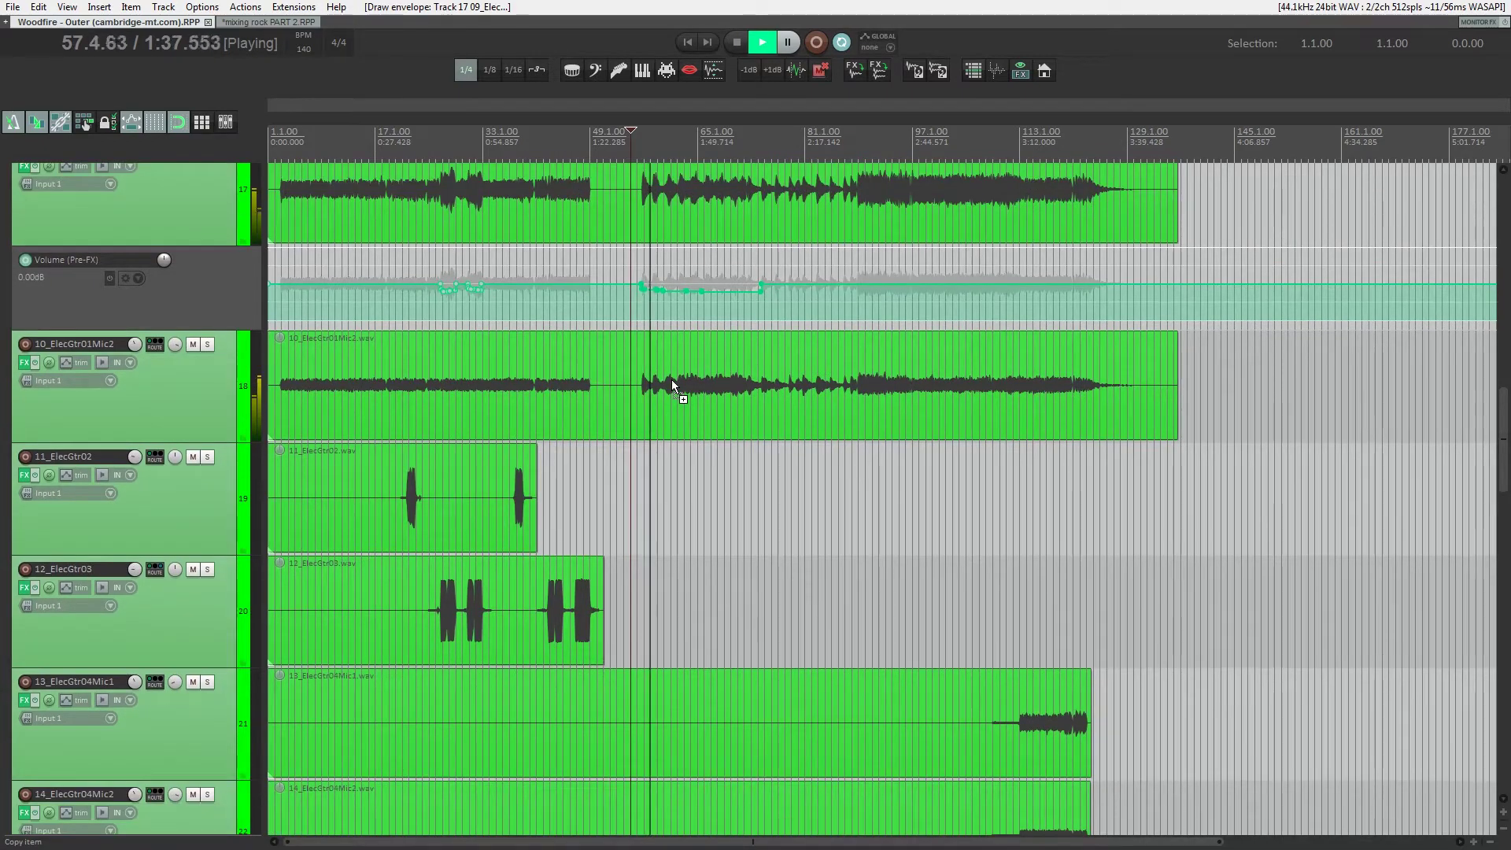
pyautogui.scroll(8, 673, 379)
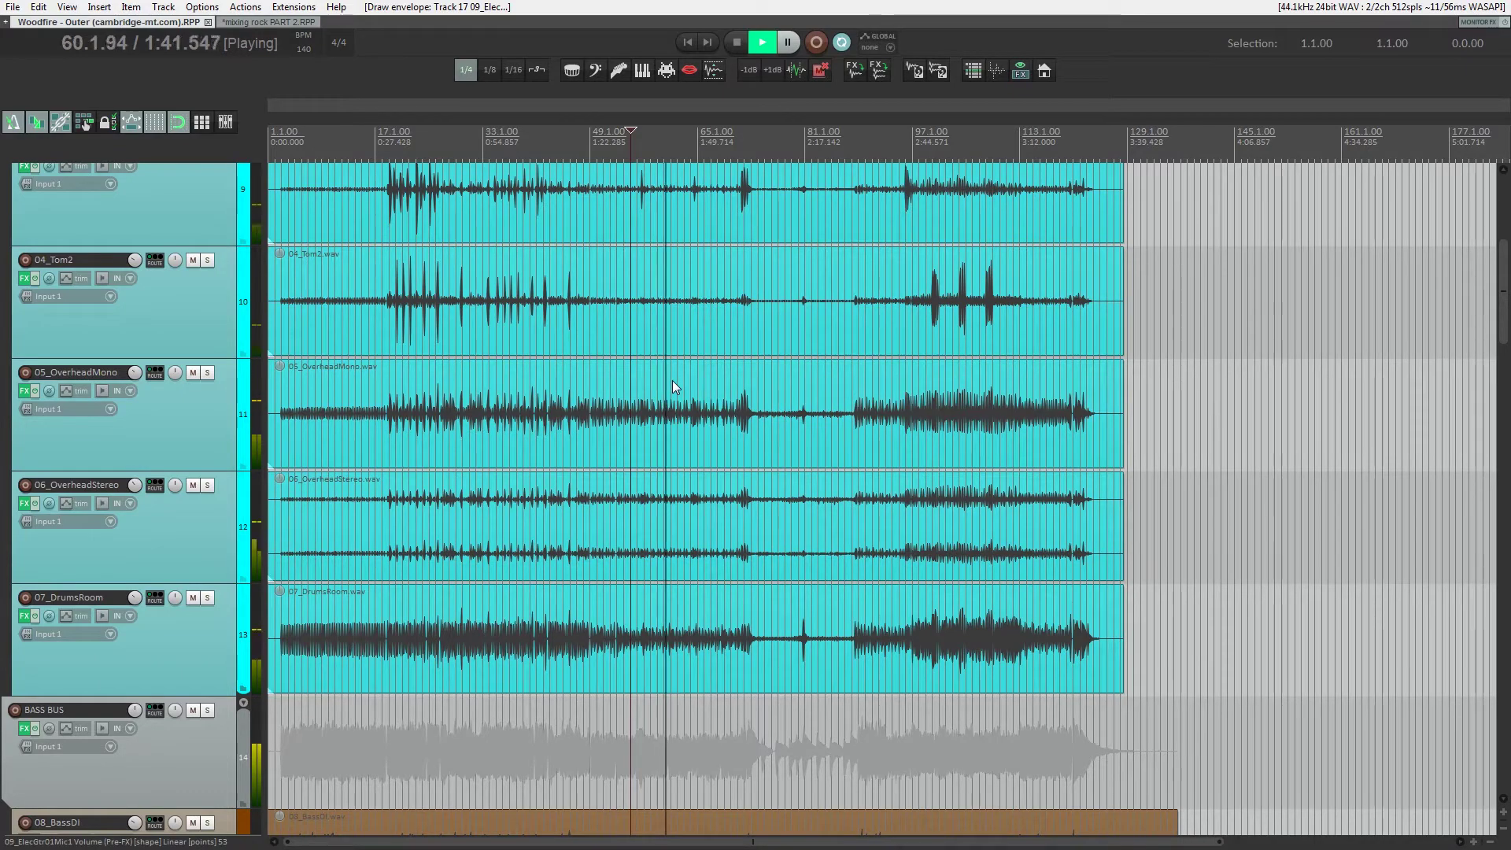
# - Show the mixer with the drum channels in view, then enable and open Virtual Mix Rack on DRUM BUS
pyautogui.scroll(-2, 672, 381)
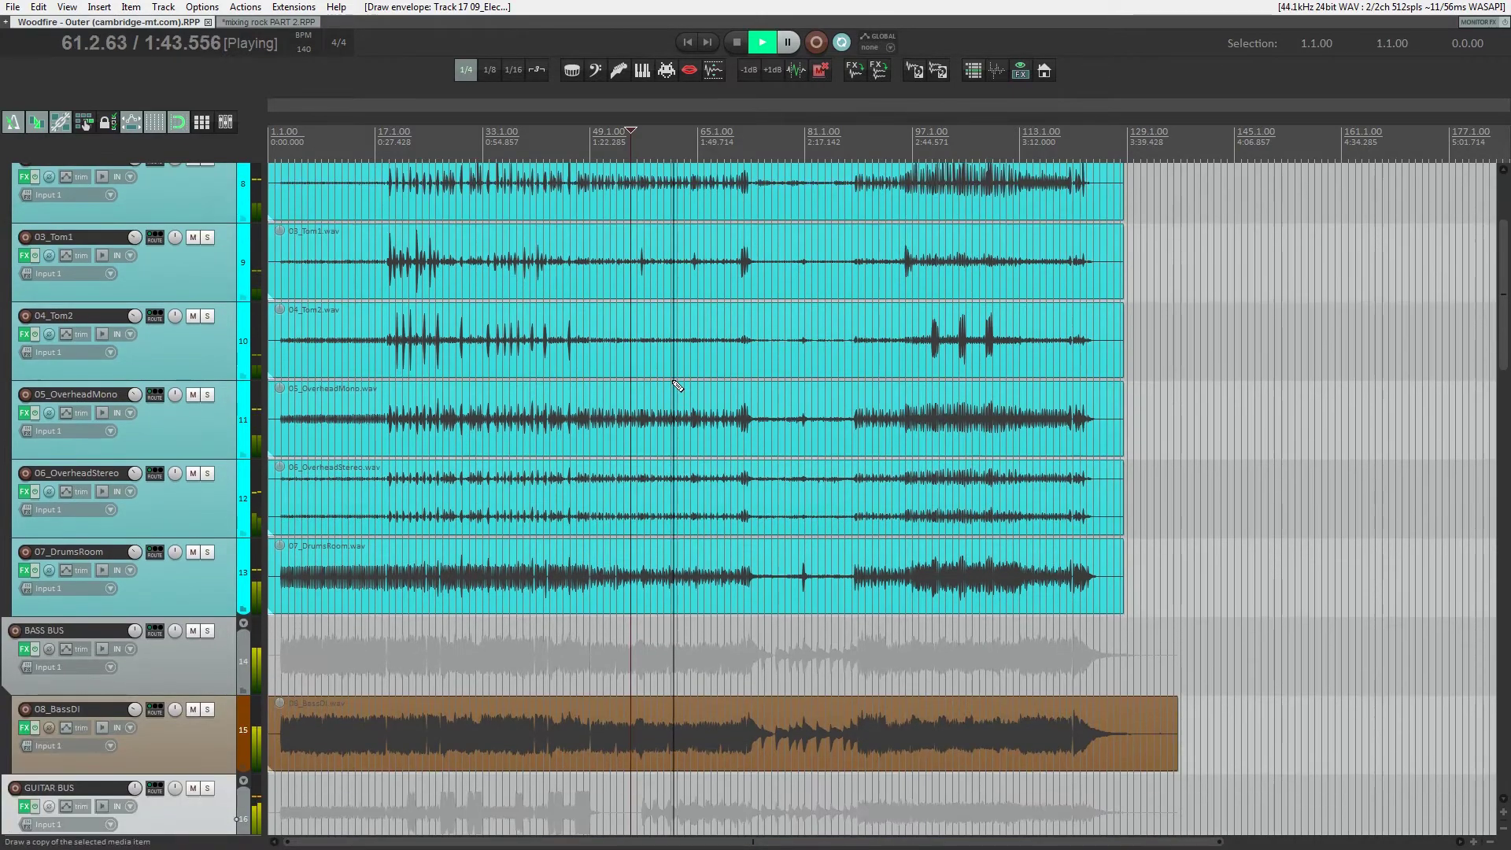
pyautogui.click(224, 123)
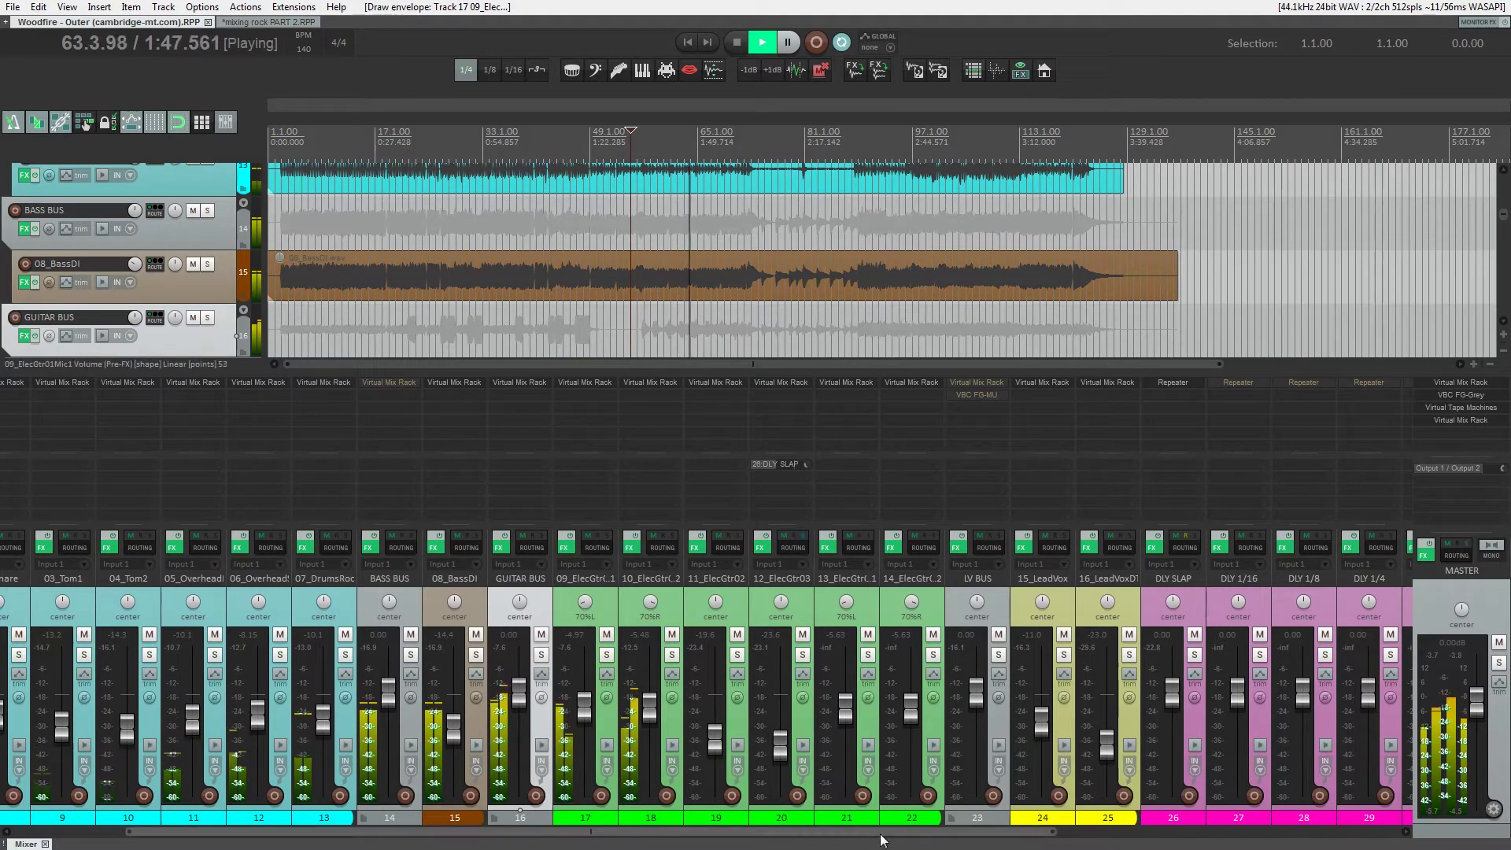
pyautogui.moveTo(880, 833); pyautogui.dragTo(900, 832)
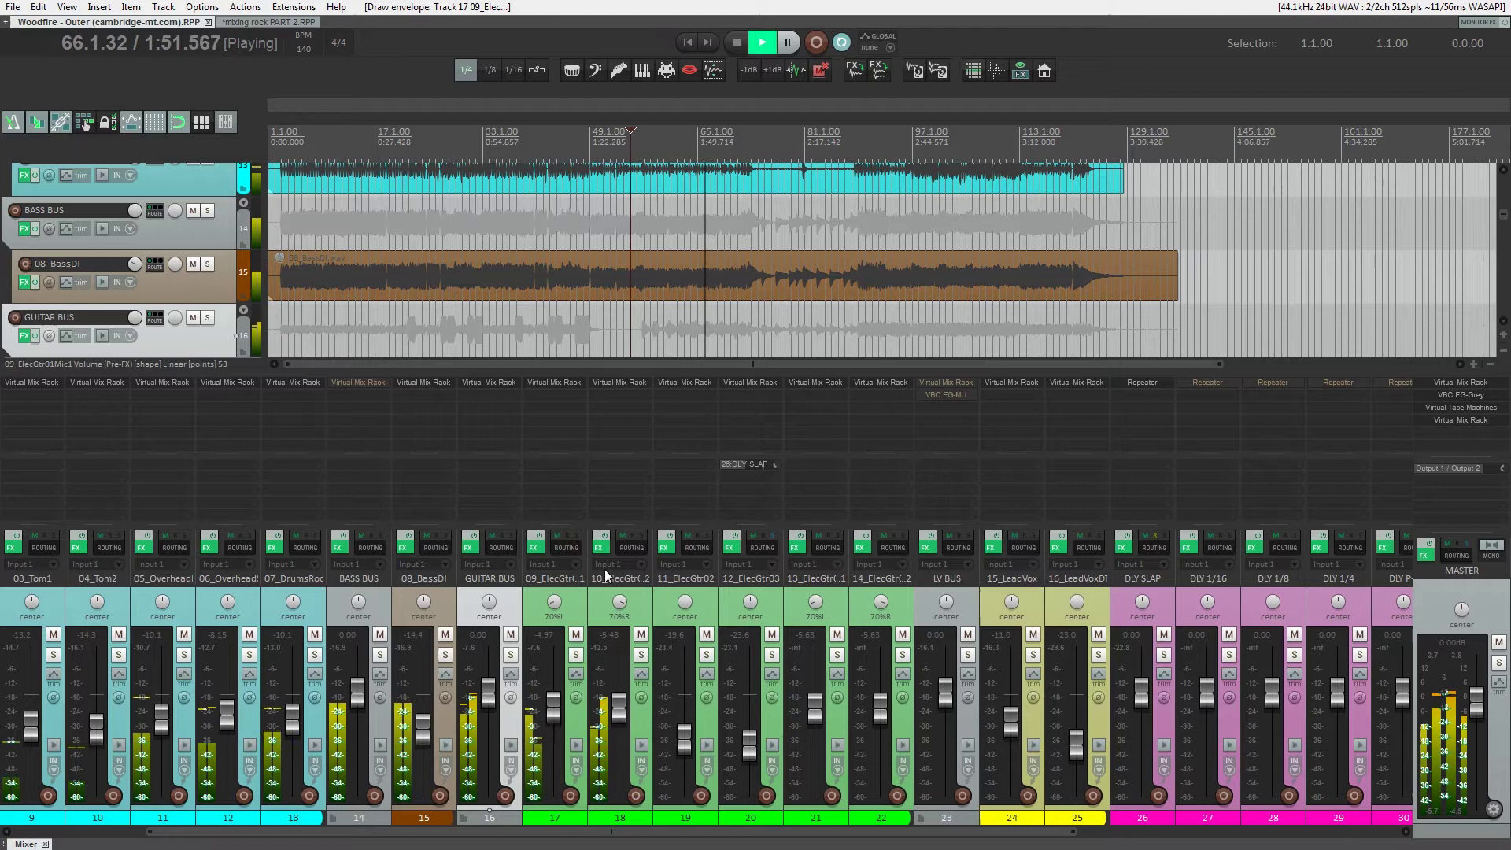
pyautogui.moveTo(667, 832); pyautogui.dragTo(538, 832)
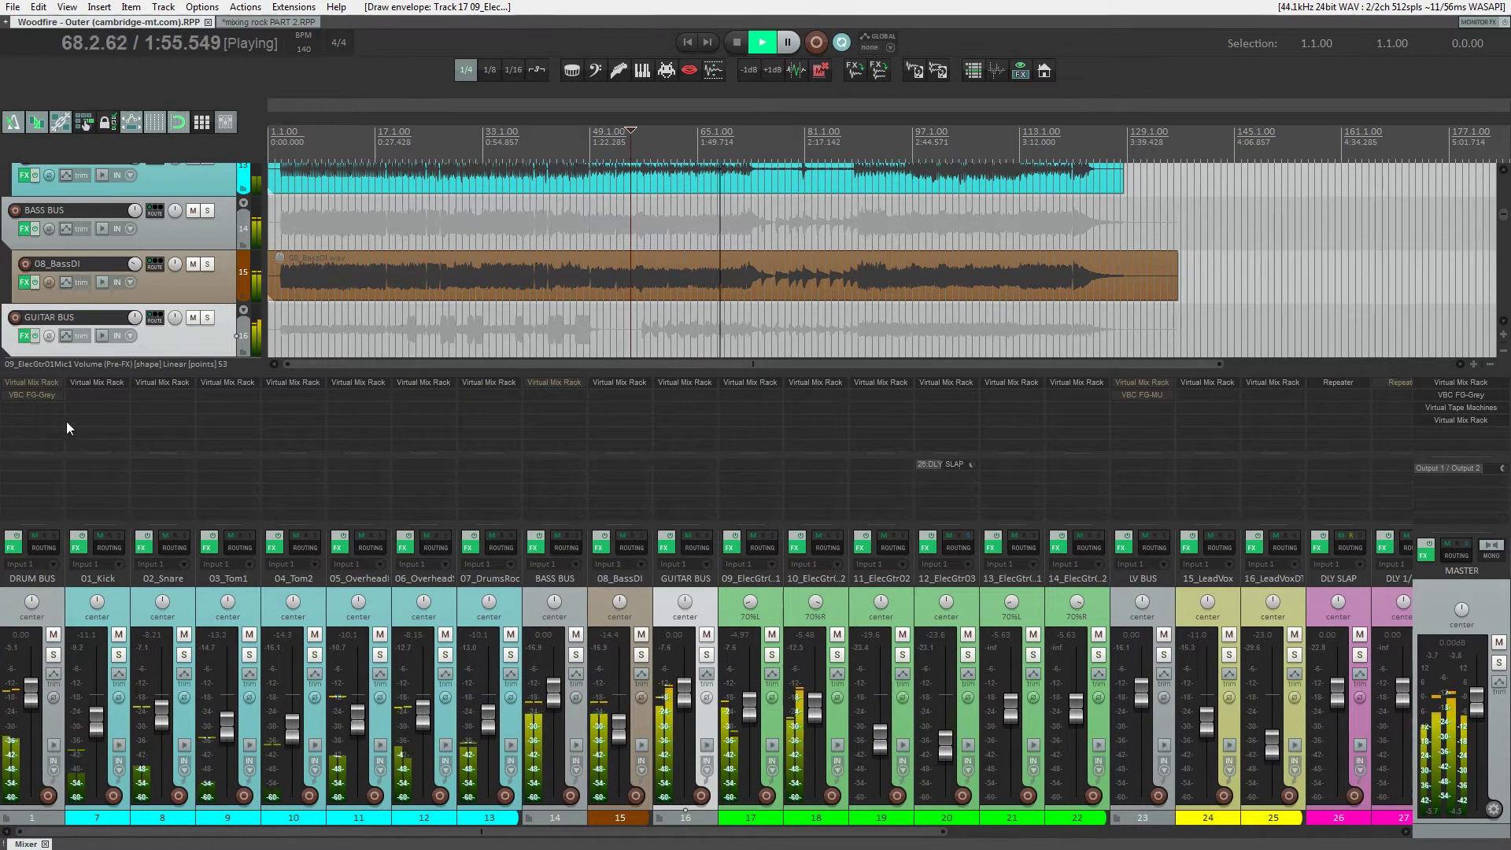
pyautogui.click(41, 384)
pyautogui.click(798, 281)
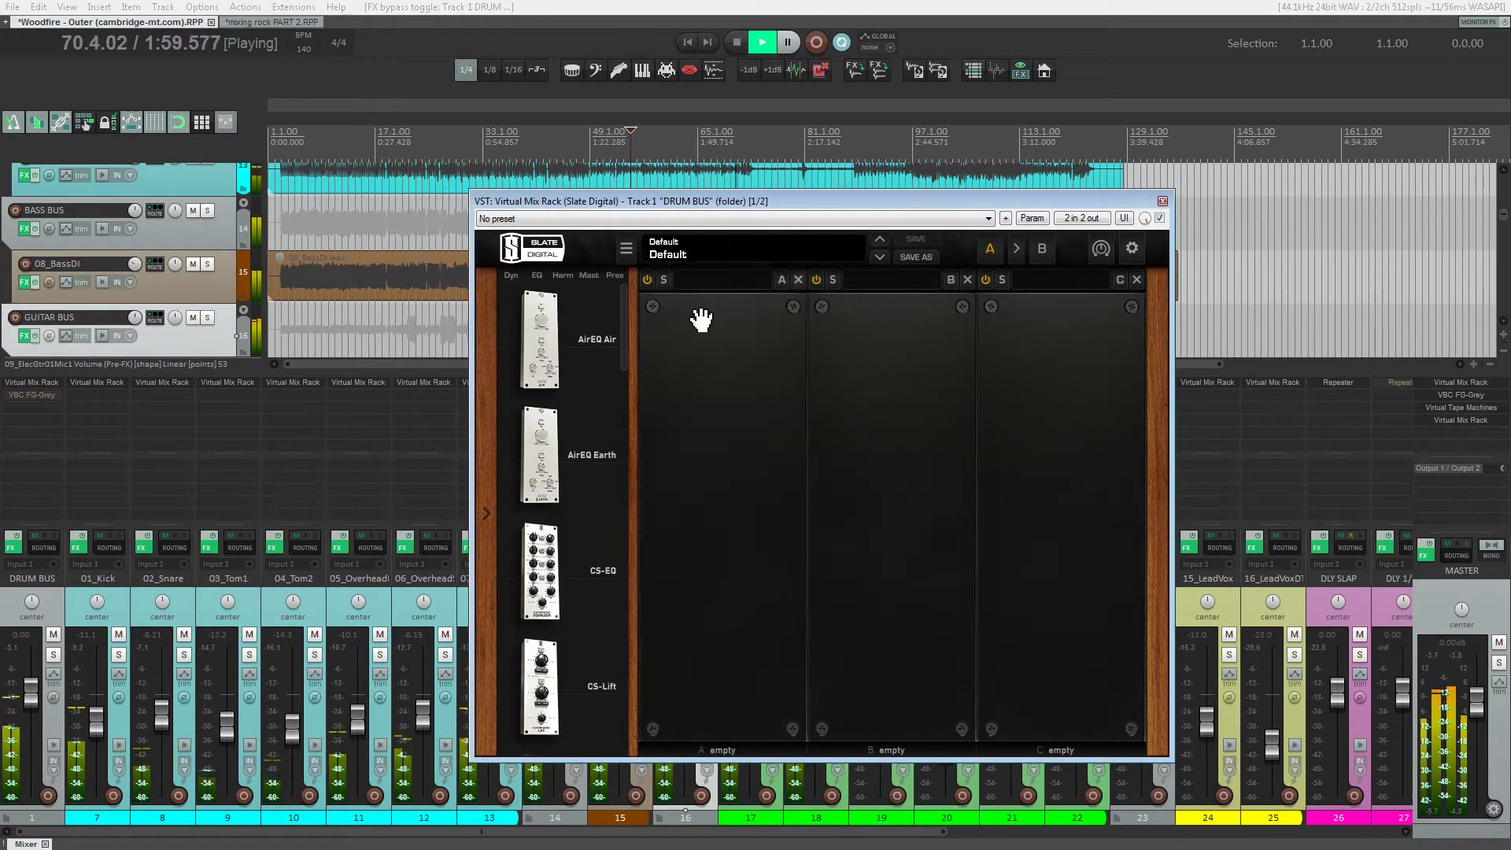
# - Load The Monster into the first slot of the DRUM BUS rack and raise its output level
pyautogui.moveTo(628, 326); pyautogui.dragTo(616, 677)
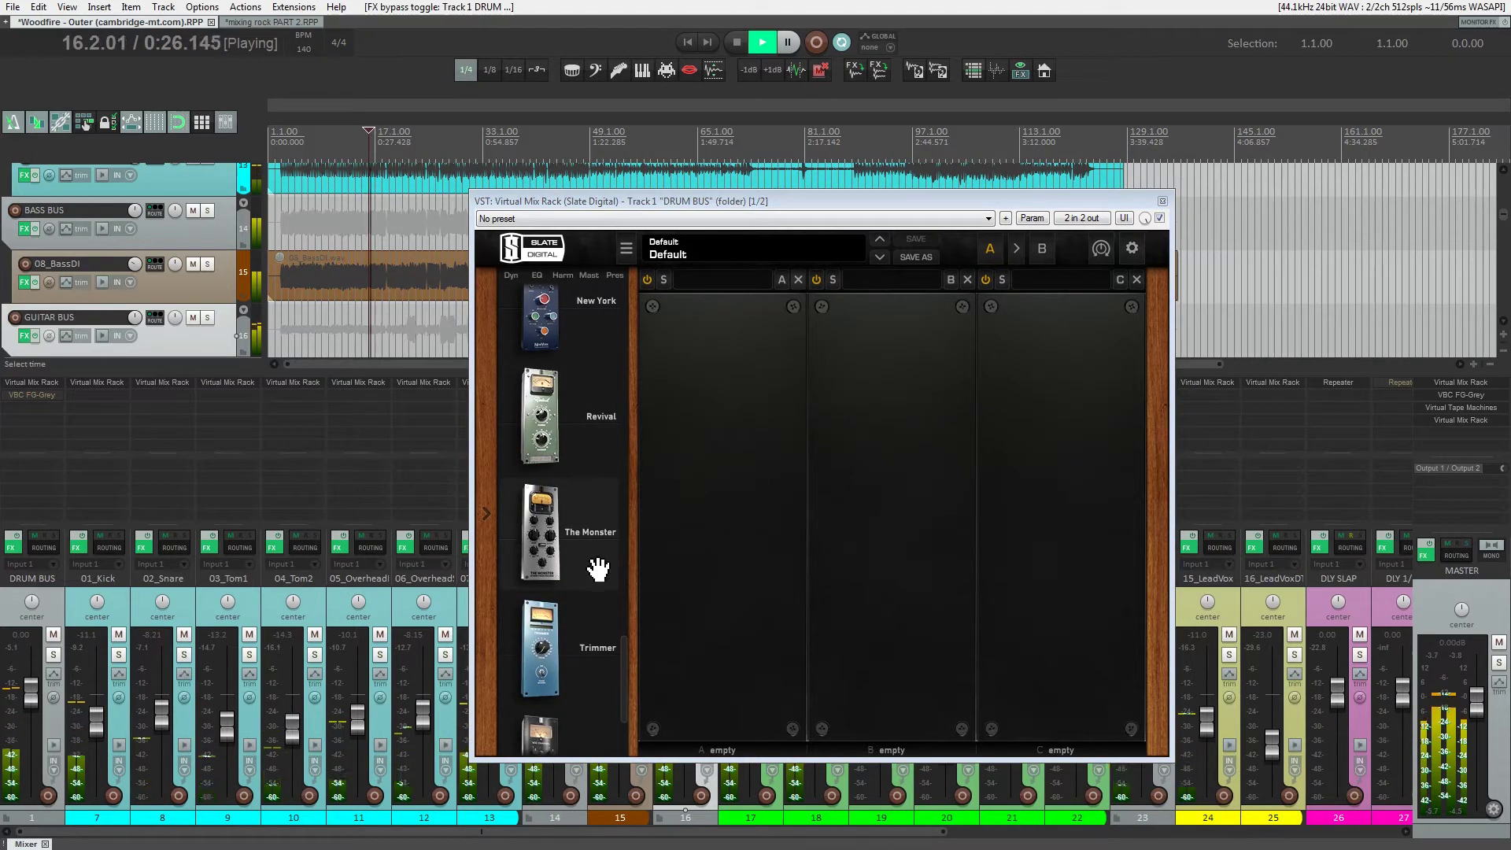
pyautogui.moveTo(540, 540); pyautogui.dragTo(770, 576)
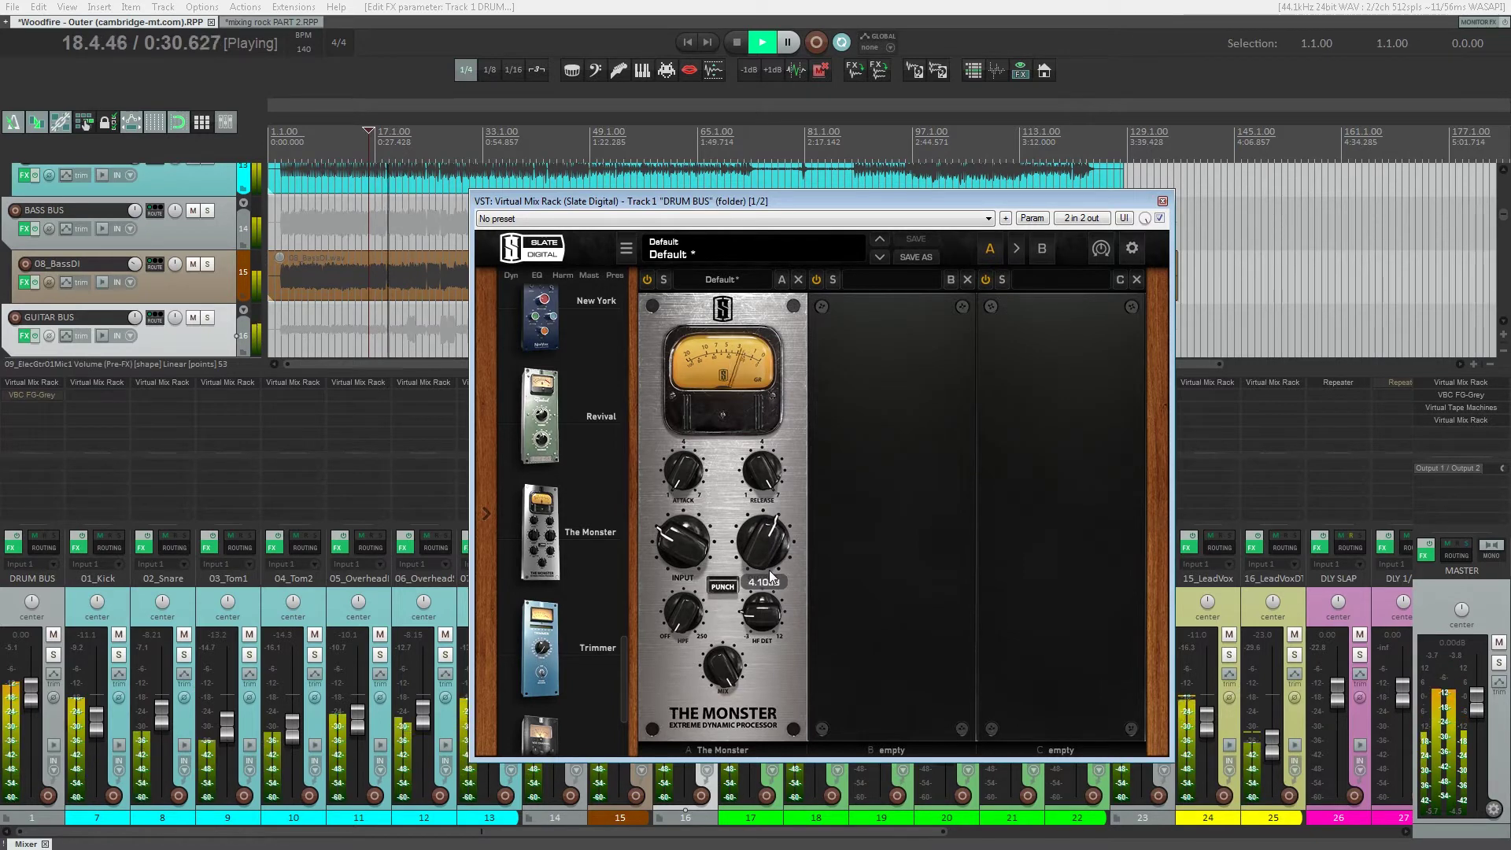
pyautogui.moveTo(768, 568); pyautogui.dragTo(772, 554)
# - Set The Monster's mix to about 20.3% and turn on its Punch mode
pyautogui.moveTo(730, 664)
pyautogui.moveTo(730, 664); pyautogui.dragTo(742, 836)
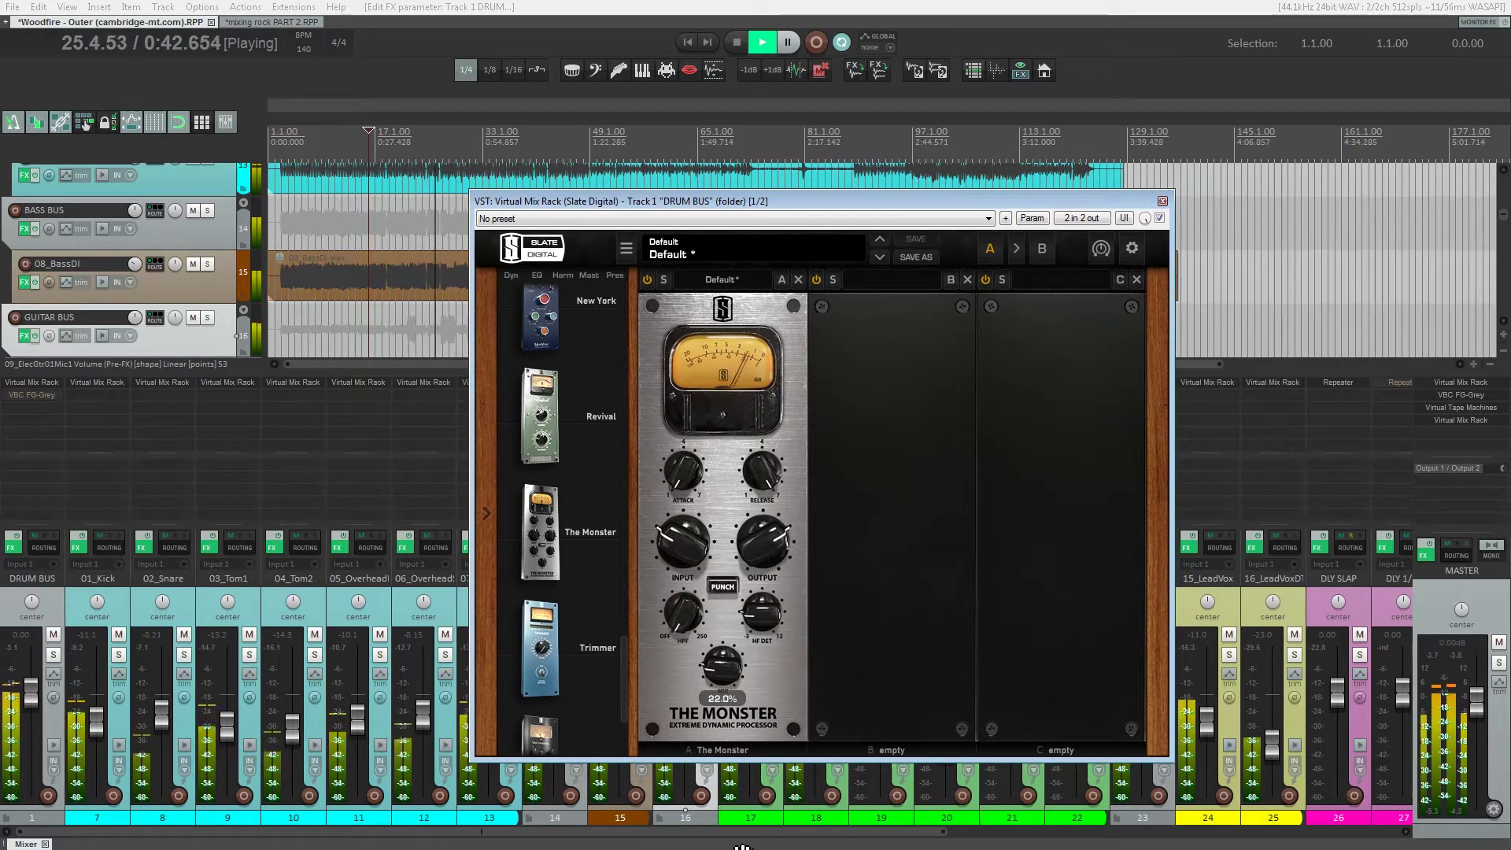
pyautogui.moveTo(723, 677); pyautogui.dragTo(728, 715)
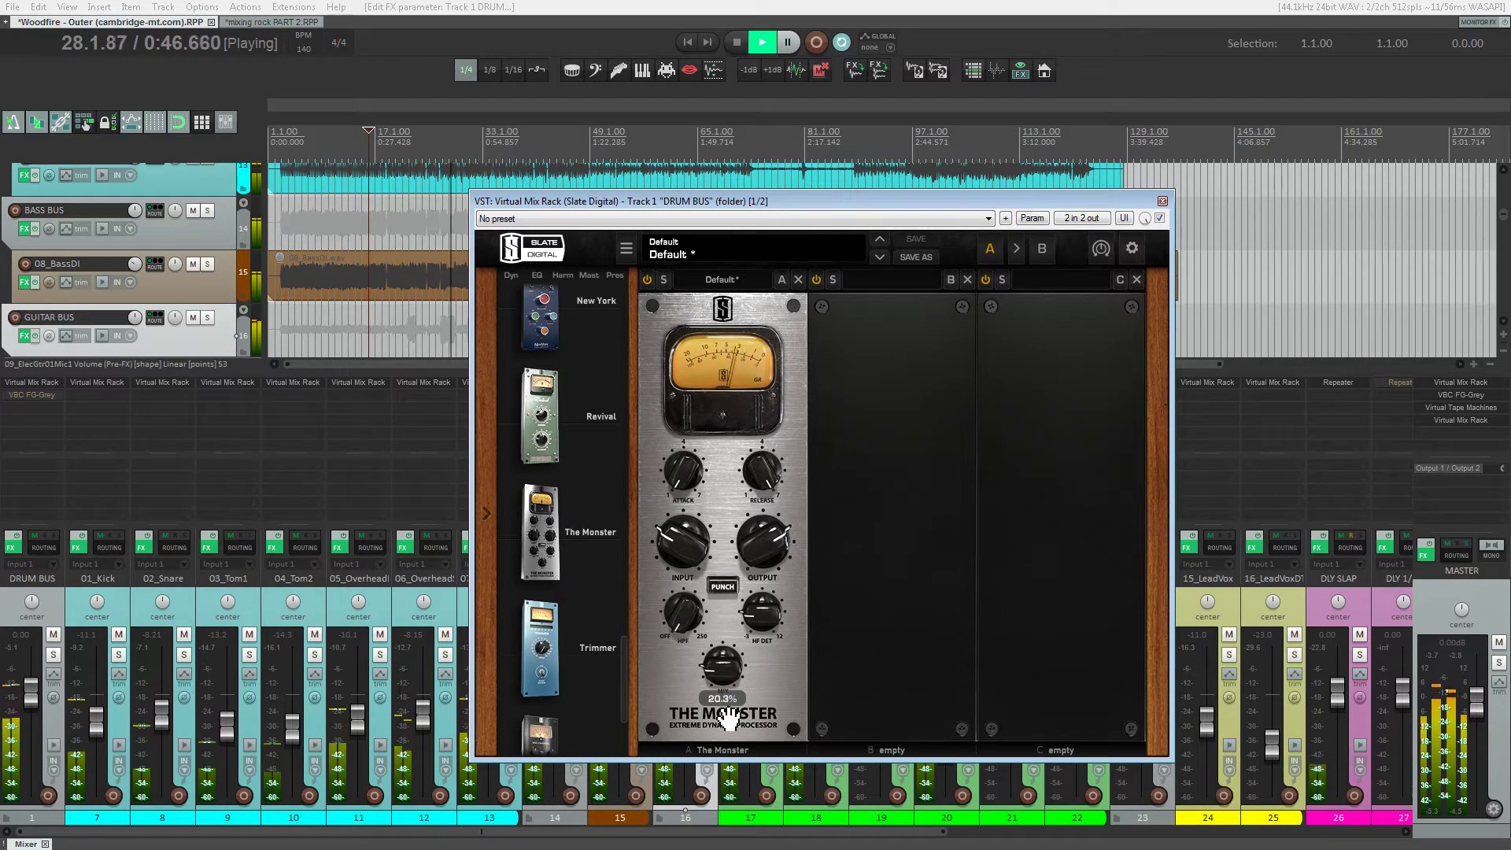
pyautogui.click(728, 589)
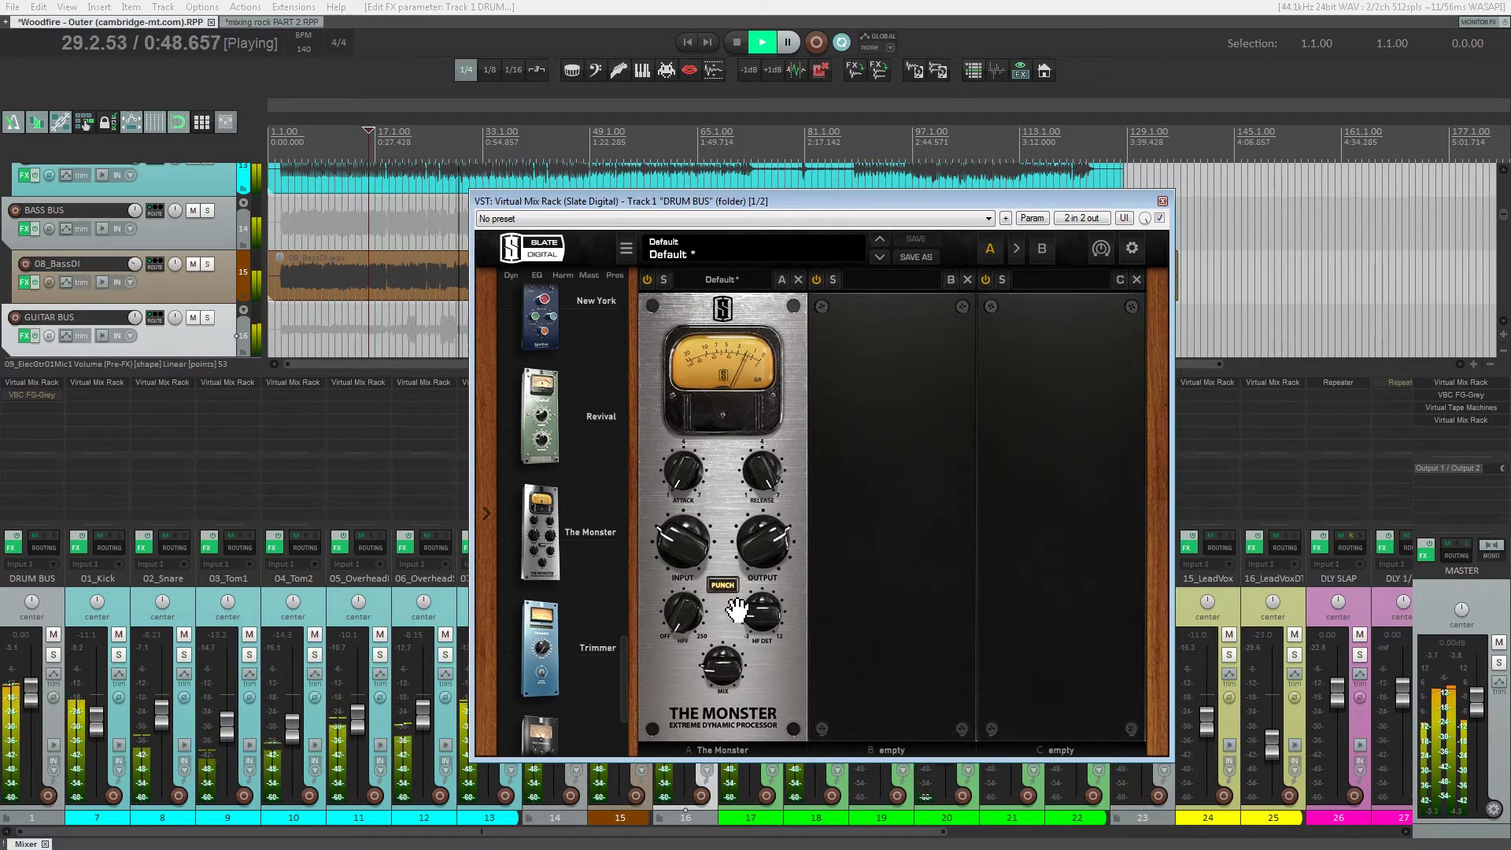
# - Solo DRUM BUS, raise The Monster's mix to about 25%, and compare the drums with the module bypassed and active
pyautogui.keyDown('ctrl'); pyautogui.keyDown('alt'); pyautogui.click(53, 655); pyautogui.keyUp('alt'); pyautogui.keyUp('ctrl')
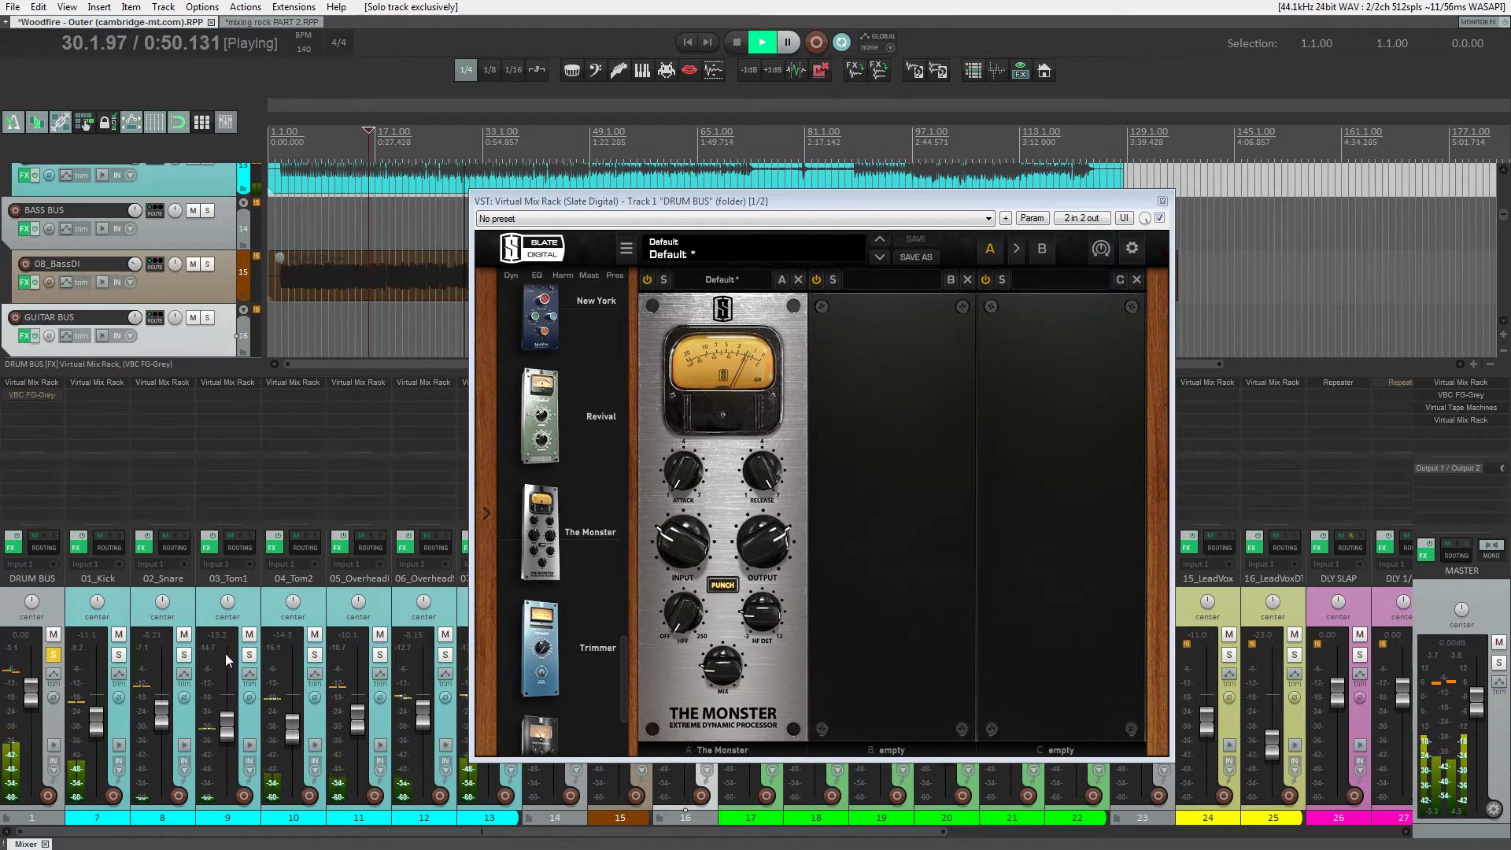
pyautogui.click(649, 282)
pyautogui.click(649, 281)
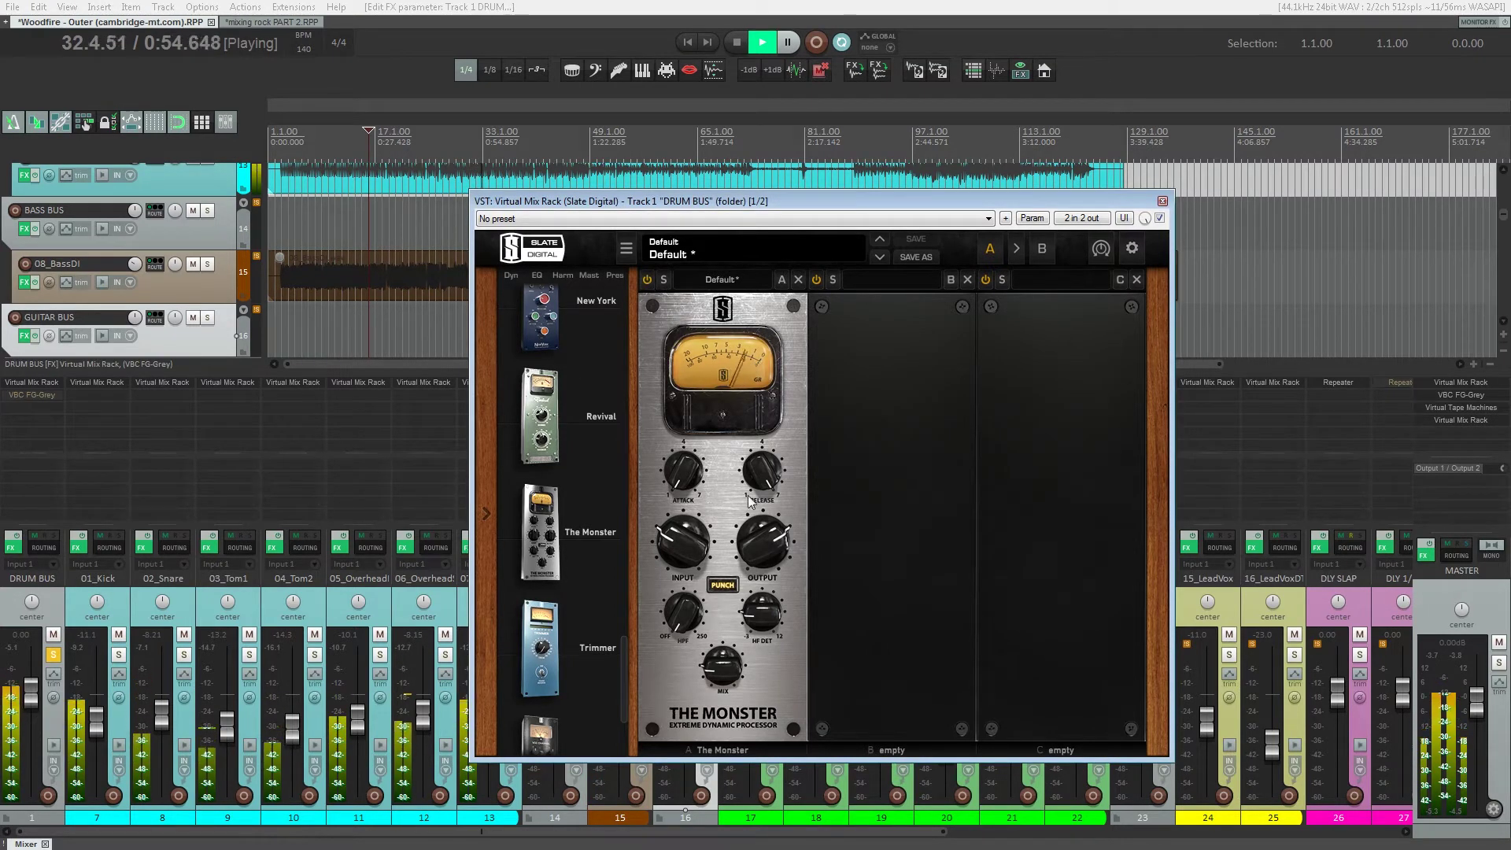
pyautogui.moveTo(728, 667)
pyautogui.moveTo(728, 667); pyautogui.dragTo(728, 665)
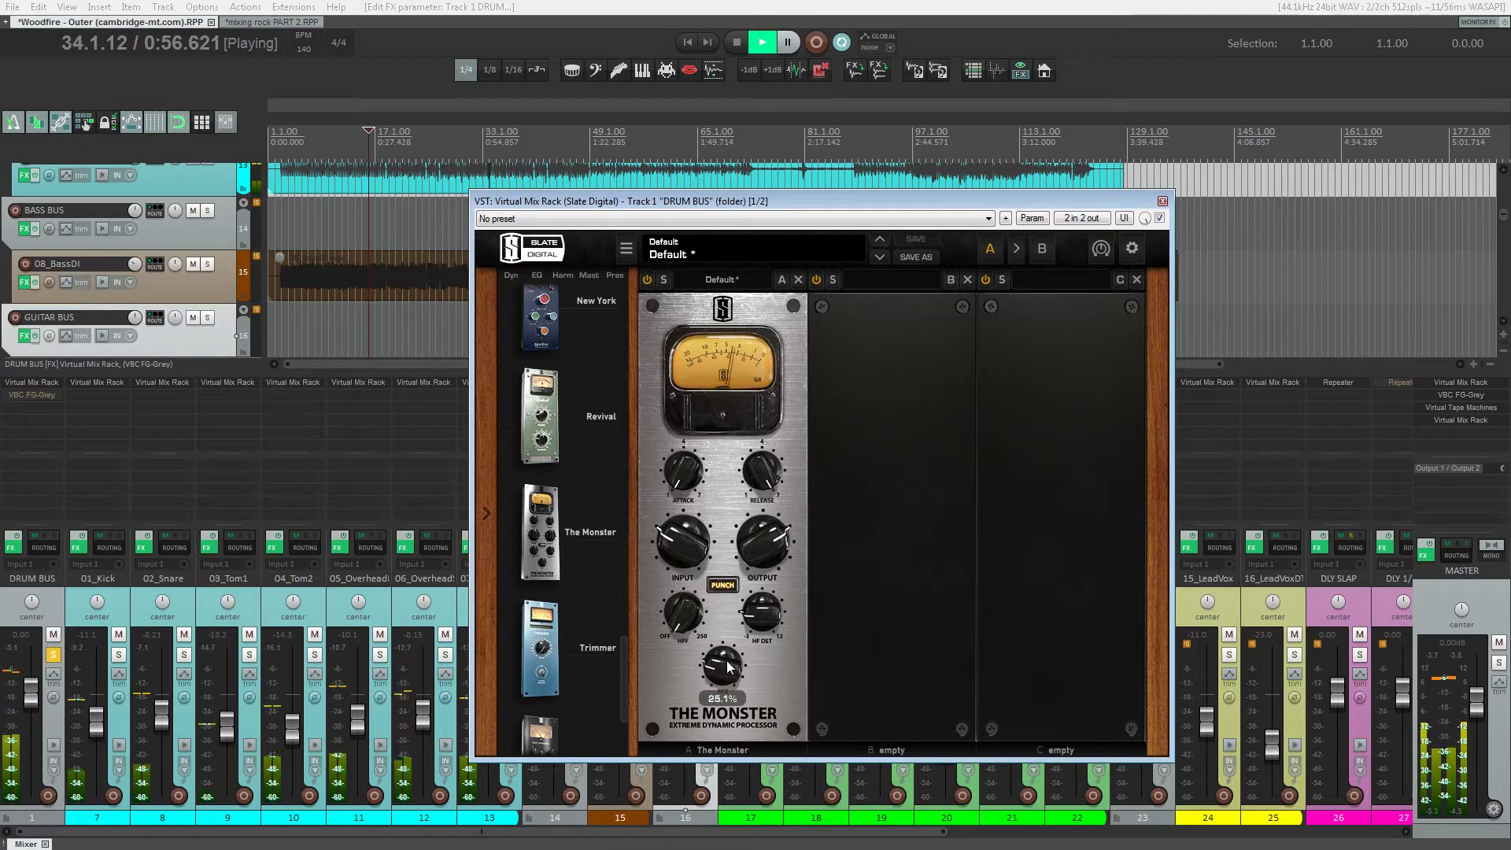
pyautogui.click(644, 283)
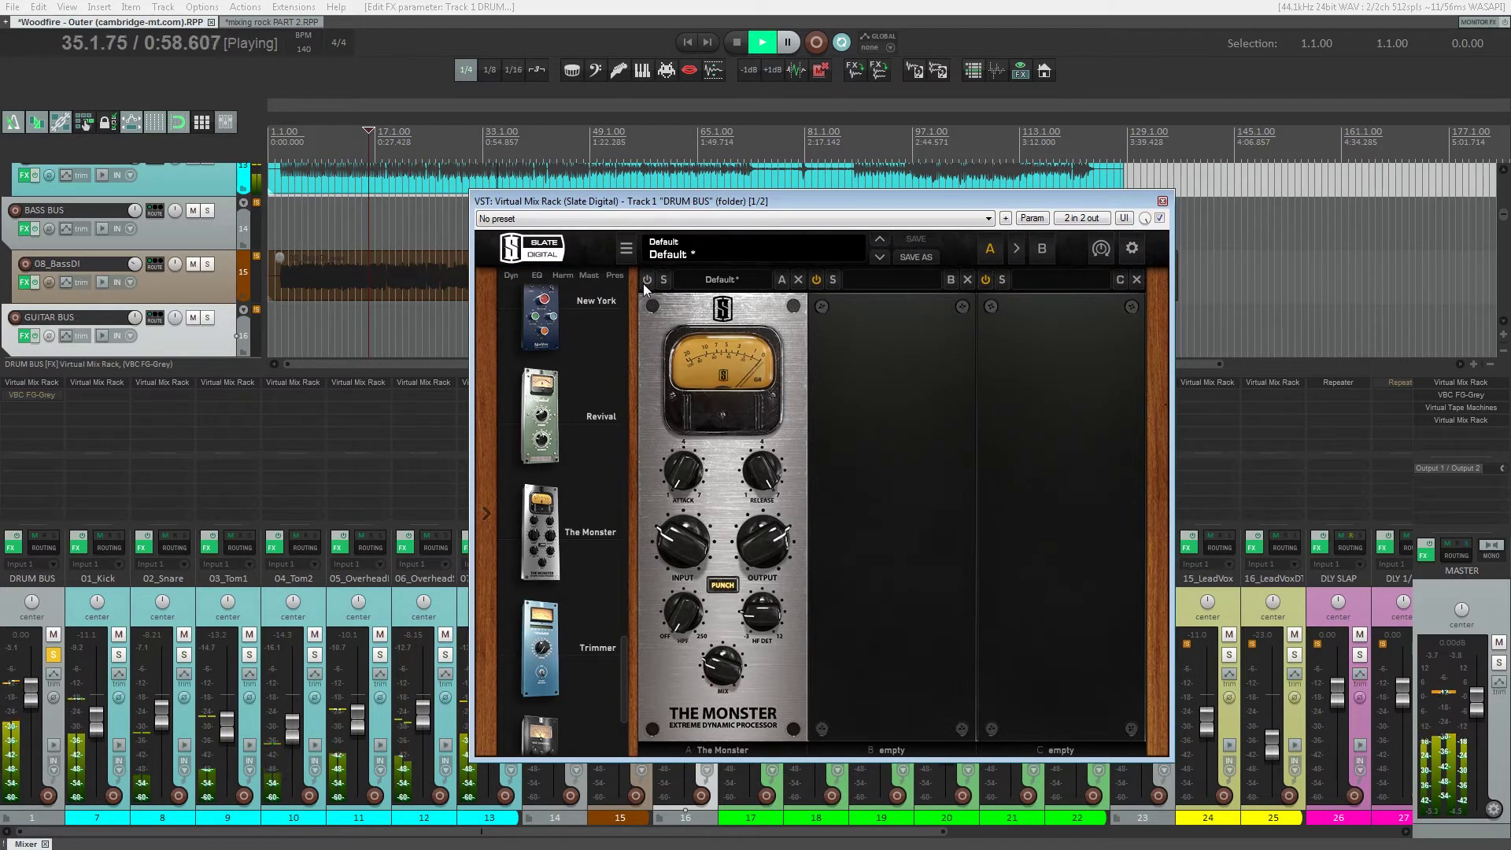
pyautogui.click(645, 282)
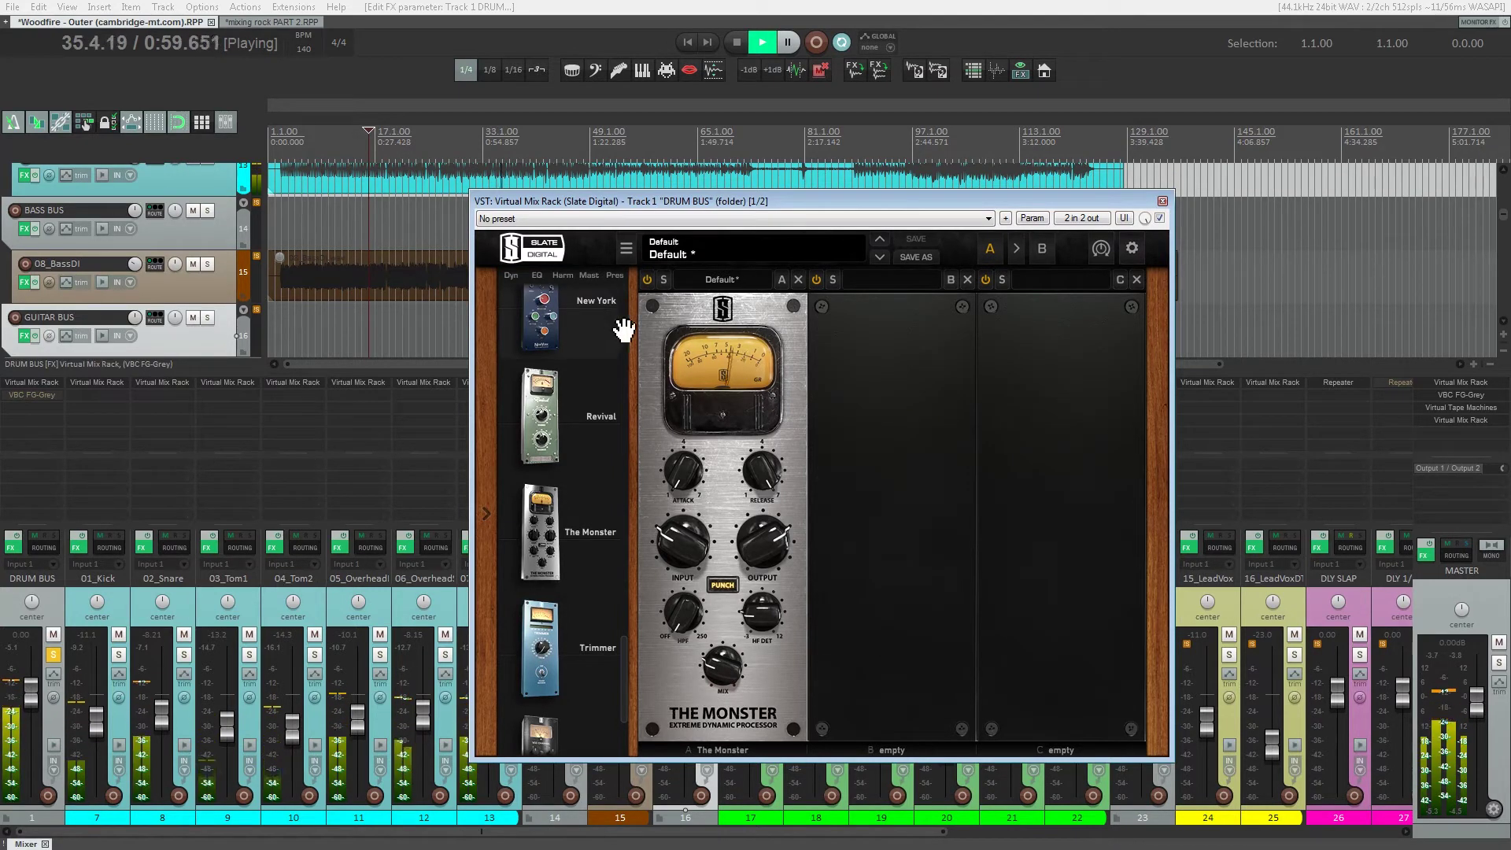
# - Unsolo DRUM BUS and close its Virtual Mix Rack window
pyautogui.keyDown('ctrl'); pyautogui.keyDown('alt'); pyautogui.click(53, 655); pyautogui.keyUp('alt'); pyautogui.keyUp('ctrl')
pyautogui.click(53, 654)
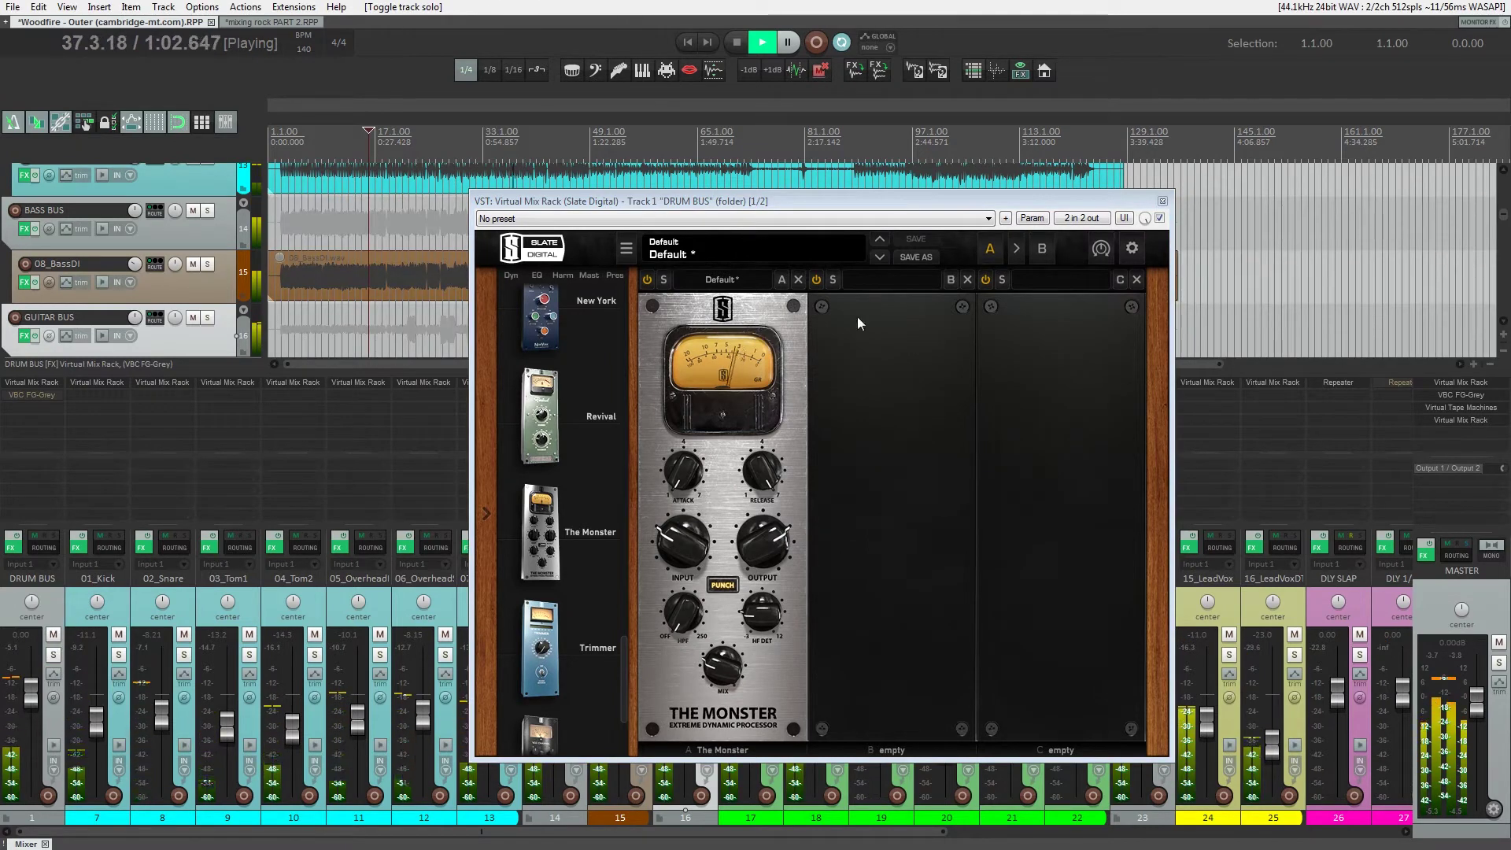
pyautogui.moveTo(941, 196); pyautogui.dragTo(929, 142)
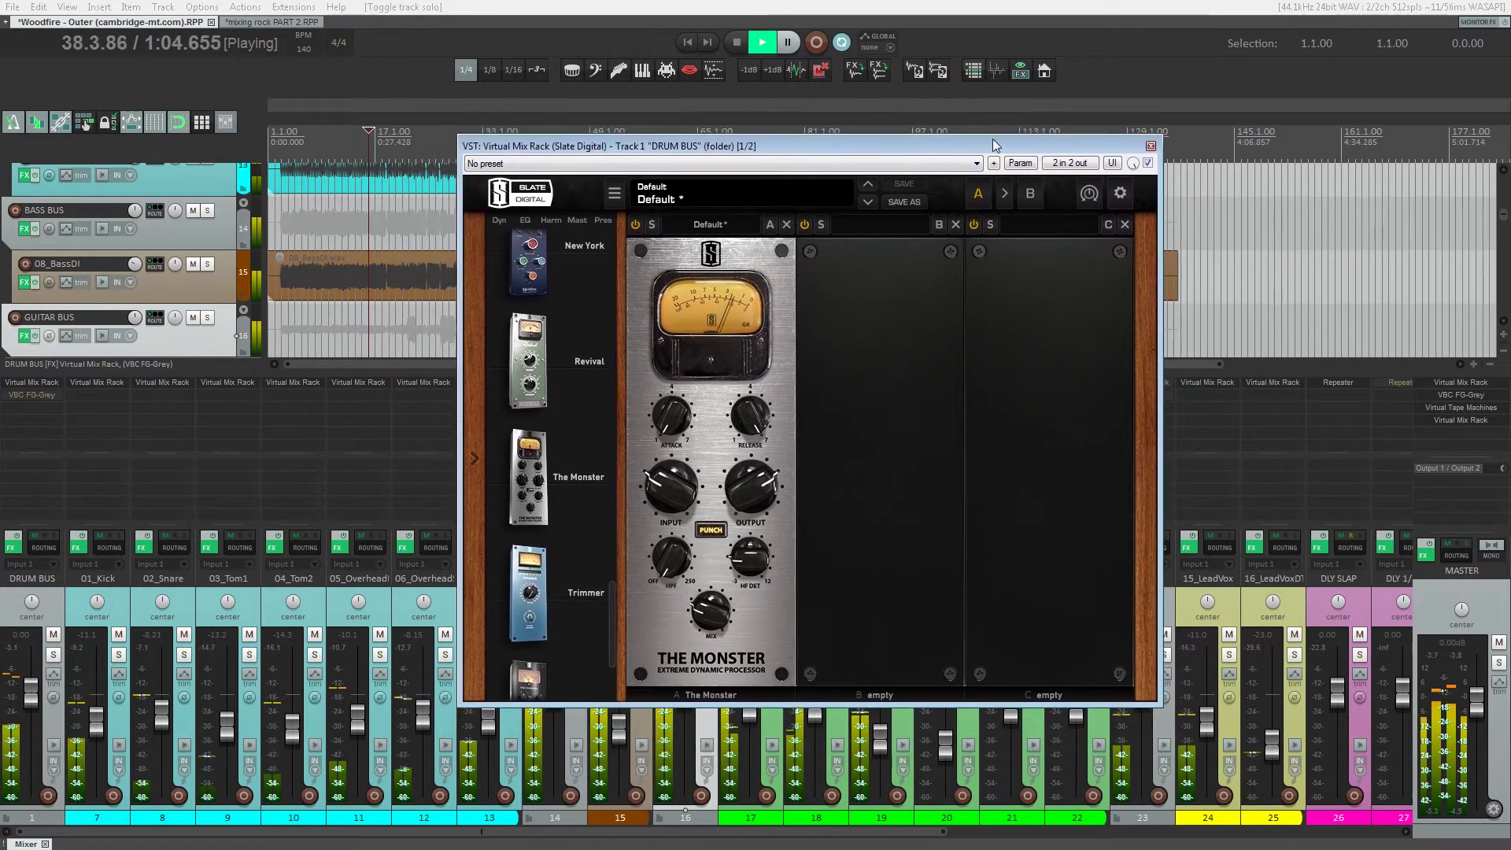
pyautogui.click(1150, 147)
# - Examine the 04_Tom2 and overhead waveforms up close, marking the tom hits from 45.4 to 46.1
pyautogui.click(356, 602)
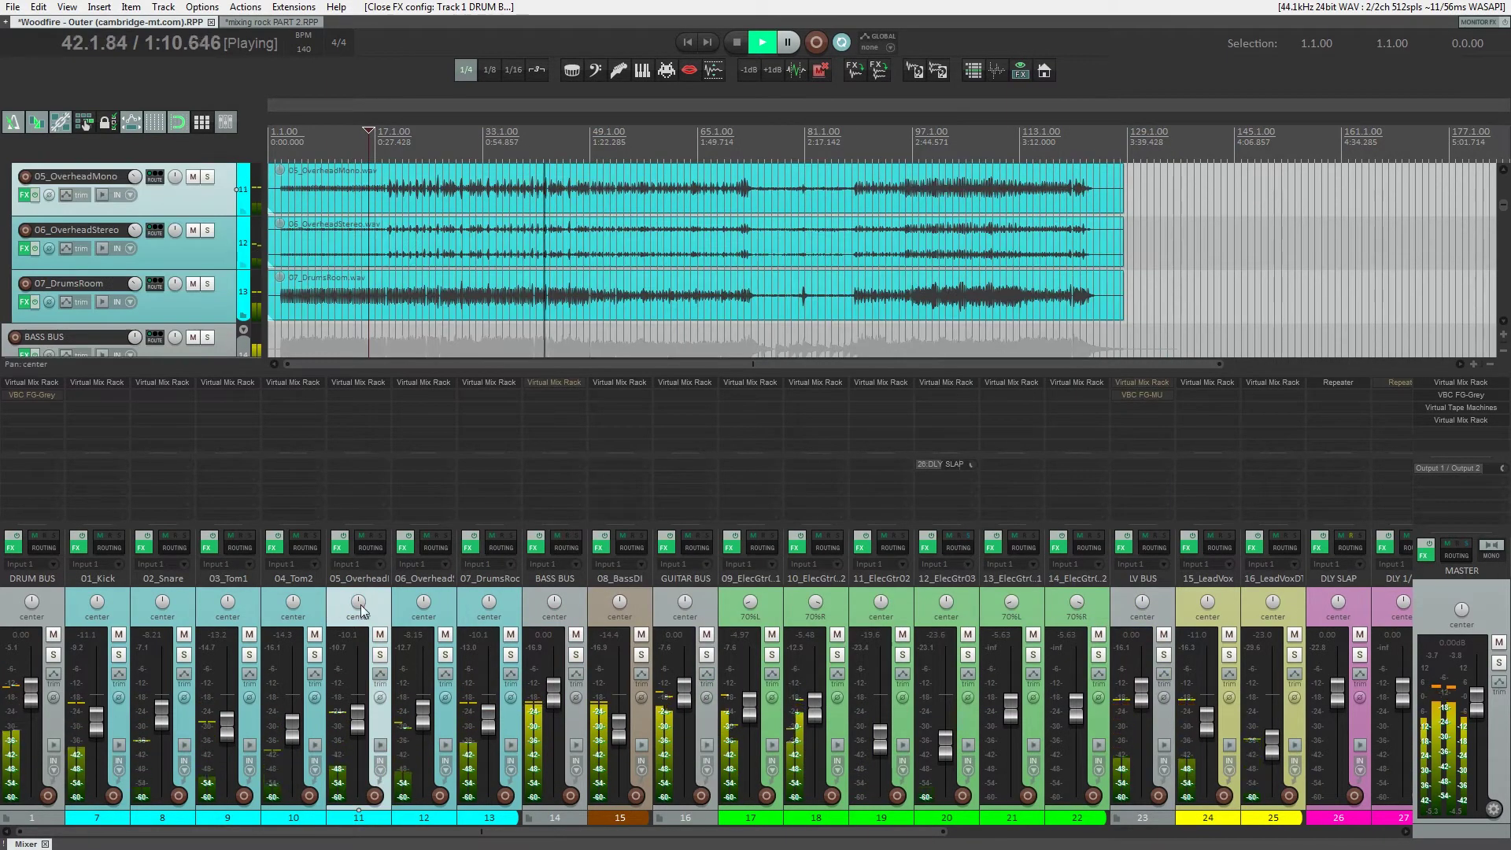
pyautogui.scroll(2, 633, 209)
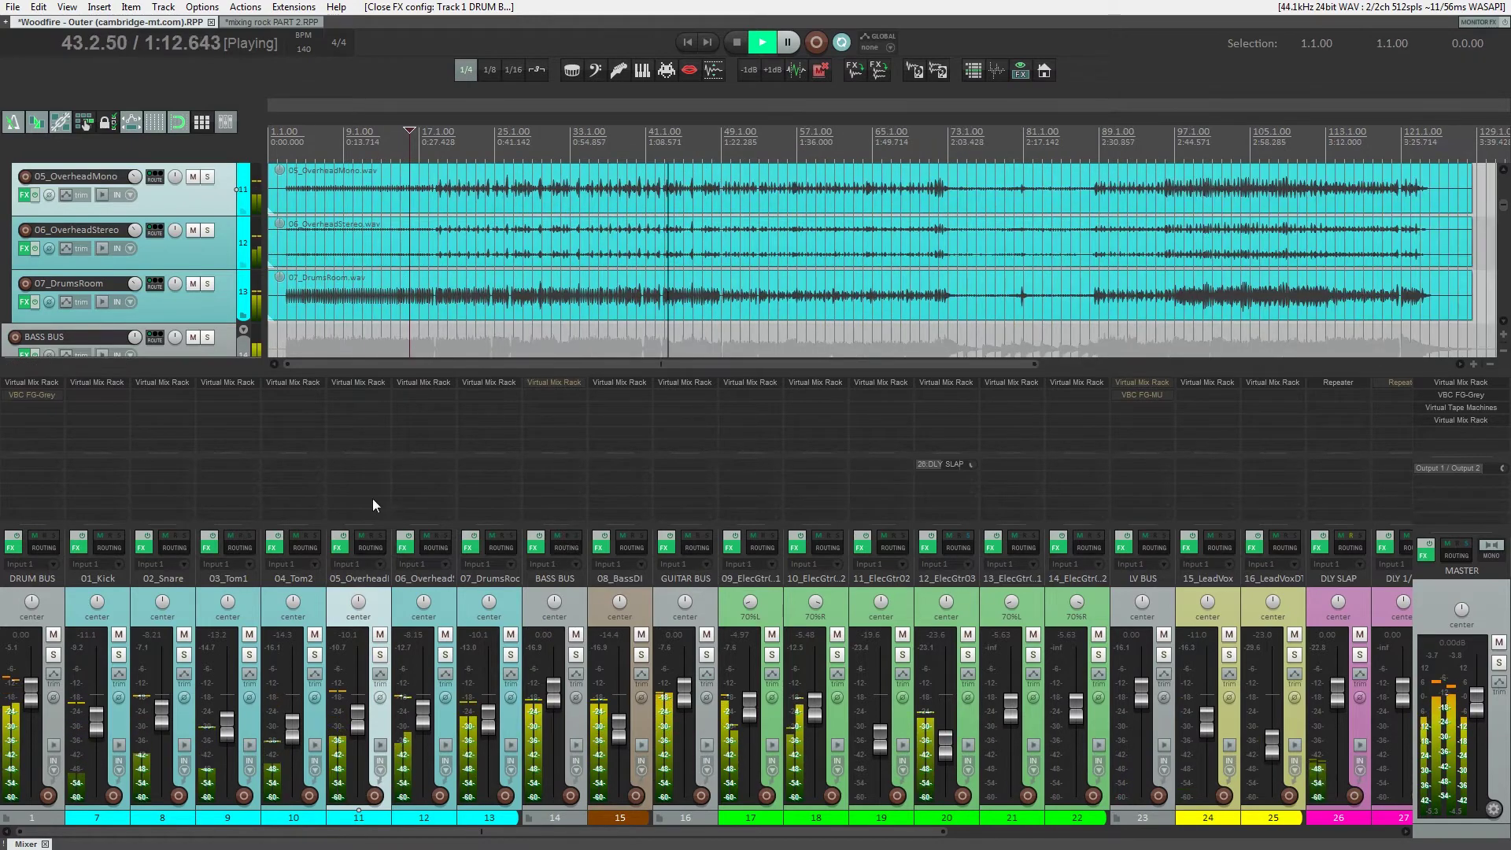
pyautogui.click(321, 606)
pyautogui.scroll(4, 766, 219)
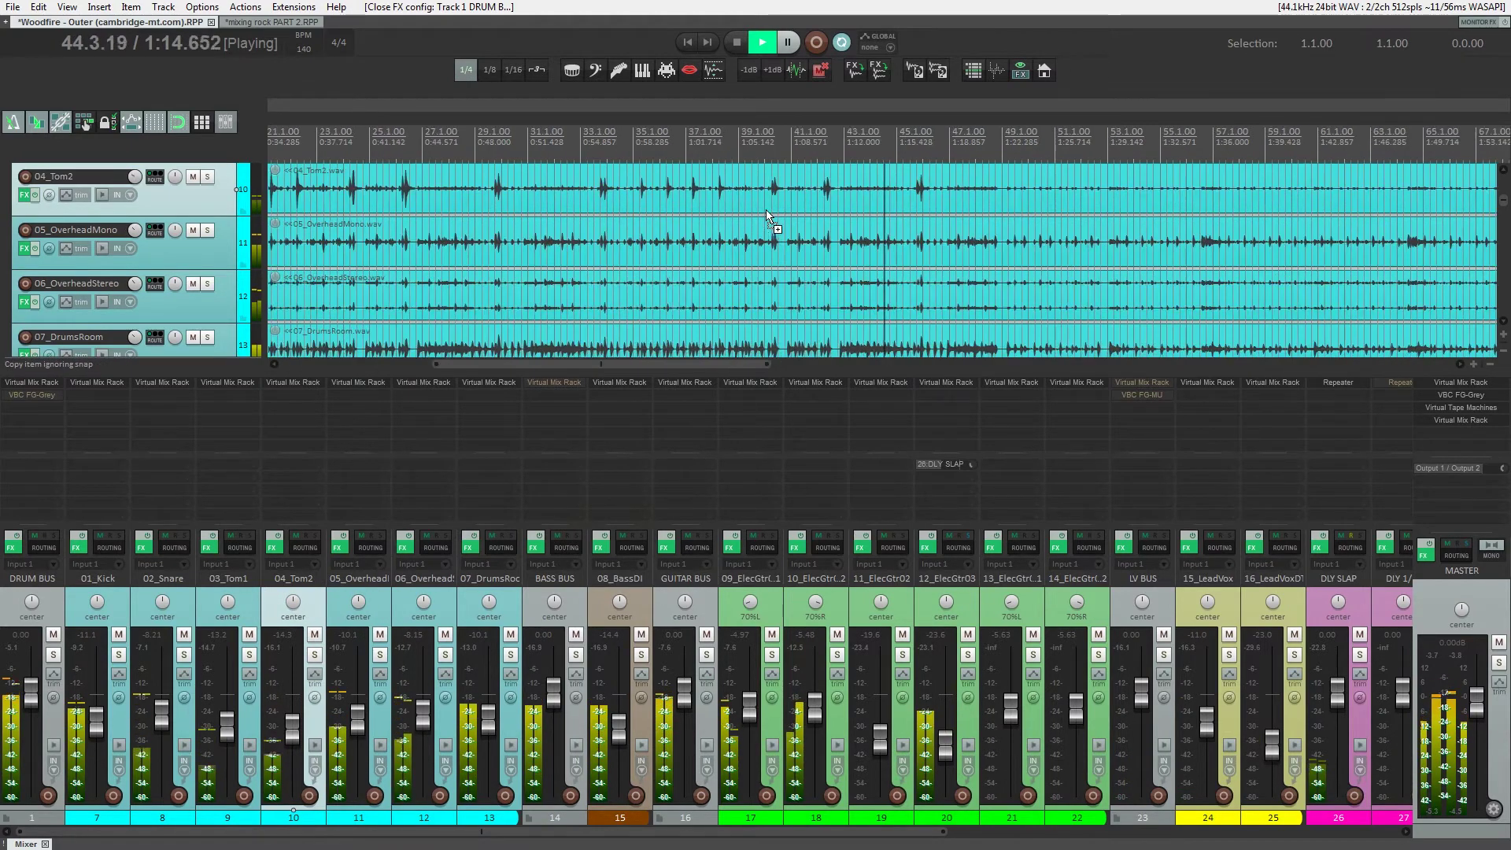
pyautogui.hscroll(3, 786, 213)
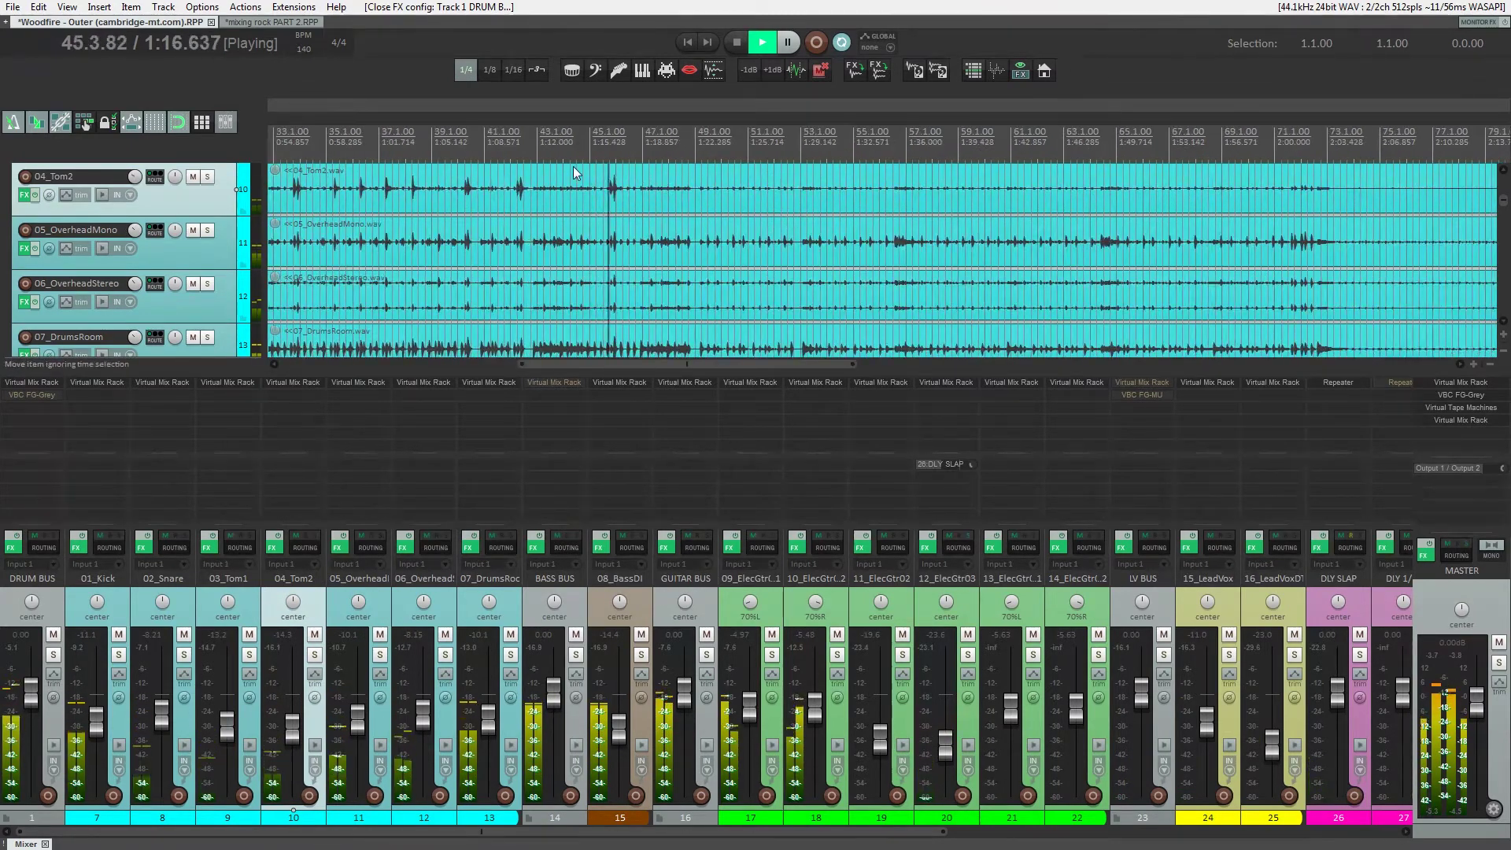
pyautogui.press('z')
pyautogui.moveTo(595, 194); pyautogui.dragTo(640, 301)
pyautogui.moveTo(687, 160); pyautogui.dragTo(860, 192)
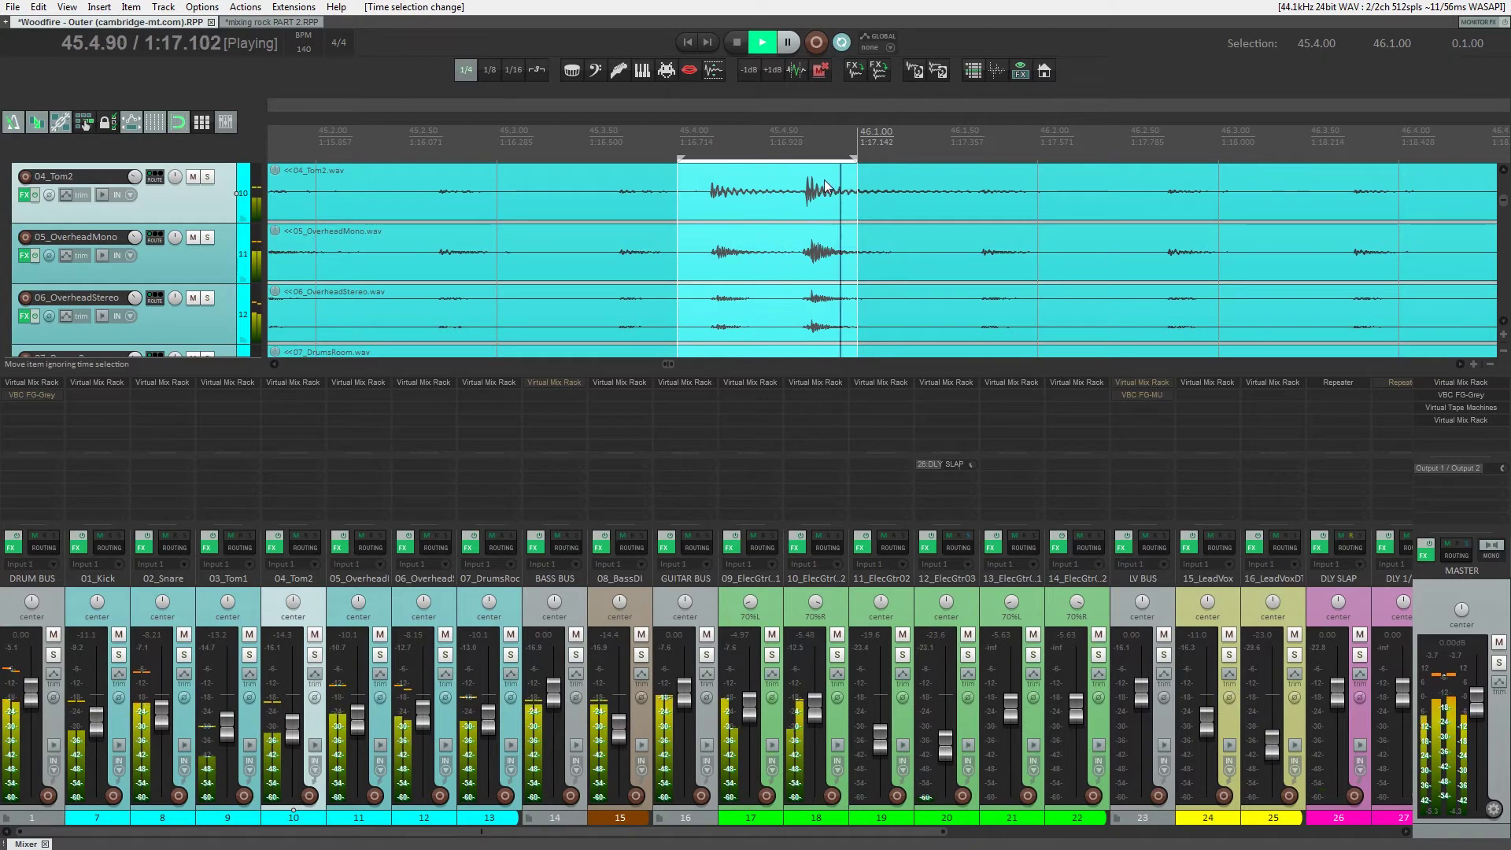
# - Clear the time selection and review the tom and overhead hits across the earlier part of the song
pyautogui.scroll(-3, 820, 189)
pyautogui.press('Escape')
pyautogui.scroll(-4, 808, 183)
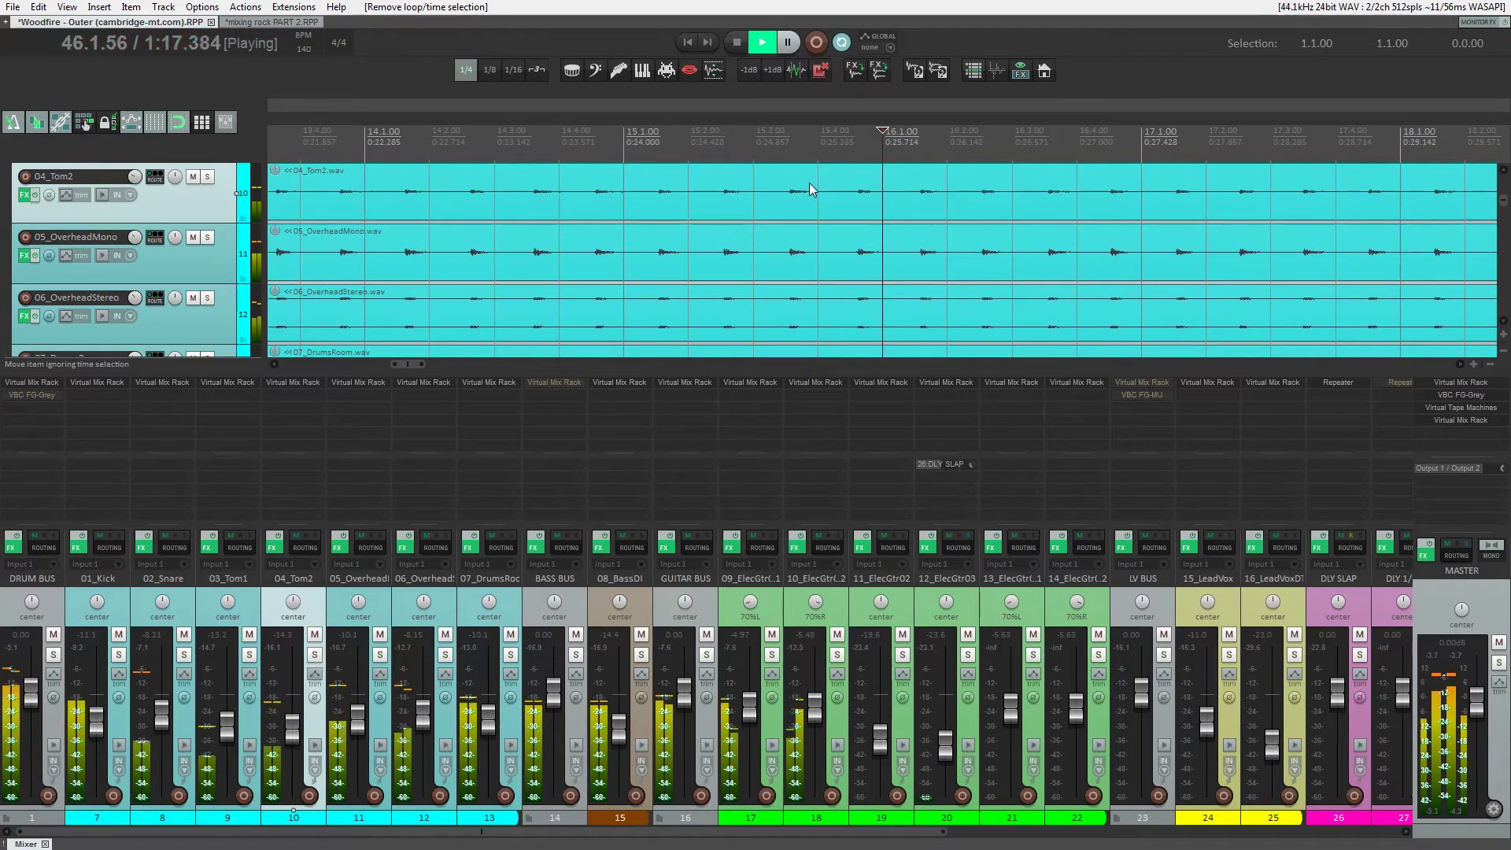
pyautogui.hscroll(3, 908, 221)
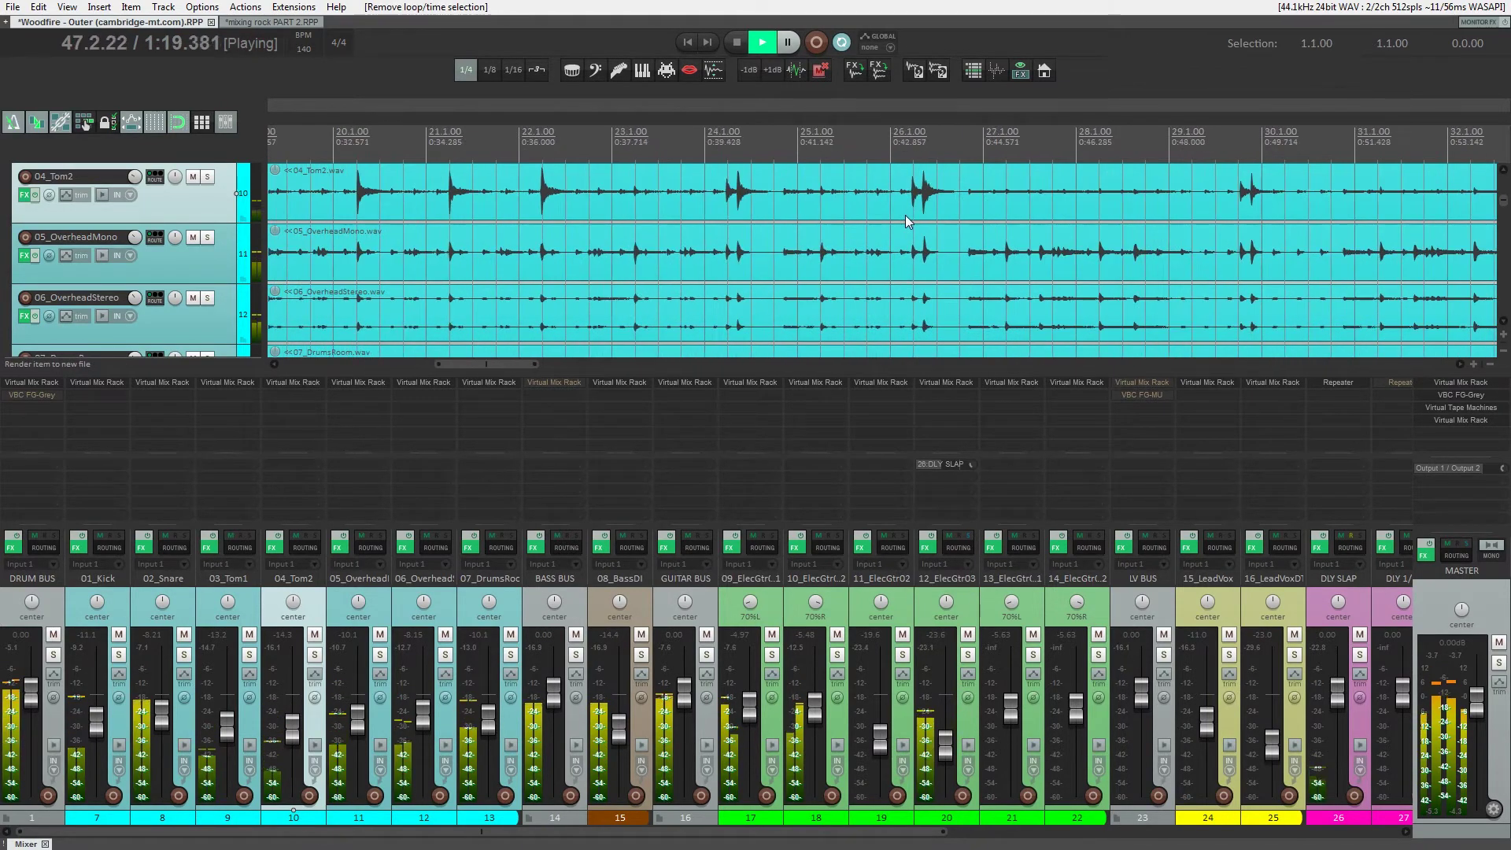
pyautogui.scroll(-4, 849, 221)
pyautogui.scroll(-3, 728, 482)
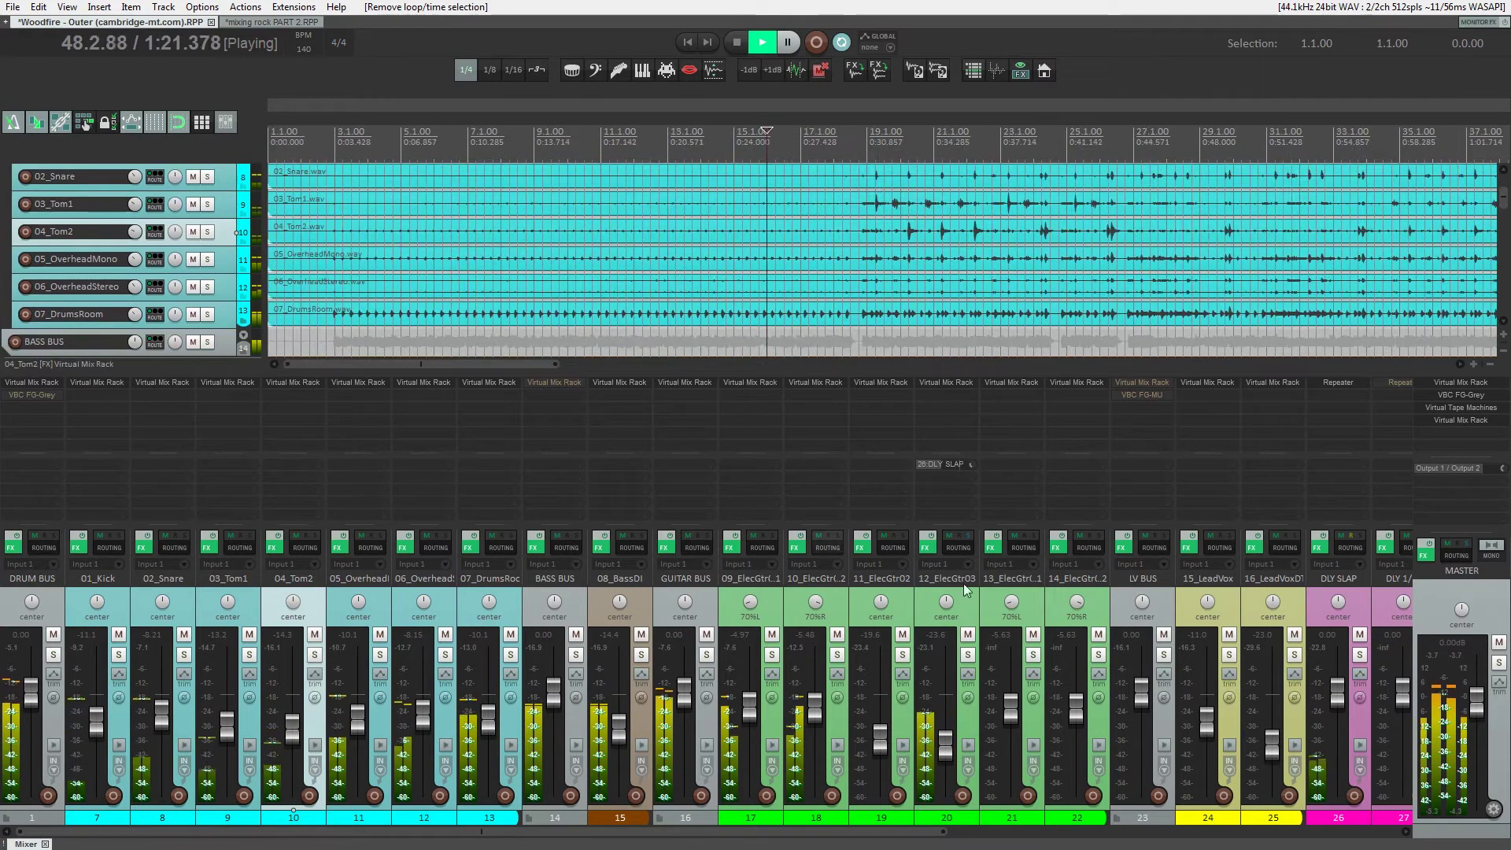
# - Audition 15_LeadVox soloed from around bar 10, compare it with LV BUS soloed exclusively, and pause playback
pyautogui.click(1183, 608)
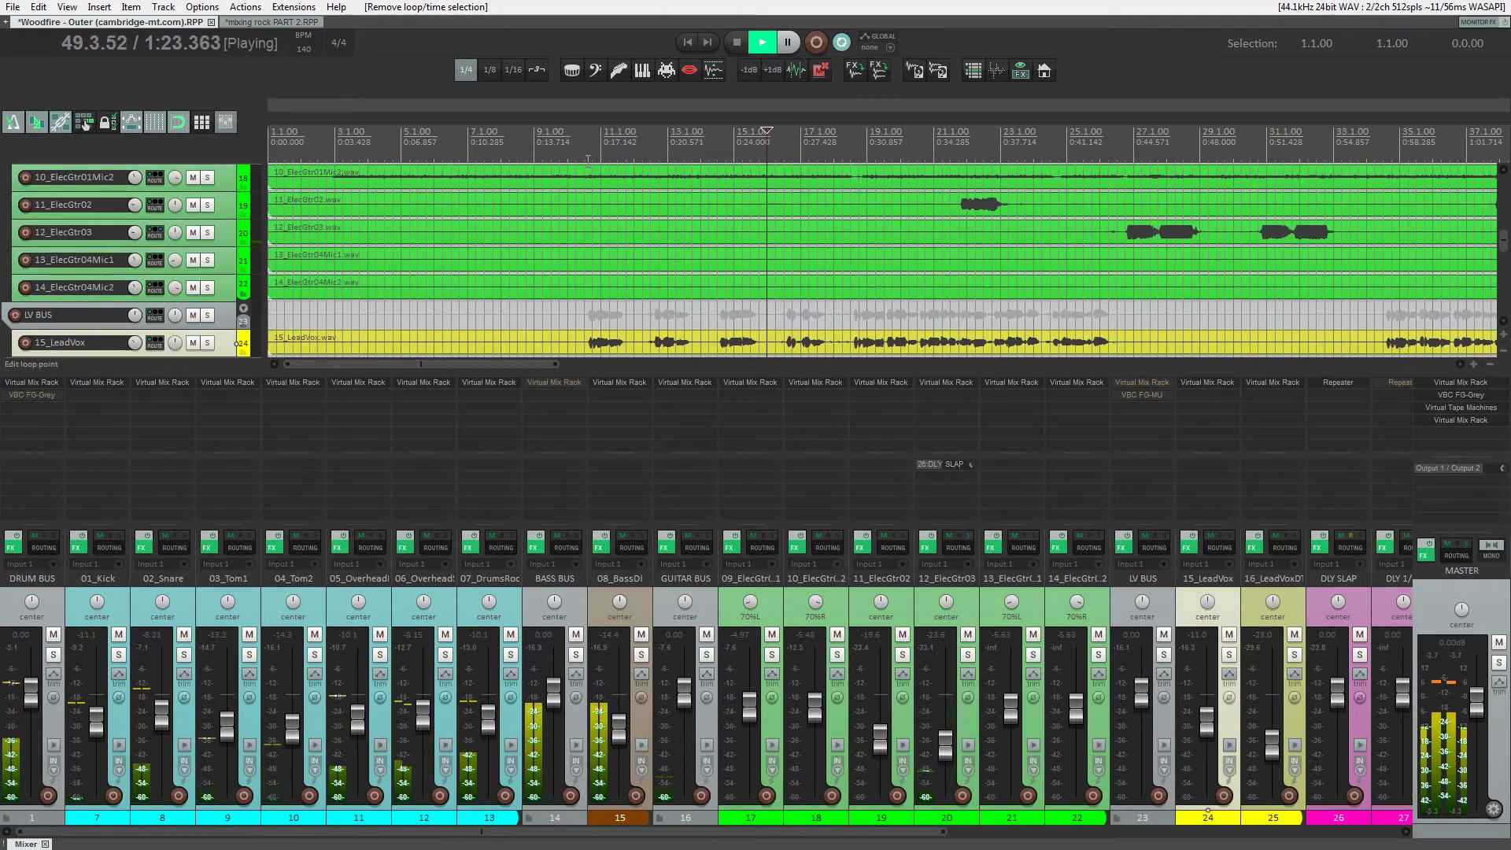
pyautogui.click(585, 337)
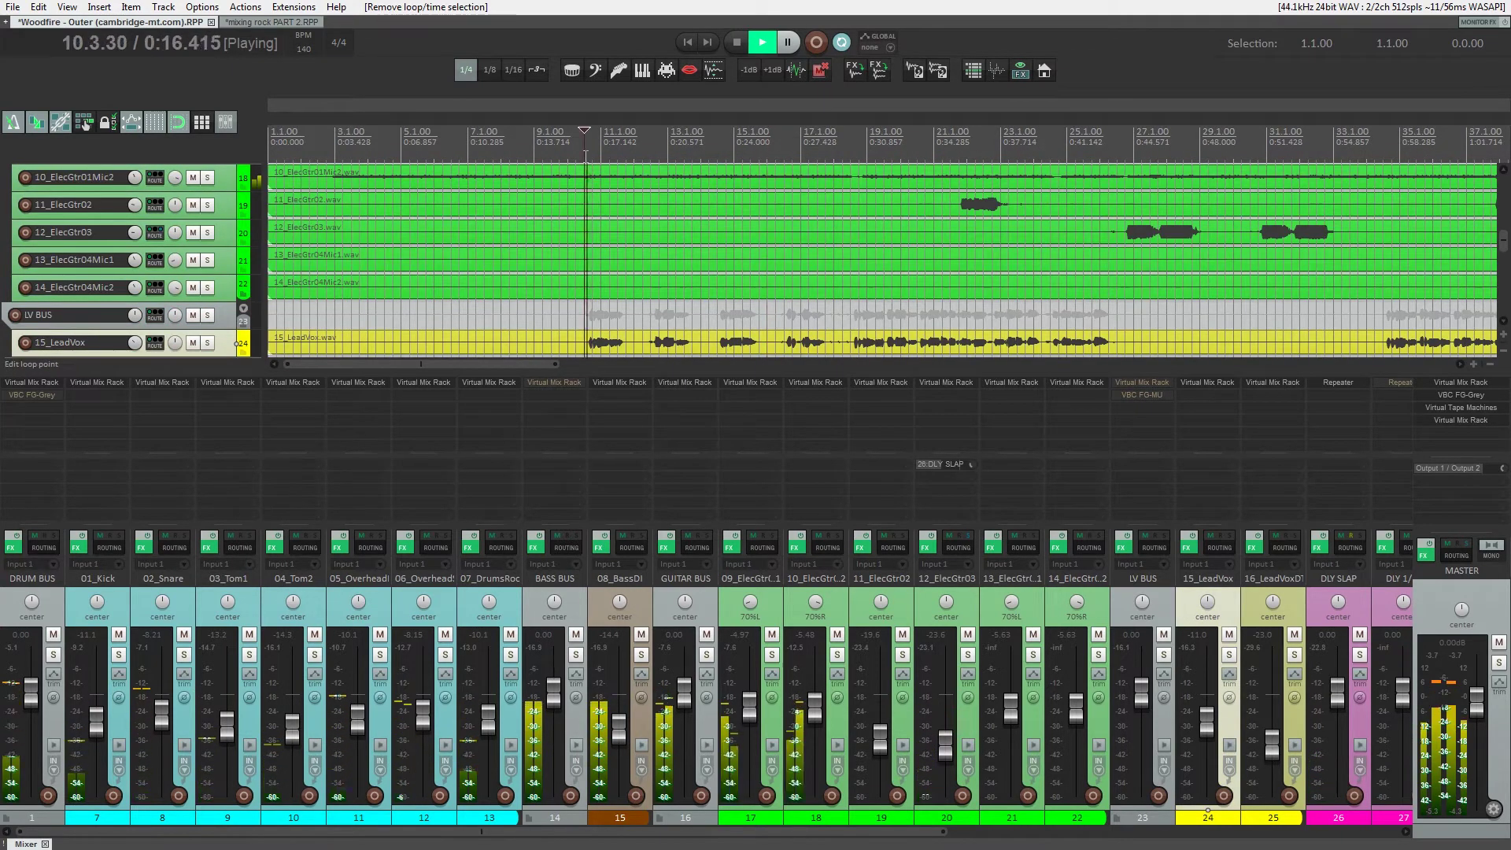
pyautogui.click(1229, 655)
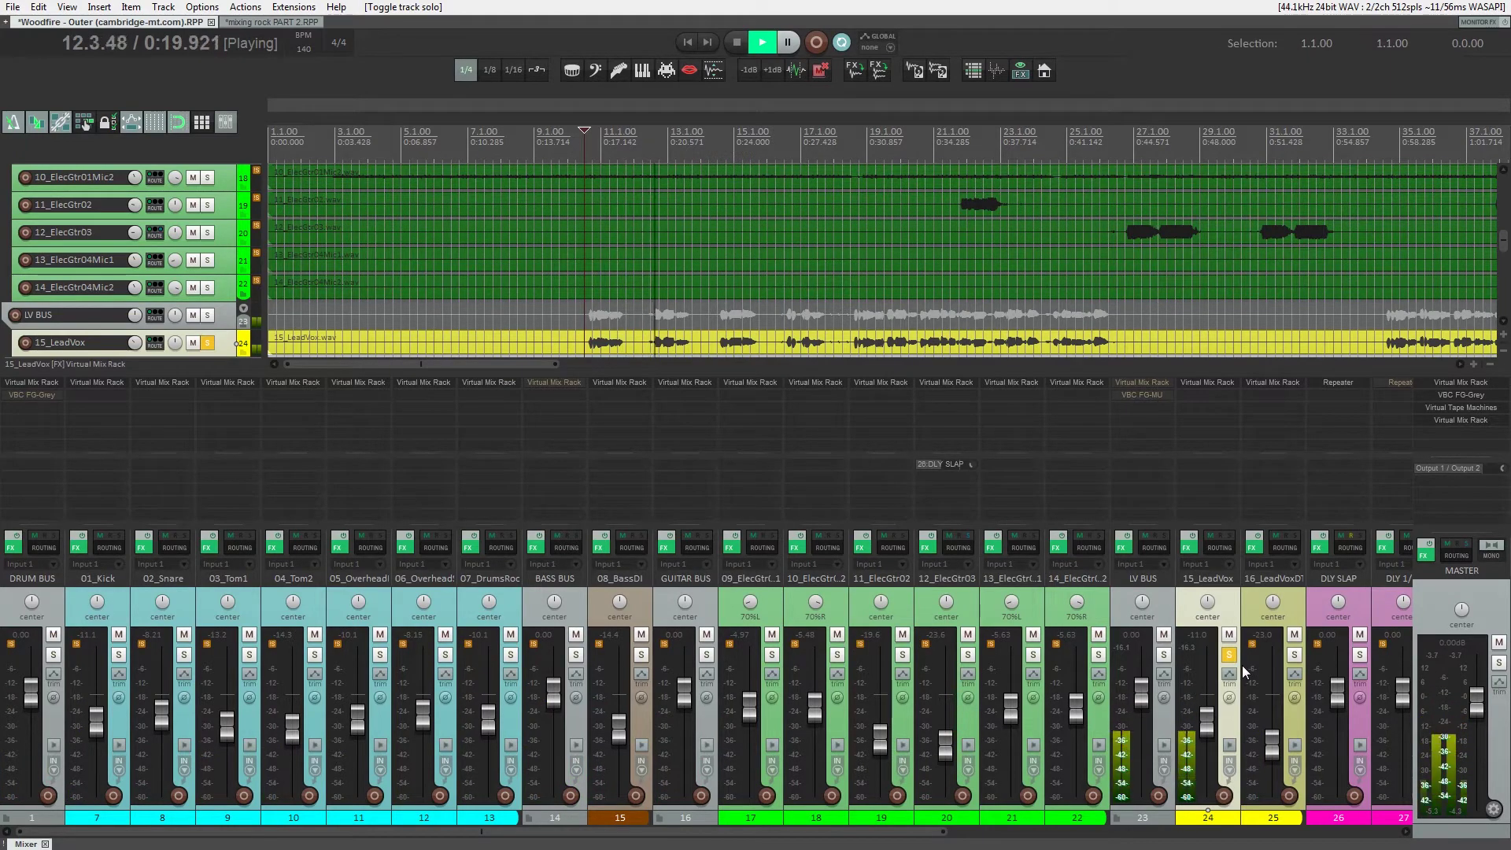
pyautogui.press('Return')
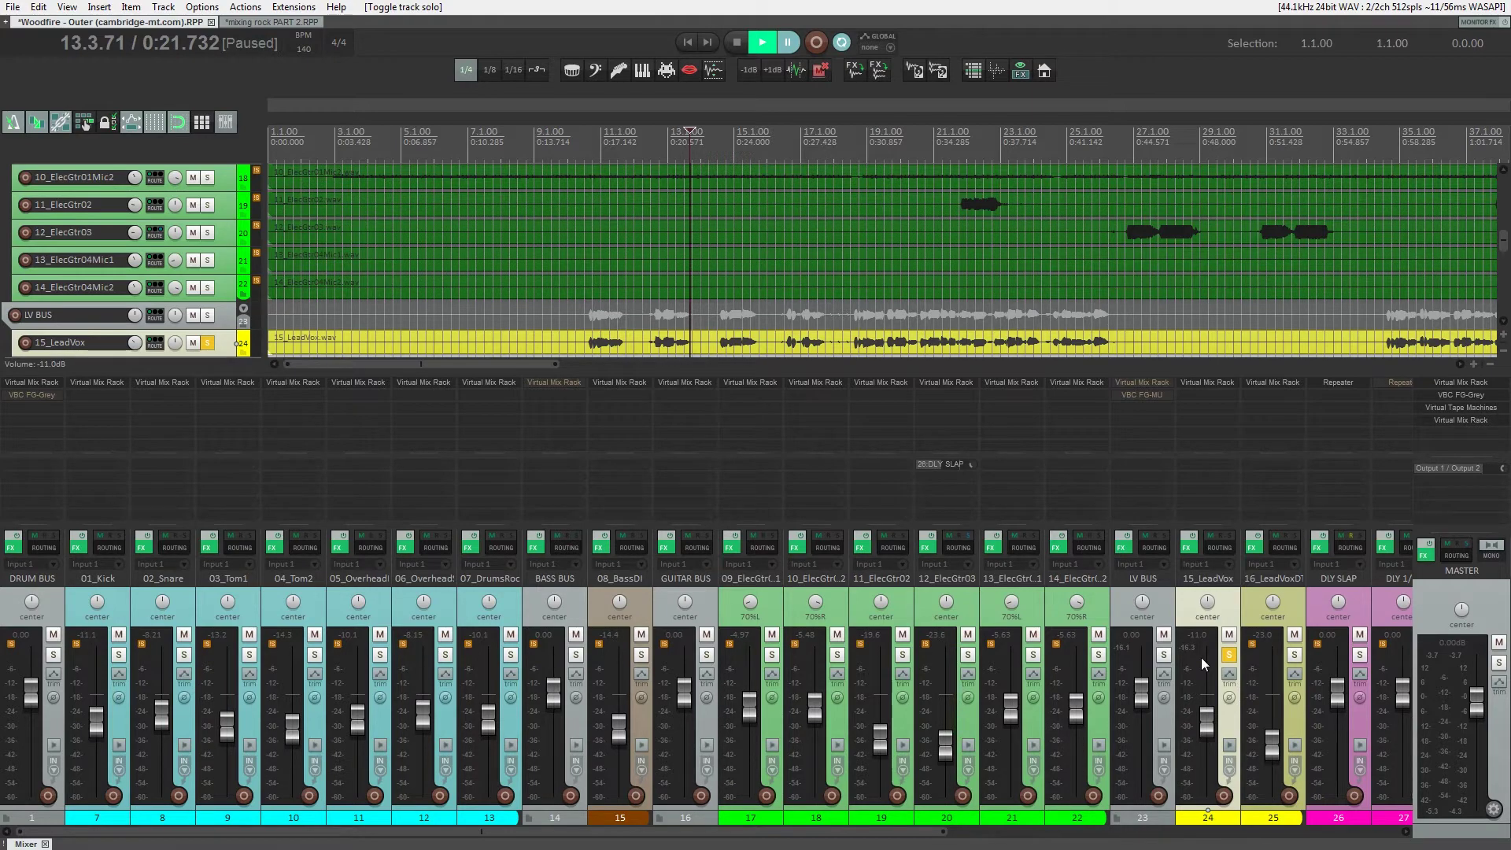
pyautogui.press('space')
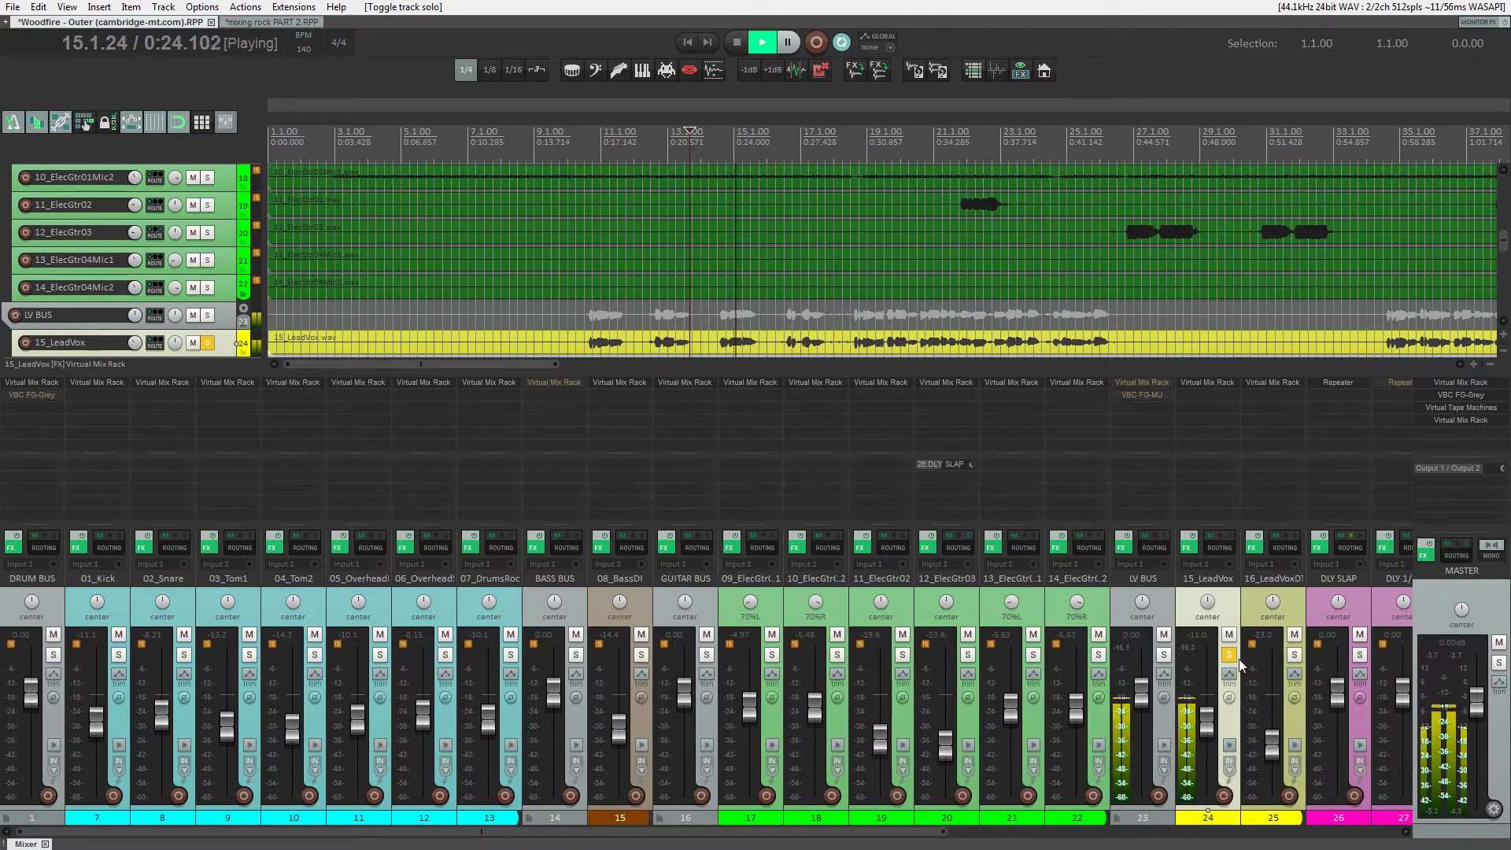
pyautogui.keyDown('ctrl'); pyautogui.click(1164, 655); pyautogui.keyUp('ctrl')
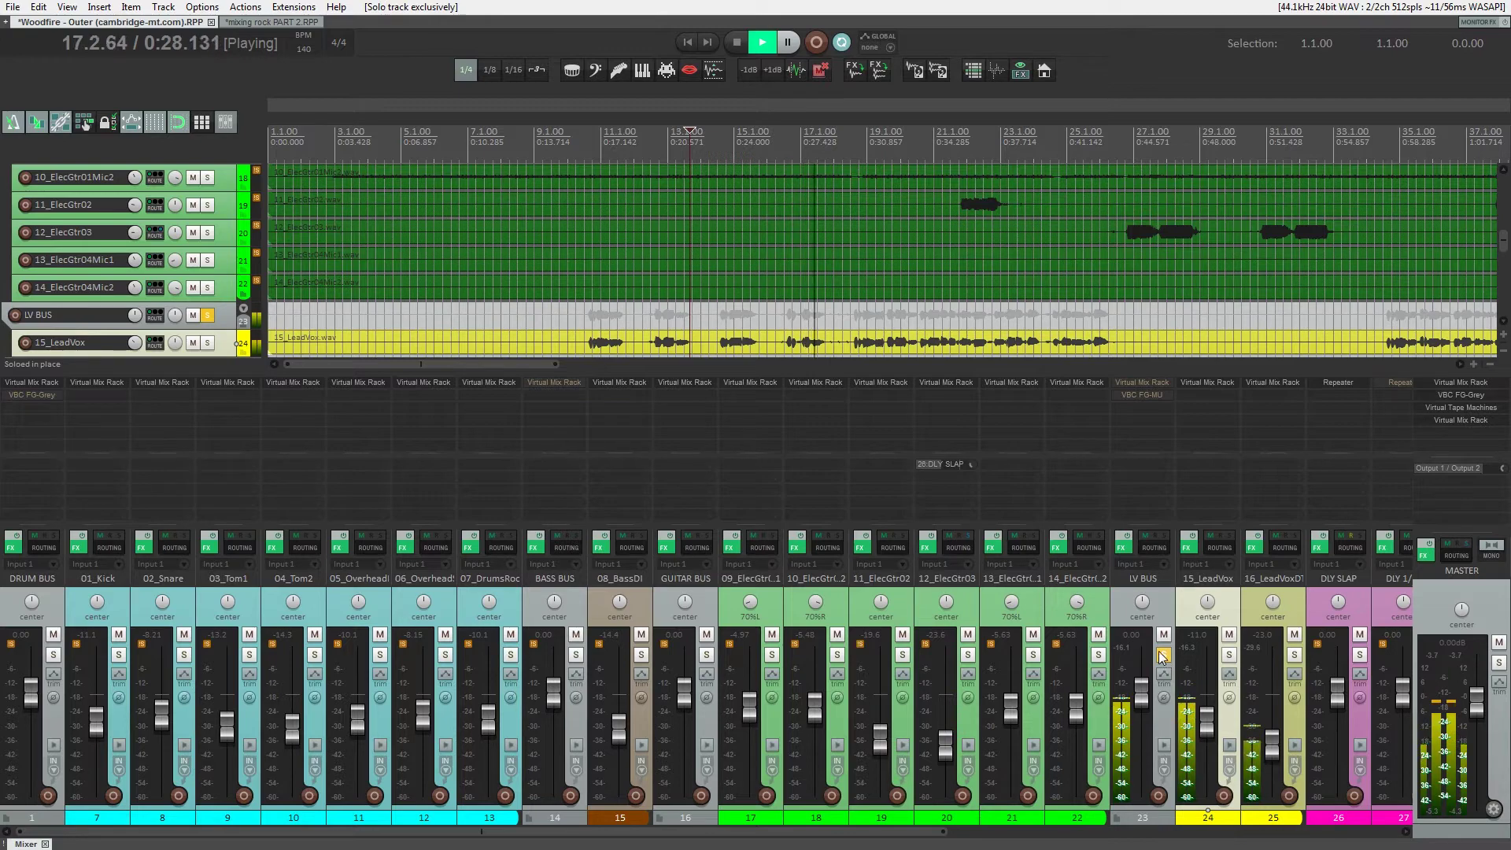
pyautogui.hotkey('ctrl', 'space')
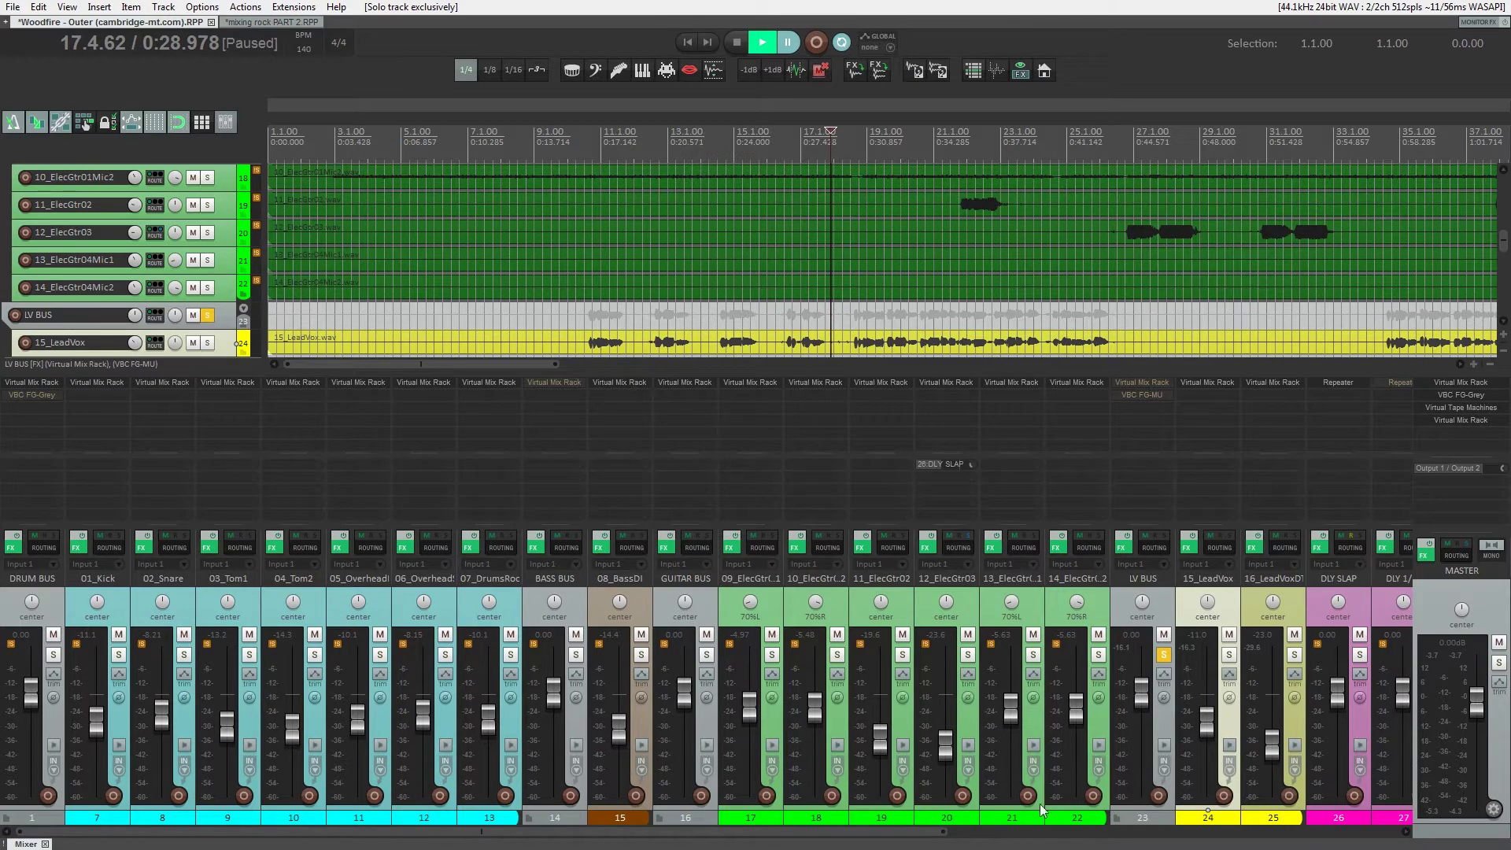
# - Bring the delay and reverb channels into view, set the playback position to 10.2, and solo only 15_LeadVox
pyautogui.moveTo(873, 834); pyautogui.dragTo(1159, 811)
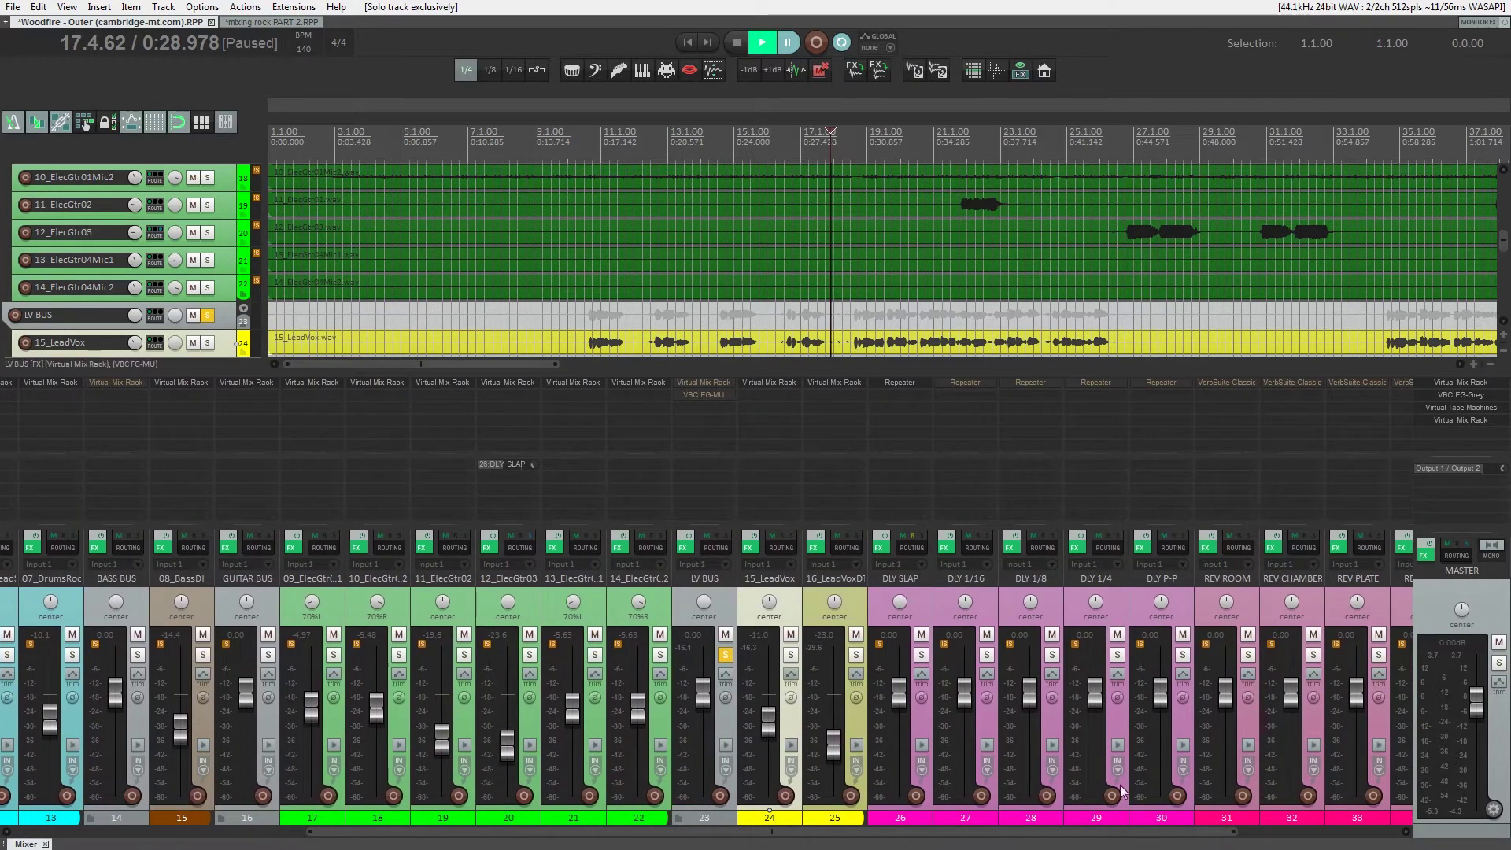
pyautogui.click(576, 176)
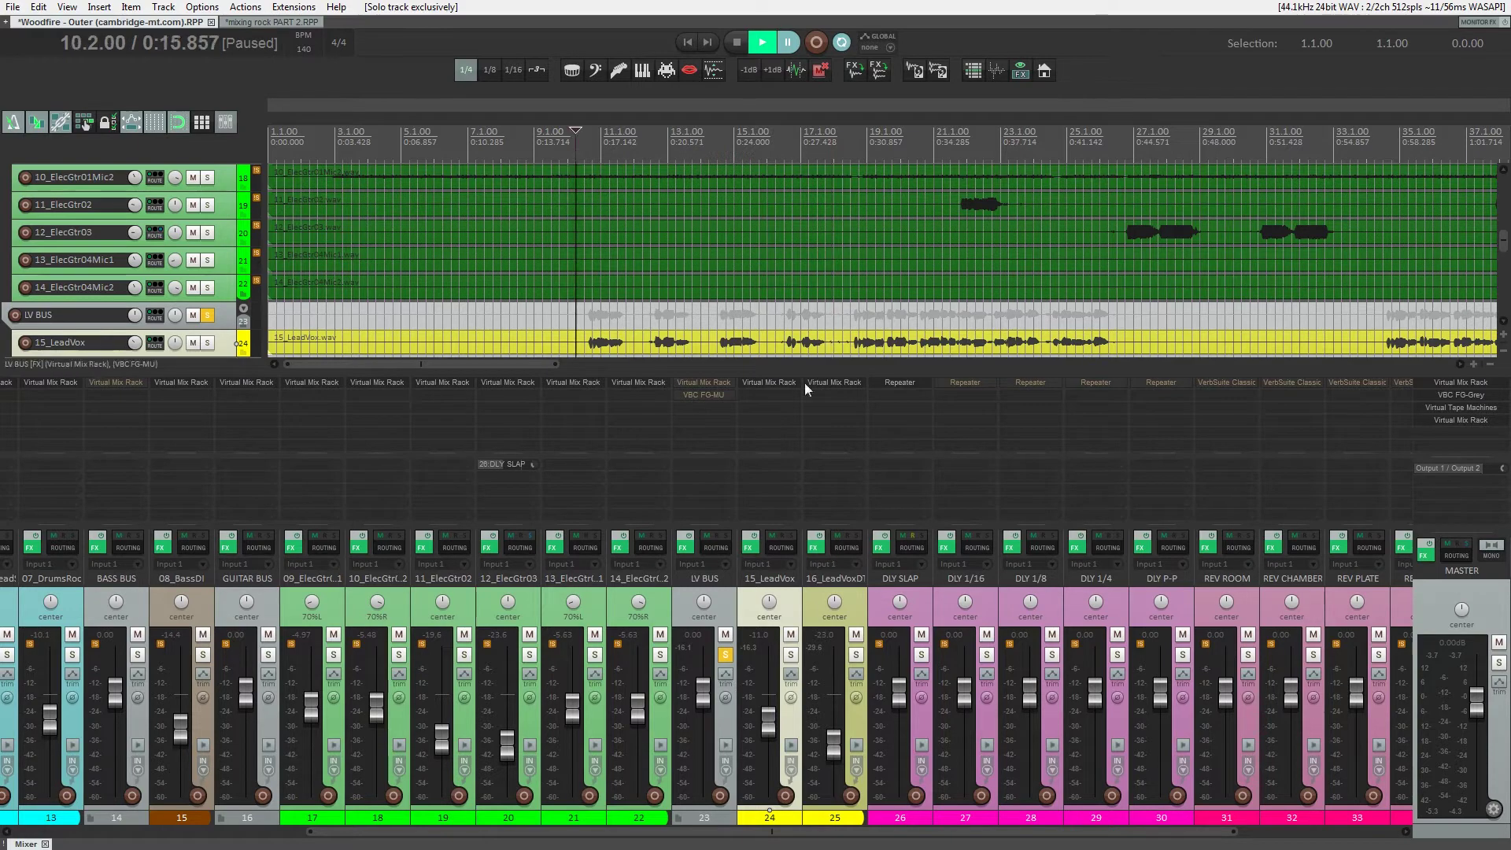
pyautogui.click(791, 655)
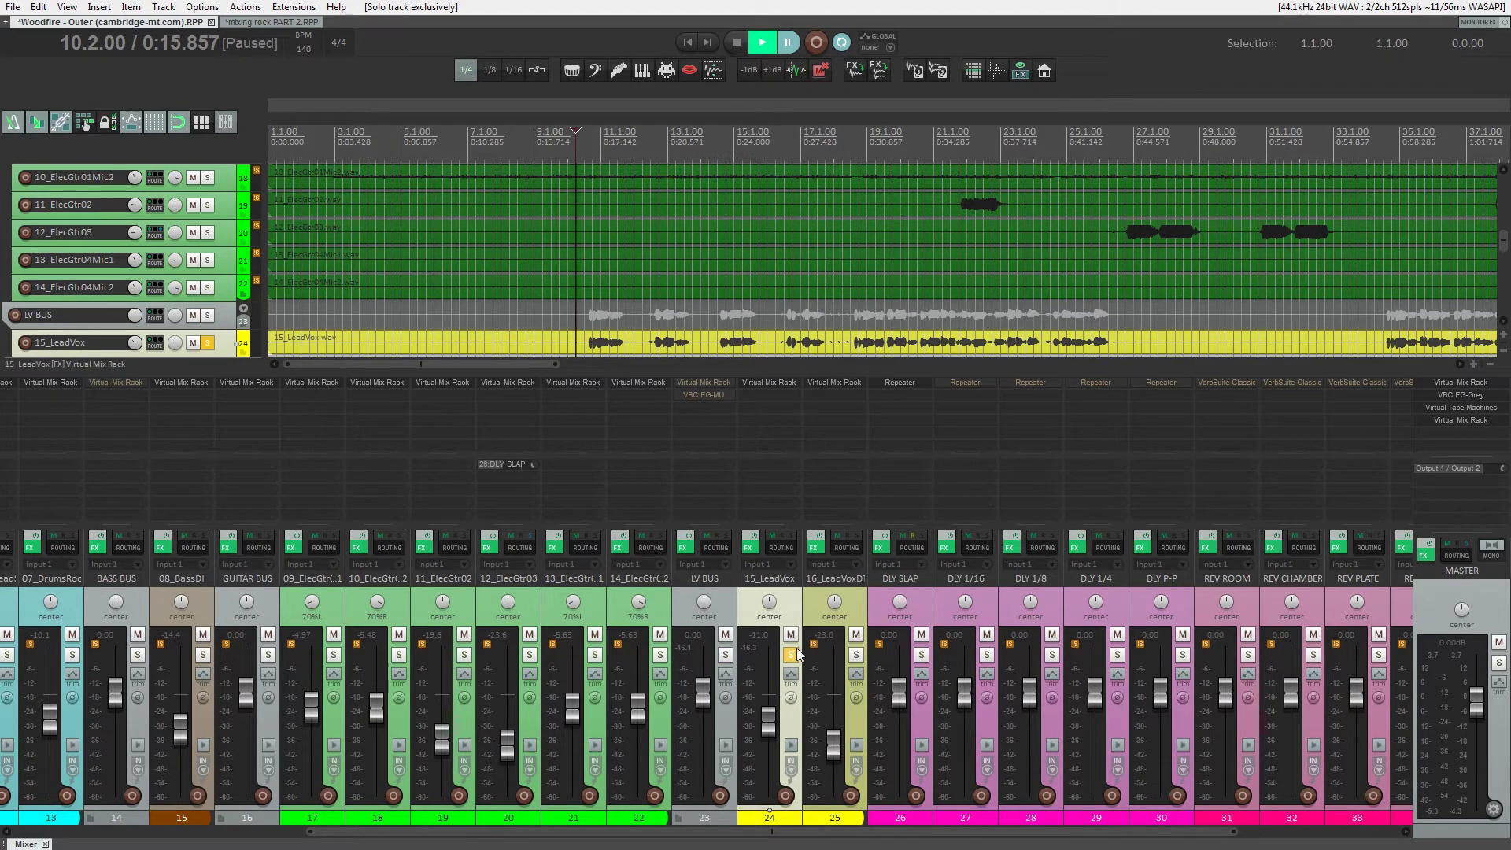
# - Select bars 18.3 to 26.2 and audition the solo 15_LeadVox passage with its Virtual Mix Rack open
pyautogui.click(767, 381)
pyautogui.moveTo(439, 38); pyautogui.dragTo(1070, 429)
pyautogui.moveTo(855, 156); pyautogui.dragTo(1107, 164)
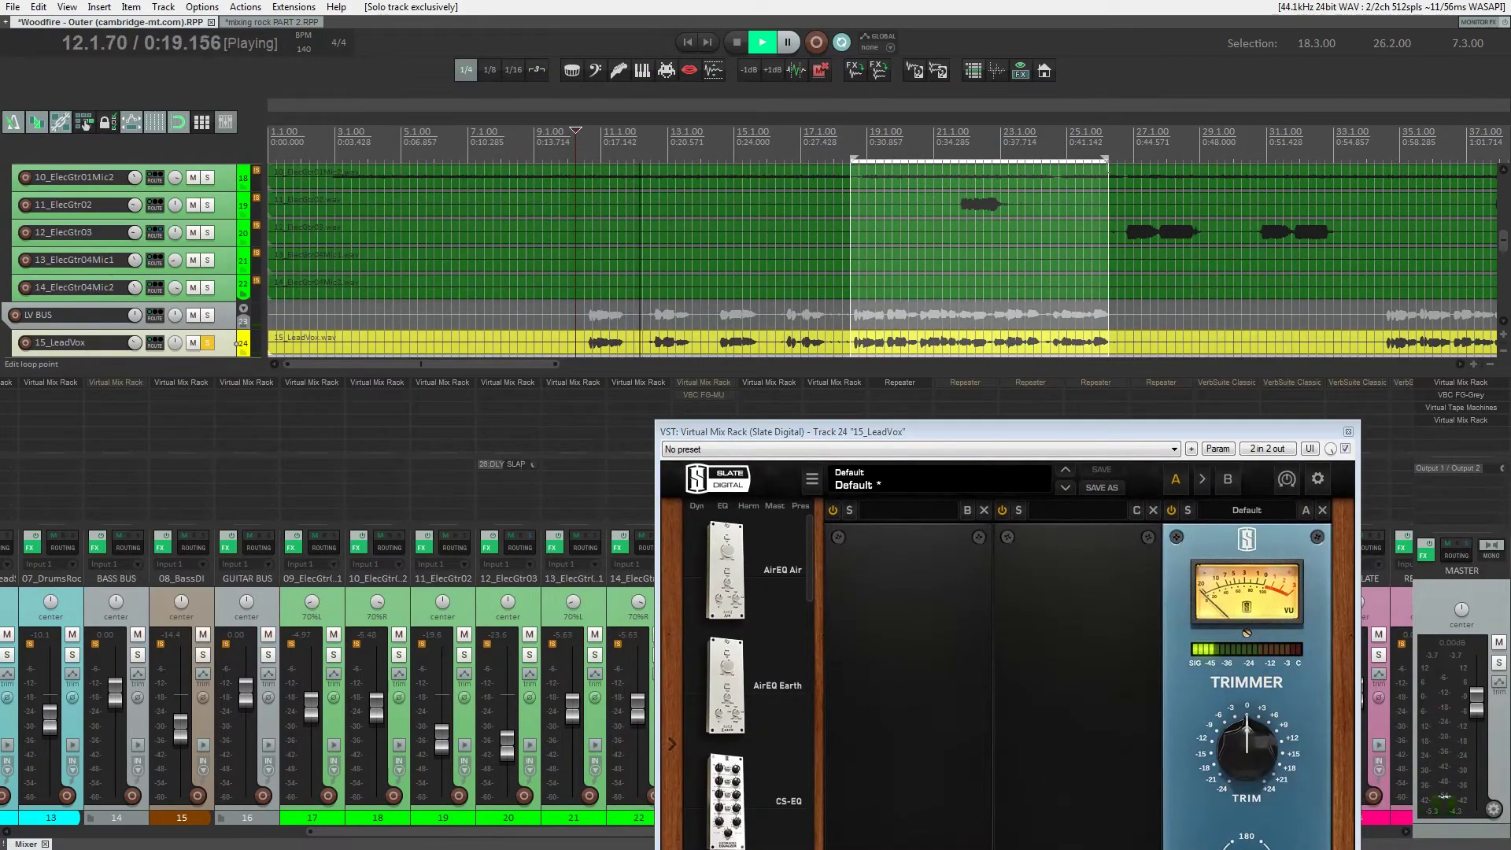
pyautogui.moveTo(945, 434); pyautogui.dragTo(734, 109)
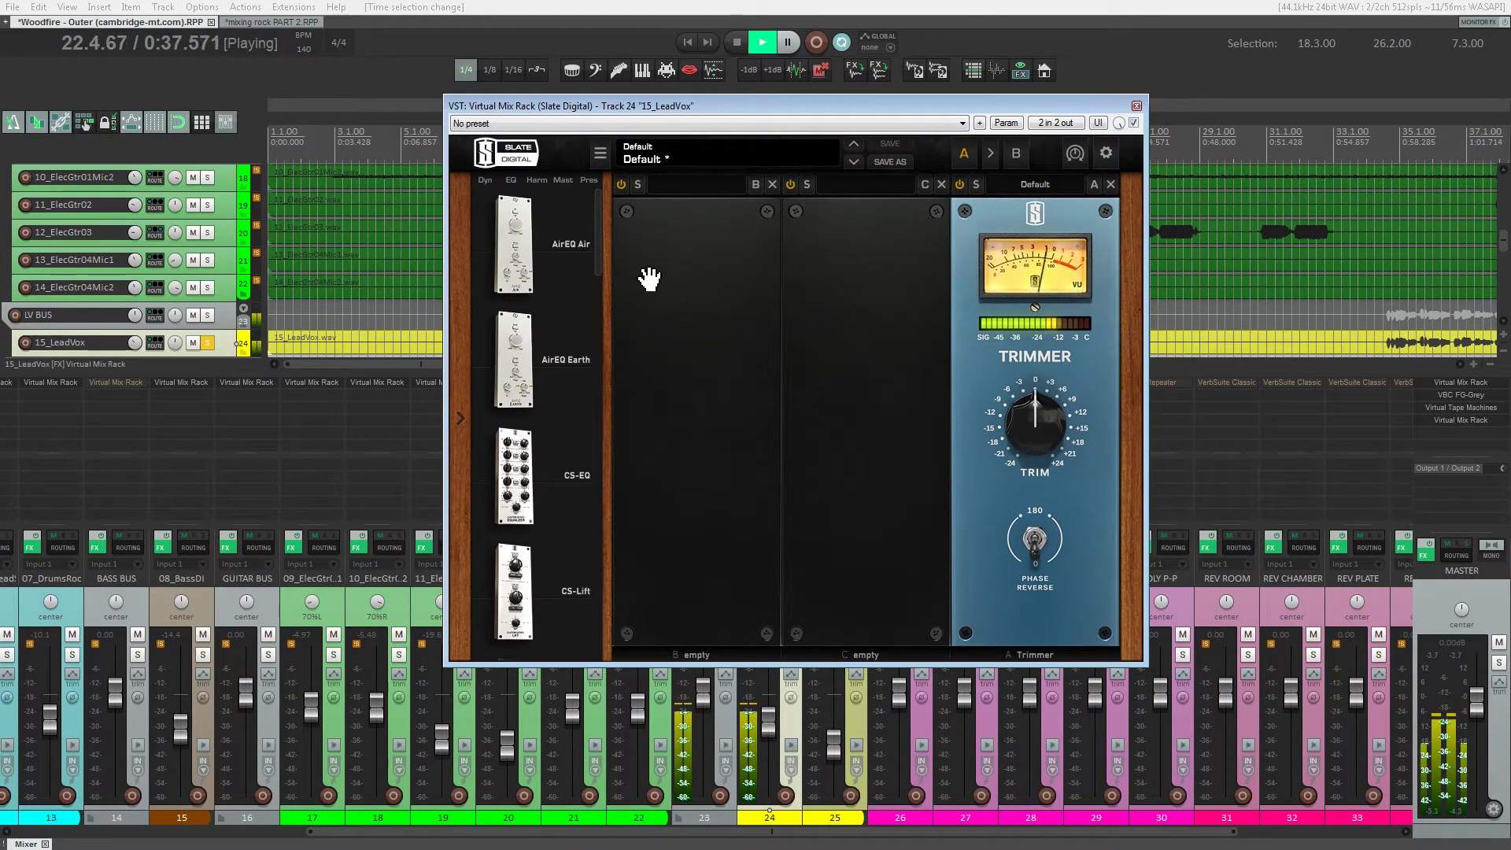
pyautogui.click(1135, 106)
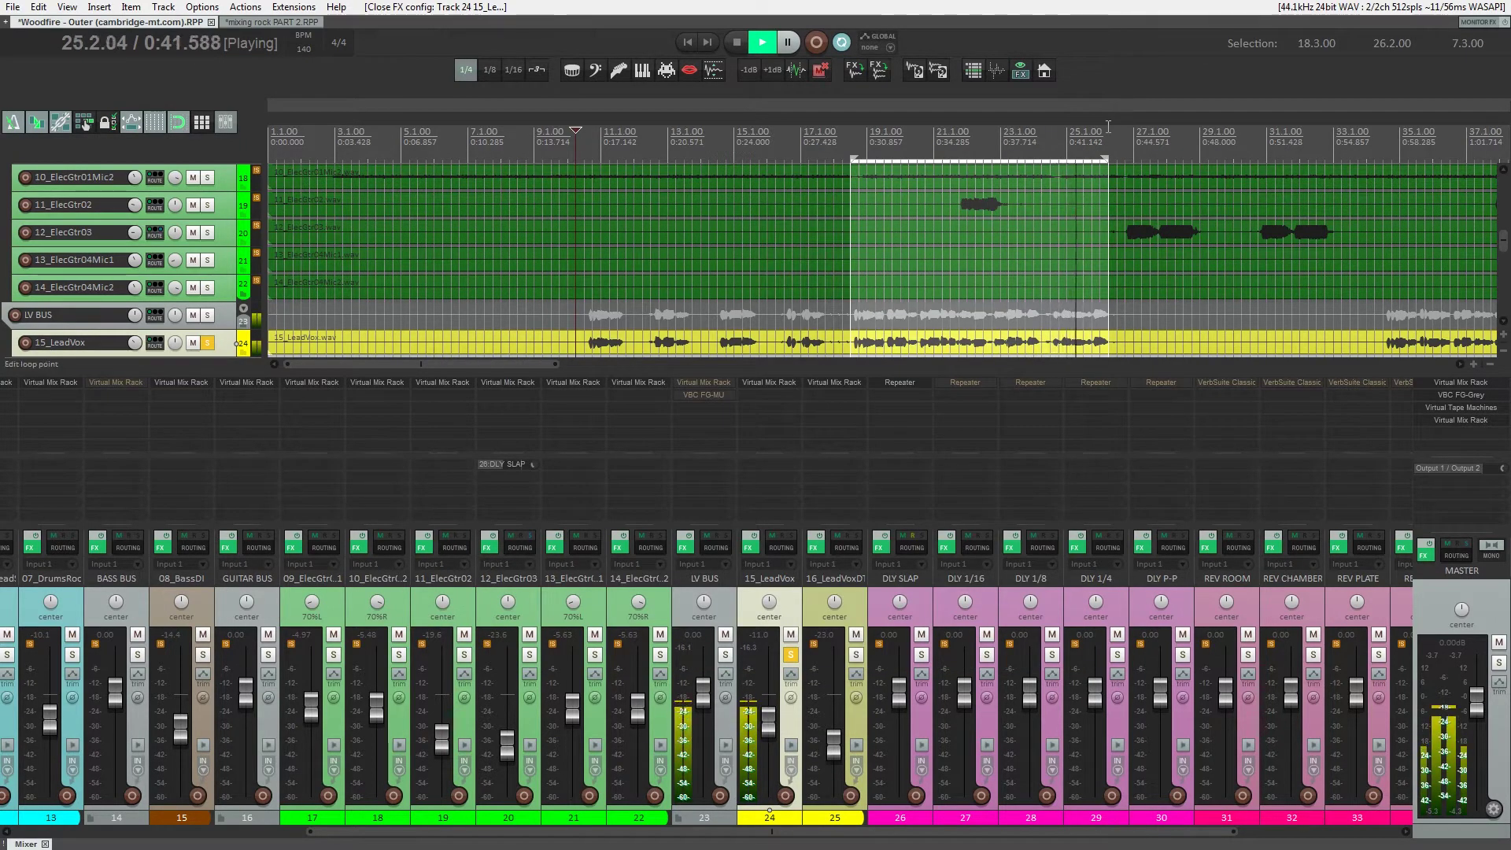
# - Pause playback and examine the 15_LeadVox and 16_LeadVoxDT waveforms up close with the mixer hidden
pyautogui.press('space')
pyautogui.hotkey('ctrl', 'm')
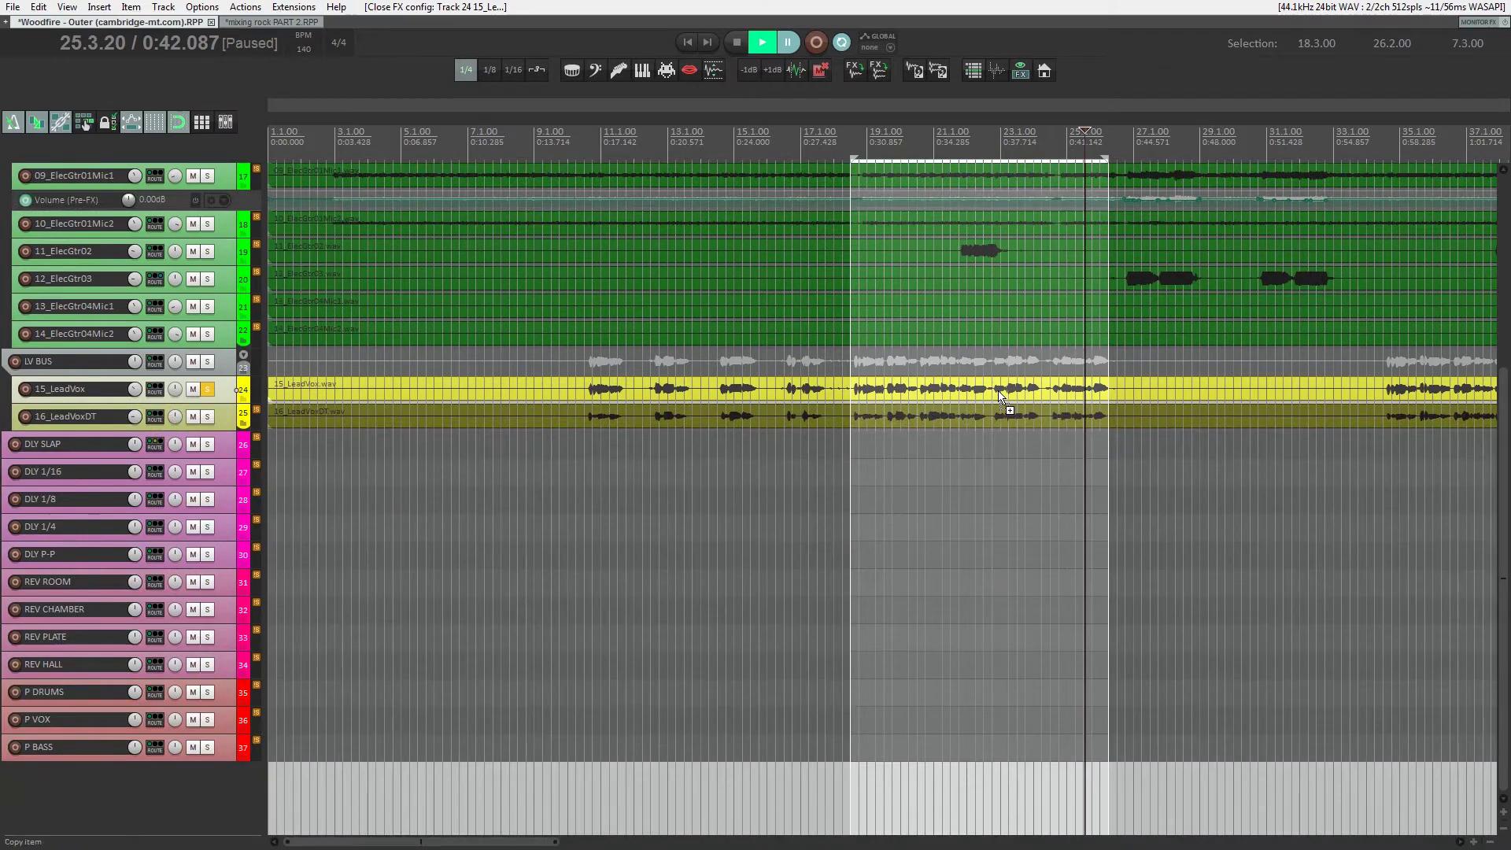
pyautogui.scroll(5, 1004, 397)
pyautogui.scroll(5, 995, 395)
pyautogui.scroll(2, 995, 395)
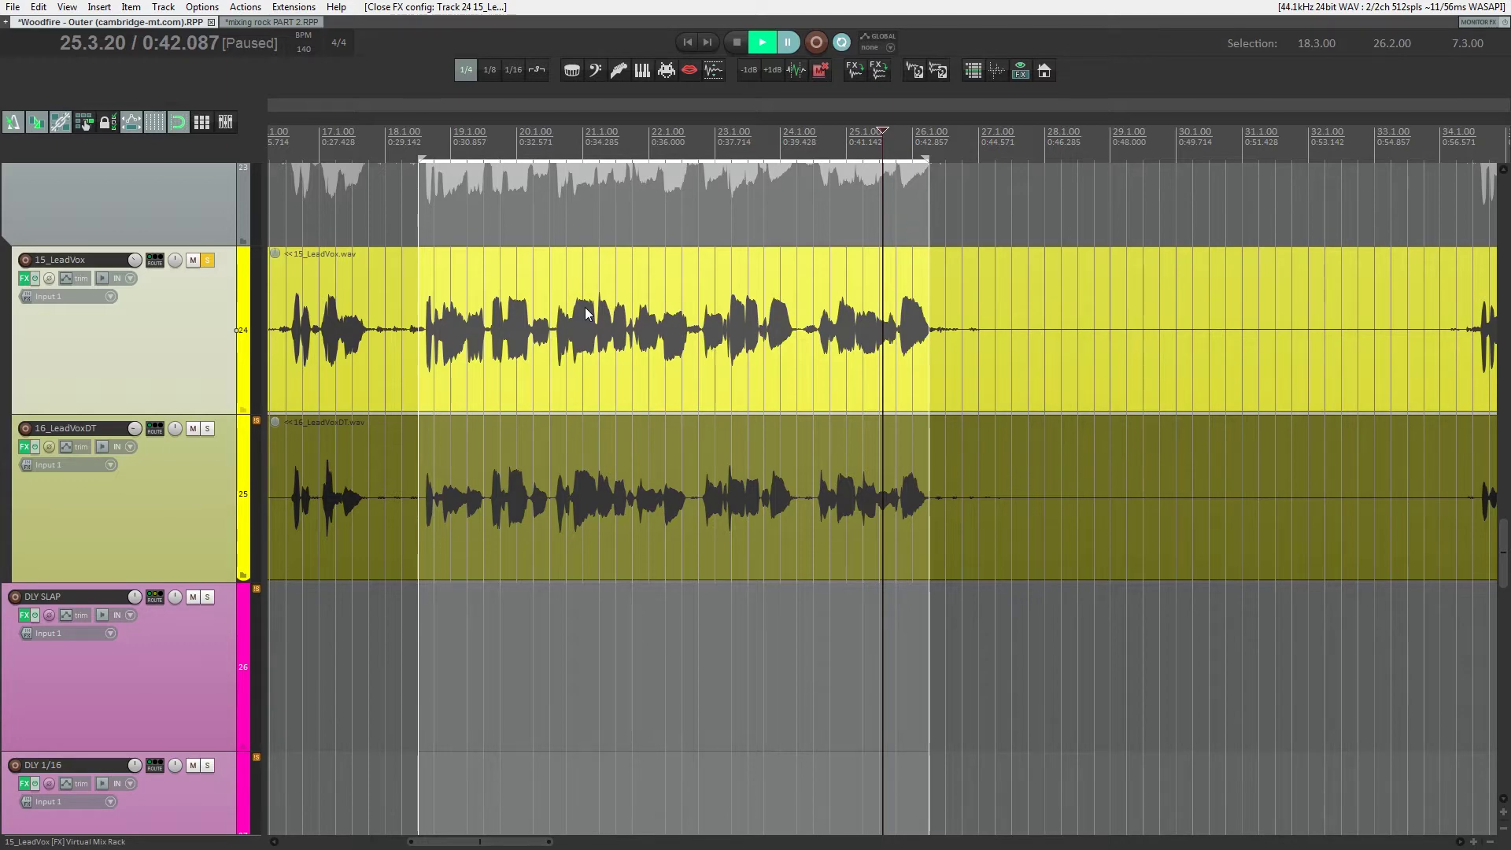
# - Load CS-EQ into slot B of 15_LeadVox's Virtual Mix Rack and set its high-pass filter to 104 Hz during playback
pyautogui.hotkey('shift', 'f')
pyautogui.moveTo(442, 58); pyautogui.dragTo(758, 138)
pyautogui.moveTo(677, 317); pyautogui.dragTo(676, 376)
pyautogui.press('space')
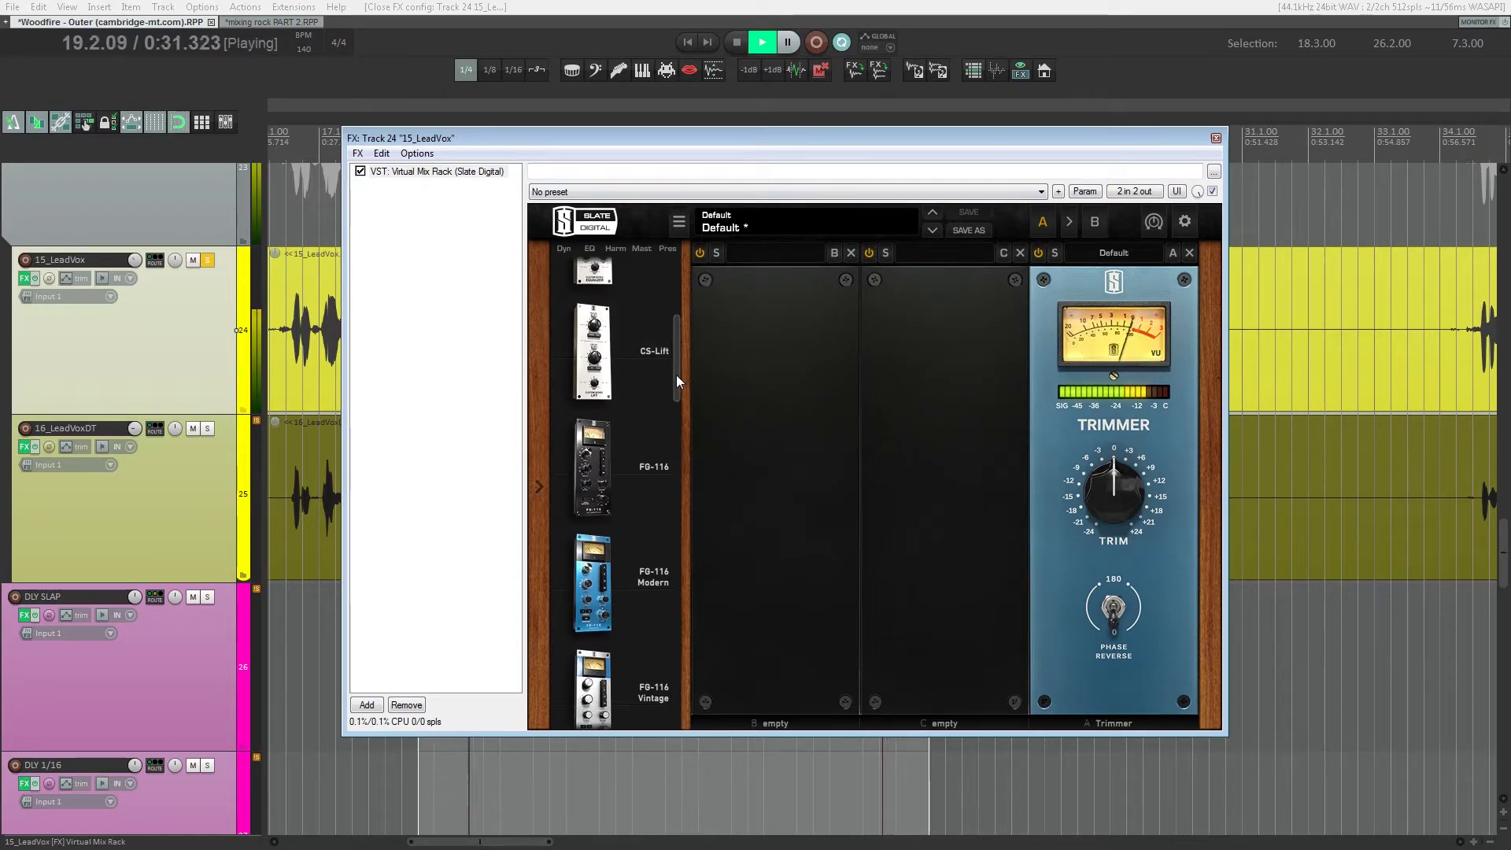
pyautogui.moveTo(675, 374); pyautogui.dragTo(674, 346)
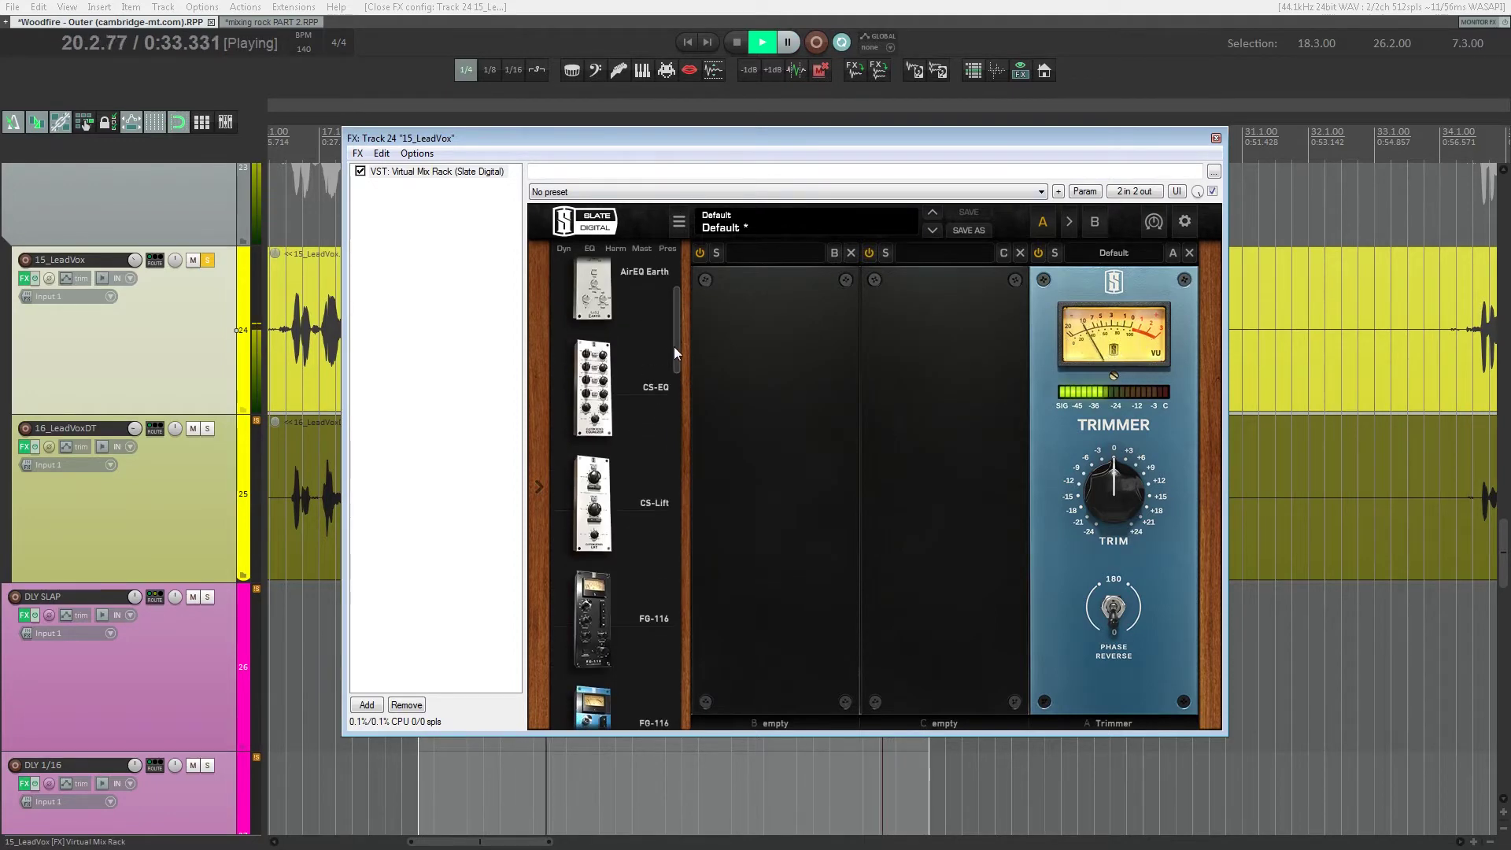
pyautogui.moveTo(657, 421); pyautogui.dragTo(769, 448)
pyautogui.moveTo(732, 578); pyautogui.dragTo(733, 567)
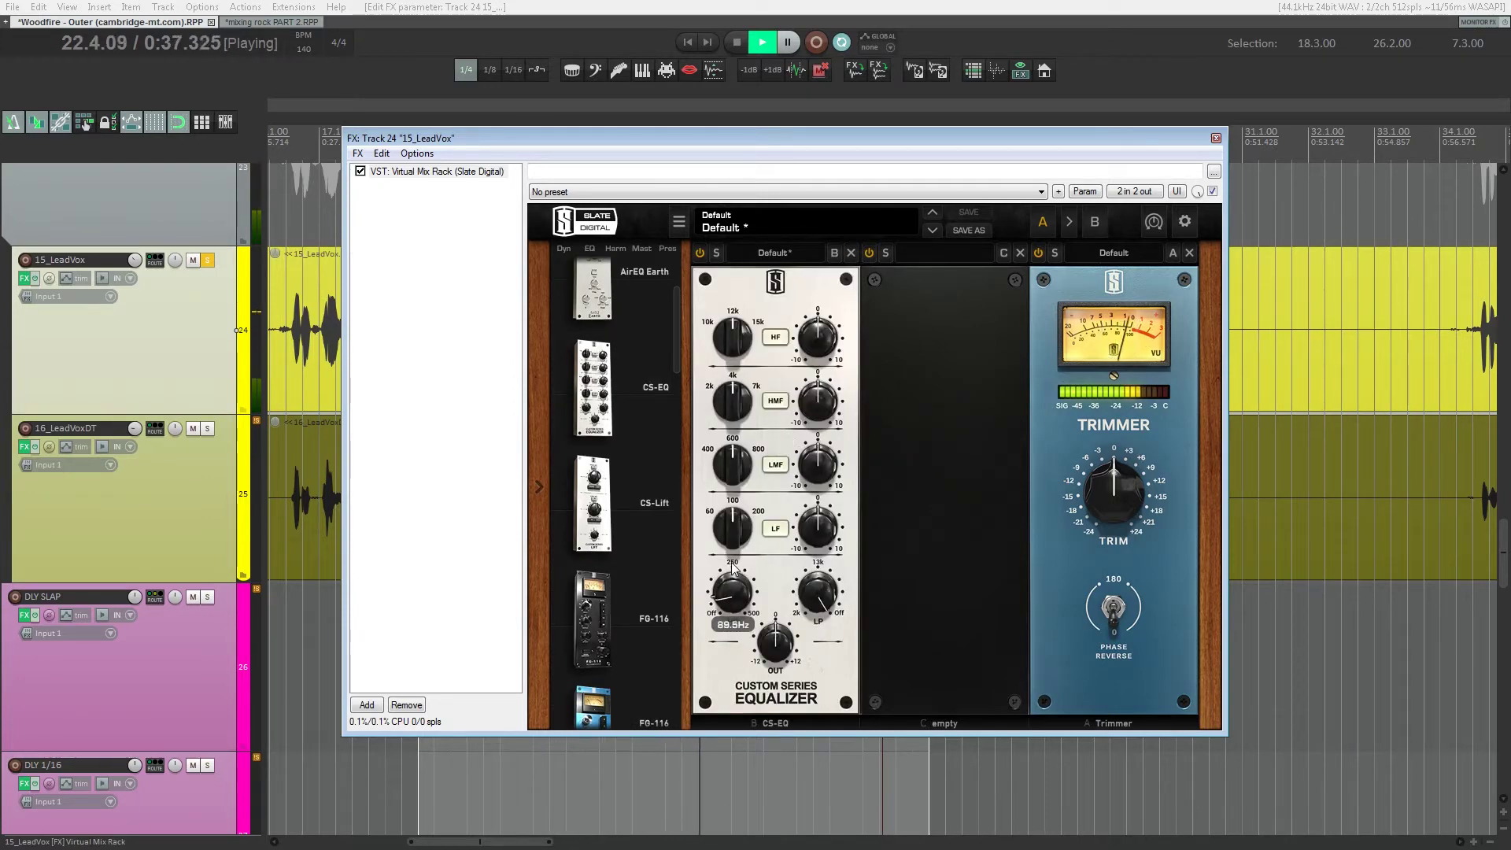
pyautogui.moveTo(732, 529)
pyautogui.mouseDown()
pyautogui.moveTo(736, 437)
pyautogui.moveTo(722, 551)
pyautogui.mouseUp()
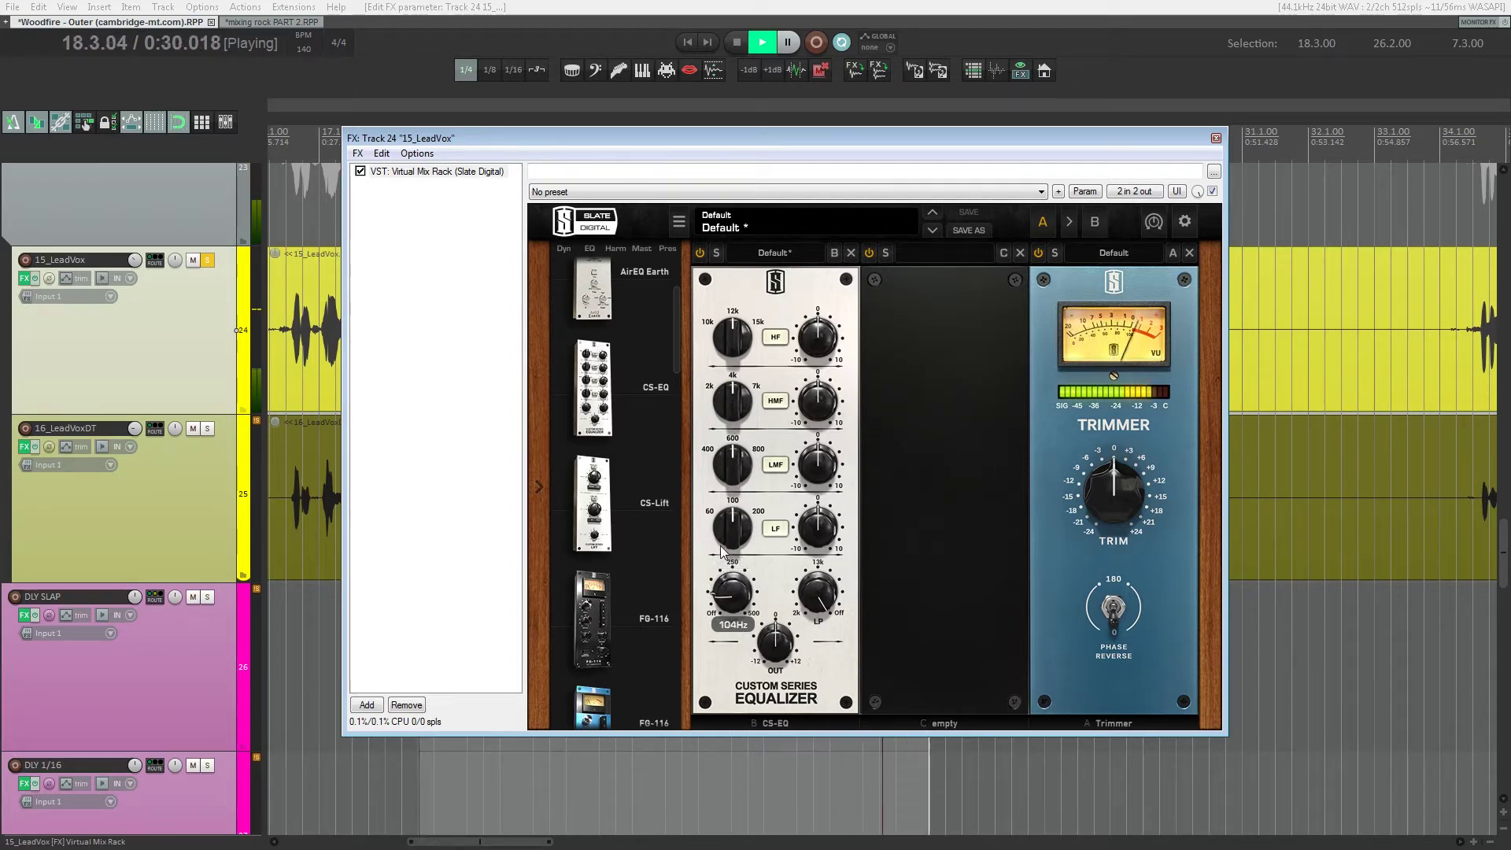
# - Raise the CS-EQ's LF gain to 4.46, trying a trim of -2.52 dB on the Trimmer and resetting it
pyautogui.moveTo(825, 528); pyautogui.dragTo(830, 484)
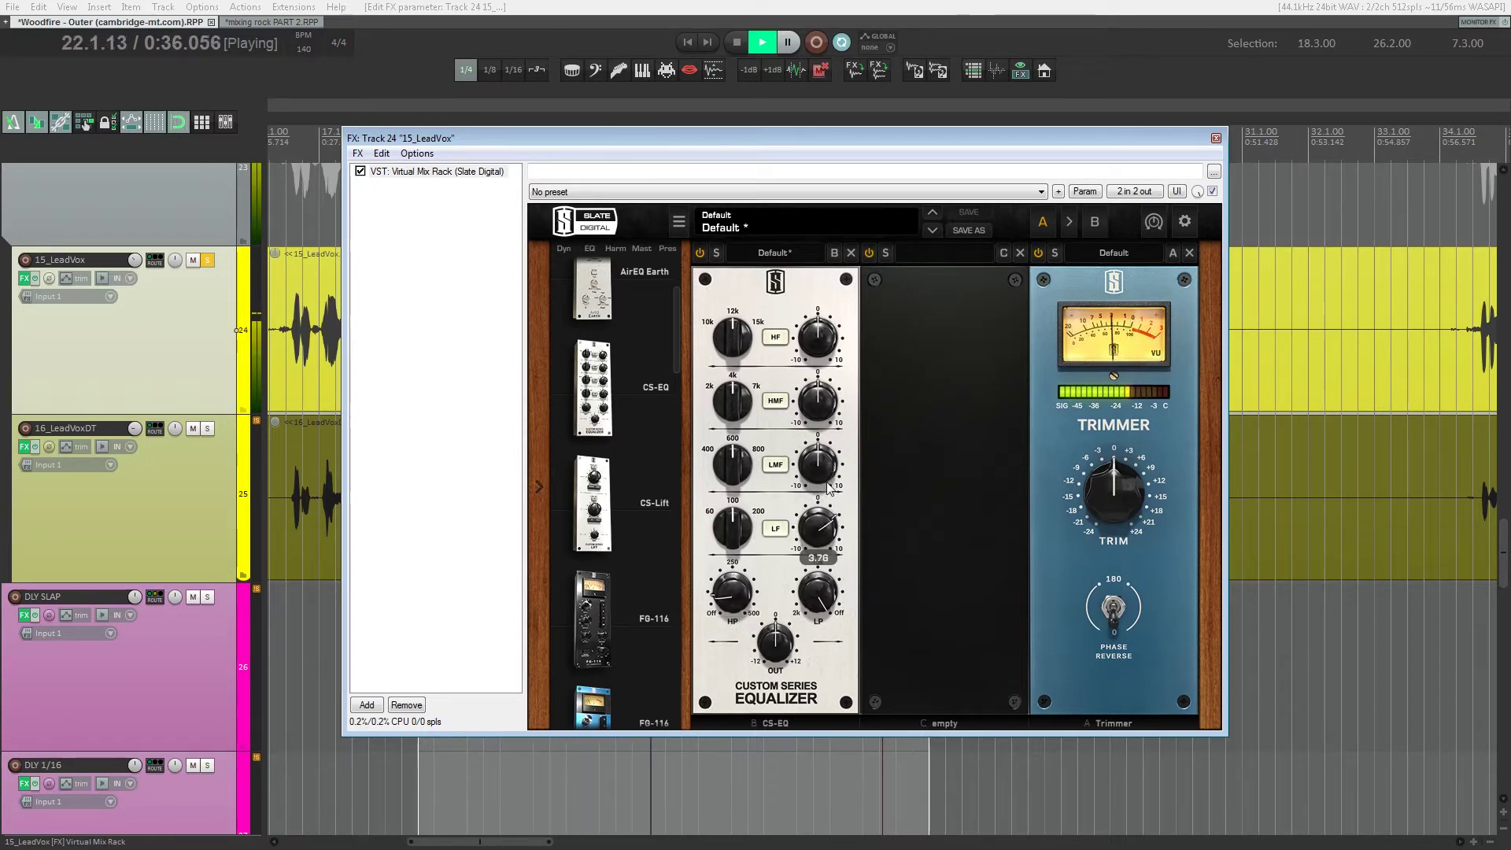
pyautogui.moveTo(1107, 499); pyautogui.dragTo(1108, 506)
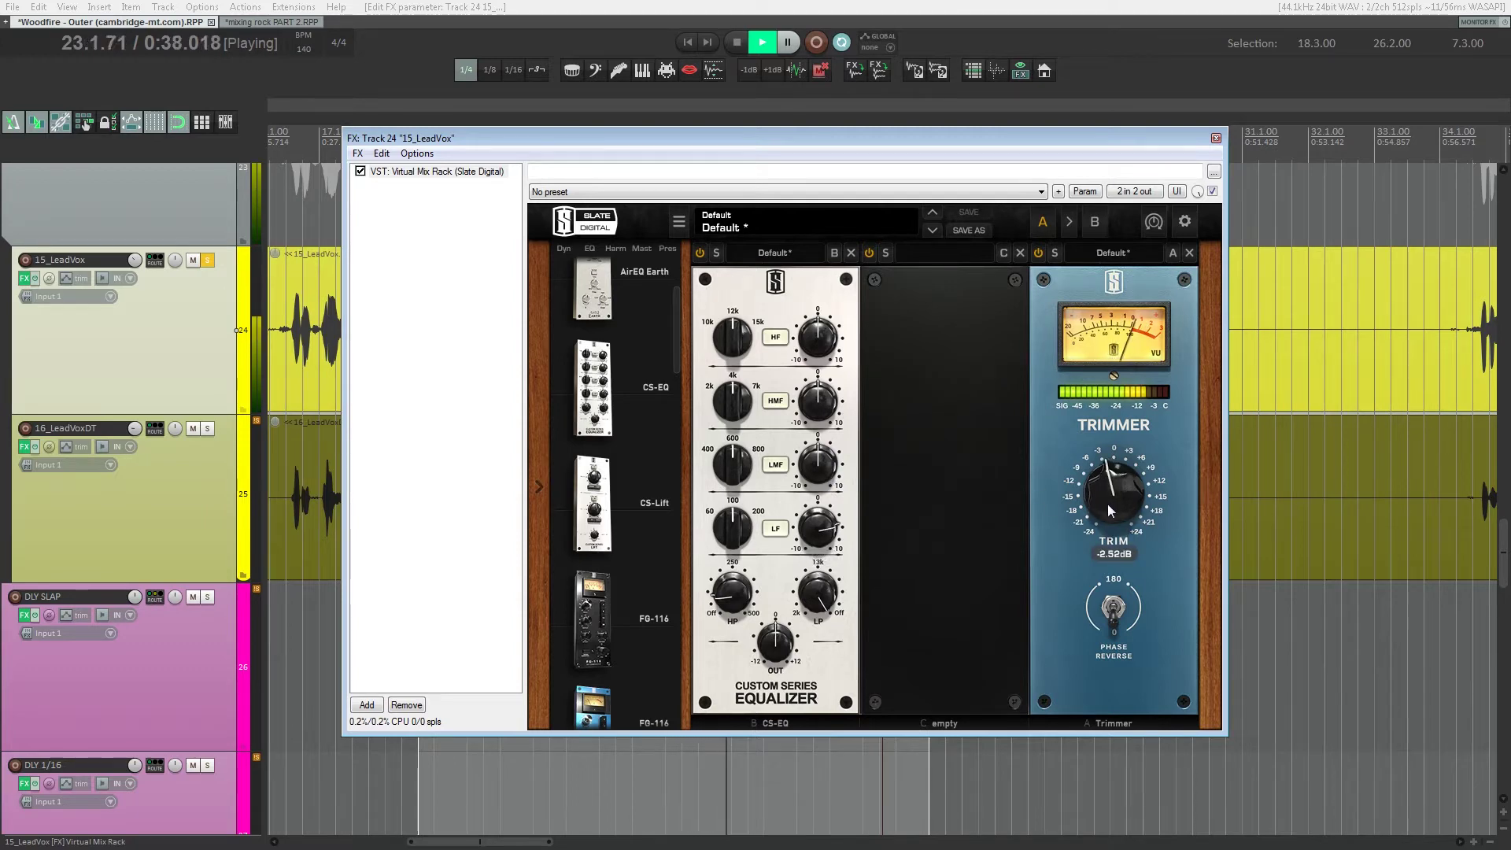
pyautogui.doubleClick(1111, 487)
pyautogui.moveTo(816, 527); pyautogui.dragTo(818, 535)
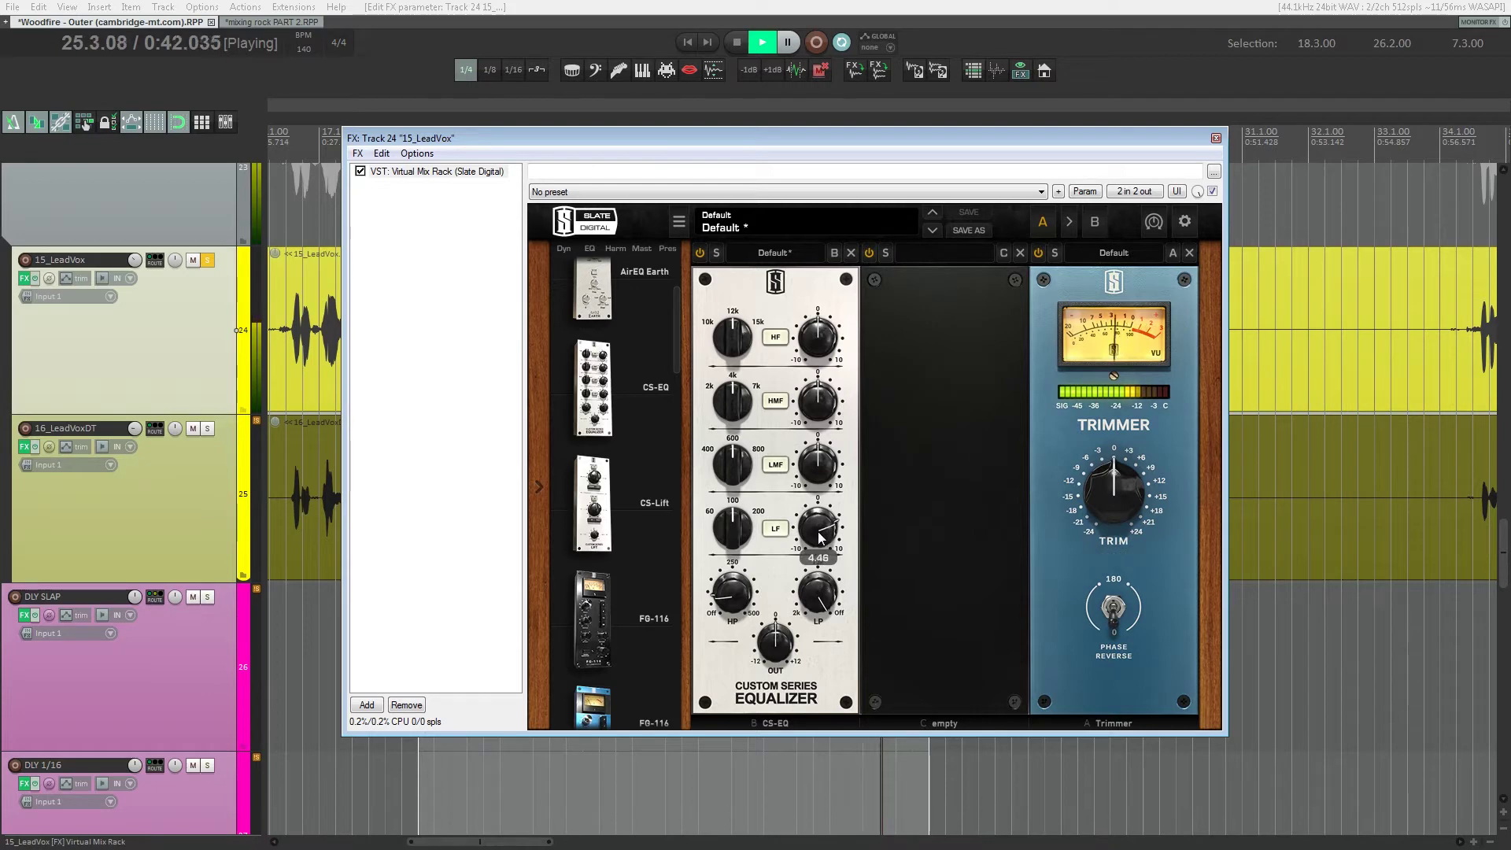
# - Lower the CS-EQ's HF frequency to 10 kHz, try a small HF gain change and reset that gain to 0
pyautogui.moveTo(733, 334); pyautogui.dragTo(734, 343)
pyautogui.moveTo(819, 325); pyautogui.dragTo(820, 328)
pyautogui.doubleClick(828, 336)
# - Cut the CS-EQ's HMF gain slightly on the lead vocal and set the HMF frequency to 4 kHz
pyautogui.moveTo(735, 409); pyautogui.dragTo(735, 452)
pyautogui.moveTo(817, 409)
pyautogui.mouseDown()
pyautogui.moveTo(817, 353)
pyautogui.moveTo(819, 397)
pyautogui.mouseUp()
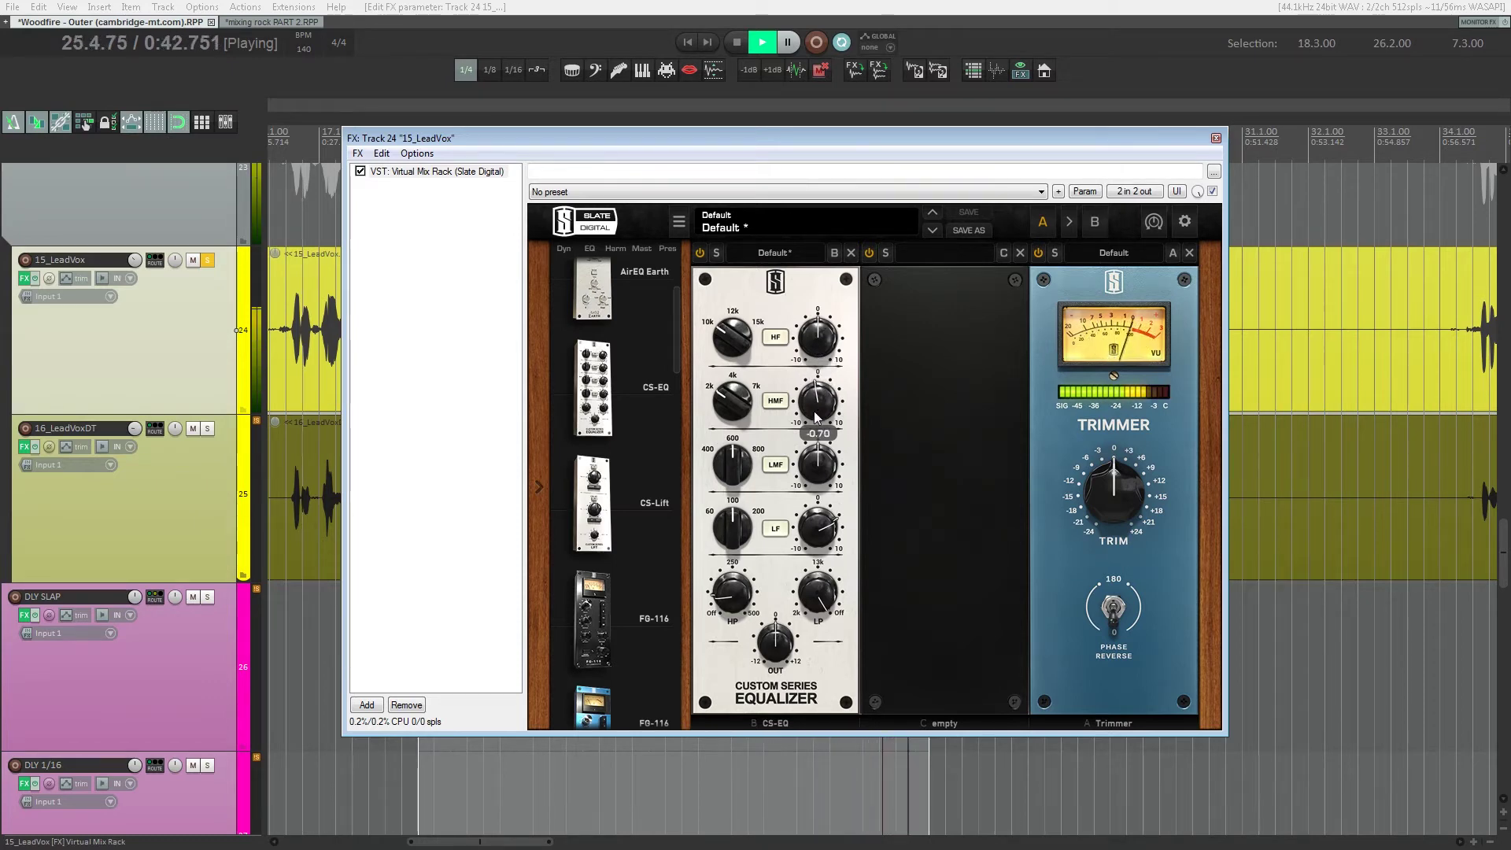
pyautogui.moveTo(816, 417); pyautogui.dragTo(738, 396)
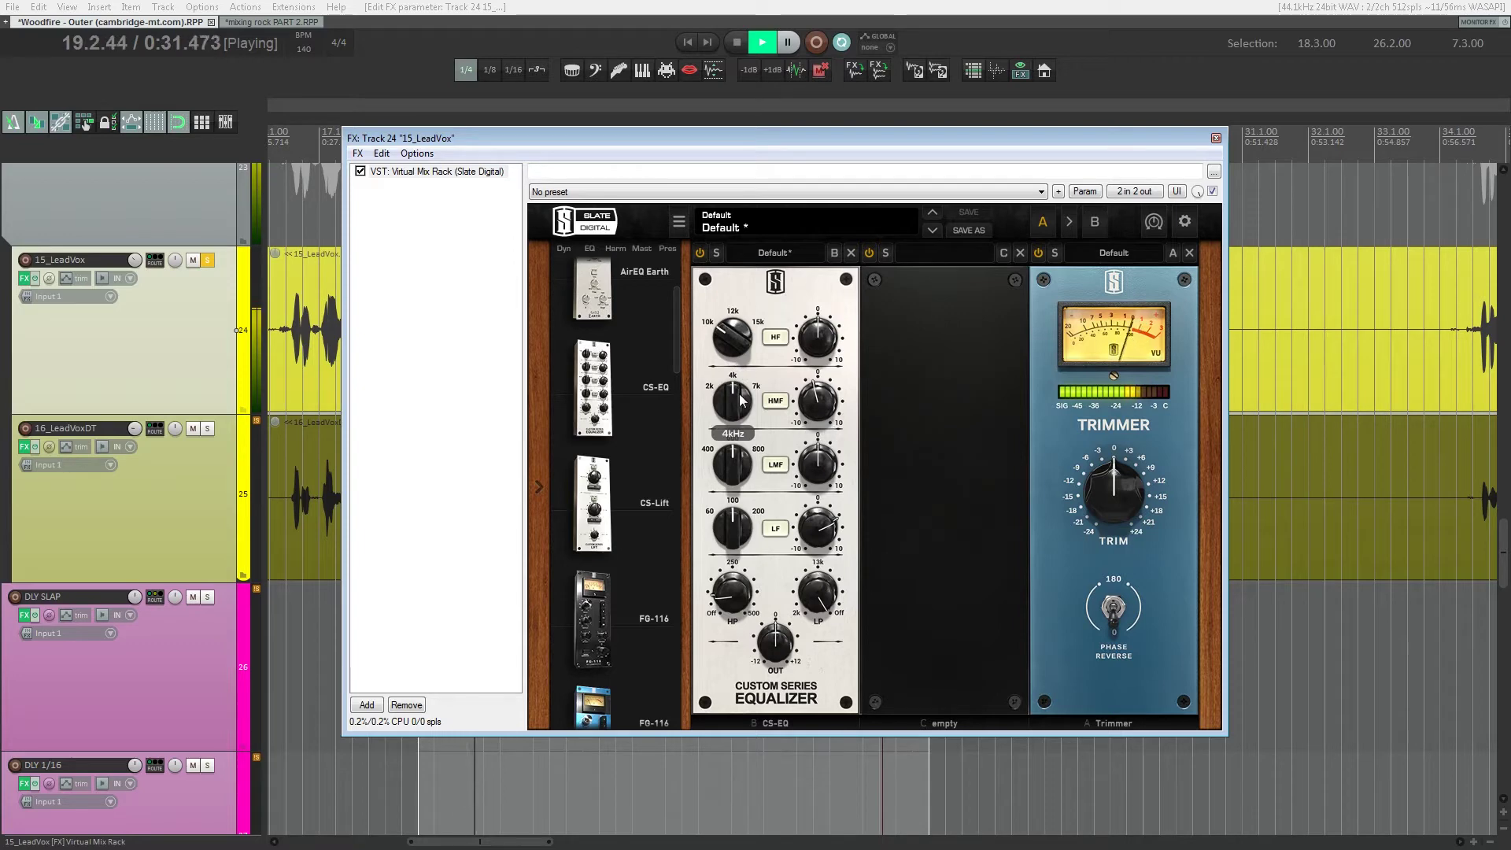
# - Set the lead vocal equalizer's HMF gain to about -0.88 dB and load the FG-116 compressor into the rack's empty slot
pyautogui.moveTo(831, 422); pyautogui.dragTo(828, 400)
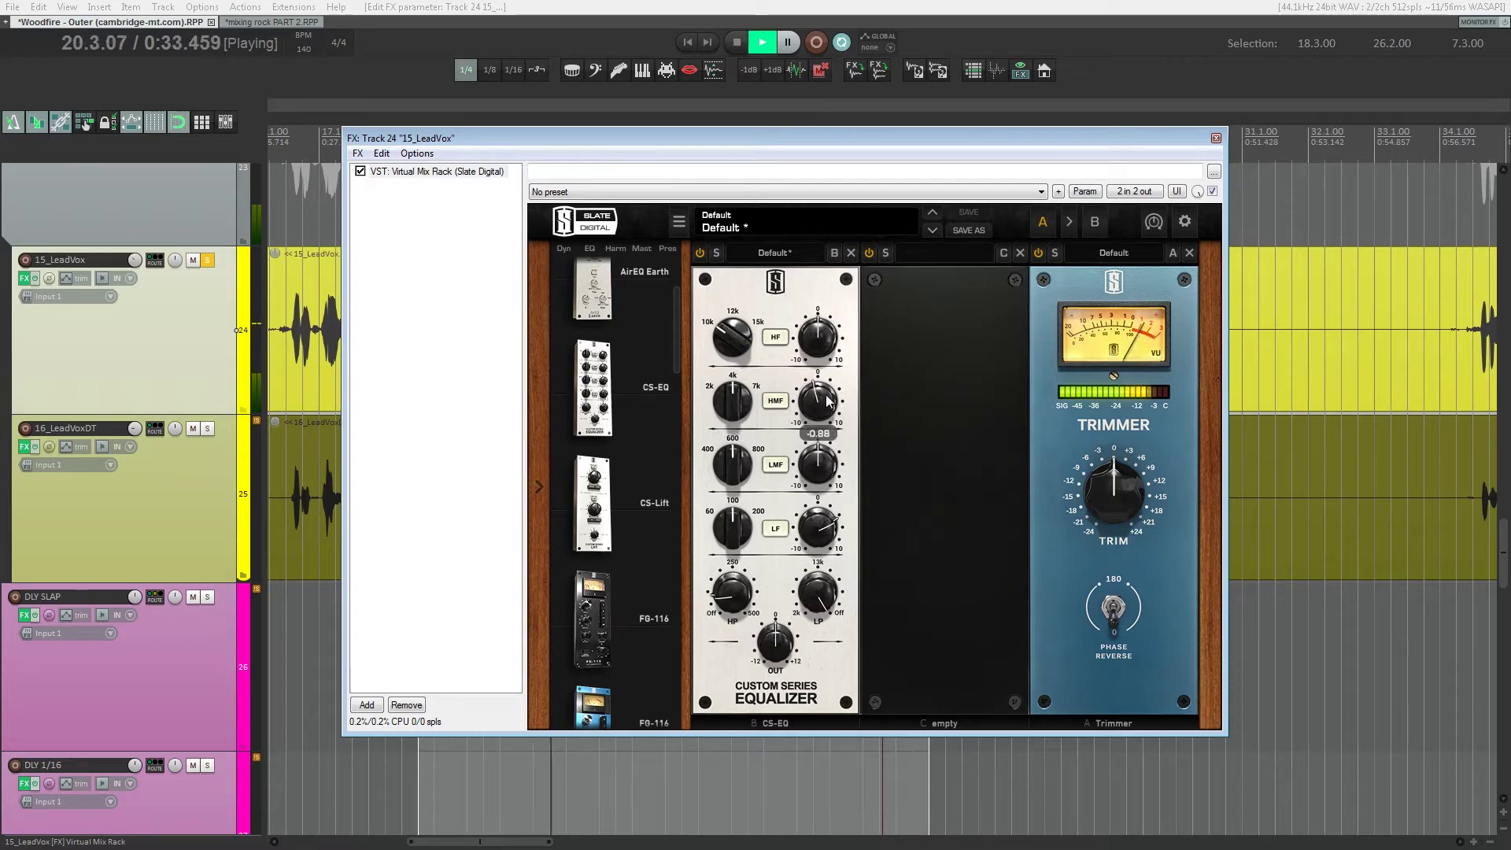
pyautogui.moveTo(739, 413)
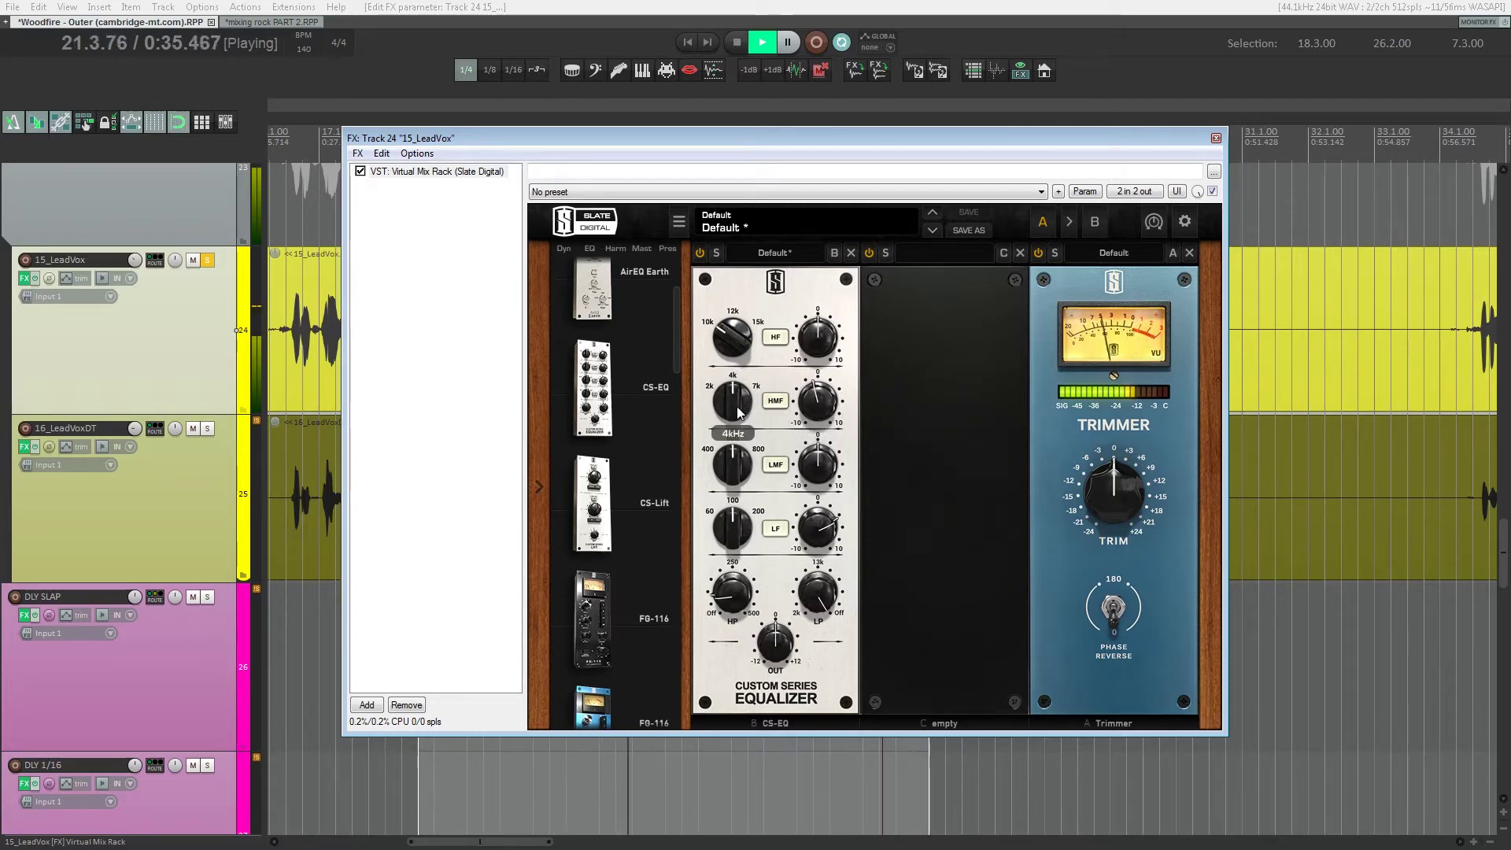
pyautogui.scroll(-3, 681, 369)
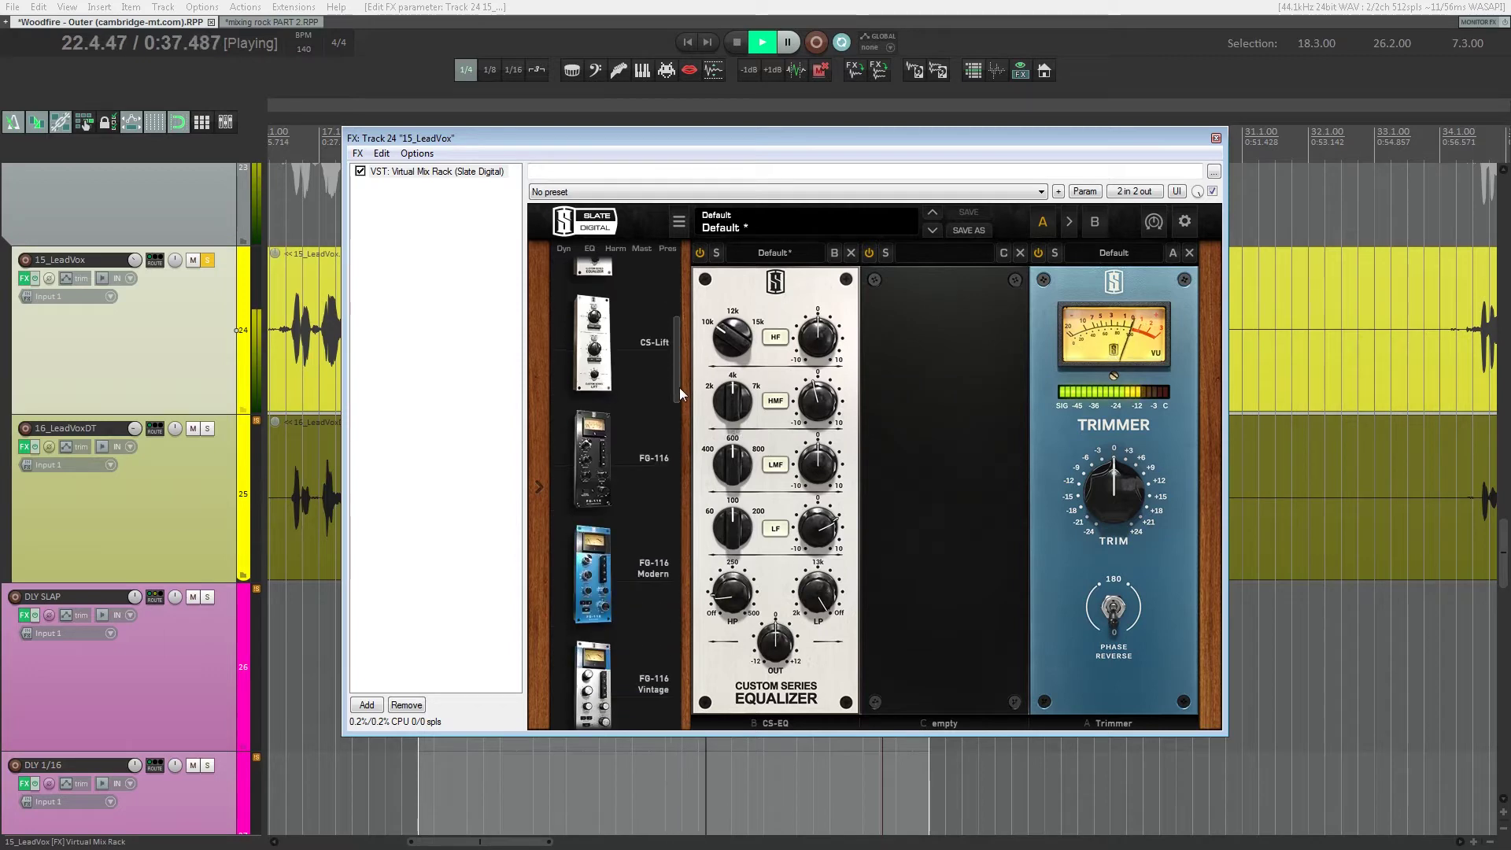
pyautogui.moveTo(617, 425); pyautogui.dragTo(949, 480)
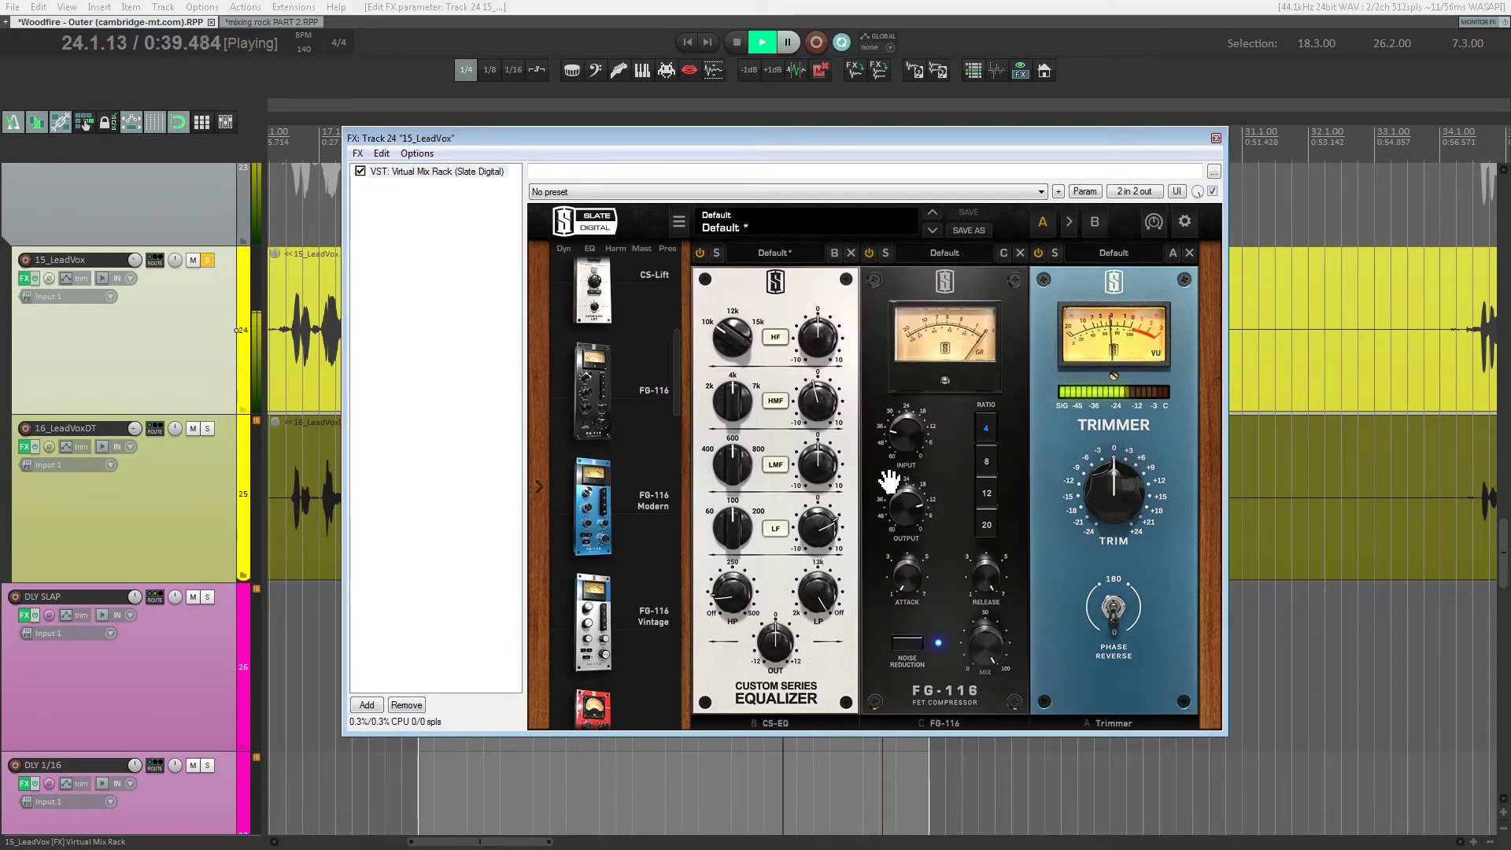
# - Adjust the FG-116 input, with its output at about -13.3 dB, and set the Trimmer to about -2.31 dB
pyautogui.moveTo(918, 440); pyautogui.dragTo(910, 411)
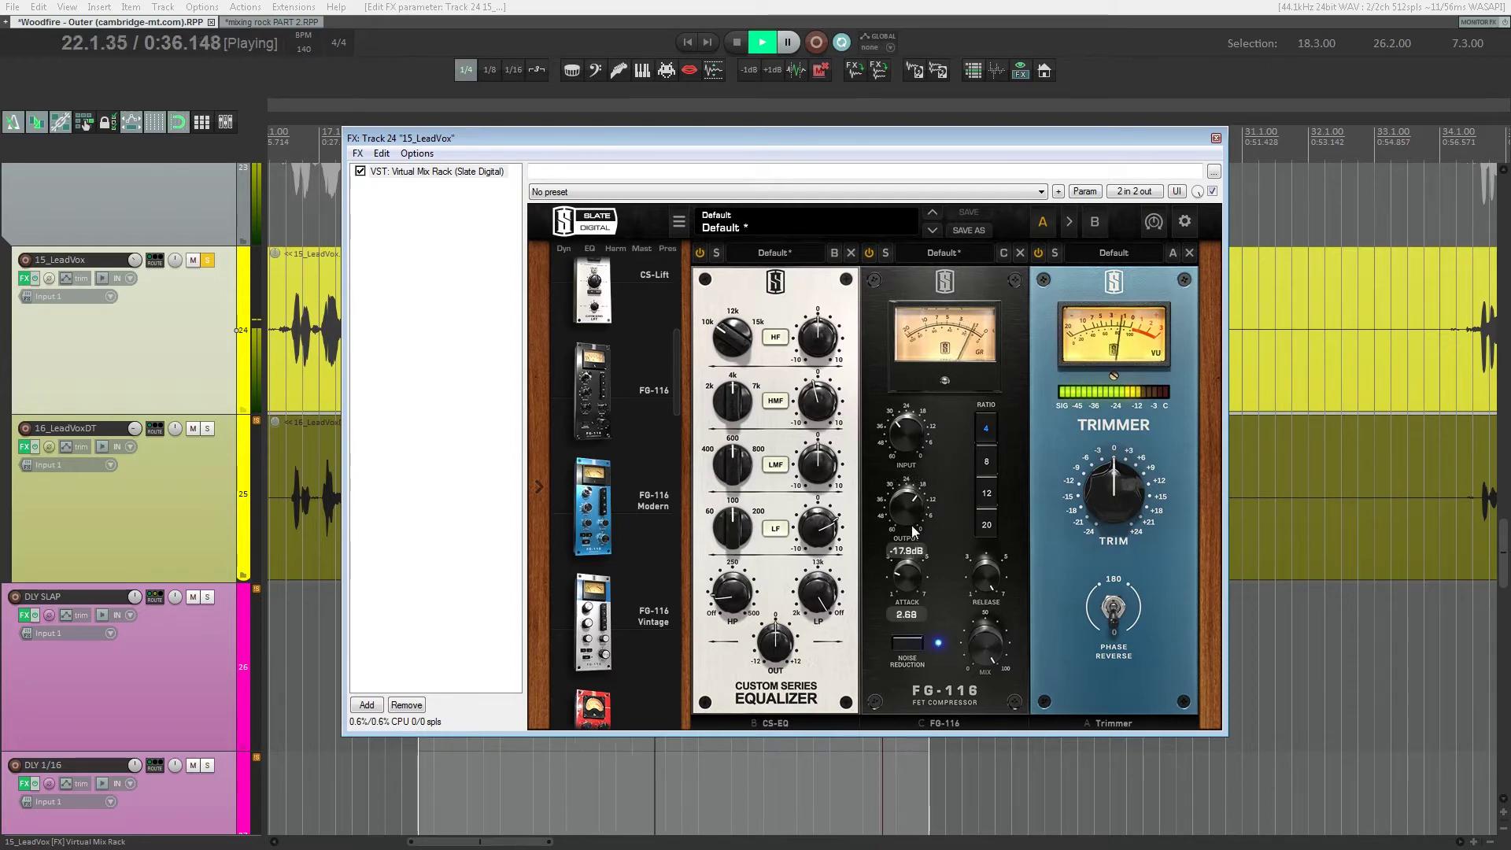
pyautogui.moveTo(912, 521); pyautogui.dragTo(916, 494)
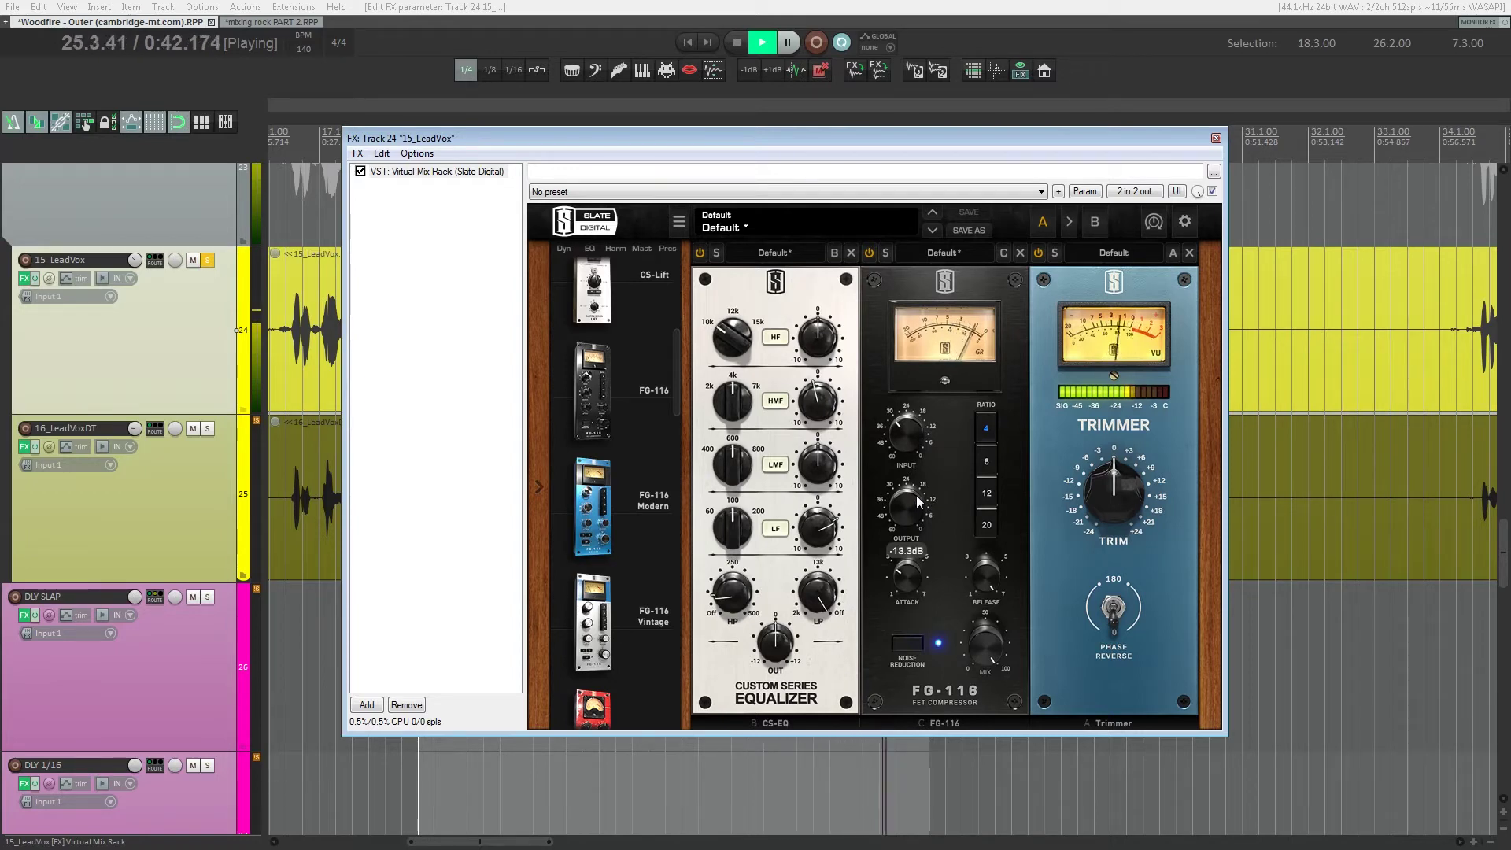
pyautogui.moveTo(1082, 484); pyautogui.dragTo(1104, 491)
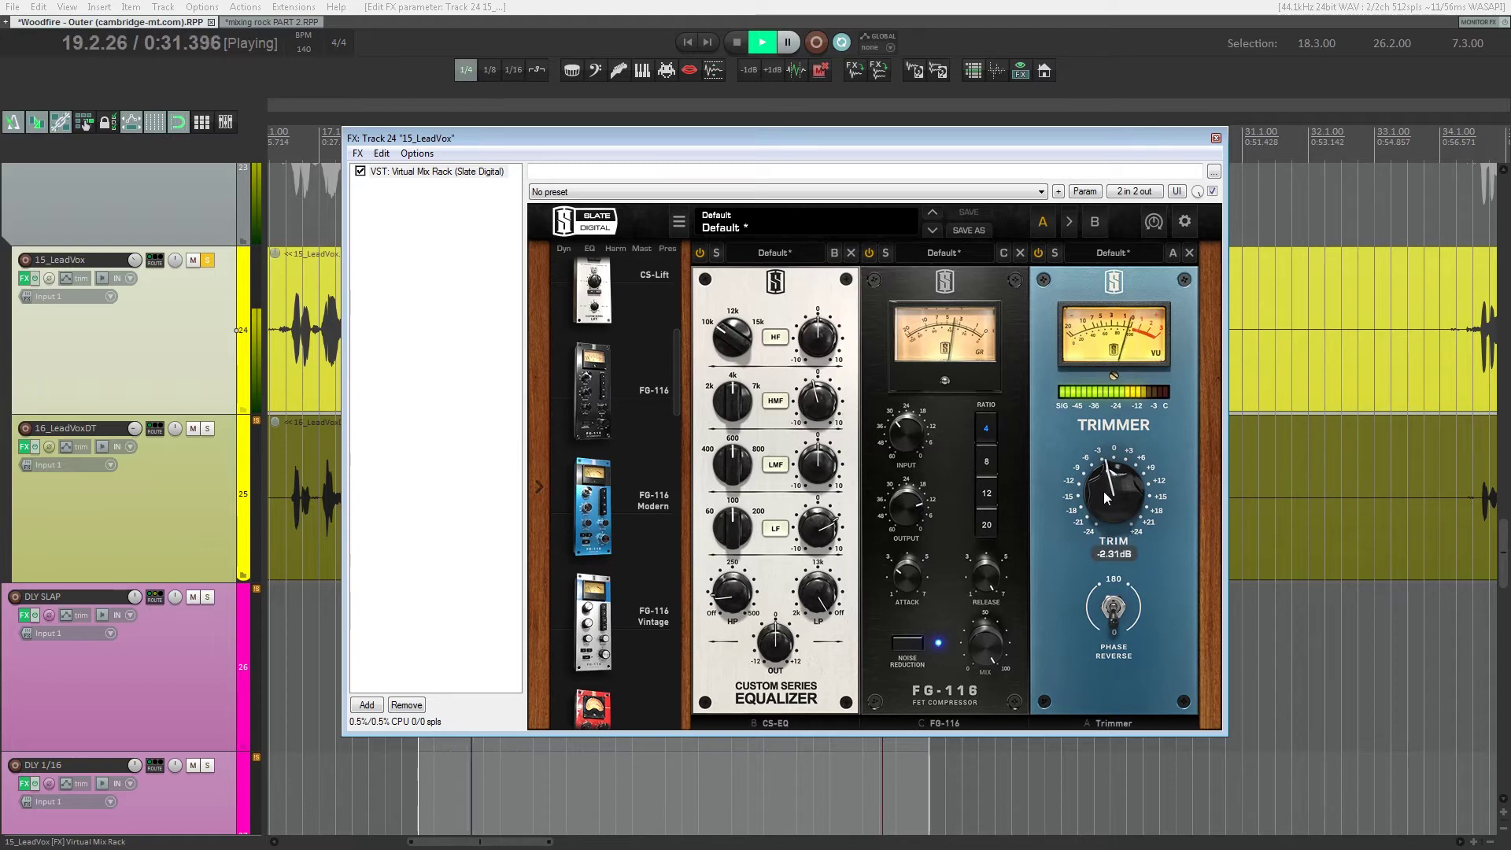
# - Compare the lead vocal rack with and without bypass, and set the FG-116 input to about -33.5 dB
pyautogui.click(1212, 192)
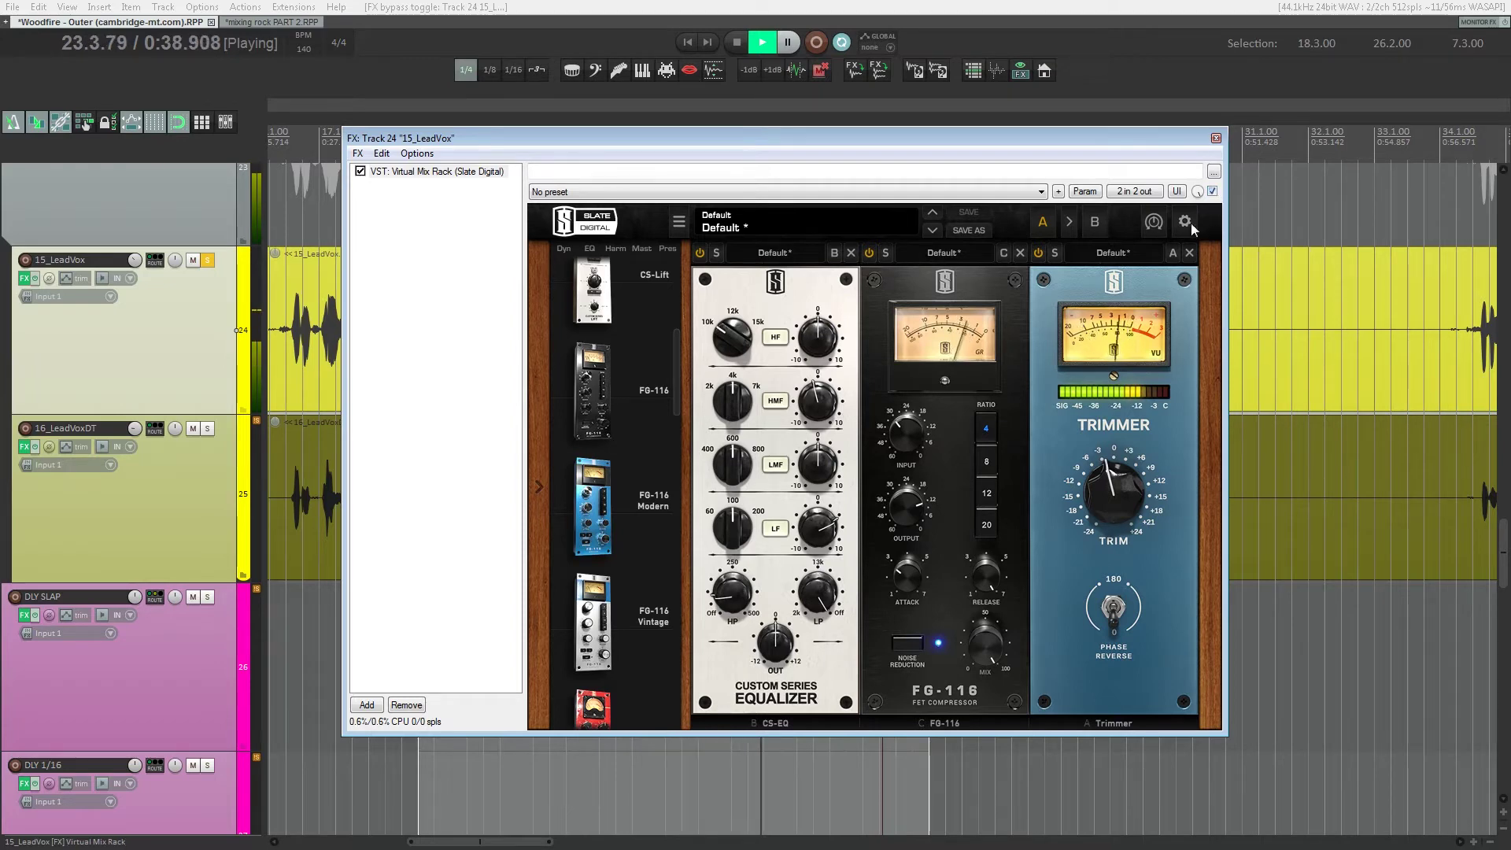
pyautogui.click(1118, 484)
pyautogui.moveTo(911, 441); pyautogui.dragTo(914, 452)
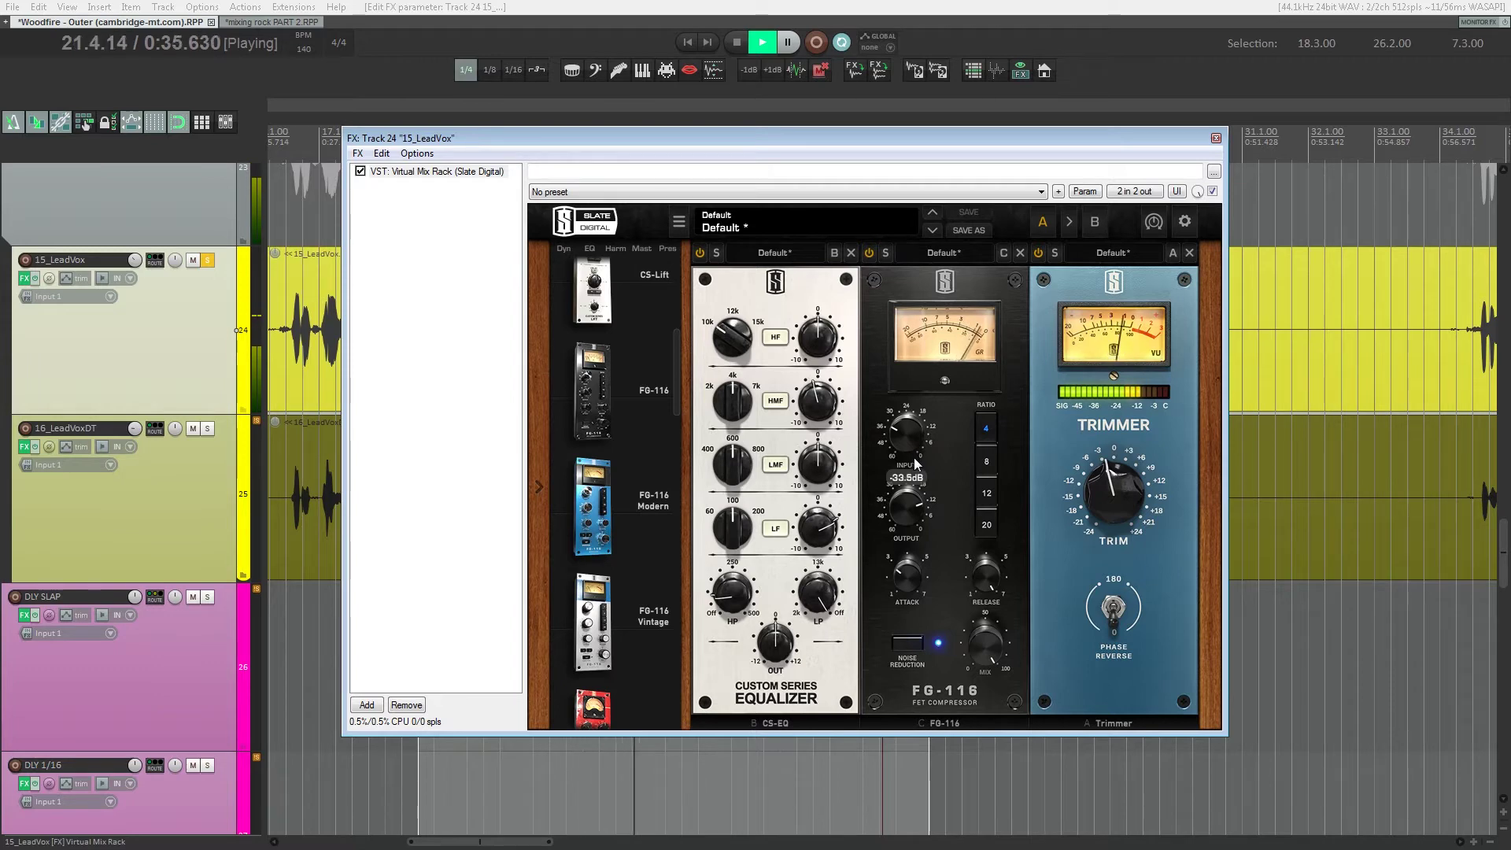
# - Unsolo the 15_LeadVox track, set its Trimmer to about +0.32 dB against the full mix and close the effect window
pyautogui.click(207, 260)
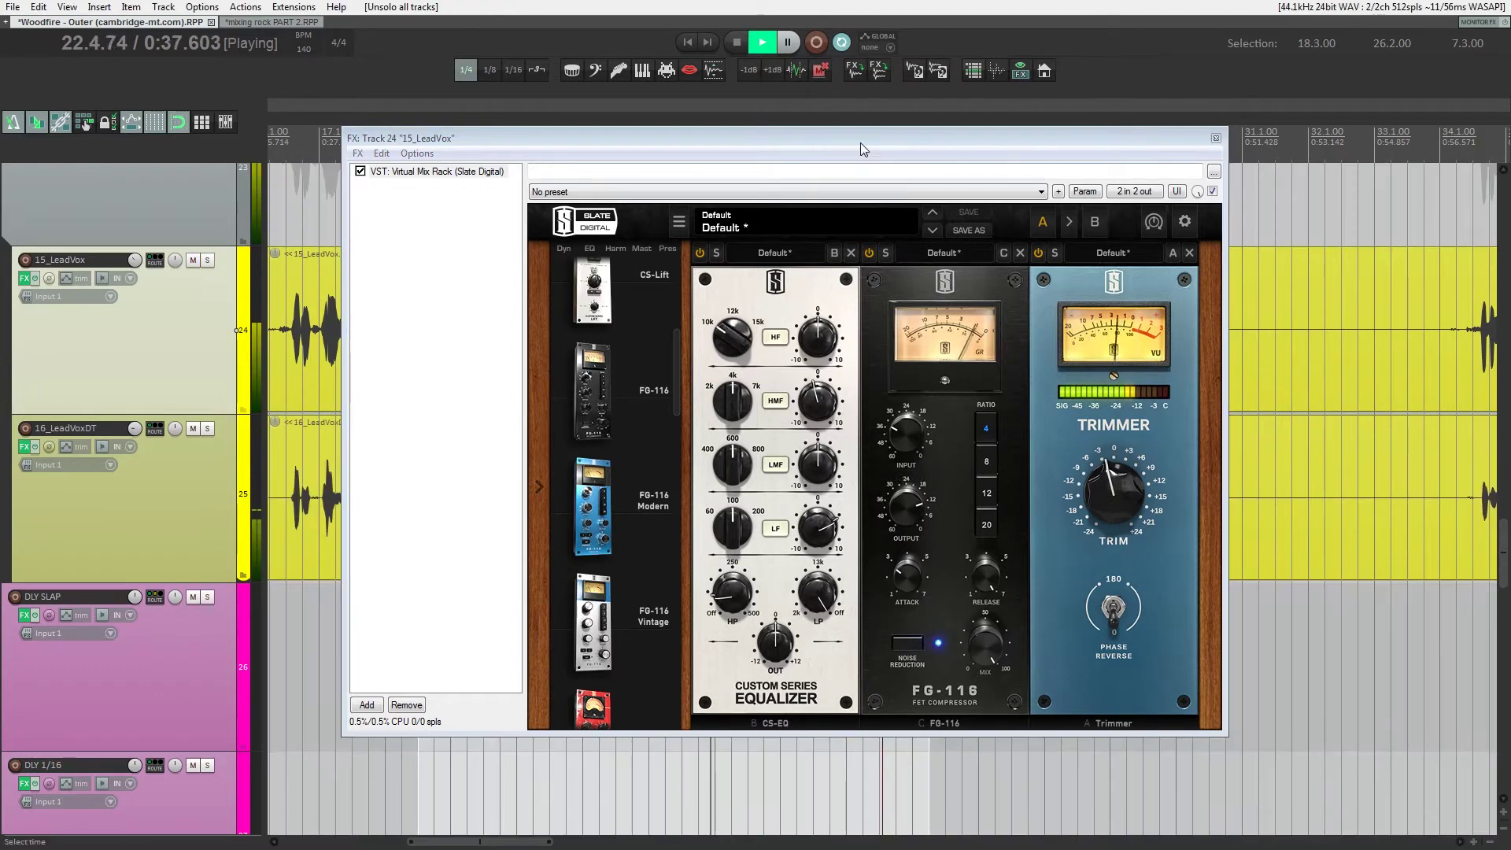
pyautogui.moveTo(1126, 493); pyautogui.dragTo(1115, 463)
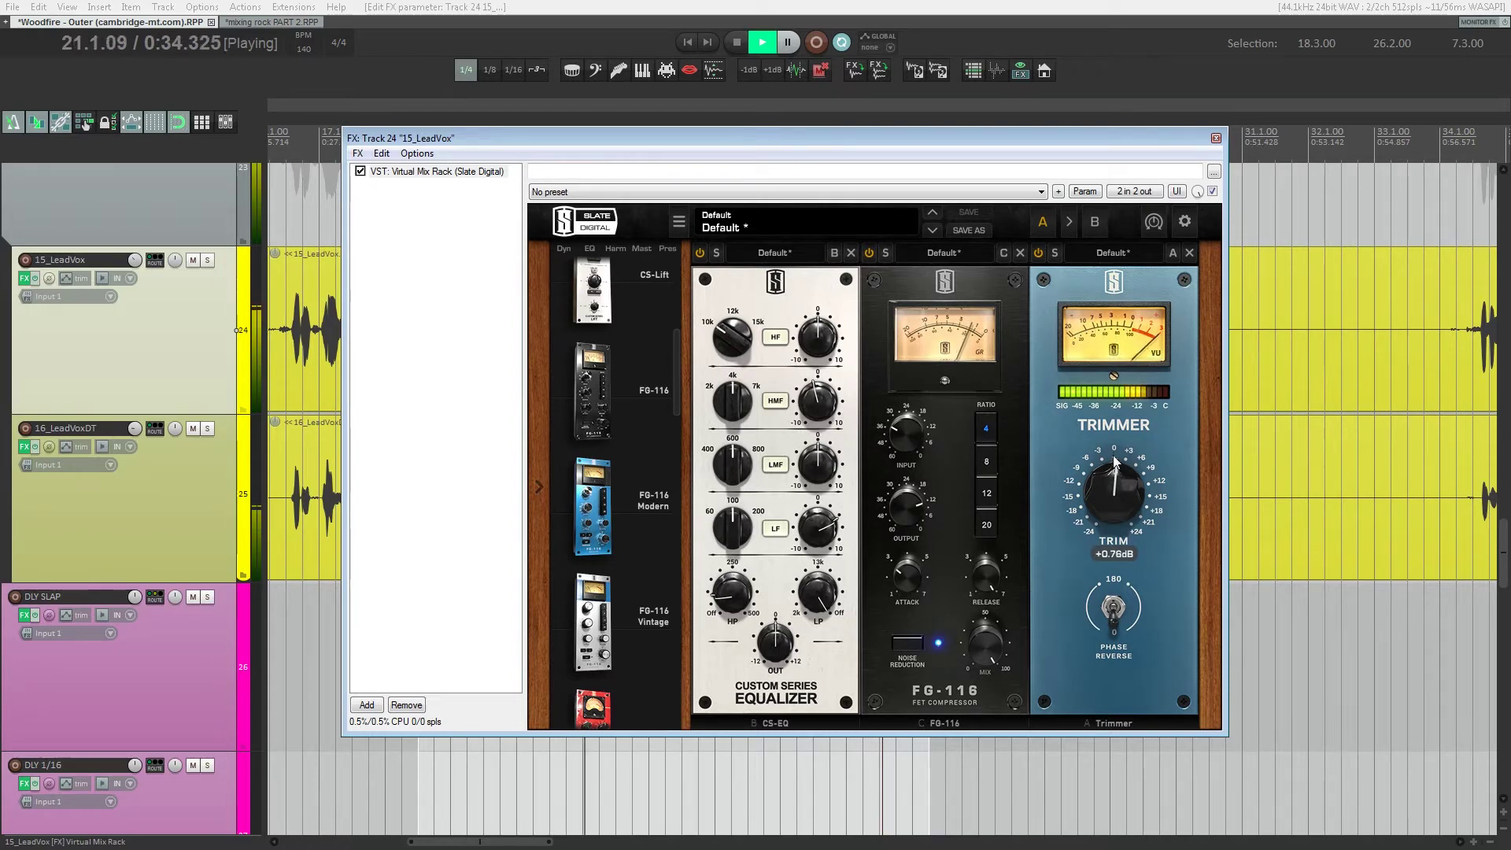
pyautogui.moveTo(1112, 468); pyautogui.dragTo(1112, 470)
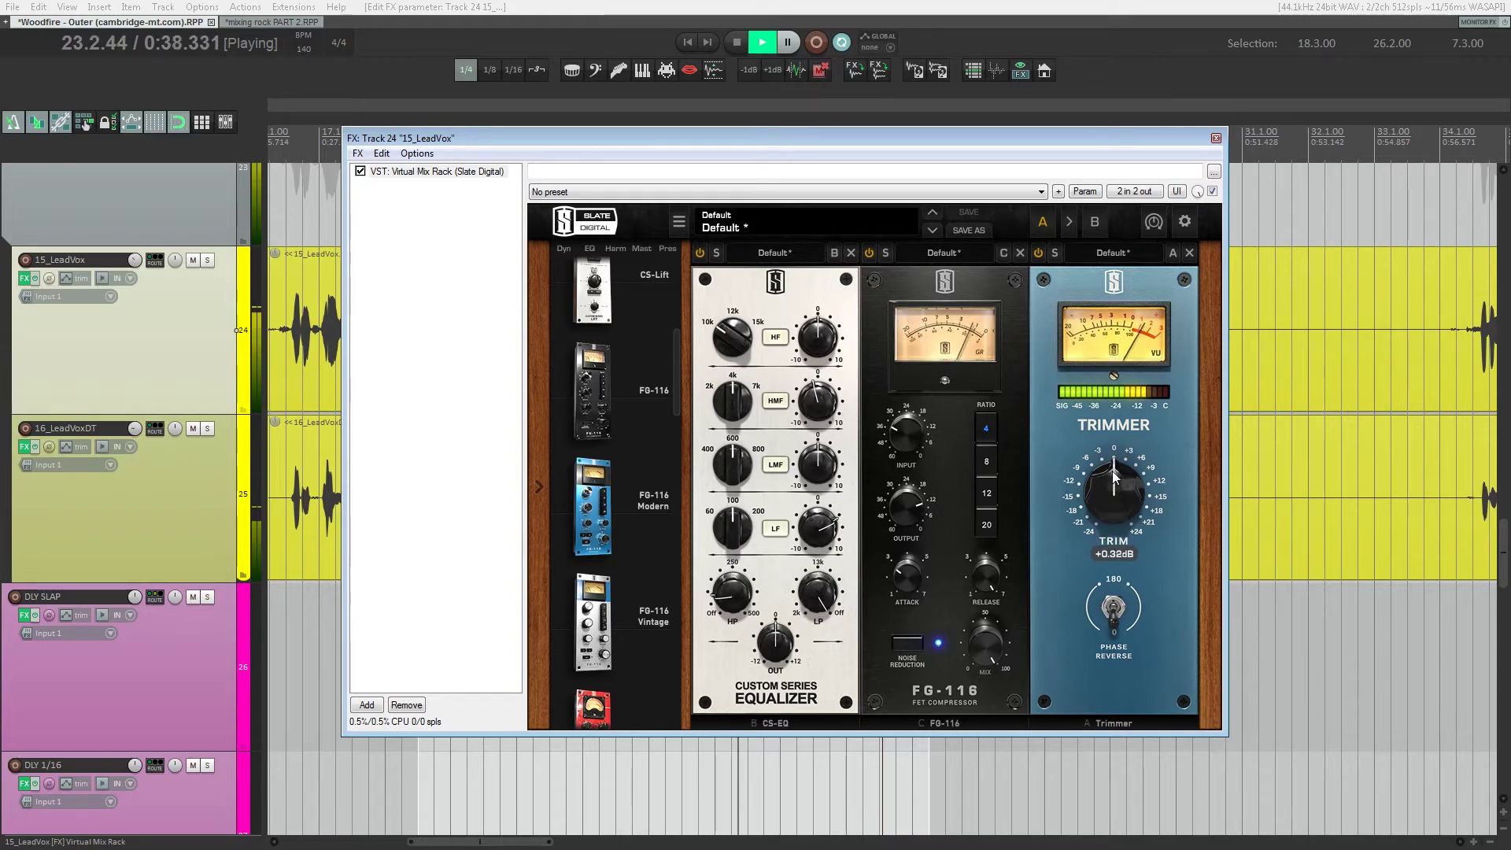
pyautogui.click(1216, 138)
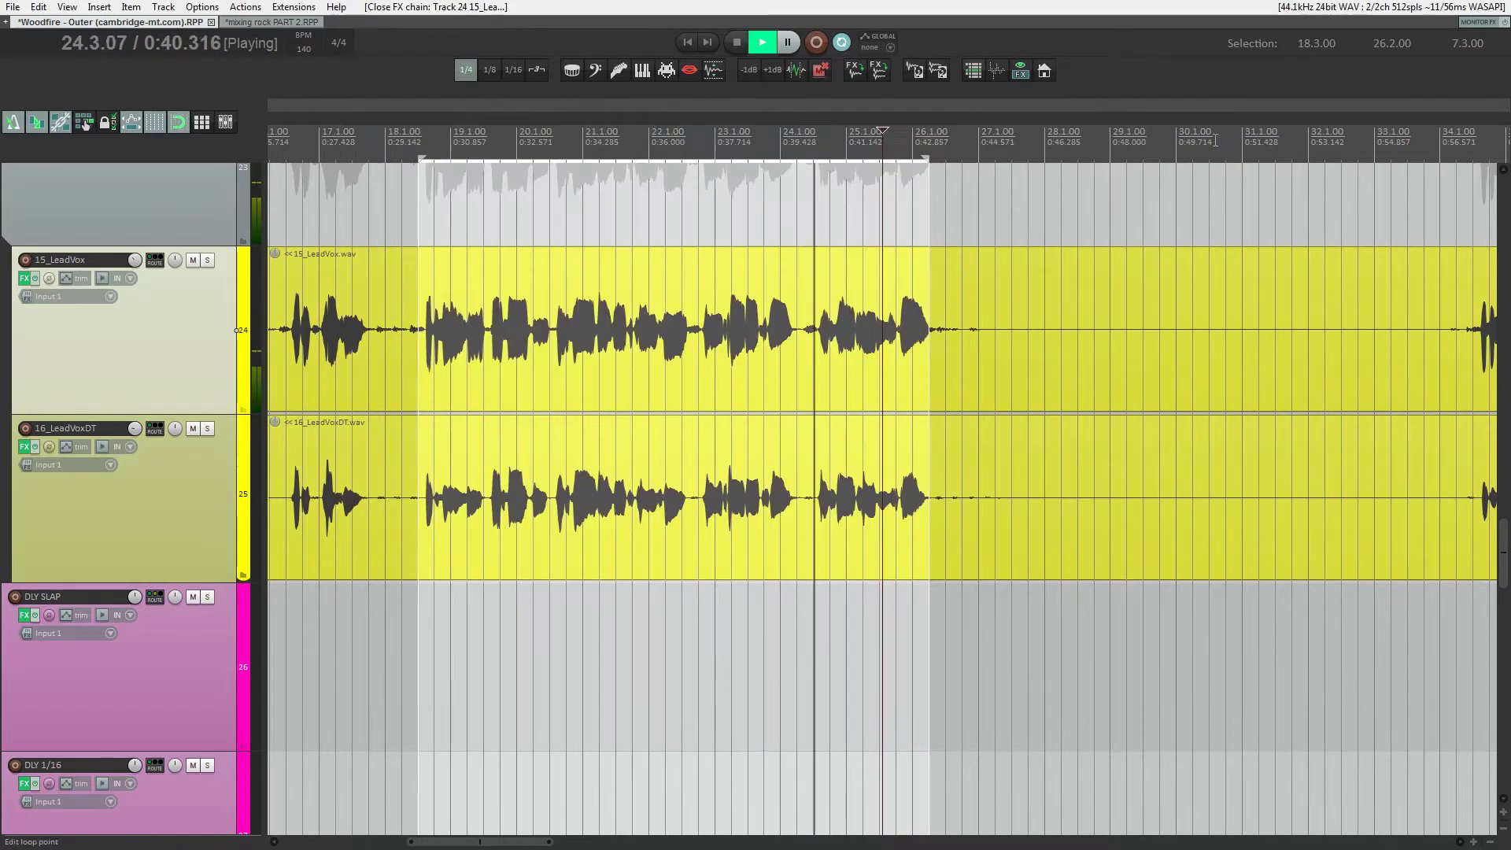
# - Clear the loop selection and restart playback just before the first lead vocal phrase
pyautogui.scroll(3, 612, 375)
pyautogui.scroll(-5, 612, 374)
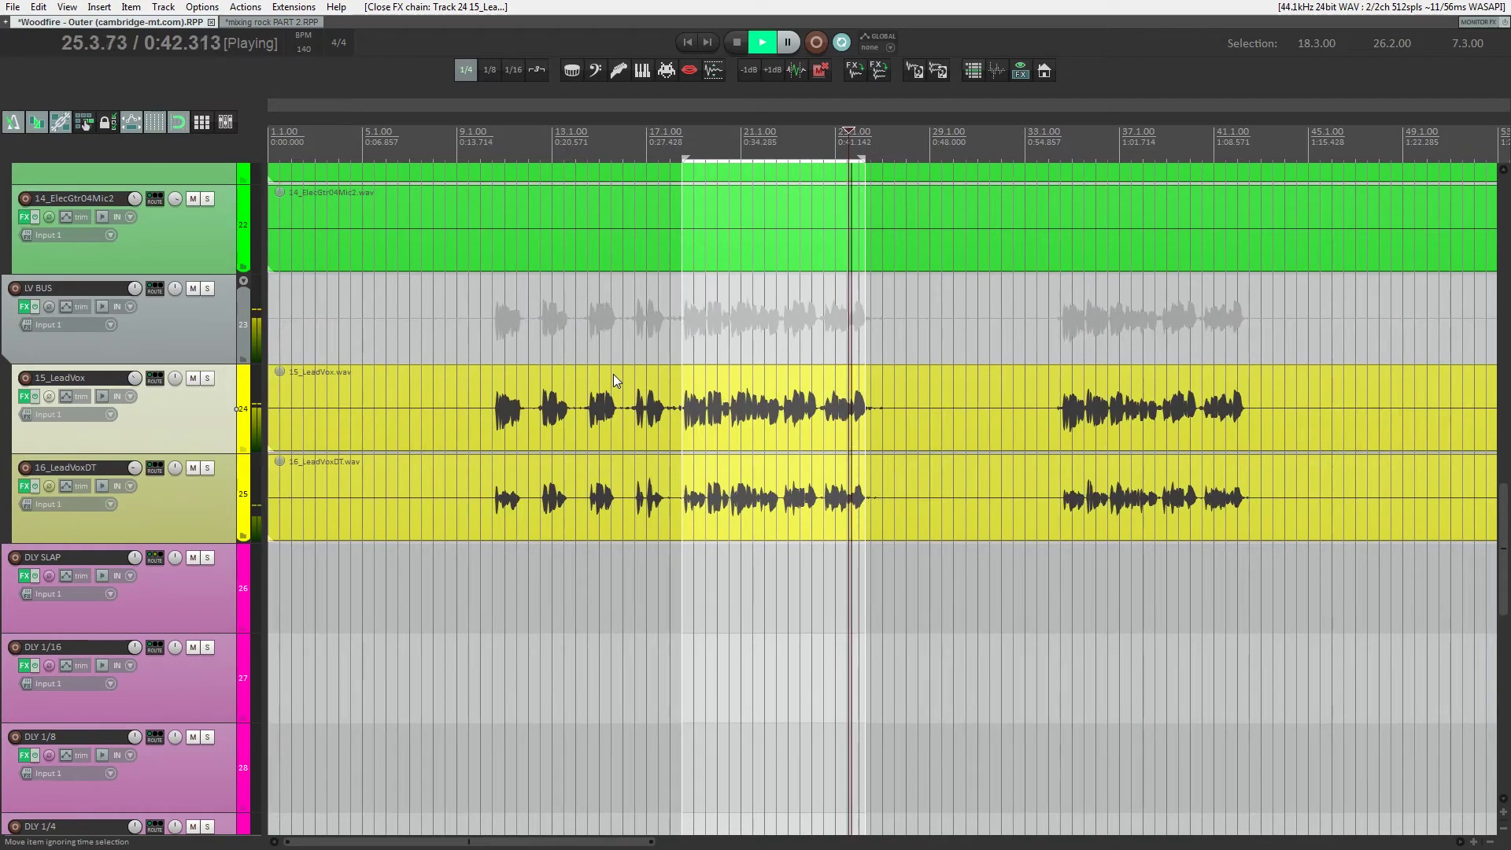
pyautogui.click(492, 327)
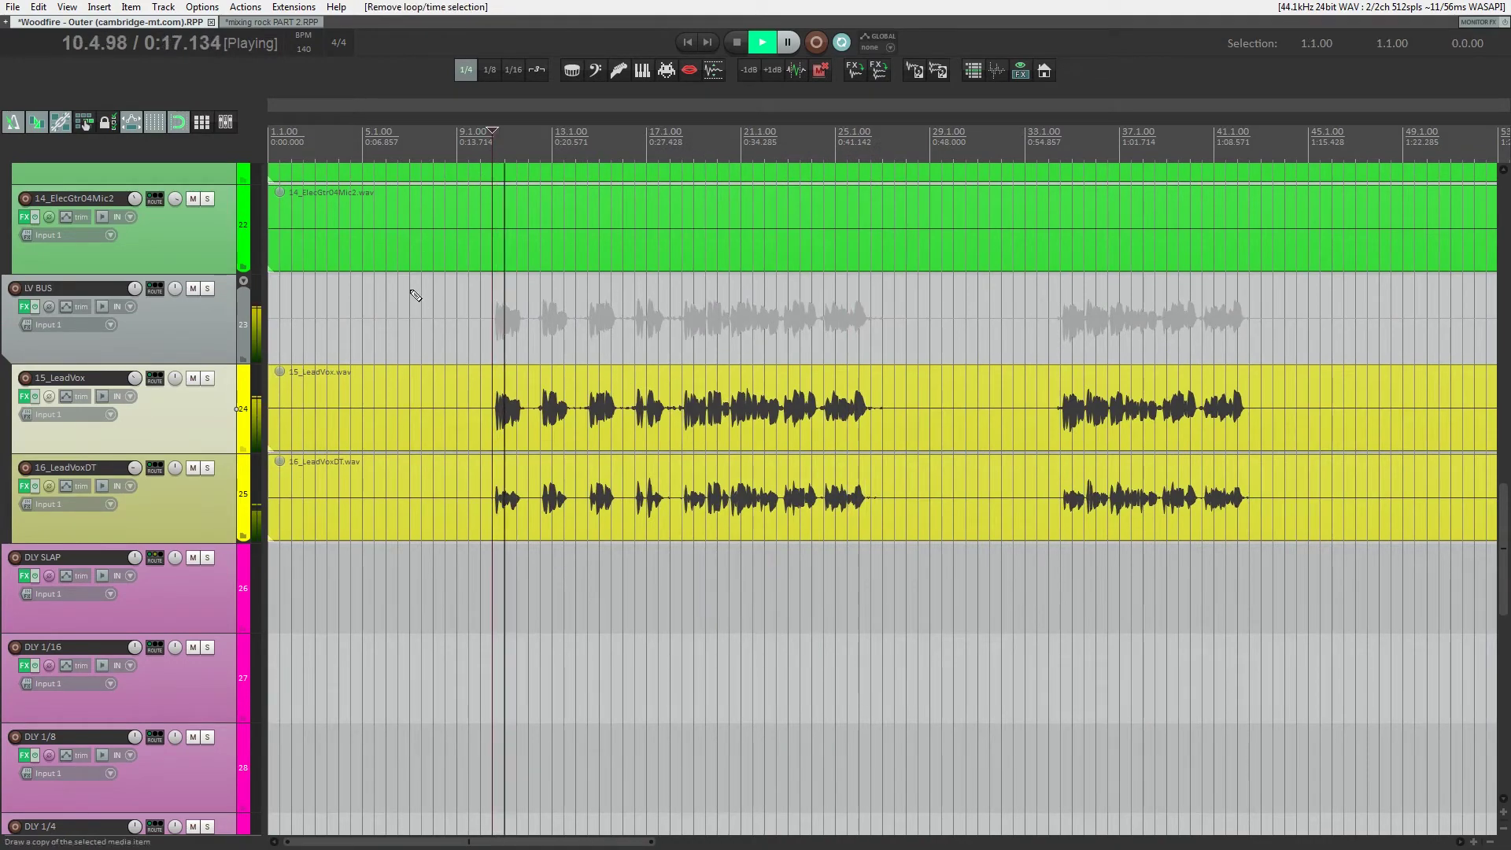
pyautogui.scroll(-3, 417, 296)
# - Show the mixer and enable VerbSuite Classics on the REV ROOM track
pyautogui.click(225, 122)
pyautogui.moveTo(573, 833); pyautogui.dragTo(760, 816)
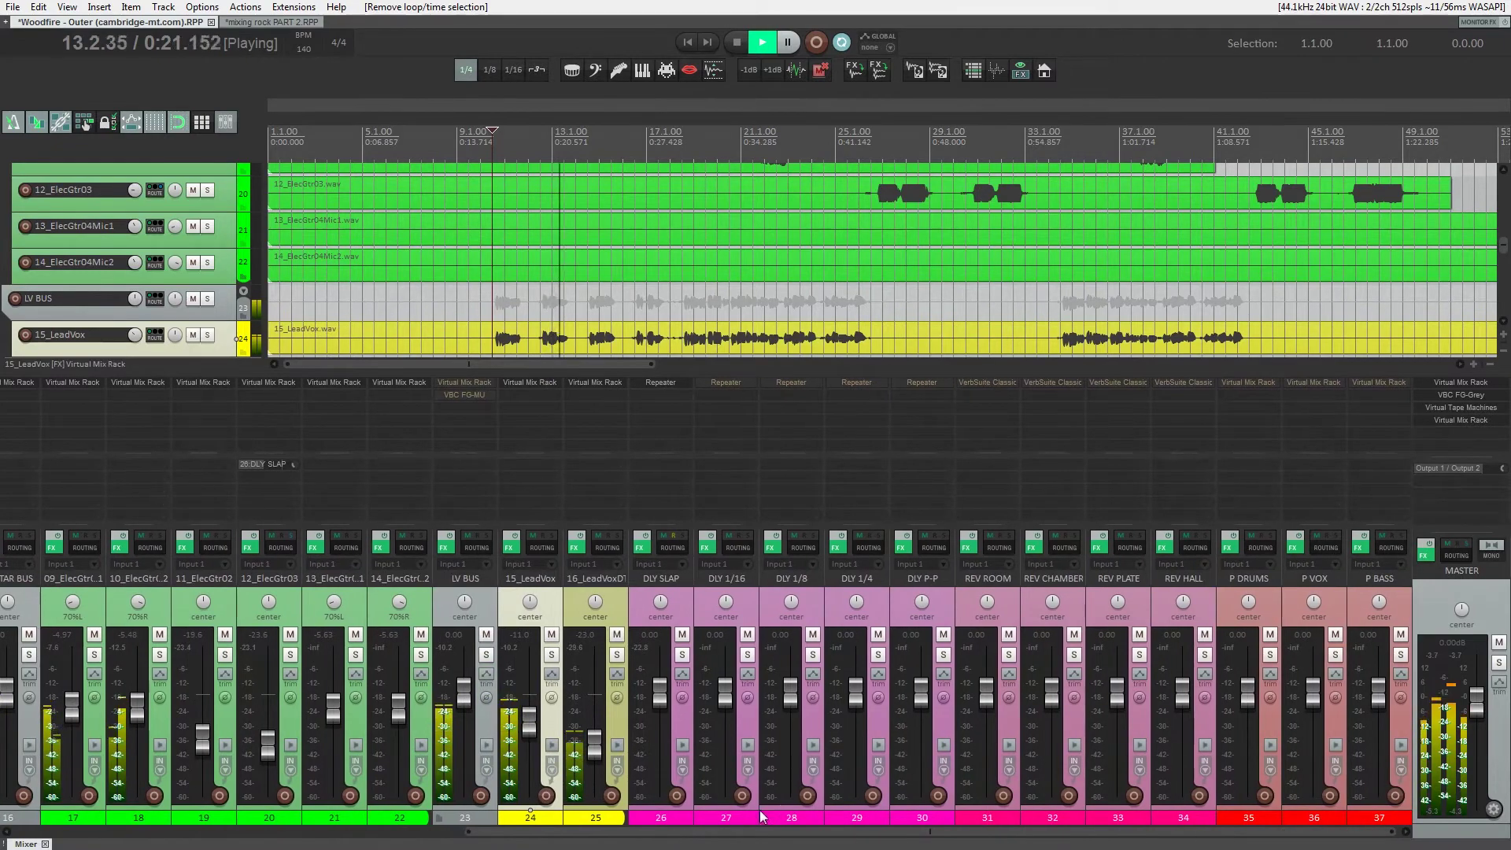
pyautogui.keyDown('shift'); pyautogui.click(984, 383); pyautogui.keyUp('shift')
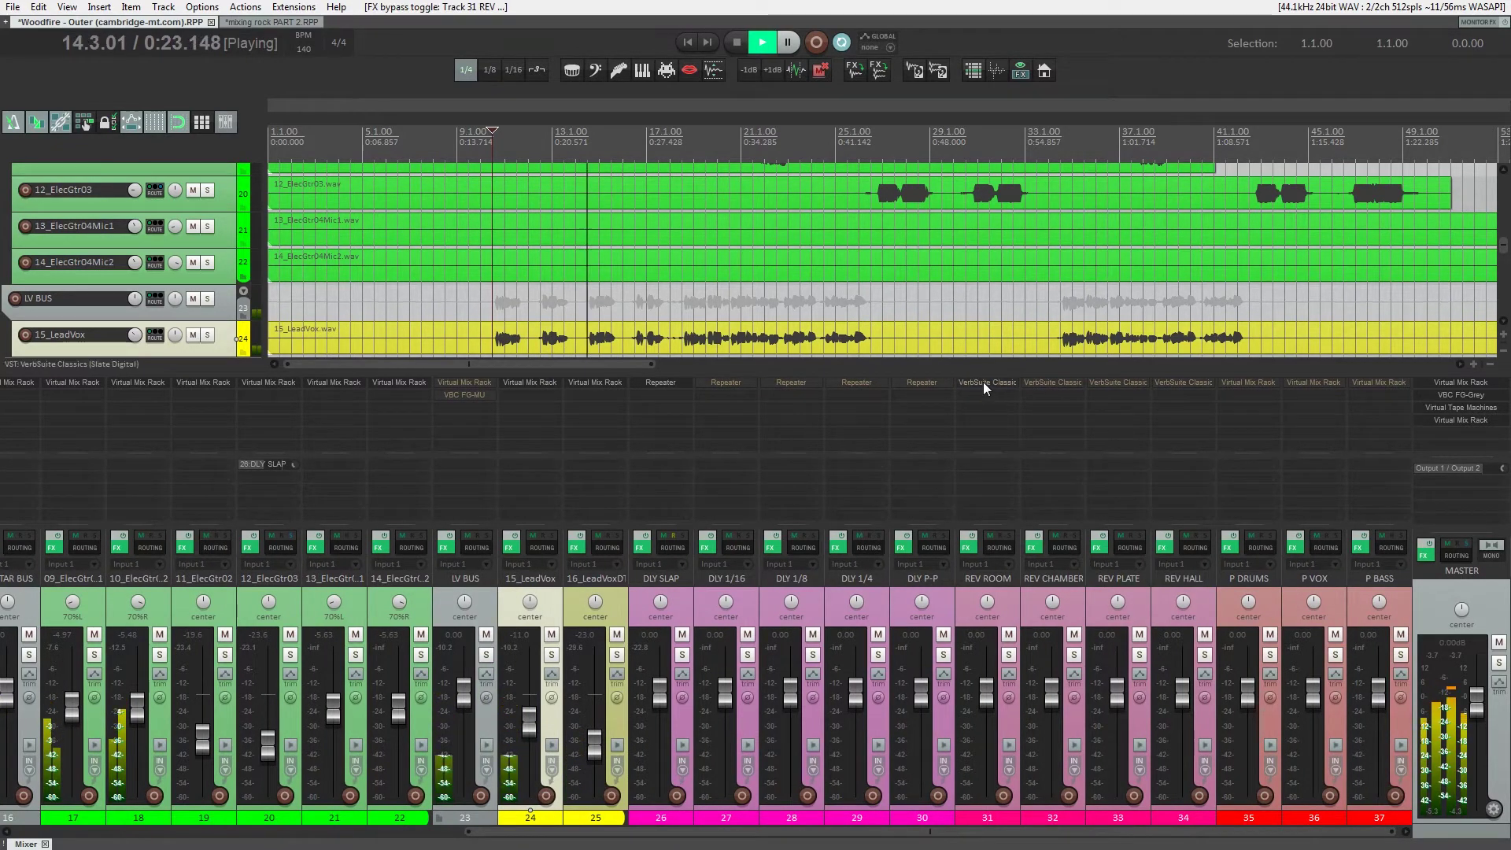
# - Add Virtual Mix Rack to the REV ROOM track and load AirEQ Earth and AirEQ Air into its first two slots
pyautogui.doubleClick(989, 399)
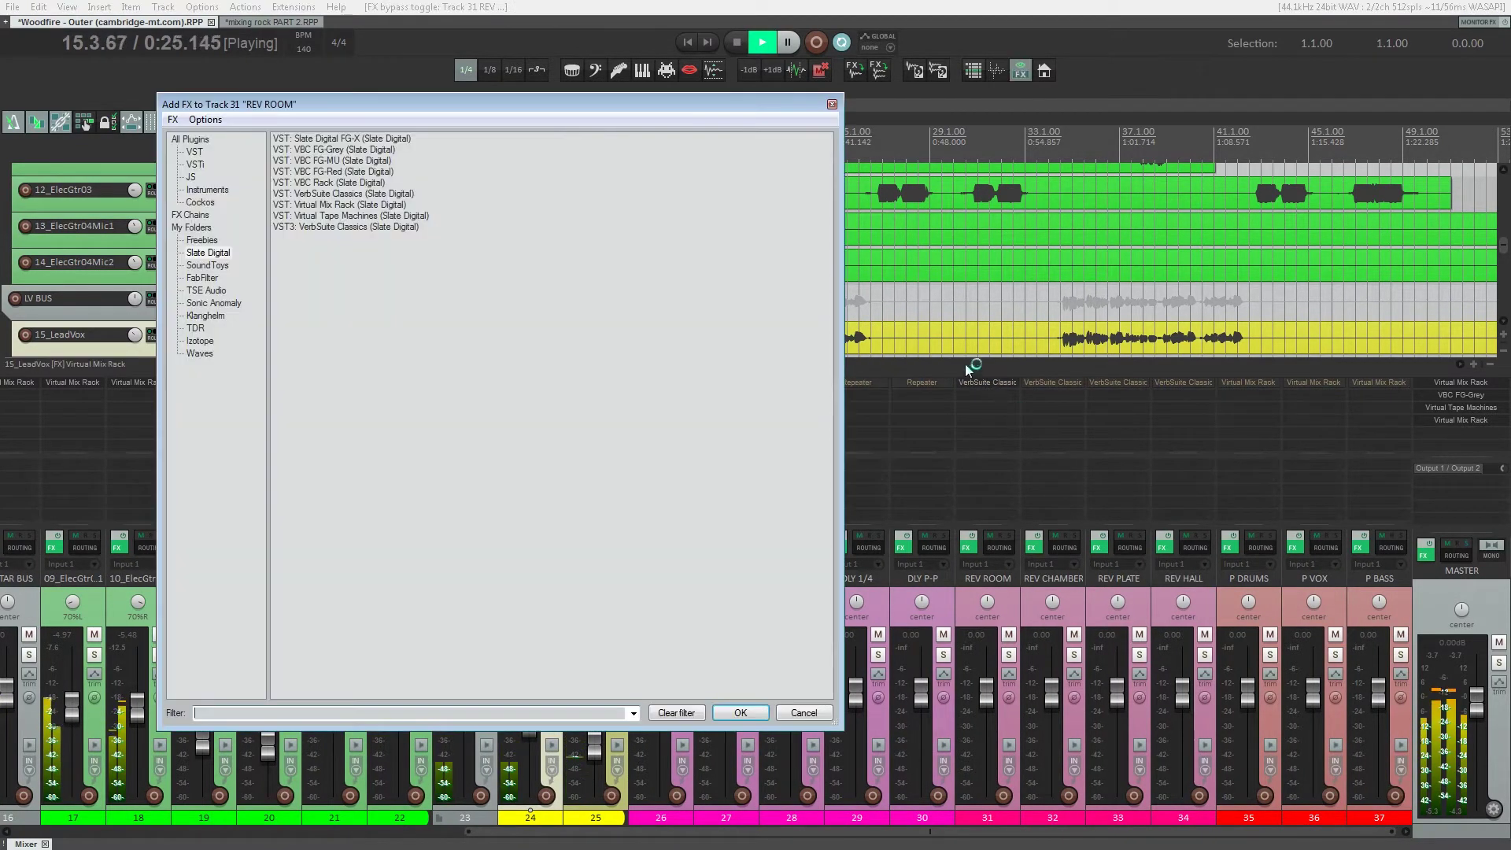
pyautogui.doubleClick(317, 206)
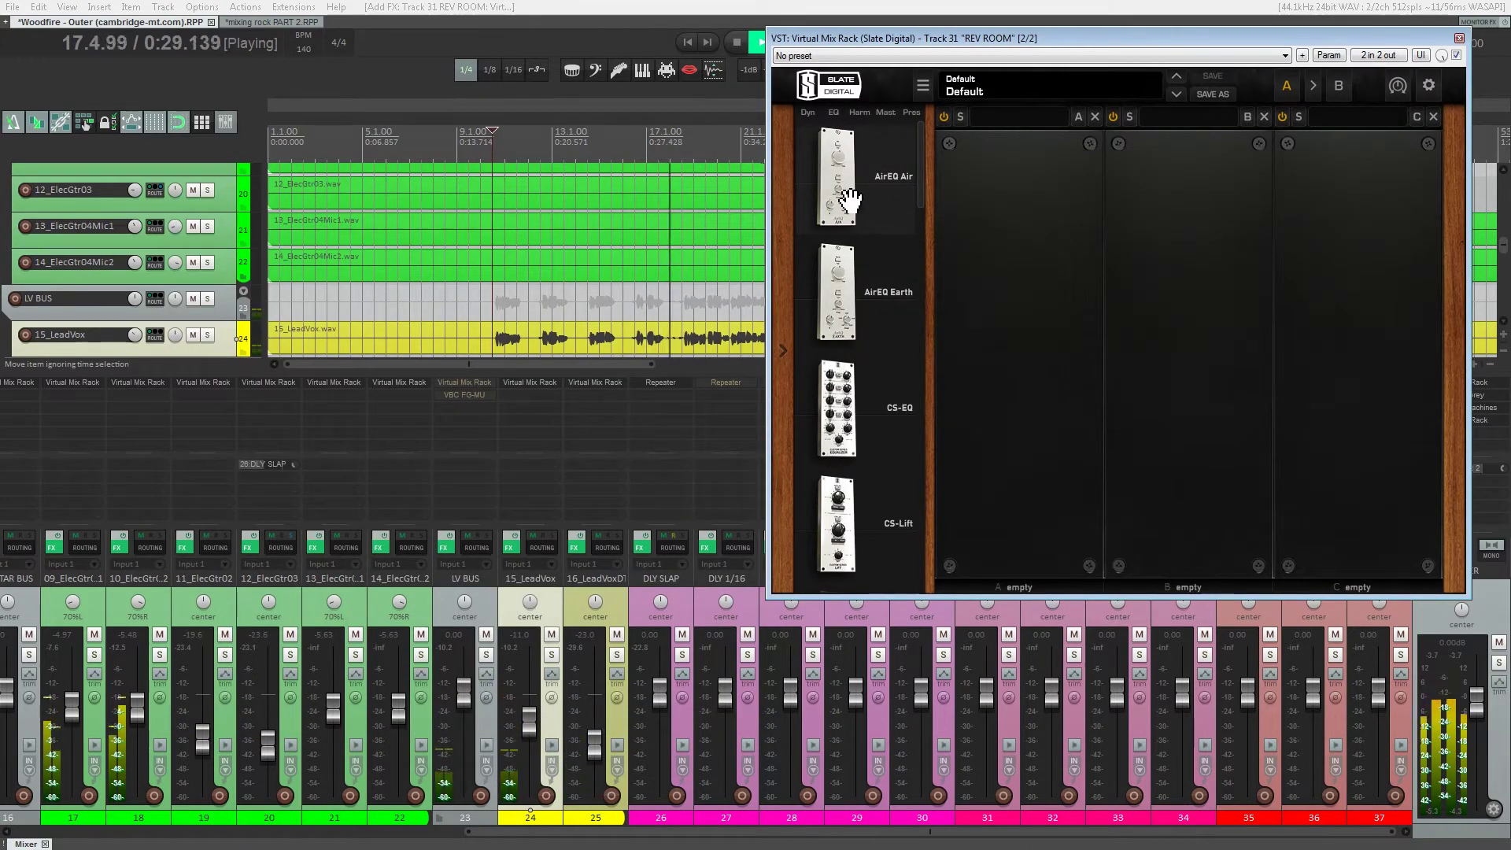
pyautogui.moveTo(863, 297); pyautogui.dragTo(993, 250)
pyautogui.moveTo(853, 184); pyautogui.dragTo(1204, 300)
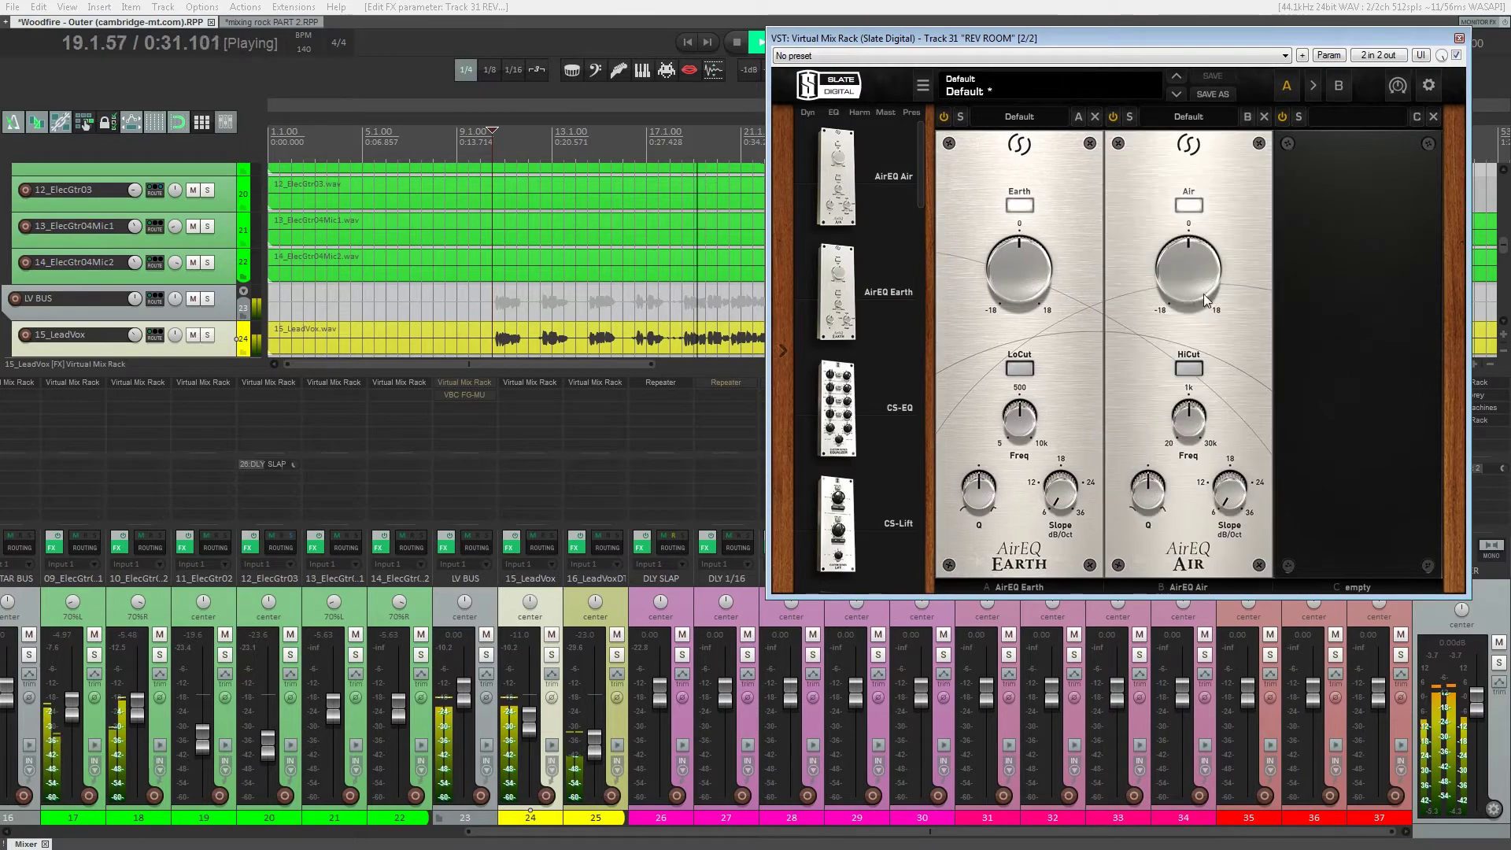
# - Set the AirEQ Air high cut to about 3.38 kHz, adjust the AirEQ Earth low-cut frequency and close the rack
pyautogui.moveTo(1188, 417); pyautogui.dragTo(1187, 383)
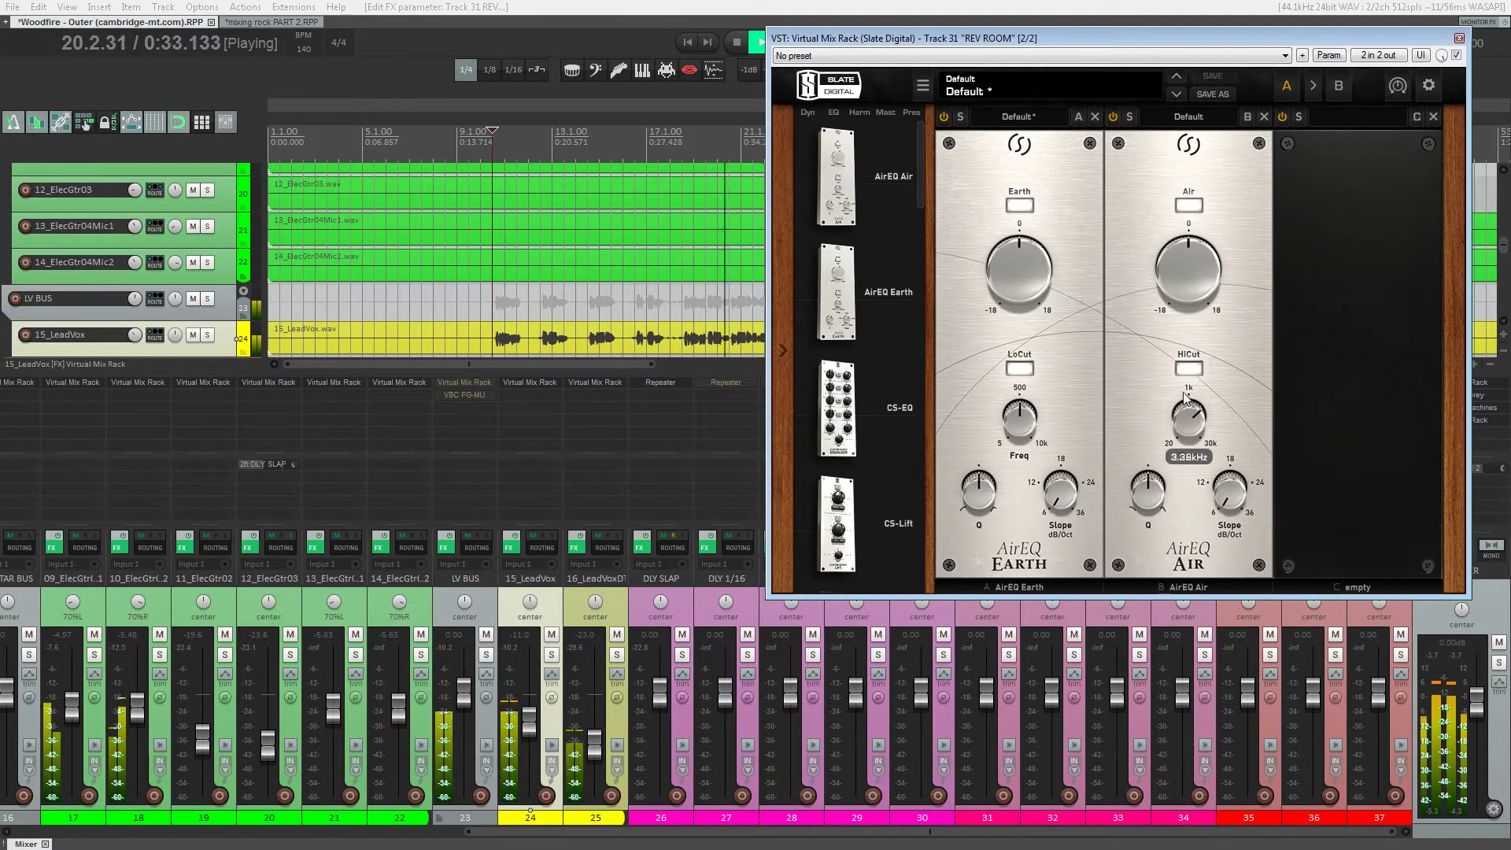
pyautogui.moveTo(1020, 417); pyautogui.dragTo(994, 380)
pyautogui.click(1459, 38)
# - Place Virtual Mix Rack before VerbSuite Classics on REV ROOM and move the reverb window clear of the mixer's routing controls
pyautogui.click(1003, 395)
pyautogui.moveTo(810, 91); pyautogui.dragTo(1017, 200)
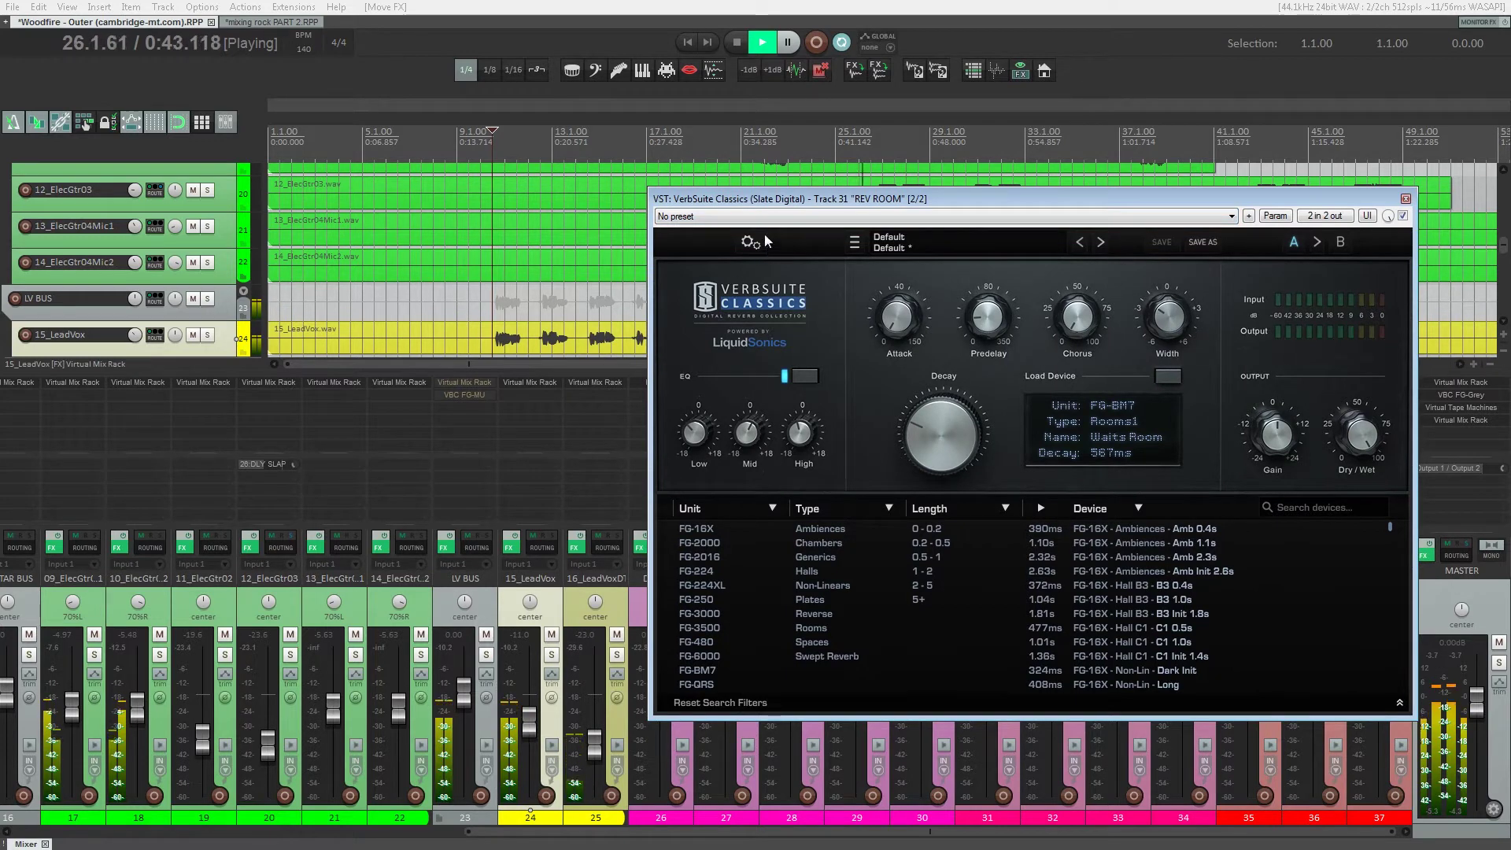
pyautogui.moveTo(772, 203); pyautogui.dragTo(856, 626)
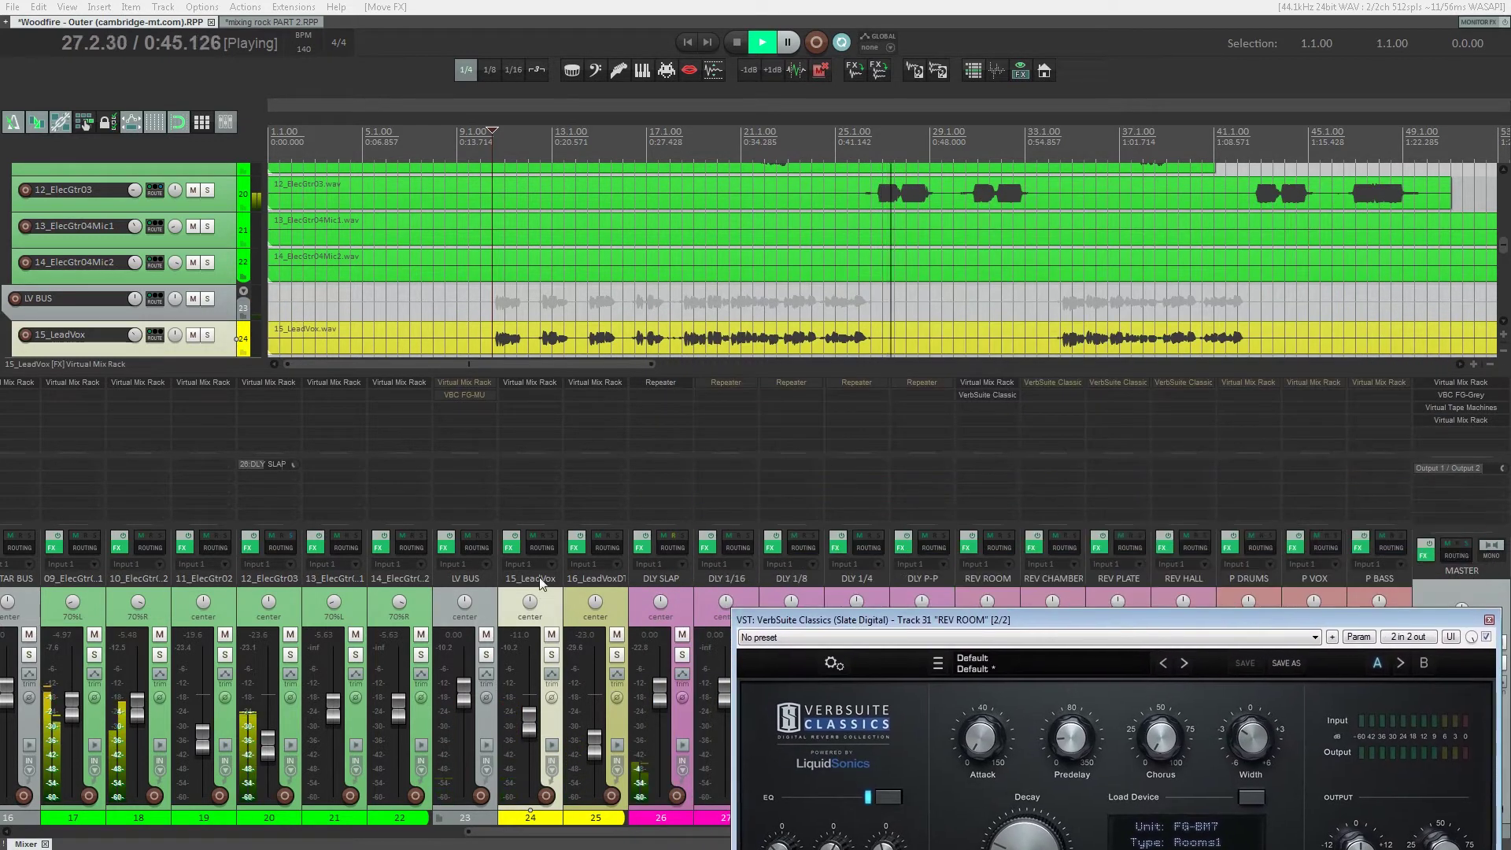
# - Create a send from 15_LeadVox to REV ROOM and set its level to about -18.48 dB while playing the vocal section
pyautogui.moveTo(995, 537); pyautogui.dragTo(996, 538)
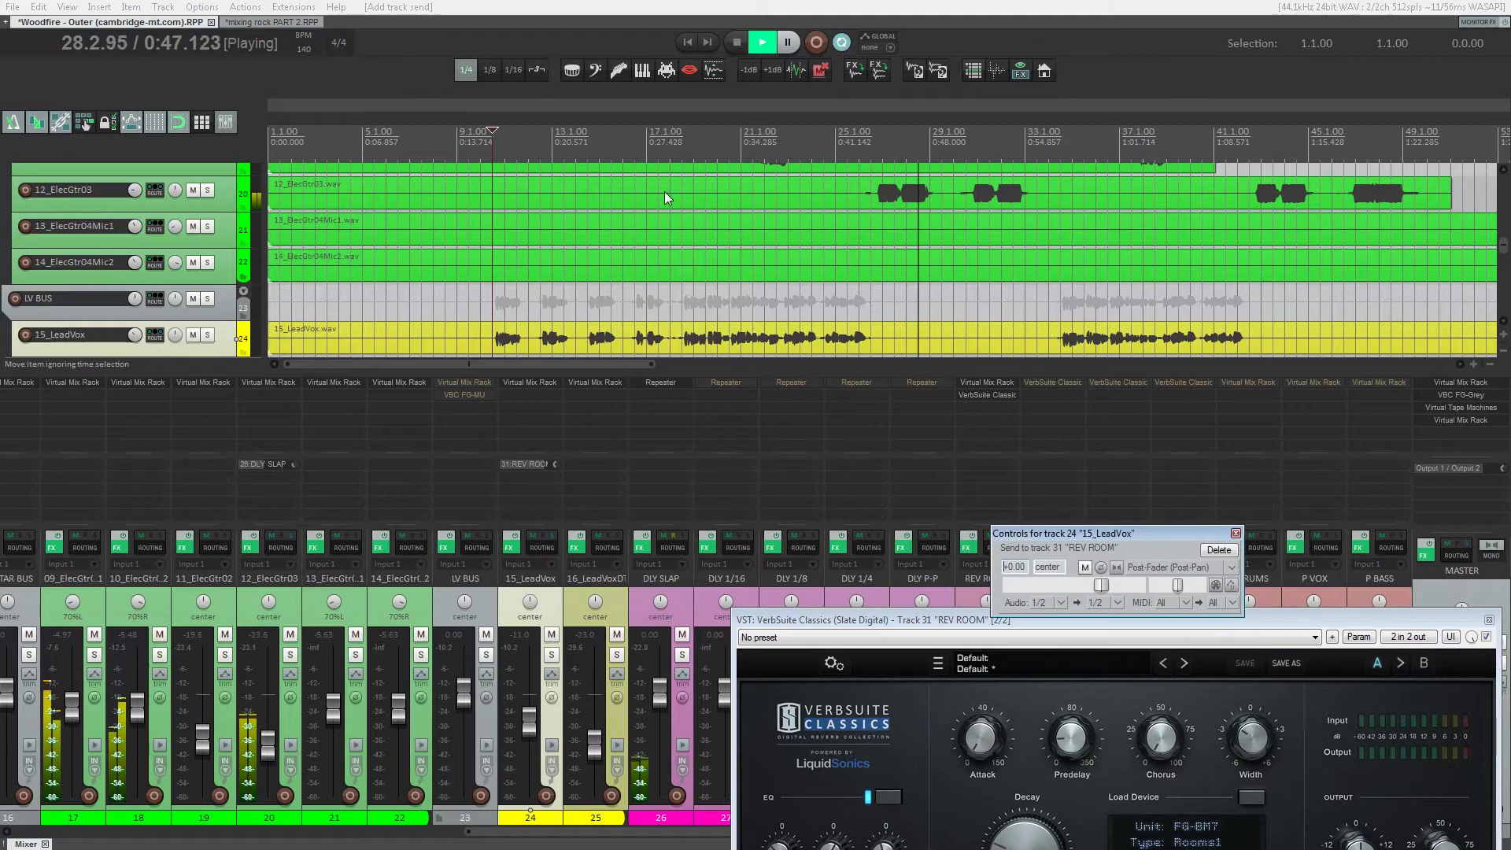
pyautogui.click(694, 185)
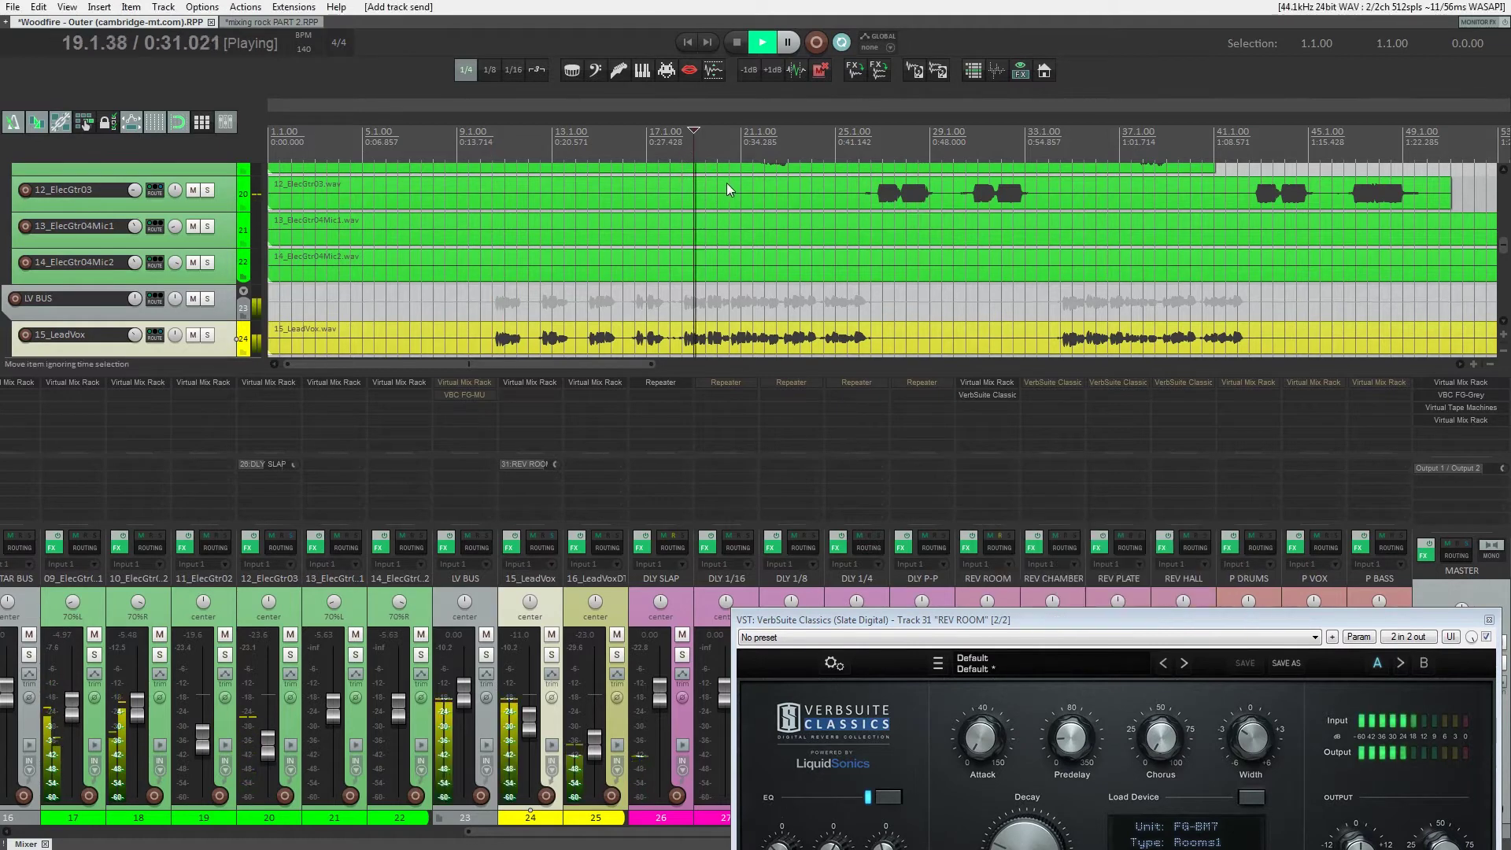
pyautogui.click(517, 465)
pyautogui.moveTo(628, 526); pyautogui.dragTo(585, 536)
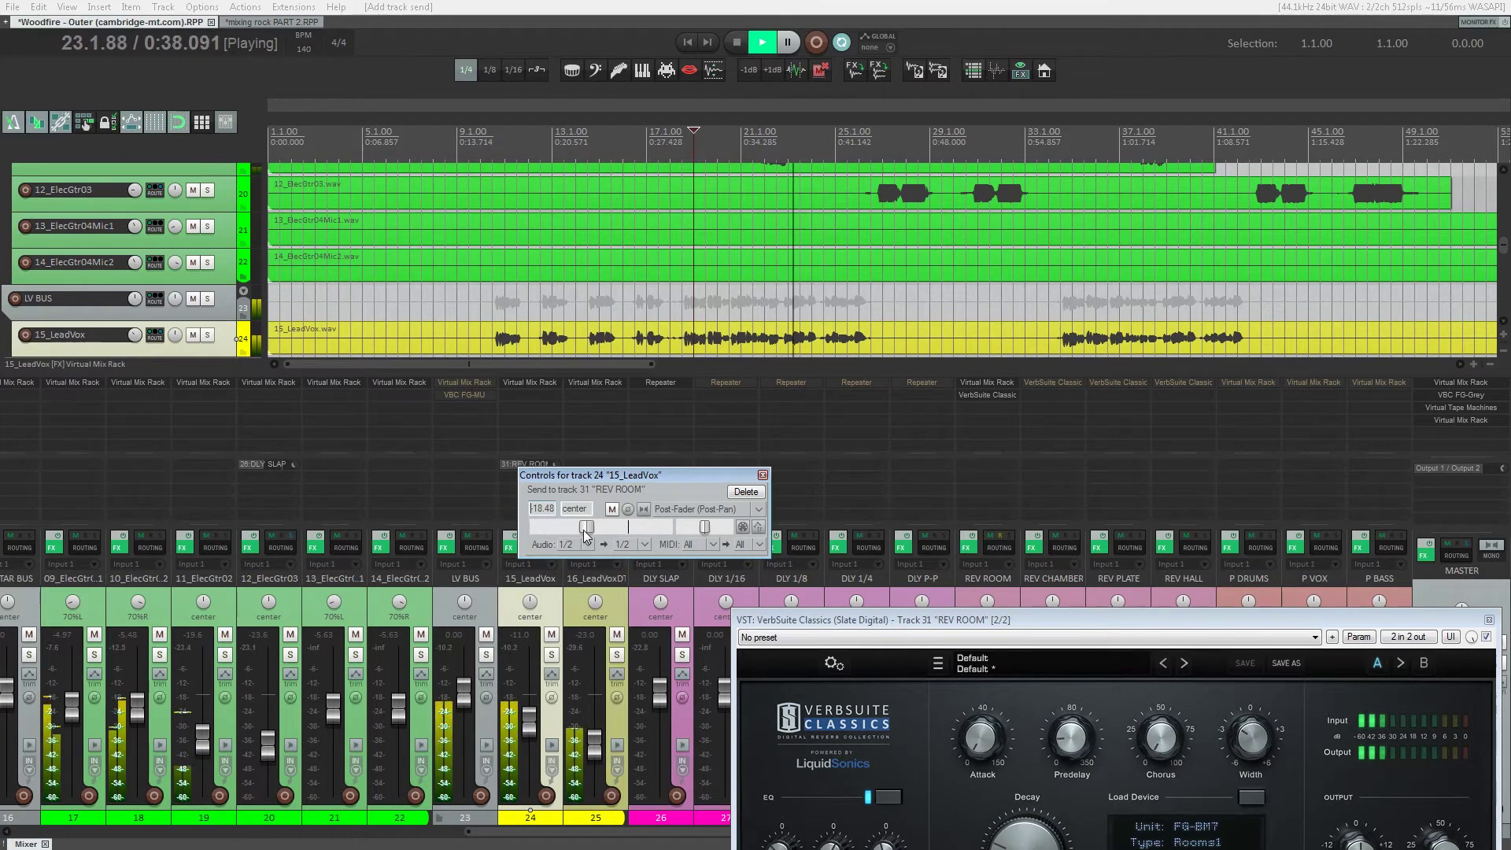
# - Compare the lead vocal with its REV ROOM send muted and unmuted, and replay from the start of the longer vocal section
pyautogui.click(611, 510)
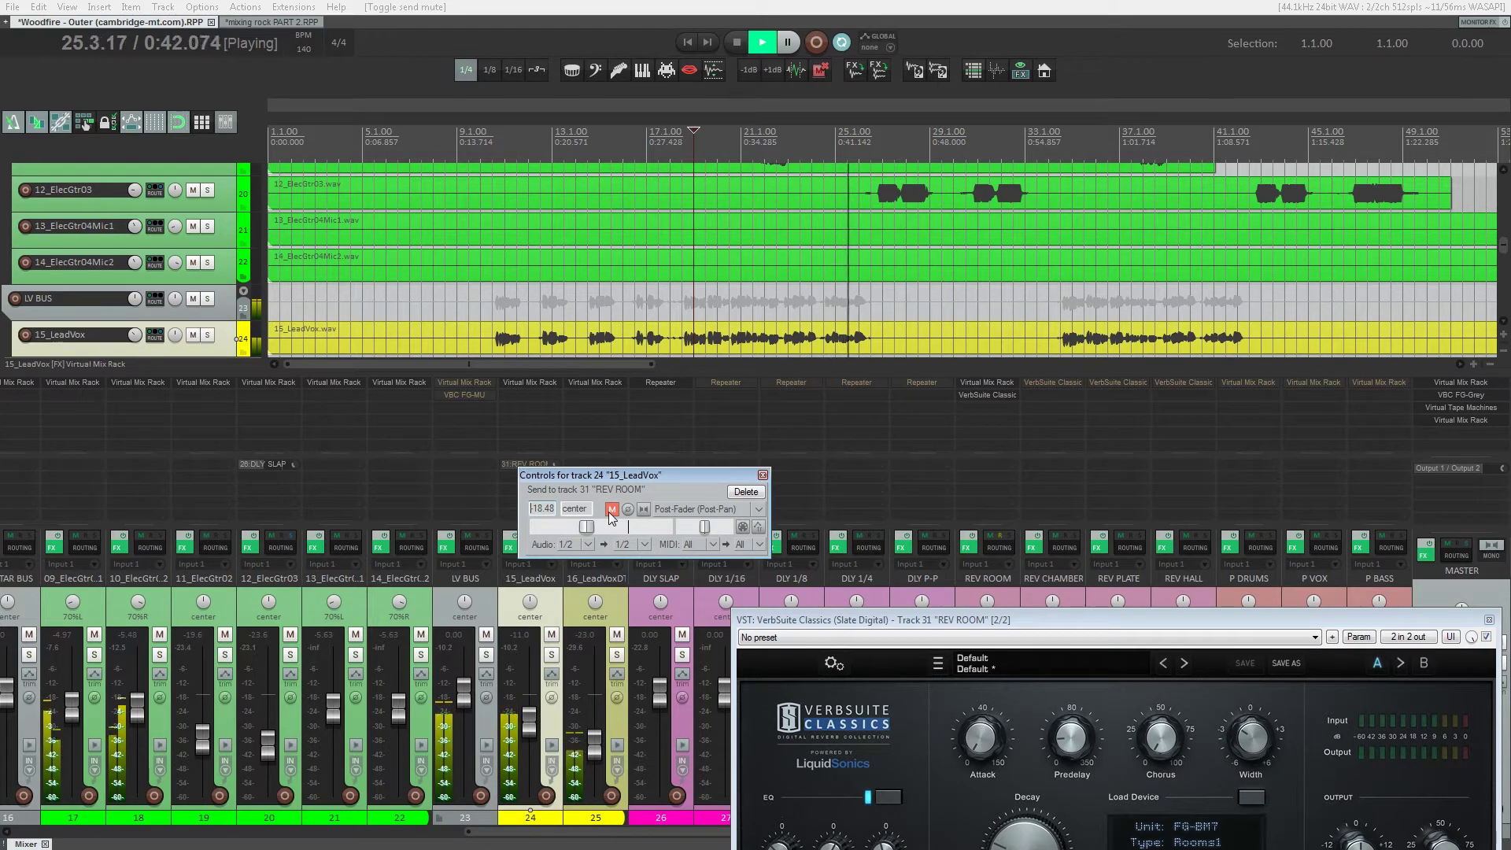
pyautogui.click(612, 510)
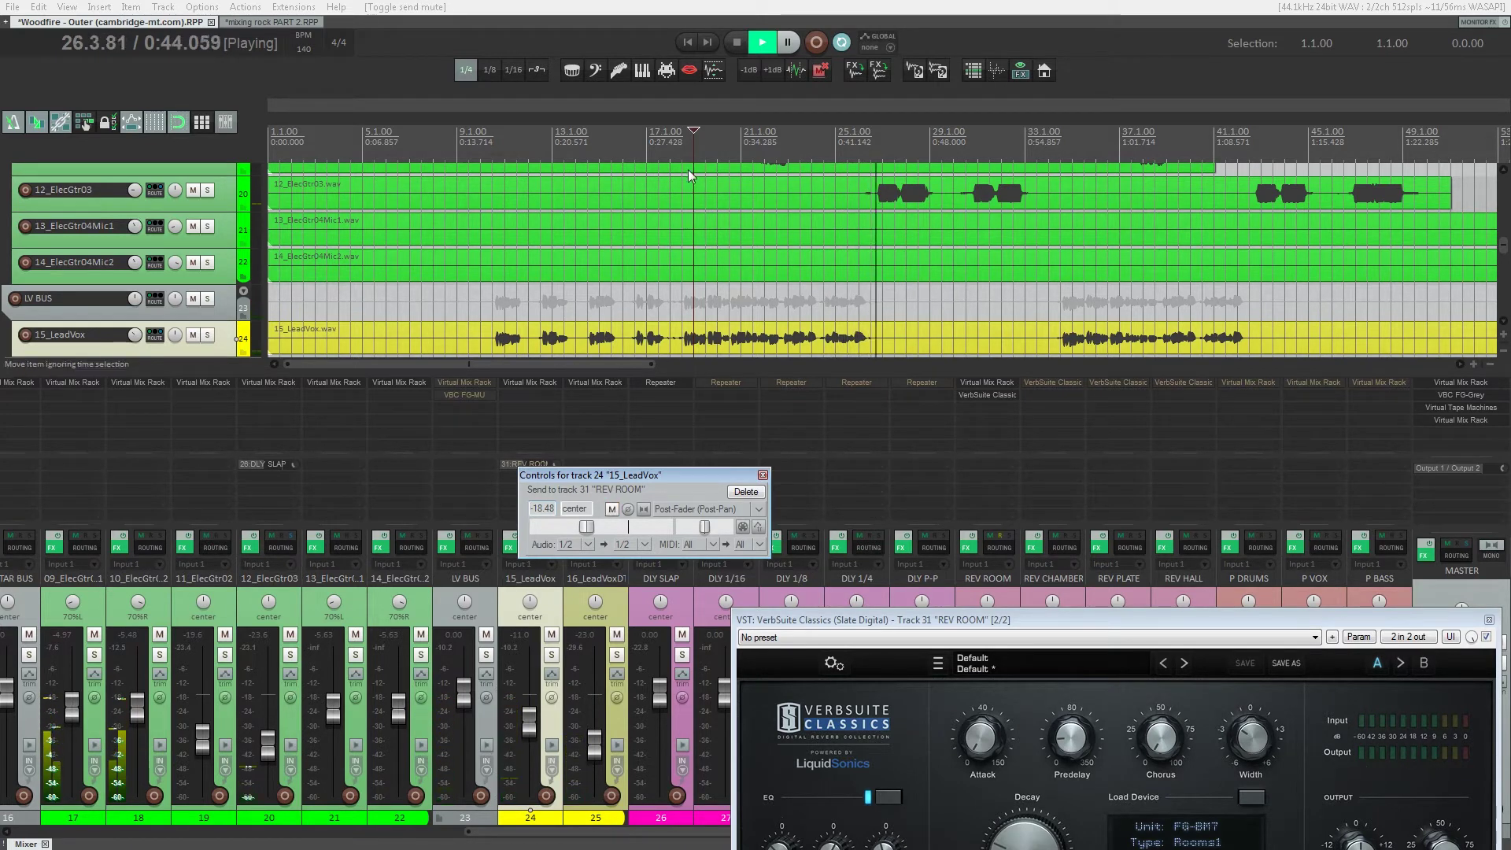
pyautogui.click(681, 271)
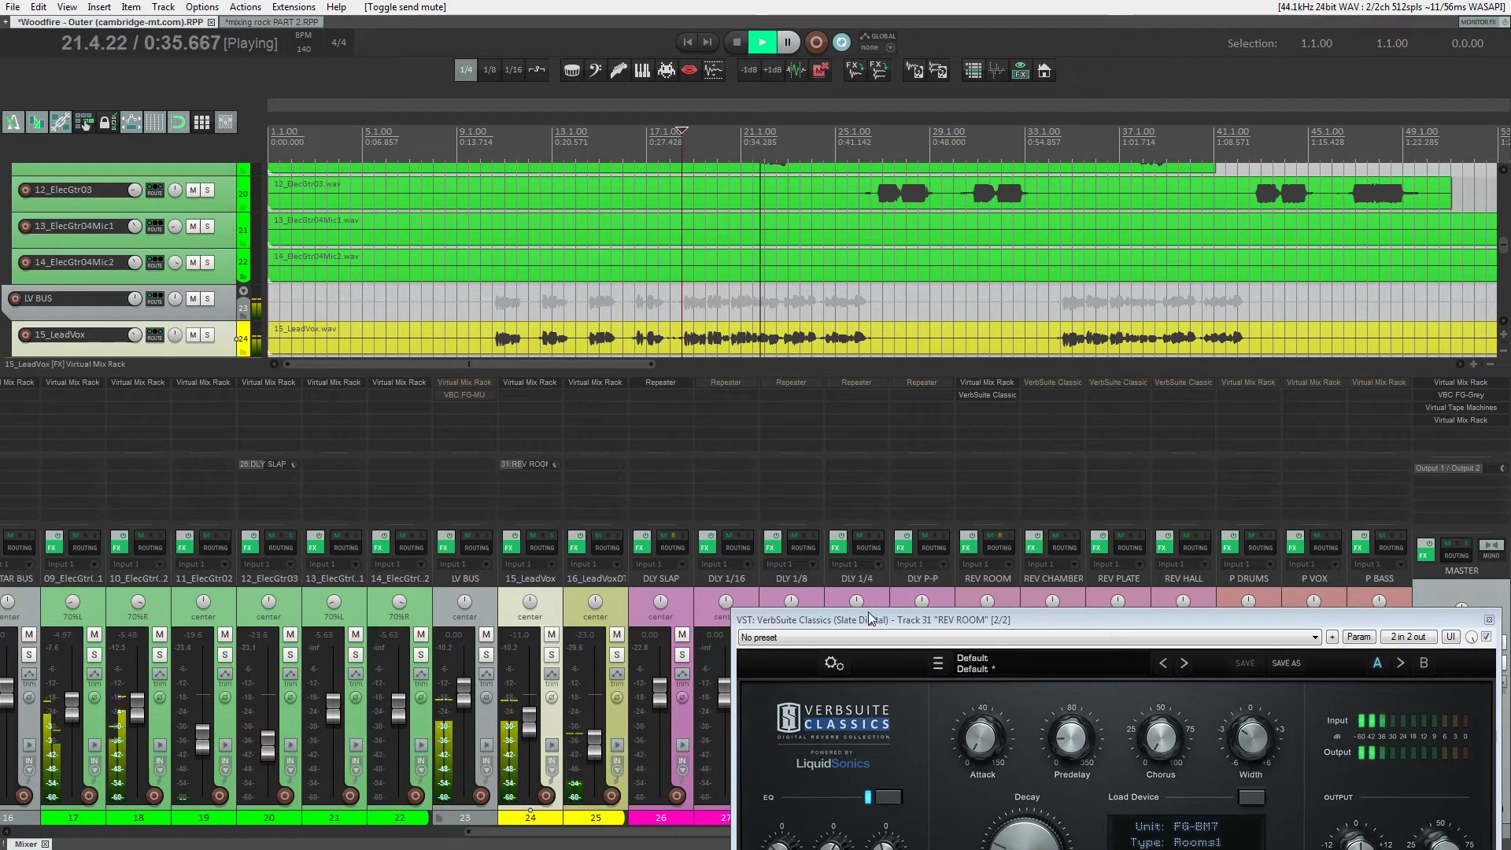
# - Set the 15_LeadVox send to REV ROOM to about -20.32 dB and close the send controls
pyautogui.moveTo(864, 615); pyautogui.dragTo(810, 569)
pyautogui.click(522, 463)
pyautogui.moveTo(594, 525); pyautogui.dragTo(598, 525)
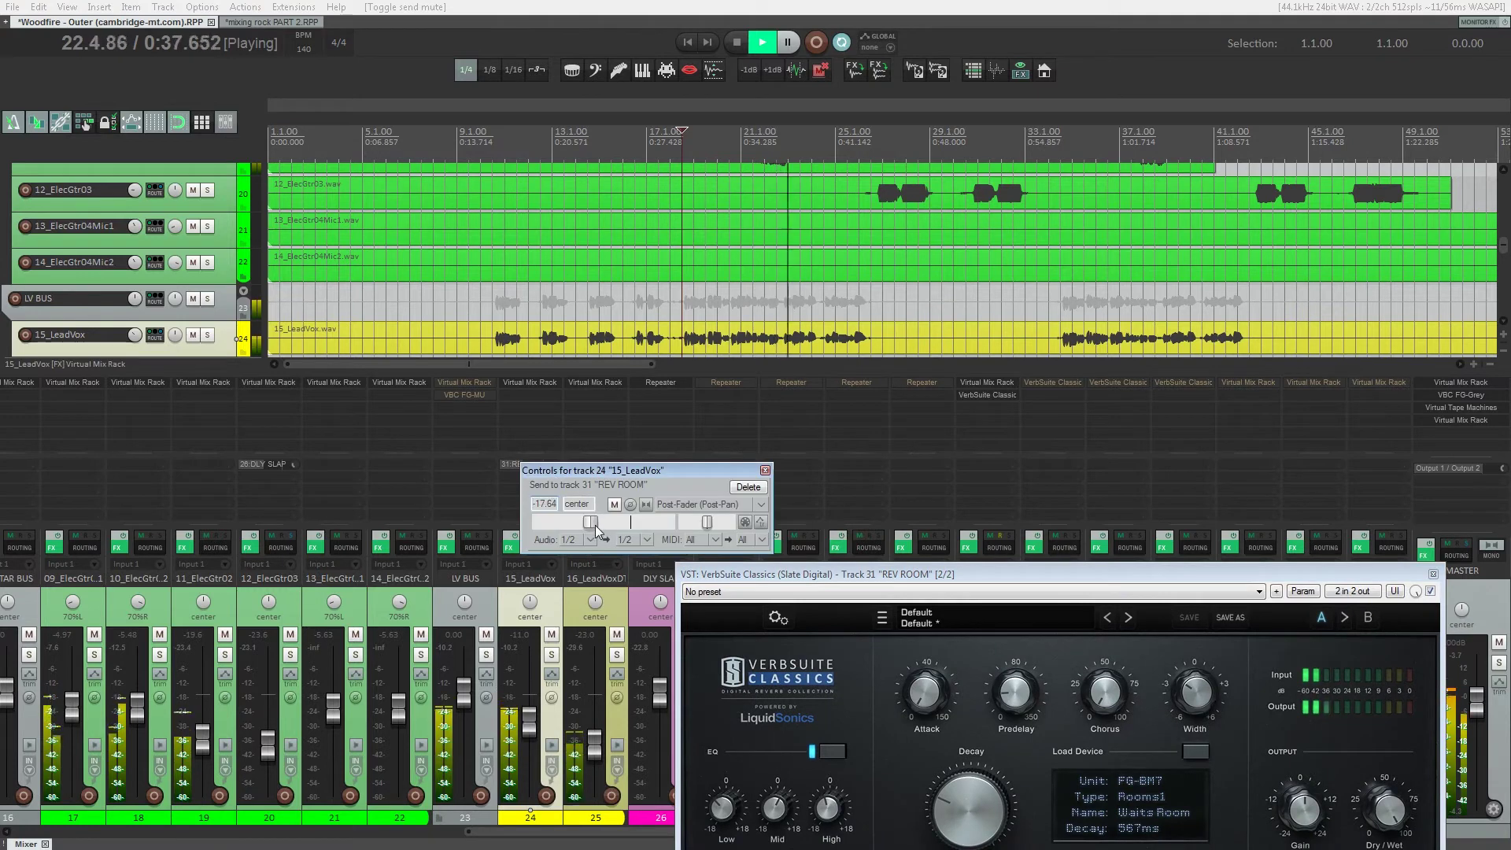
pyautogui.moveTo(592, 523); pyautogui.dragTo(588, 524)
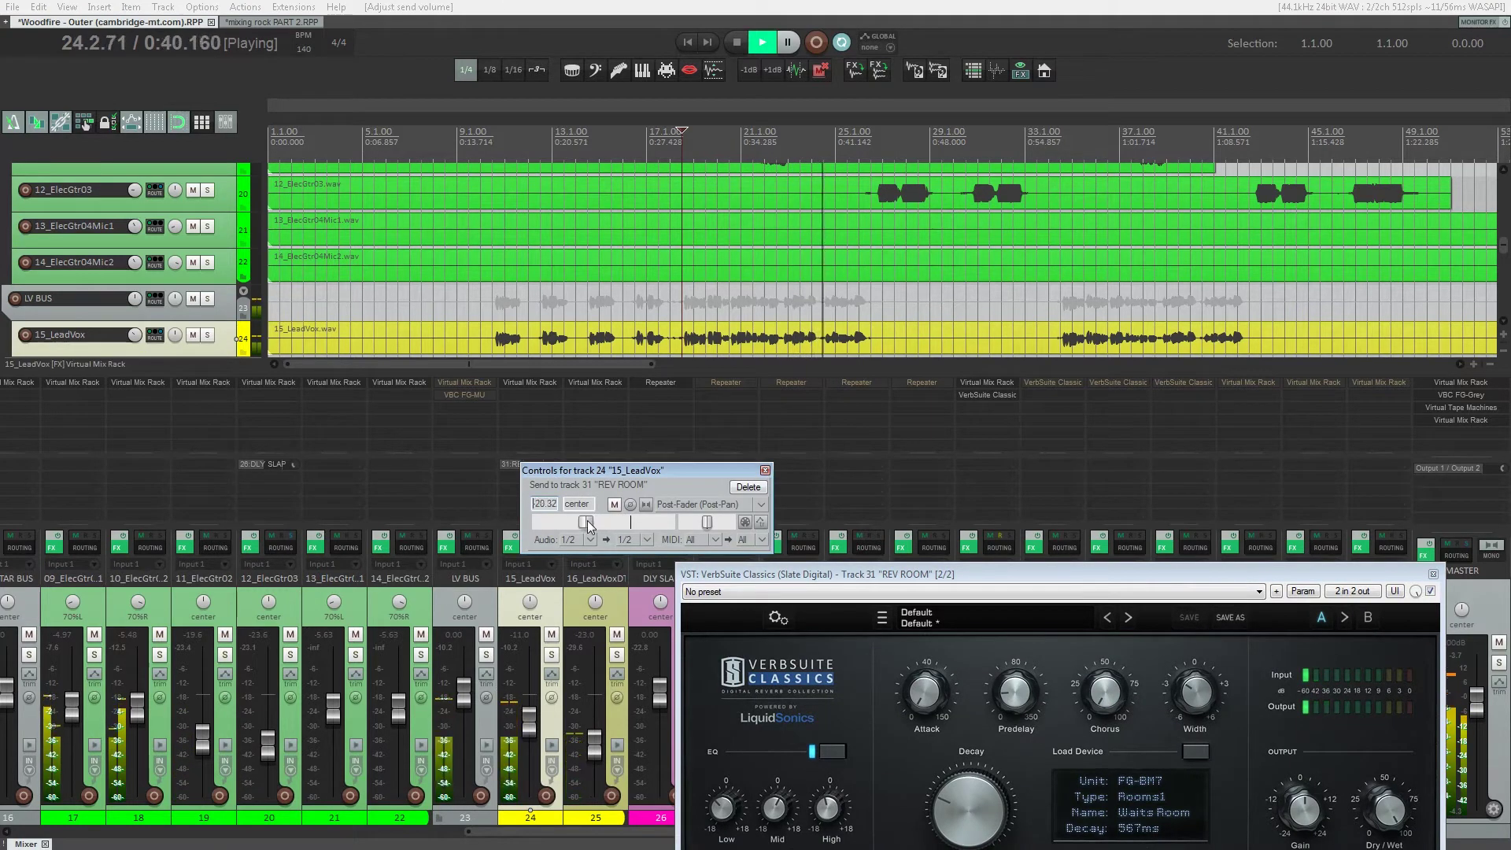
pyautogui.click(764, 470)
# - Bring the VerbSuite Classics window into full view and set the REV ROOM reverb's predelay to about 88.8 ms
pyautogui.moveTo(849, 574); pyautogui.dragTo(555, 149)
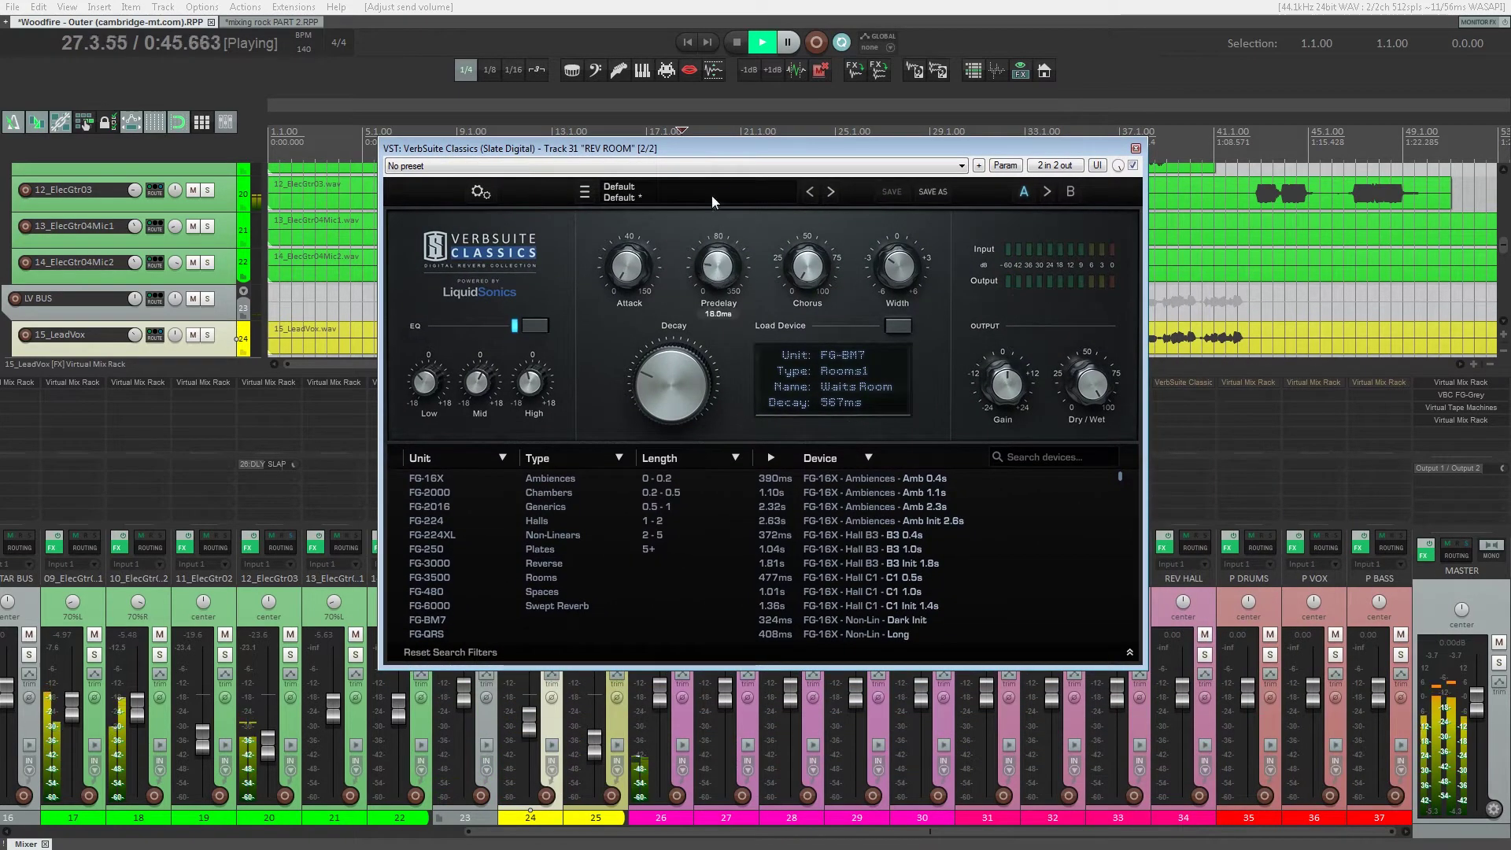
pyautogui.moveTo(674, 152); pyautogui.dragTo(500, 125)
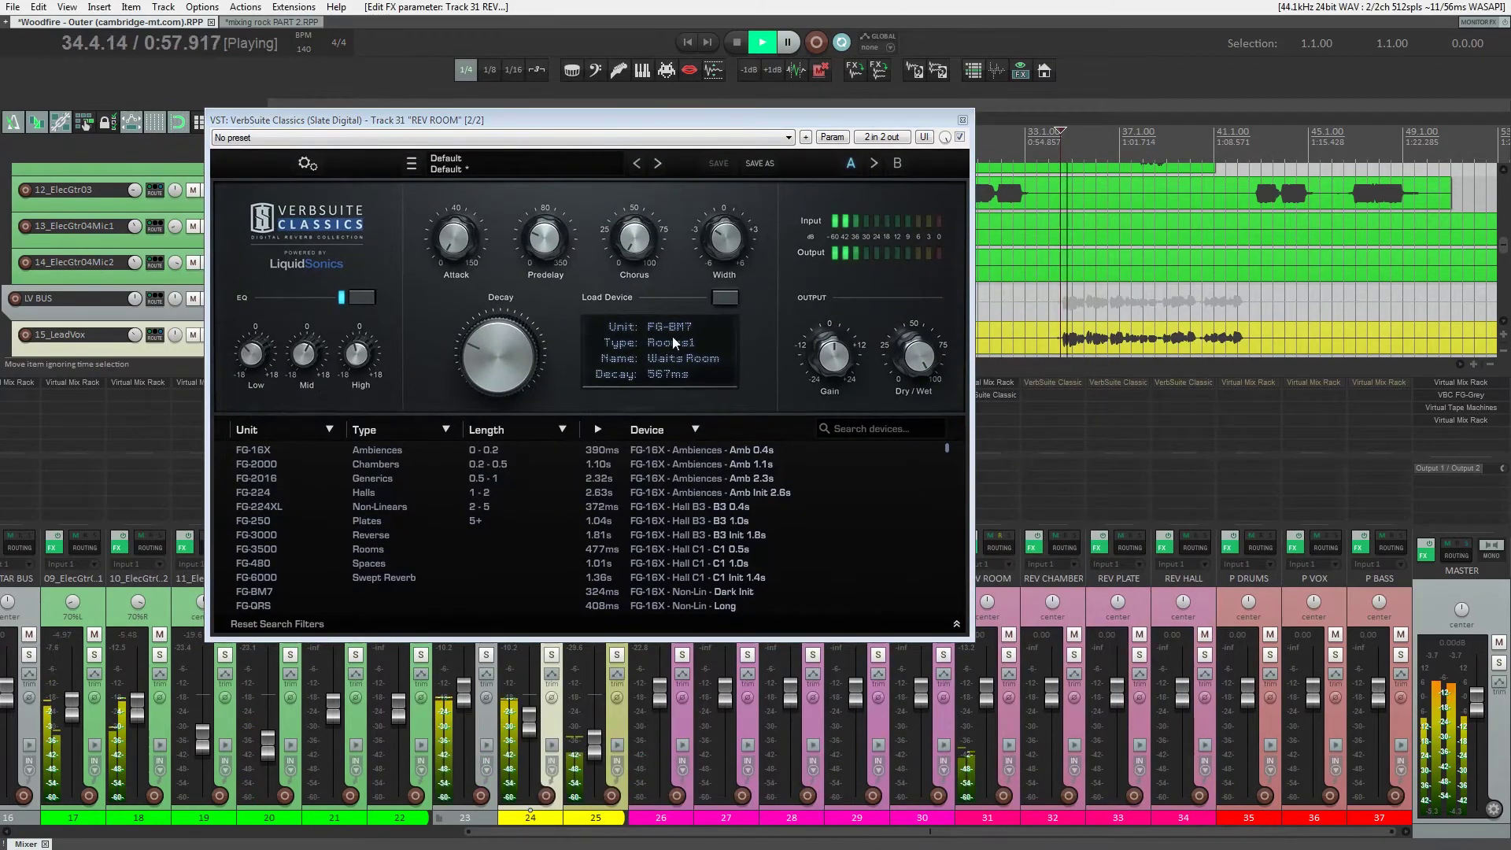
pyautogui.moveTo(549, 221)
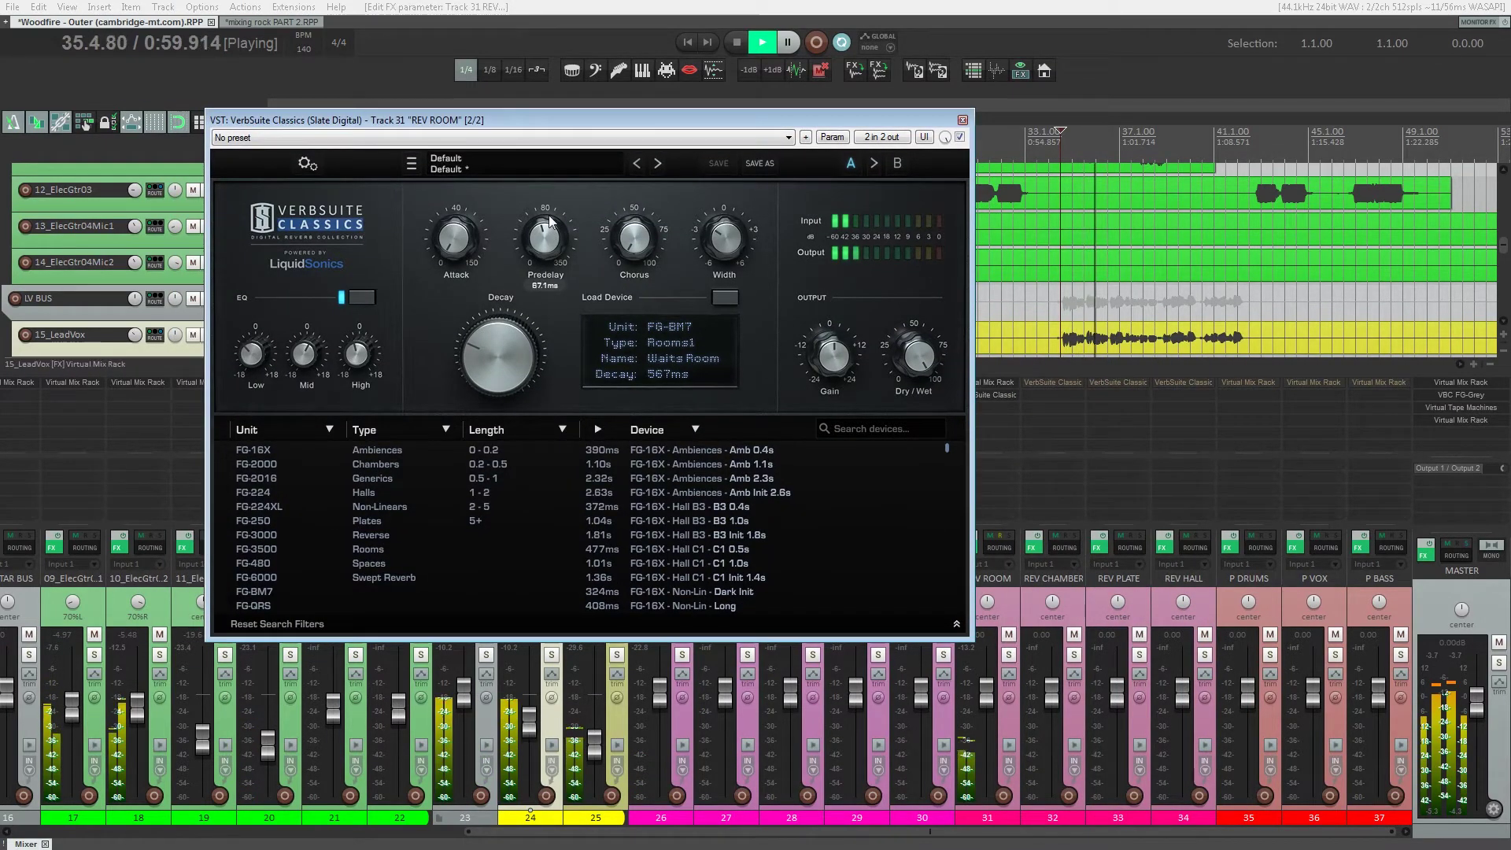
pyautogui.moveTo(550, 218); pyautogui.dragTo(546, 196)
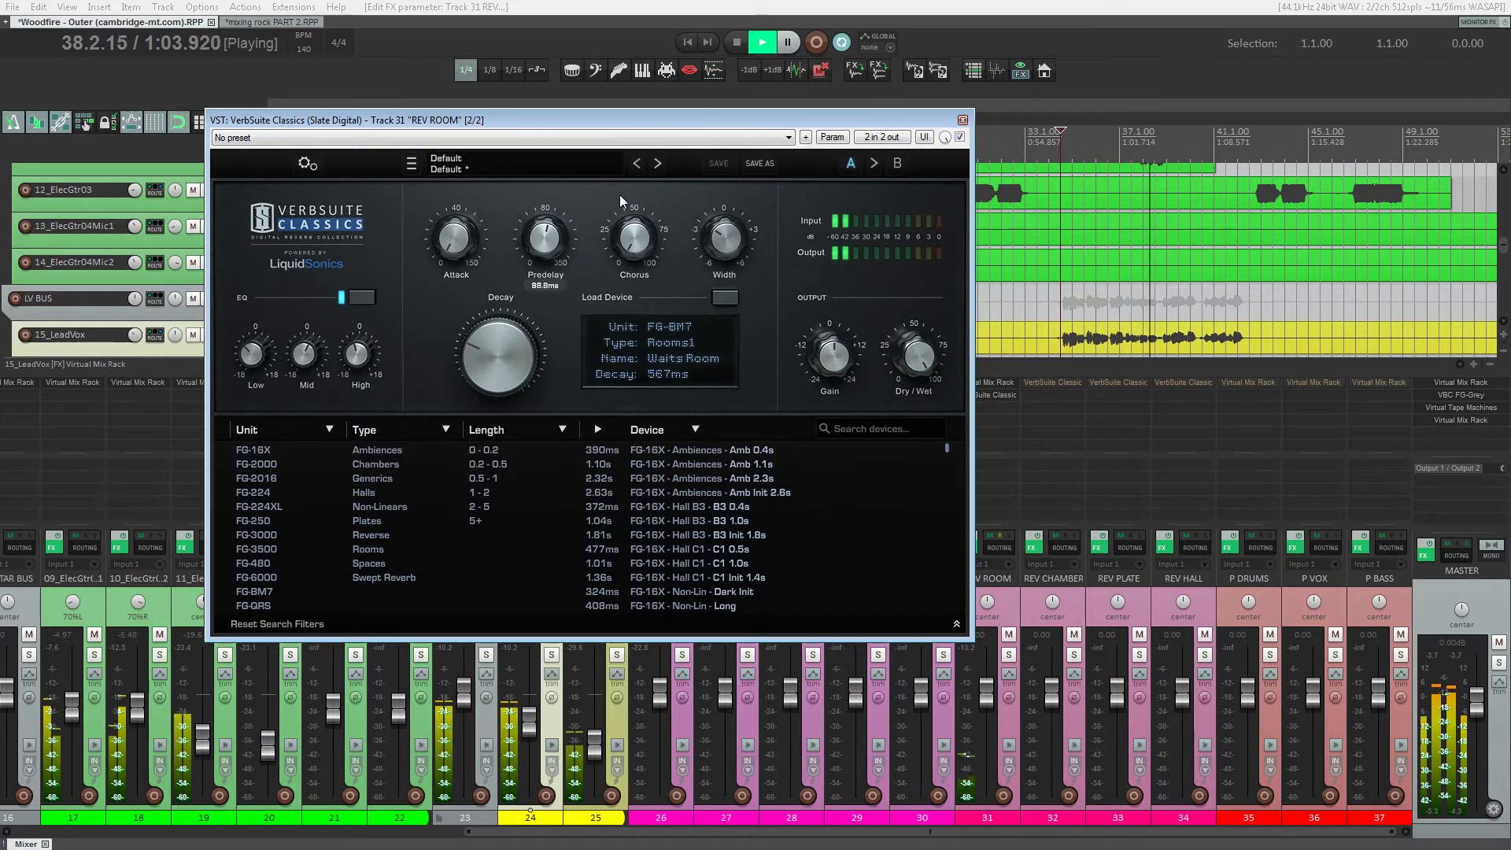
# - Set the REV ROOM reverb's Mid EQ to about 4.4 dB, close its window and stop playback
pyautogui.moveTo(741, 241); pyautogui.dragTo(738, 232)
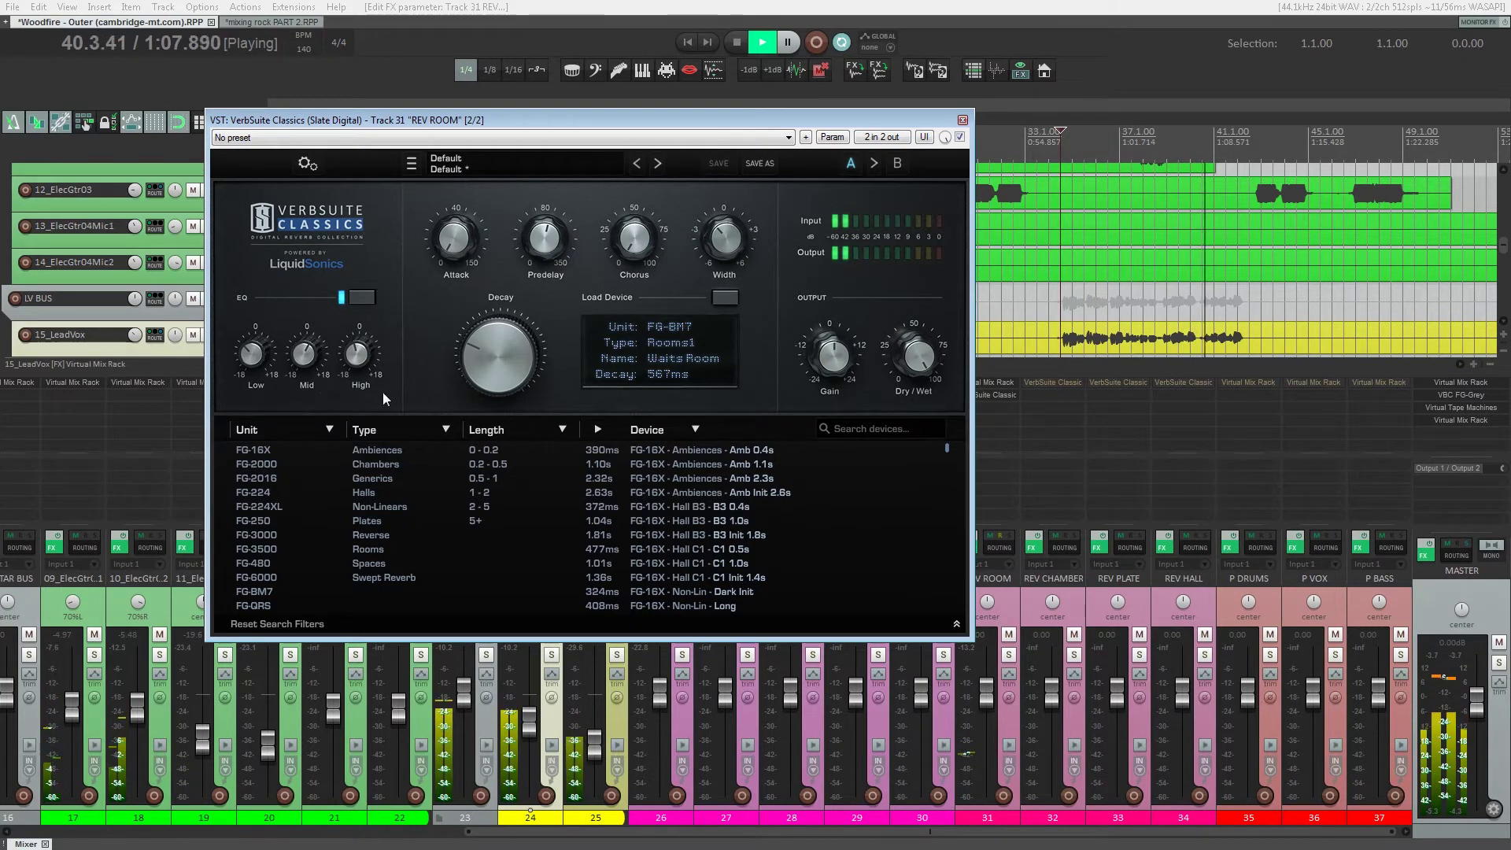
pyautogui.moveTo(311, 352); pyautogui.dragTo(313, 352)
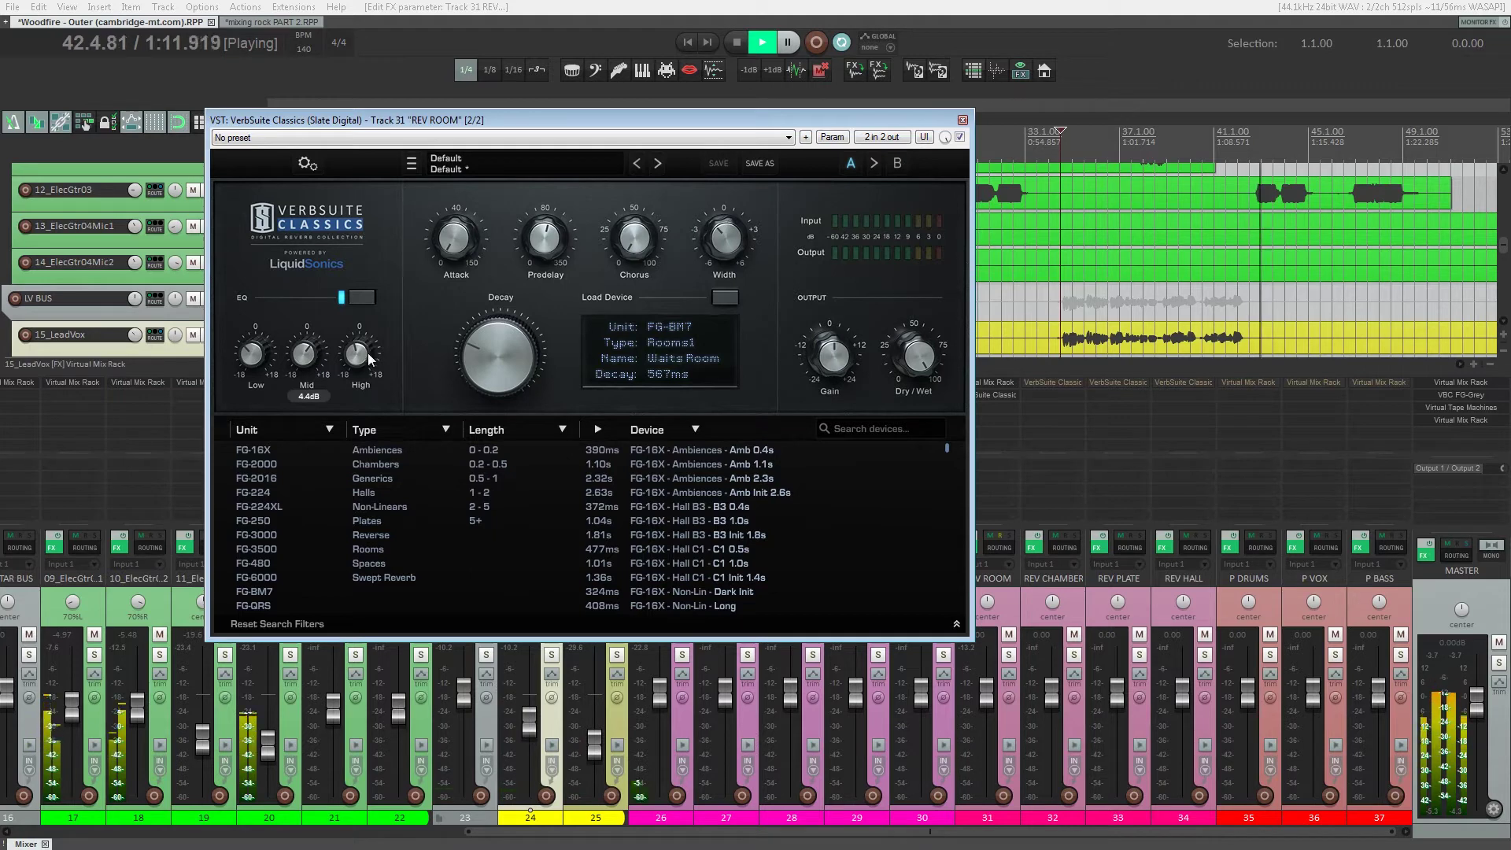
pyautogui.click(962, 120)
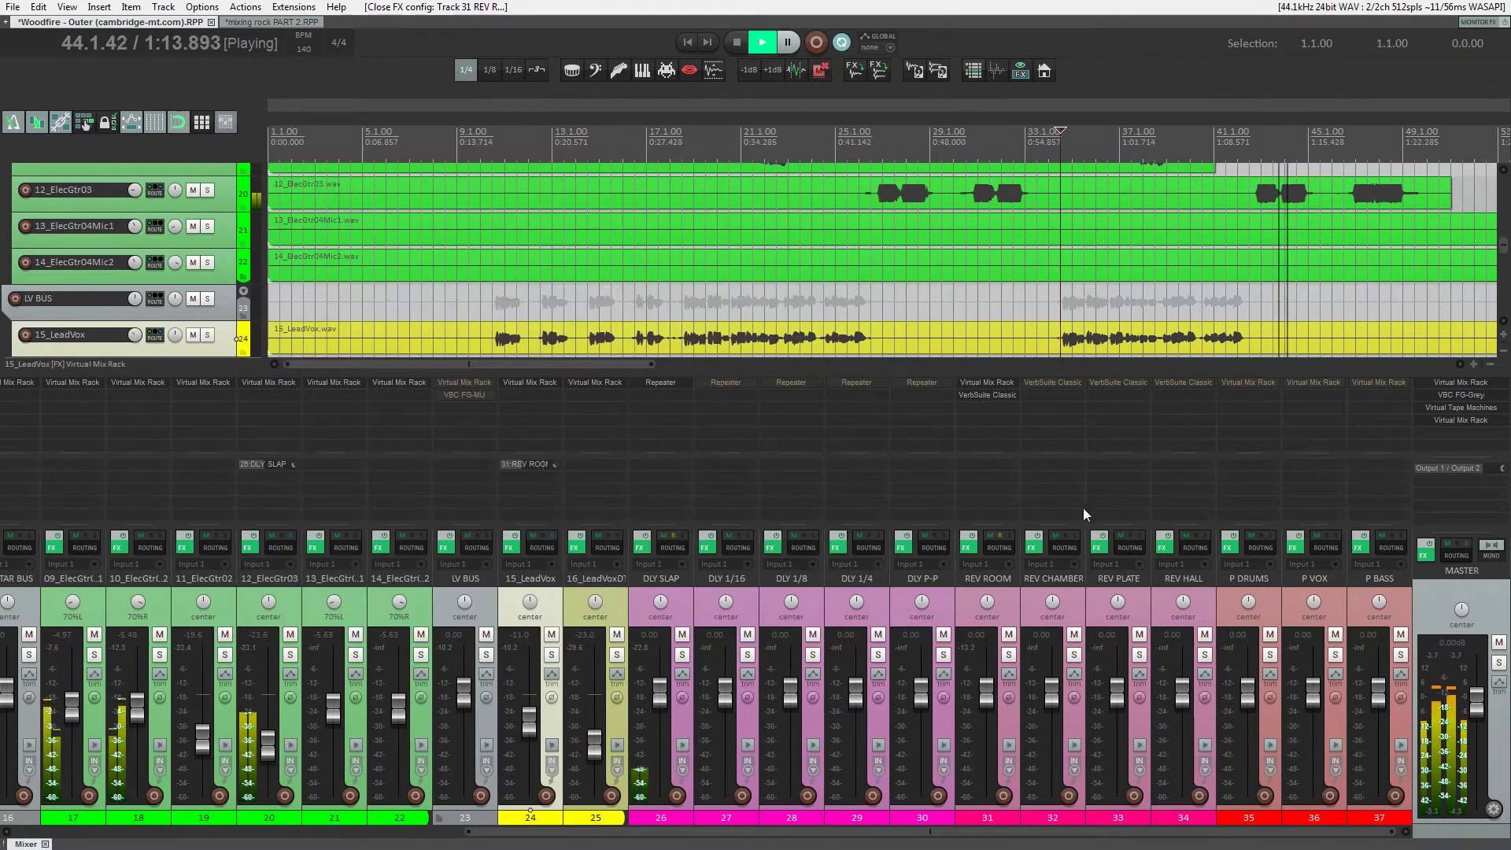
pyautogui.press('space')
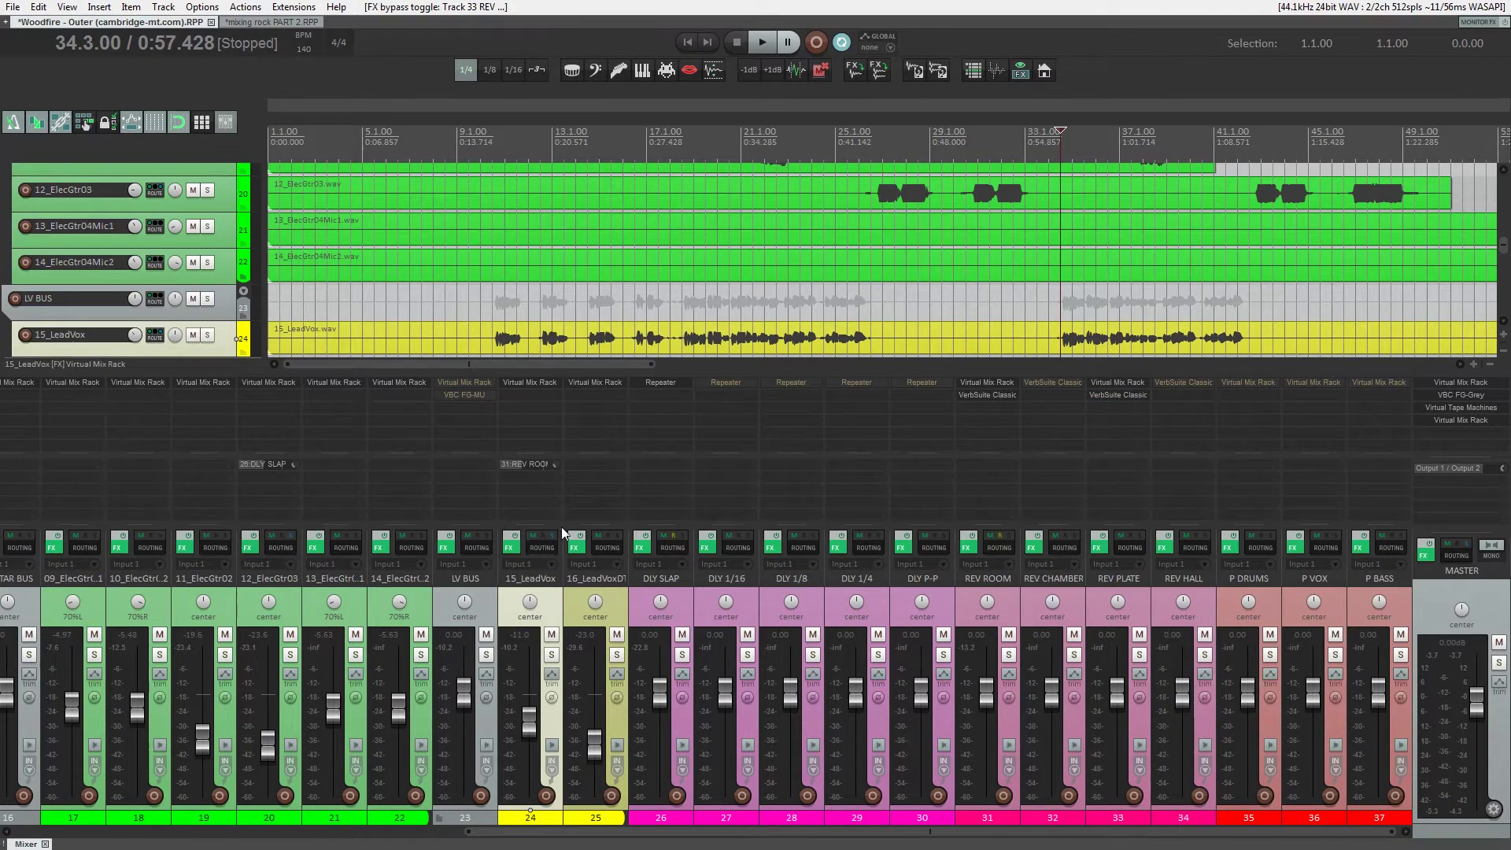
# - Create a send from 15_LeadVox to REV PLATE and set the plate reverb's predelay to about 85.6 ms
pyautogui.moveTo(1137, 542); pyautogui.dragTo(1118, 543)
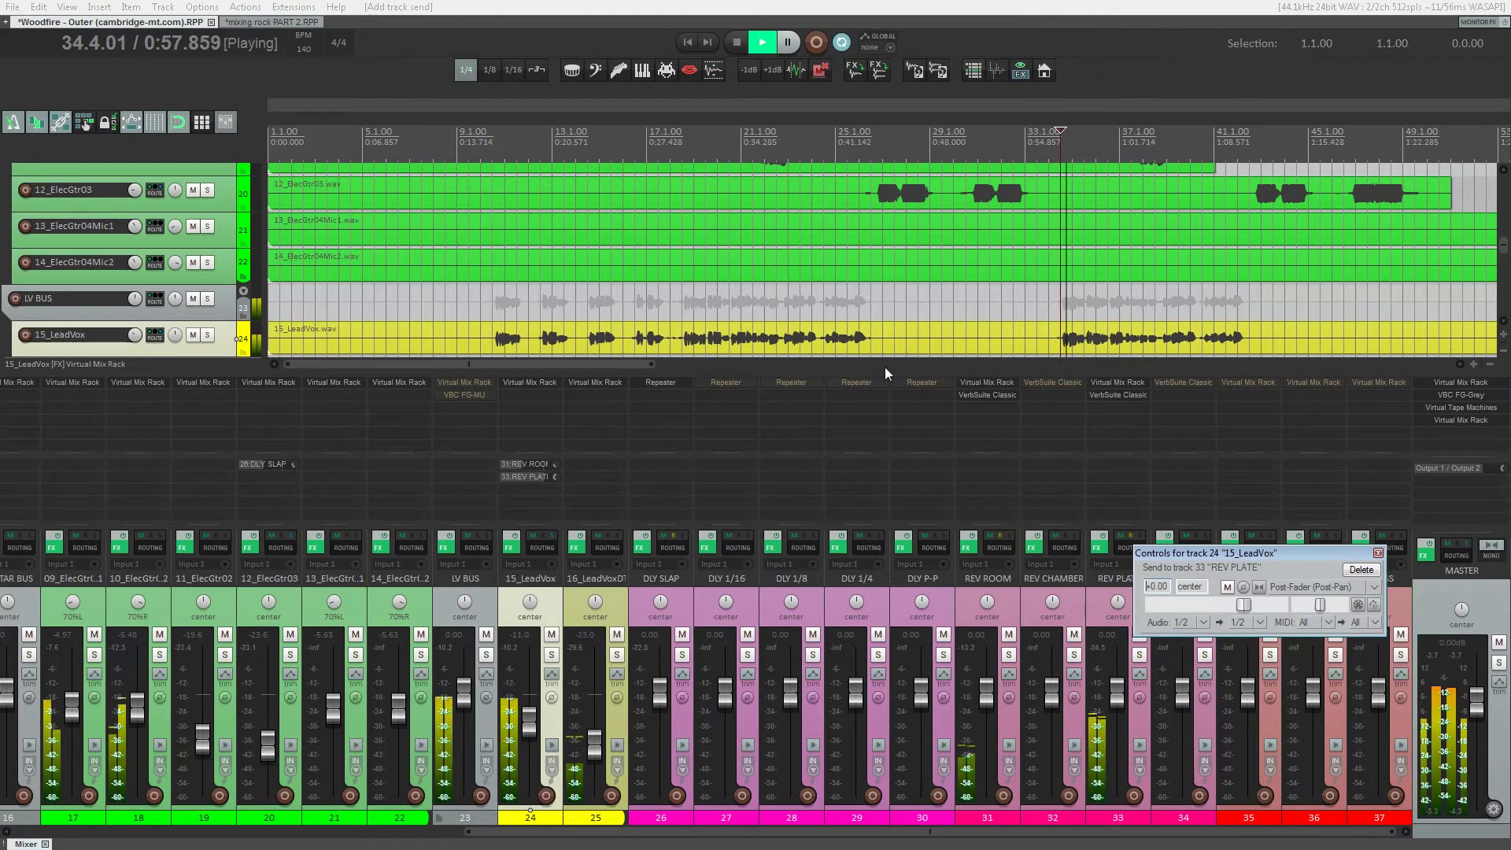
pyautogui.click(1378, 554)
pyautogui.click(1123, 395)
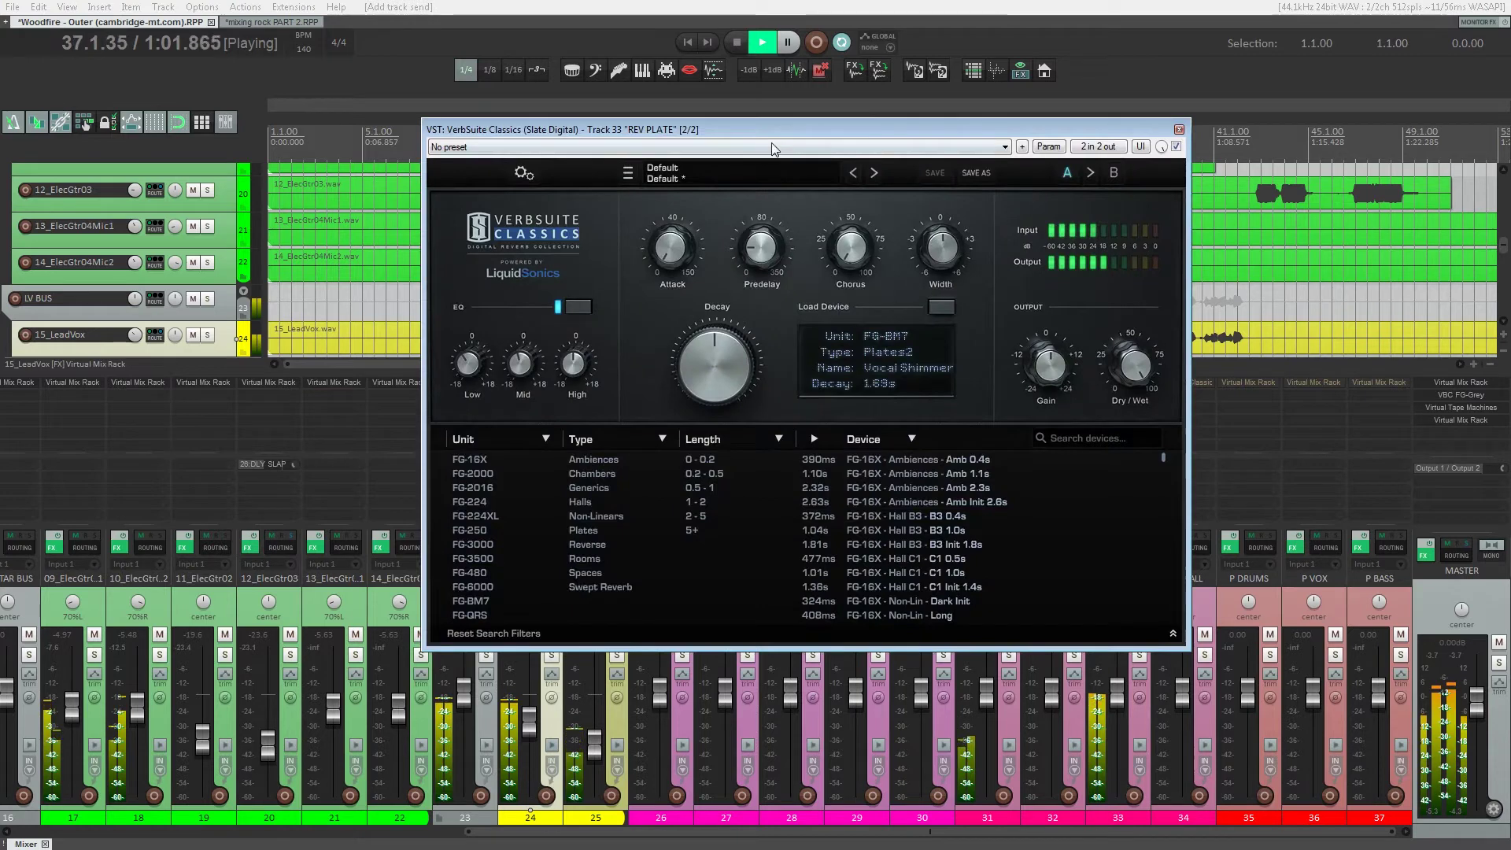
pyautogui.moveTo(736, 131); pyautogui.dragTo(1011, 259)
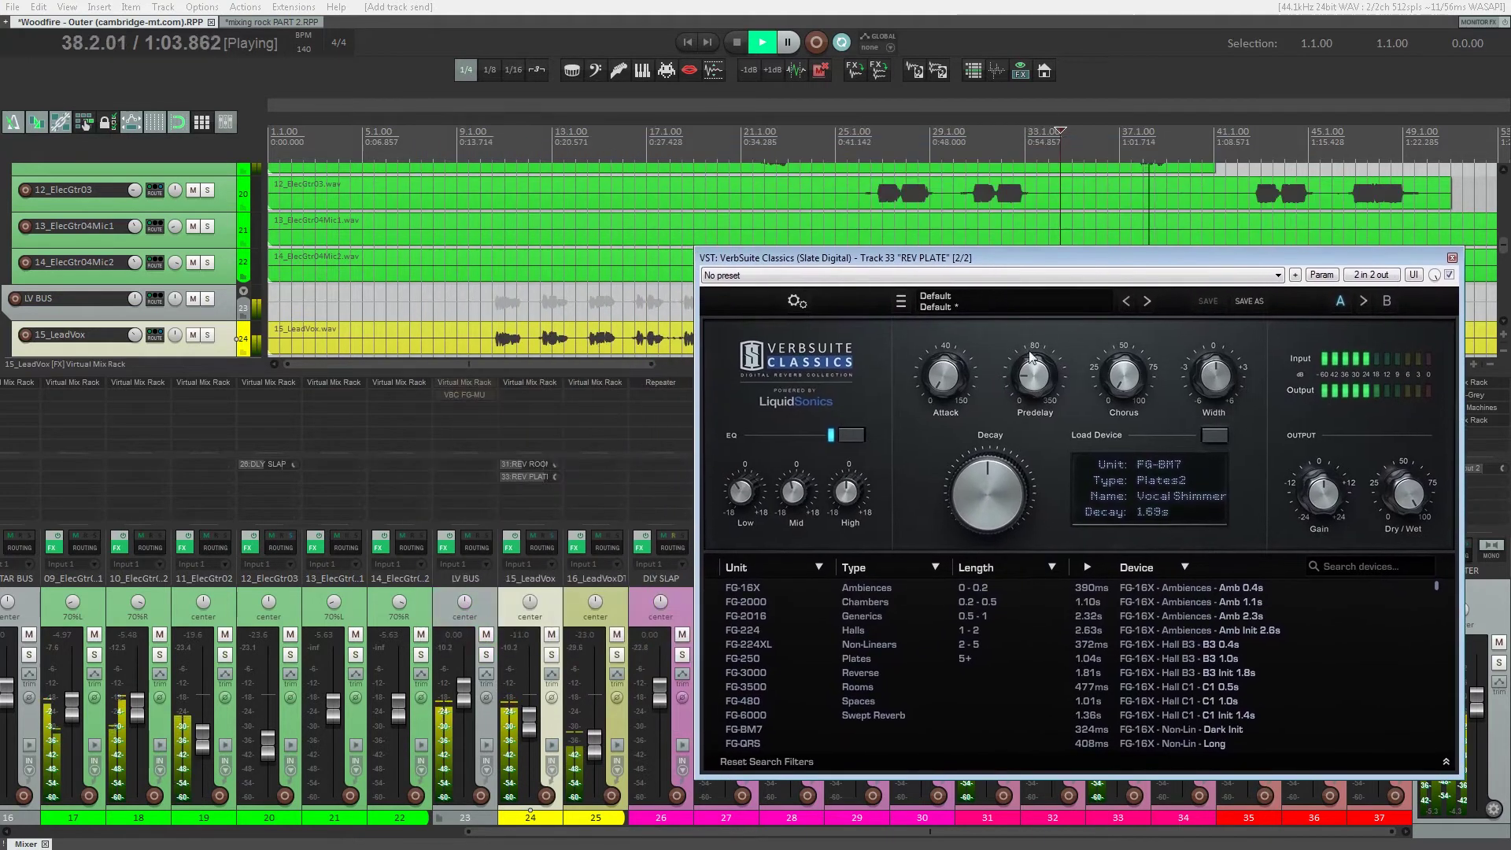
pyautogui.moveTo(1038, 364); pyautogui.dragTo(1037, 324)
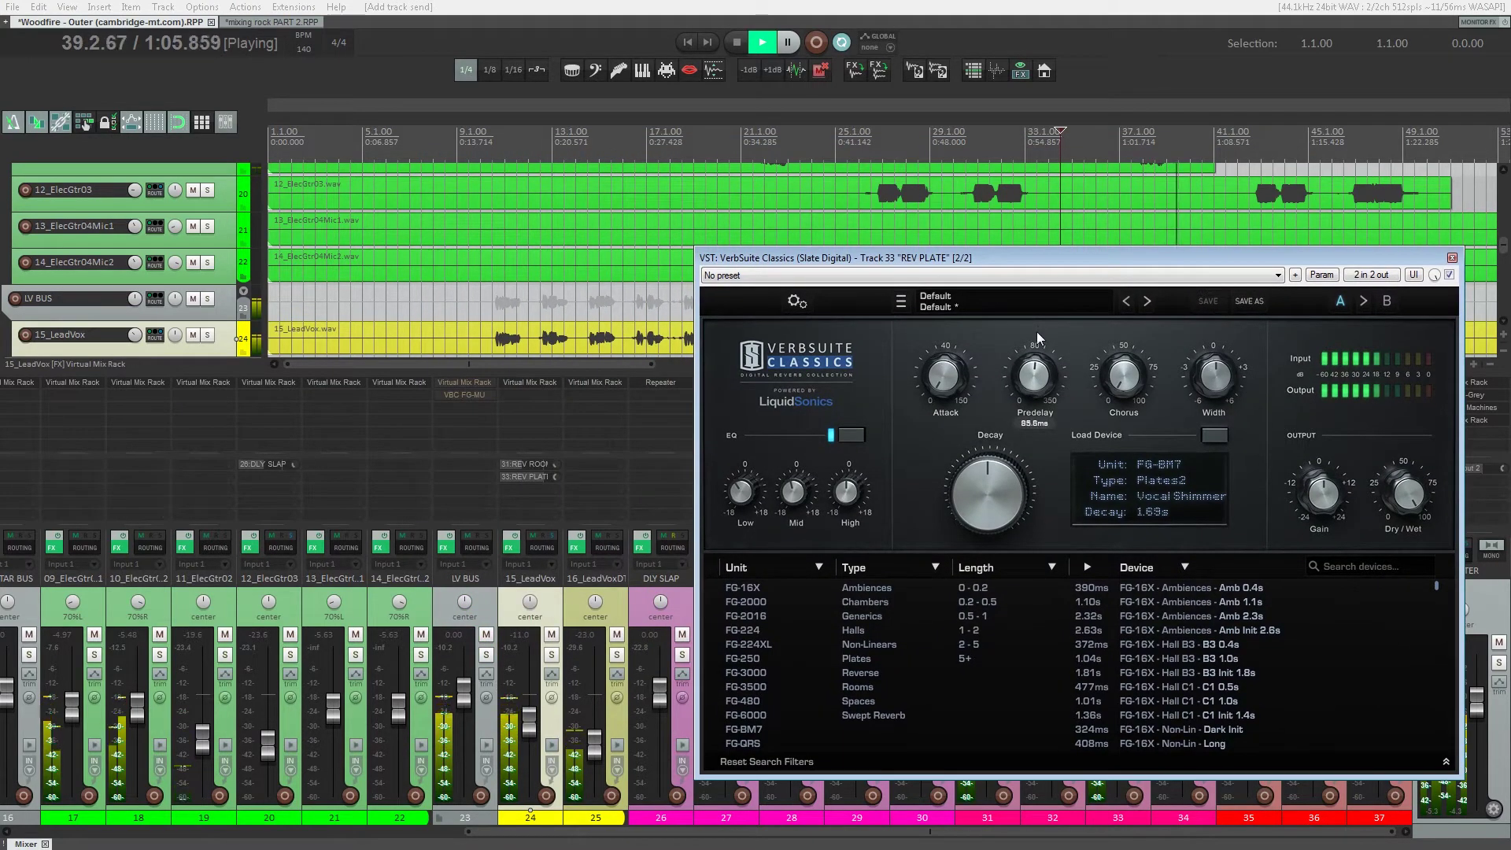
# - Set the 15_LeadVox send to REV PLATE to about -23.26 dB and replay from around bar 19 with the lead vocal soloed
pyautogui.click(526, 476)
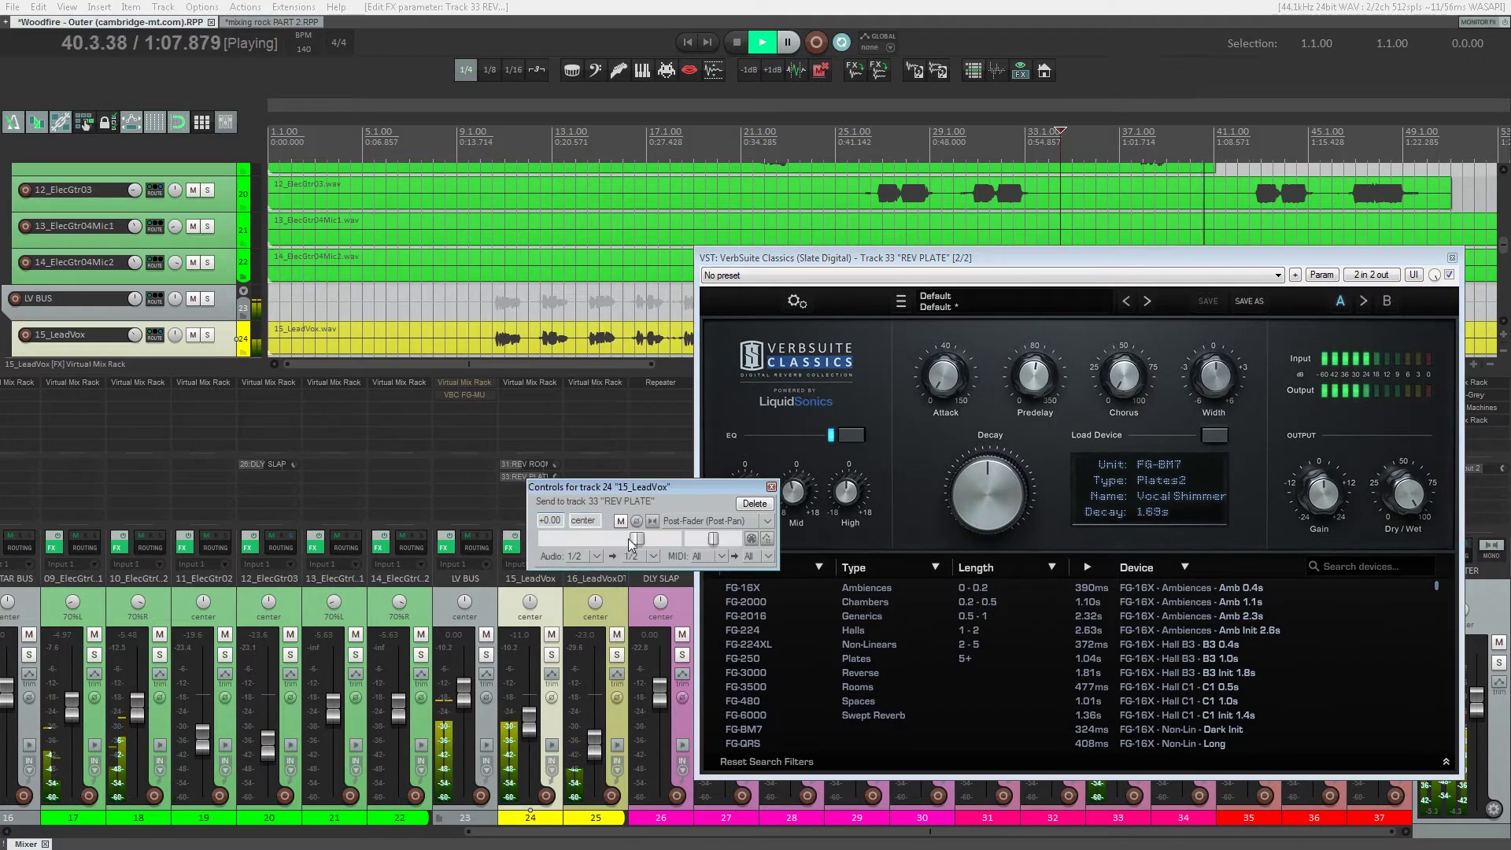
pyautogui.moveTo(620, 540); pyautogui.dragTo(586, 540)
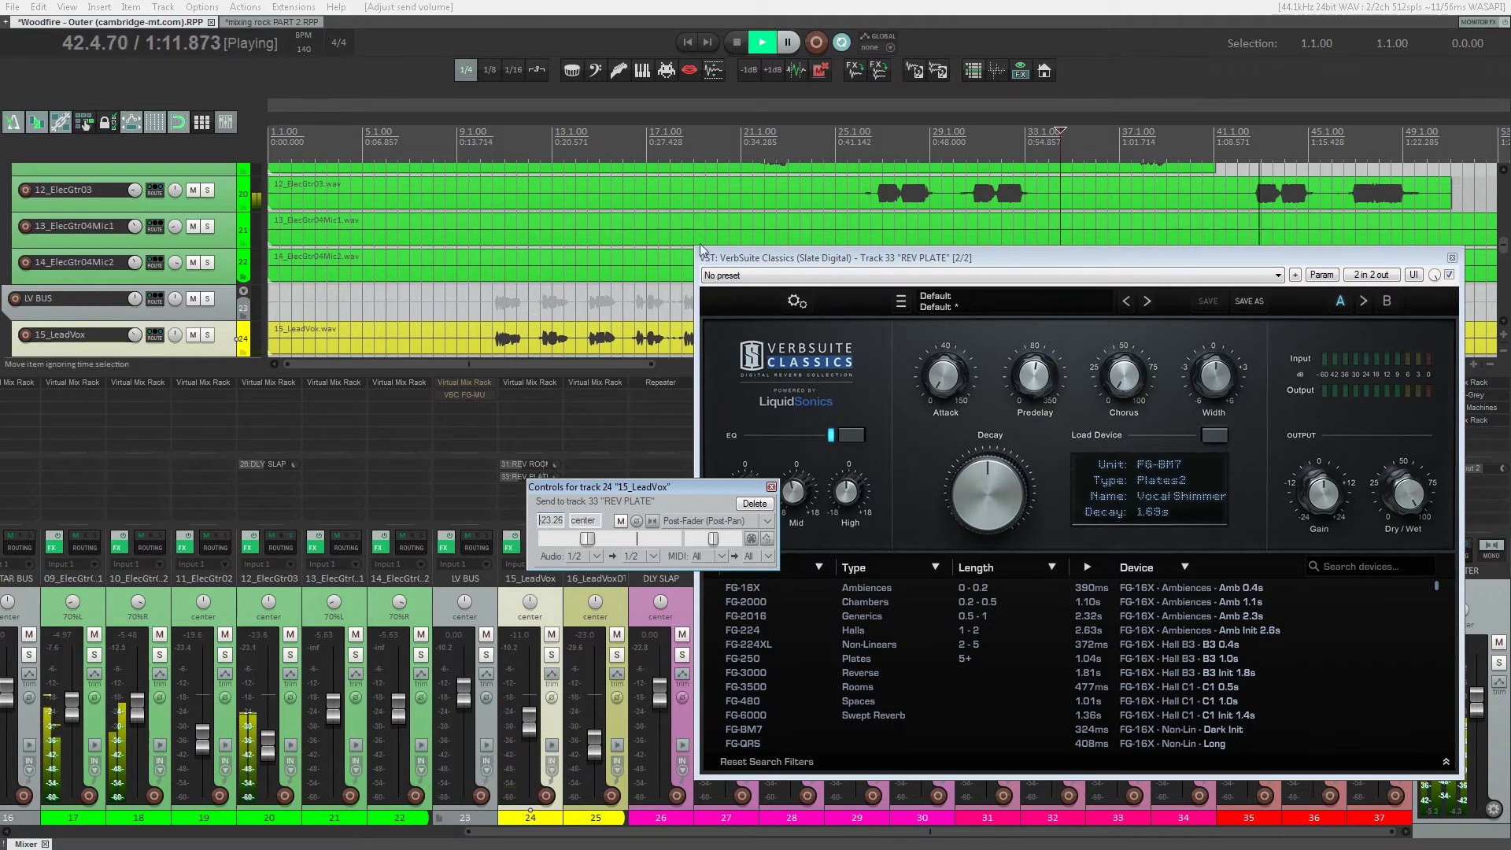
pyautogui.moveTo(757, 258); pyautogui.dragTo(874, 307)
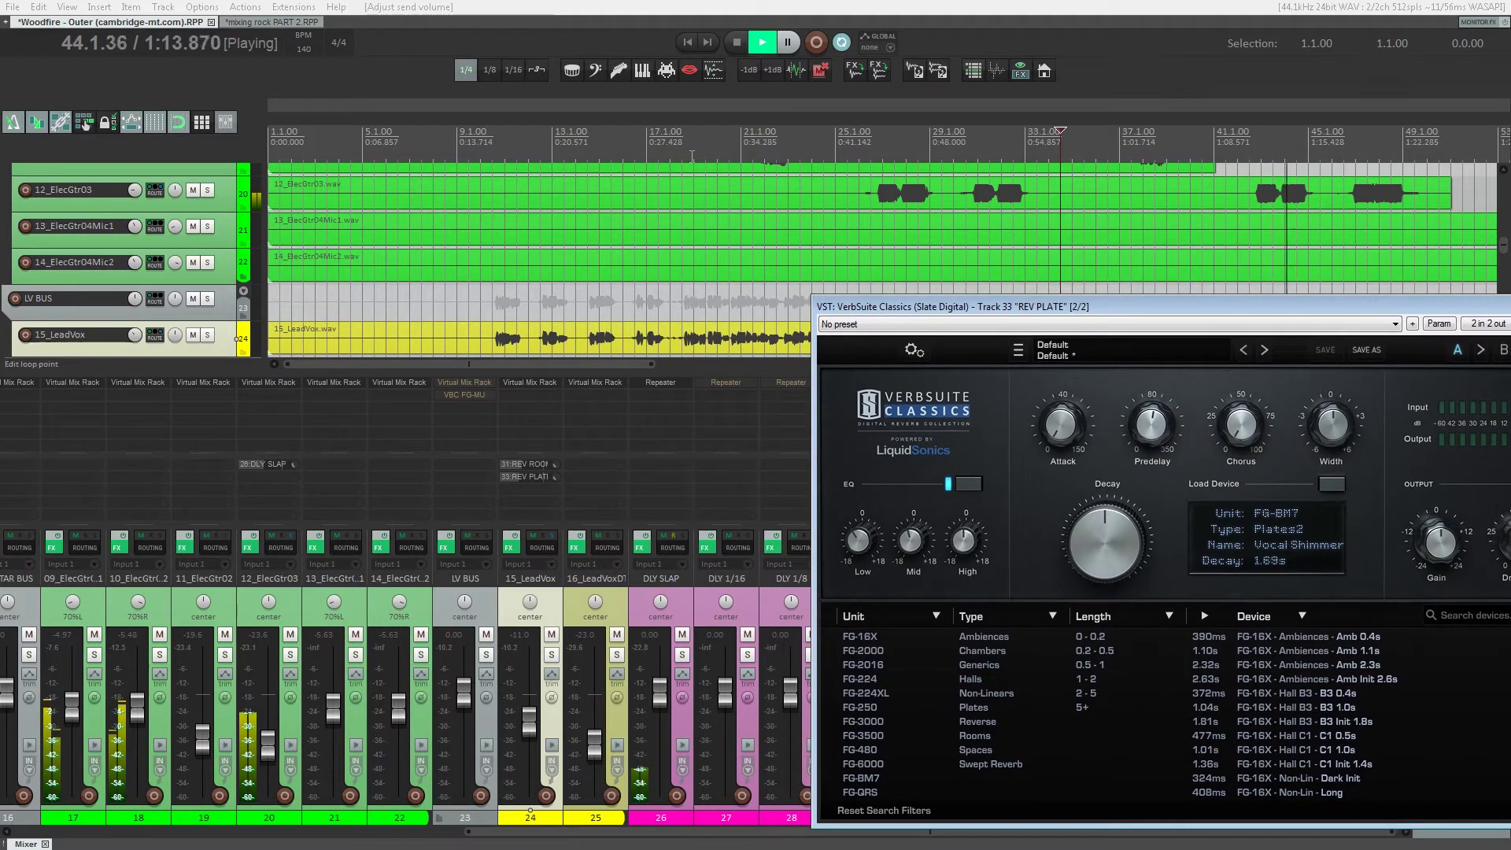
pyautogui.click(694, 228)
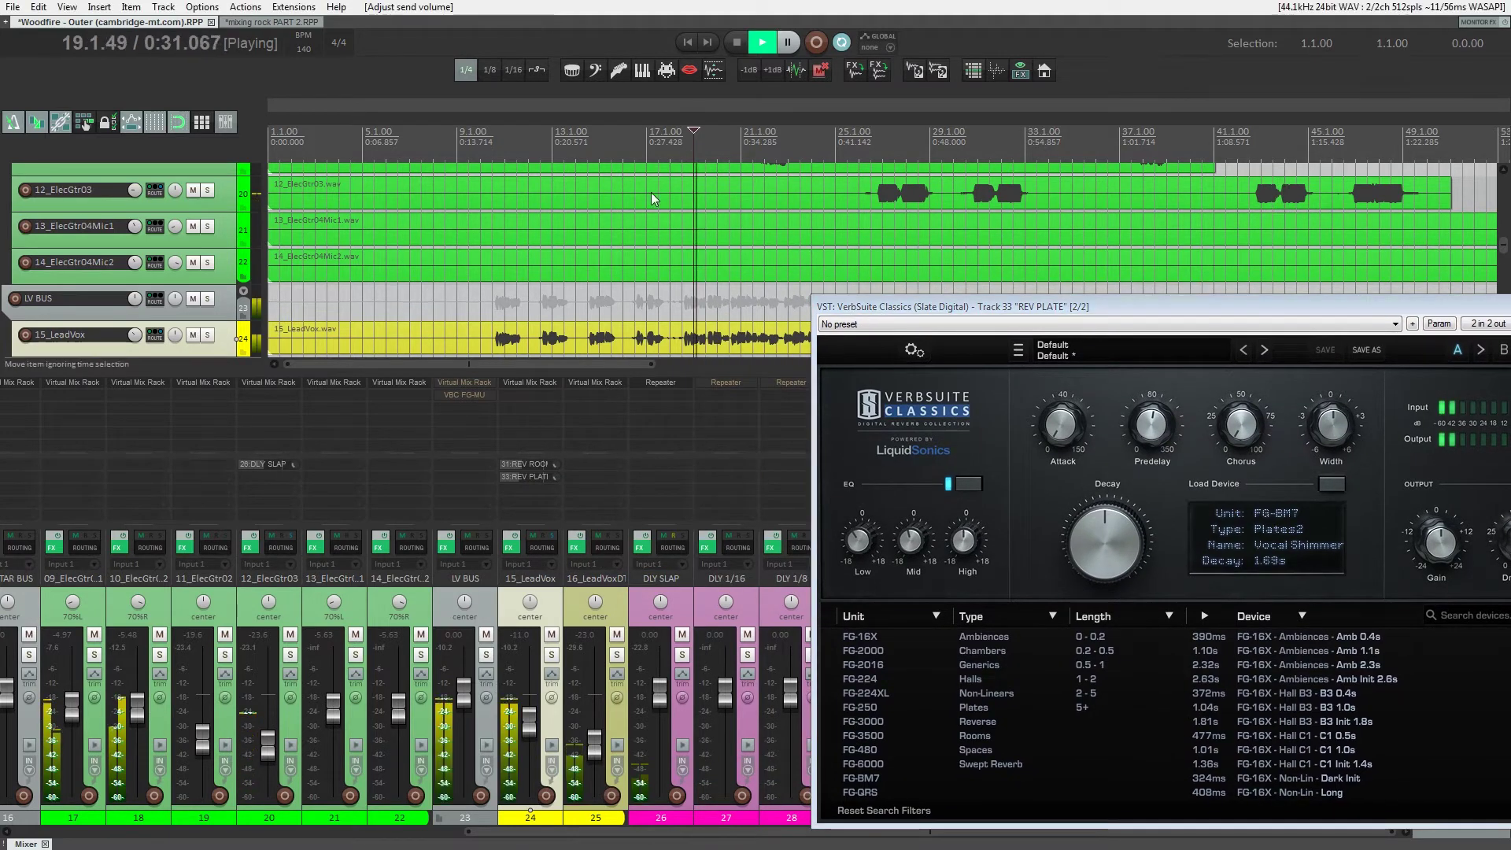
pyautogui.keyDown('ctrl'); pyautogui.click(552, 654); pyautogui.keyUp('ctrl')
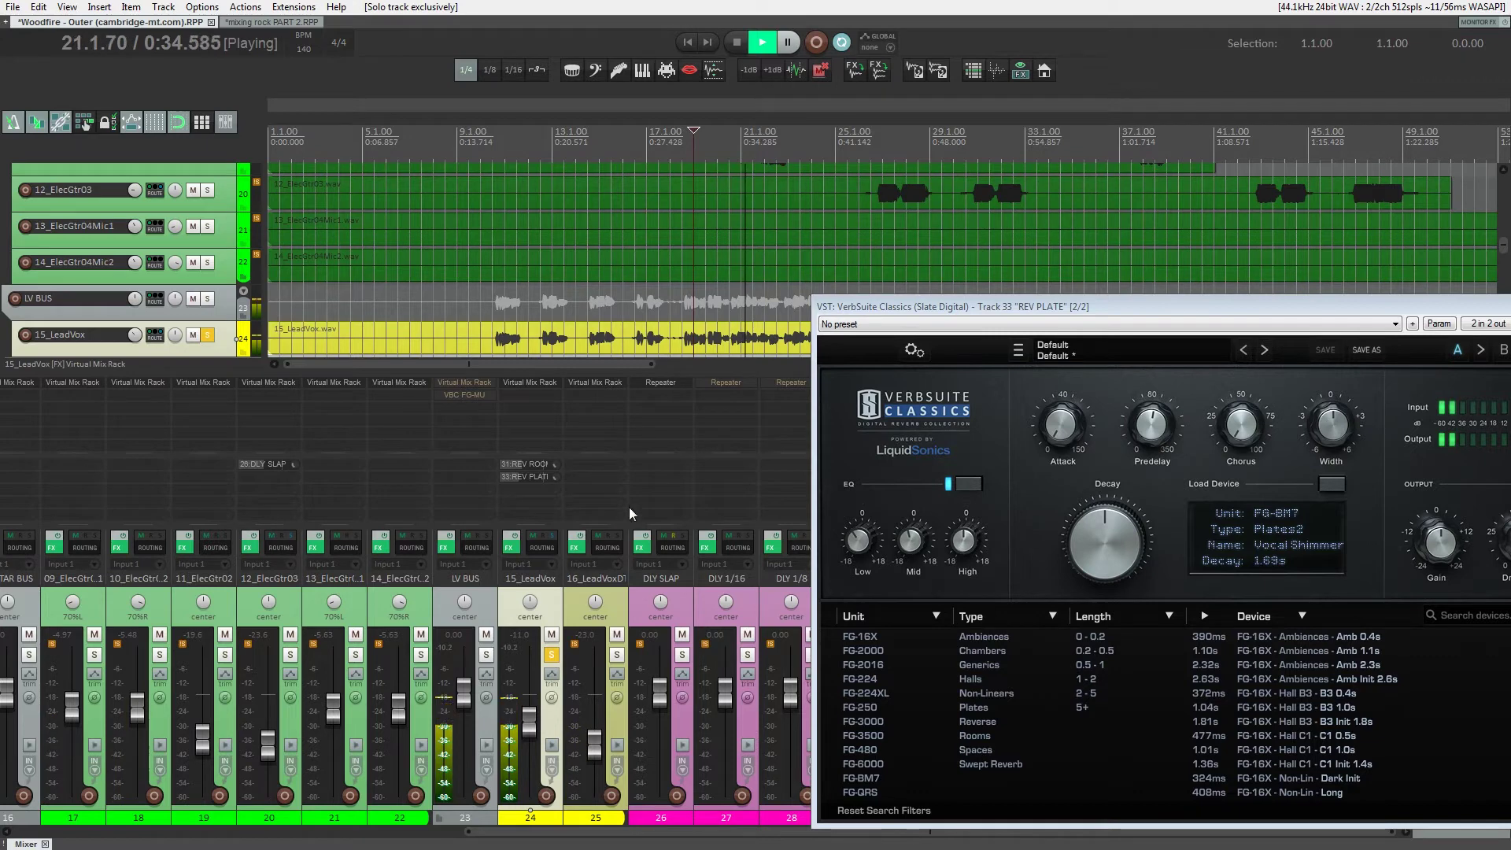
# - Set the REV PLATE reverb's EQ to about -5.0 dB High and -6.1 dB Low, and close its window
pyautogui.moveTo(996, 306); pyautogui.dragTo(849, 167)
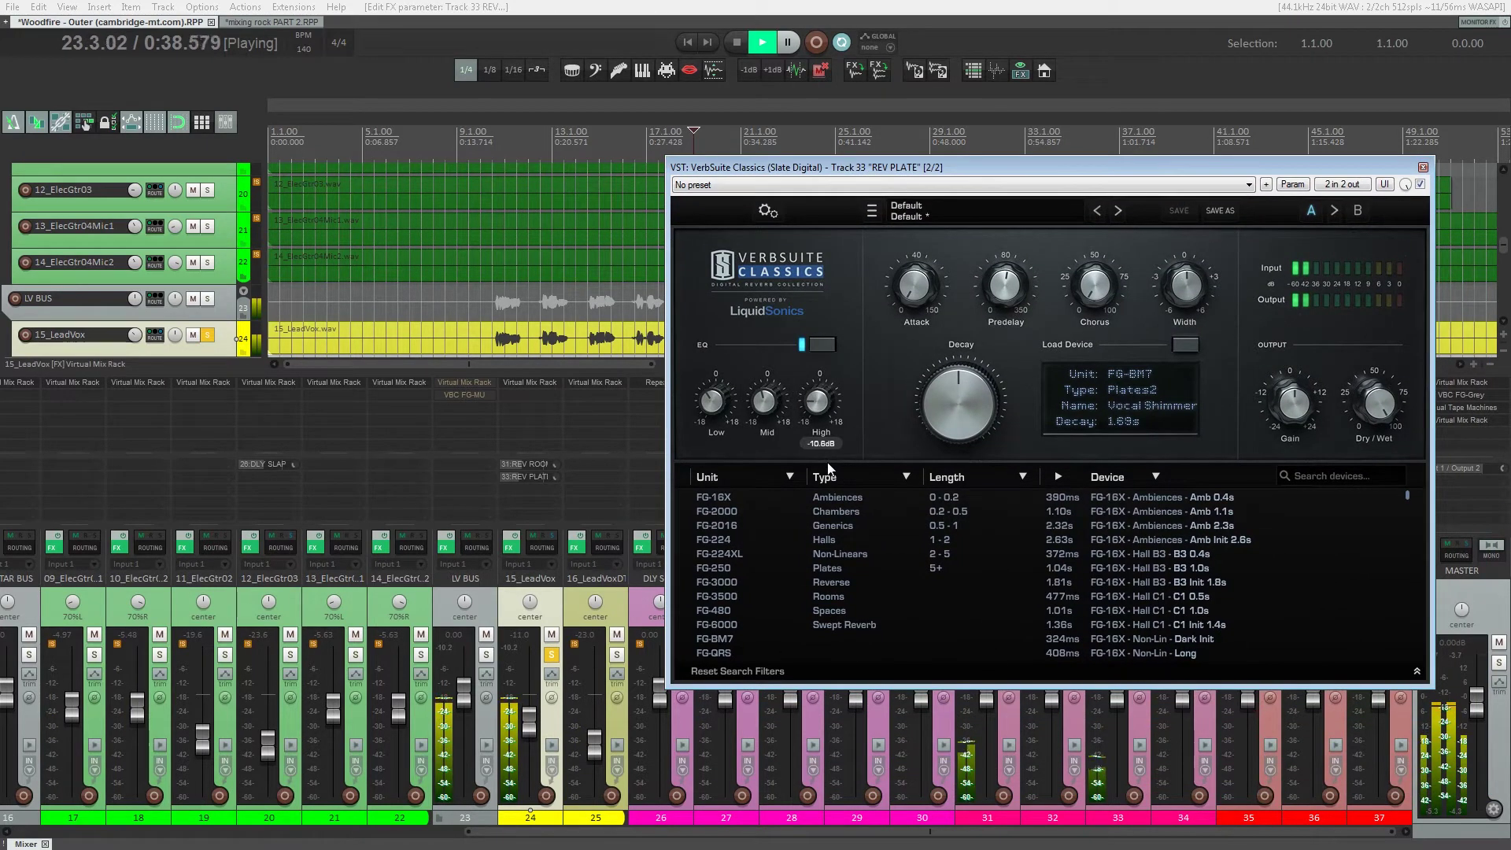
pyautogui.moveTo(828, 445); pyautogui.dragTo(827, 440)
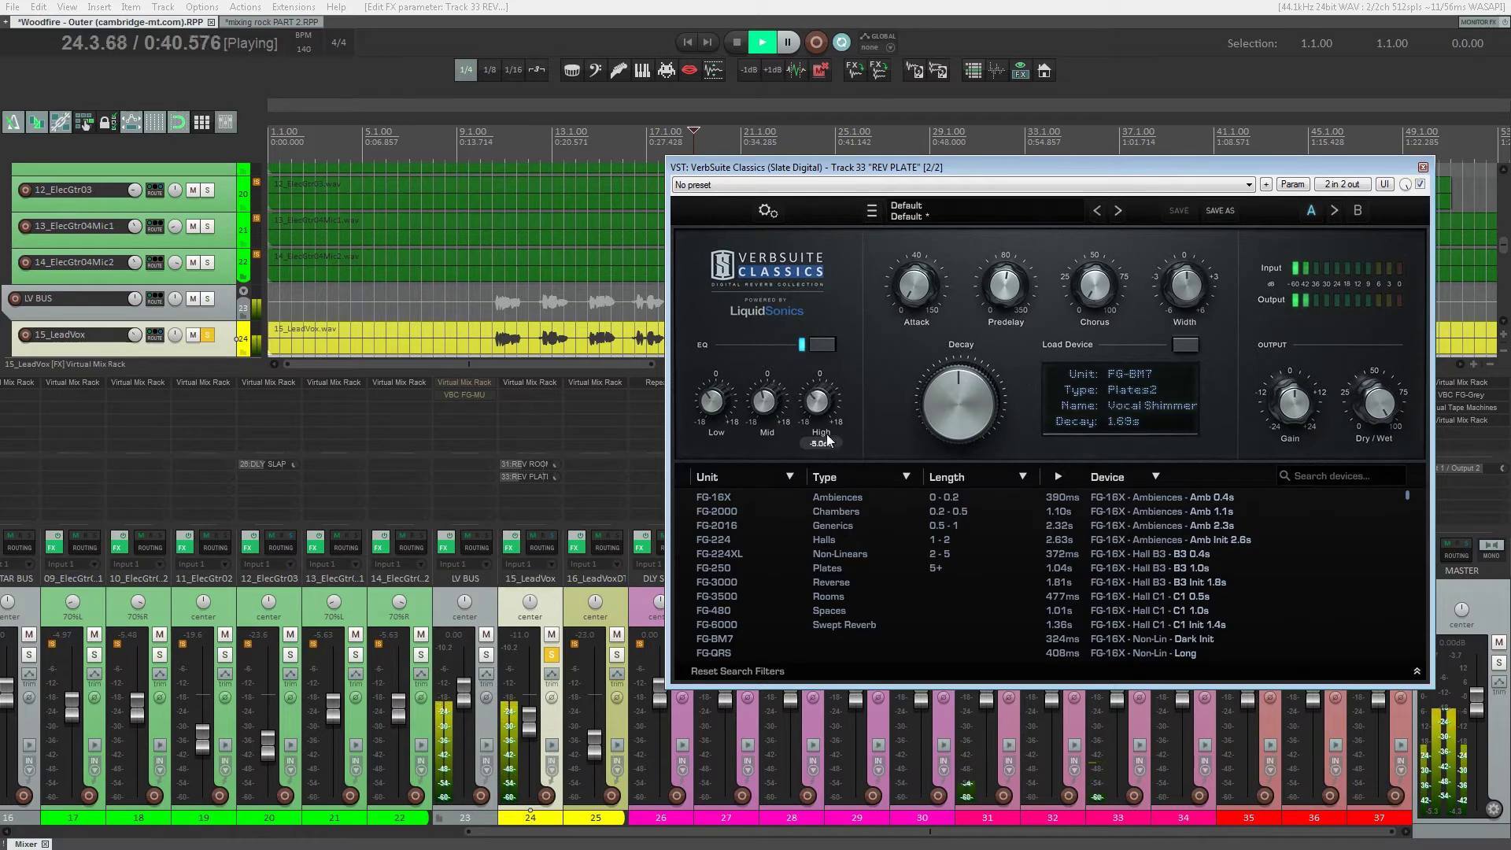
pyautogui.moveTo(1112, 200); pyautogui.dragTo(979, 294)
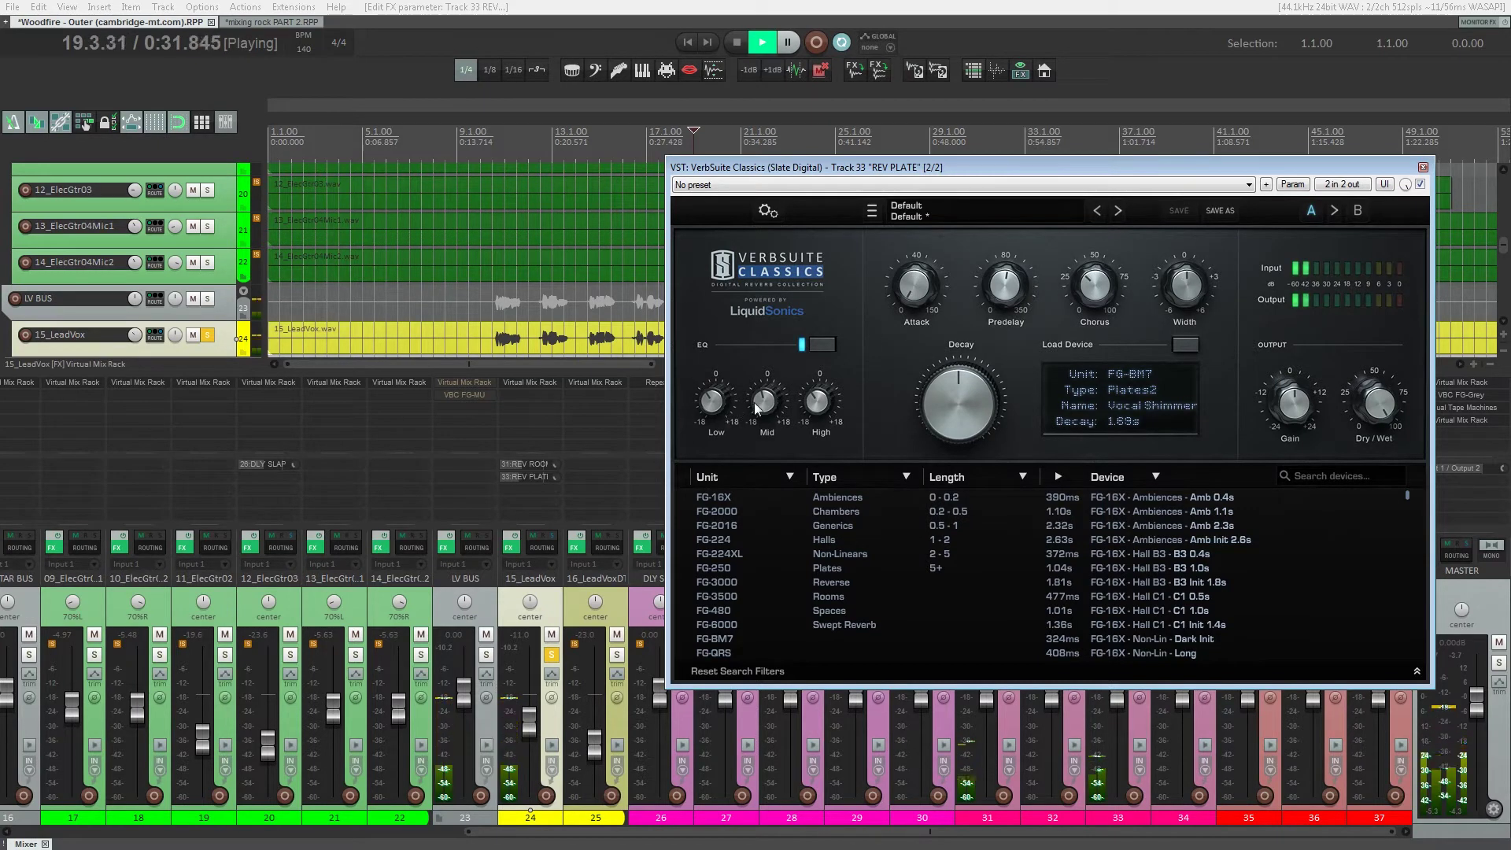
pyautogui.moveTo(716, 405)
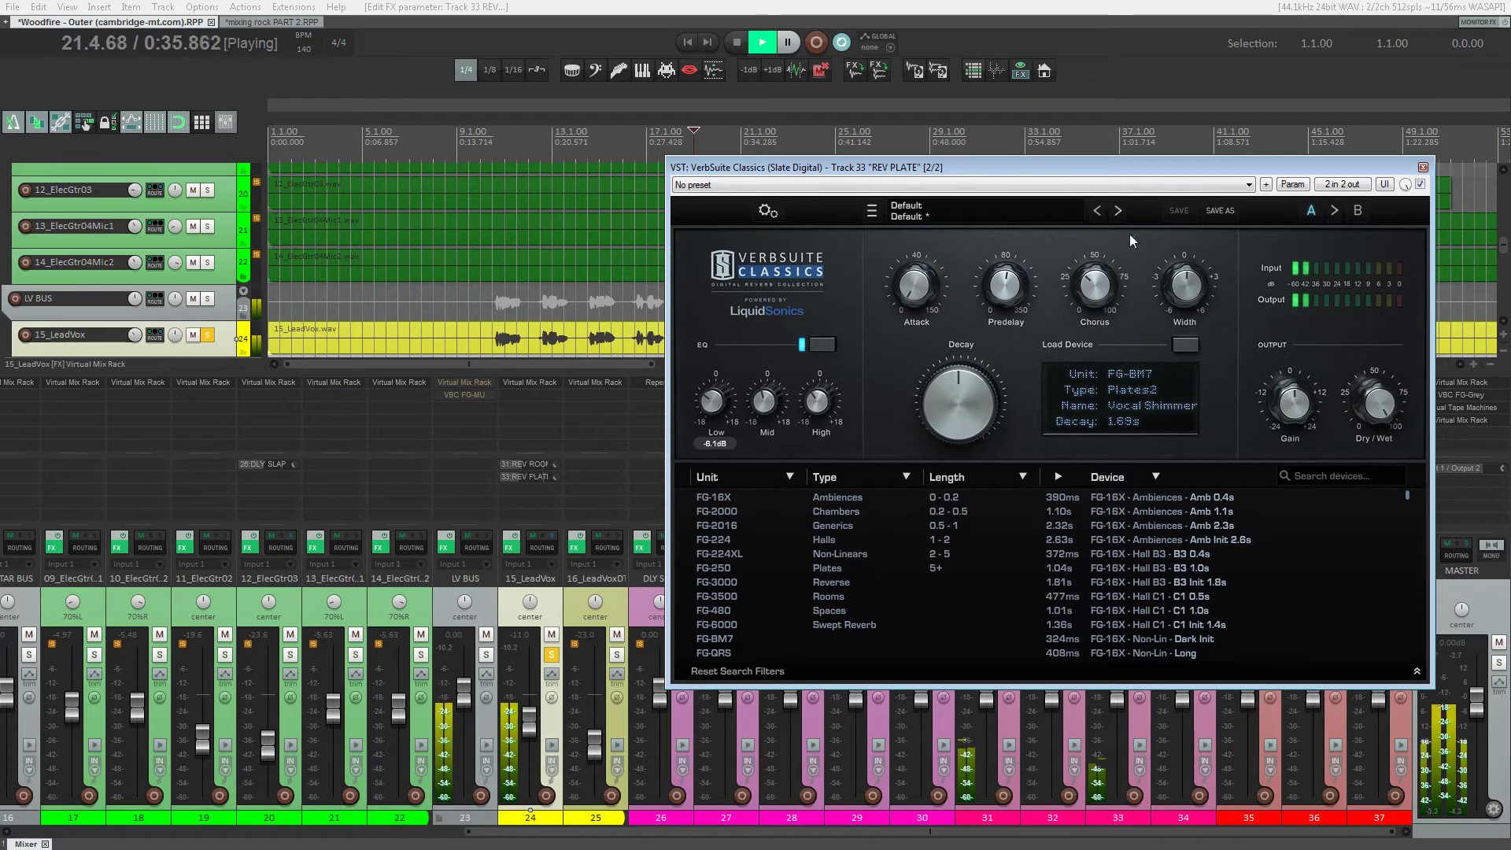
pyautogui.click(1423, 166)
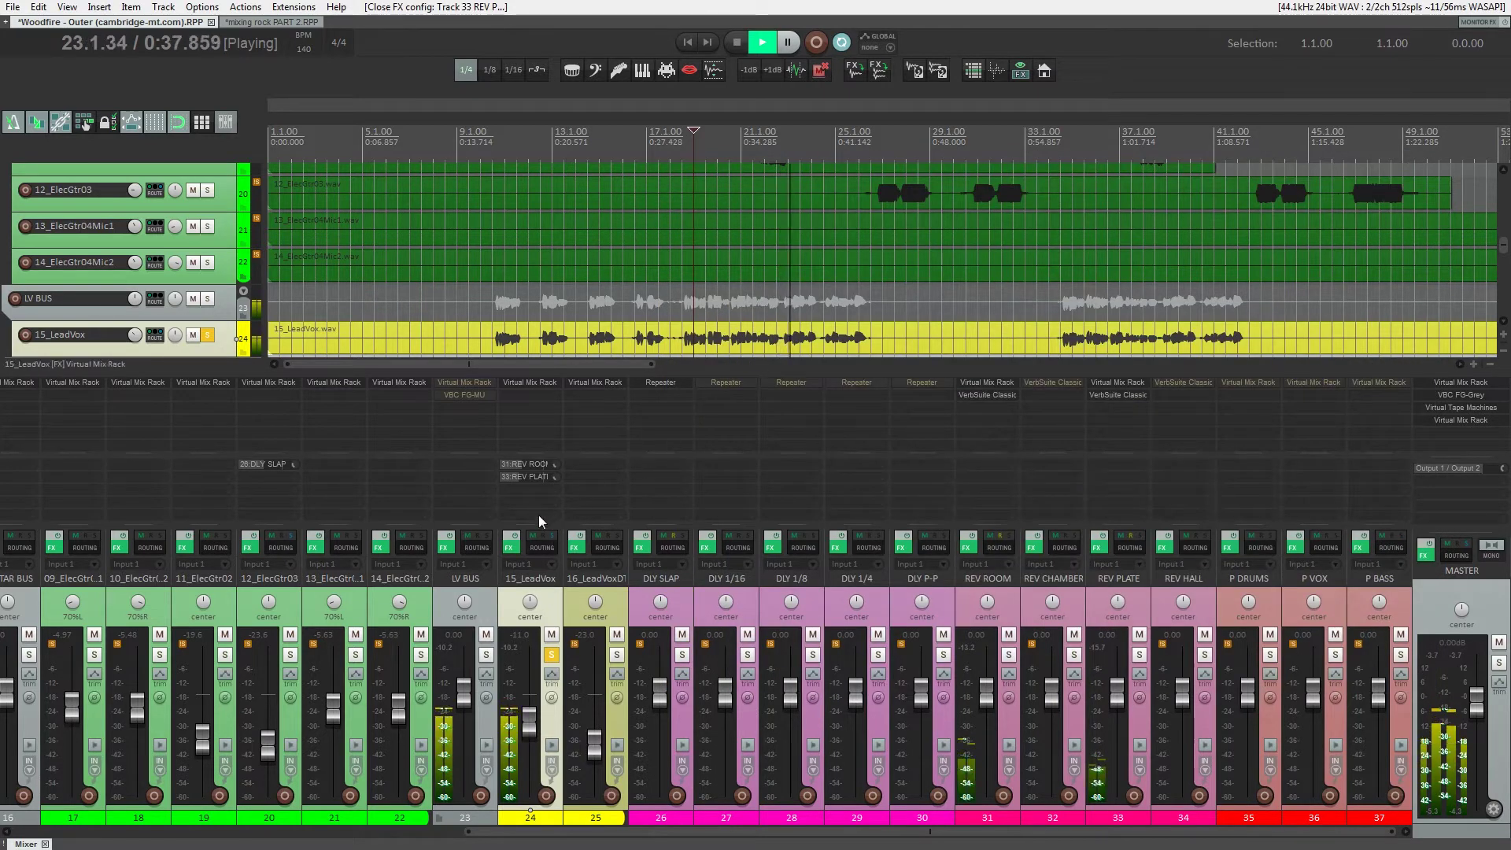
# - Compare the soloed lead vocal with its REV ROOM and REV PLATE sends muted and unmuted, replaying from around bar 18
pyautogui.click(528, 463)
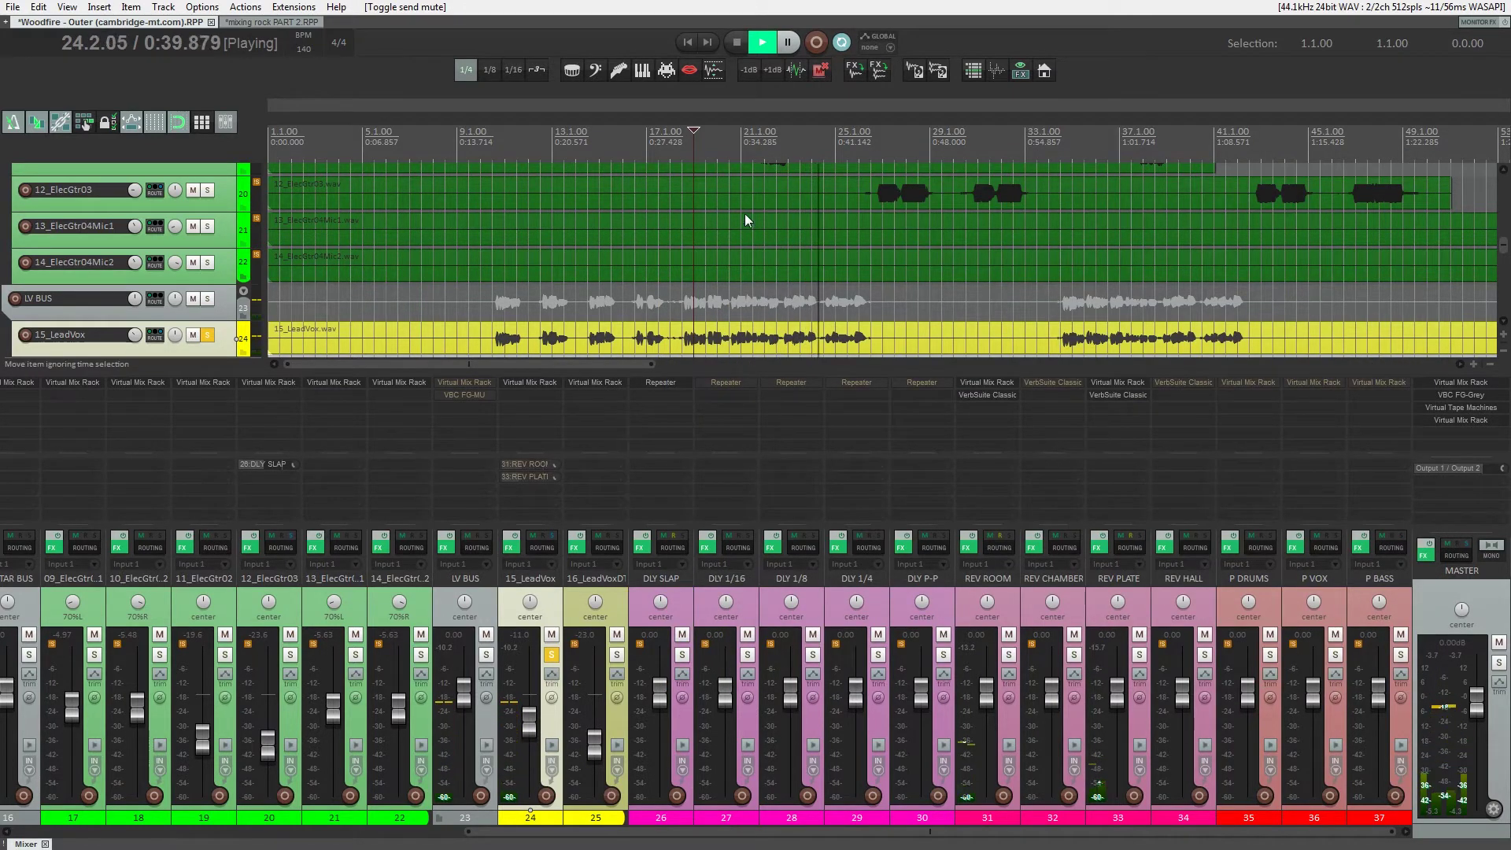
pyautogui.click(682, 146)
pyautogui.keyDown('shift'); pyautogui.click(547, 465); pyautogui.keyUp('shift')
pyautogui.keyDown('shift'); pyautogui.click(536, 475); pyautogui.keyUp('shift')
# - Set the 15_LeadVox send to REV PLATE to about -25.43 dB, unsolo the lead vocal and save the project
pyautogui.click(546, 481)
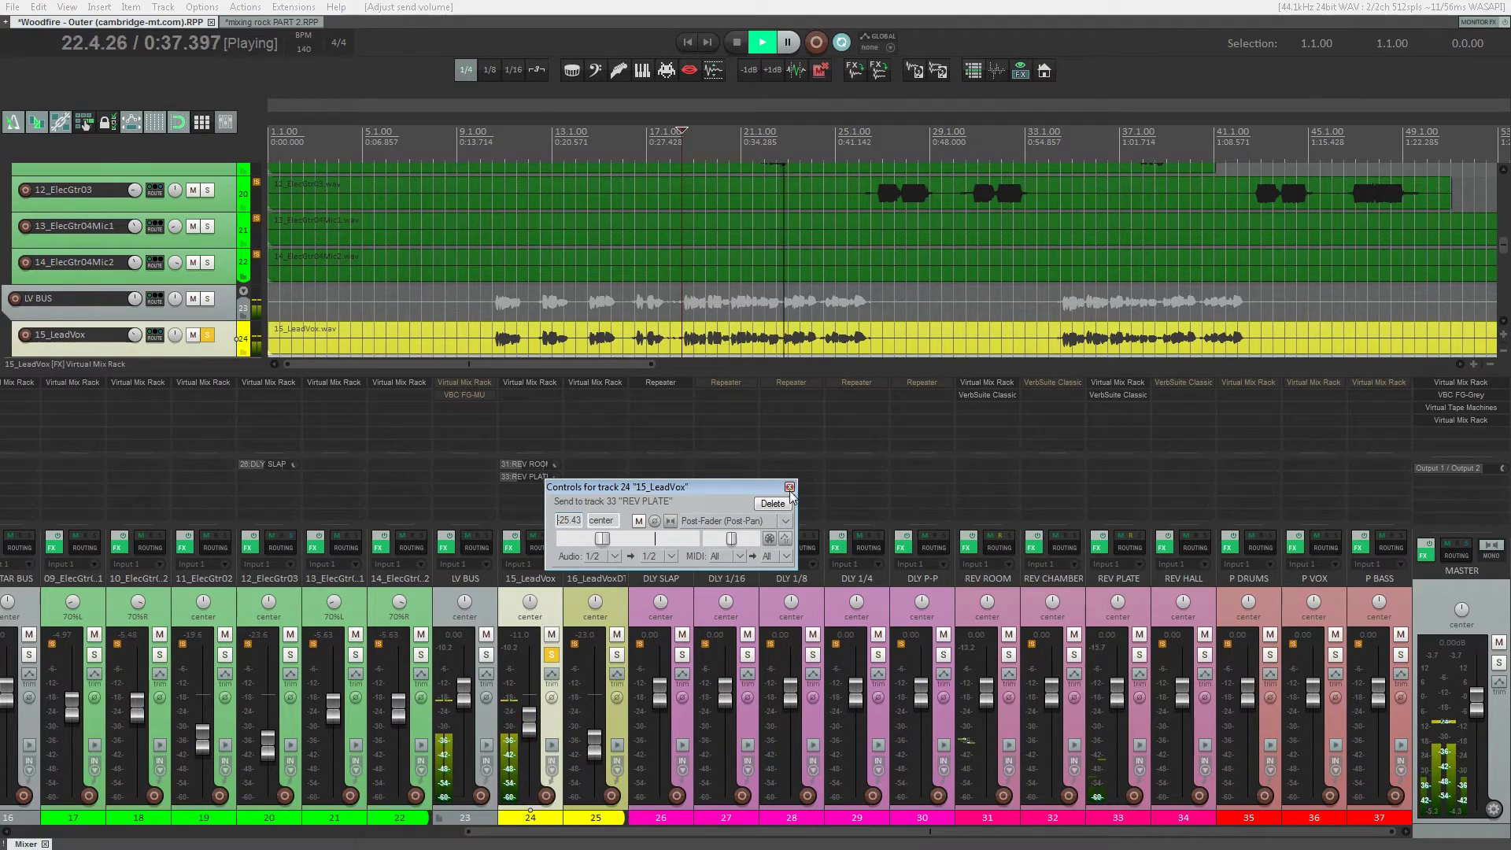
pyautogui.click(553, 656)
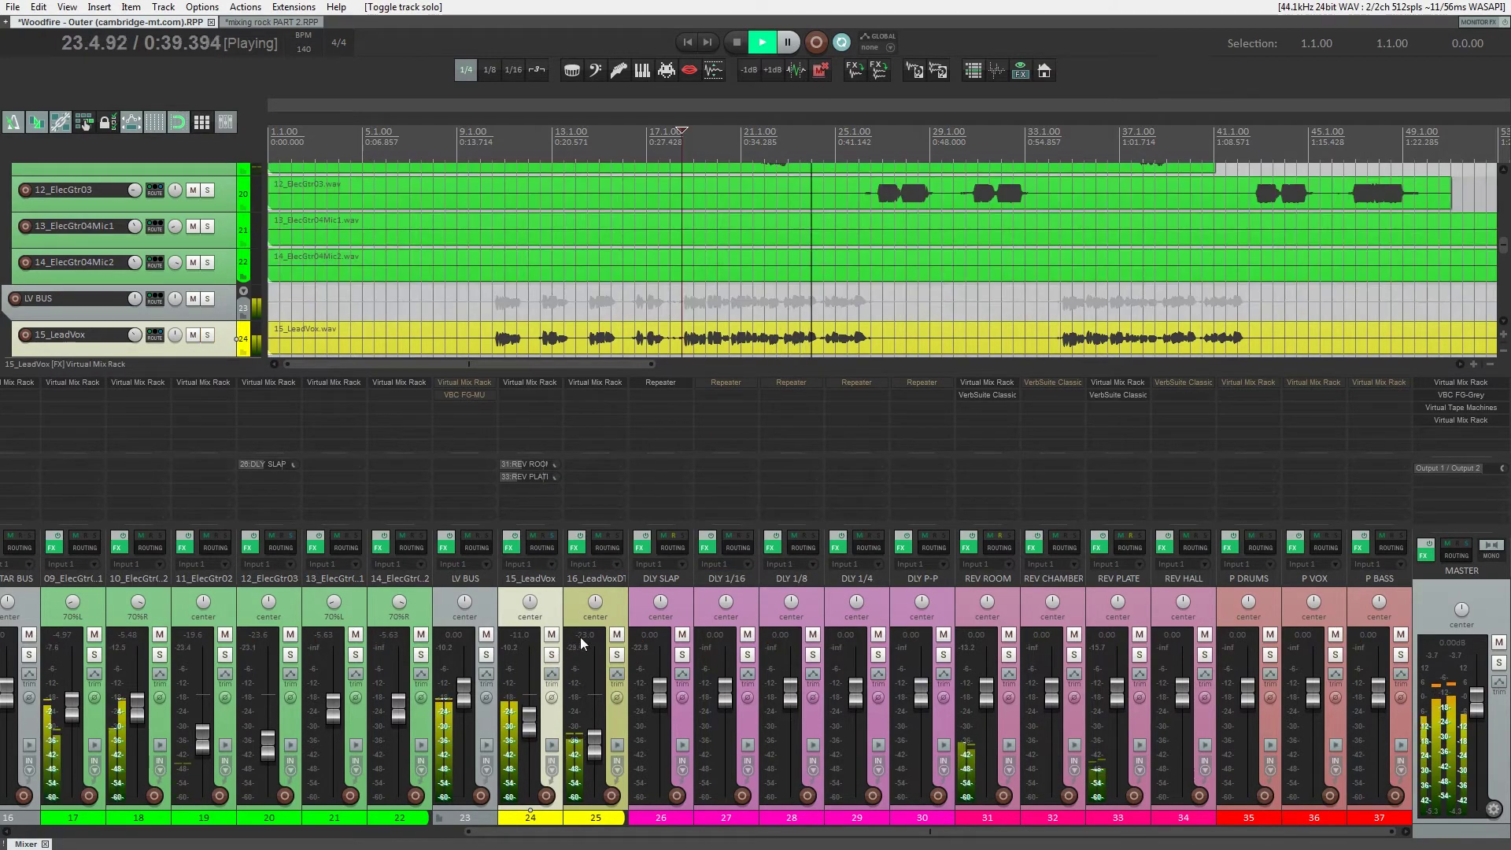
pyautogui.hotkey('ctrl', 's')
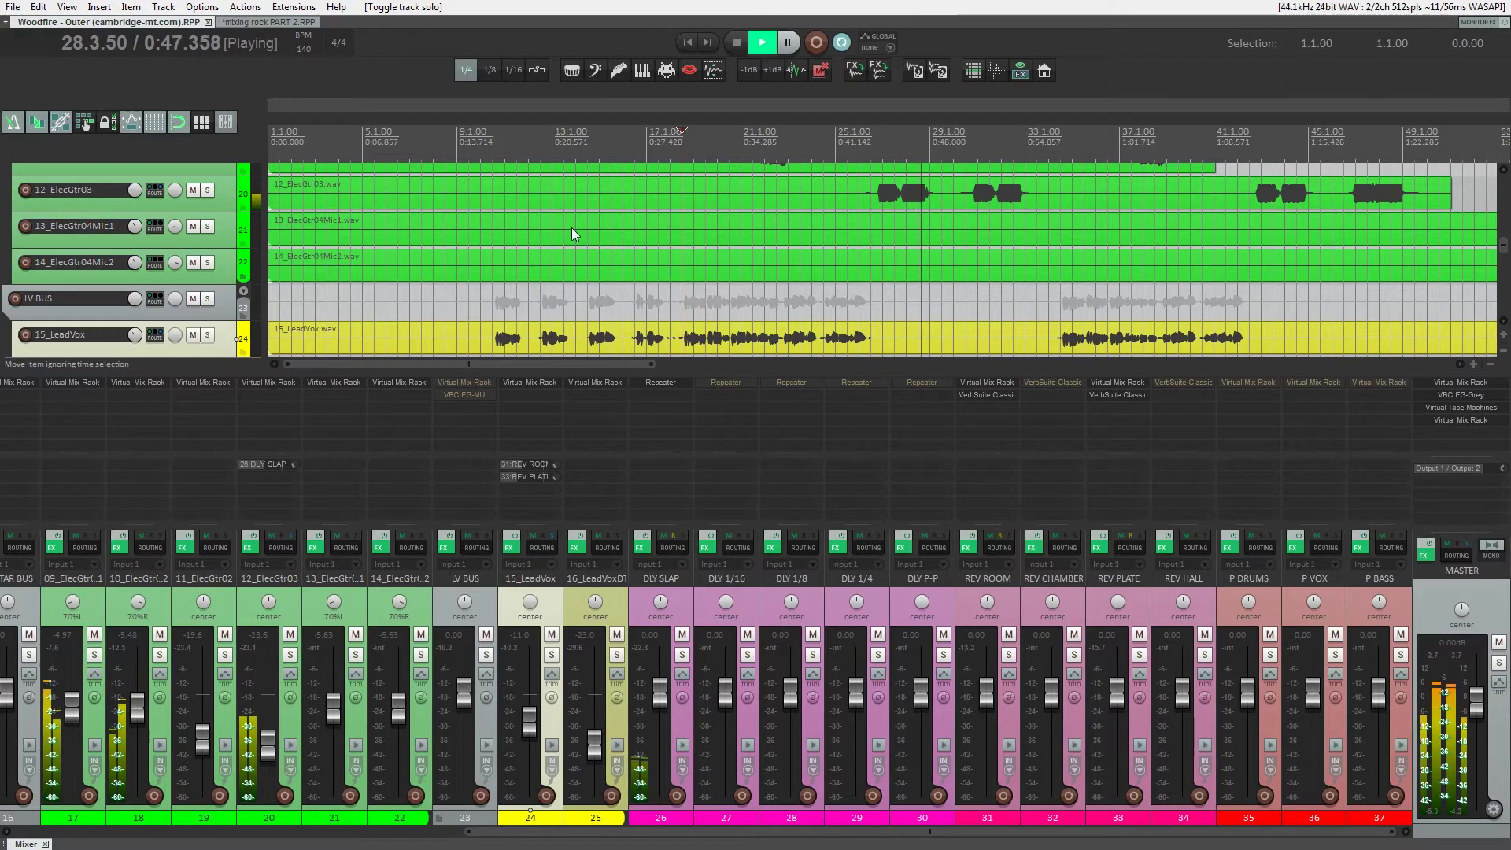
# - Set the 10_ElecGtr01Mic2 track's volume to about -5.02 dB with the mixer hidden, and bring the mixer back
pyautogui.scroll(-2, 572, 228)
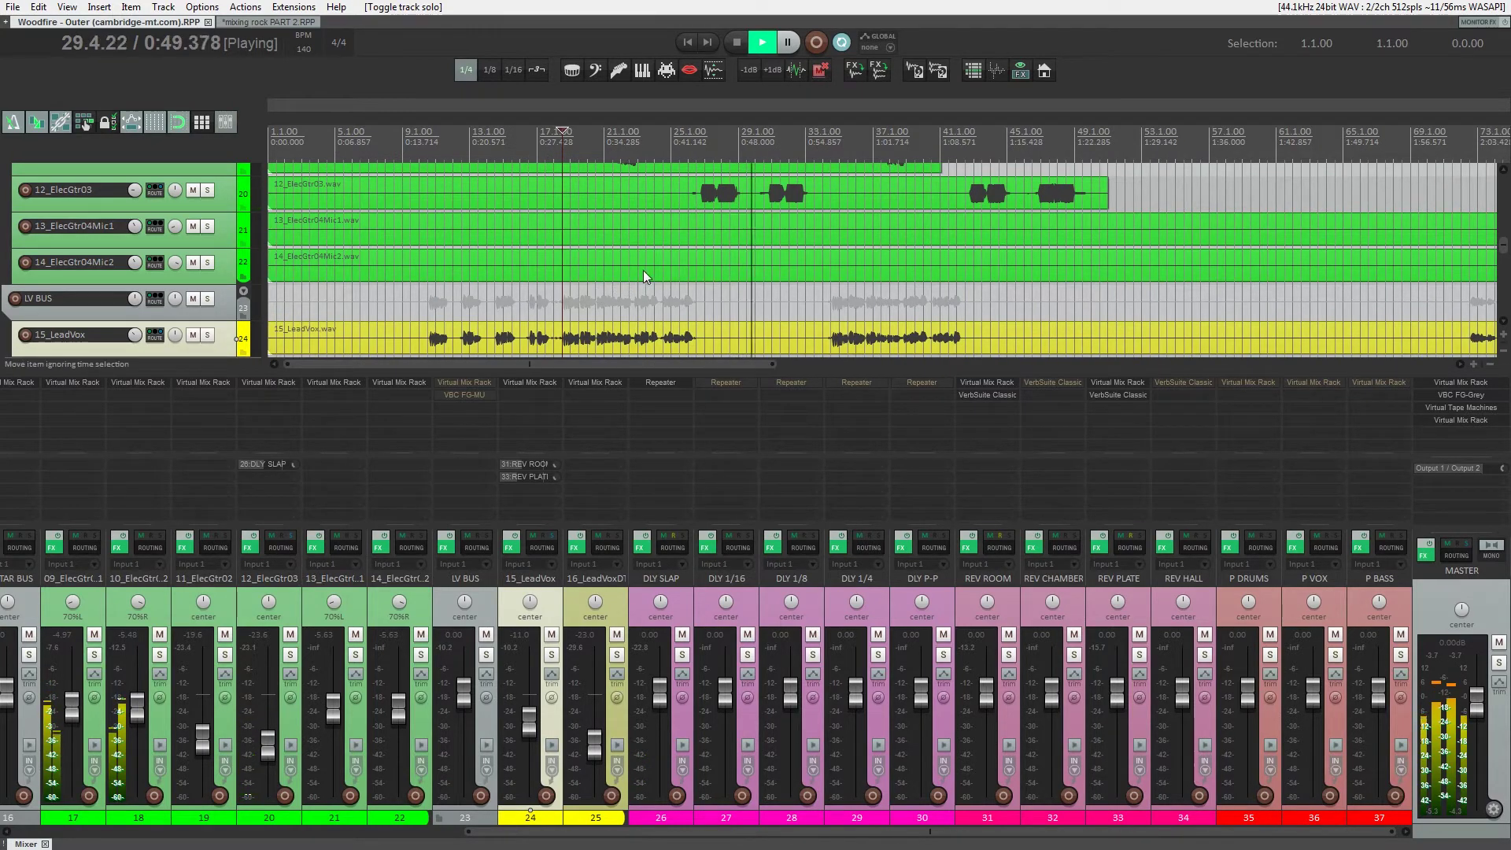
pyautogui.scroll(1, 645, 271)
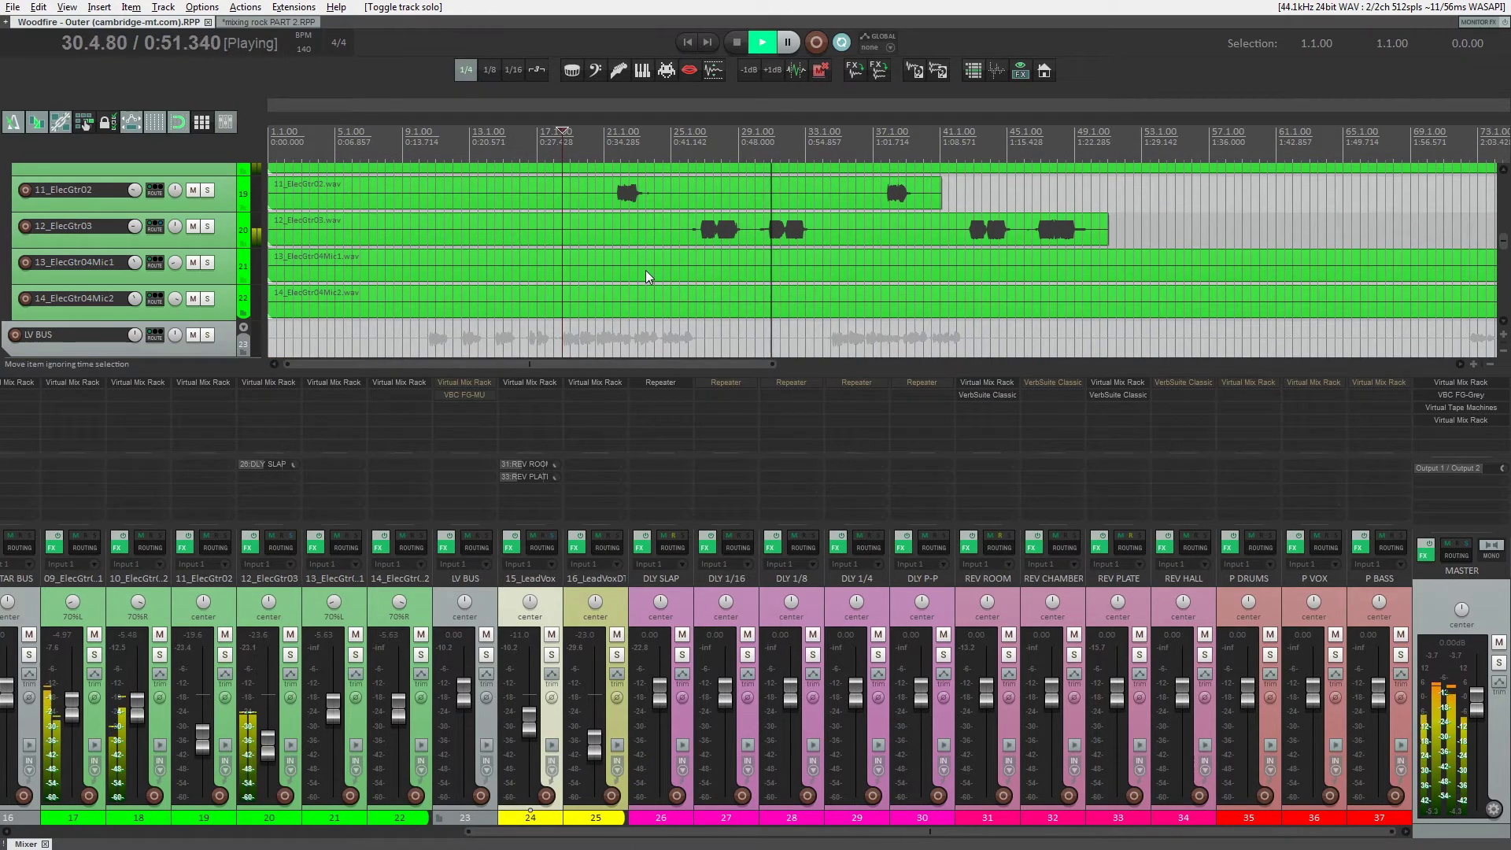
pyautogui.hotkey('ctrl', 'm')
pyautogui.scroll(2, 767, 291)
pyautogui.scroll(5, 756, 295)
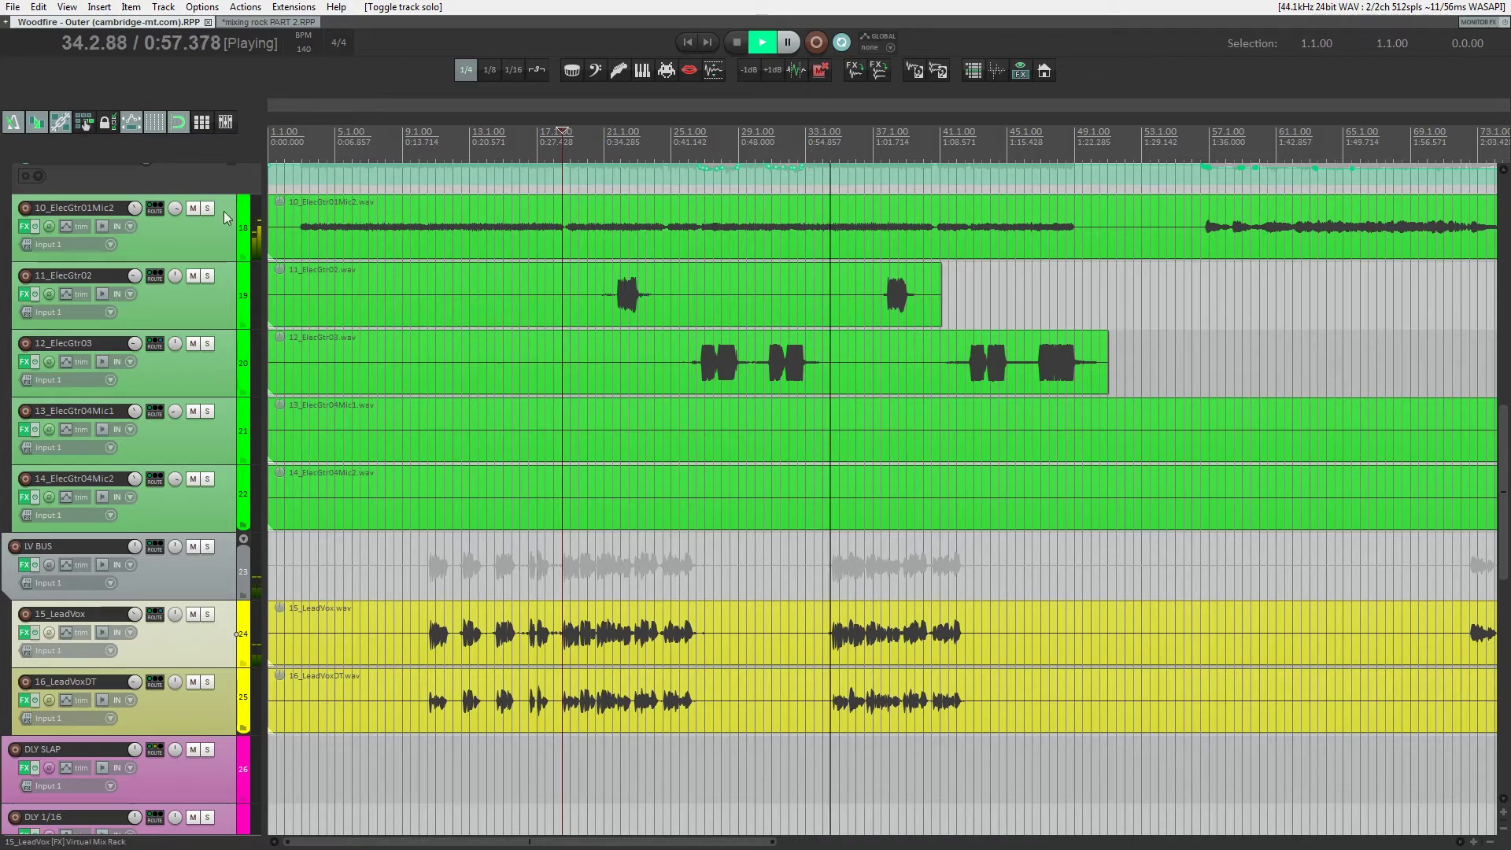
pyautogui.scroll(1, 236, 260)
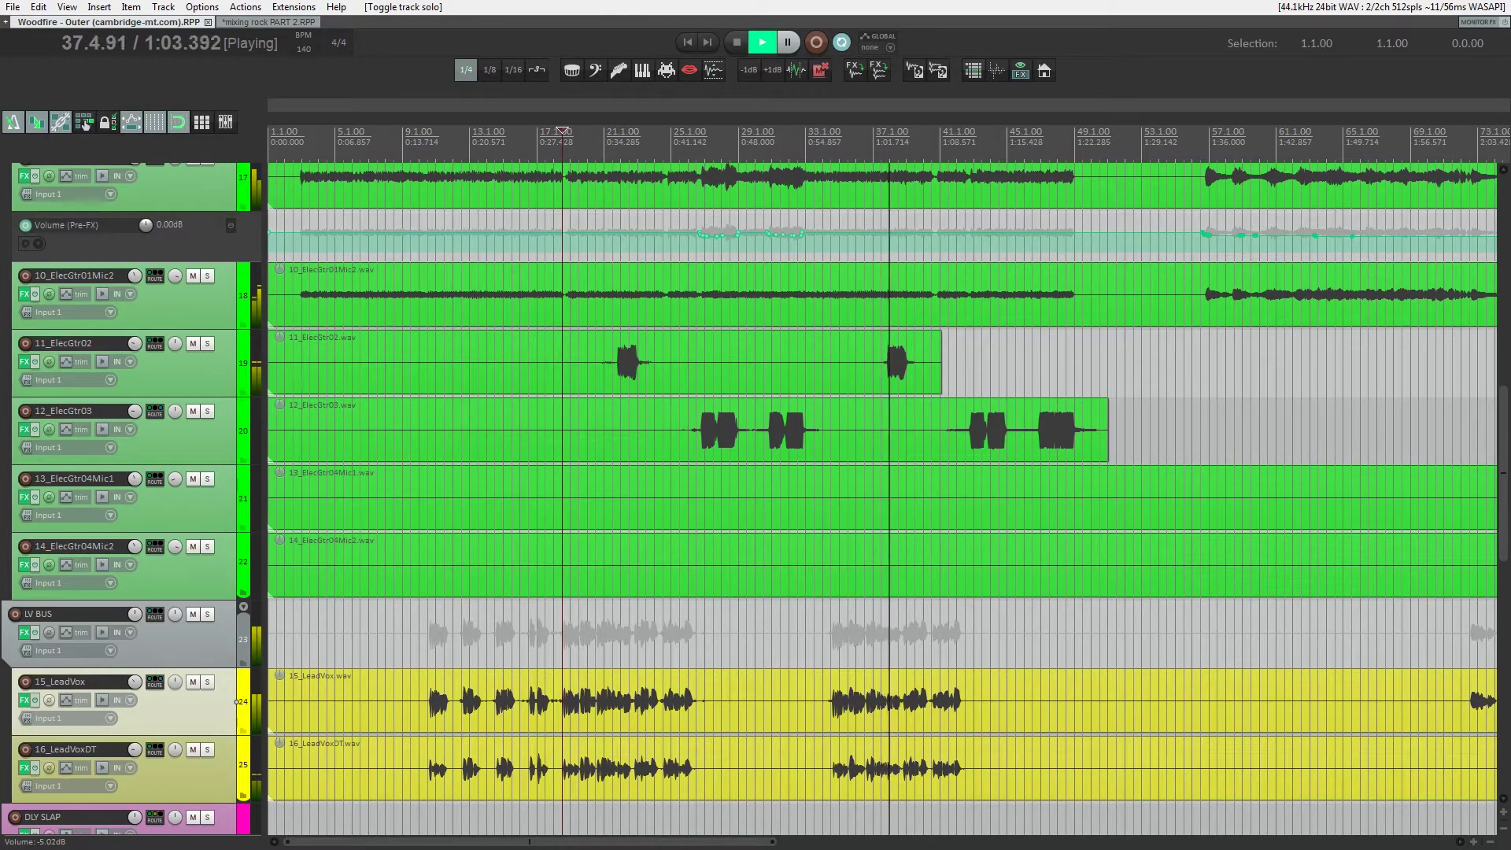
pyautogui.moveTo(134, 682); pyautogui.dragTo(135, 678)
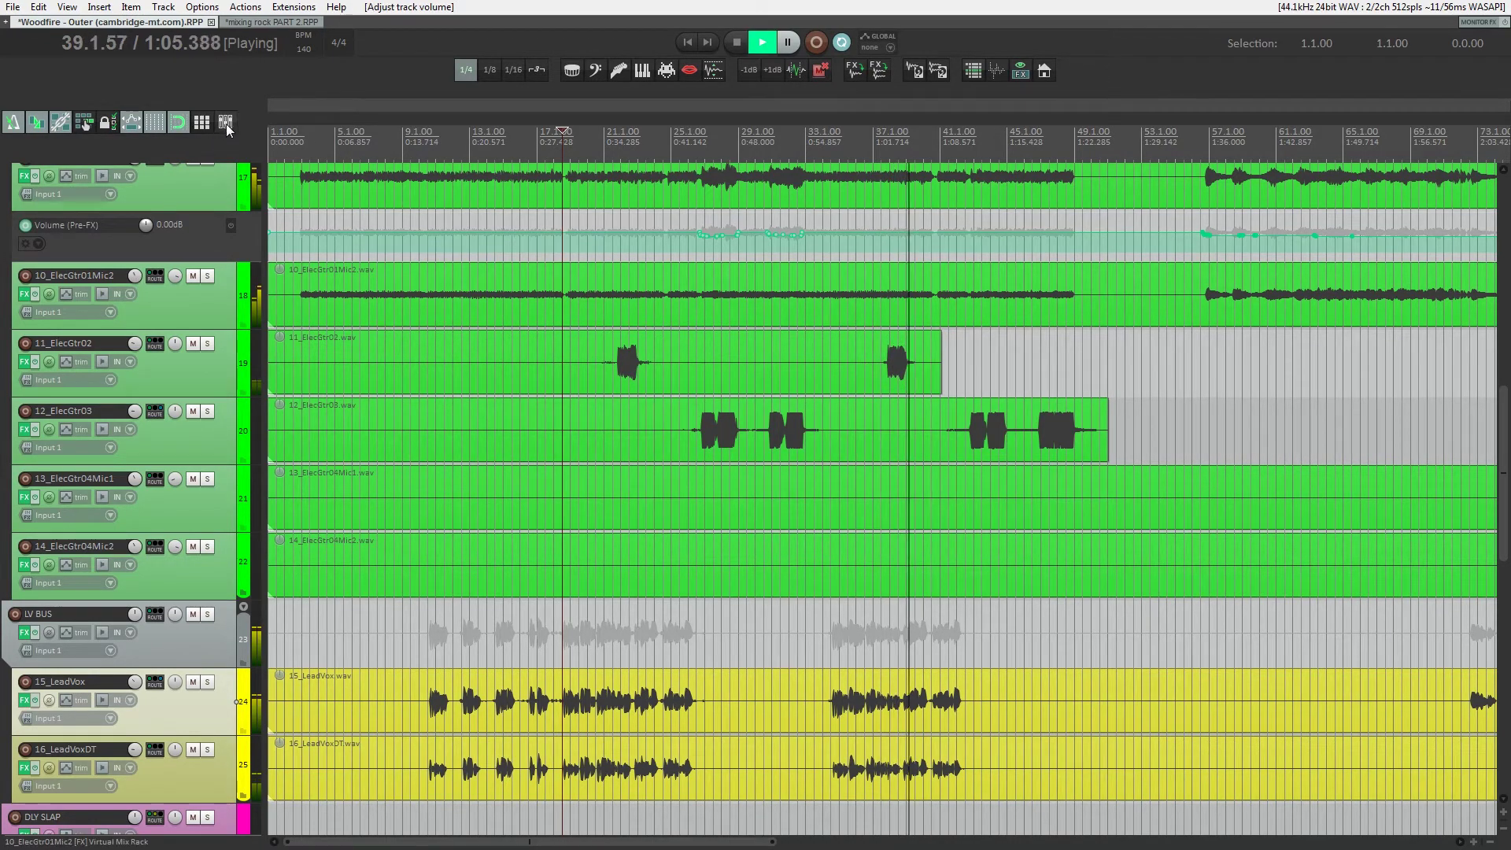
pyautogui.hotkey('ctrl', 'm')
pyautogui.hscroll(2, 592, 831)
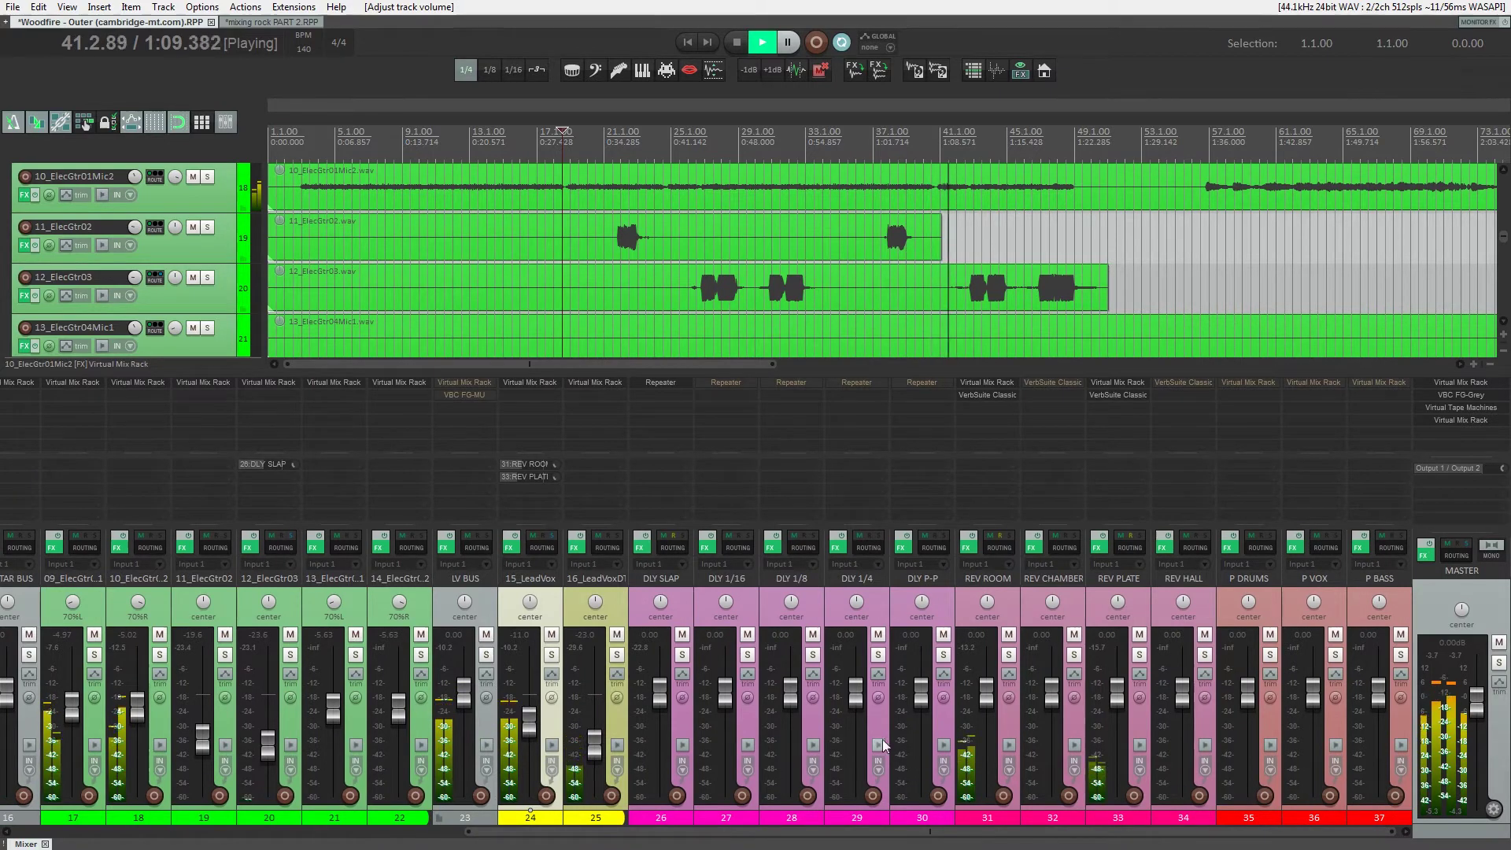
# - Solo 16_LeadVoxDT exclusively and make a time selection over its longer vocal section from 18.3.00 to 26.3.00
pyautogui.keyDown('ctrl'); pyautogui.keyDown('alt'); pyautogui.click(617, 655); pyautogui.keyUp('alt'); pyautogui.keyUp('ctrl')
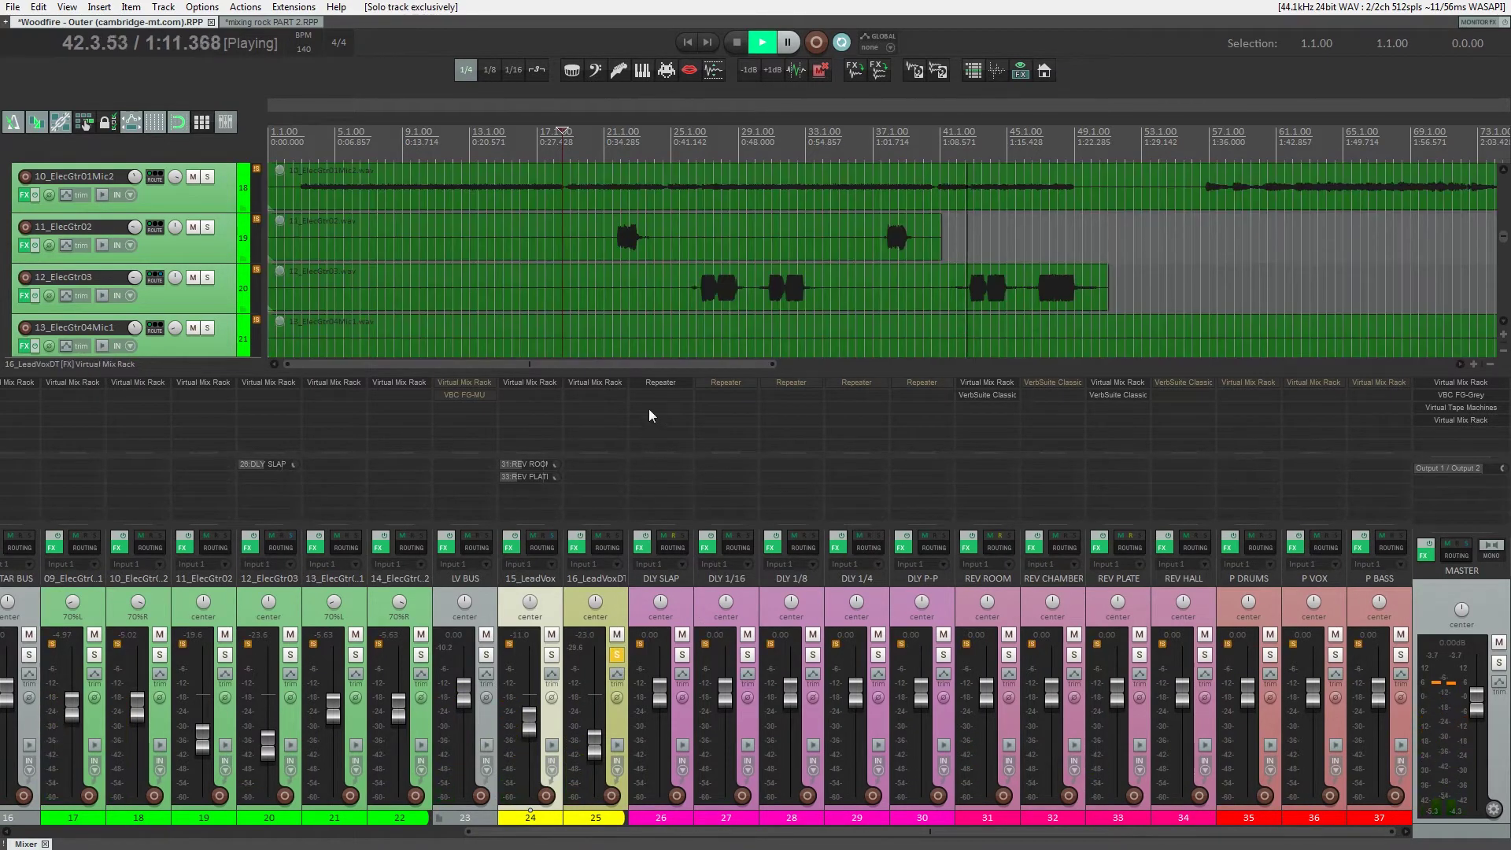
pyautogui.scroll(-3, 622, 299)
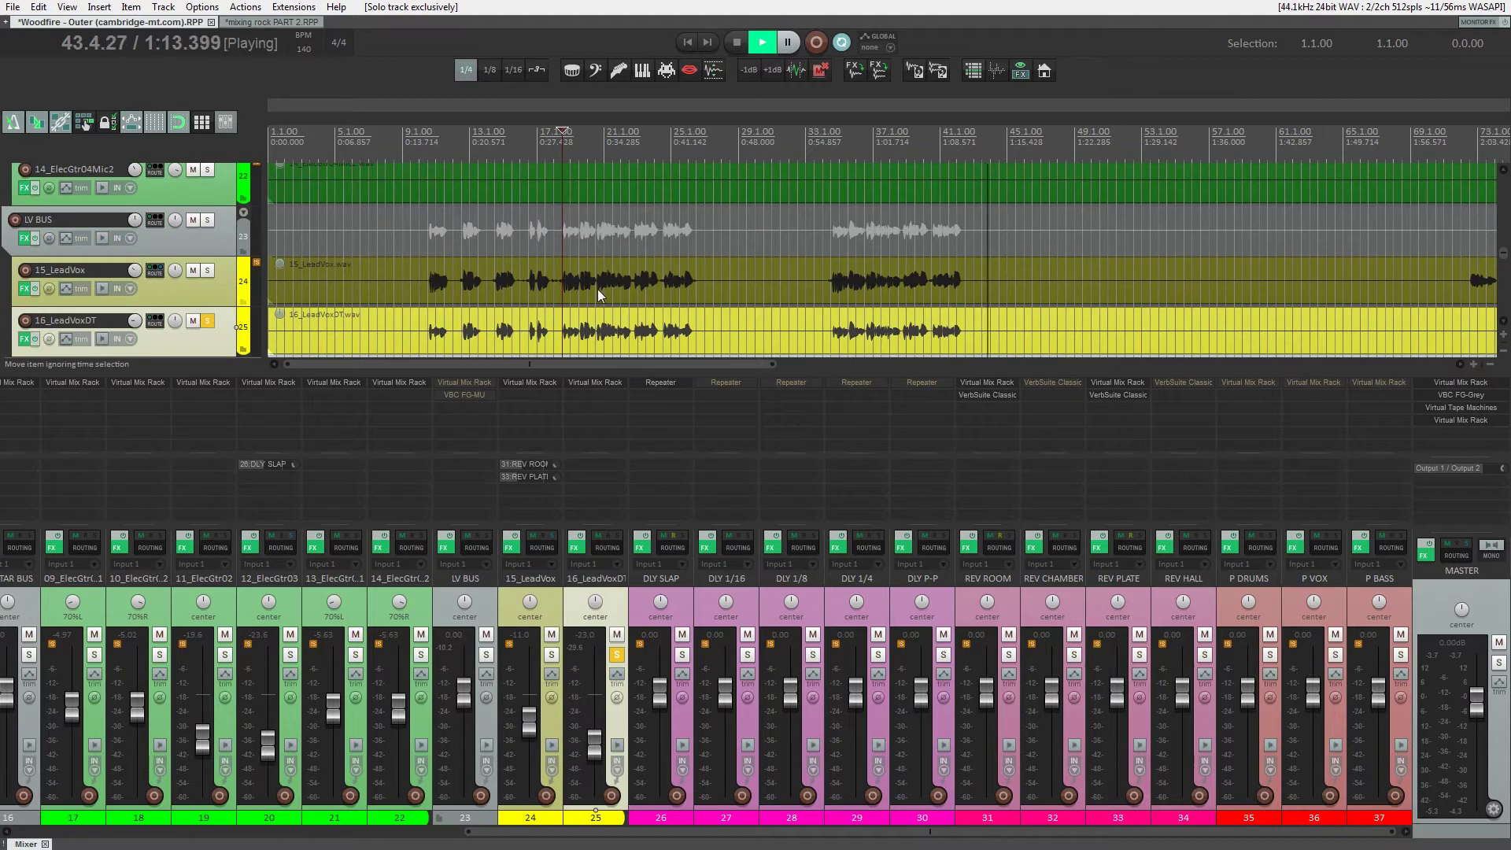
pyautogui.moveTo(564, 176); pyautogui.dragTo(695, 180)
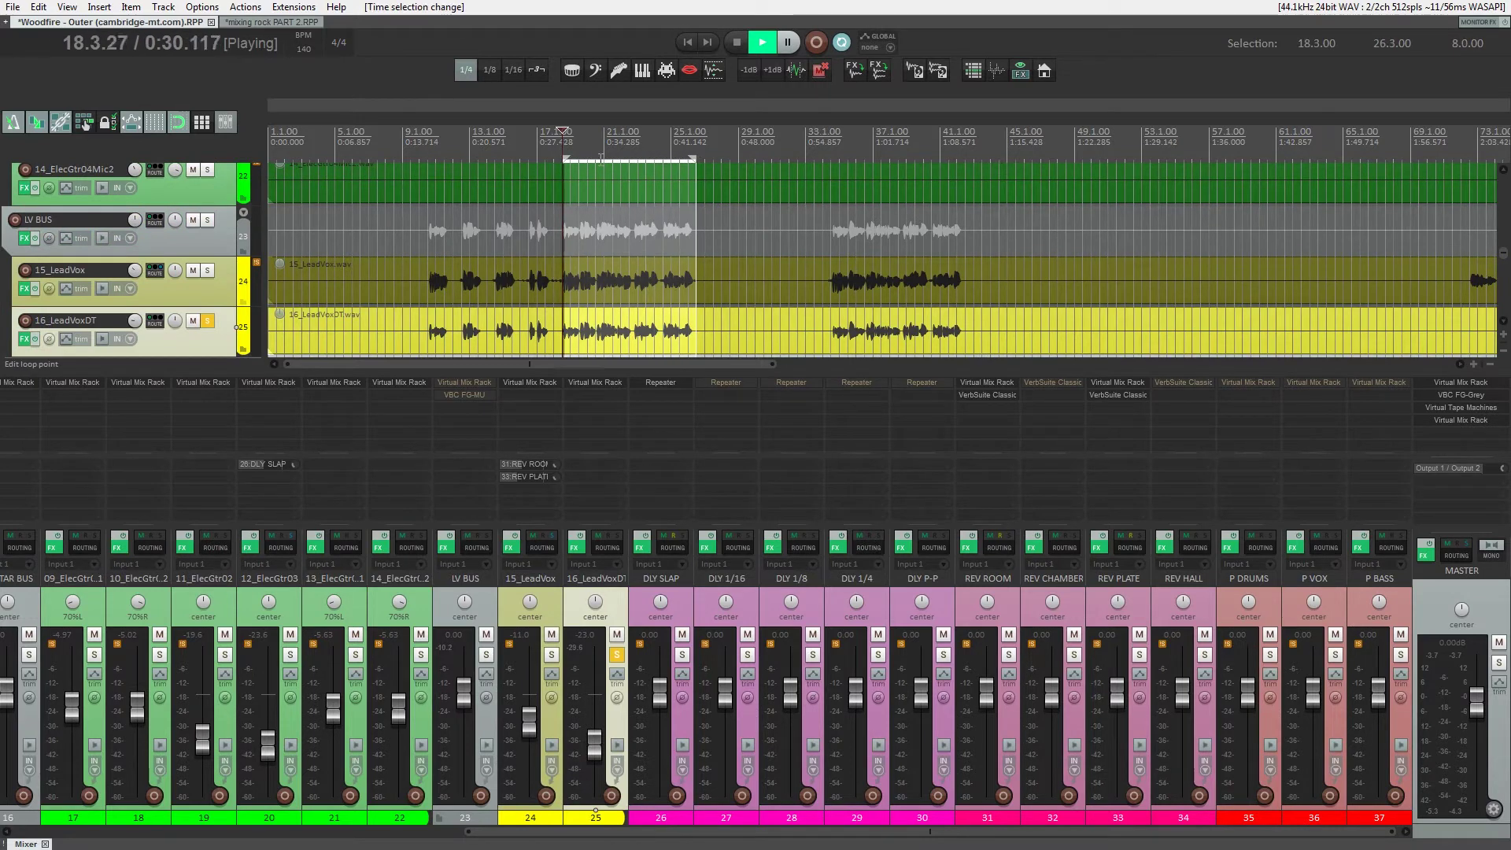
# - Enable the Repeater delay on DLY 1/4 and set its delay model to Tape Delay Modern
pyautogui.keyDown('shift'); pyautogui.click(856, 383); pyautogui.keyUp('shift')
pyautogui.click(855, 384)
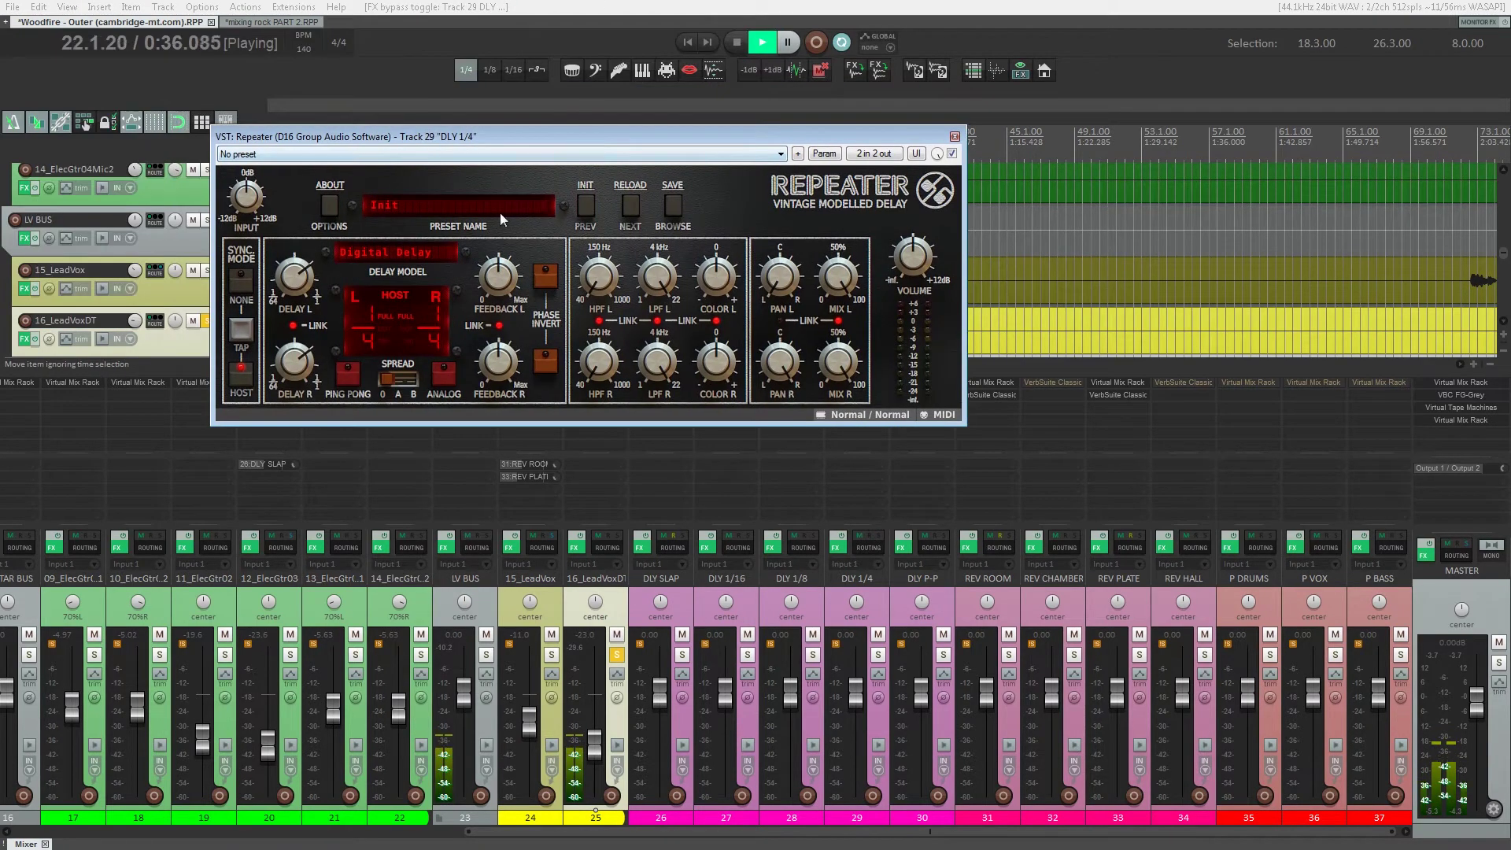
pyautogui.click(417, 255)
pyautogui.click(661, 297)
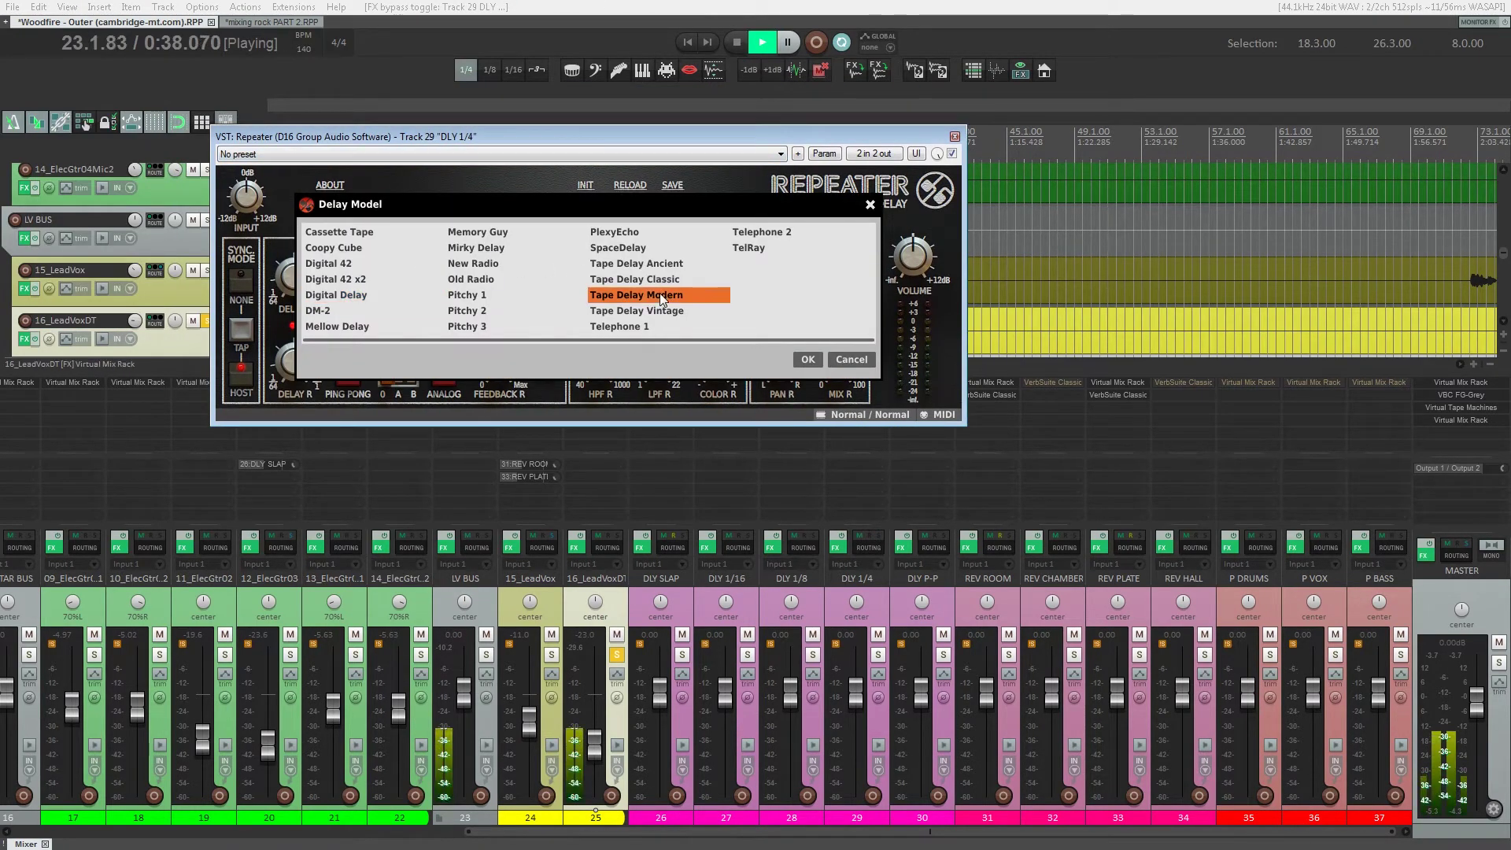
pyautogui.click(791, 360)
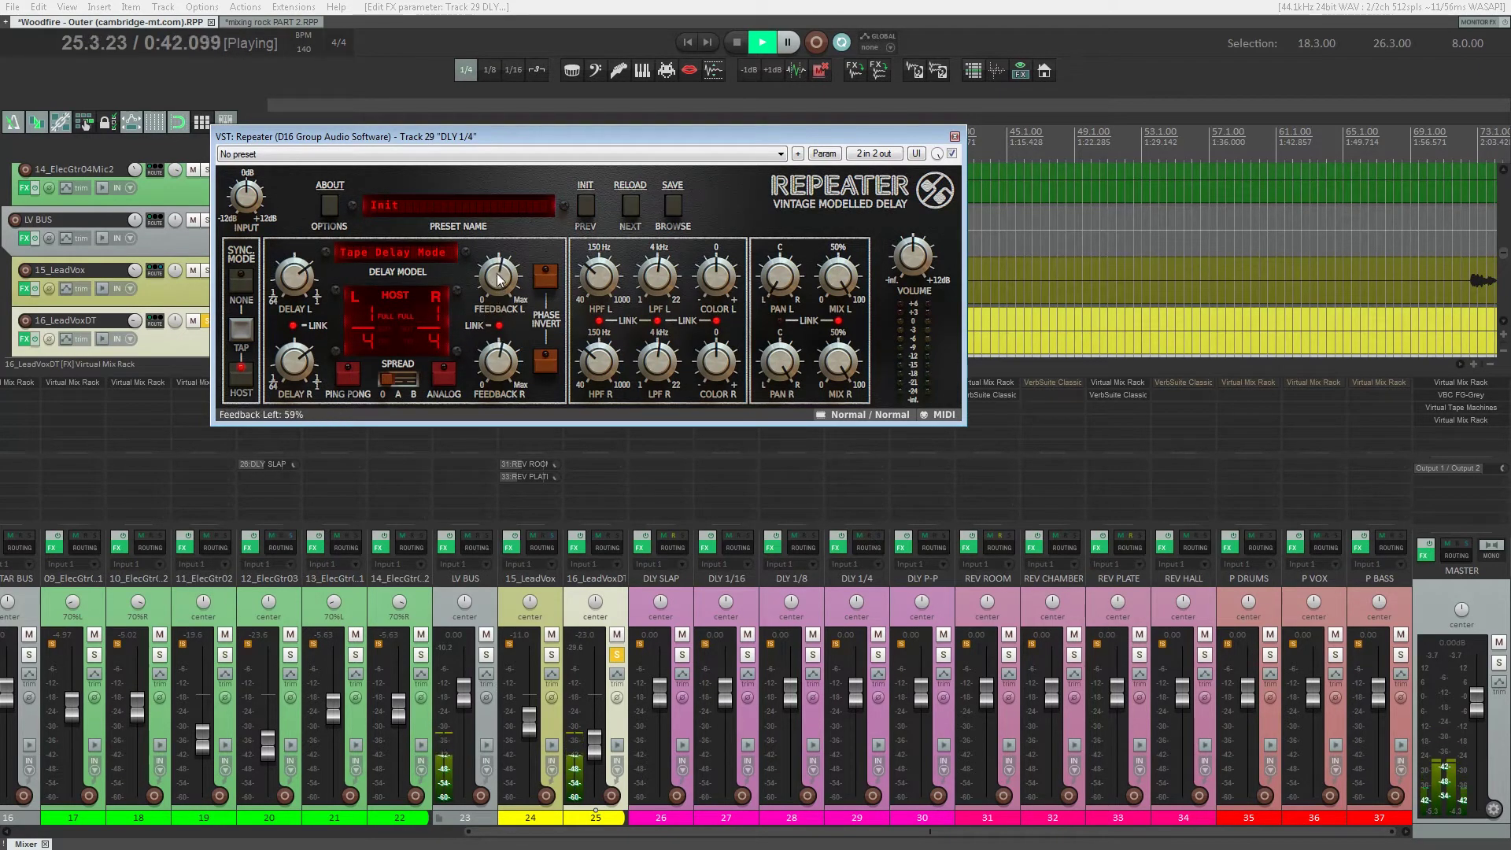
# - Send 16_LeadVoxDT to DLY 1/4 and turn on analog feedback in the Repeater delay
pyautogui.moveTo(595, 543); pyautogui.dragTo(865, 543)
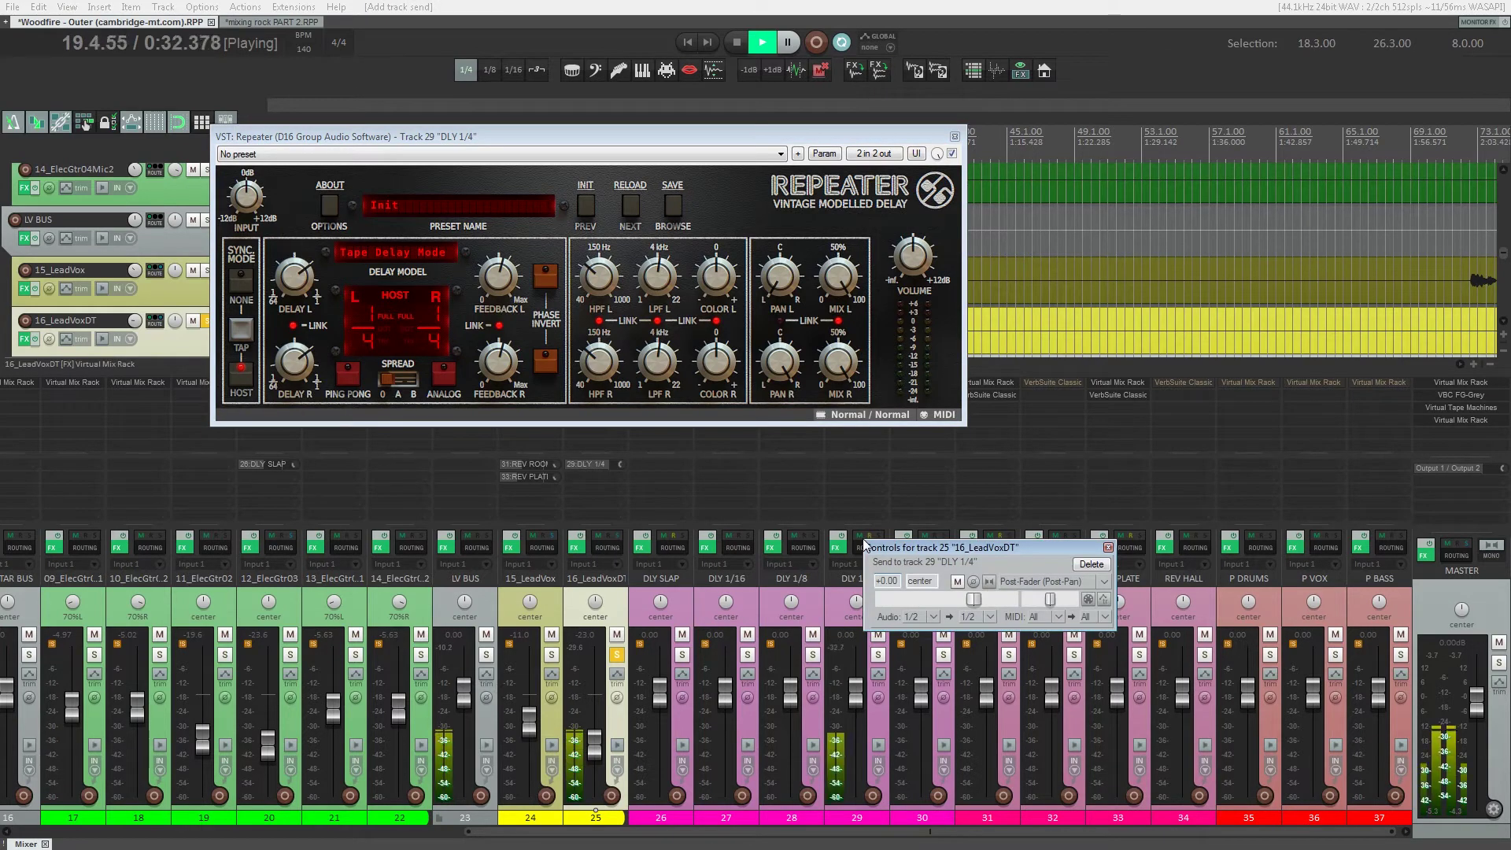
pyautogui.click(1108, 548)
pyautogui.moveTo(694, 138); pyautogui.dragTo(870, 234)
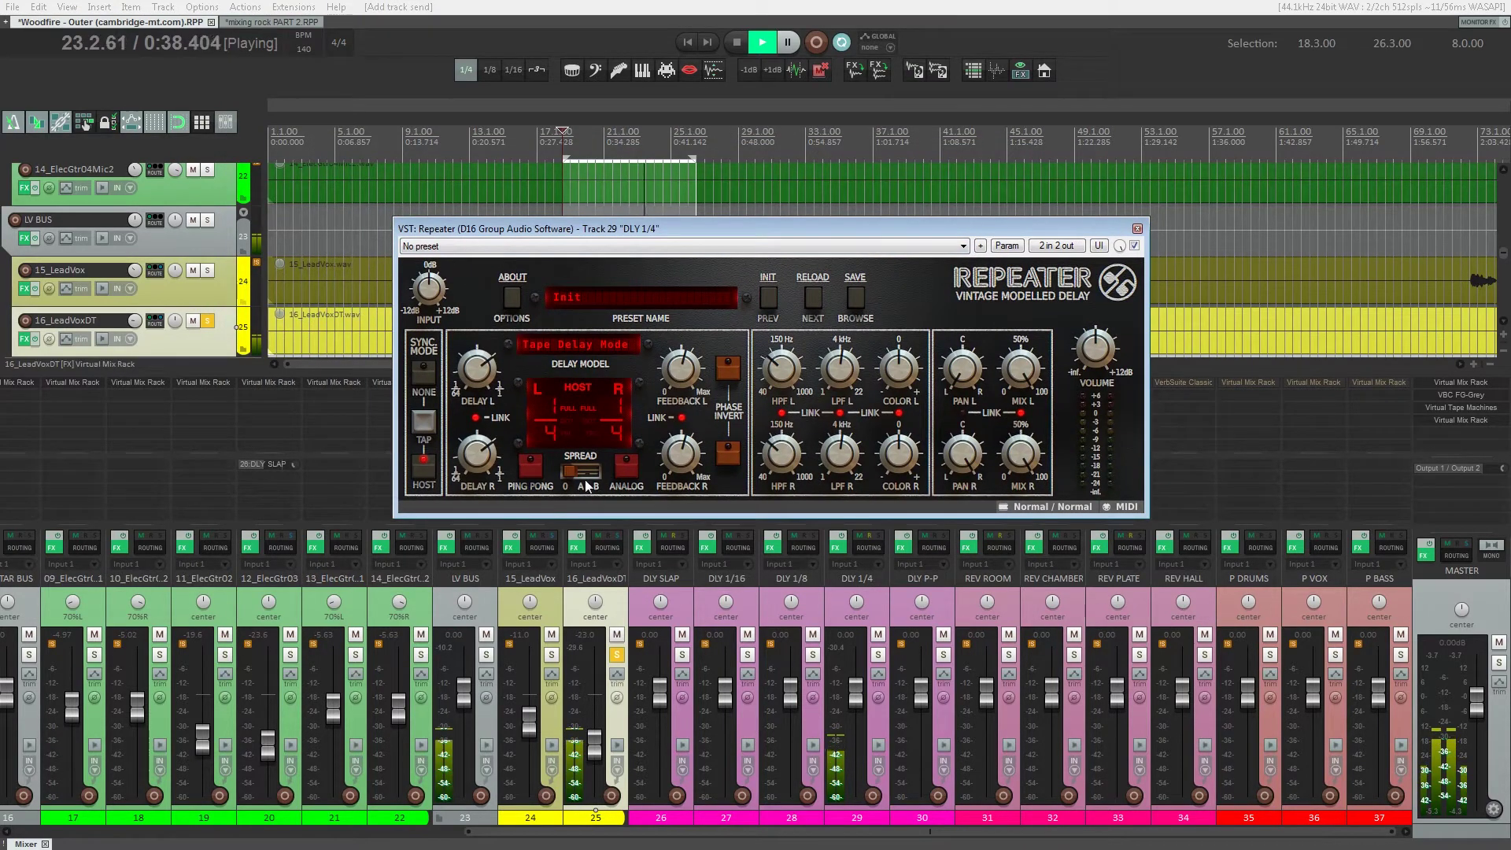
pyautogui.click(629, 471)
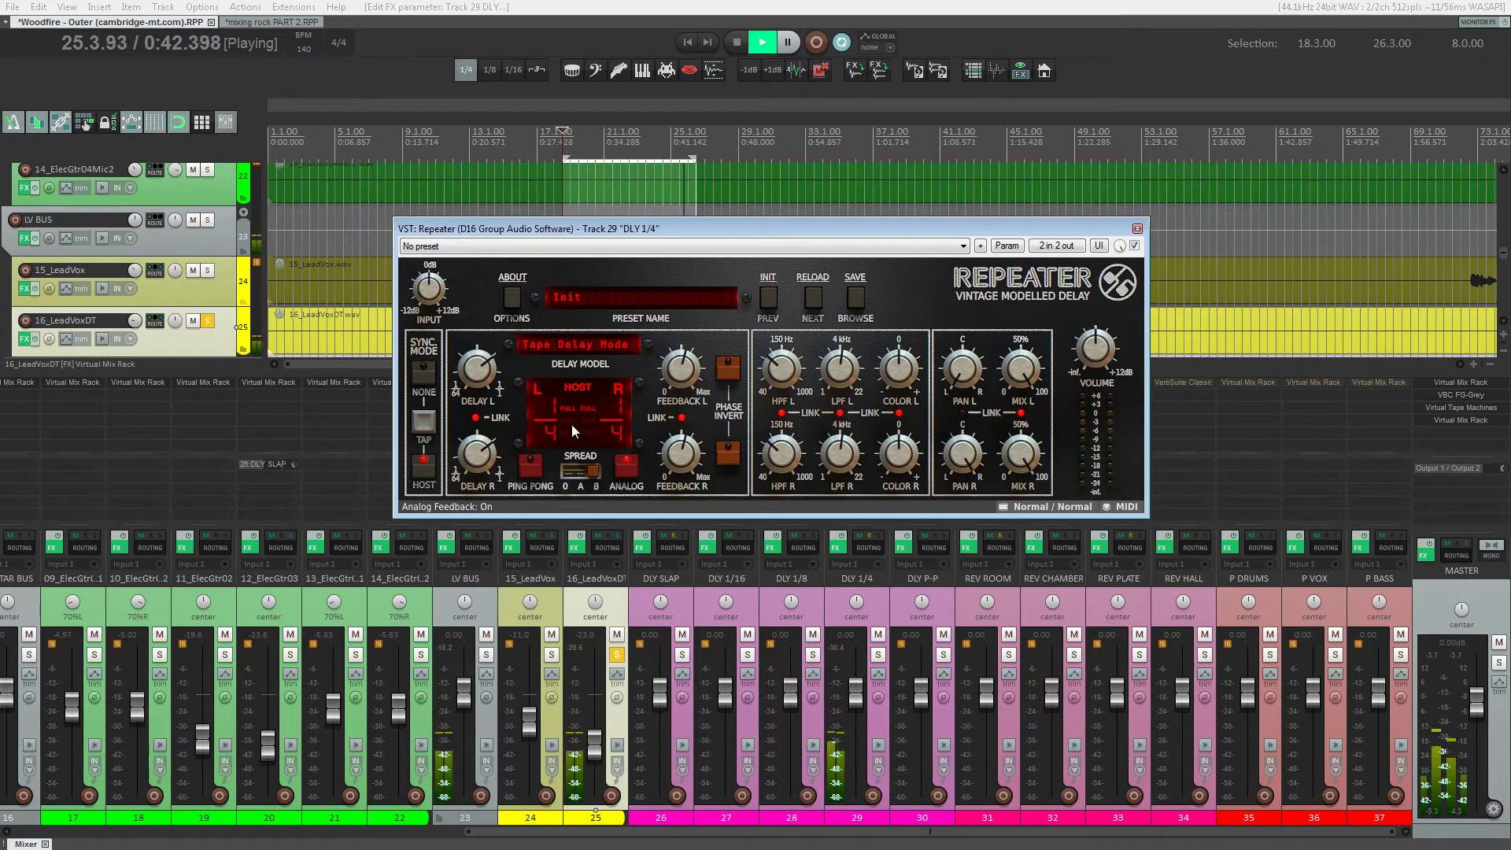
# - Solo LV BUS exclusively and set the 16_LeadVoxDT send to DLY 1/4 to about -13.51 dB
pyautogui.keyDown('ctrl'); pyautogui.keyDown('alt'); pyautogui.click(487, 654); pyautogui.keyUp('alt'); pyautogui.keyUp('ctrl')
pyautogui.moveTo(701, 225); pyautogui.dragTo(970, 253)
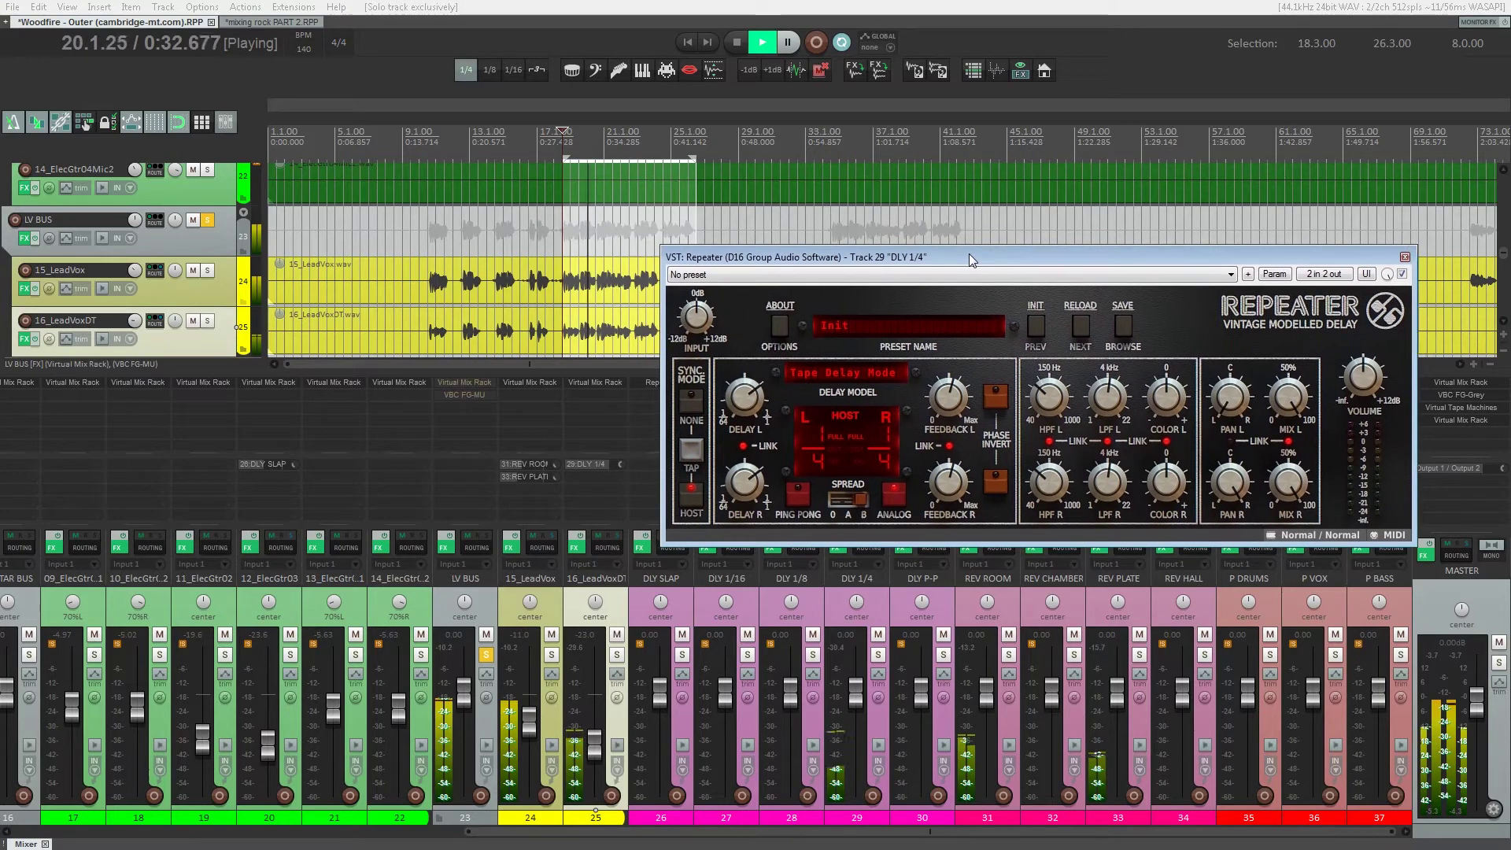
pyautogui.click(602, 469)
pyautogui.moveTo(717, 525); pyautogui.dragTo(684, 529)
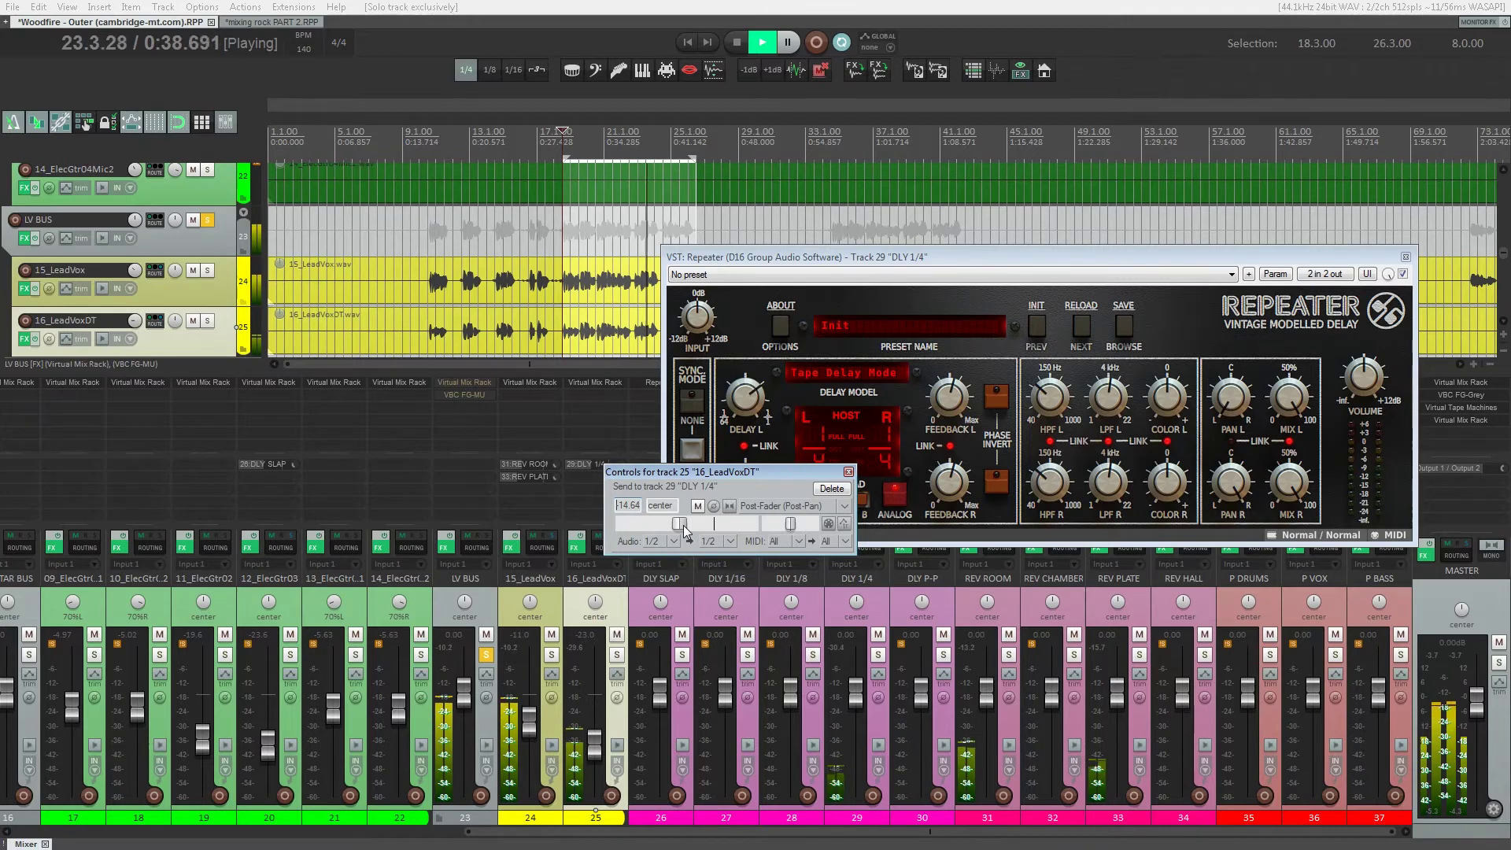
pyautogui.moveTo(684, 531); pyautogui.dragTo(690, 532)
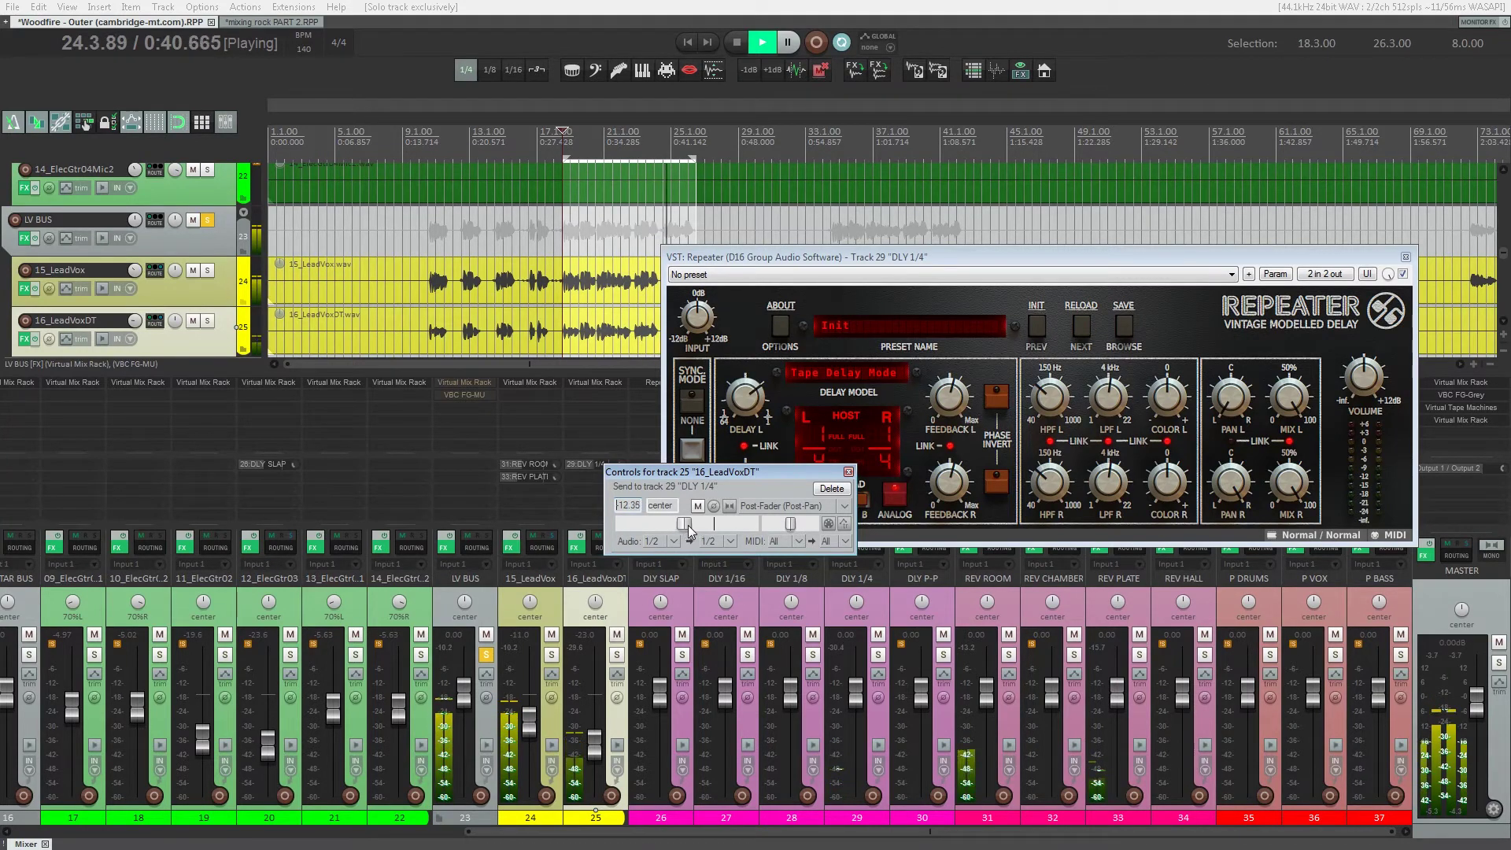
pyautogui.moveTo(690, 530); pyautogui.dragTo(687, 530)
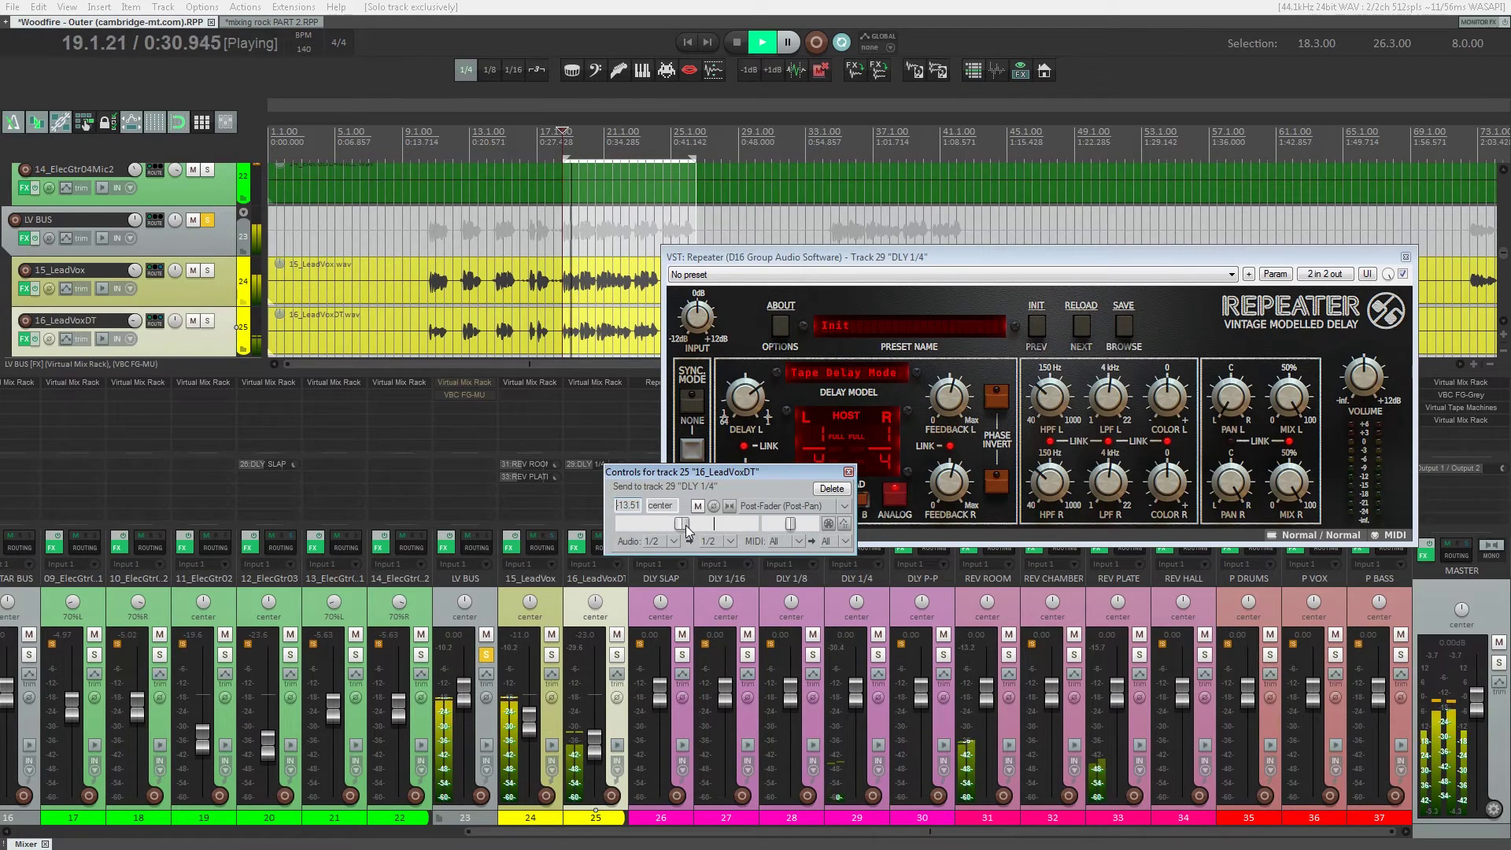
# - Unsolo all tracks and fine-tune the 16_LeadVoxDT delay send against the full mix, leaving it at about -13.51 dB
pyautogui.keyDown('ctrl'); pyautogui.click(486, 655); pyautogui.keyUp('ctrl')
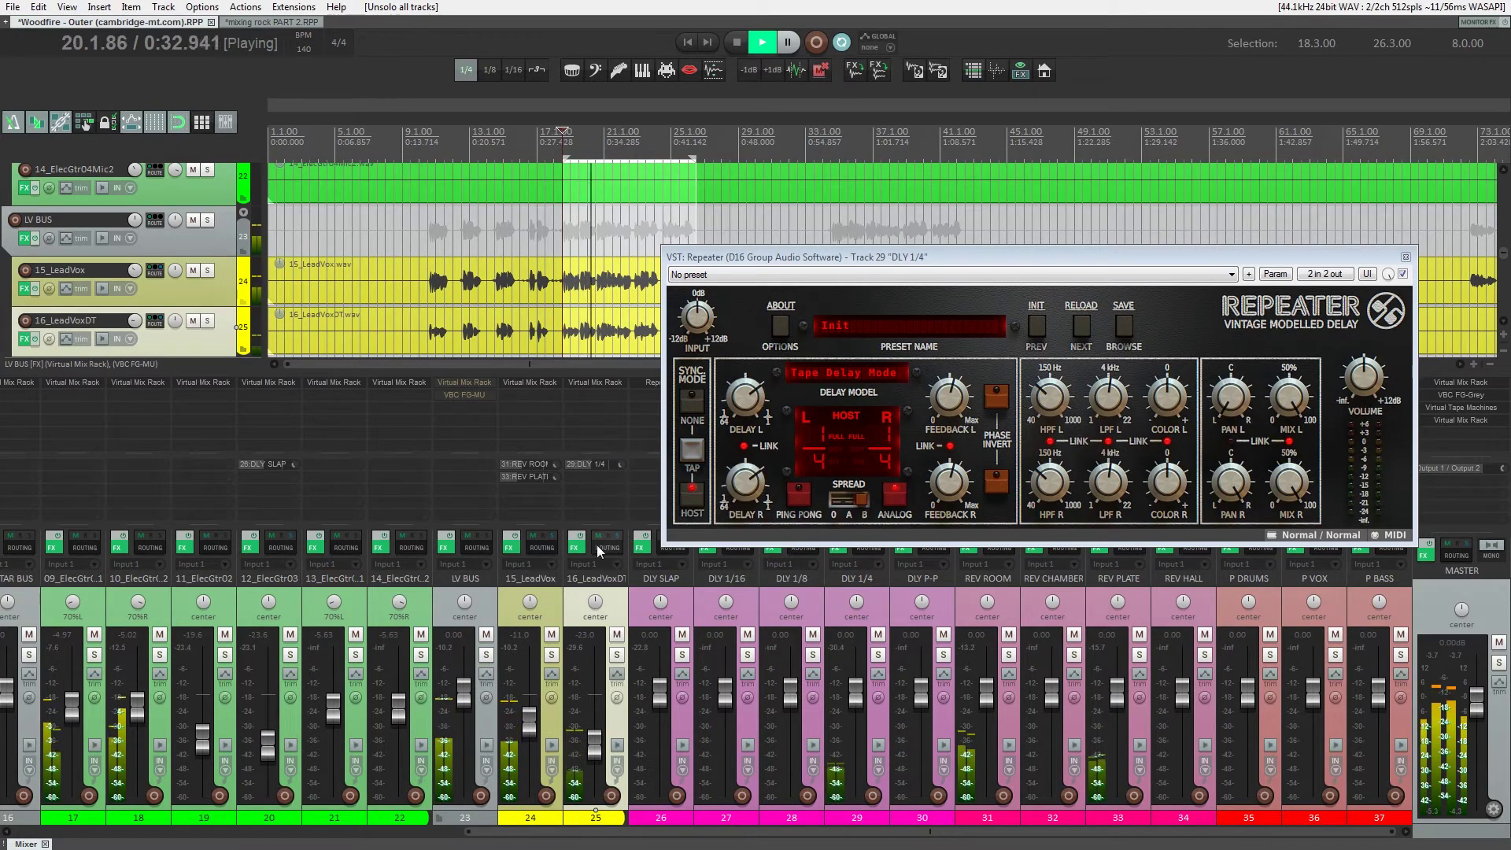
pyautogui.click(592, 463)
pyautogui.moveTo(707, 525)
pyautogui.mouseDown()
pyautogui.moveTo(728, 527)
pyautogui.moveTo(678, 526)
pyautogui.mouseUp()
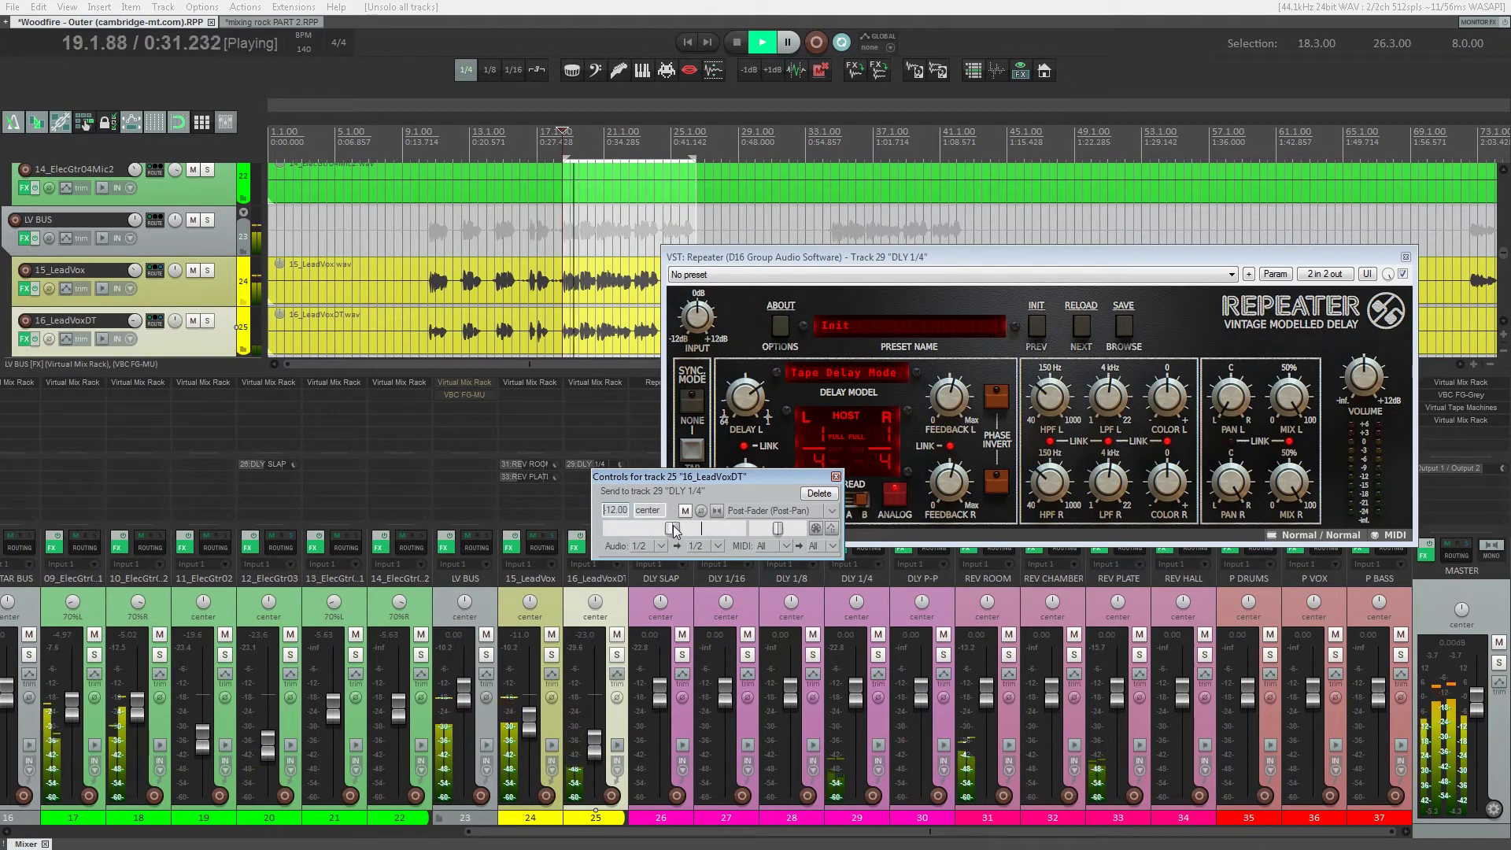
pyautogui.moveTo(670, 525); pyautogui.dragTo(669, 524)
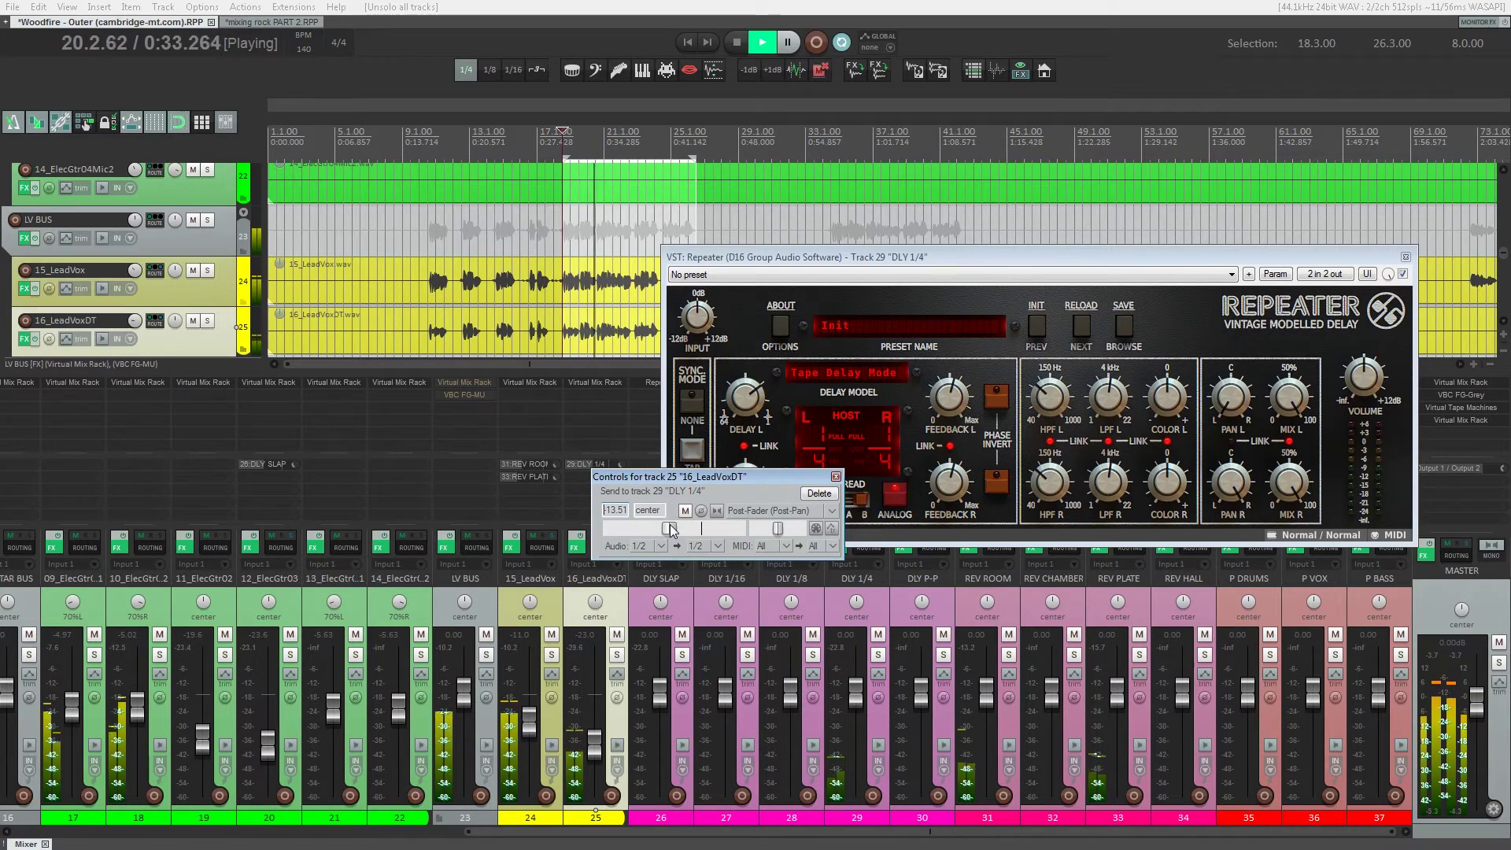
# - Load an FG-116 Vintage compressor into 16_LeadVoxDT's Virtual Mix Rack, set its input to about -28.2 dB and lower the Trimmer's trim slightly
pyautogui.click(593, 381)
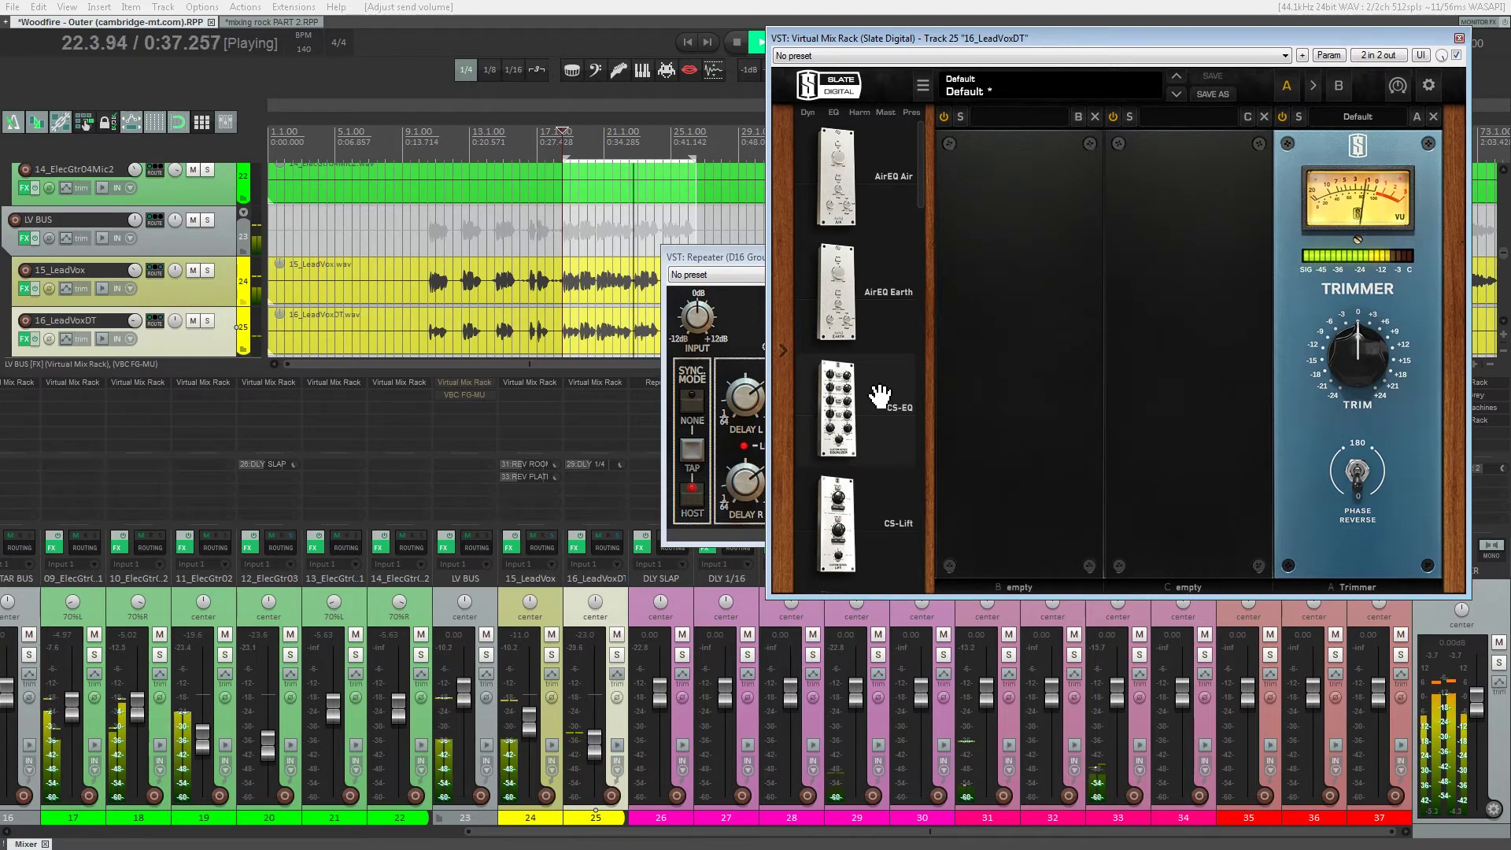
pyautogui.moveTo(921, 197); pyautogui.dragTo(922, 295)
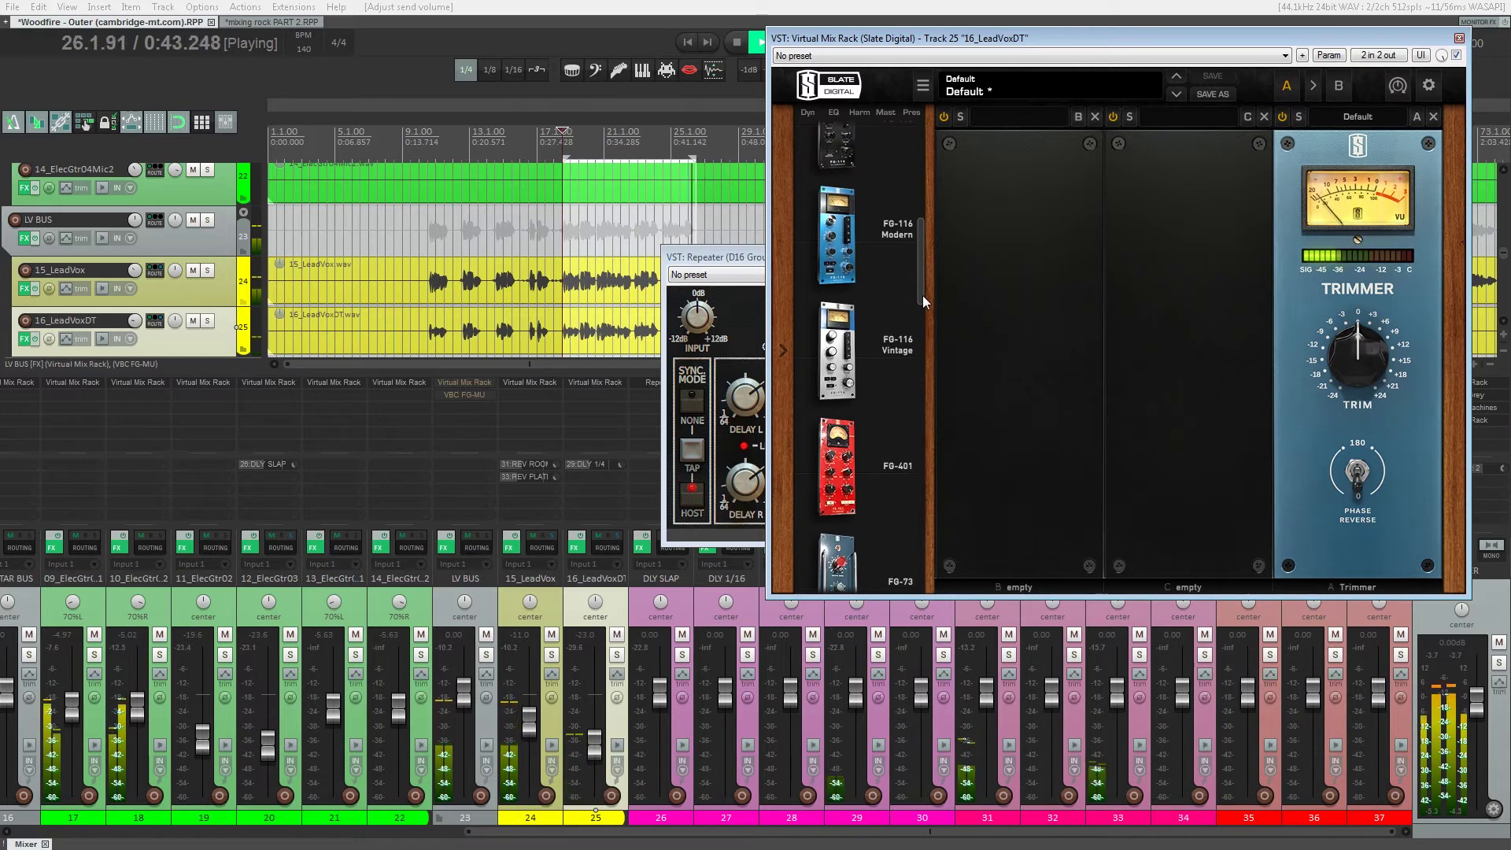
pyautogui.moveTo(836, 350); pyautogui.dragTo(1030, 354)
pyautogui.moveTo(989, 302); pyautogui.dragTo(992, 283)
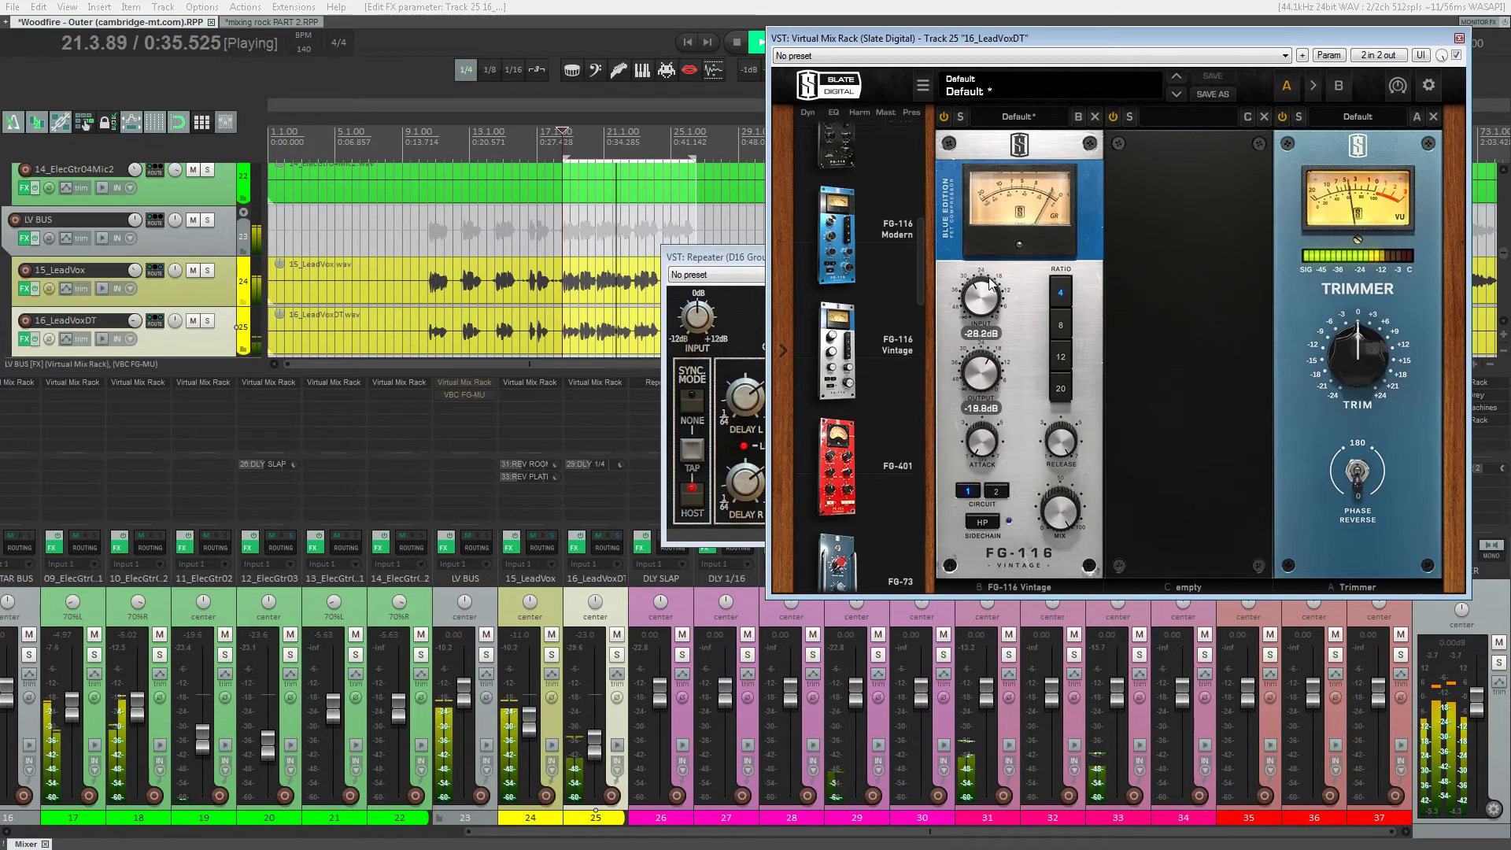
pyautogui.moveTo(1342, 359); pyautogui.dragTo(1342, 365)
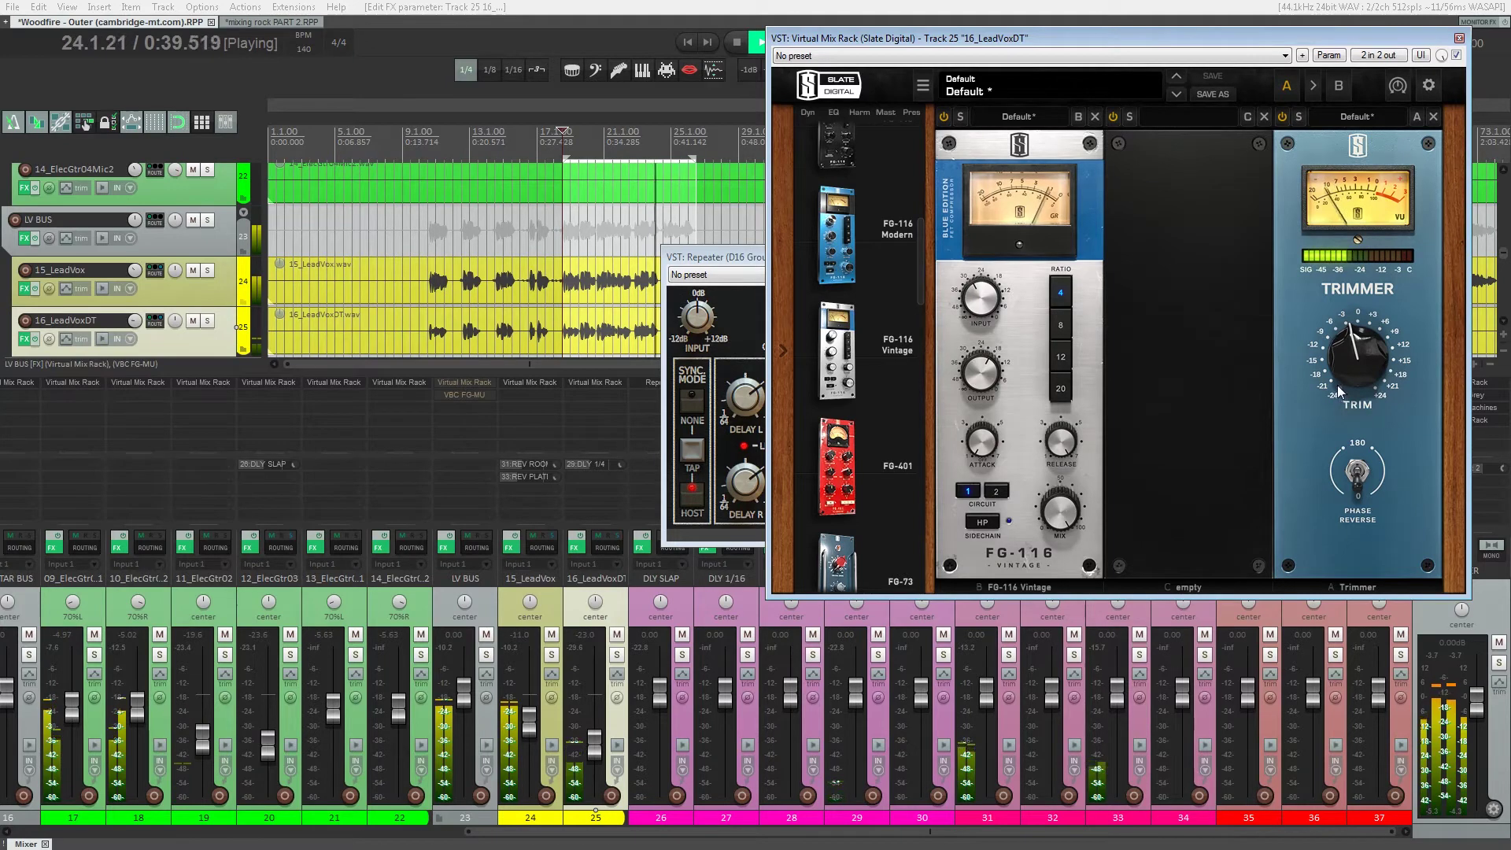
# - Solo LV BUS exclusively, compare the vocals with 16_LeadVoxDT muted and unmuted, and close the Virtual Mix Rack with playback paused
pyautogui.keyDown('ctrl'); pyautogui.keyDown('alt'); pyautogui.click(486, 654); pyautogui.keyUp('alt'); pyautogui.keyUp('ctrl')
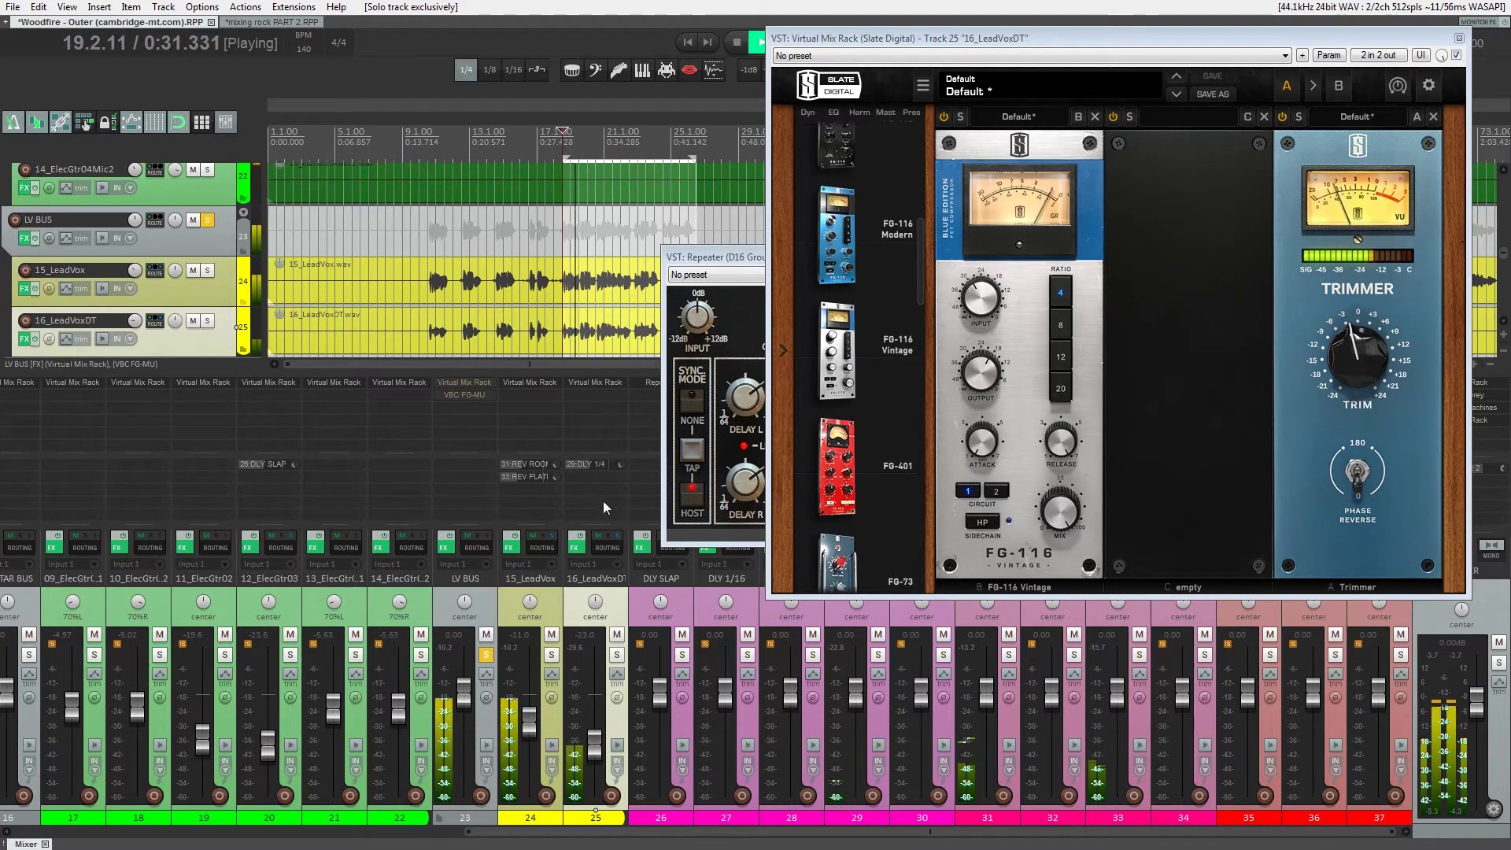
pyautogui.click(617, 634)
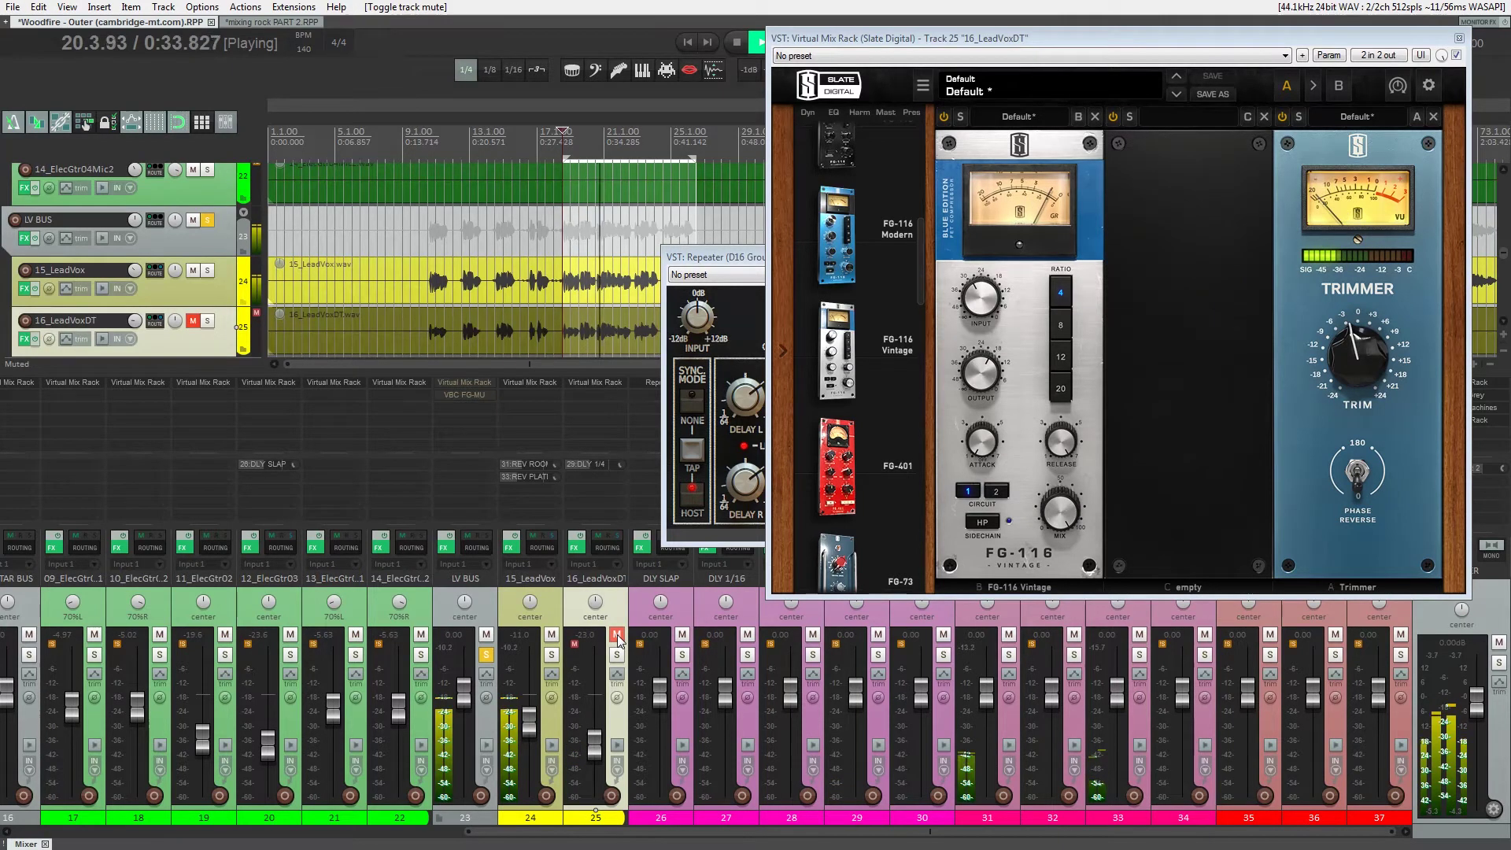
pyautogui.click(617, 634)
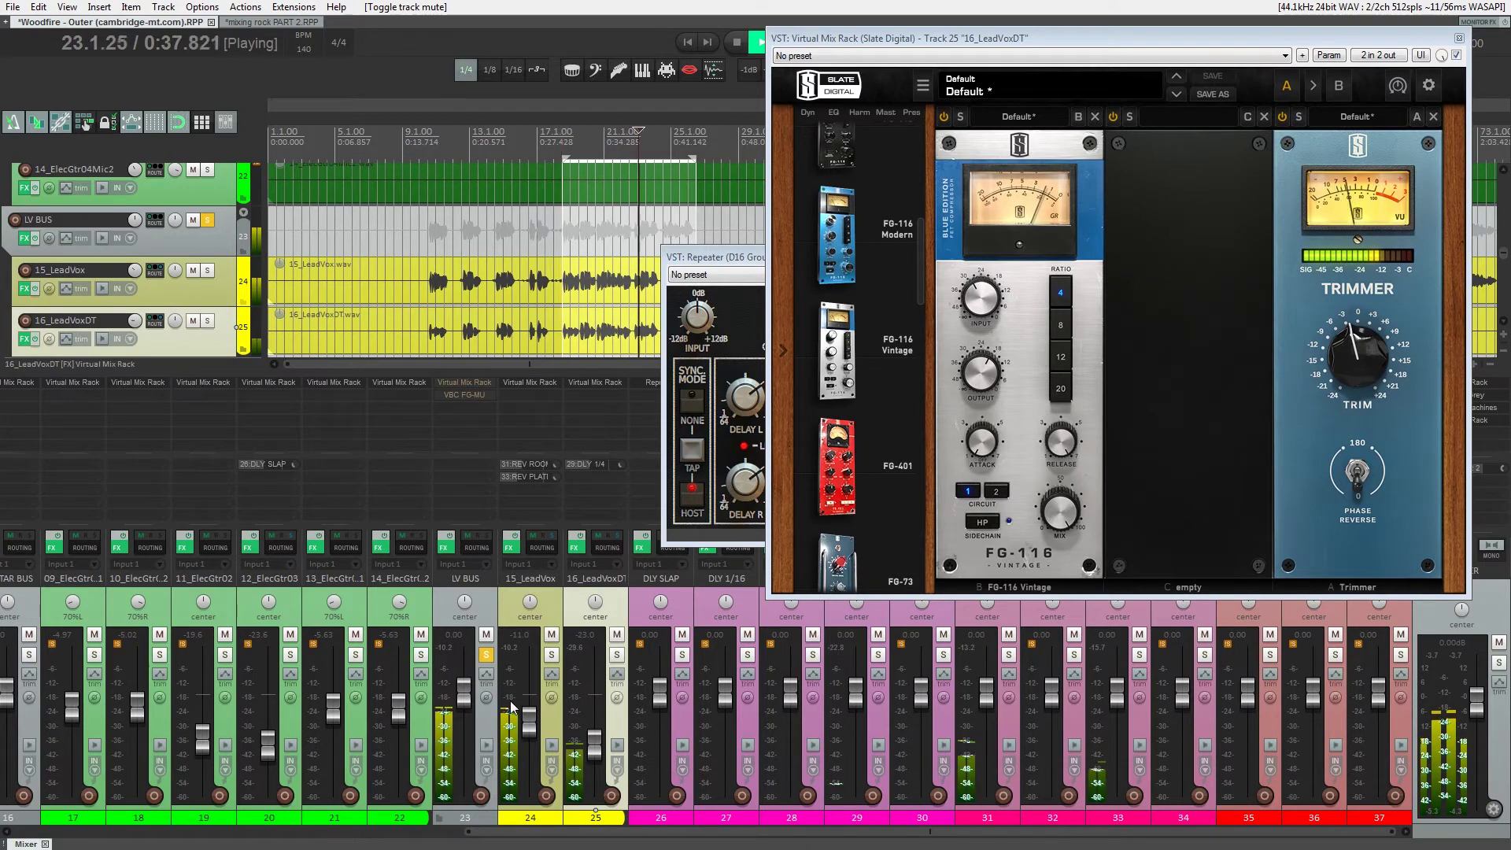
pyautogui.hotkey('ctrl', 'space')
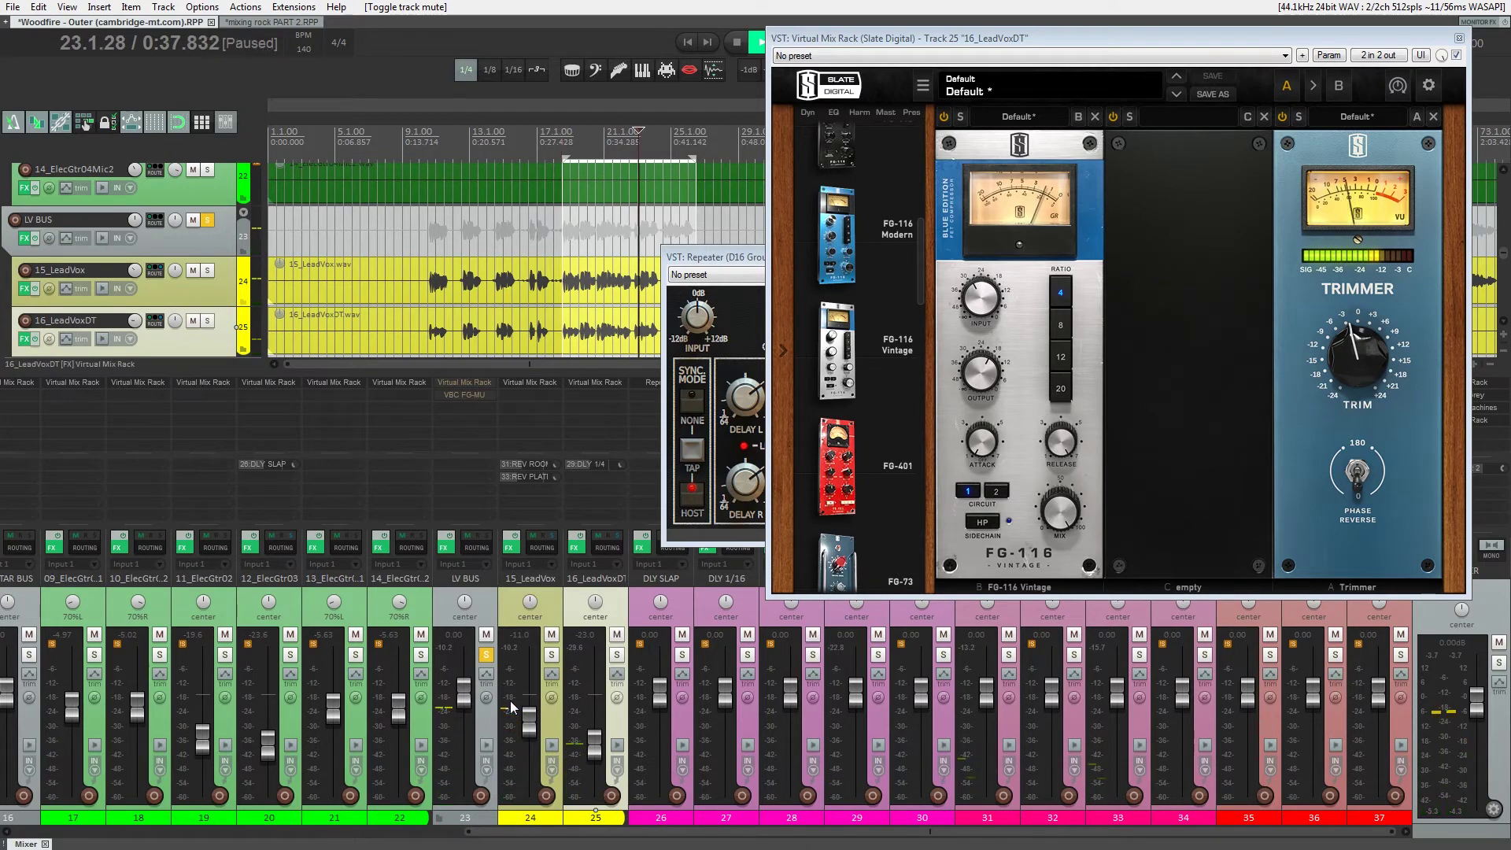
pyautogui.click(1459, 39)
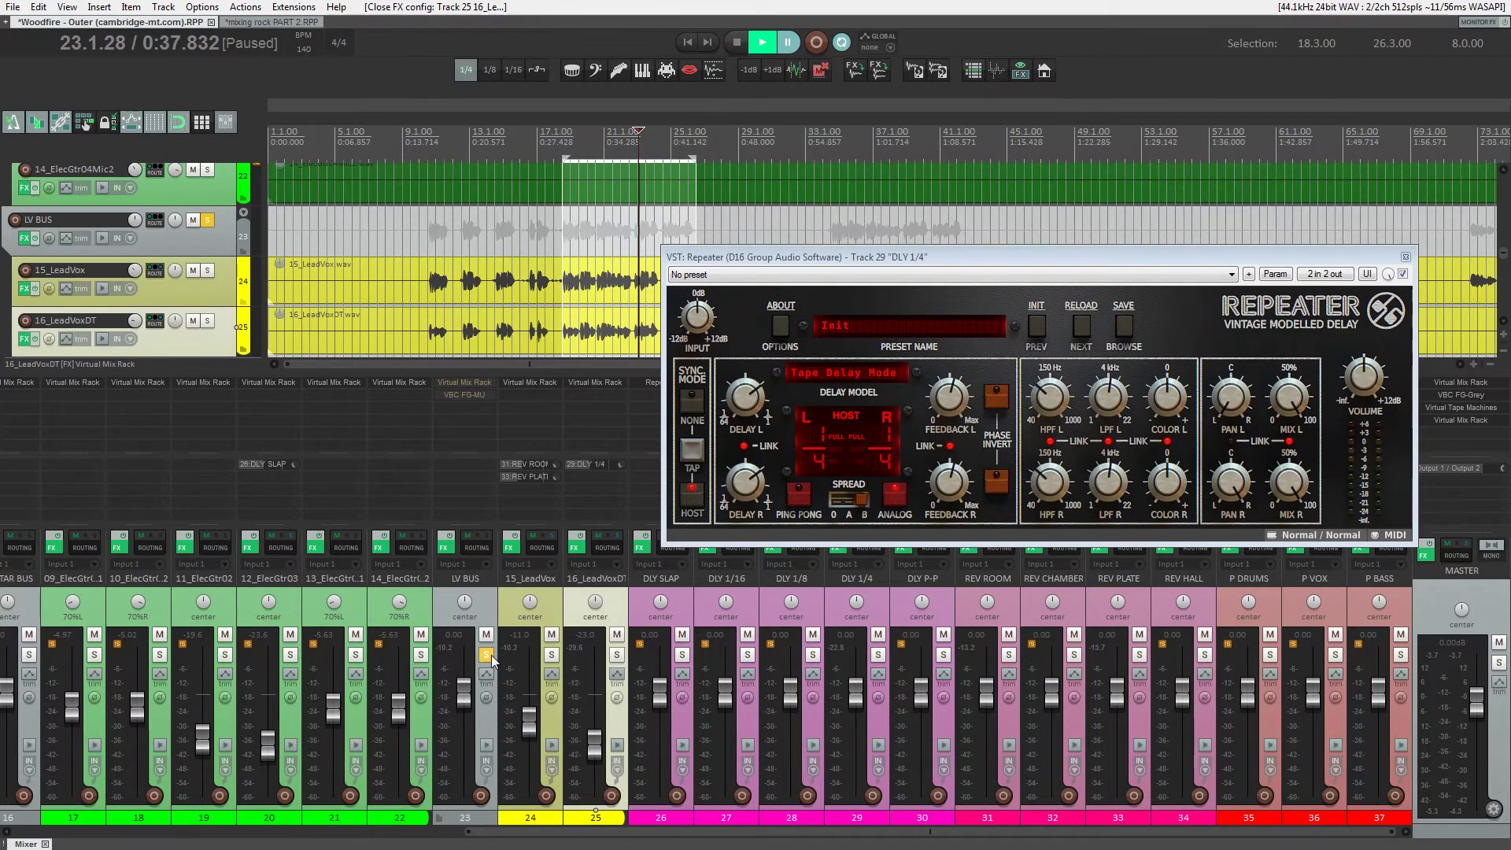
# - Play from the first vocal phrase, try the 16_LeadVoxDT delay send at about -8.75 dB, and return it to about -13.51 dB
pyautogui.click(435, 189)
pyautogui.press('space')
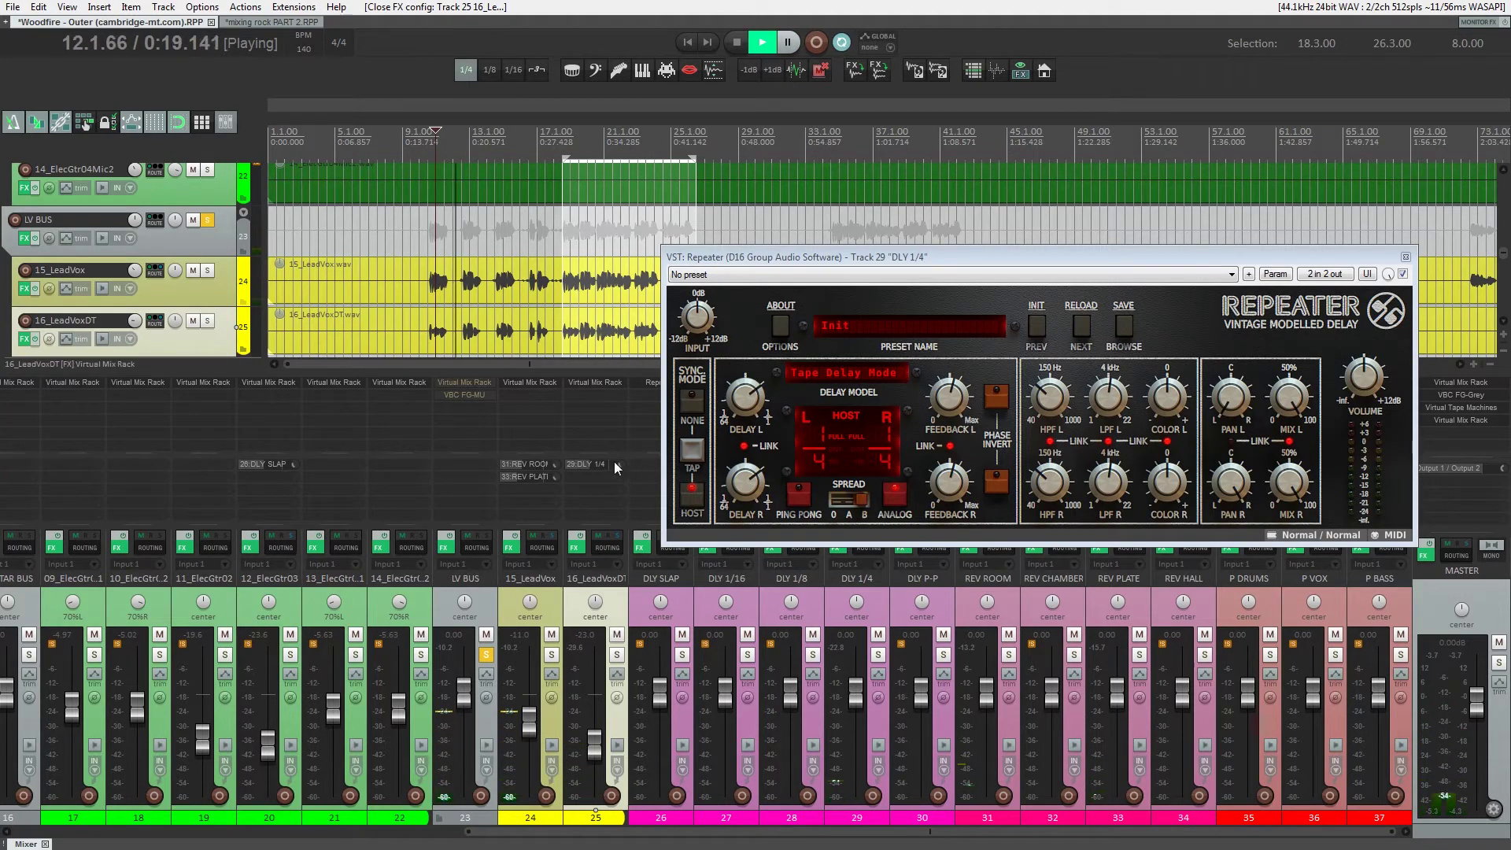
pyautogui.click(586, 463)
pyautogui.moveTo(669, 523); pyautogui.dragTo(681, 524)
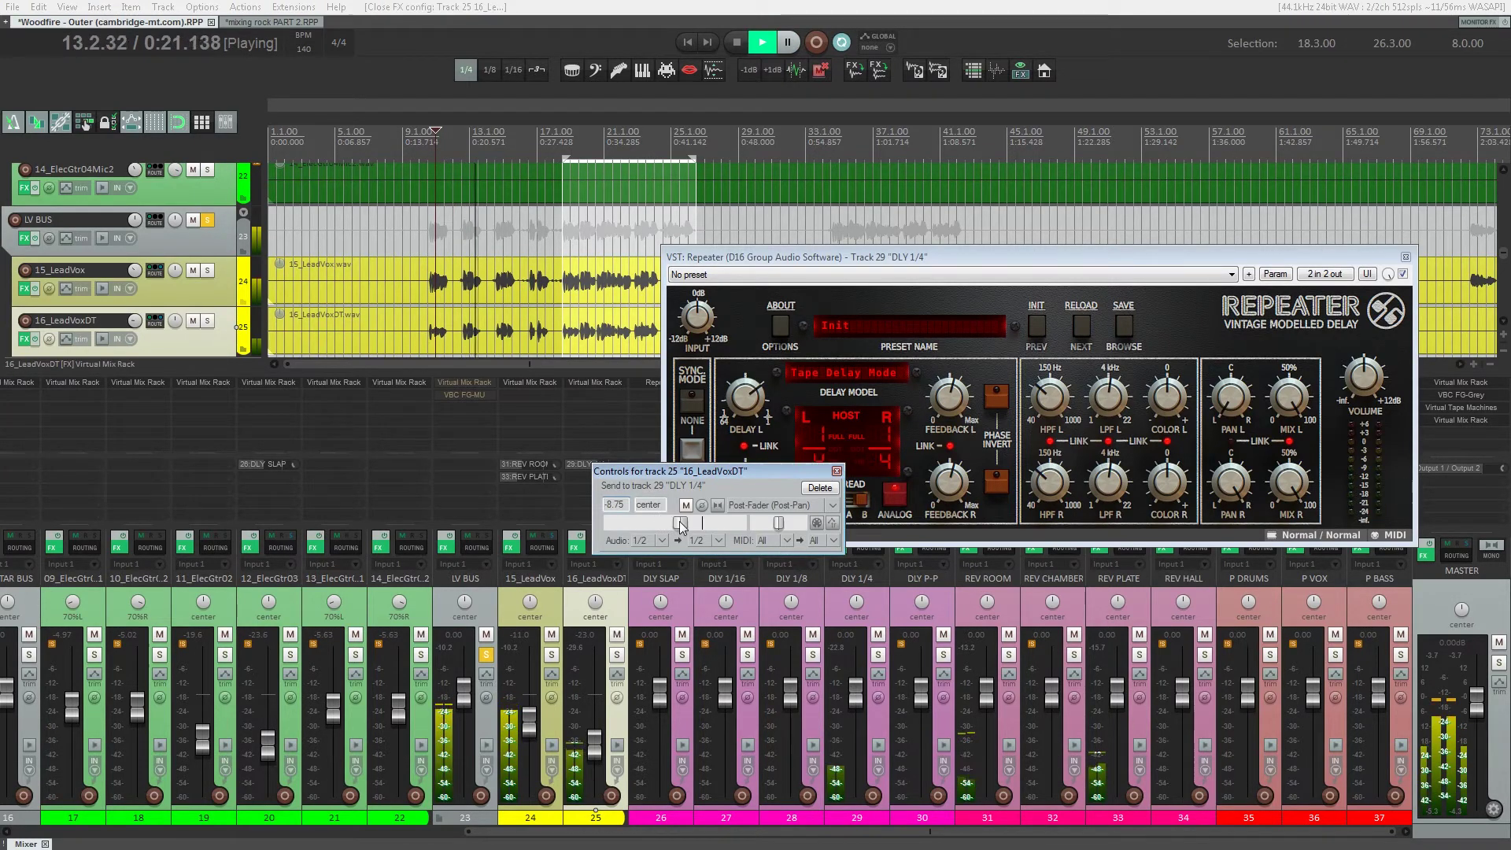
pyautogui.moveTo(680, 525); pyautogui.dragTo(667, 524)
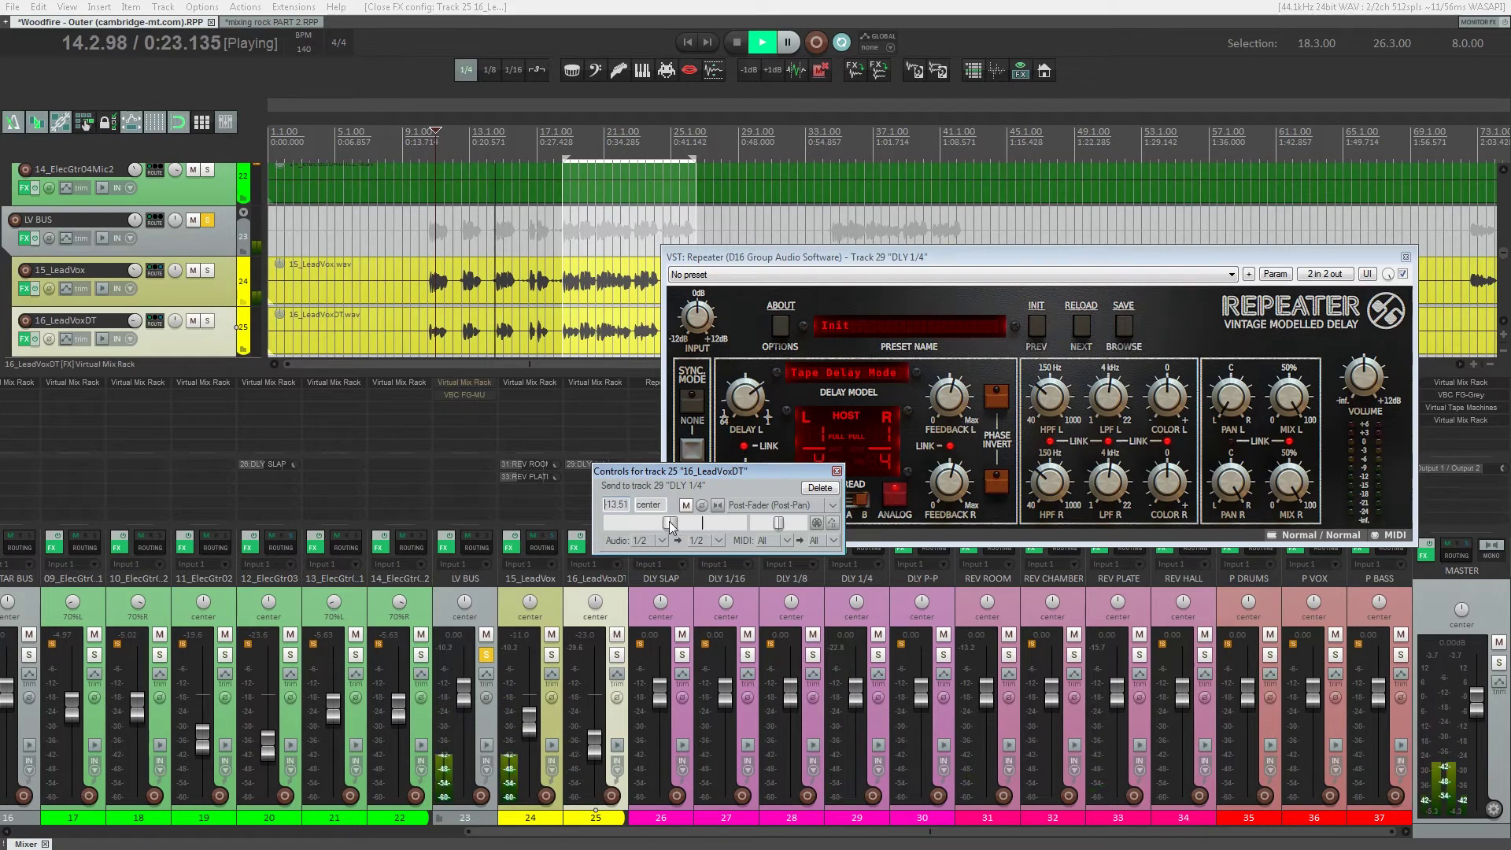
# - Unsolo all tracks, close the Repeater window and listen to the full mix before pausing playback
pyautogui.click(485, 655)
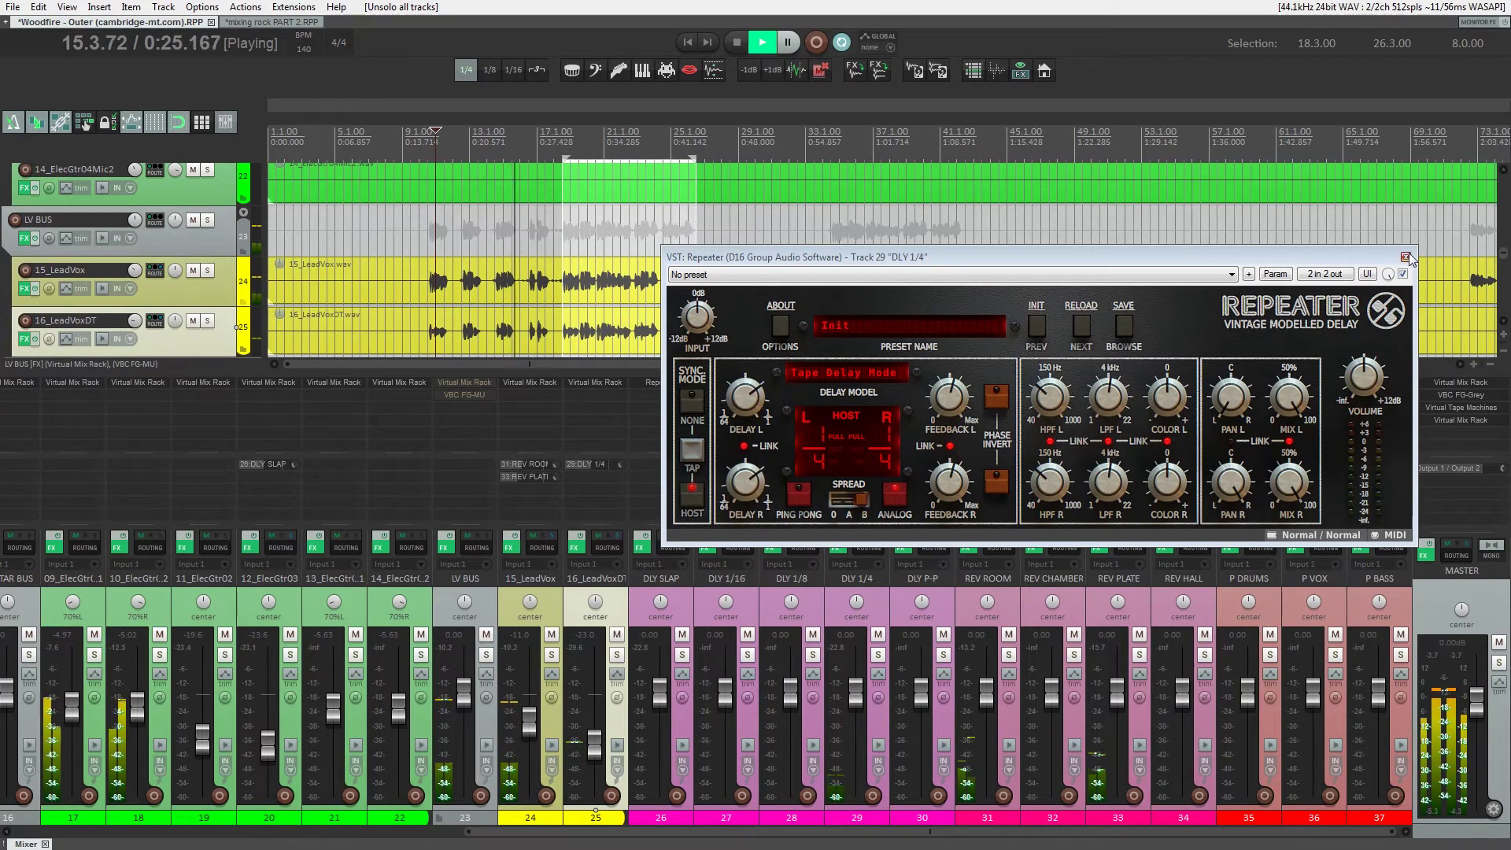
pyautogui.click(1405, 256)
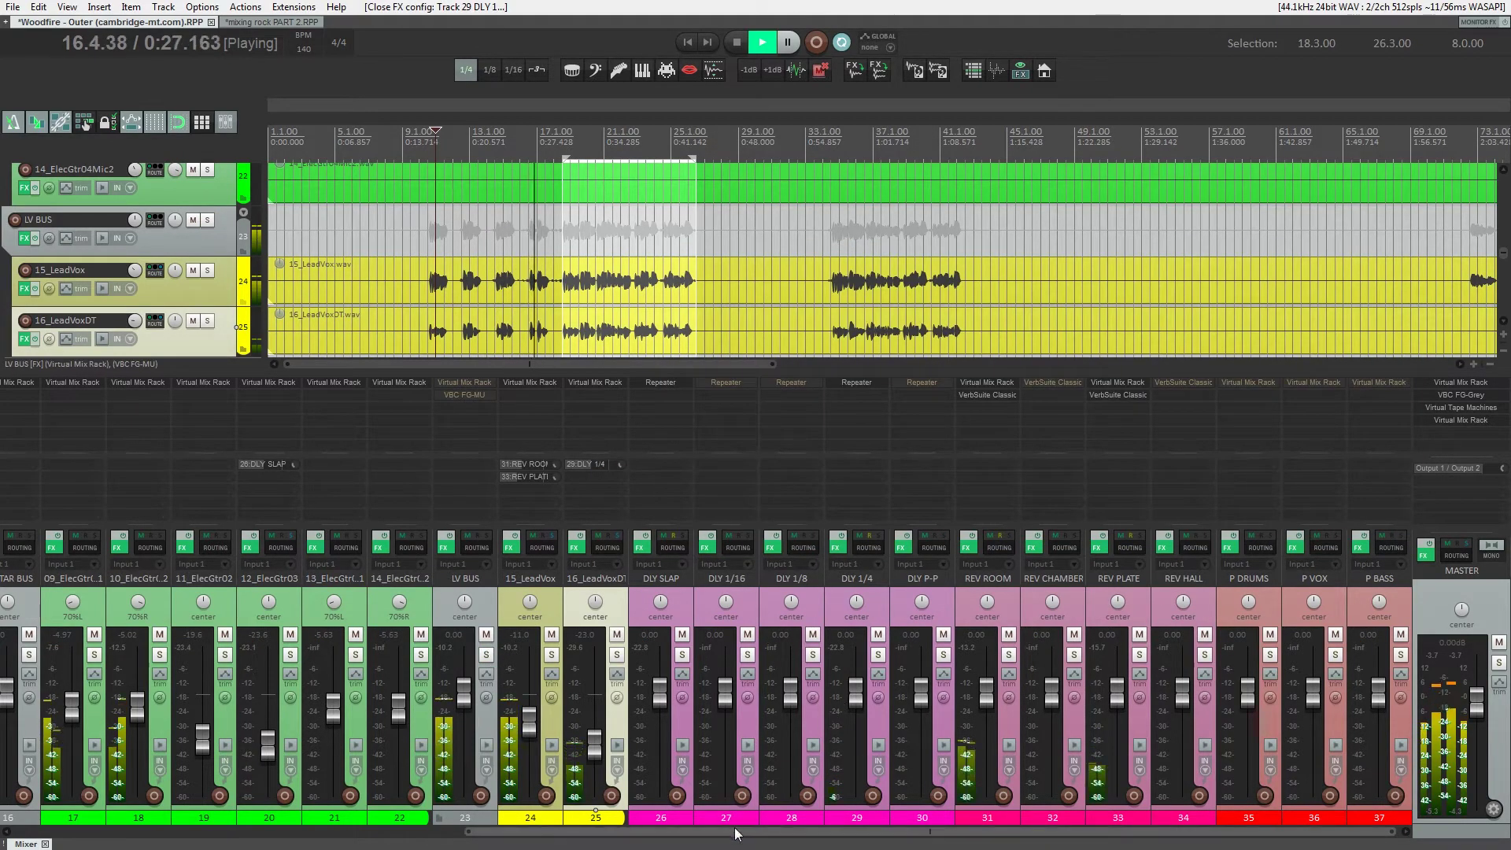
pyautogui.moveTo(750, 833); pyautogui.dragTo(681, 833)
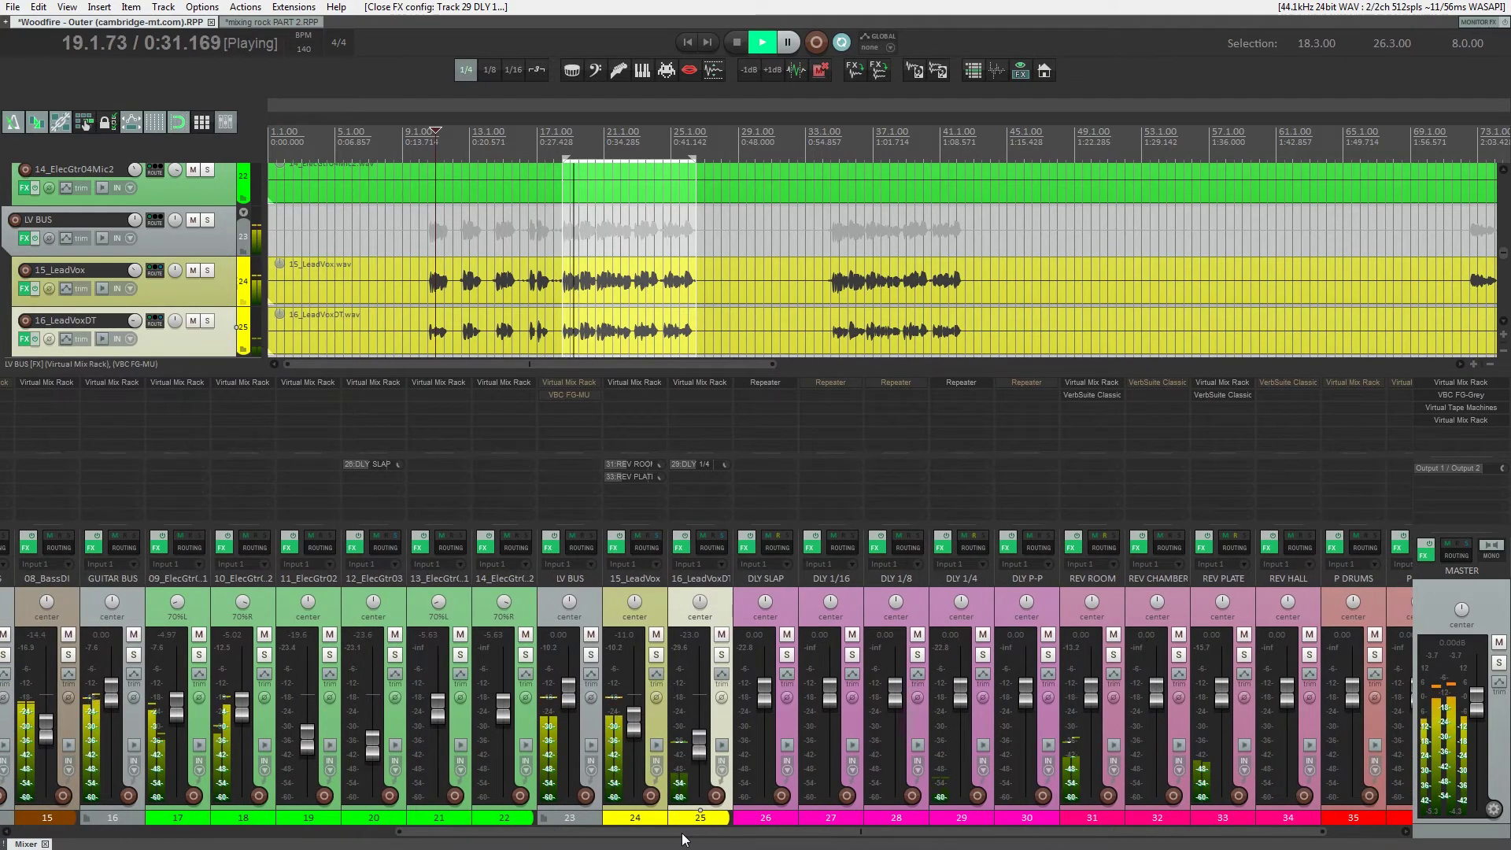
pyautogui.moveTo(682, 833); pyautogui.dragTo(617, 837)
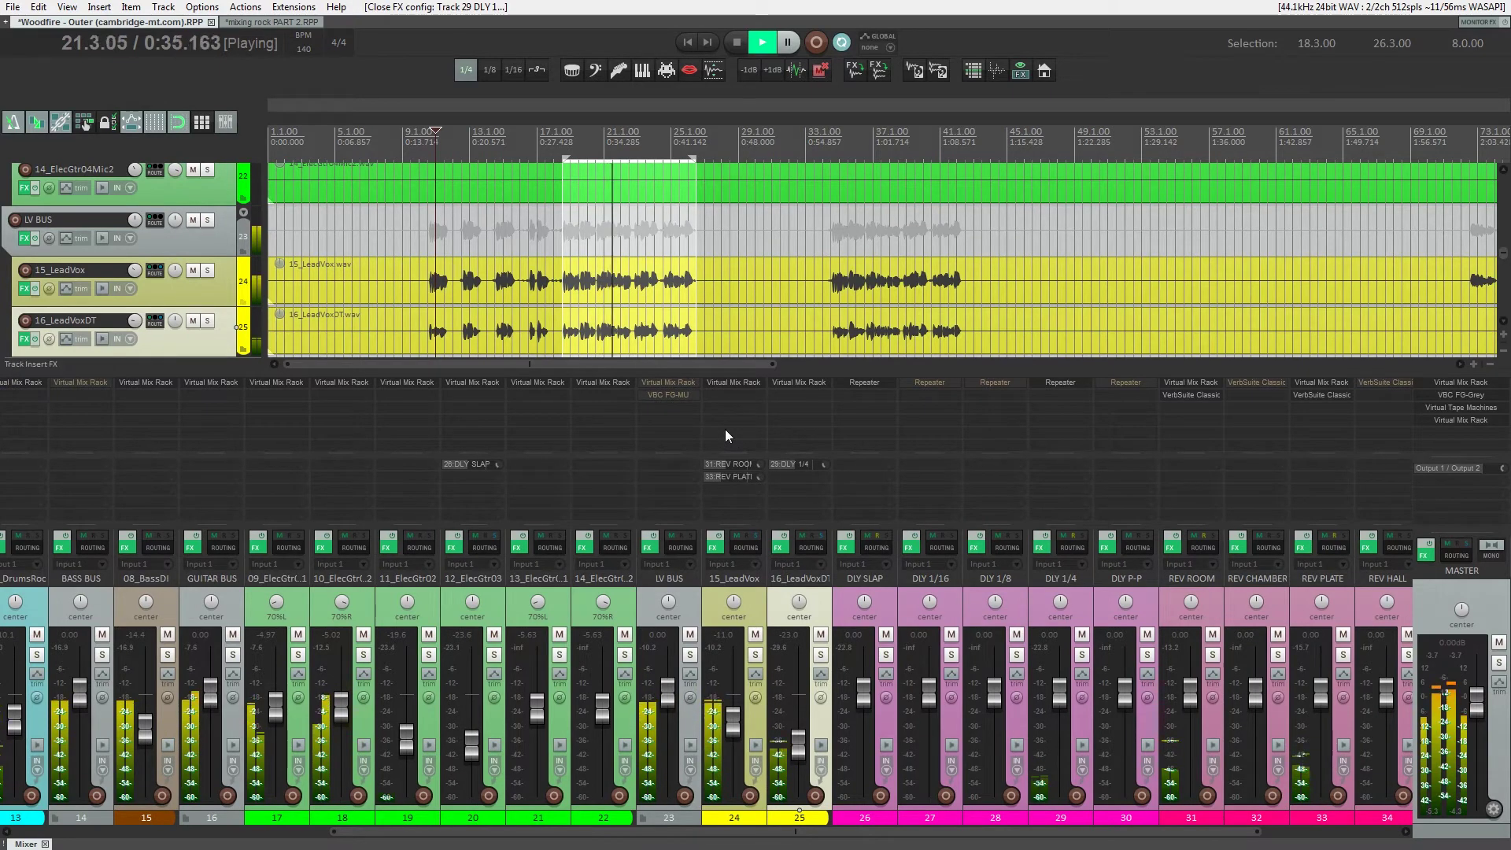
pyautogui.hotkey('ctrl', 'space')
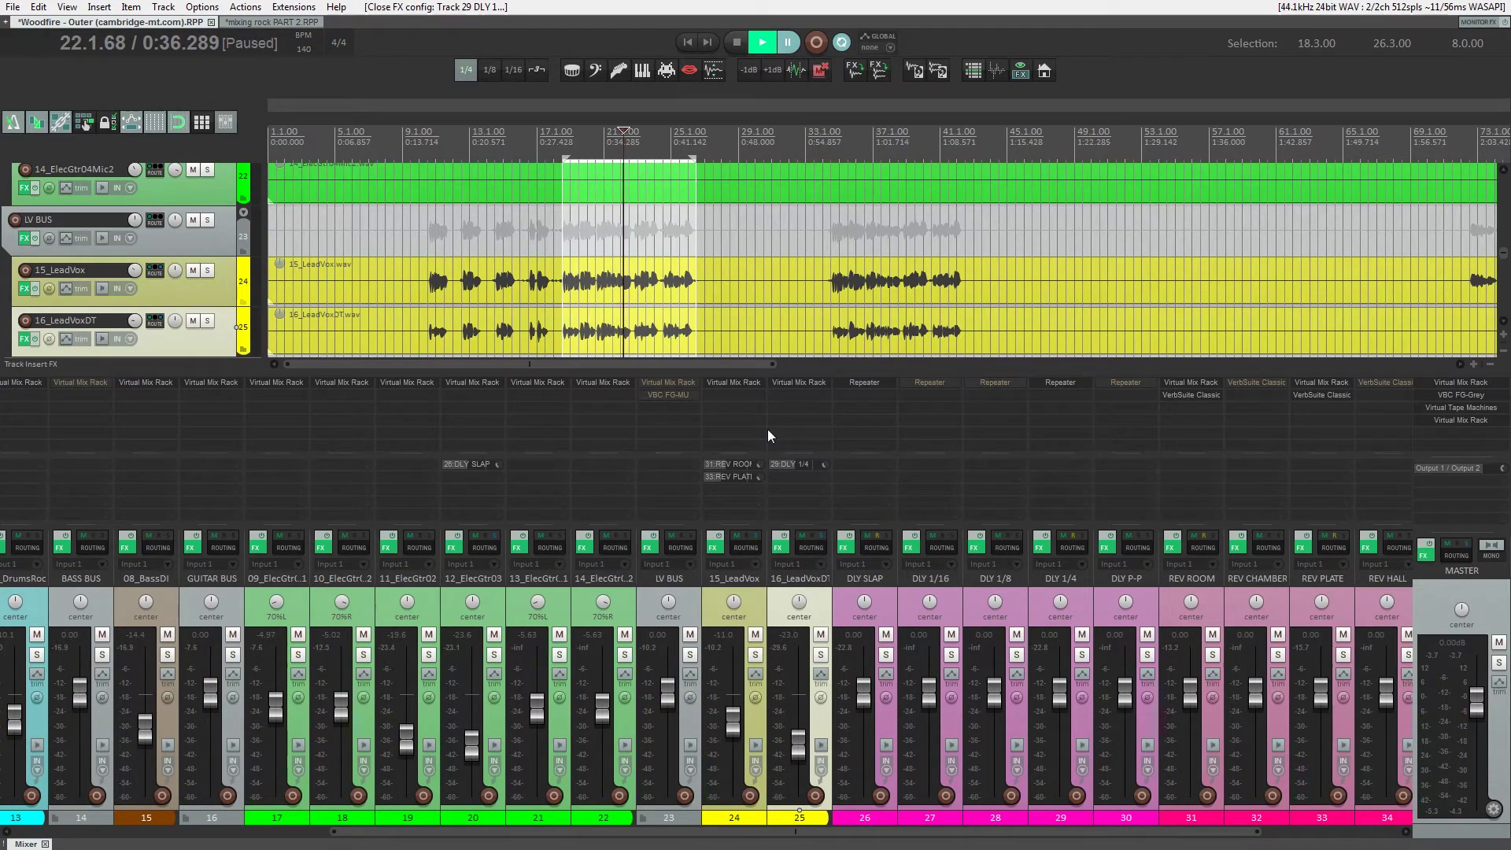
# - Enable the VBC FG-MU compressor on LV BUS, switch its power on and resume playback
pyautogui.click(686, 395)
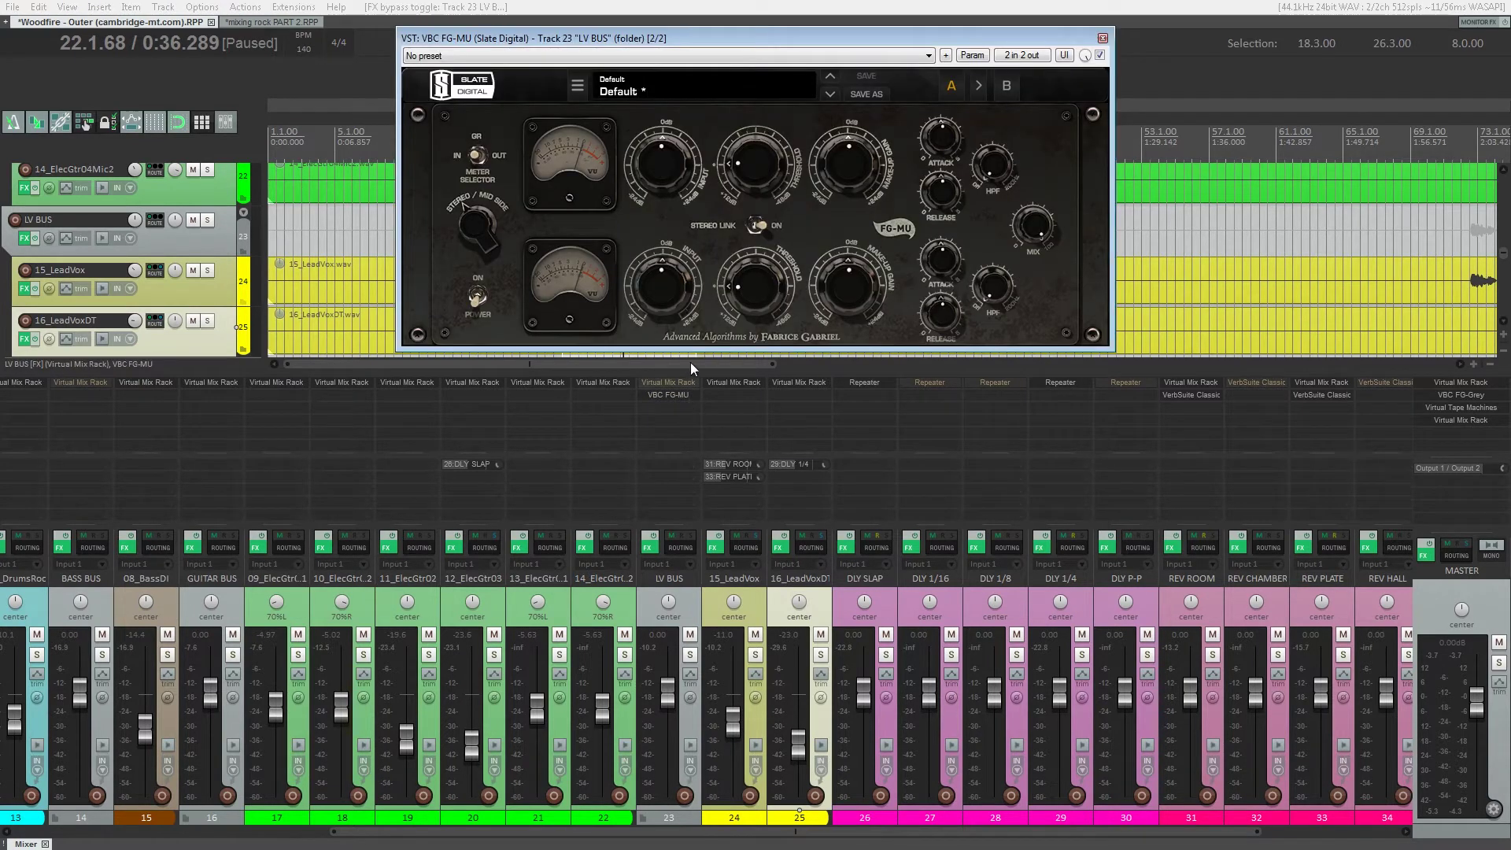
pyautogui.moveTo(651, 38); pyautogui.dragTo(948, 201)
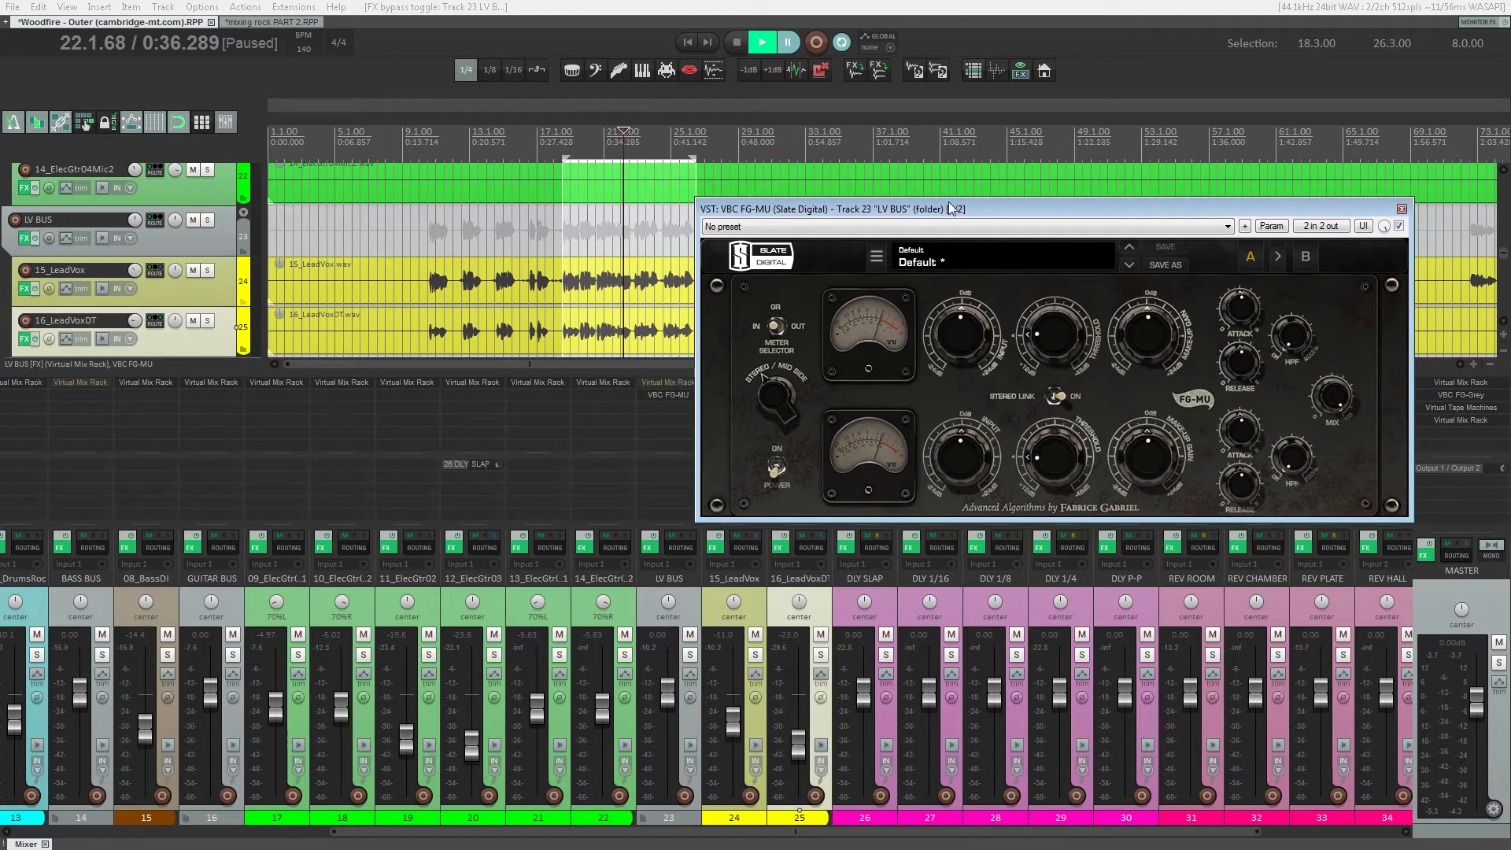
pyautogui.click(779, 471)
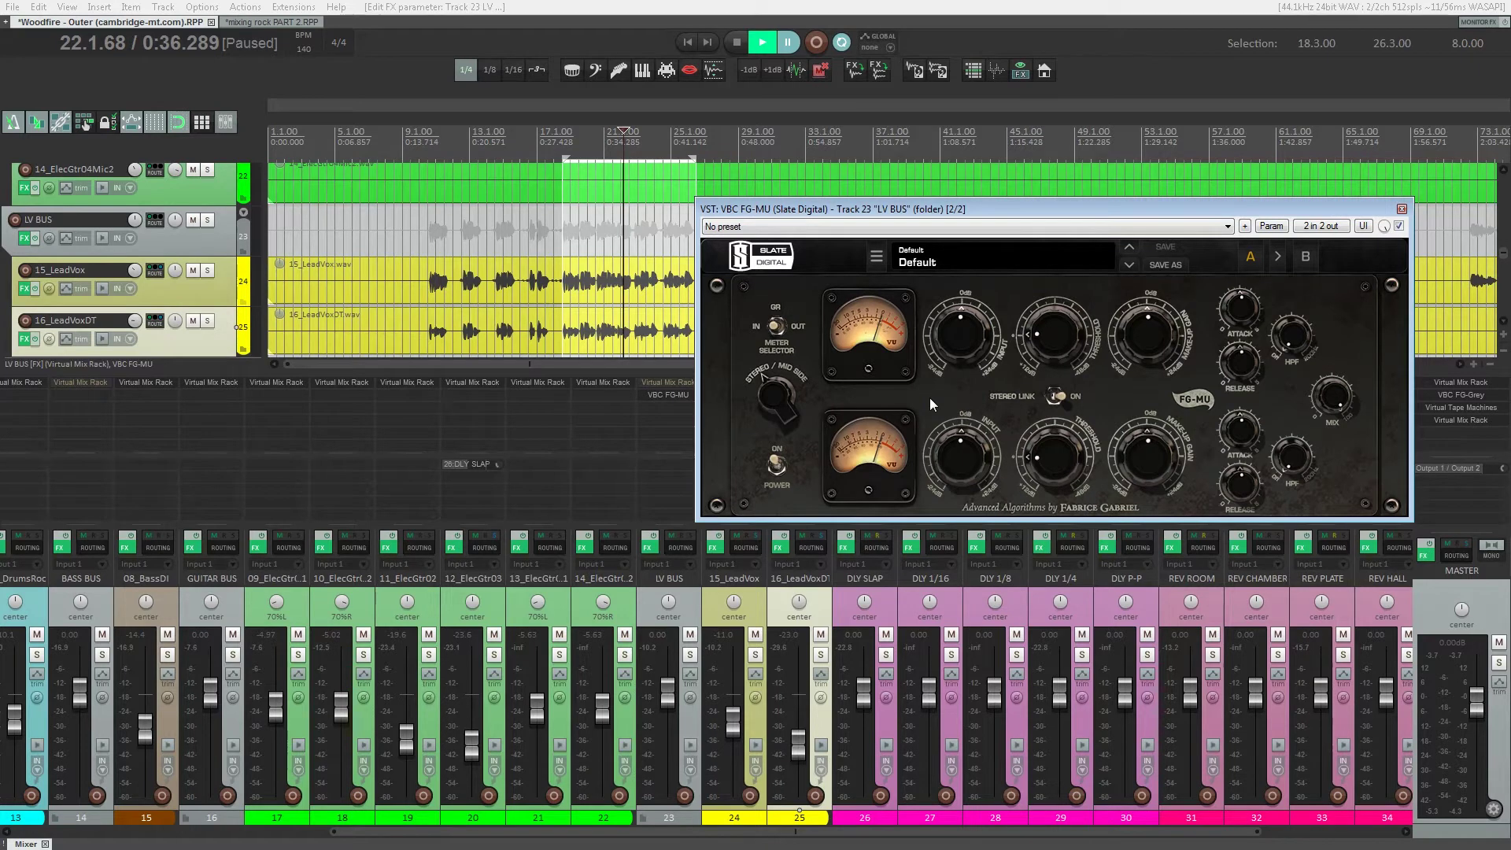
pyautogui.press('space')
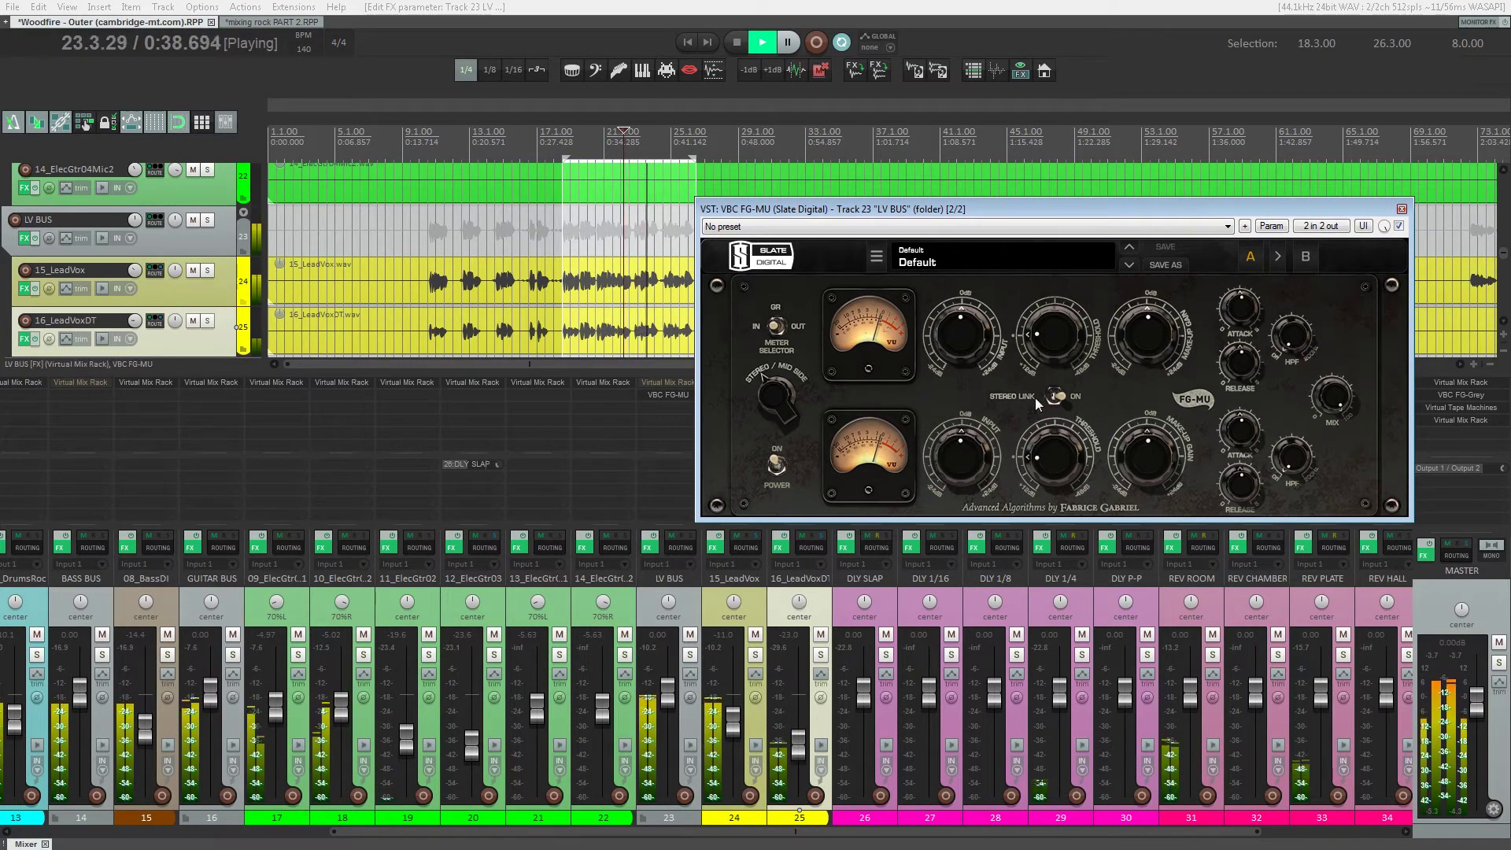
# - Compare the vocal bus with the FG-MU compressor's power off and on during playback
pyautogui.moveTo(1032, 401)
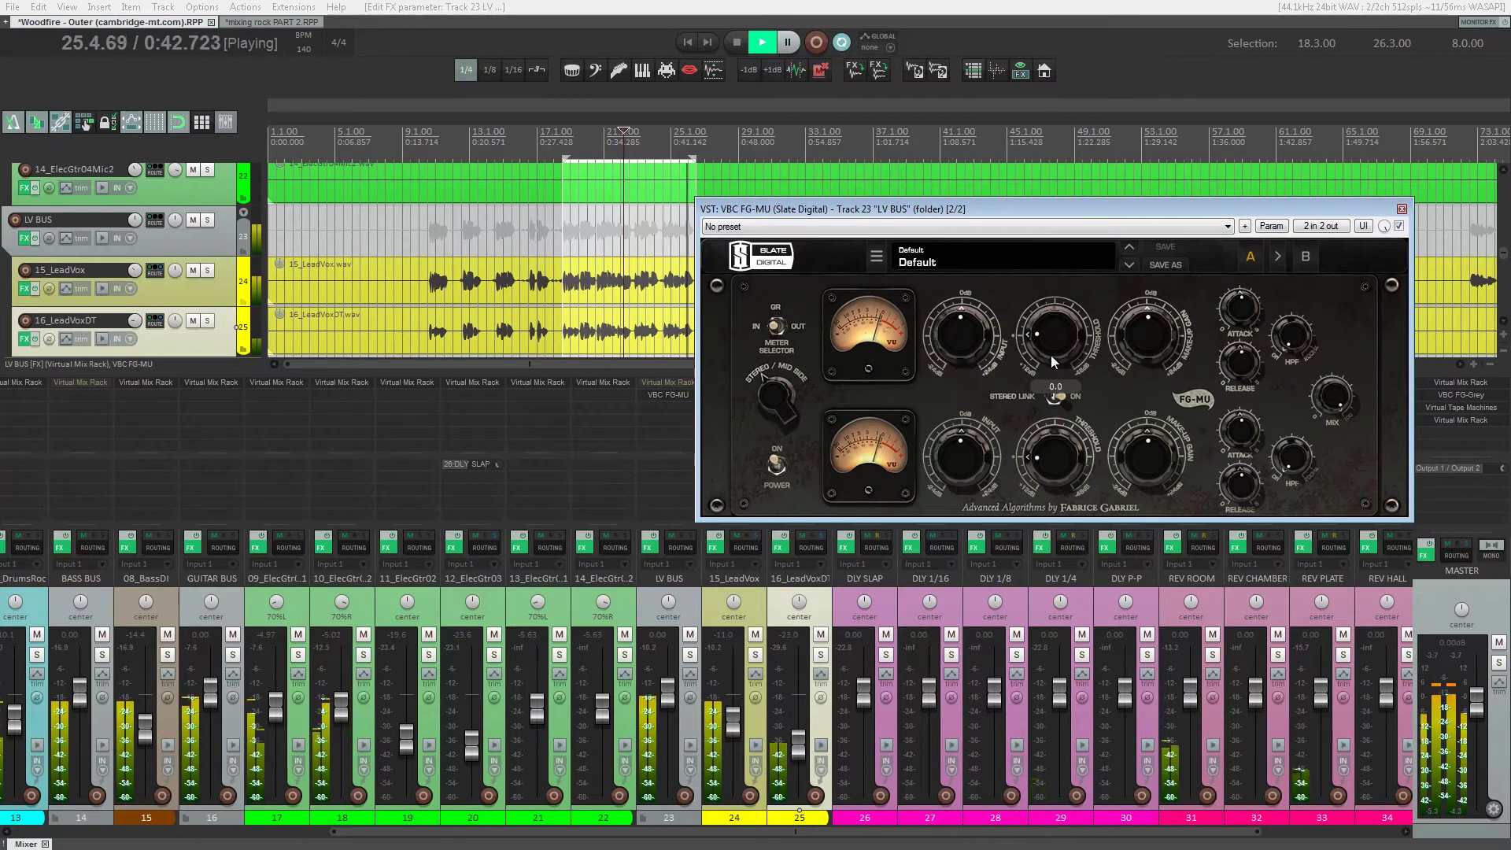
pyautogui.click(779, 467)
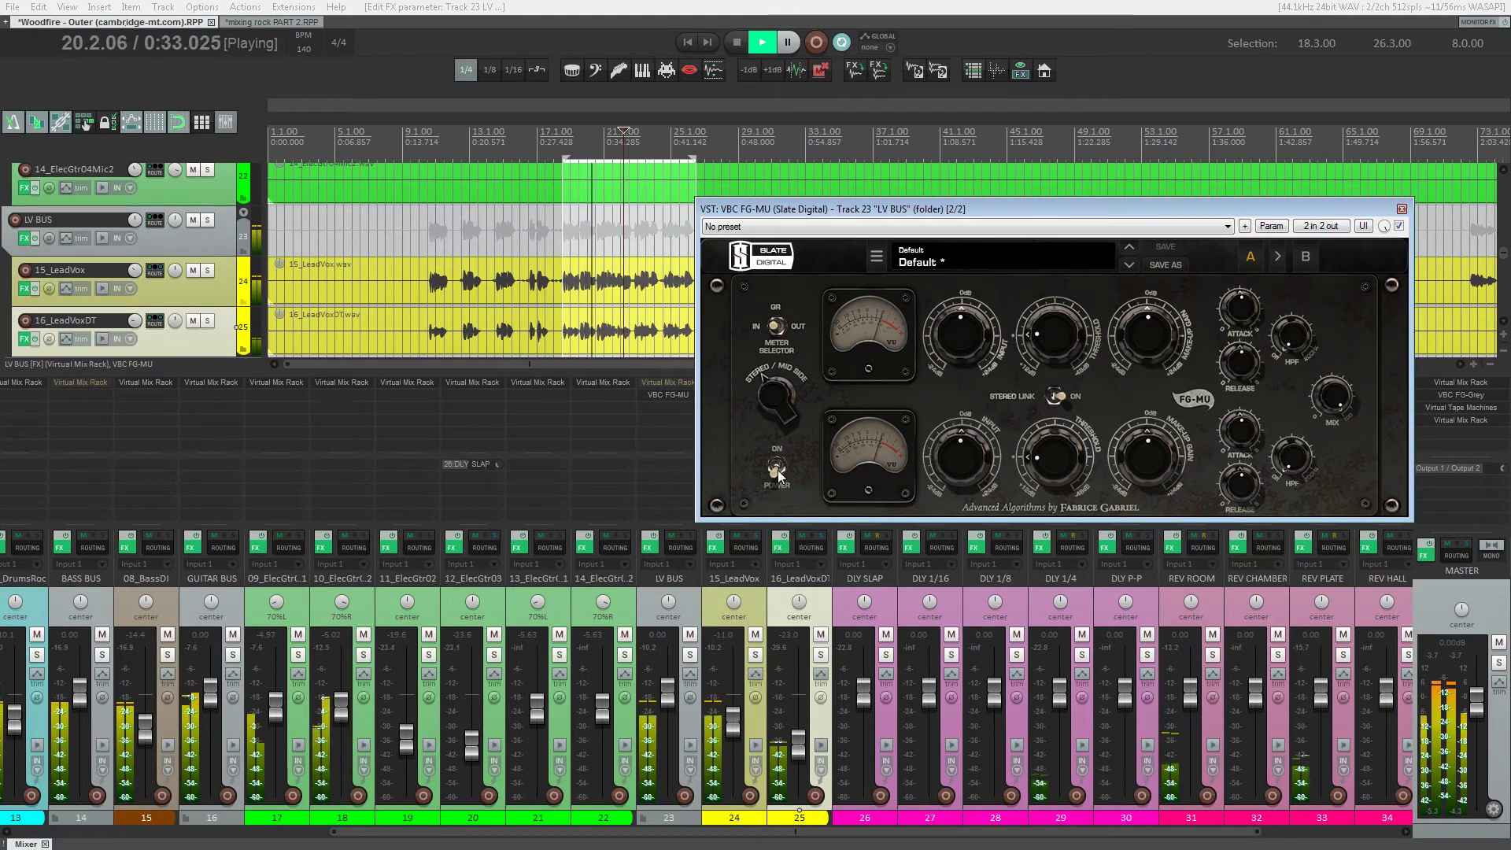
pyautogui.click(778, 470)
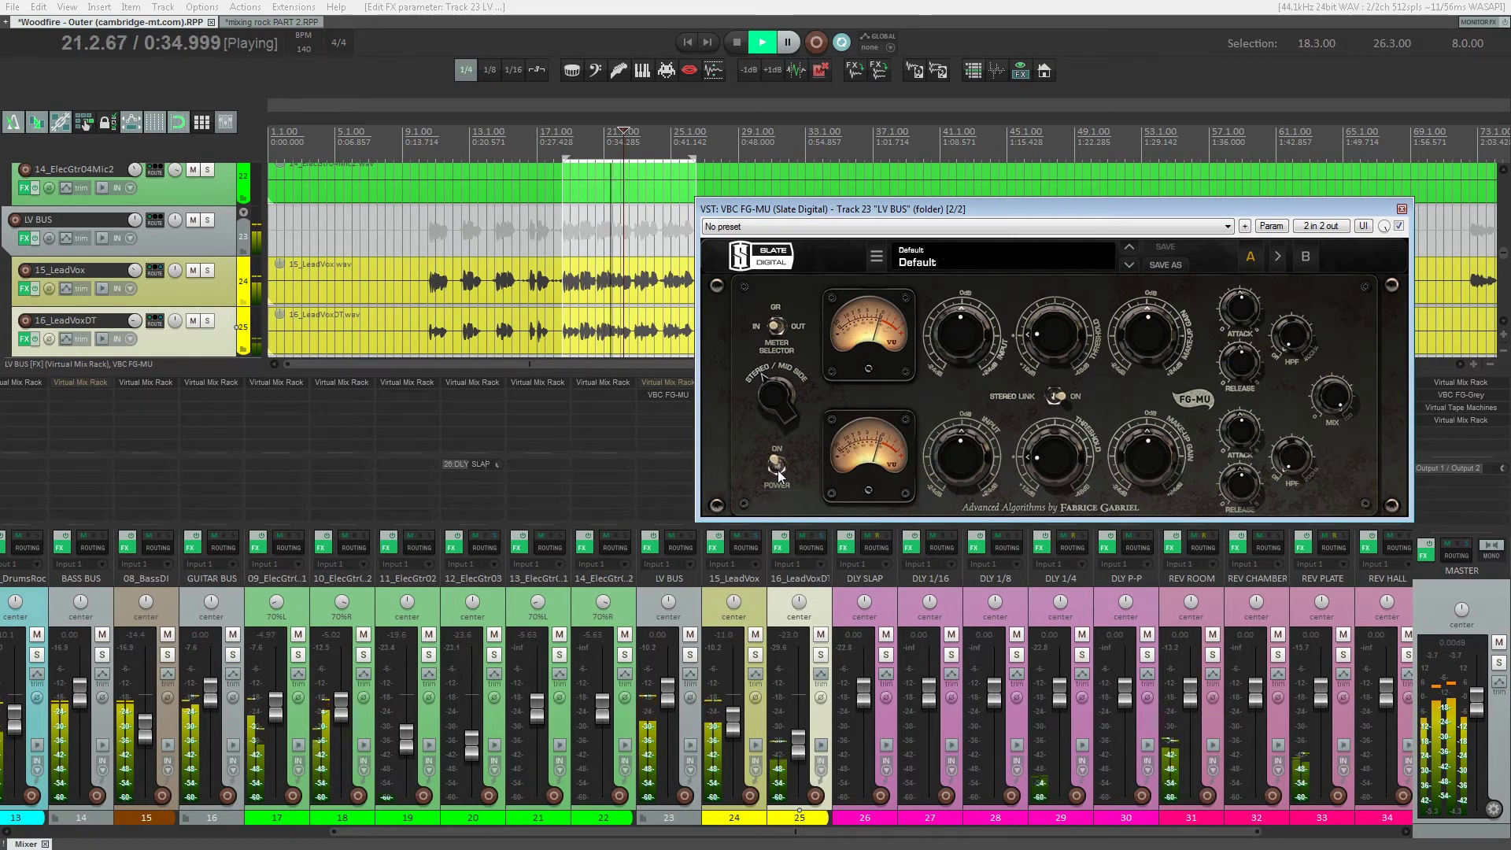
# - Fine-tune the FG-MU on LV BUS: adjust the input, threshold, attack and high-pass filter, and set the mix to about 51%
pyautogui.moveTo(951, 351)
pyautogui.moveTo(951, 350); pyautogui.dragTo(951, 362)
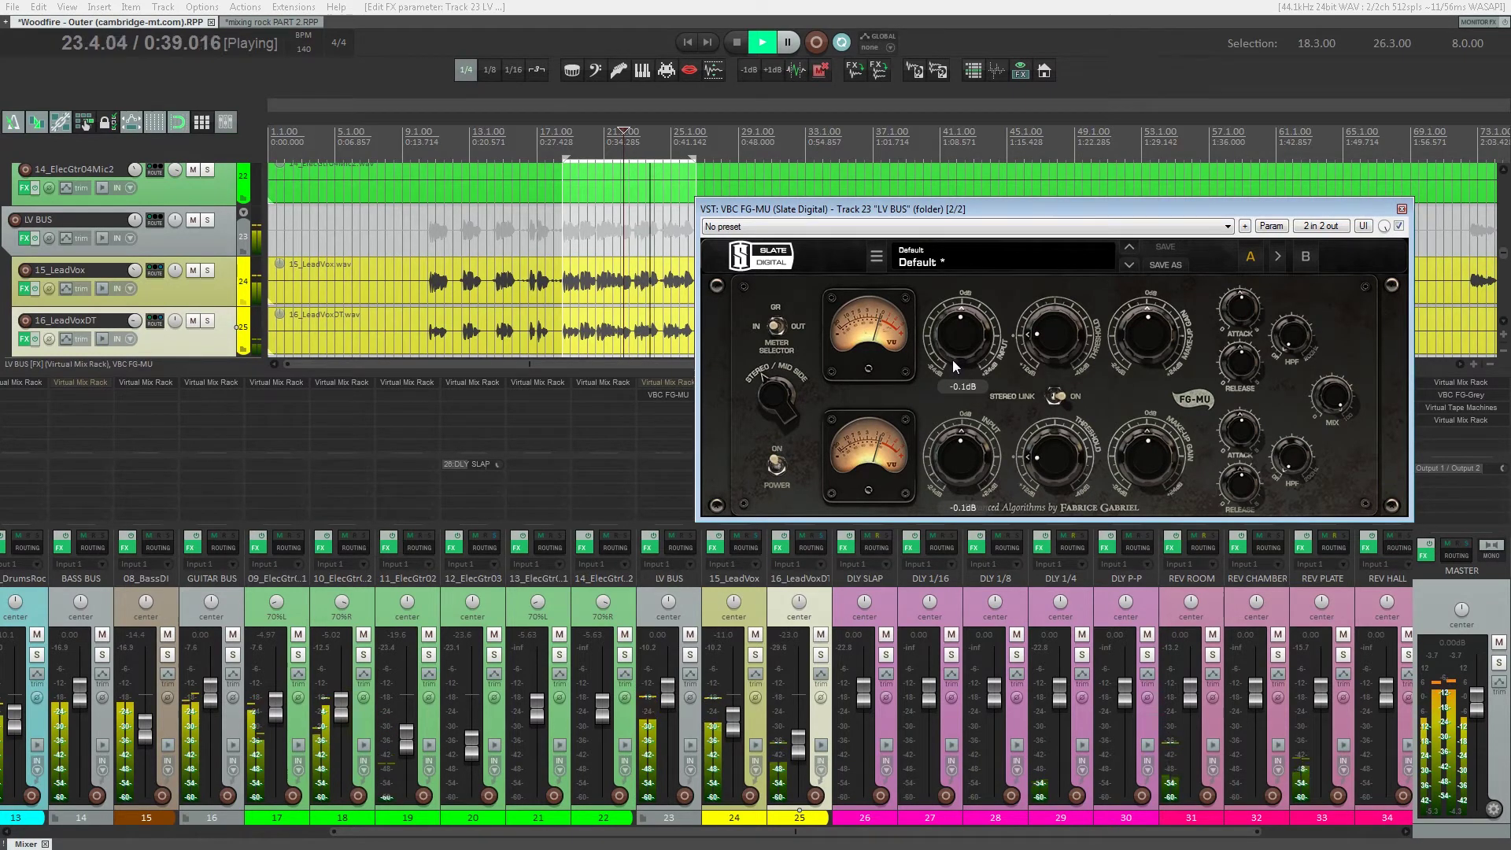
pyautogui.moveTo(1048, 343); pyautogui.dragTo(1063, 304)
pyautogui.moveTo(1244, 308); pyautogui.dragTo(1248, 446)
pyautogui.moveTo(1290, 339); pyautogui.dragTo(1295, 187)
pyautogui.moveTo(1310, 347); pyautogui.dragTo(1339, 474)
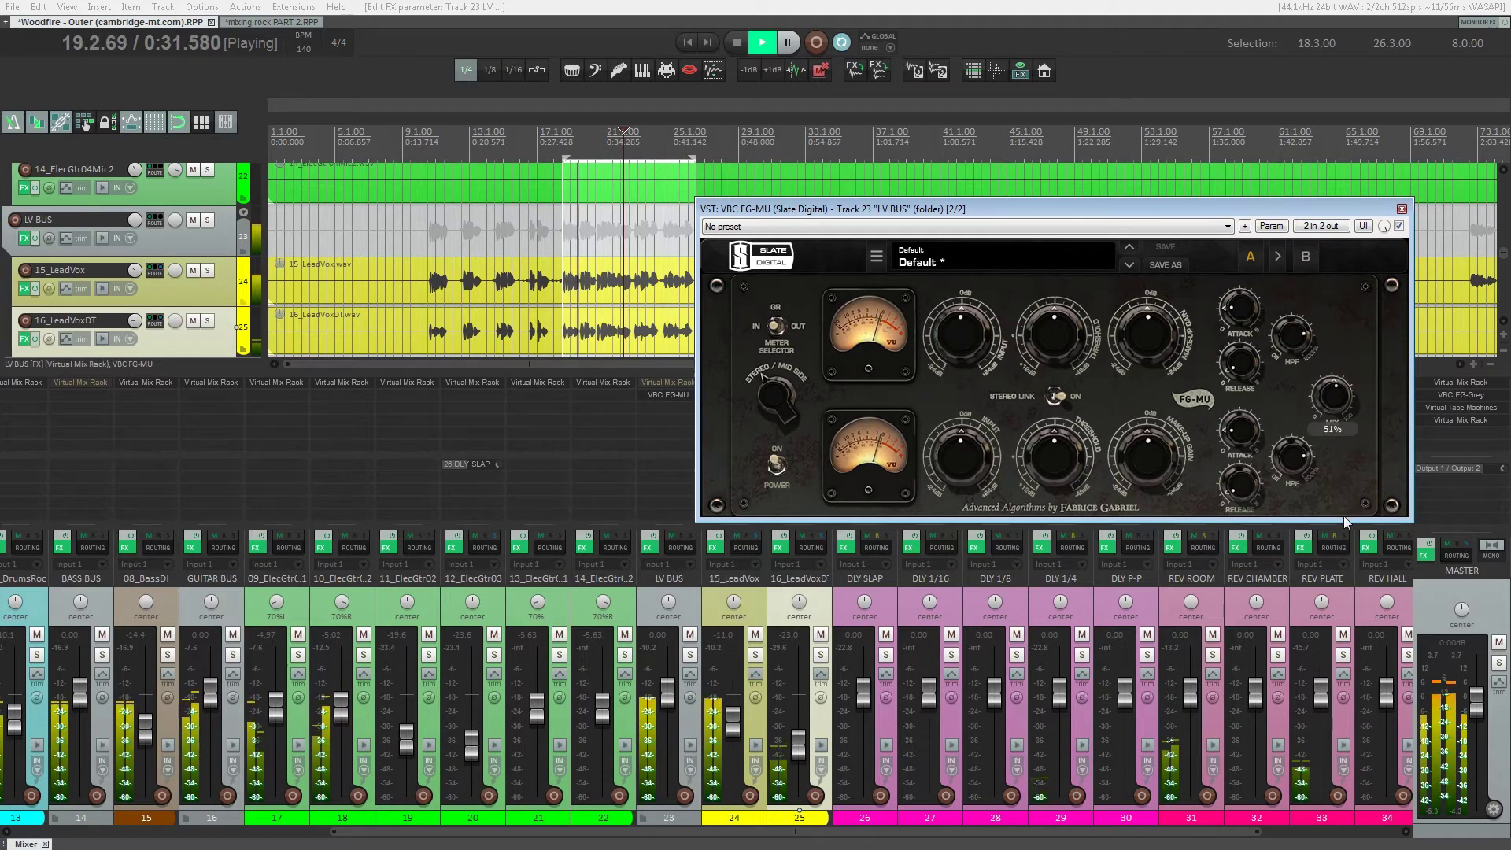
# - Compare the vocal bus with the FG-MU power off and on, fine-tune its mix and input, and close it
pyautogui.click(777, 470)
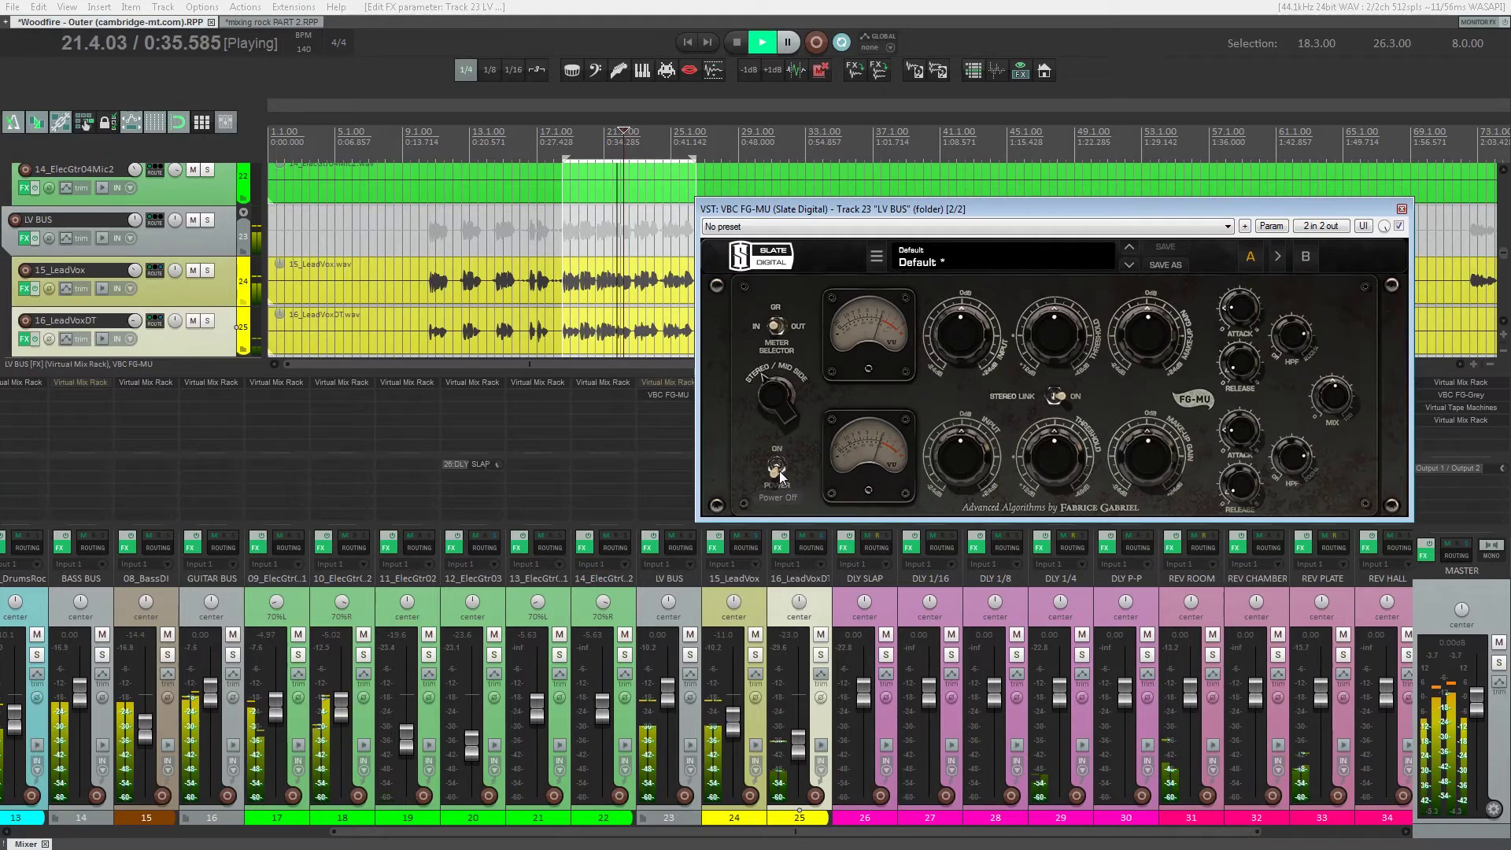
pyautogui.click(777, 470)
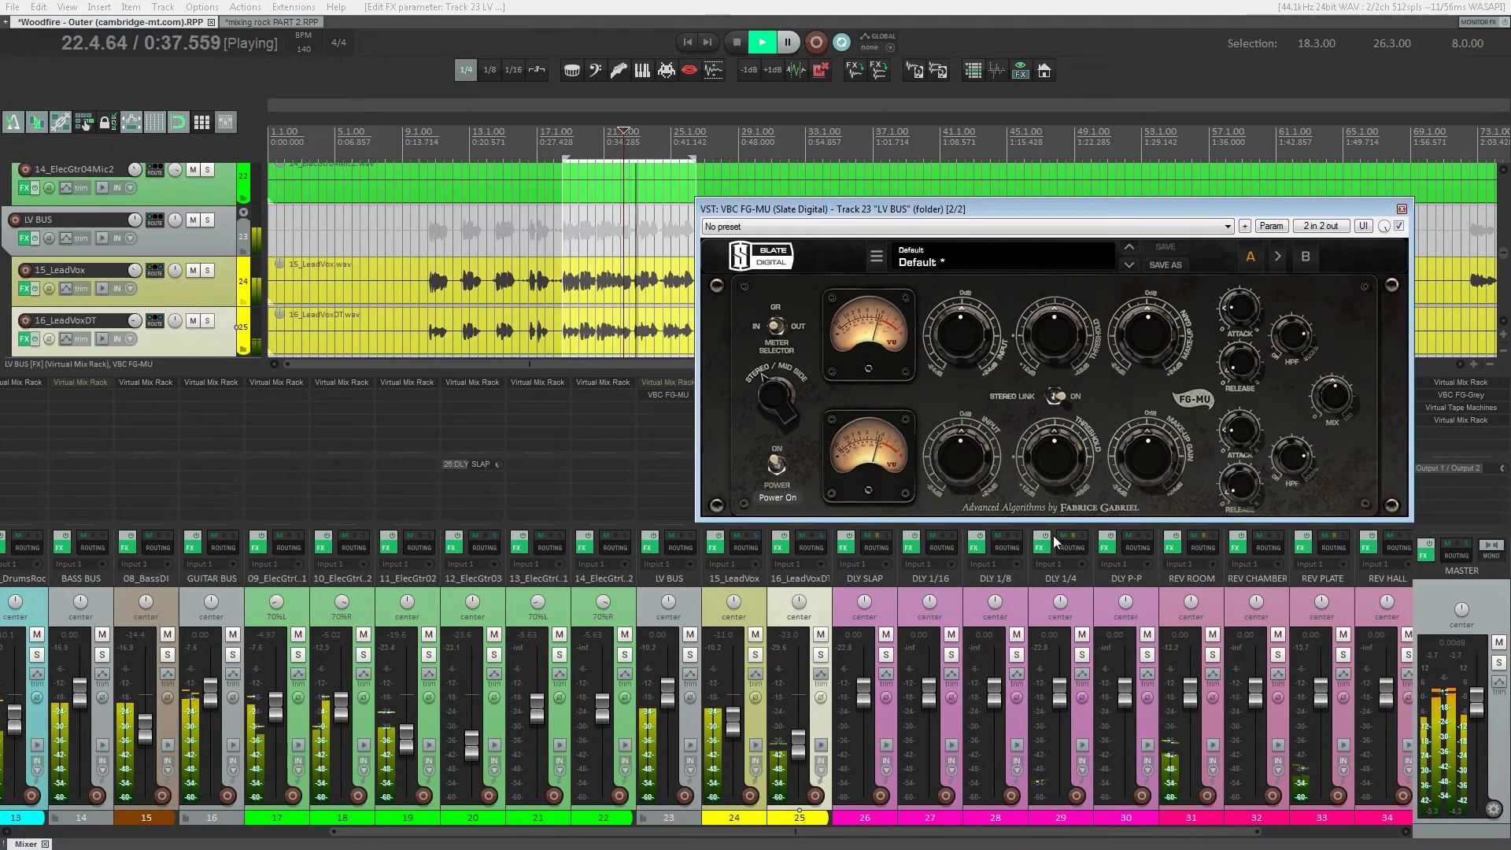
pyautogui.moveTo(1335, 405); pyautogui.dragTo(1336, 395)
pyautogui.moveTo(970, 332); pyautogui.dragTo(969, 325)
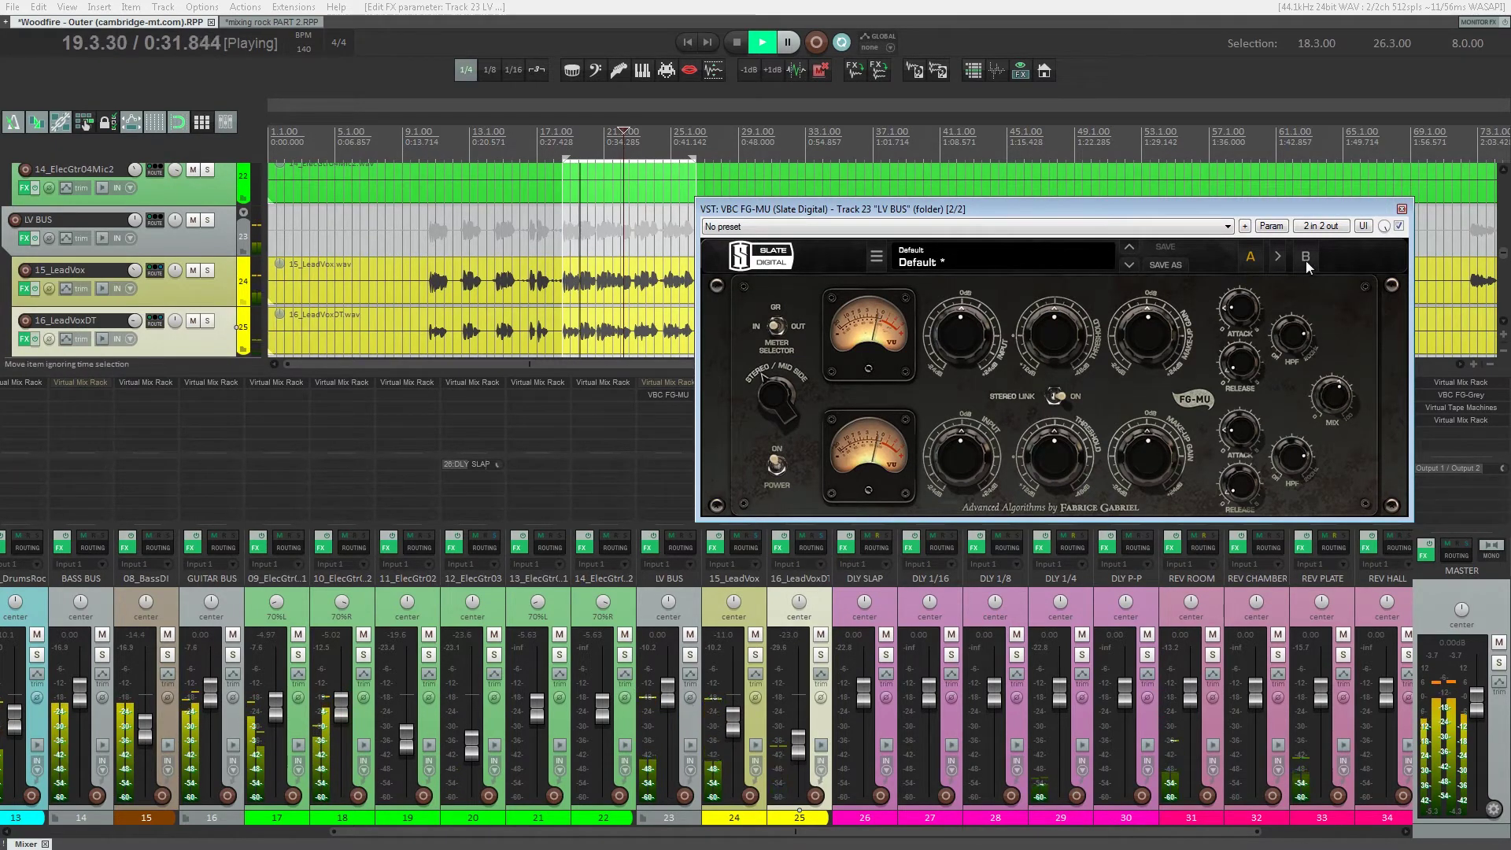
pyautogui.click(1401, 209)
# - Clear the loop selection and audition the full mix from about bar 72, pausing and resuming playback once
pyautogui.scroll(-2, 763, 190)
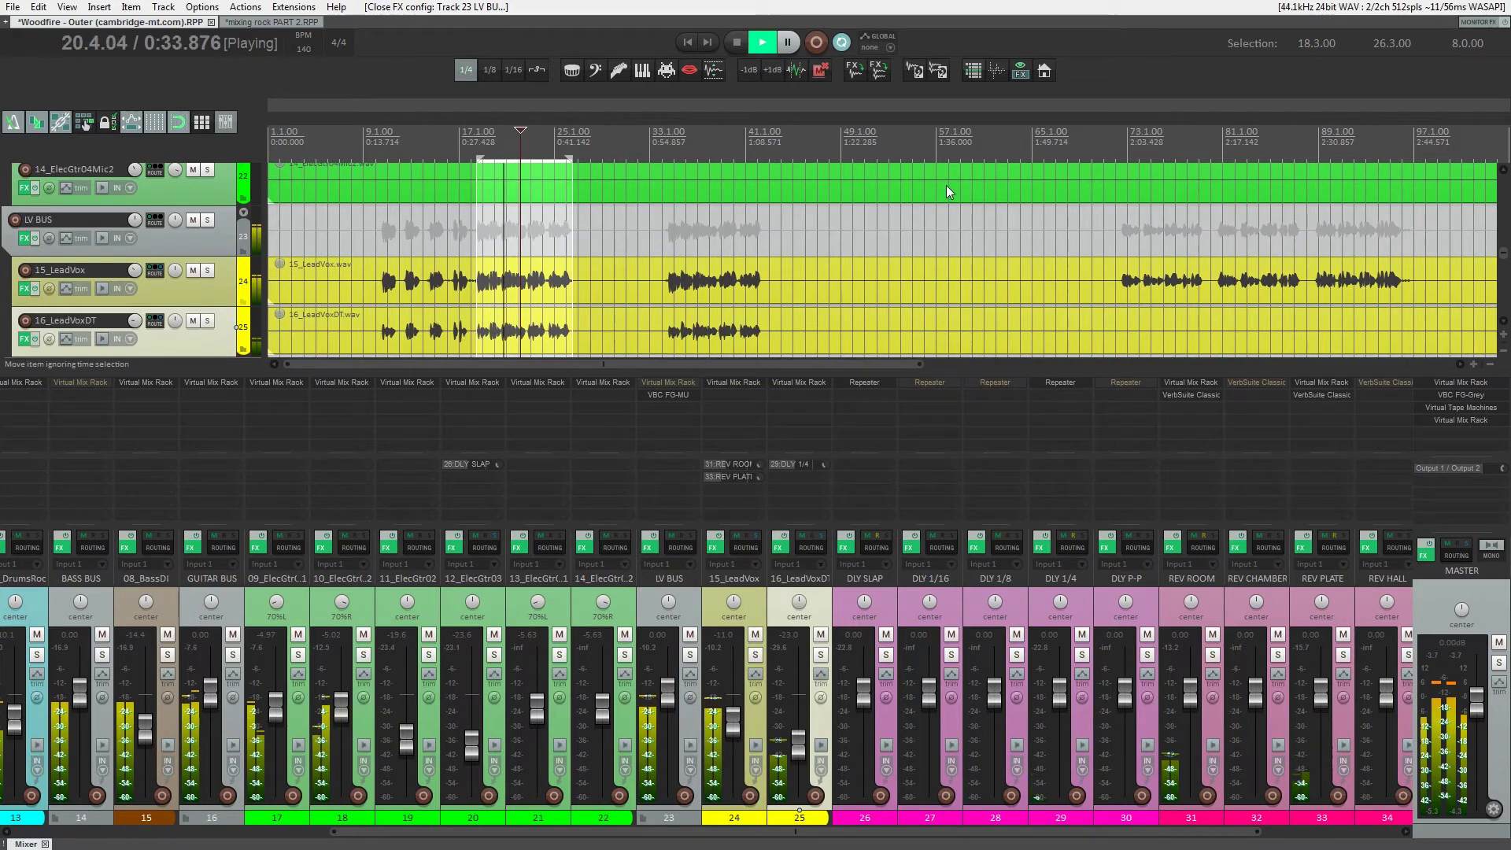
pyautogui.click(1114, 154)
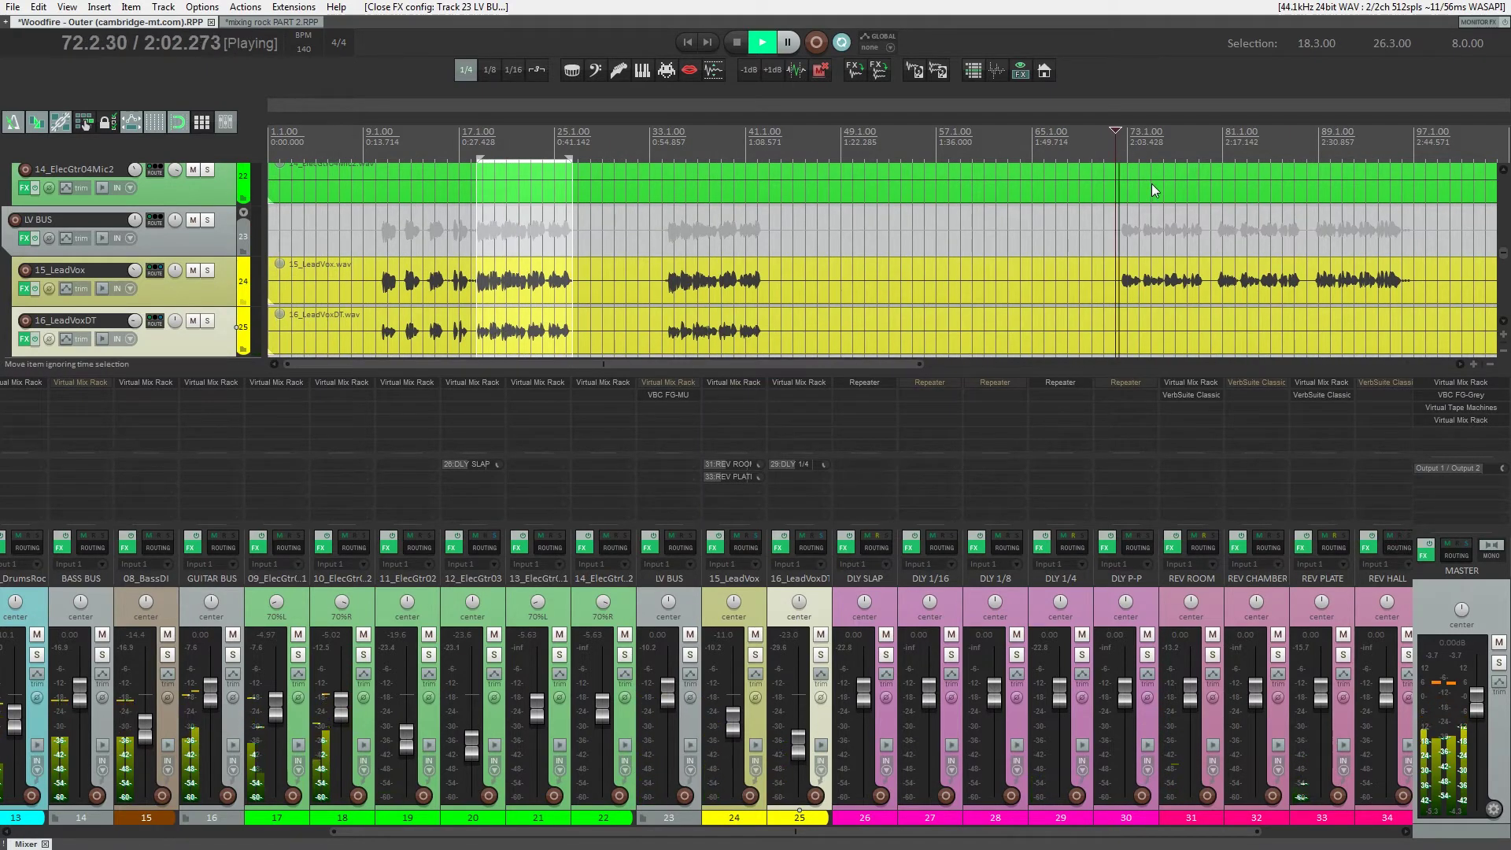
pyautogui.press('Escape')
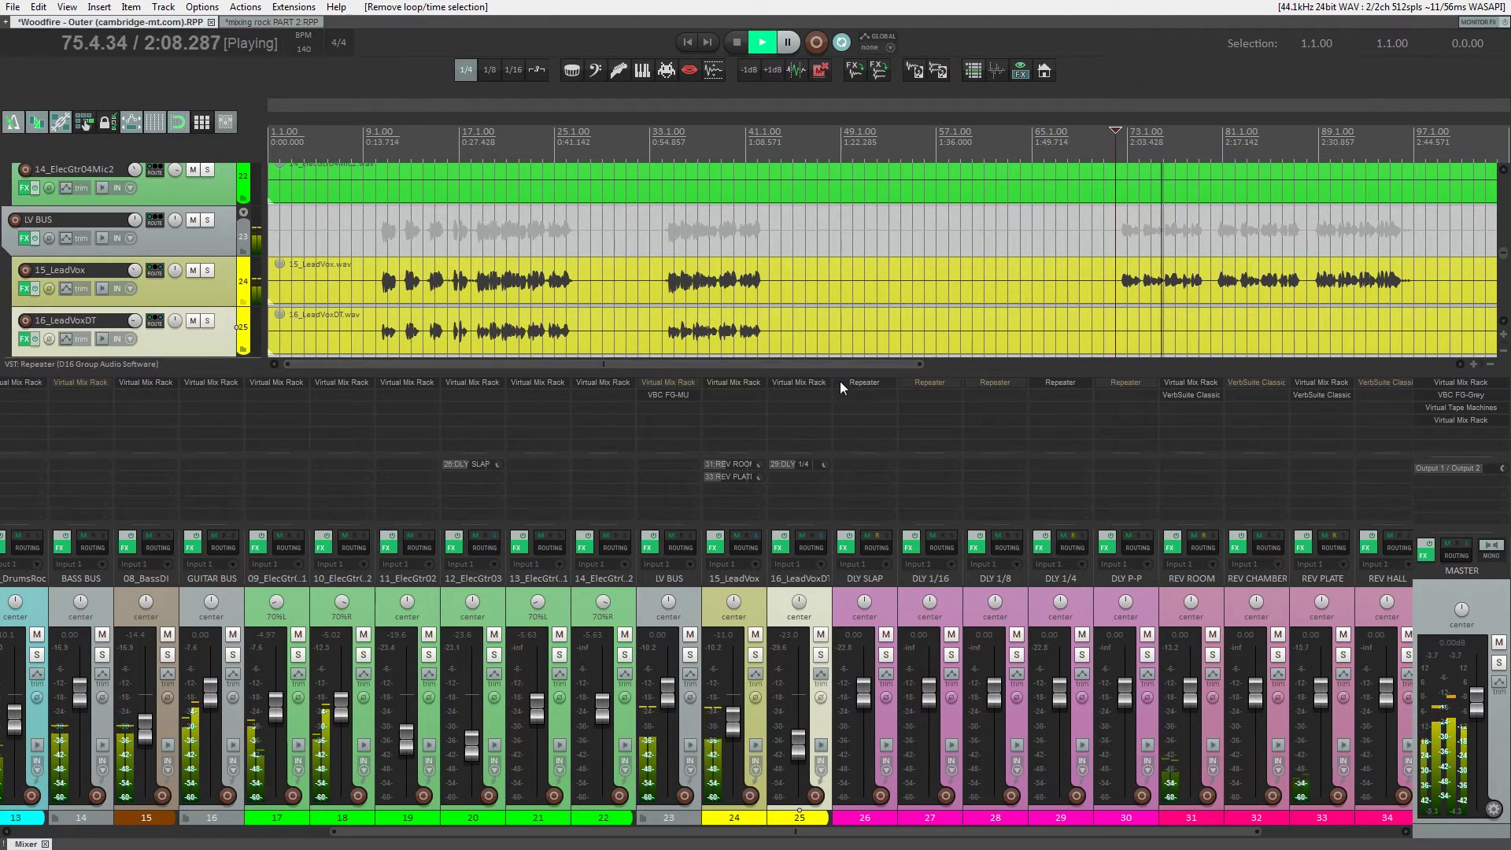
pyautogui.hotkey('ctrl', 'space')
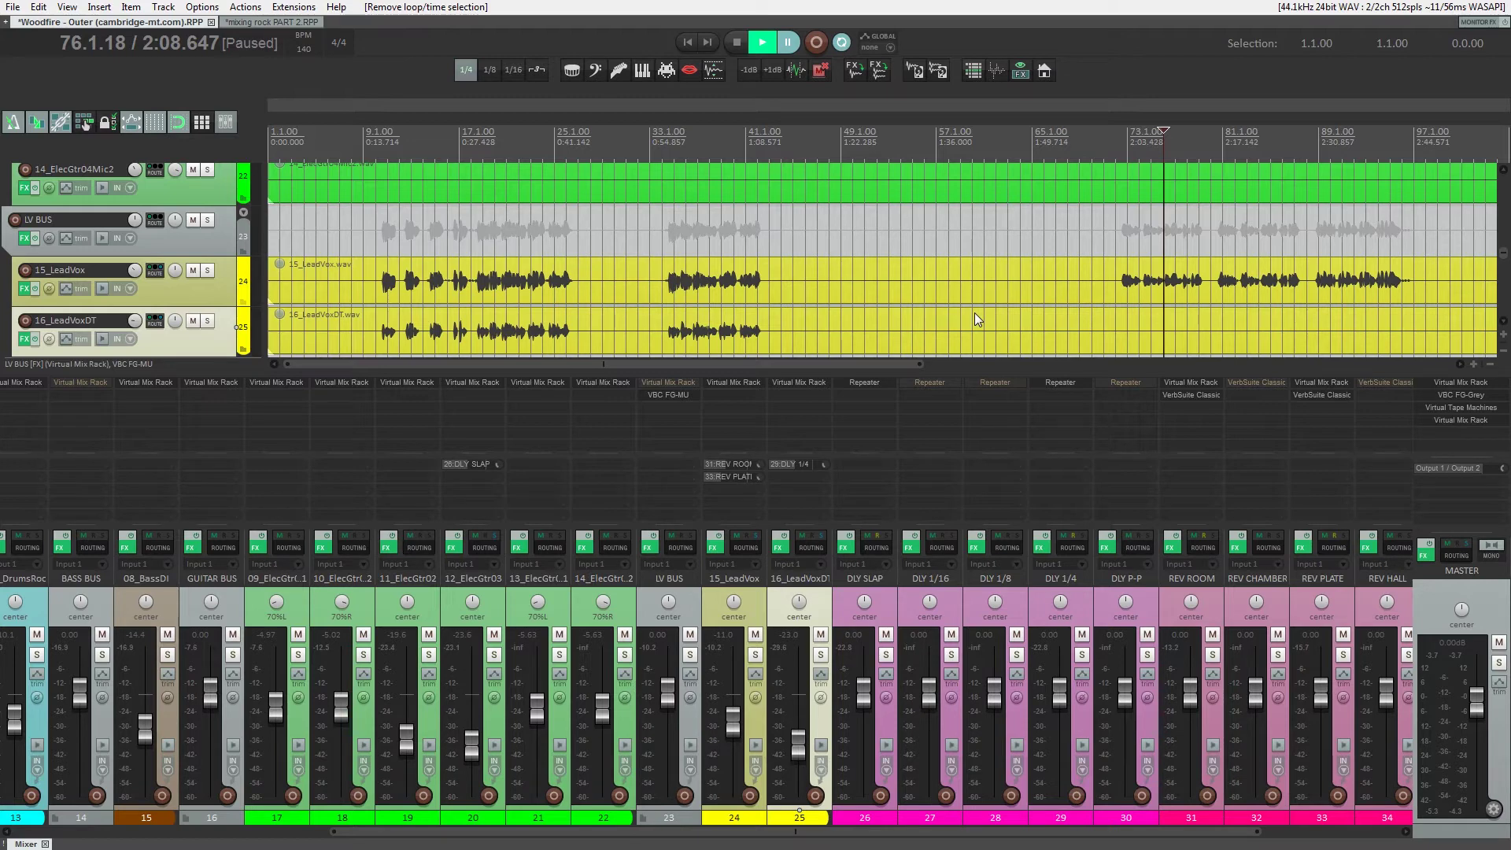
pyautogui.hotkey('ctrl', 'space')
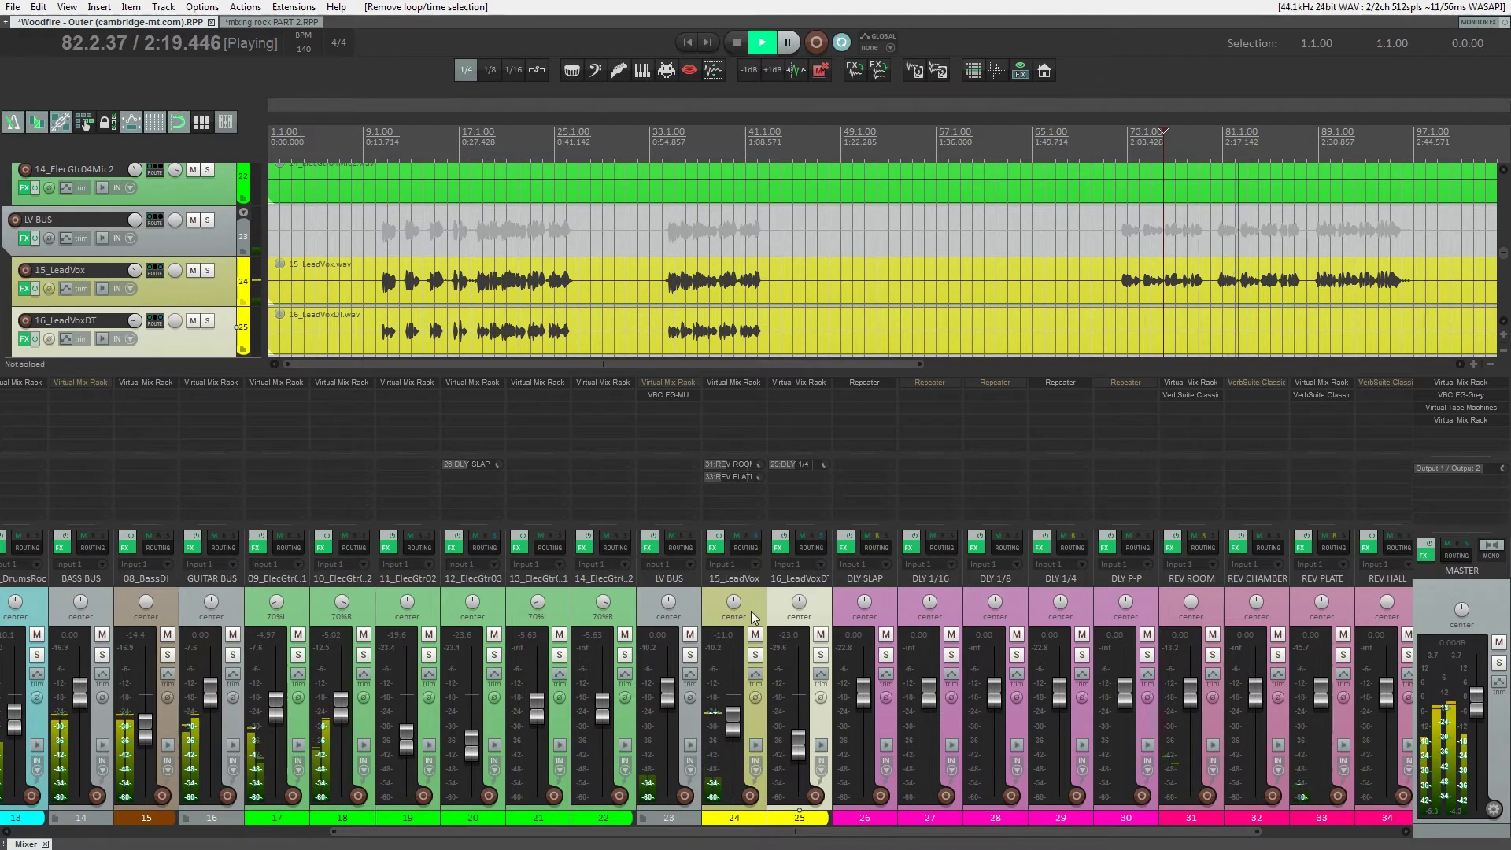
# - Toggle the mute of 15_LeadVox's REV PLATE and REV ROOM sends to compare the lead vocal with and without reverb
pyautogui.keyDown('shift'); pyautogui.click(738, 478); pyautogui.keyUp('shift')
pyautogui.keyDown('shift'); pyautogui.click(738, 465); pyautogui.keyUp('shift')
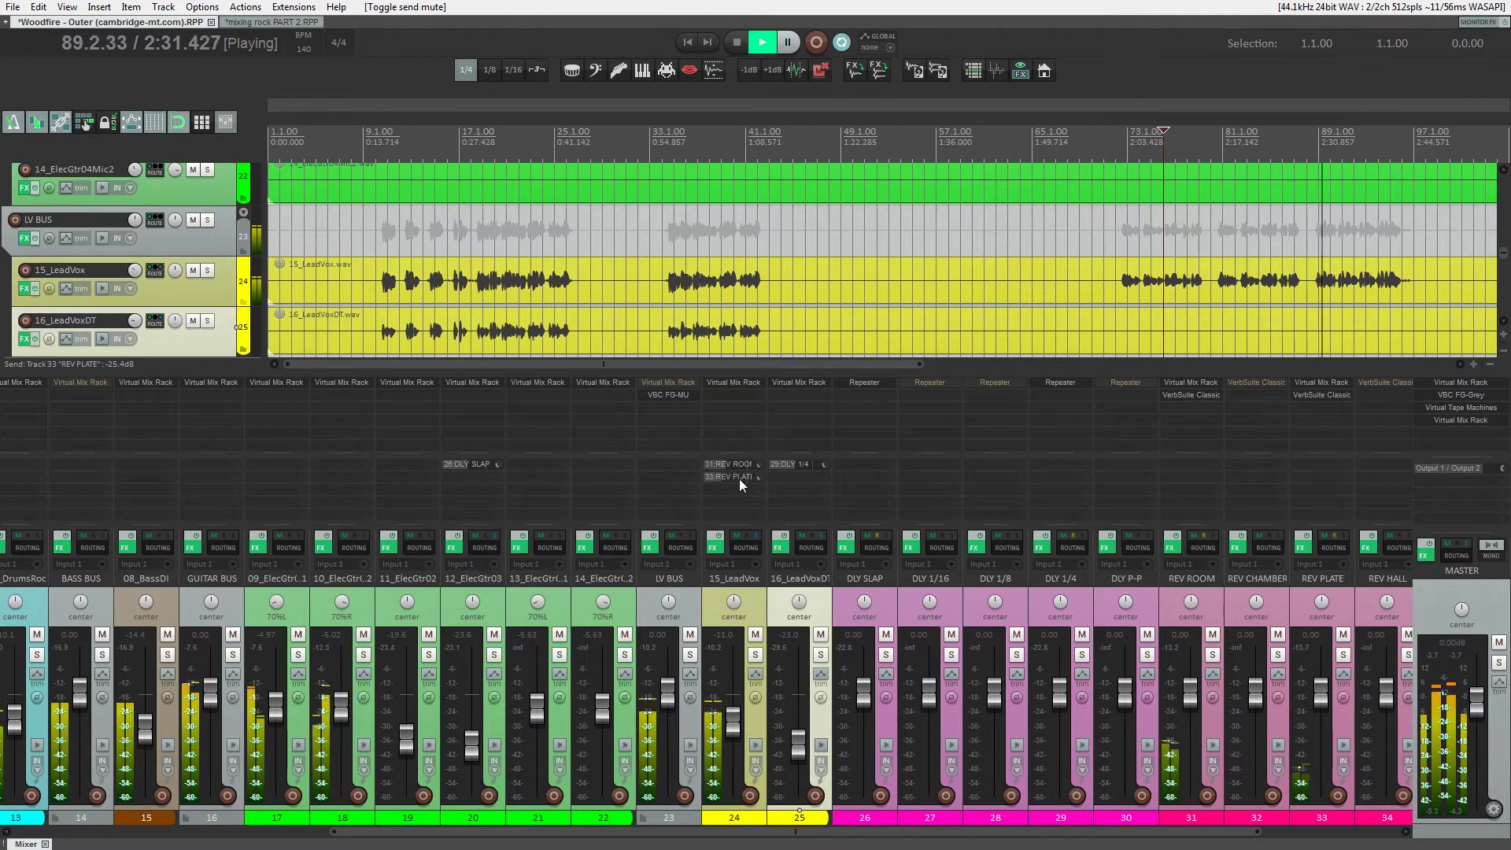
# - Add a CS-EQ module between the Virtual MixBuss and AirEQ Air in the GUITAR BUS Virtual Mix Rack
pyautogui.moveTo(728, 831); pyautogui.dragTo(401, 841)
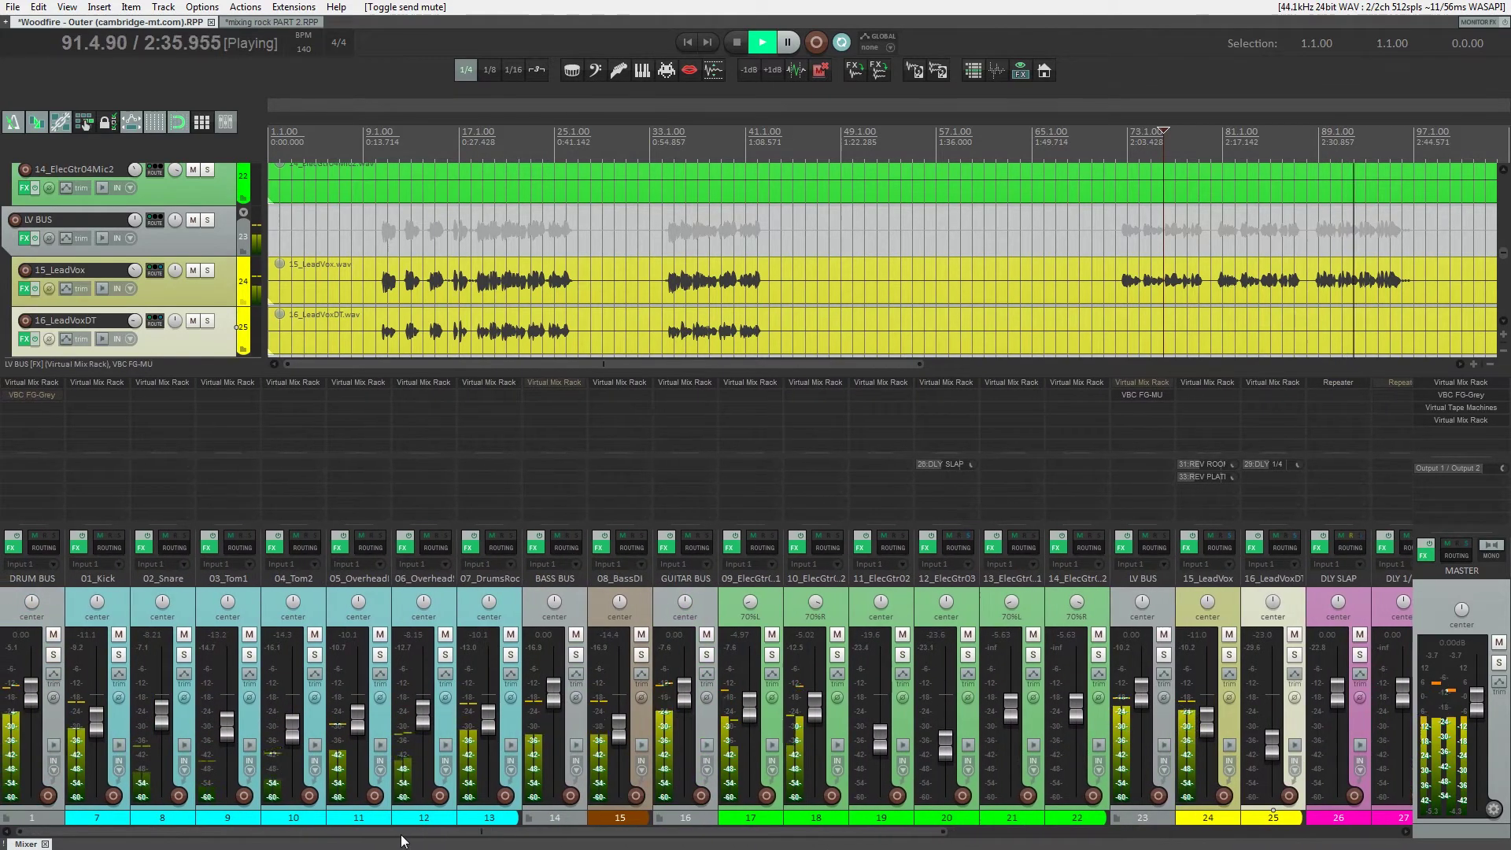
pyautogui.click(681, 383)
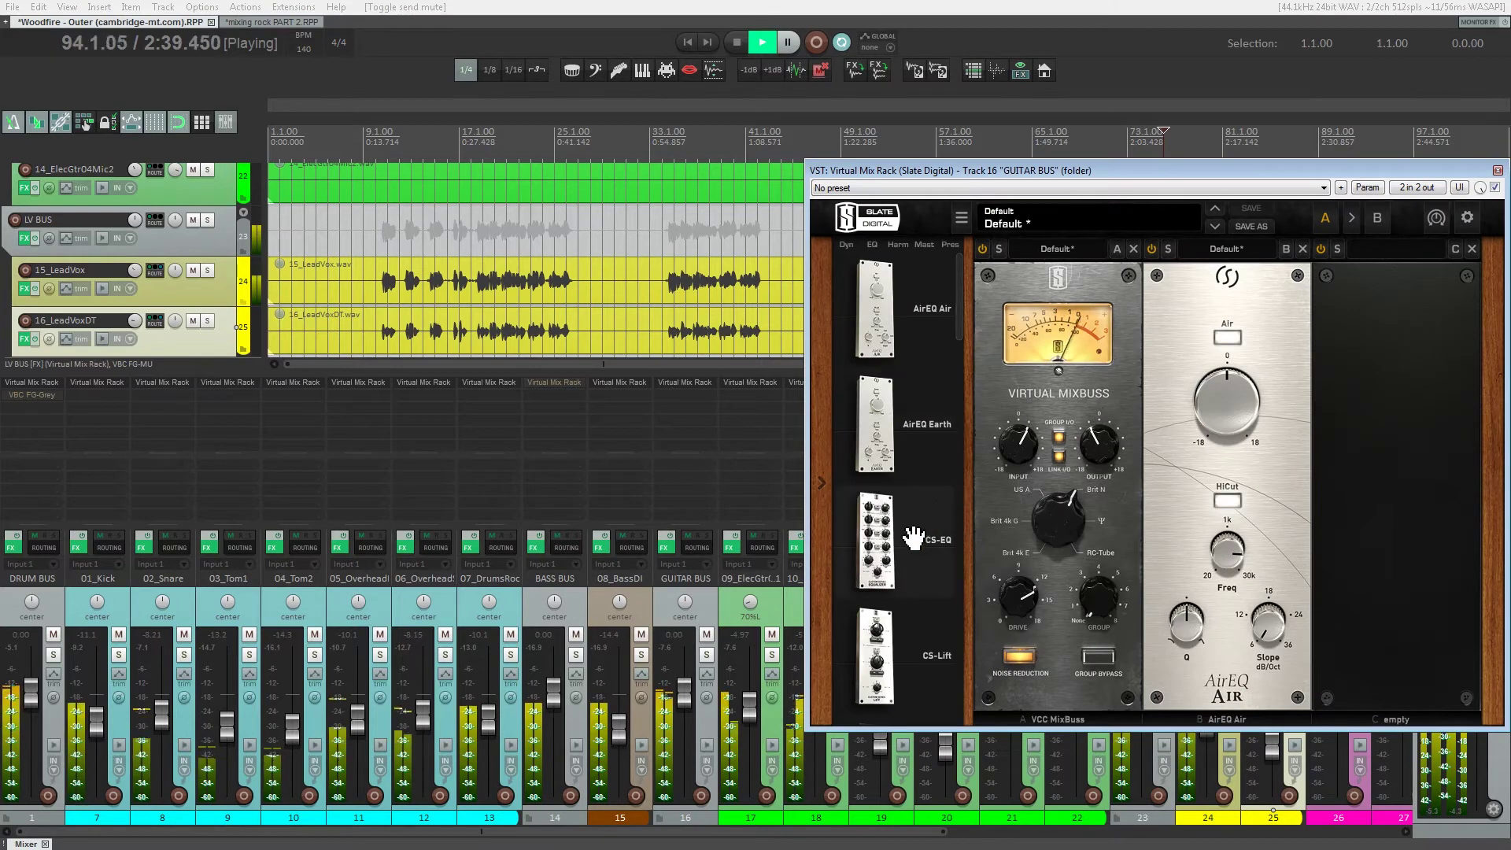
pyautogui.moveTo(912, 533); pyautogui.dragTo(1117, 512)
pyautogui.moveTo(1166, 170); pyautogui.dragTo(942, 153)
# - Lower the CS-EQ's low-mid frequency on GUITAR BUS, cut that band slightly, raise the output to about 0.24 dB, and close the rack
pyautogui.moveTo(951, 443)
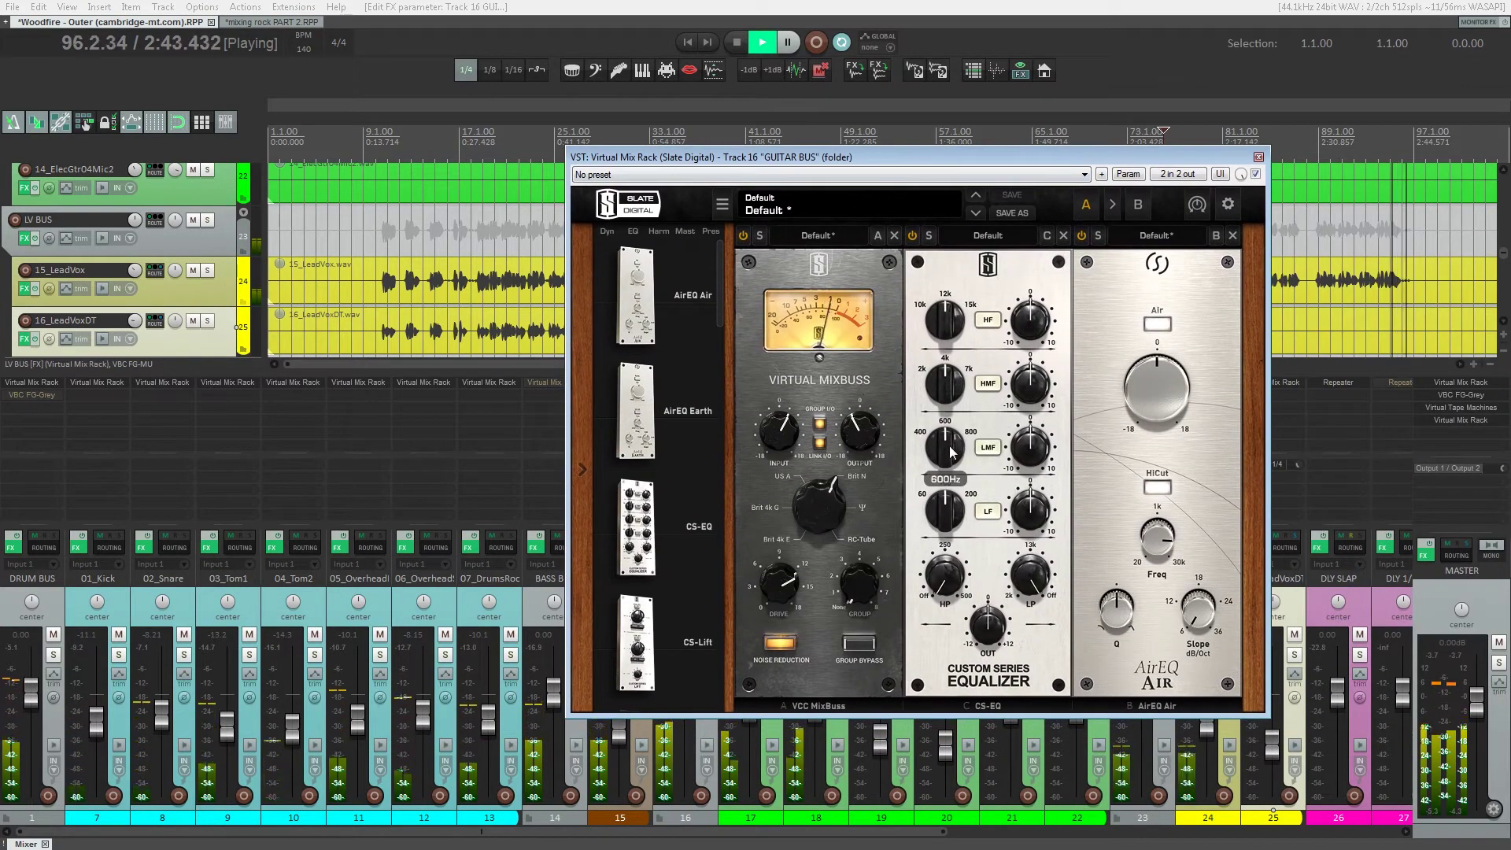
pyautogui.moveTo(951, 451); pyautogui.dragTo(978, 495)
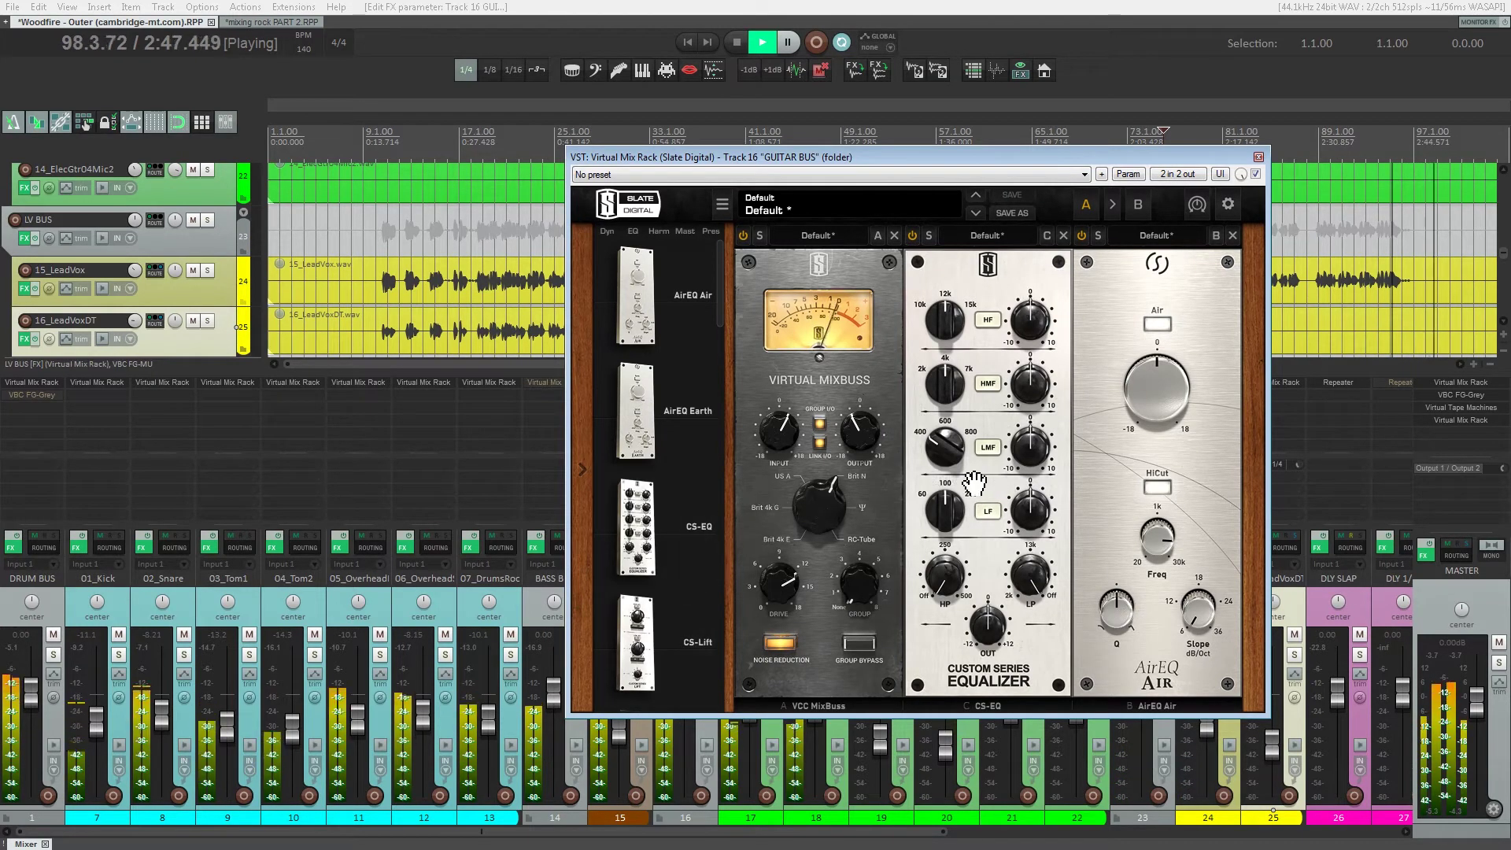
pyautogui.moveTo(1036, 454)
pyautogui.mouseDown()
pyautogui.moveTo(1049, 411)
pyautogui.moveTo(1032, 454)
pyautogui.mouseUp()
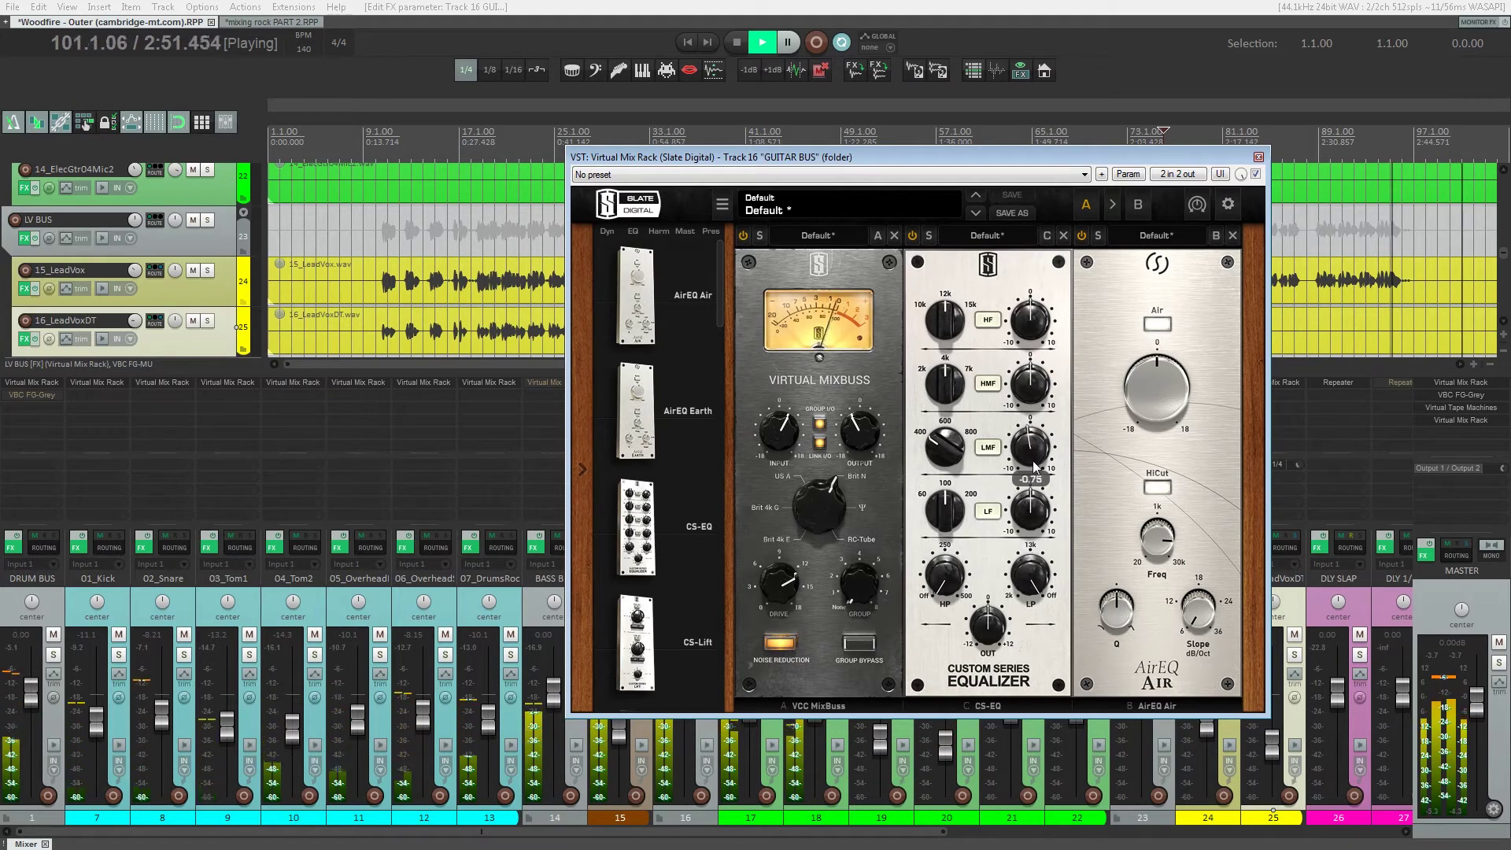
pyautogui.moveTo(1034, 466); pyautogui.dragTo(1035, 475)
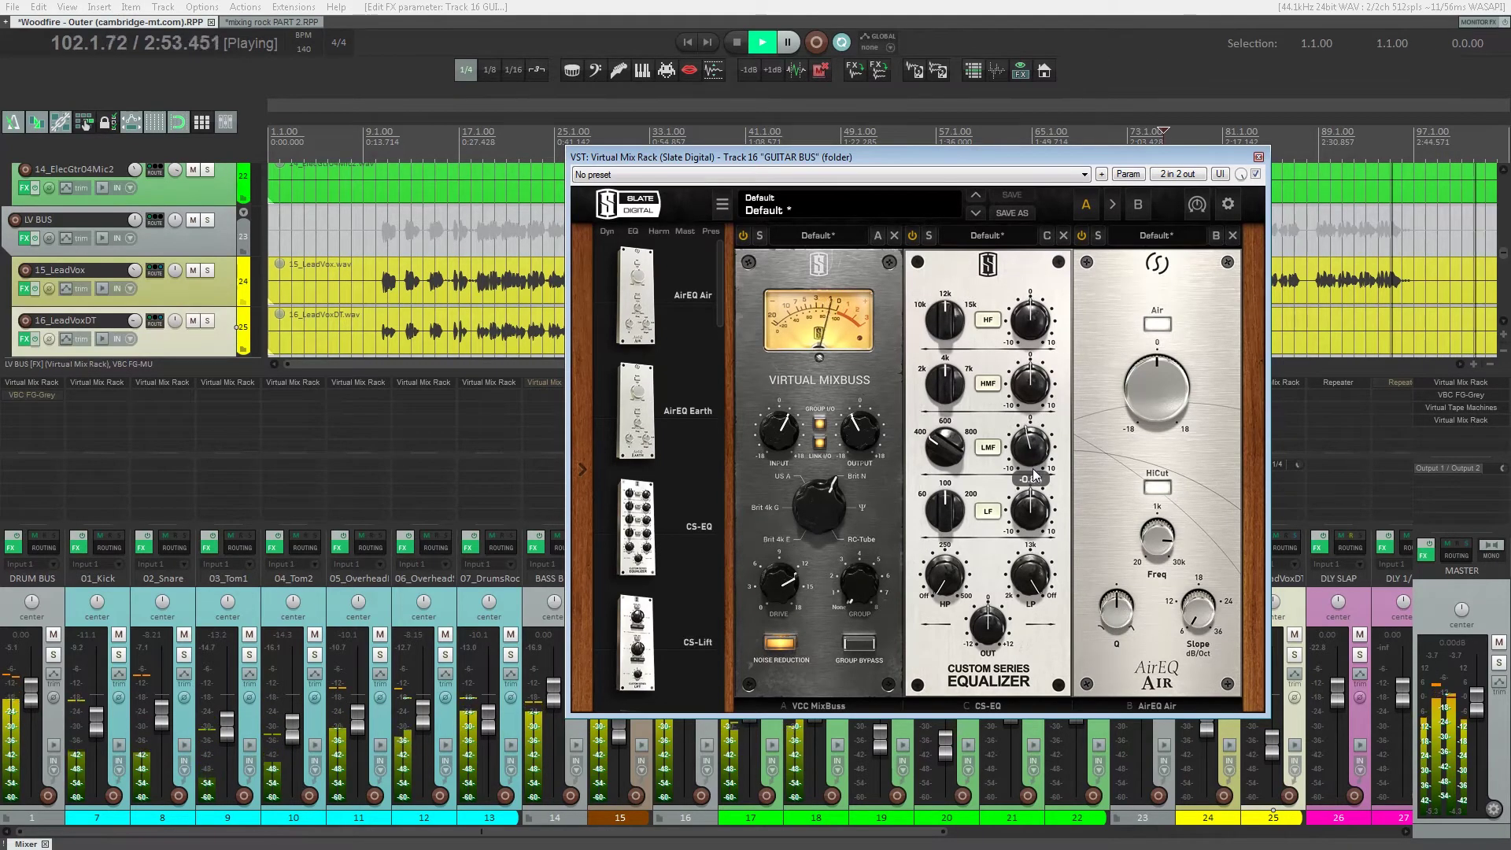
pyautogui.moveTo(1004, 627); pyautogui.dragTo(1006, 619)
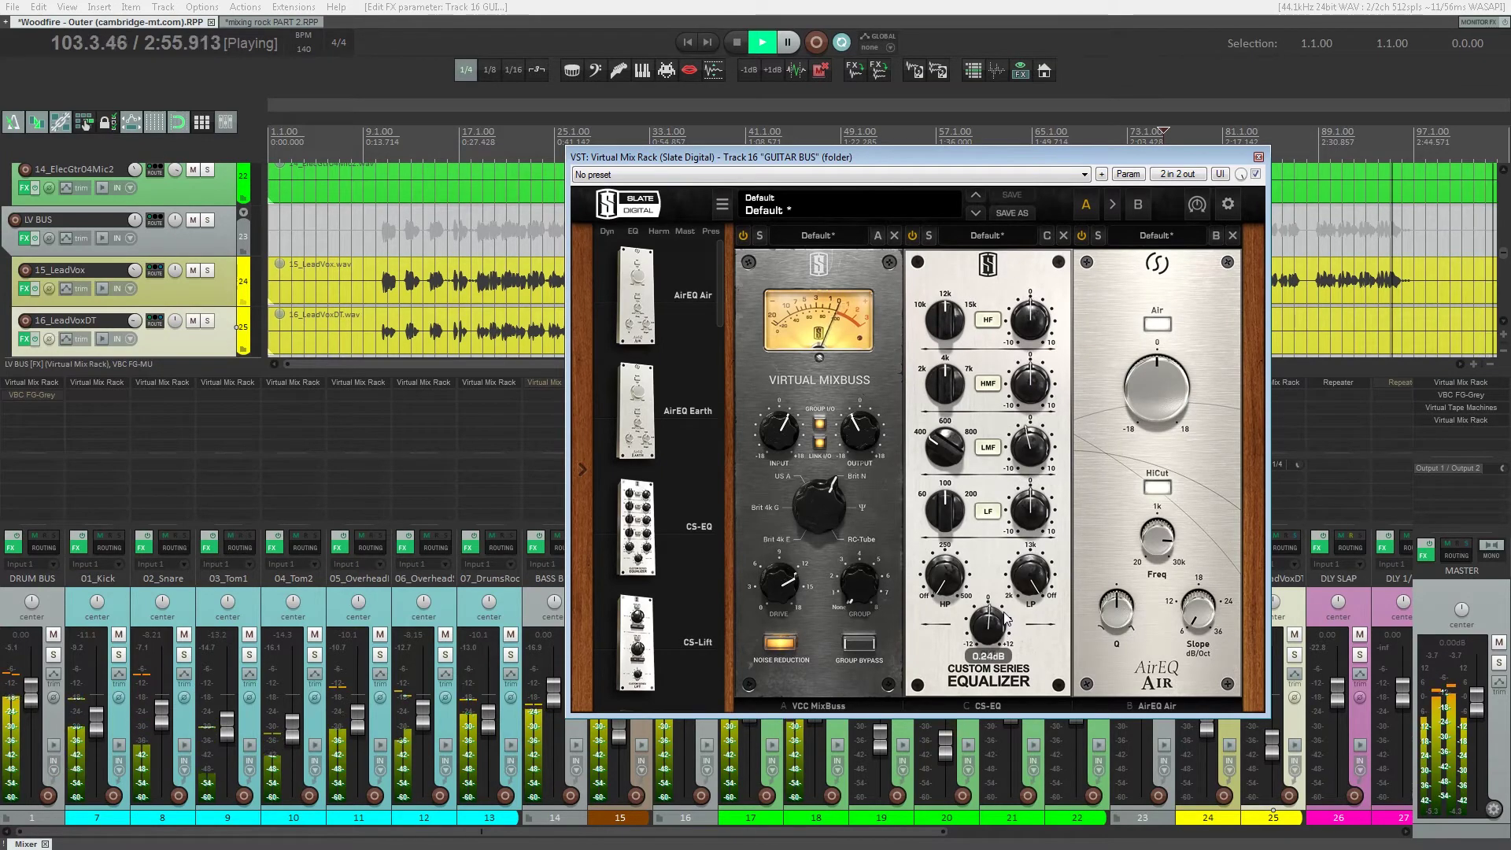
pyautogui.click(1258, 157)
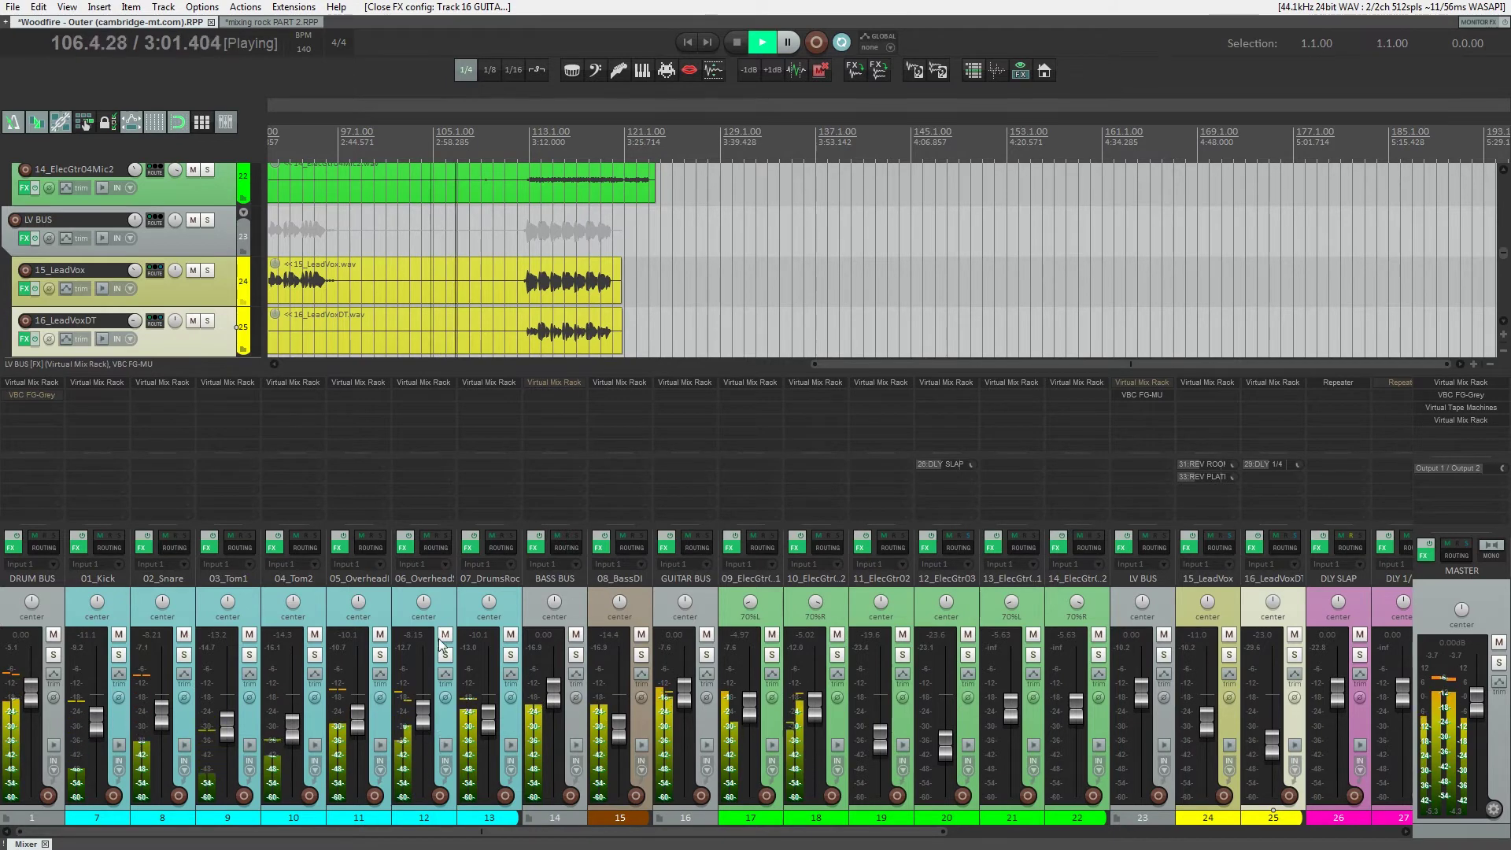
# - Open the Virtual Mix Rack on 02_Snare and reduce the FG-401 compressor's mix to about 67%
pyautogui.click(172, 383)
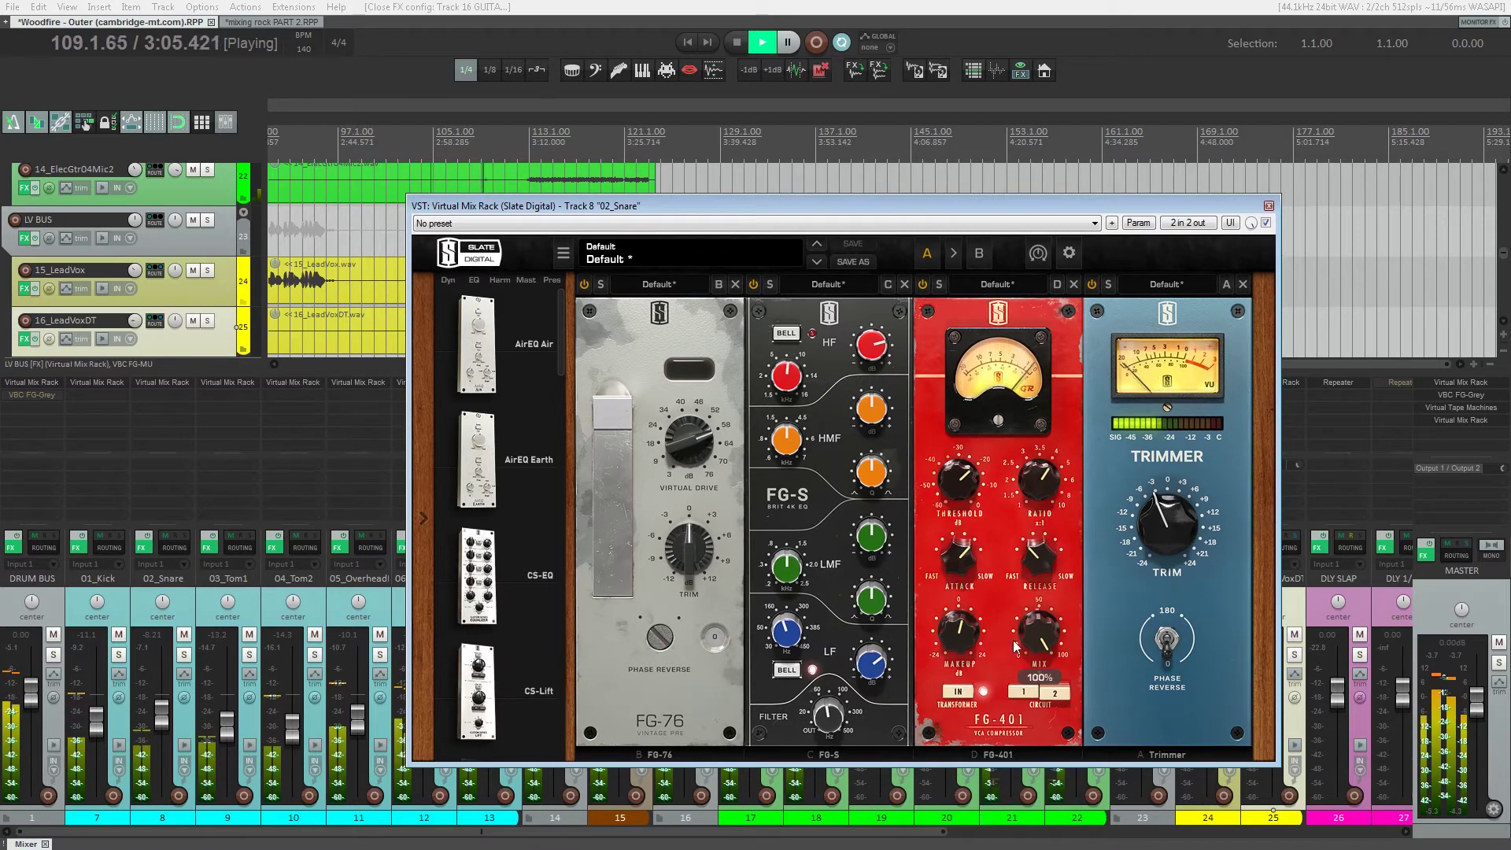
pyautogui.moveTo(1041, 630)
pyautogui.moveTo(1041, 629); pyautogui.dragTo(1033, 812)
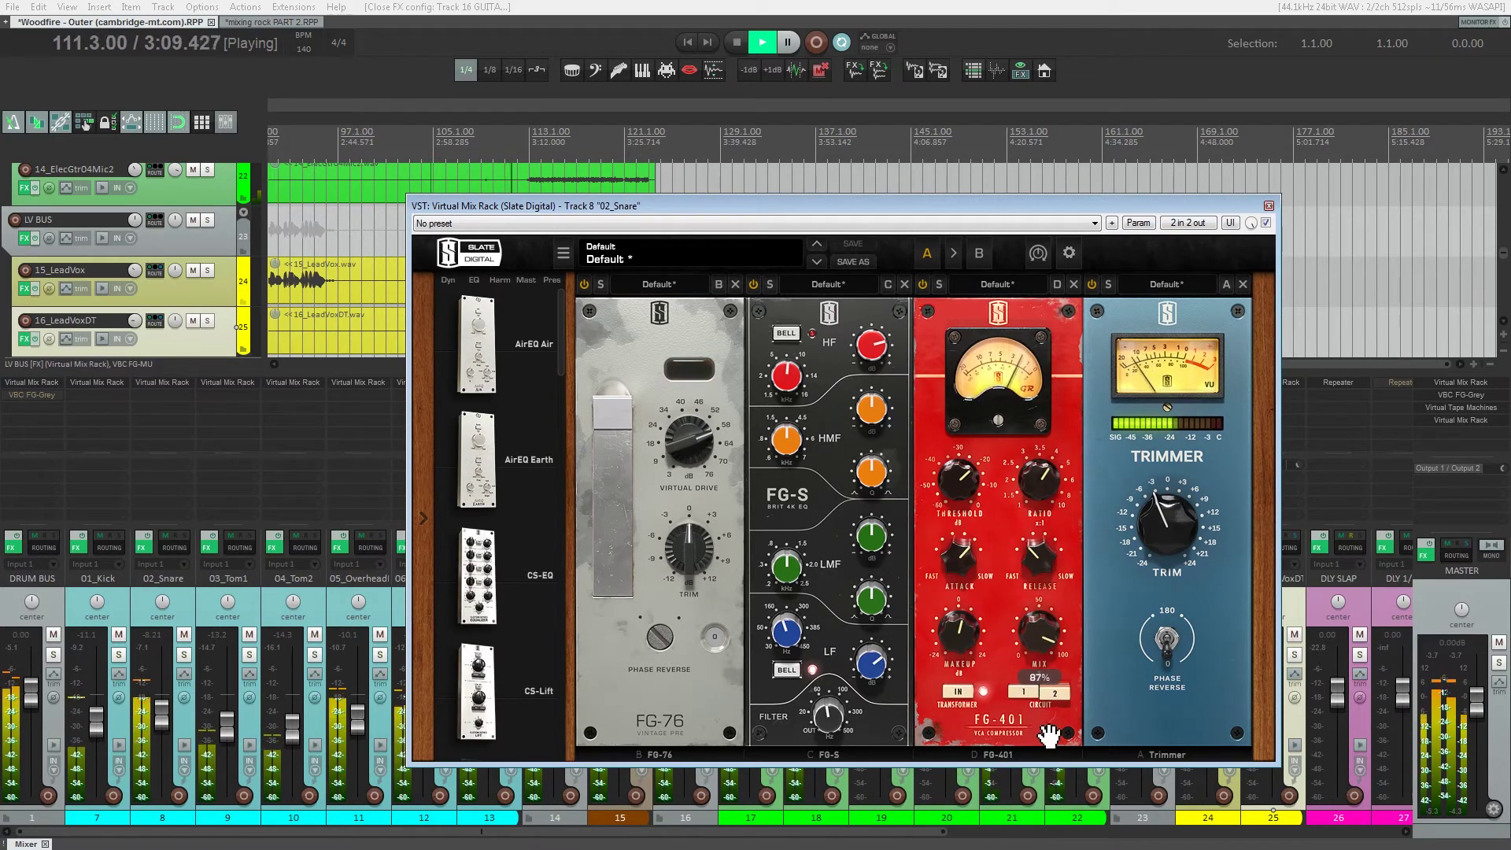
pyautogui.moveTo(1040, 648); pyautogui.dragTo(1045, 668)
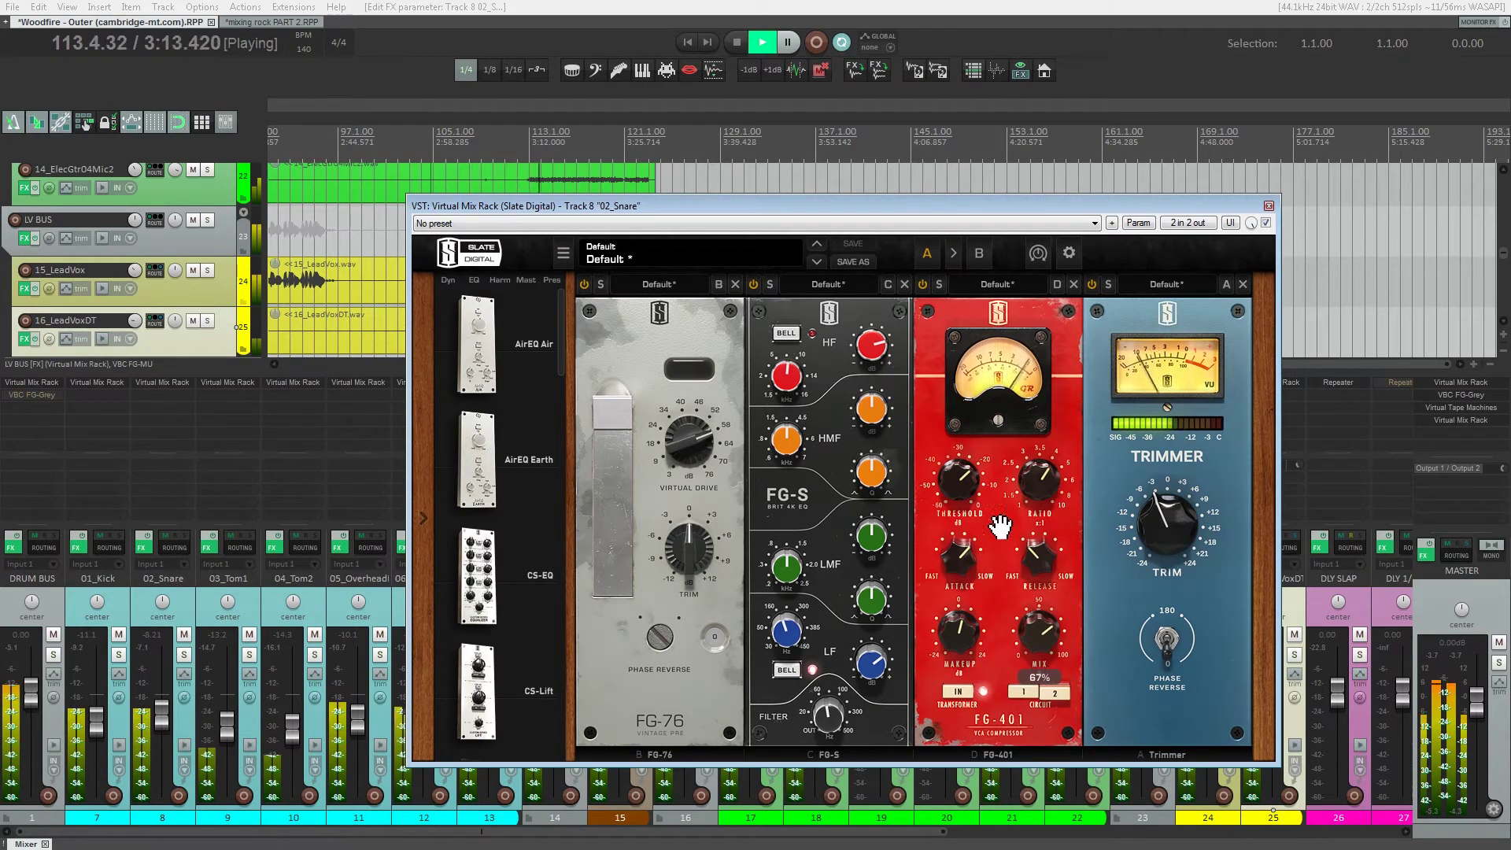
# - Solo the snare exclusively, compare it with the FG-401 bypassed and enabled, and close the rack
pyautogui.keyDown('ctrl'); pyautogui.keyDown('alt'); pyautogui.click(184, 654); pyautogui.keyUp('alt'); pyautogui.keyUp('ctrl')
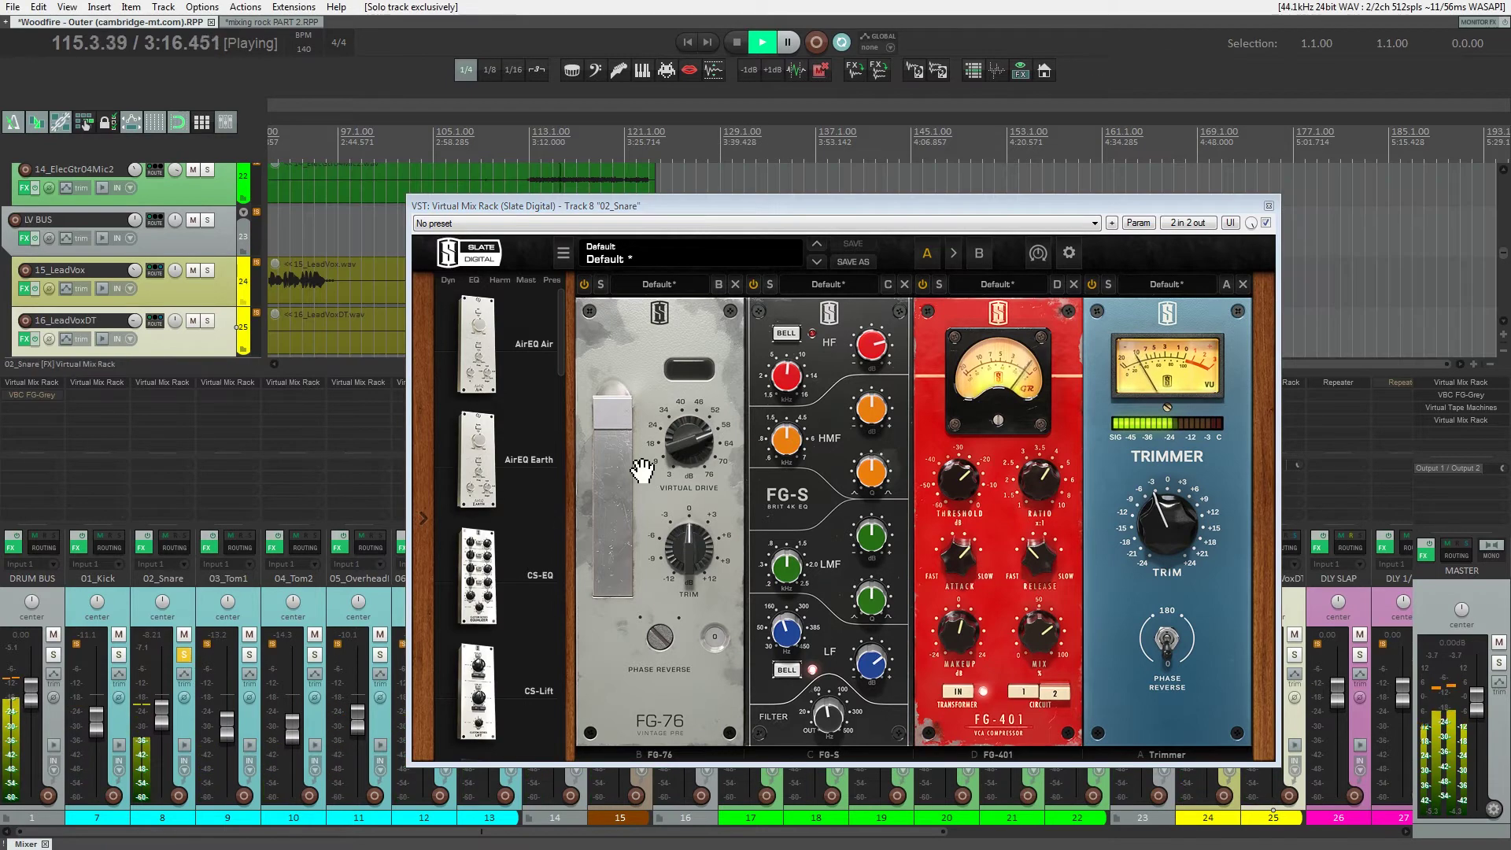
pyautogui.click(919, 285)
pyautogui.click(919, 285)
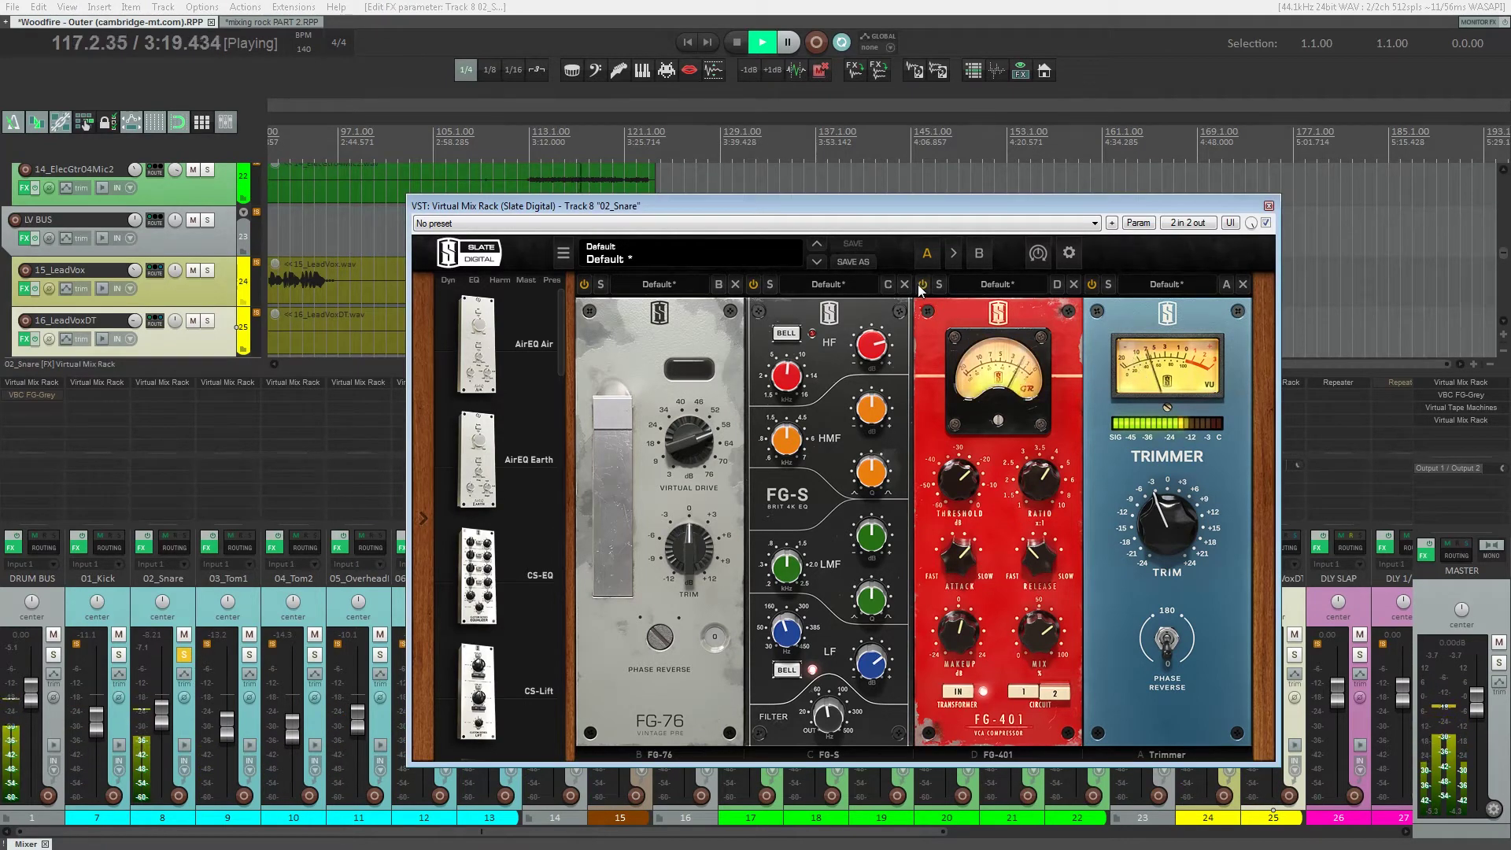
pyautogui.press('Escape')
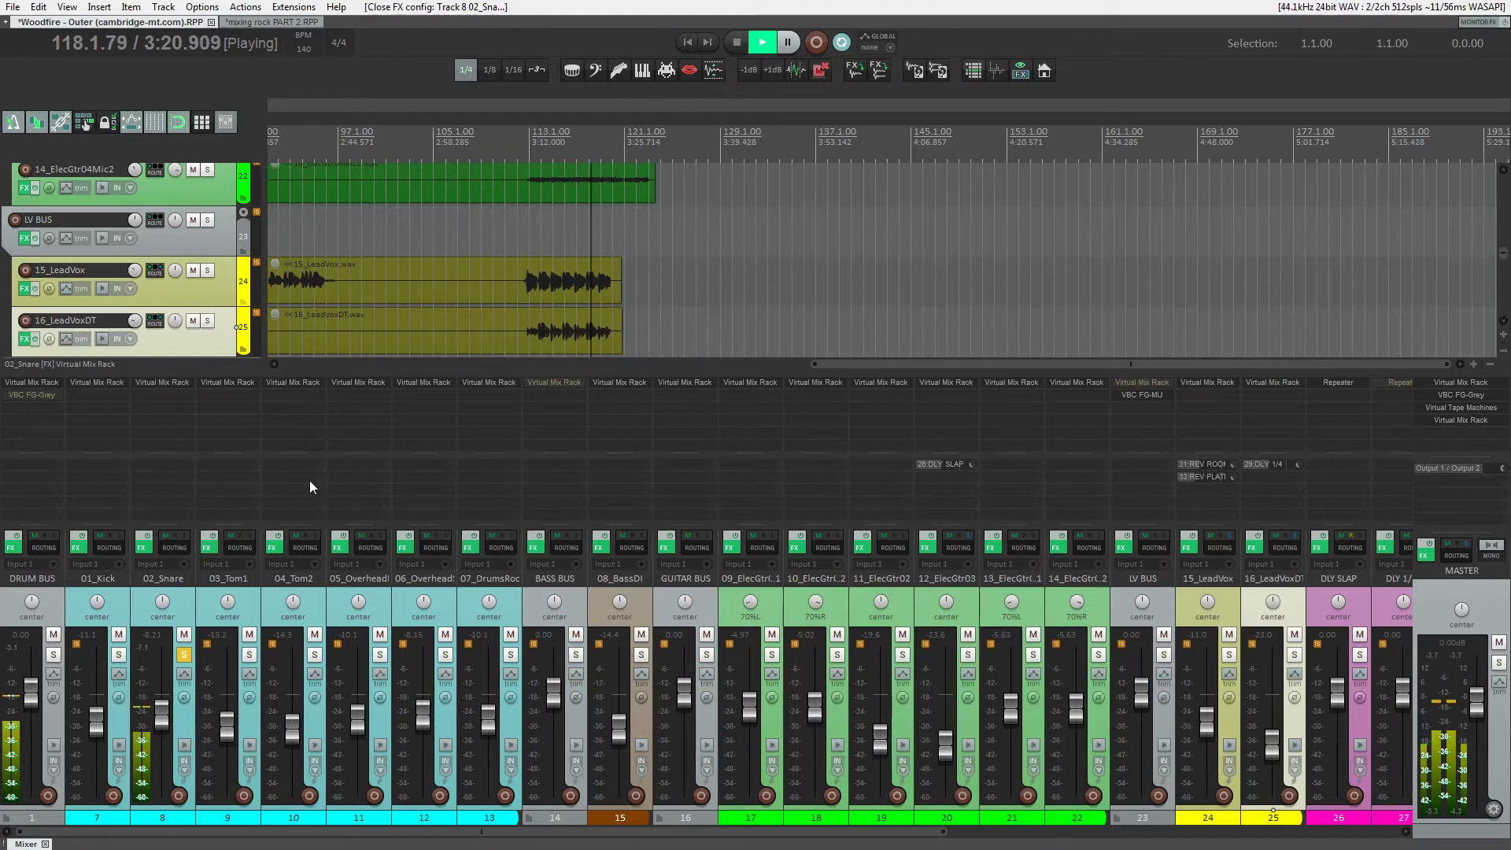
# - Solo the DRUM BUS exclusively, play from about bar 112 and save the project
pyautogui.keyDown('ctrl'); pyautogui.keyDown('alt'); pyautogui.click(53, 654); pyautogui.keyUp('alt'); pyautogui.keyUp('ctrl')
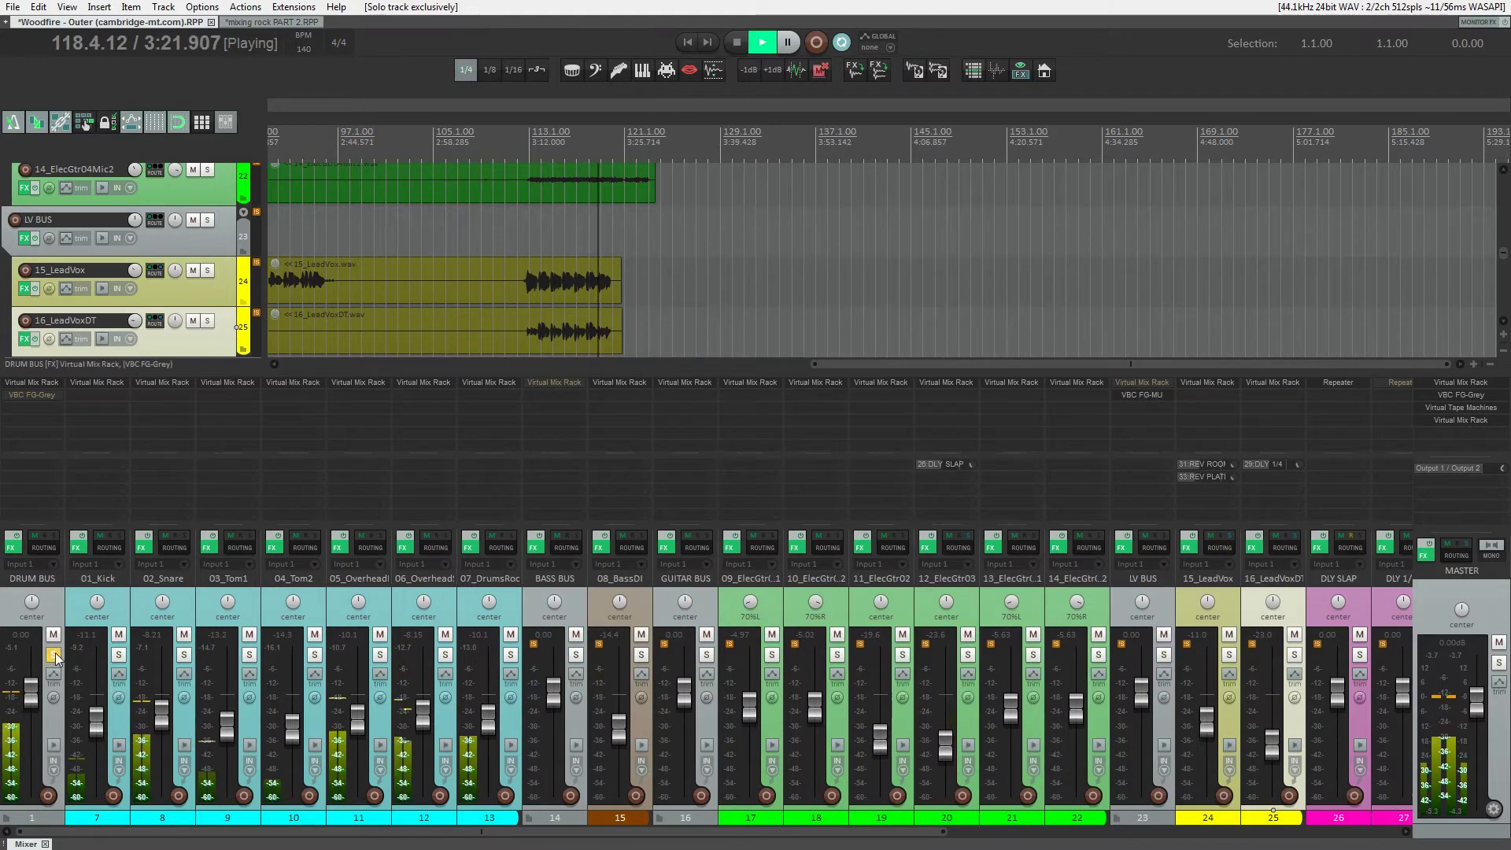
pyautogui.click(526, 156)
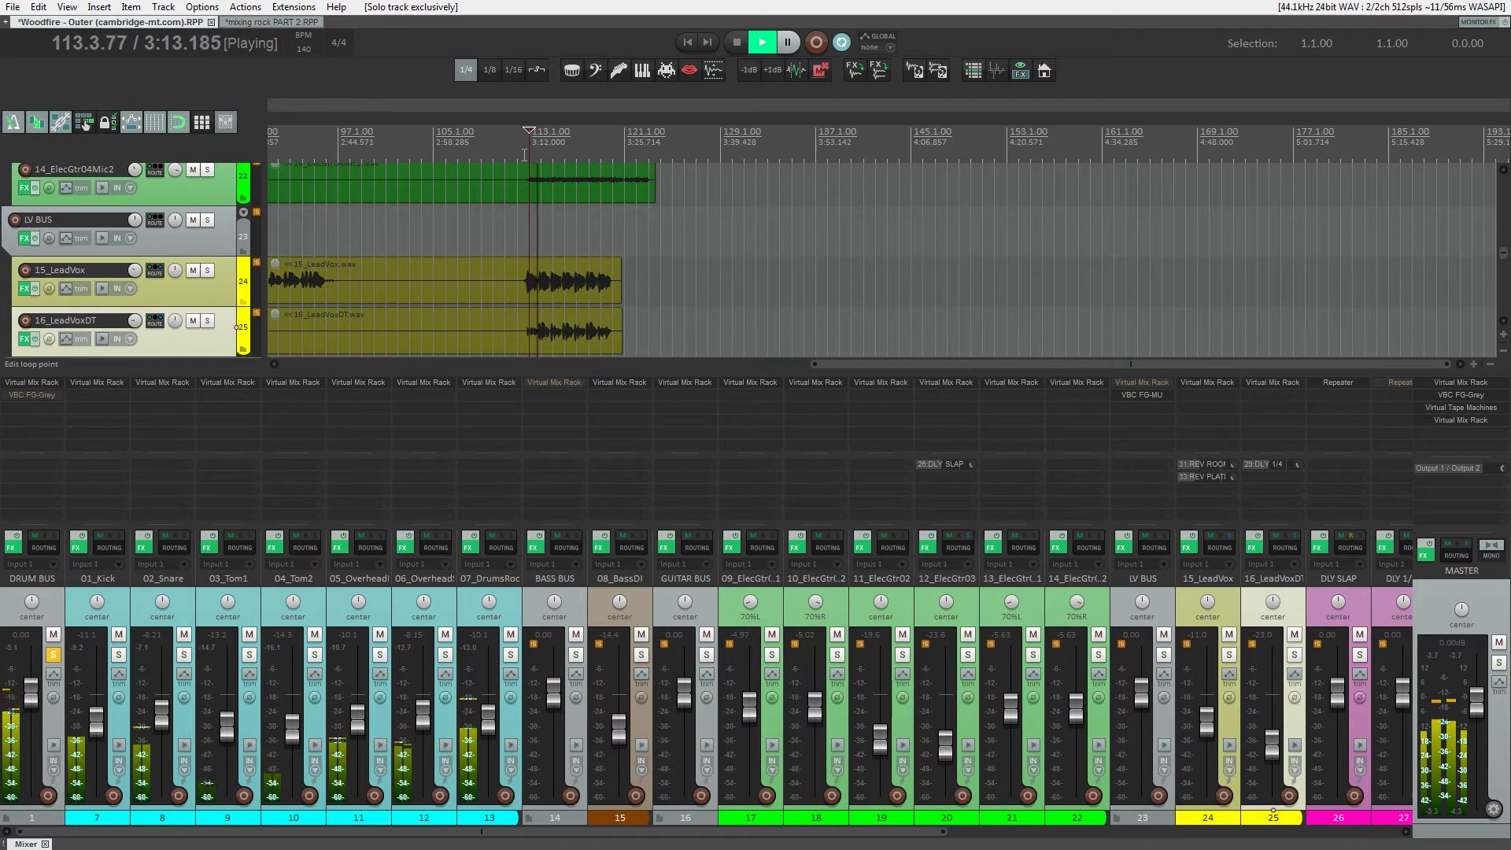
pyautogui.hotkey('ctrl', 's')
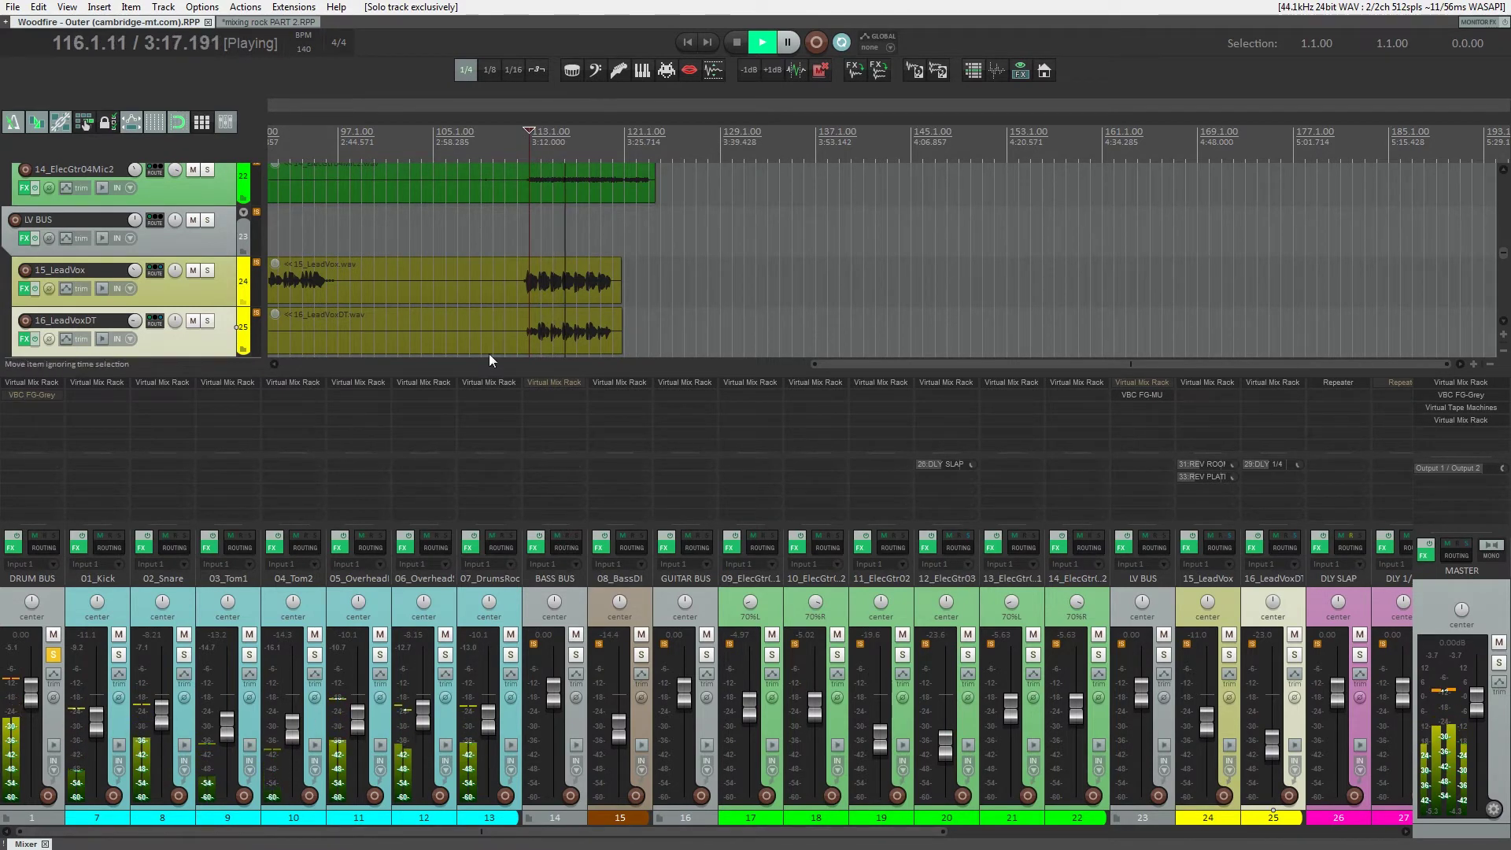
# - Set the FG-73 virtual drive on 01_Kick to about 55.9 dB and close its Virtual Mix Rack
pyautogui.click(121, 384)
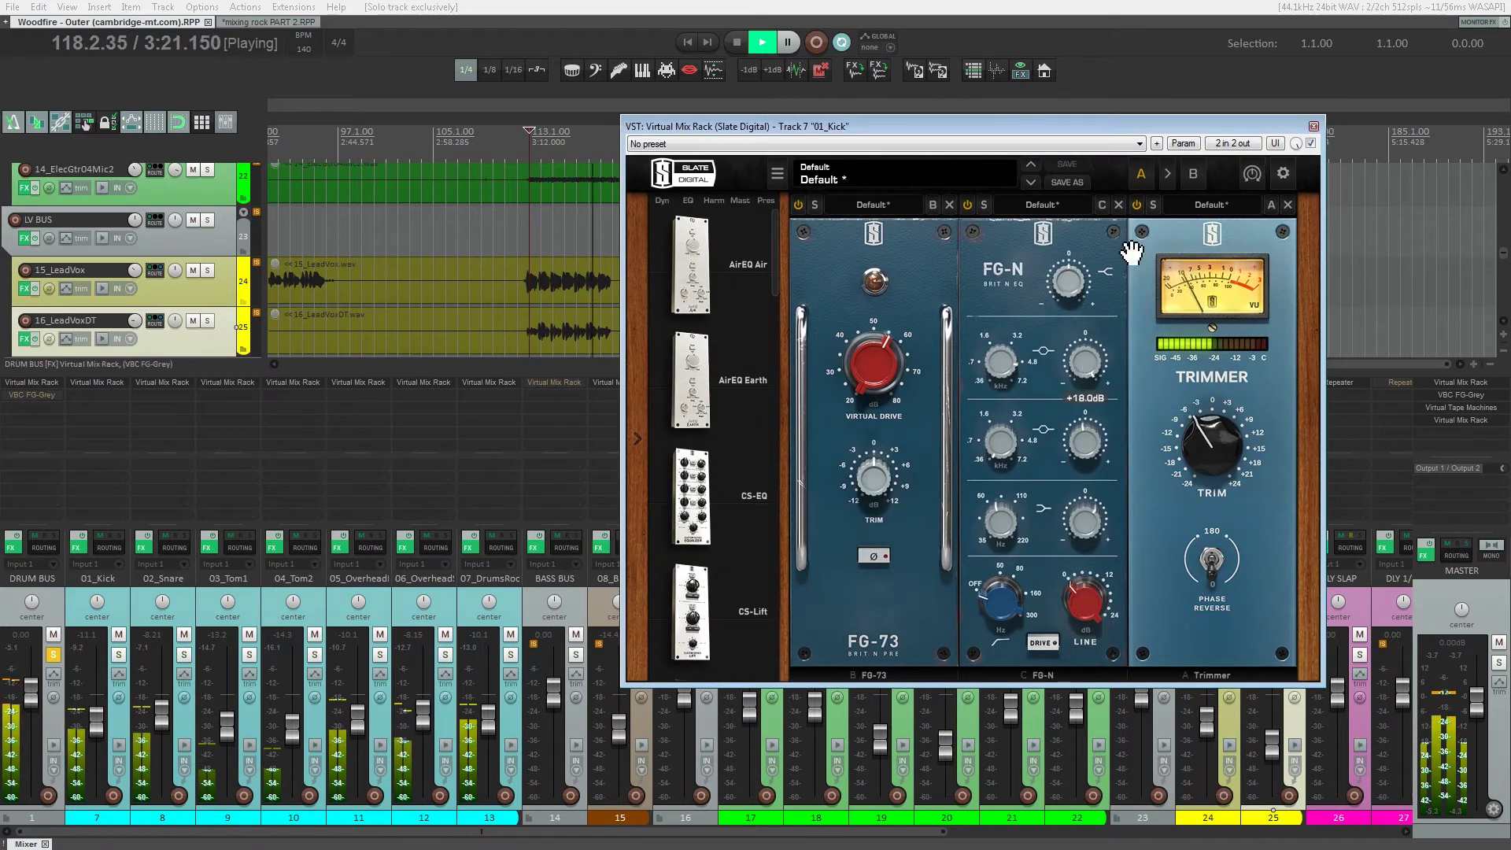
pyautogui.click(1313, 126)
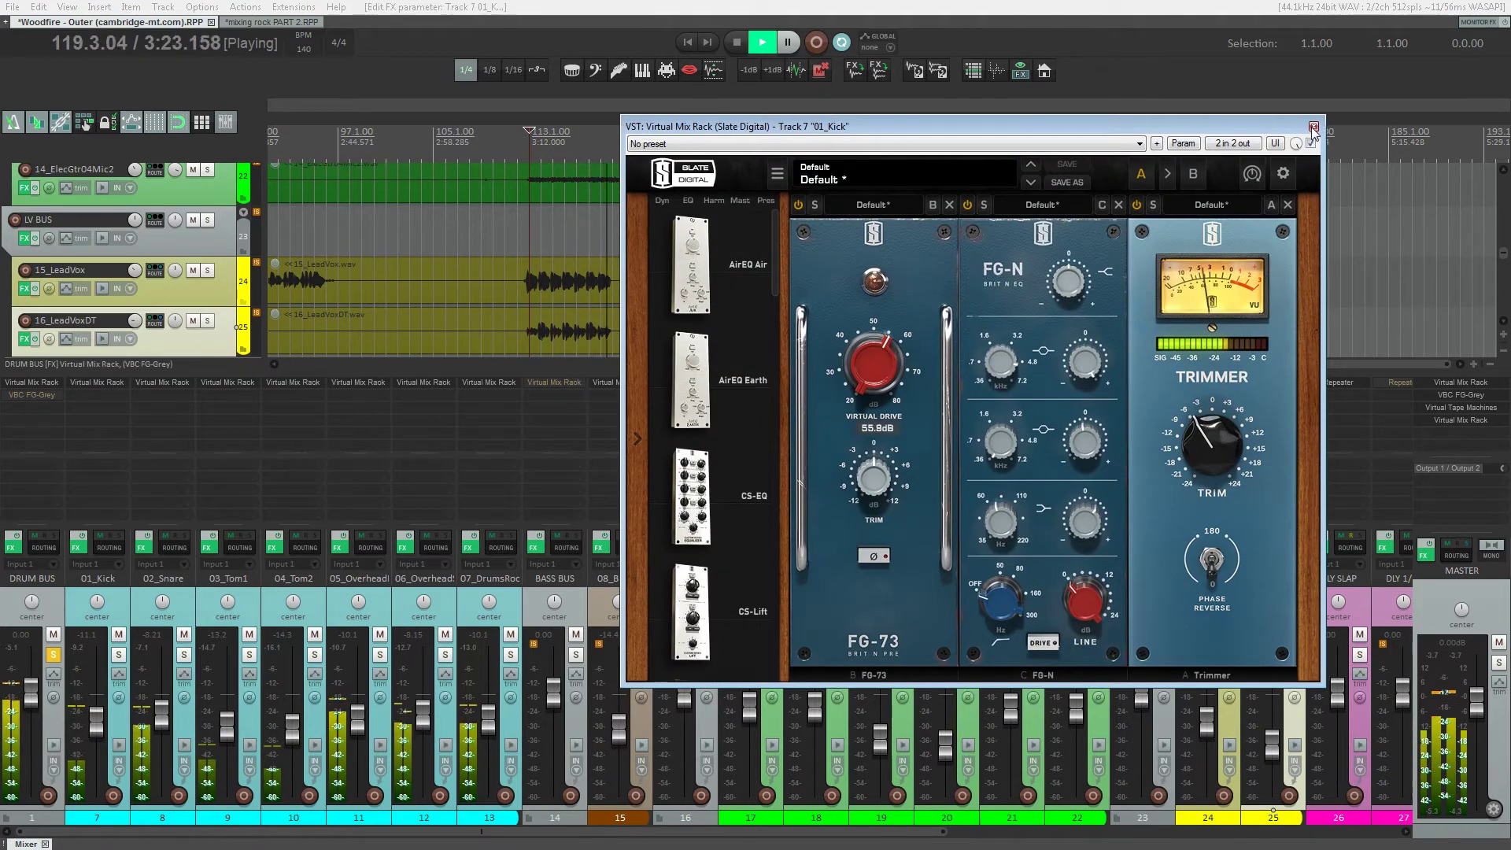
# - Play the soloed drums from the start of the song, solo 08_BassDI as well, and save the project
pyautogui.scroll(-3, 418, 137)
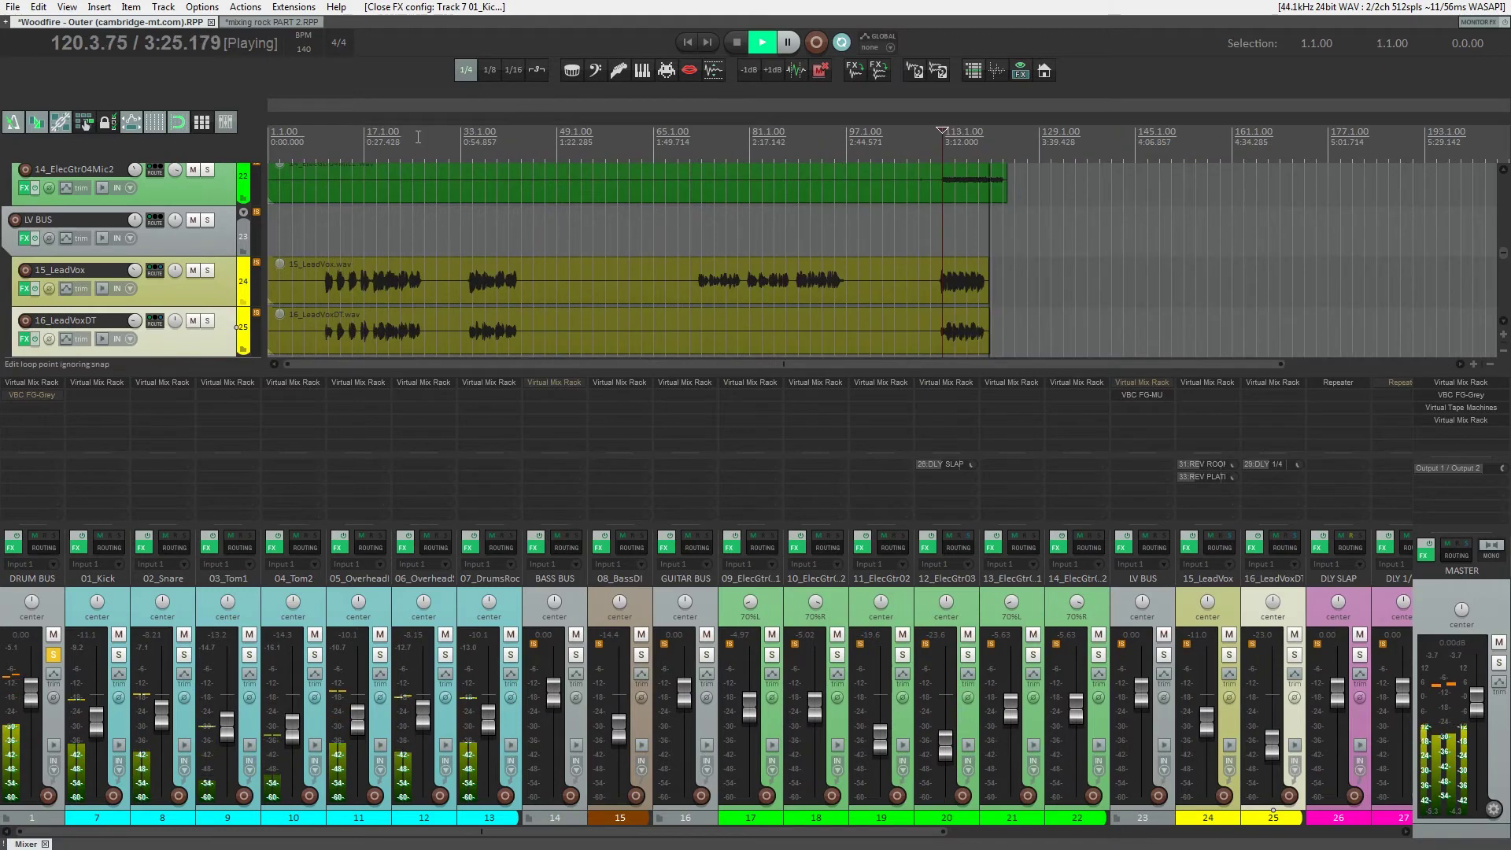
pyautogui.press('w')
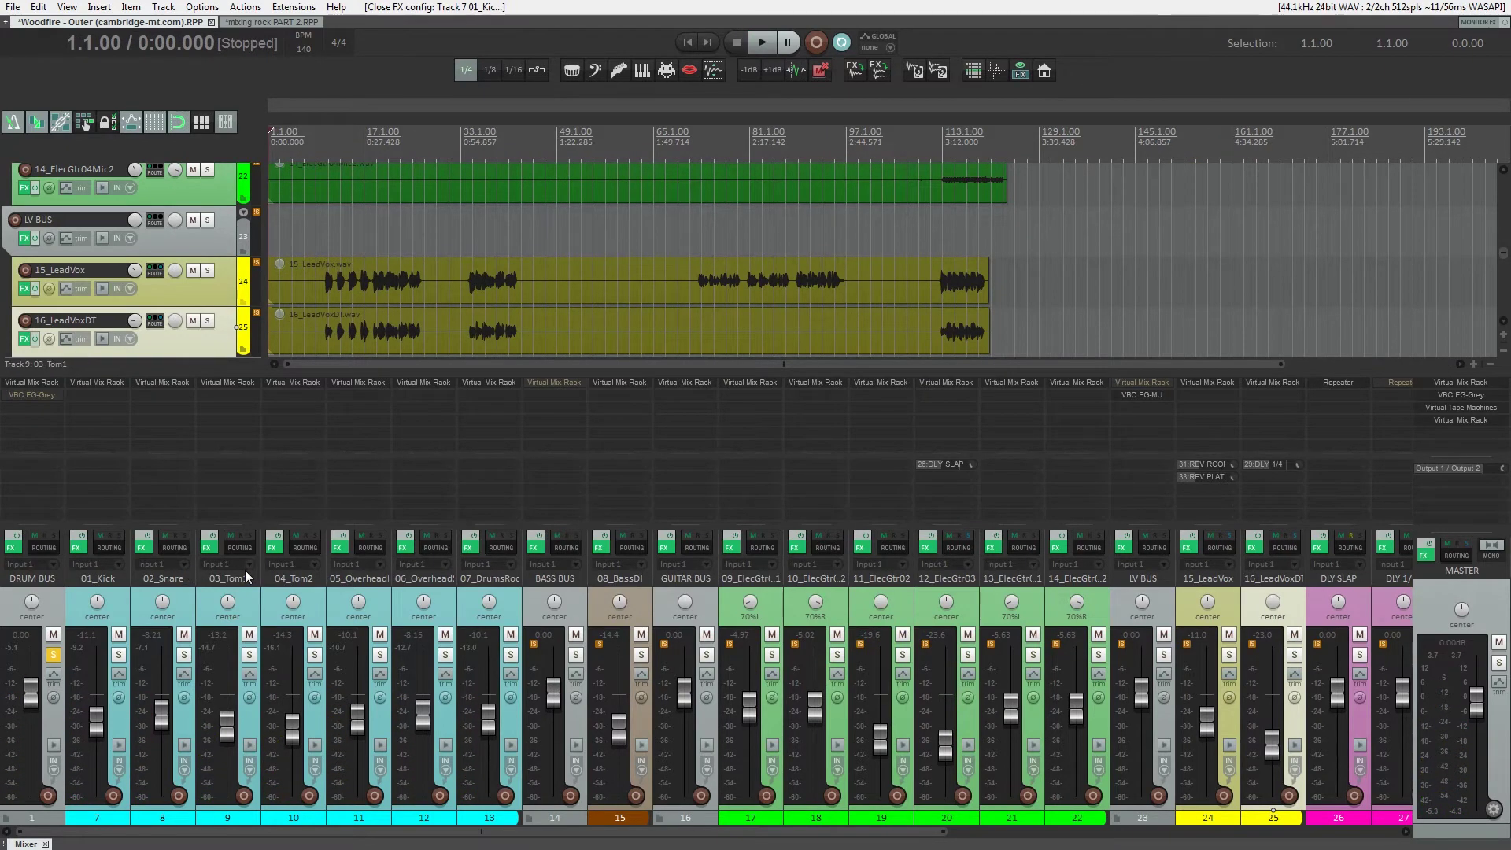
pyautogui.press('space')
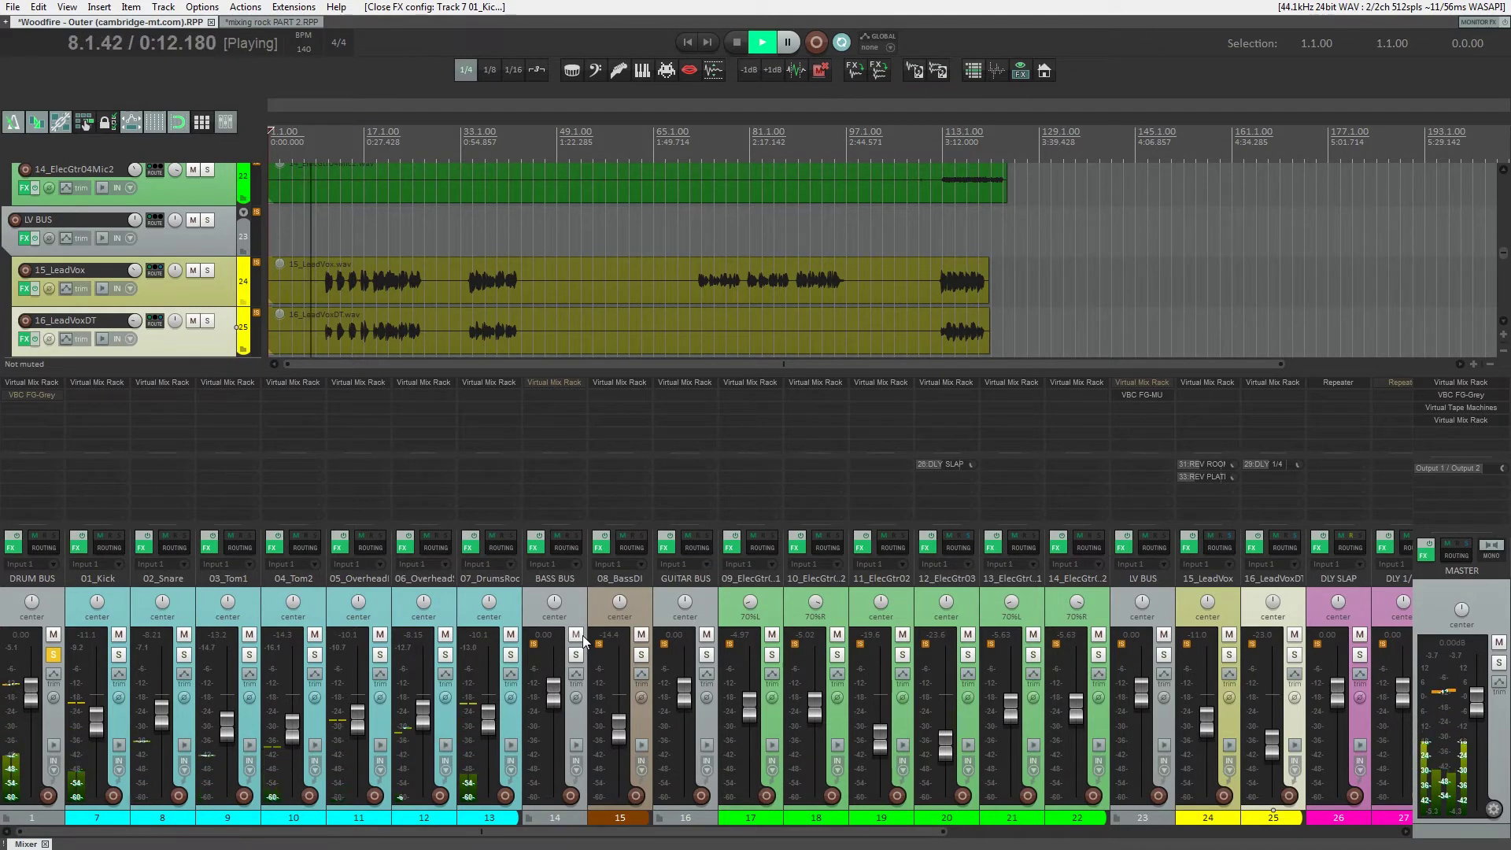
pyautogui.click(642, 655)
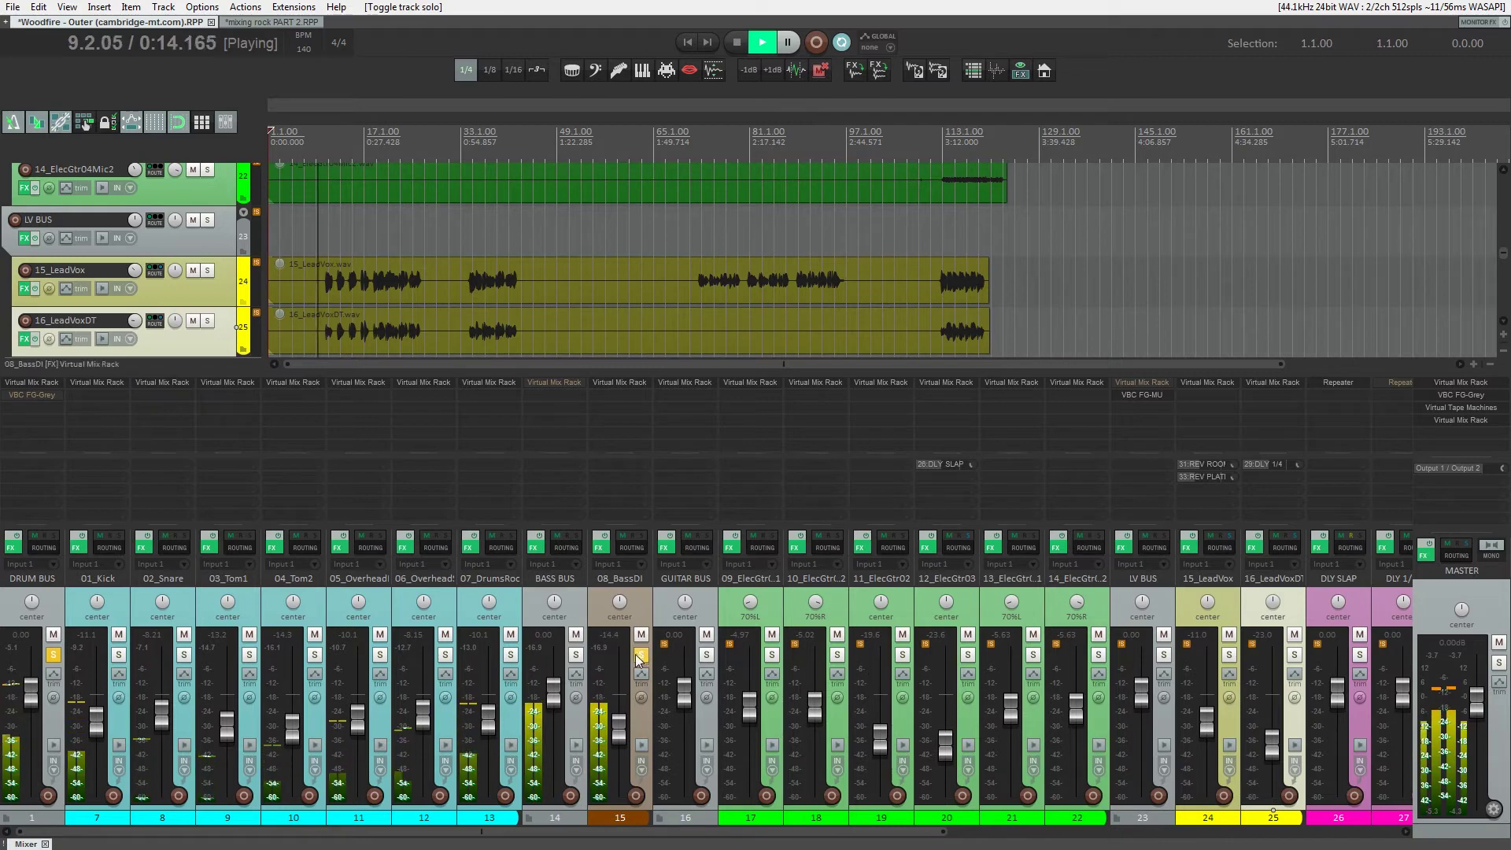
pyautogui.hotkey('ctrl', 's')
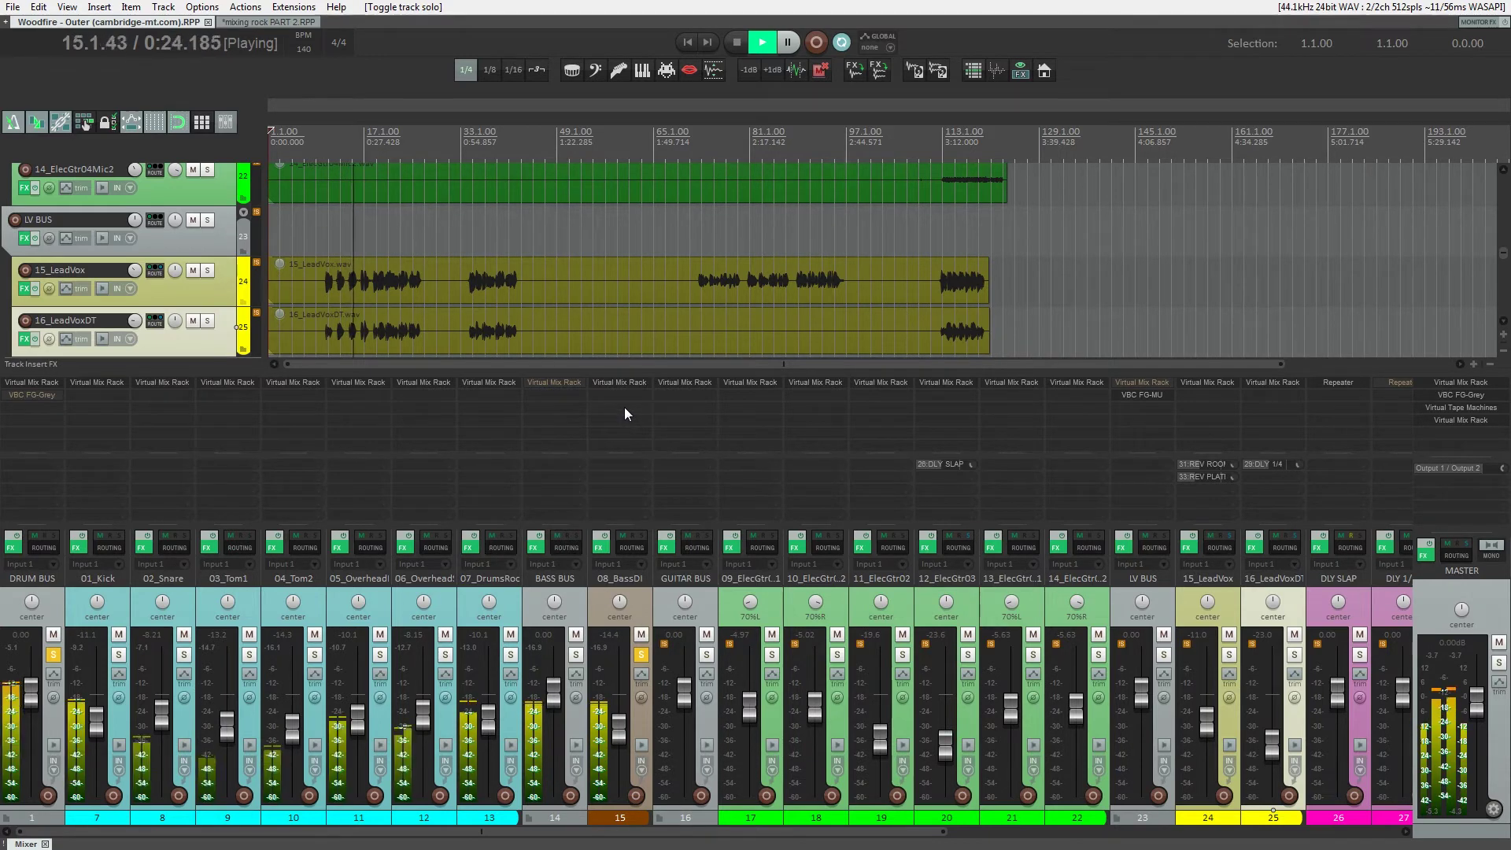
# - Solo the GUITAR BUS as well and insert Slate Digital Virtual Tape Machines ahead of its Virtual Mix Rack
pyautogui.click(706, 657)
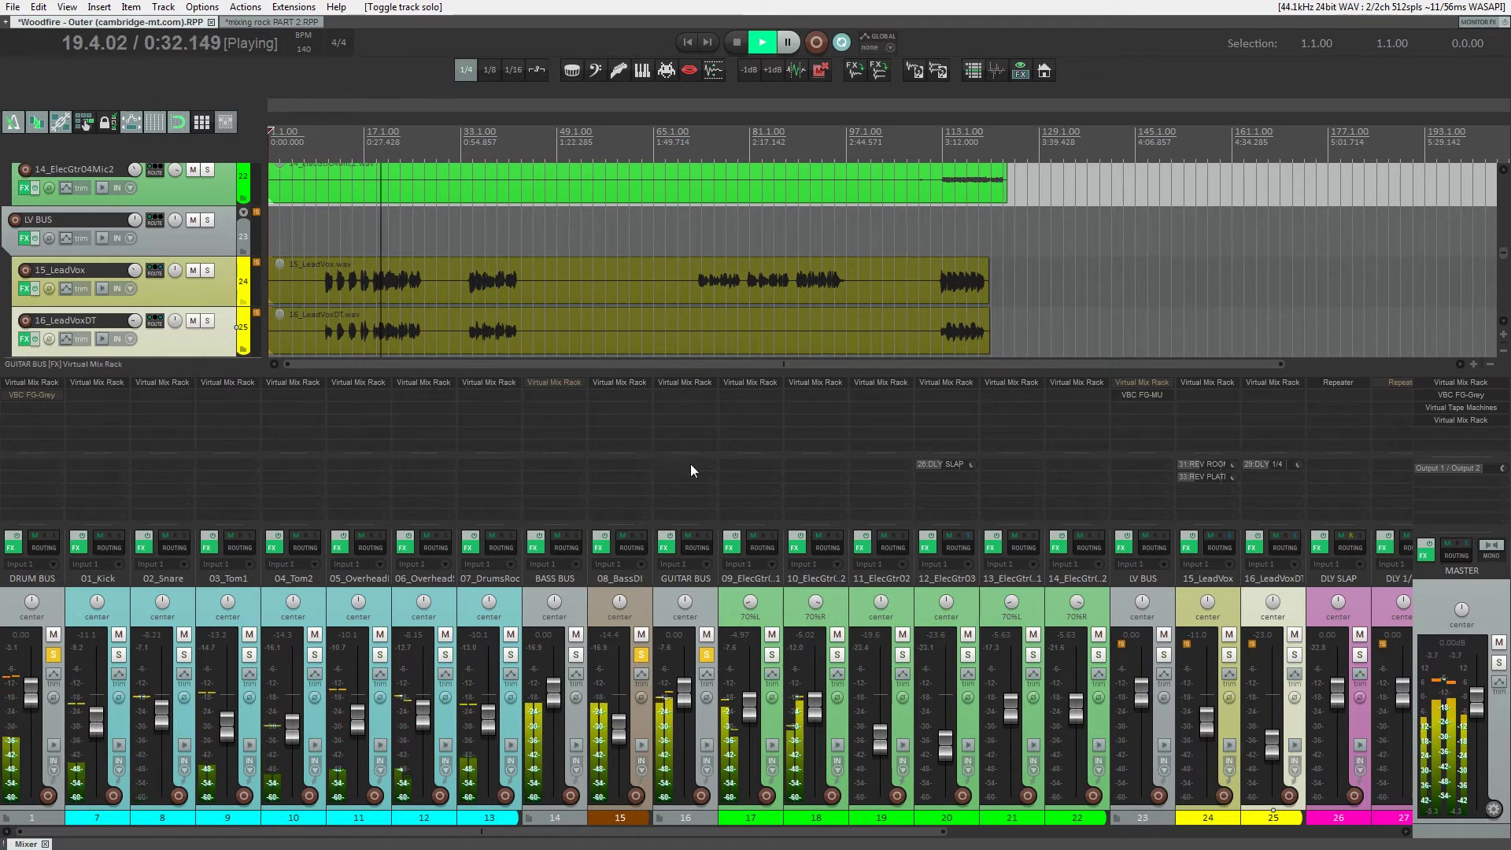
pyautogui.doubleClick(674, 392)
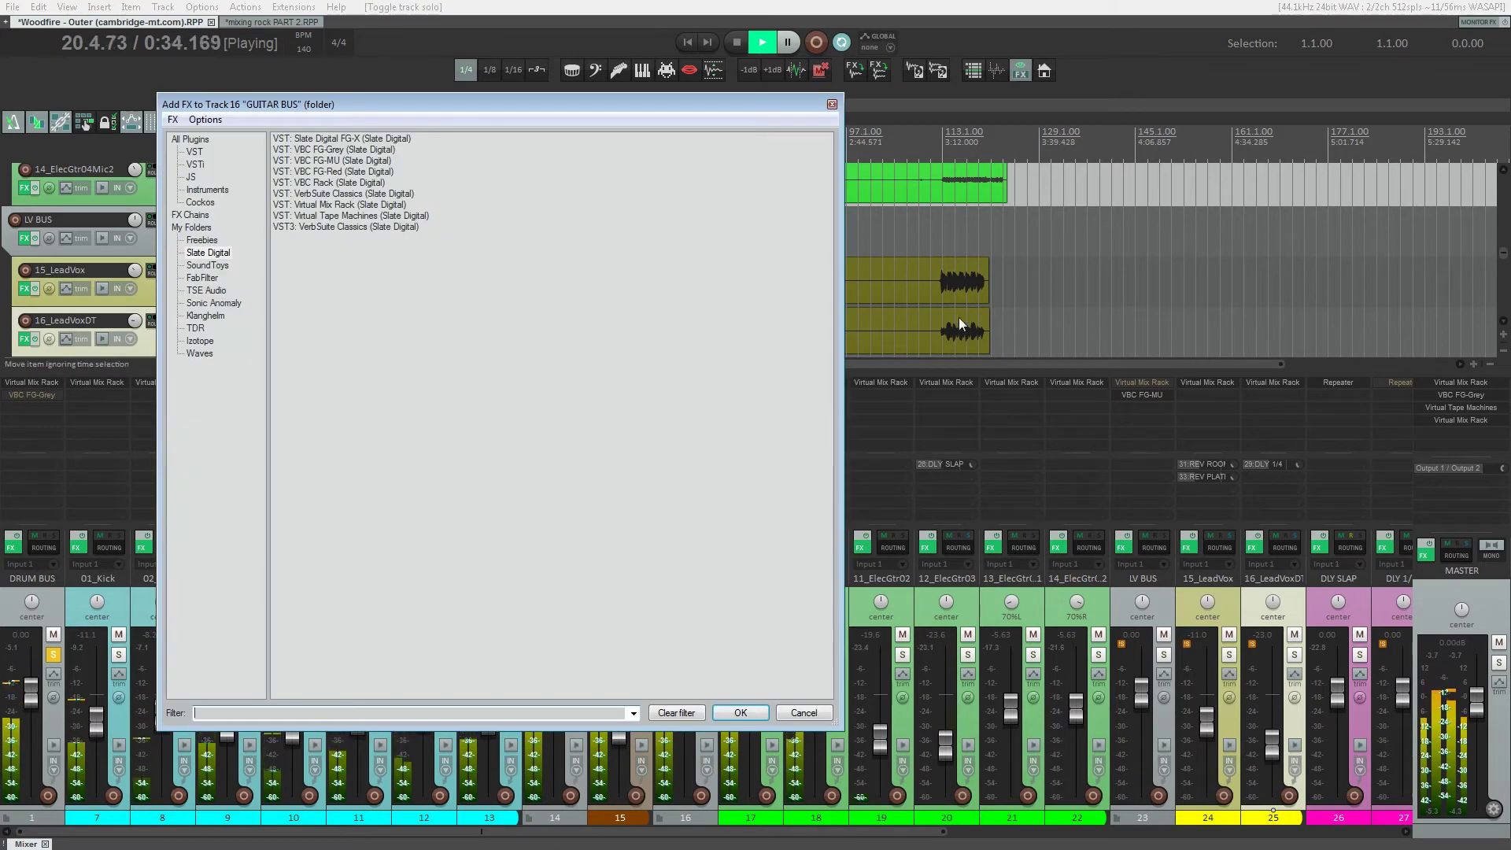
pyautogui.doubleClick(315, 215)
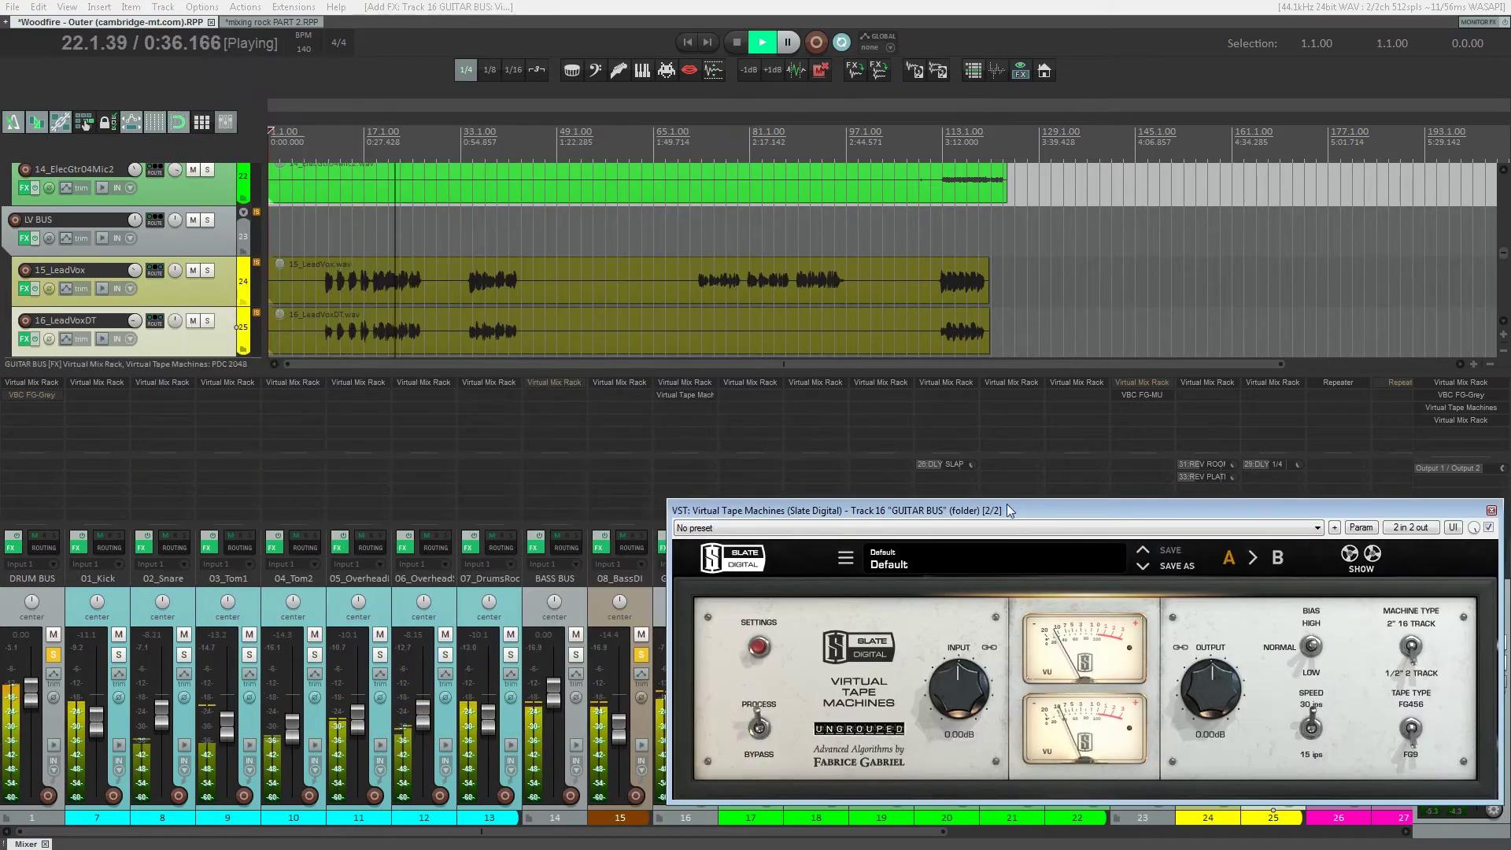
pyautogui.moveTo(675, 398); pyautogui.dragTo(682, 384)
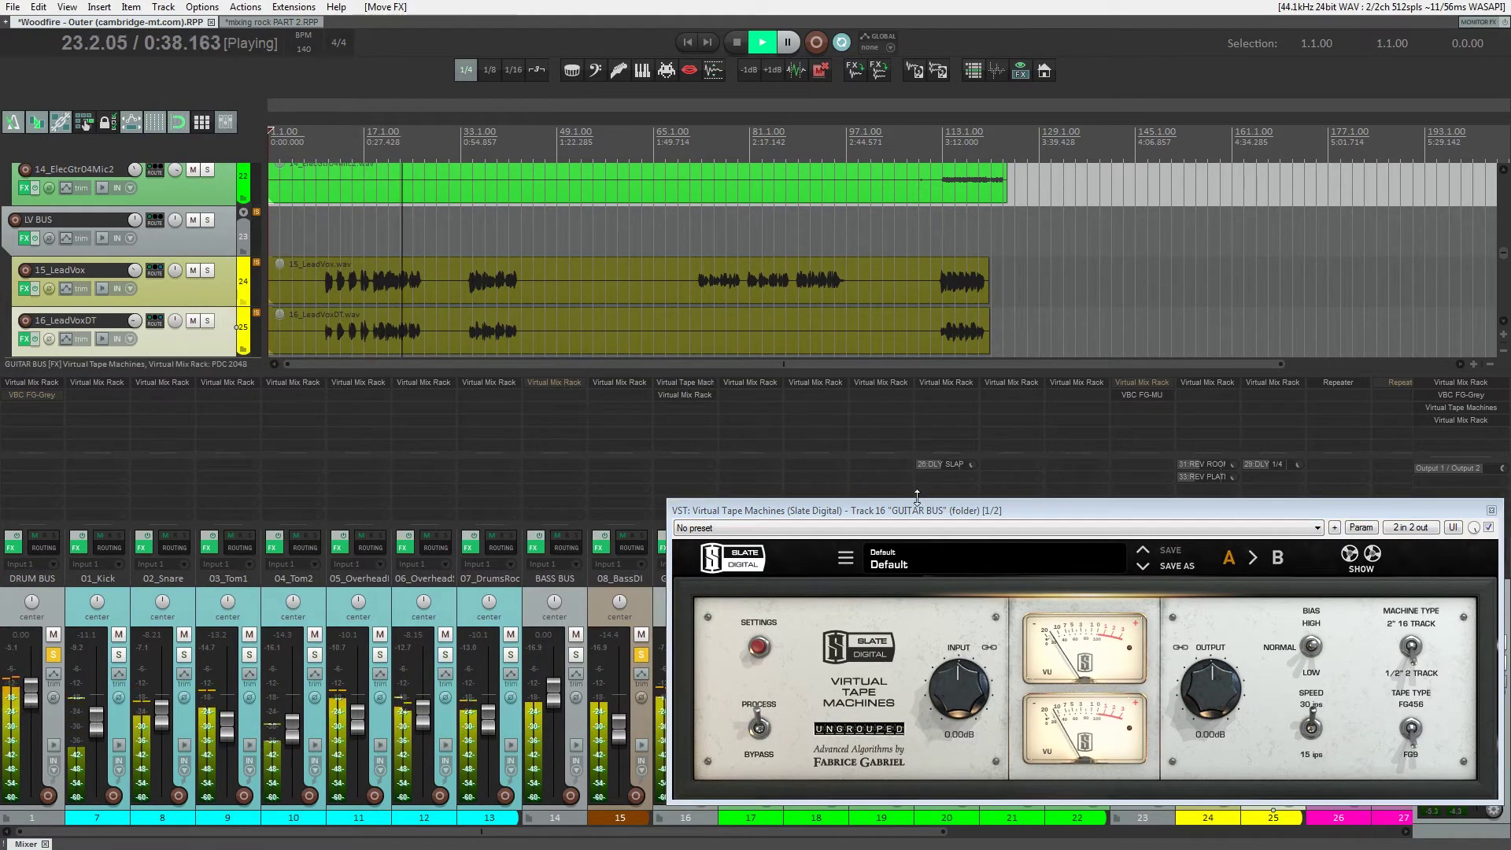
pyautogui.moveTo(917, 507); pyautogui.dragTo(688, 303)
# - Raise the tape machine's input to about +14.8 dB, with noise reduction at -80 dB and bass alignment at about -1.01 dB
pyautogui.moveTo(724, 482); pyautogui.dragTo(721, 425)
pyautogui.click(1080, 452)
pyautogui.moveTo(725, 486); pyautogui.dragTo(729, 459)
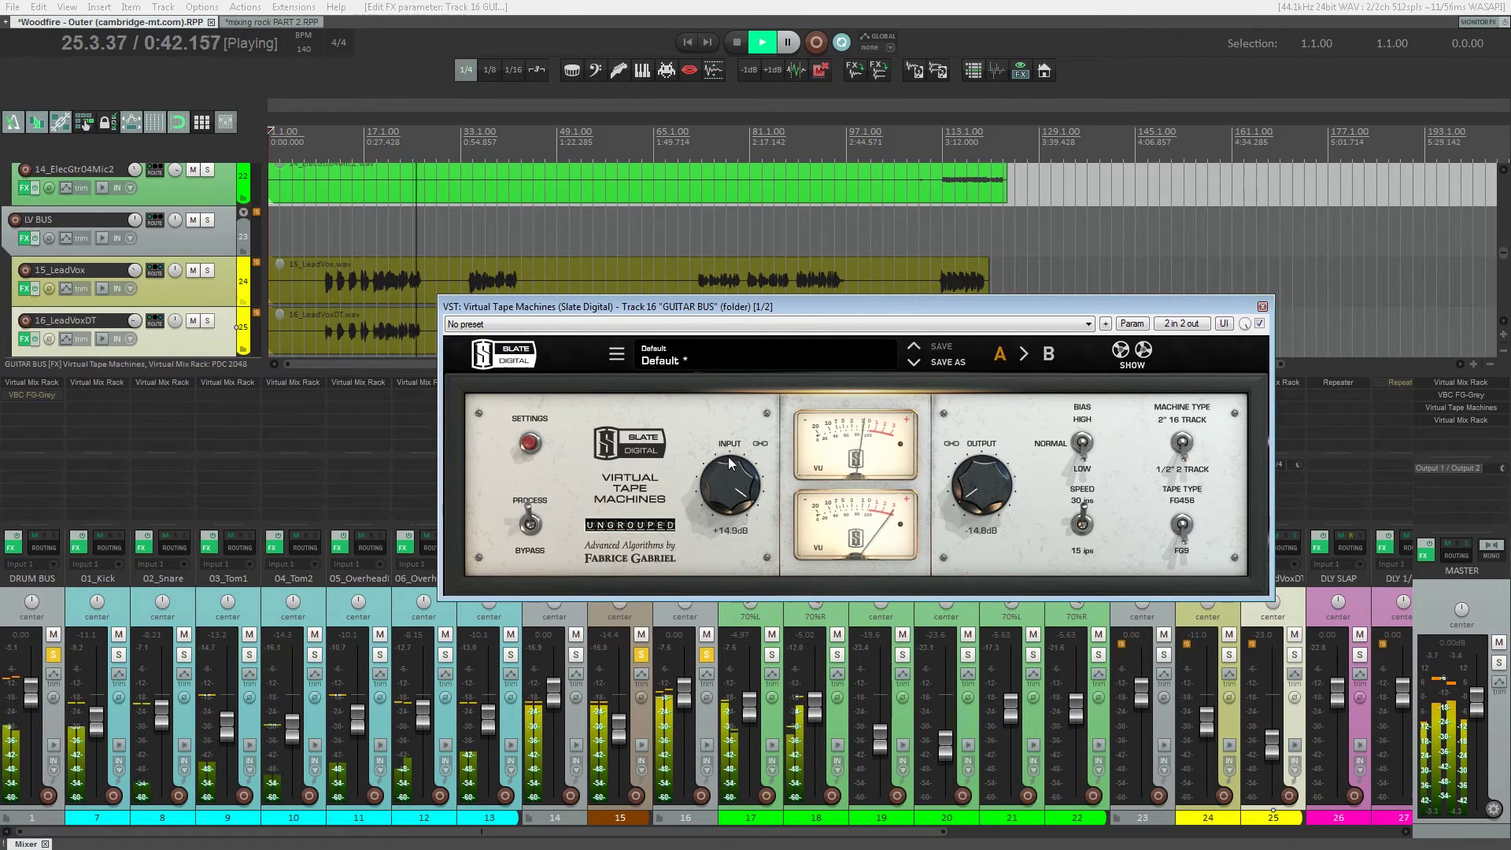
pyautogui.click(530, 444)
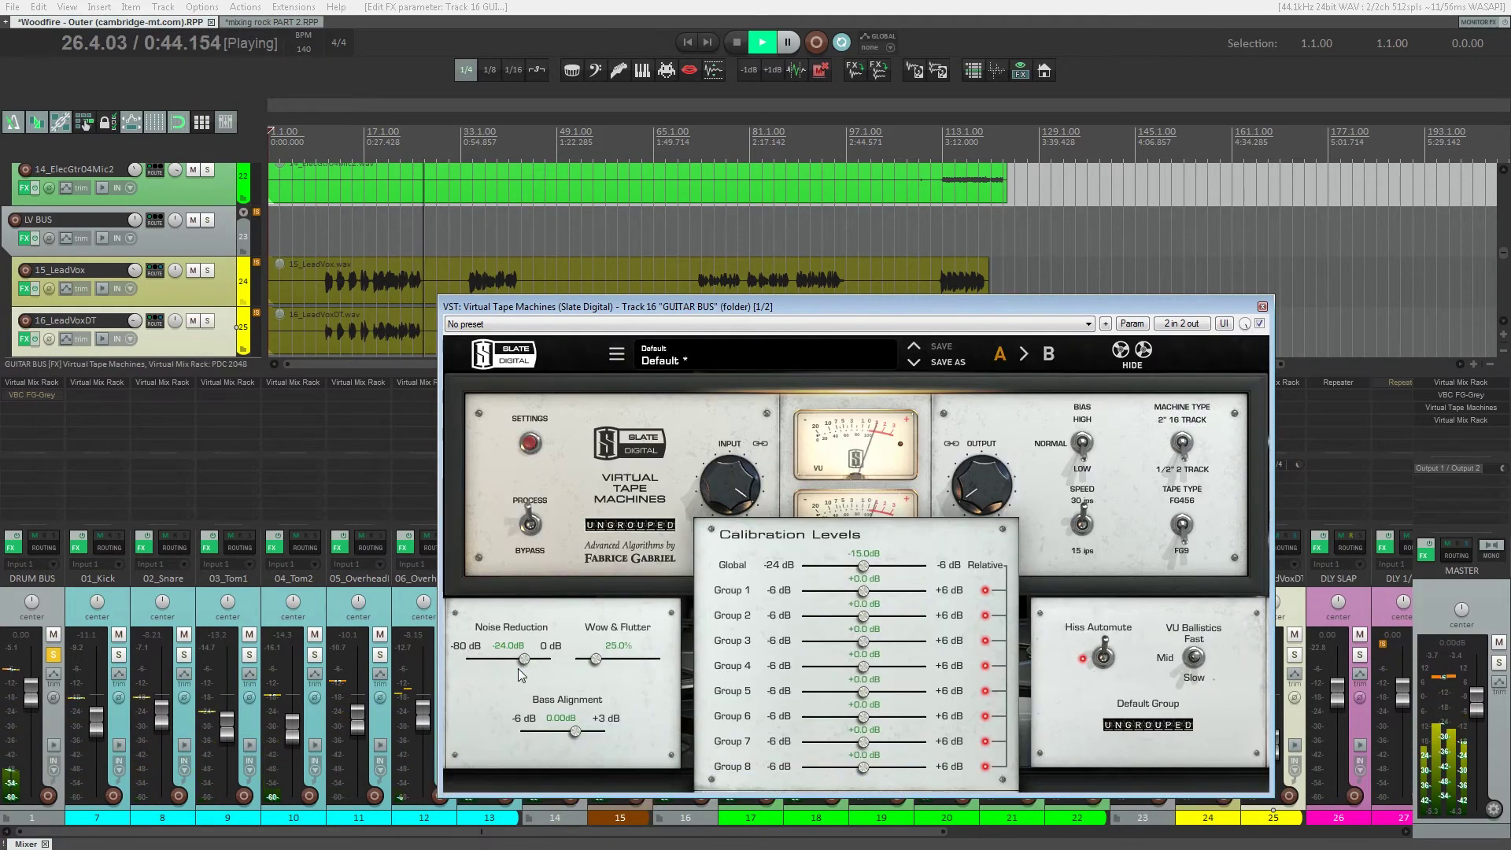
pyautogui.moveTo(578, 737); pyautogui.dragTo(570, 735)
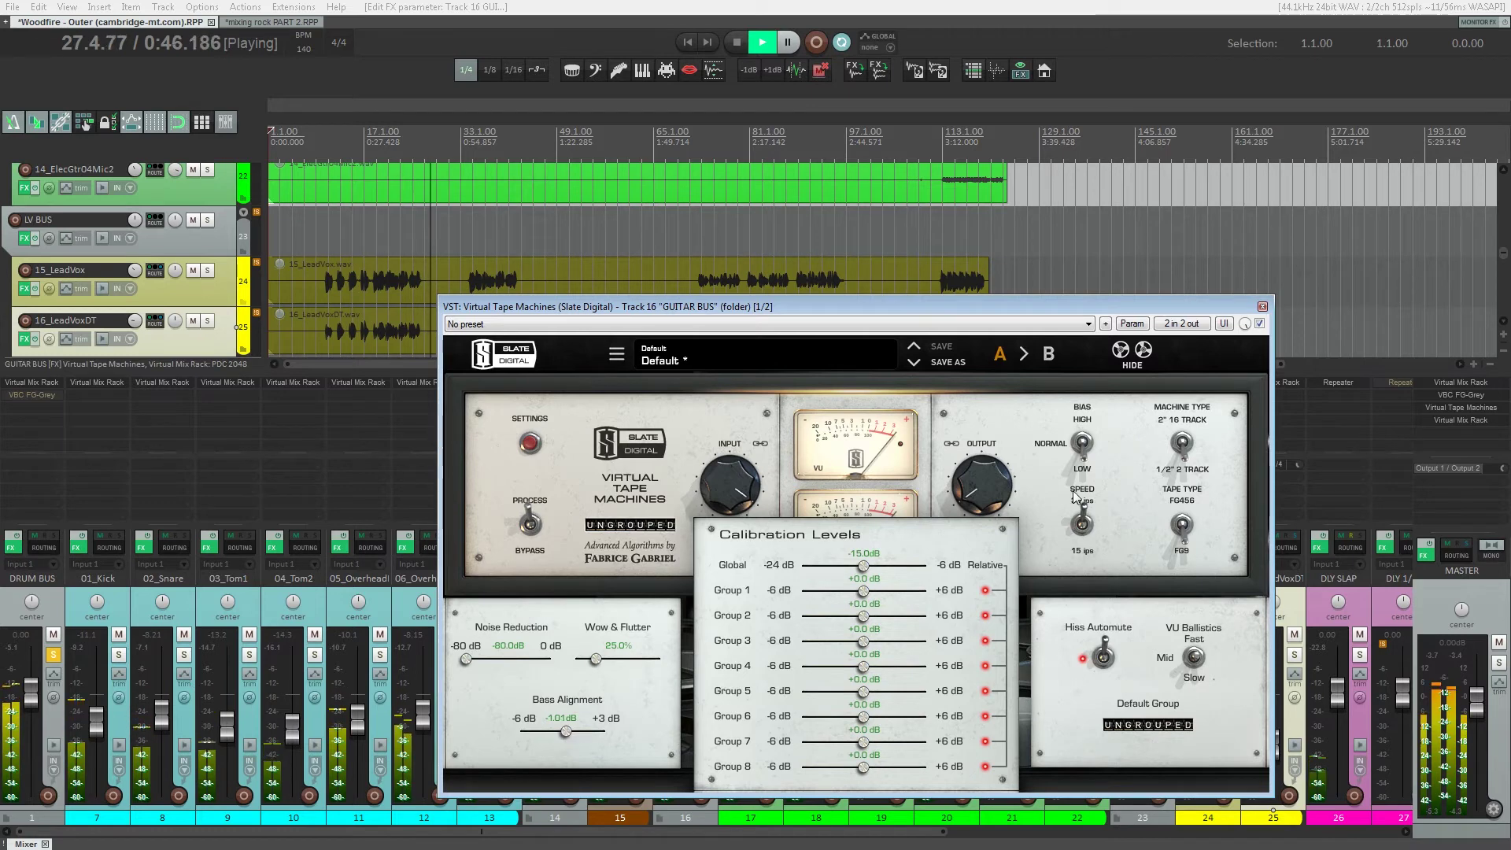
# - Toggle the machine type and tape type, and set the tape machine's input to about +8.37 dB
pyautogui.click(1182, 452)
pyautogui.click(1182, 529)
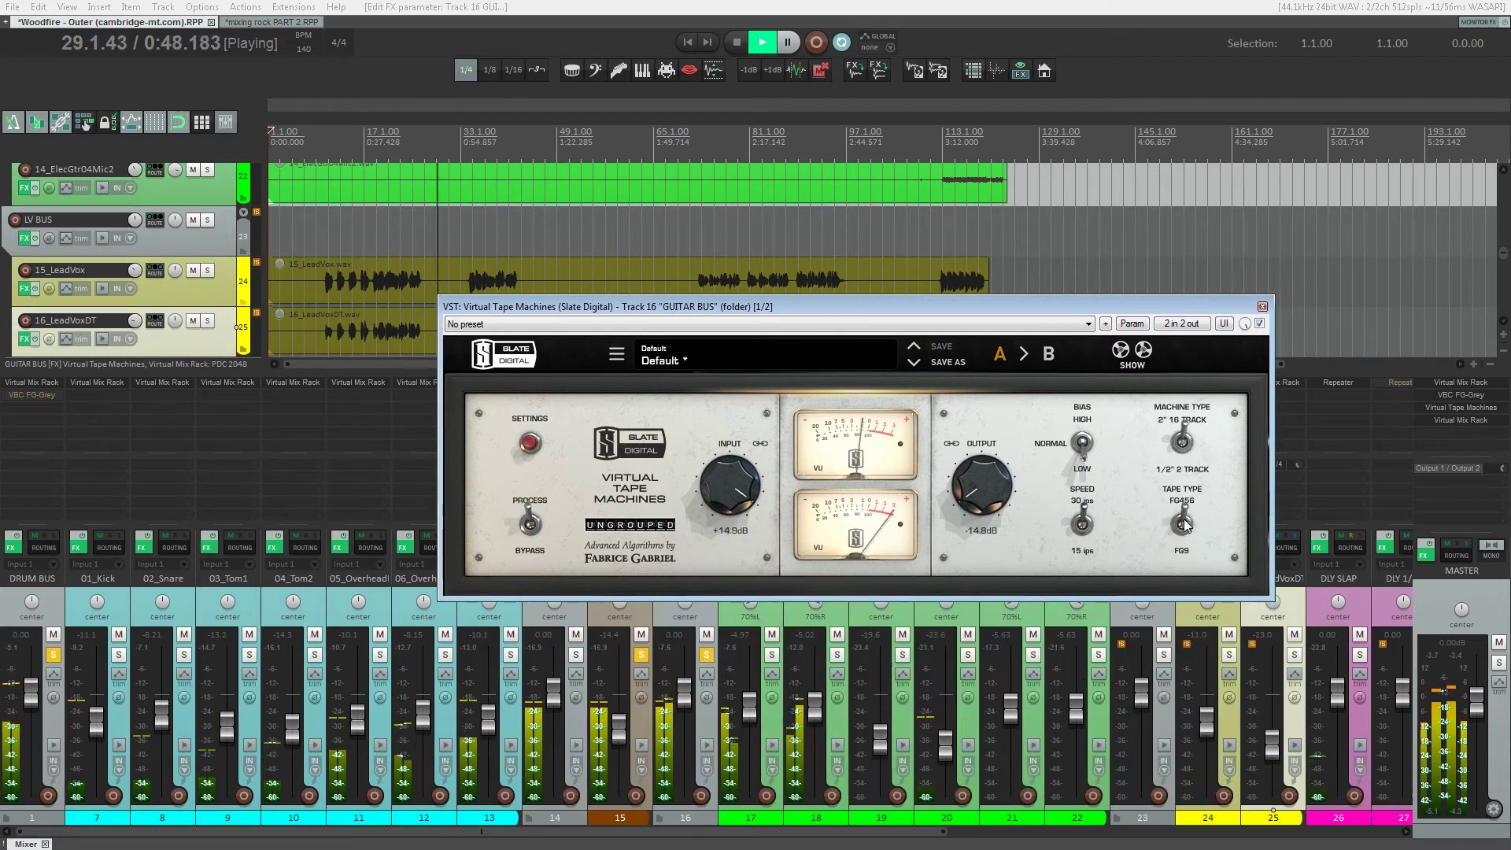
pyautogui.moveTo(730, 486); pyautogui.dragTo(733, 525)
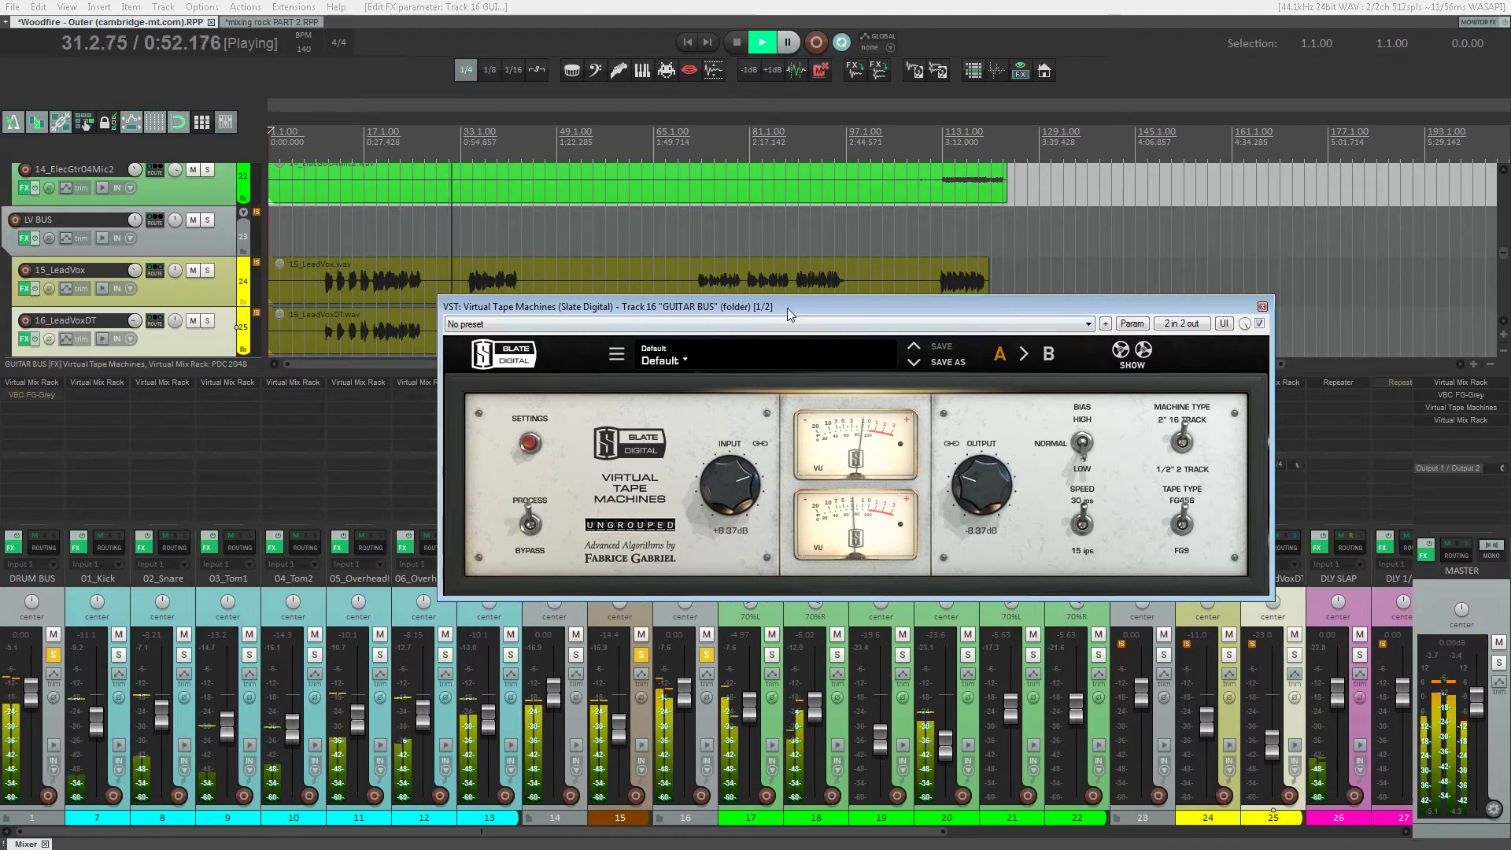
# - Solo the GUITAR BUS exclusively and compare it with Virtual Tape Machines bypassed and enabled
pyautogui.moveTo(770, 311); pyautogui.dragTo(1062, 268)
pyautogui.keyDown('ctrl'); pyautogui.keyDown('alt'); pyautogui.click(706, 655); pyautogui.keyUp('alt'); pyautogui.keyUp('ctrl')
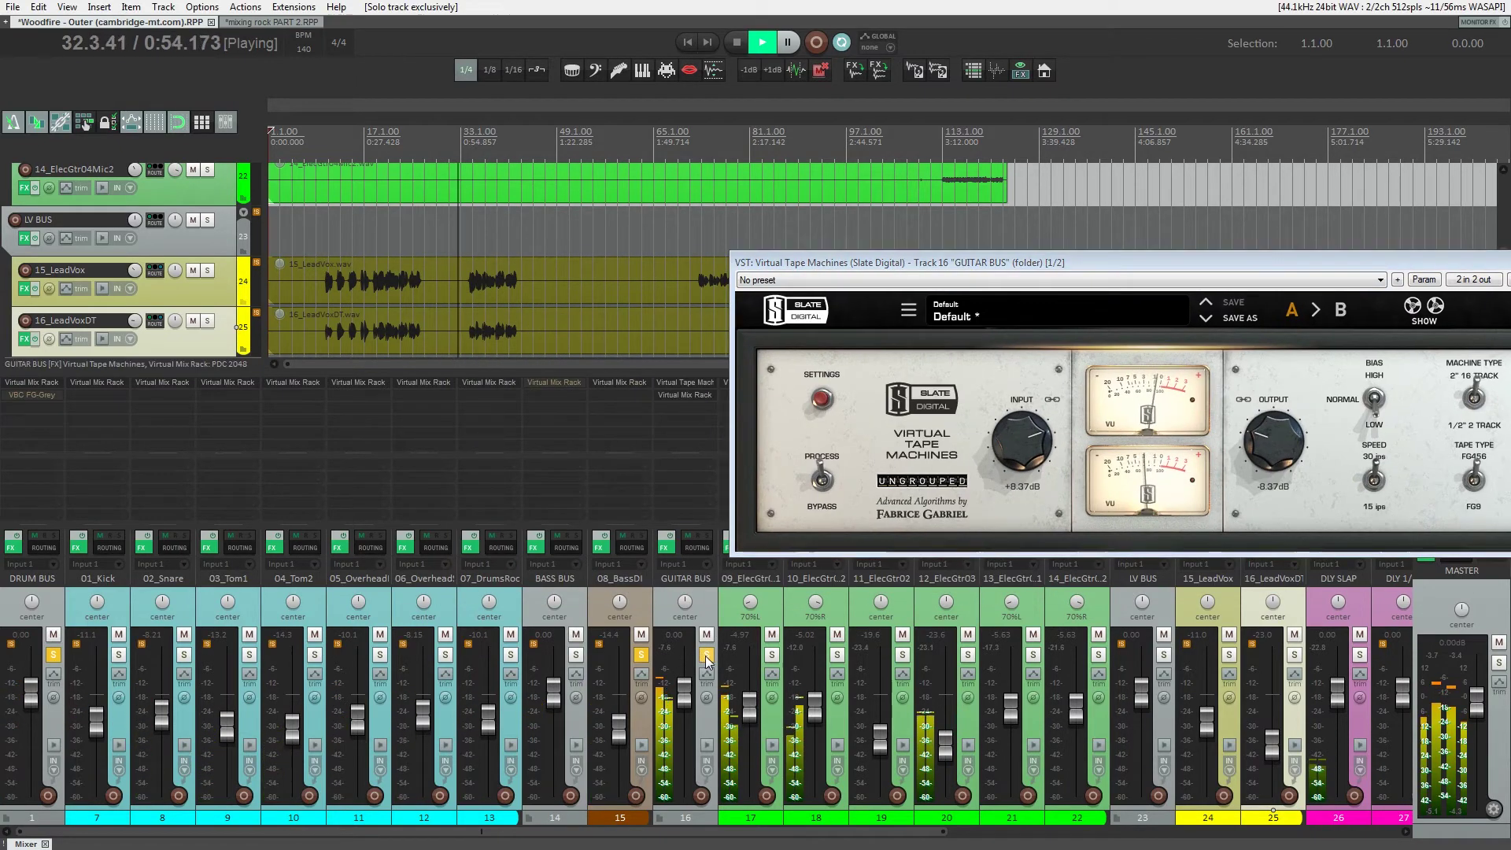
pyautogui.moveTo(1016, 264); pyautogui.dragTo(674, 221)
pyautogui.click(1210, 237)
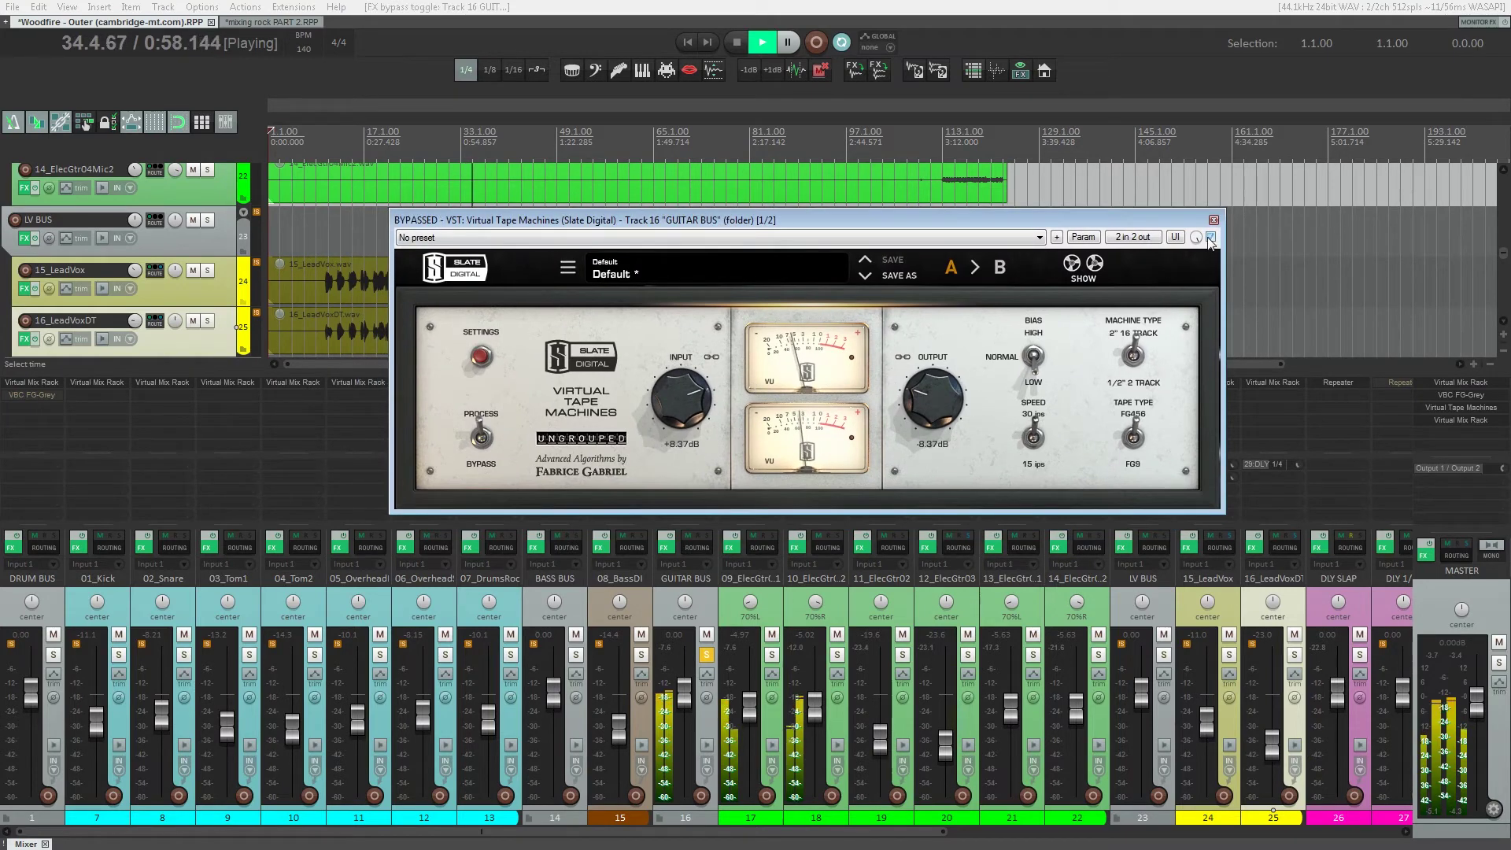
pyautogui.click(1211, 237)
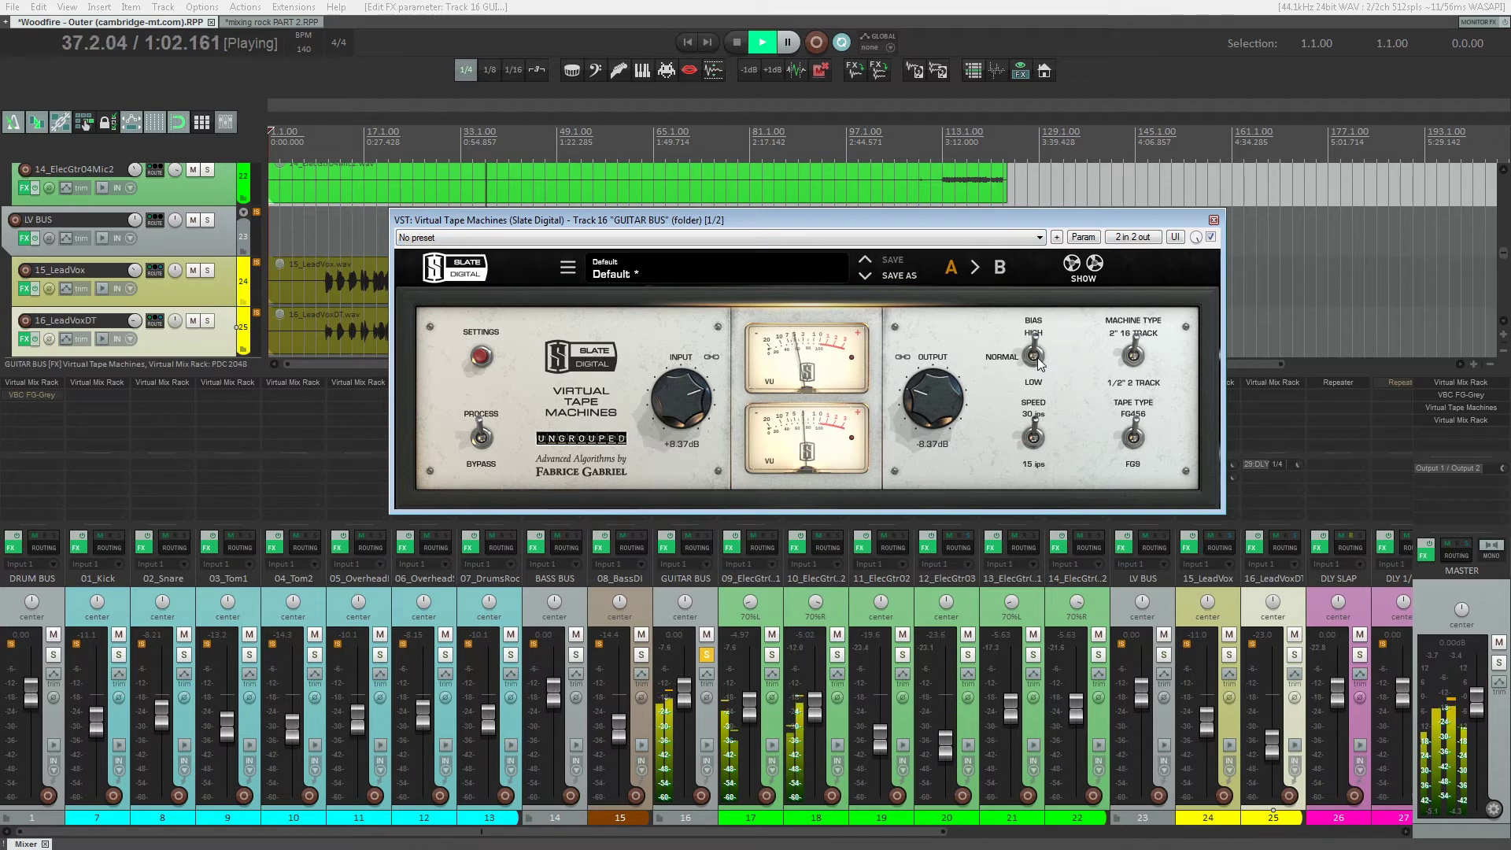
# - Set the tape speed to 15 ips, toggle the bias, and close Virtual Tape Machines
pyautogui.click(1037, 441)
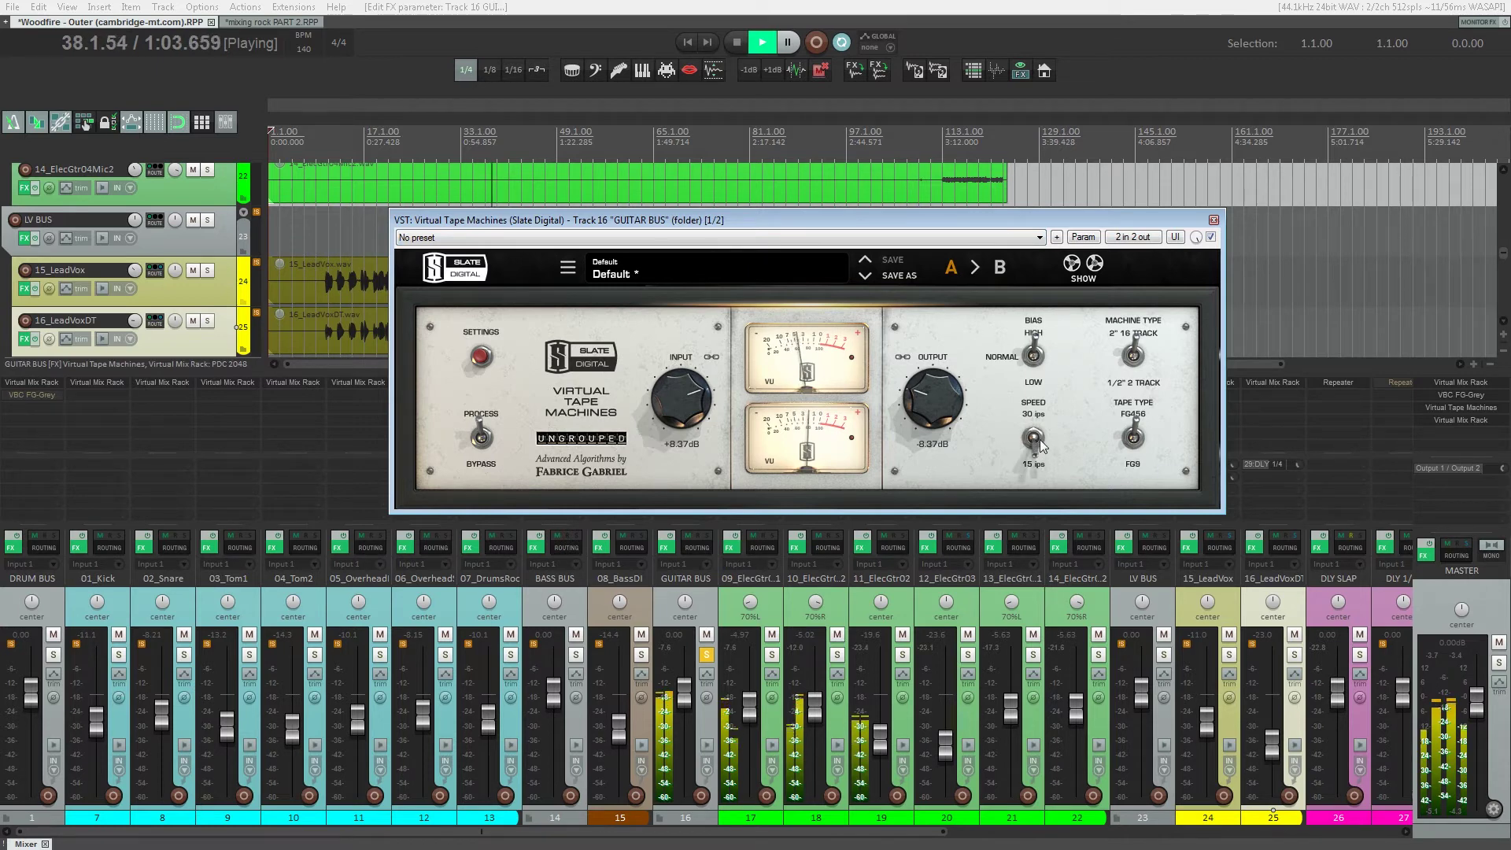
pyautogui.click(1037, 358)
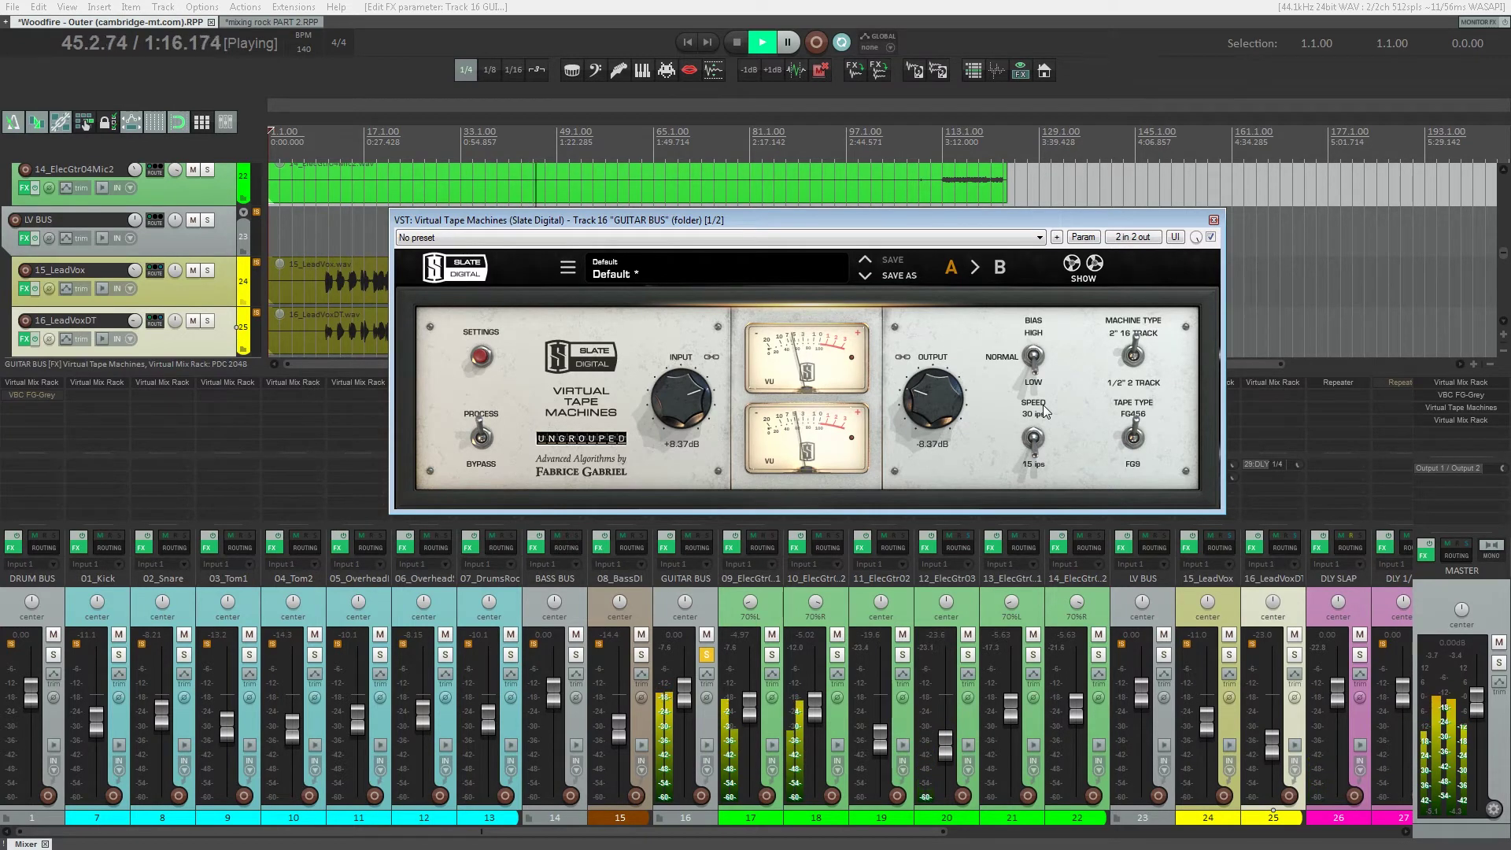
pyautogui.hotkey('ctrl', 'space')
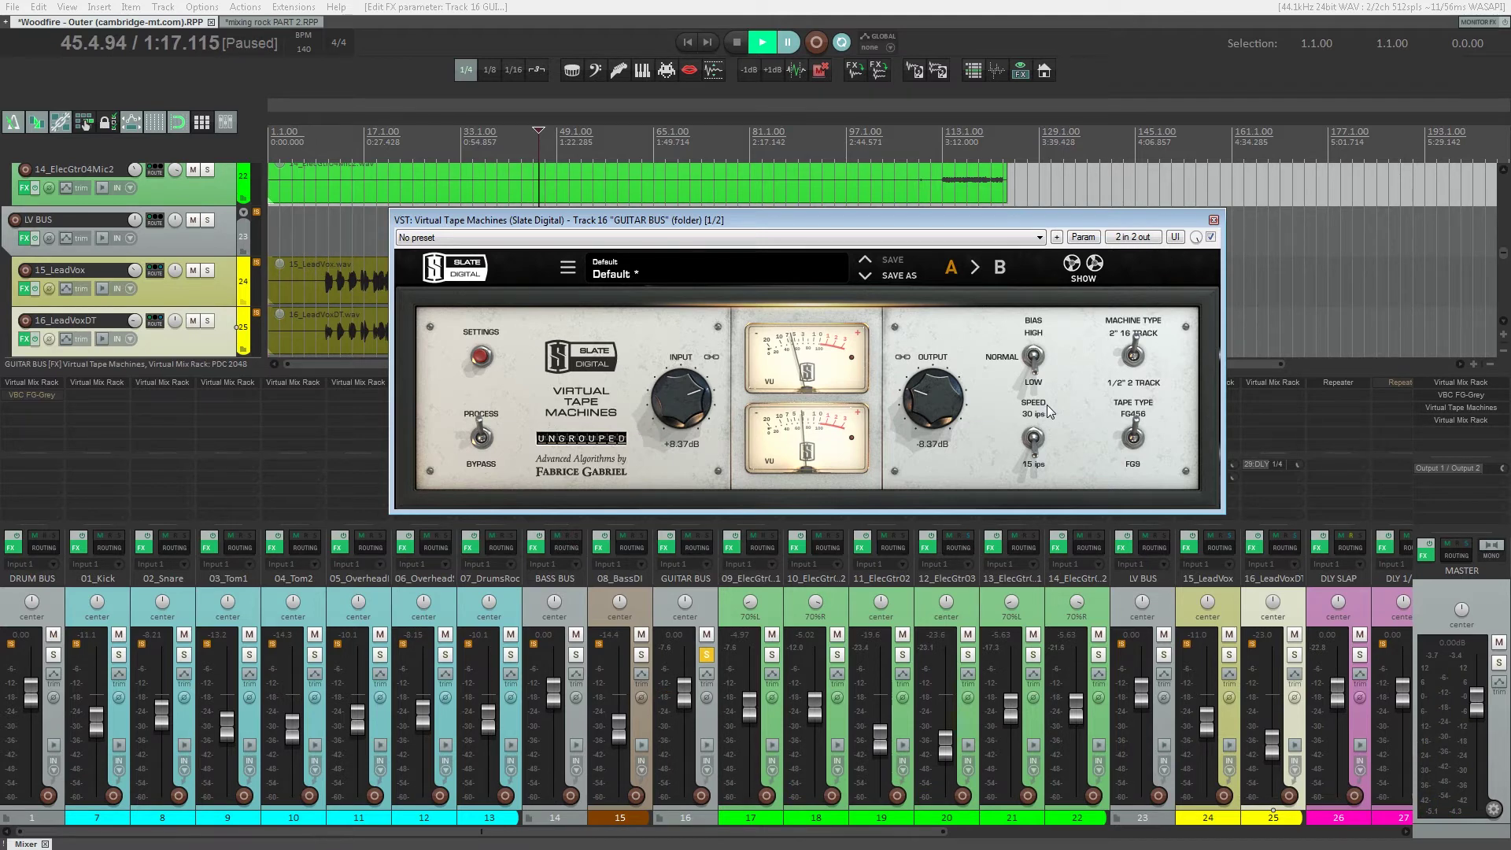
pyautogui.click(1215, 221)
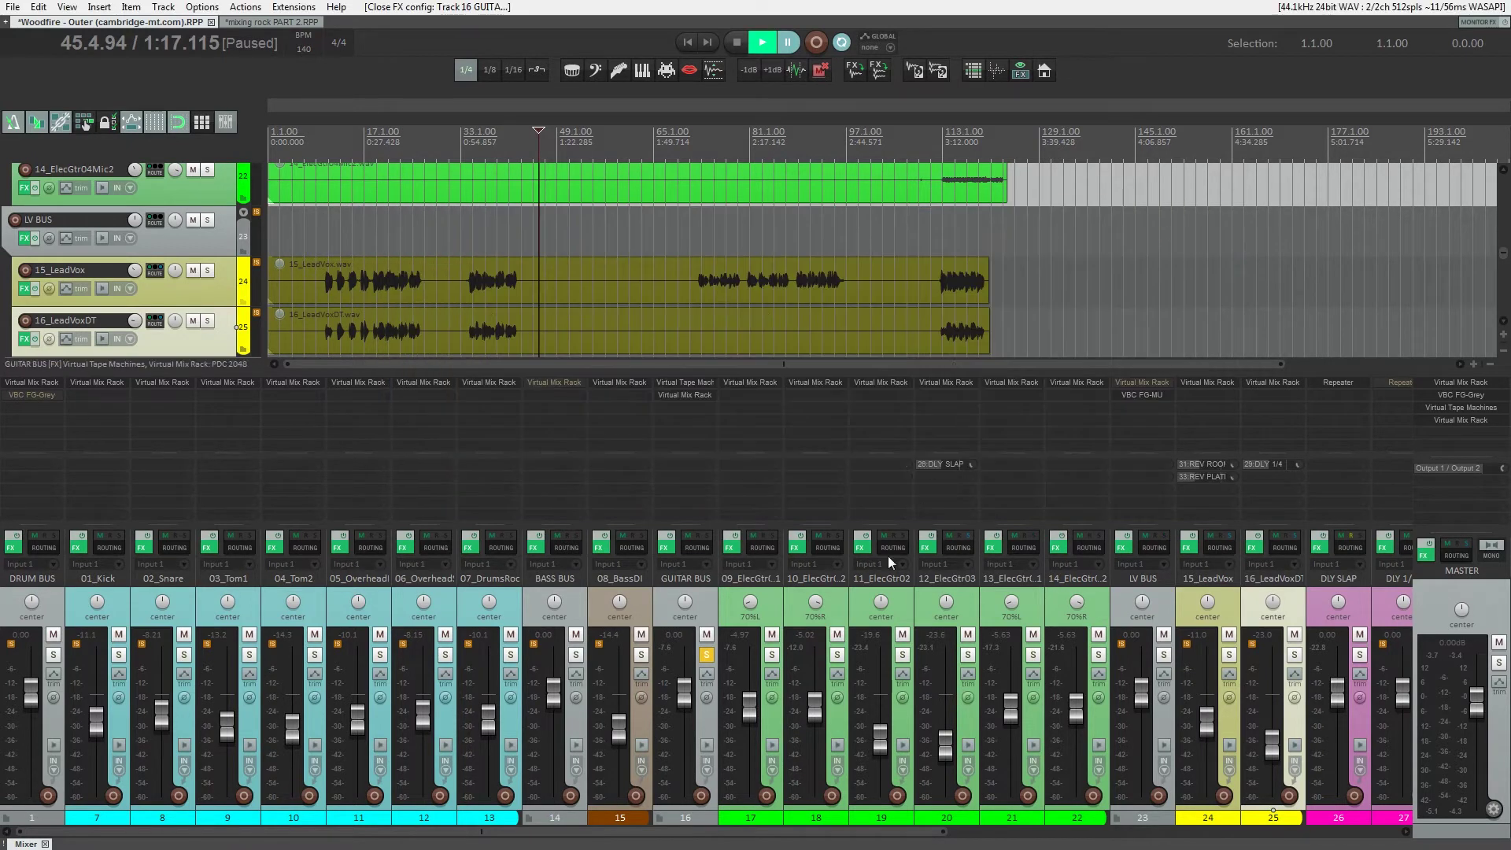
# - Solo 10_ElecGtr01Mic2 exclusively and set the high-pass filter on its CS-EQ to about 169 Hz during playback
pyautogui.keyDown('ctrl'); pyautogui.keyDown('alt'); pyautogui.click(837, 654); pyautogui.keyUp('alt'); pyautogui.keyUp('ctrl')
pyautogui.press('space')
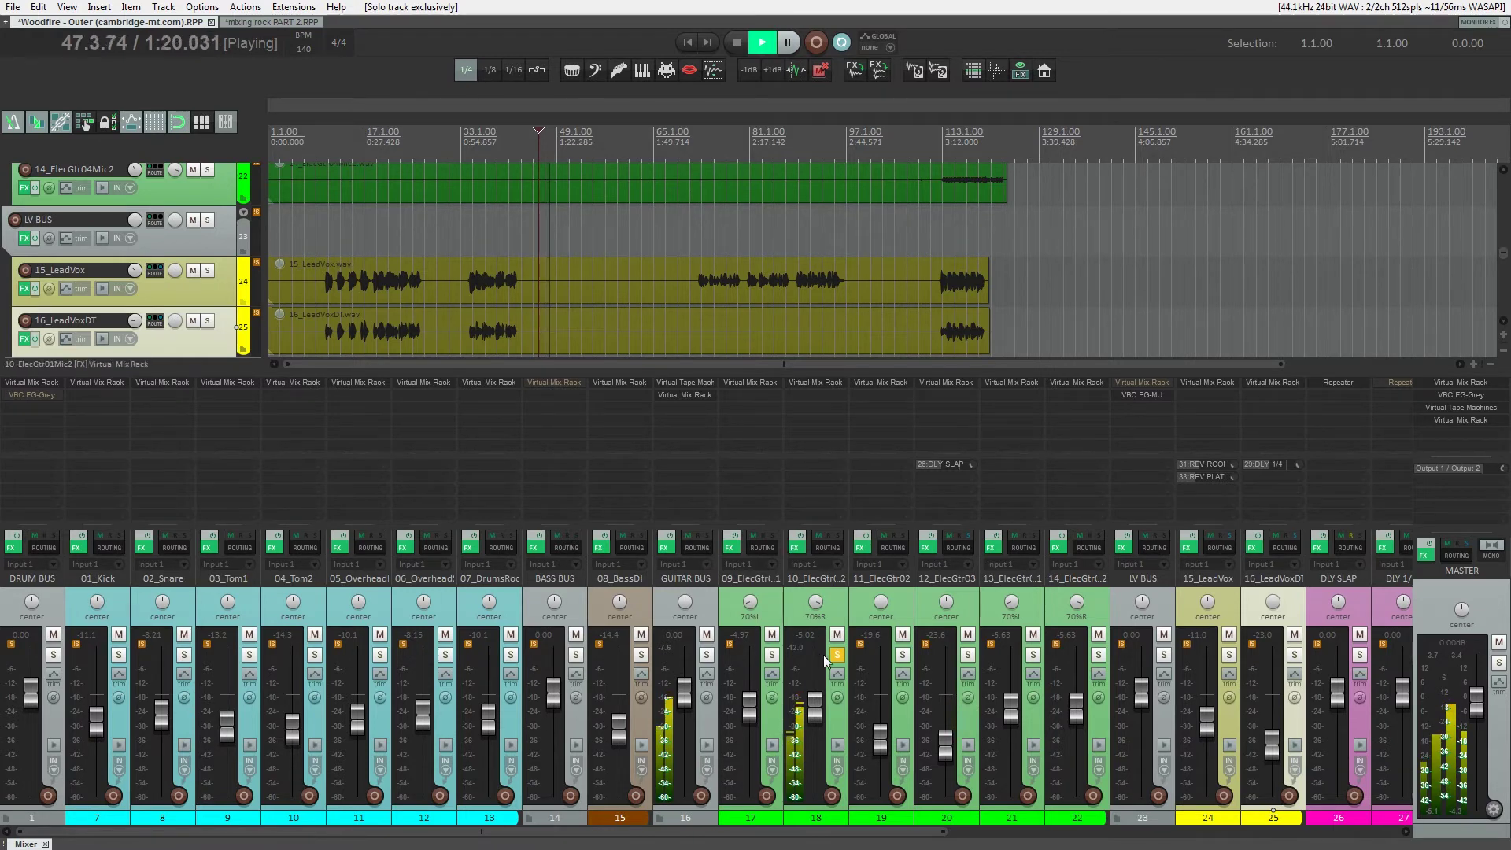
pyautogui.click(809, 386)
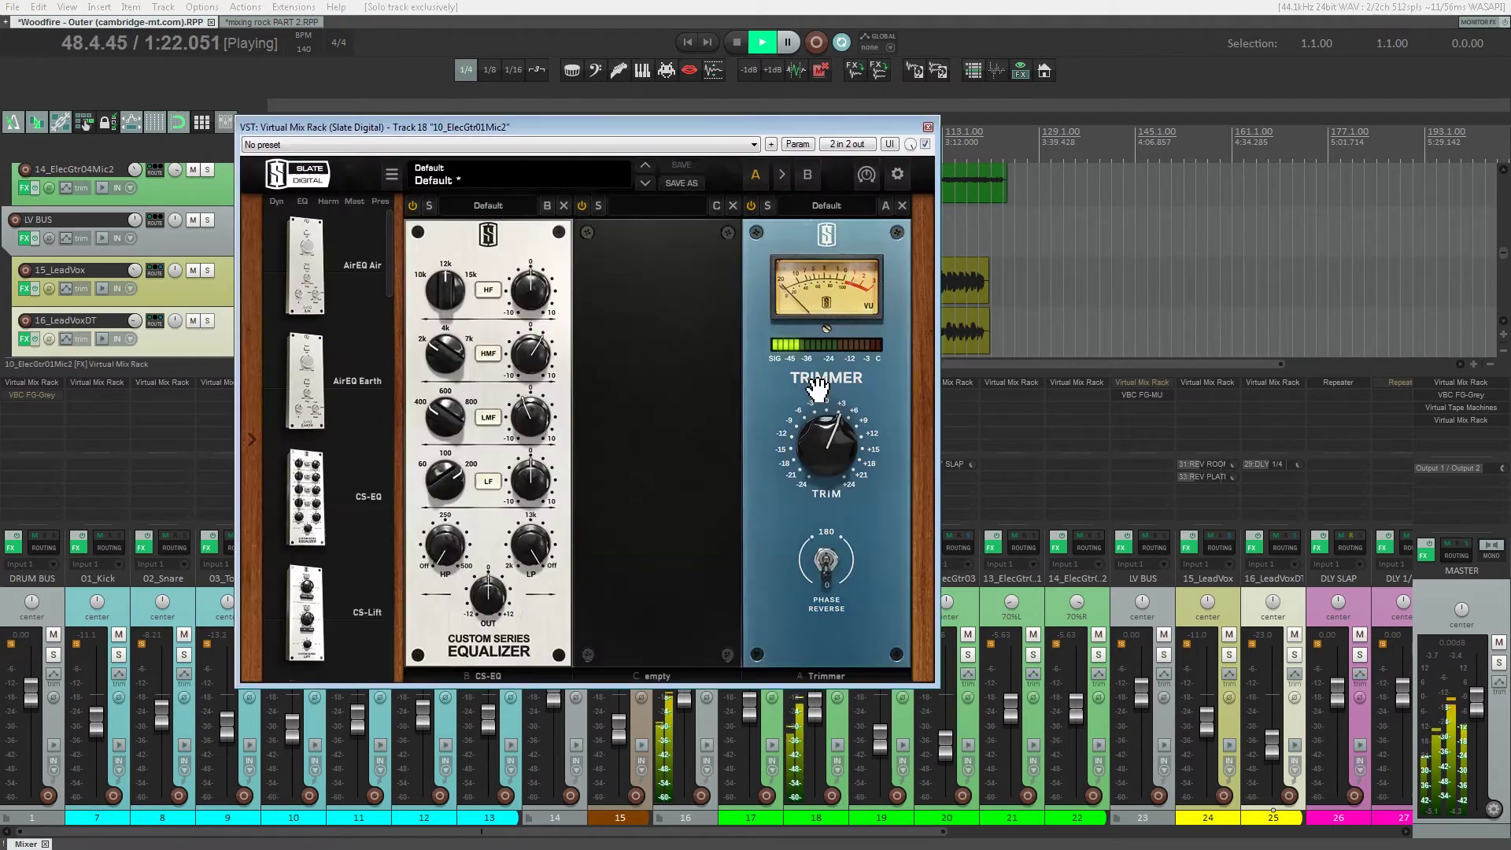
pyautogui.moveTo(557, 129); pyautogui.dragTo(732, 134)
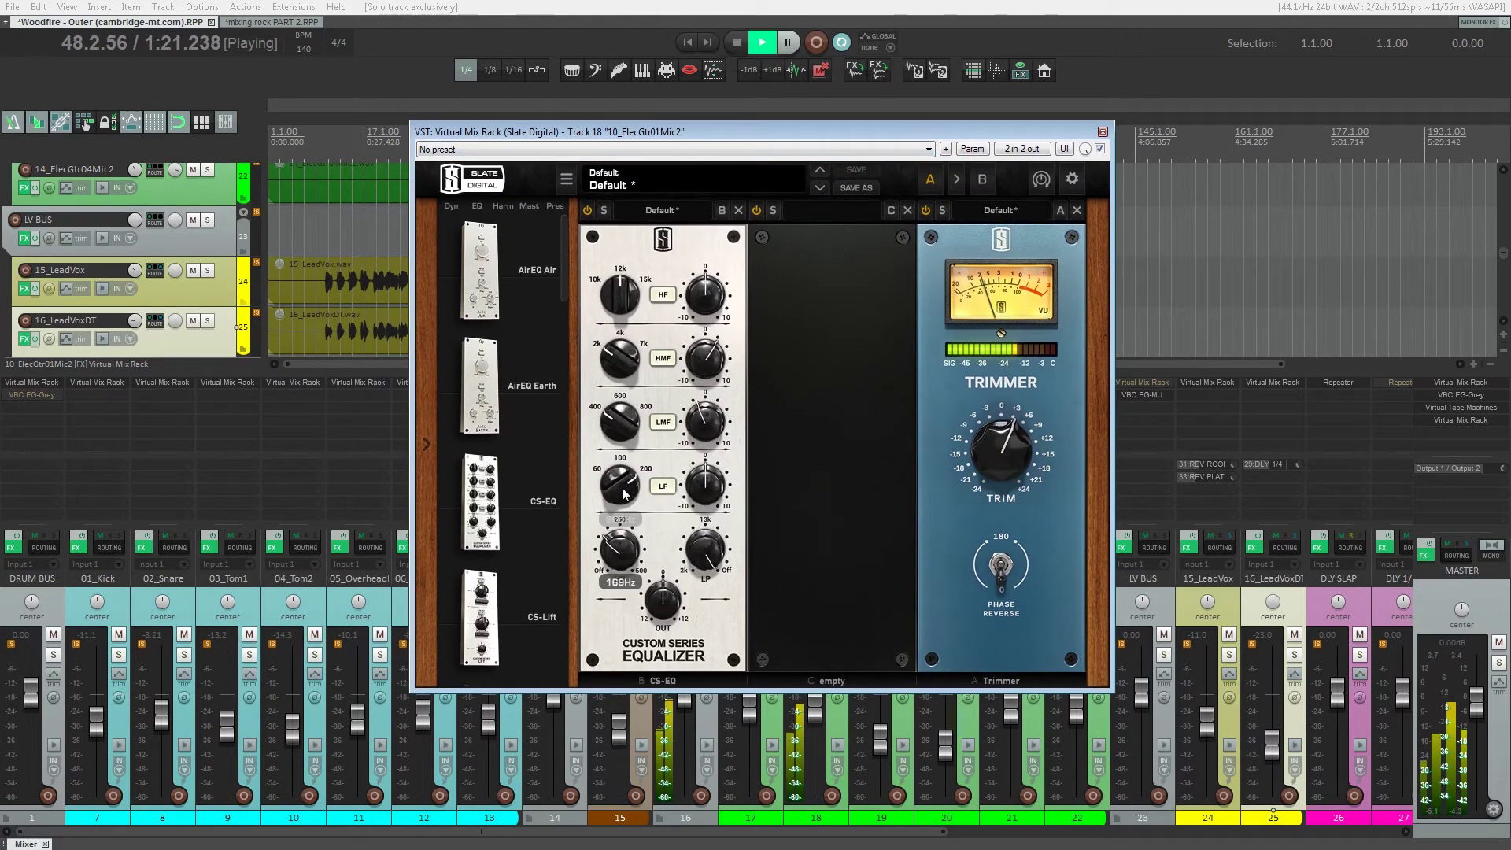
pyautogui.moveTo(623, 487); pyautogui.dragTo(622, 486)
pyautogui.press('space')
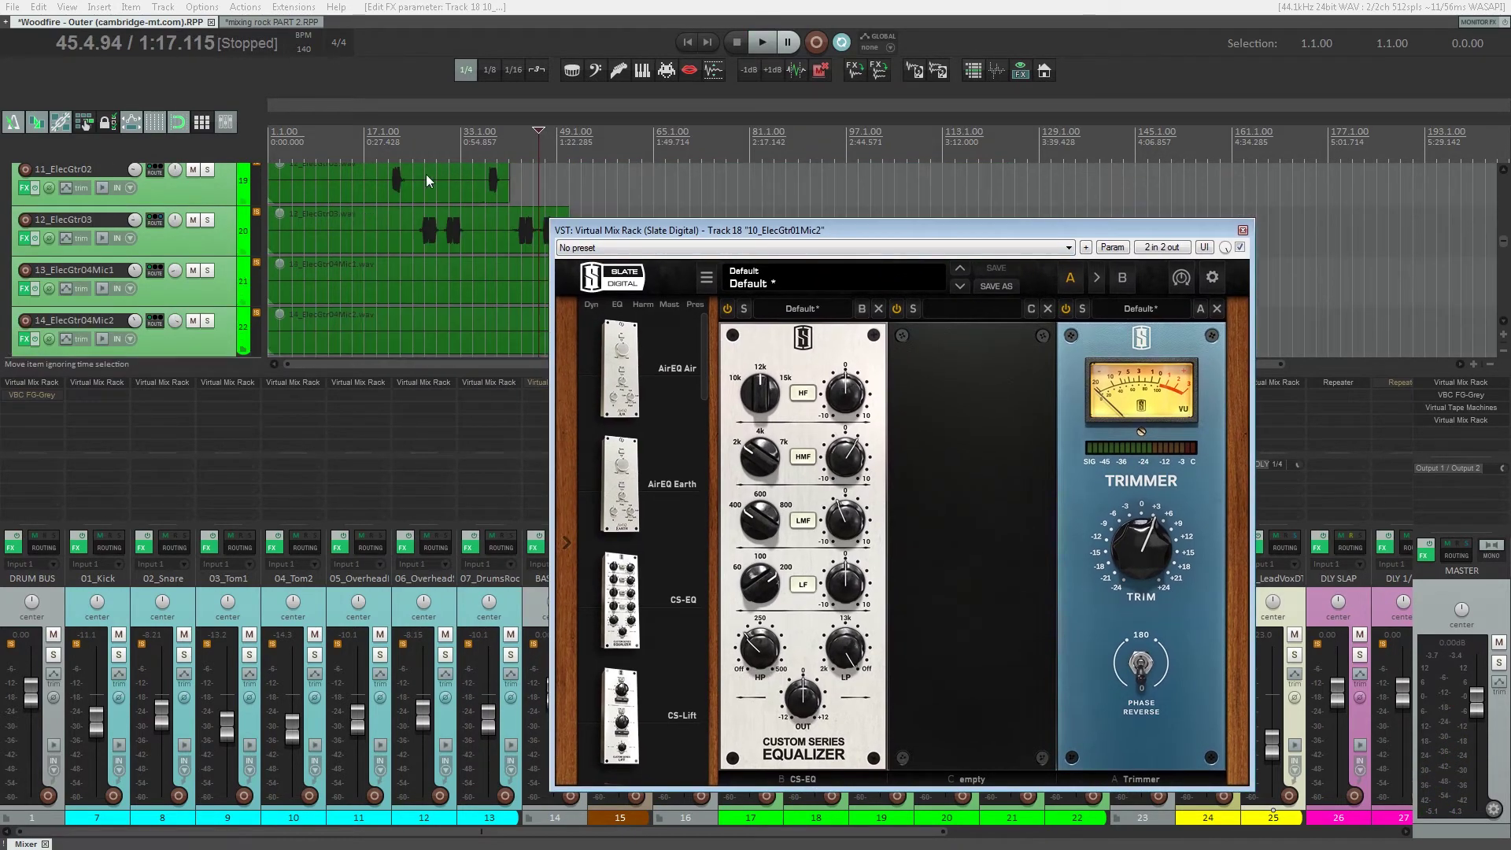
# - Play 10_ElecGtr01Mic2 from about bar 19 and set the CS-EQ high-pass filter to about 173 Hz
pyautogui.click(378, 162)
pyautogui.press('space')
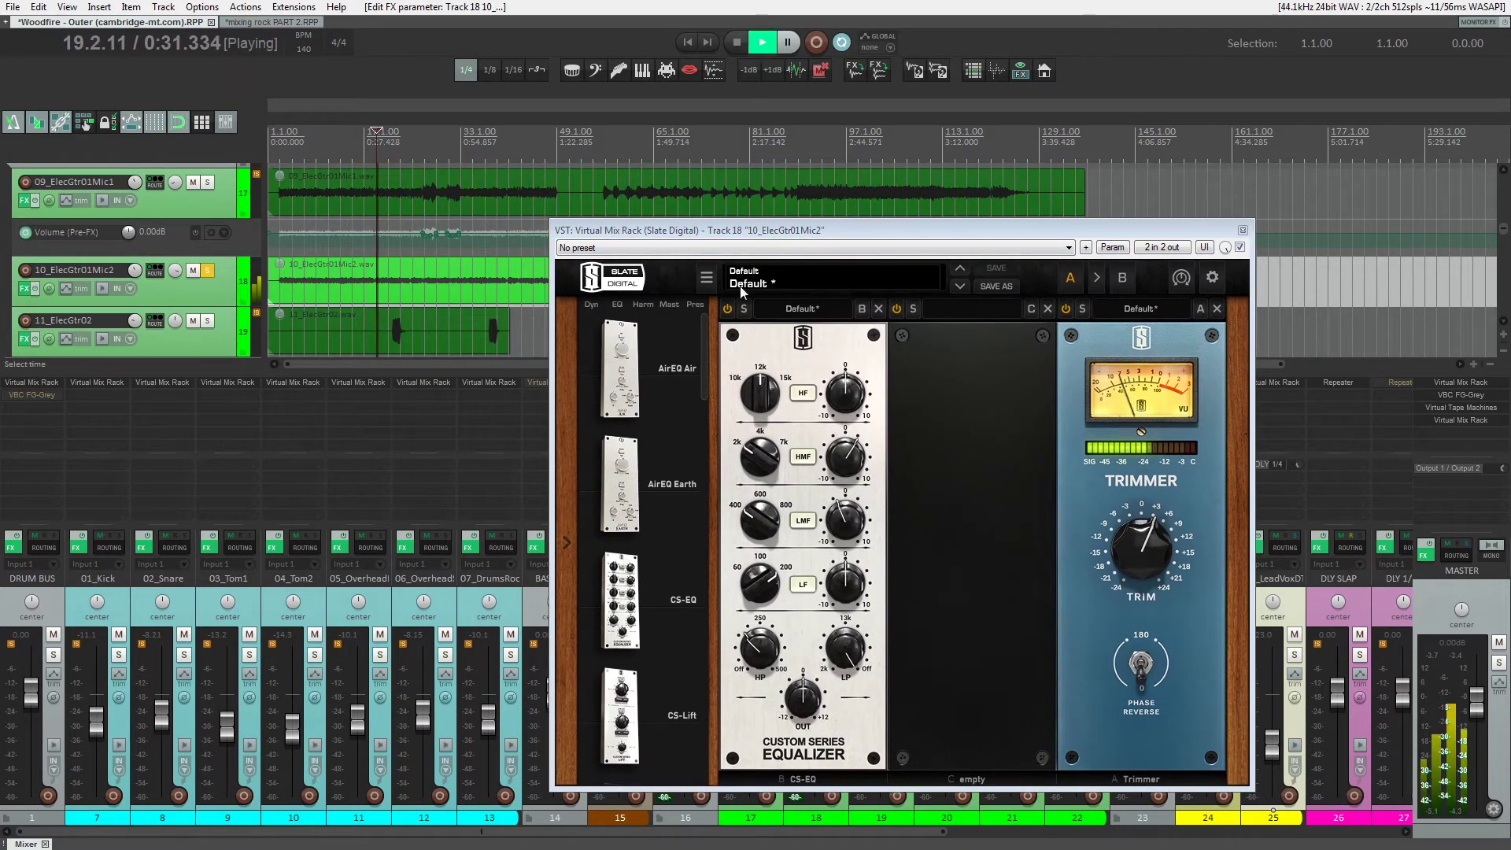
pyautogui.moveTo(760, 644)
pyautogui.mouseDown()
pyautogui.moveTo(766, 596)
pyautogui.moveTo(760, 641)
pyautogui.mouseUp()
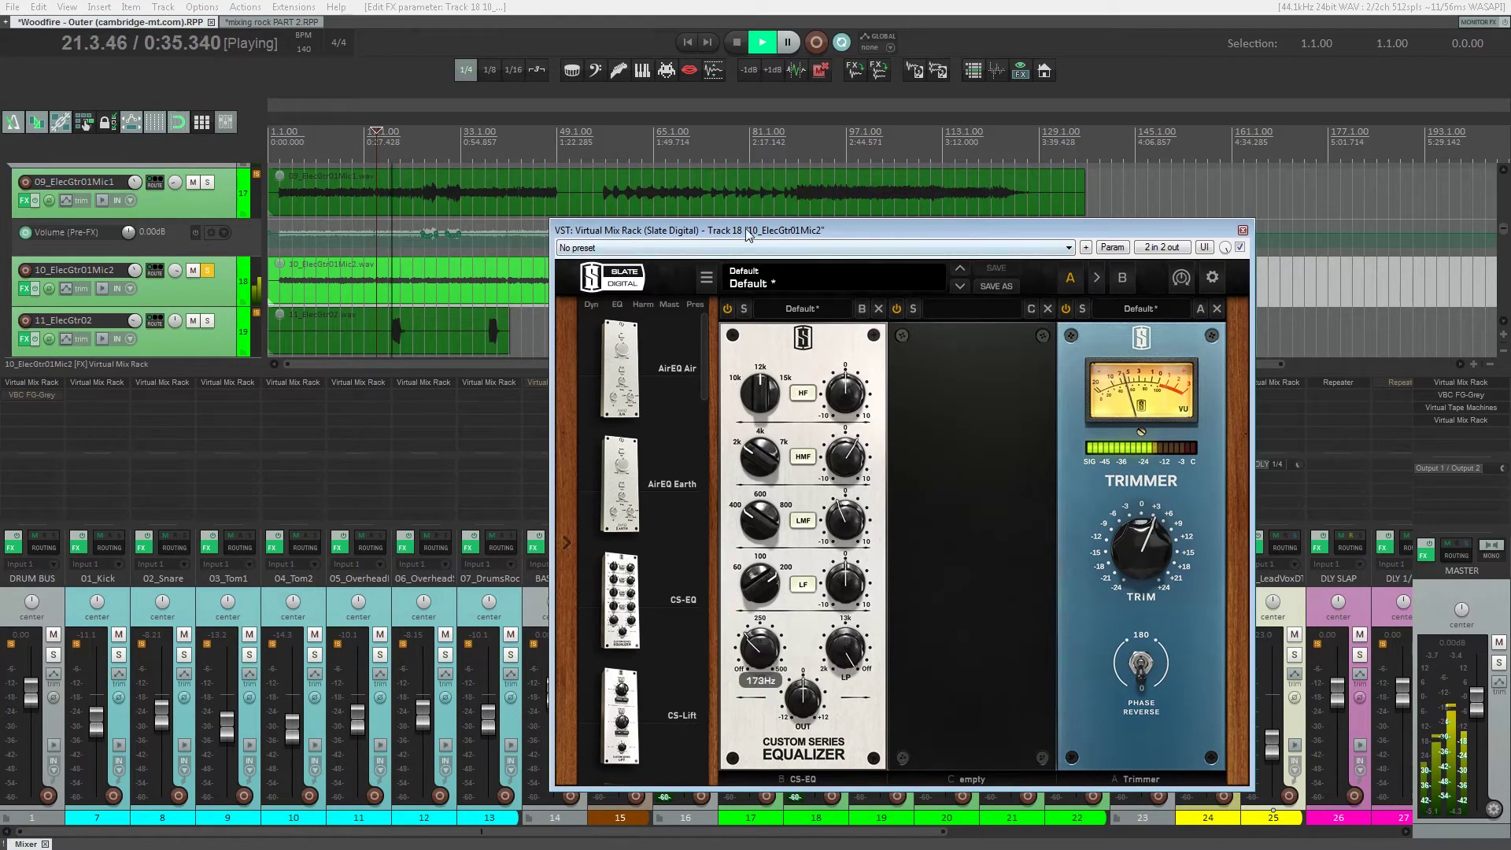
# - Solo 09_ElecGtr01Mic1 as well, set the Trimmer in its Virtual Mix Rack to about -3.21 dB, and close the rack
pyautogui.moveTo(747, 235); pyautogui.dragTo(992, 194)
pyautogui.click(772, 655)
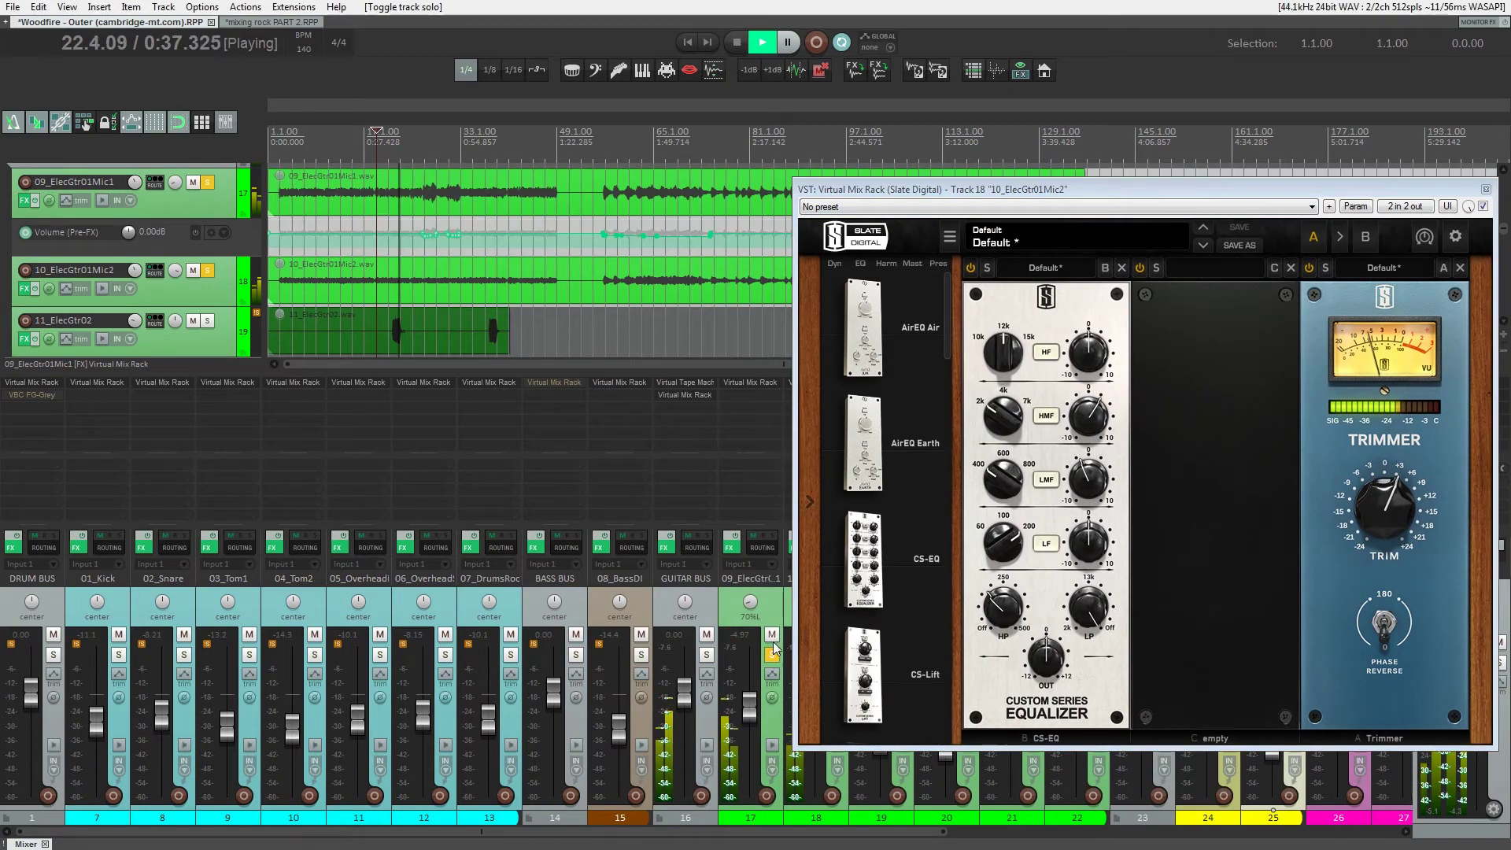
pyautogui.moveTo(933, 189); pyautogui.dragTo(519, 166)
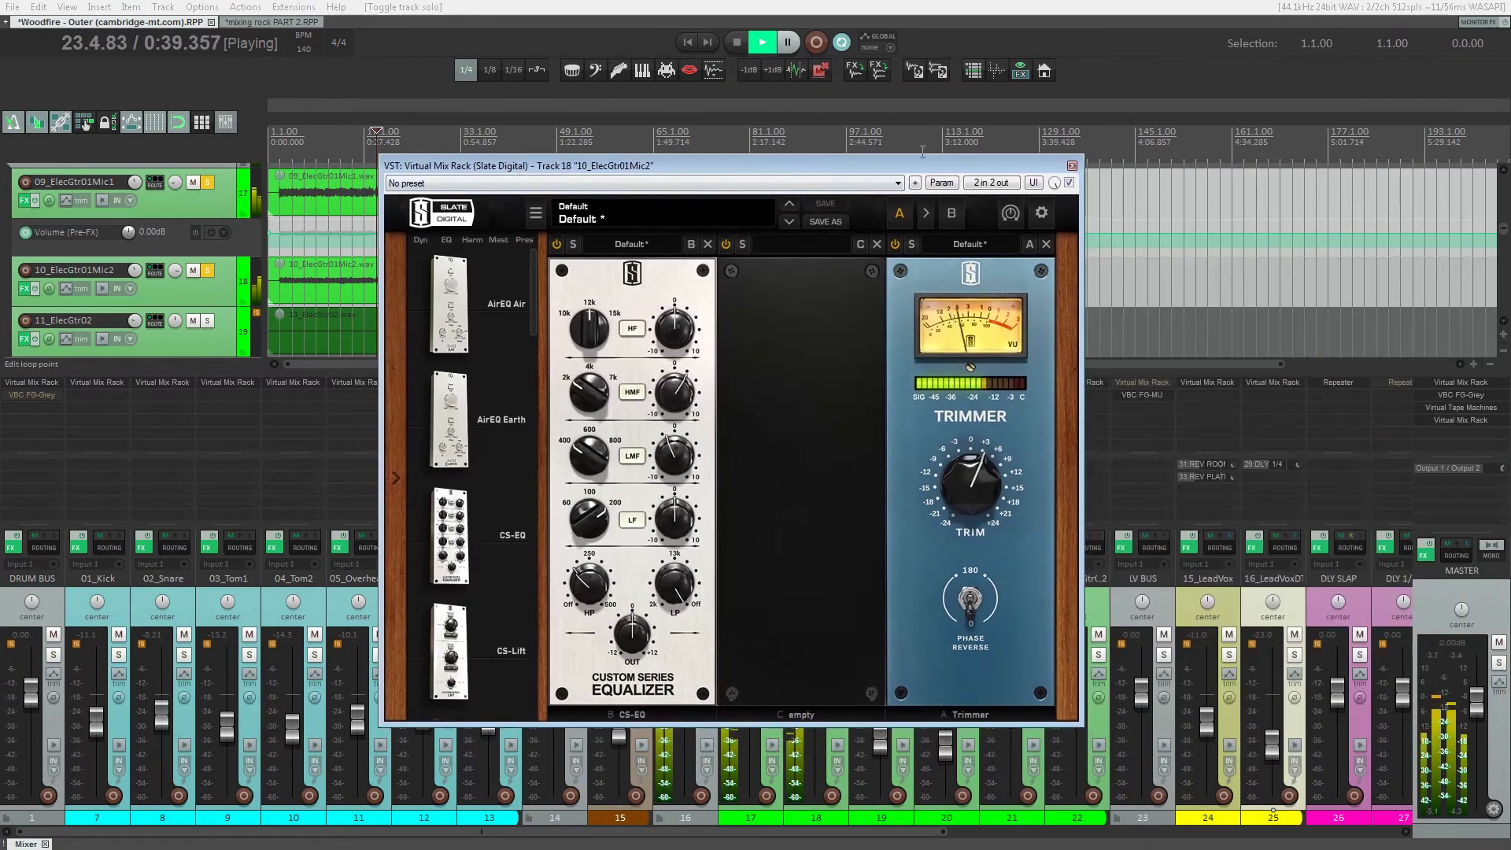
pyautogui.click(1071, 166)
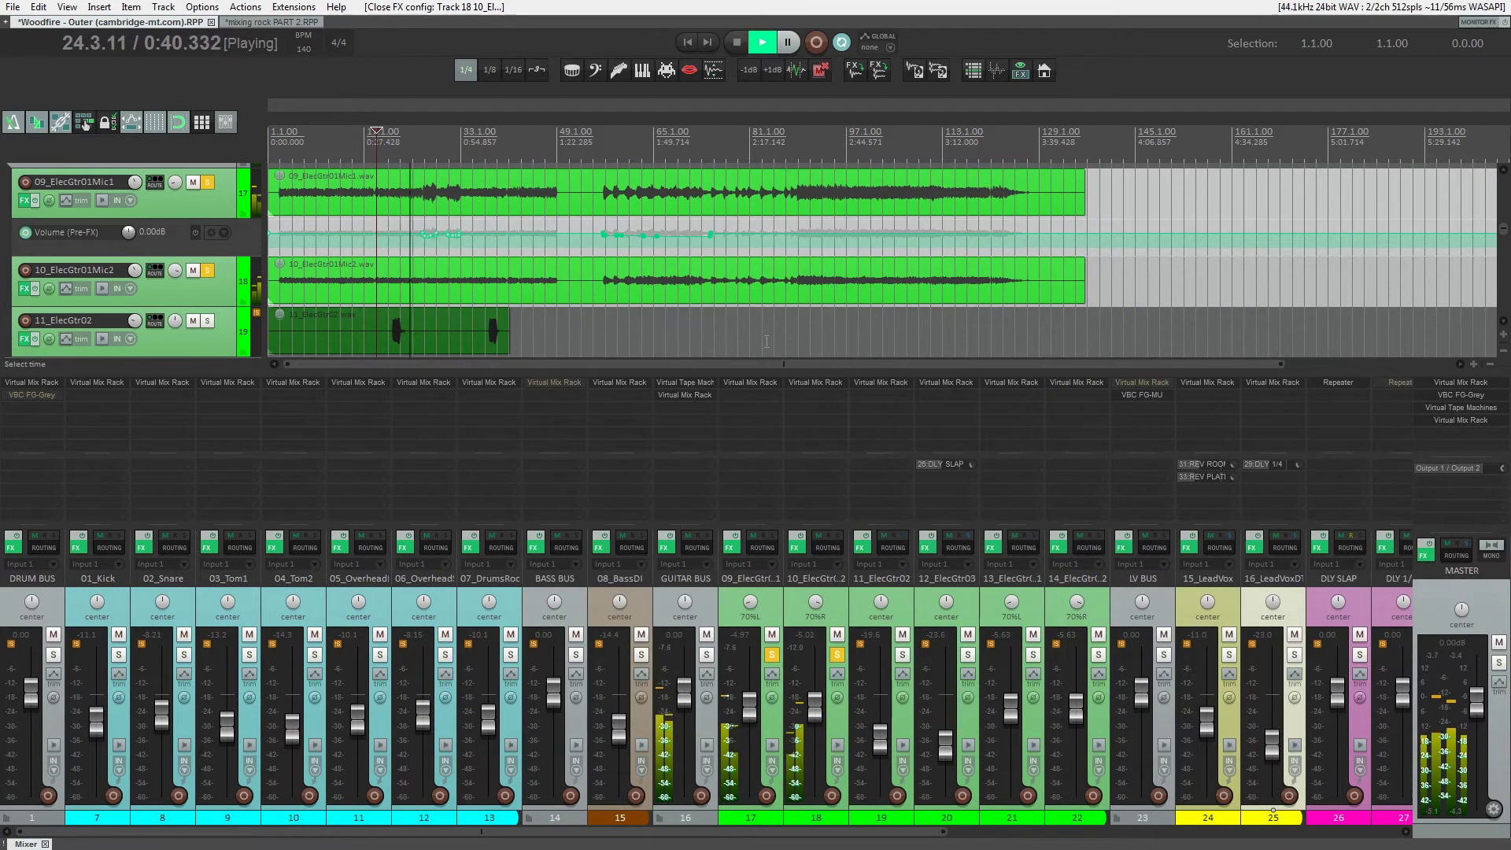
pyautogui.click(745, 382)
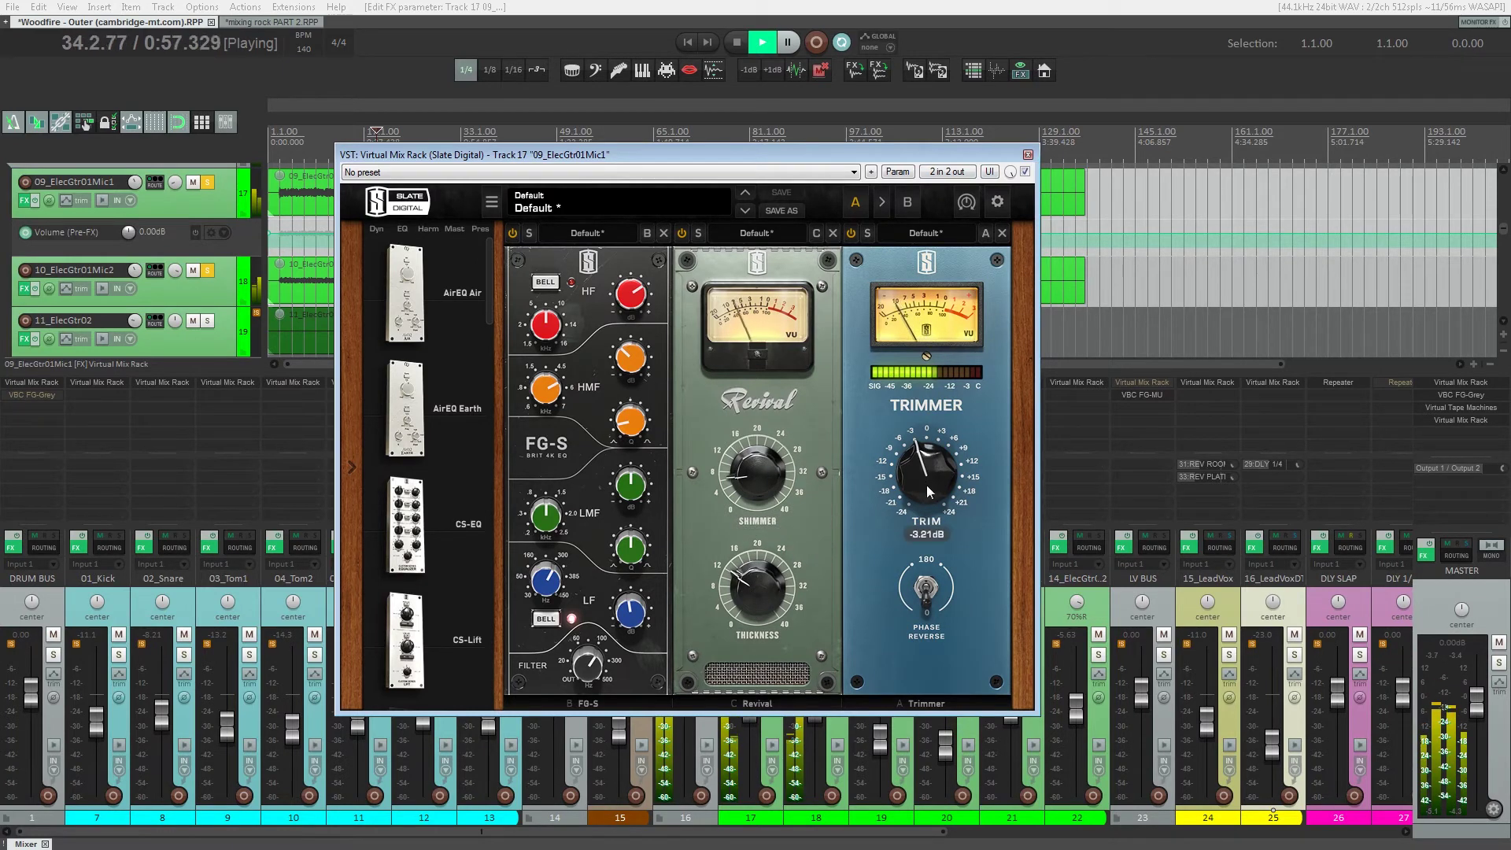
pyautogui.click(1027, 155)
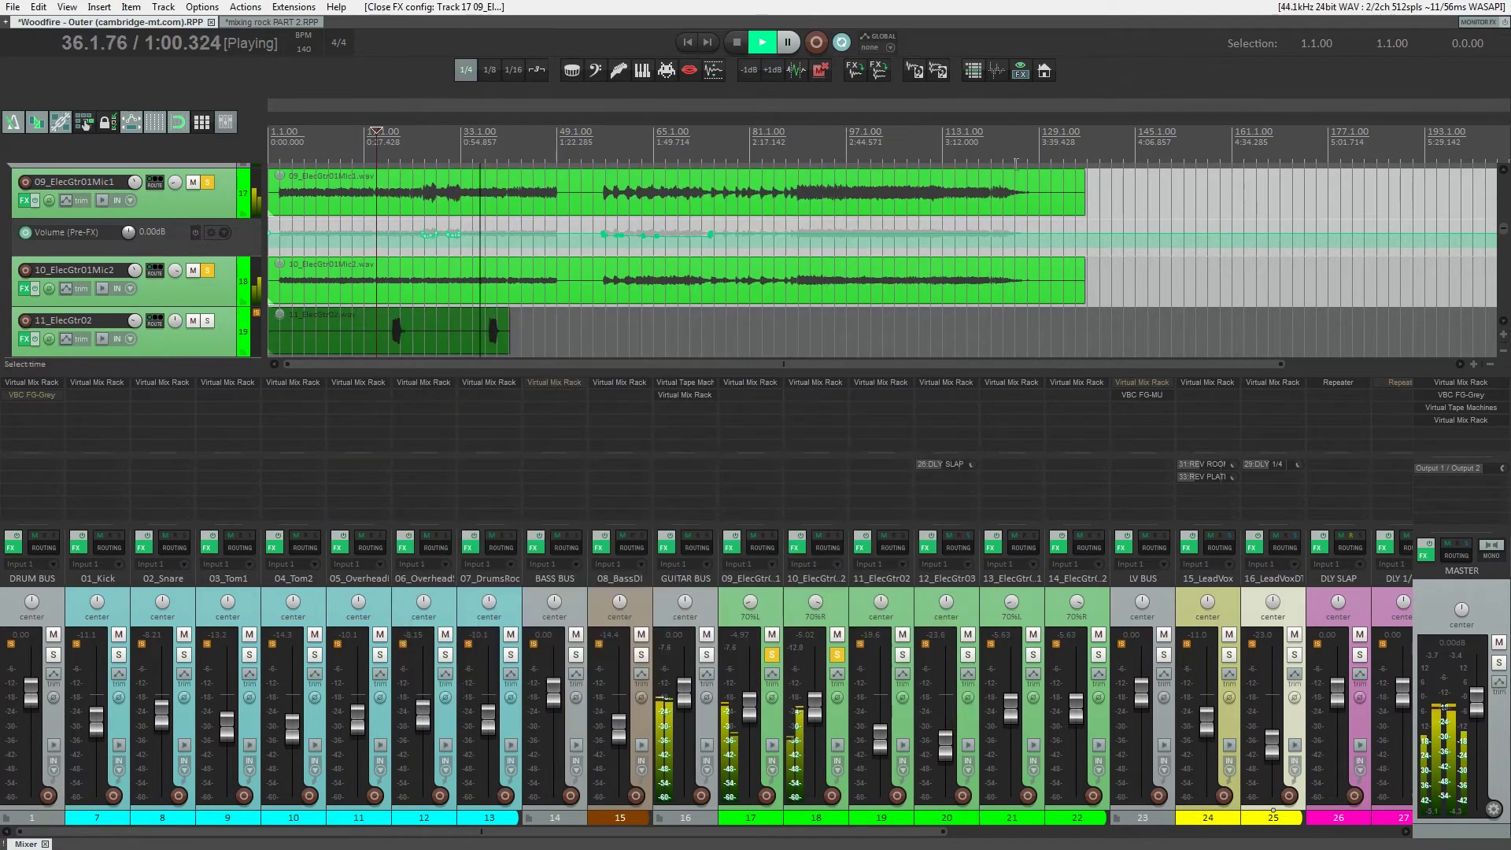
# - Audition the guitars with 08_BassDI soloed too, and solo the DRUM BUS exclusively together with 15_LeadVox
pyautogui.click(638, 657)
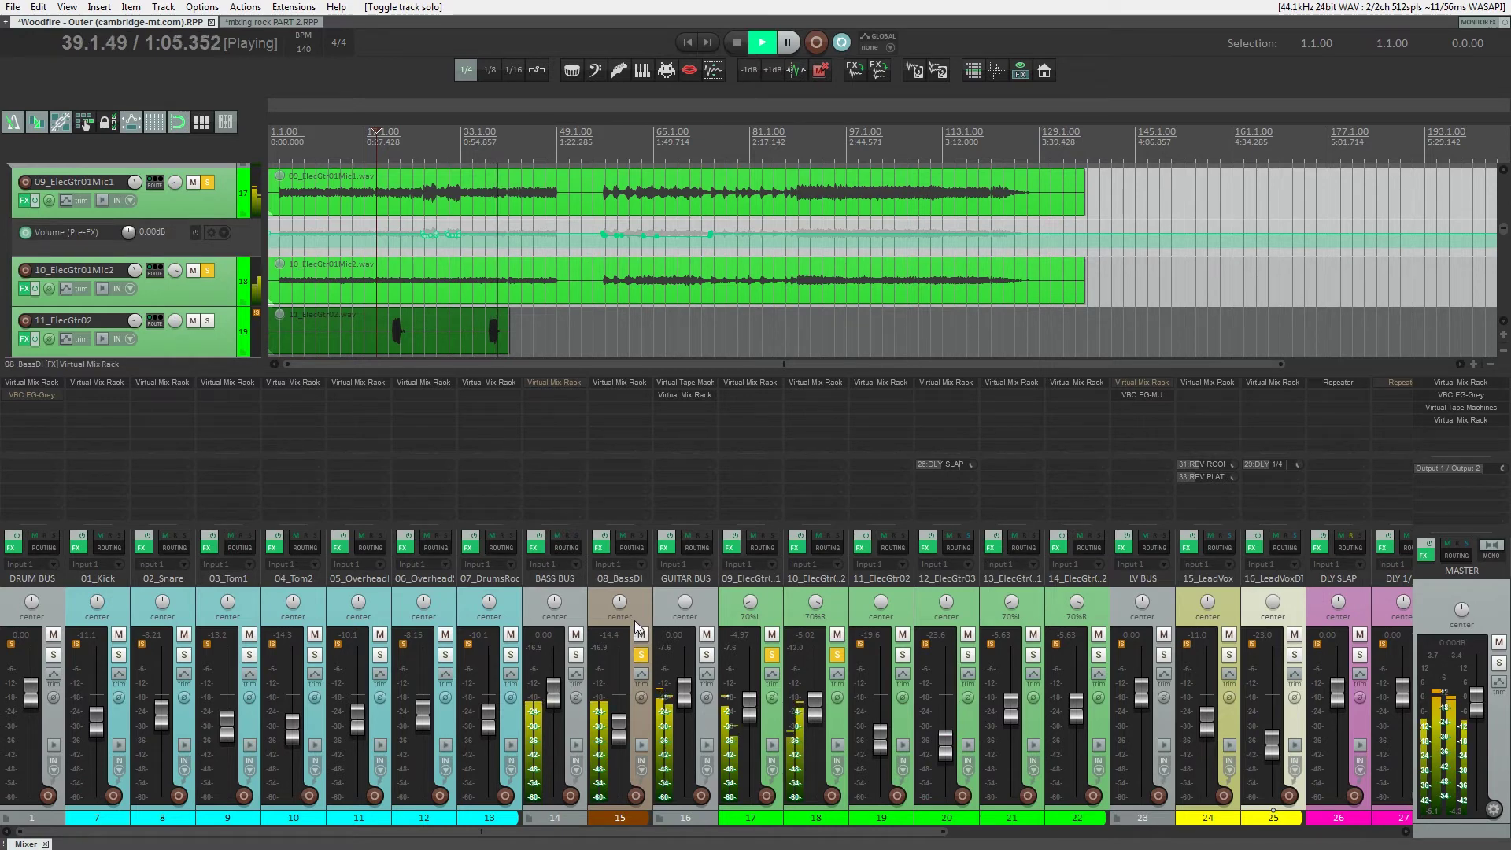
pyautogui.hotkey('ctrl', 'space')
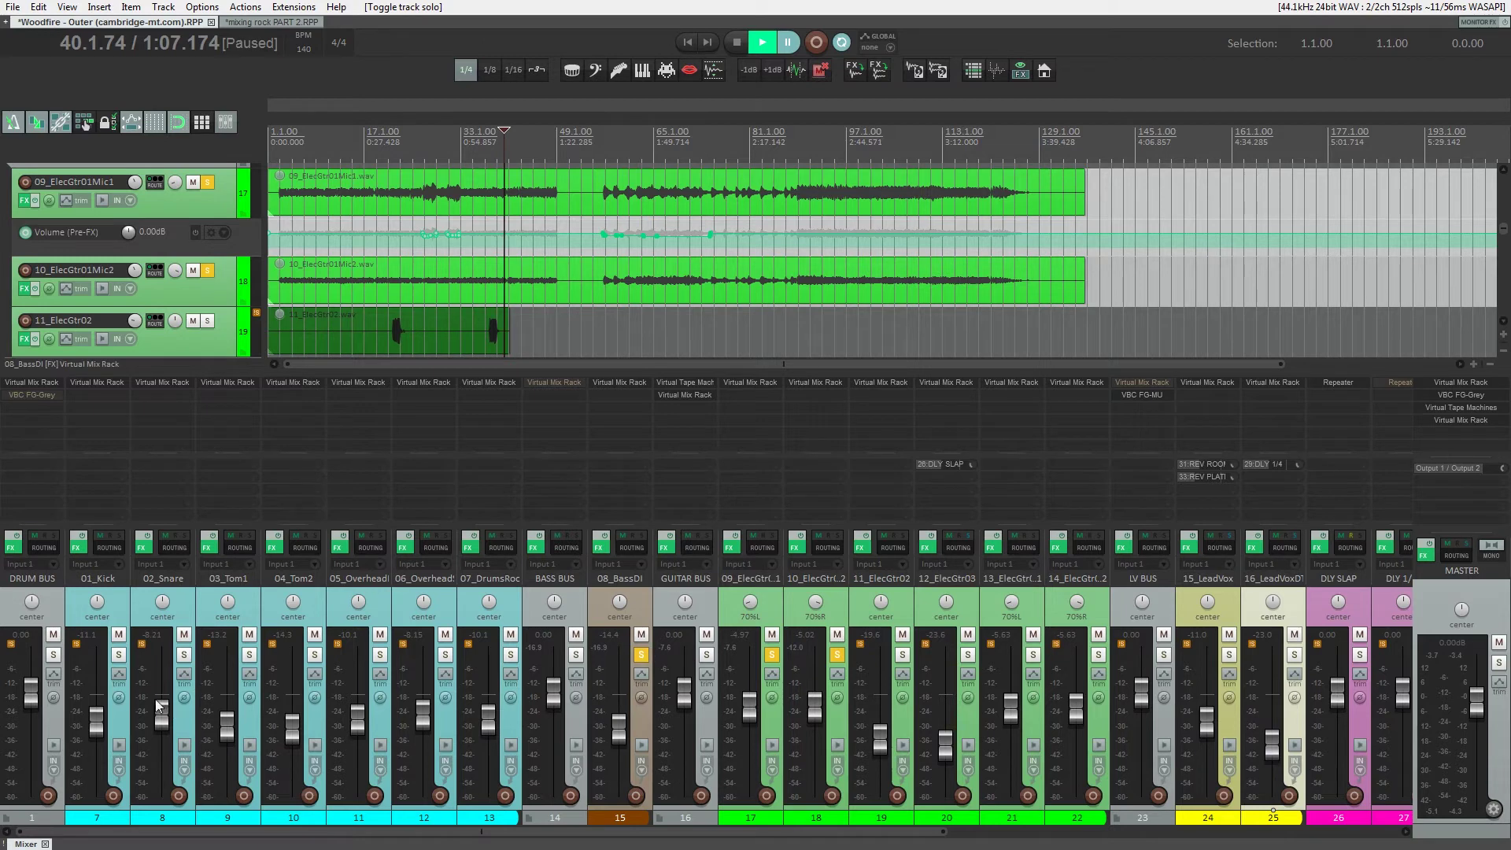
pyautogui.keyDown('ctrl'); pyautogui.keyDown('alt'); pyautogui.click(53, 654); pyautogui.keyUp('alt'); pyautogui.keyUp('ctrl')
pyautogui.press('space')
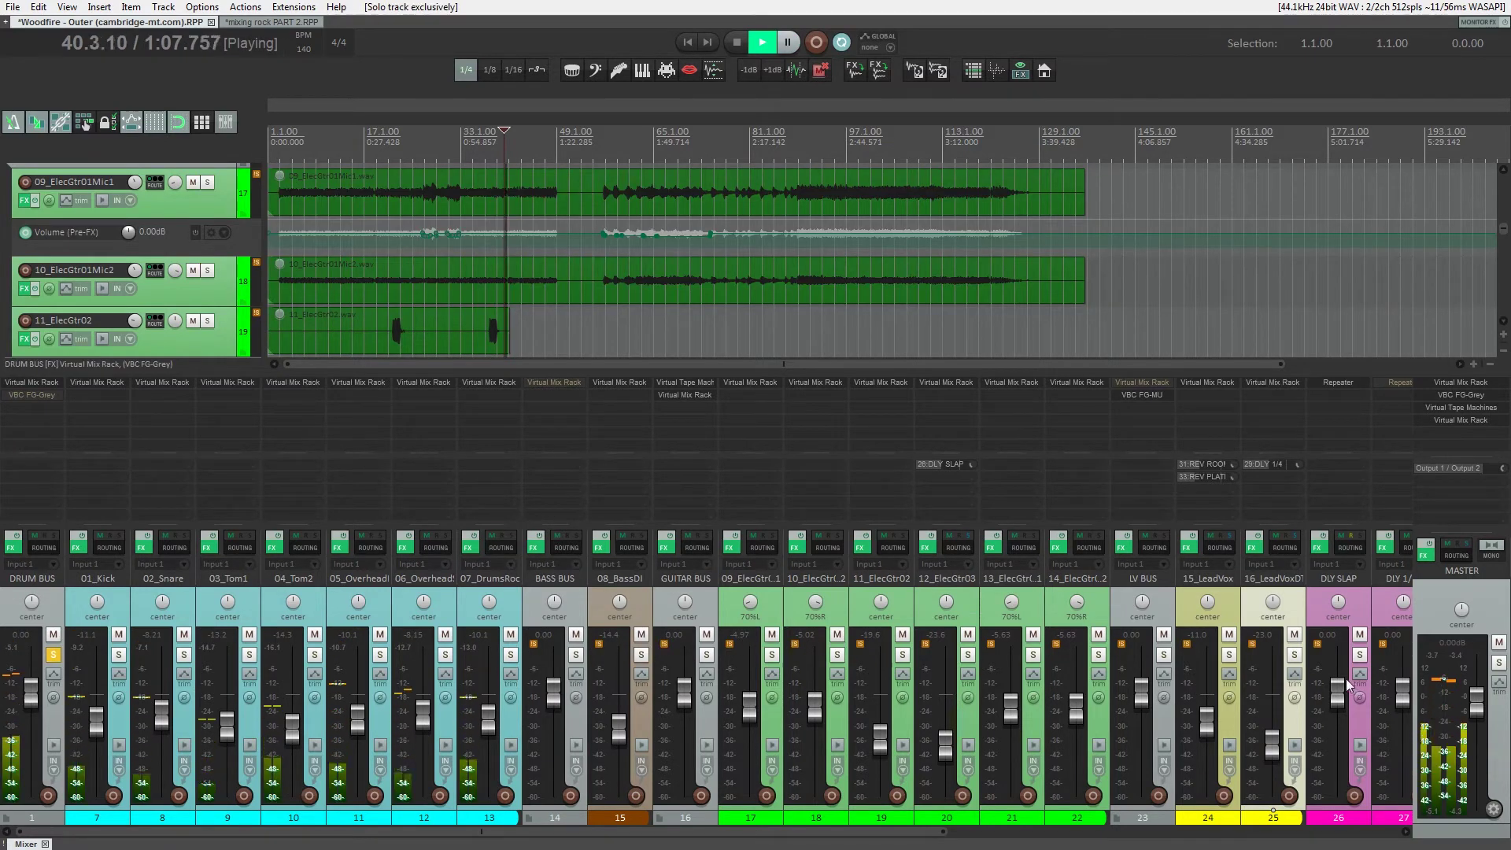
pyautogui.click(1229, 656)
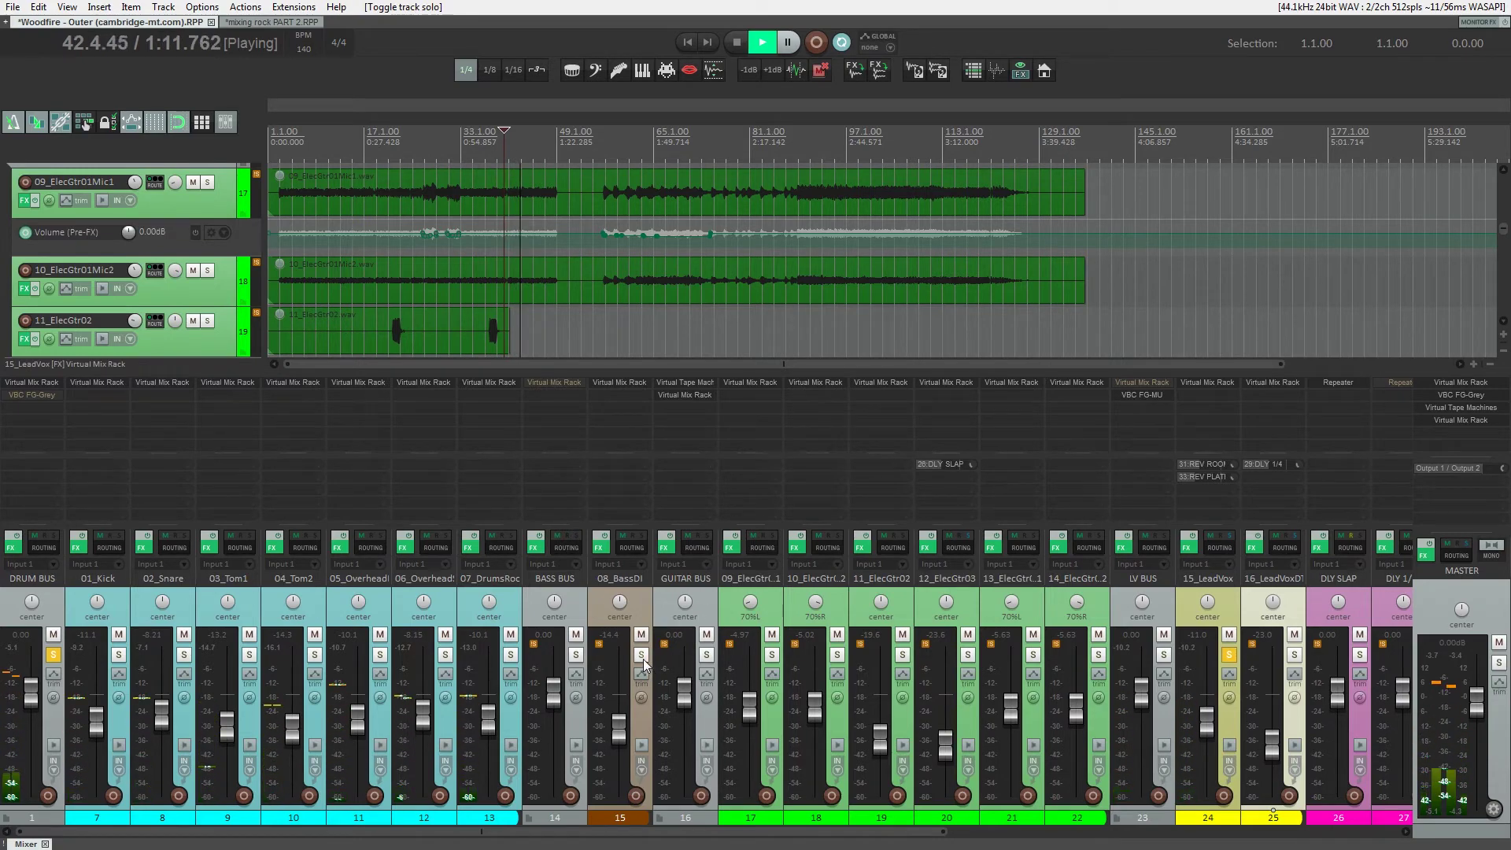
# - Hide the mixer and set a time selection from 72.3.00 to 96.3.00 over the middle lead vocal section
pyautogui.hotkey('ctrl', 'm')
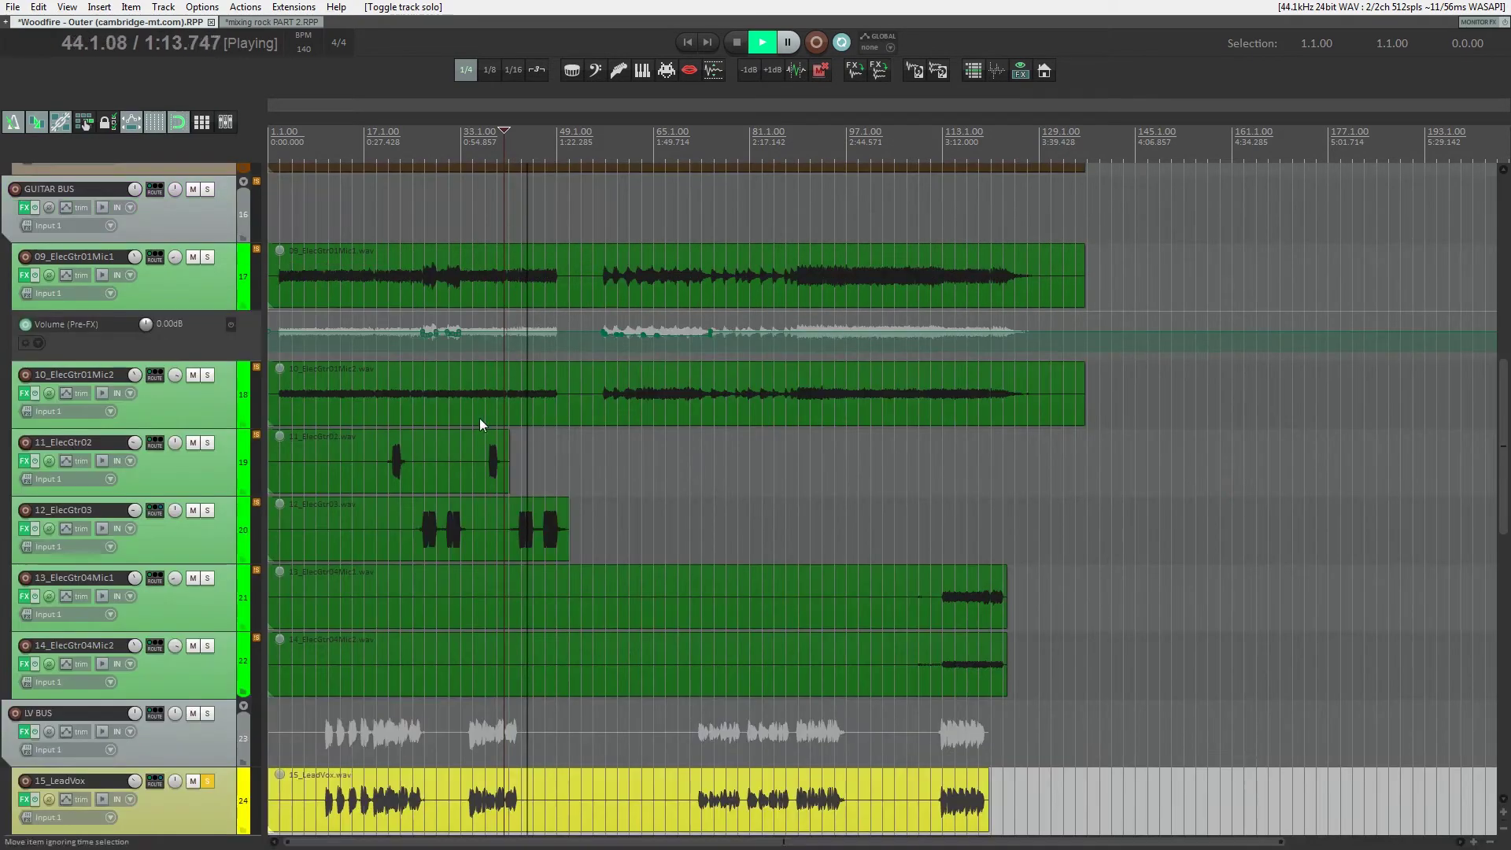
pyautogui.scroll(-3, 504, 555)
pyautogui.scroll(1, 466, 483)
pyautogui.scroll(4, 537, 431)
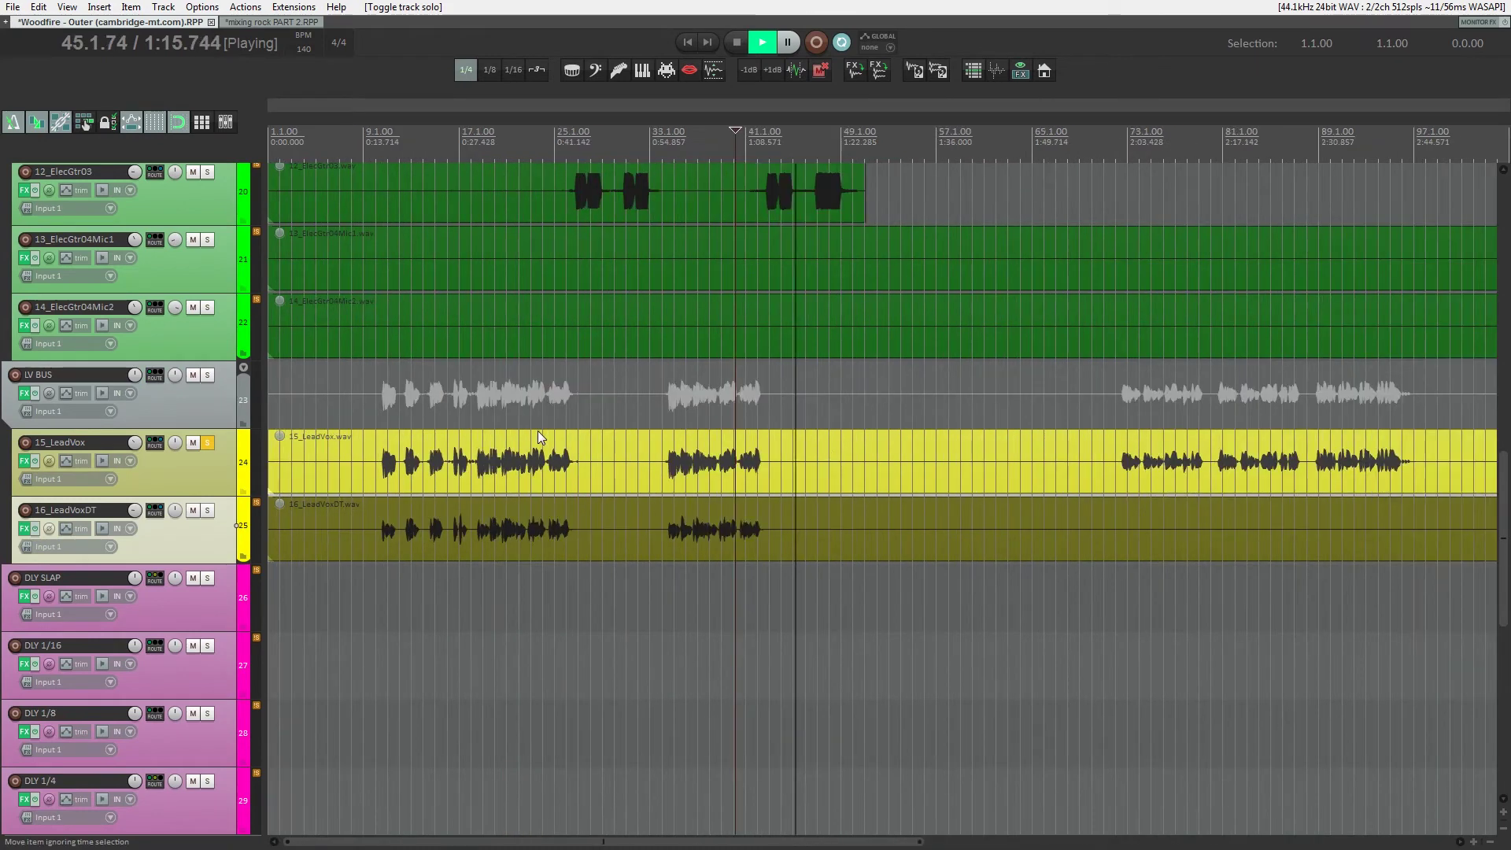
pyautogui.hscroll(3, 822, 398)
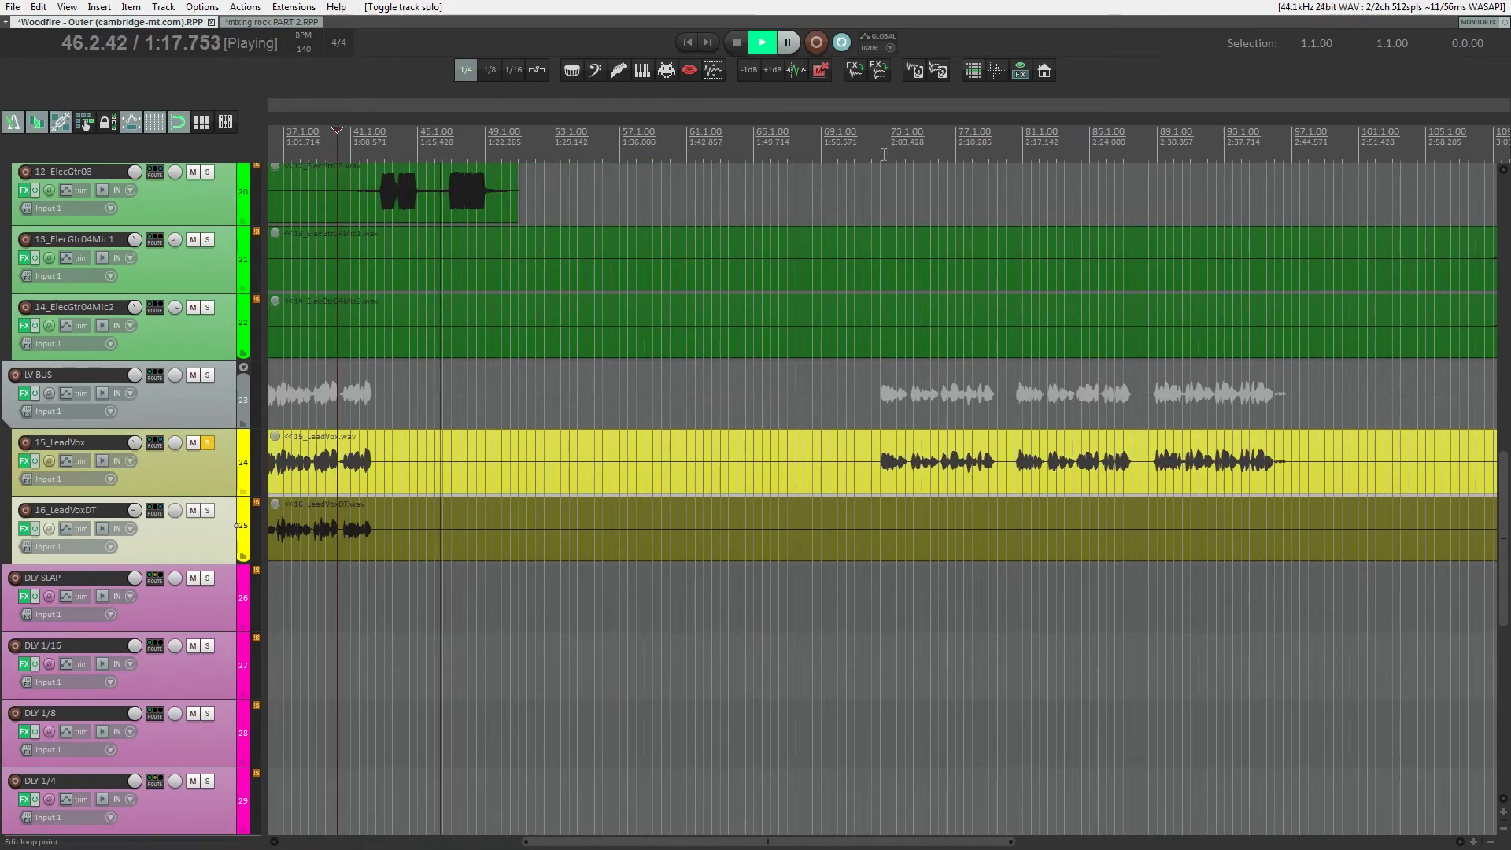
pyautogui.moveTo(878, 155); pyautogui.dragTo(1283, 155)
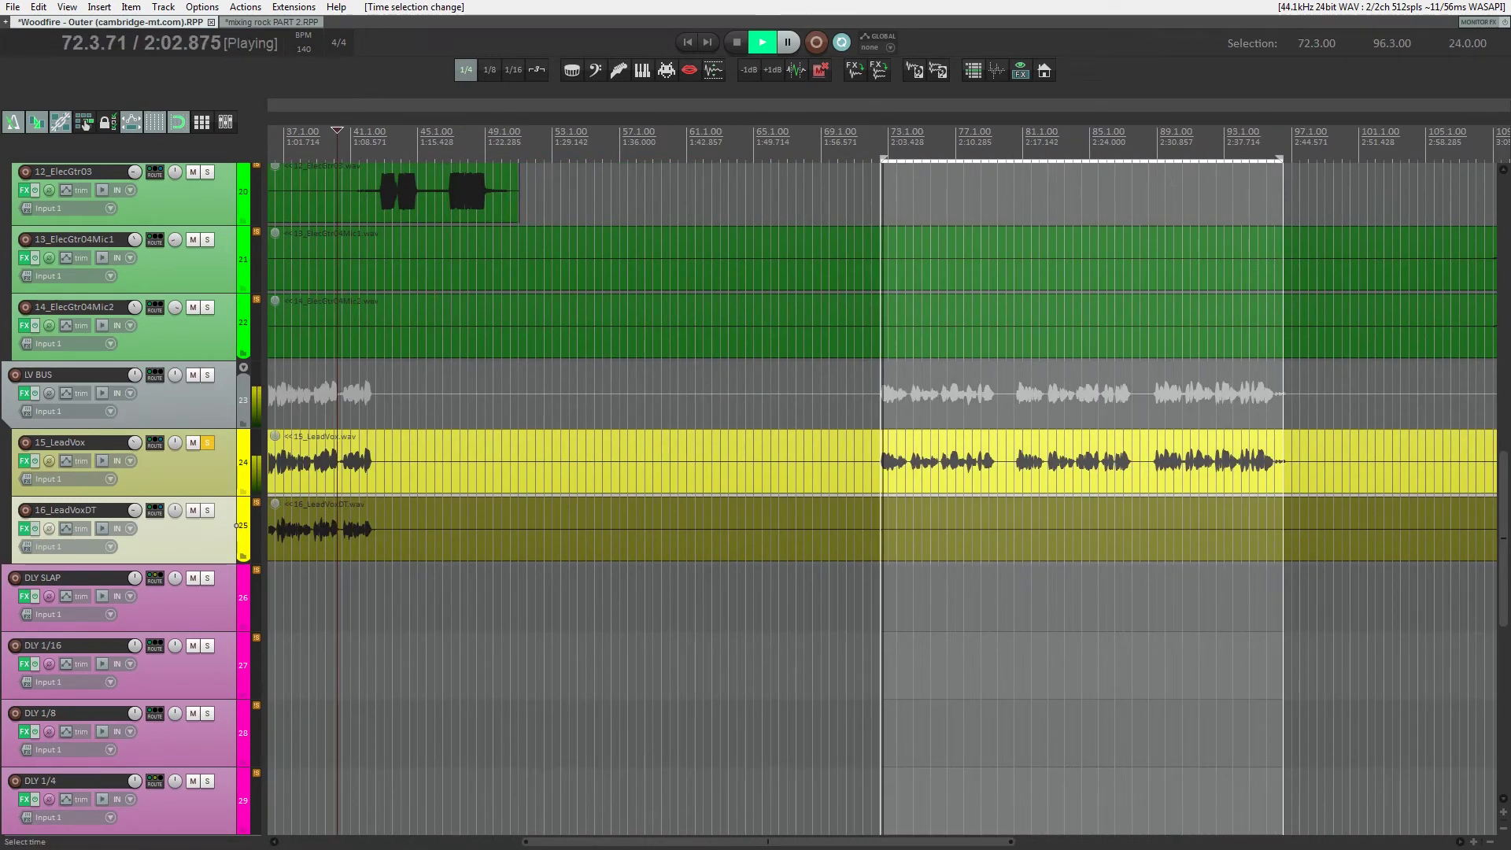
# - Solo 08_BassDI alongside the DRUM BUS and 15_LeadVox, and view the bass waveform across the selected section
pyautogui.click(226, 123)
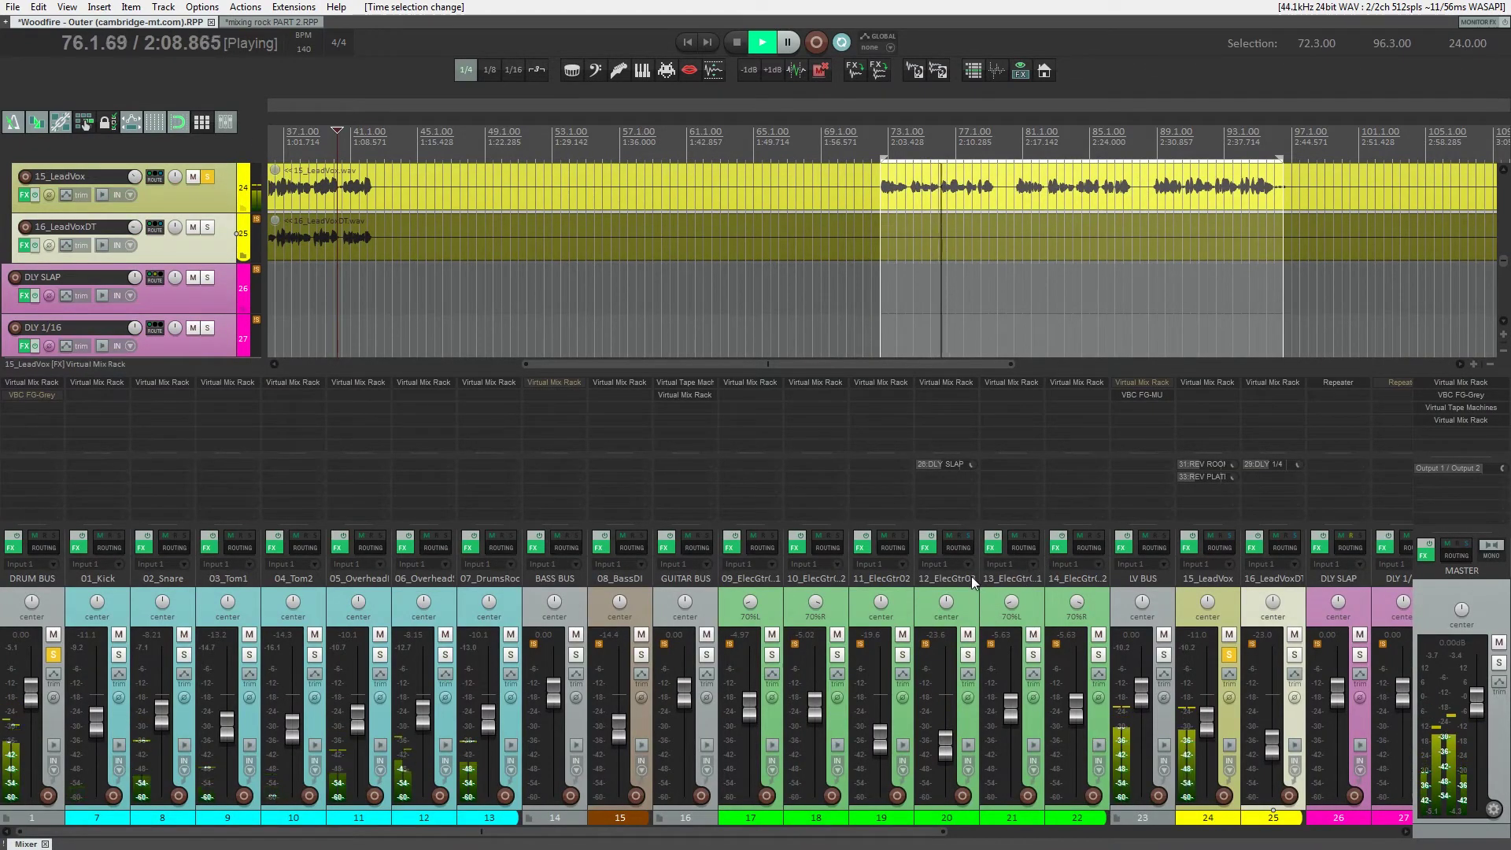
pyautogui.click(643, 654)
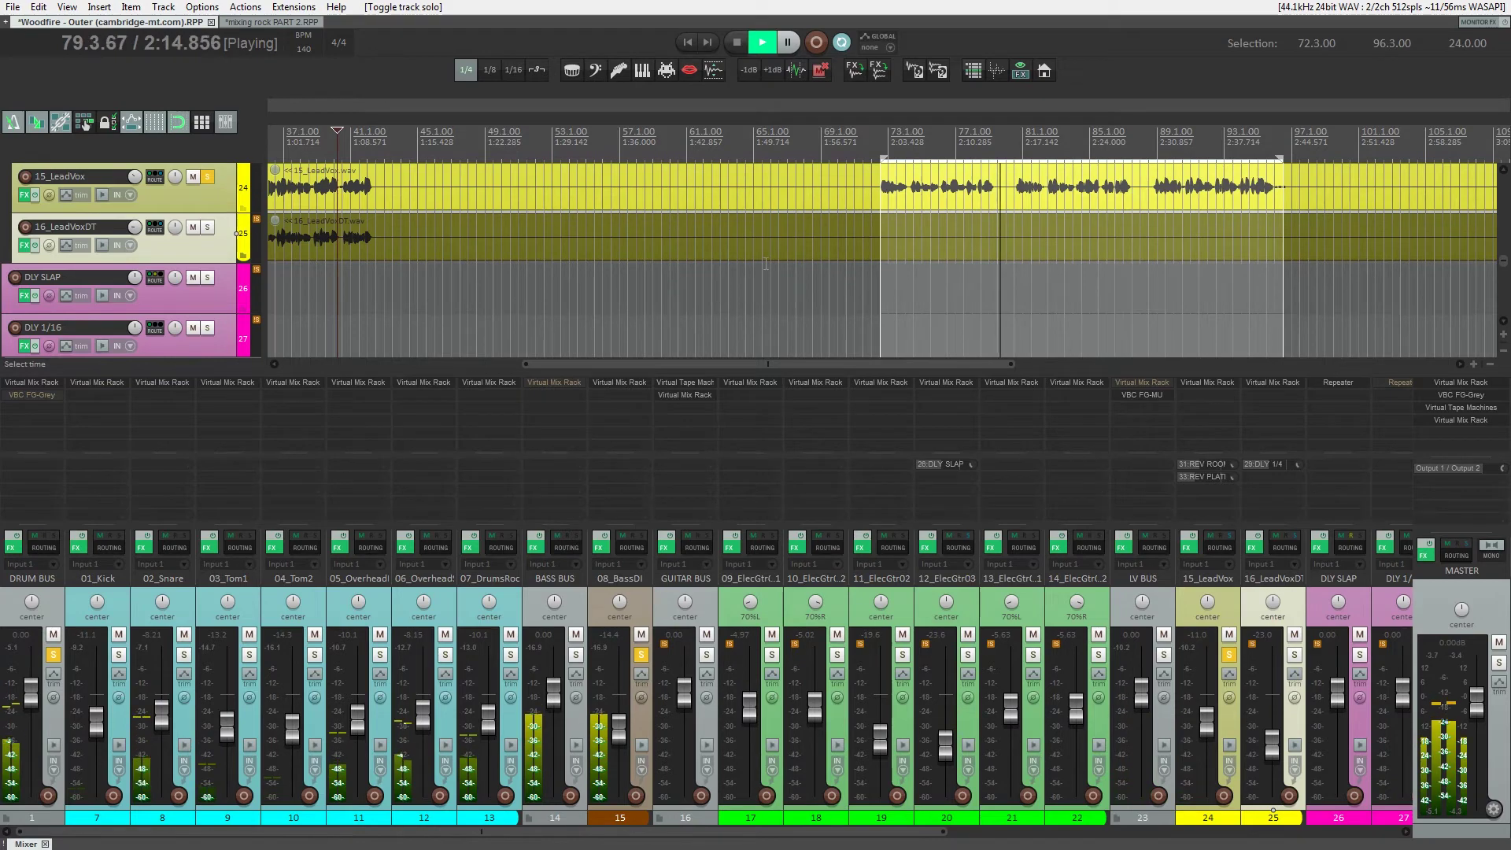
pyautogui.hotkey('ctrl', 'm')
pyautogui.scroll(1, 764, 268)
pyautogui.scroll(5, 894, 352)
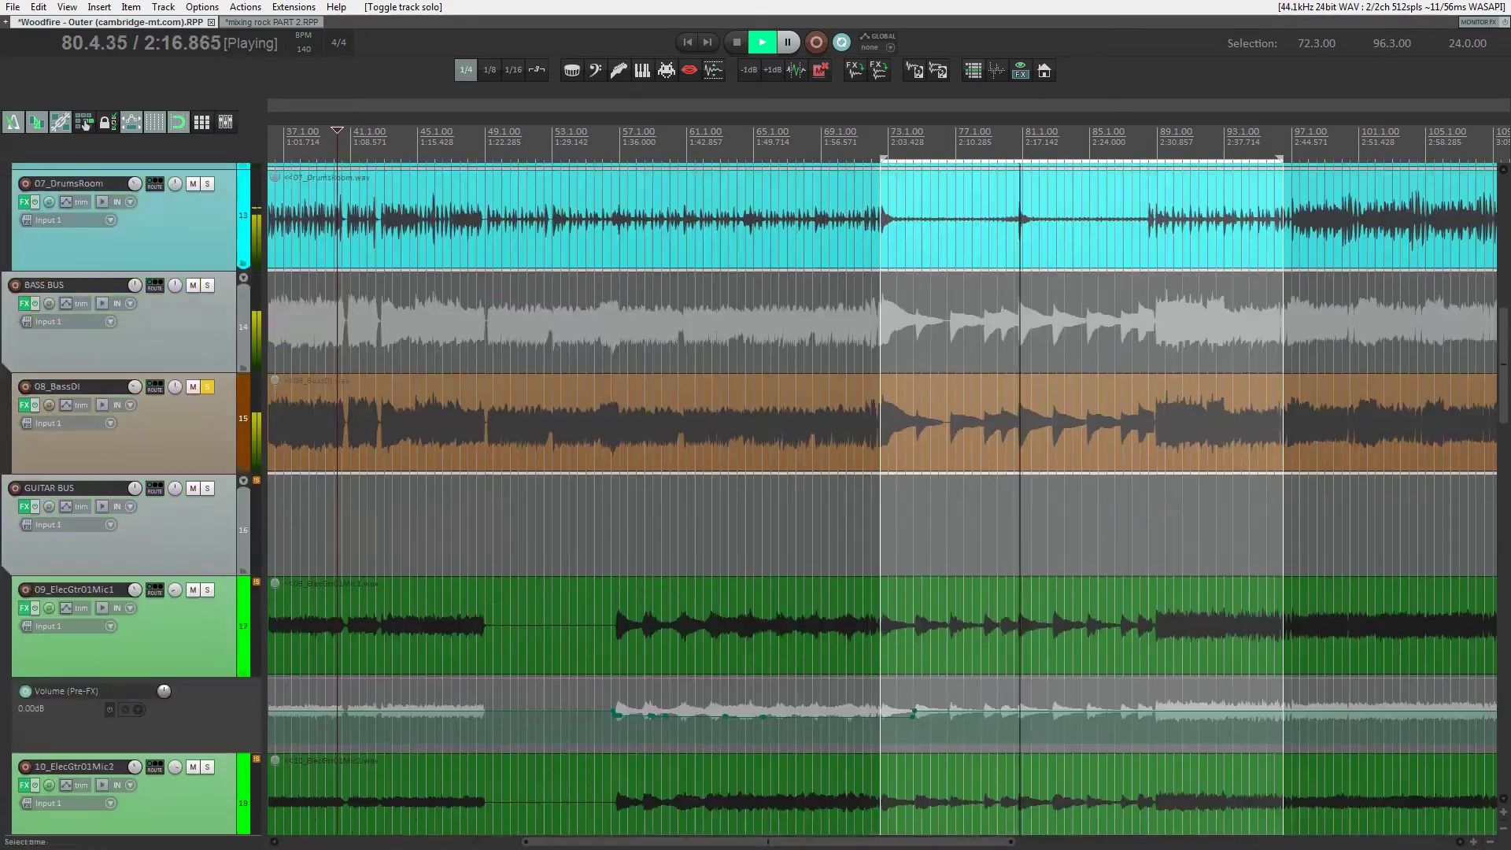
pyautogui.scroll(2, 894, 351)
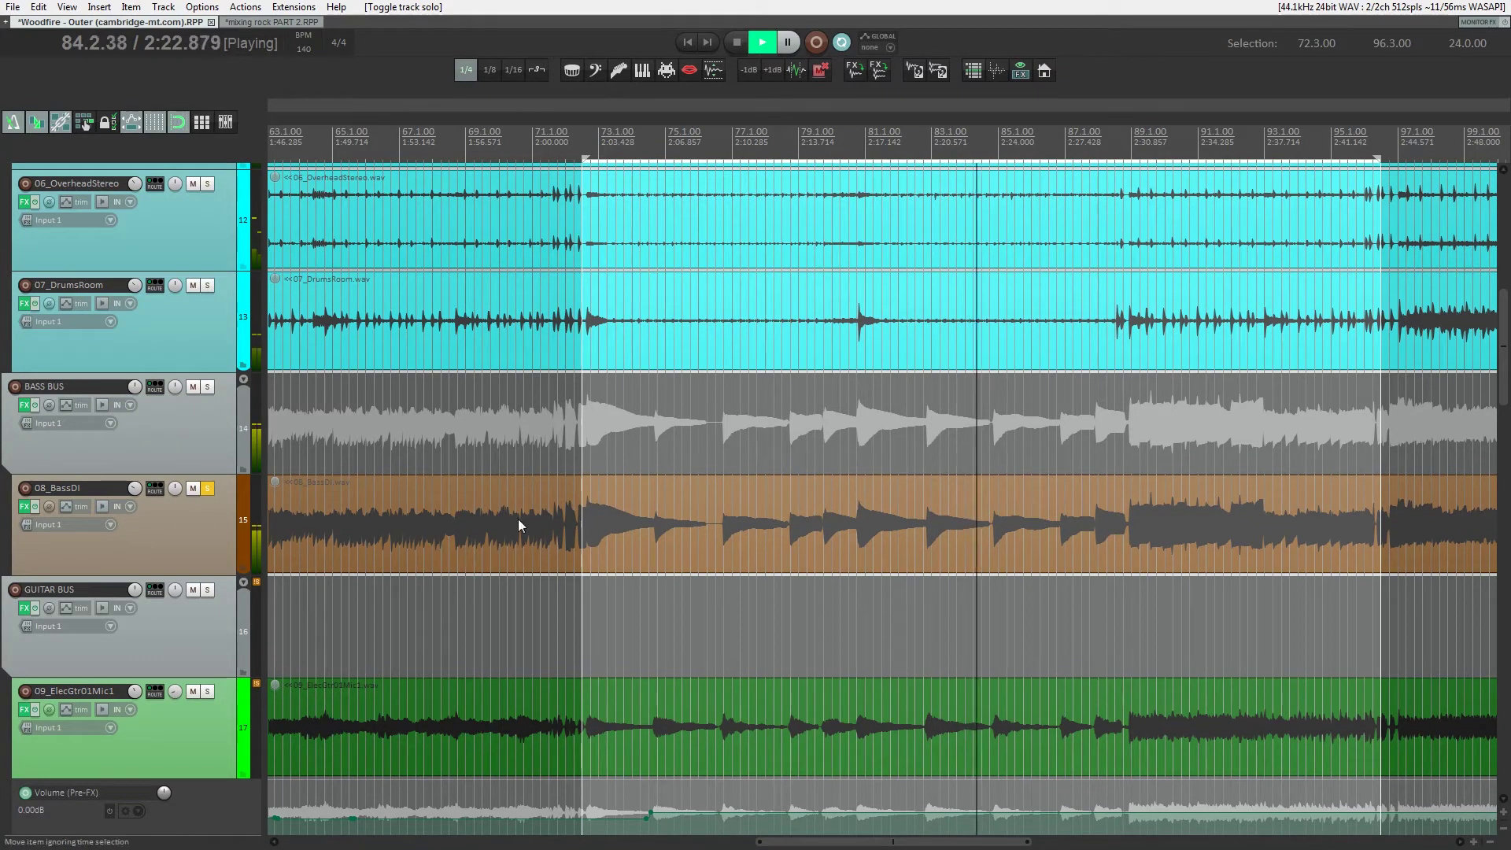
pyautogui.scroll(-2, 611, 513)
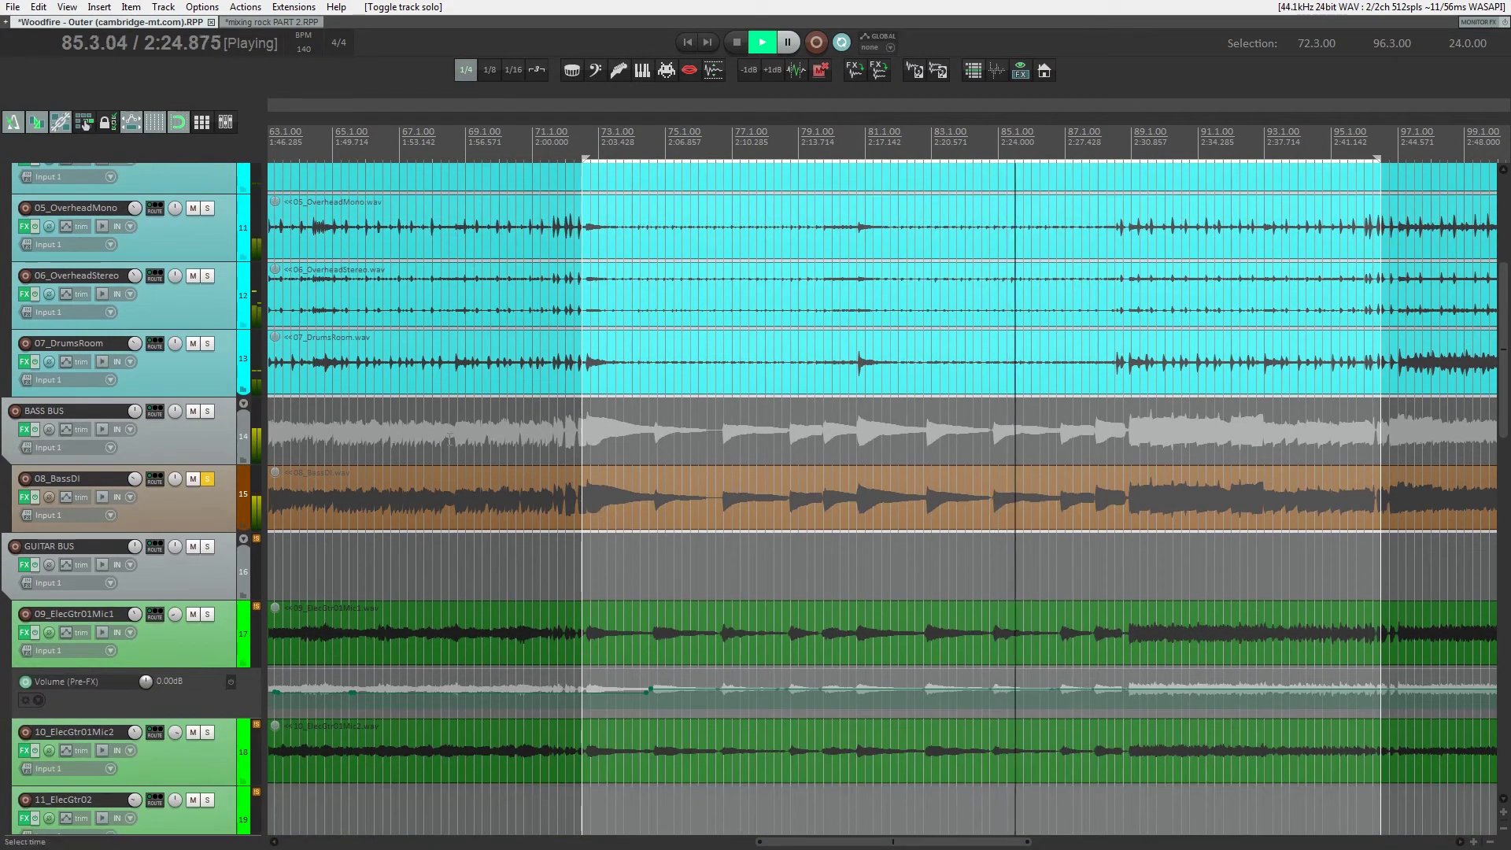
# - Clear all solos while playing from bar 71 and extend the start of the time selection to 71.4.00
pyautogui.click(533, 144)
pyautogui.keyDown('ctrl'); pyautogui.click(207, 546); pyautogui.keyUp('ctrl')
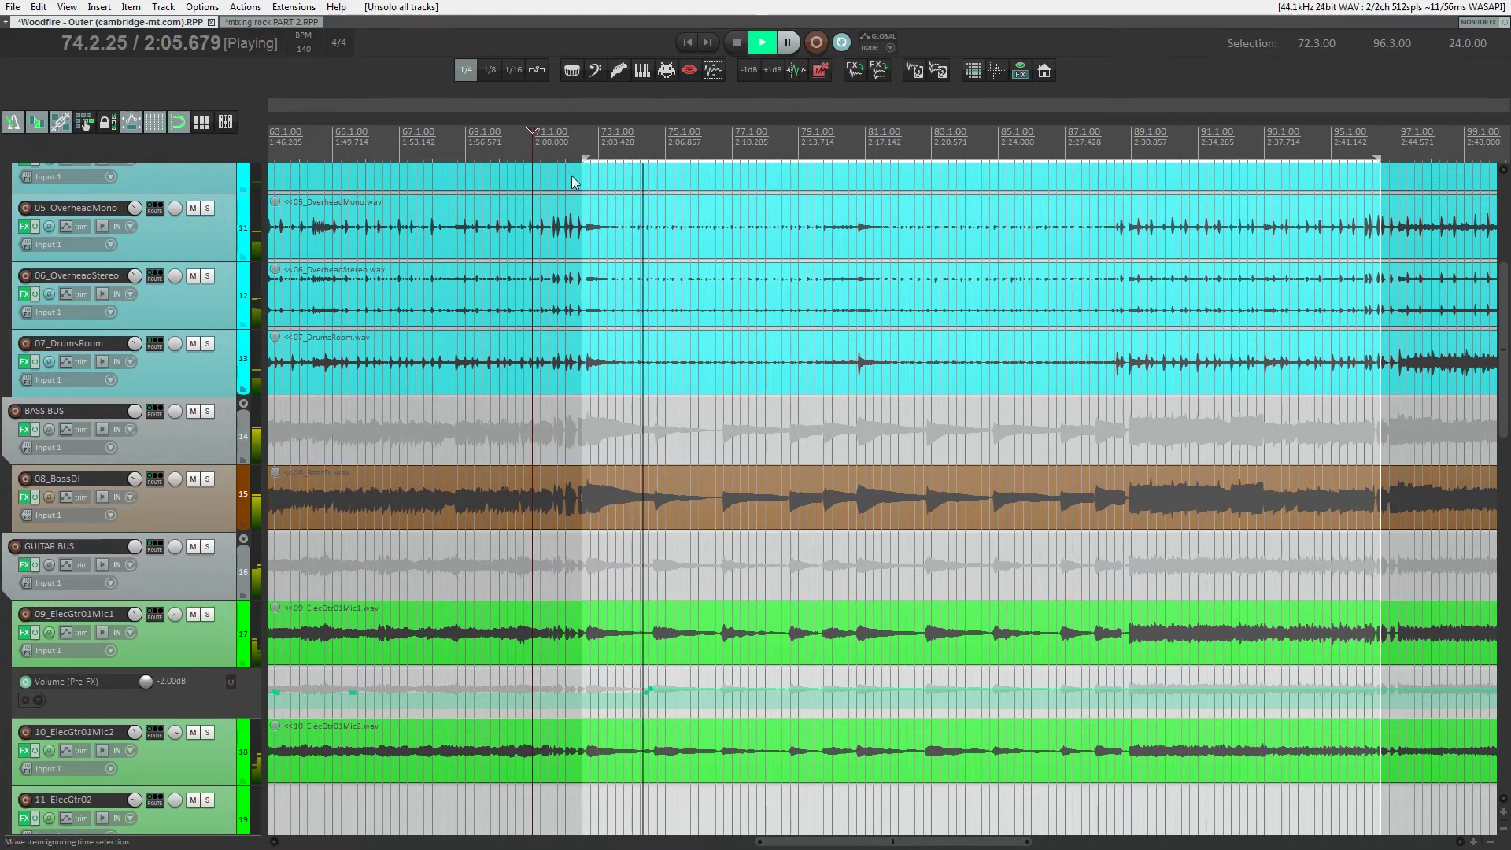
pyautogui.moveTo(583, 161); pyautogui.dragTo(560, 161)
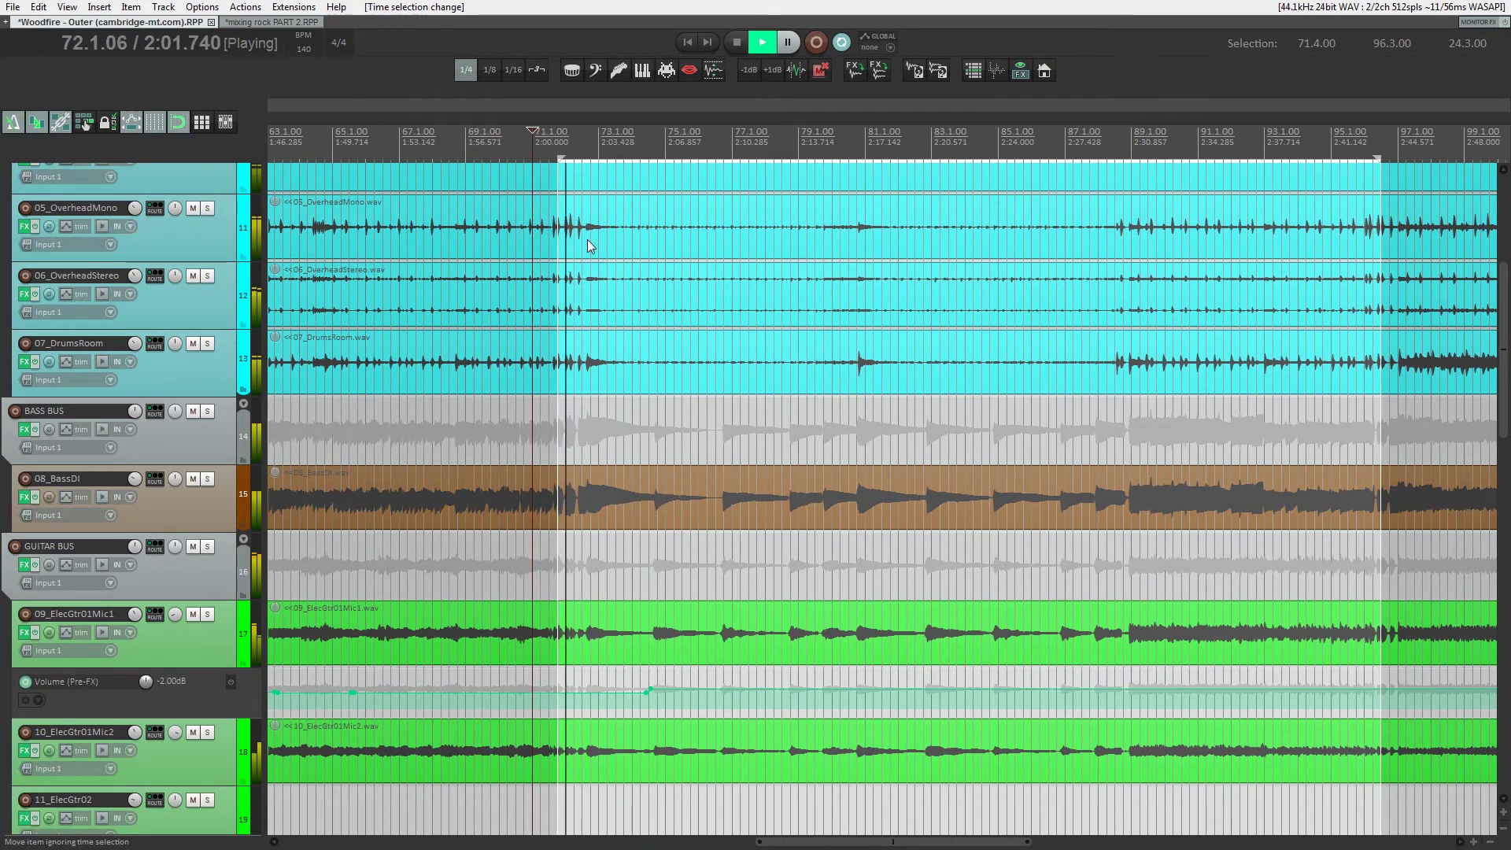
# - Examine the 08_BassDI waveform around the start of the time selection near bar 72, compared with the drums and guitars
pyautogui.scroll(4, 587, 357)
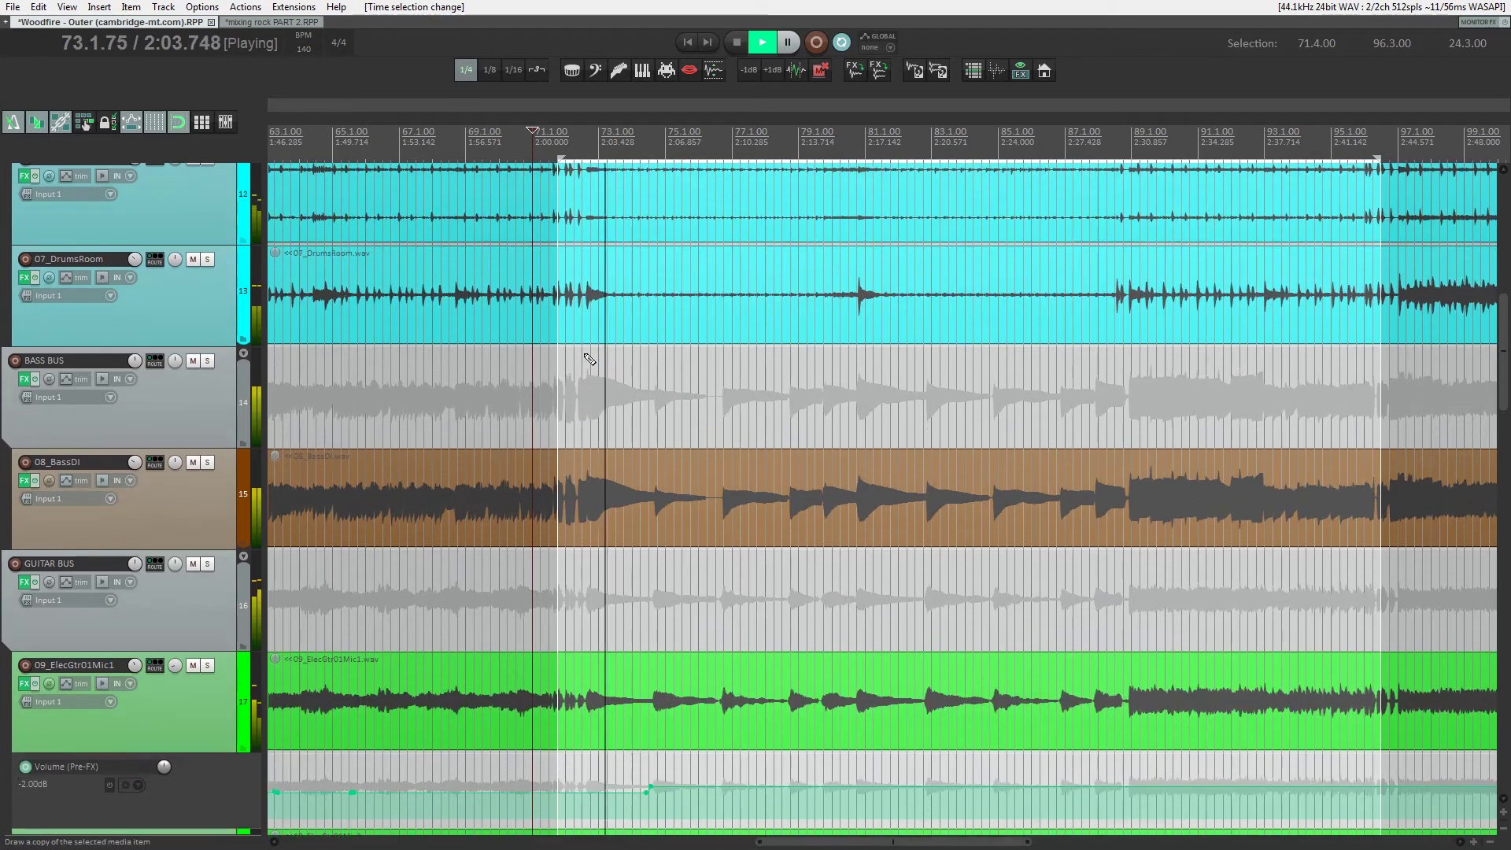
pyautogui.scroll(1, 341, 493)
pyautogui.scroll(4, 683, 447)
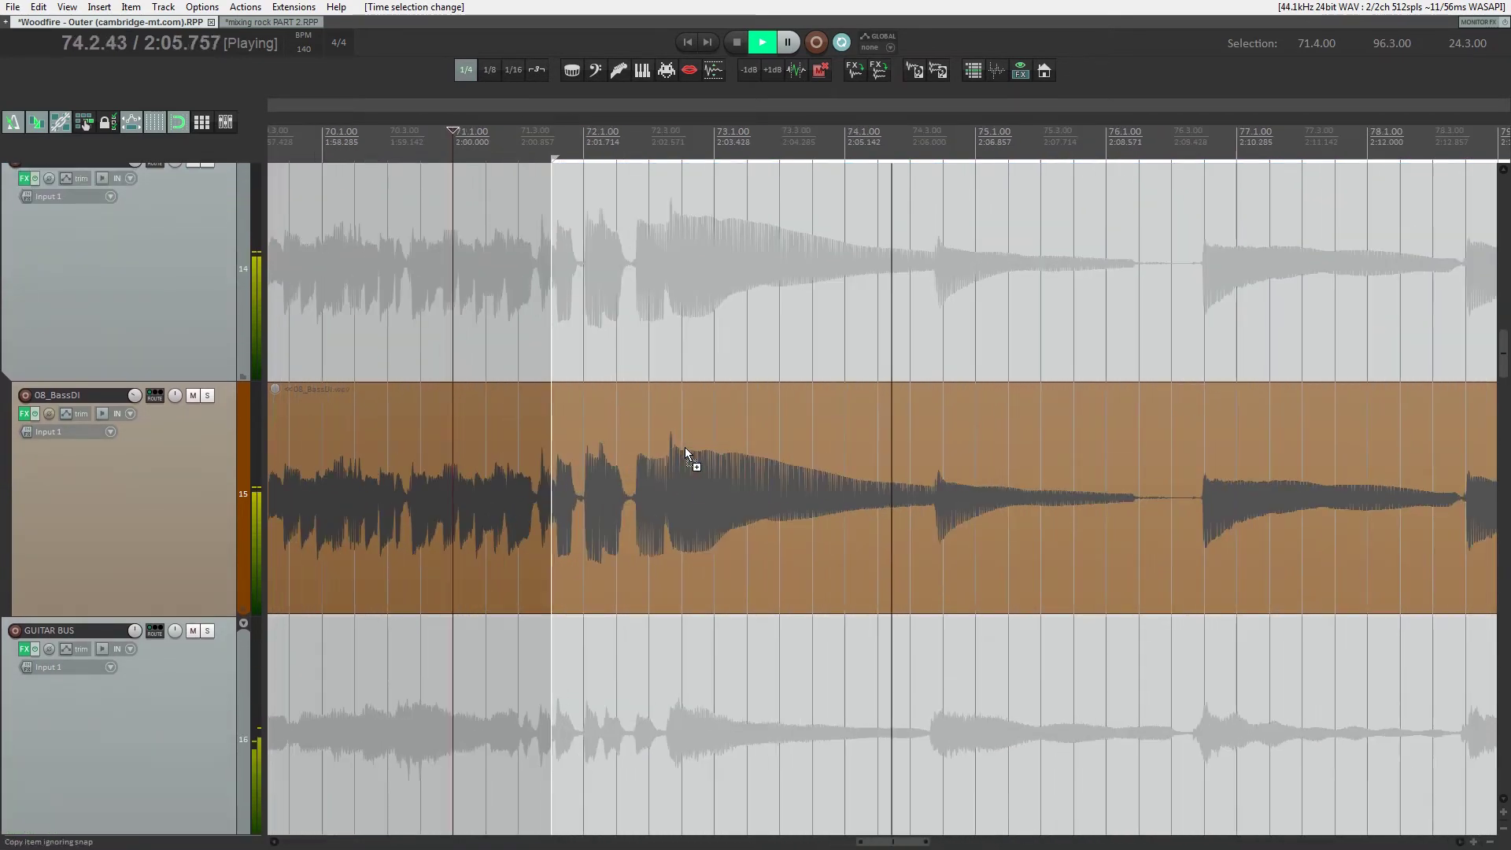
pyautogui.scroll(-2, 684, 447)
pyautogui.scroll(-2, 683, 450)
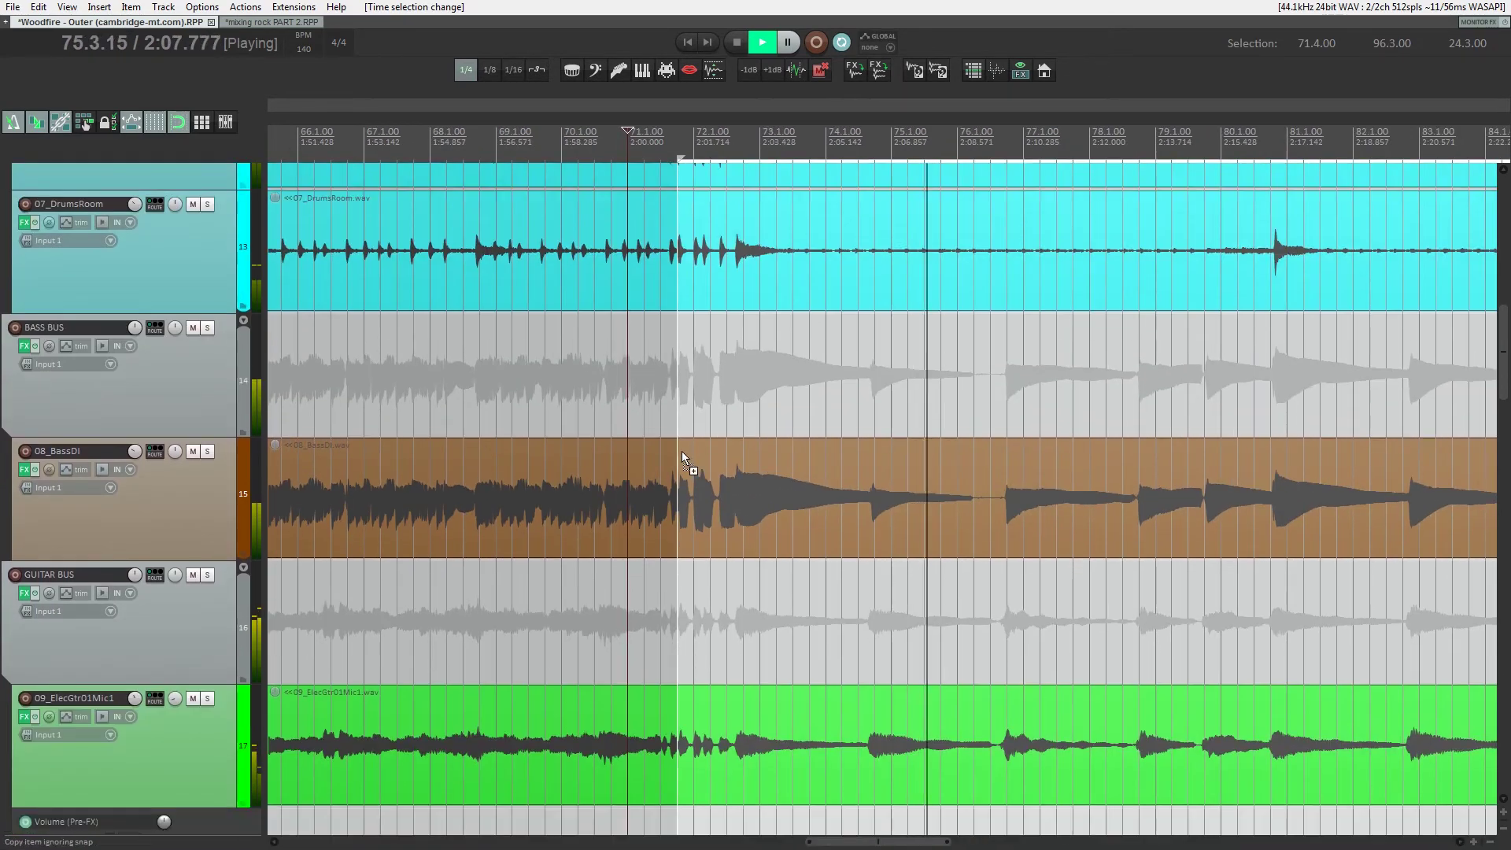
pyautogui.scroll(-4, 681, 451)
pyautogui.scroll(-6, 682, 451)
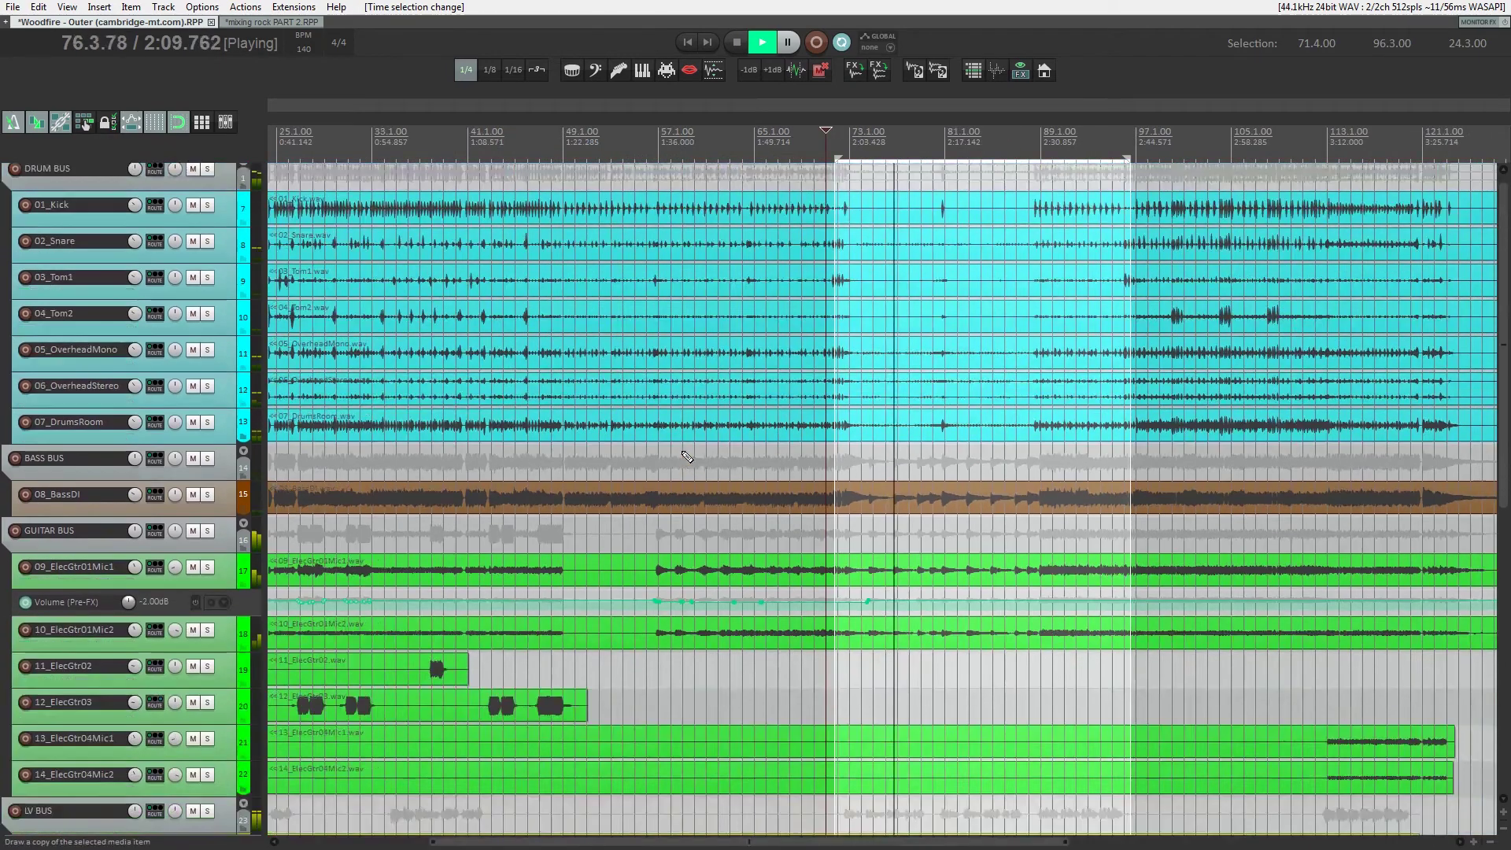
# - Check the master track's first Virtual Mix Rack in the mixer, remove the time selection, and save the project
pyautogui.hotkey('ctrl', 'm')
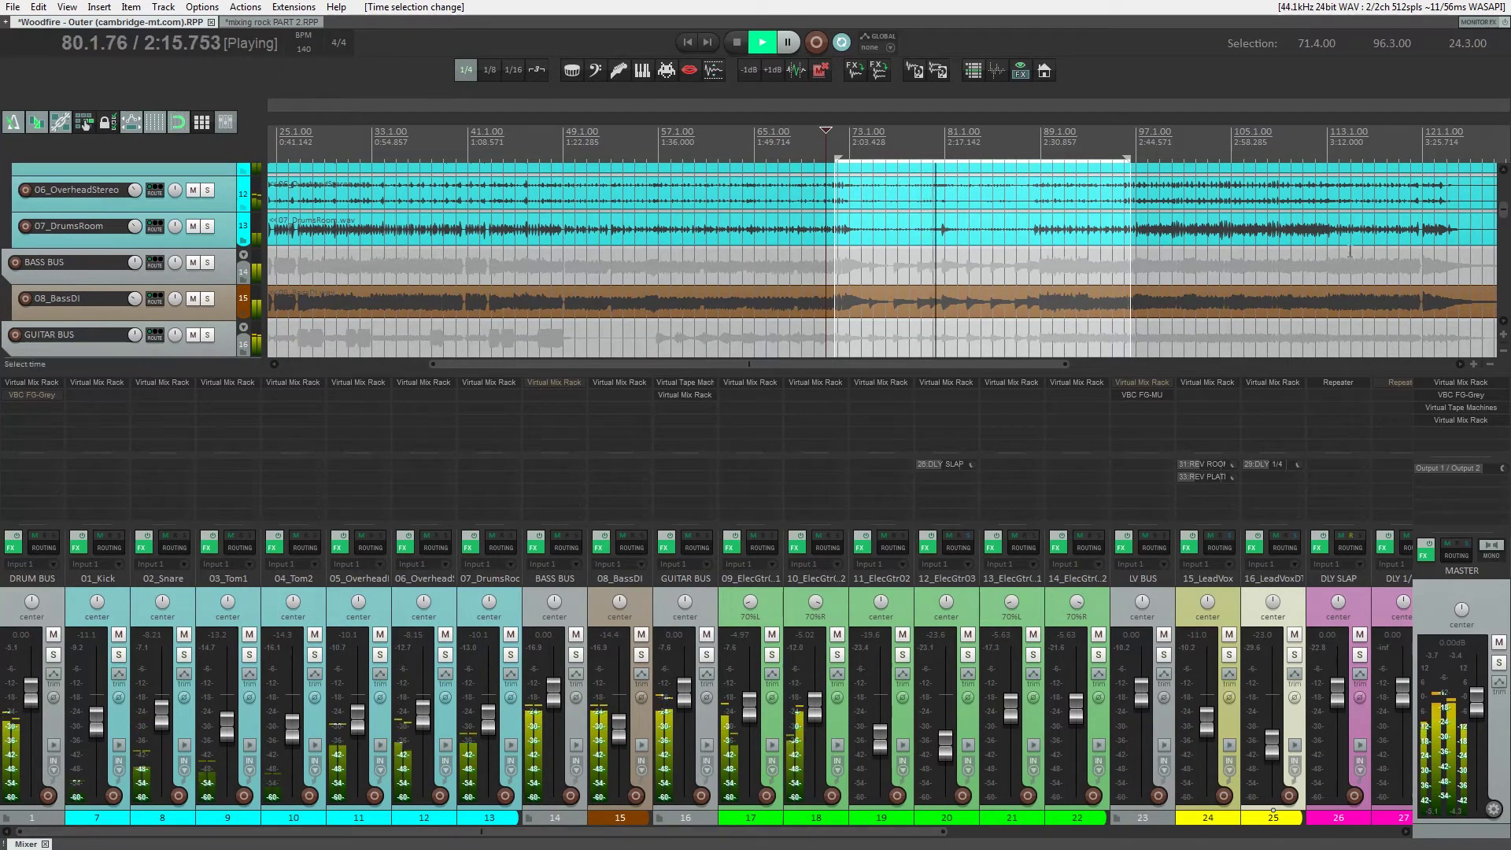
pyautogui.click(1456, 386)
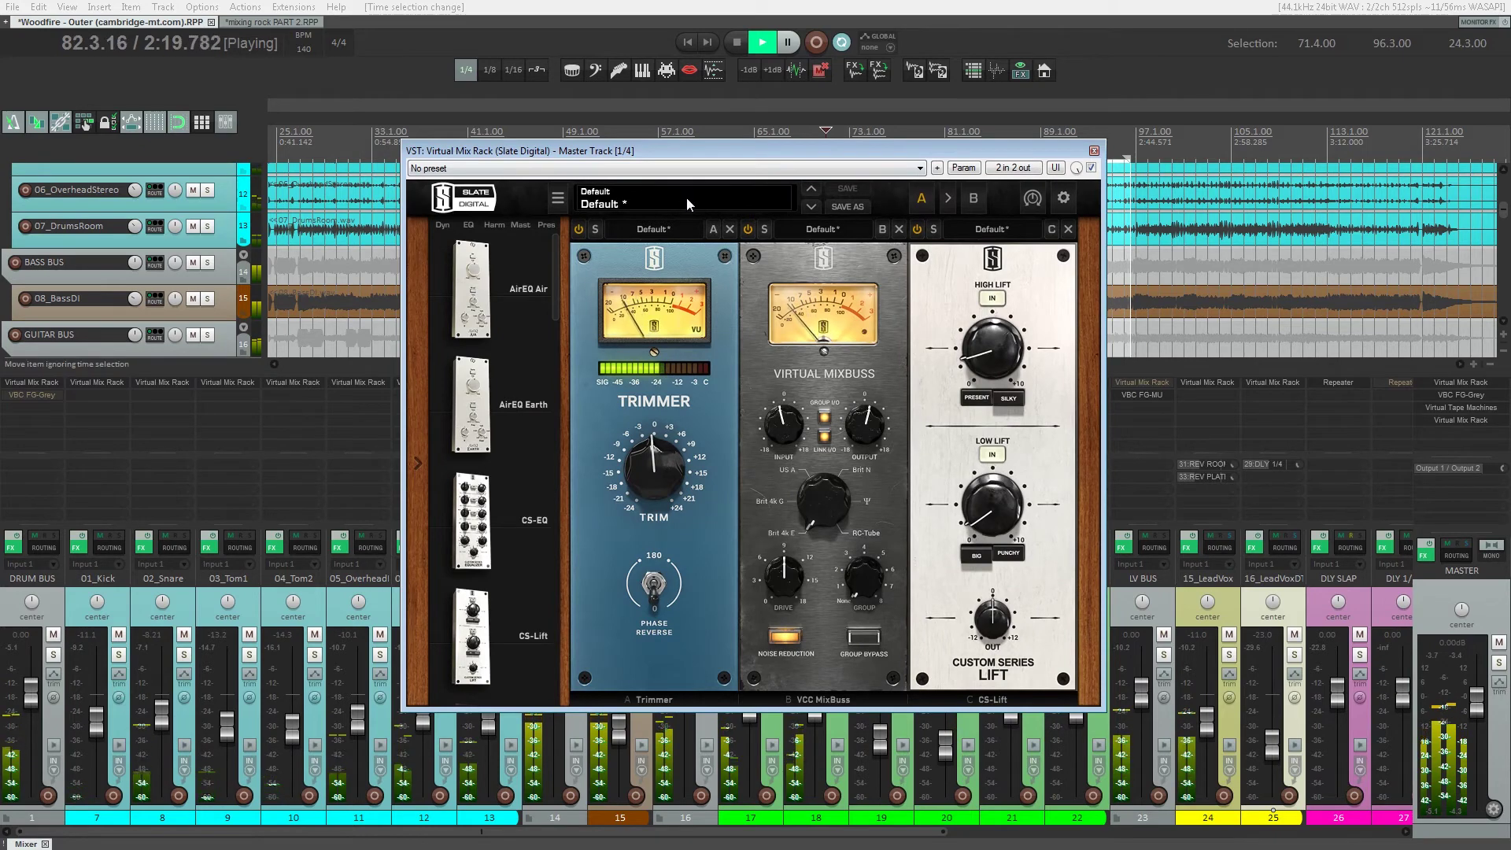
pyautogui.click(1093, 151)
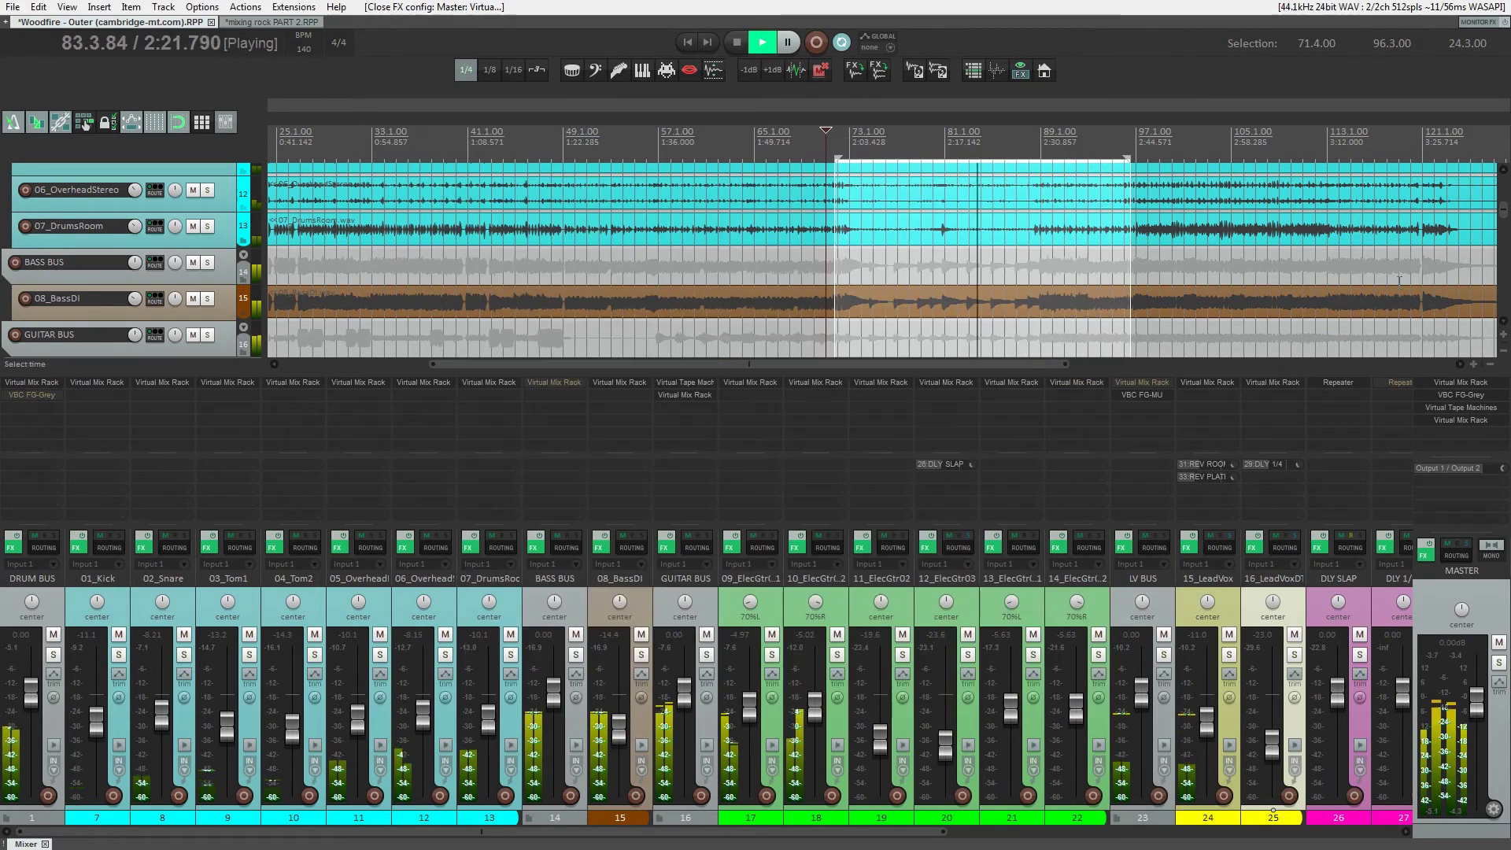
pyautogui.click(794, 304)
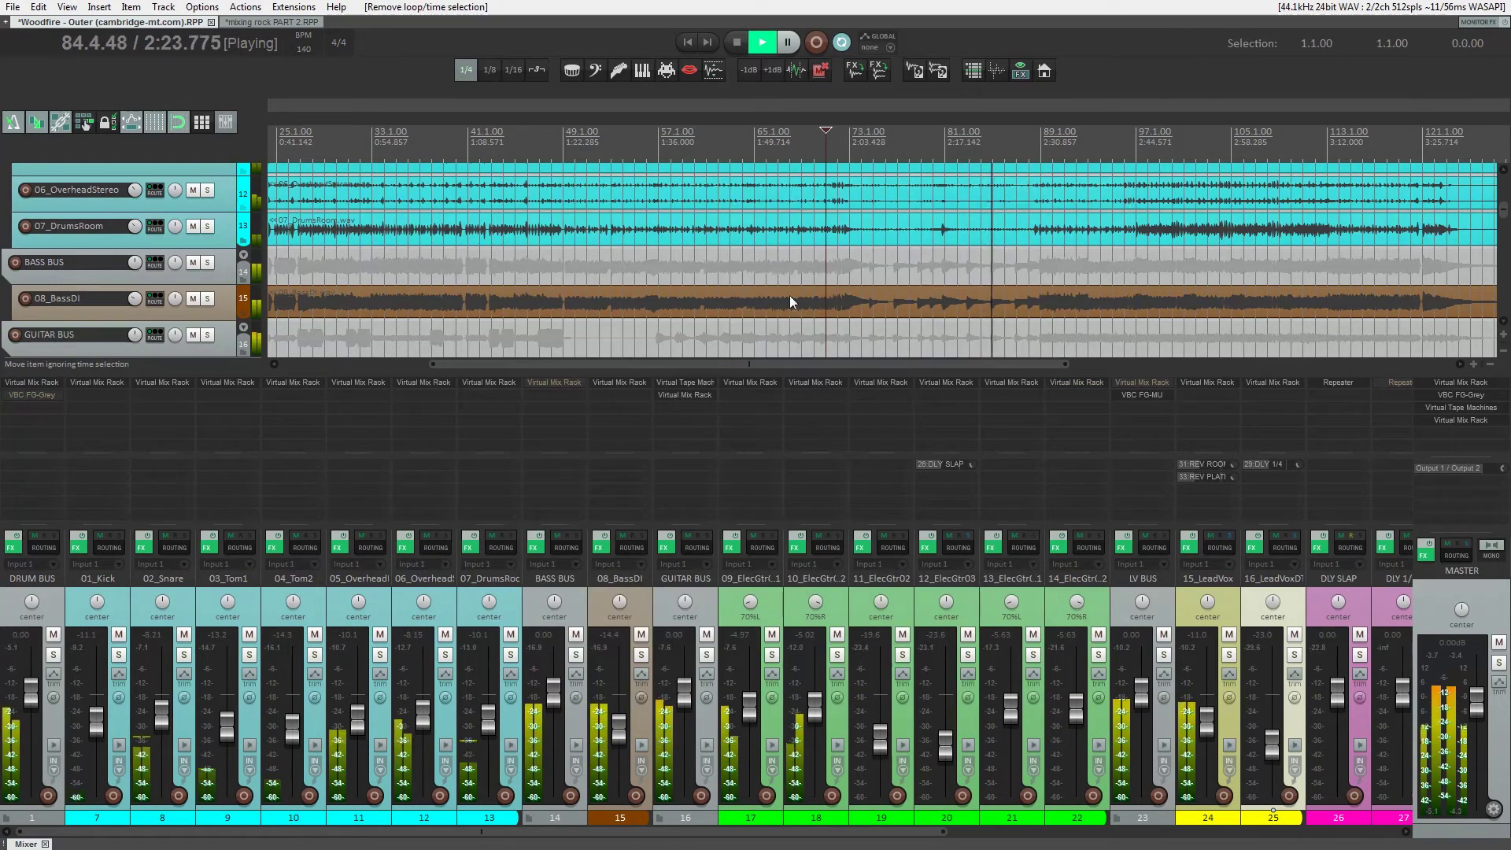
pyautogui.hotkey('ctrl', 's')
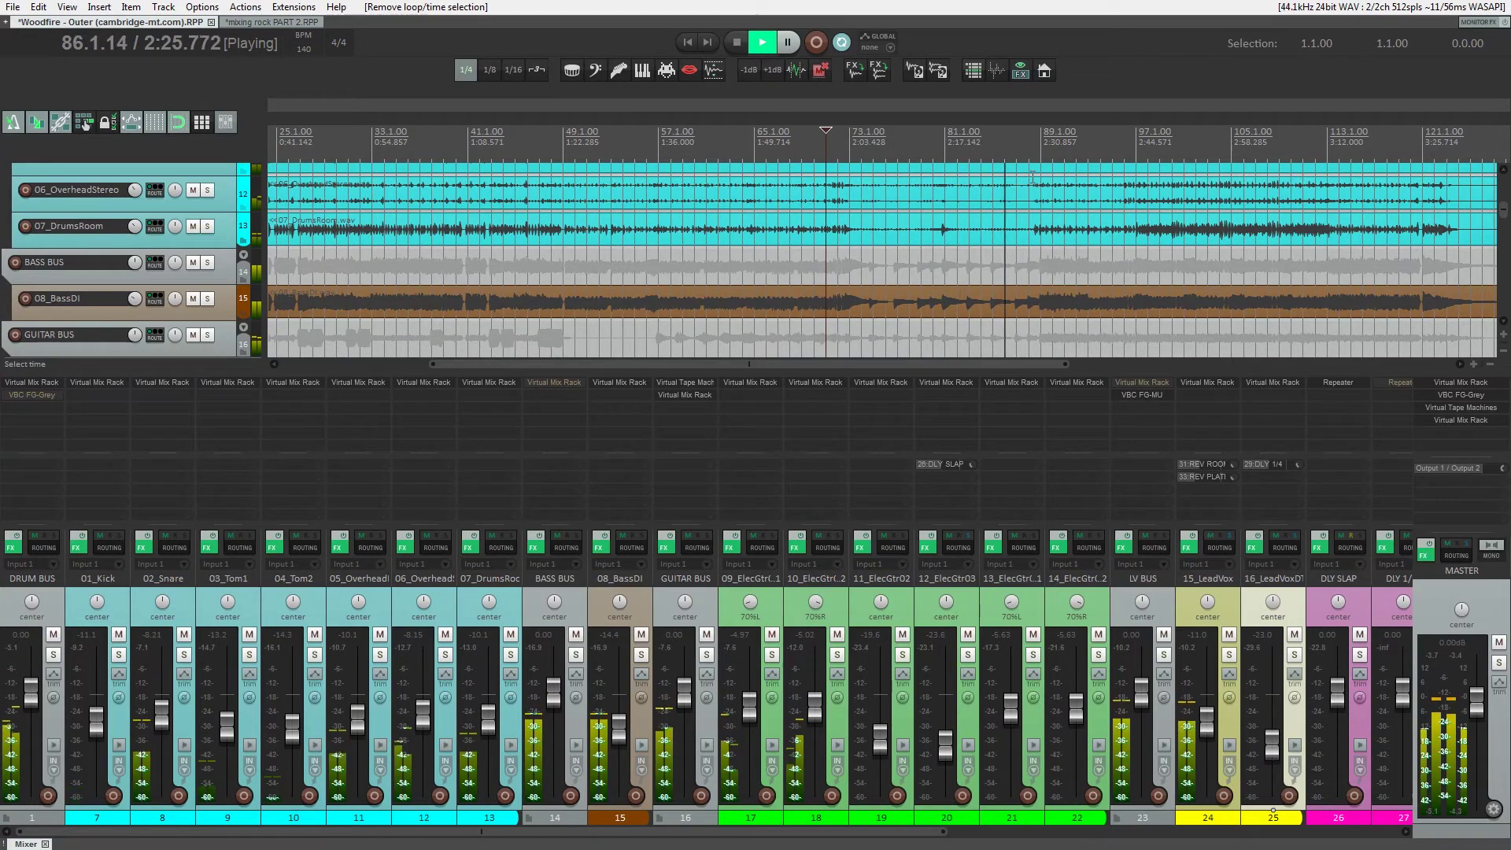
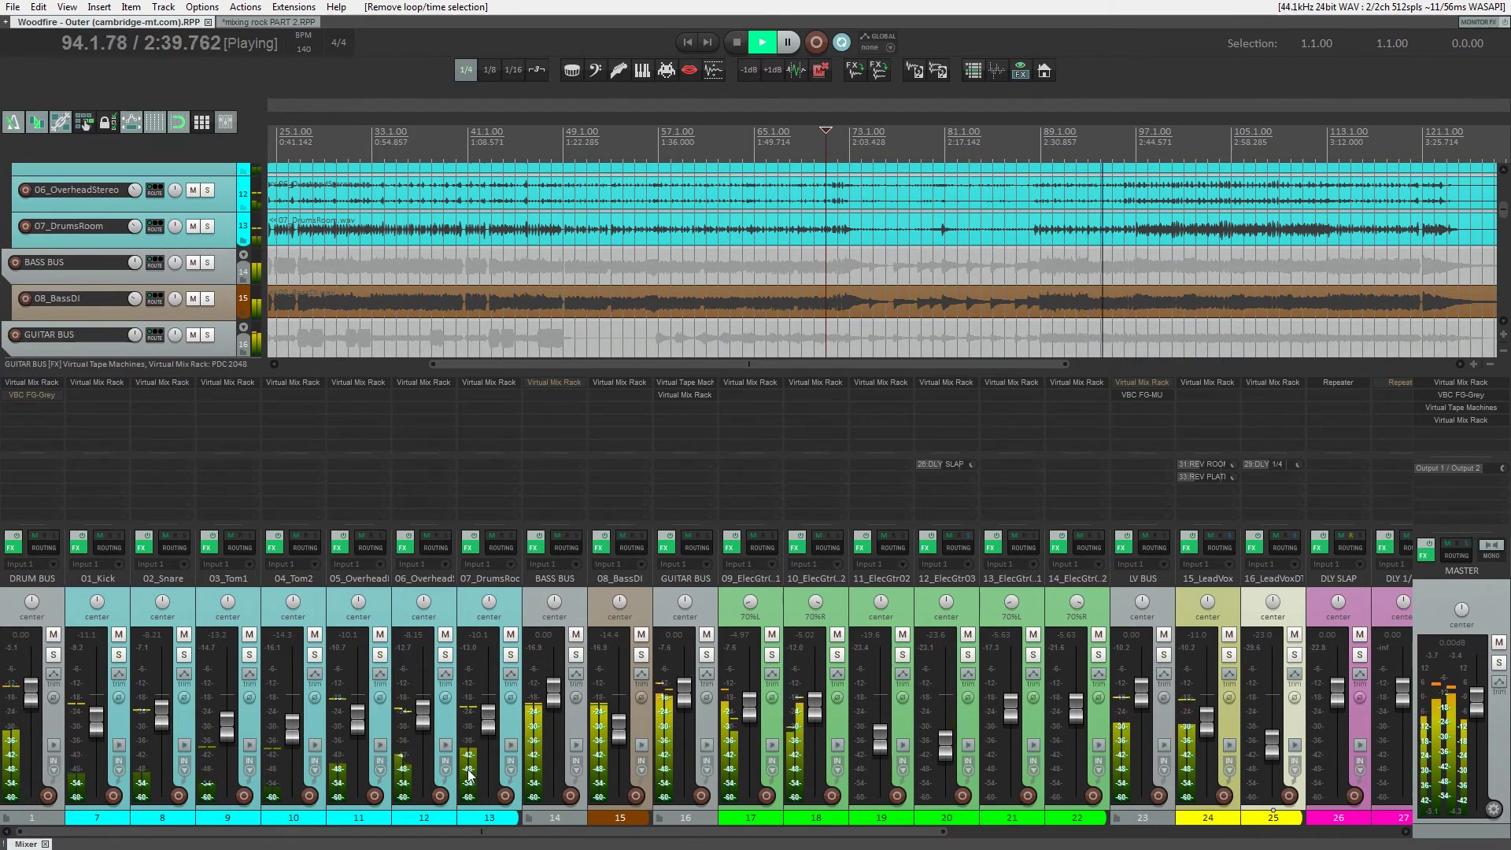
# - Audition the DRUM BUS, 05_OverheadMono, 06_OverheadStereo and 07_DrumsRoom one at a time with exclusive solo
pyautogui.click(53, 655)
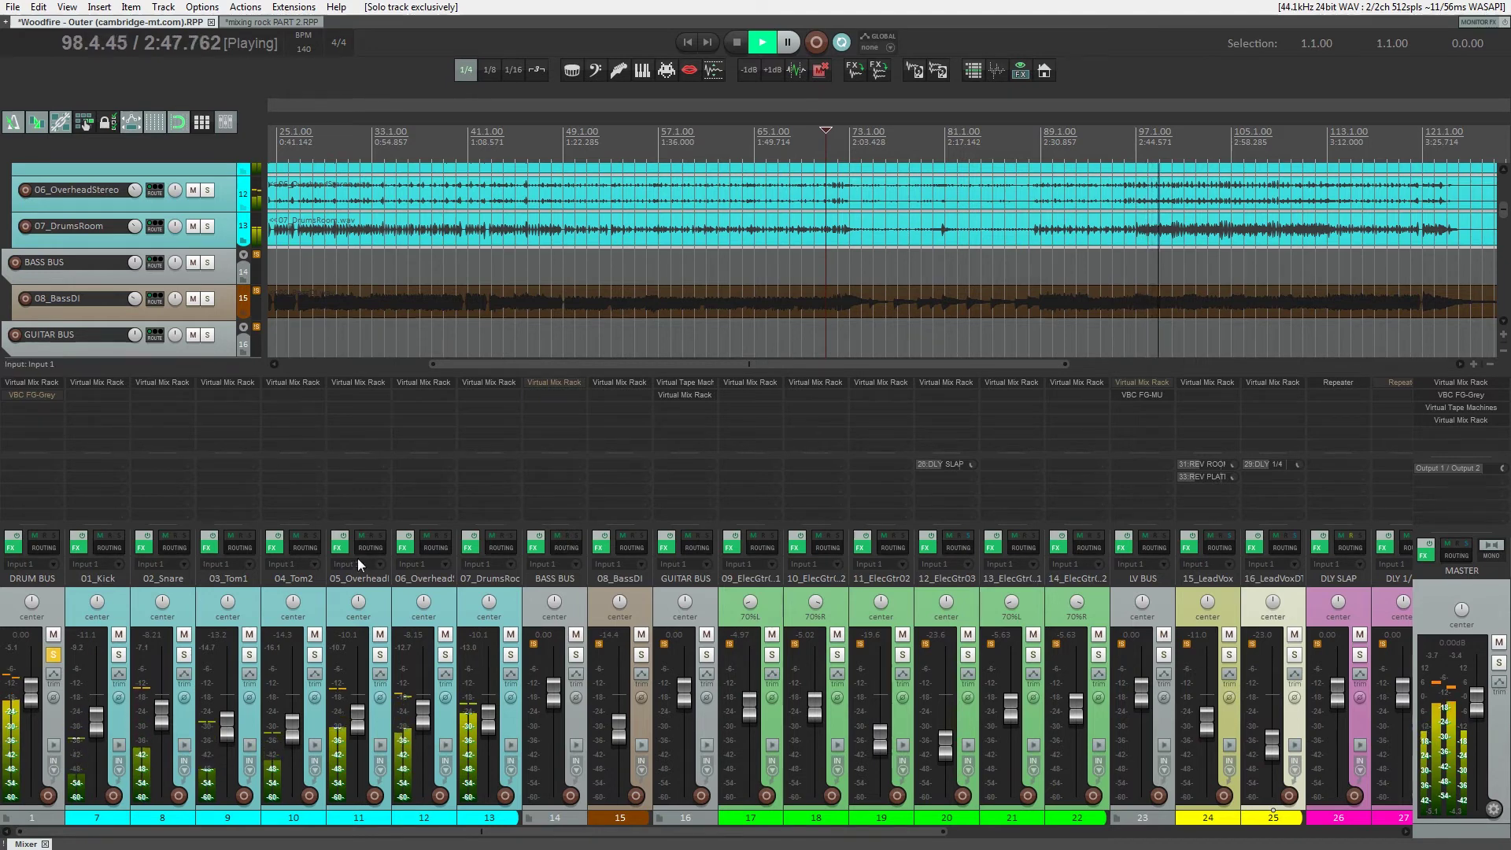
pyautogui.click(380, 655)
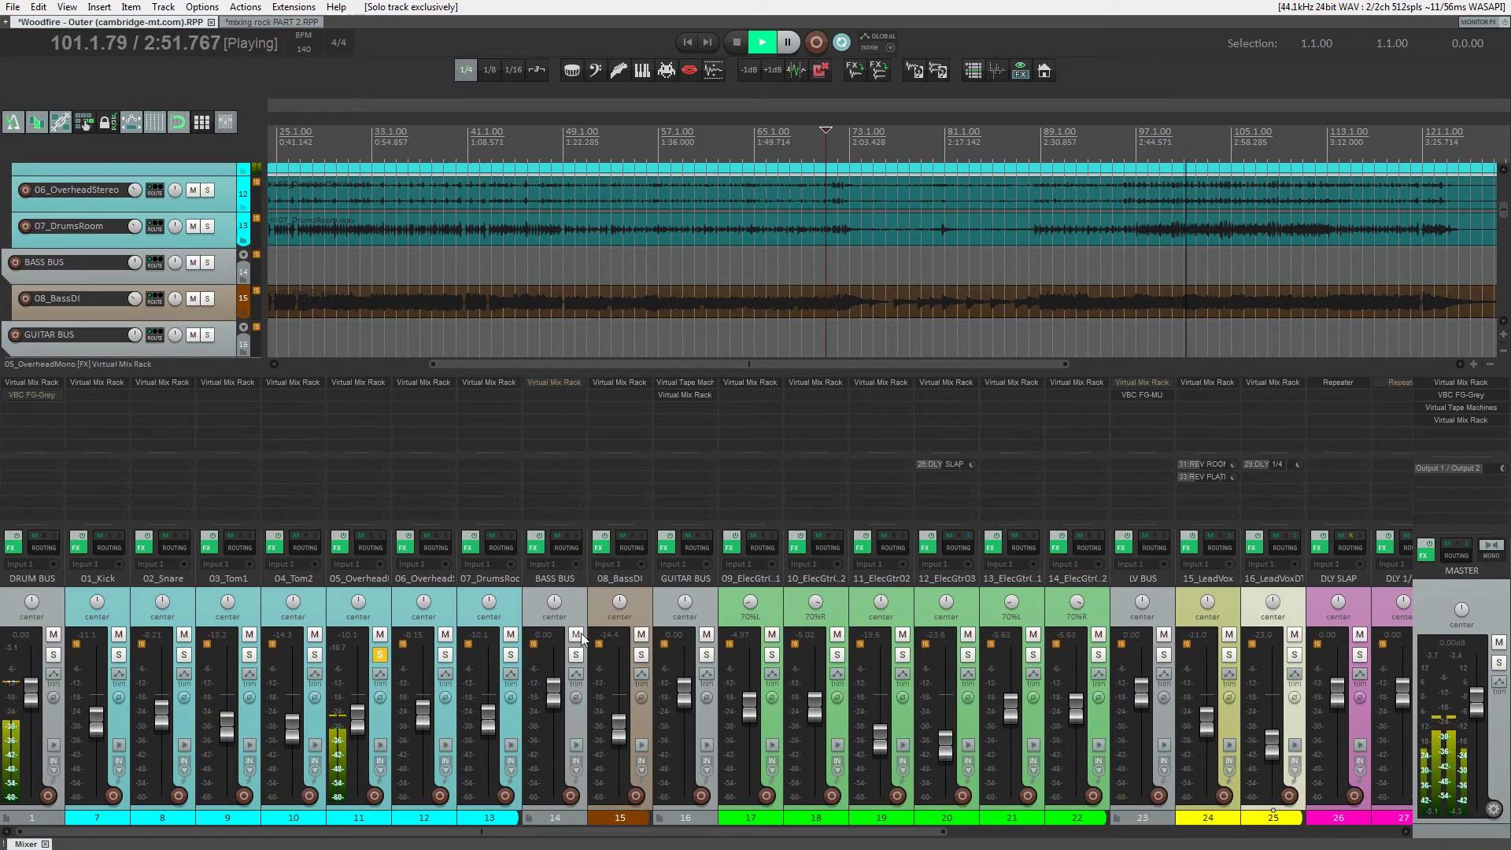
pyautogui.click(445, 654)
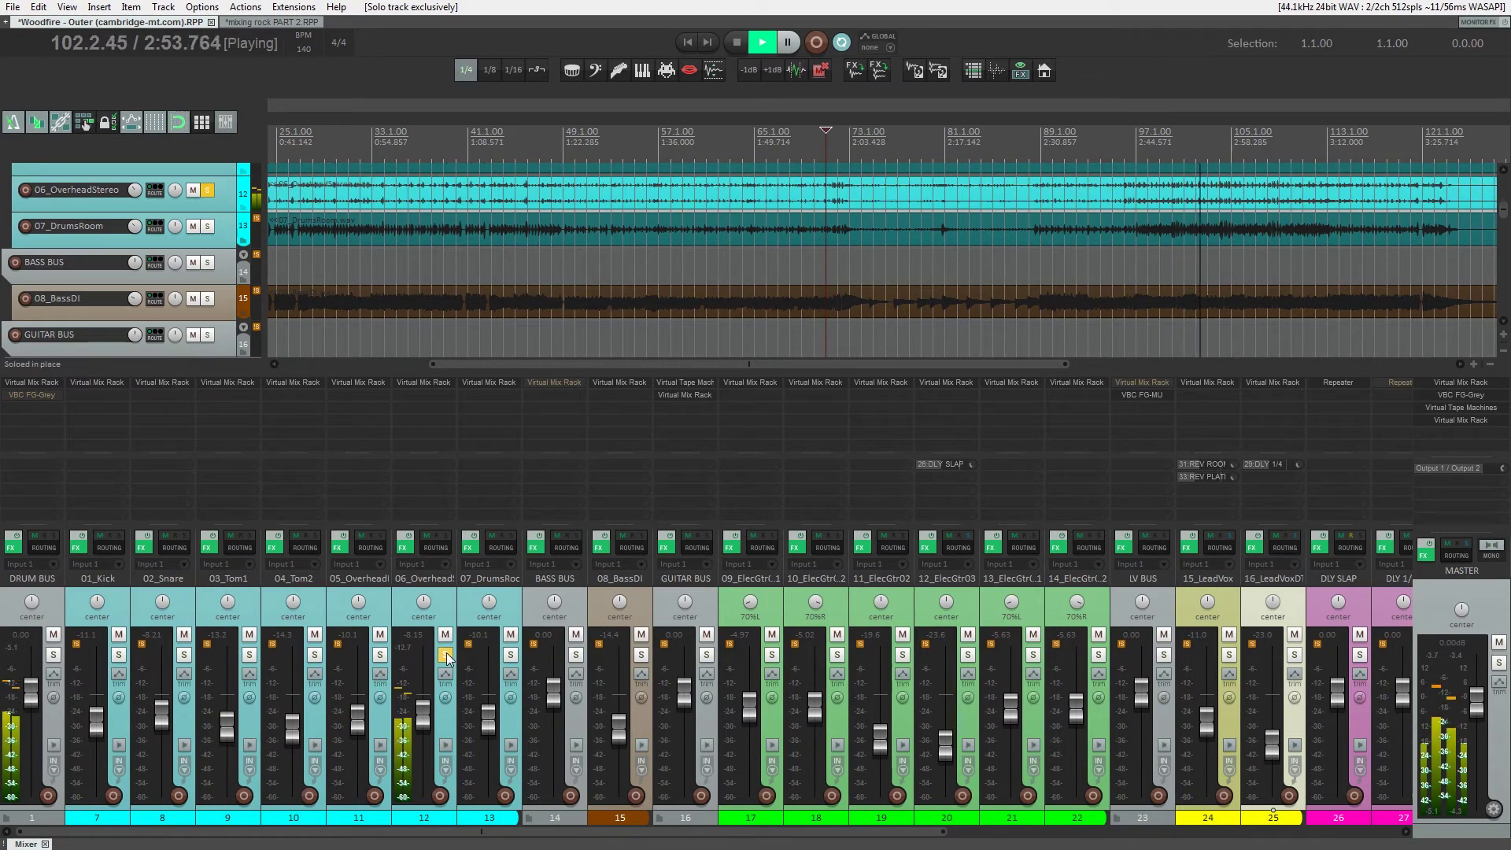
pyautogui.click(510, 655)
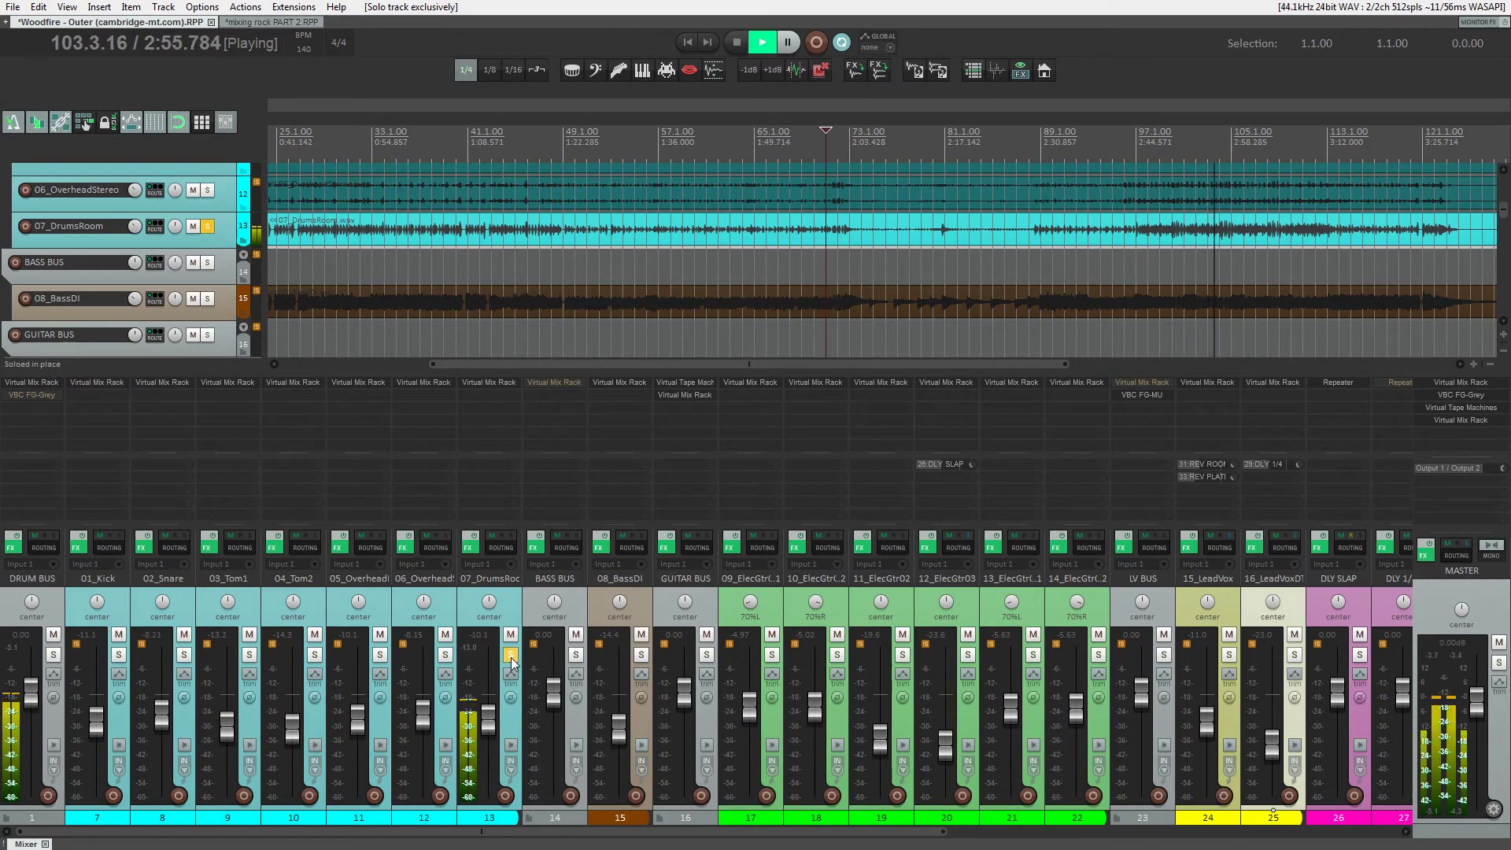
# - Open the Virtual Mix Rack on 07_DrumsRoom and compare the sound with FG-Stress bypassed and active
pyautogui.click(497, 384)
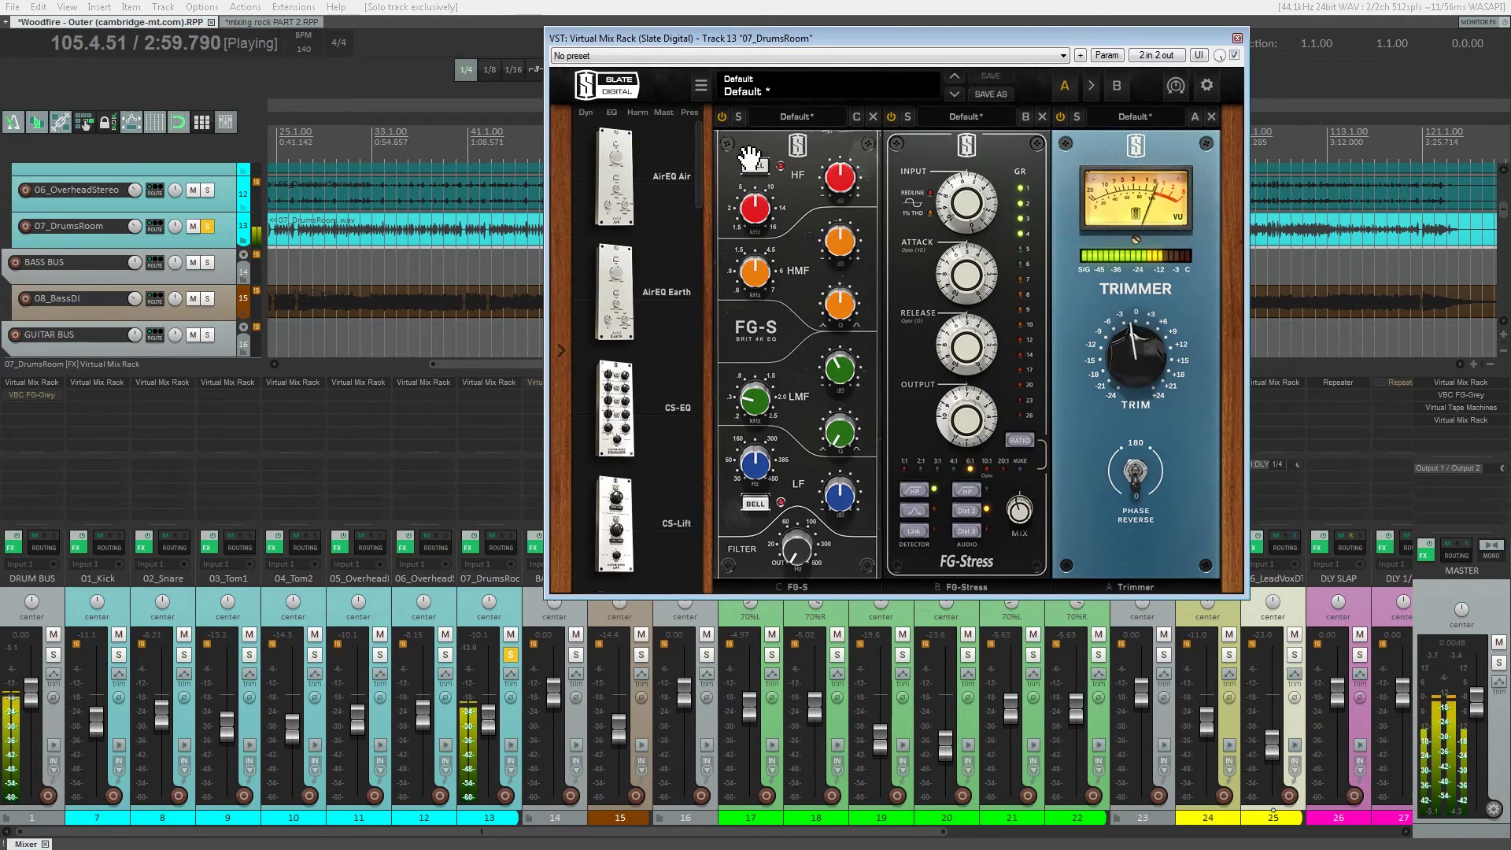
pyautogui.click(890, 117)
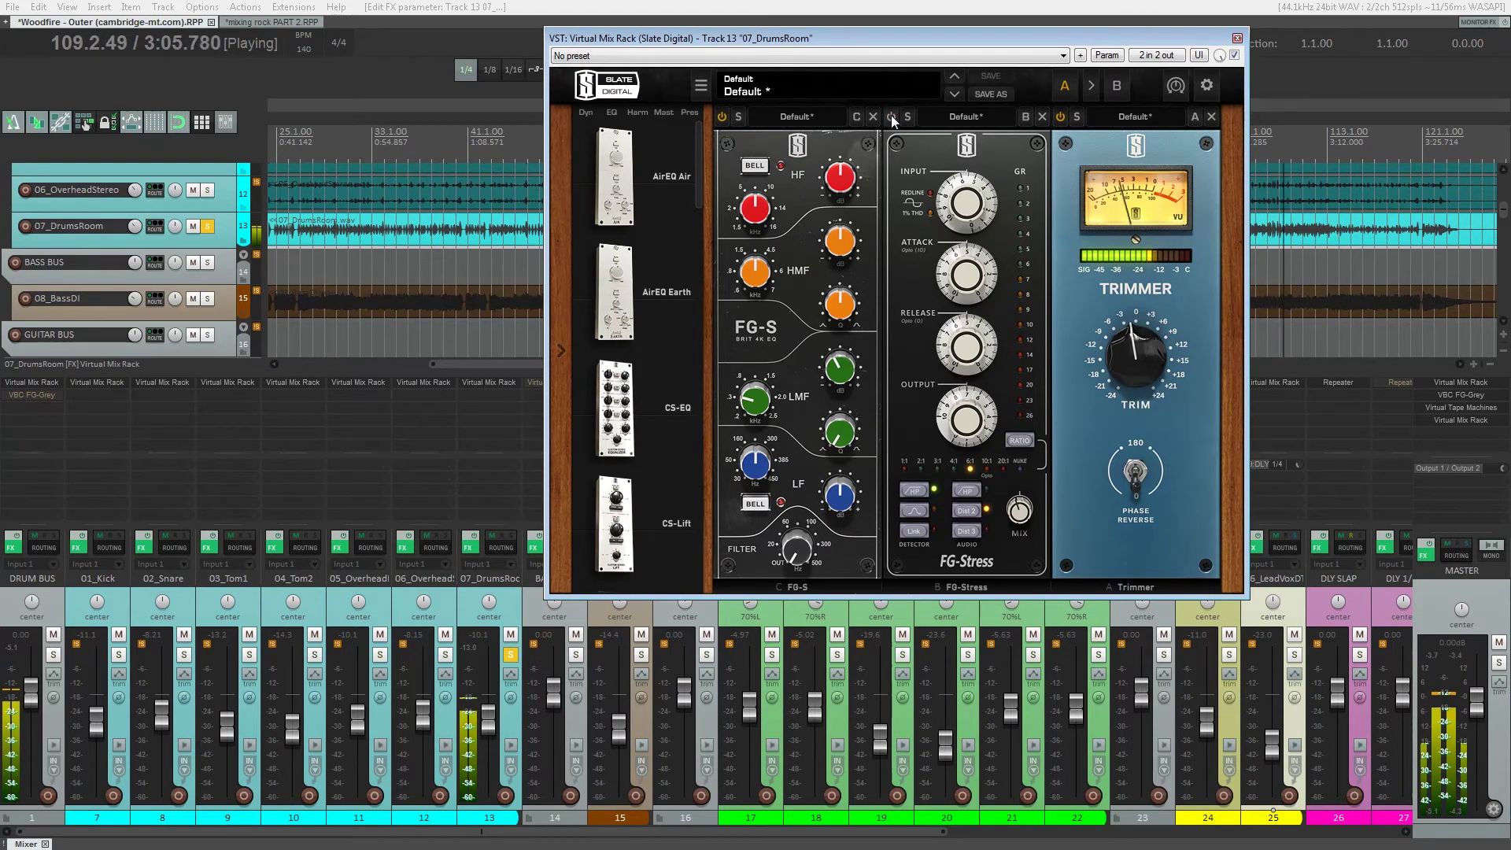
pyautogui.click(891, 116)
# - Raise the FG-S HF frequency on 07_DrumsRoom, adjust the HF gain, pause playback, and move the rack window clear of the timeline
pyautogui.moveTo(757, 208); pyautogui.dragTo(786, 148)
pyautogui.moveTo(847, 200); pyautogui.dragTo(770, 235)
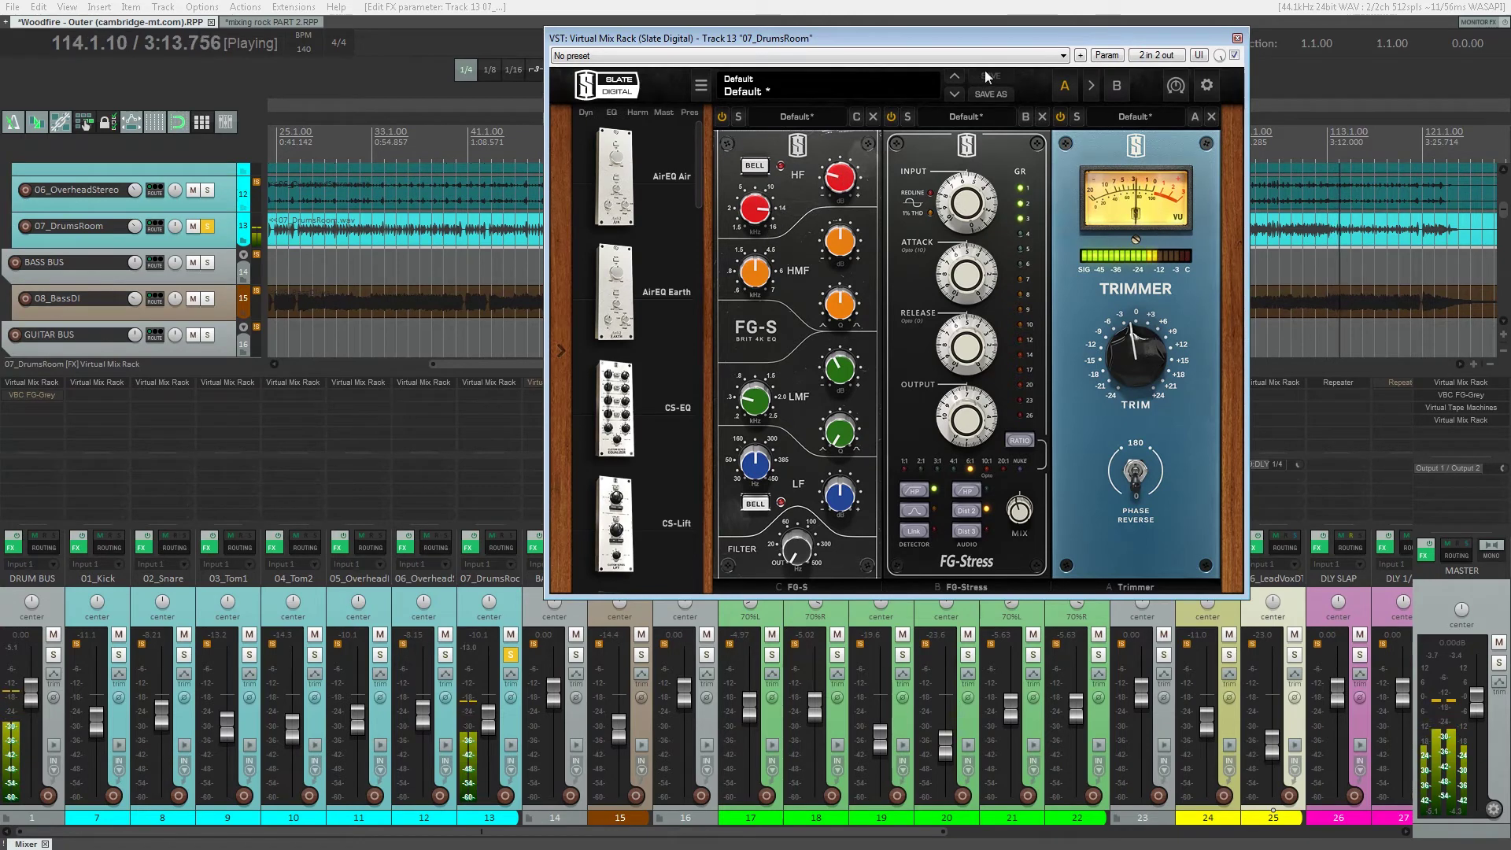
pyautogui.moveTo(998, 35); pyautogui.dragTo(899, 60)
pyautogui.hotkey('ctrl', 'space')
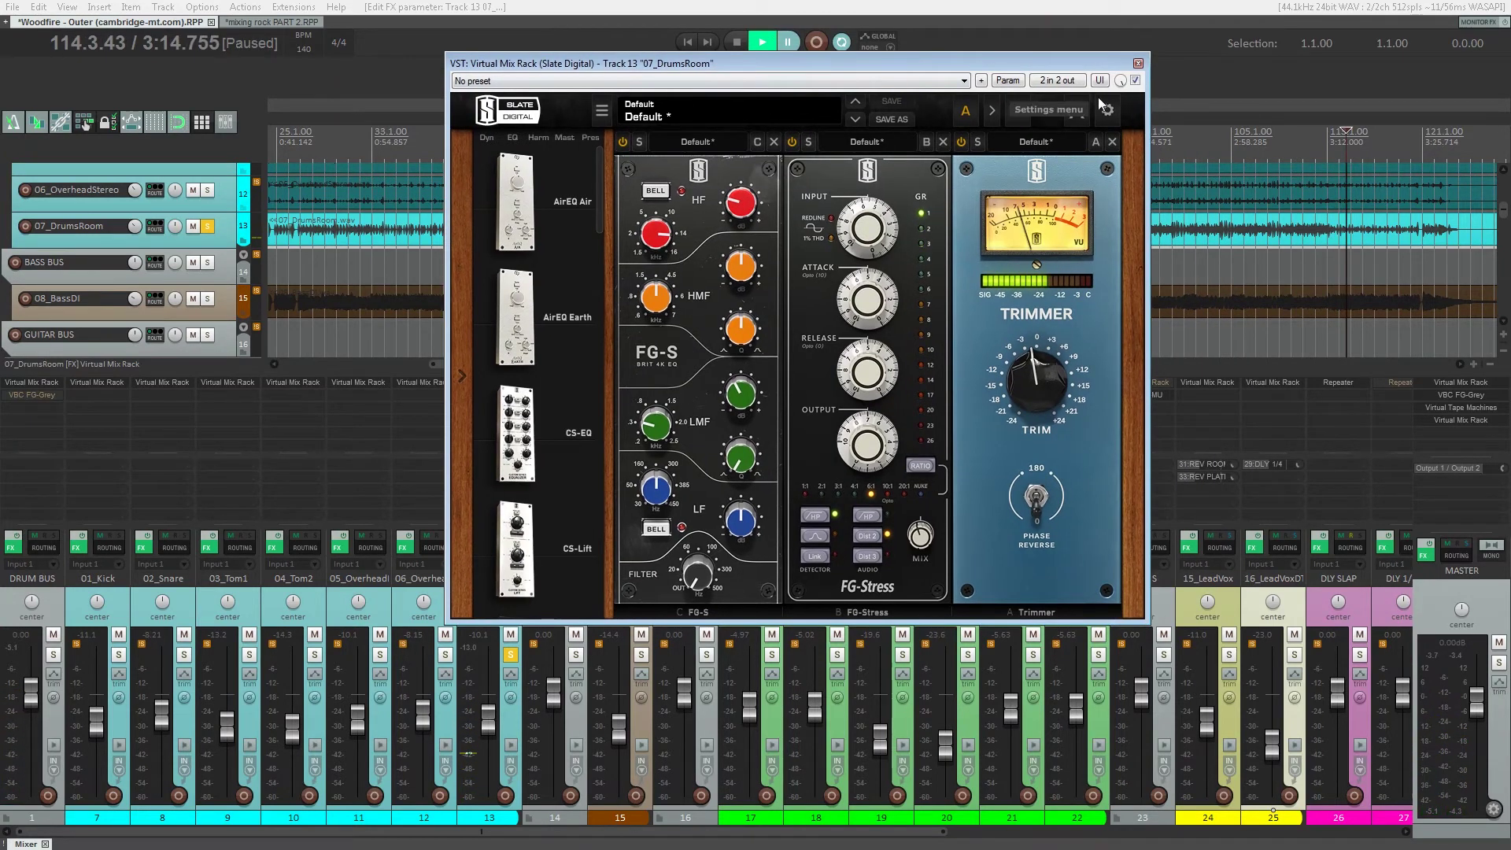
pyautogui.moveTo(1057, 65); pyautogui.dragTo(949, 78)
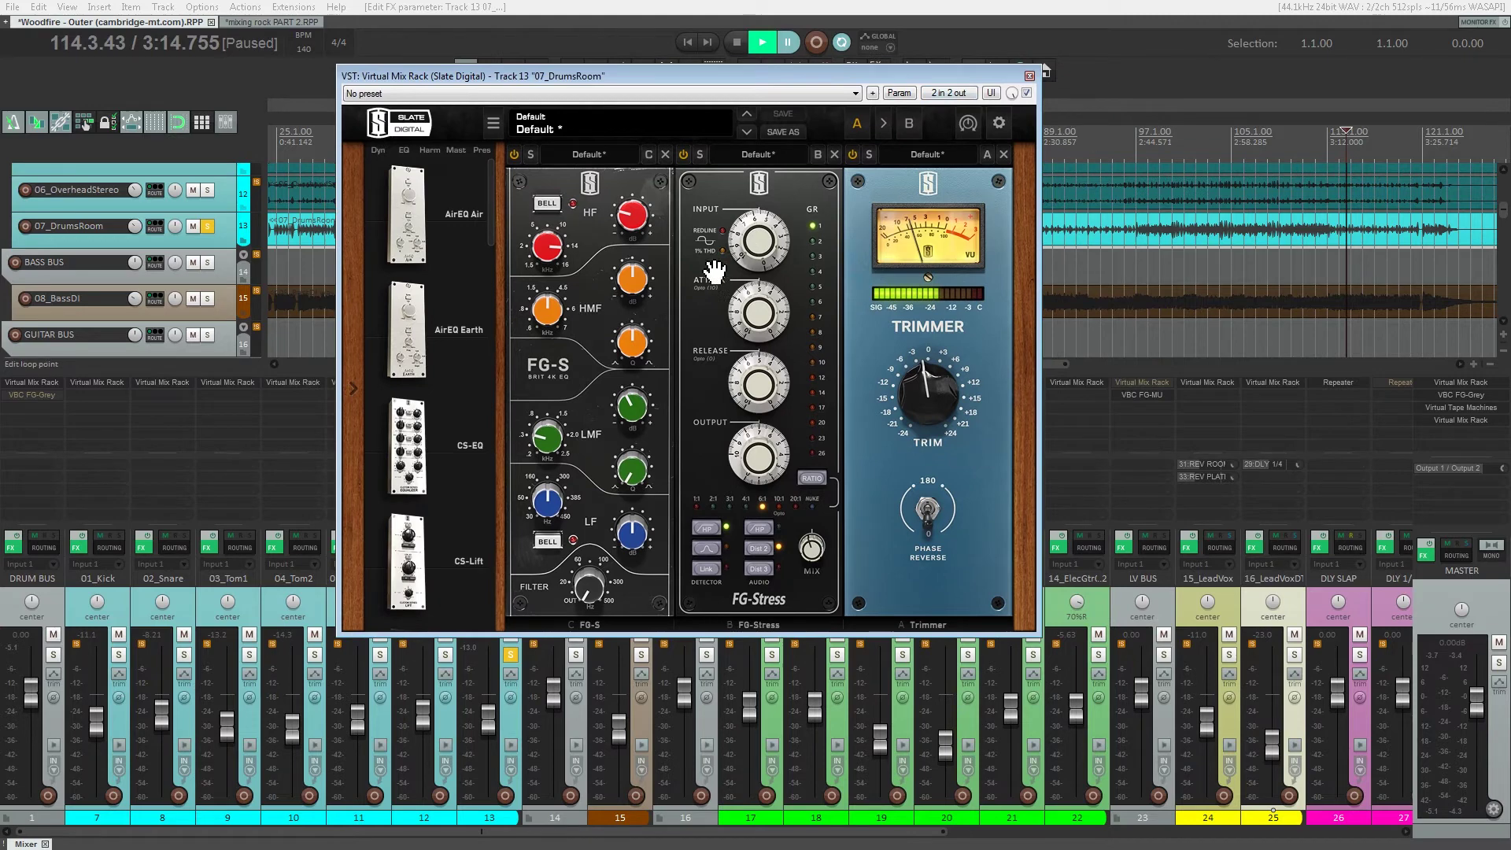
# - Play 07_DrumsRoom from bar 97, set the FG-S HF gain to about -4.33 dB, and close the rack
pyautogui.click(1123, 149)
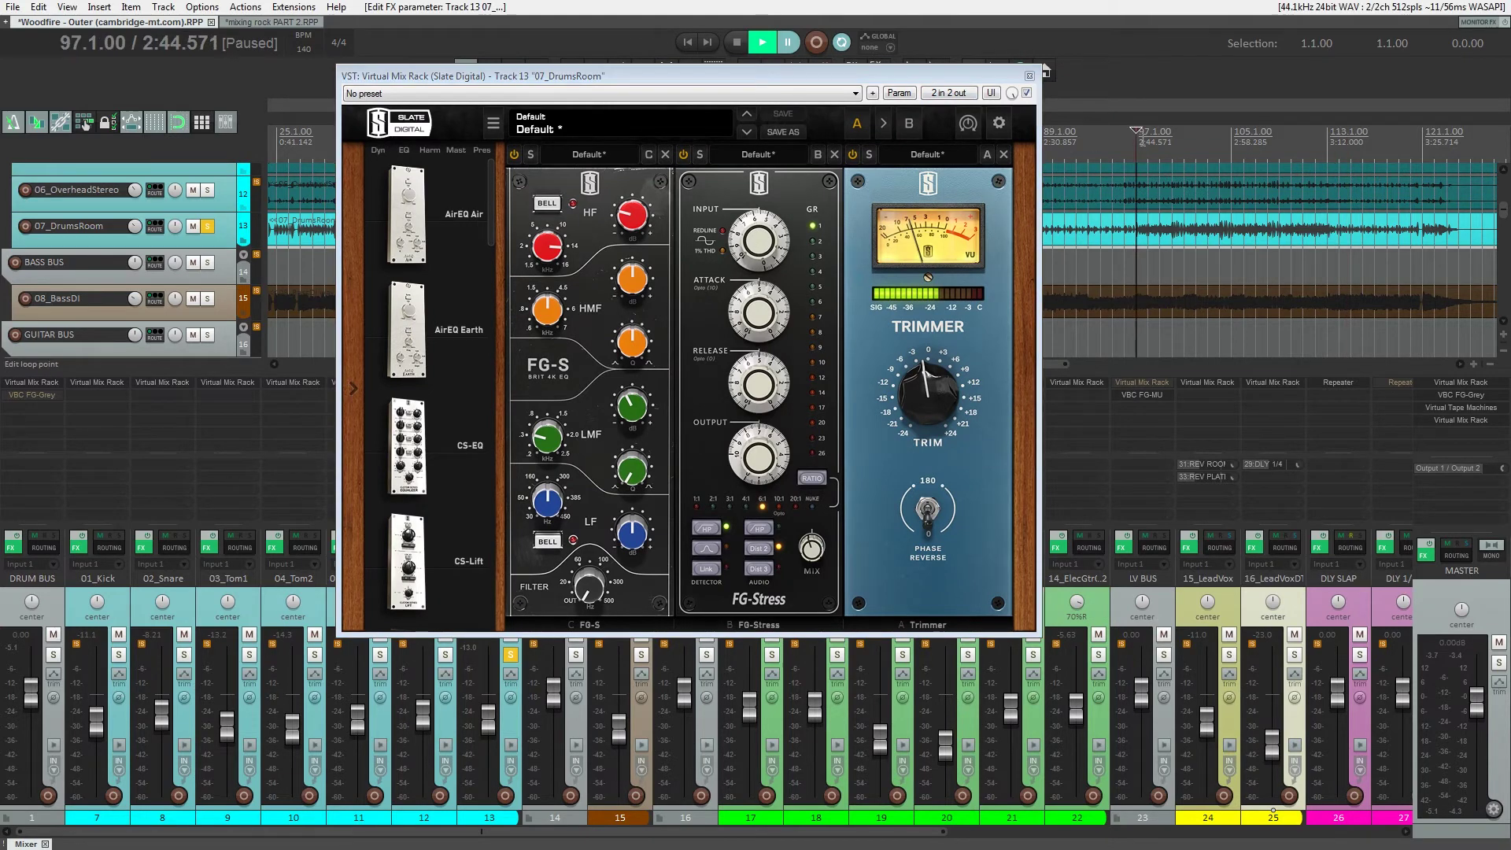
pyautogui.press('space')
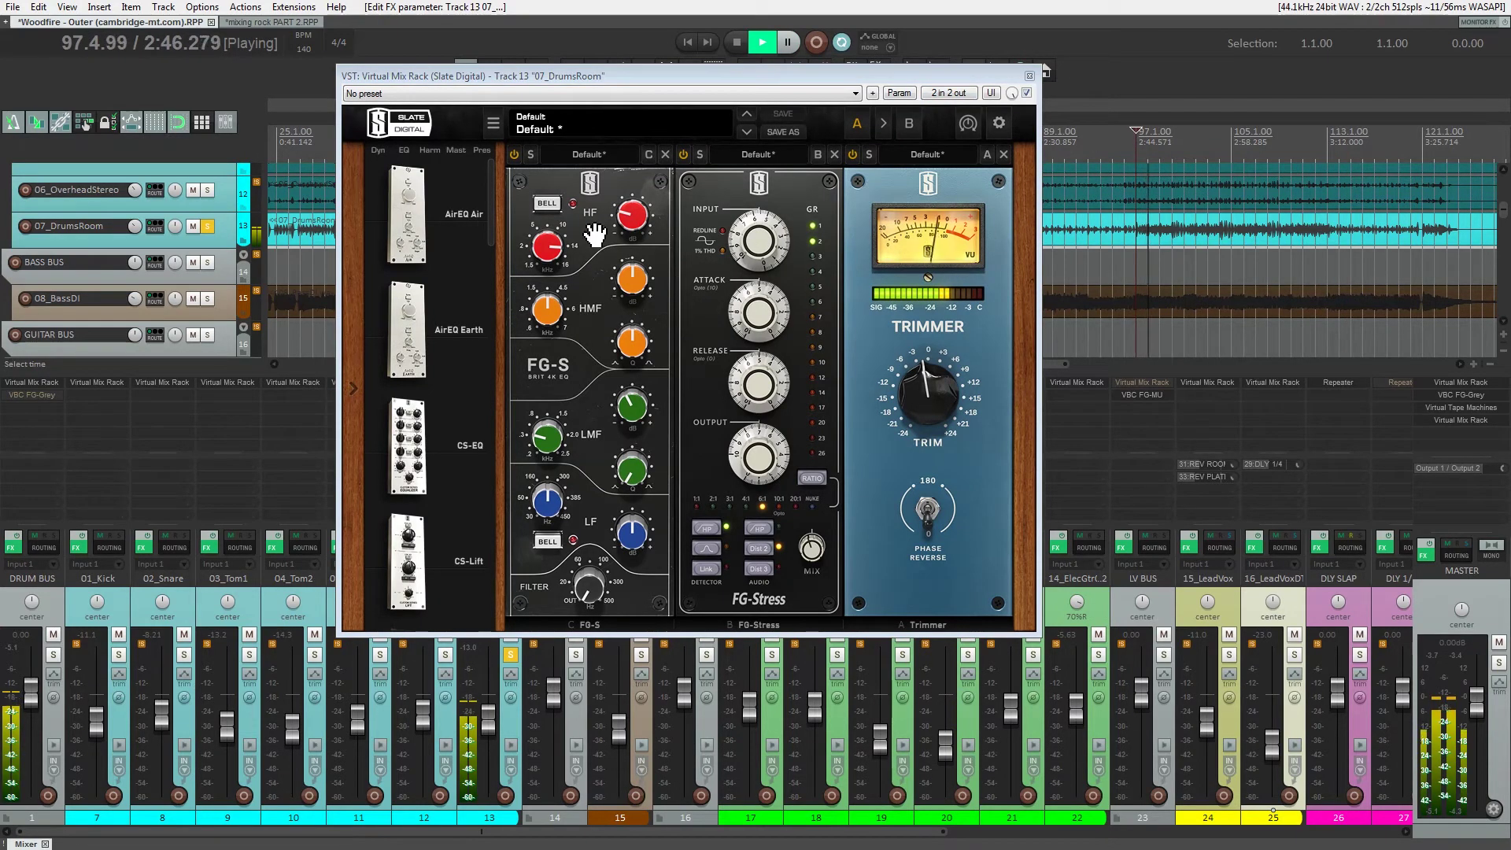
pyautogui.moveTo(632, 229); pyautogui.dragTo(630, 197)
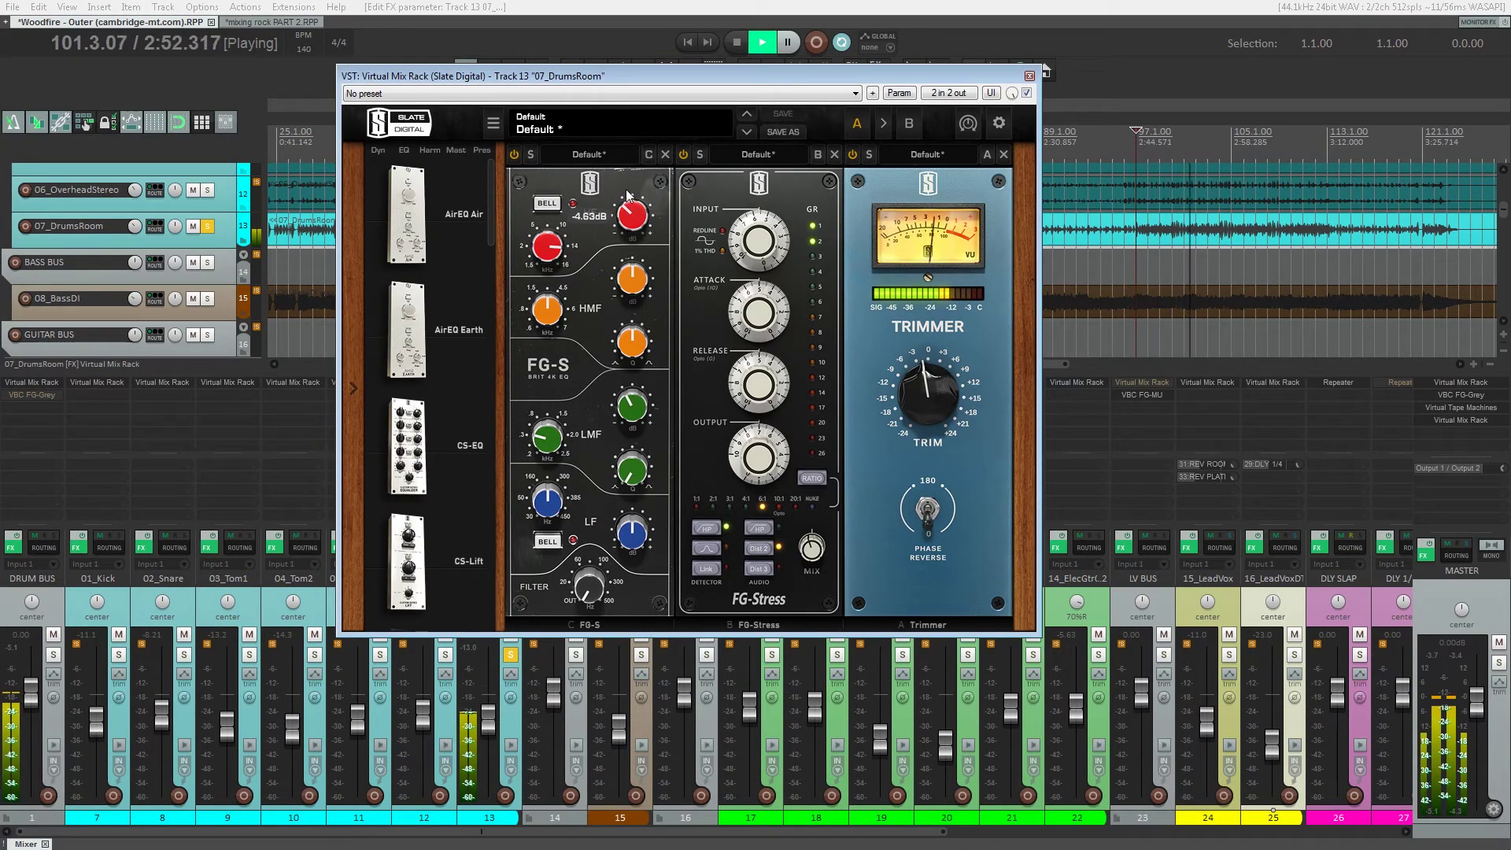
pyautogui.moveTo(632, 182); pyautogui.dragTo(632, 181)
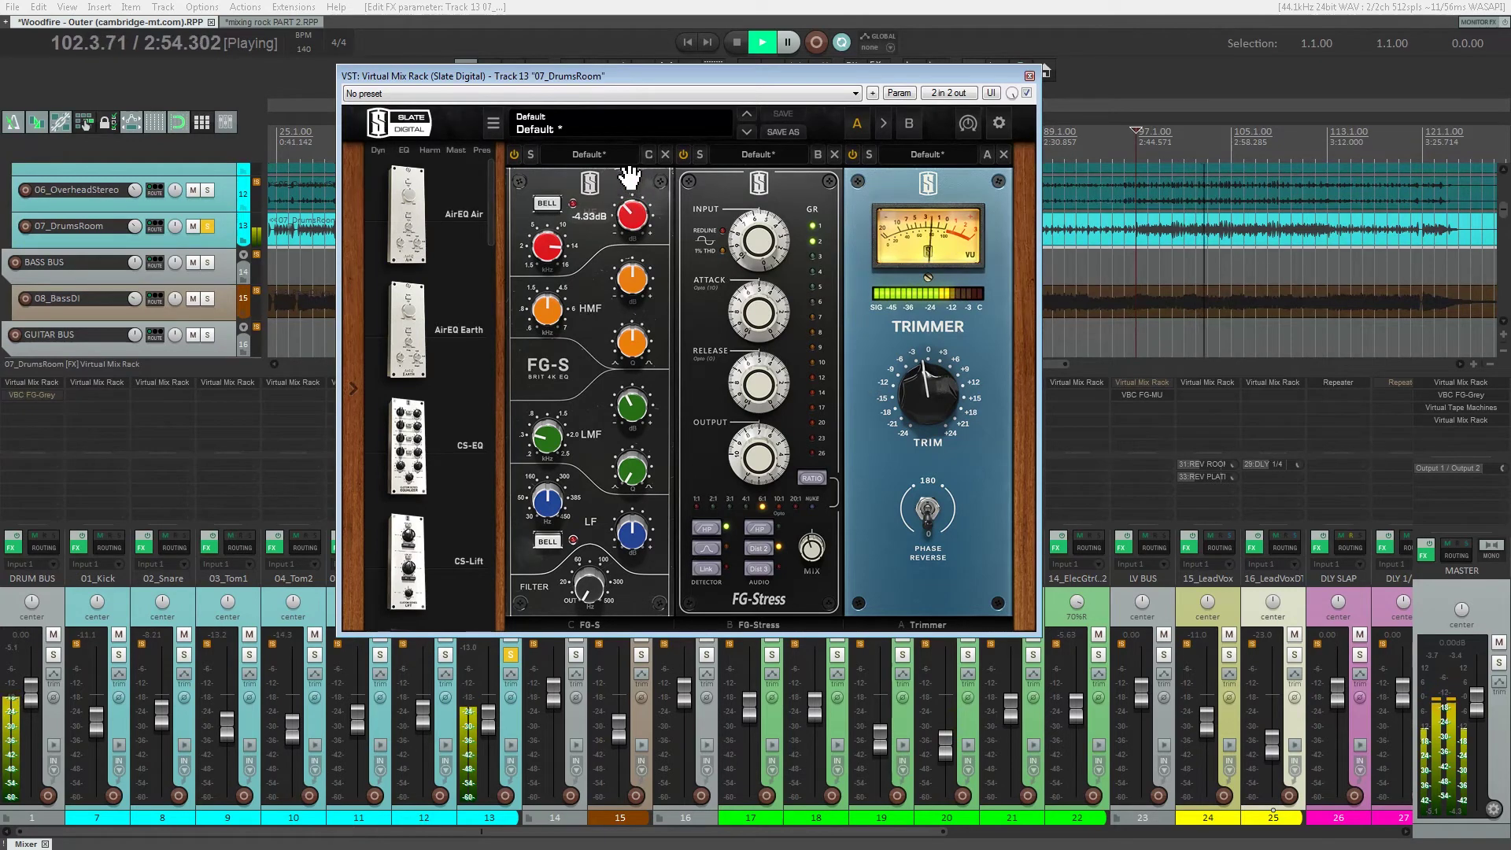
pyautogui.click(680, 156)
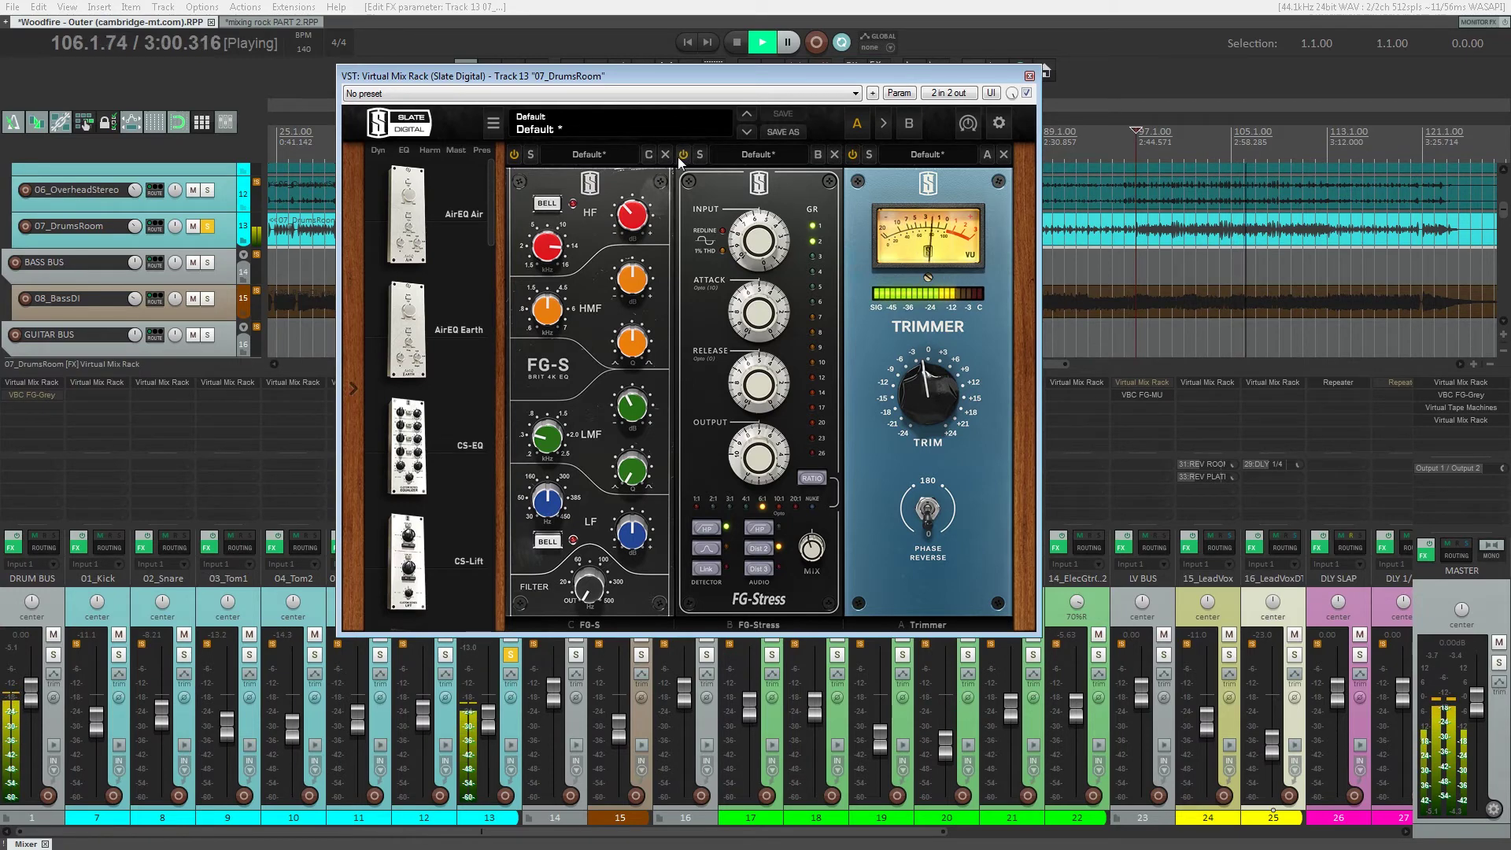
pyautogui.click(1030, 77)
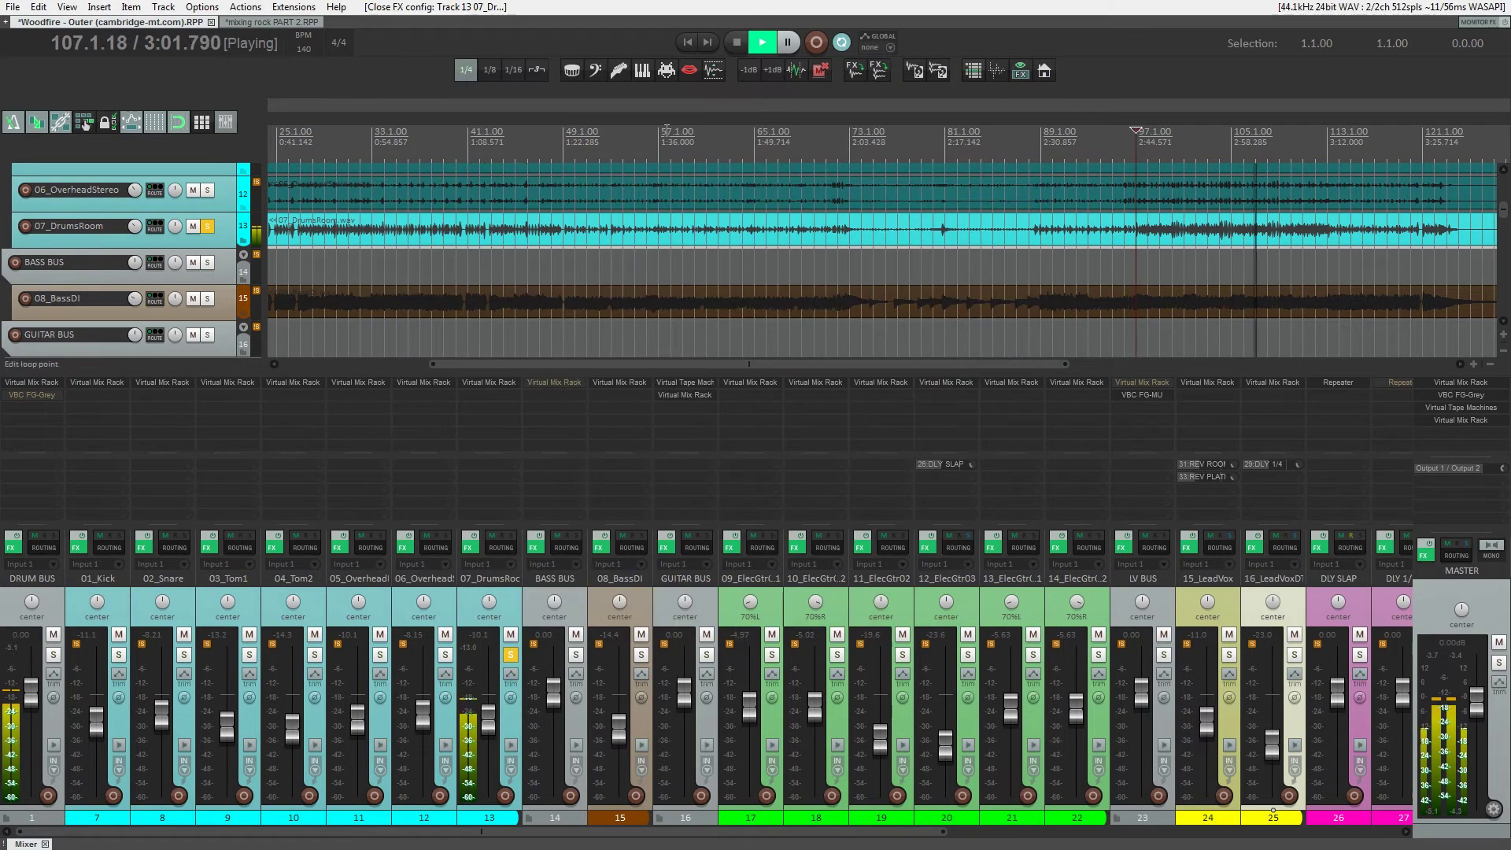
# - Solo the DRUM BUS exclusively to hear the whole kit, and clear all solos to play the full mix
pyautogui.keyDown('ctrl'); pyautogui.keyDown('alt'); pyautogui.click(52, 654); pyautogui.keyUp('alt'); pyautogui.keyUp('ctrl')
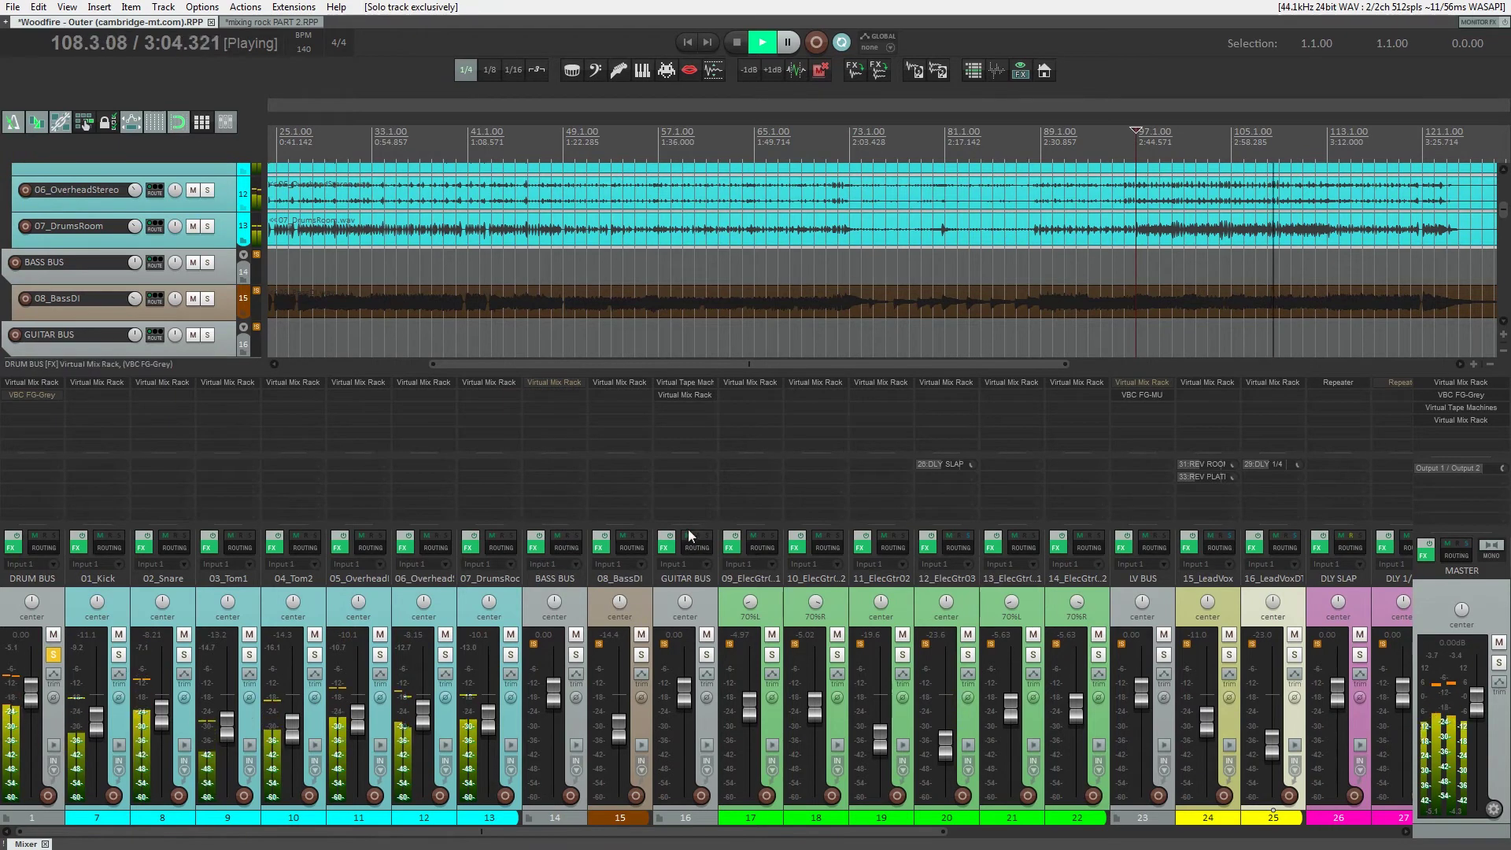
pyautogui.click(53, 655)
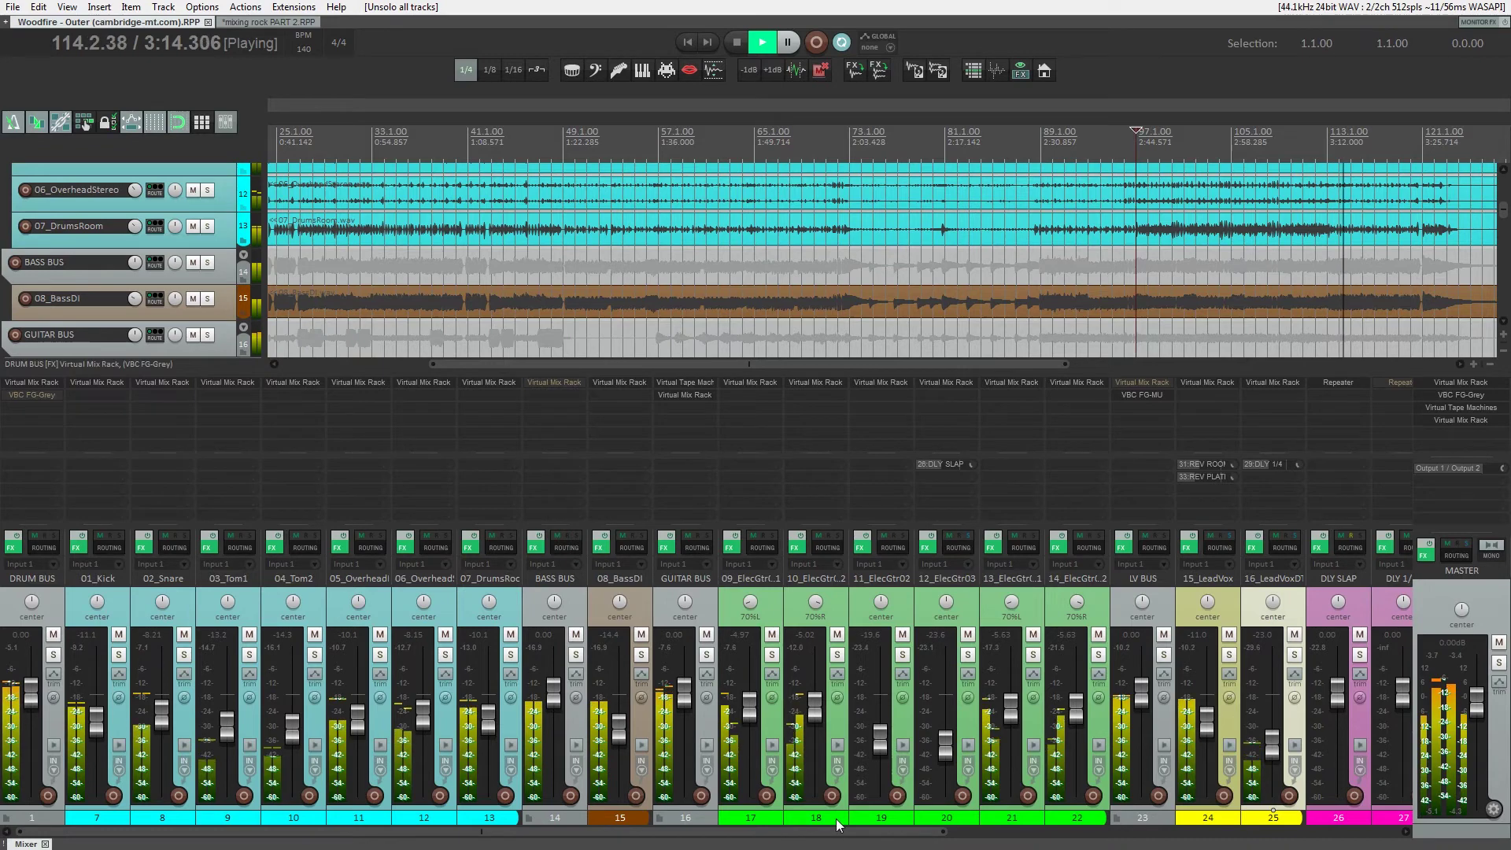
pyautogui.moveTo(748, 819); pyautogui.dragTo(1076, 815)
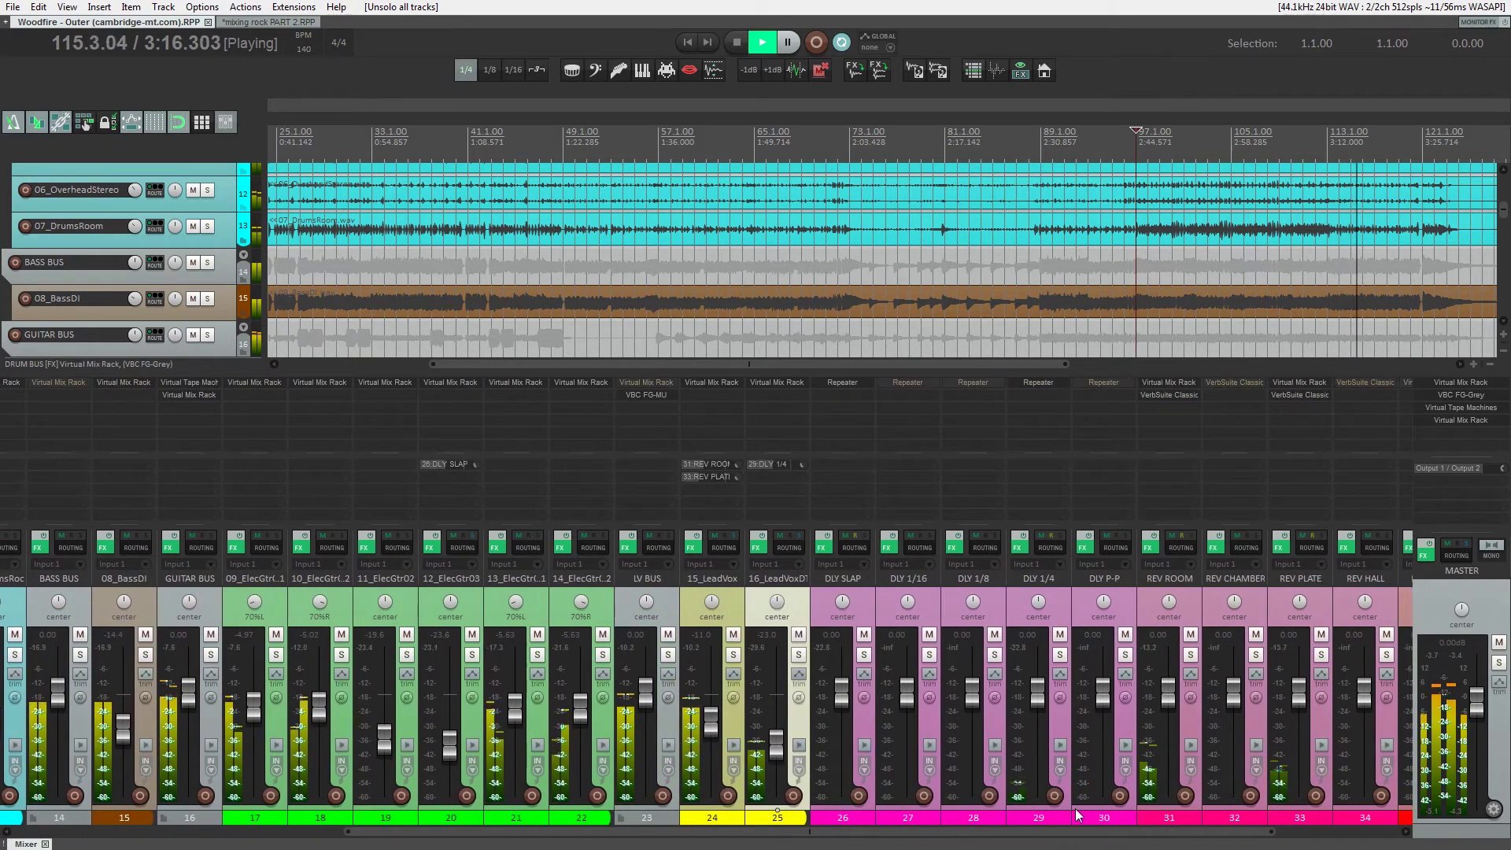
# - Inspect the Virtual Mix Rack settings on 15_LeadVox and close the rack
pyautogui.click(708, 381)
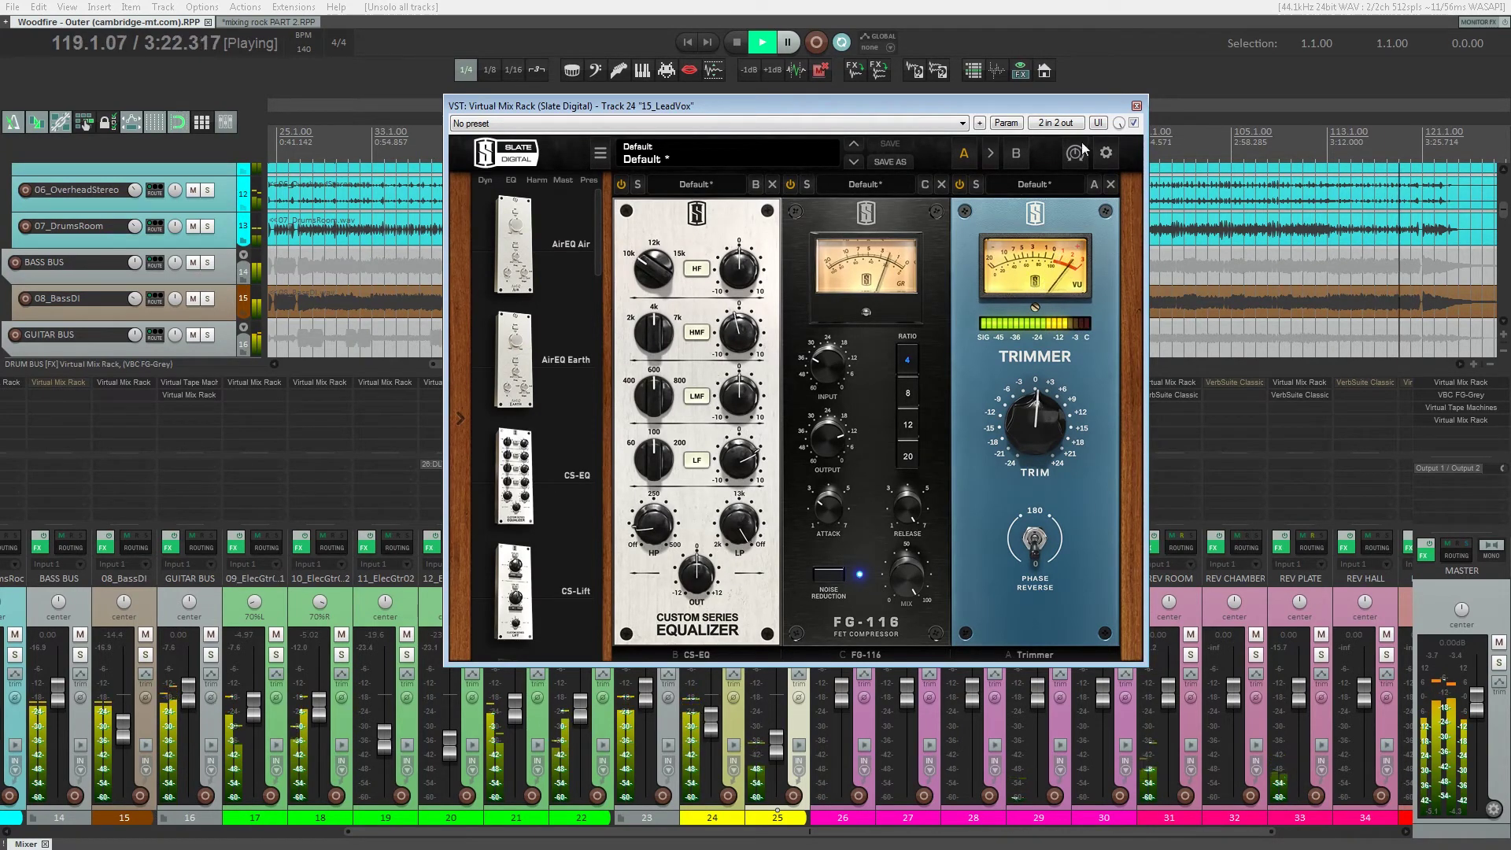
pyautogui.click(1136, 107)
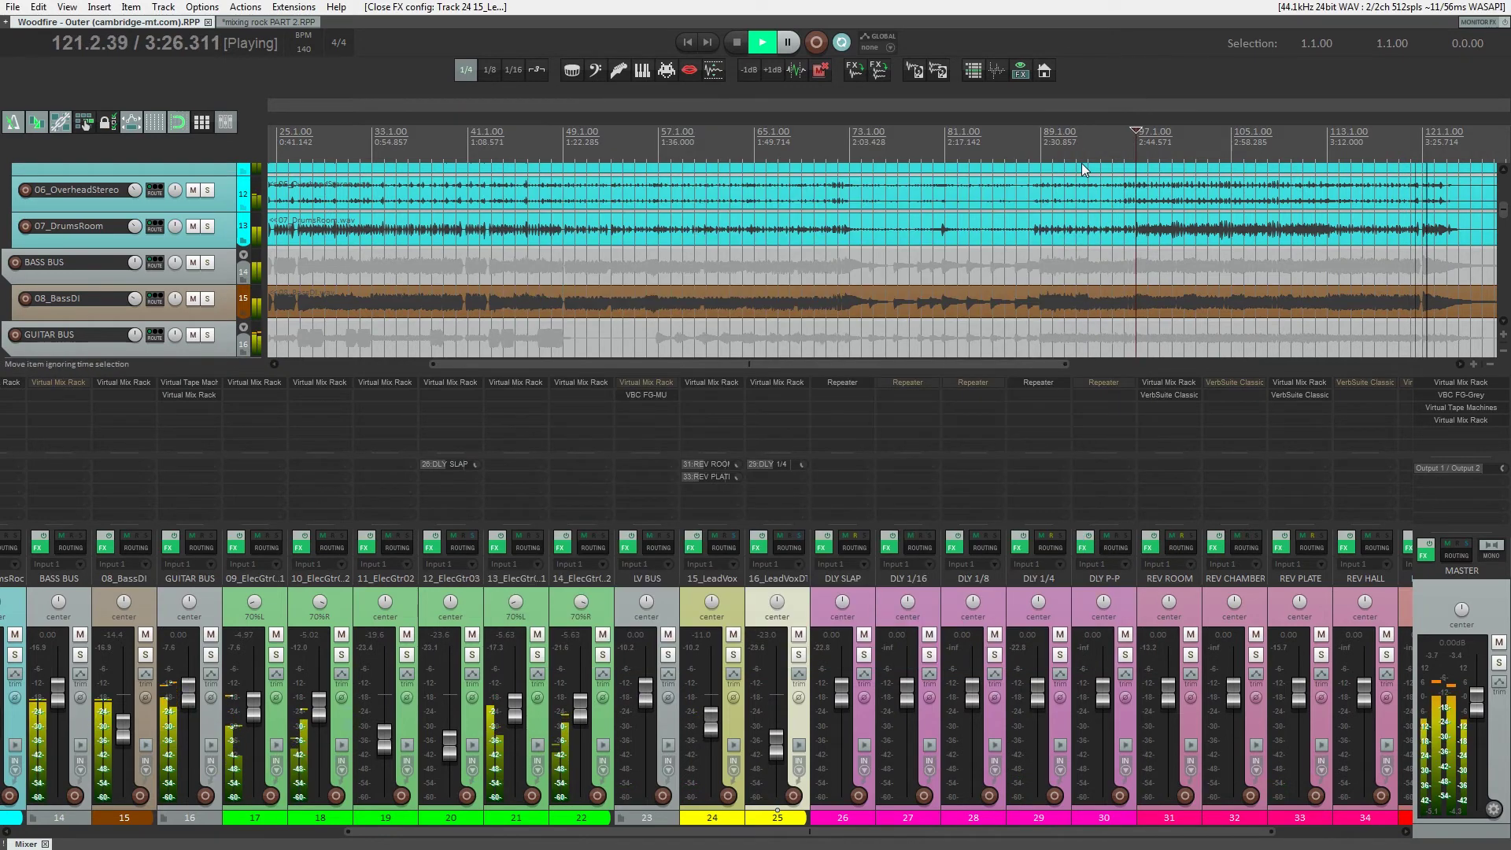
# - Restart playback from the beginning of the song and jump to bar 17
pyautogui.scroll(-3, 1035, 173)
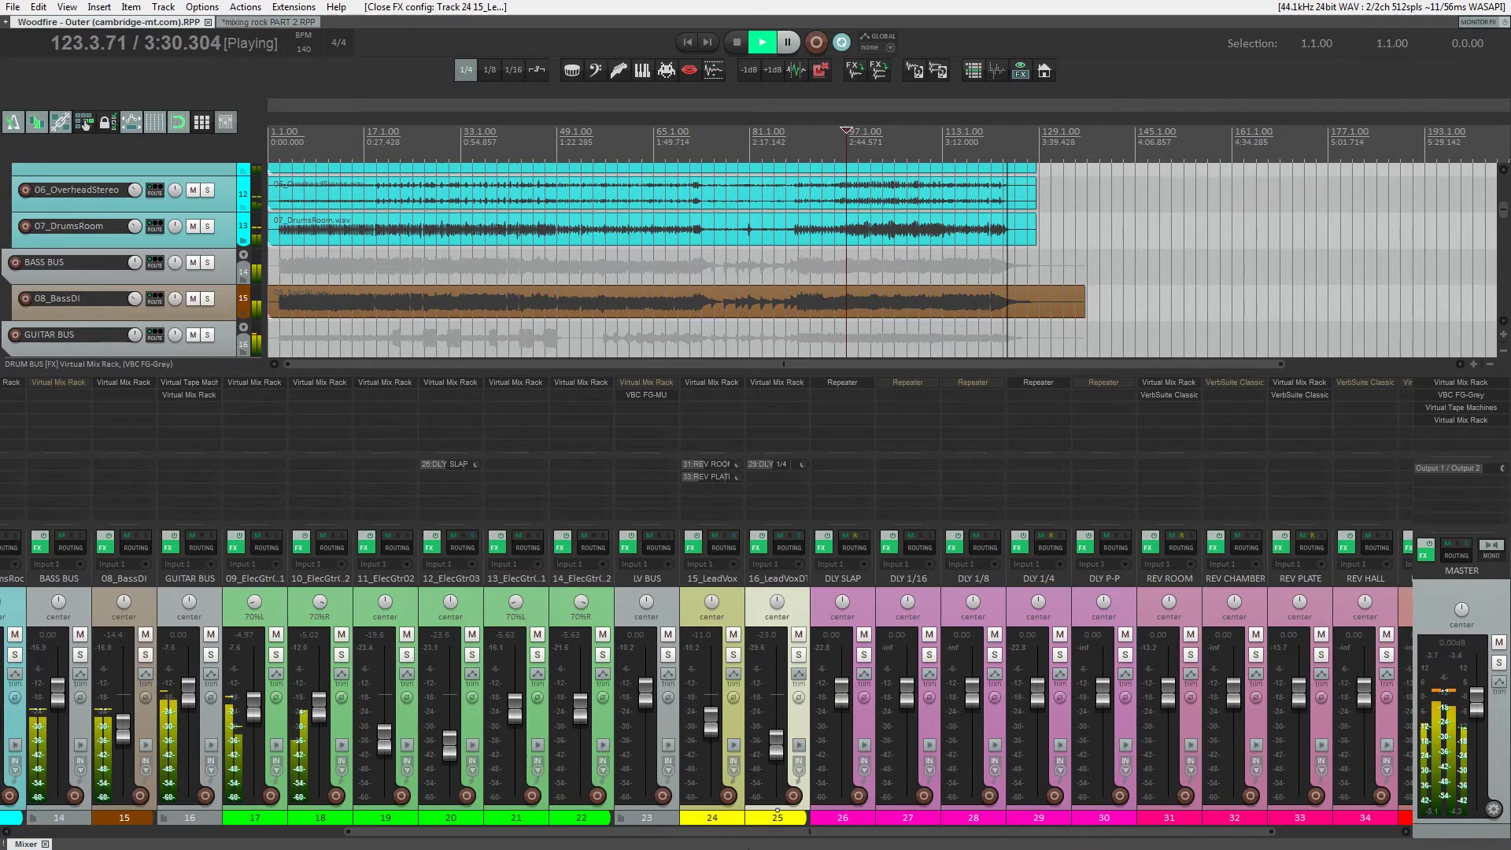
pyautogui.hscroll(-3, 509, 564)
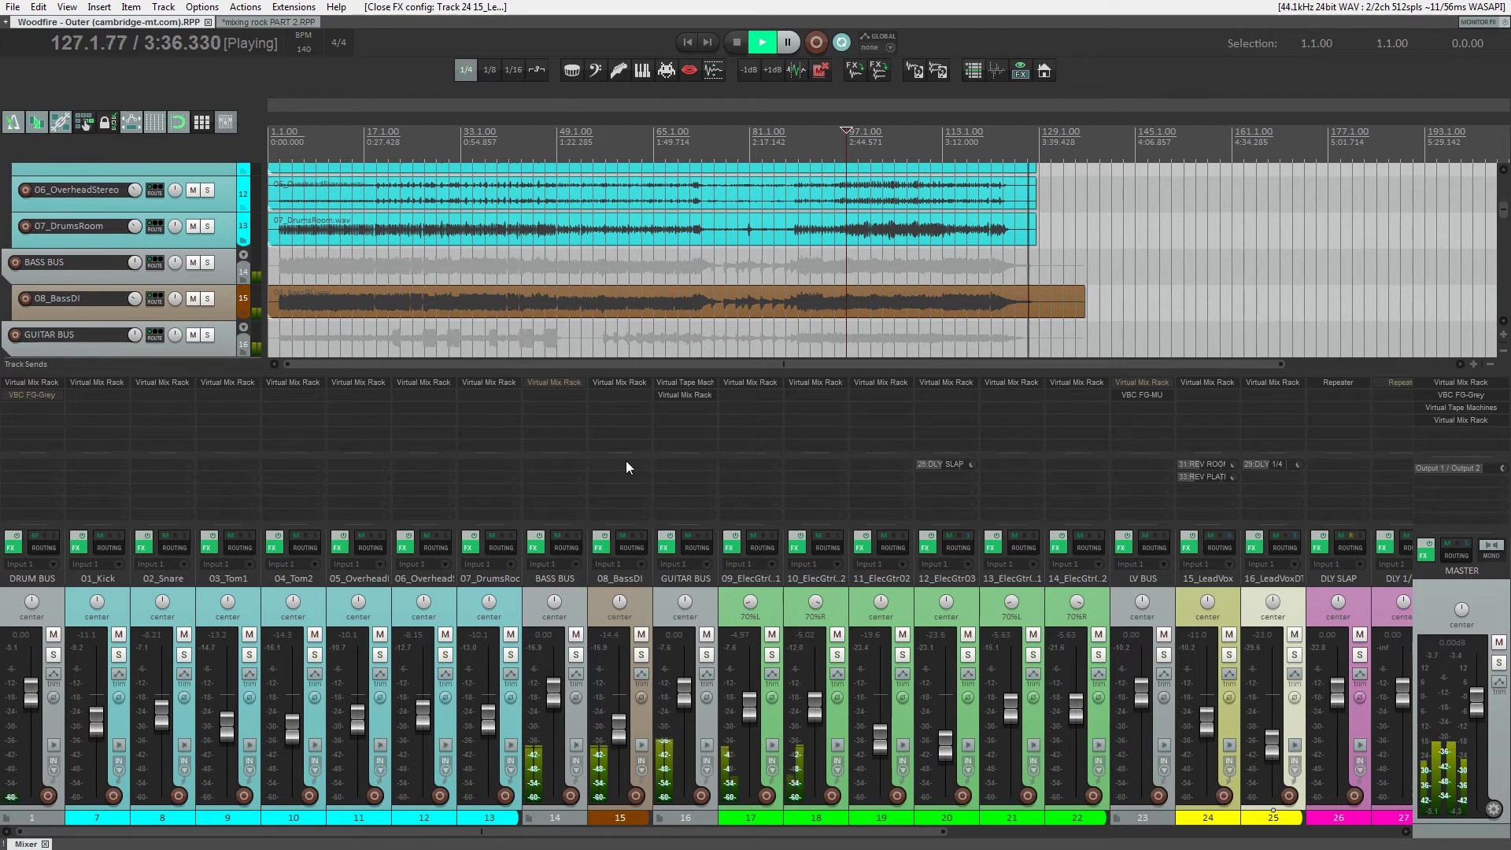
pyautogui.press('space')
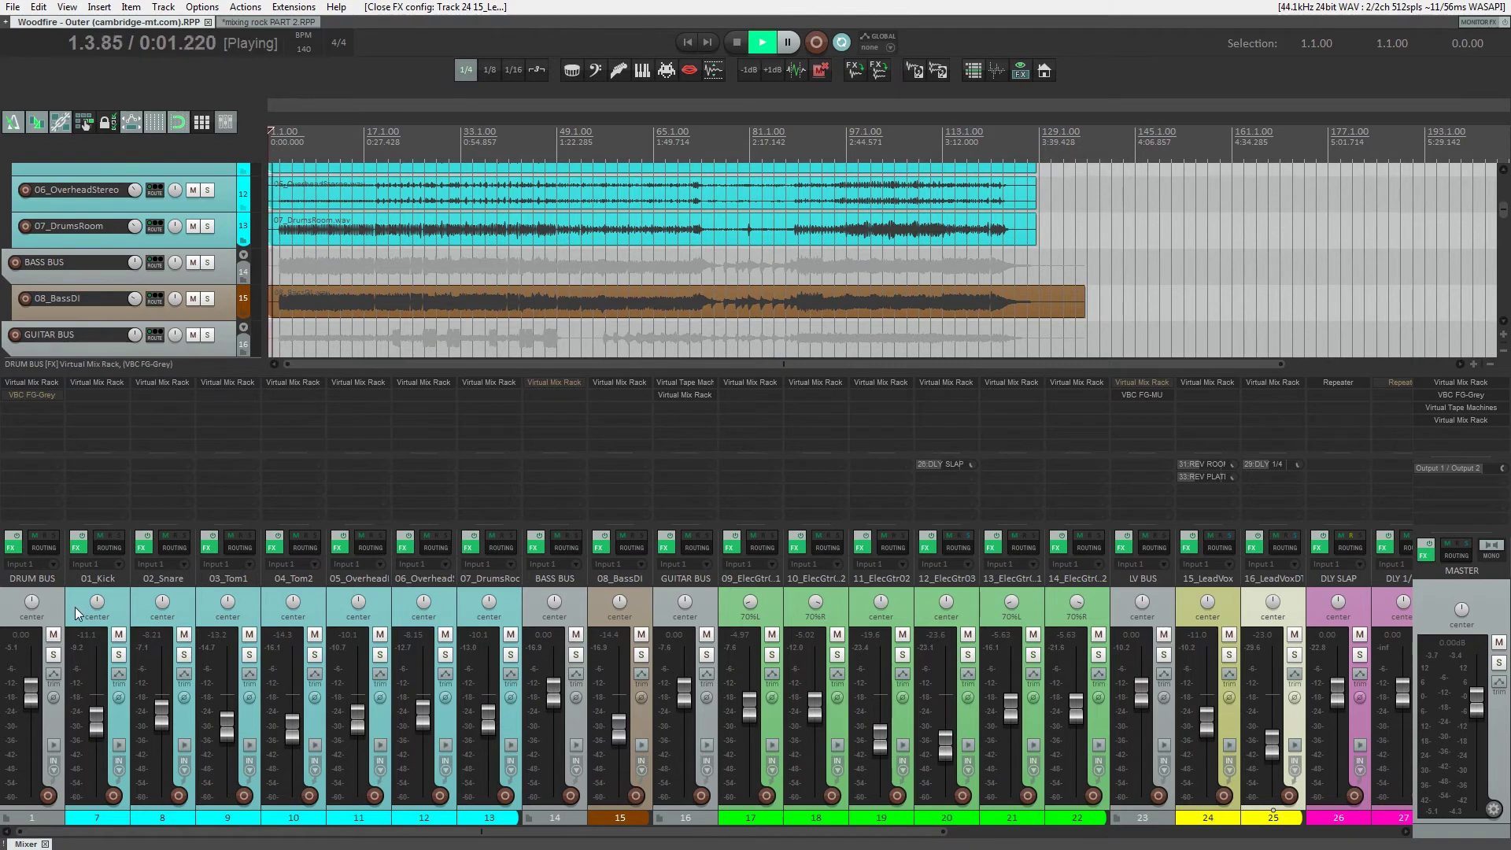
pyautogui.click(370, 149)
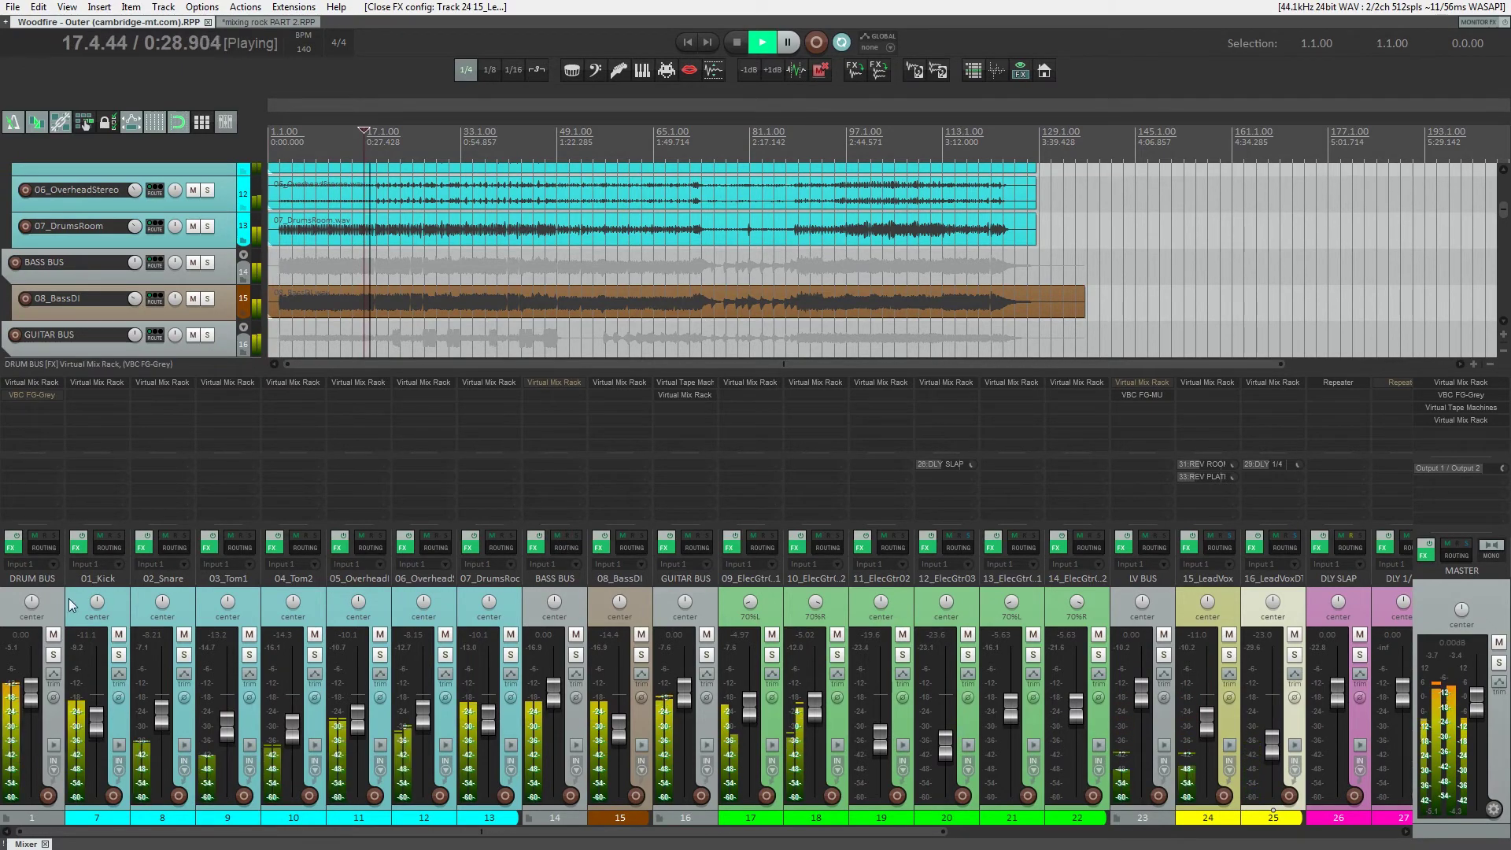
# - Select all tracks, compare the mix with their FX bypassed and active, and pause with the FX enabled
pyautogui.click(18, 590)
pyautogui.hotkey('ctrl', 'a')
pyautogui.click(82, 537)
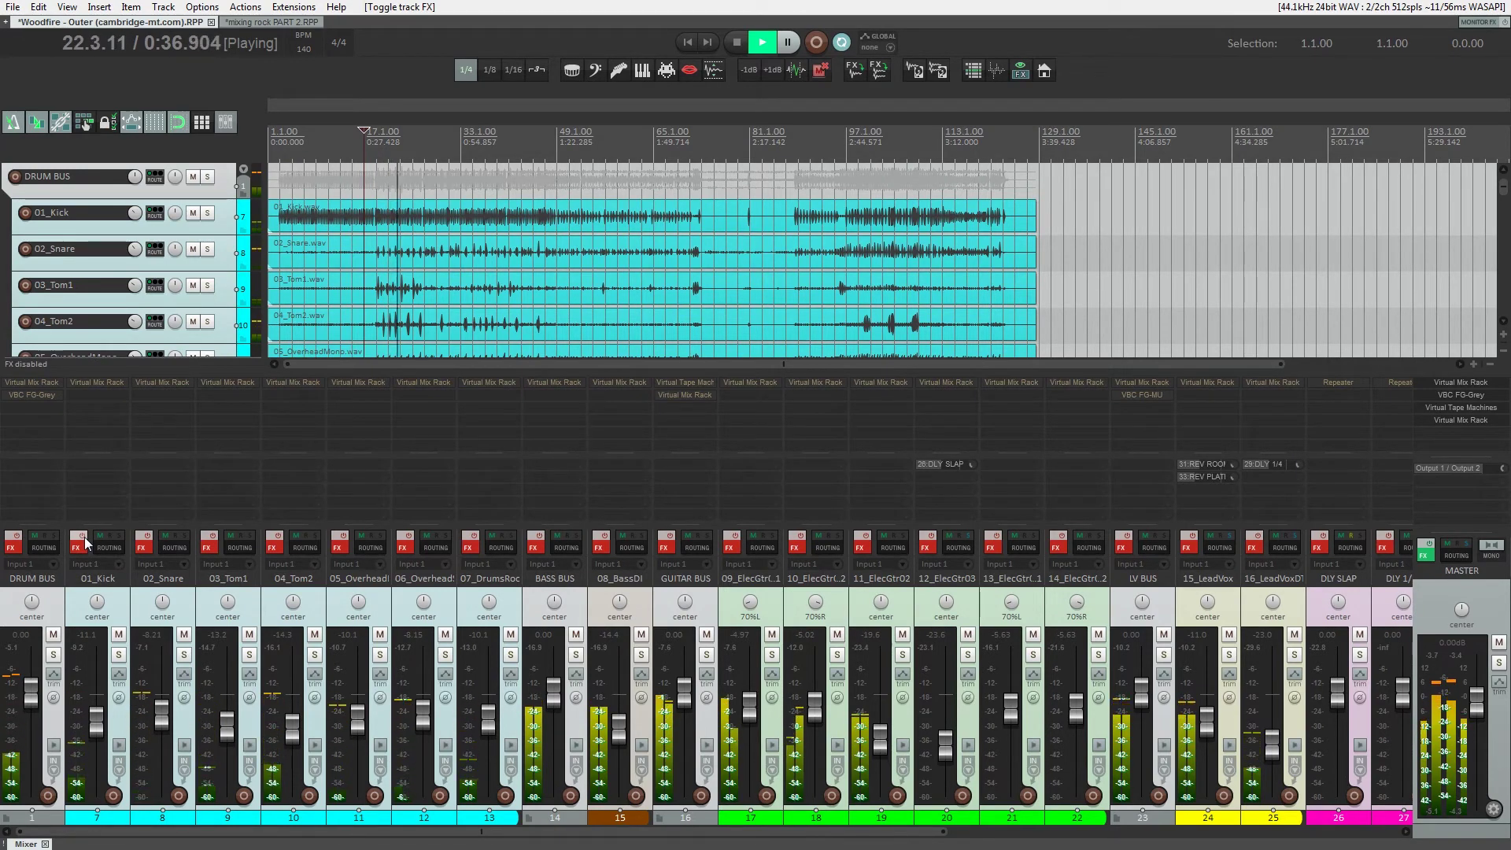
pyautogui.click(82, 537)
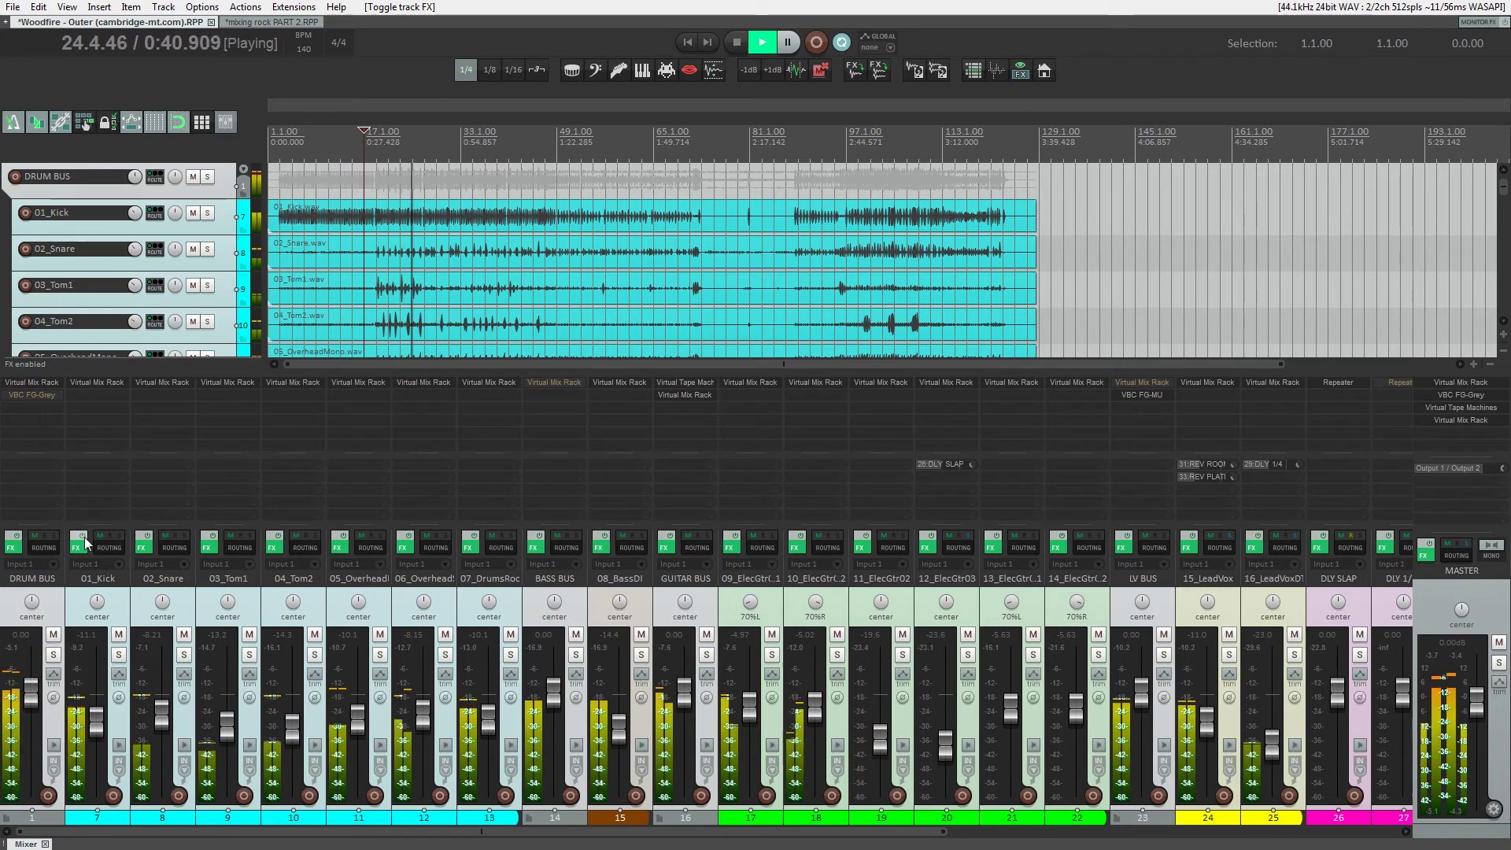
pyautogui.keyDown('ctrl'); pyautogui.click(84, 537); pyautogui.keyUp('ctrl')
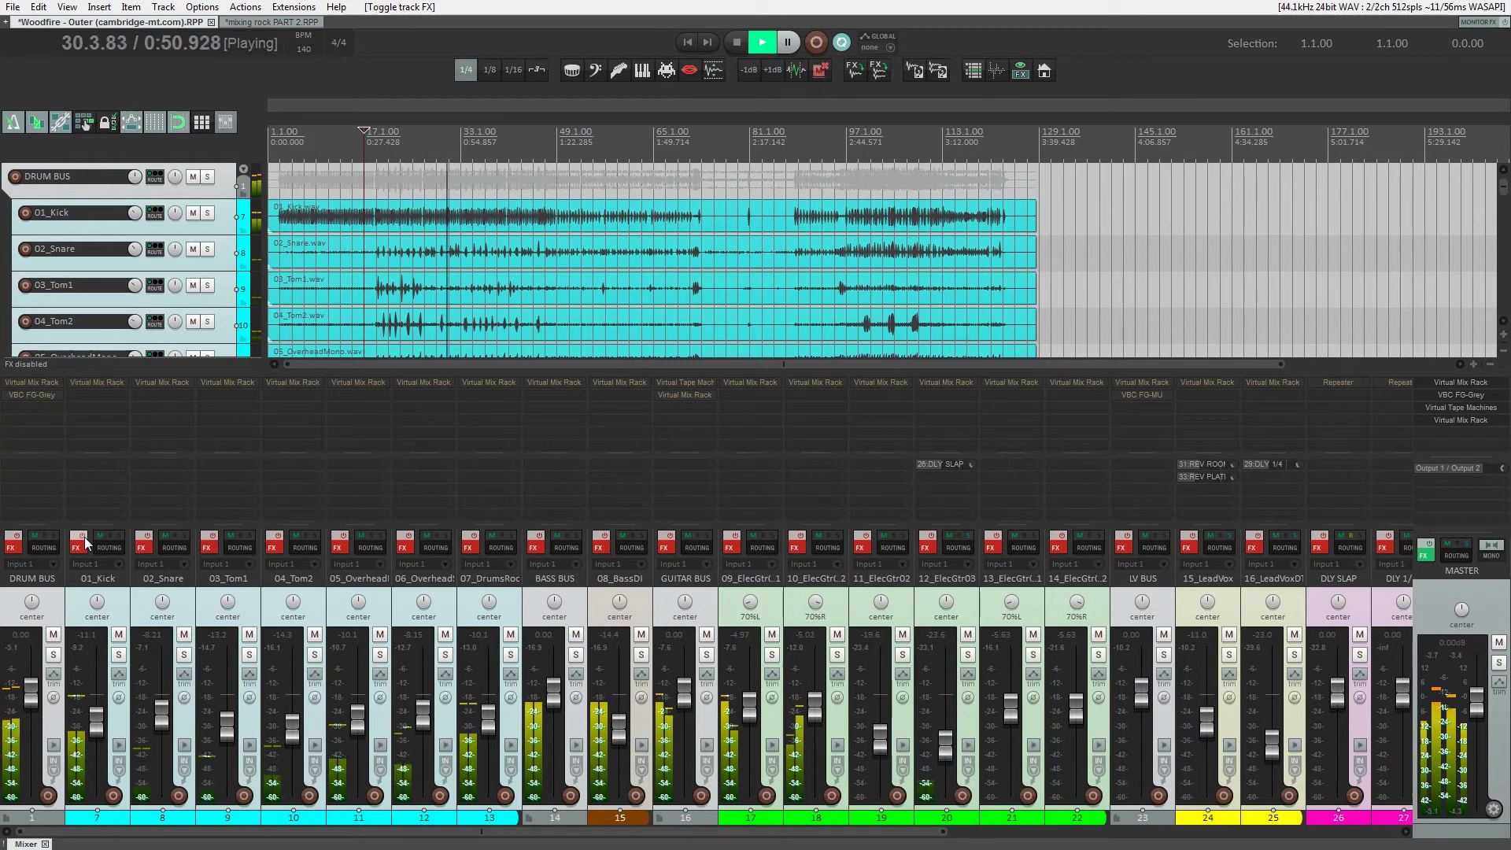
pyautogui.click(84, 538)
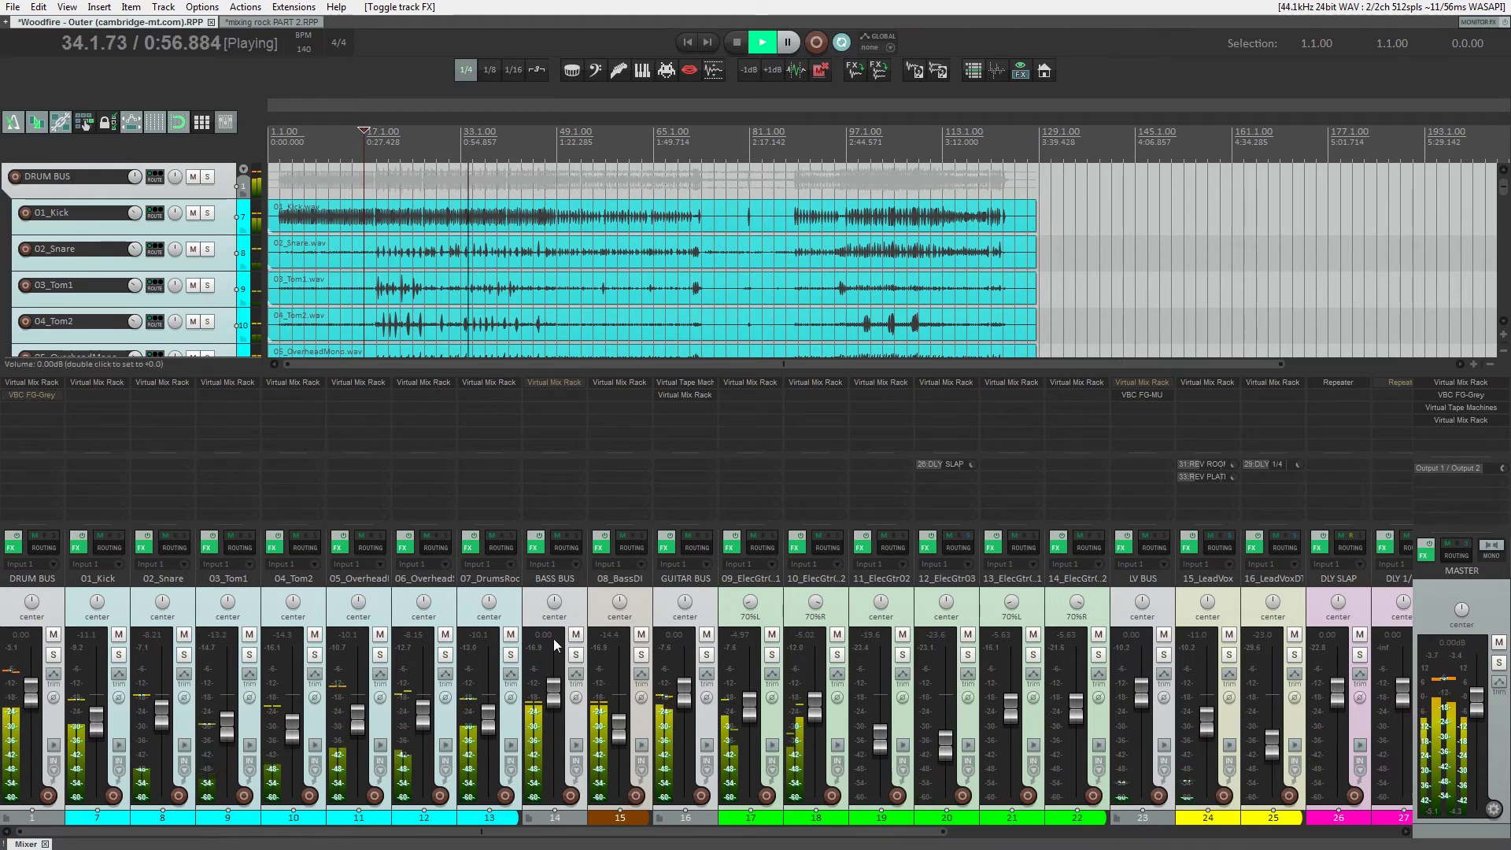
pyautogui.hotkey('ctrl', 'space')
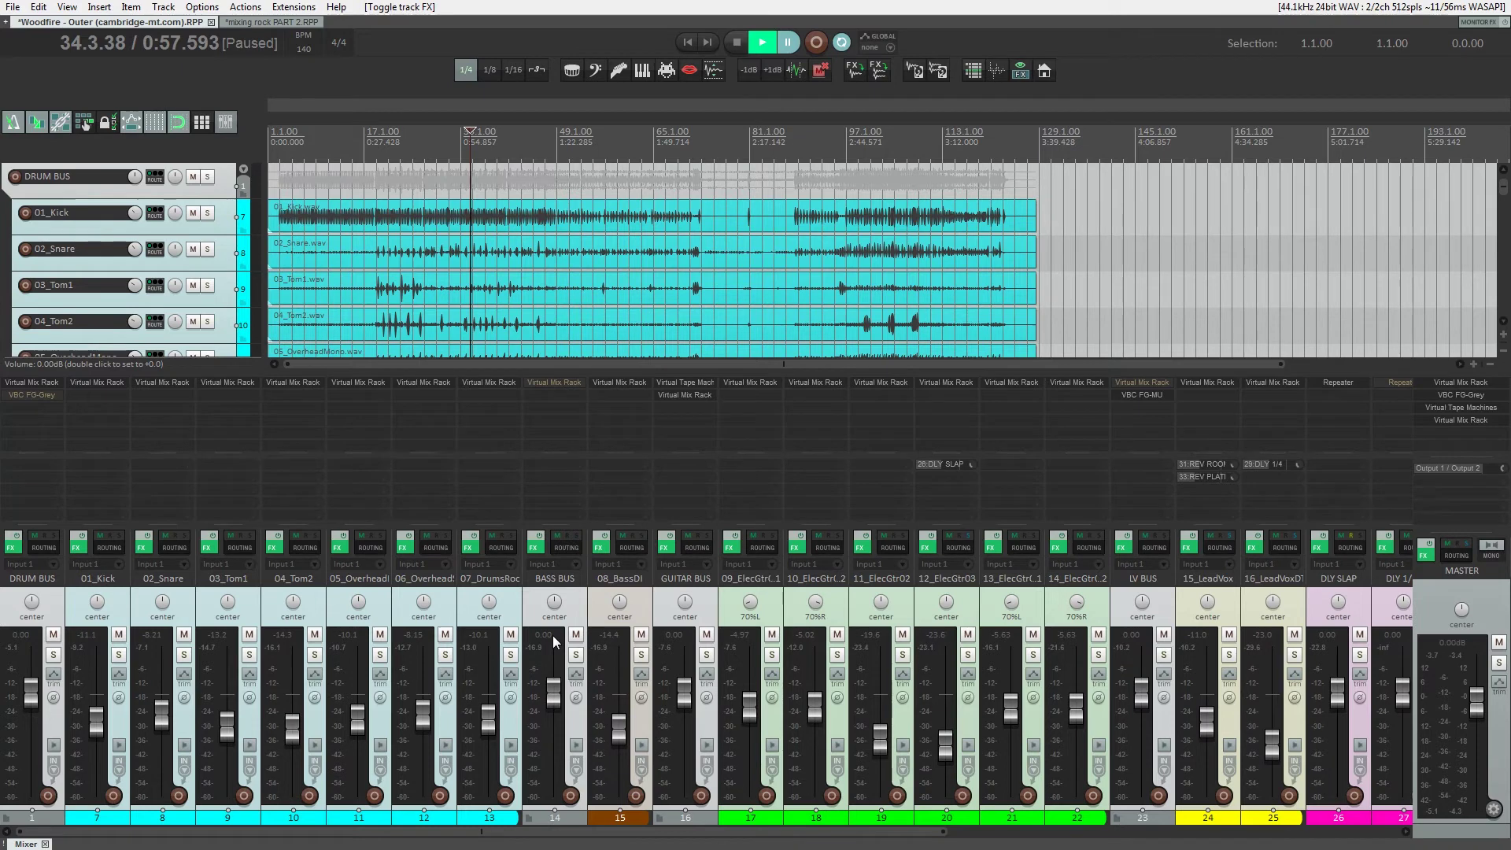
# - Resume playback and insert a second CS-EQ ahead of AirEQ Air in the GUITAR BUS Virtual Mix Rack
pyautogui.press('space')
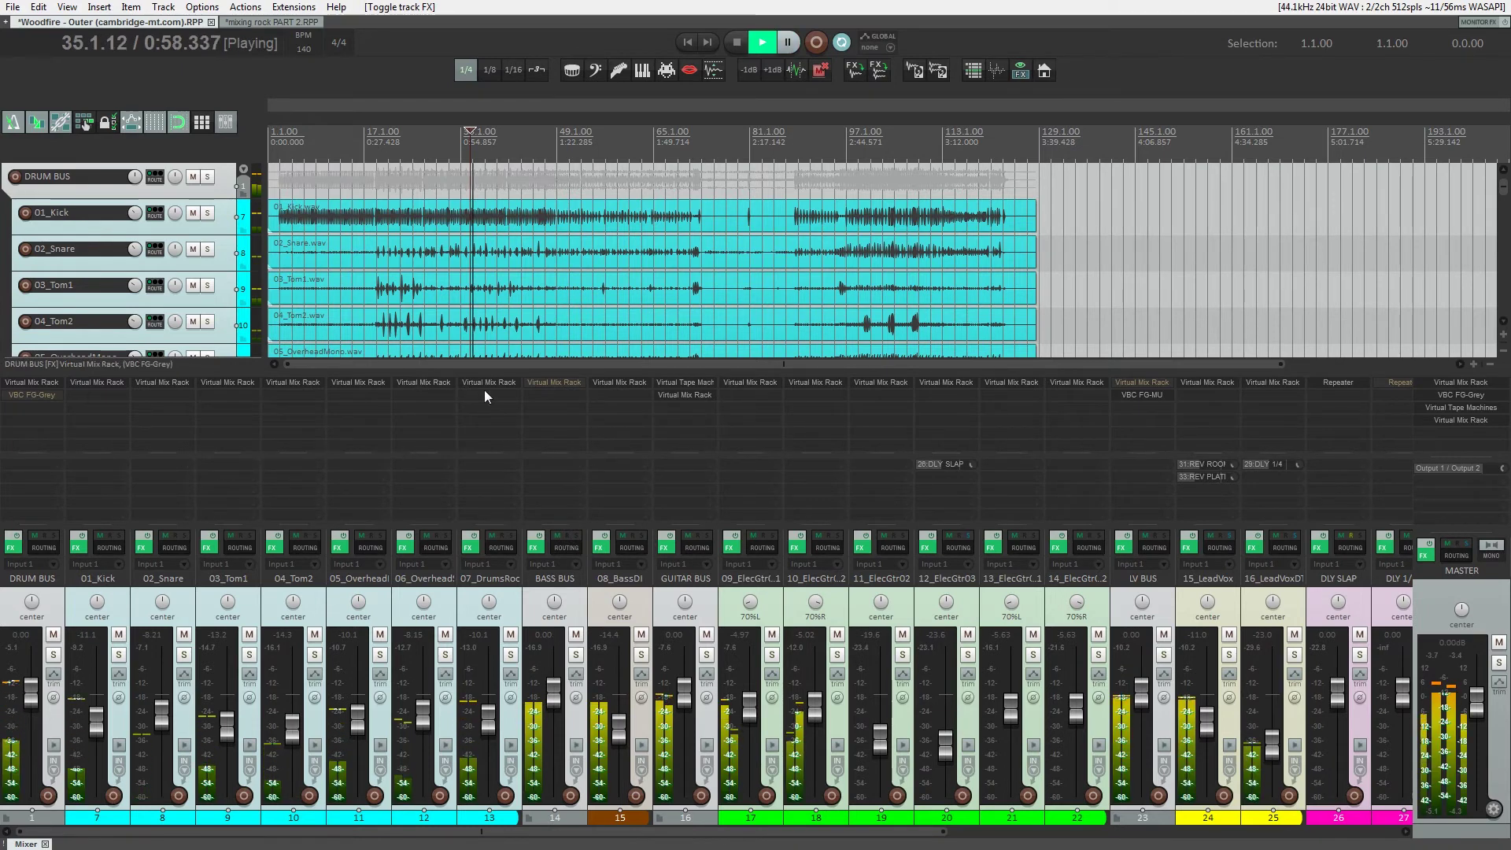
pyautogui.click(475, 580)
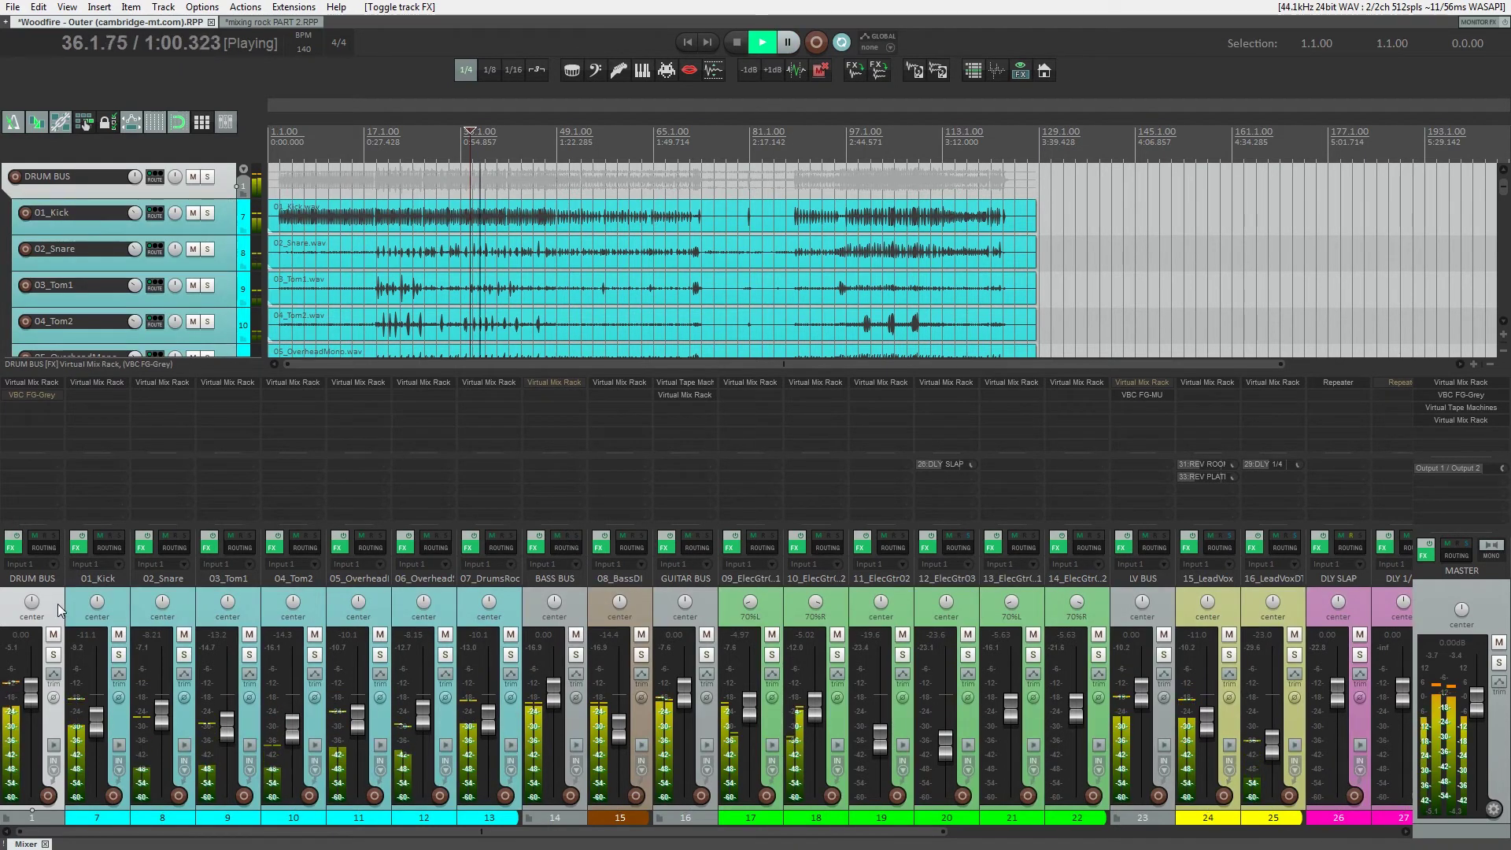
pyautogui.moveTo(556, 832); pyautogui.dragTo(622, 831)
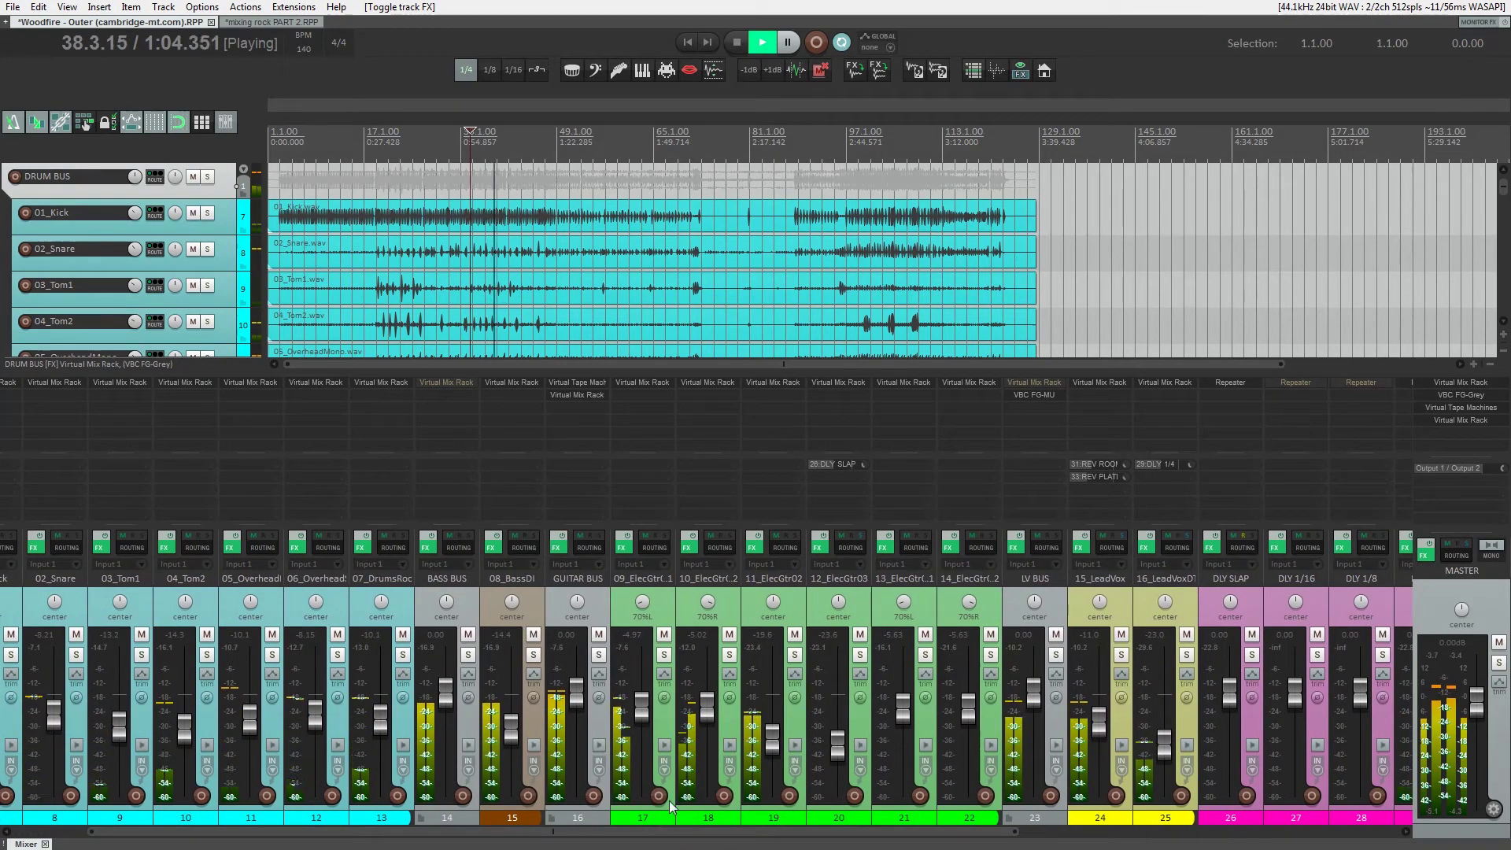
pyautogui.click(582, 393)
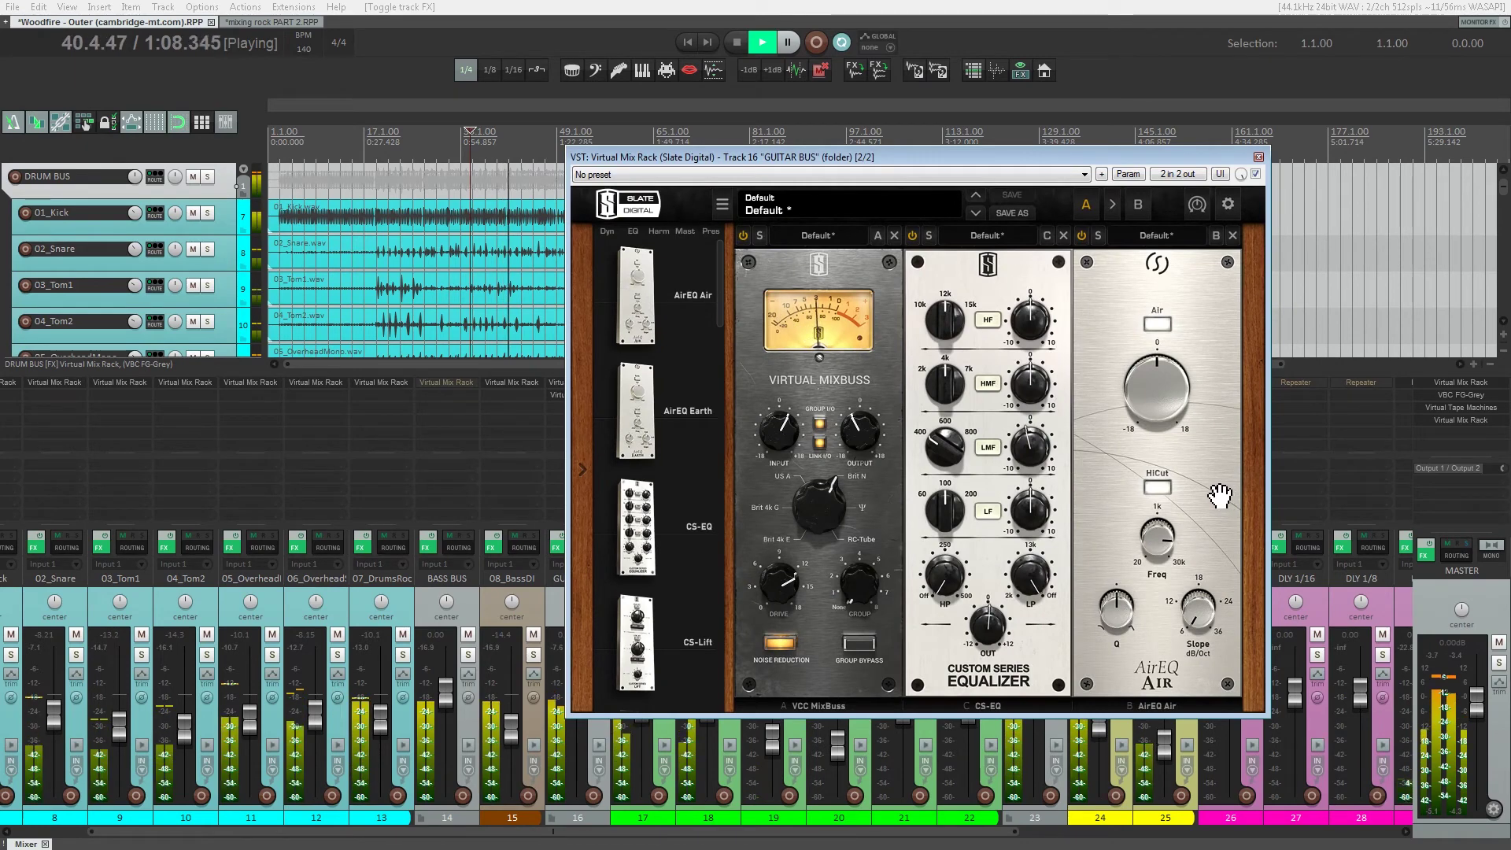
pyautogui.moveTo(675, 543); pyautogui.dragTo(1157, 331)
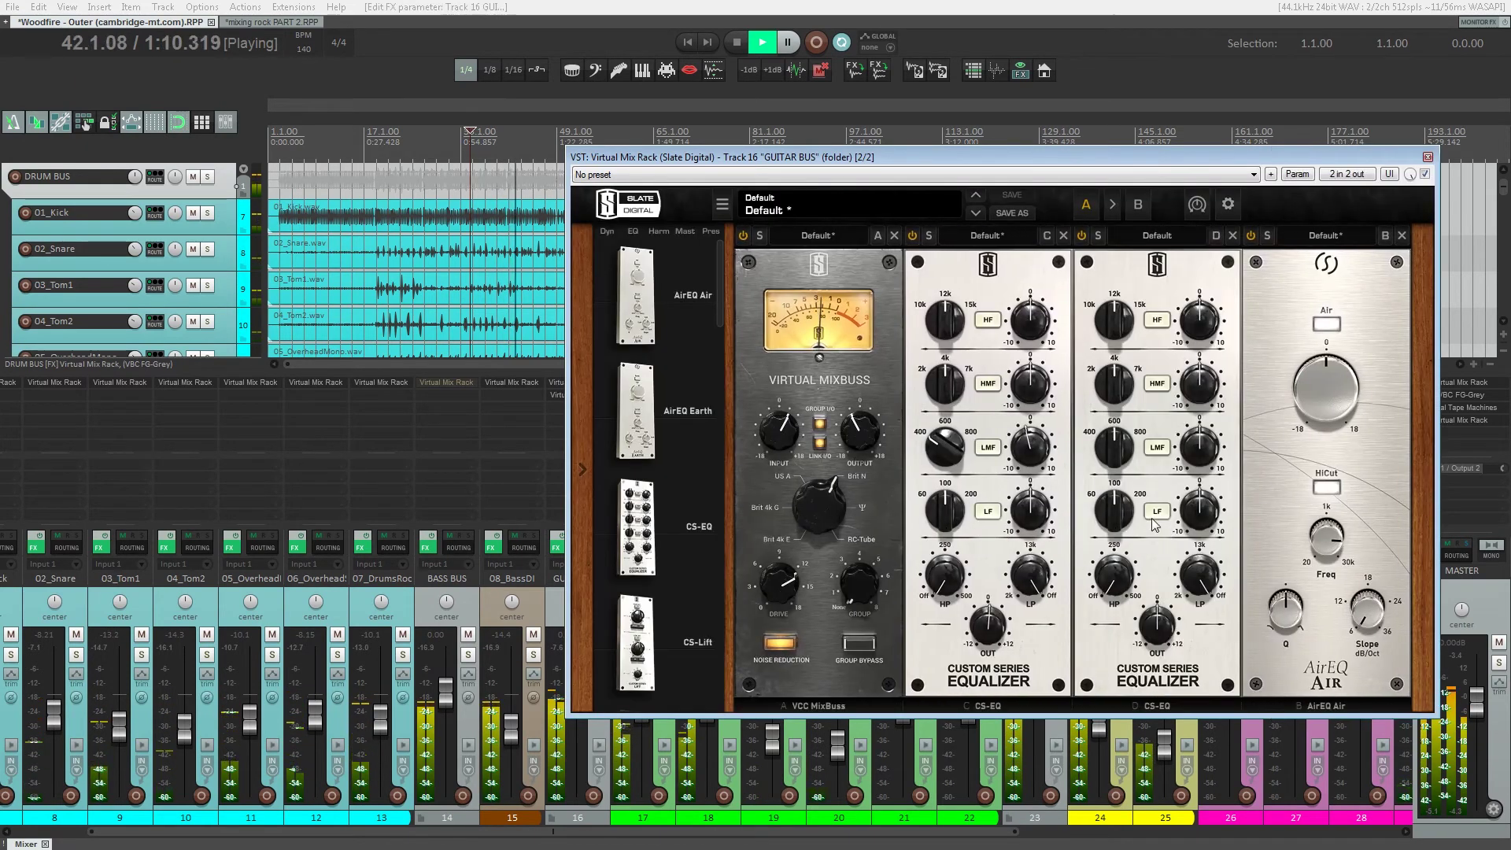
# - On the new CS-EQ, adjust the LMF frequency, boost the LMF gain, and set the output to about -1.59 dB
pyautogui.moveTo(1196, 427)
pyautogui.mouseDown()
pyautogui.moveTo(1199, 397)
pyautogui.moveTo(1198, 427)
pyautogui.mouseUp()
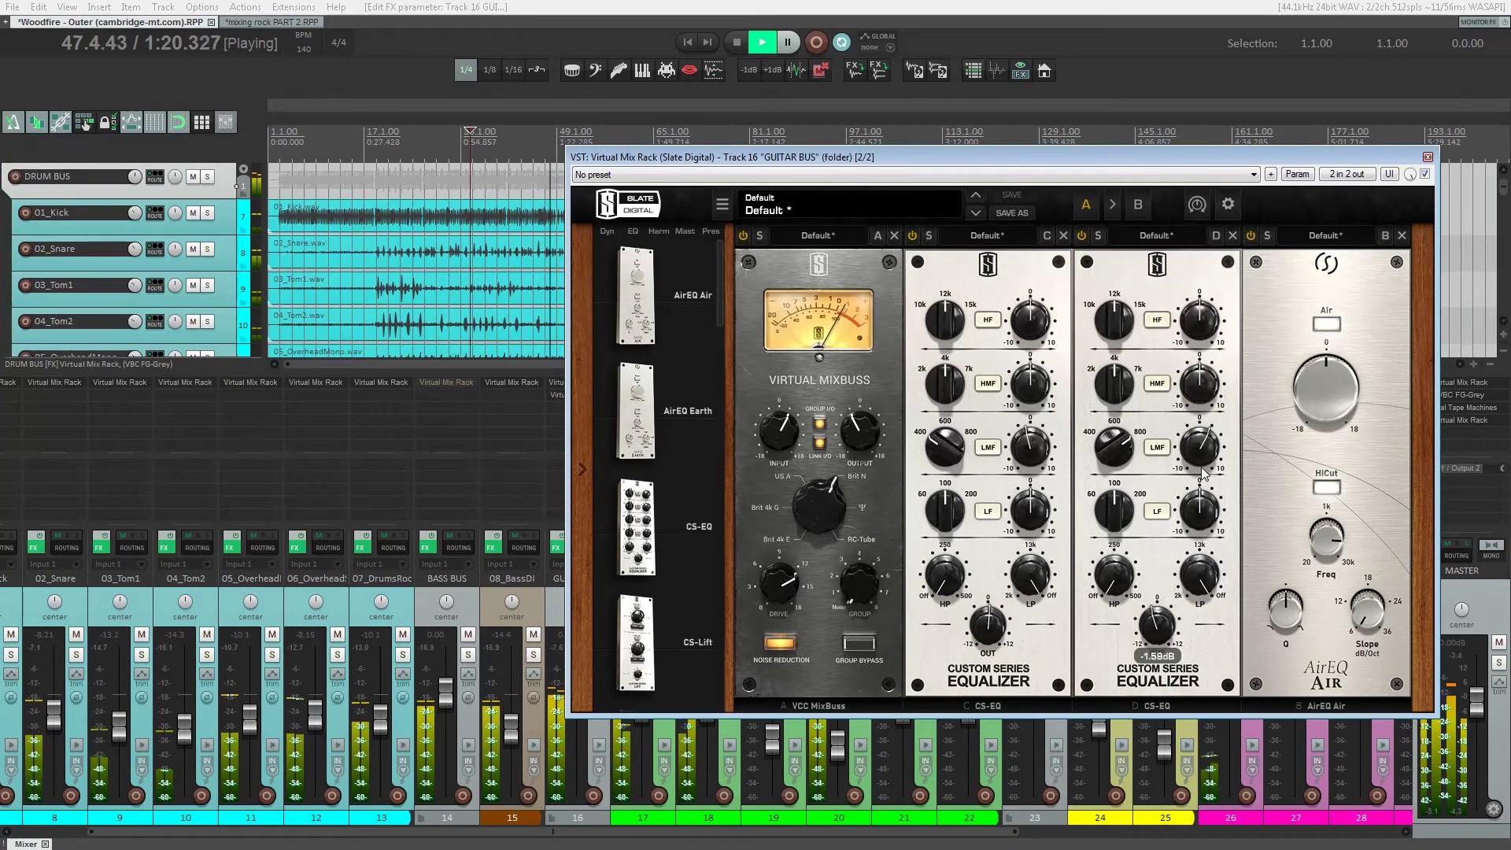
pyautogui.moveTo(1203, 469)
pyautogui.moveTo(1202, 468); pyautogui.dragTo(1203, 473)
# - Move the rack window aside, hide the mixer, pause playback, and close the GUITAR BUS rack
pyautogui.moveTo(901, 156); pyautogui.dragTo(831, 408)
pyautogui.hotkey('ctrl', 'm')
pyautogui.hotkey('ctrl', 'space')
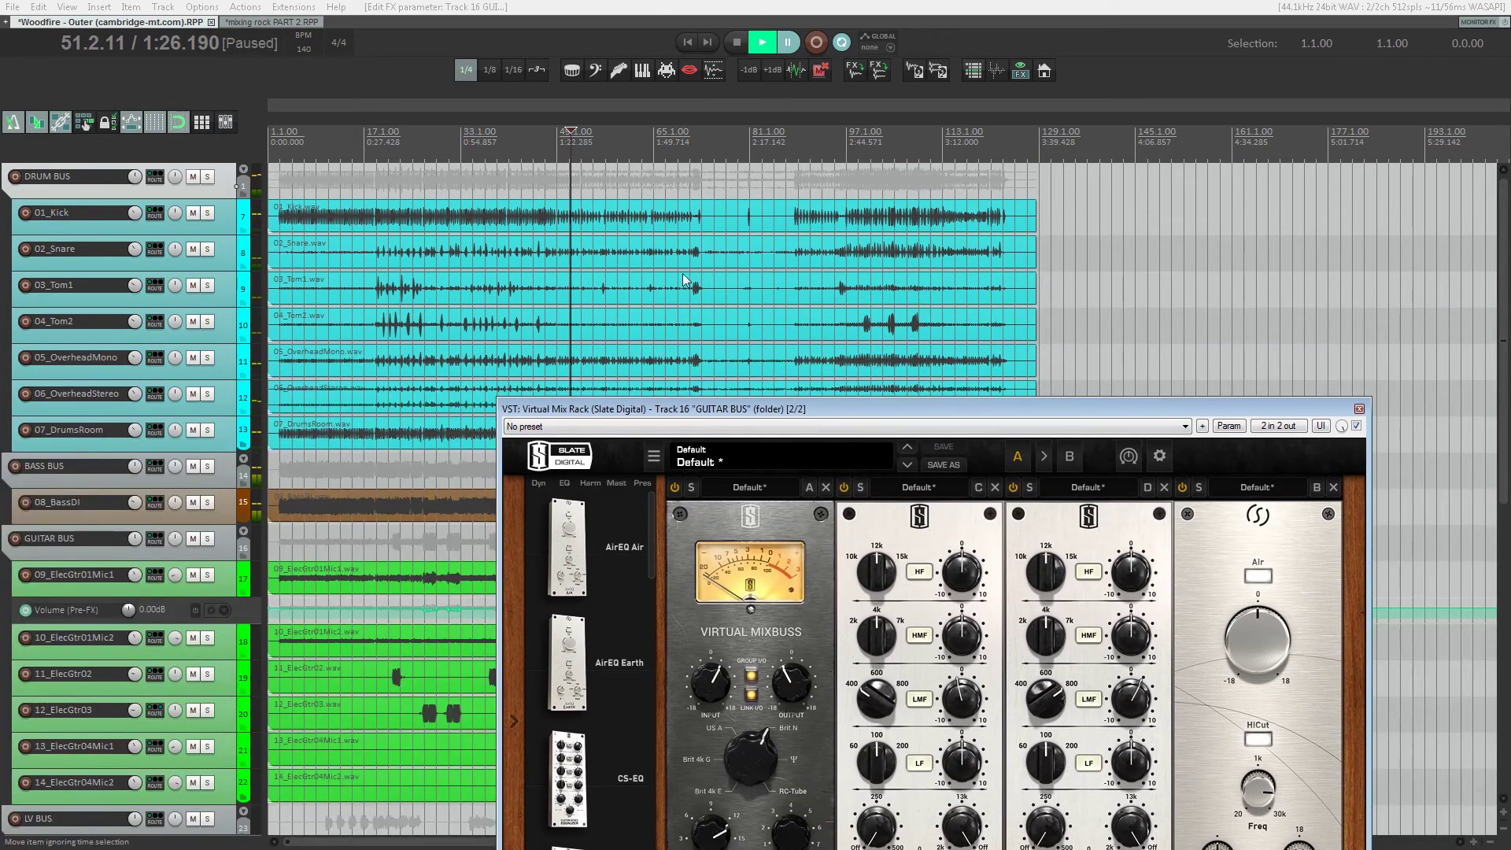
pyautogui.click(1359, 410)
# - Play the song from about bar 56, just before 09_ElecGtr01Mic1 comes back in
pyautogui.scroll(-10, 715, 377)
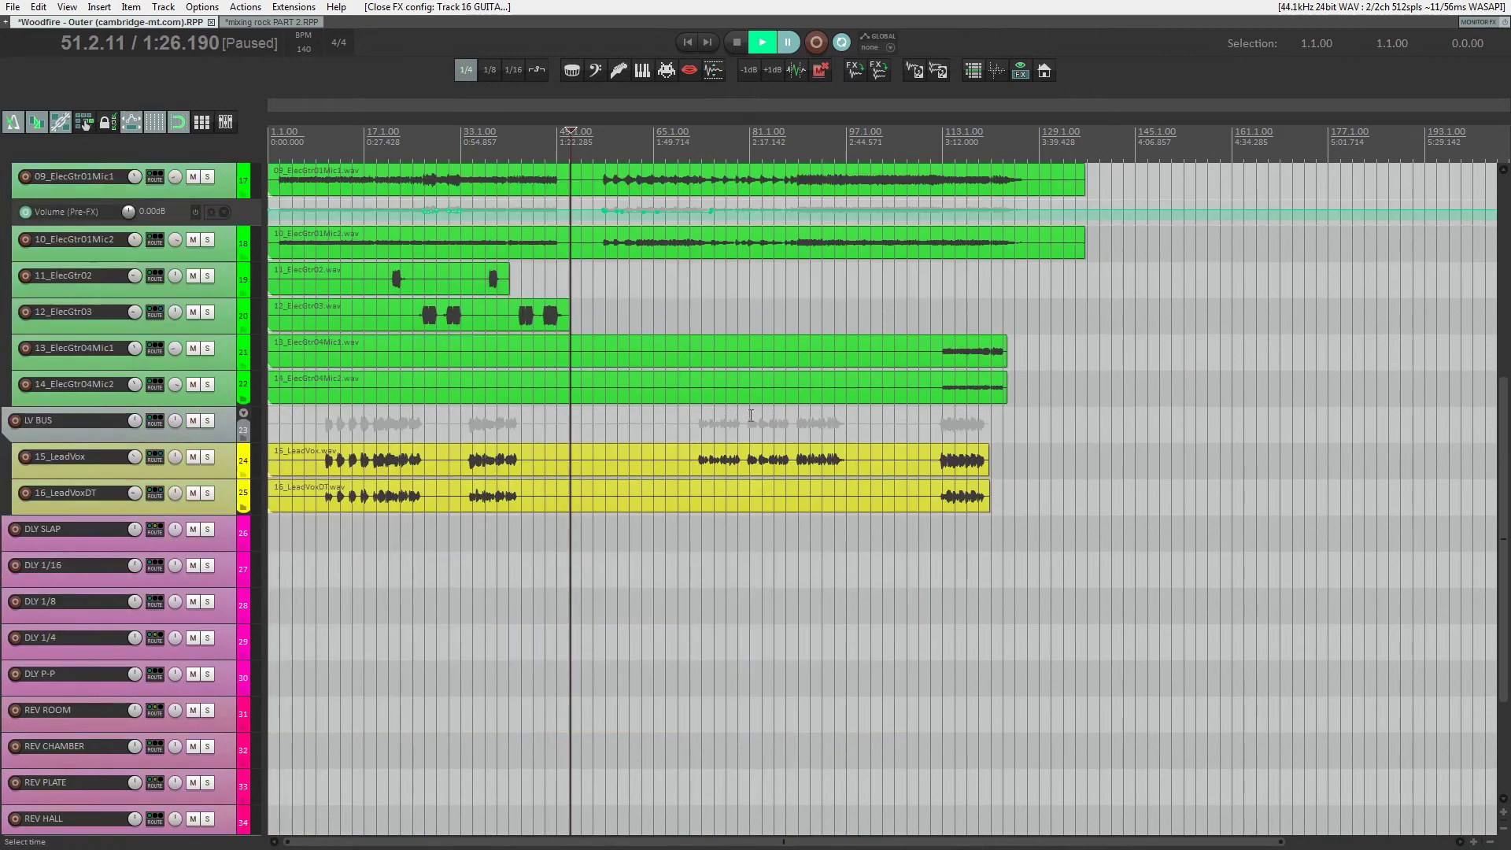
pyautogui.scroll(3, 715, 377)
pyautogui.click(602, 153)
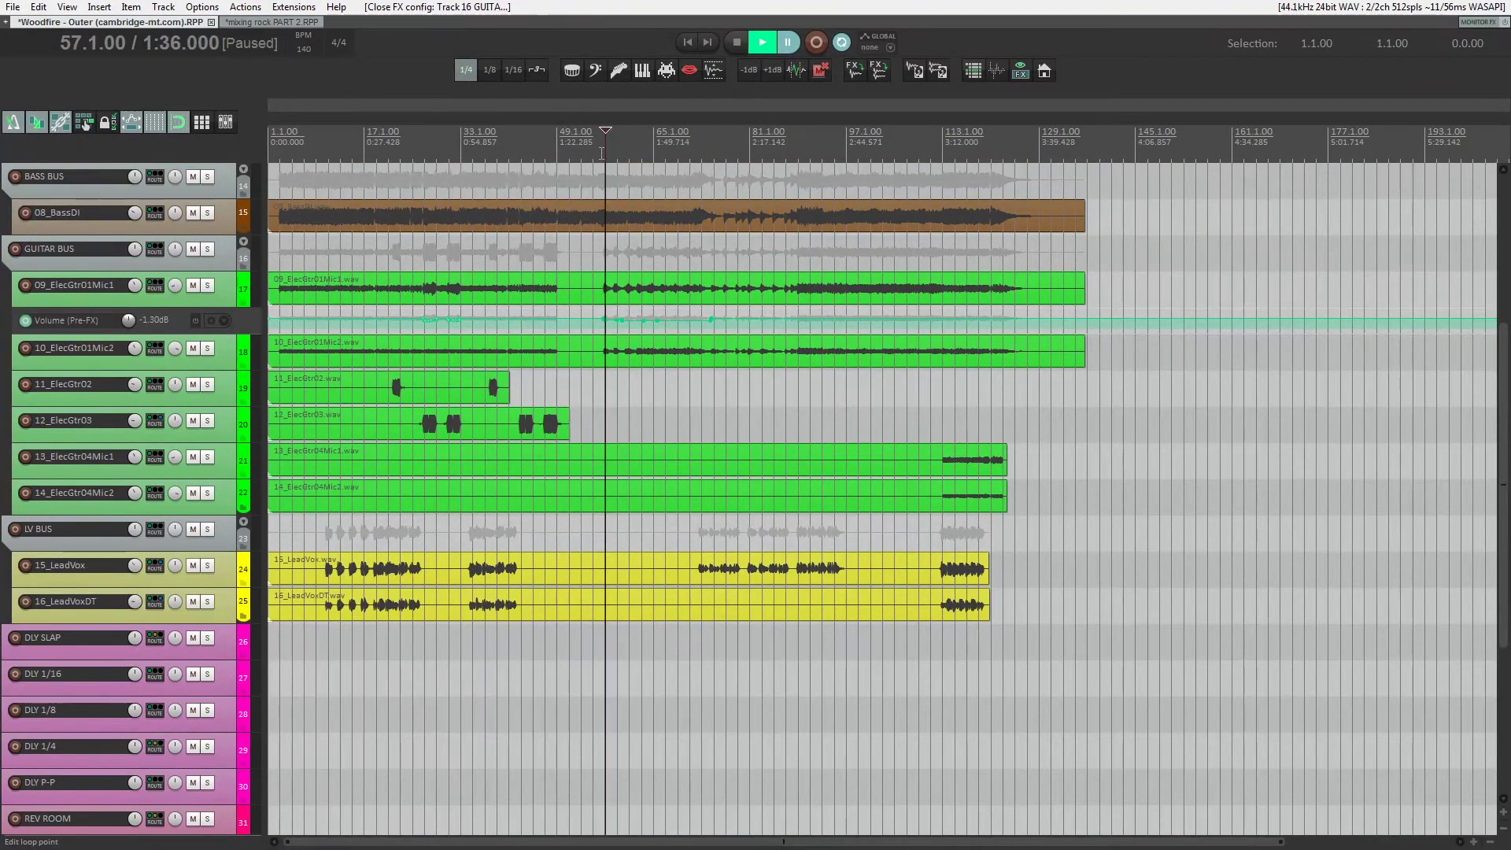
pyautogui.click(596, 152)
pyautogui.scroll(4, 796, 183)
pyautogui.click(900, 147)
pyautogui.press('space')
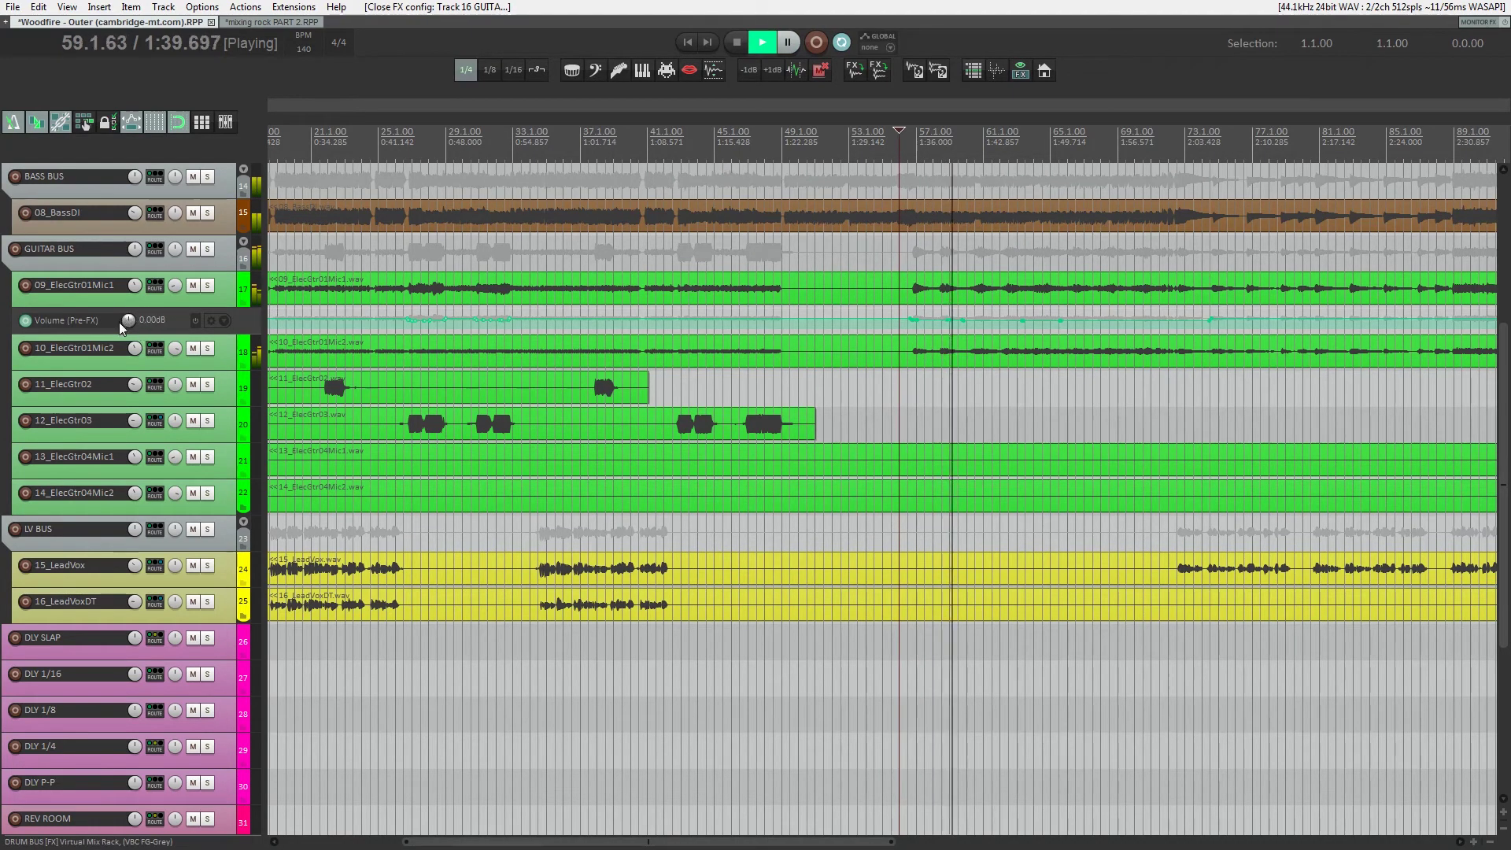
# - In the GUITAR BUS FX chain, set the Virtual Mixbuss input to about +1.10 dB with linked output, reduce its drive, and close the chain
pyautogui.moveTo(193, 272); pyautogui.dragTo(188, 342)
pyautogui.click(26, 269)
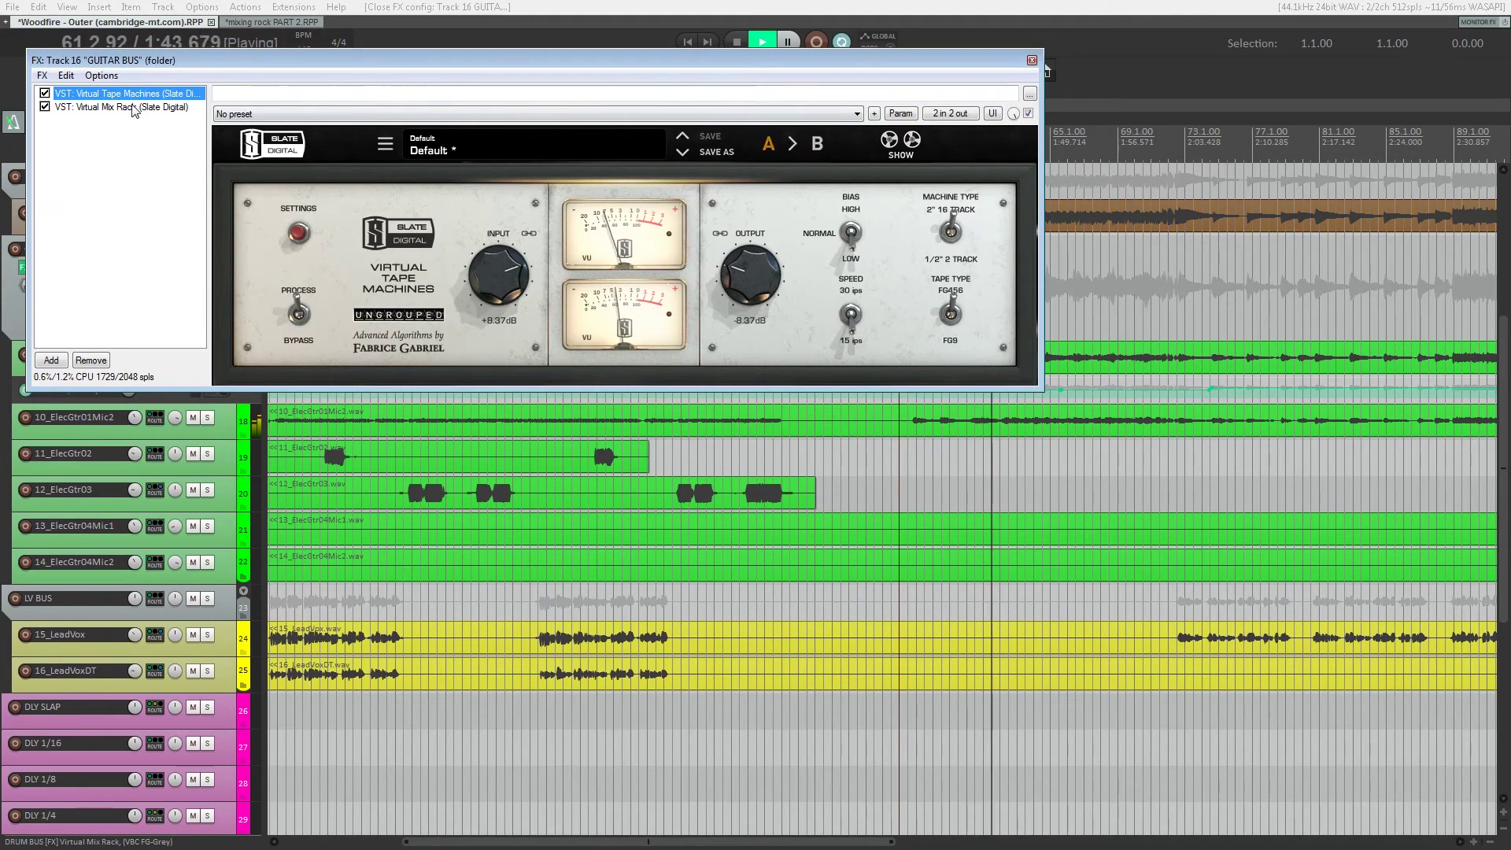
pyautogui.click(129, 107)
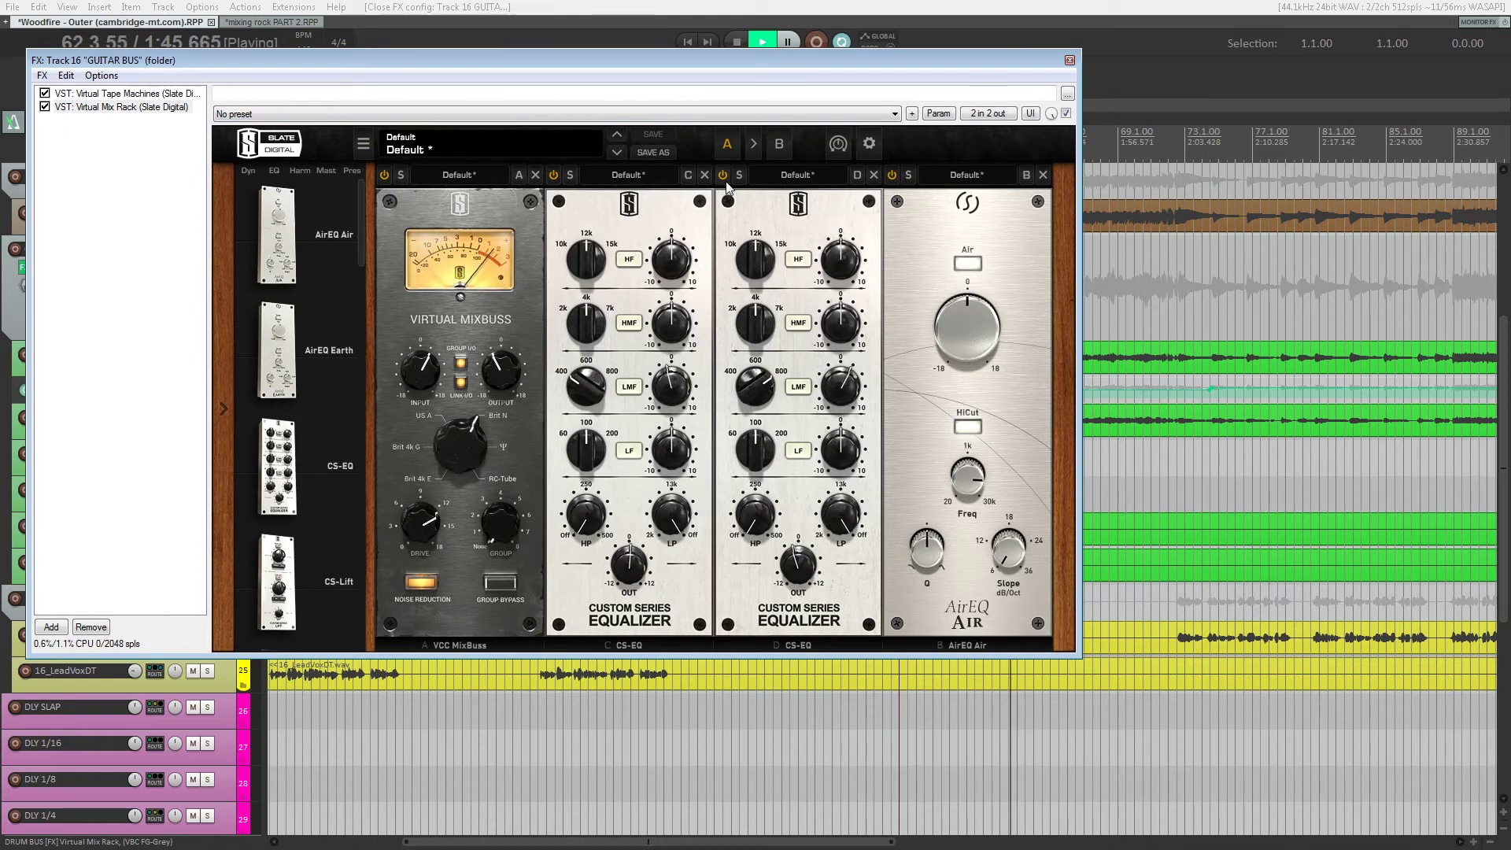
pyautogui.moveTo(423, 371); pyautogui.dragTo(495, 384)
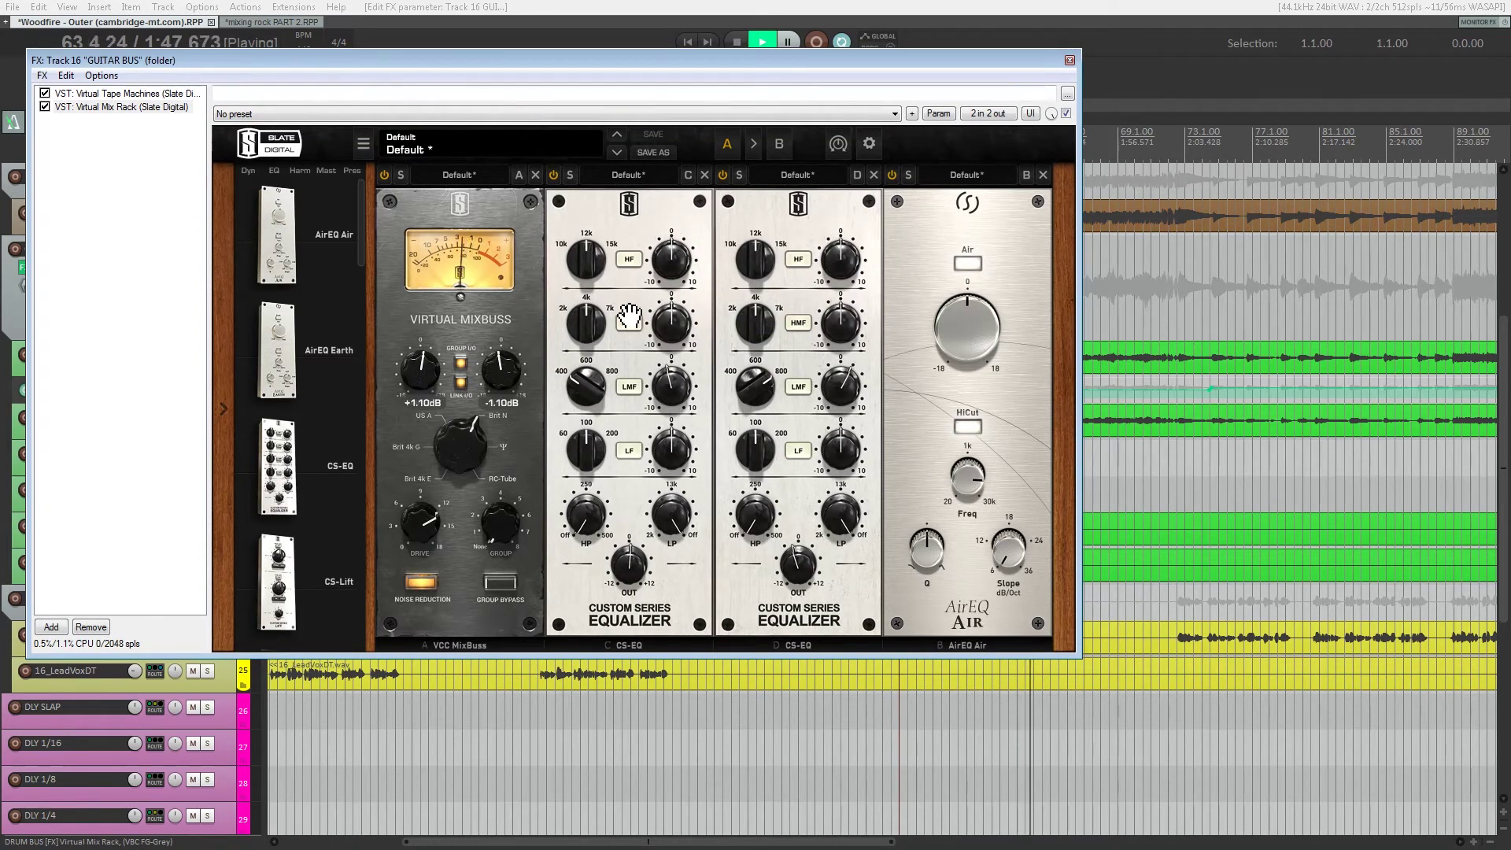
pyautogui.moveTo(420, 532); pyautogui.dragTo(437, 511)
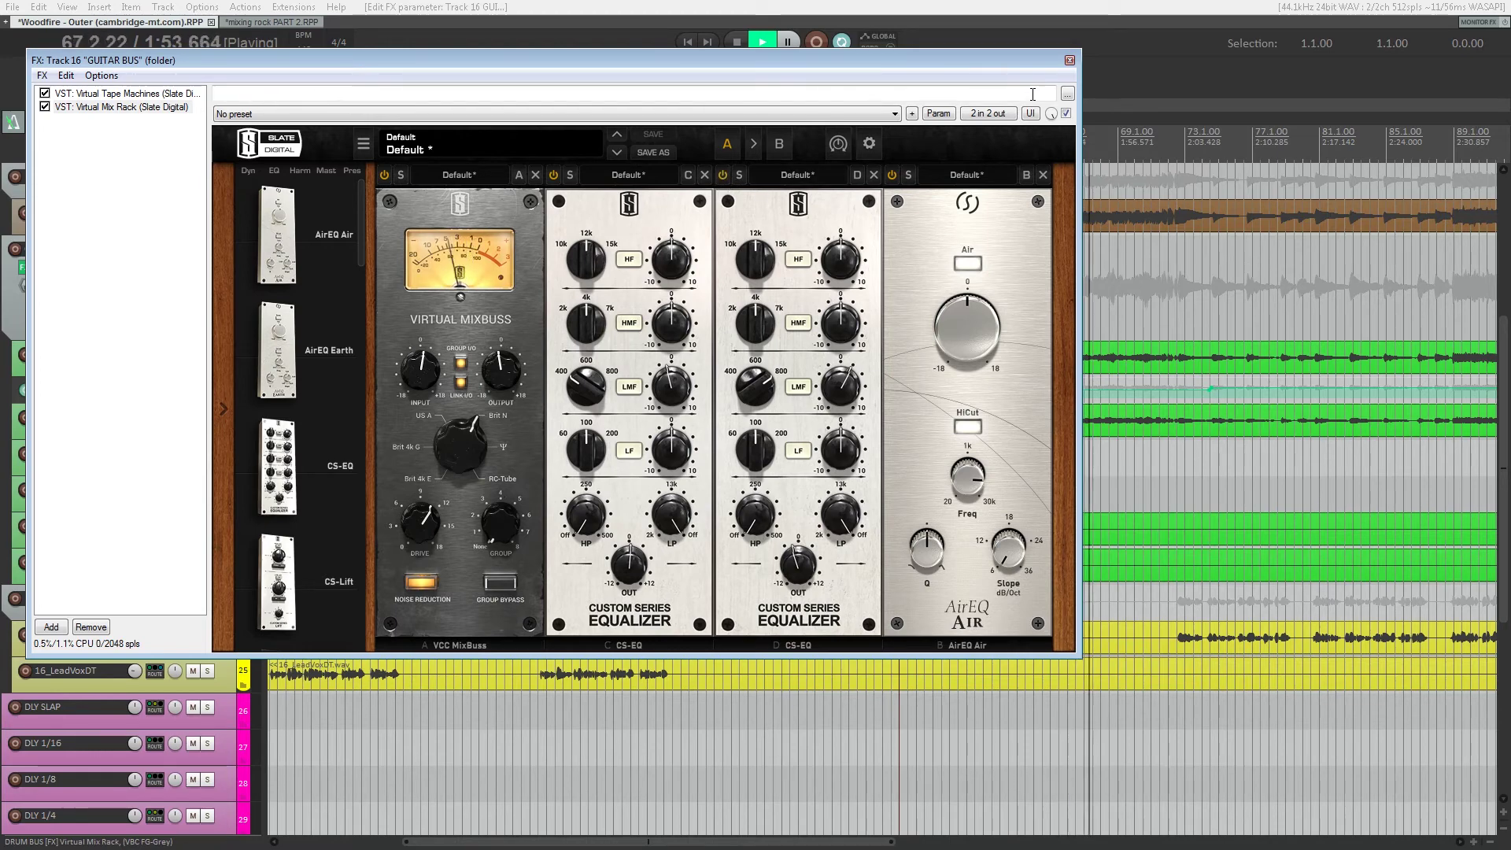
pyautogui.click(1069, 61)
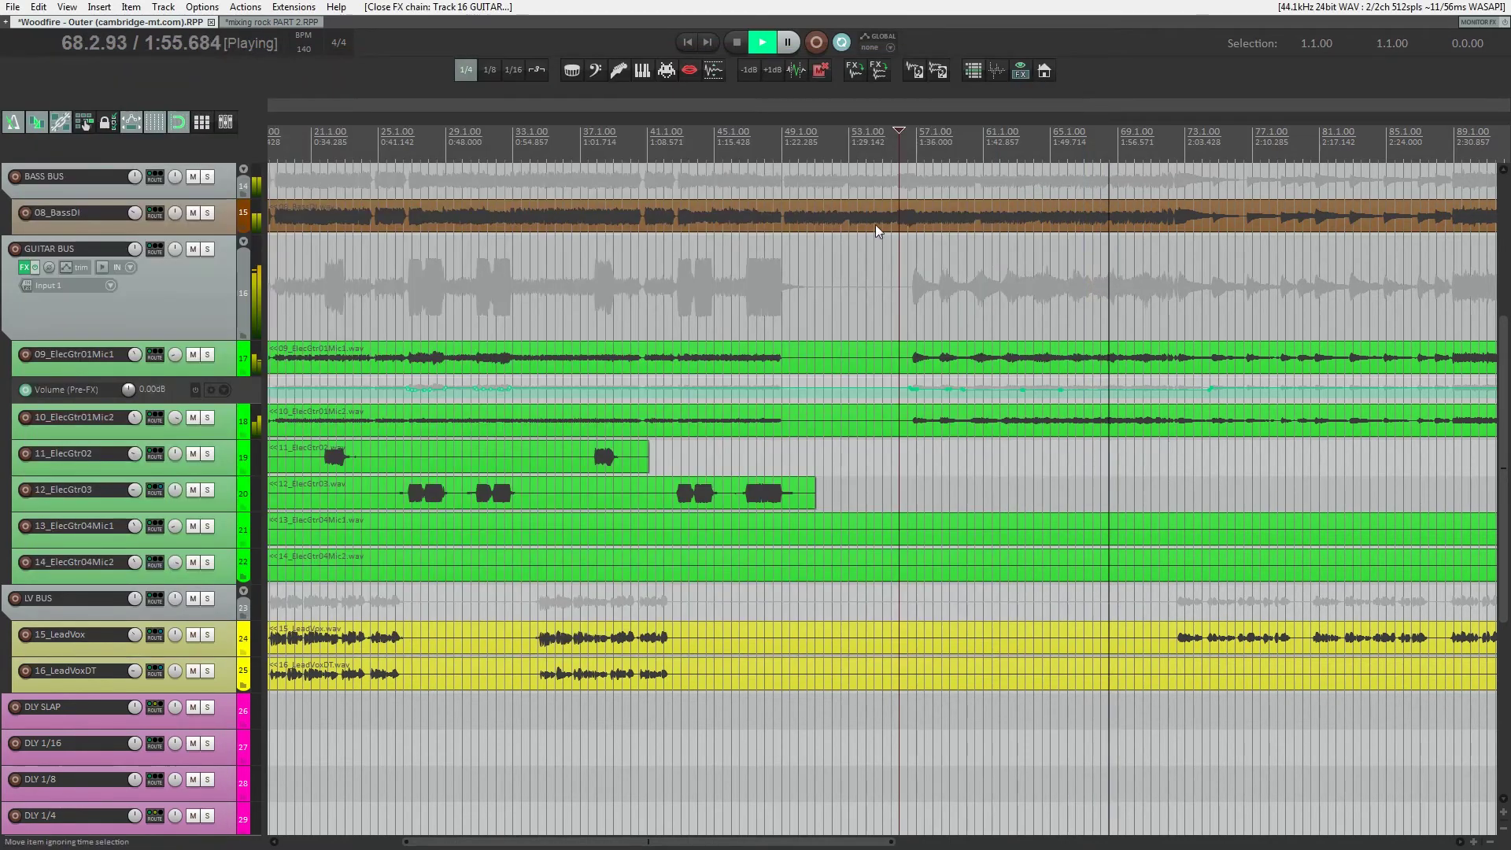
# - Examine the overhead and drum room waveforms between about bars 71 and 90 during playback
pyautogui.scroll(-2, 404, 348)
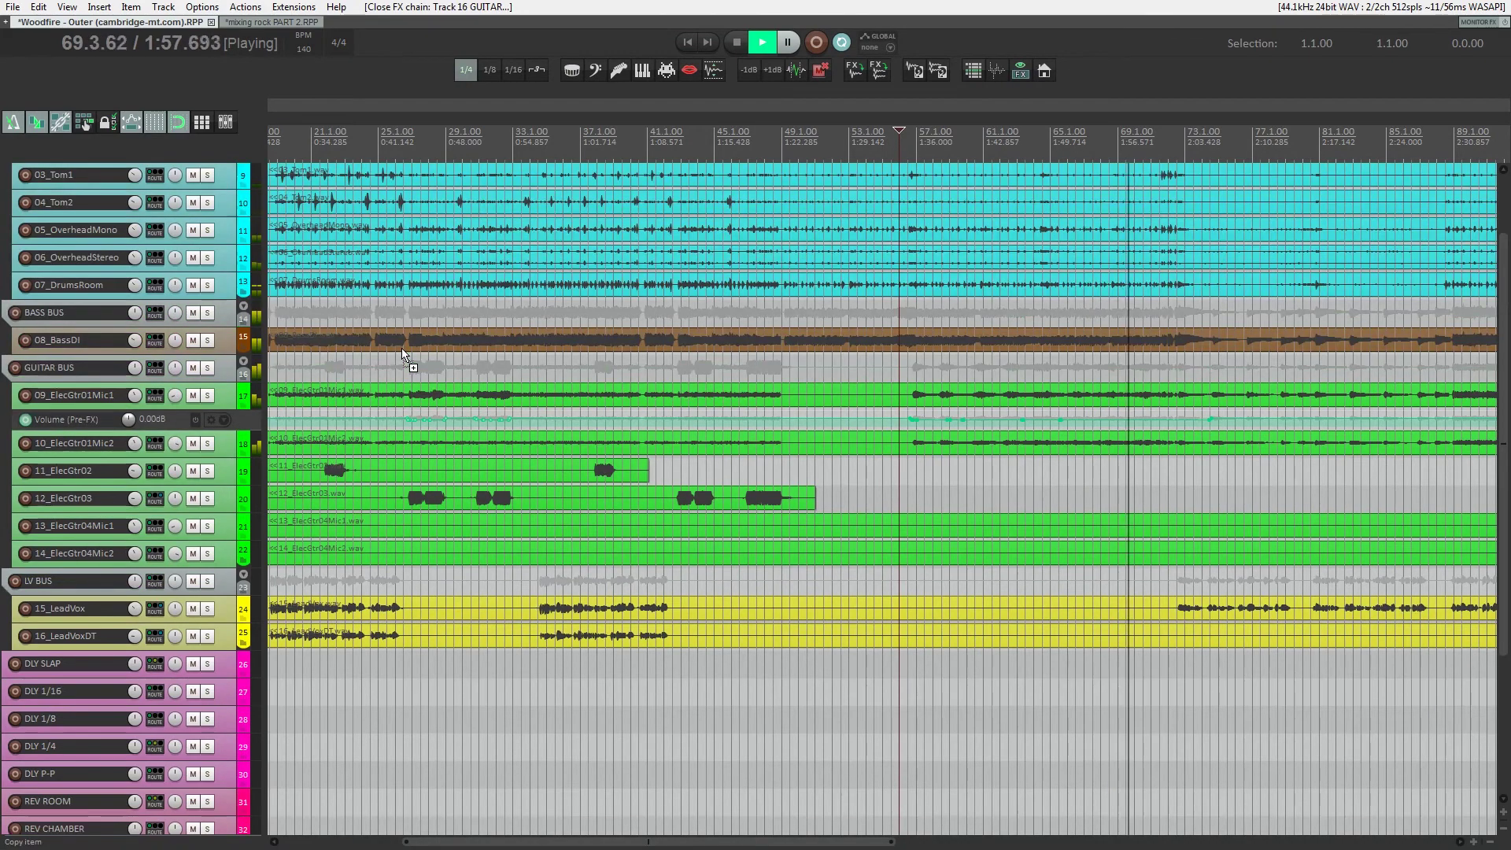
pyautogui.scroll(-3, 405, 348)
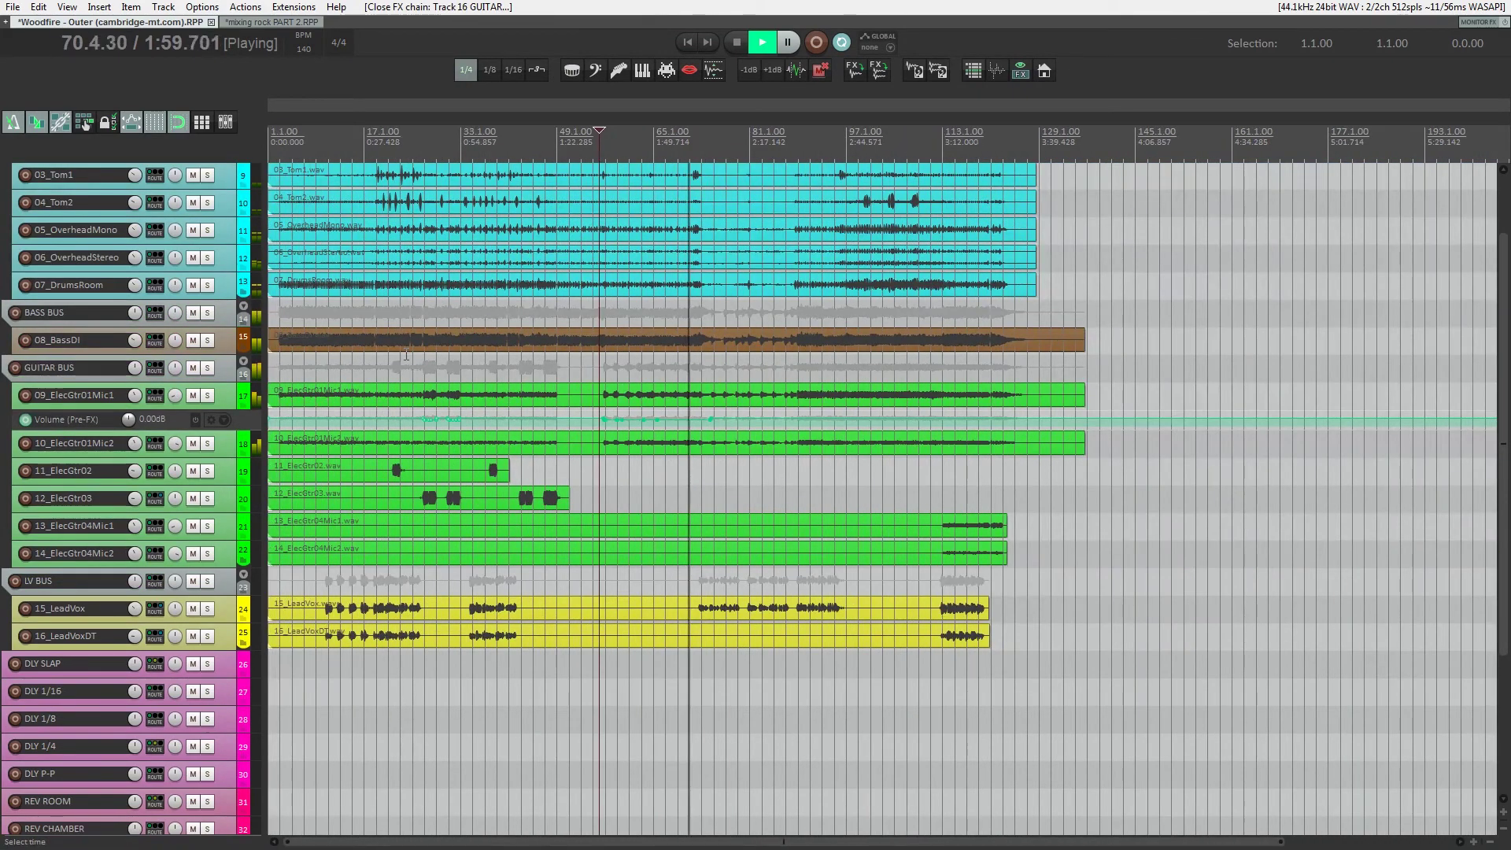
pyautogui.scroll(2, 373, 411)
pyautogui.scroll(3, 370, 421)
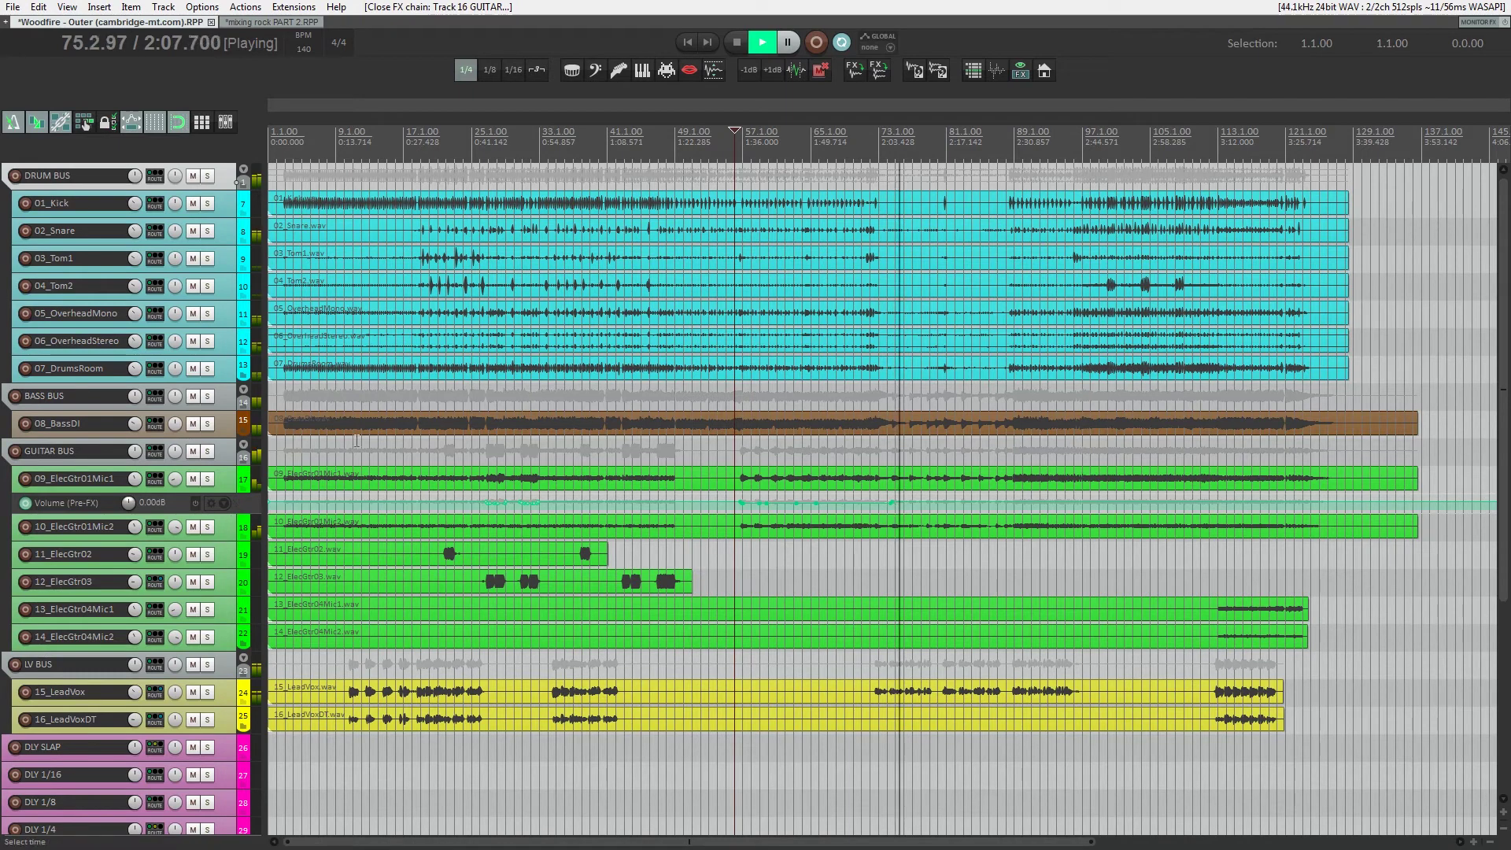
pyautogui.scroll(3, 438, 344)
pyautogui.scroll(3, 568, 360)
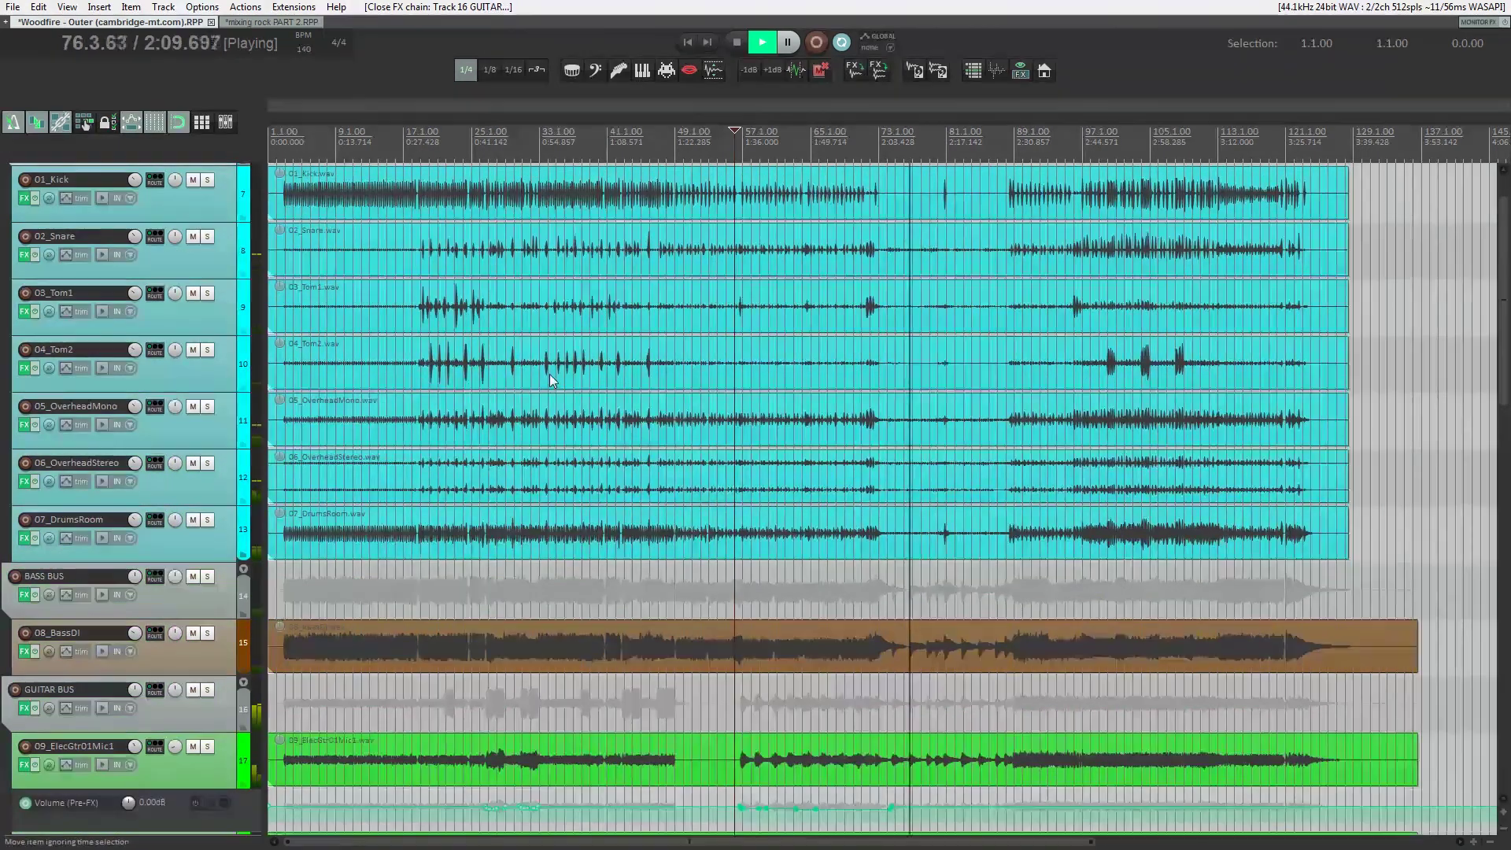
pyautogui.moveTo(862, 411); pyautogui.dragTo(1023, 540)
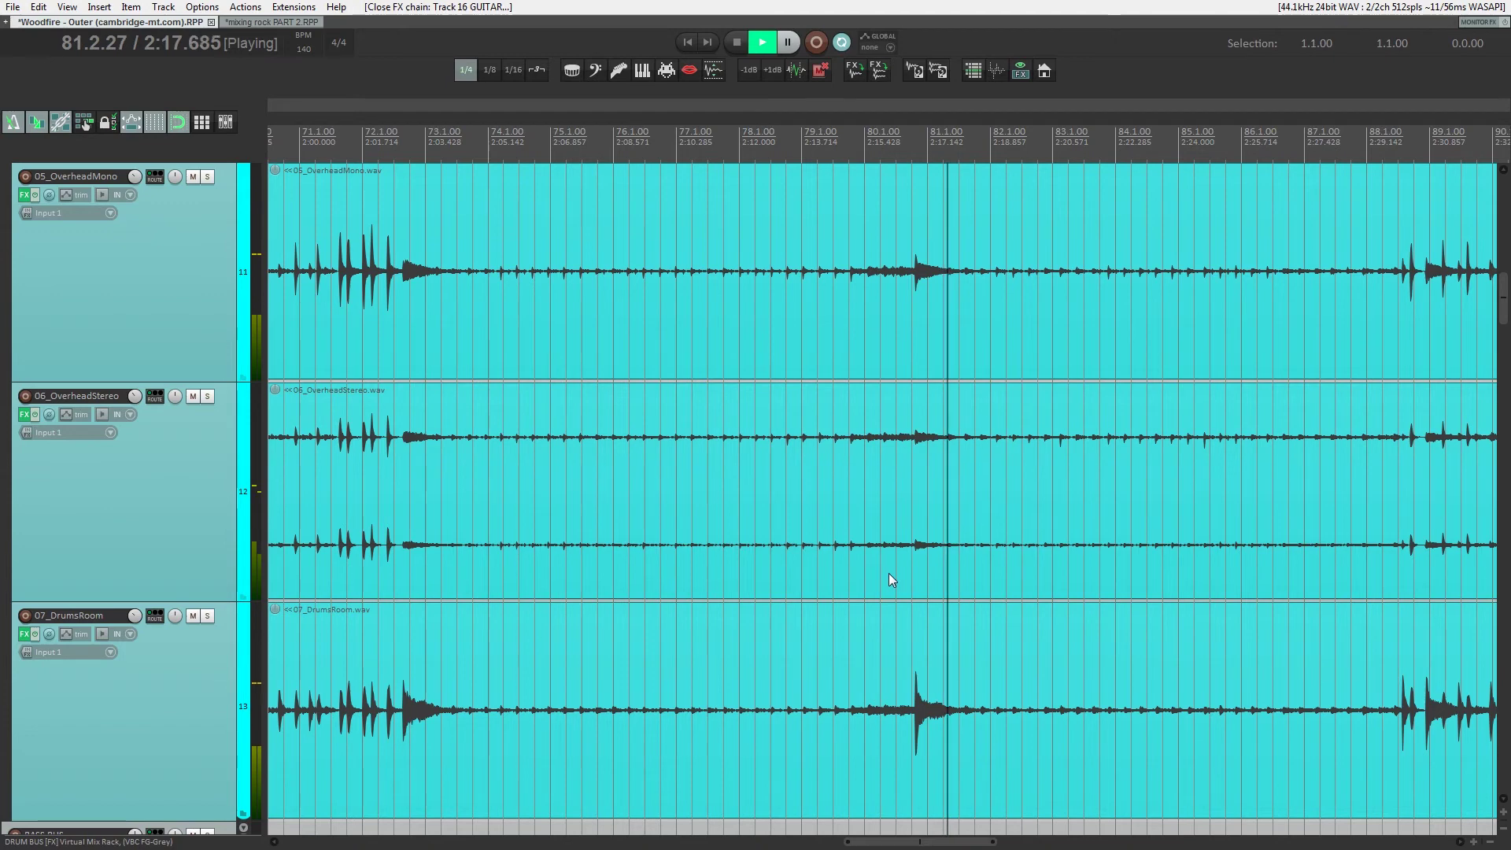
# - Bring back the mixer and review all drum tracks across the whole song's timeline
pyautogui.hotkey('ctrl', 'm')
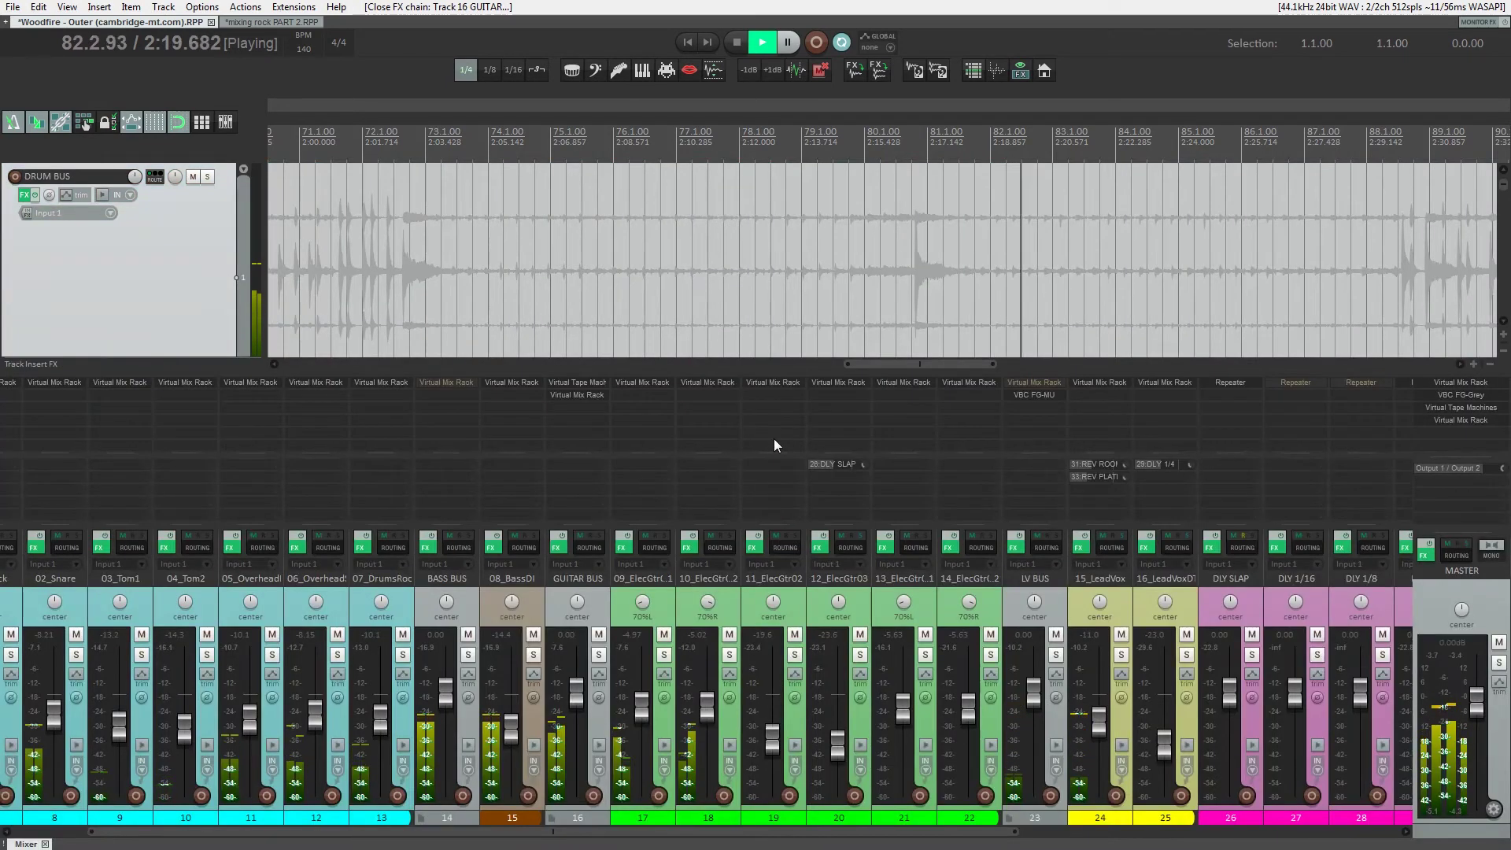
pyautogui.scroll(-3, 668, 250)
pyautogui.scroll(-1, 666, 249)
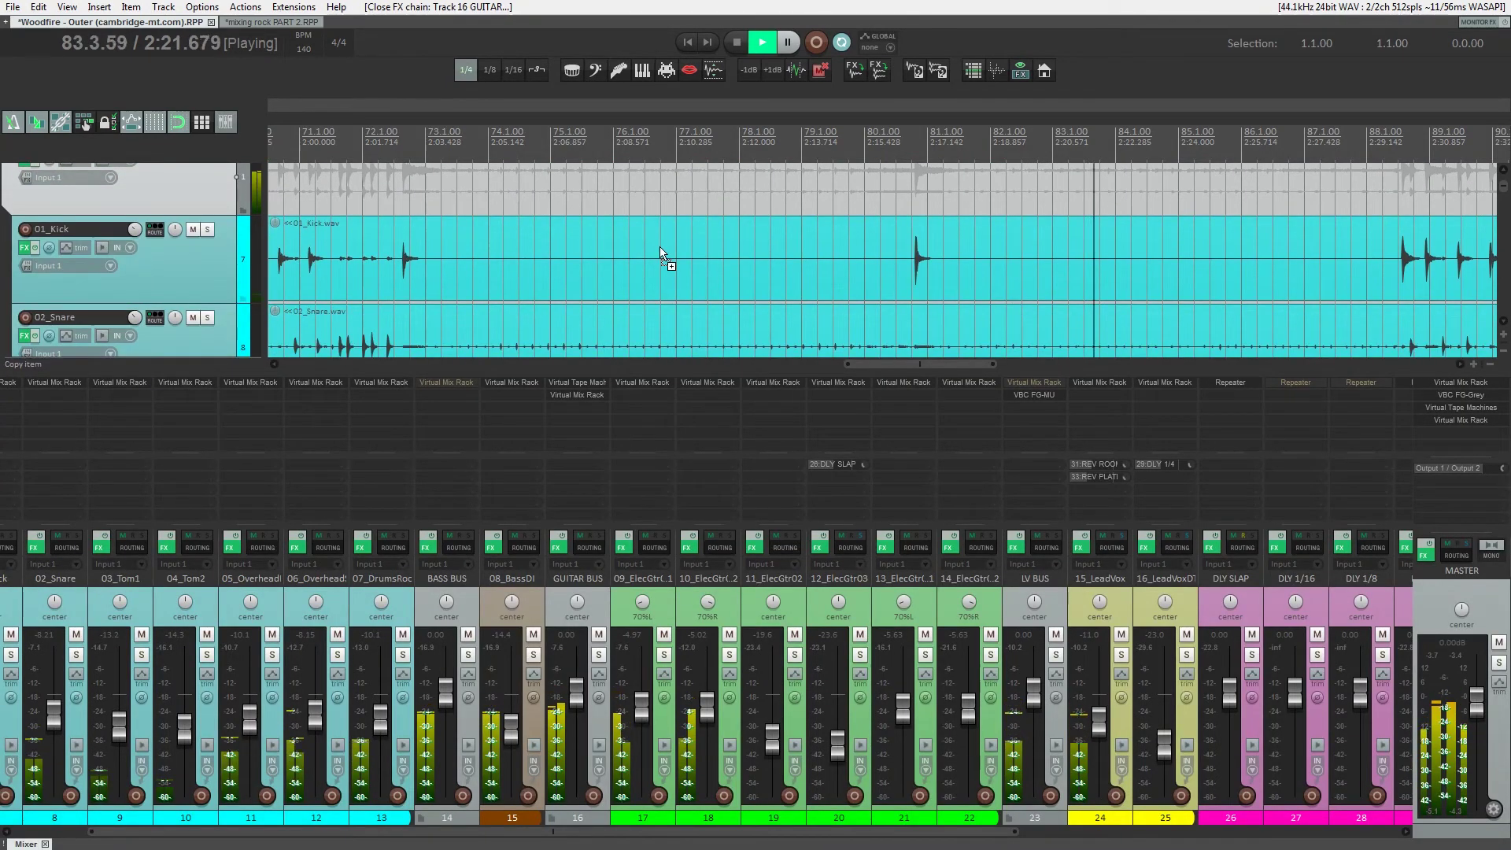
pyautogui.scroll(-5, 581, 240)
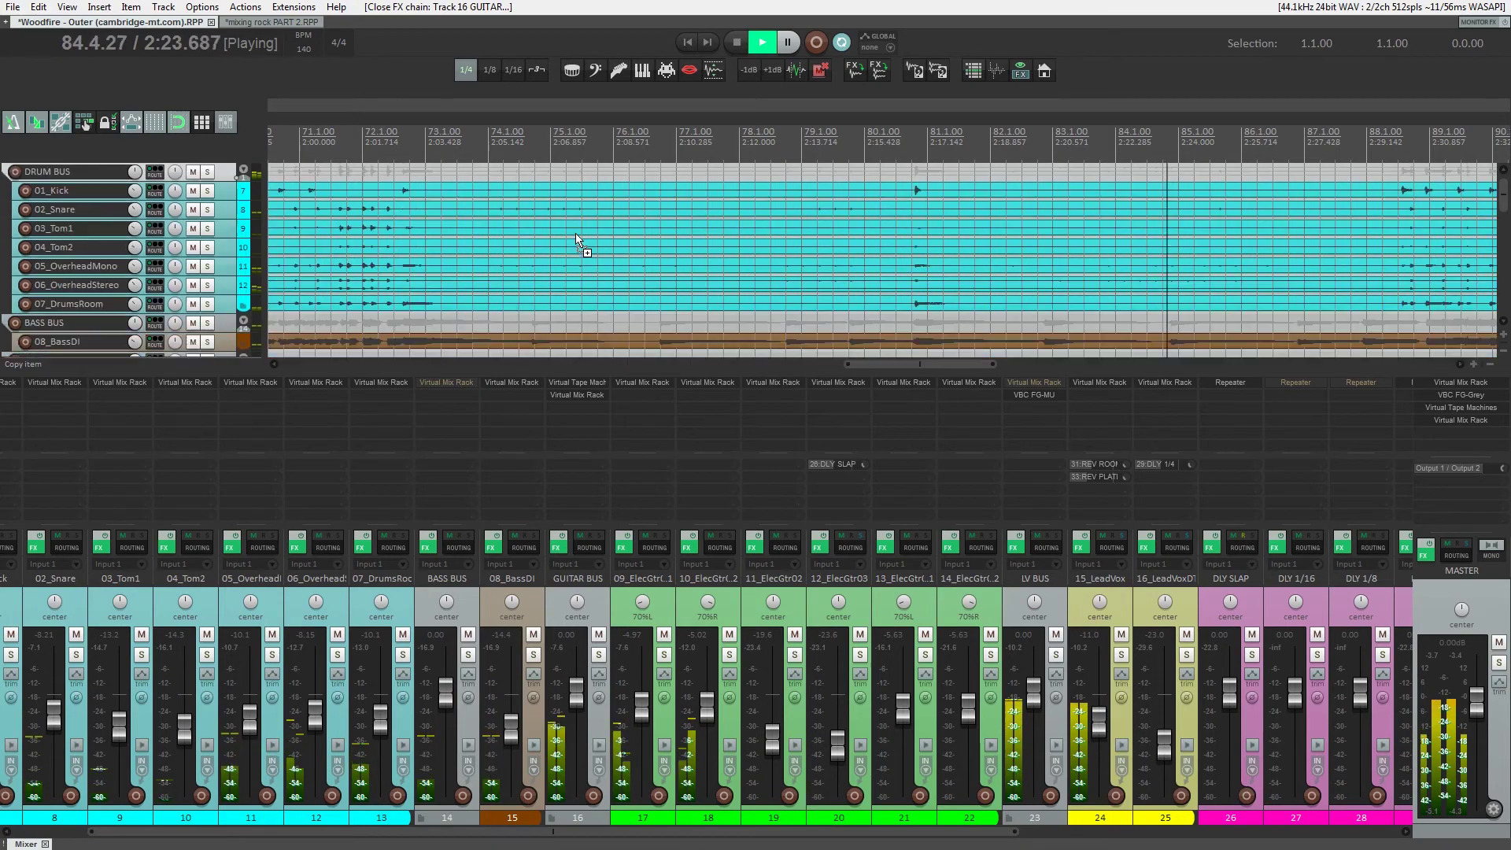
pyautogui.scroll(-4, 579, 228)
pyautogui.scroll(-4, 579, 236)
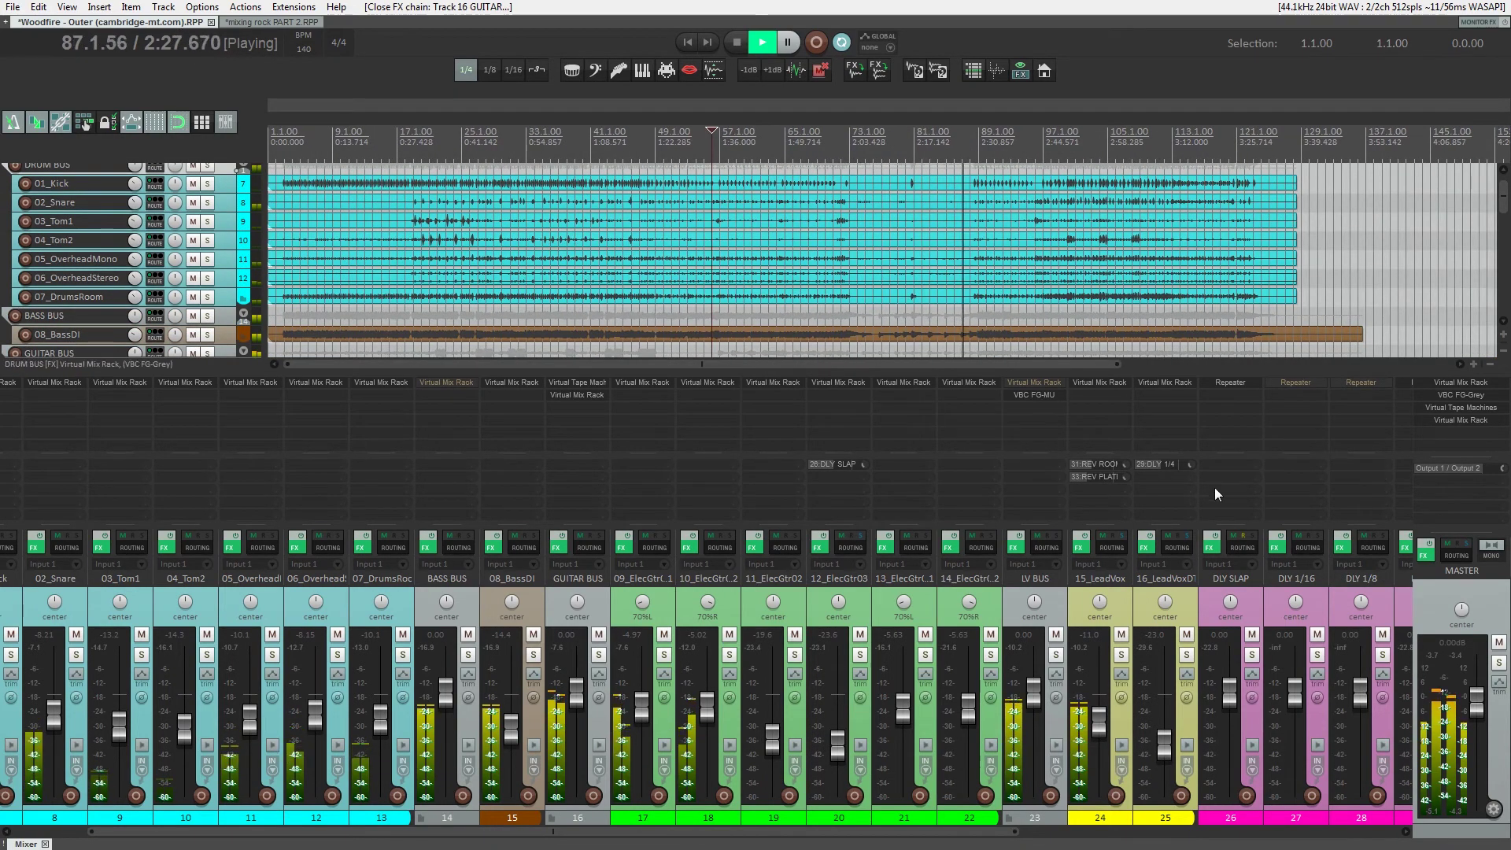
# - Review the mixer's remaining channels, and examine the lead vocal waveforms across the second half of the song during playback
pyautogui.moveTo(742, 831); pyautogui.dragTo(844, 830)
pyautogui.moveTo(844, 826); pyautogui.dragTo(956, 826)
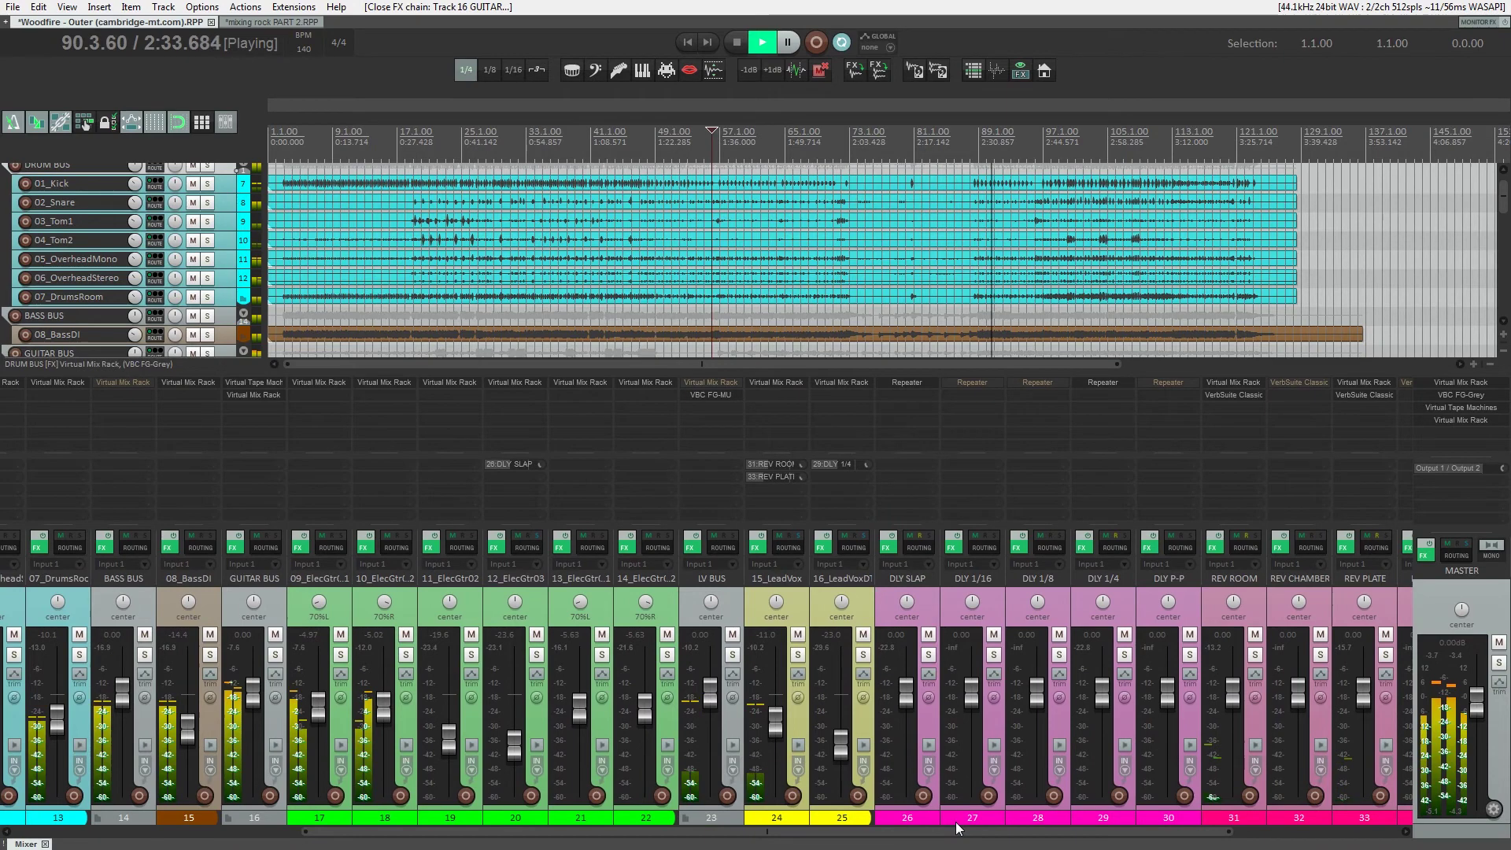
pyautogui.hotkey('ctrl', 'm')
pyautogui.scroll(6, 952, 519)
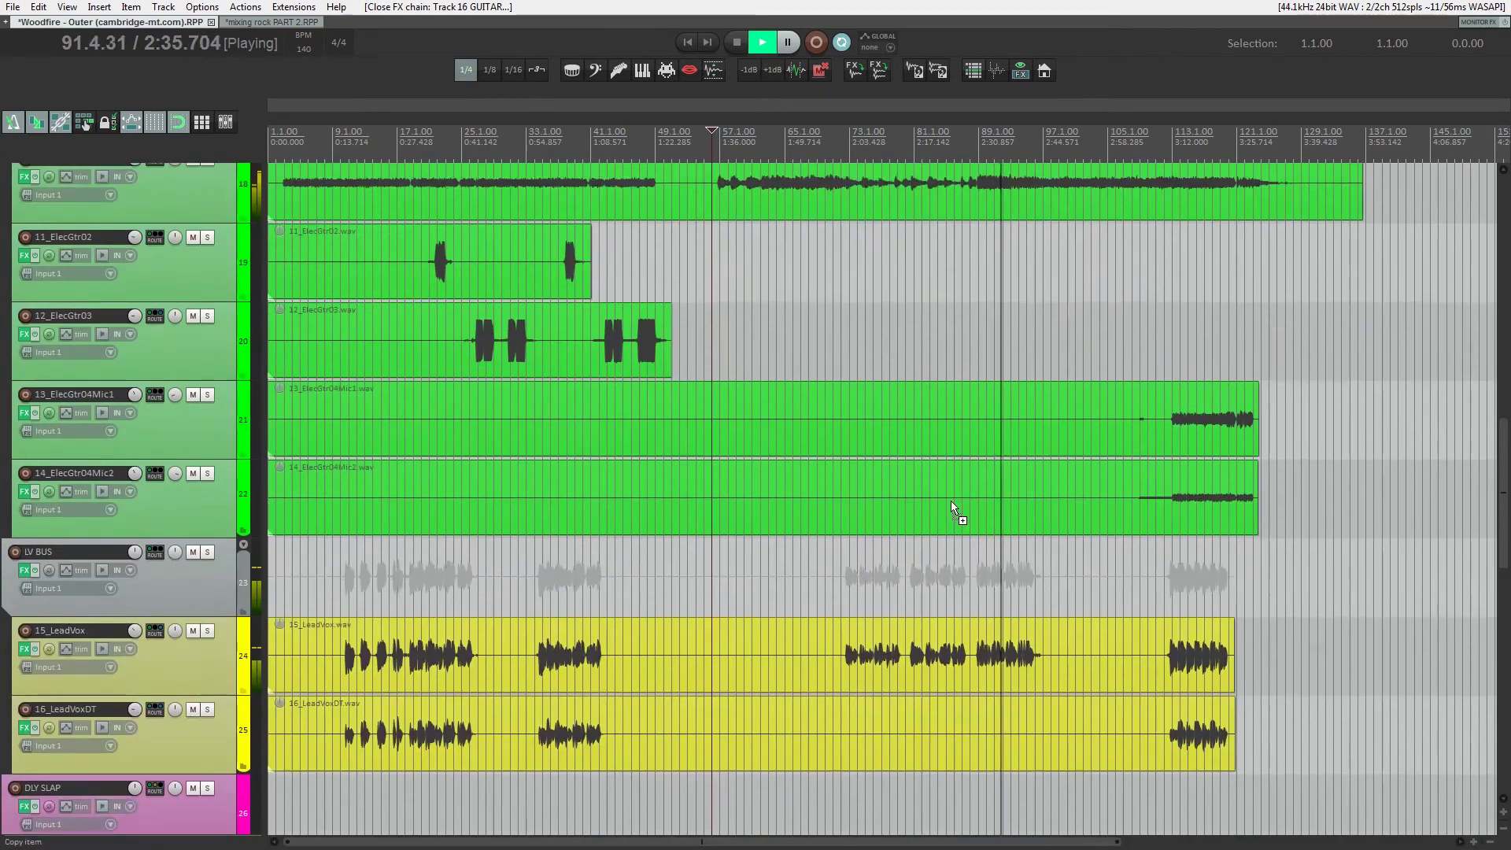
pyautogui.scroll(3, 982, 533)
pyautogui.scroll(-2, 983, 537)
pyautogui.scroll(2, 983, 537)
pyautogui.hotkey('ctrl', 'space')
pyautogui.hscroll(5, 921, 563)
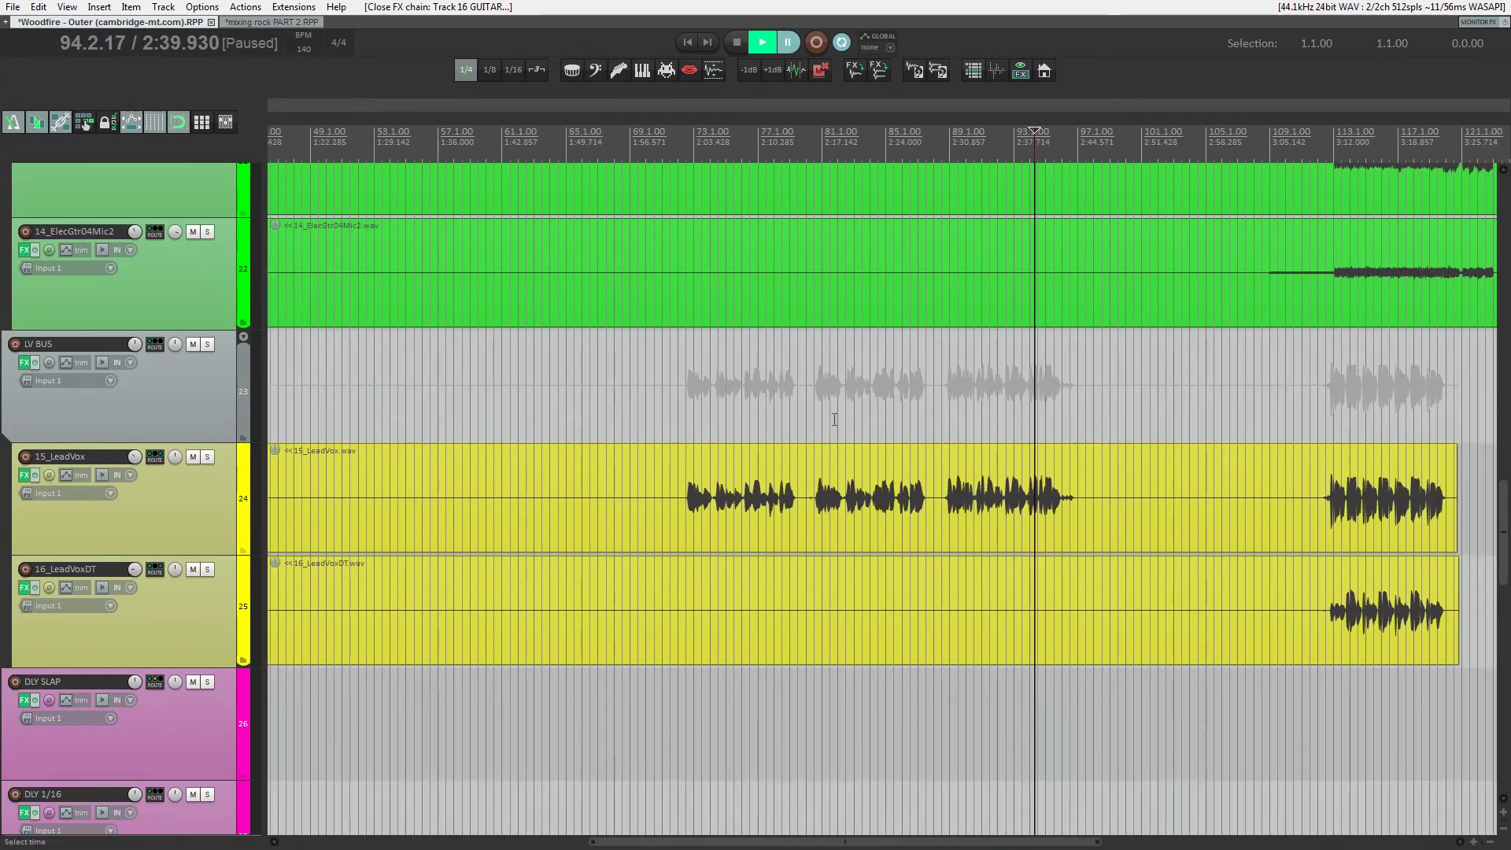
pyautogui.hotkey('ctrl', 'space')
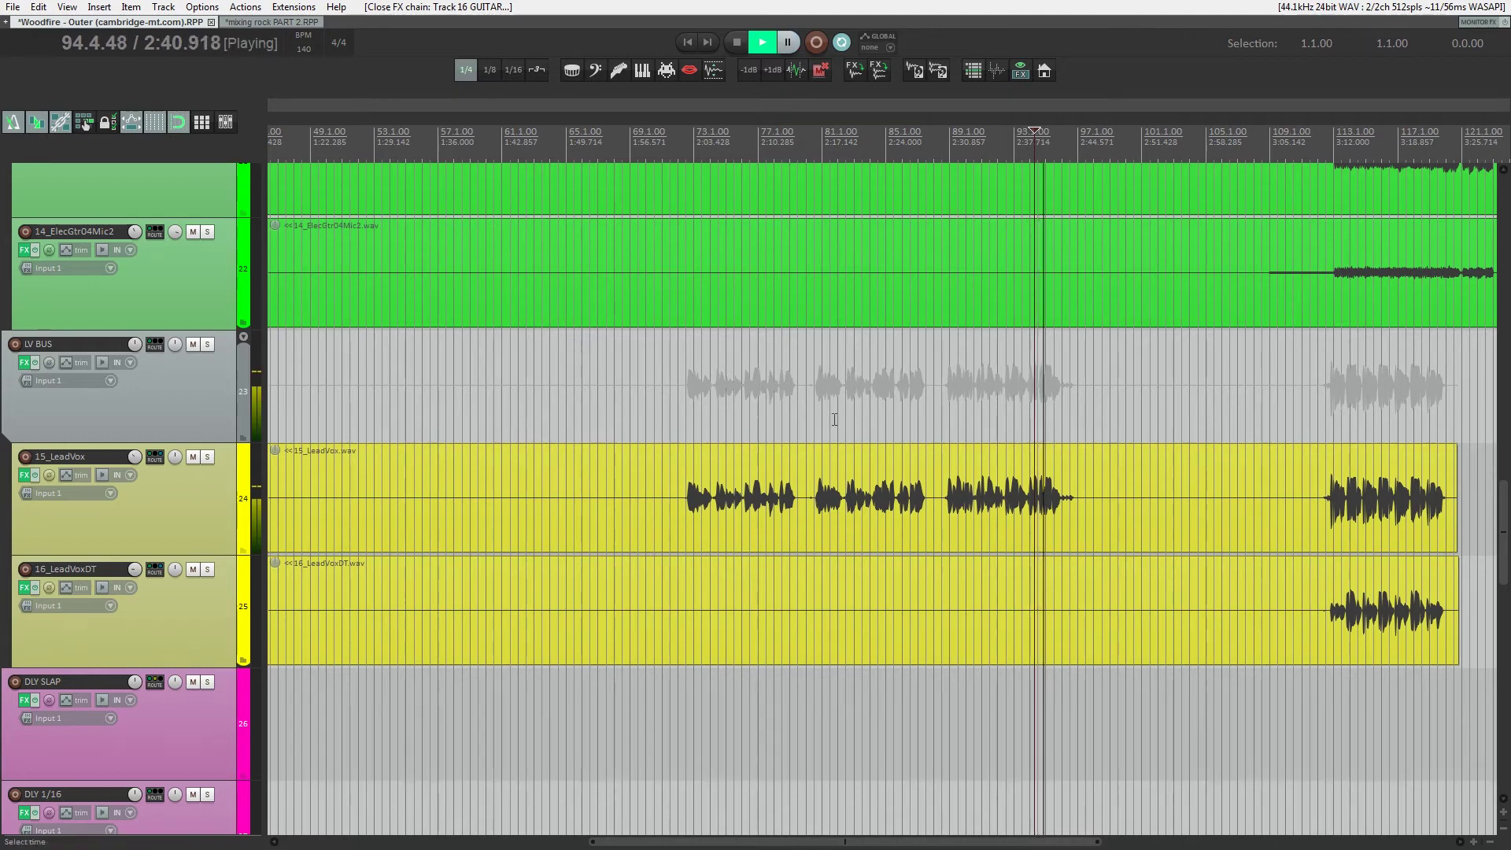
pyautogui.hscroll(3, 1133, 464)
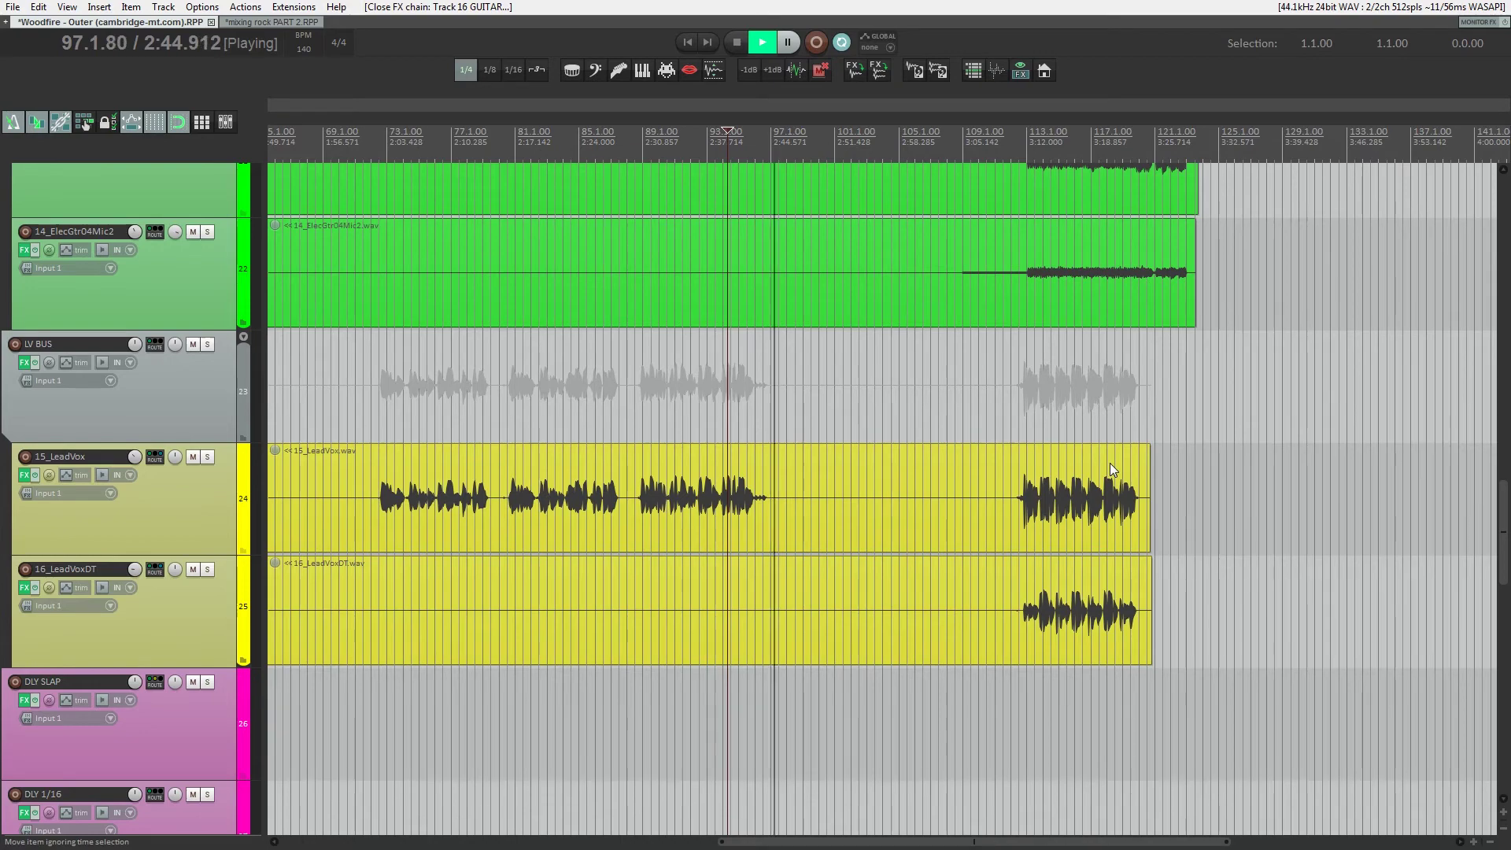
# - Bring back the mixer and set the volumes of 09_ElecGtr01Mic1 and 10_ElecGtr01Mic2 to about -5.74 and -5.79 dB
pyautogui.click(228, 122)
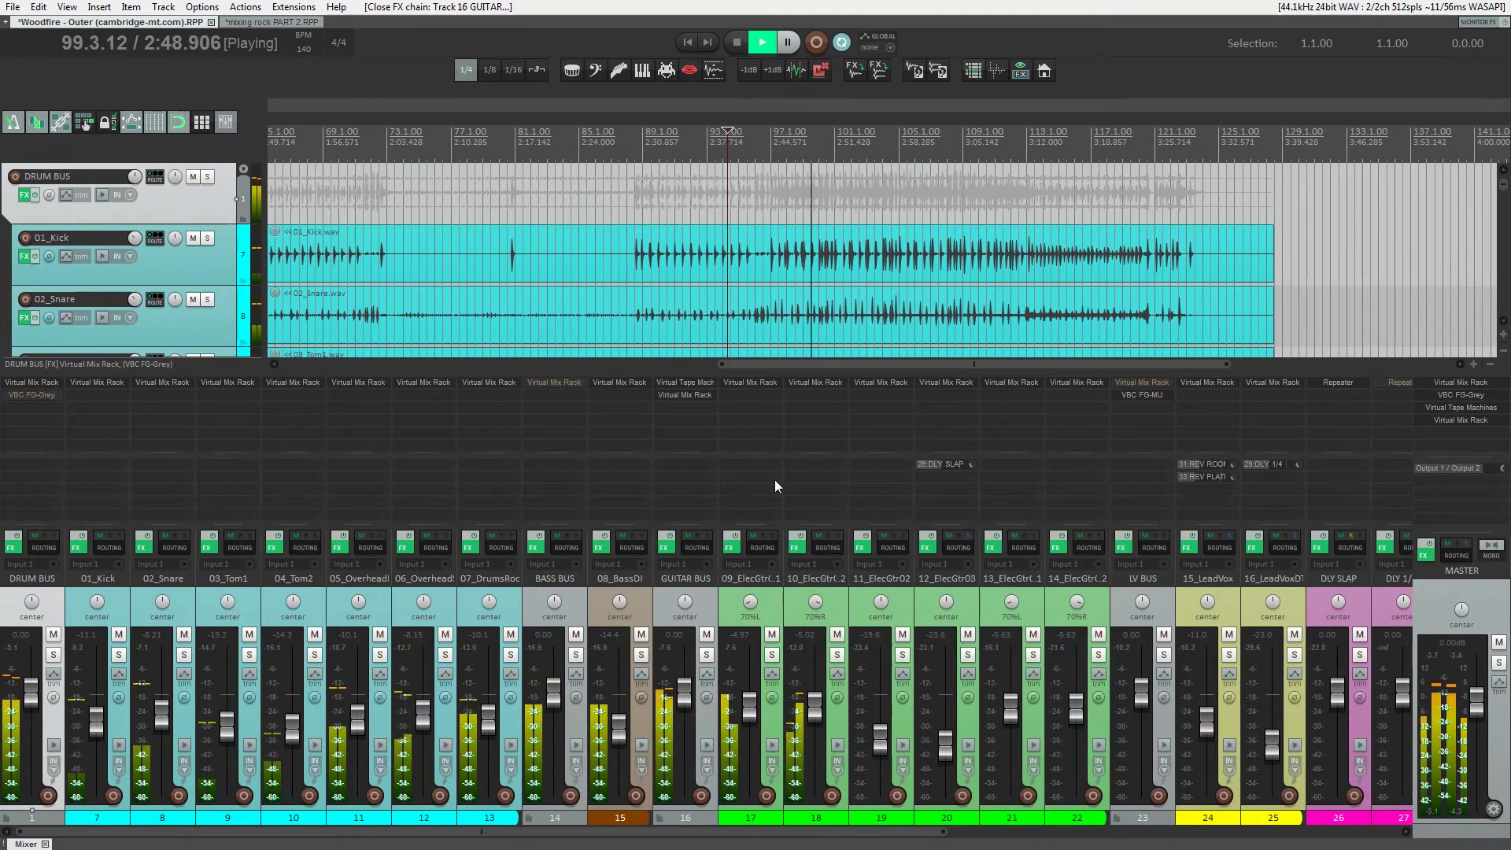
pyautogui.click(770, 630)
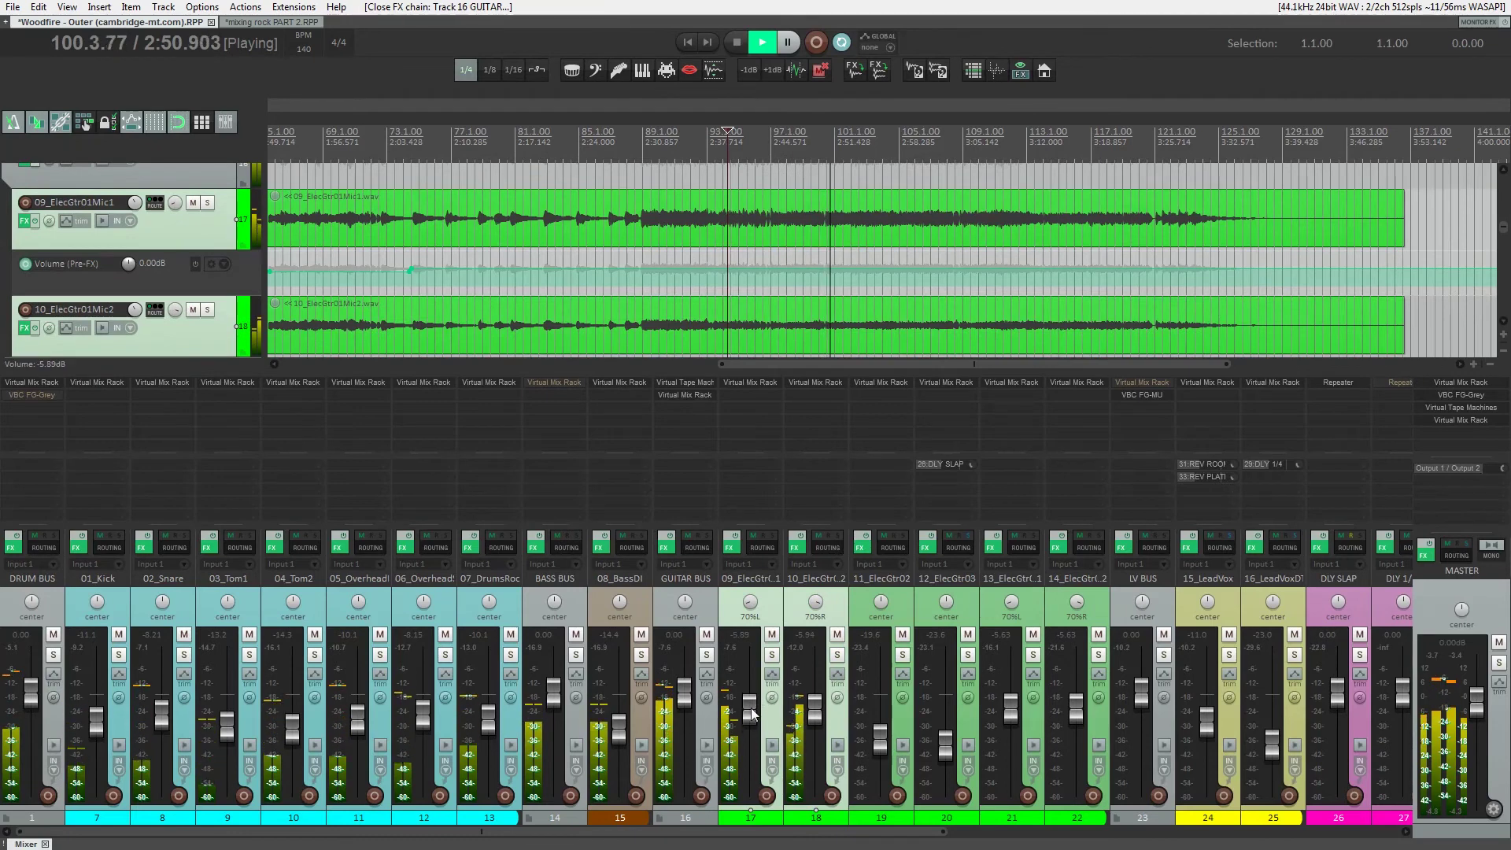
pyautogui.click(768, 601)
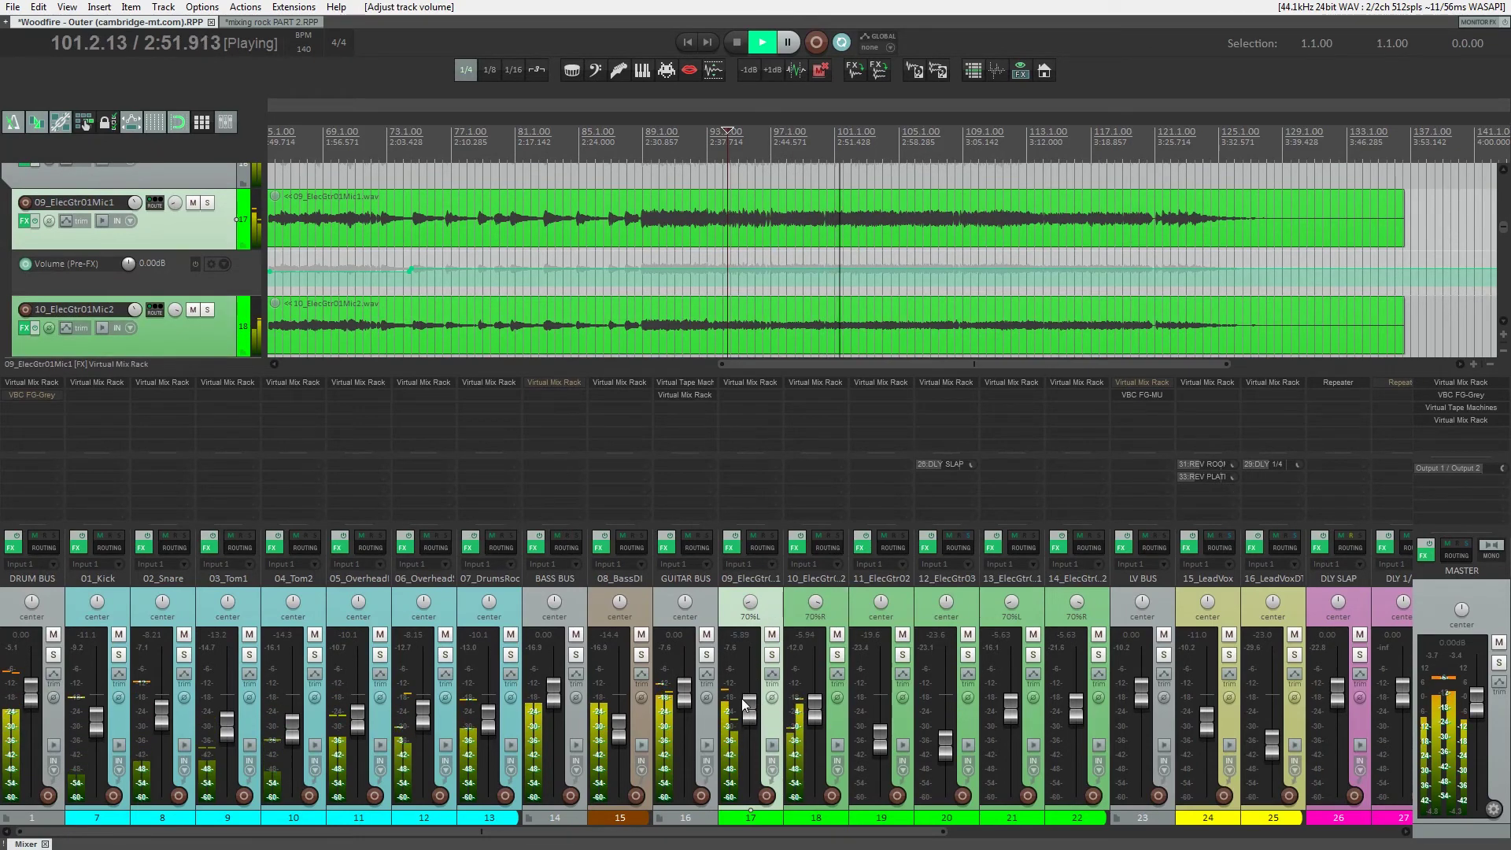
pyautogui.keyDown('ctrl'); pyautogui.click(790, 613); pyautogui.keyUp('ctrl')
pyautogui.moveTo(815, 704); pyautogui.dragTo(815, 702)
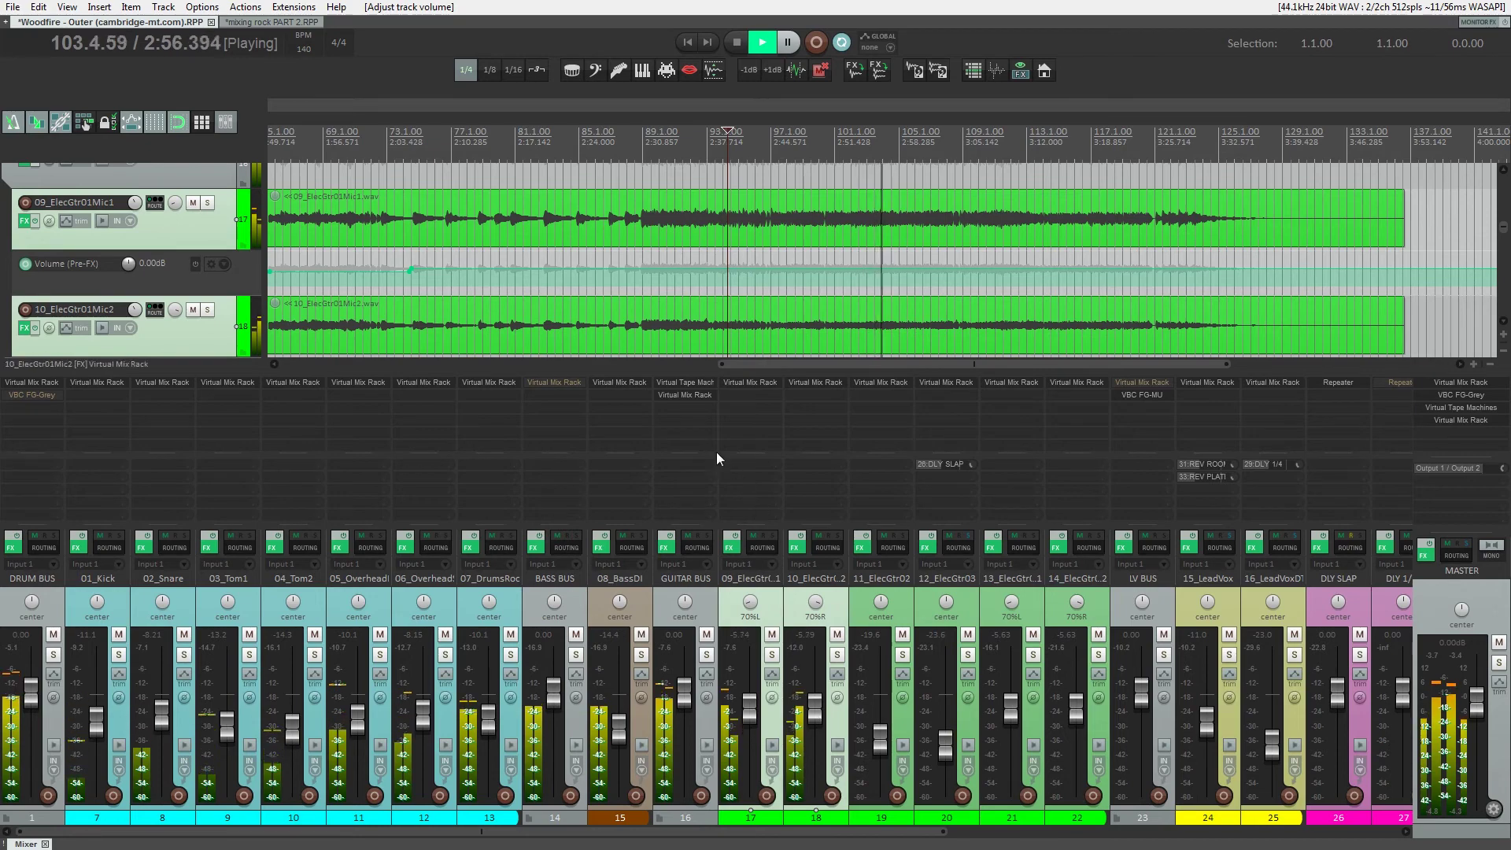
# - Set the GUITAR BUS Virtual Tape Machines input to about +1.08 dB with linked output, and close the plugin window
pyautogui.click(682, 383)
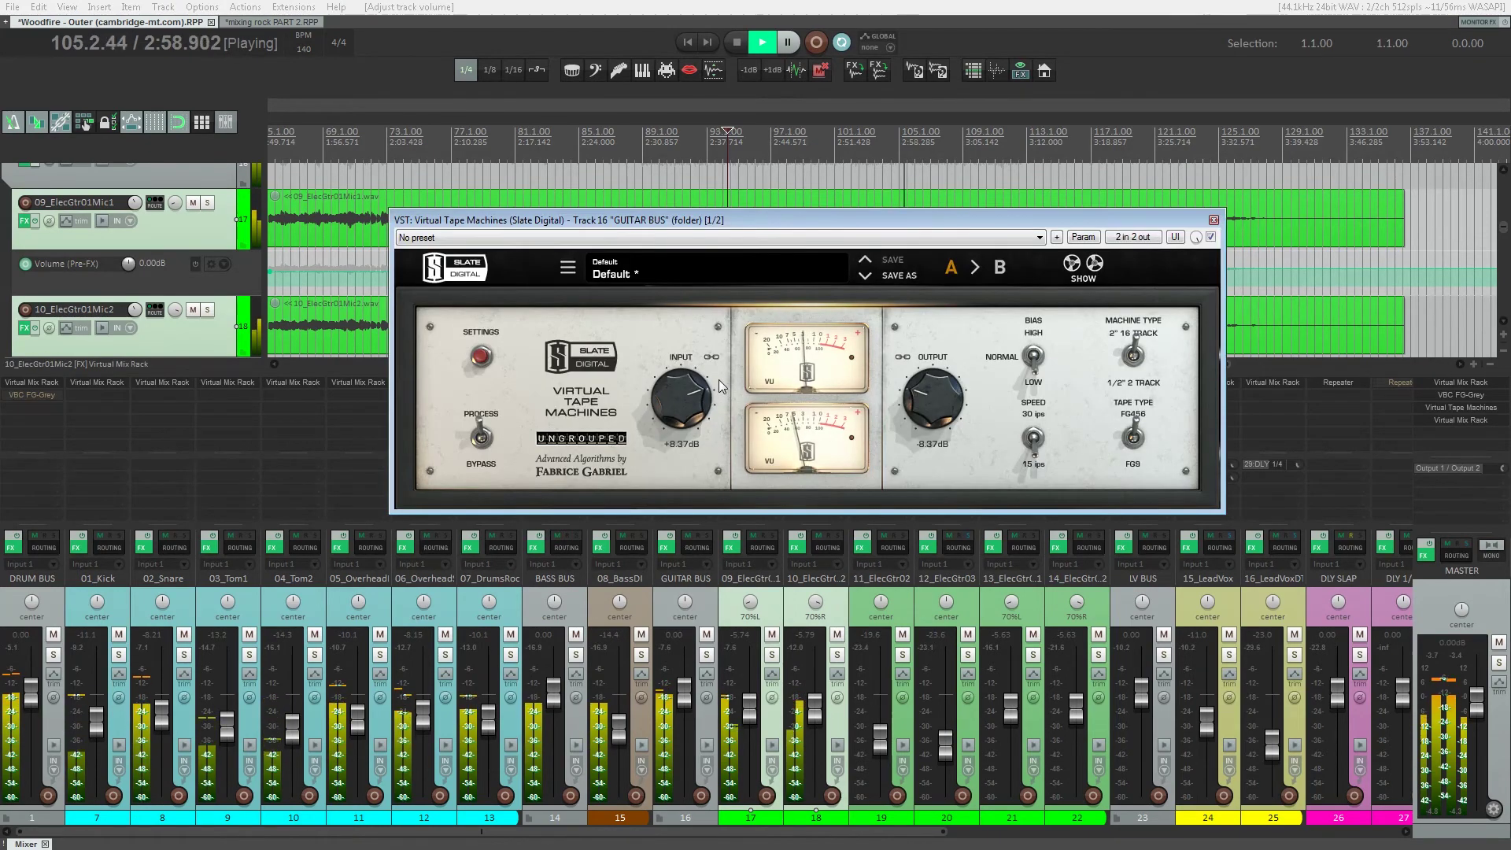
pyautogui.moveTo(708, 385); pyautogui.dragTo(706, 710)
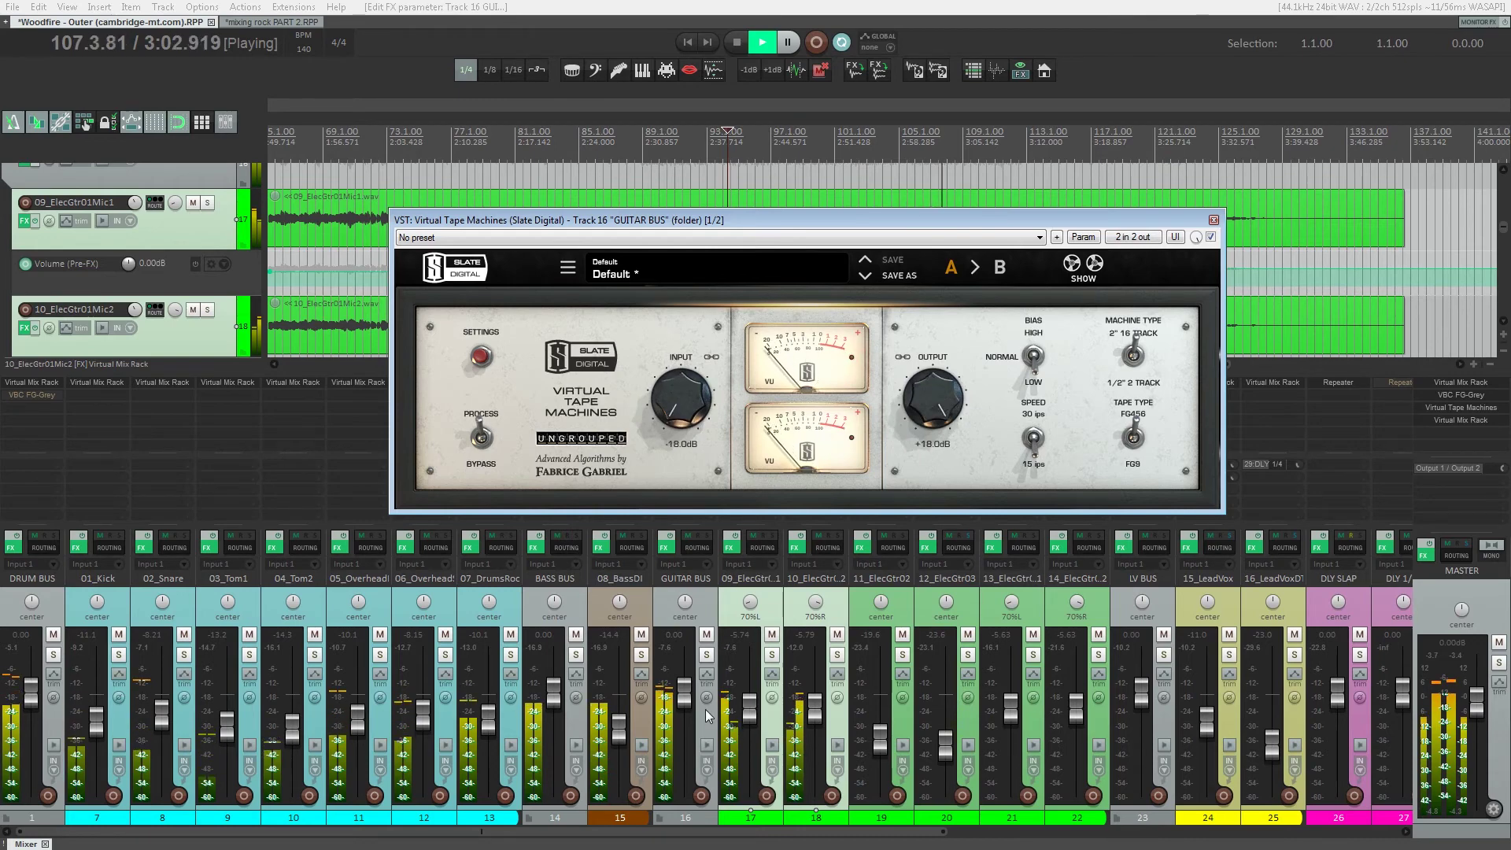
pyautogui.moveTo(680, 568); pyautogui.dragTo(673, 417)
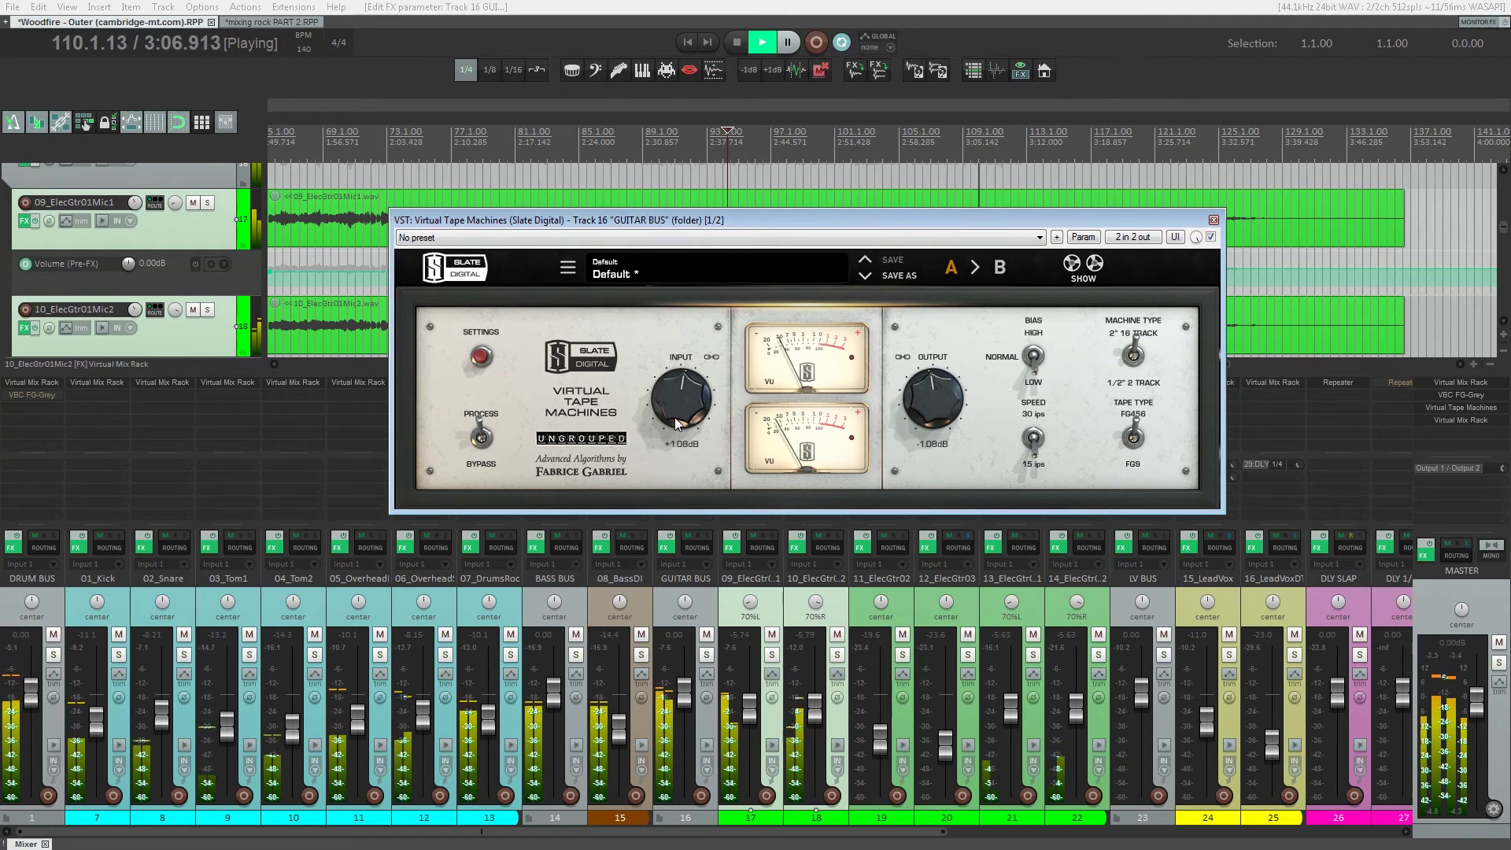
pyautogui.click(1214, 220)
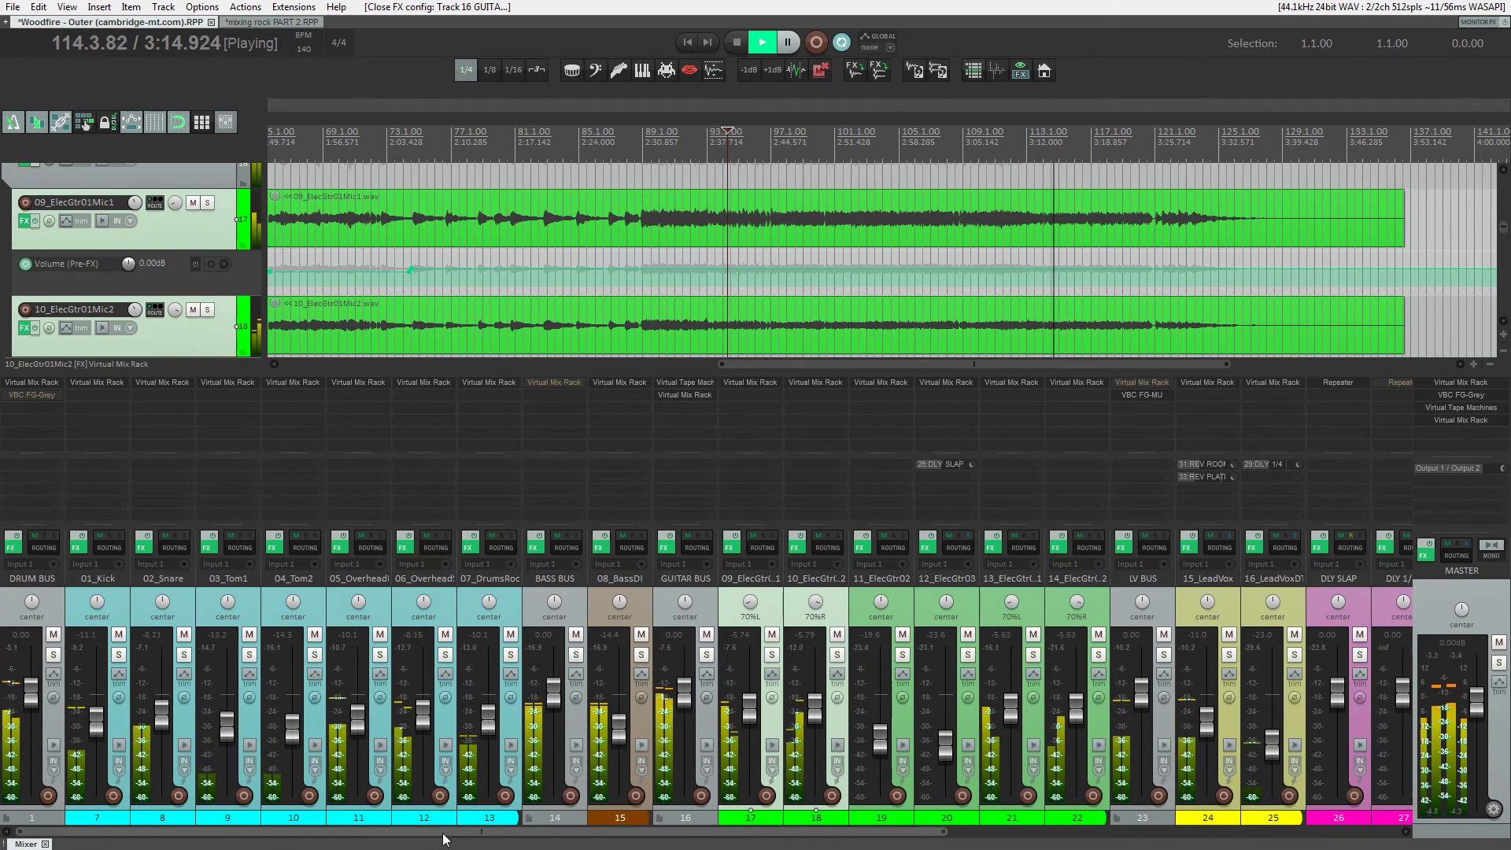
# - Review the delay, reverb and parallel channels in the mixer while the song's ending plays, and pause playback
pyautogui.moveTo(438, 841); pyautogui.dragTo(912, 840)
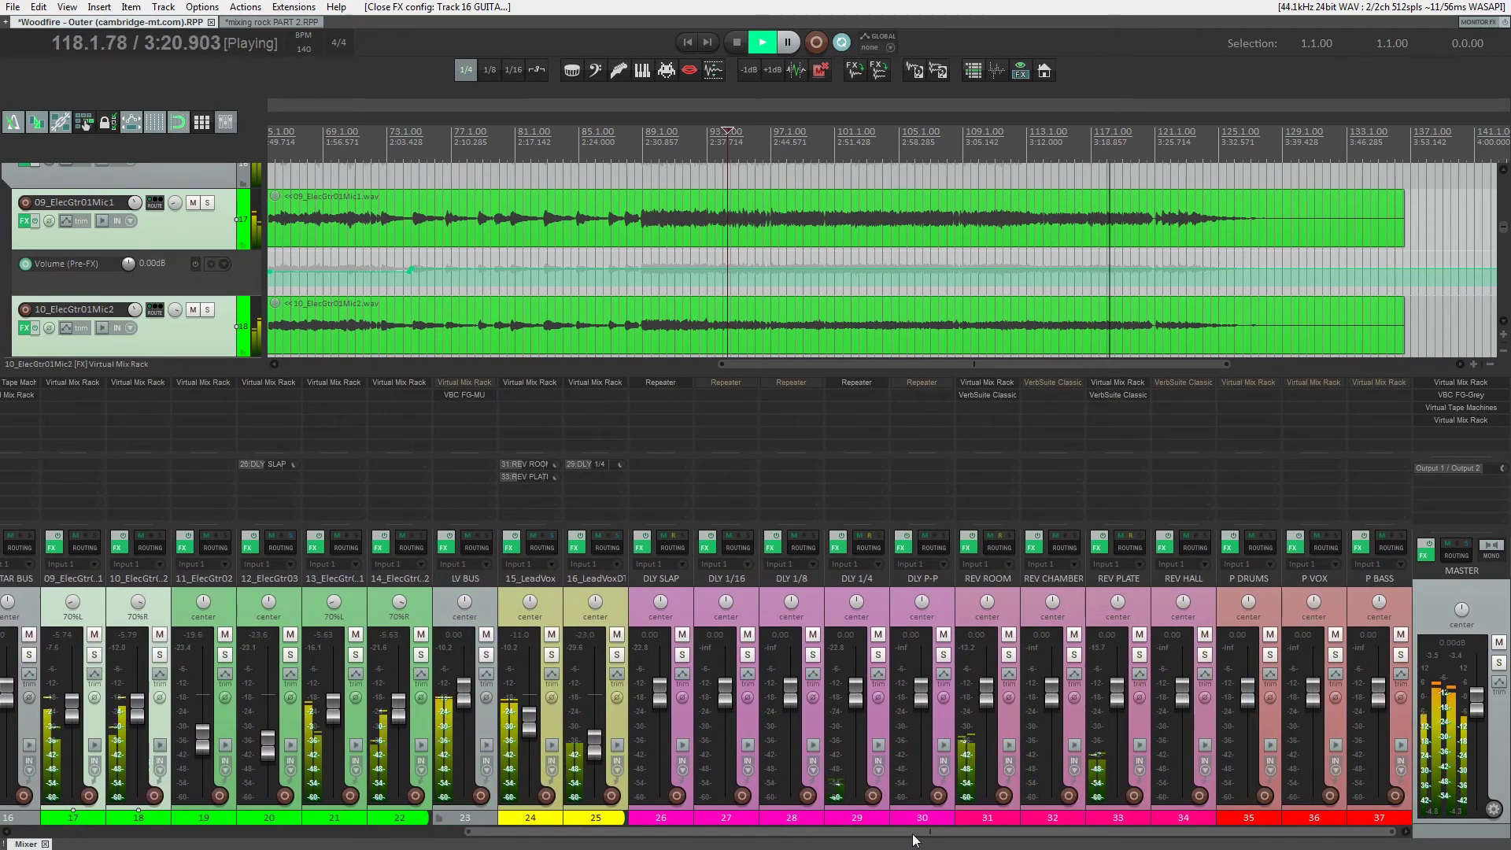
pyautogui.moveTo(904, 835)
pyautogui.mouseDown()
pyautogui.moveTo(860, 835)
pyautogui.moveTo(919, 834)
pyautogui.mouseUp()
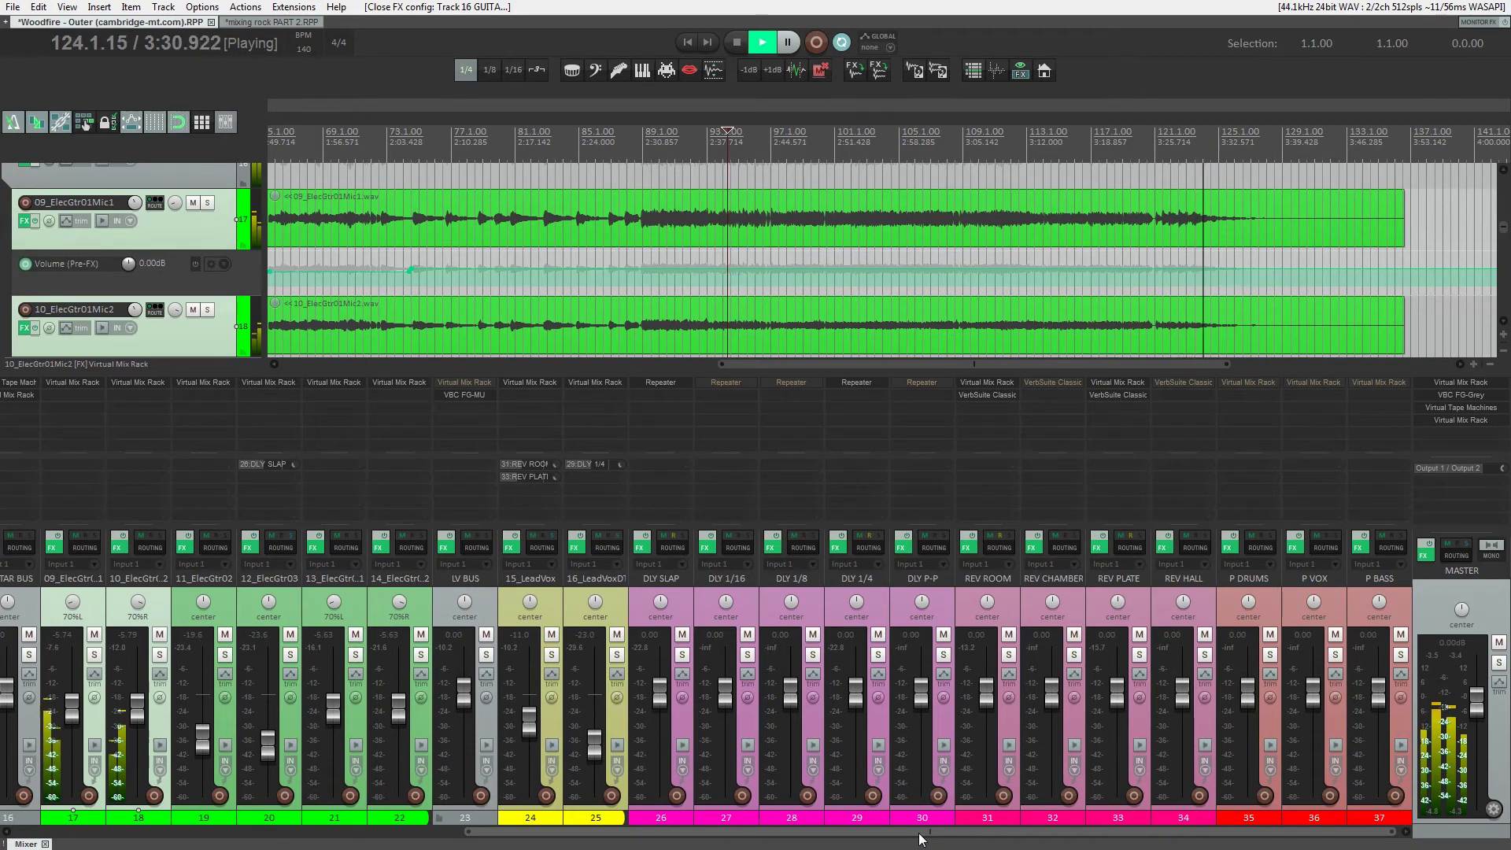
pyautogui.hotkey('ctrl', 'space')
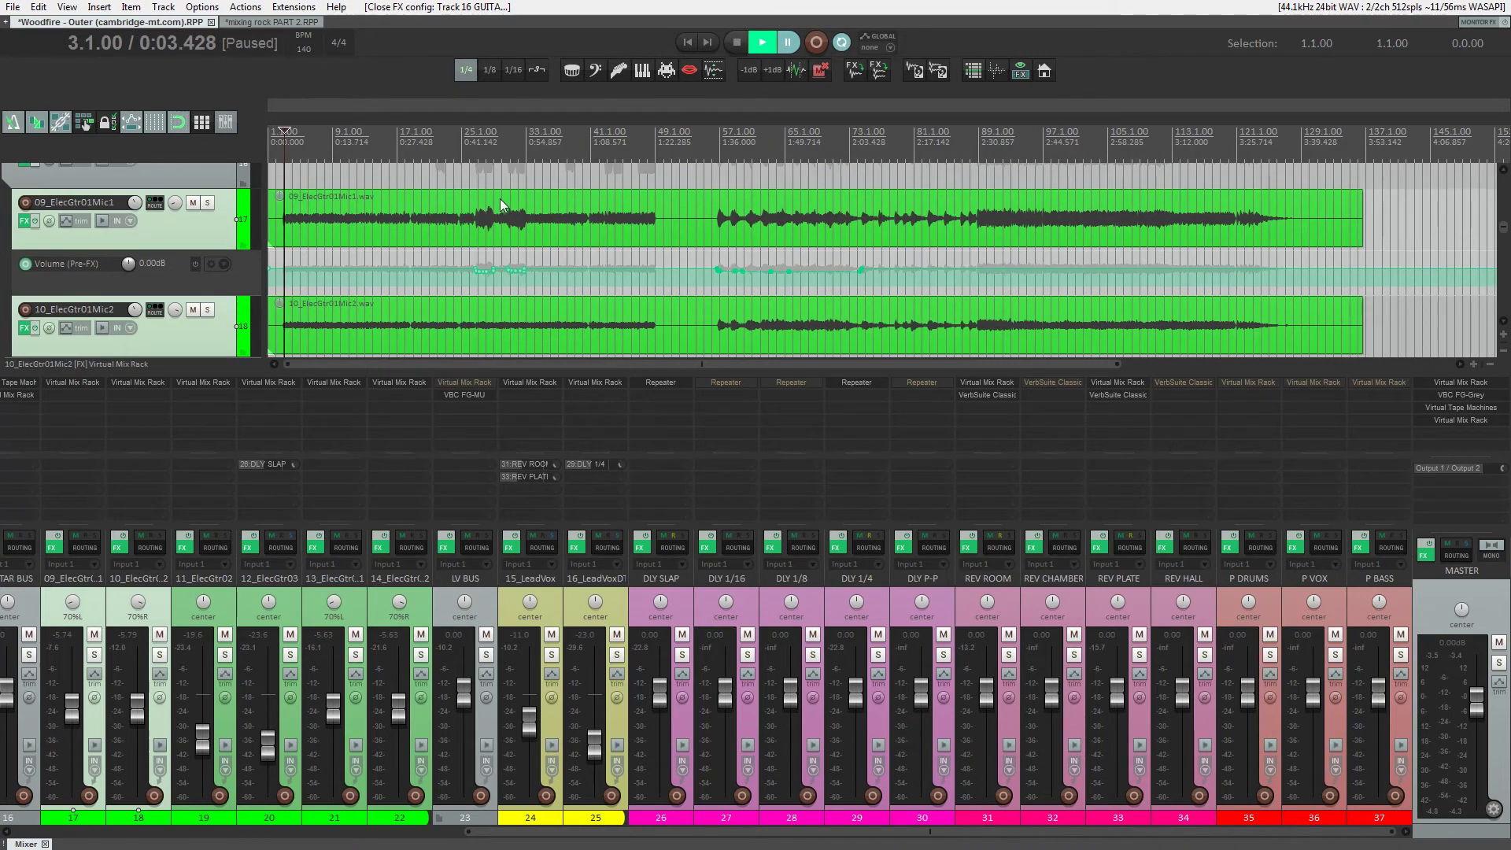
# - Play the song's opening briefly from bar 3, and restart playback from bar 89
pyautogui.press('space')
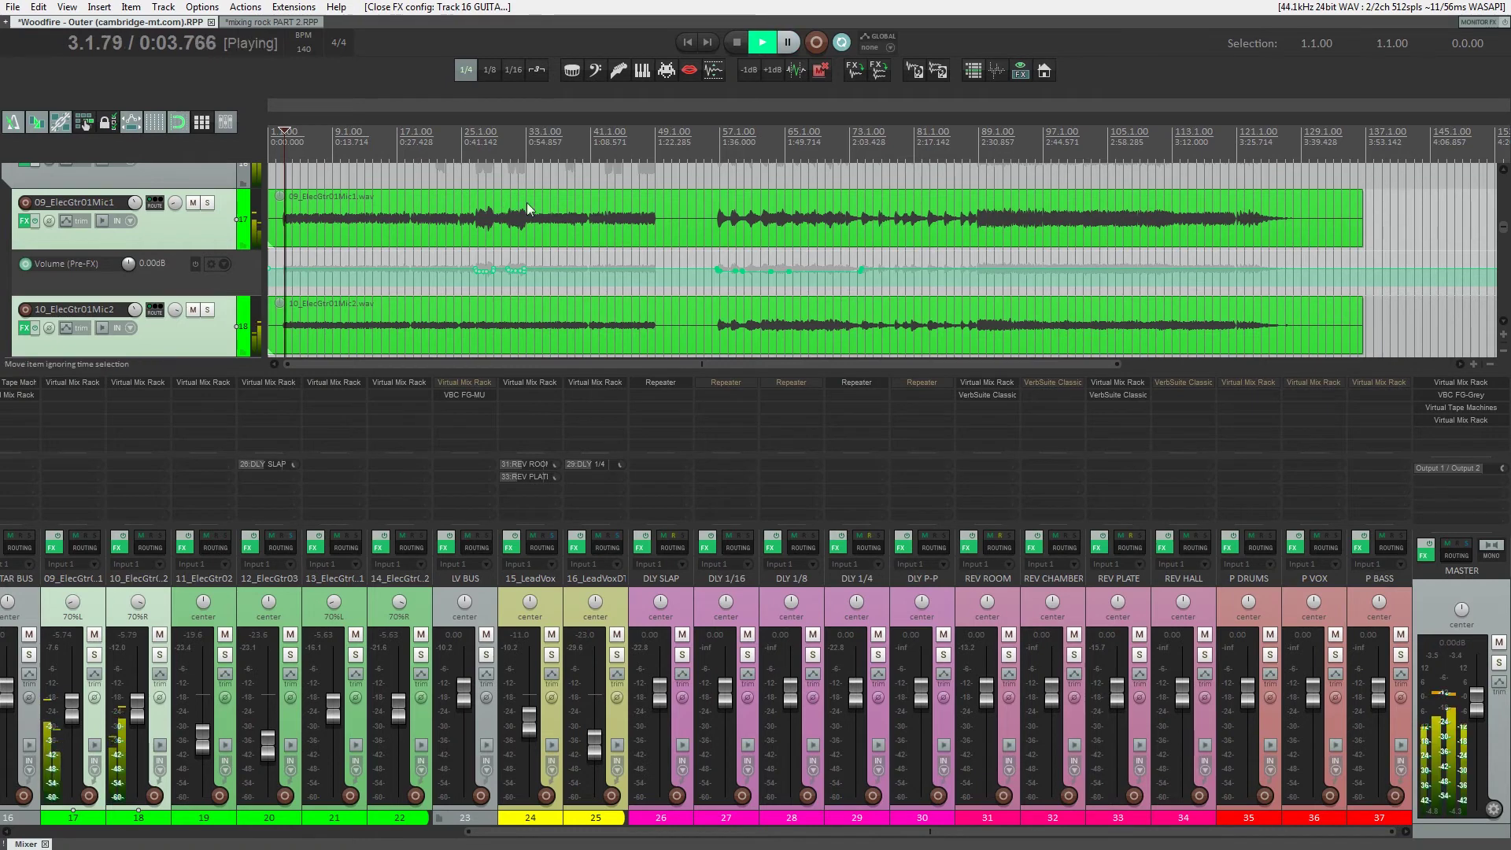
pyautogui.hotkey('ctrl', 'space')
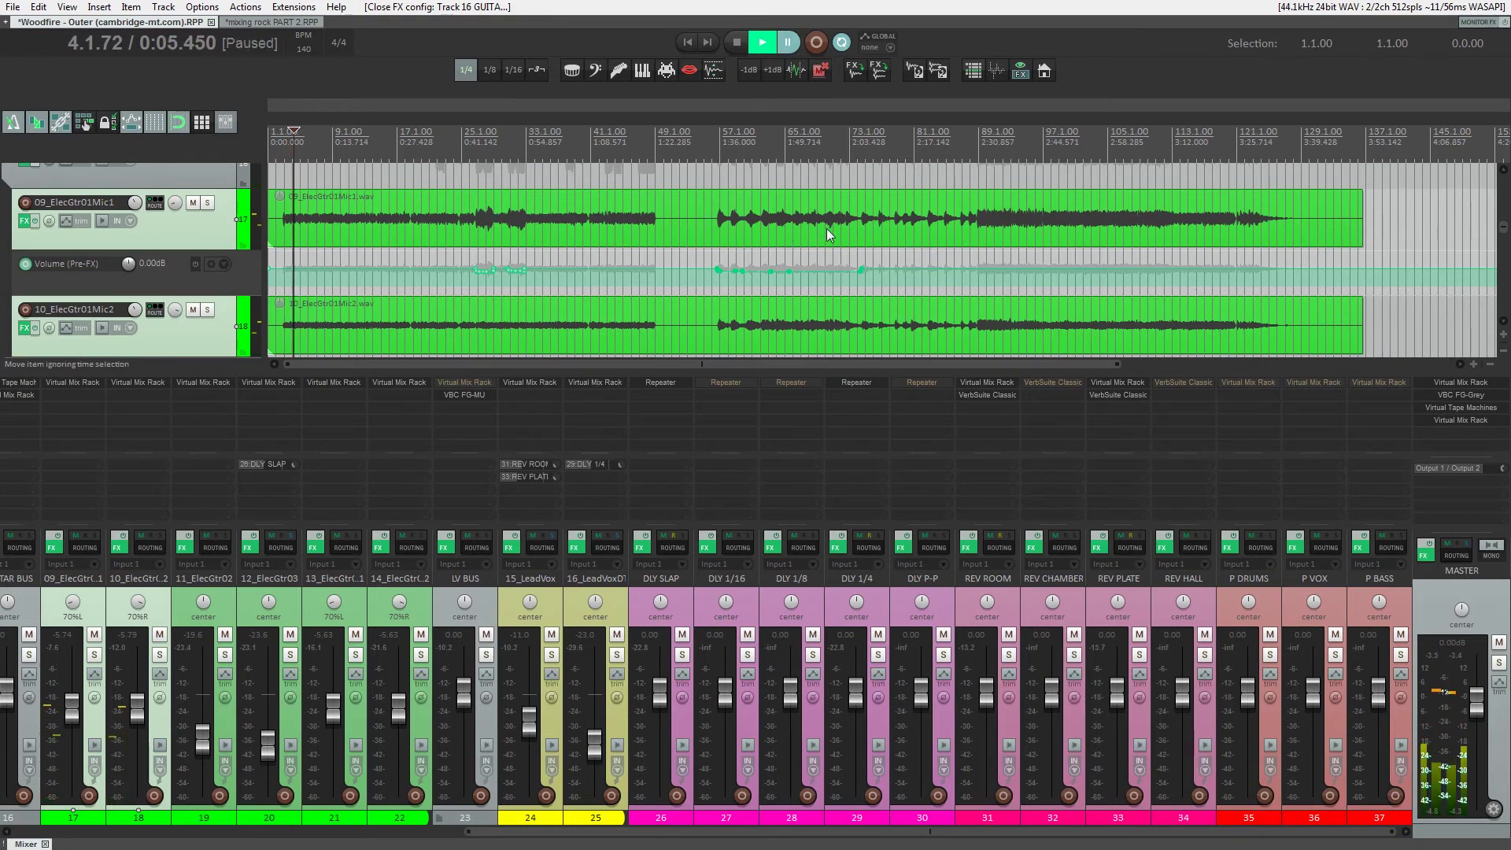
pyautogui.click(982, 153)
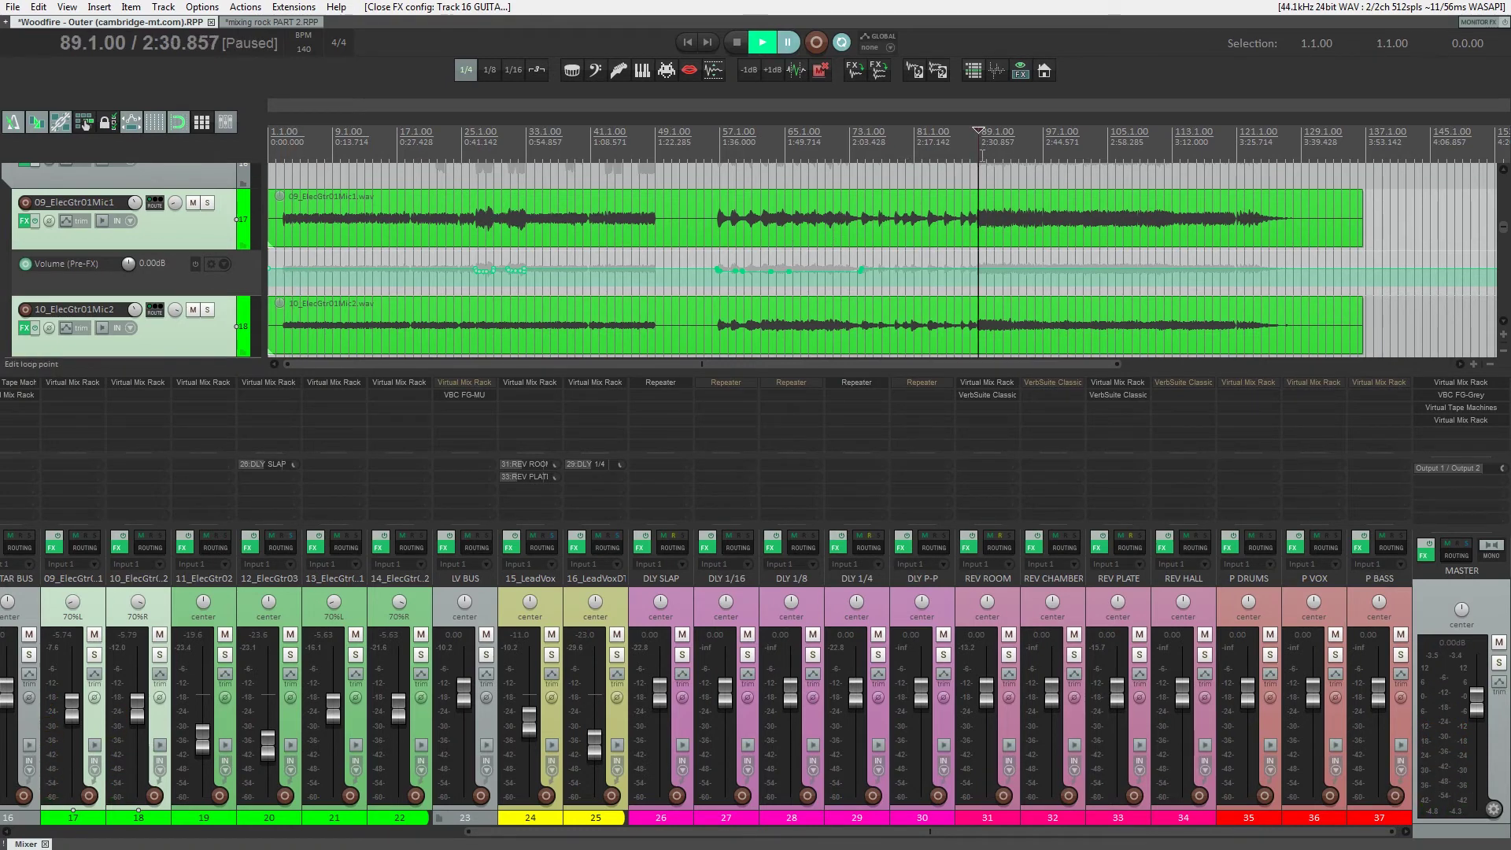
pyautogui.press('space')
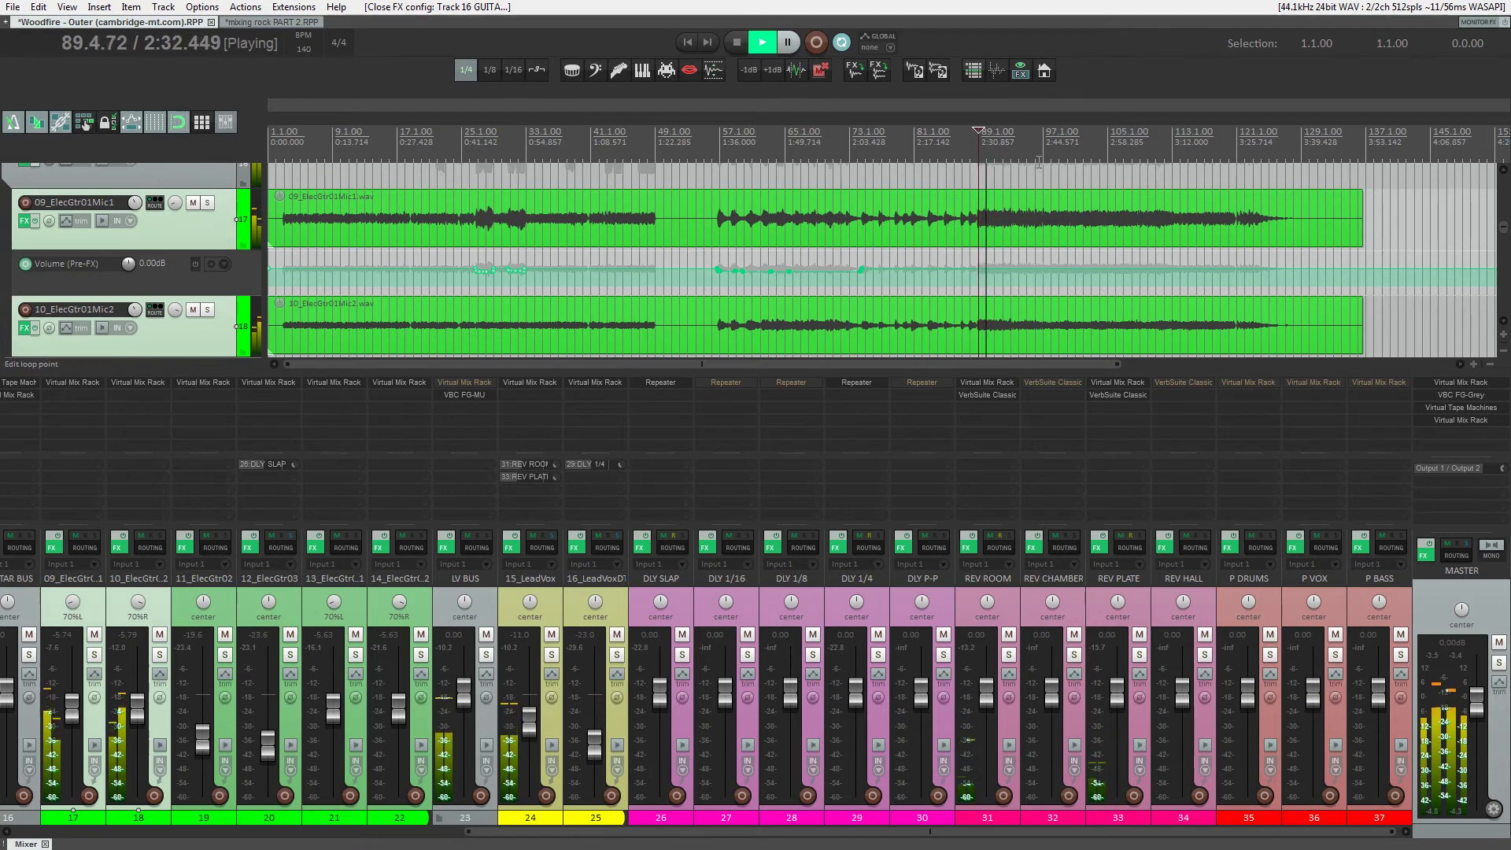
# - Add a CS-EQ before the Trimmer in the master's last Virtual Mix Rack and adjust its HF gain at 15 kHz
pyautogui.click(1425, 424)
pyautogui.moveTo(711, 444); pyautogui.dragTo(738, 155)
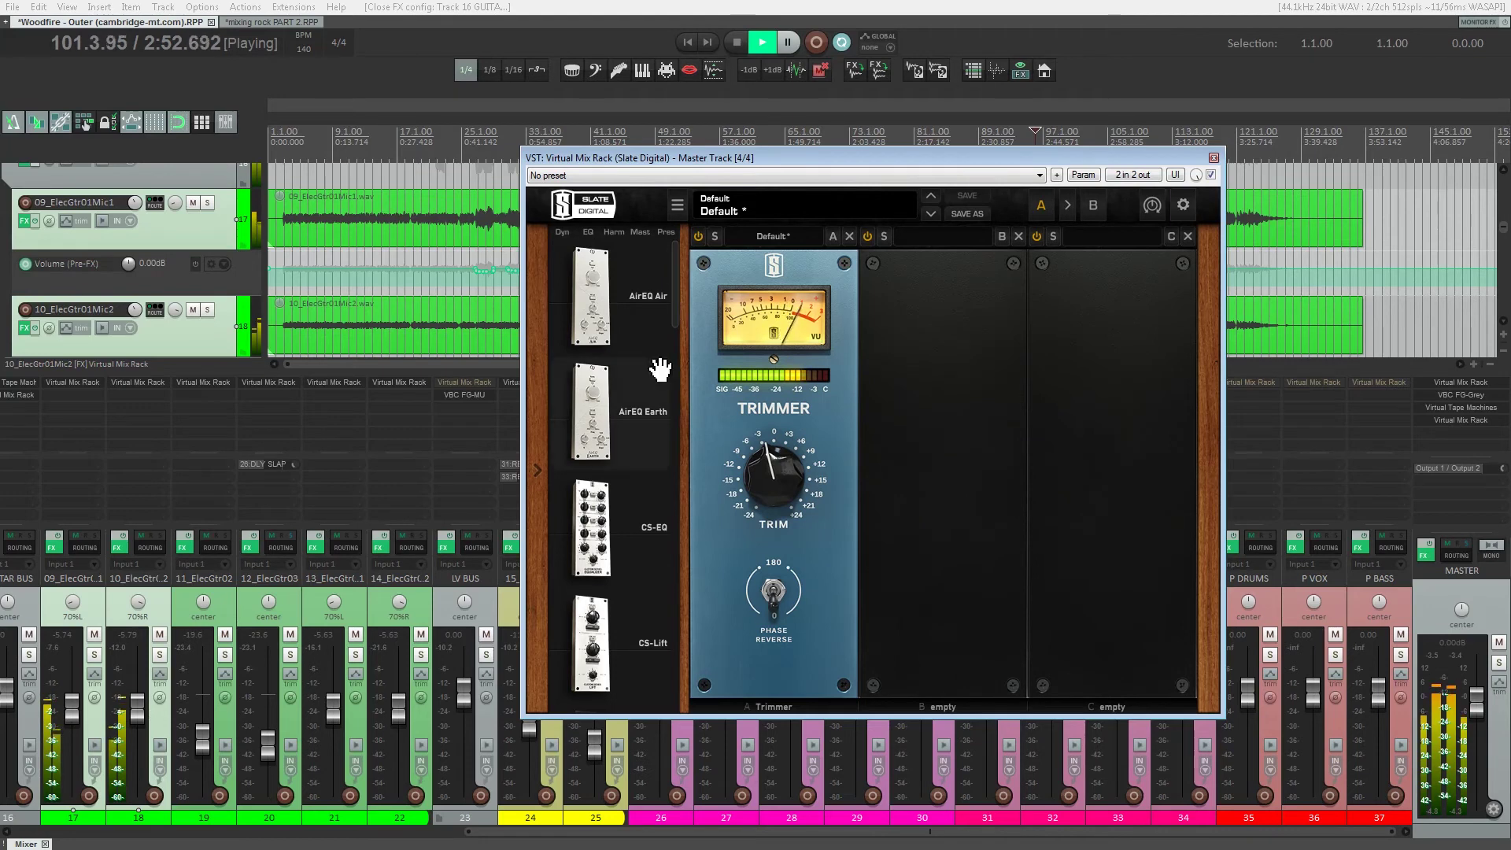
pyautogui.moveTo(671, 498); pyautogui.dragTo(793, 491)
pyautogui.moveTo(760, 329); pyautogui.dragTo(830, 312)
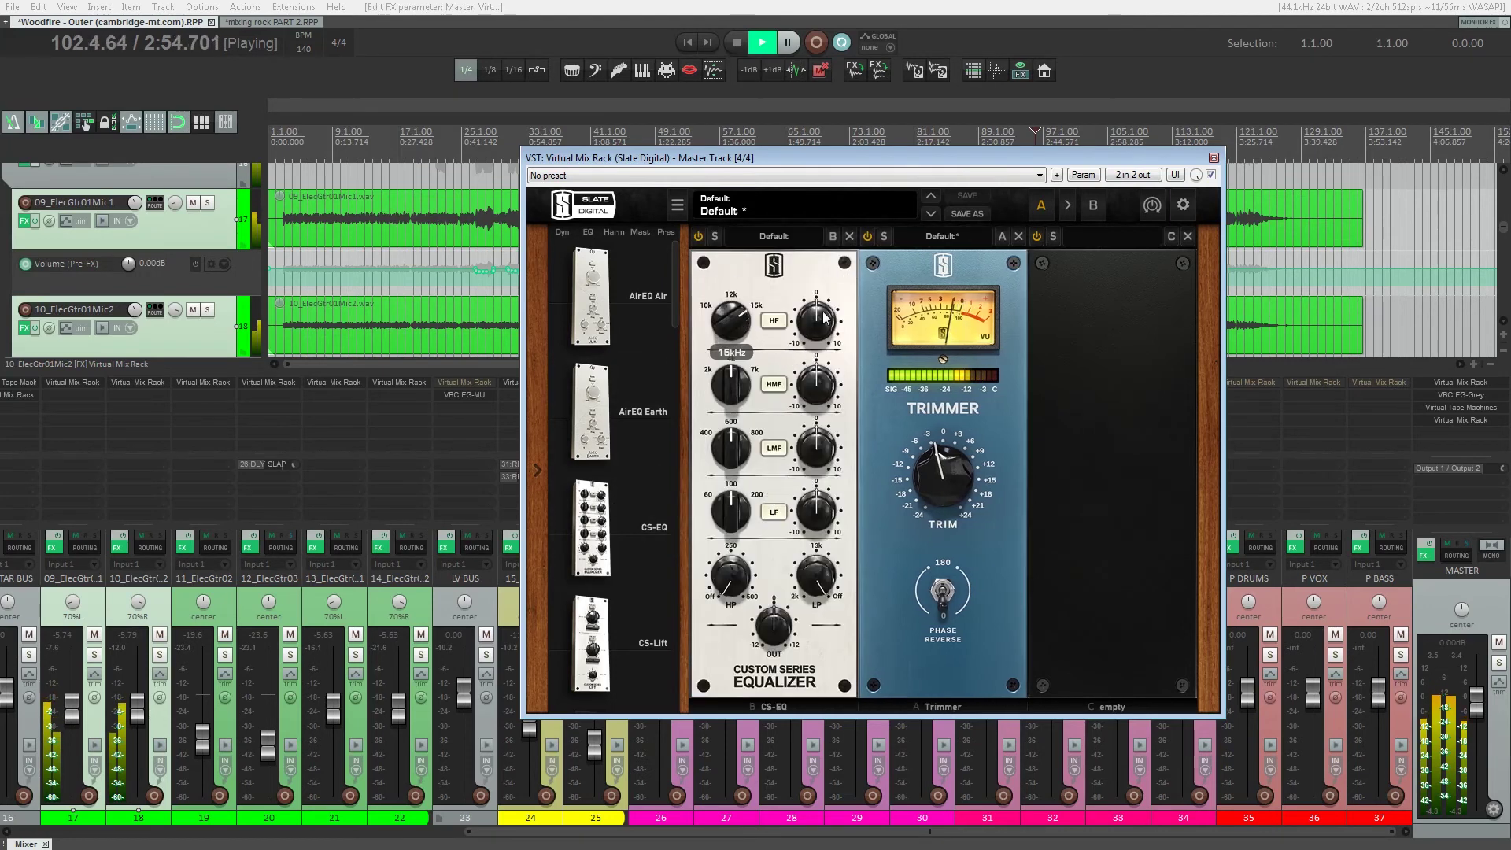
pyautogui.moveTo(828, 415); pyautogui.dragTo(831, 446)
pyautogui.moveTo(813, 367); pyautogui.dragTo(816, 311)
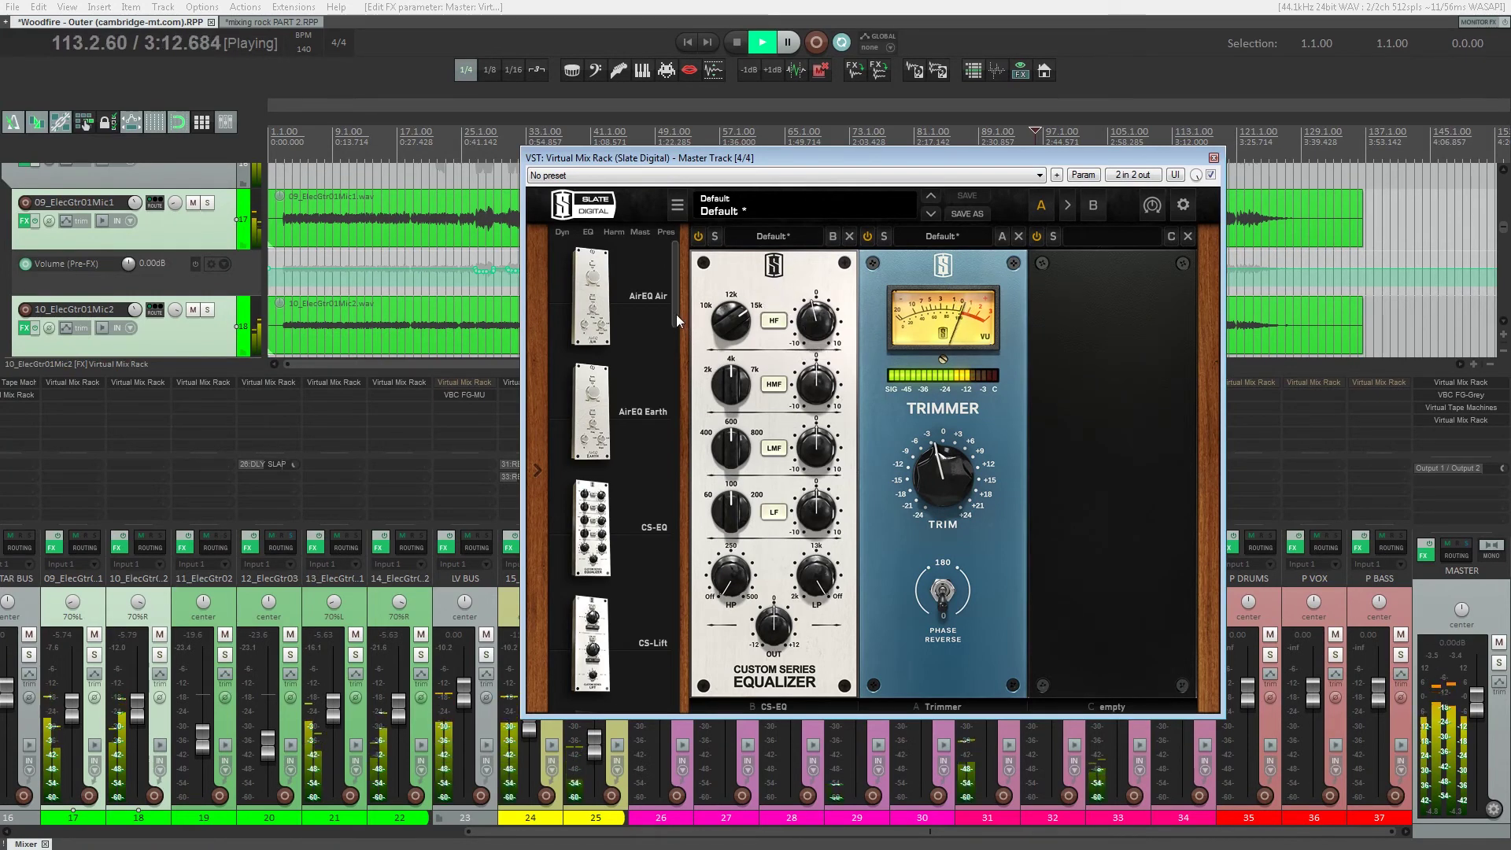
# - Insert an AirEQ Air module between the CS-EQ and the Trimmer, and play the song from bar 99
pyautogui.press('space')
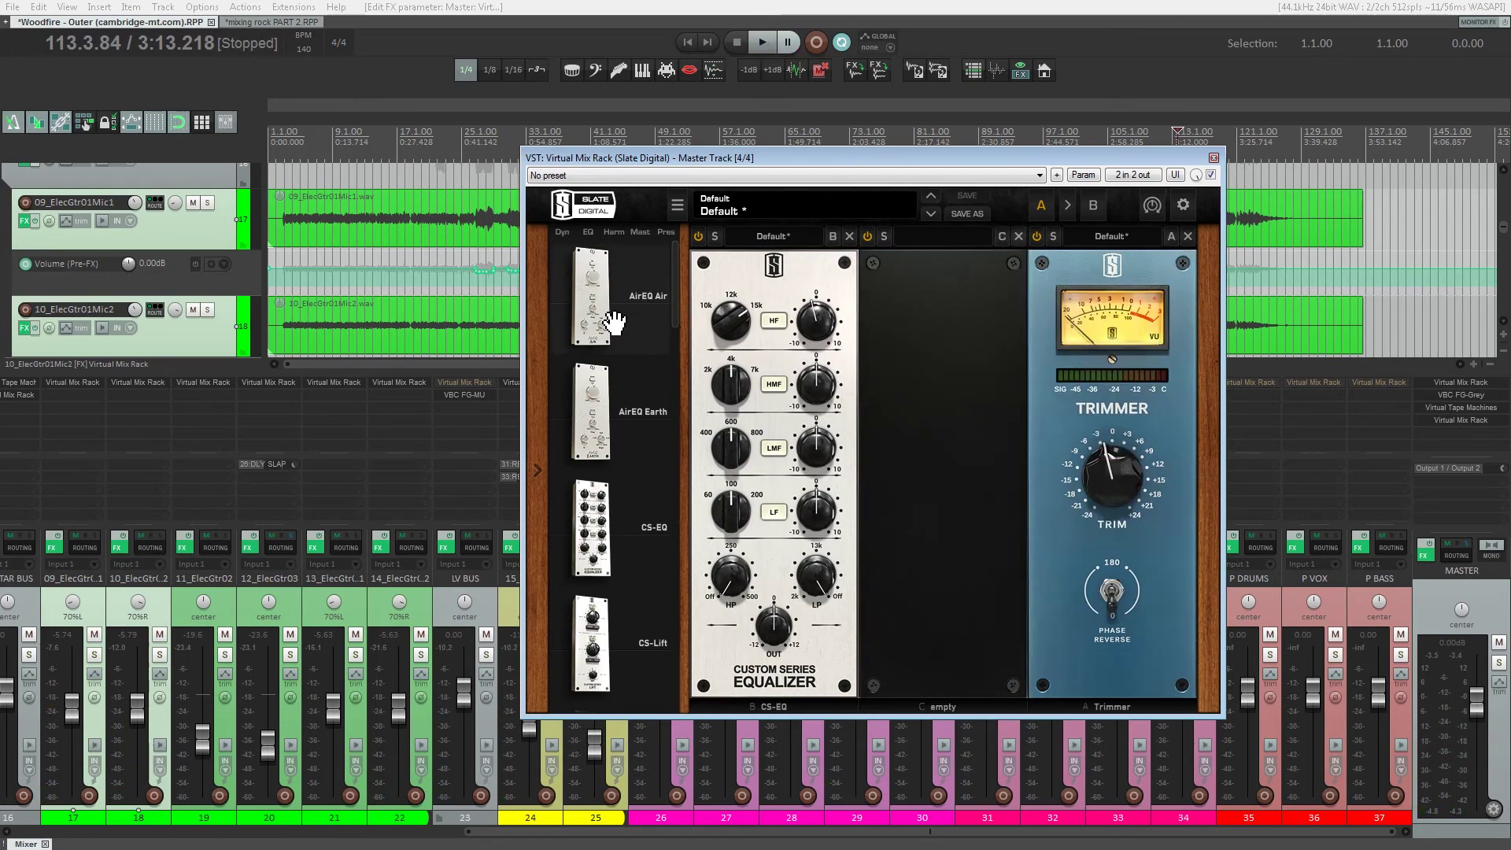
pyautogui.moveTo(611, 320); pyautogui.dragTo(919, 373)
pyautogui.press('space')
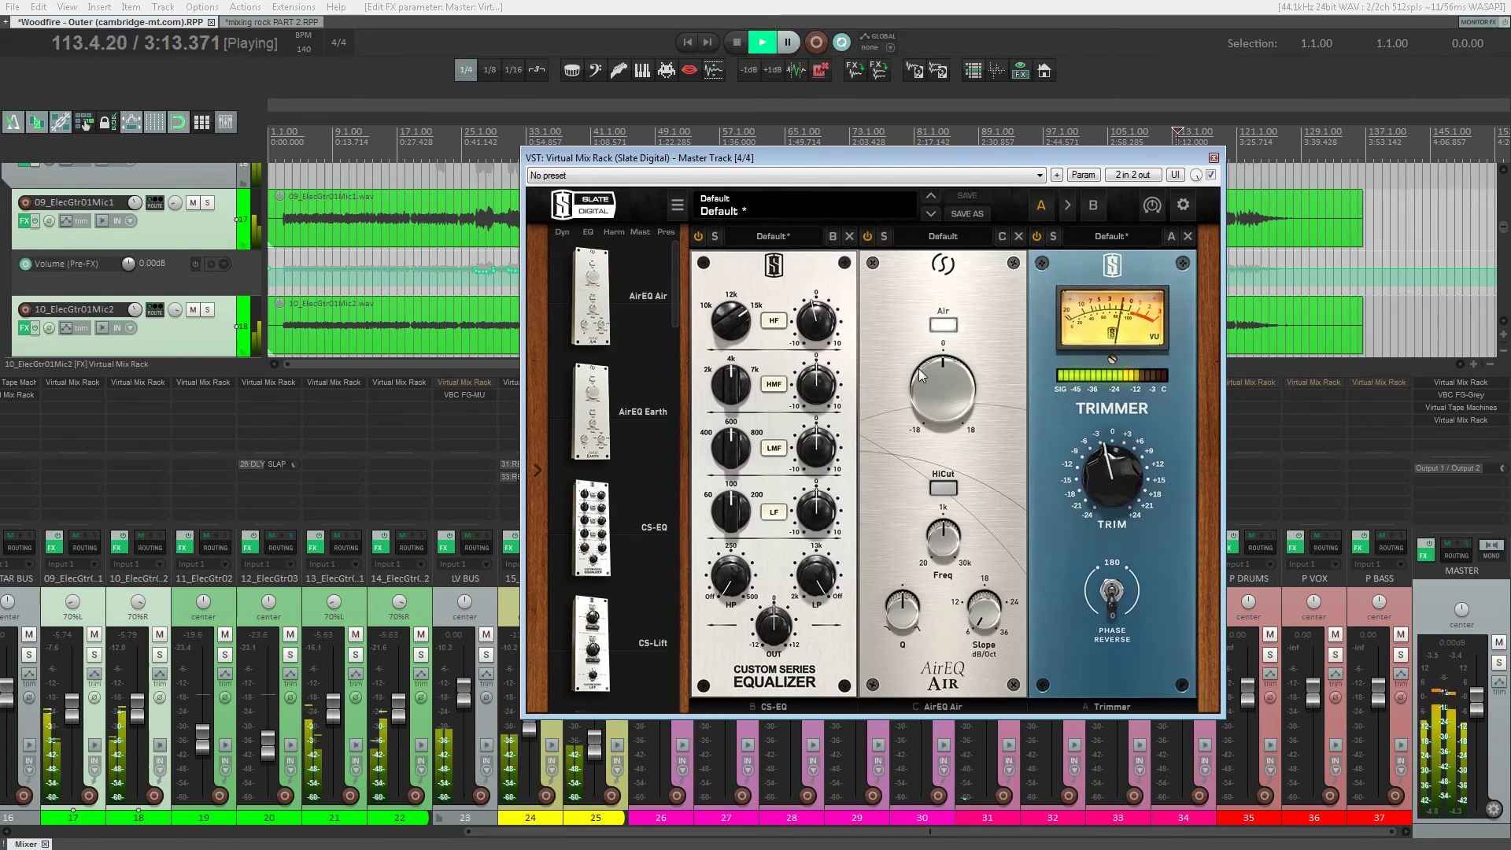
pyautogui.moveTo(940, 162); pyautogui.dragTo(682, 183)
pyautogui.click(1060, 185)
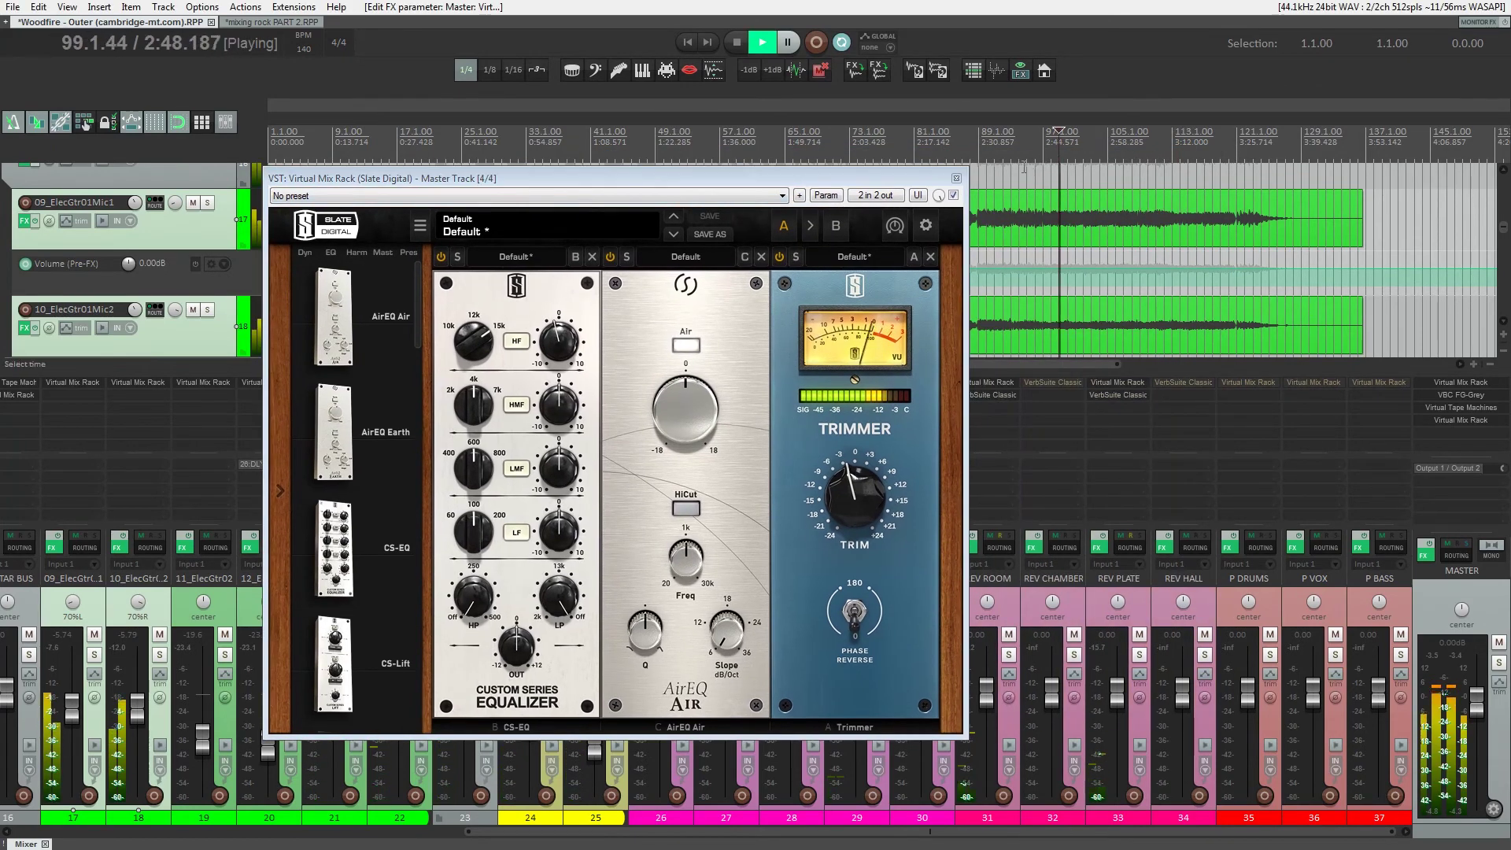
# - Enable the AirEQ Air HiCut at about 12 kHz, compare the master with the module bypassed and active, and pause playback
pyautogui.click(688, 510)
pyautogui.moveTo(689, 590); pyautogui.dragTo(699, 400)
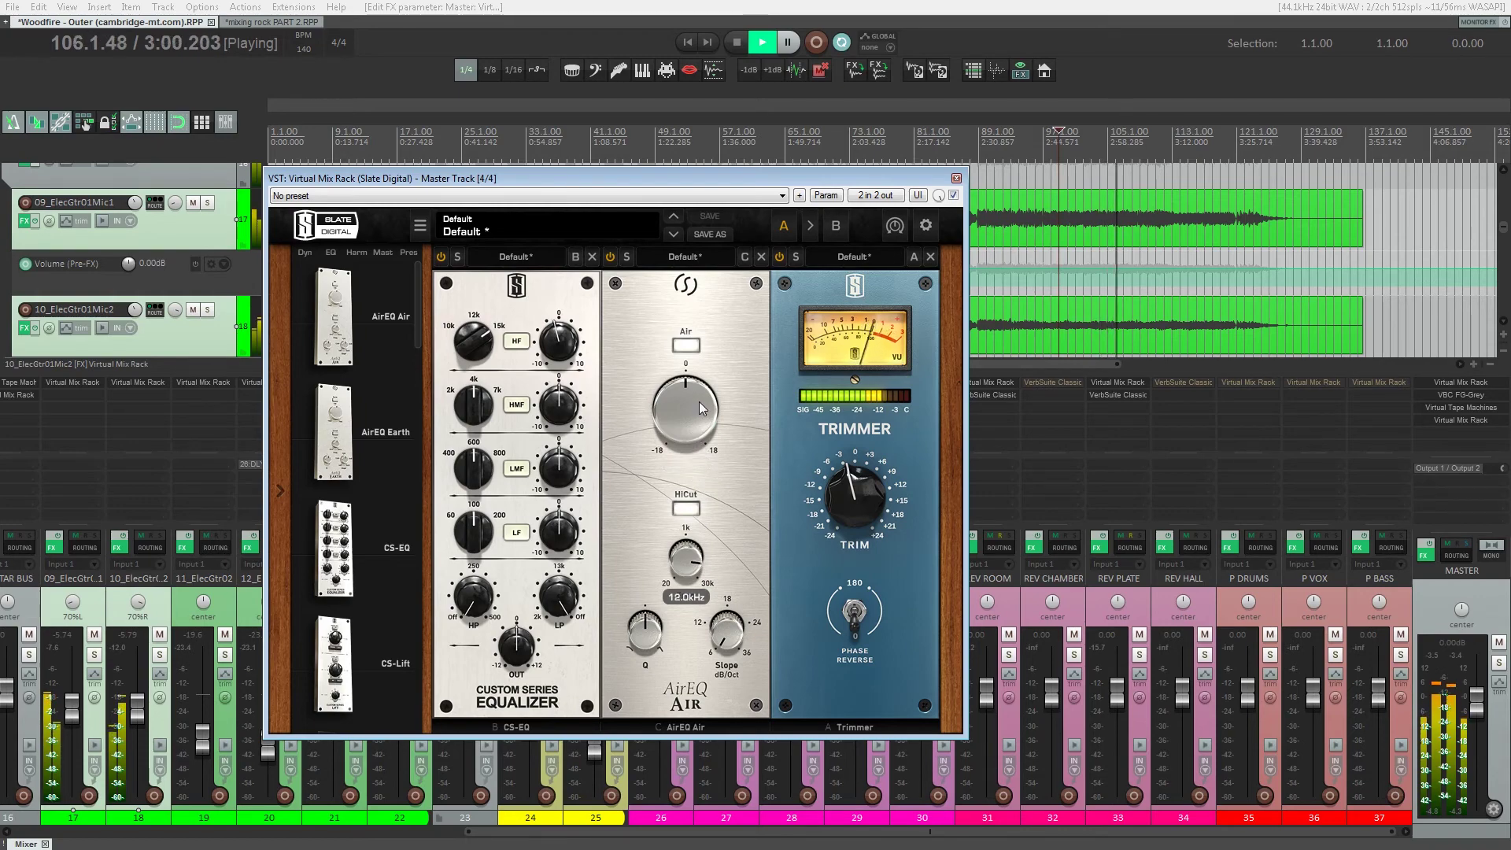
pyautogui.click(610, 256)
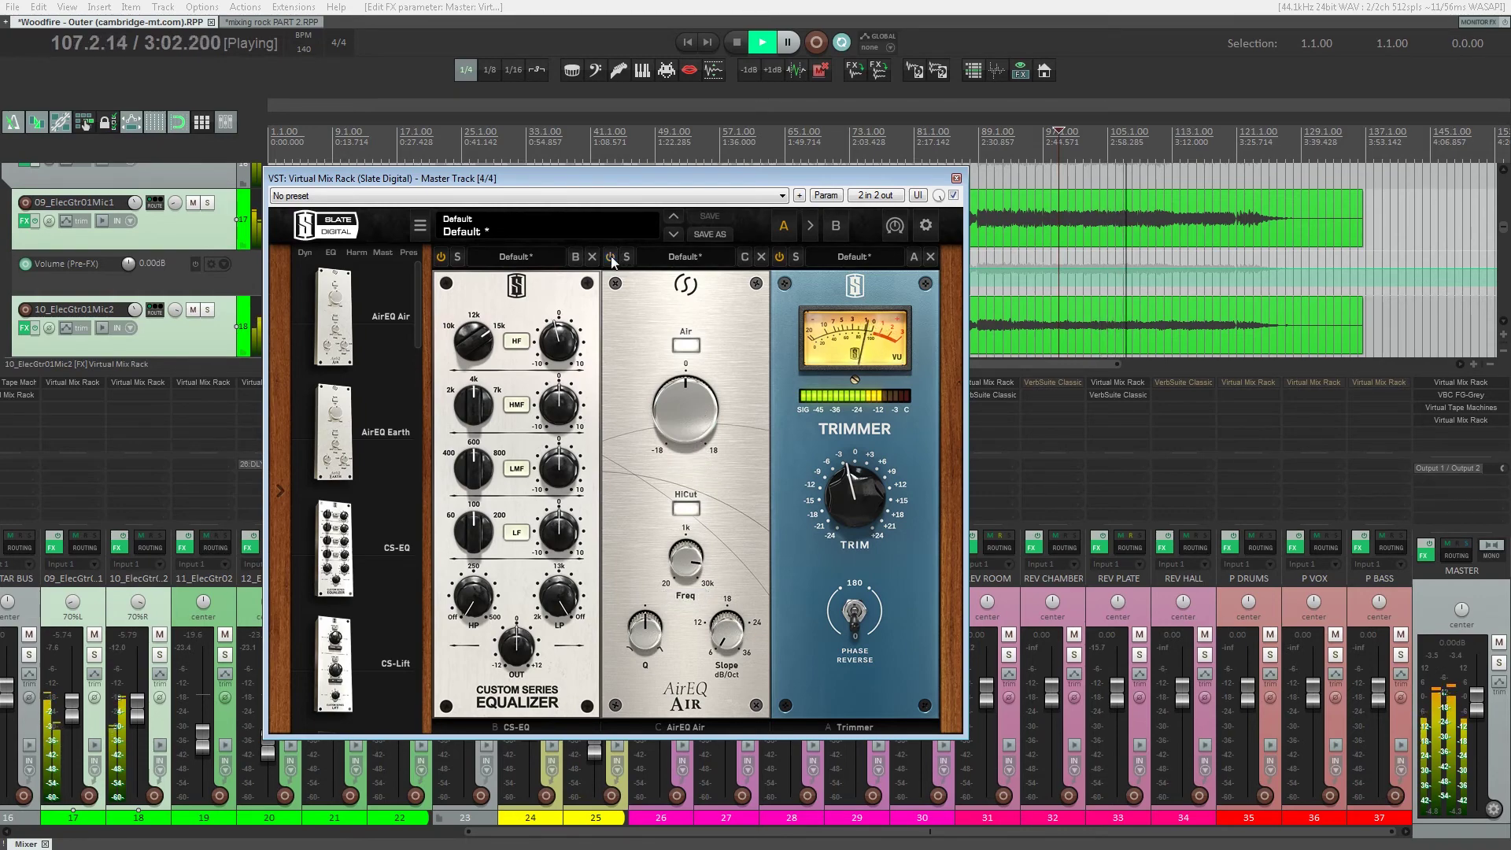
pyautogui.click(611, 257)
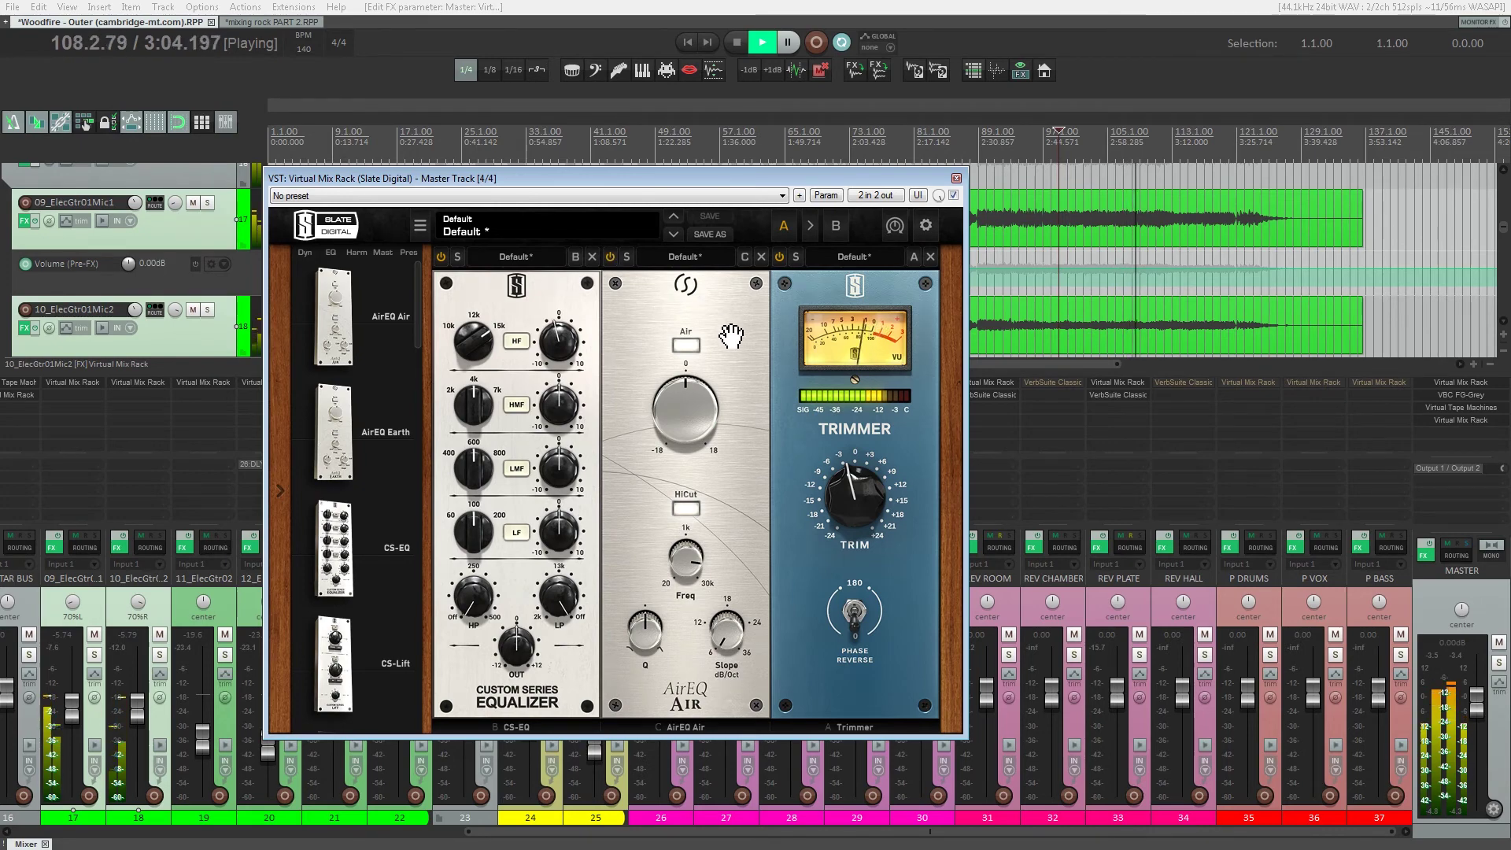
pyautogui.moveTo(631, 175); pyautogui.dragTo(731, 268)
pyautogui.moveTo(793, 622)
pyautogui.moveTo(793, 610); pyautogui.dragTo(797, 596)
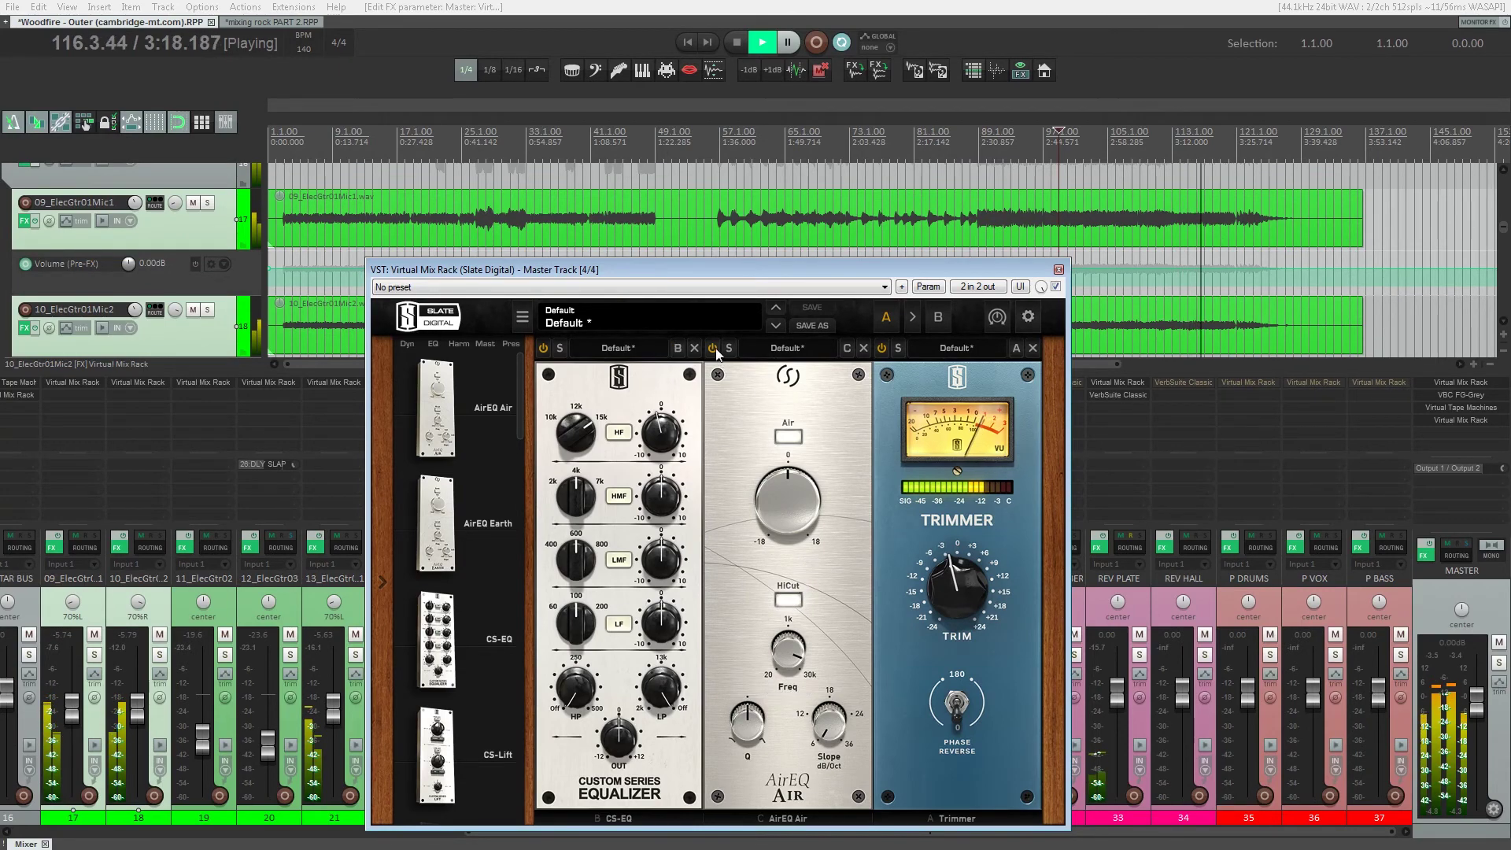
pyautogui.hotkey('ctrl', 'space')
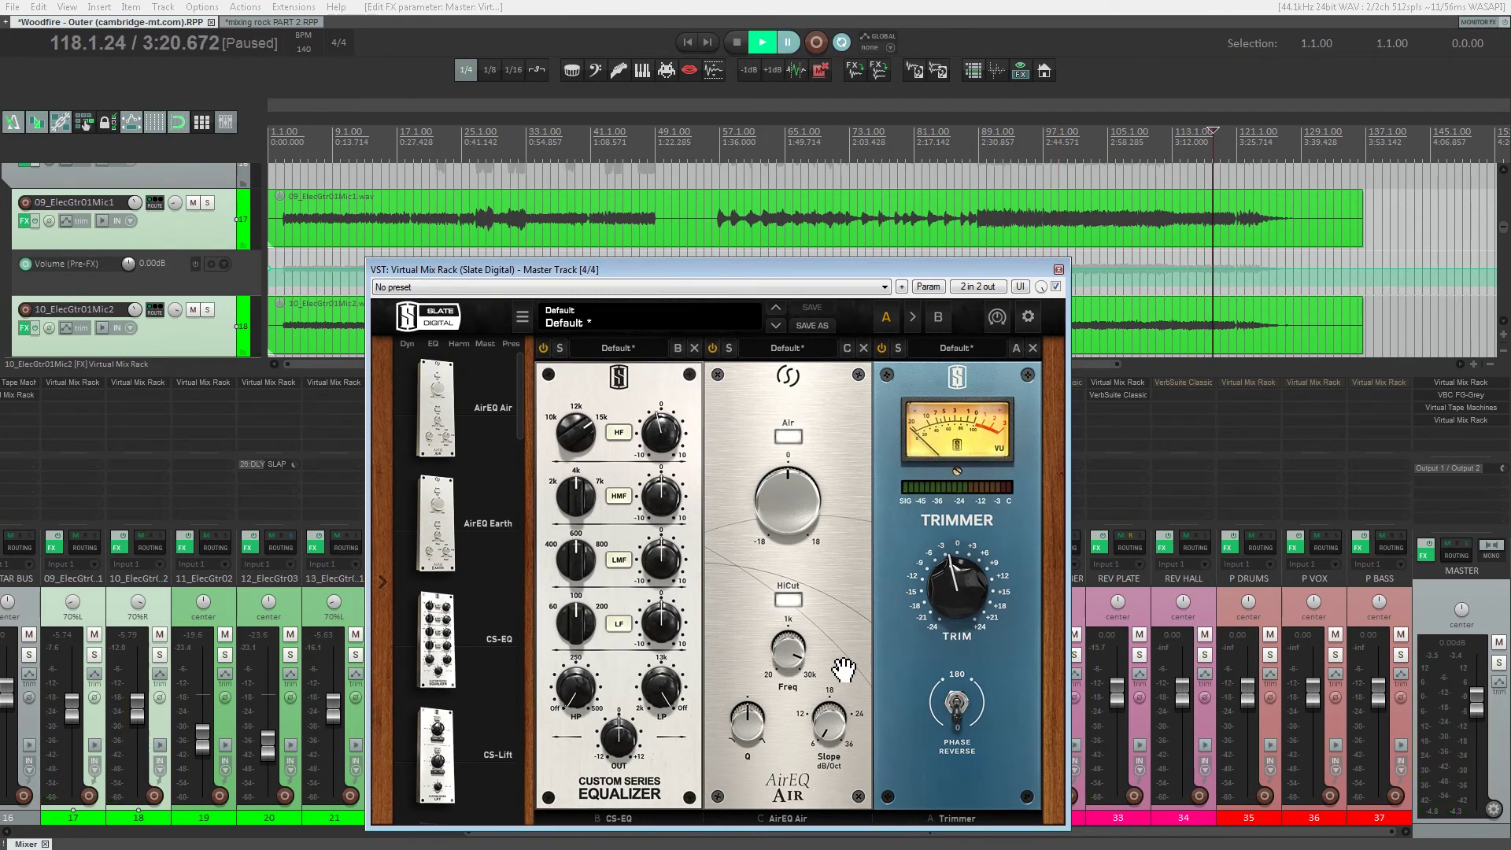
# - Play the song from about bar 20, bypass the AirEQ Air module to hear the difference, and pause playback
pyautogui.moveTo(789, 657)
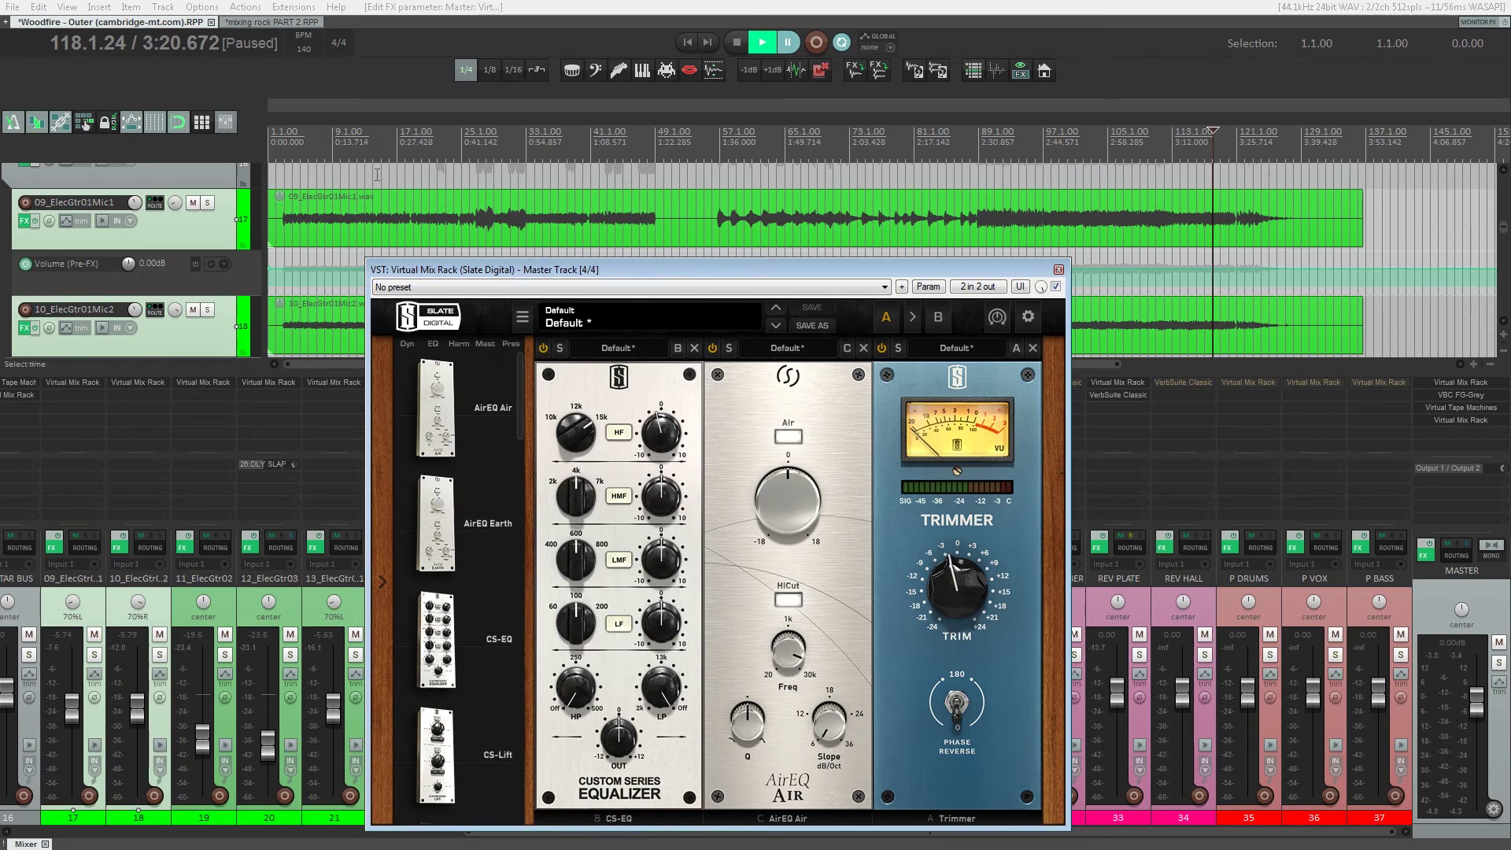
pyautogui.click(425, 179)
pyautogui.press('space')
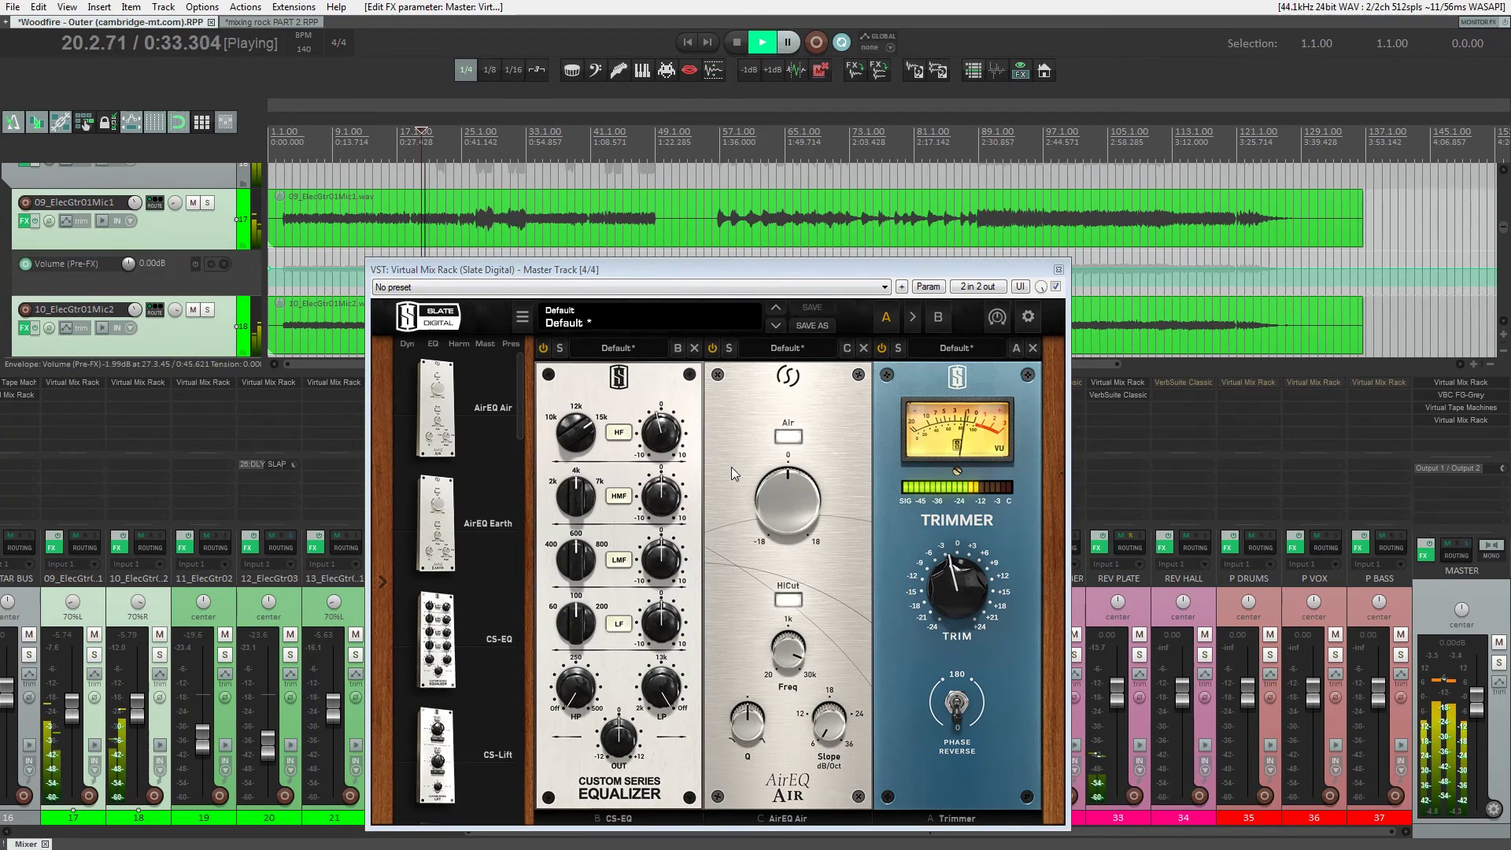
pyautogui.click(713, 348)
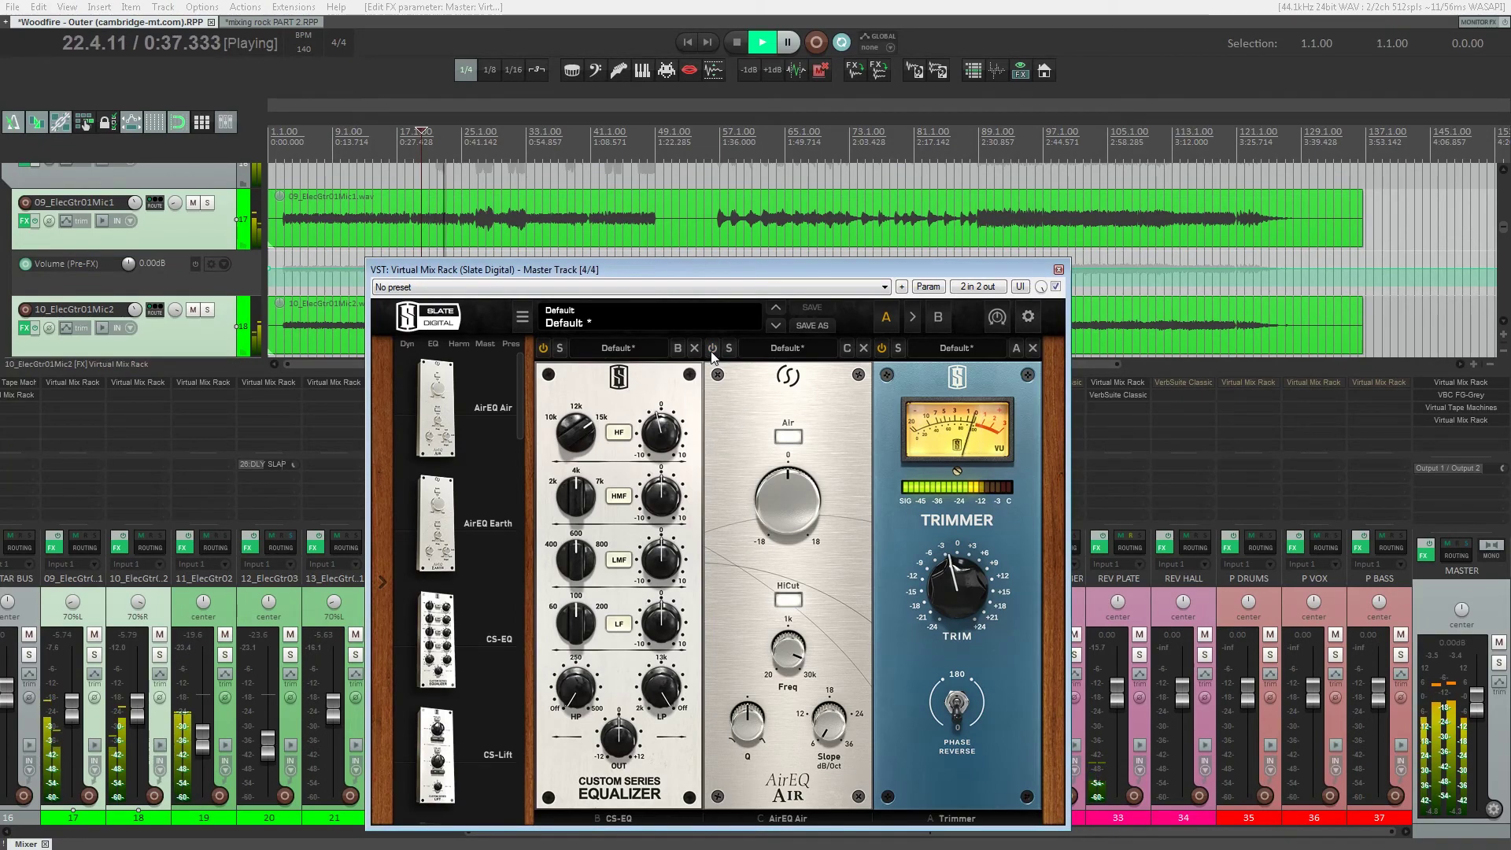
pyautogui.hotkey('ctrl', 'space')
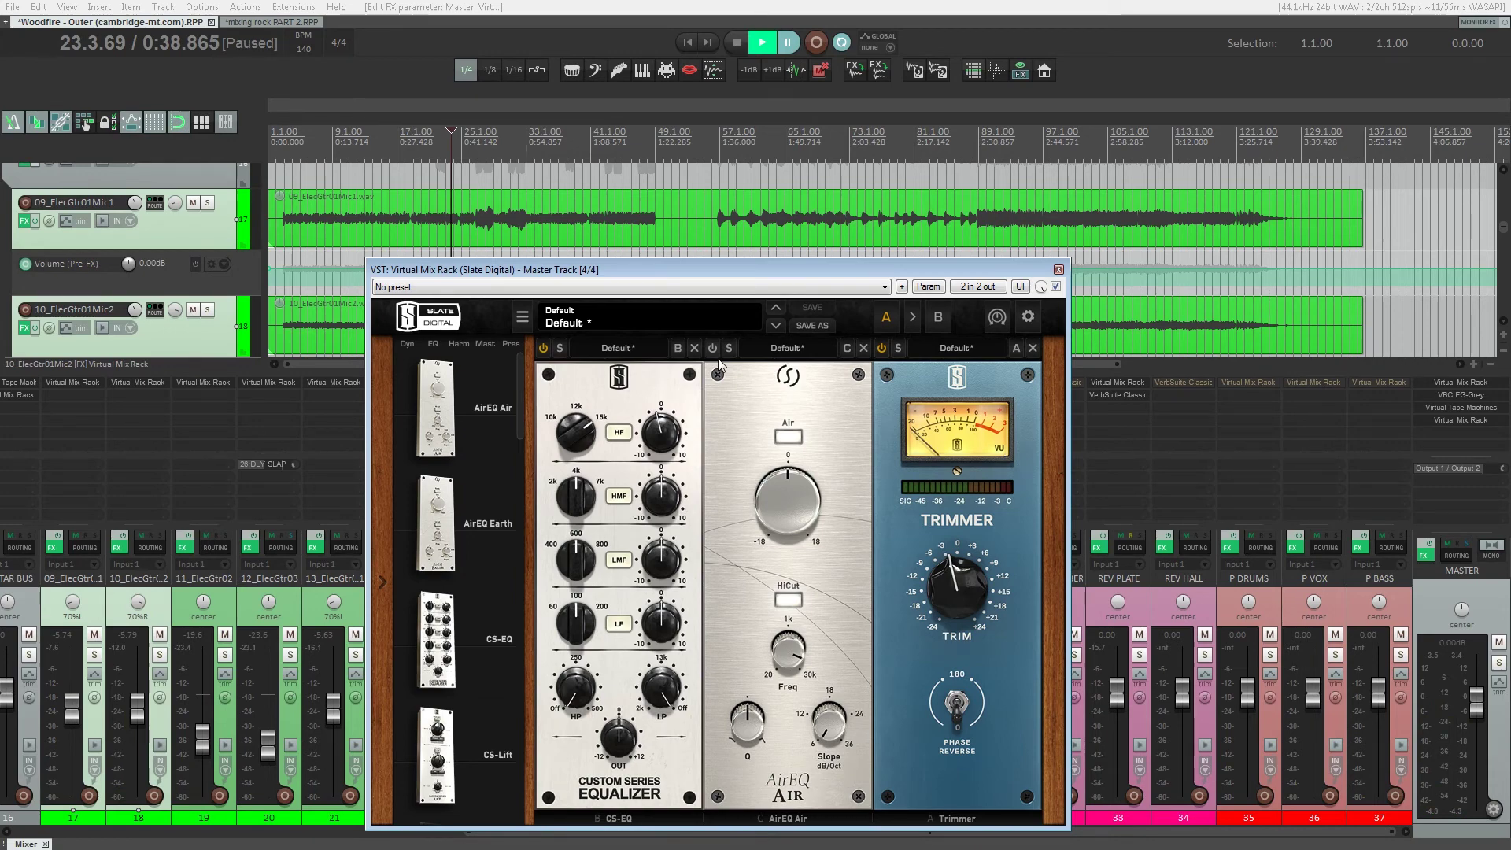
# - Remove the AirEQ Air module from the master's last Virtual Mix Rack and close the rack window
pyautogui.click(862, 349)
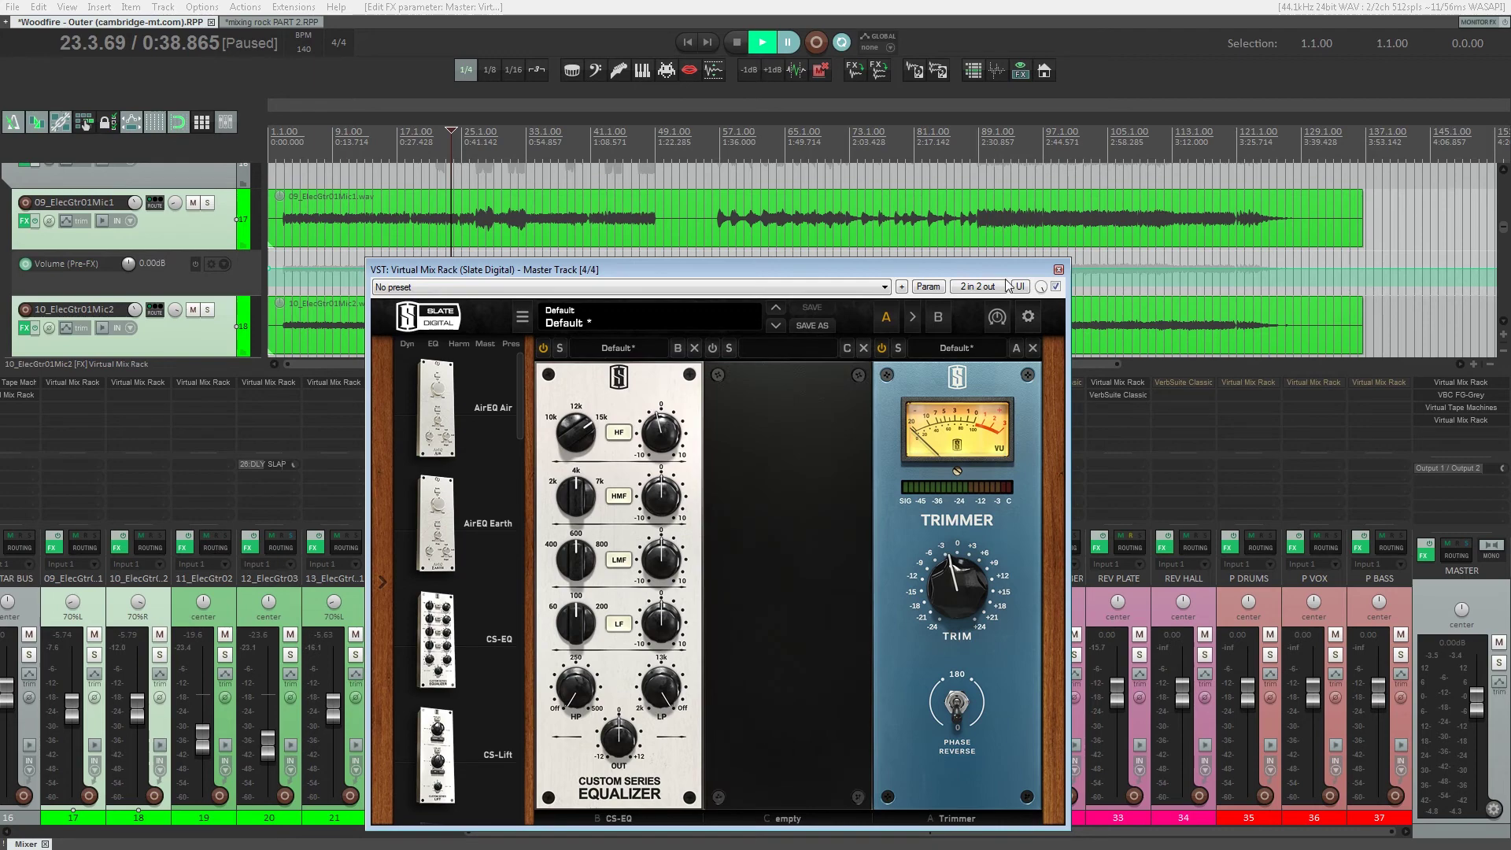
pyautogui.click(1058, 270)
# - Select the 06_OverheadStereo track among the drum channels in the mixer and solo it
pyautogui.moveTo(681, 818); pyautogui.dragTo(227, 795)
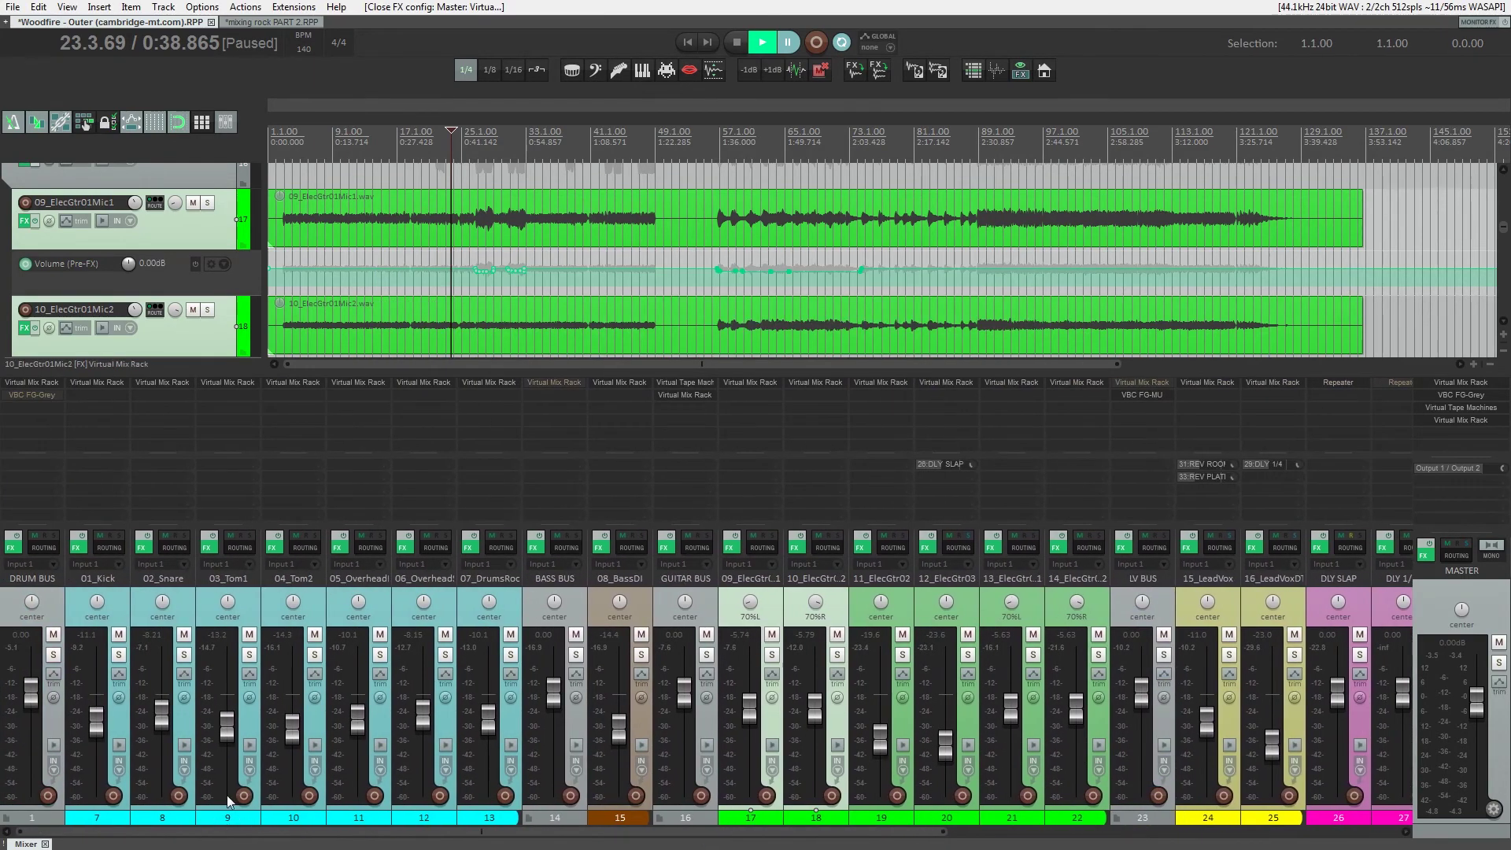
pyautogui.click(440, 615)
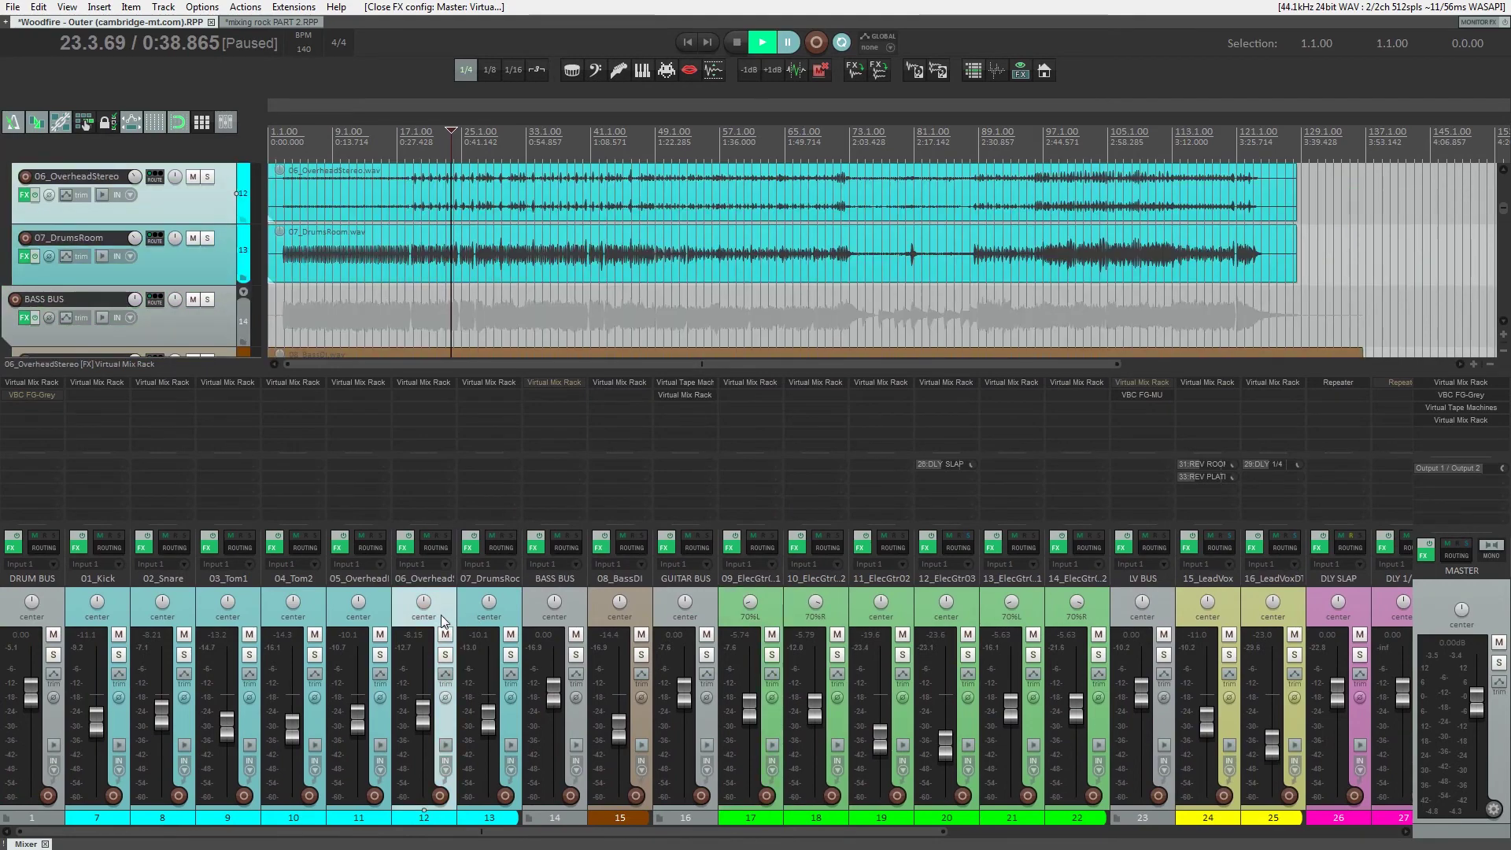
pyautogui.click(446, 654)
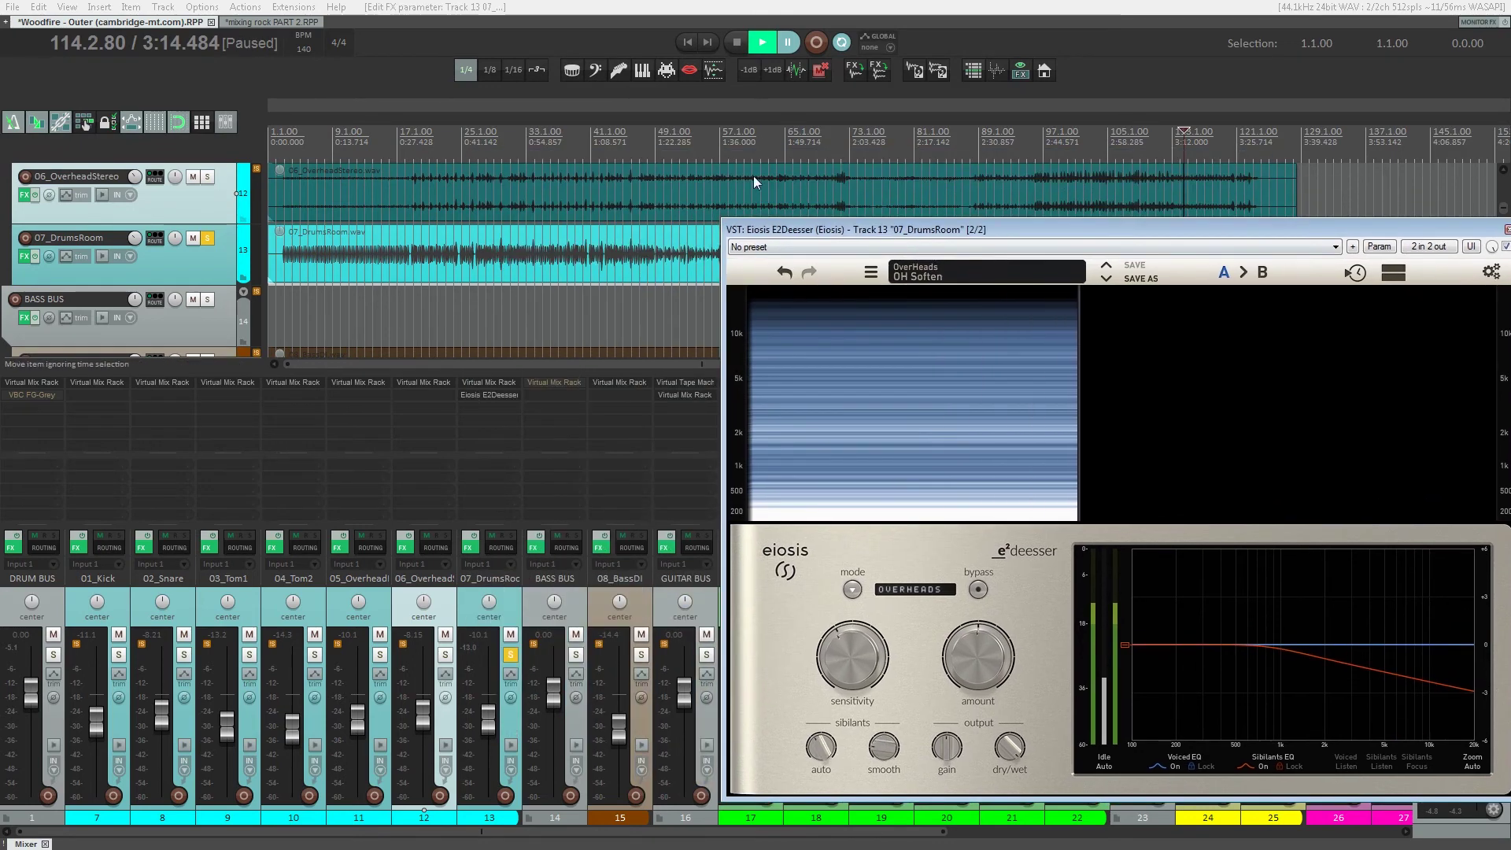
# - Play the soloed 07_DrumsRoom track from about bar 98 and compare its E2Deesser bypassed and active
pyautogui.click(1052, 143)
pyautogui.moveTo(1073, 227); pyautogui.dragTo(881, 190)
pyautogui.press('space')
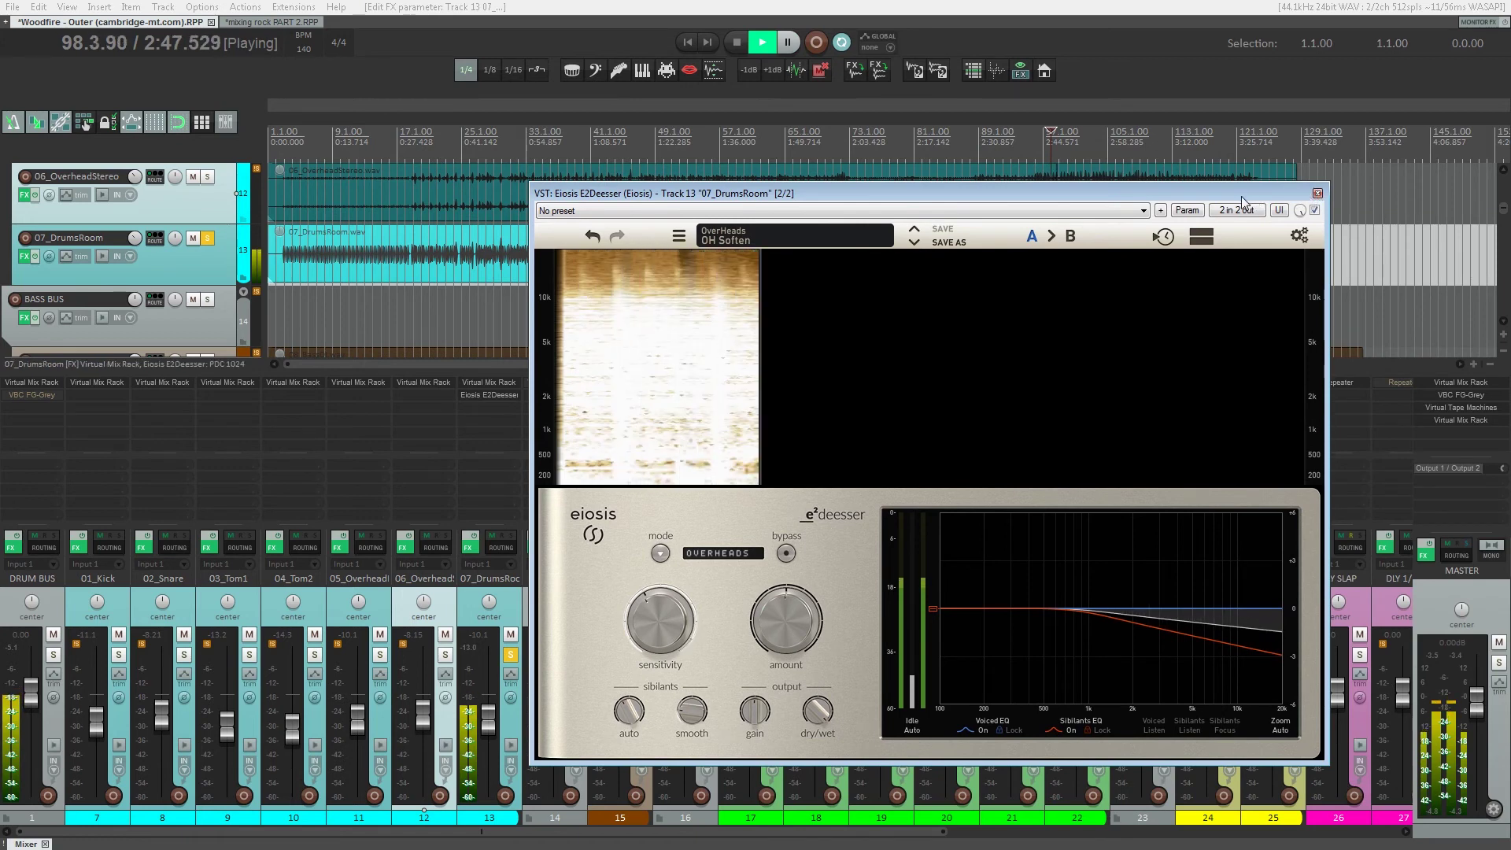
pyautogui.keyDown('shift'); pyautogui.click(470, 395); pyautogui.keyUp('shift')
pyautogui.moveTo(806, 200); pyautogui.dragTo(432, 85)
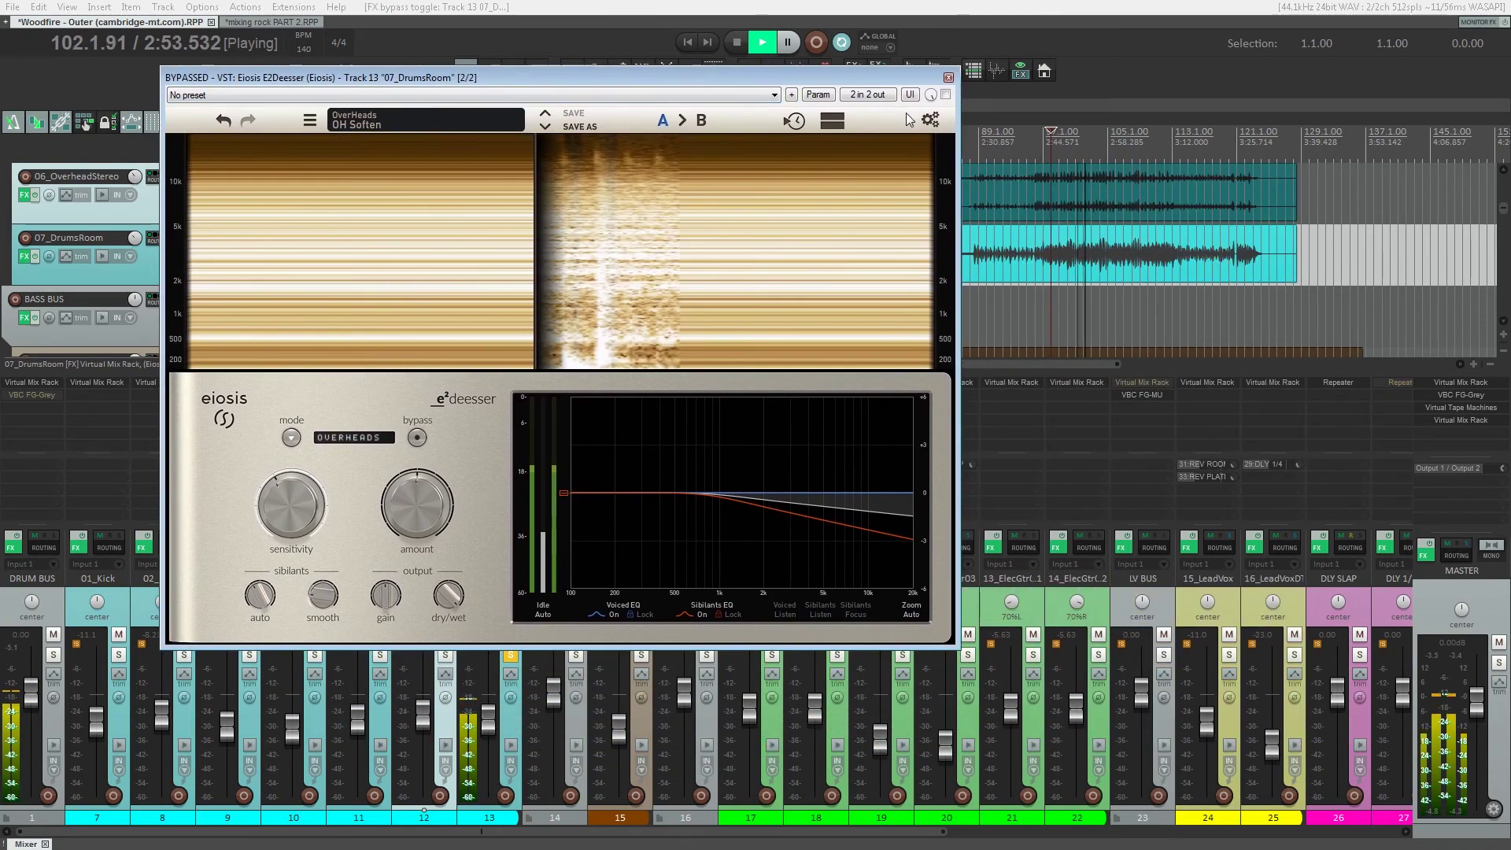
pyautogui.click(946, 95)
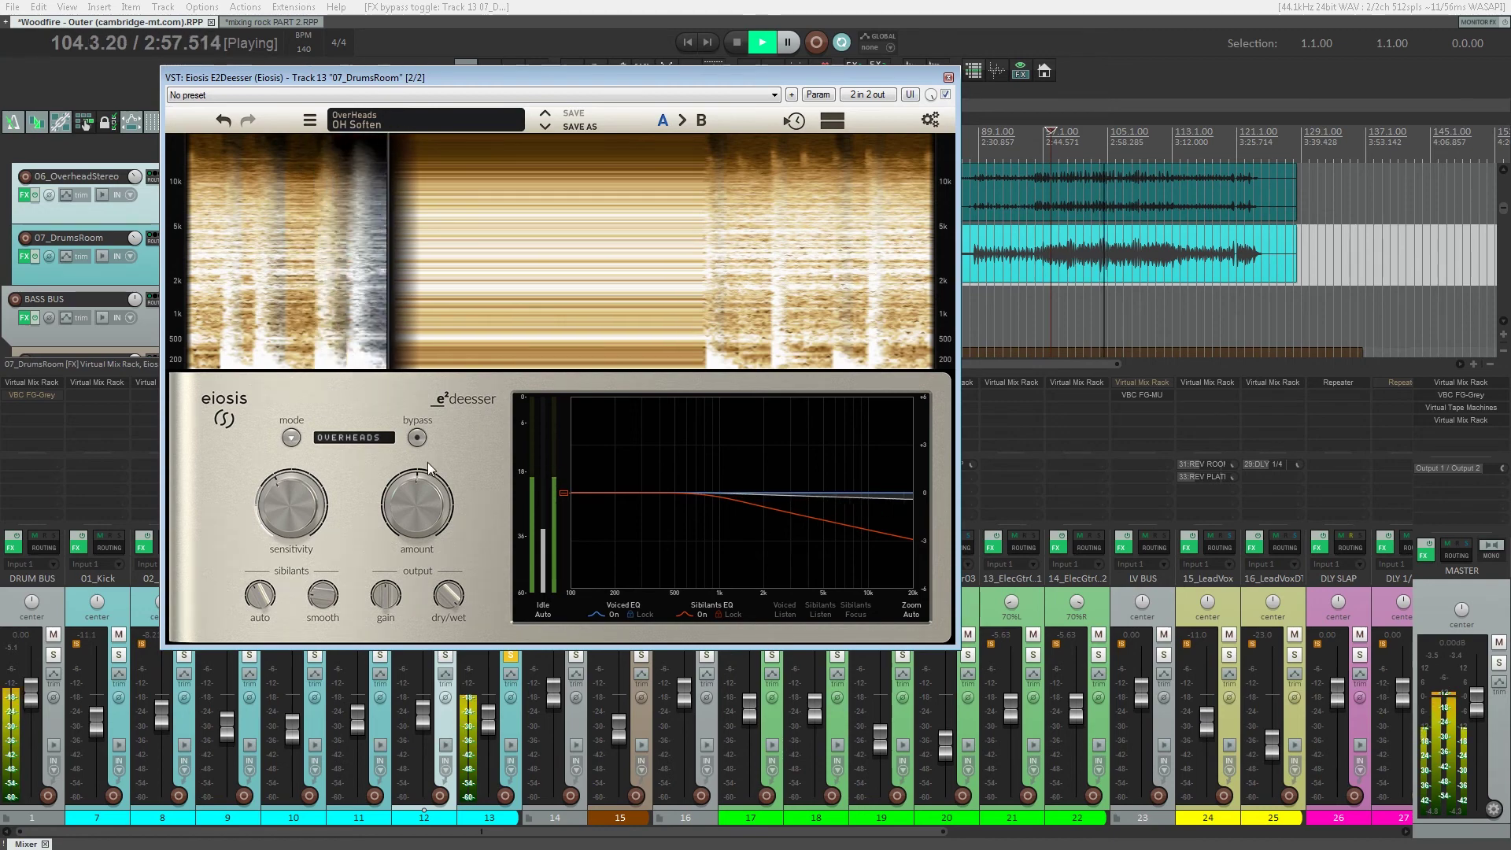
# - Adjust the 07_DrumsRoom E2Deesser's amount, with sensitivity at about 48% and sibilants smooth at about 21%
pyautogui.moveTo(423, 502); pyautogui.dragTo(432, 286)
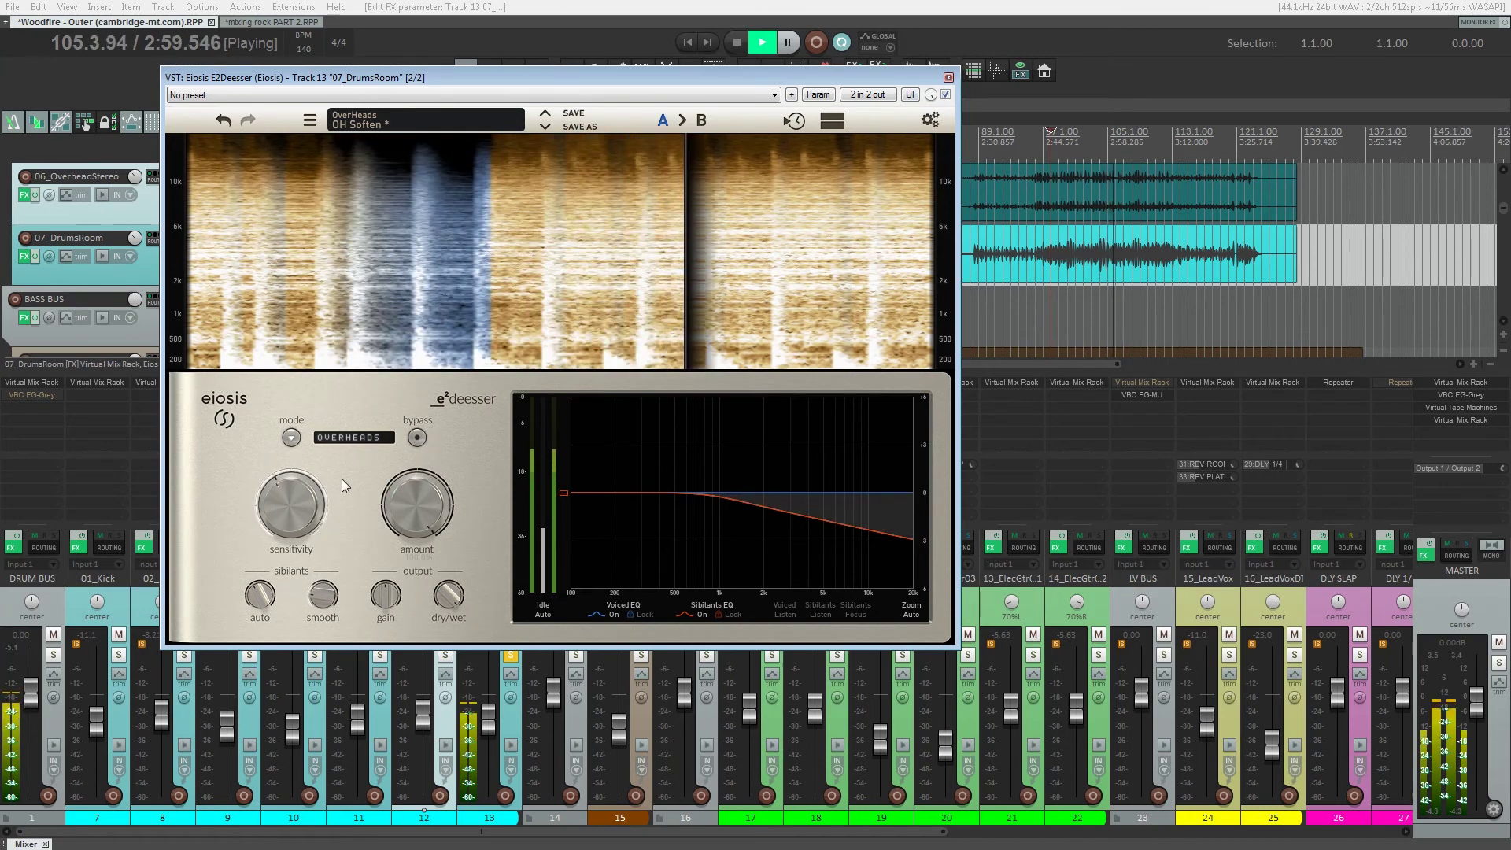
pyautogui.moveTo(300, 506); pyautogui.dragTo(318, 370)
pyautogui.moveTo(299, 510); pyautogui.dragTo(304, 684)
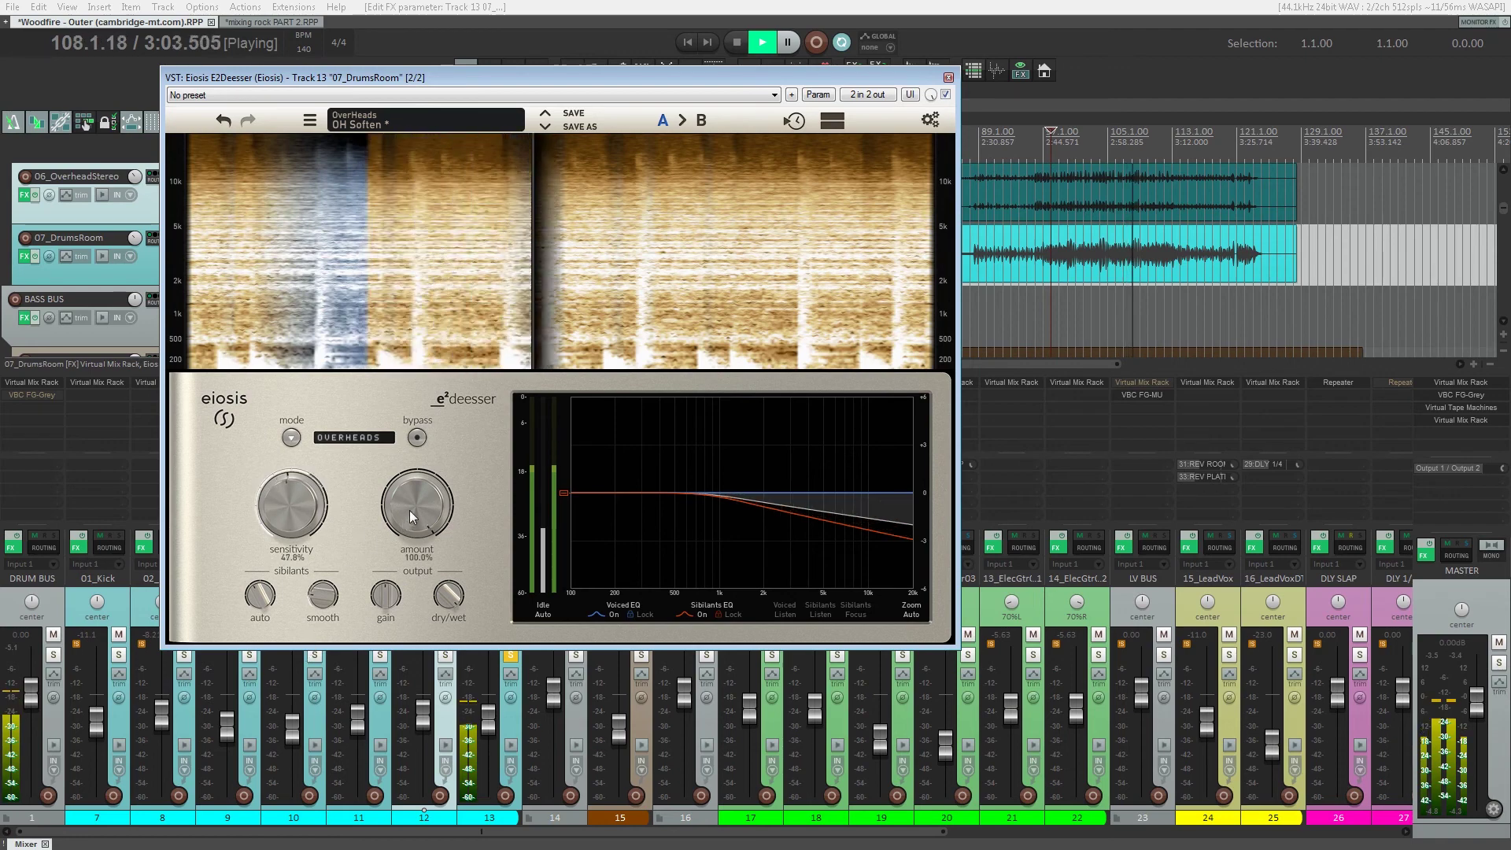
pyautogui.moveTo(423, 494)
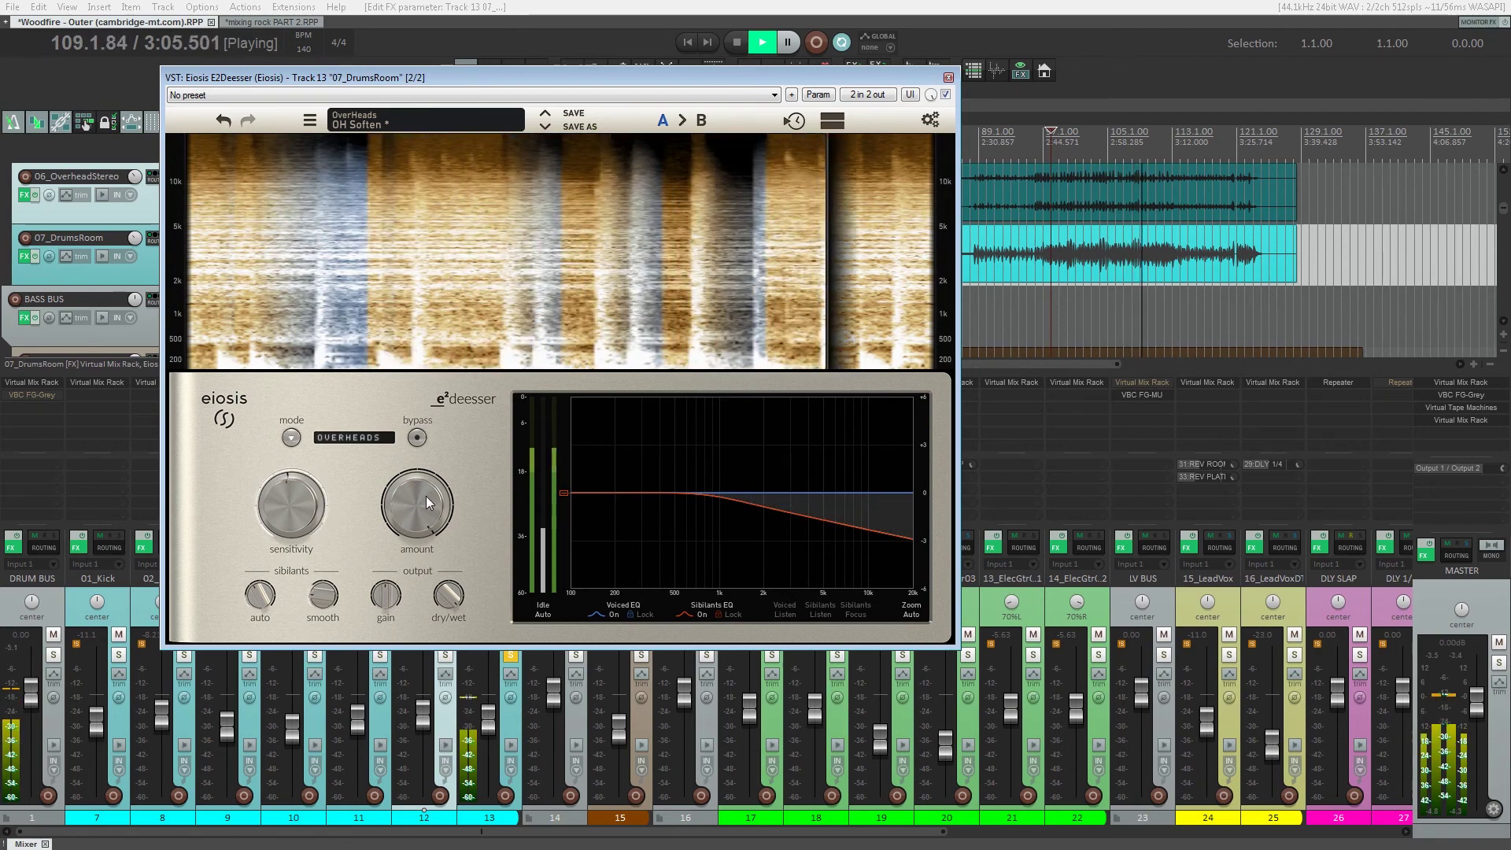
pyautogui.moveTo(417, 499); pyautogui.dragTo(410, 610)
pyautogui.moveTo(321, 596)
pyautogui.mouseDown()
pyautogui.moveTo(318, 419)
pyautogui.moveTo(314, 592)
pyautogui.mouseUp()
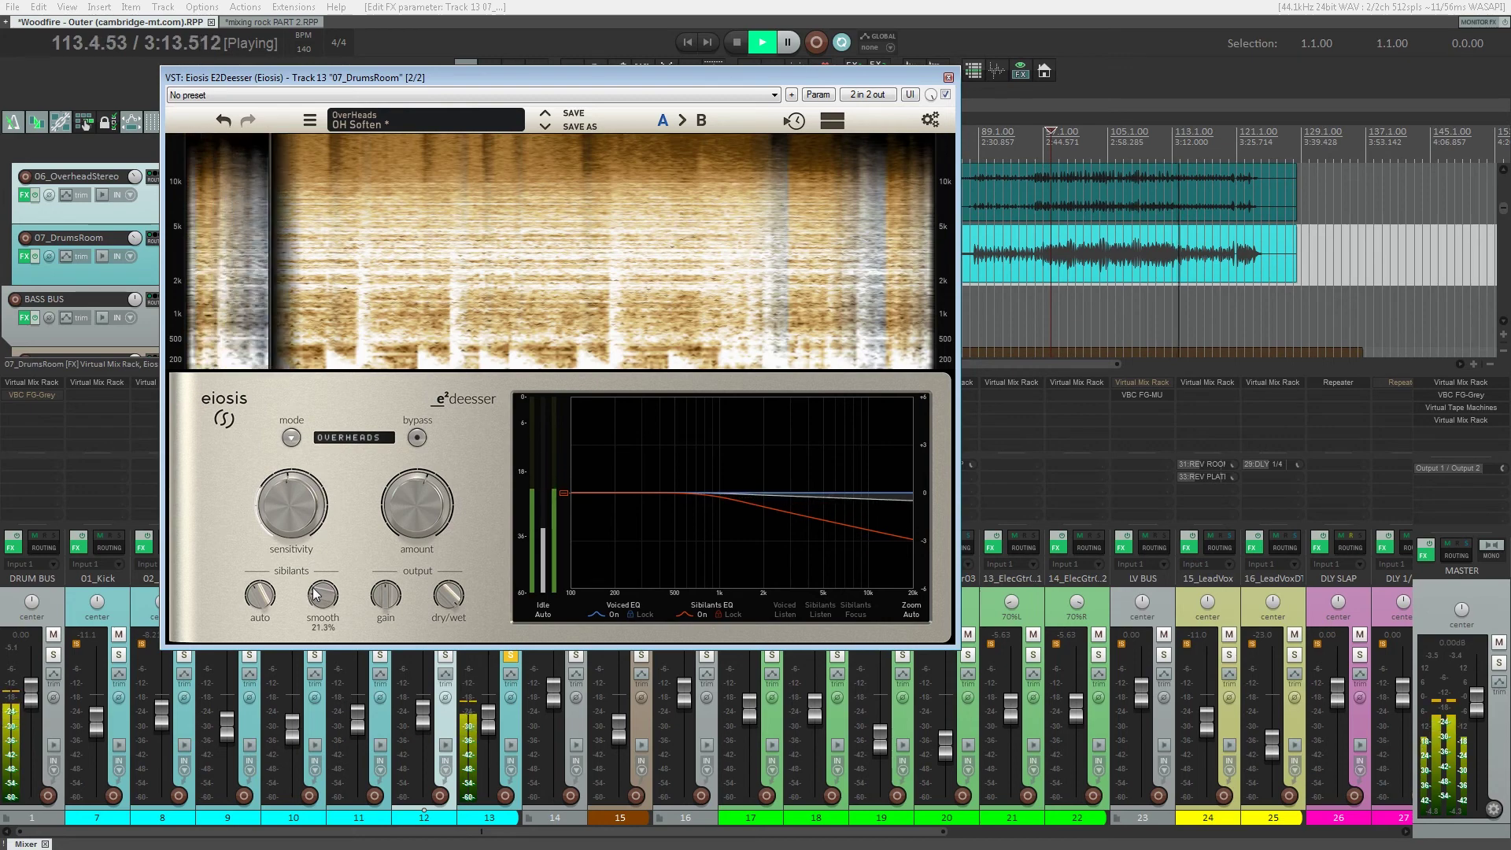
# - Play the drum room track from about bar 57, compare the E2Deesser bypassed and active, and pause playback
pyautogui.moveTo(558, 78); pyautogui.dragTo(794, 289)
pyautogui.click(727, 140)
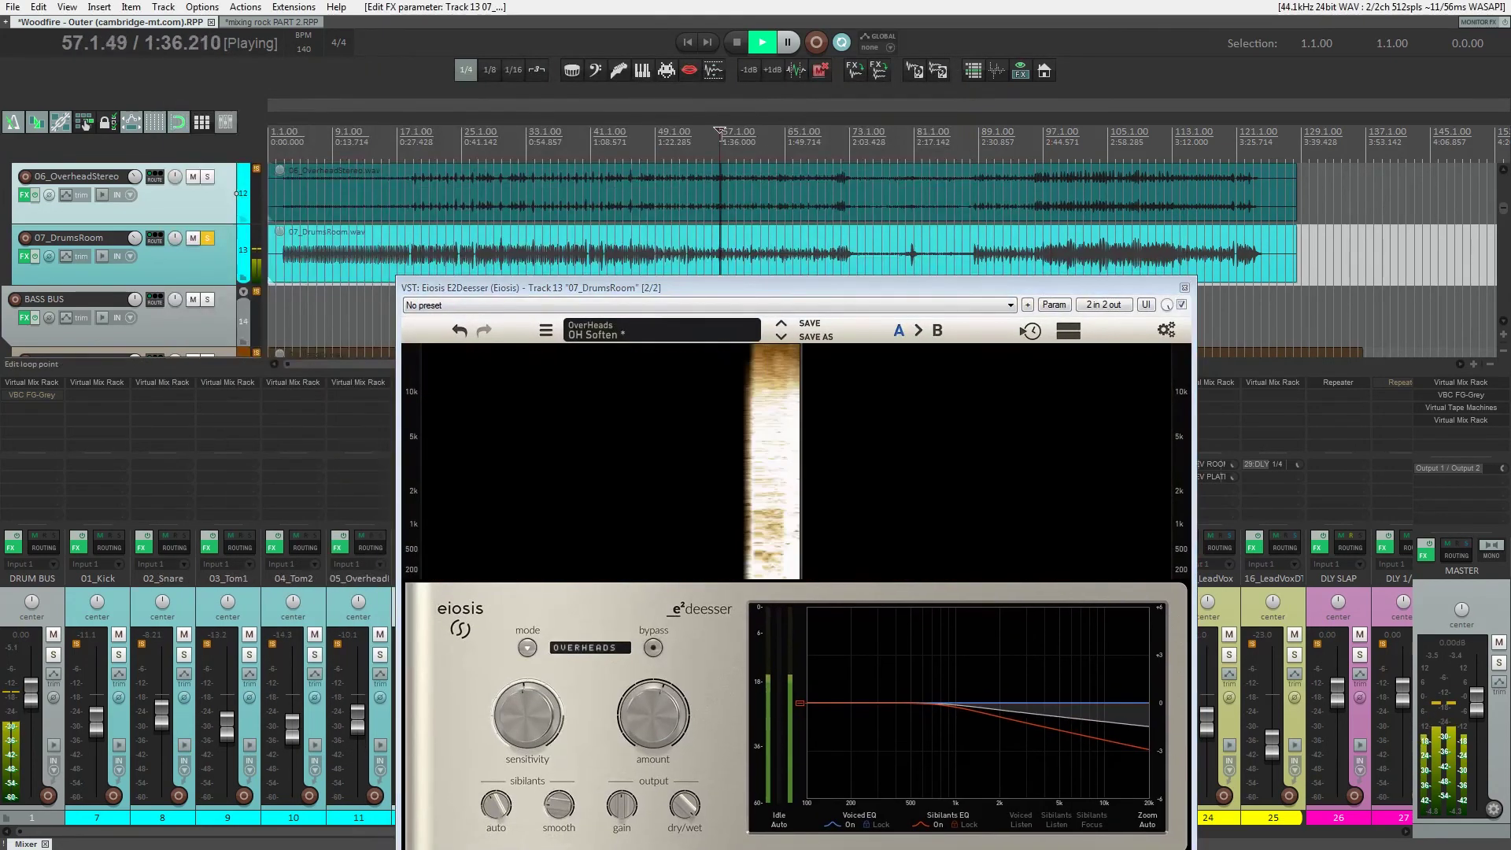
pyautogui.click(1181, 304)
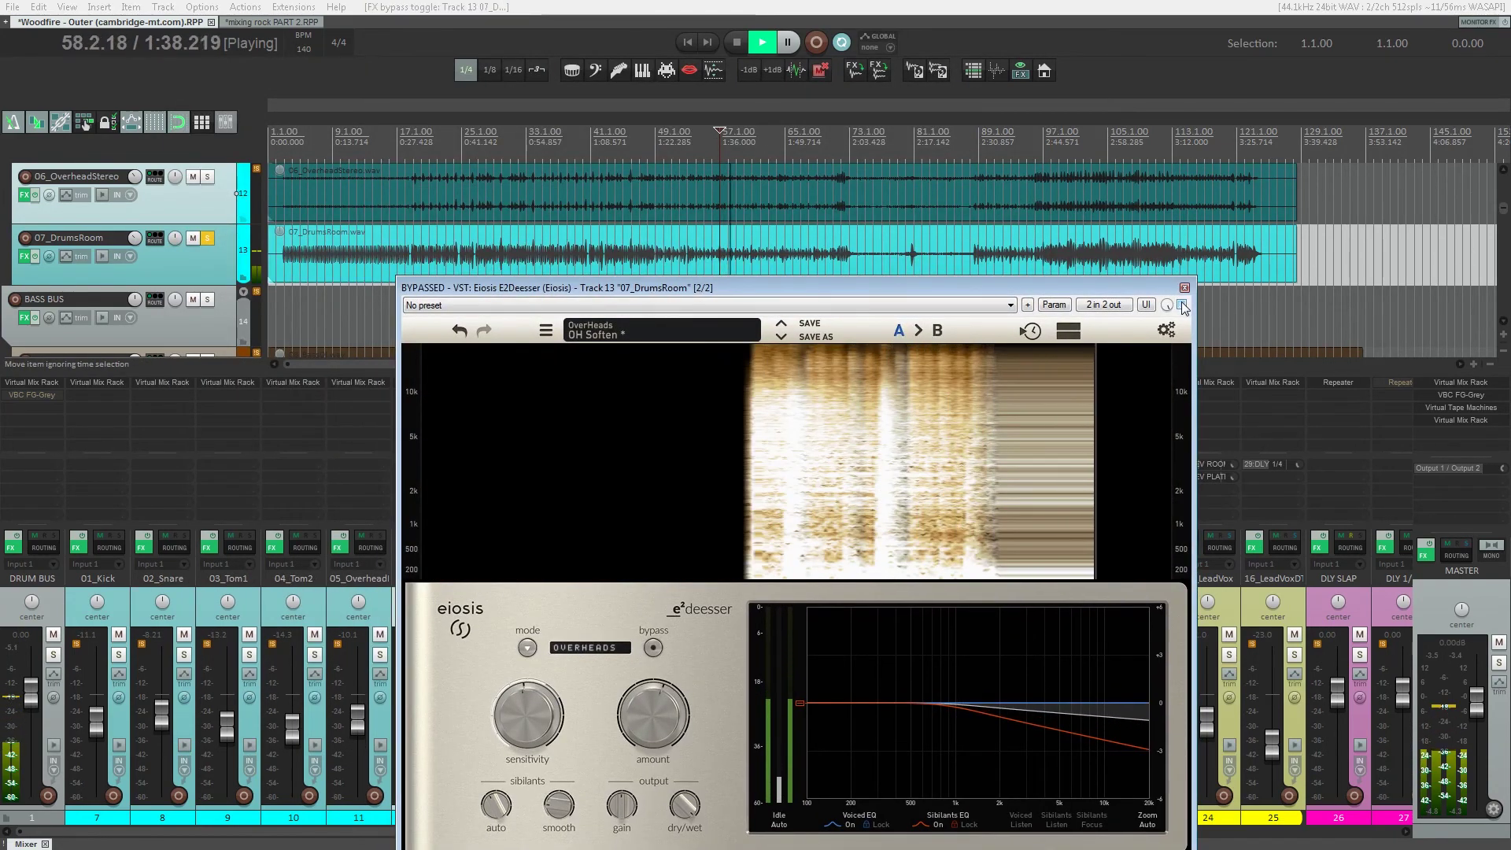
pyautogui.click(1182, 304)
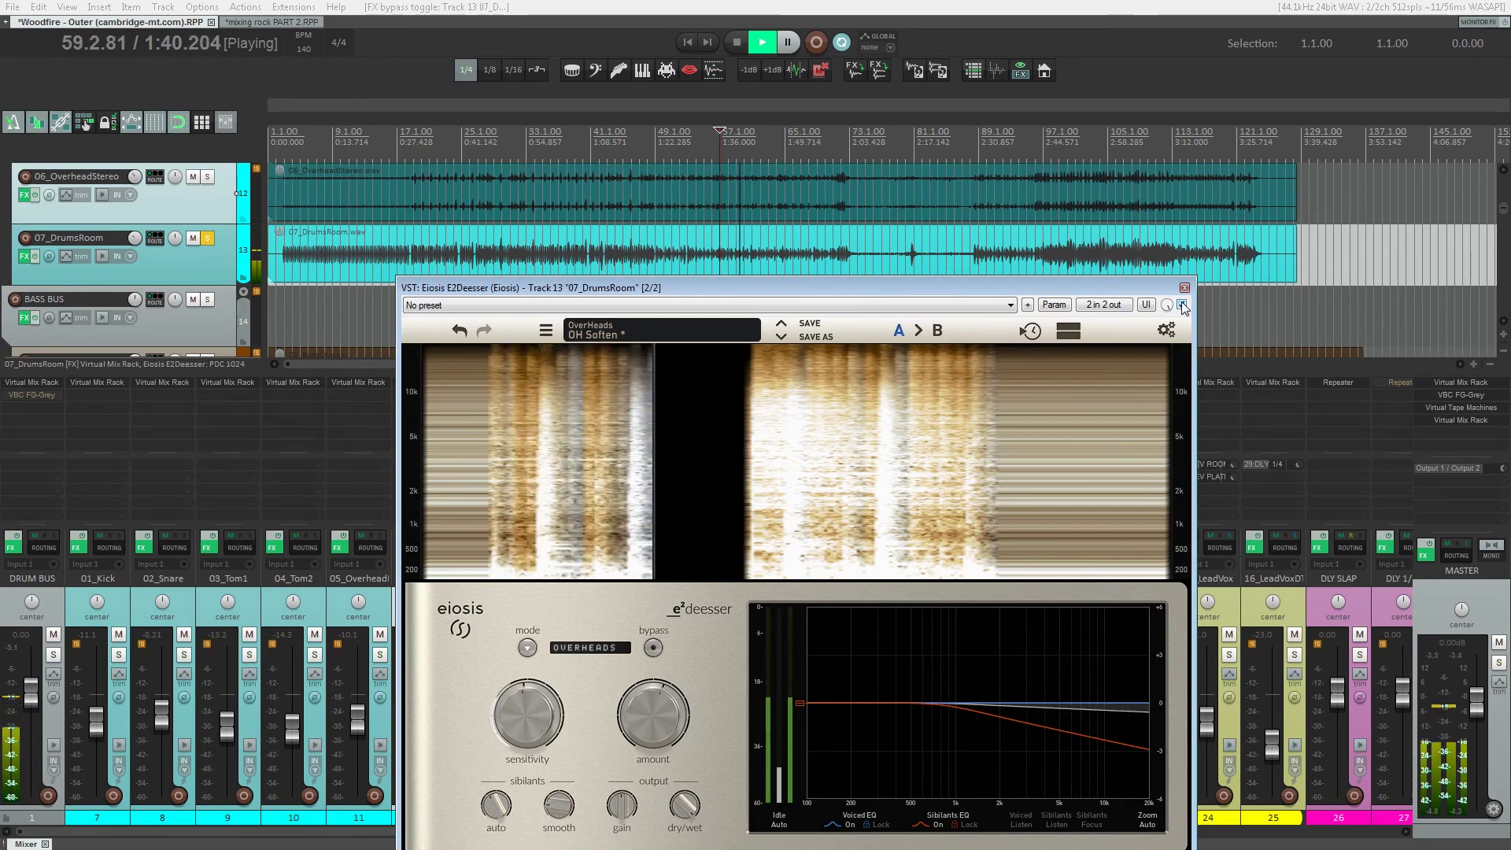
pyautogui.moveTo(960, 291); pyautogui.dragTo(869, 142)
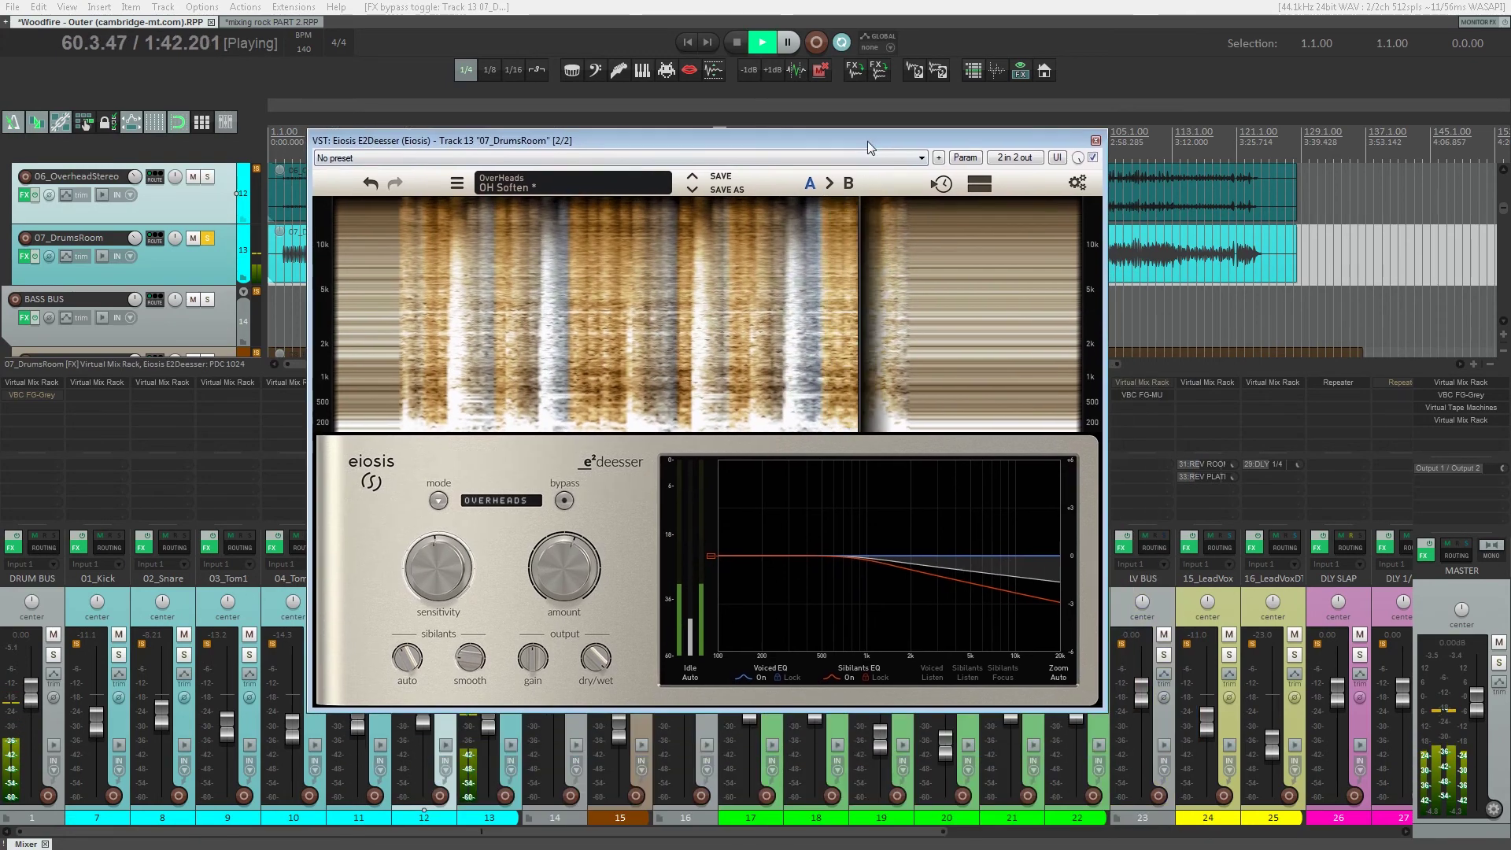
pyautogui.hotkey('ctrl', 'space')
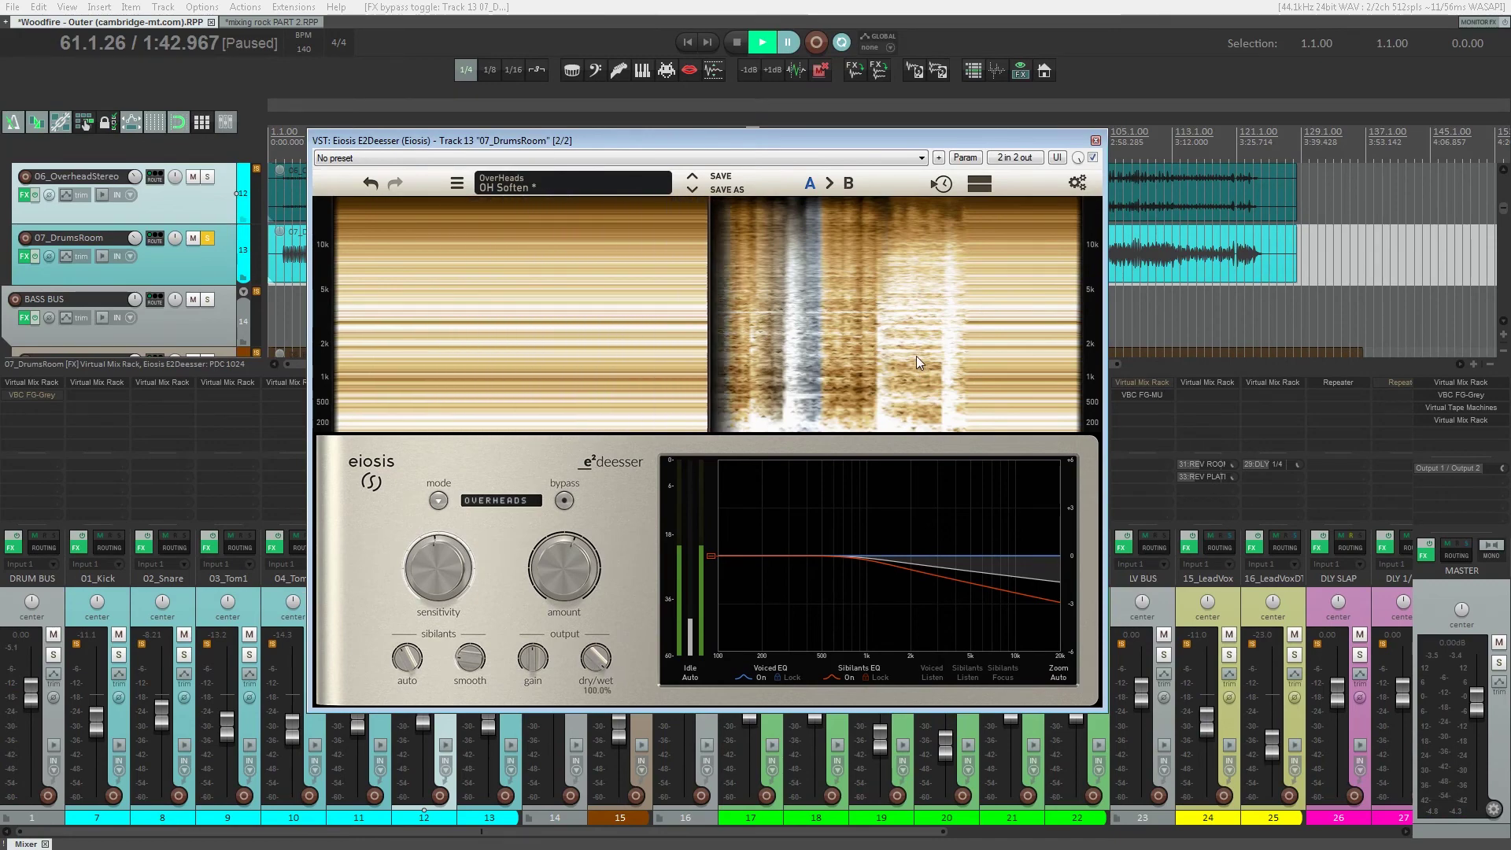
# - Resume playback with only the DRUM BUS soloed and set the E2Deesser's dry/wet mix to about 40%
pyautogui.hotkey('ctrl', 'space')
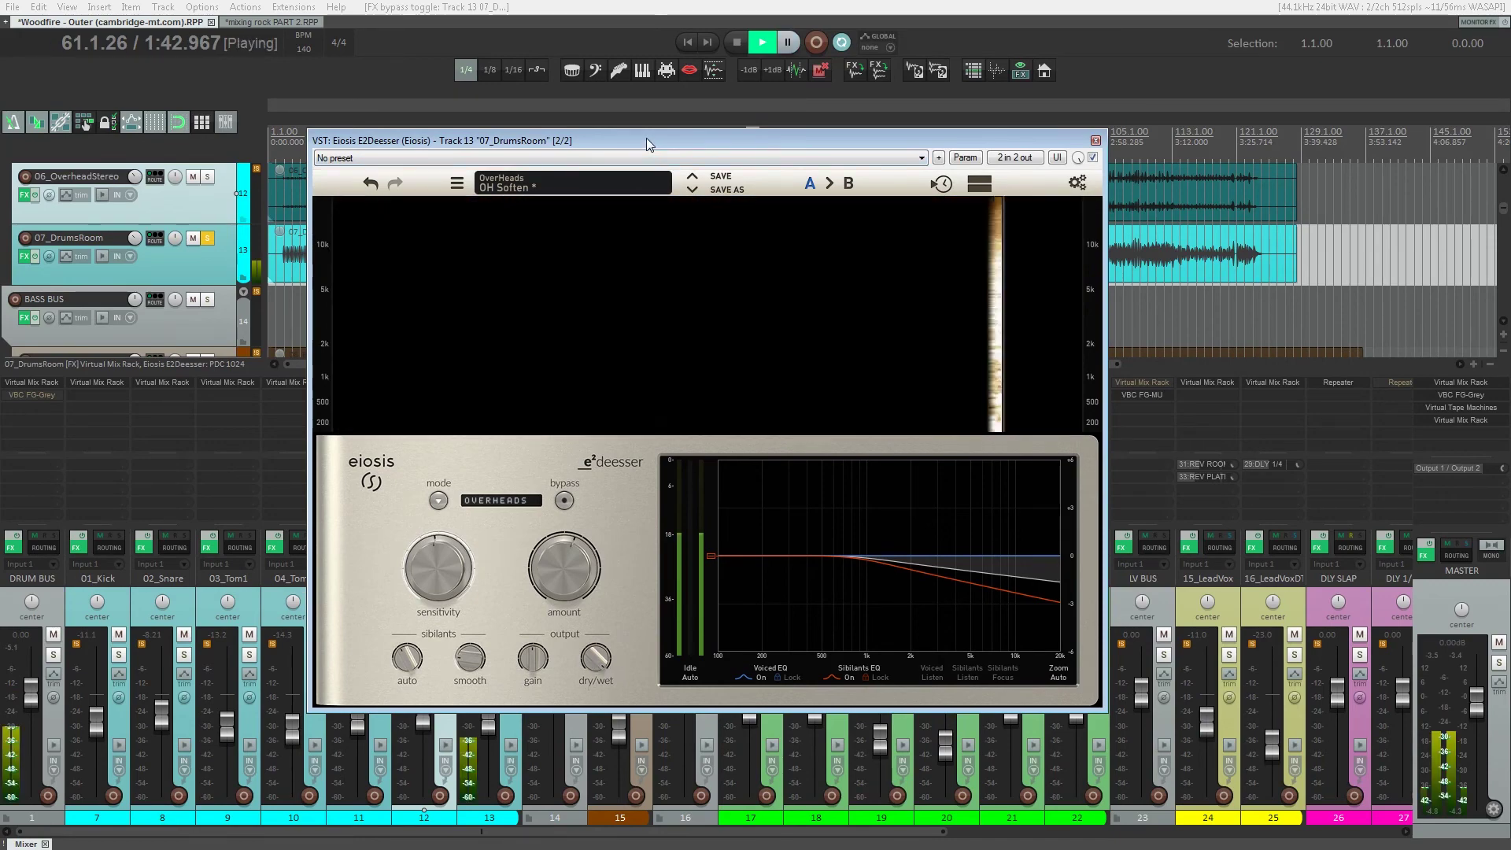
pyautogui.keyDown('ctrl'); pyautogui.keyDown('alt'); pyautogui.click(52, 655); pyautogui.keyUp('alt'); pyautogui.keyUp('ctrl')
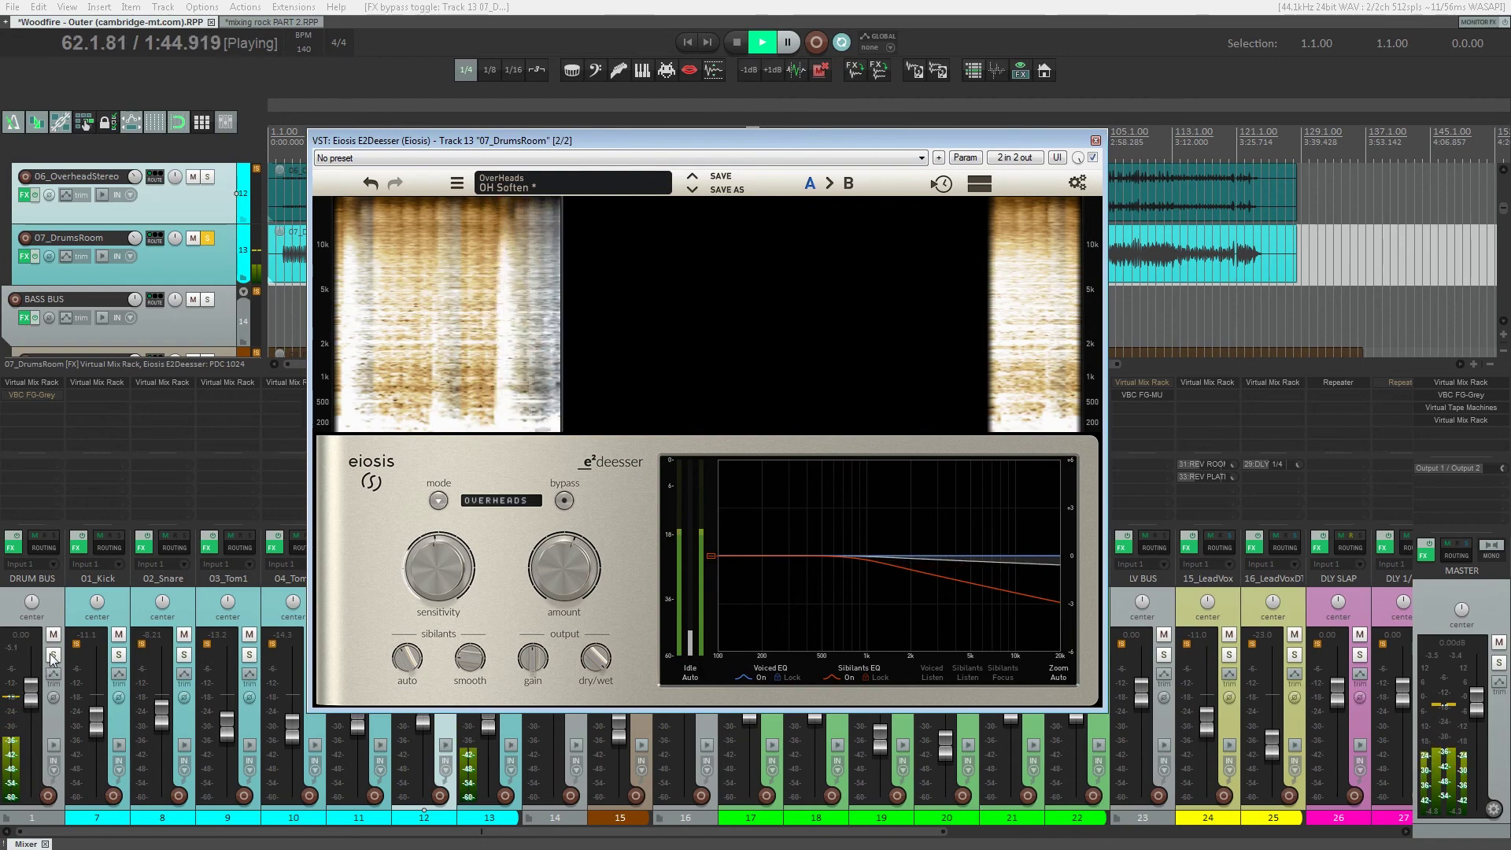
pyautogui.moveTo(592, 674); pyautogui.dragTo(579, 792)
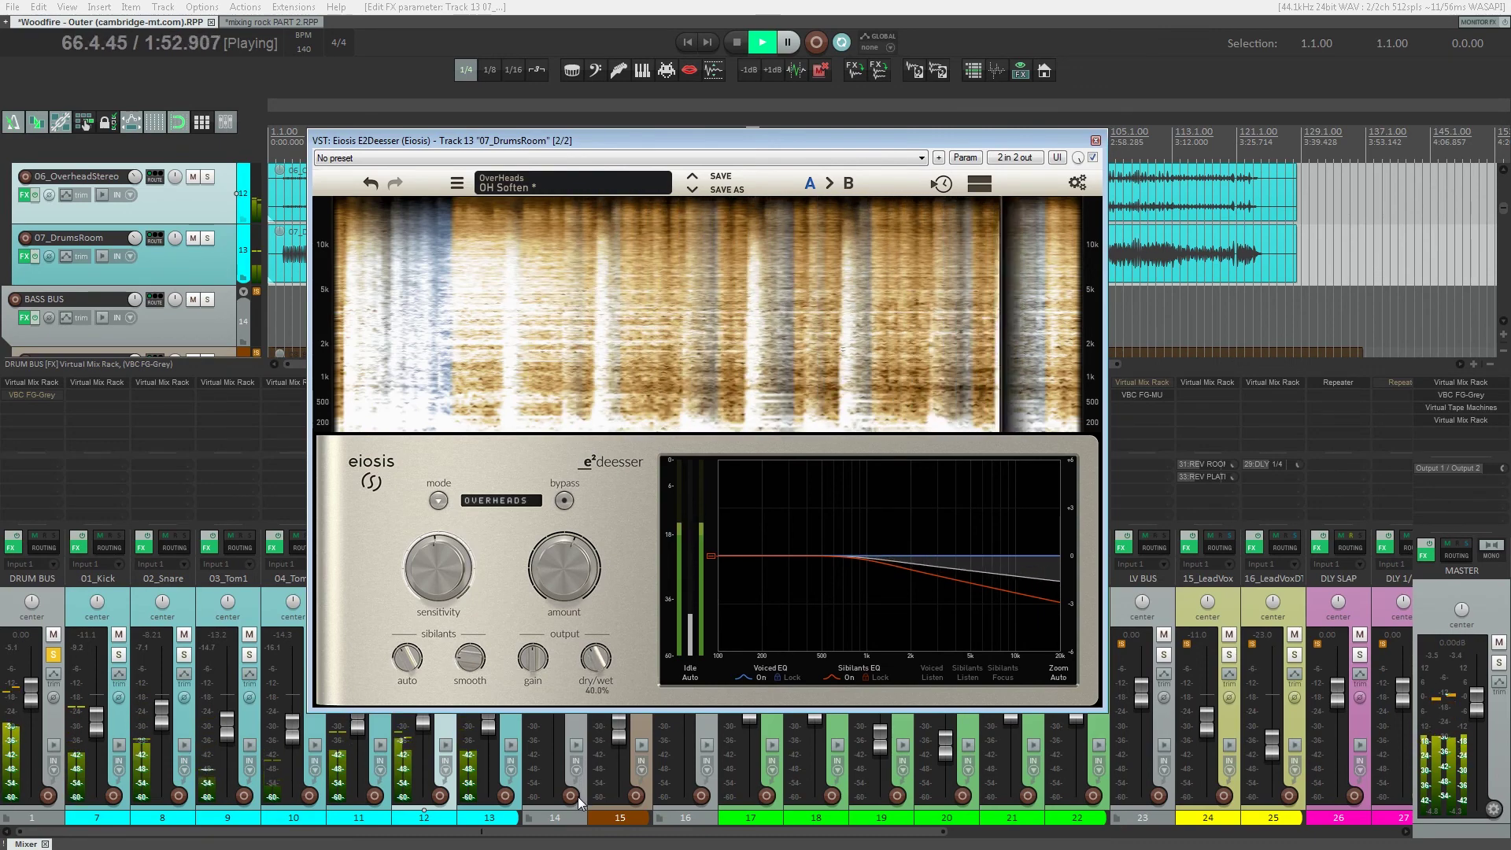
# - Play the soloed drum bus from bar 98 and compare the drum room's E2Deesser bypassed and active
pyautogui.moveTo(957, 135); pyautogui.dragTo(796, 123)
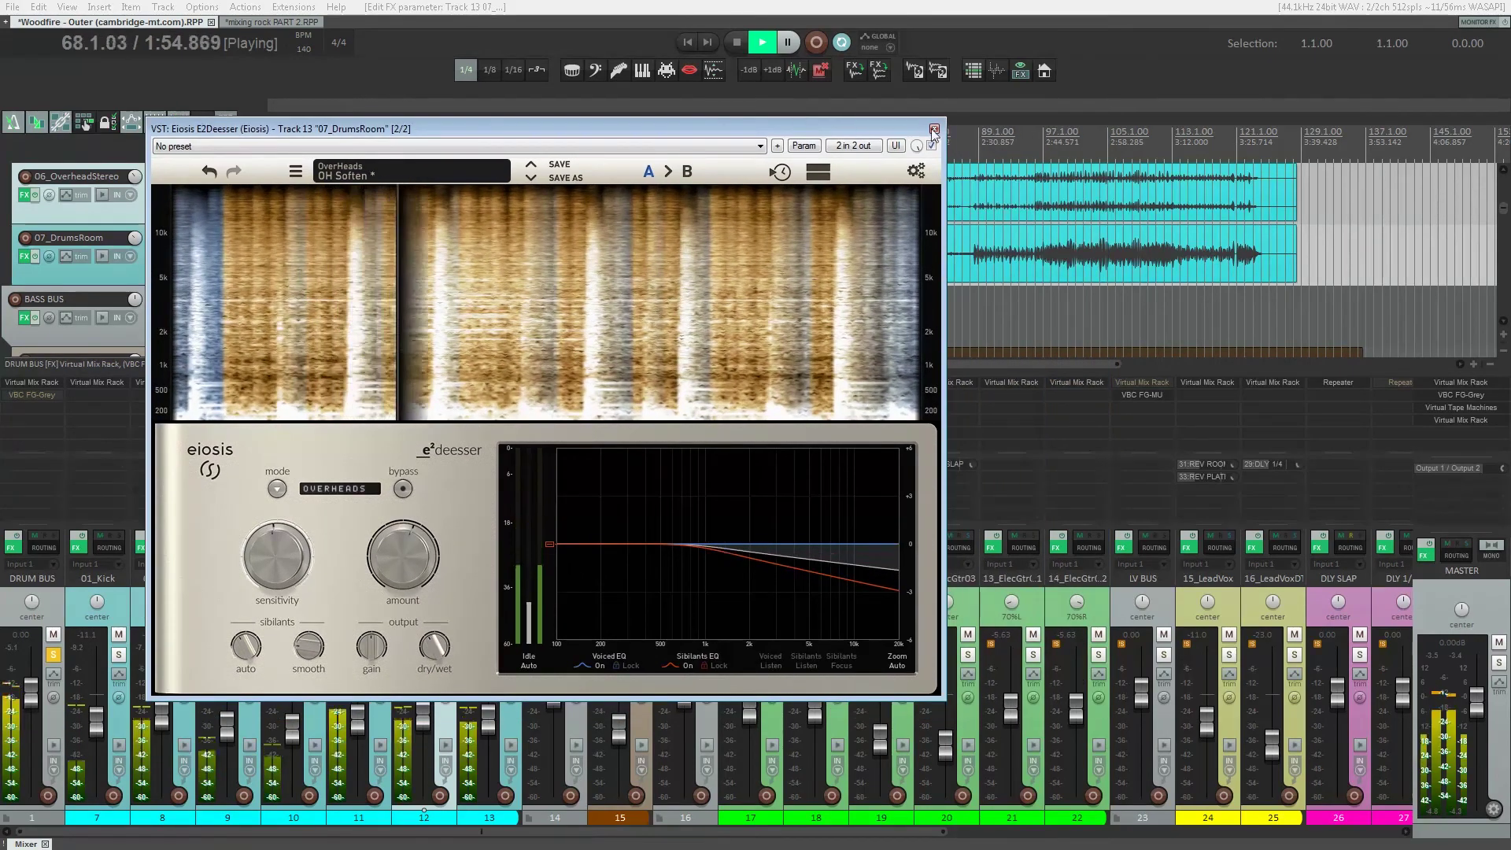
pyautogui.press('space')
pyautogui.click(1055, 144)
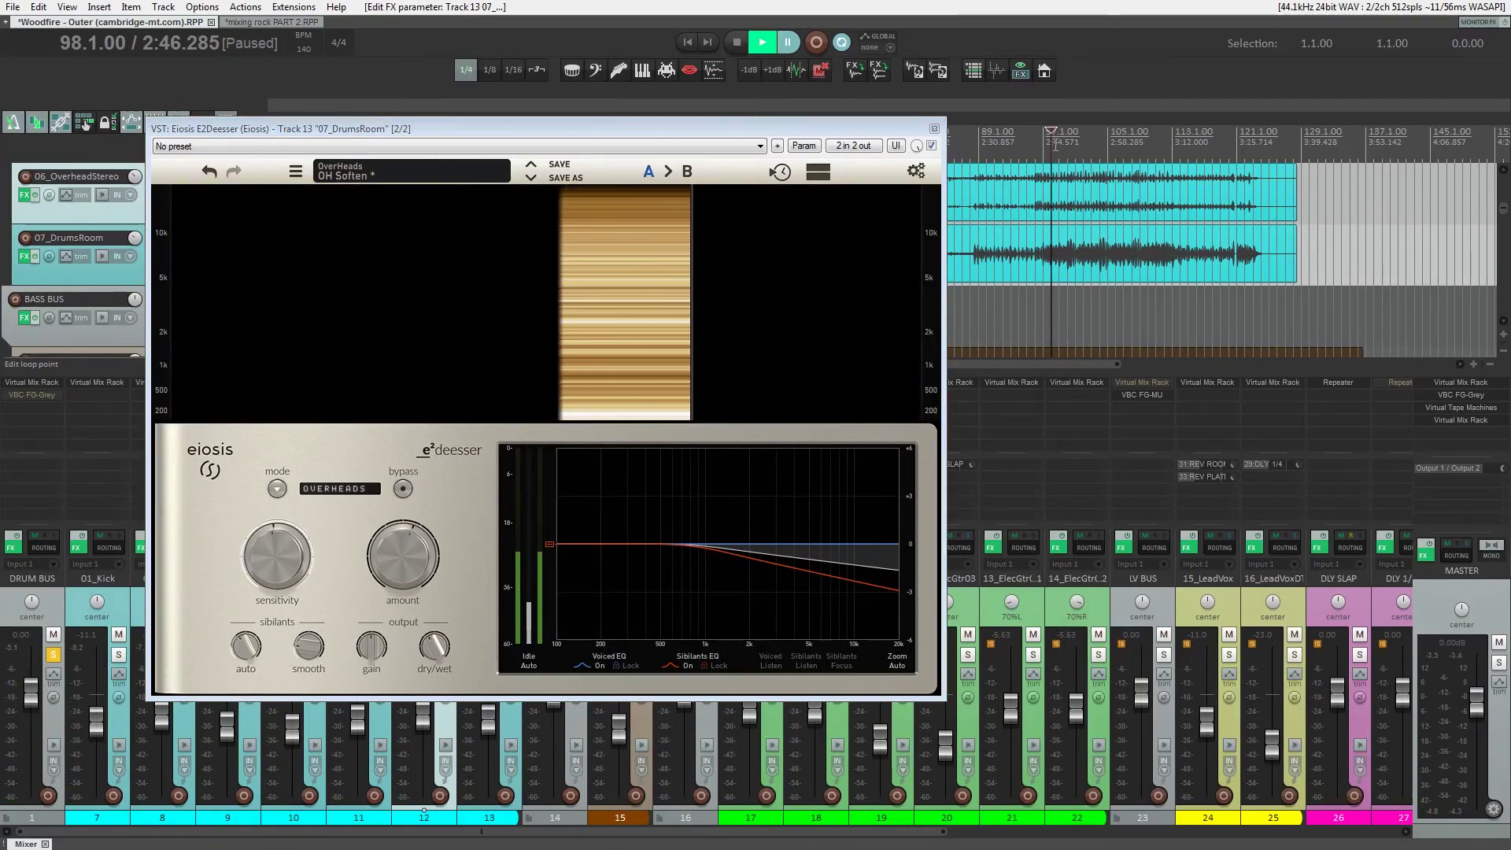
pyautogui.press('space')
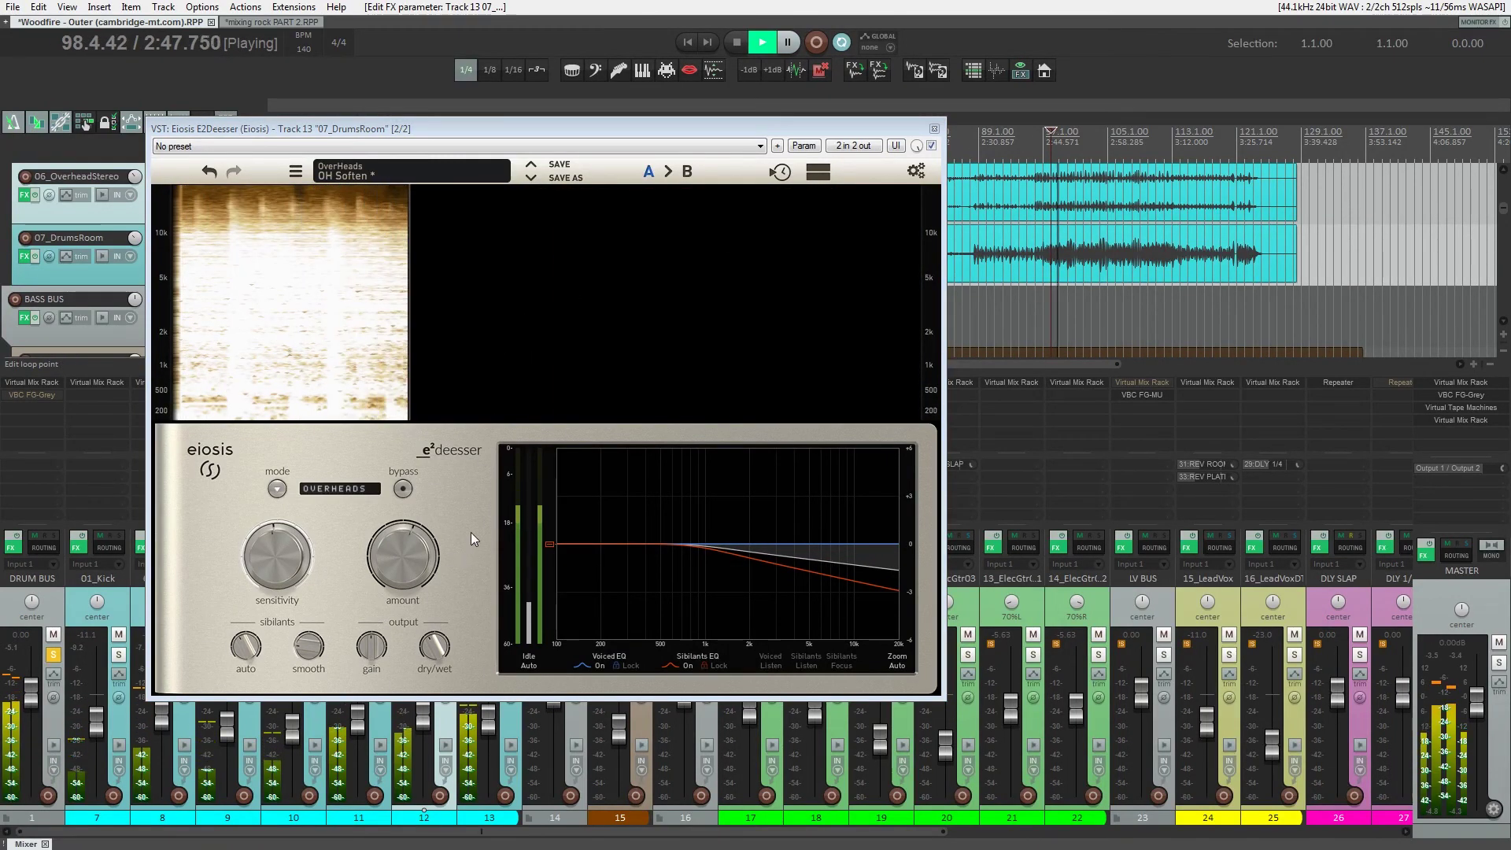
pyautogui.click(933, 146)
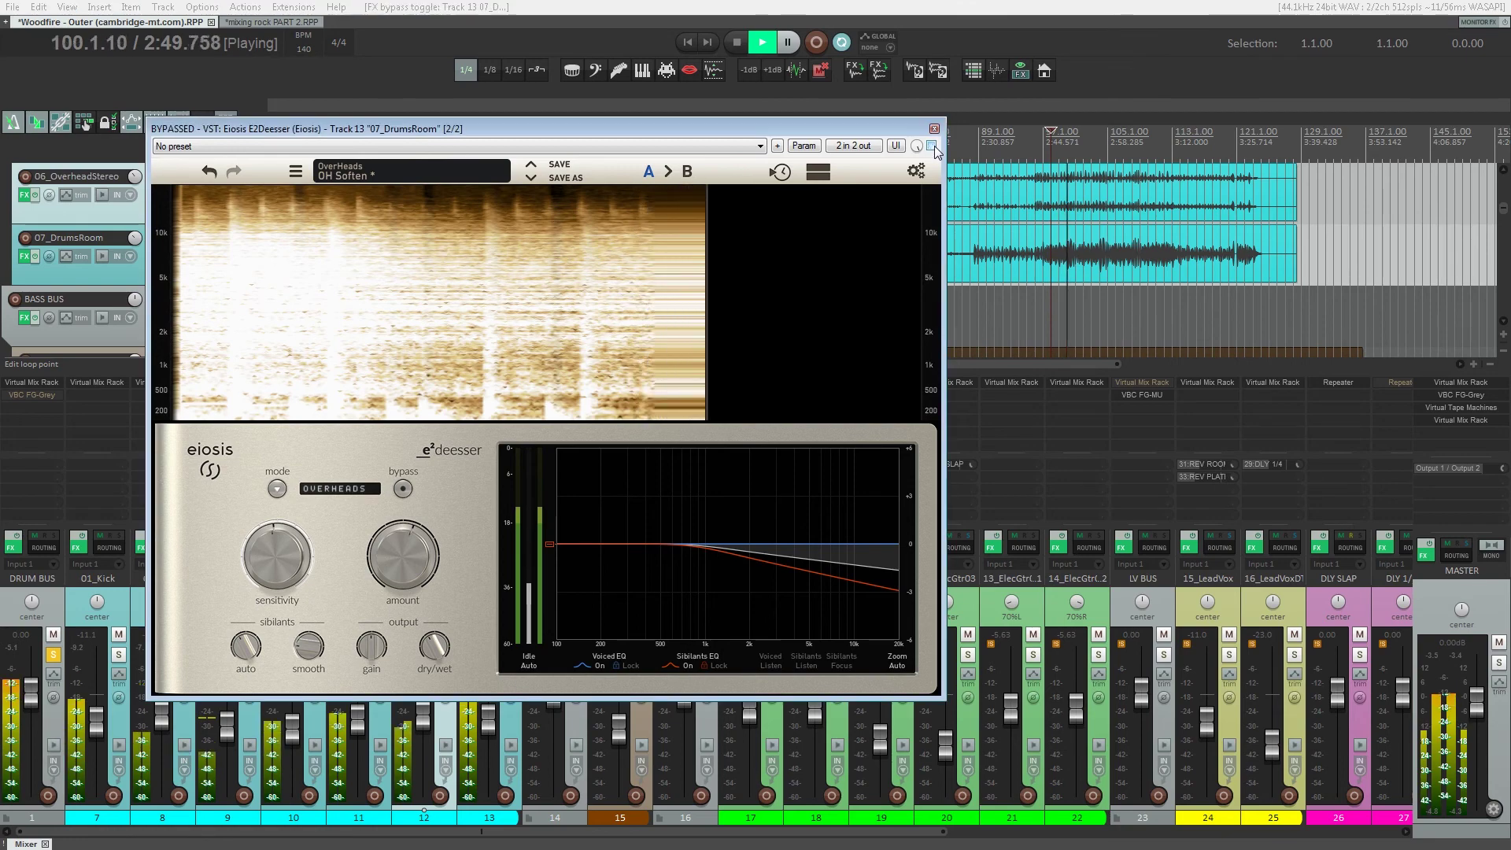
pyautogui.click(933, 147)
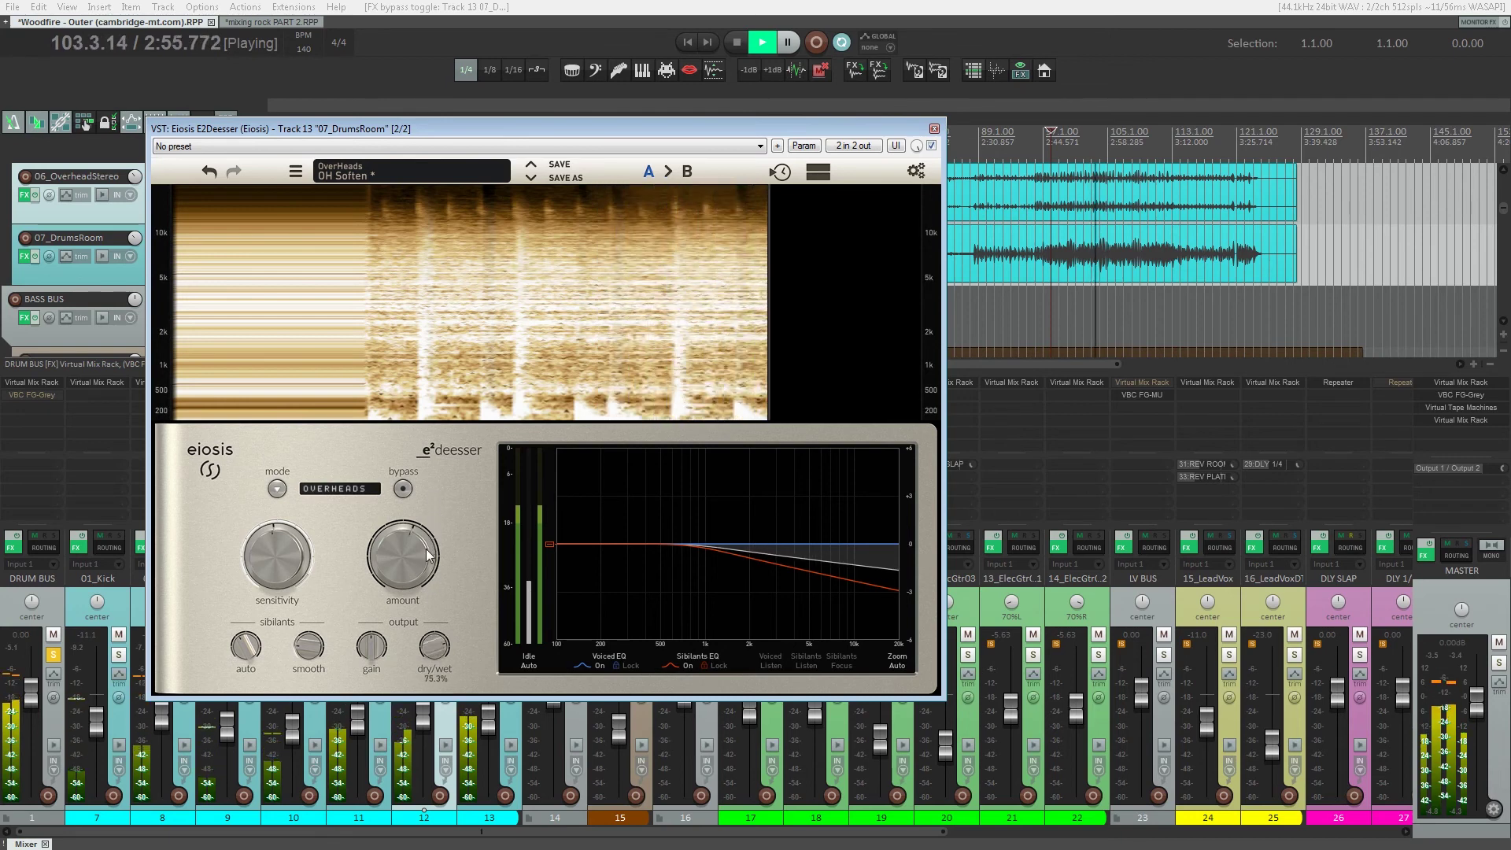
# - Set the E2Deesser's sensitivity to about 33%, dry/wet mix to about 76%, and amount to about 78%
pyautogui.moveTo(434, 647); pyautogui.dragTo(433, 679)
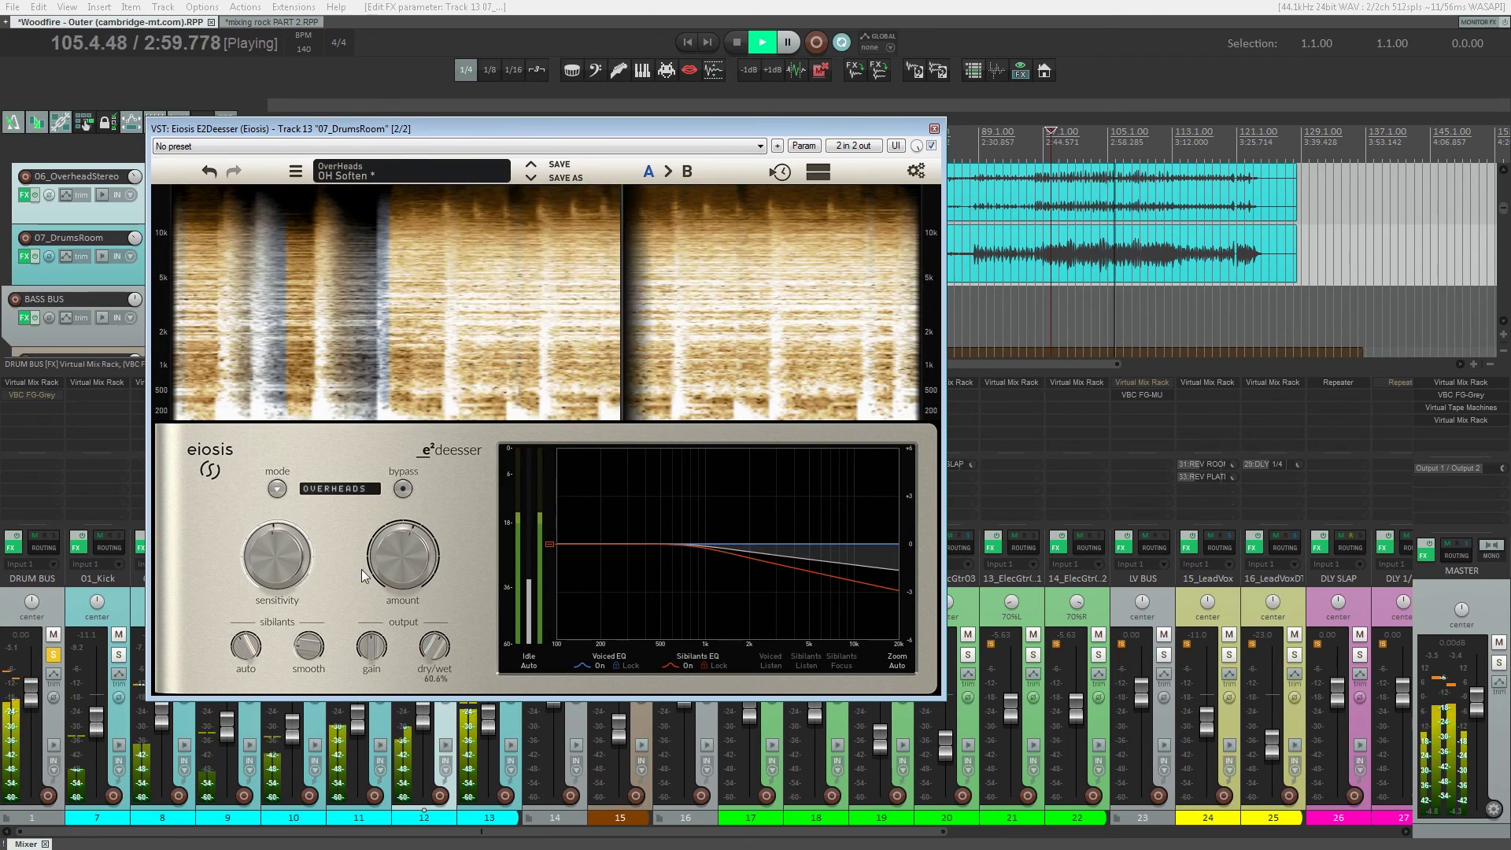
pyautogui.moveTo(286, 572); pyautogui.dragTo(285, 603)
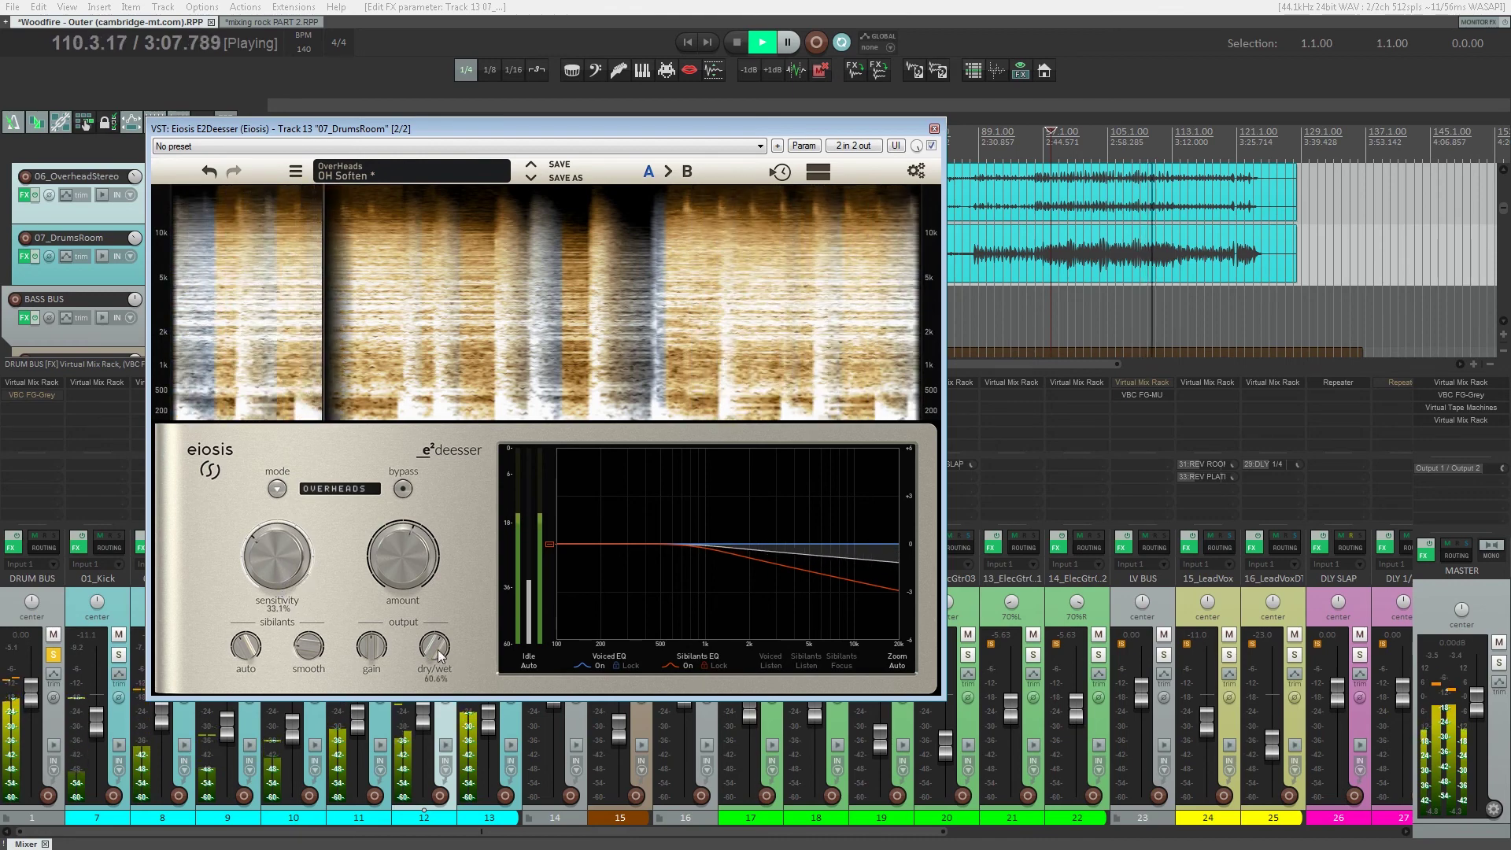
pyautogui.moveTo(432, 648); pyautogui.dragTo(431, 604)
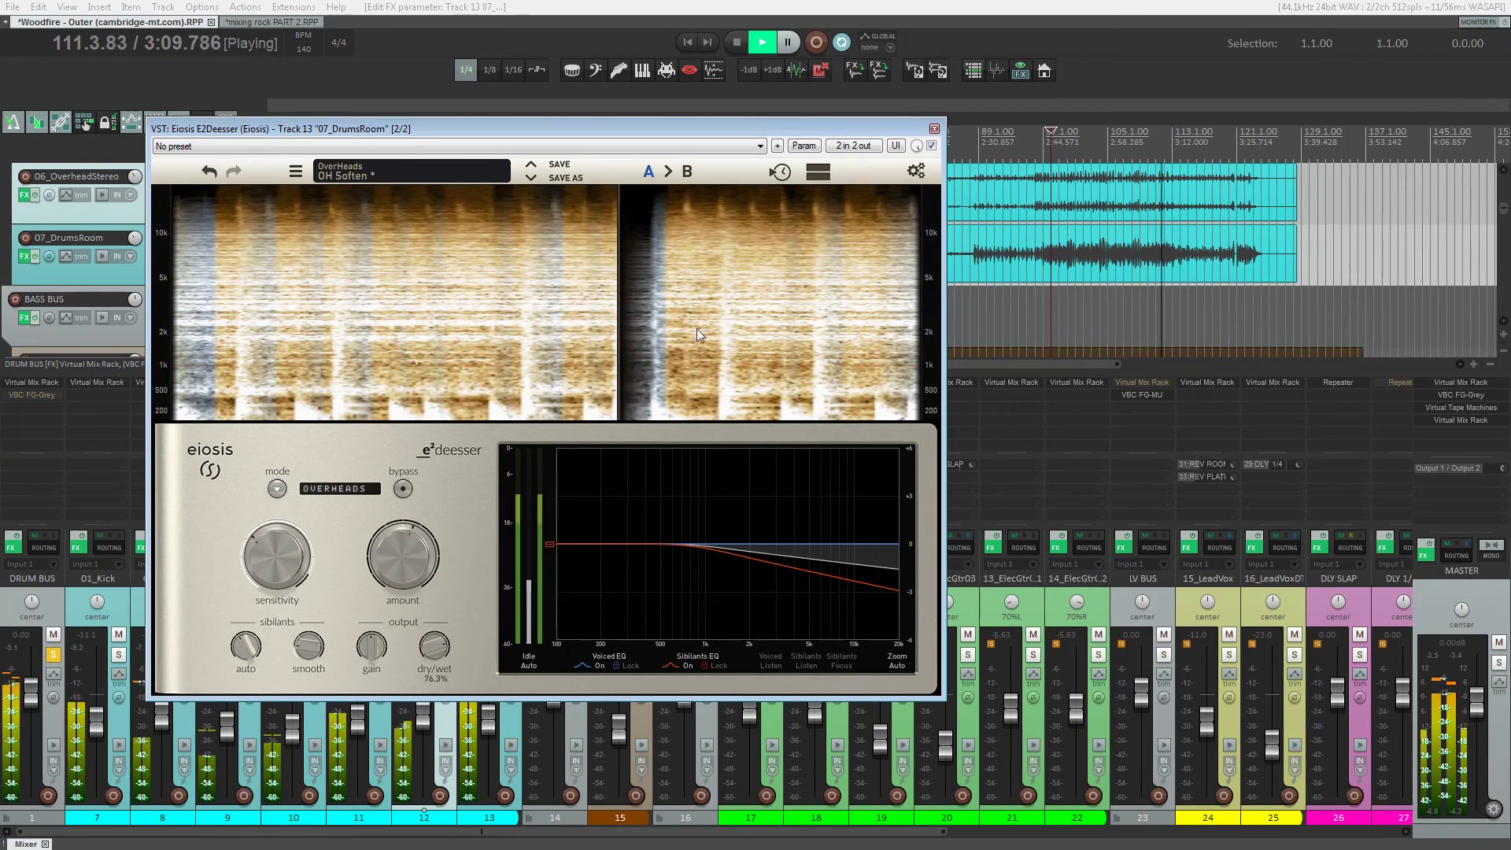
pyautogui.moveTo(417, 567); pyautogui.dragTo(412, 498)
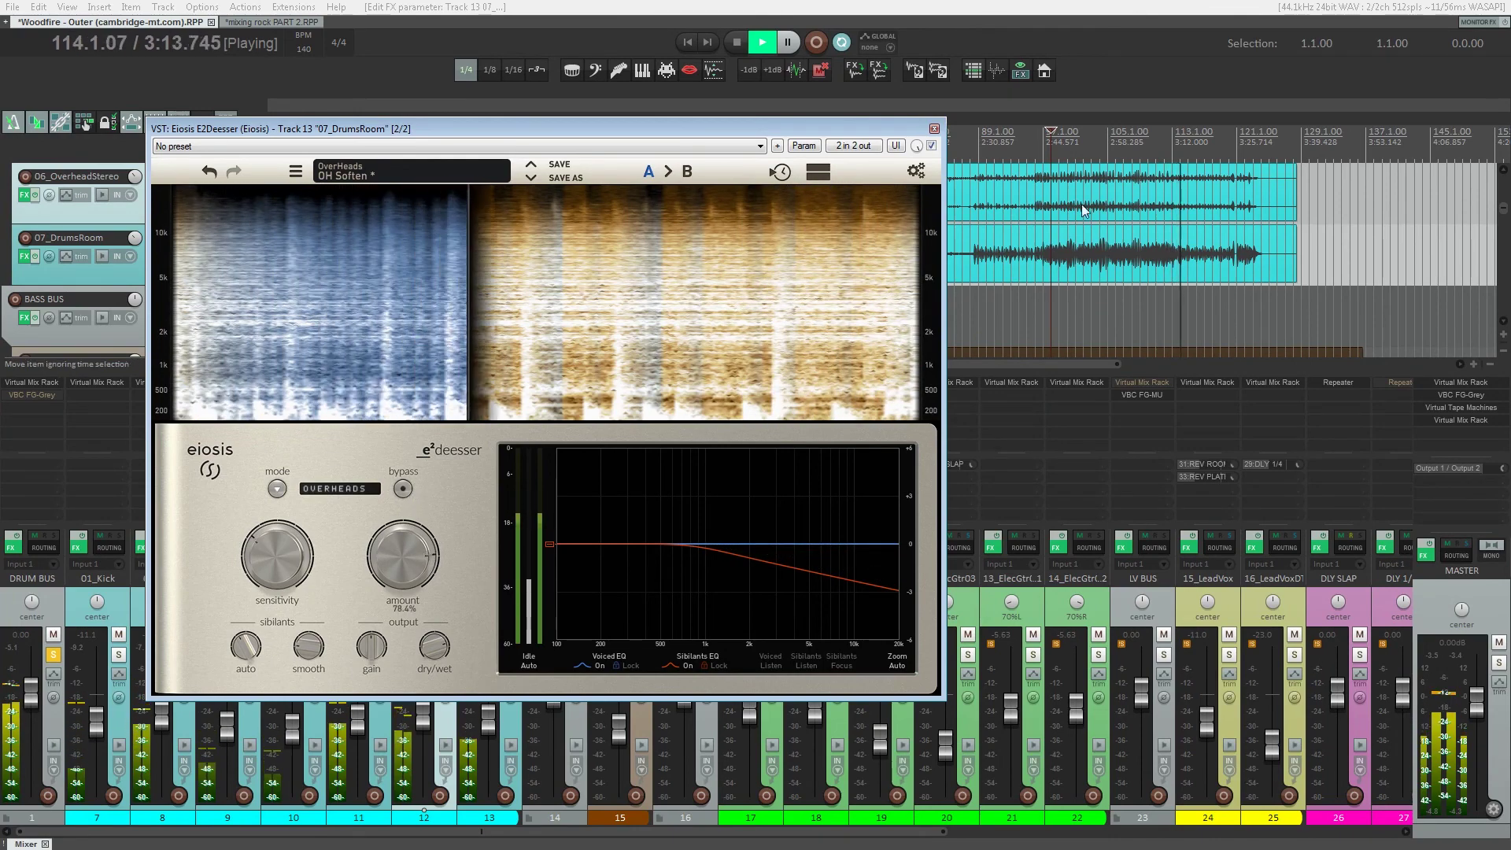
# - Compare the drum bus with the E2Deesser bypassed and active, pause playback, and close the de-esser window
pyautogui.click(931, 147)
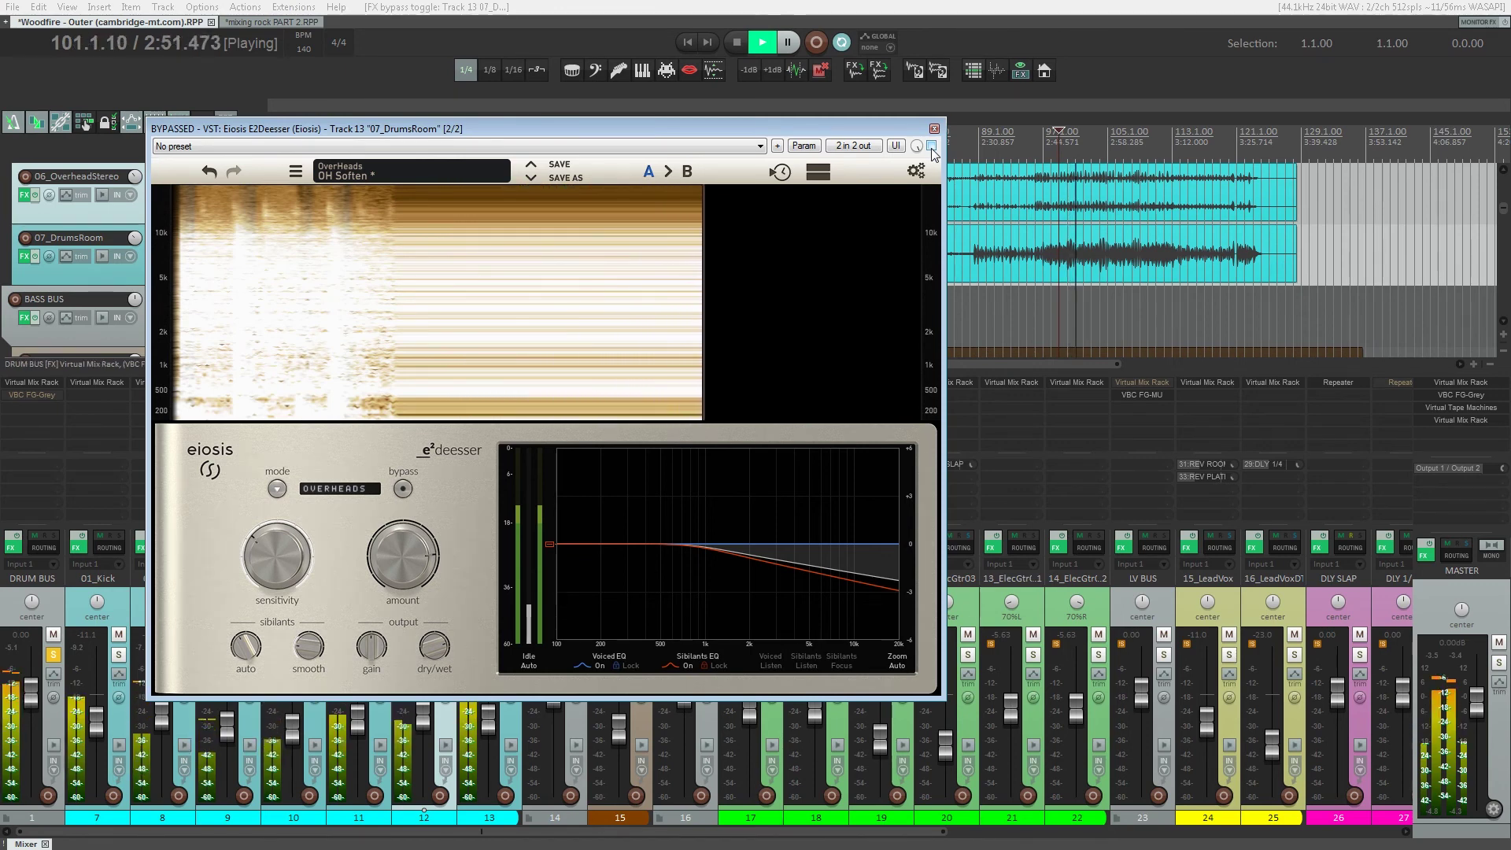
pyautogui.click(931, 147)
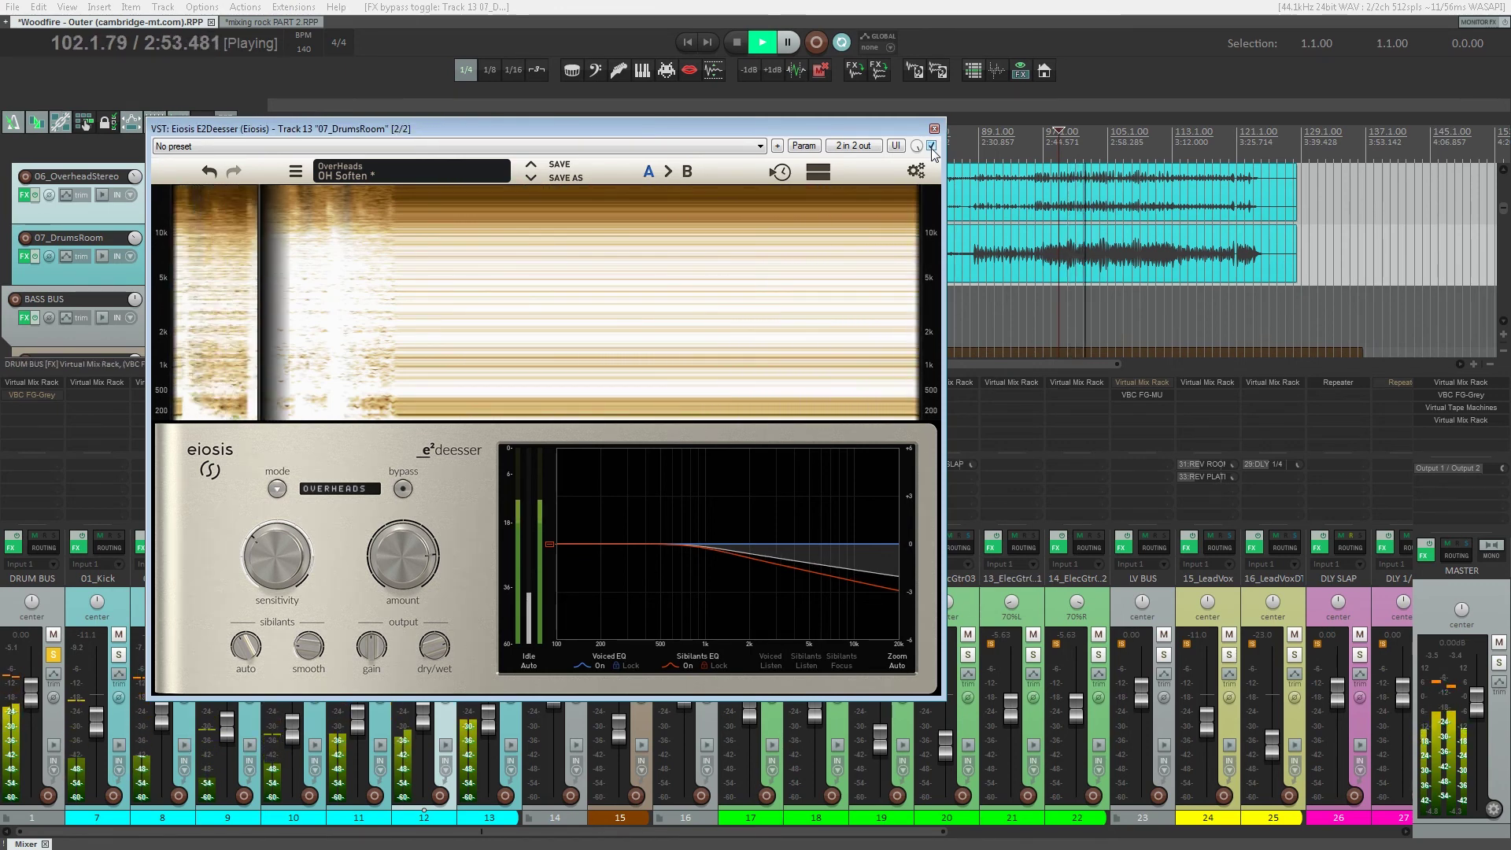
pyautogui.hotkey('ctrl', 'space')
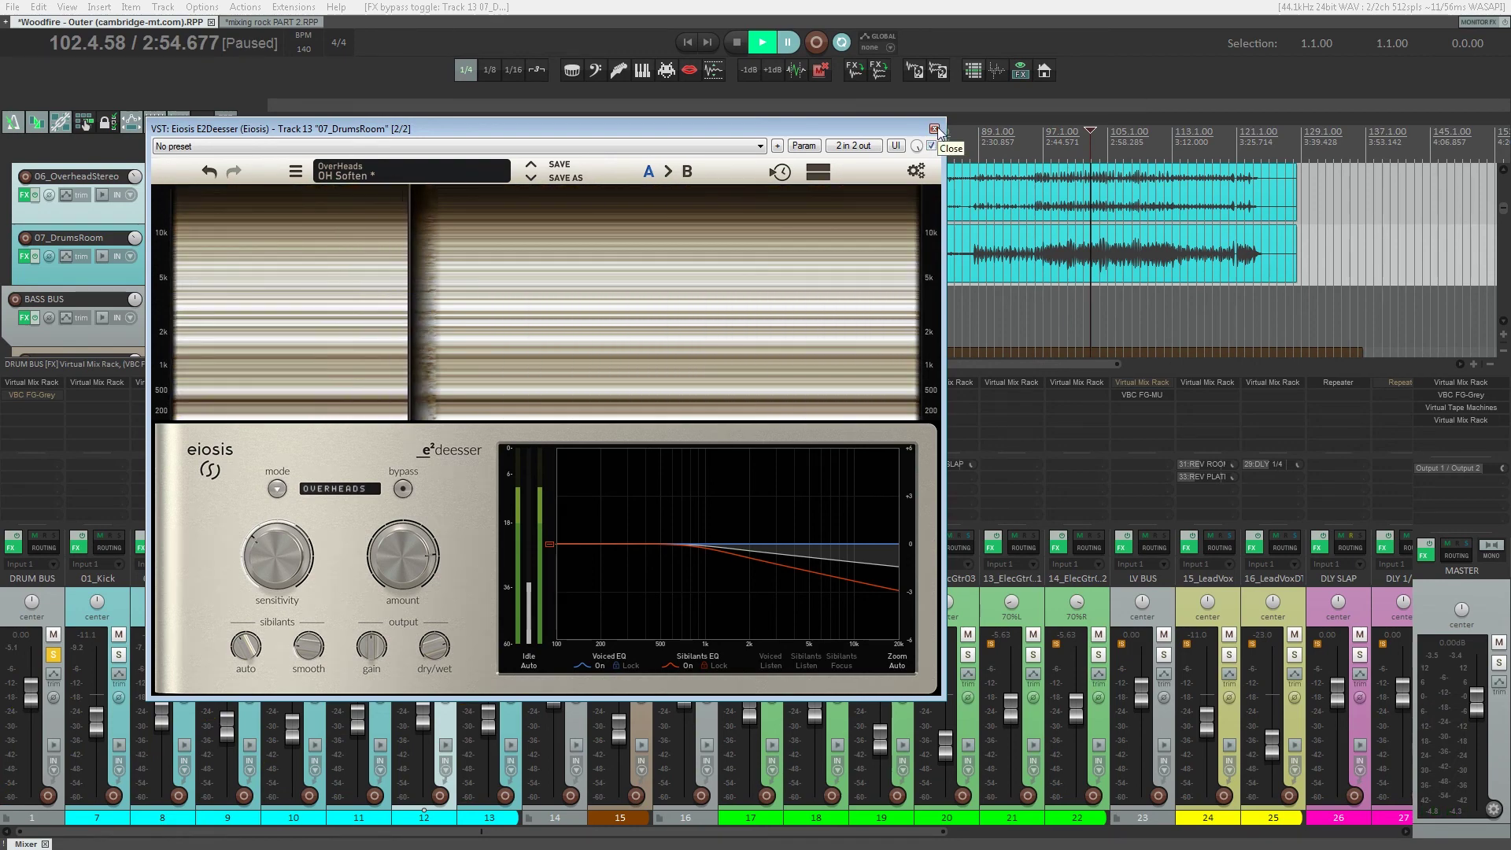
pyautogui.click(934, 128)
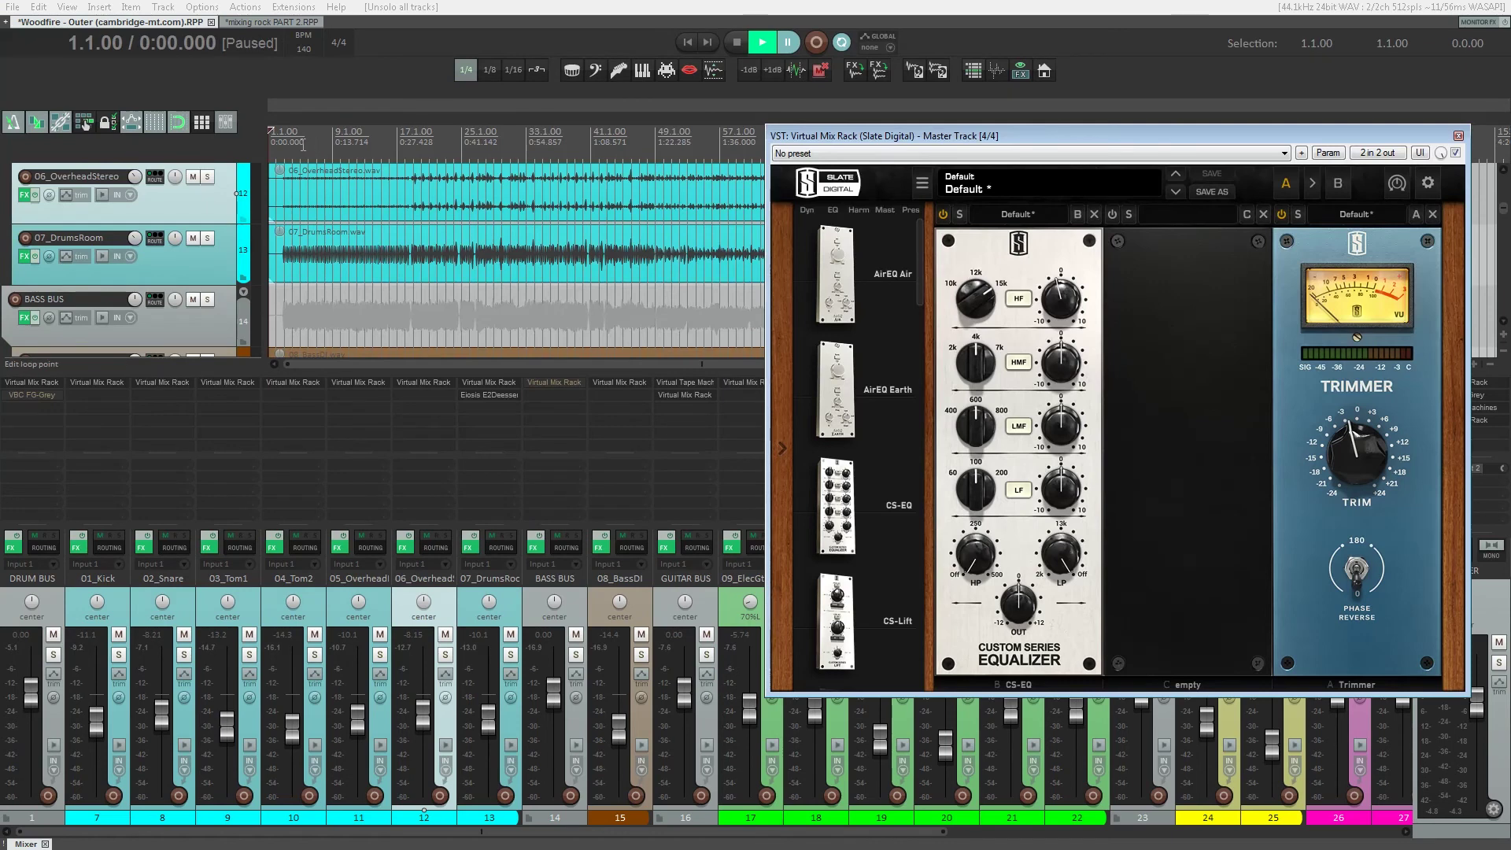
# - Play the full mix from bar 3, select all tracks, and compare their effects bypassed and active
pyautogui.click(286, 133)
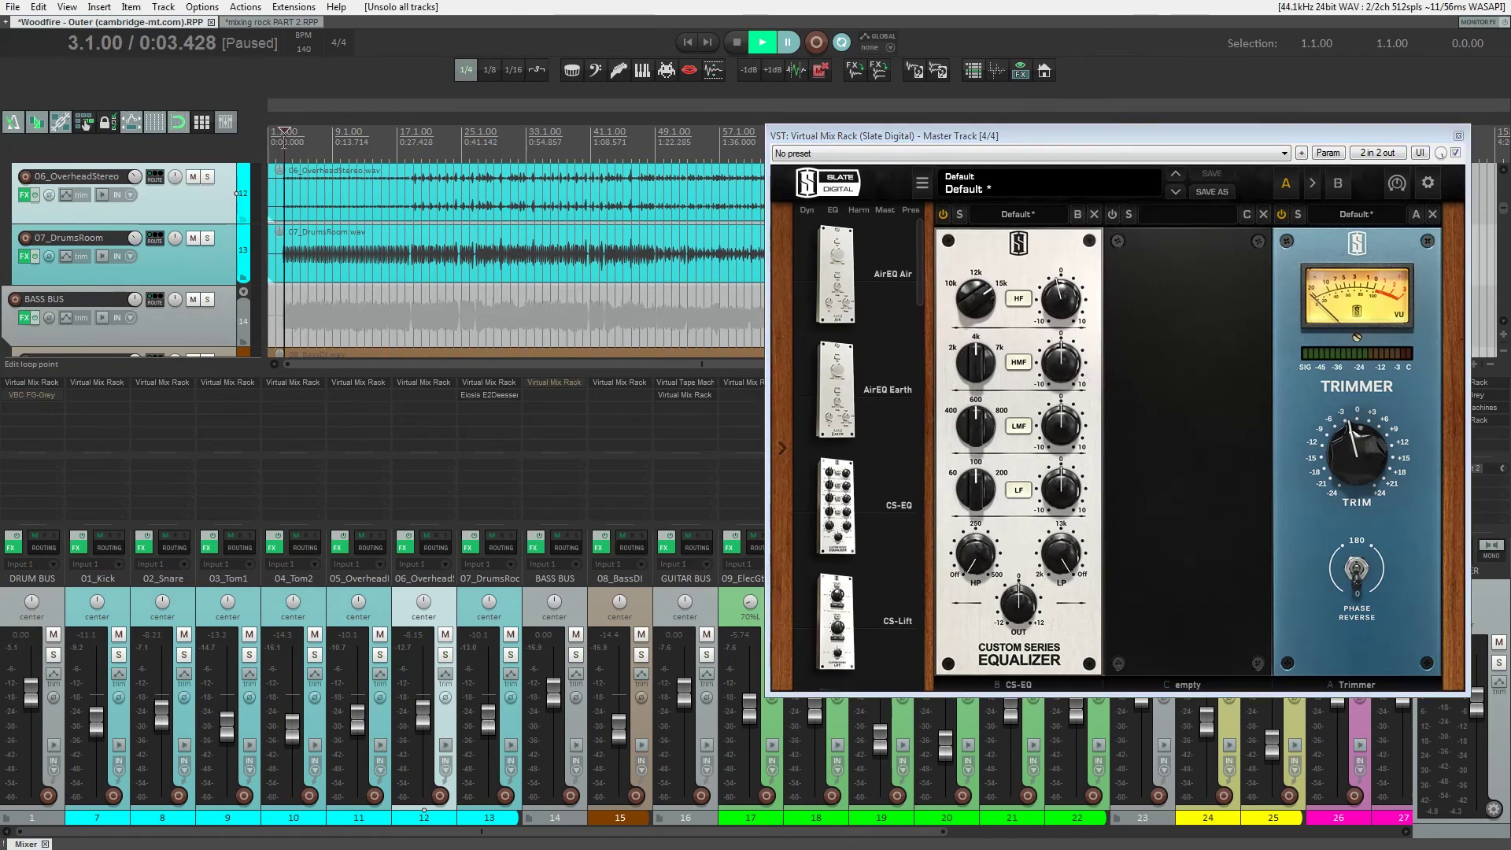
pyautogui.press('space')
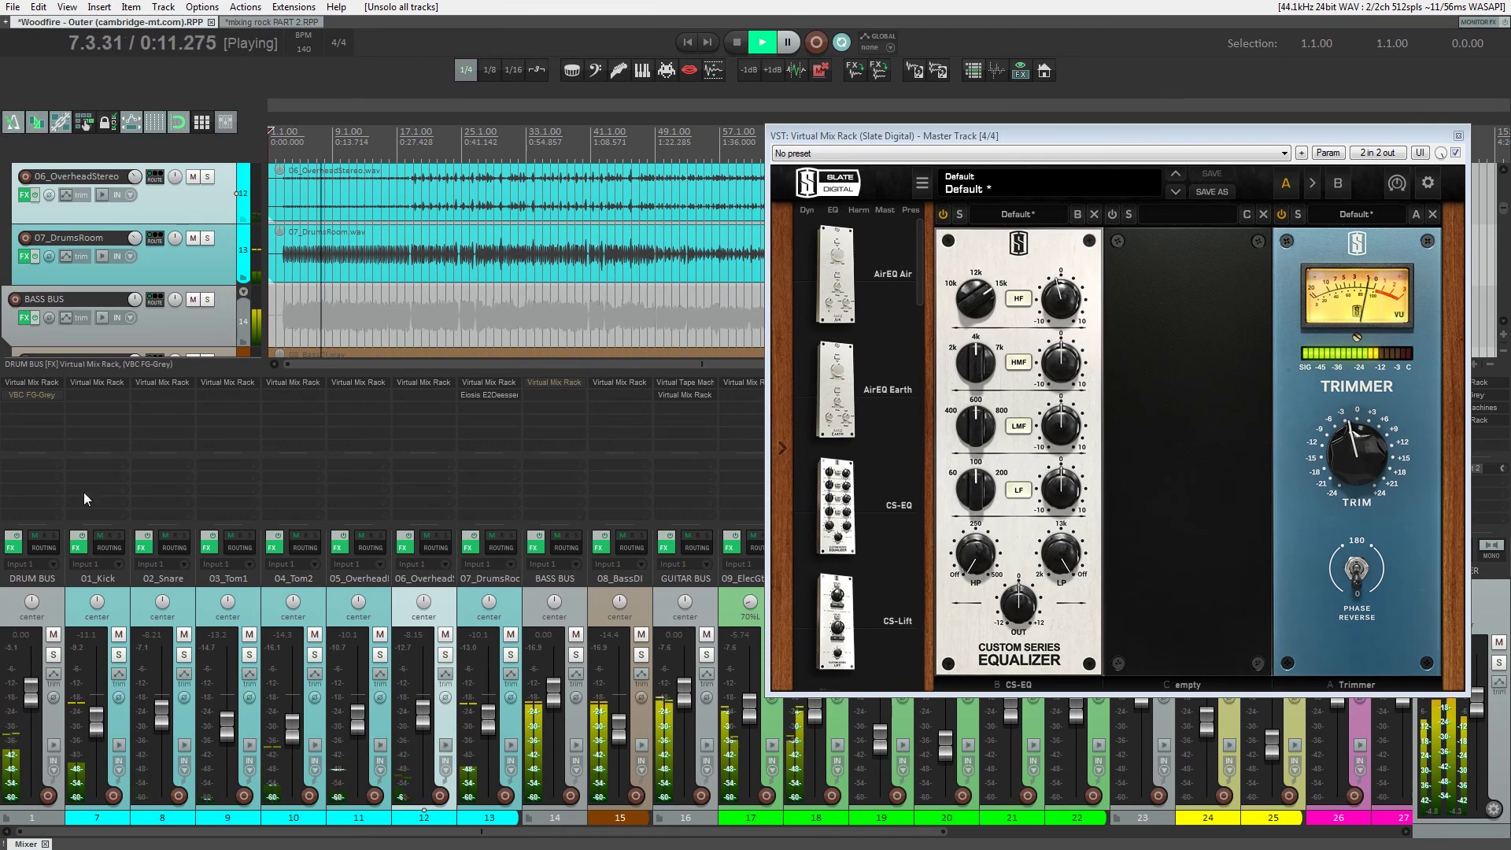
pyautogui.click(63, 595)
pyautogui.hotkey('ctrl', 'a')
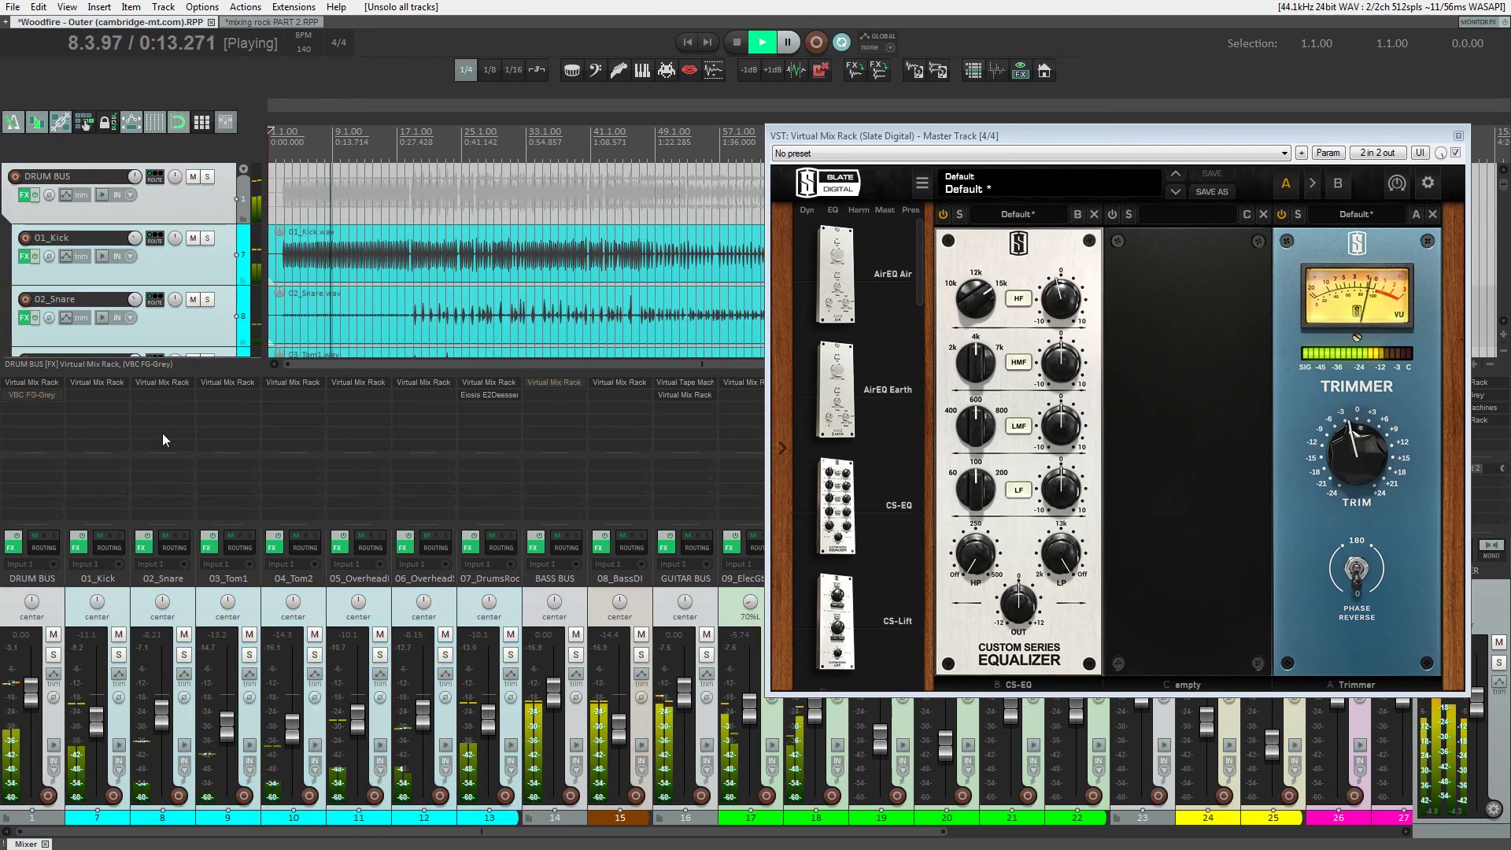
pyautogui.click(472, 541)
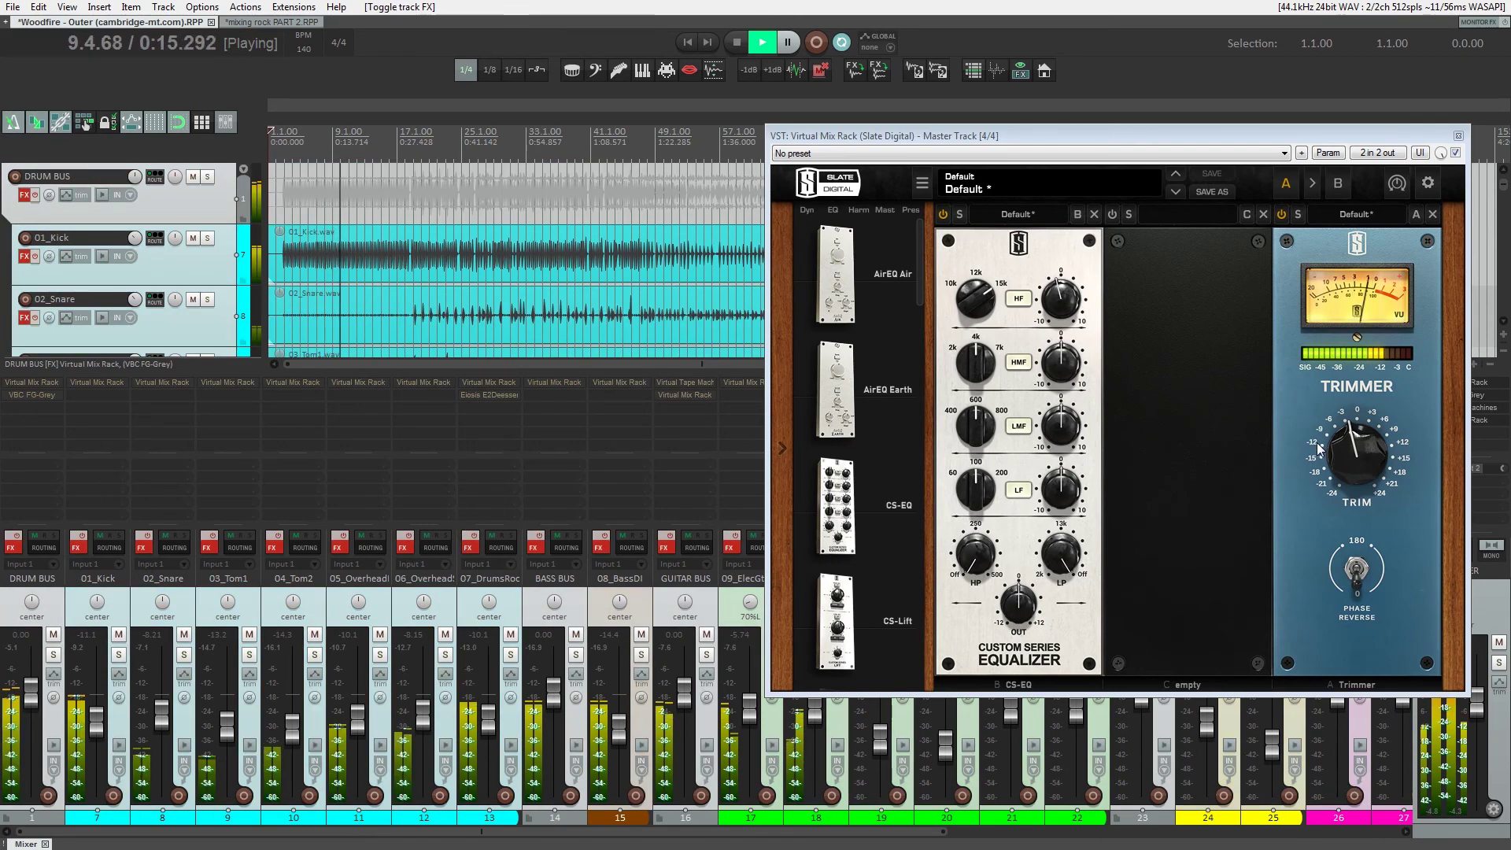
pyautogui.click(408, 542)
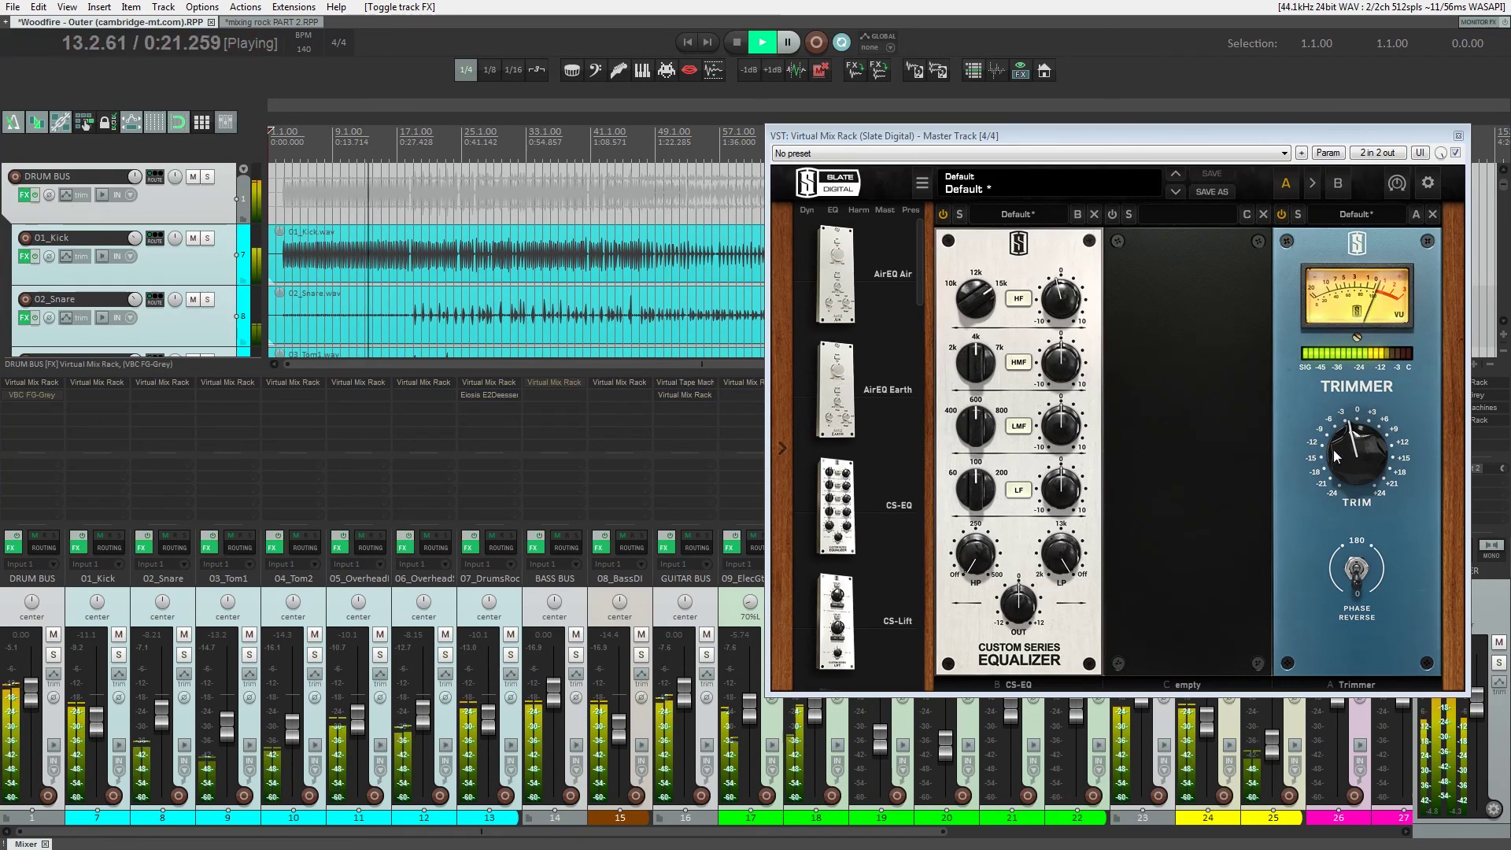
# - Level-match the mix against the bypassed track effects by setting the master Trimmer's trim to about -2.8 dB, and close the Virtual Mix Rack window
pyautogui.moveTo(1354, 468)
pyautogui.moveTo(1352, 509); pyautogui.dragTo(1352, 455)
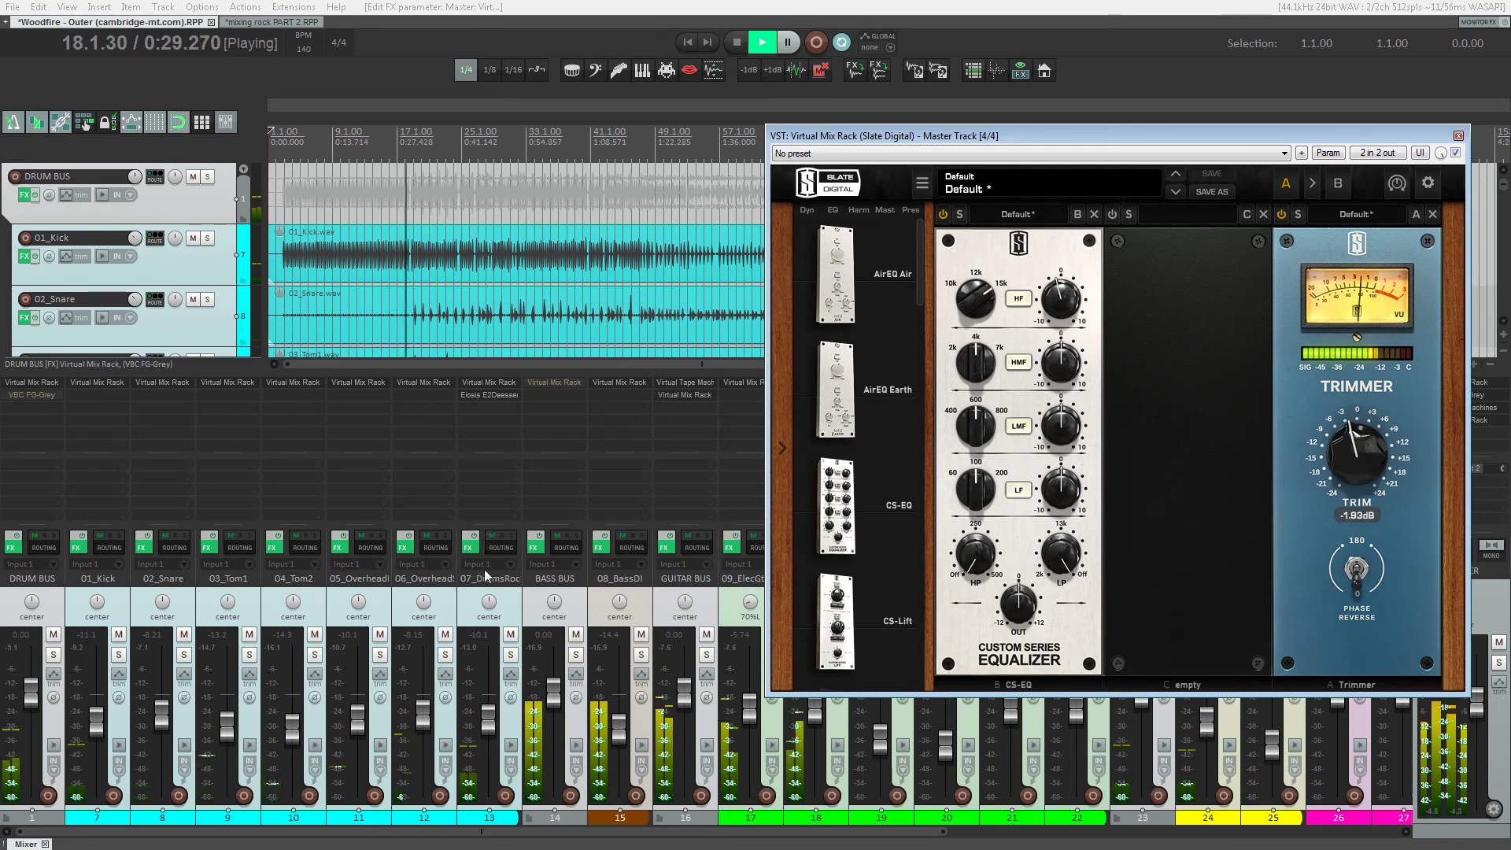
pyautogui.click(409, 537)
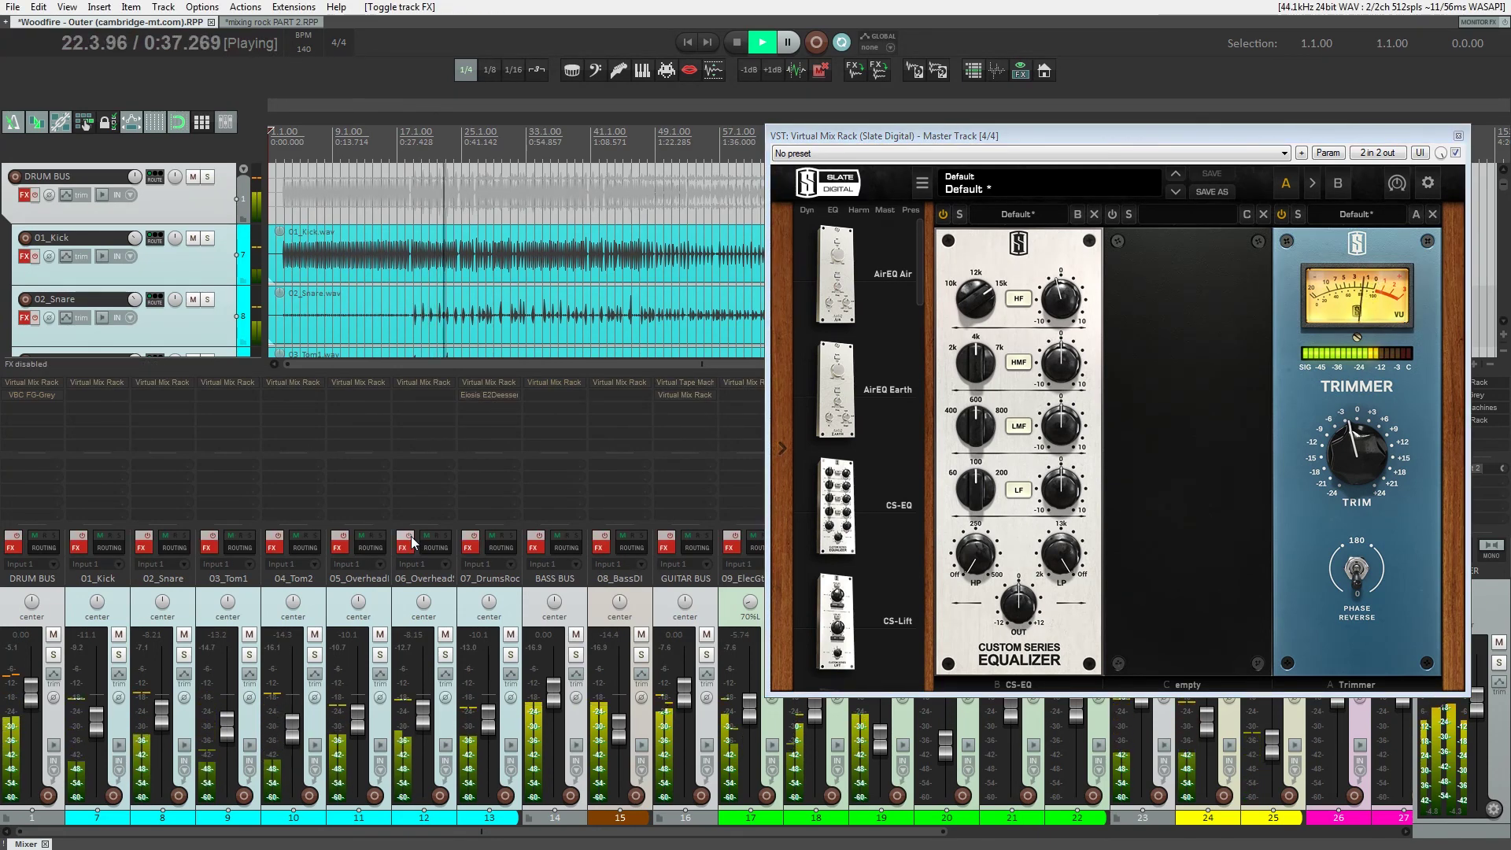
pyautogui.click(411, 538)
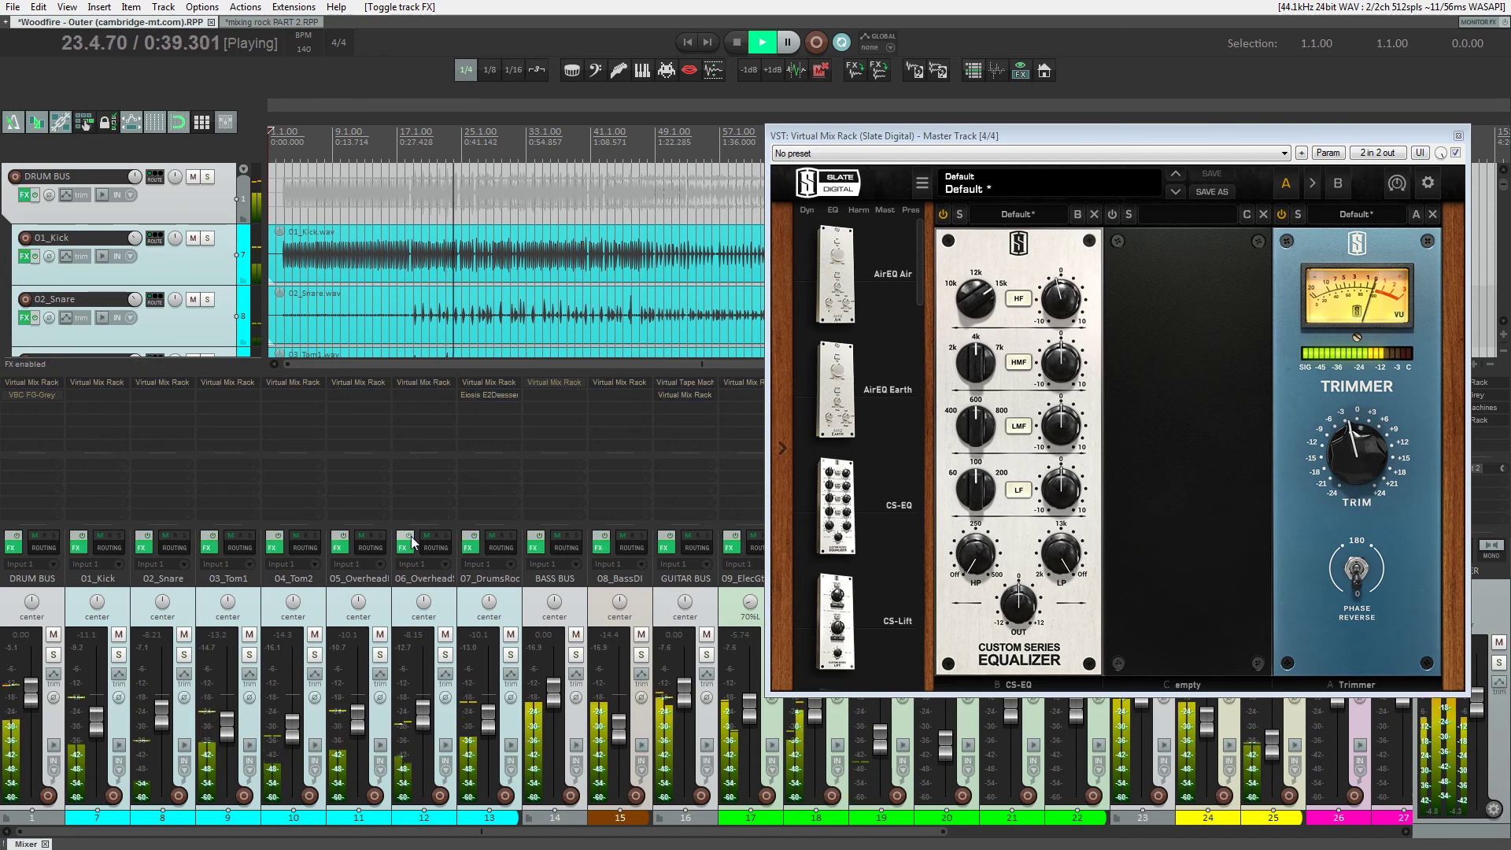
pyautogui.moveTo(1346, 409); pyautogui.dragTo(1358, 477)
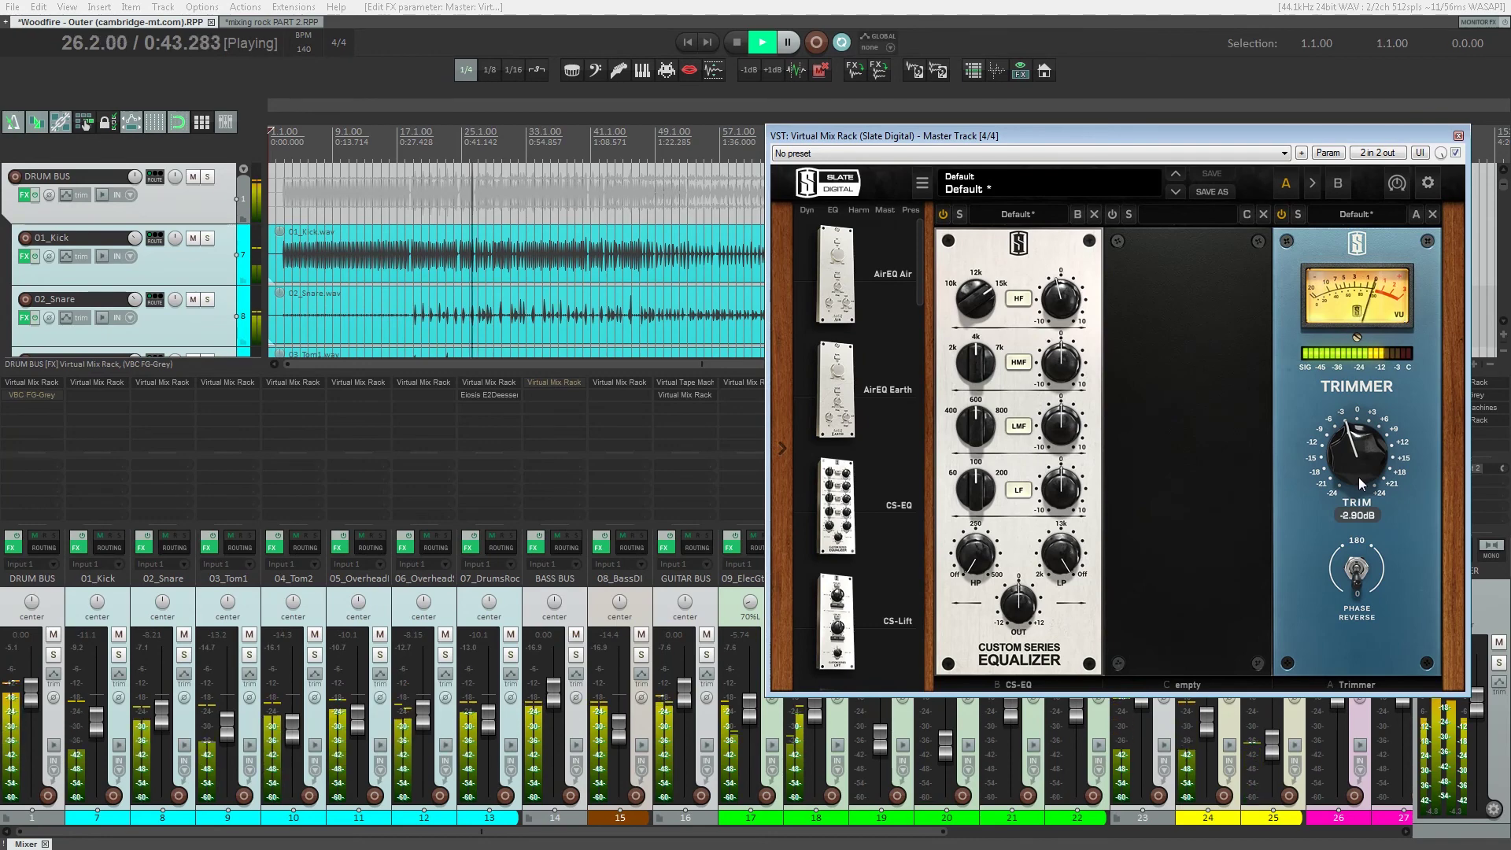
pyautogui.moveTo(1358, 477); pyautogui.dragTo(1359, 466)
pyautogui.click(1458, 135)
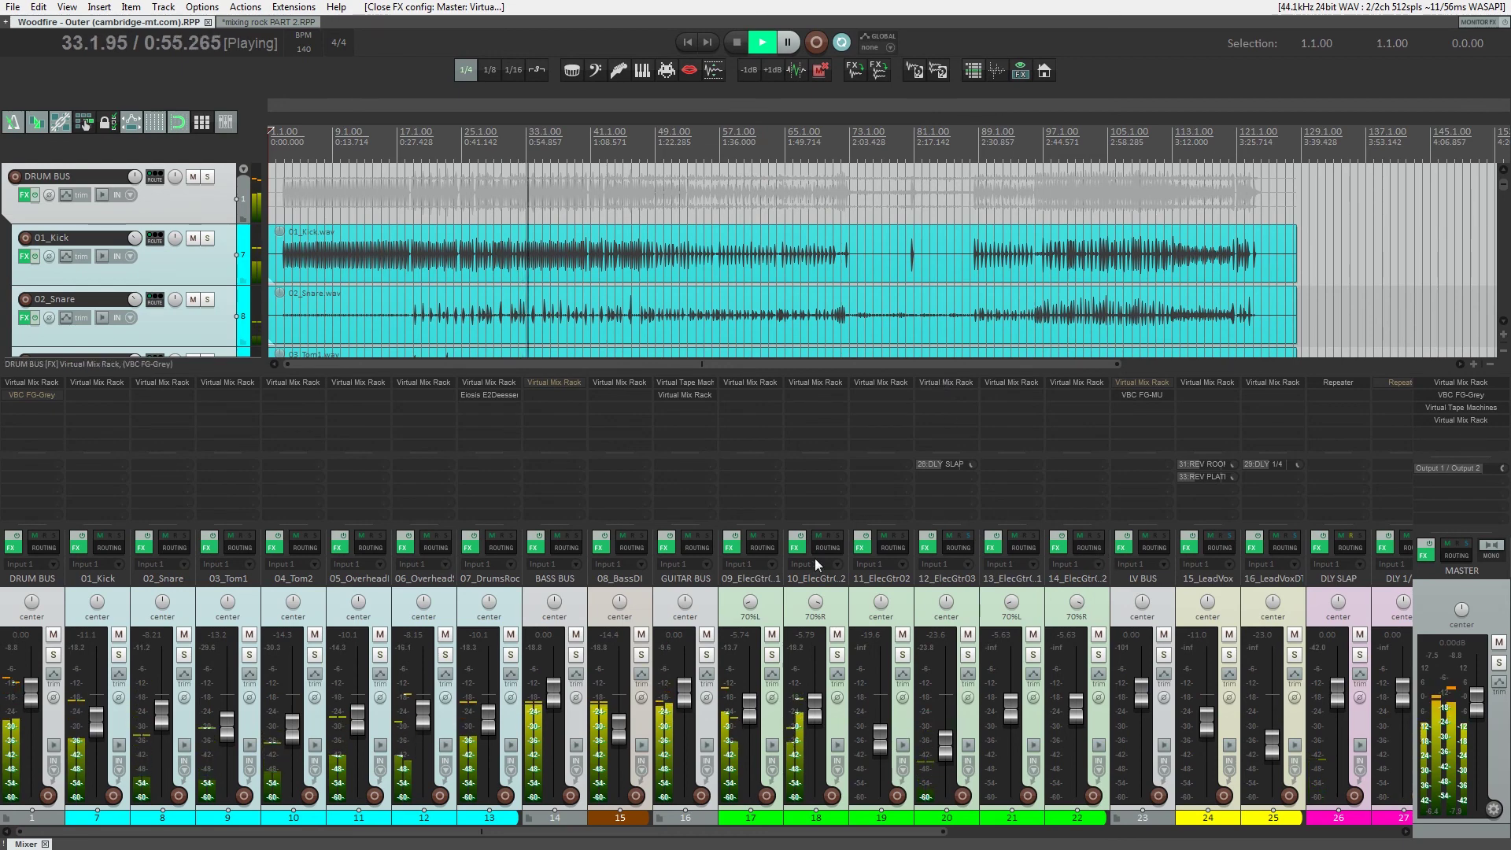
# - Hide the mixer, view the arrangement from the drum tracks down to the delay tracks, and show the mixer again
pyautogui.hotkey('ctrl', 'm')
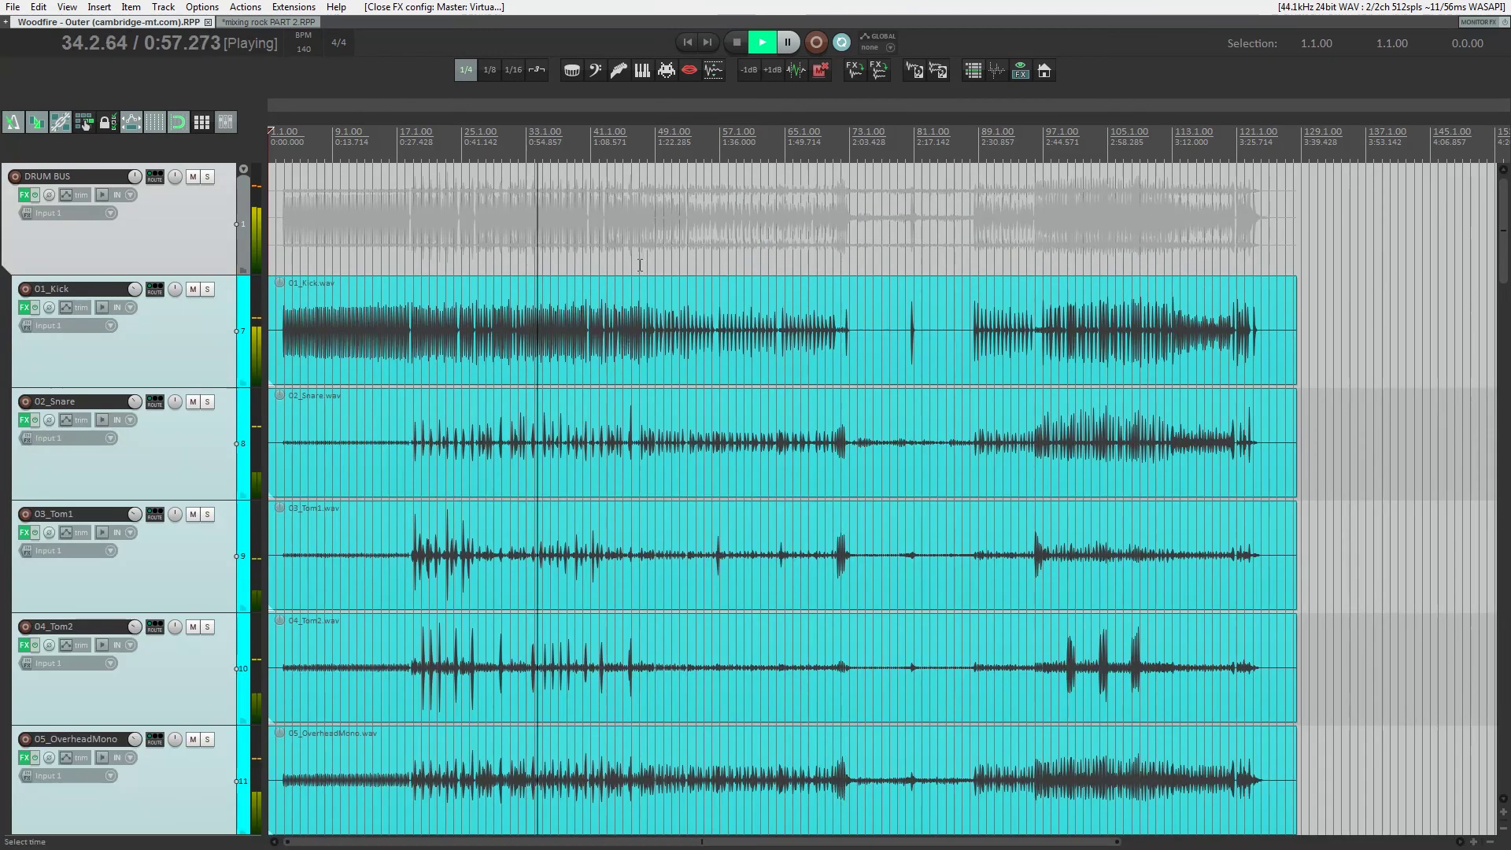
pyautogui.scroll(-4, 616, 392)
pyautogui.scroll(-4, 614, 393)
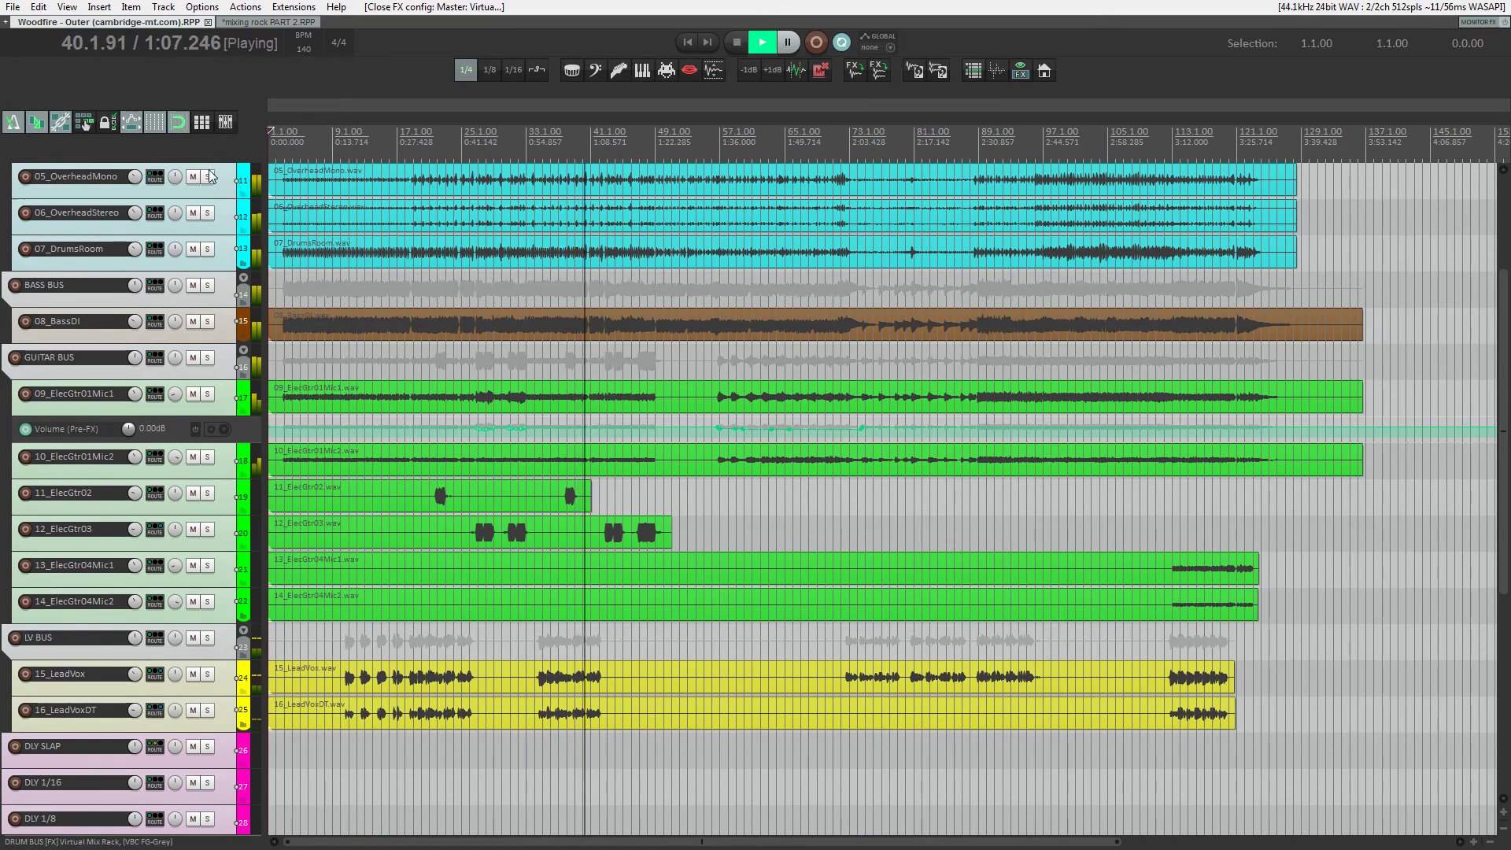
pyautogui.hotkey('ctrl', 'm')
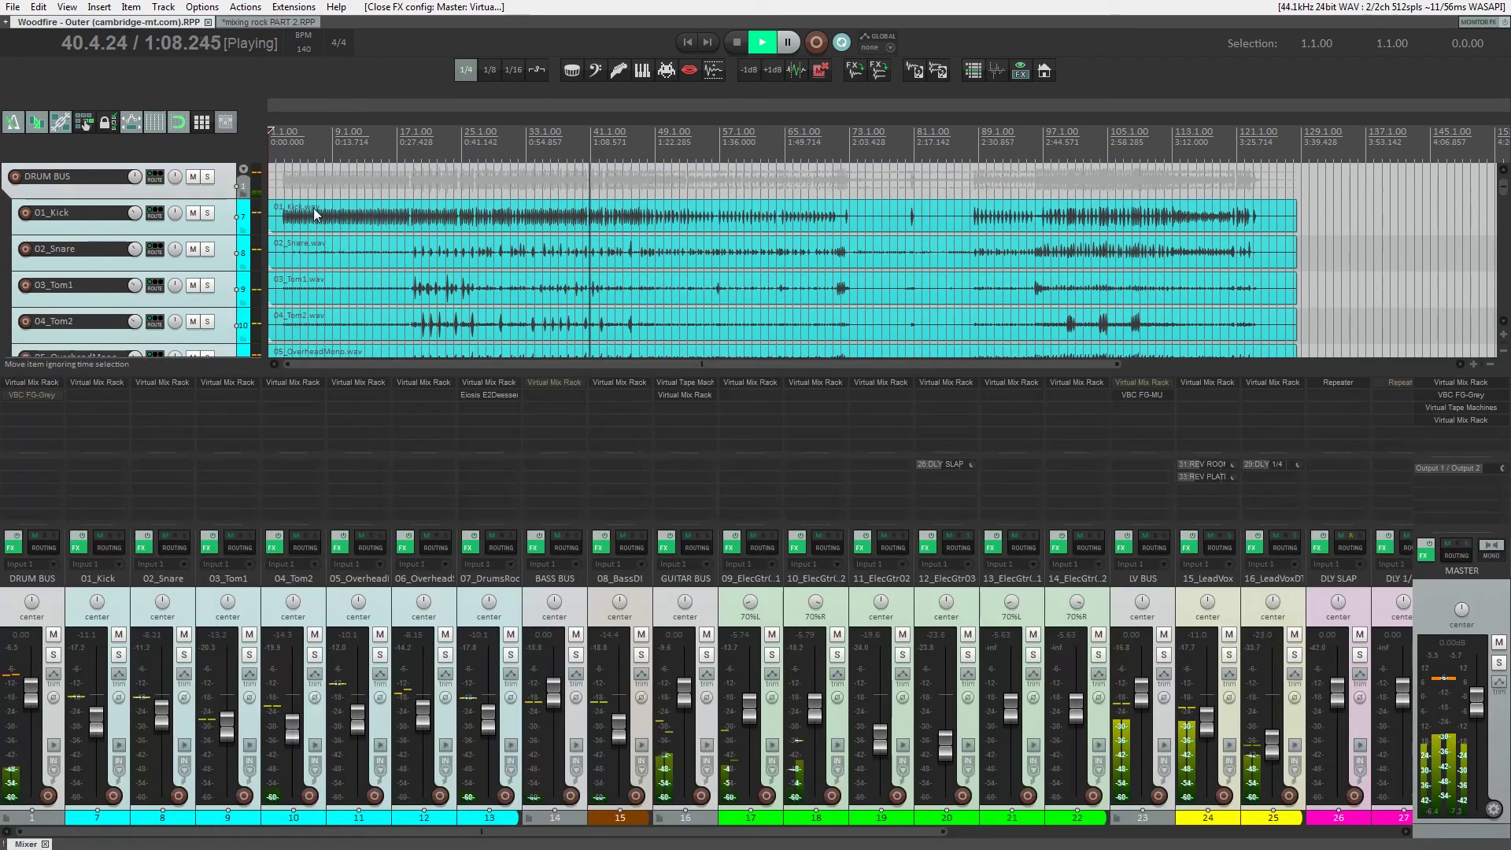
# - Compare the playing mix with all selected tracks' effects bypassed and re-enabled, and pause playback
pyautogui.click(340, 536)
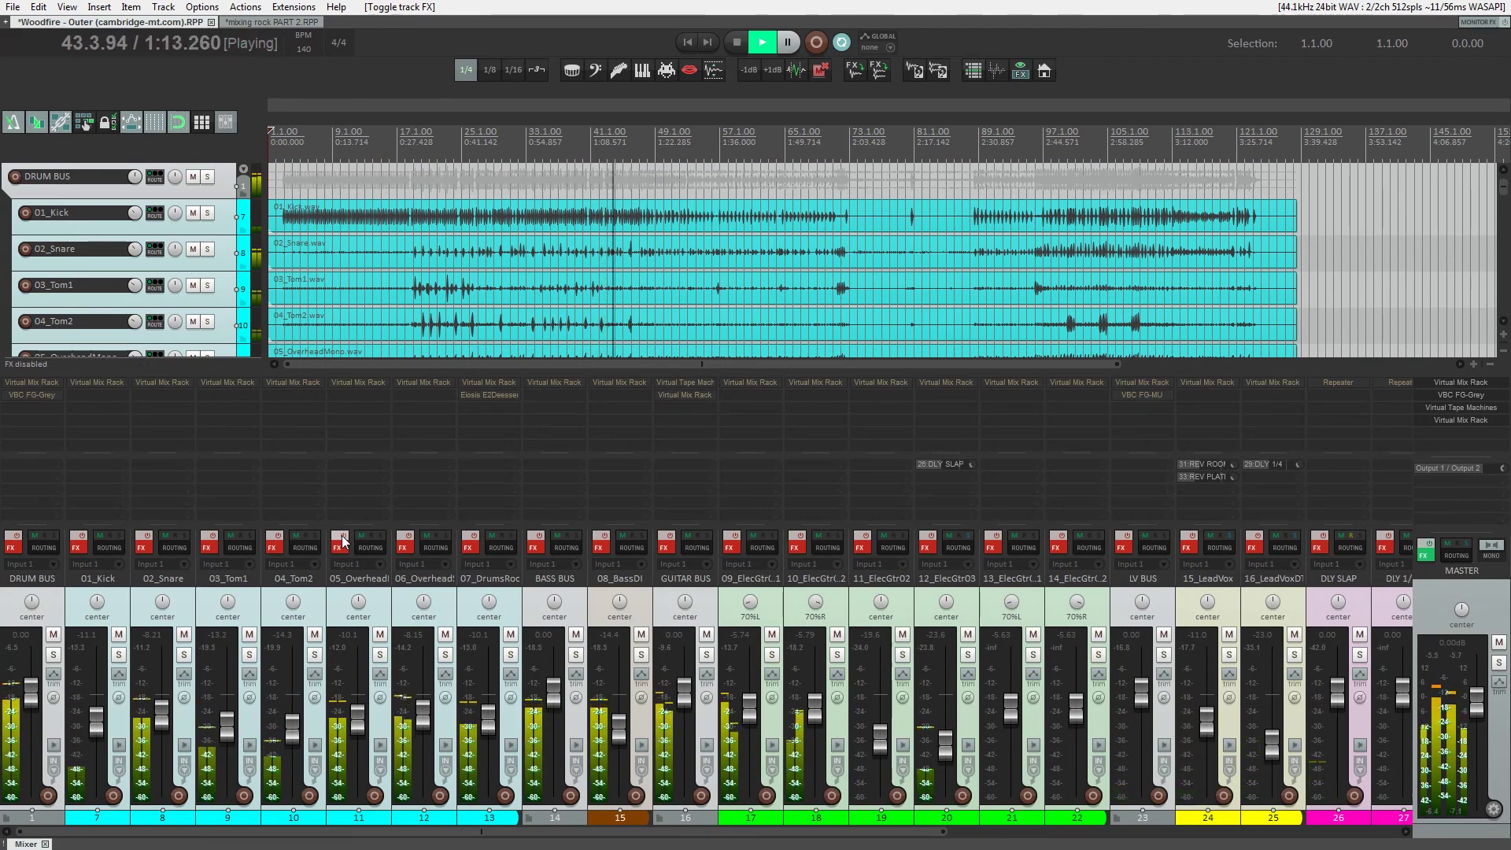
pyautogui.click(341, 537)
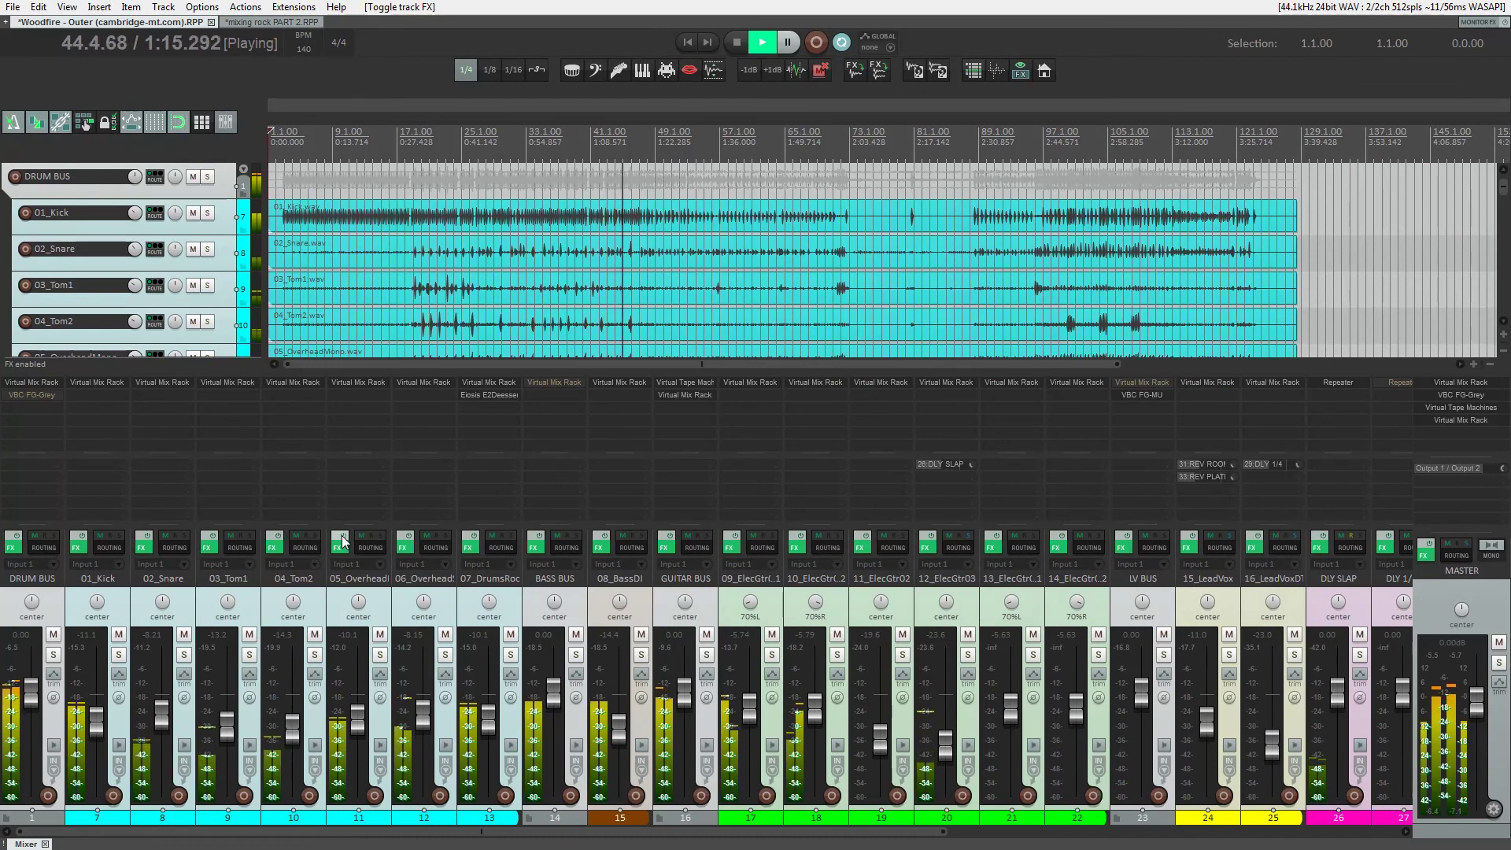
pyautogui.hotkey('ctrl', 'space')
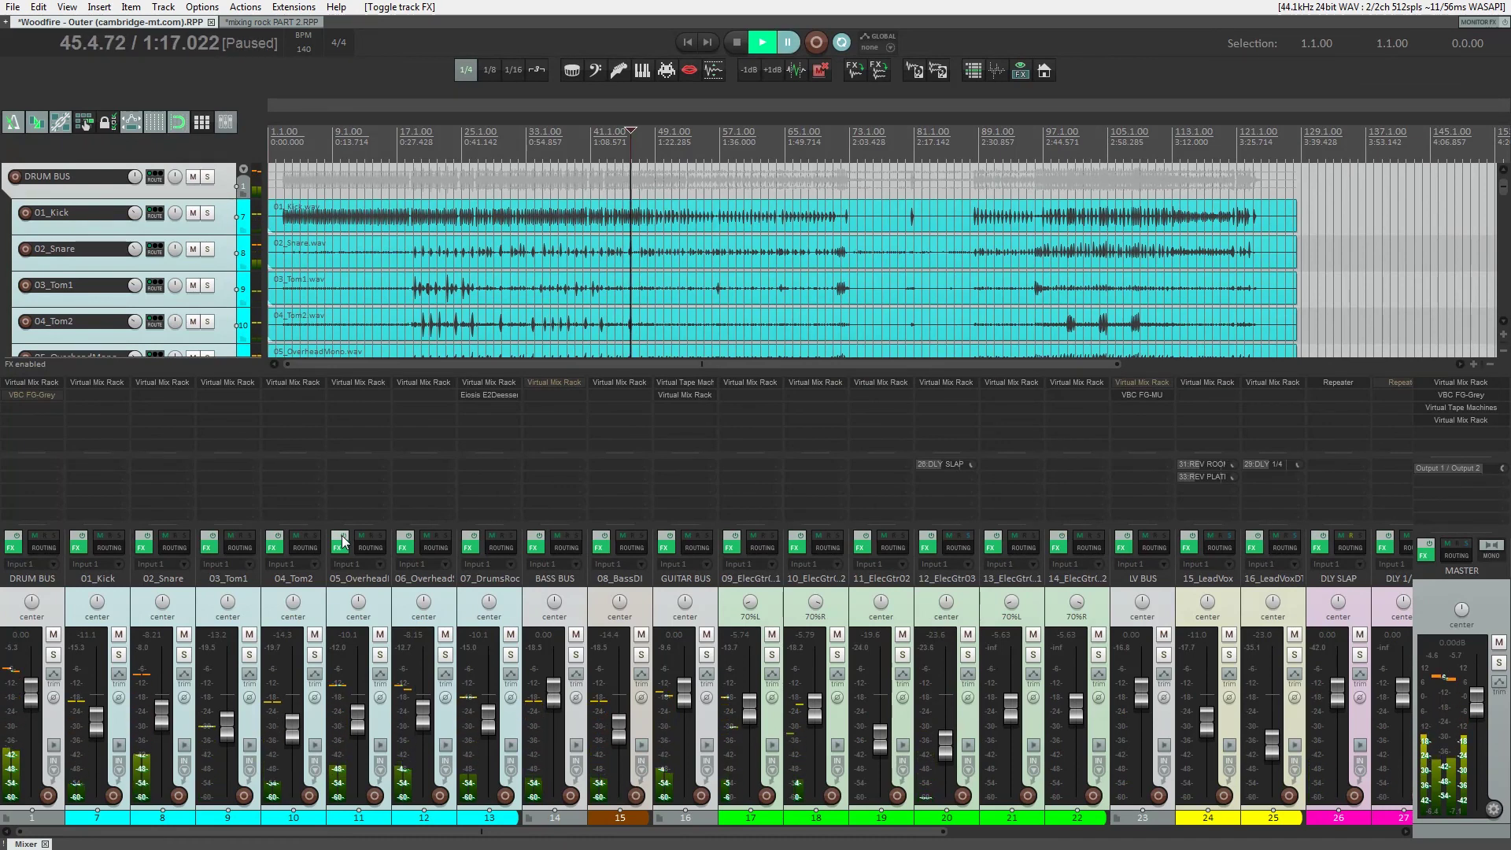